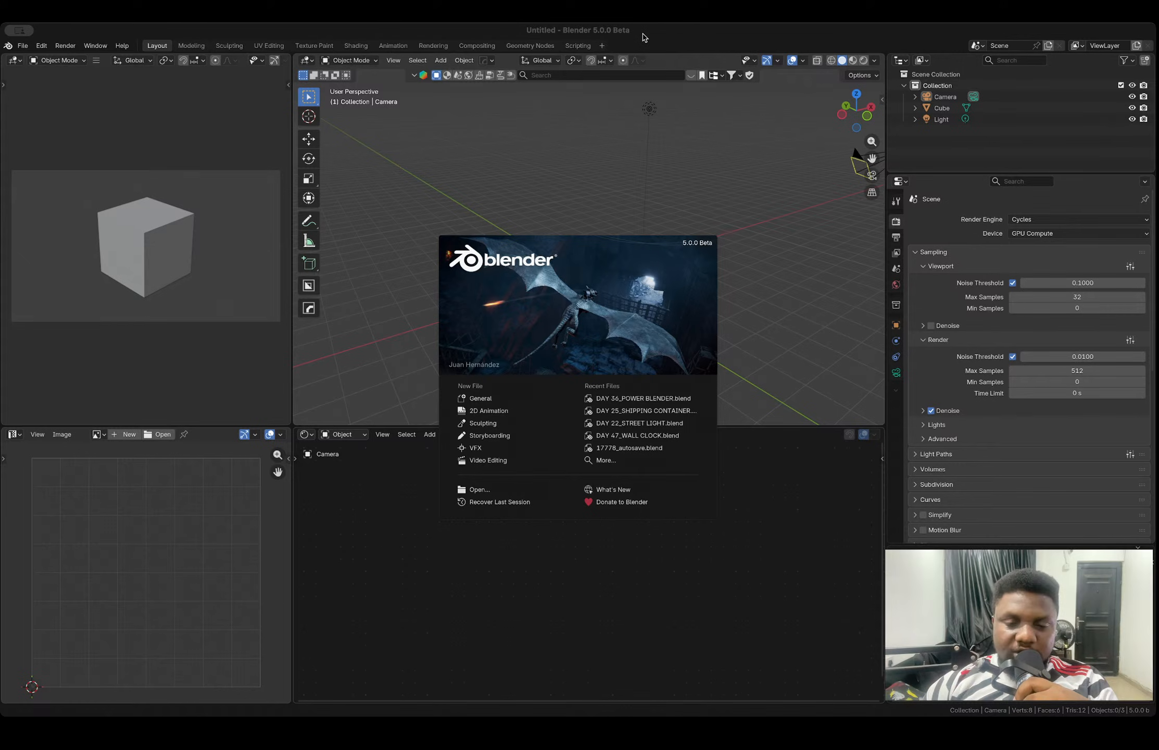
- Delete the default camera, cube and light so the scene is empty
{"action": "left_click", "coordinate": [529, 184]}
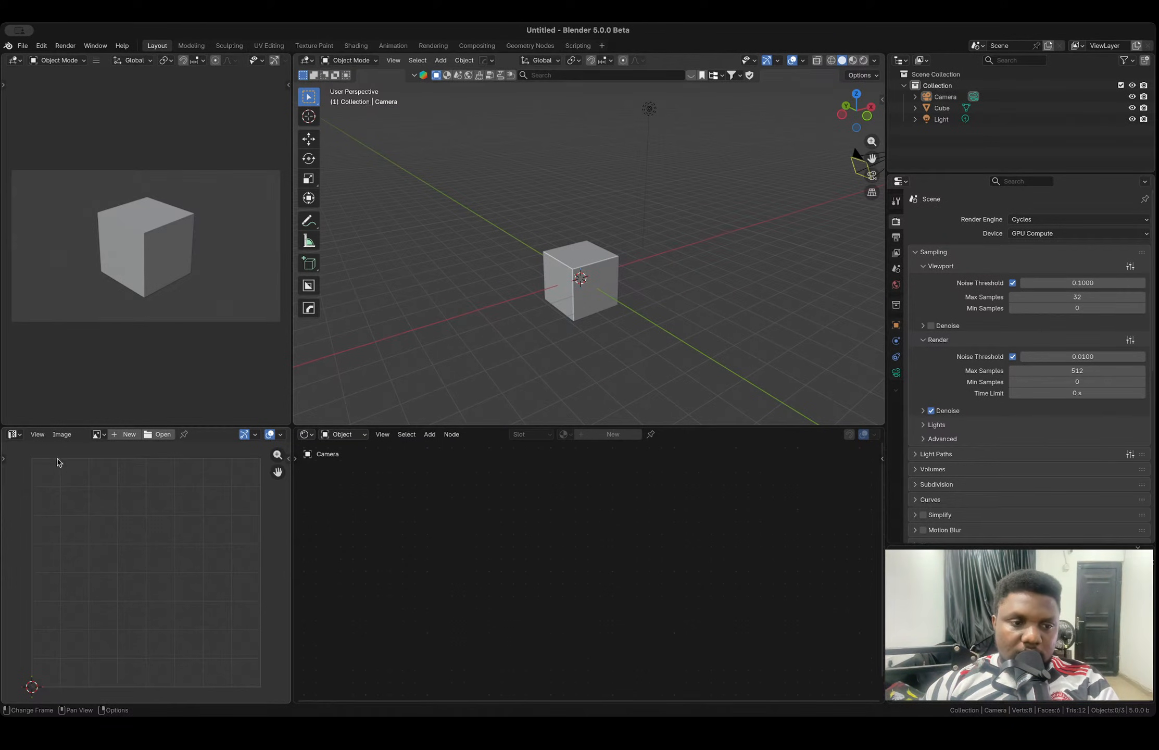
{"action": "key", "text": "x"}
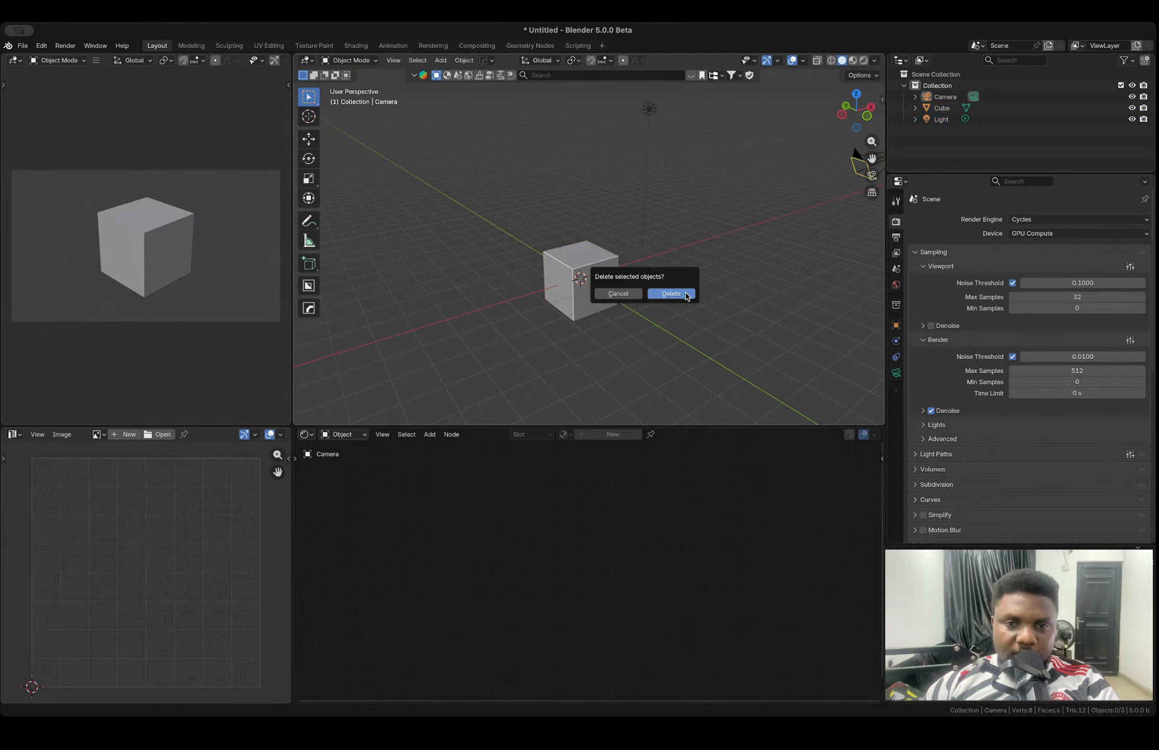
{"action": "left_click", "coordinate": [685, 296]}
{"action": "key", "text": "a"}
{"action": "key", "text": "x"}
{"action": "left_click", "coordinate": [680, 294]}
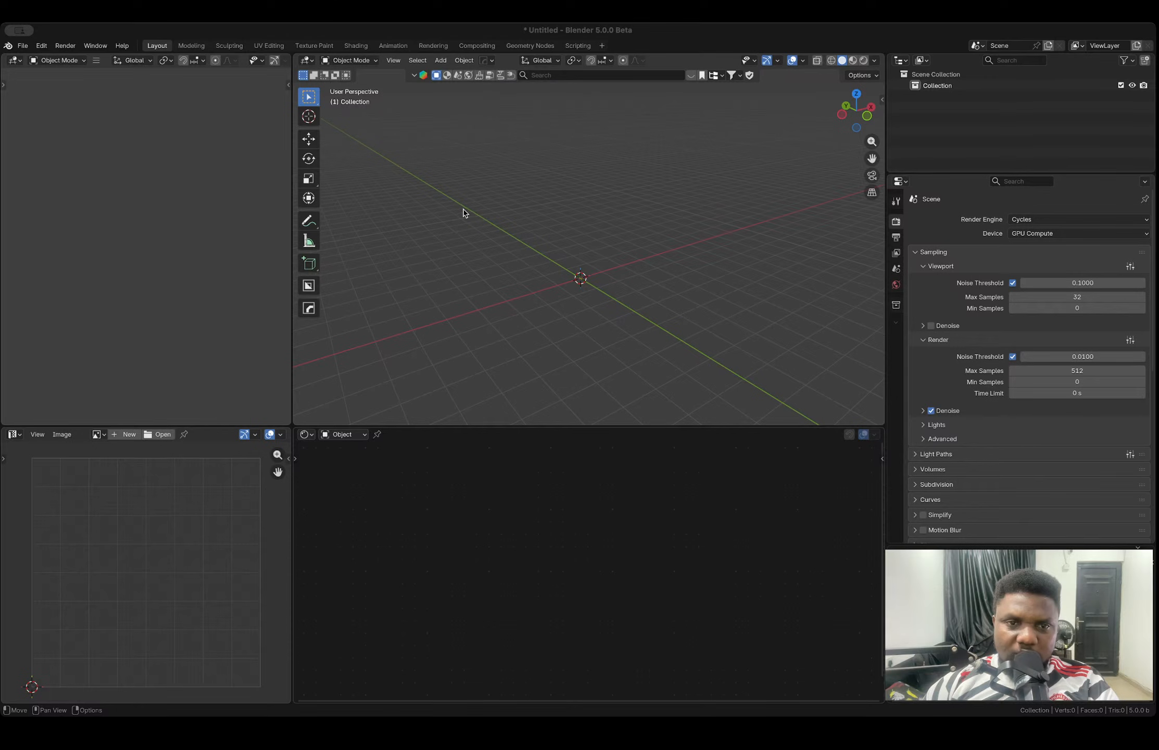
- Bring the power transformer reference image into the scene, clear its rotation and location, and rotate it 90° about X
{"action": "left_click_drag", "start_coordinate": [446, 208], "coordinate": [471, 135]}
{"action": "key", "text": "alt+r"}
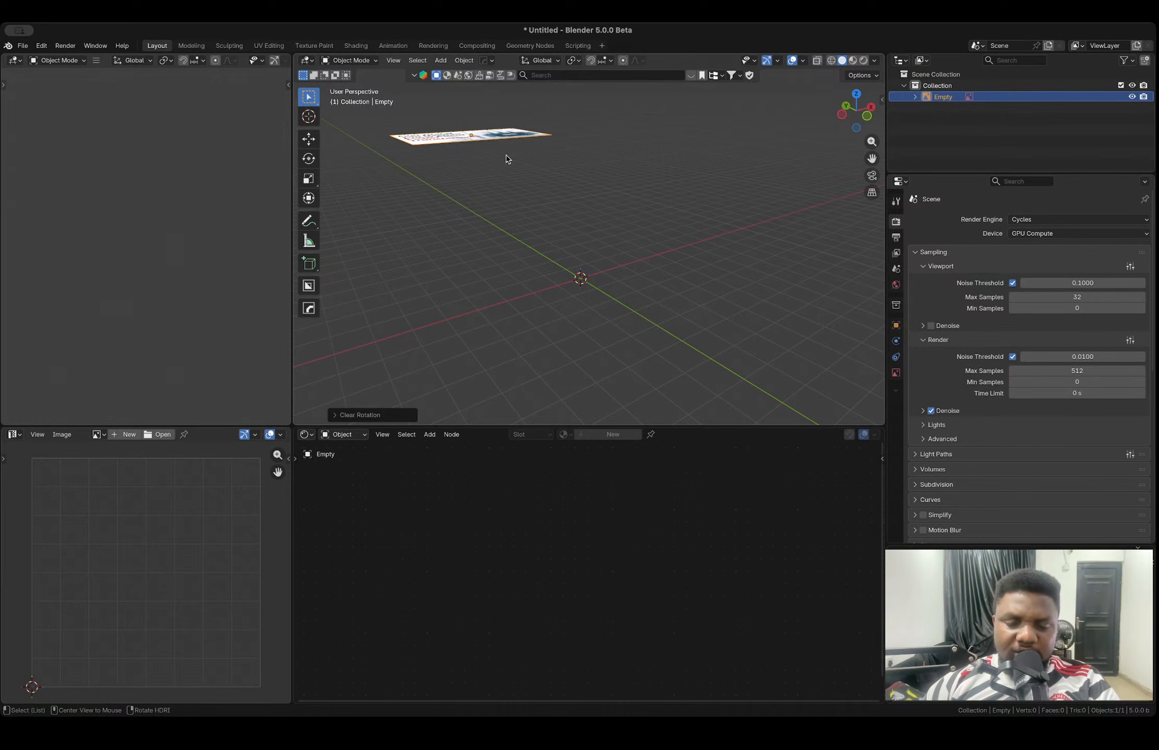
{"action": "key", "text": "alt+g"}
{"action": "type", "text": "rx90"}
{"action": "key", "text": "Return"}
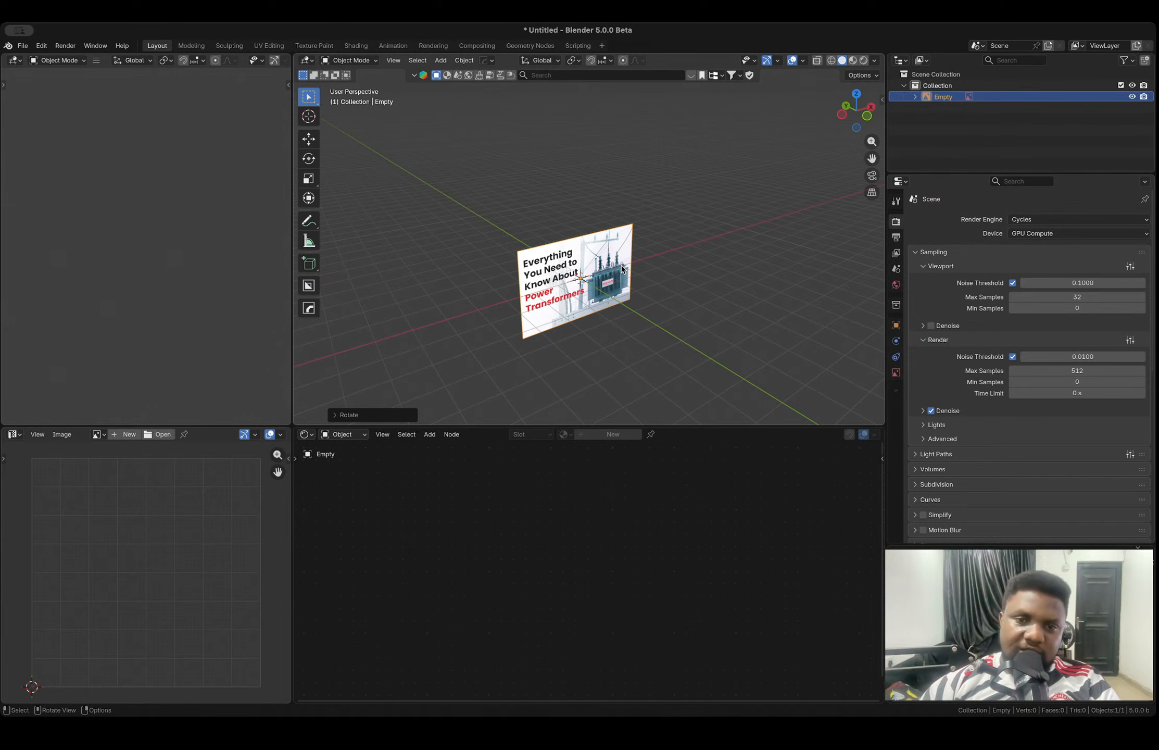
- Add a cube mesh at the origin in front view
{"action": "left_click", "coordinate": [868, 116]}
{"action": "scroll", "coordinate": [630, 220], "scroll_direction": "up", "scroll_amount": 4}
{"action": "key", "text": "shift+a"}
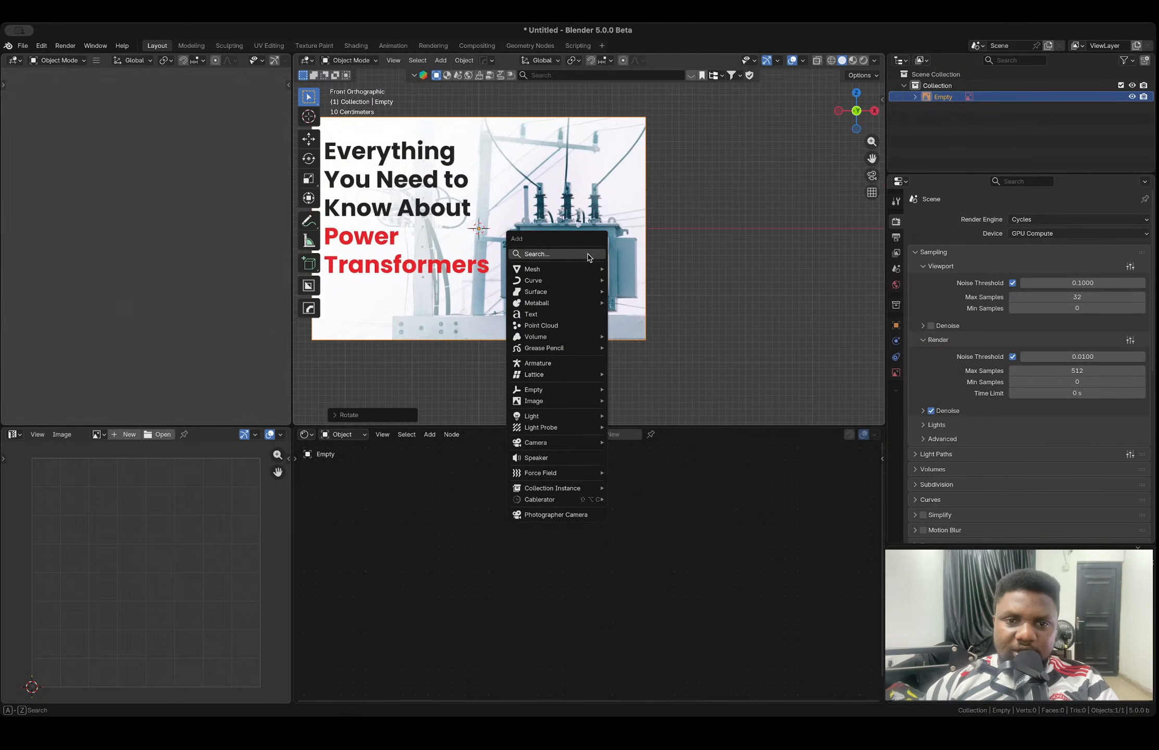
{"action": "mouse_move", "coordinate": [584, 268]}
{"action": "left_click", "coordinate": [666, 281]}
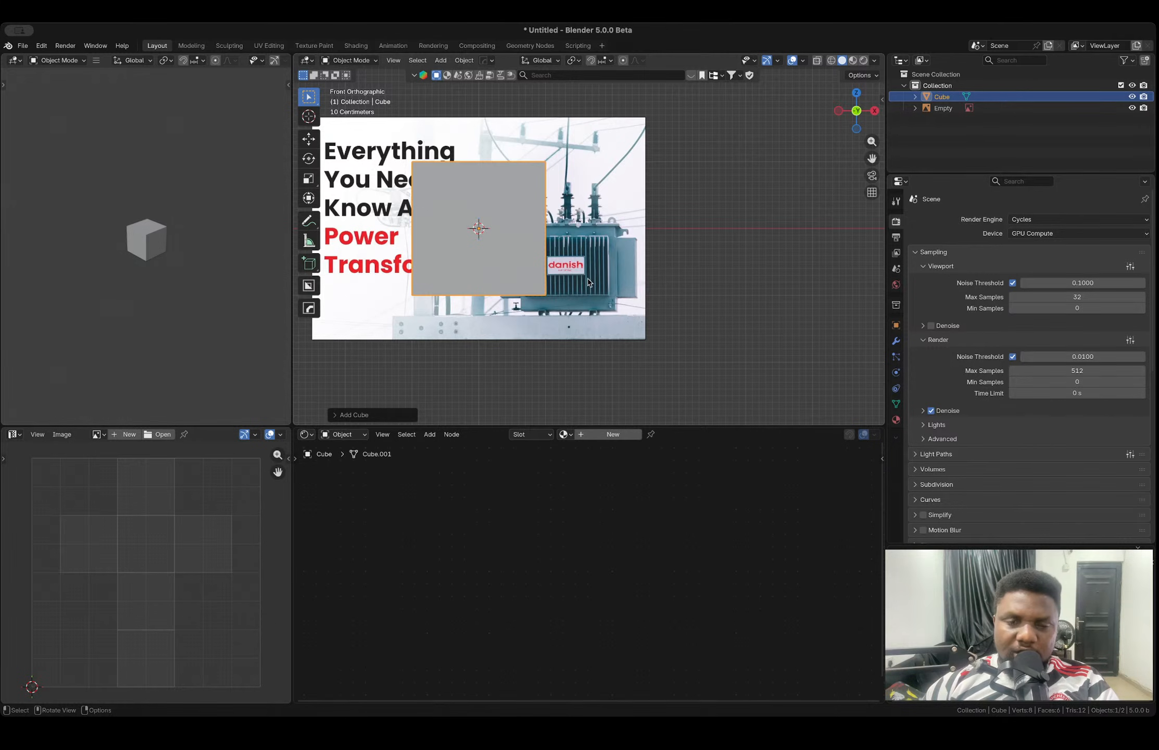
- Raise all of the cube's geometry 1 m along Z in Edit Mode so its base sits at the origin
{"action": "key", "text": "Tab"}
{"action": "key", "text": "g"}
{"action": "key", "text": "z"}
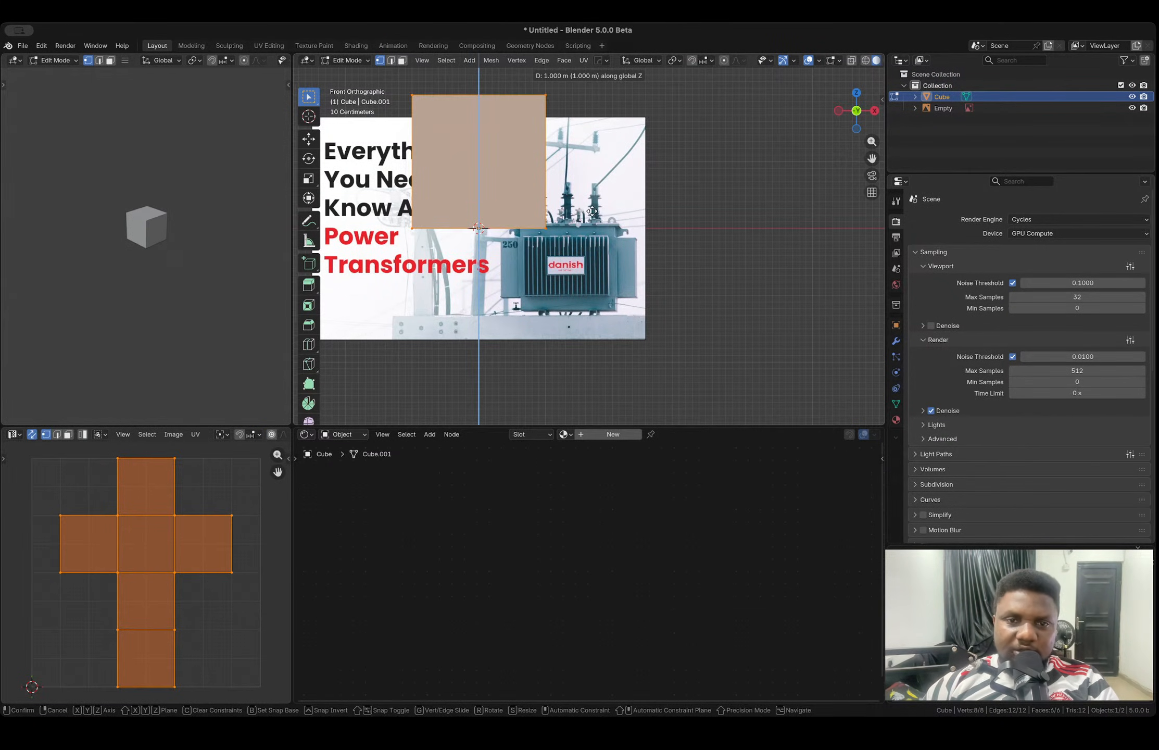
{"action": "left_click", "coordinate": [593, 215]}
{"action": "key", "text": "Tab"}
- Move the reference image so the transformer lies behind the cube, and scale it up about 1.3 times
{"action": "left_click", "coordinate": [605, 277]}
{"action": "key", "text": "g"}
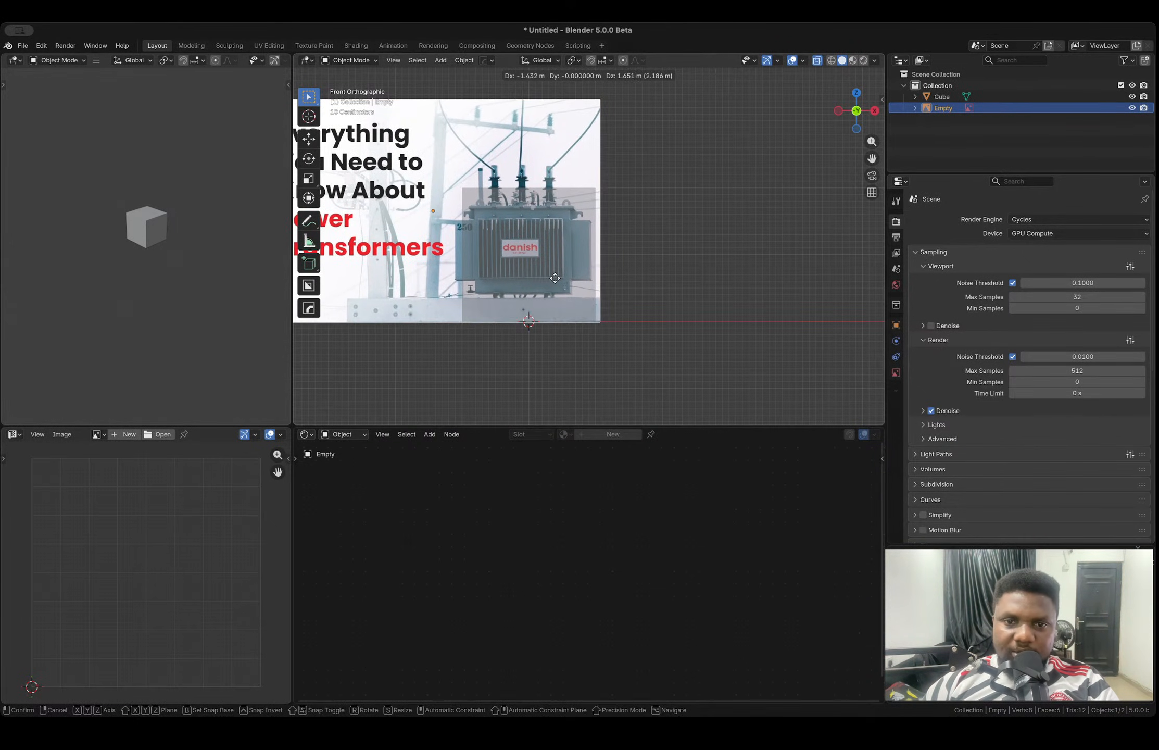
{"action": "left_click", "coordinate": [564, 289]}
{"action": "key", "text": "s"}
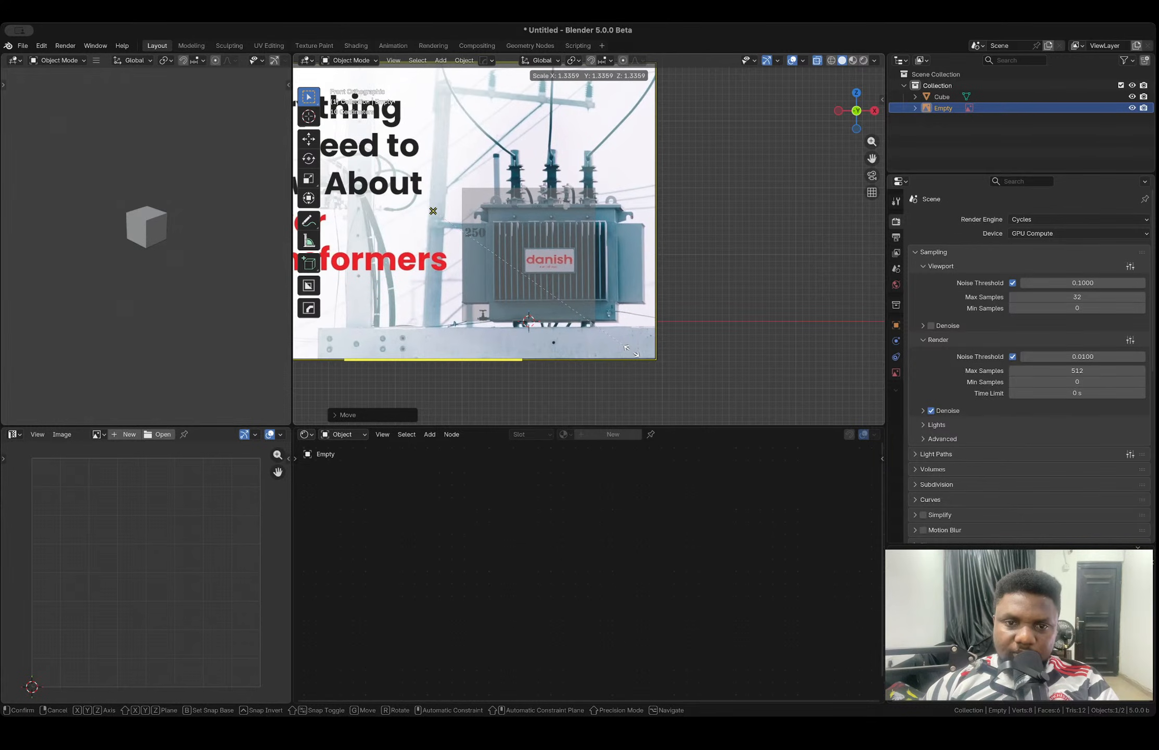
{"action": "left_click", "coordinate": [626, 351]}
- Fine-tune the reference image's position and scale until the transformer's main tank matches the cube's width and base
{"action": "scroll", "coordinate": [610, 339], "scroll_direction": "up", "scroll_amount": 3}
{"action": "middle_click_drag", "start_coordinate": [594, 331], "coordinate": [693, 314], "text": "shift"}
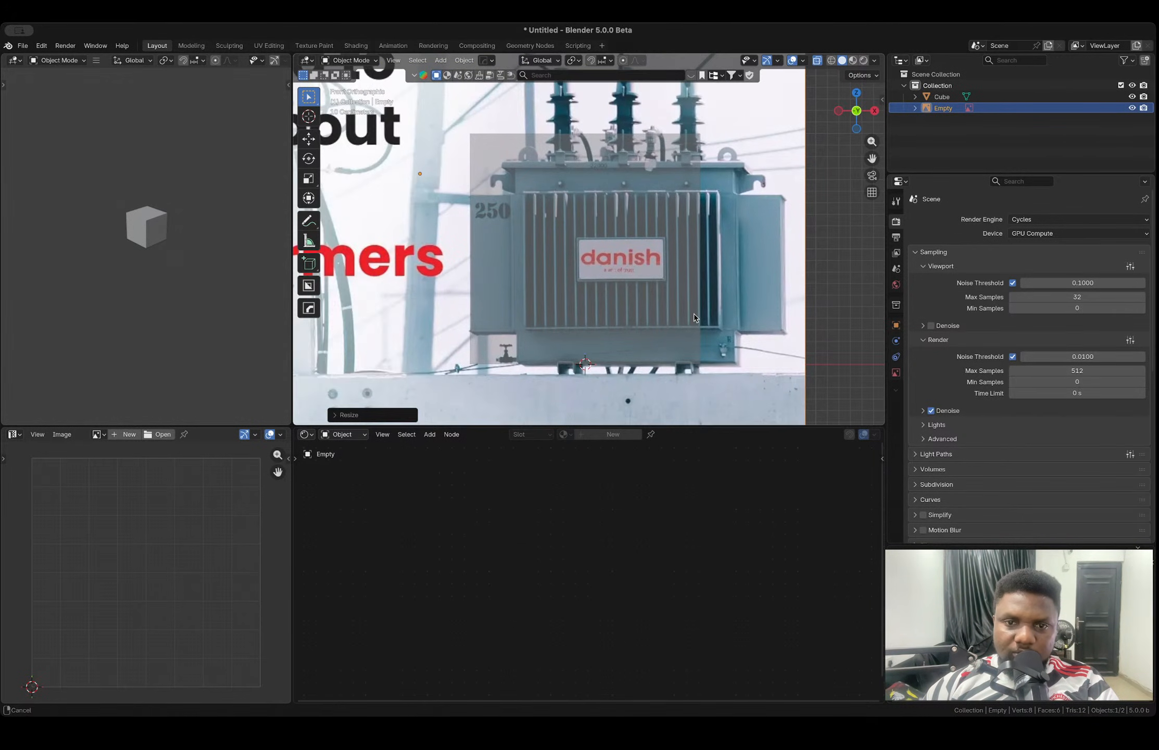
{"action": "key", "text": "g"}
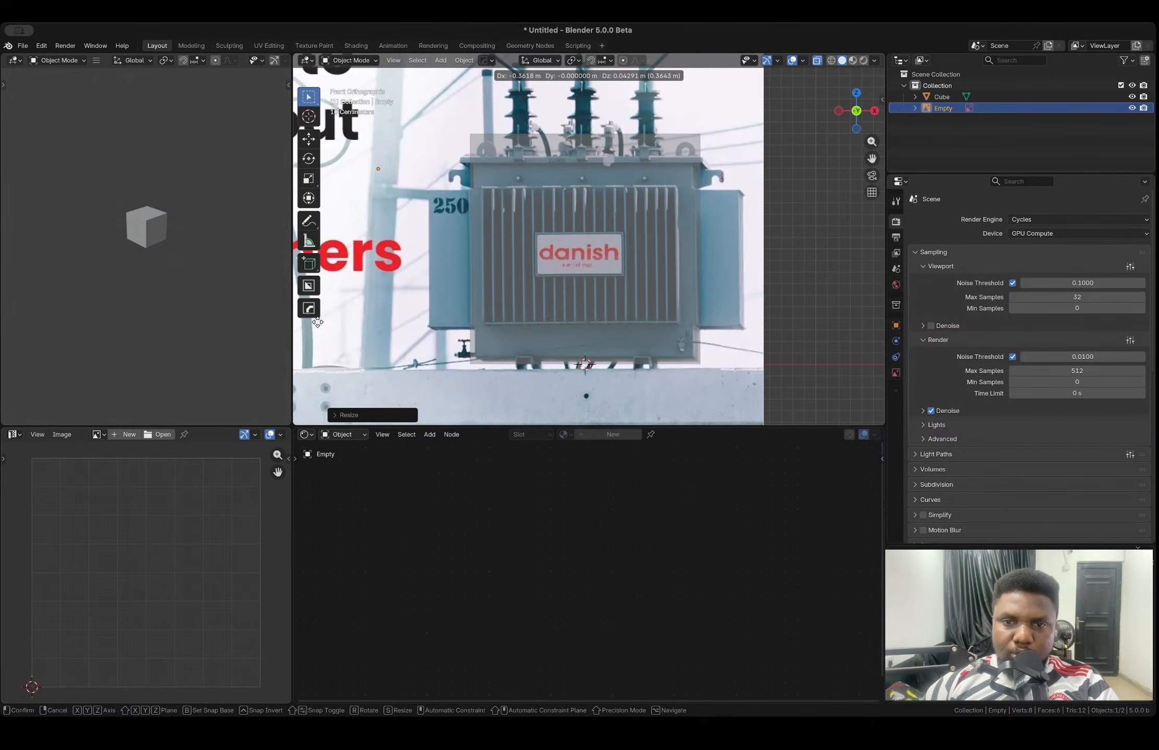
{"action": "left_click", "coordinate": [317, 322]}
{"action": "key", "text": "s"}
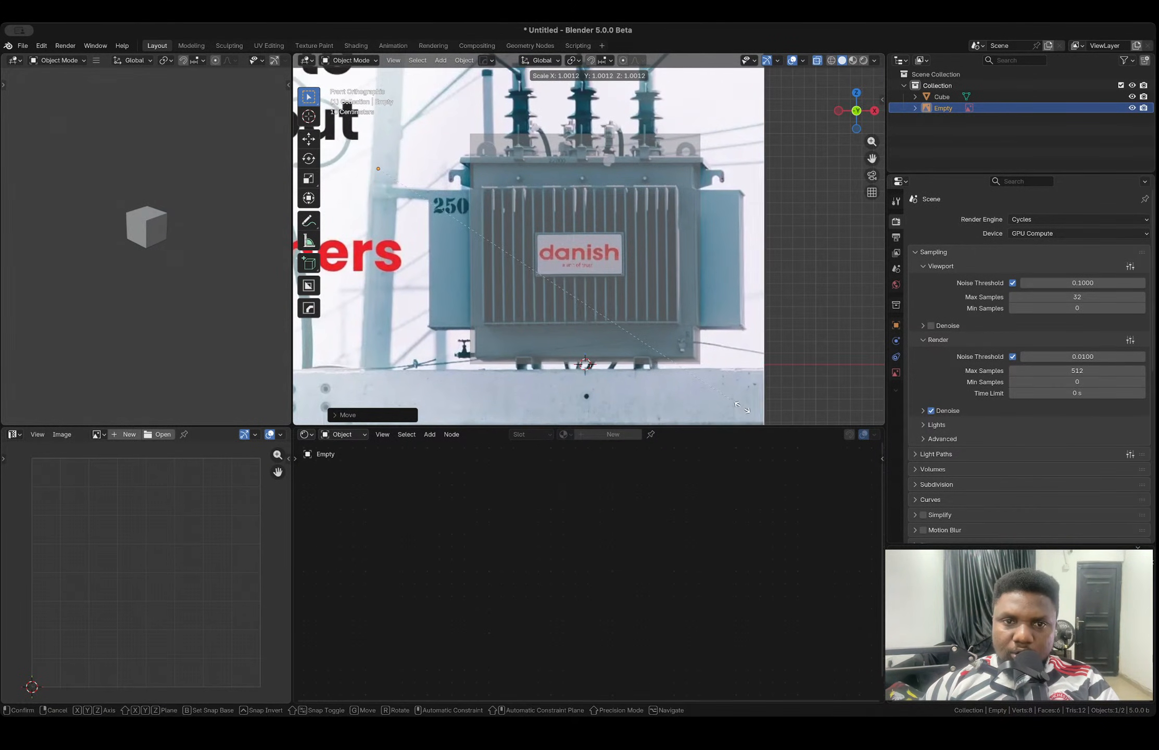
{"action": "left_click", "coordinate": [794, 78]}
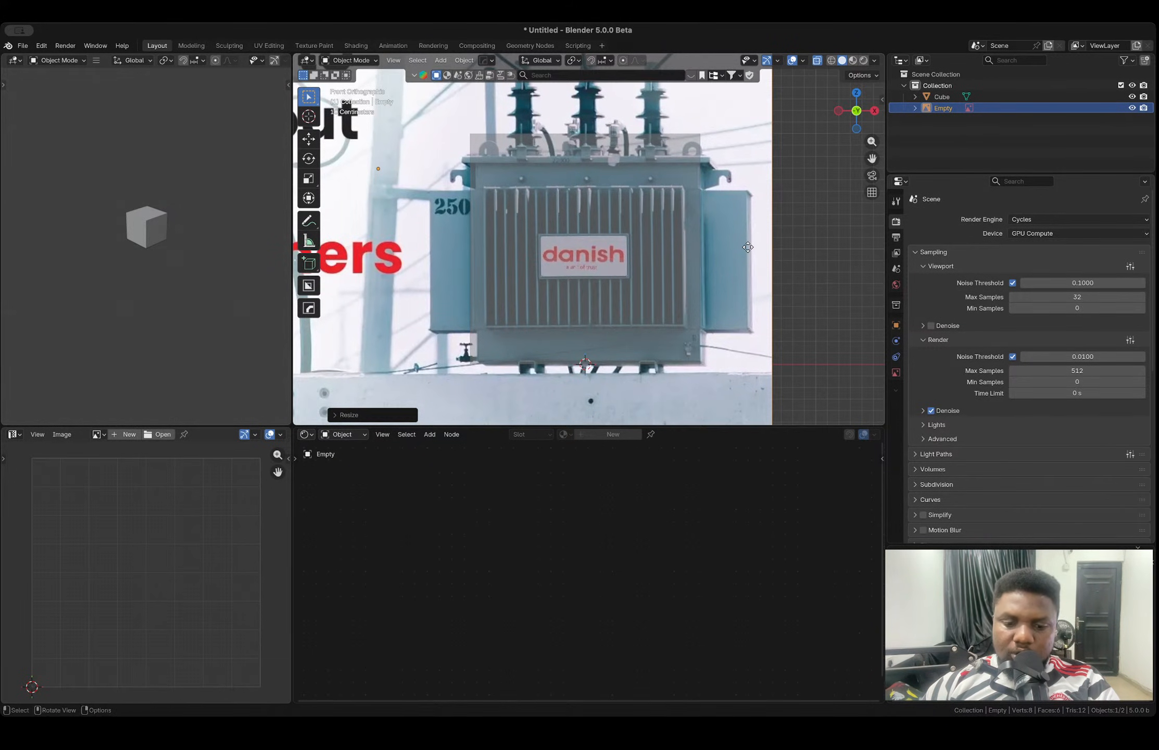
{"action": "key", "text": "g"}
{"action": "key", "text": "x"}
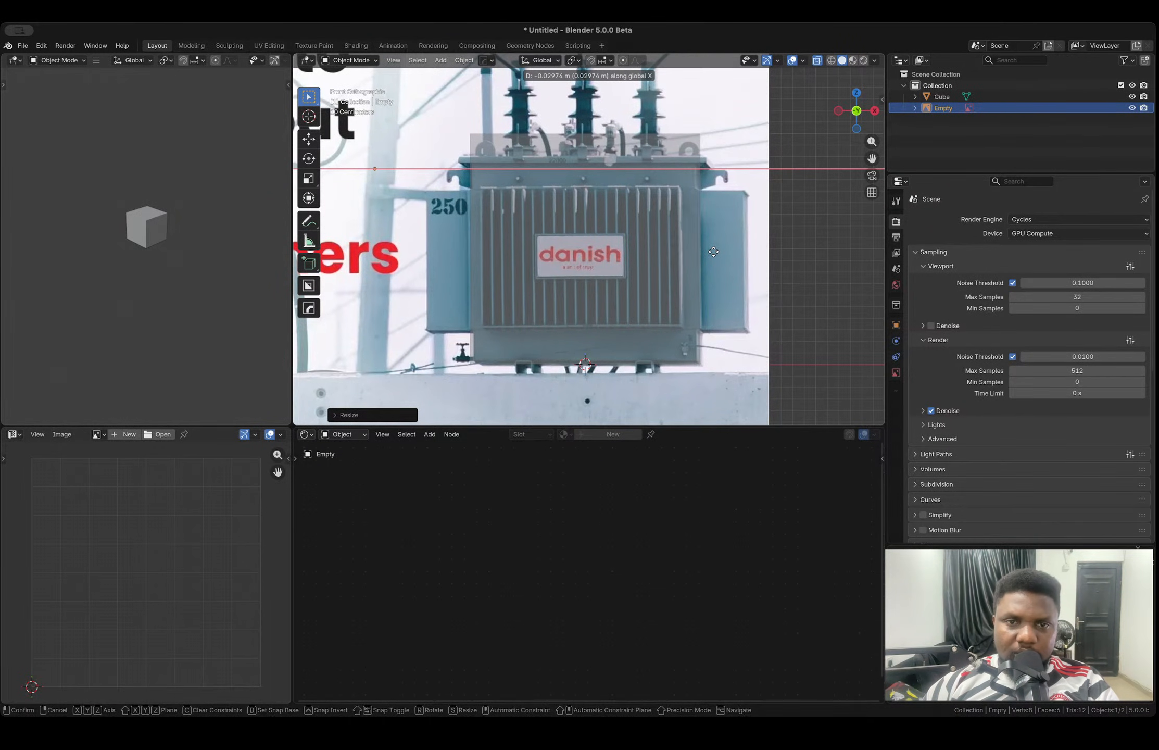
{"action": "left_click", "coordinate": [713, 251]}
- Lower the cube's top vertices about 0.13 m along Z to meet the top of the transformer tank
{"action": "left_click", "coordinate": [558, 191]}
{"action": "key", "text": "Tab"}
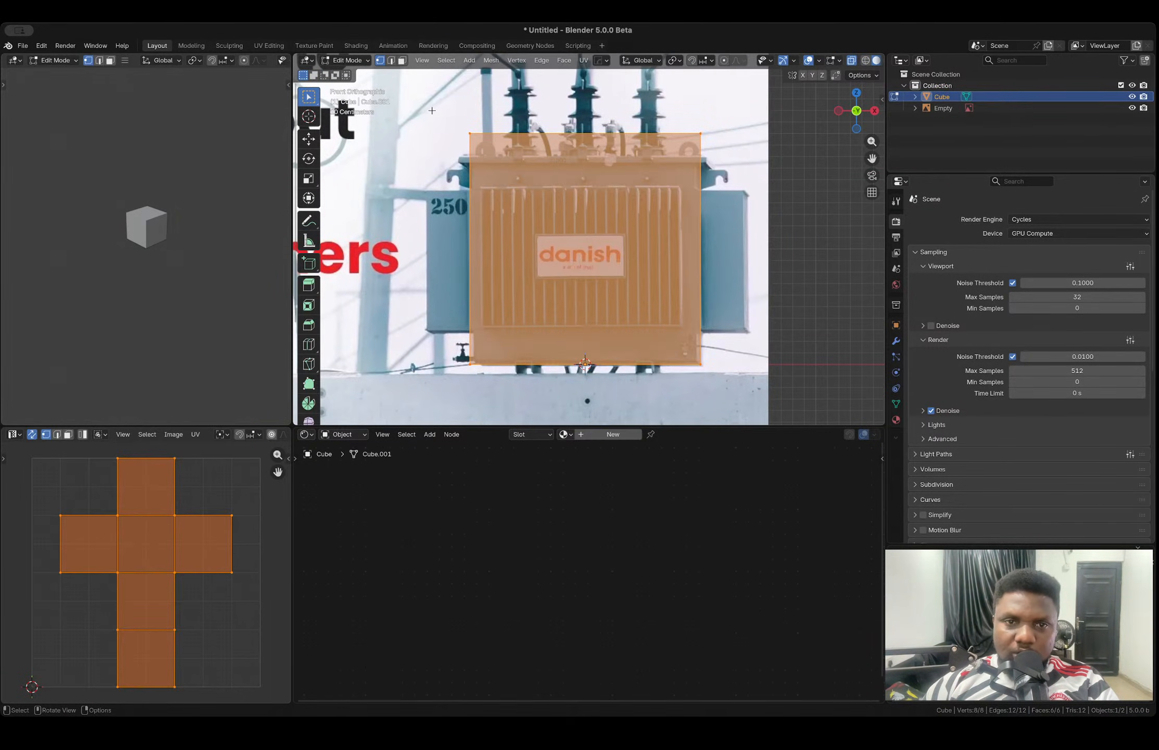
{"action": "left_click_drag", "start_coordinate": [432, 110], "coordinate": [742, 159]}
{"action": "key", "text": "g"}
{"action": "key", "text": "z"}
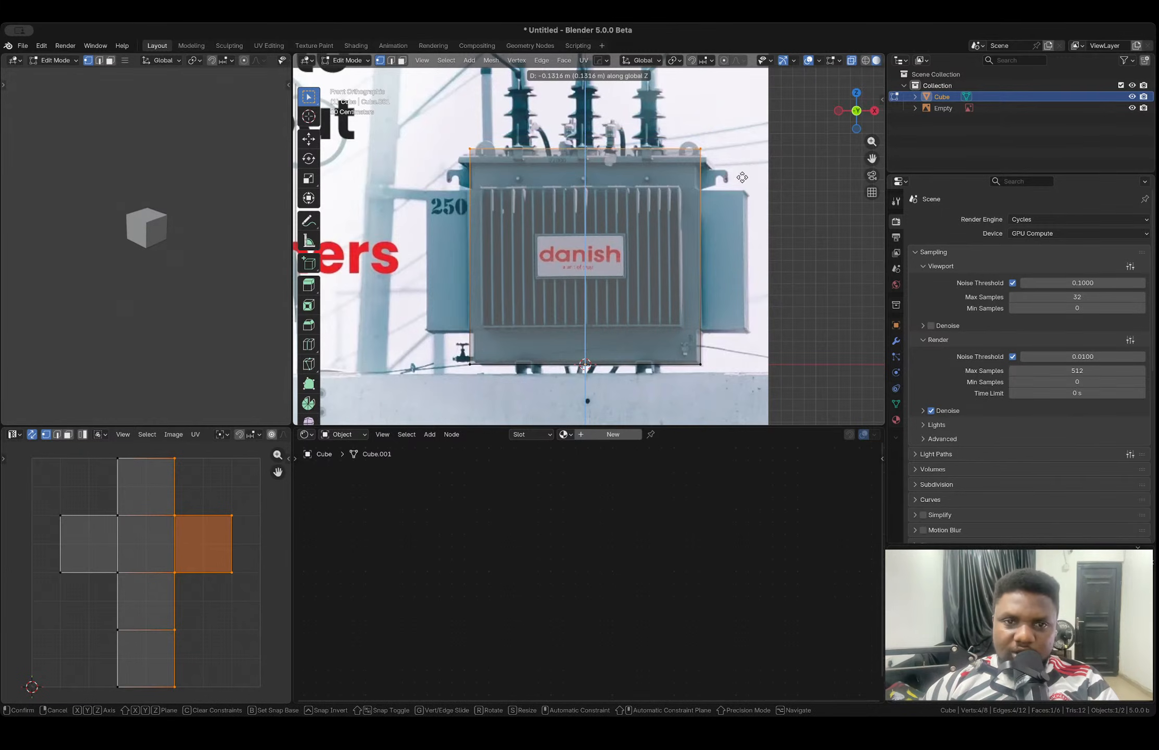
{"action": "left_click", "coordinate": [741, 174]}
{"action": "key", "text": "Tab"}
- Move the reference image back along Y so it stands well behind the cube
{"action": "scroll", "coordinate": [565, 188], "scroll_direction": "down", "scroll_amount": 5}
{"action": "middle_click_drag", "start_coordinate": [567, 190], "coordinate": [622, 199]}
{"action": "key", "text": "alt+z"}
{"action": "scroll", "coordinate": [623, 199], "scroll_direction": "down", "scroll_amount": 4}
{"action": "left_click", "coordinate": [532, 165]}
{"action": "middle_click_drag", "start_coordinate": [532, 165], "coordinate": [614, 229]}
{"action": "key", "text": "g"}
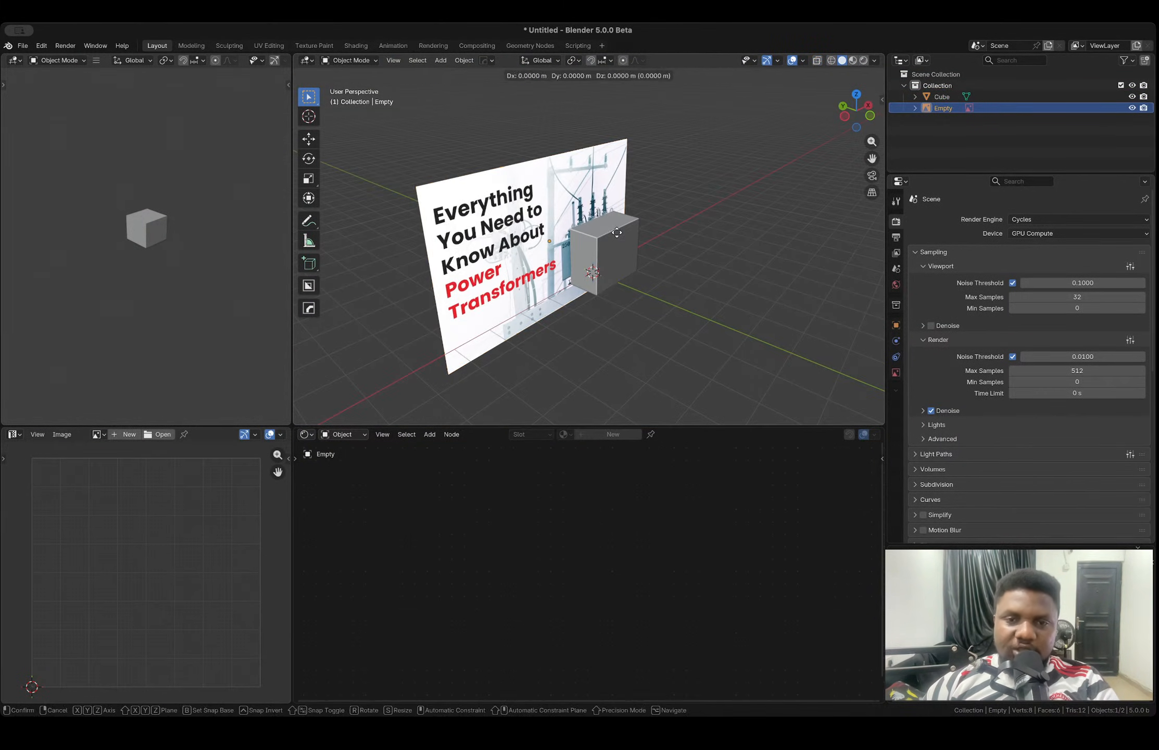
{"action": "left_click", "coordinate": [609, 246]}
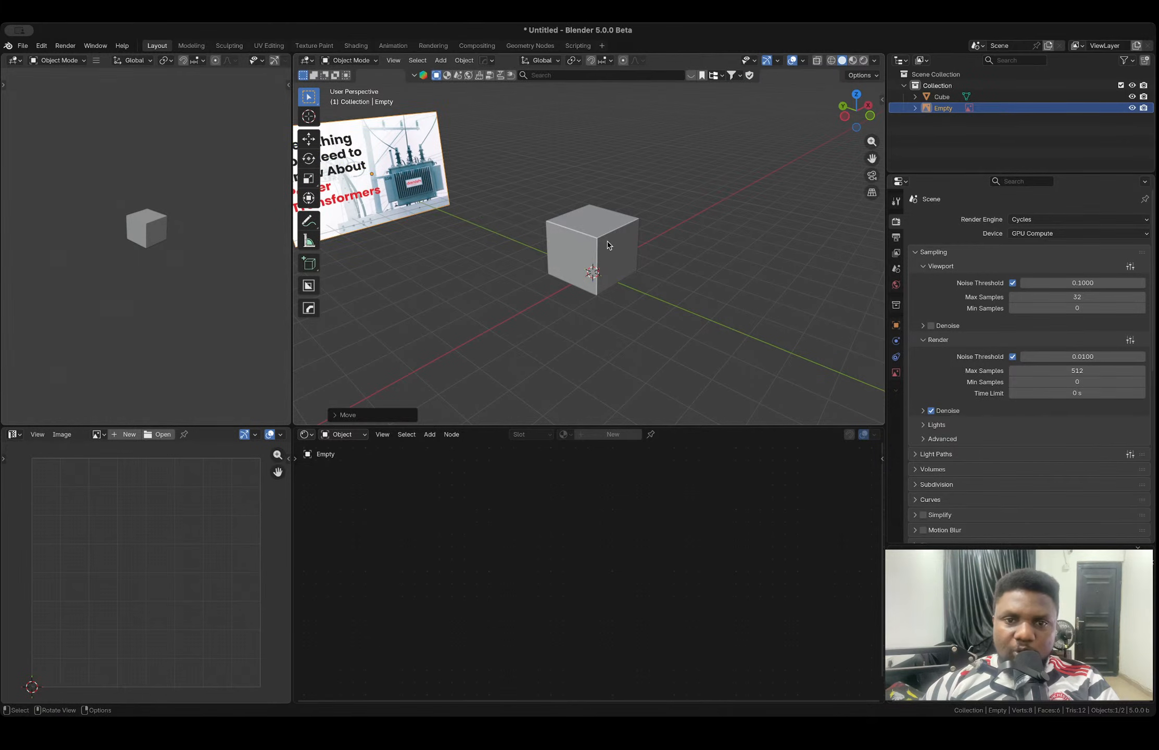
- Scale the cube down along Y to give the transformer tank a shallower depth
{"action": "left_click", "coordinate": [608, 245]}
{"action": "left_click_drag", "start_coordinate": [857, 111], "coordinate": [712, 269]}
{"action": "key", "text": "s"}
{"action": "key", "text": "y"}
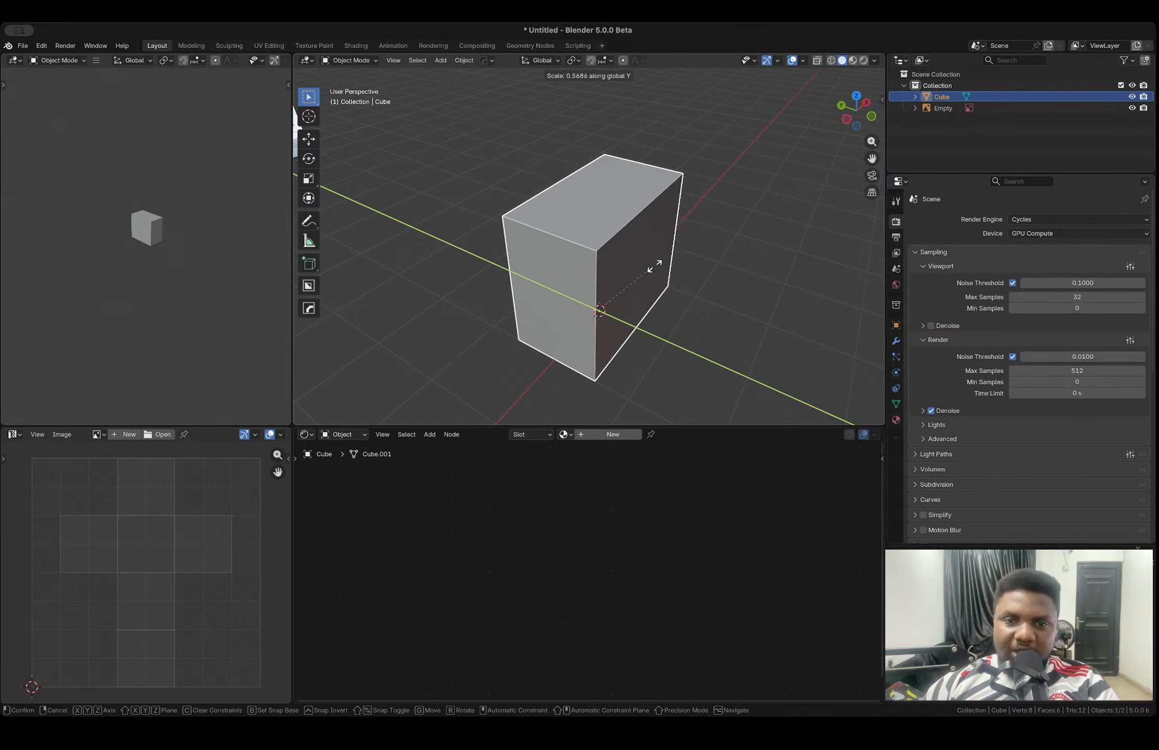
{"action": "left_click", "coordinate": [669, 268]}
- Add two horizontal loop cuts to the tank, aligned with the upper and lower edges of the side radiators in the reference
{"action": "left_click", "coordinate": [872, 117]}
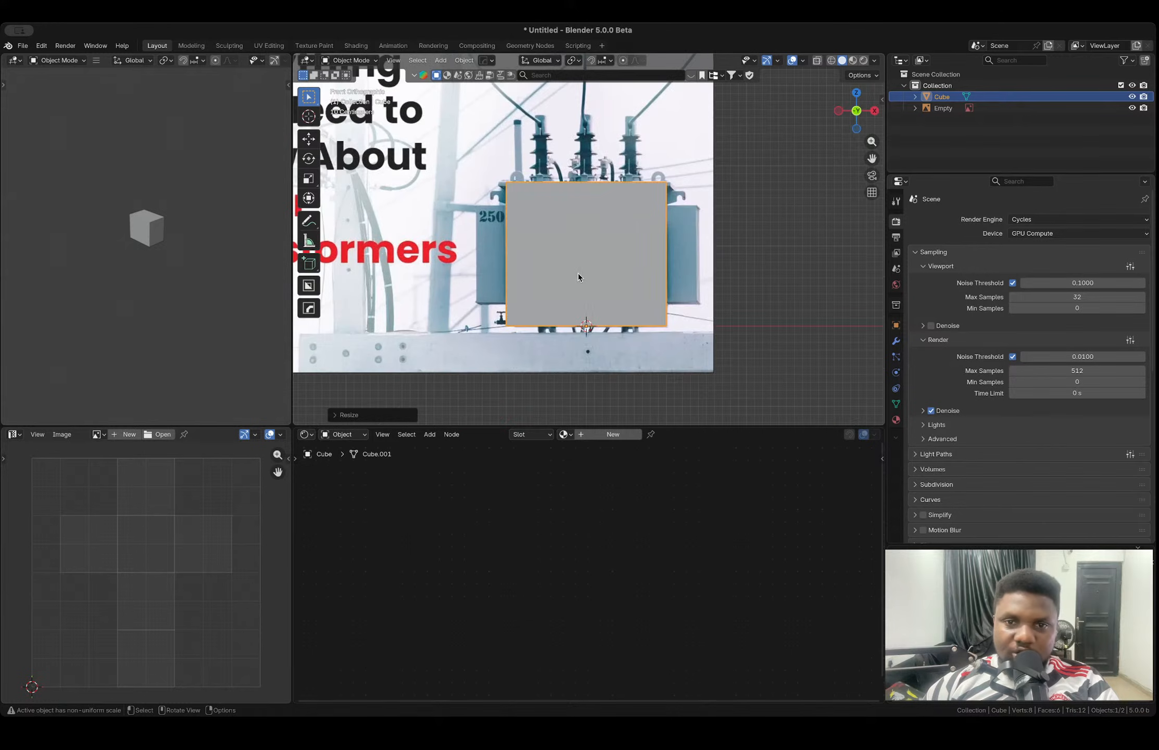
{"action": "scroll", "coordinate": [582, 274], "scroll_direction": "up", "scroll_amount": 3}
{"action": "key", "text": "Tab"}
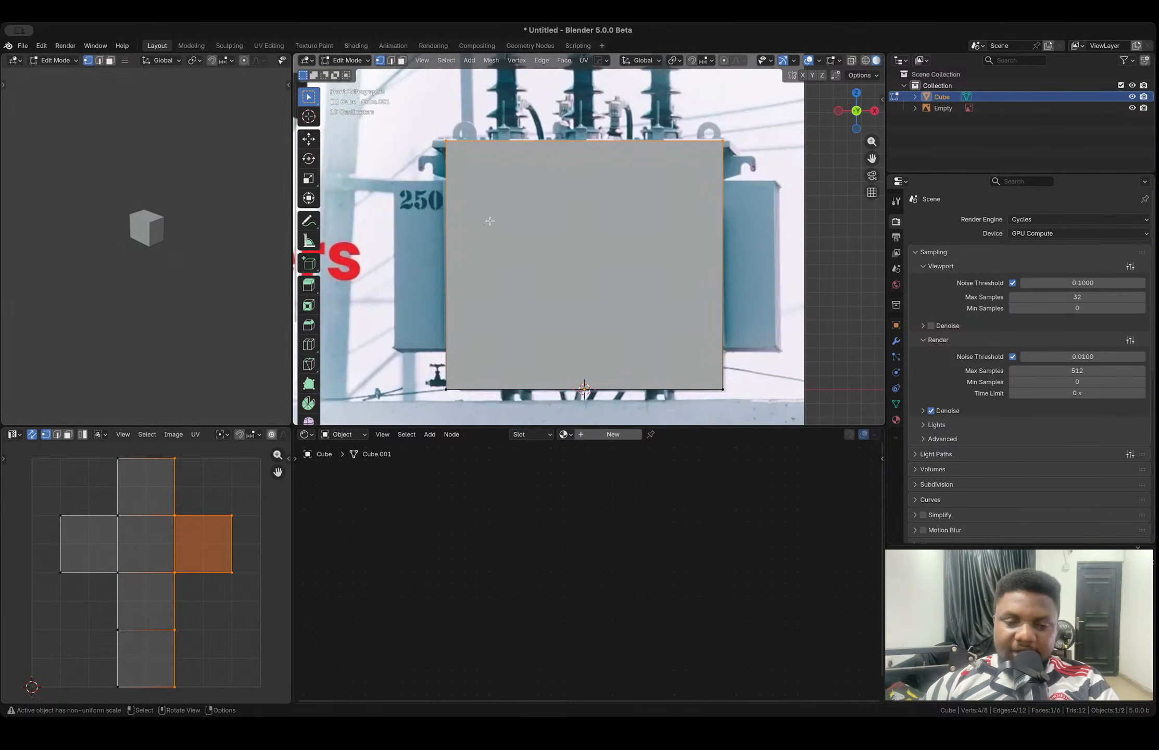
{"action": "key", "text": "alt+z"}
{"action": "key", "text": "ctrl+r"}
{"action": "left_click", "coordinate": [686, 178]}
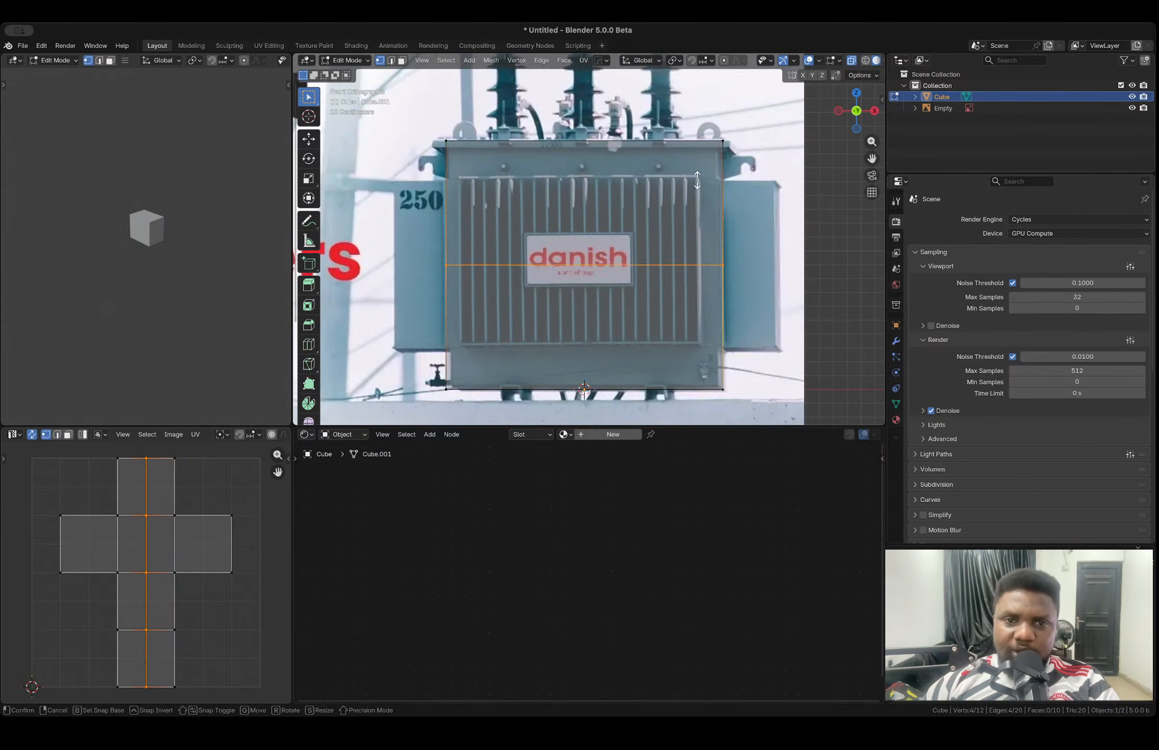
{"action": "left_click", "coordinate": [688, 95]}
{"action": "key", "text": "ctrl+r"}
{"action": "left_click", "coordinate": [724, 335]}
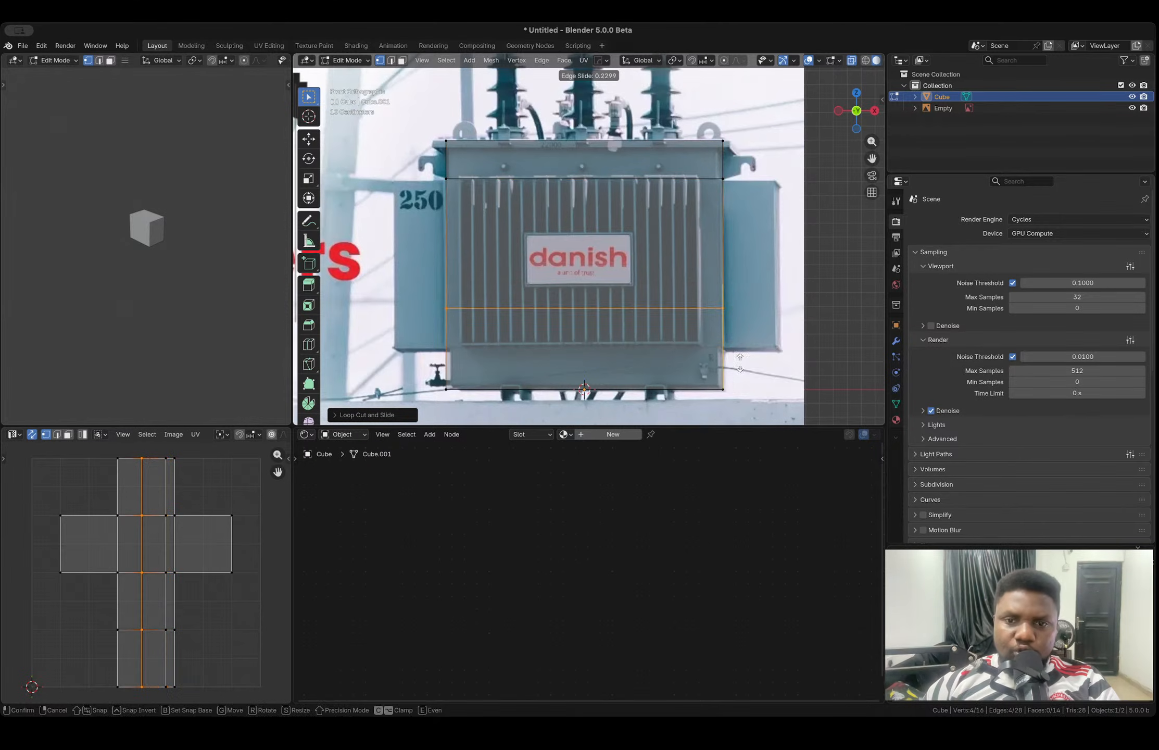
{"action": "left_click", "coordinate": [740, 400]}
- Extrude the middle face on the tank's +X side outward about 0.45 m to form the side radiator block
{"action": "left_click_drag", "start_coordinate": [703, 168], "coordinate": [755, 358]}
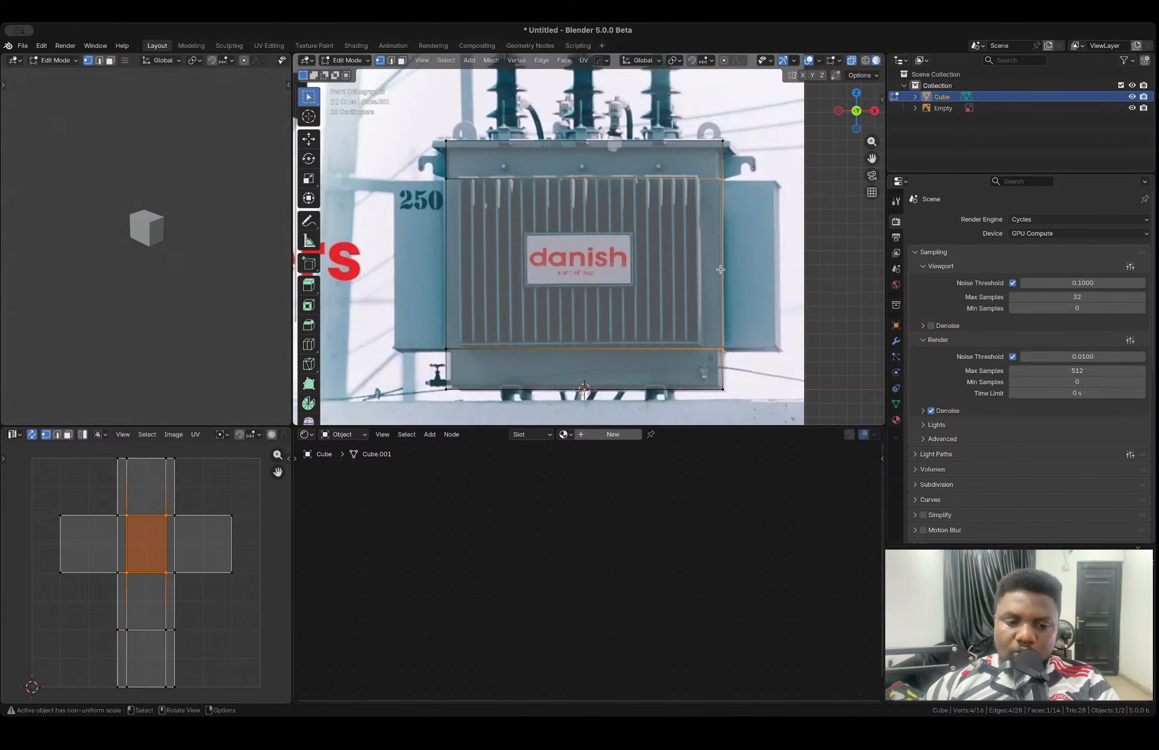
{"action": "key", "text": "3"}
{"action": "key", "text": "e"}
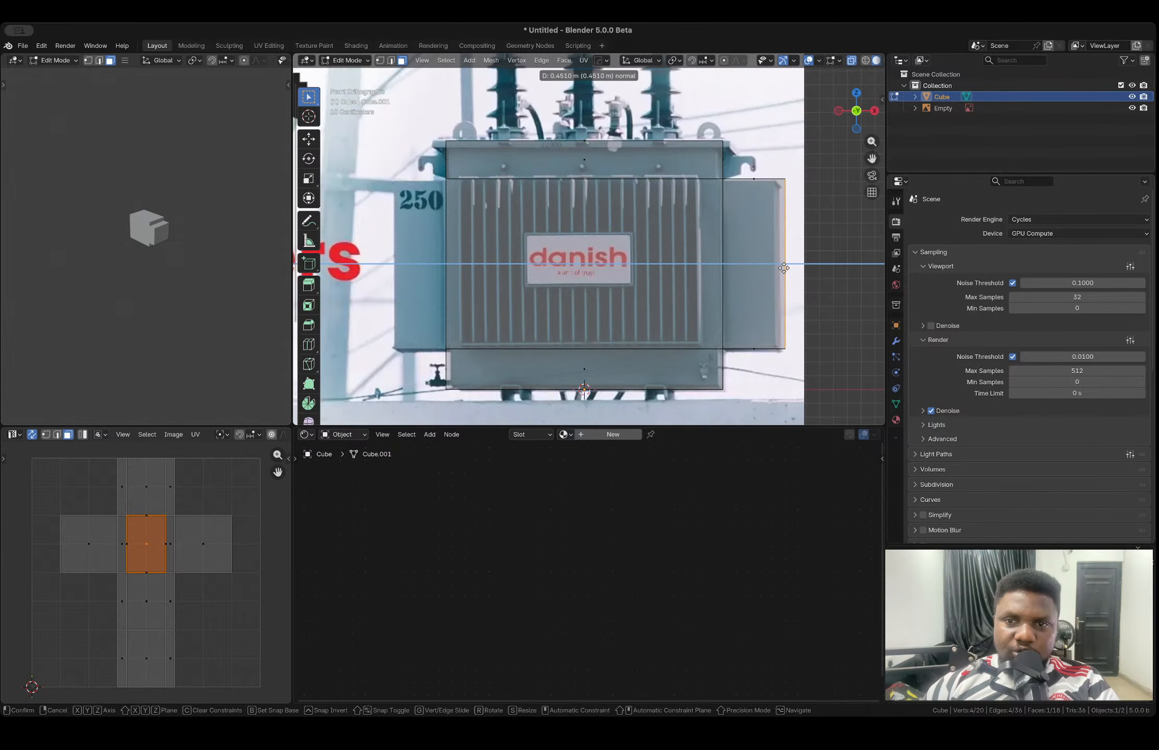
{"action": "left_click", "coordinate": [780, 268]}
- Mirror the tank across the X axis with a Mirror modifier to repeat the radiator block on the opposite side
{"action": "key", "text": "Tab"}
{"action": "key", "text": "alt+x"}
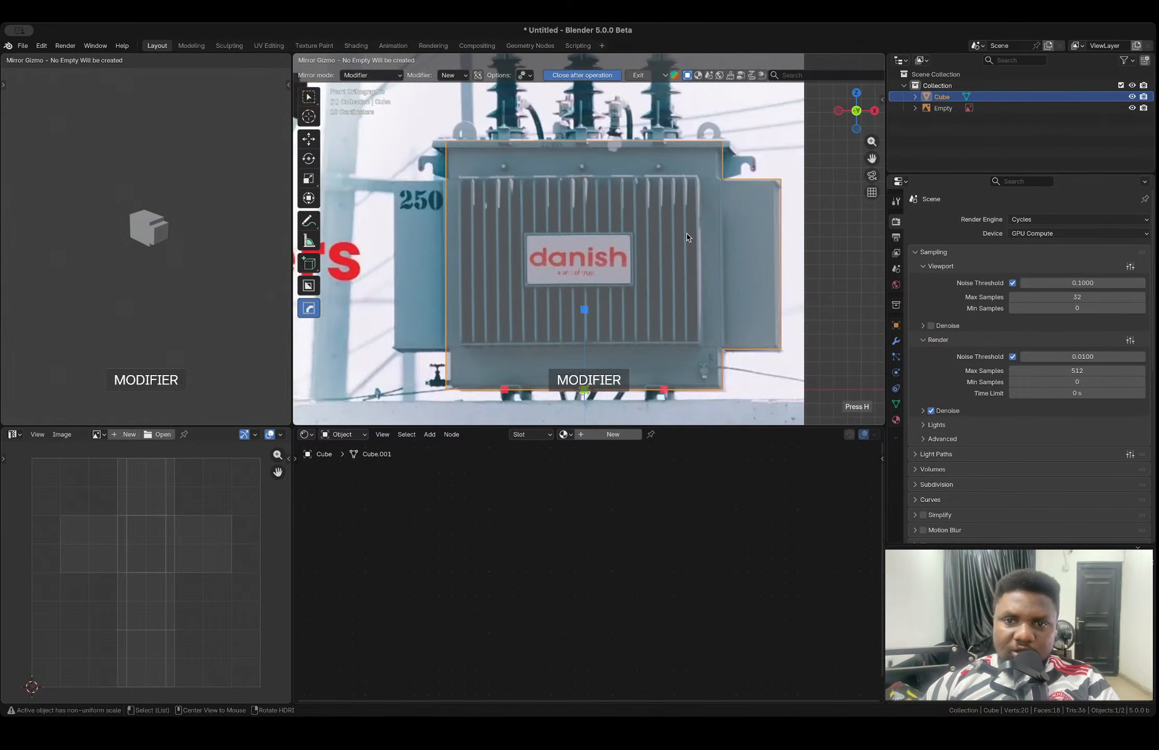
{"action": "left_click", "coordinate": [663, 389]}
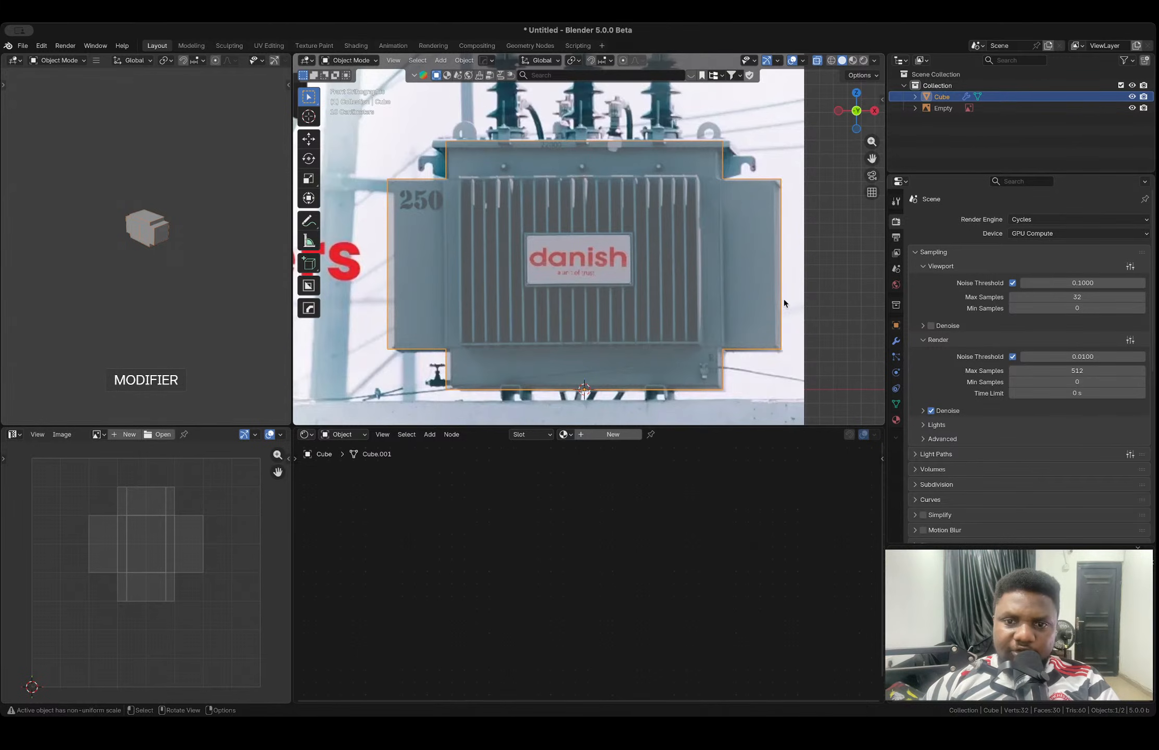
{"action": "middle_click_drag", "start_coordinate": [659, 234], "coordinate": [705, 282]}
{"action": "middle_click_drag", "start_coordinate": [569, 253], "coordinate": [672, 234]}
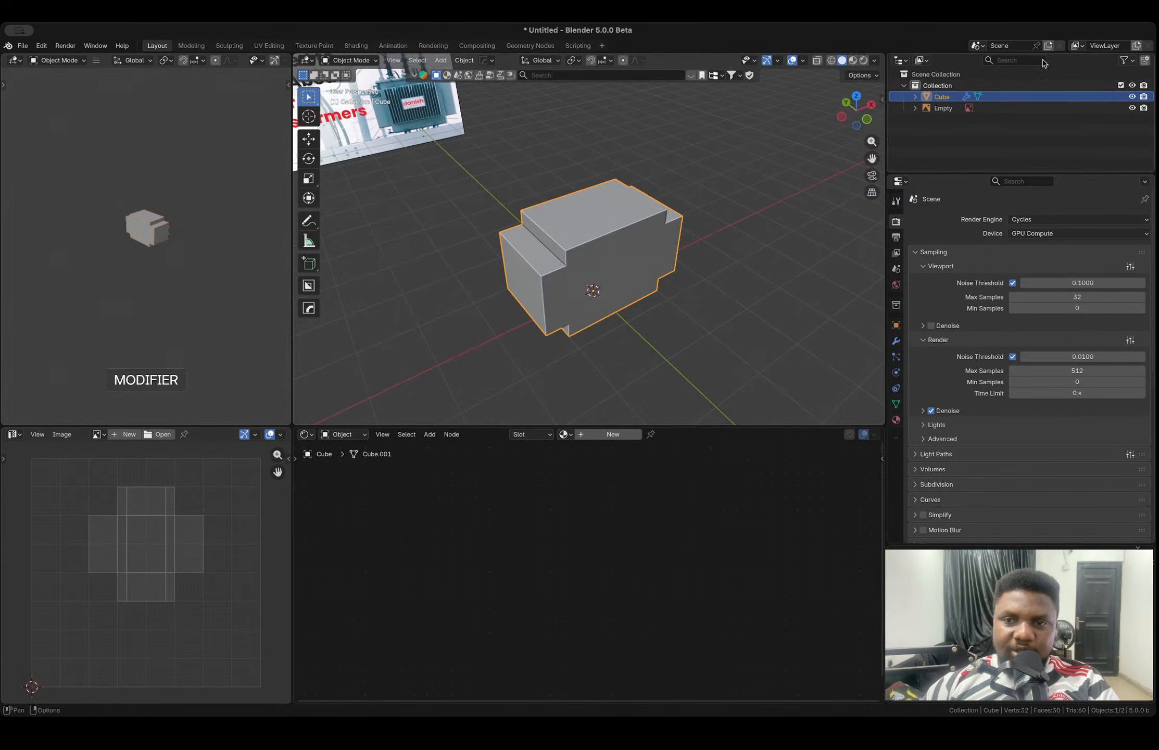
{"action": "left_click", "coordinate": [867, 119]}
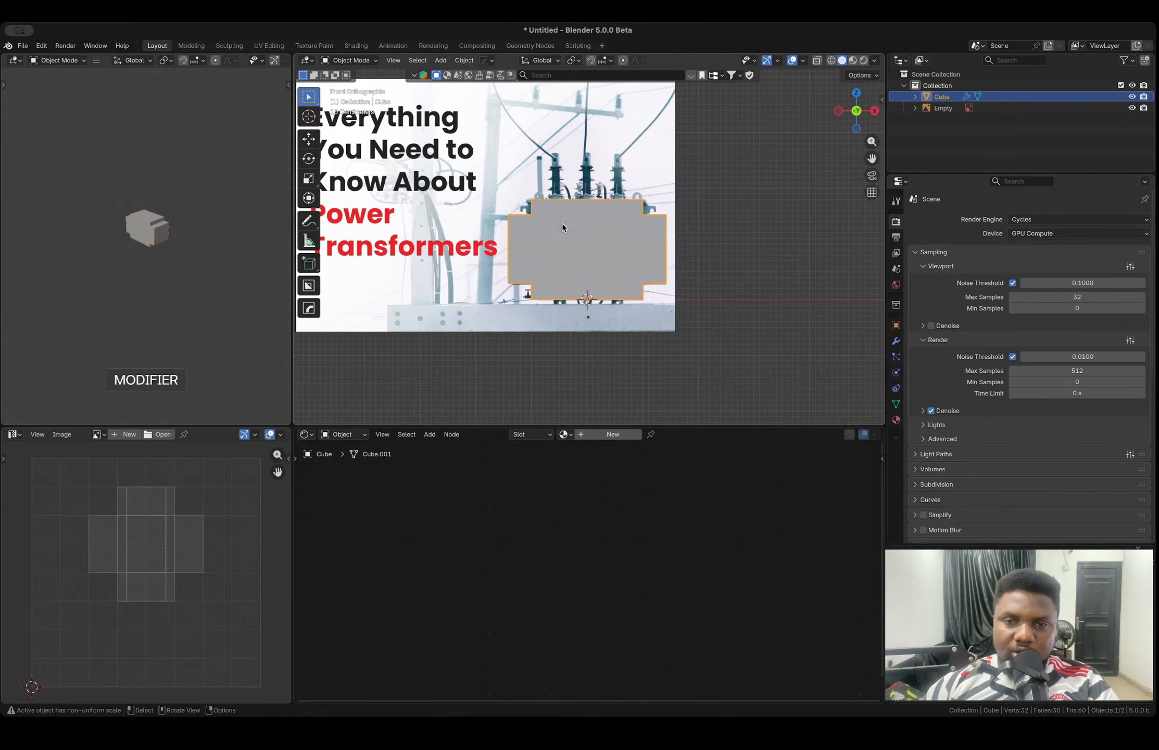
{"action": "middle_click_drag", "start_coordinate": [562, 228], "coordinate": [602, 243]}
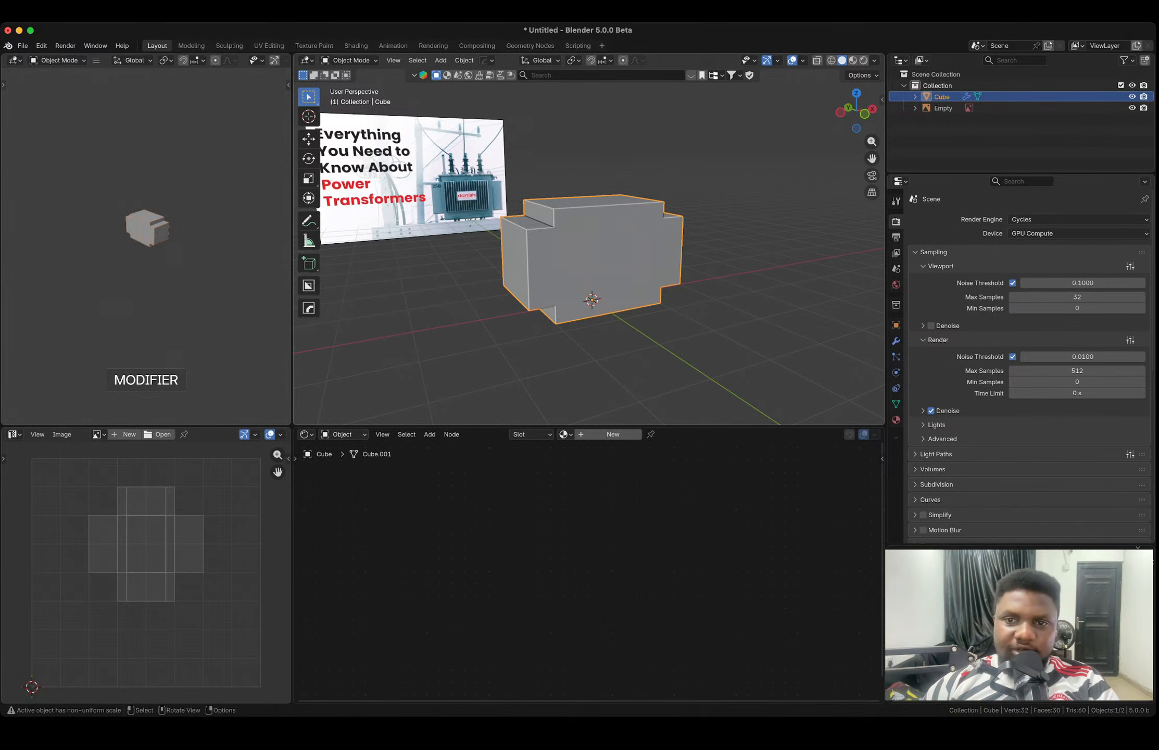
- Extrude the ring of faces around the +X radiator block and scale it inward to about 0.85 on Y and Z, excluding X
{"action": "middle_click_drag", "start_coordinate": [583, 241], "coordinate": [554, 262]}
{"action": "scroll", "coordinate": [665, 255], "scroll_direction": "up", "scroll_amount": 3}
{"action": "middle_click_drag", "start_coordinate": [665, 255], "coordinate": [551, 249]}
{"action": "key", "text": "Tab"}
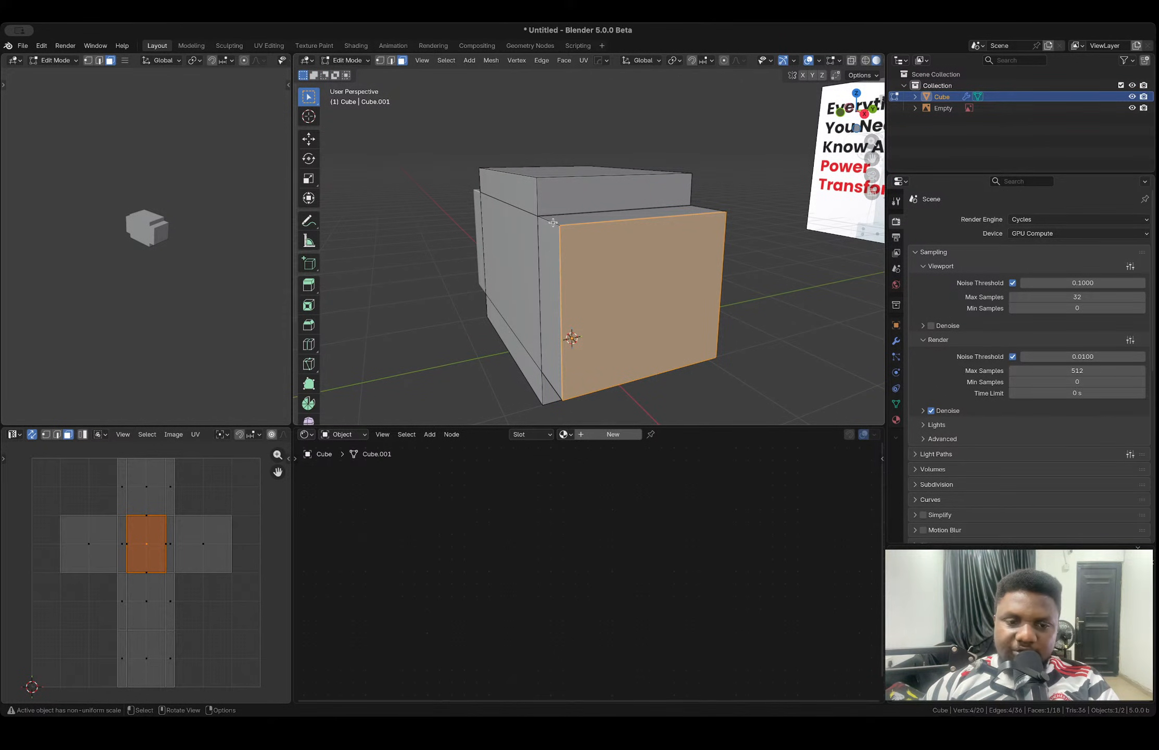
{"action": "left_click", "coordinate": [553, 223], "text": "alt"}
{"action": "middle_click_drag", "start_coordinate": [553, 223], "coordinate": [749, 272]}
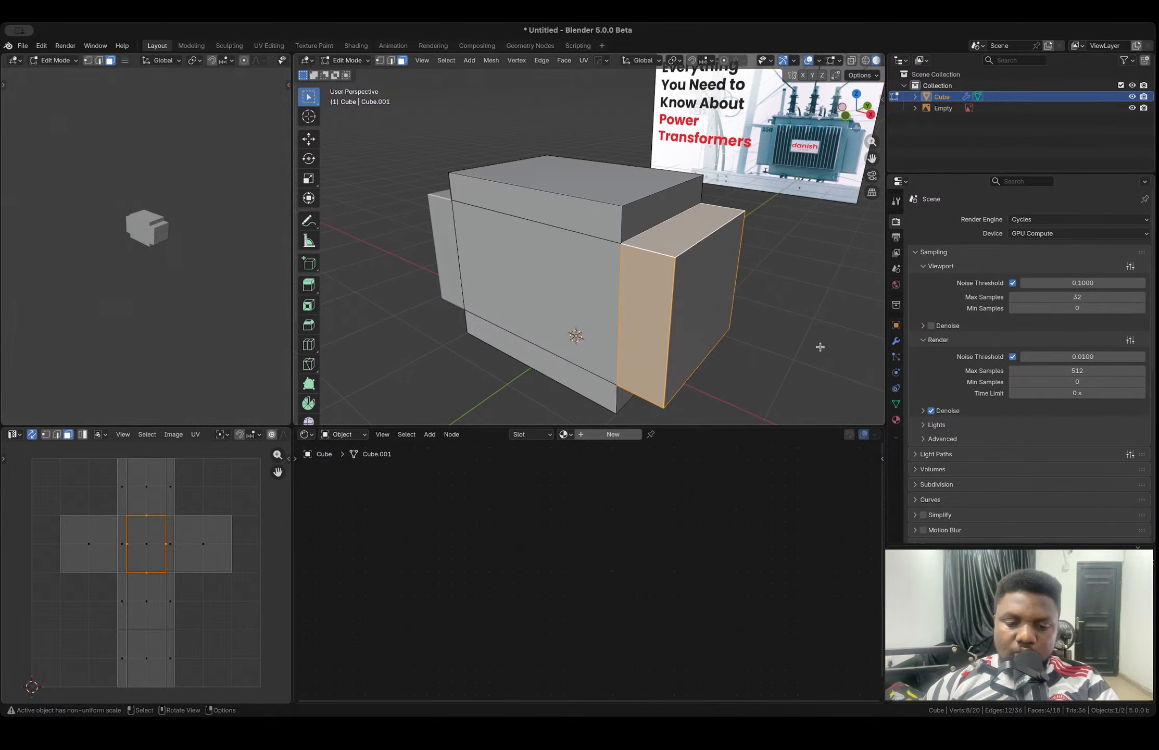
{"action": "key", "text": "e"}
{"action": "key", "text": "s"}
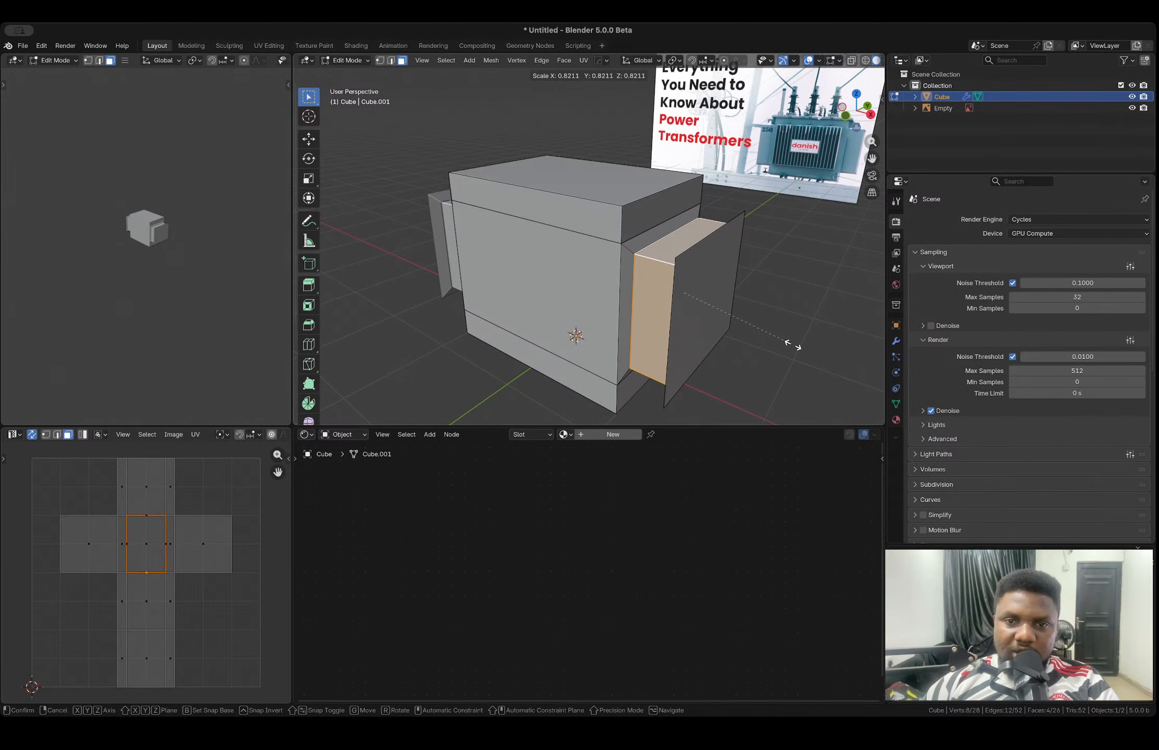
{"action": "key", "text": "shift+x"}
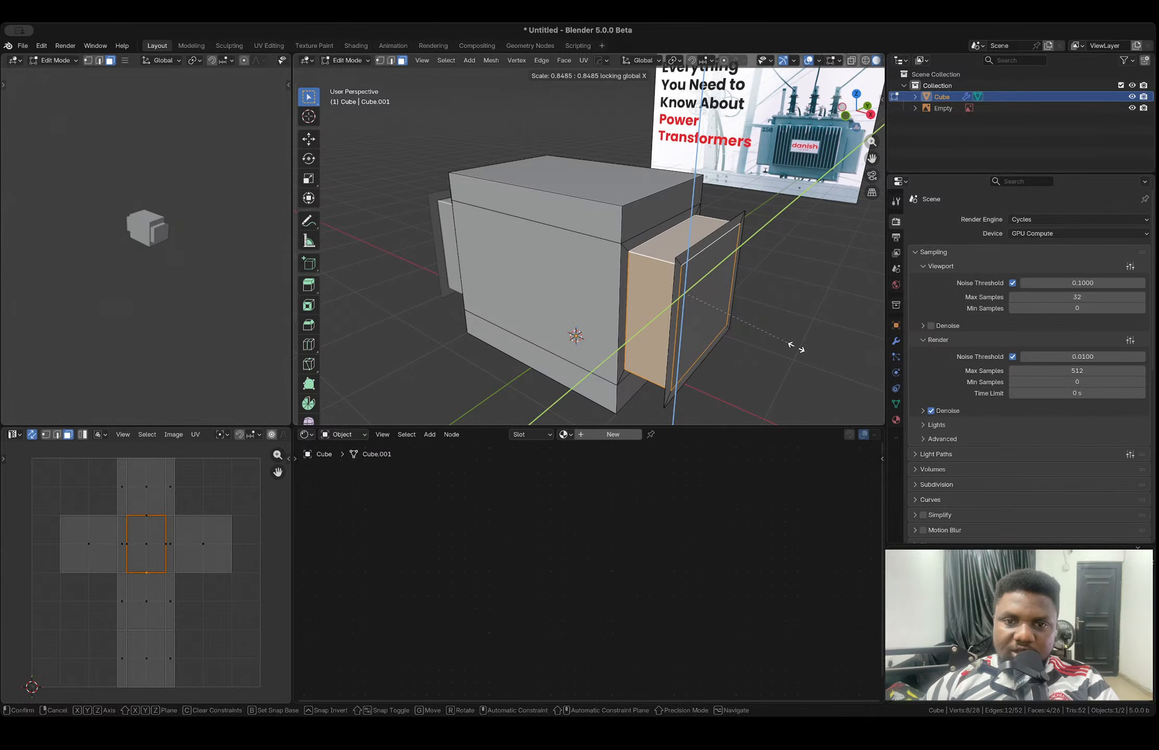
{"action": "left_click", "coordinate": [796, 348]}
- Delete the radiator block's outer end face and the leftover outer rim vertices around it
{"action": "key", "text": "x"}
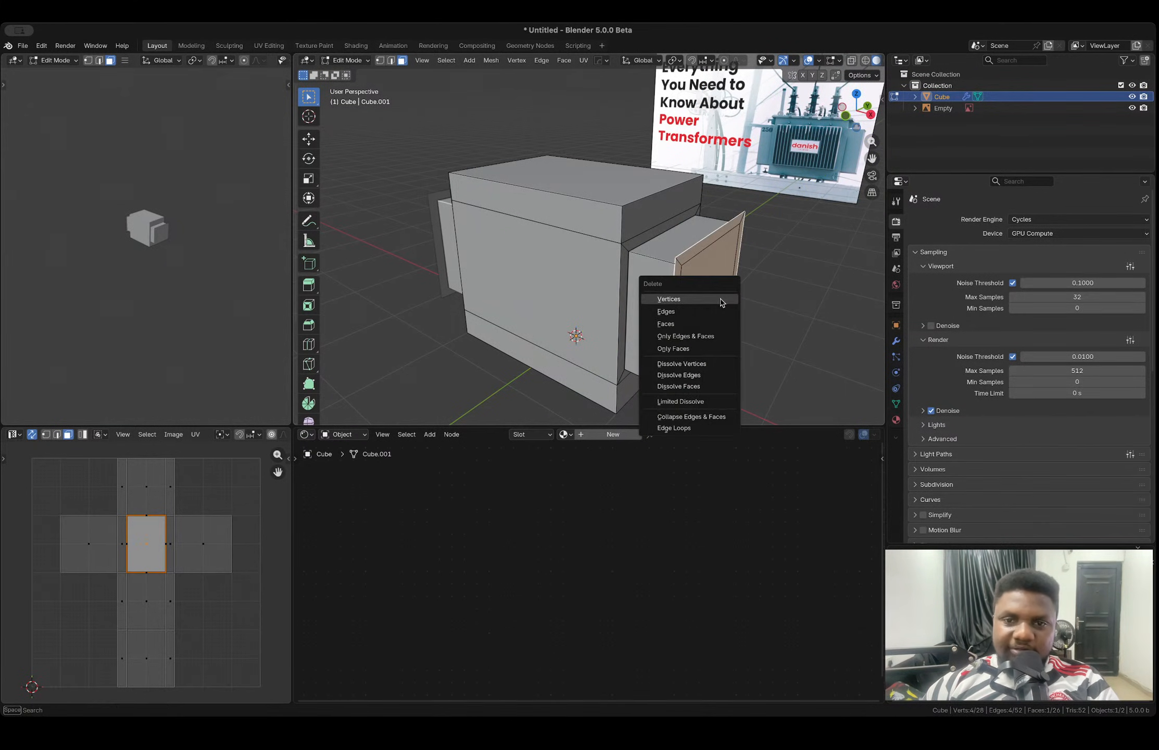
{"action": "left_click", "coordinate": [690, 325]}
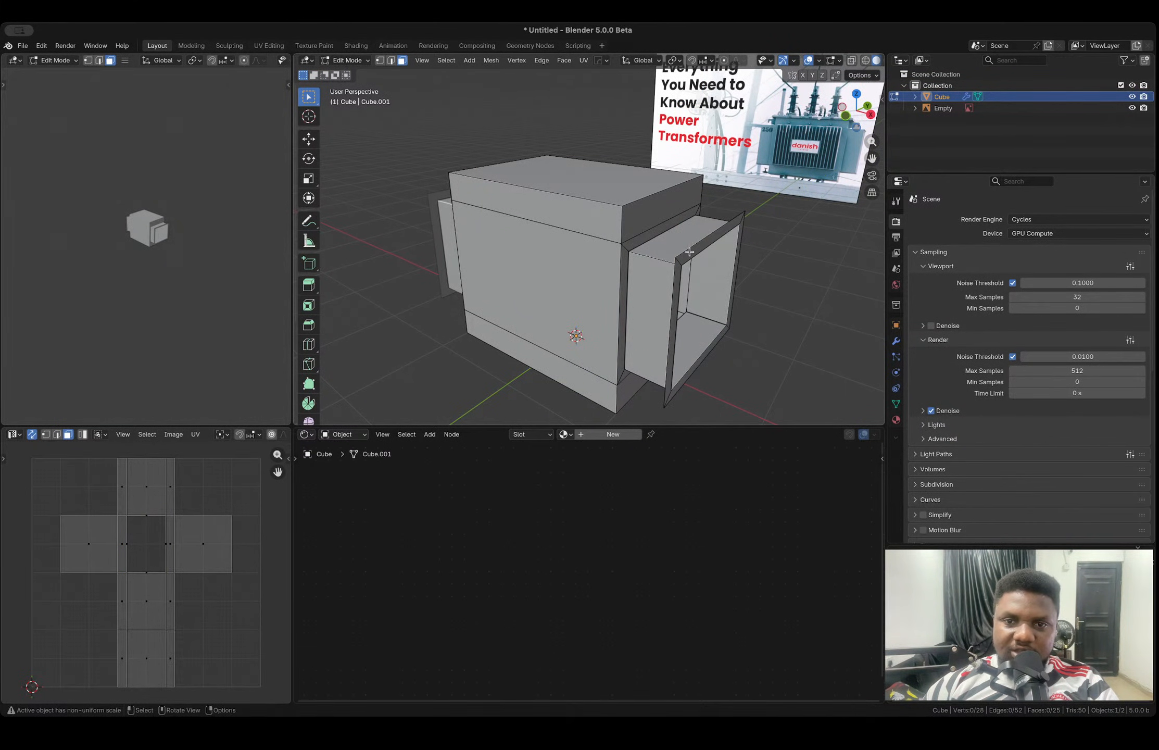
{"action": "key", "text": "2"}
{"action": "left_click", "coordinate": [688, 250], "text": "alt"}
{"action": "key", "text": "x"}
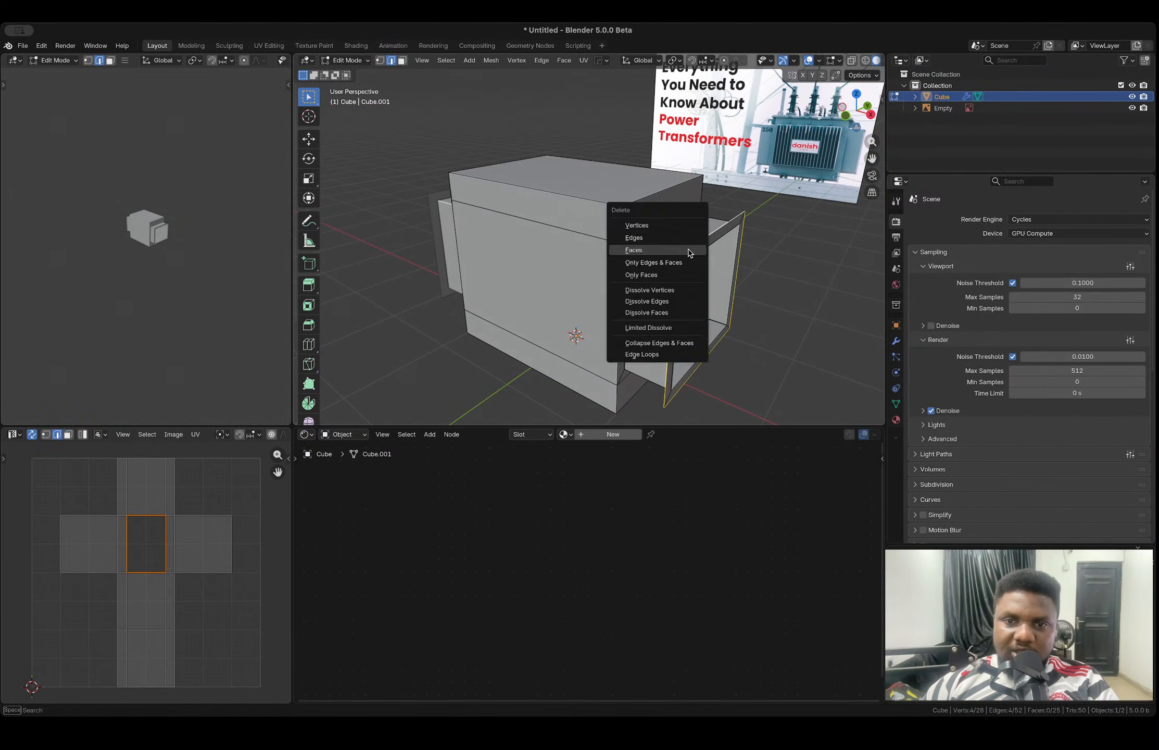
{"action": "left_click", "coordinate": [658, 226]}
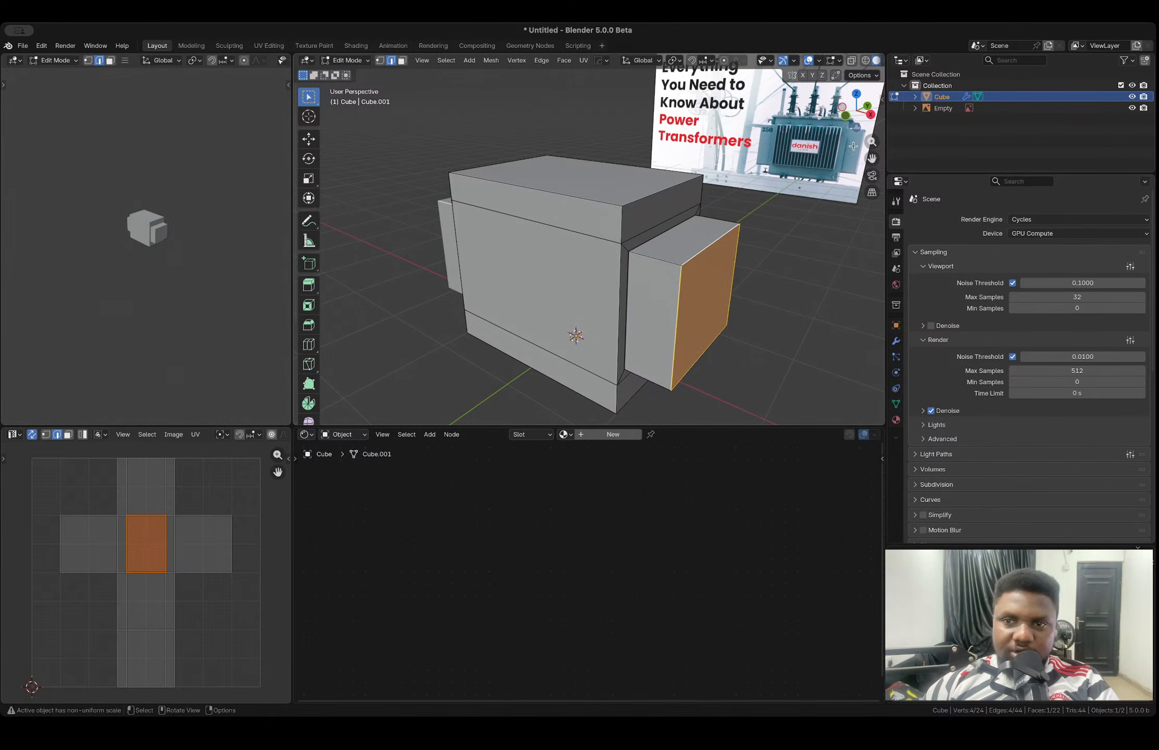
- Raise the tank's upper edge loop along Z to match the band line in the front-view reference
{"action": "left_click", "coordinate": [846, 117]}
{"action": "scroll", "coordinate": [740, 242], "scroll_direction": "up", "scroll_amount": 3}
{"action": "key", "text": "1"}
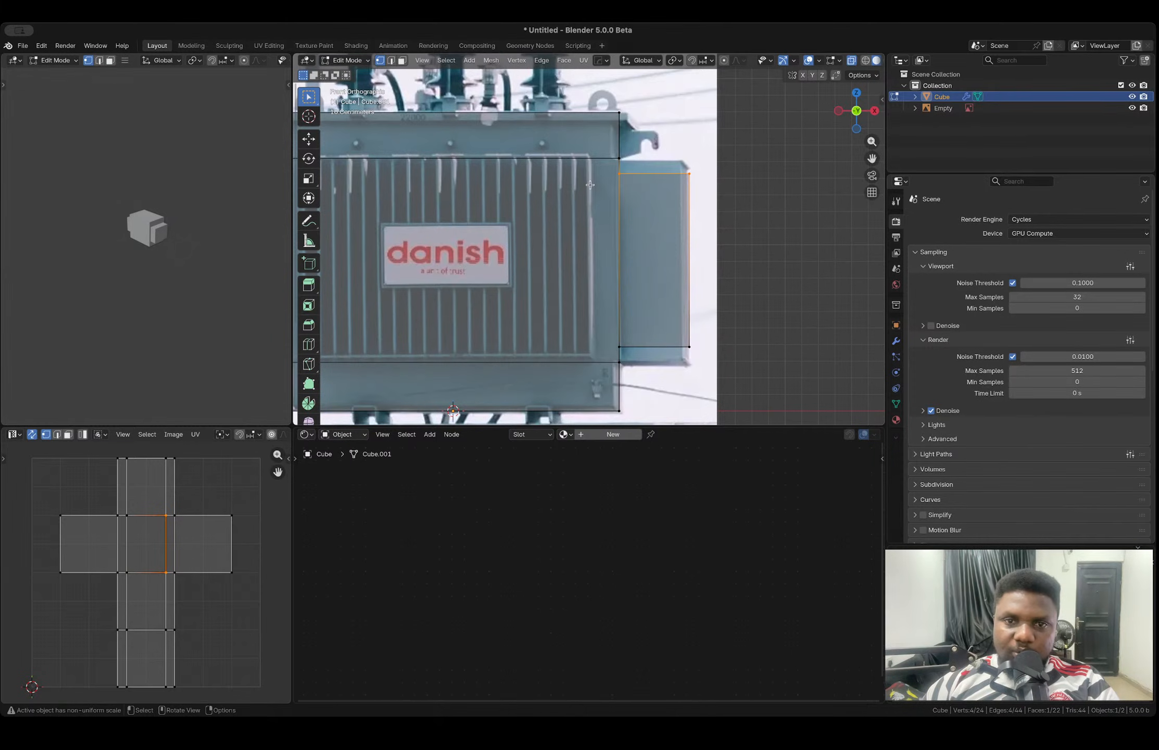
{"action": "scroll", "coordinate": [614, 192], "scroll_direction": "down", "scroll_amount": 3}
{"action": "key", "text": "b"}
{"action": "left_click_drag", "start_coordinate": [691, 200], "coordinate": [693, 197]}
{"action": "key", "text": "g"}
{"action": "key", "text": "z"}
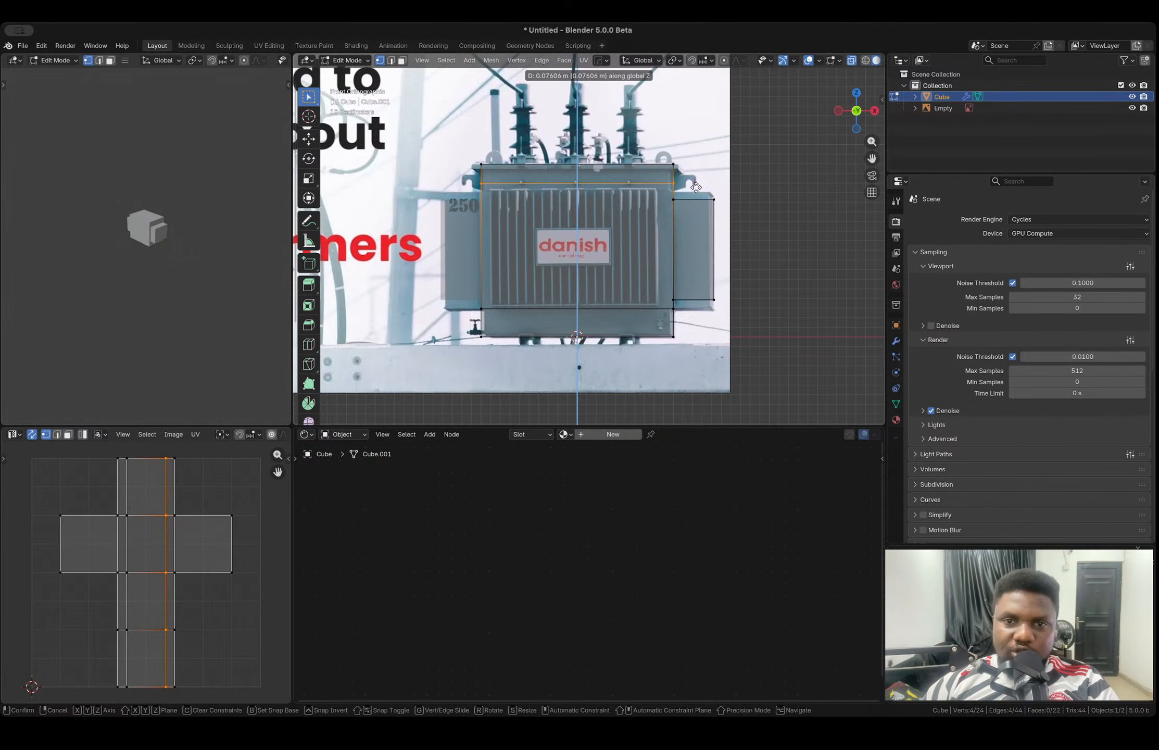
{"action": "left_click", "coordinate": [696, 187]}
- Lower the tank's lower edge loop along Z, slightly below the bottom of the reference's front fins
{"action": "key", "text": "b"}
{"action": "left_click_drag", "start_coordinate": [471, 299], "coordinate": [682, 331]}
{"action": "key", "text": "g"}
{"action": "key", "text": "z"}
{"action": "left_click", "coordinate": [703, 336]}
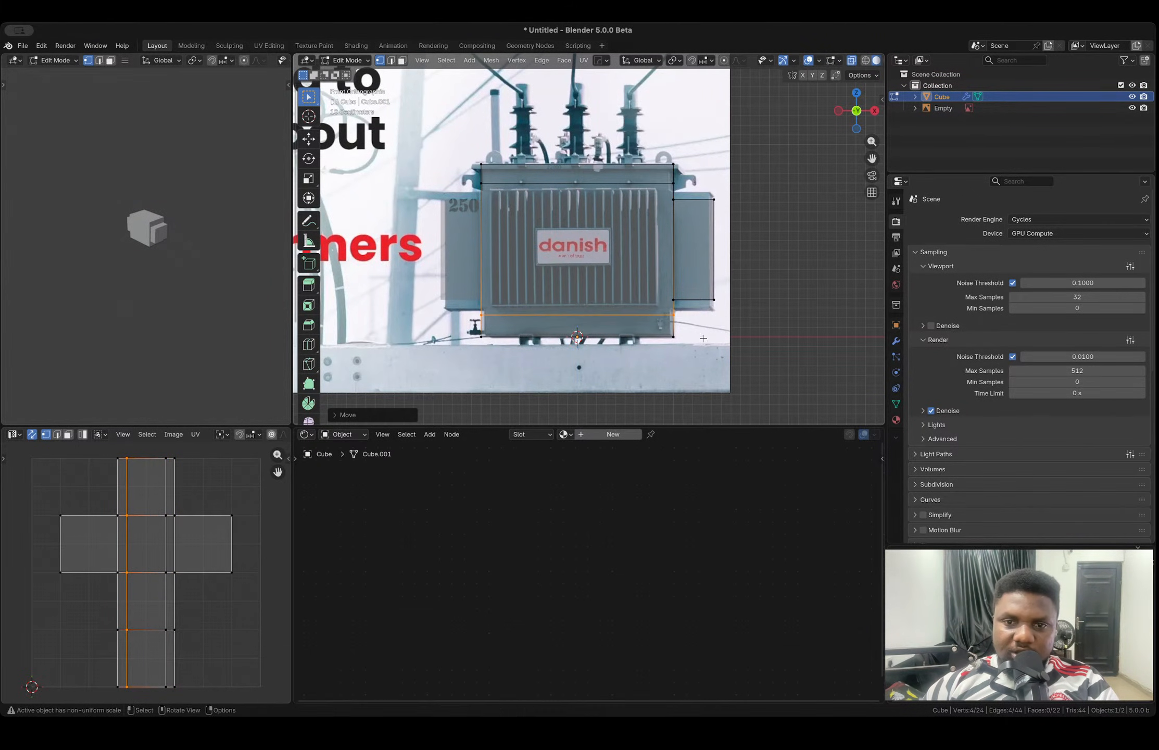
- Move the radiator block's upper edges up and its lower edges down along Z to match the reference radiator's height
{"action": "left_click_drag", "start_coordinate": [660, 191], "coordinate": [739, 214]}
{"action": "key", "text": "g"}
{"action": "key", "text": "z"}
{"action": "left_click", "coordinate": [740, 208]}
{"action": "left_click_drag", "start_coordinate": [644, 284], "coordinate": [745, 305]}
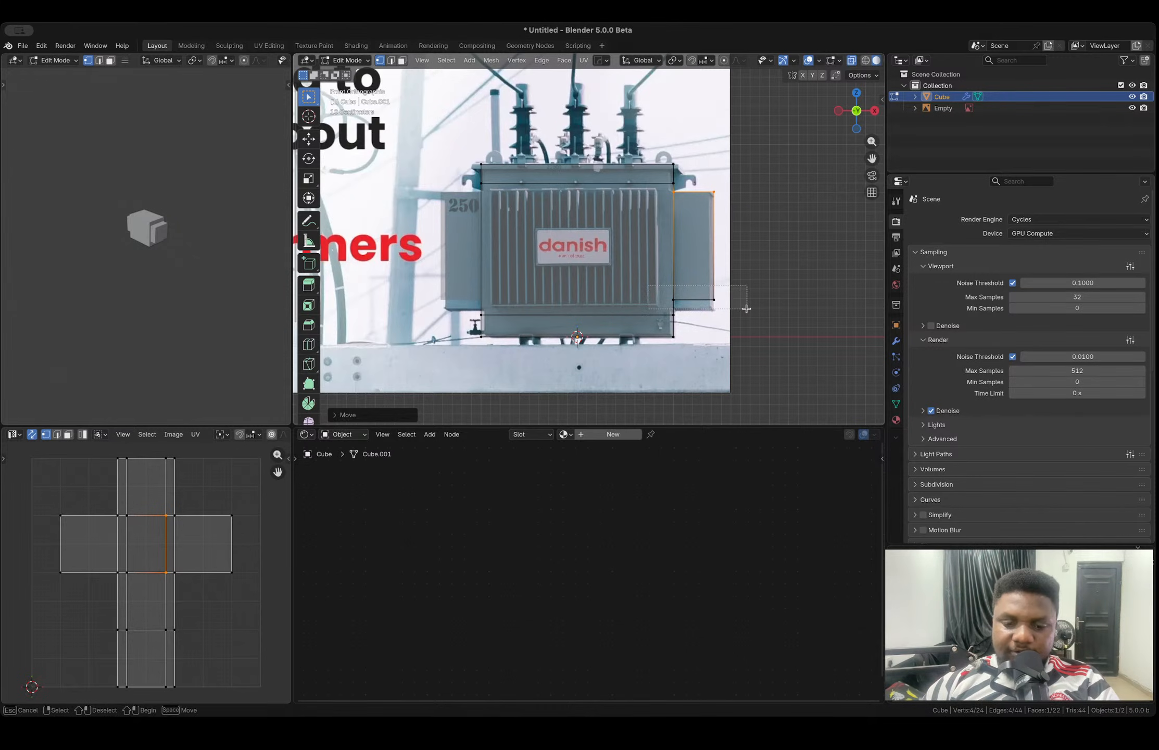
{"action": "key", "text": "g"}
{"action": "key", "text": "z"}
{"action": "left_click", "coordinate": [749, 317]}
{"action": "middle_click_drag", "start_coordinate": [750, 317], "coordinate": [594, 249]}
{"action": "key", "text": "Tab"}
- Add a cube under the tank, scale it down to foot height, and stretch it along X to match the reference foot
{"action": "left_click", "coordinate": [849, 116]}
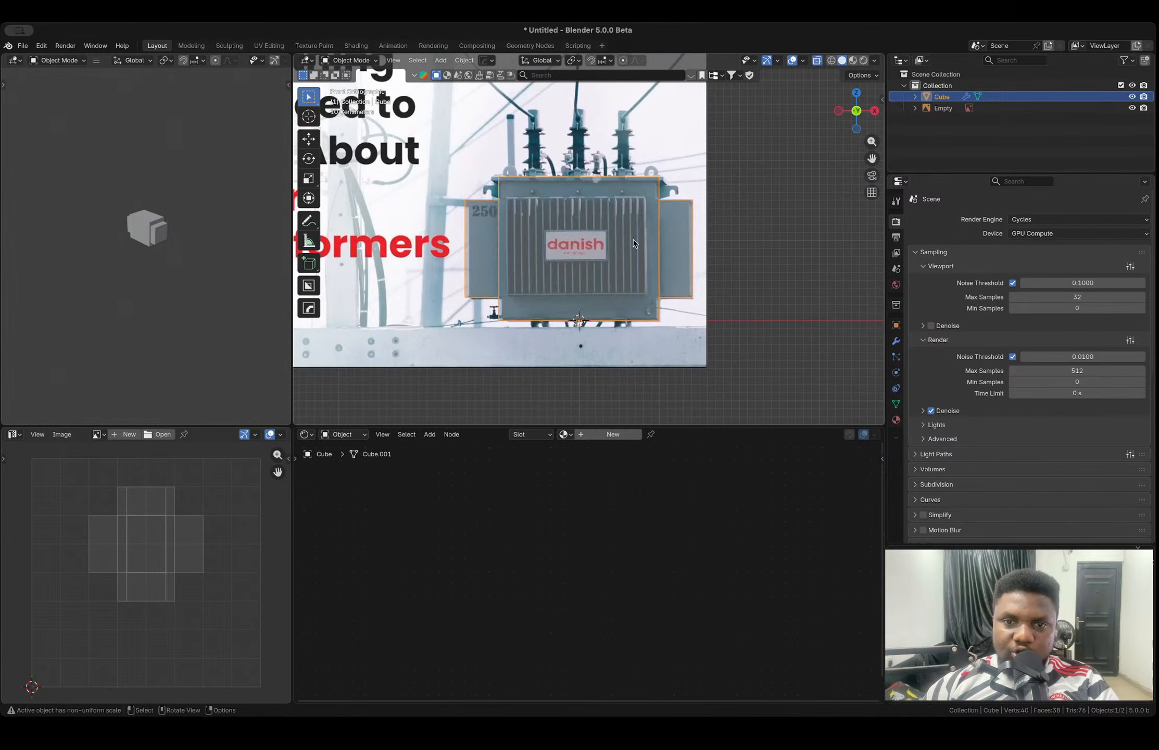
{"action": "scroll", "coordinate": [613, 229], "scroll_direction": "down", "scroll_amount": 2}
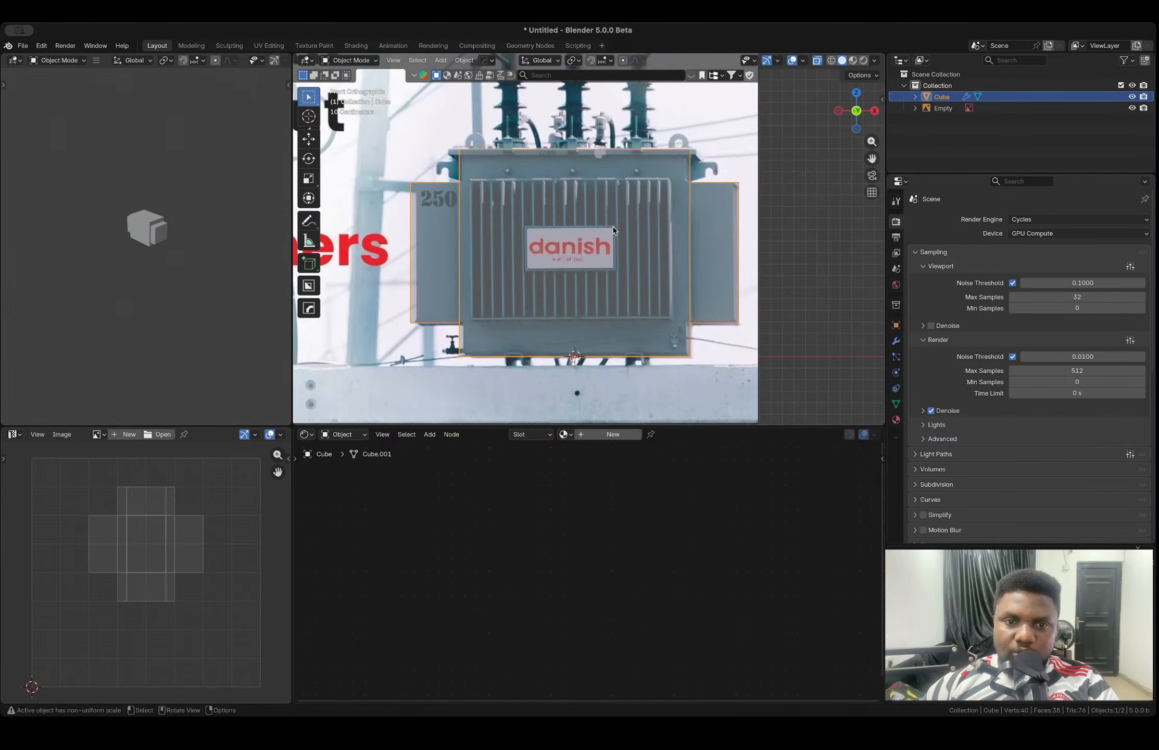
{"action": "middle_click_drag", "start_coordinate": [620, 255], "coordinate": [631, 209], "text": "shift"}
{"action": "scroll", "coordinate": [651, 255], "scroll_direction": "up", "scroll_amount": 2}
{"action": "middle_click_drag", "start_coordinate": [674, 301], "coordinate": [602, 213], "text": "shift"}
{"action": "key", "text": "shift+a"}
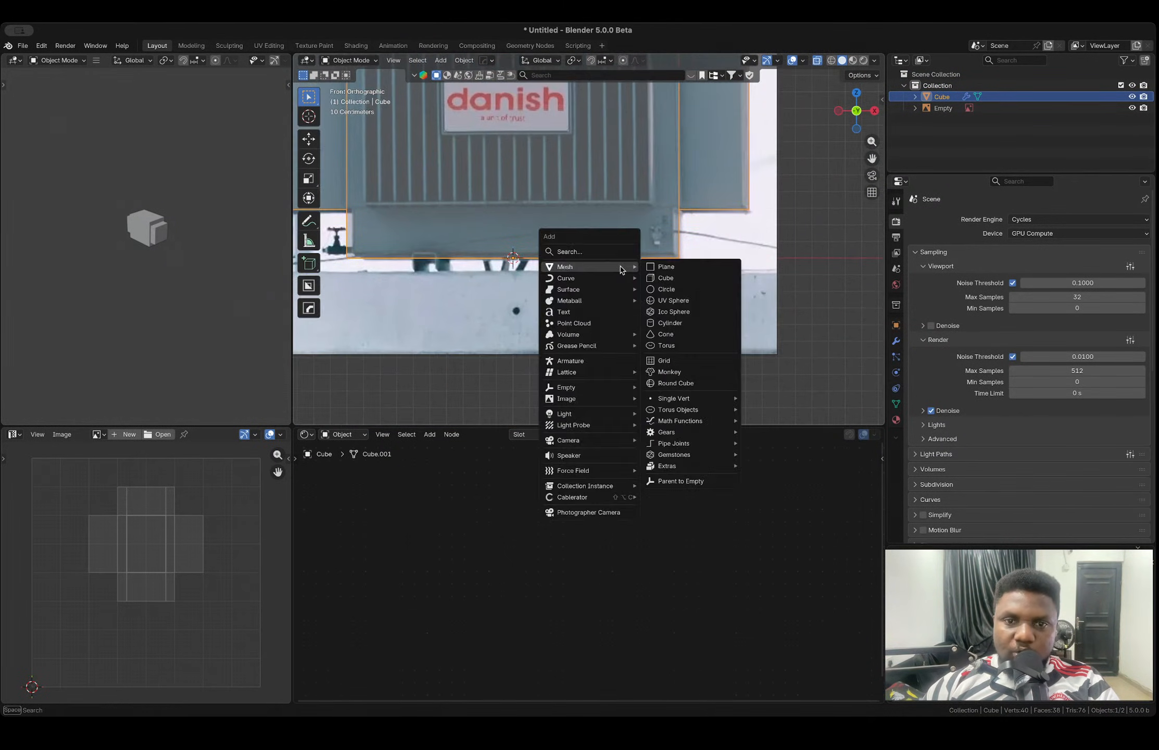
{"action": "left_click", "coordinate": [673, 277]}
{"action": "key", "text": "s"}
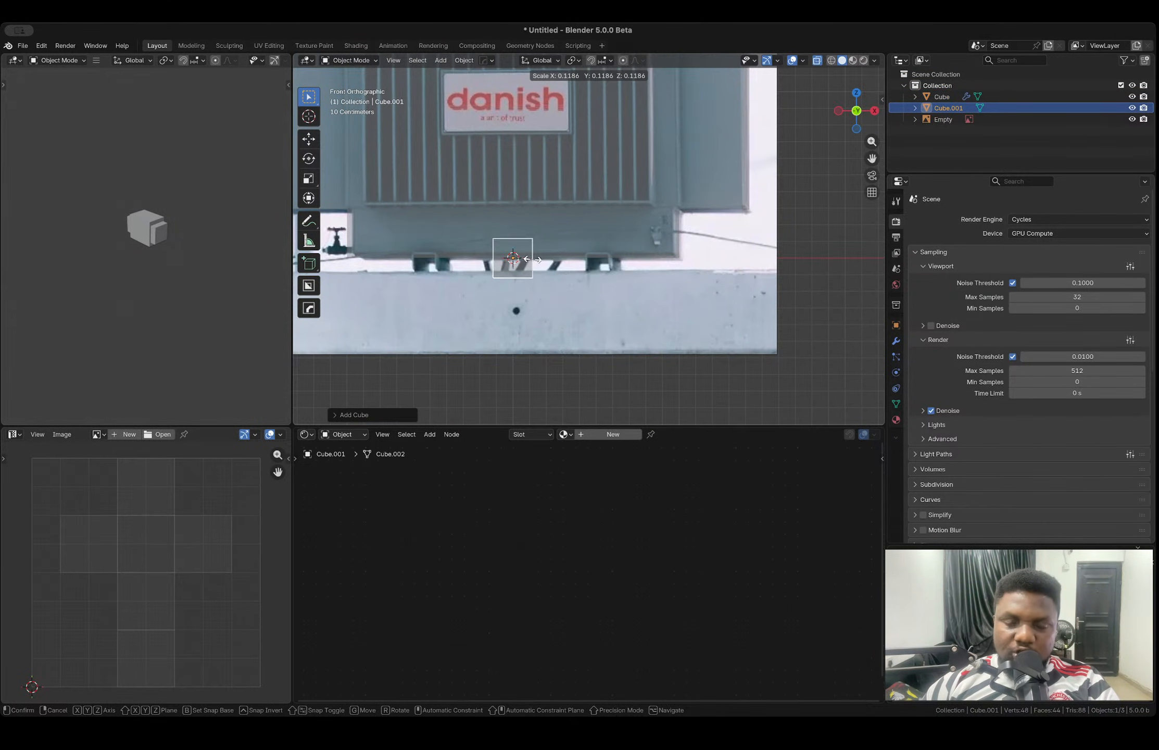
{"action": "left_click", "coordinate": [526, 261]}
{"action": "key", "text": "s"}
{"action": "key", "text": "x"}
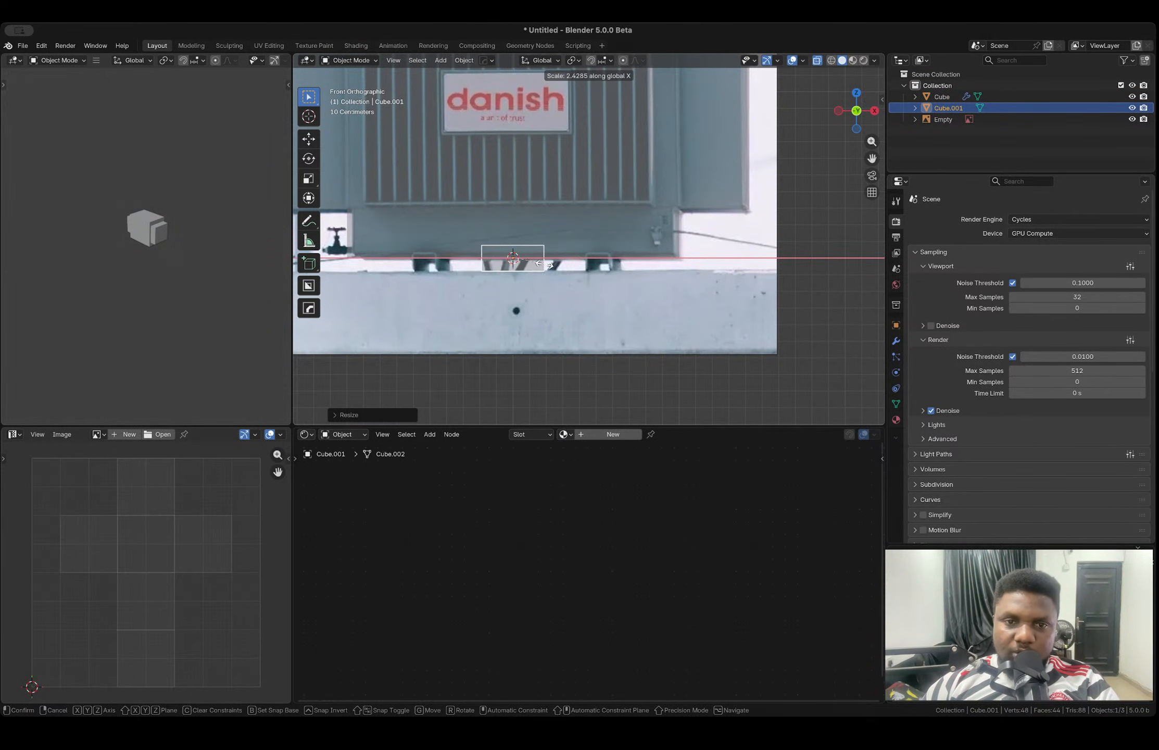
{"action": "left_click", "coordinate": [535, 264]}
- Move the foot block along X onto the +X-side foot in the reference
{"action": "key", "text": "g"}
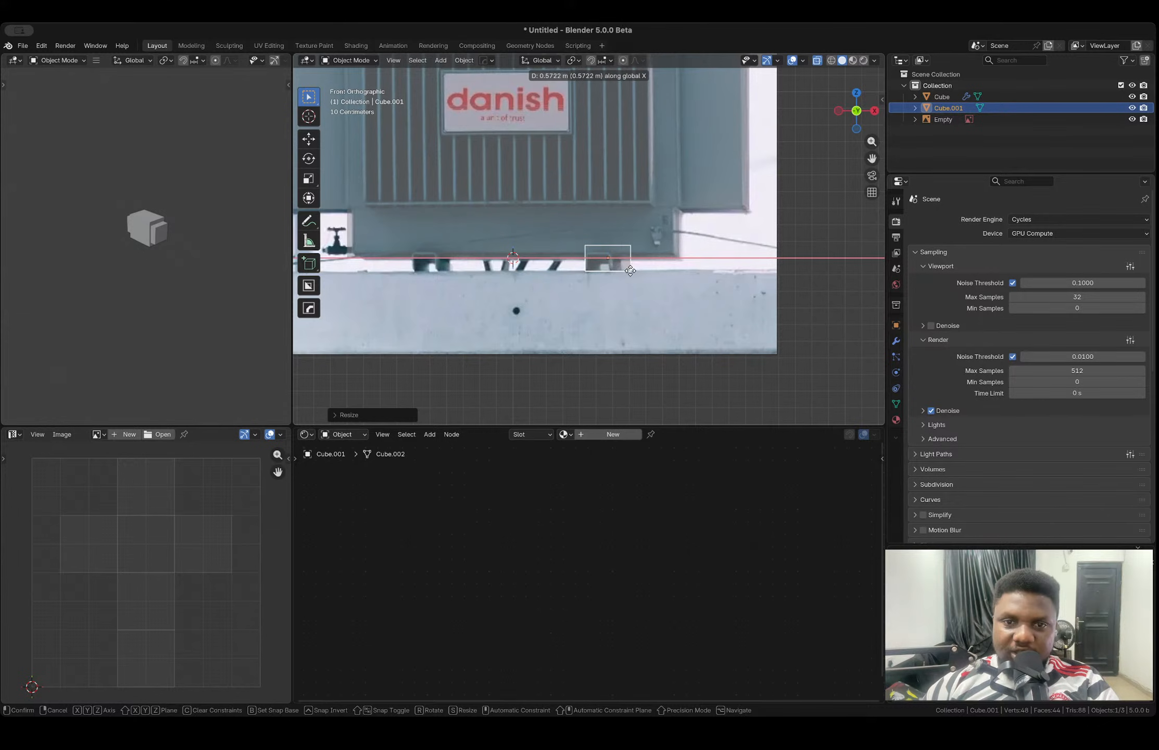
{"action": "left_click", "coordinate": [631, 280]}
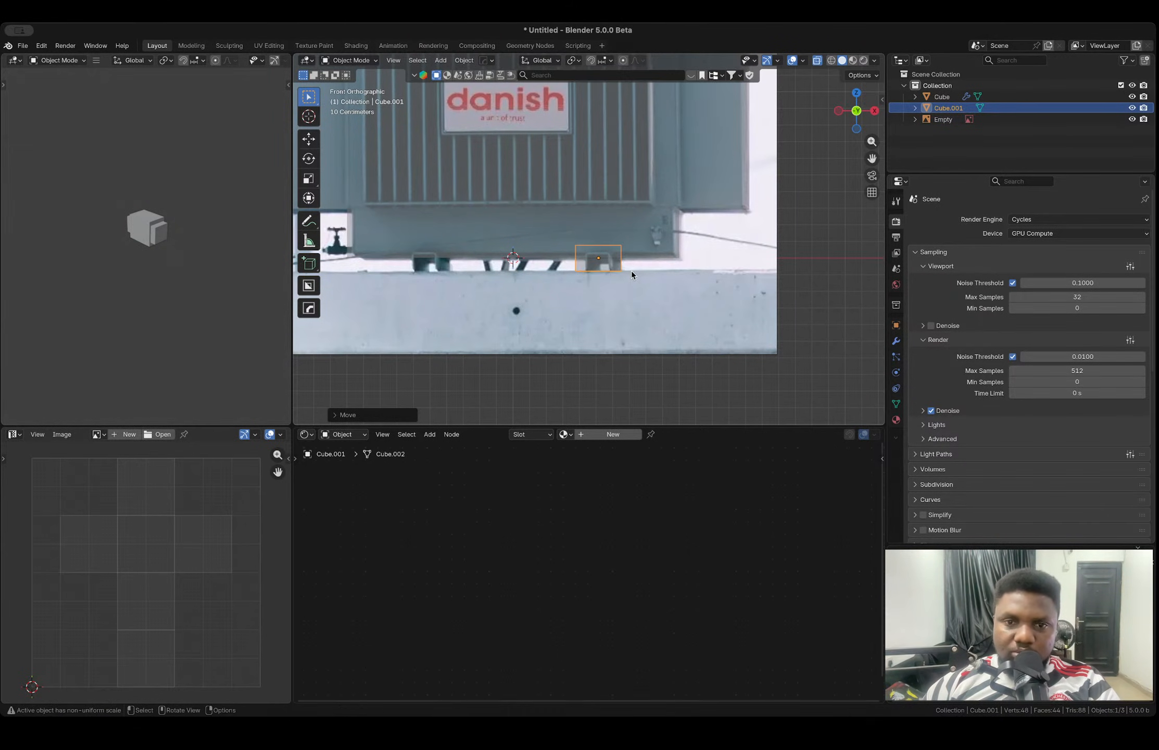
{"action": "key", "text": "g"}
{"action": "key", "text": "x"}
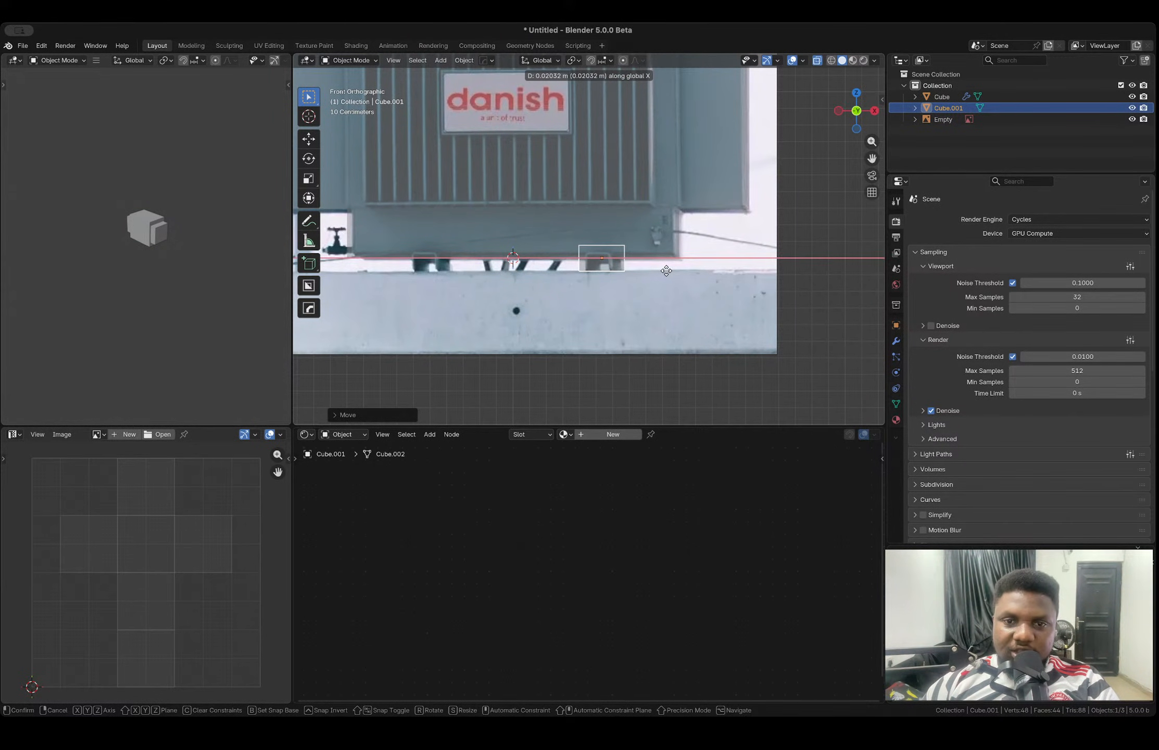
{"action": "left_click", "coordinate": [667, 270]}
- Stretch the foot block along Y so it runs beneath the tank's depth
{"action": "middle_click_drag", "start_coordinate": [667, 270], "coordinate": [628, 275]}
{"action": "key", "text": "s"}
{"action": "key", "text": "y"}
{"action": "left_click", "coordinate": [845, 366]}
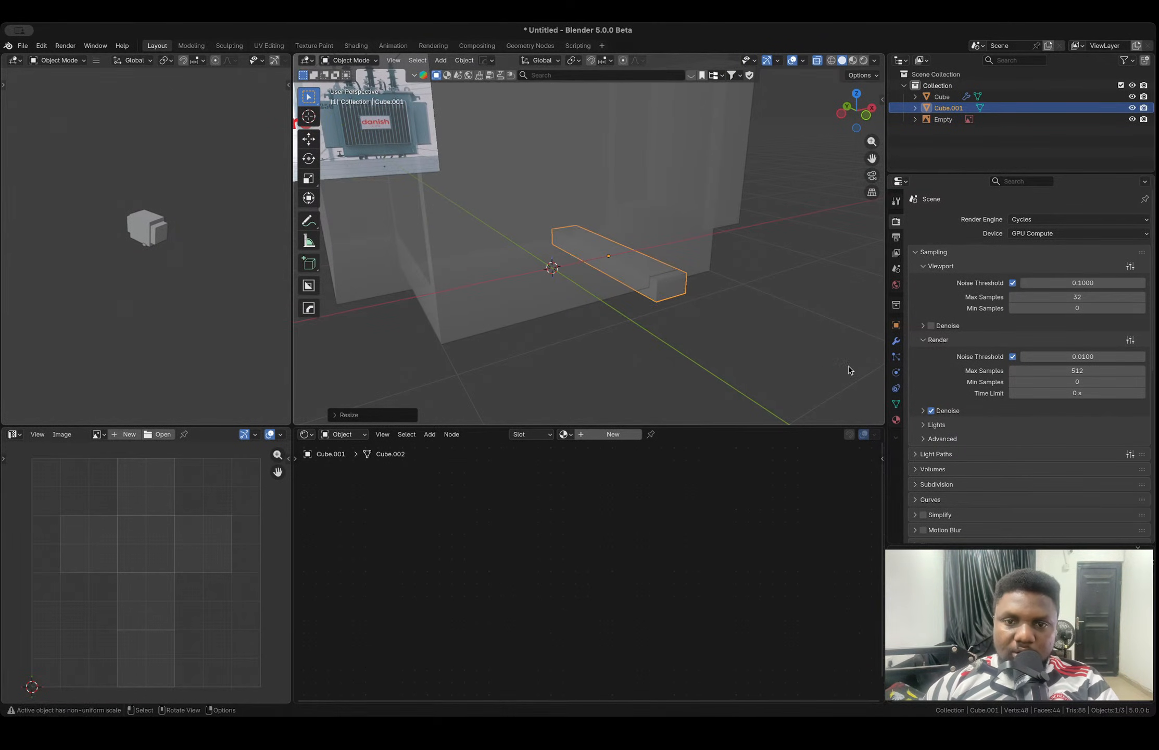
- Scale the foot block down slightly and lower it along Z to fit the reference foot
{"action": "left_click", "coordinate": [866, 115]}
{"action": "scroll", "coordinate": [671, 243], "scroll_direction": "up", "scroll_amount": 4}
{"action": "middle_click_drag", "start_coordinate": [639, 264], "coordinate": [631, 209], "text": "shift"}
{"action": "scroll", "coordinate": [630, 216], "scroll_direction": "down", "scroll_amount": 2}
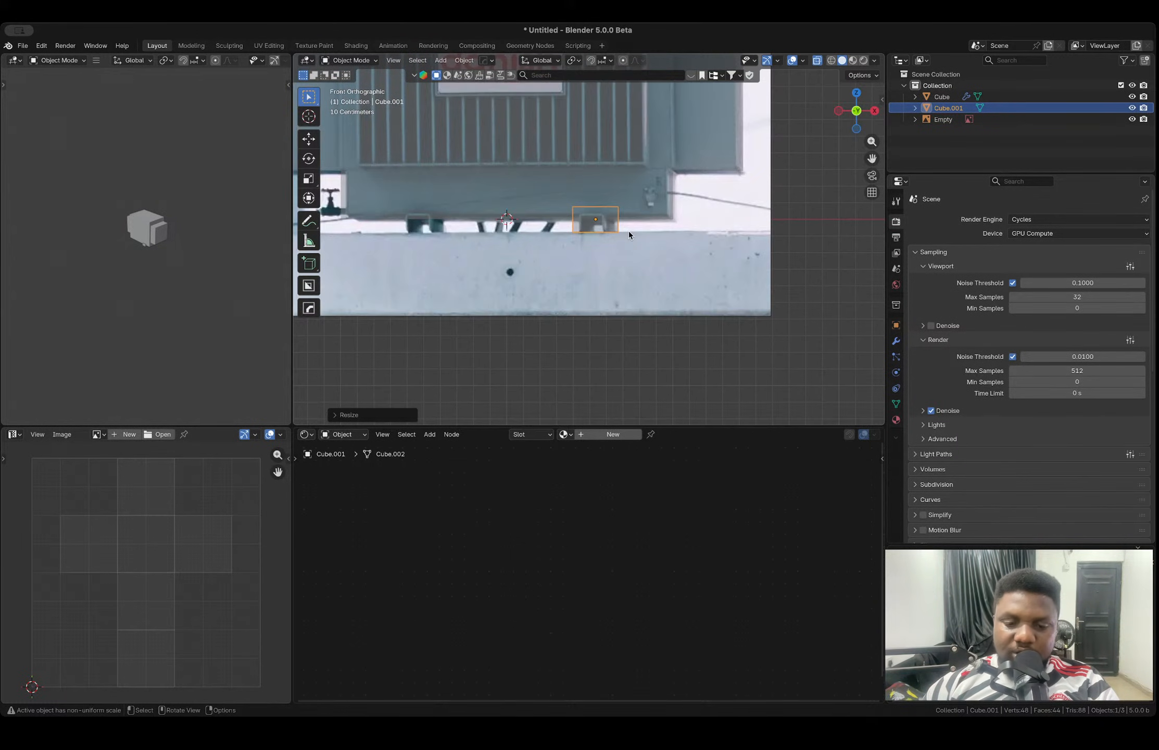
{"action": "key", "text": "s"}
{"action": "key", "text": "g"}
{"action": "key", "text": "z"}
{"action": "left_click", "coordinate": [641, 241]}
- Rescale the resized foot block along Y to adjust its depth beneath the tank
{"action": "mouse_move", "coordinate": [641, 241]}
{"action": "middle_mouse_down"}
{"action": "mouse_move", "coordinate": [616, 189]}
{"action": "mouse_move", "coordinate": [637, 212]}
{"action": "mouse_move", "coordinate": [624, 211]}
{"action": "mouse_move", "coordinate": [653, 229]}
{"action": "middle_mouse_up"}
{"action": "key", "text": "s"}
{"action": "key", "text": "y"}
{"action": "left_click", "coordinate": [670, 235]}
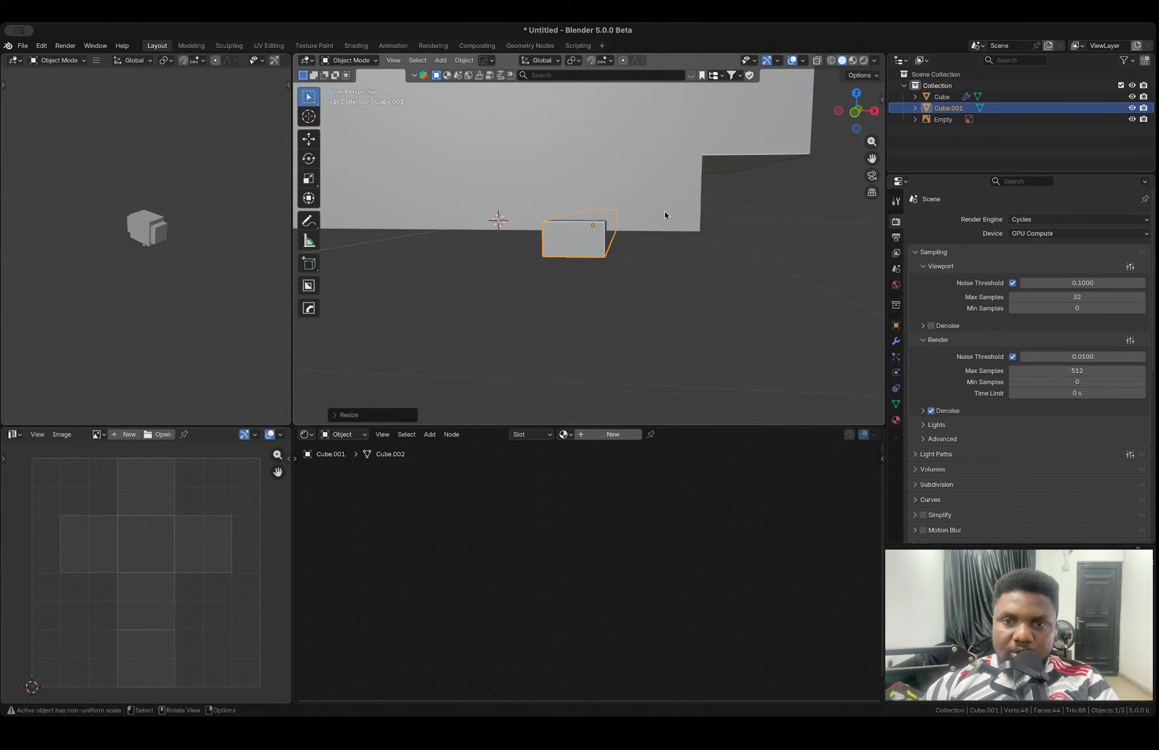
- Delete the foot block's bottom edges with their adjoining faces, leaving an open channel of the top and two sides
{"action": "left_click", "coordinate": [860, 113]}
{"action": "scroll", "coordinate": [651, 240], "scroll_direction": "up", "scroll_amount": 3}
{"action": "key", "text": "Tab"}
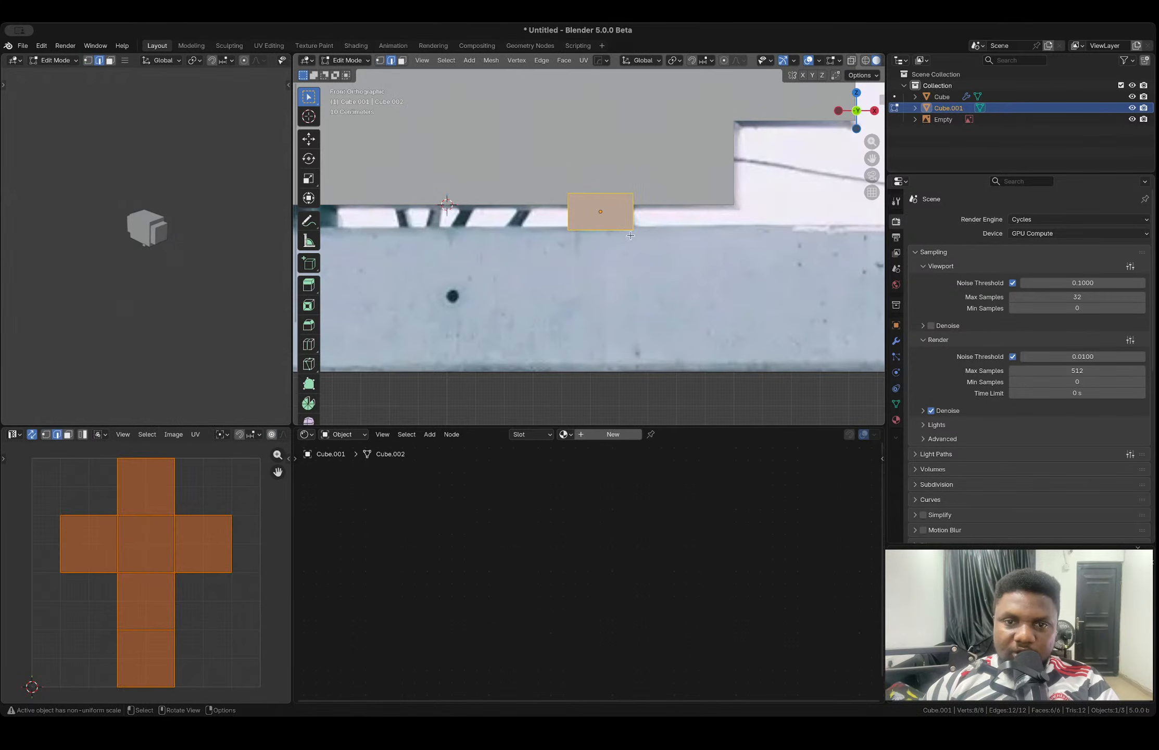
{"action": "key", "text": "2"}
{"action": "key", "text": "alt+z"}
{"action": "left_click_drag", "start_coordinate": [588, 219], "coordinate": [608, 255]}
{"action": "key", "text": "x"}
{"action": "left_click", "coordinate": [565, 270]}
{"action": "middle_click_drag", "start_coordinate": [594, 247], "coordinate": [657, 230]}
{"action": "key", "text": "Tab"}
- Add a Solidify modifier to the foot channel
{"action": "scroll", "coordinate": [679, 234], "scroll_direction": "down", "scroll_amount": 4}
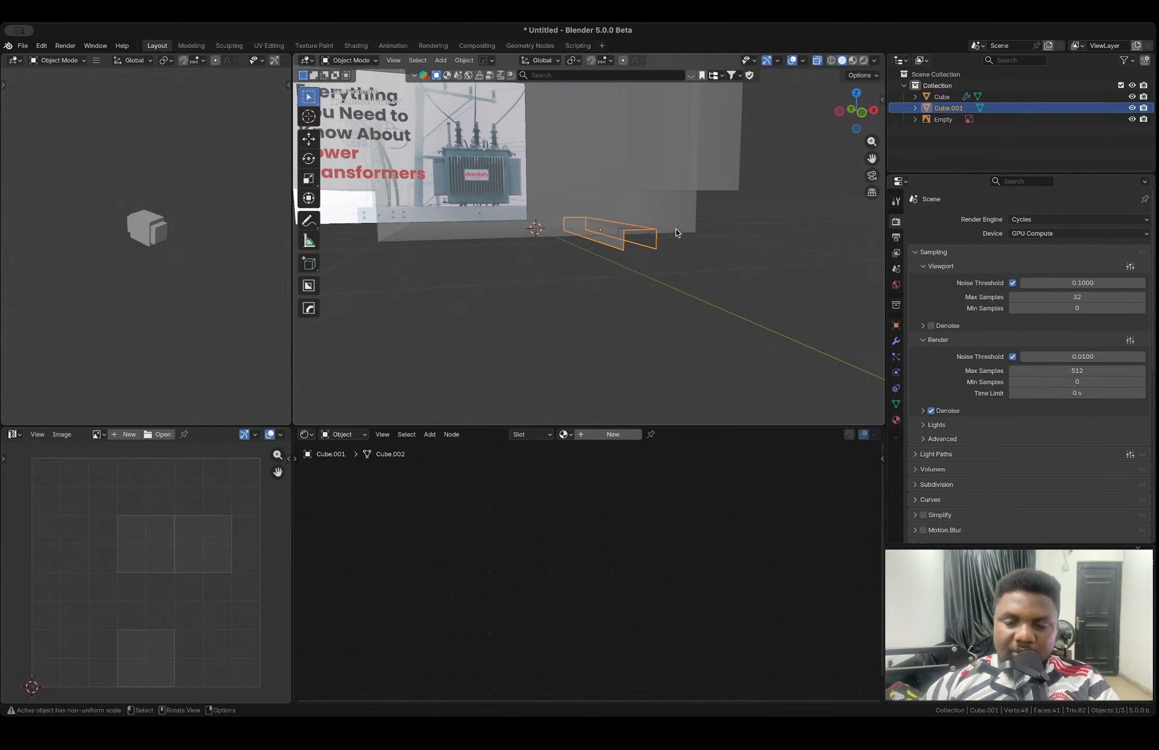
{"action": "key", "text": "alt+z"}
{"action": "key", "text": "q"}
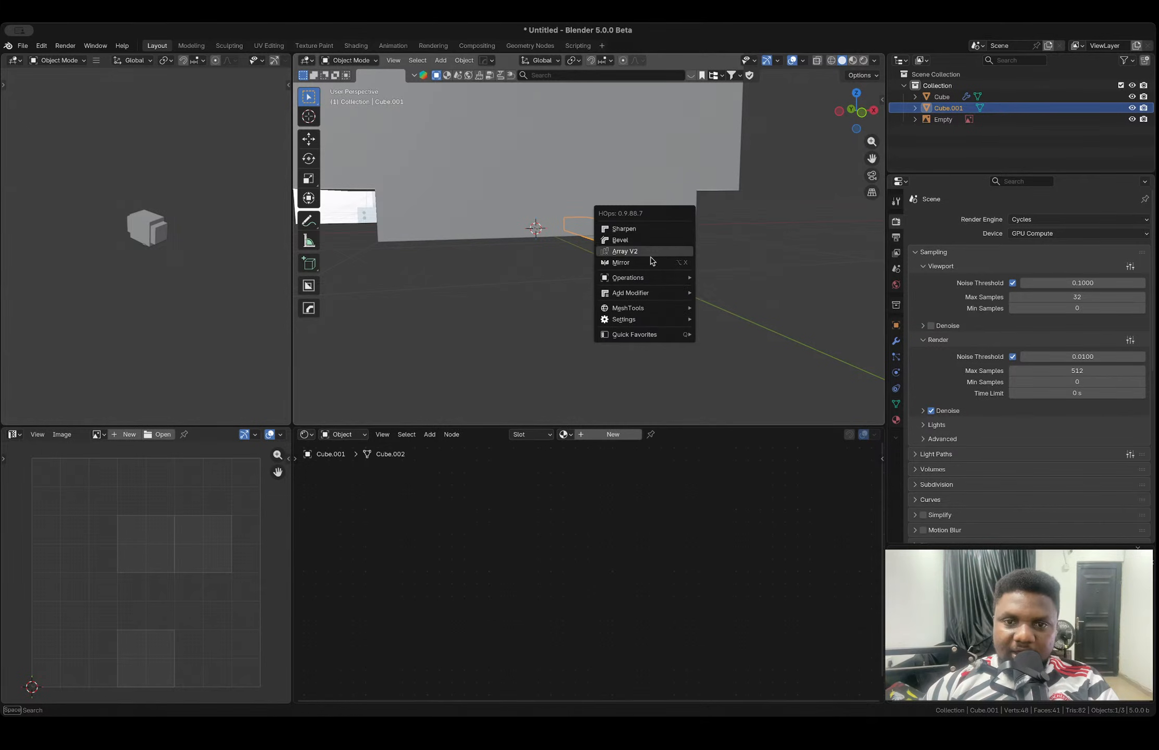
{"action": "mouse_move", "coordinate": [656, 298]}
{"action": "left_click", "coordinate": [725, 305]}
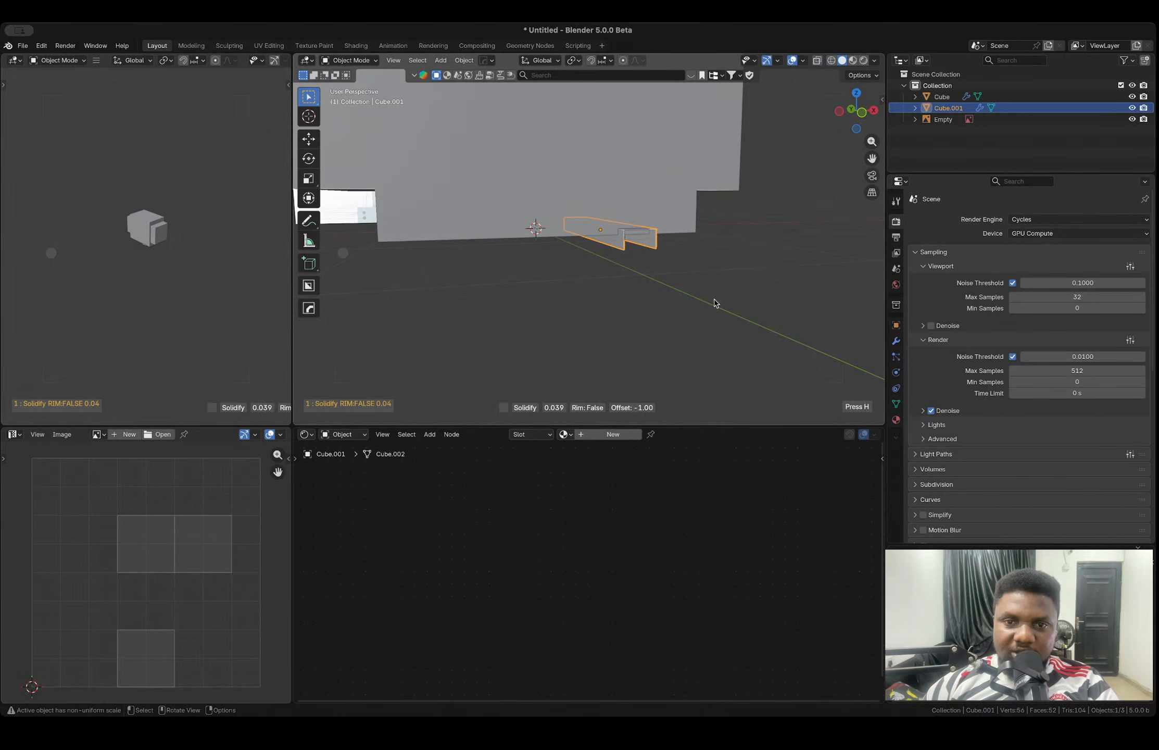
{"action": "left_click", "coordinate": [655, 290]}
- Apply the foot channel's scale and set its Solidify thickness to about 0.018 m
{"action": "key", "text": "ctrl+a"}
{"action": "left_click", "coordinate": [627, 266]}
{"action": "mouse_move", "coordinate": [721, 265]}
{"action": "middle_mouse_down"}
{"action": "mouse_move", "coordinate": [637, 251]}
{"action": "mouse_move", "coordinate": [702, 269]}
{"action": "middle_mouse_up"}
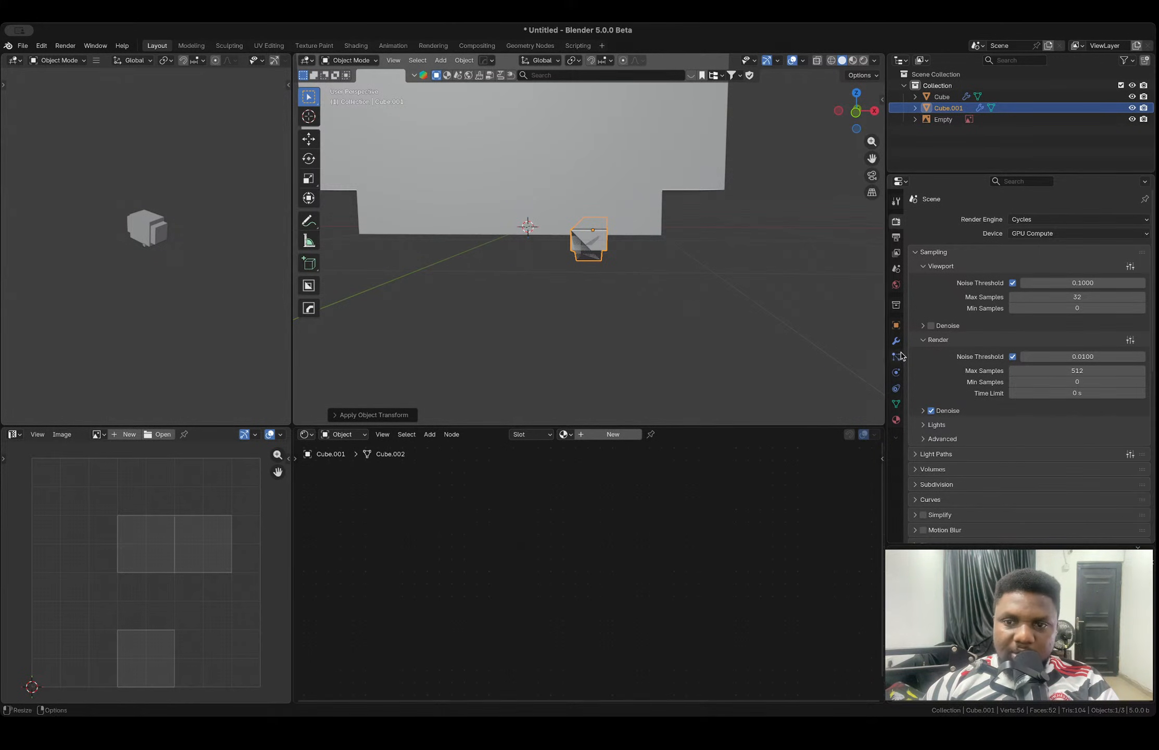
{"action": "left_click", "coordinate": [896, 341]}
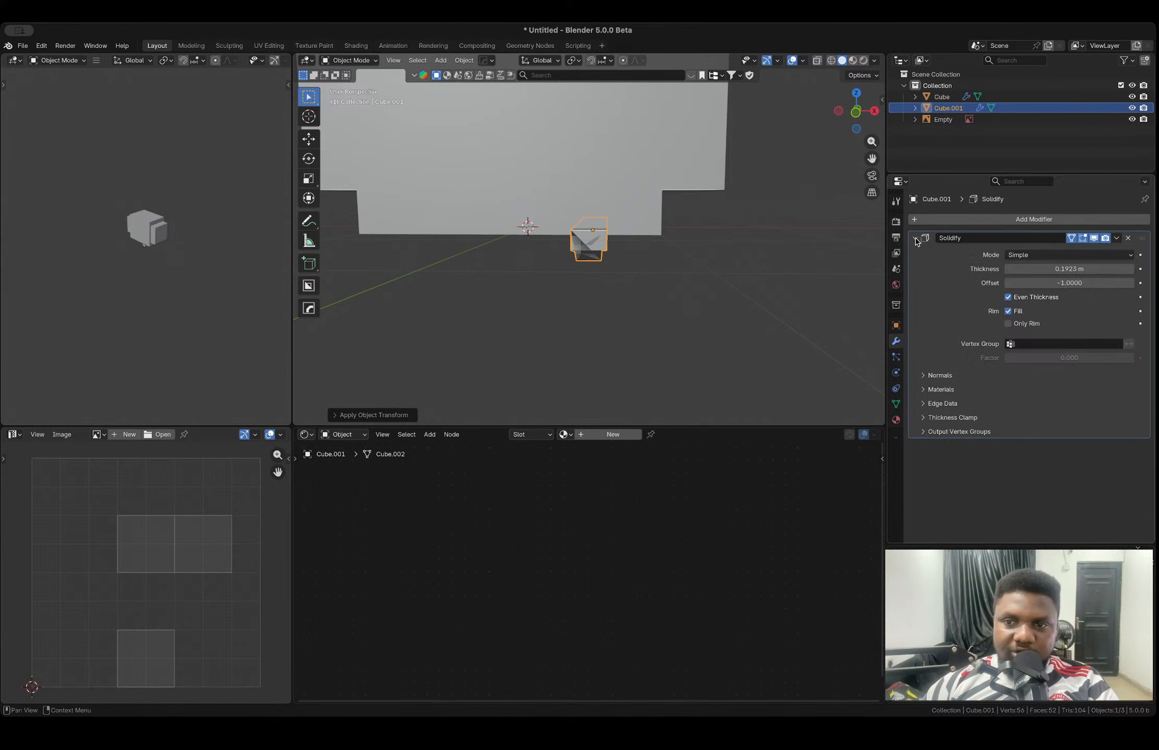
{"action": "left_click_drag", "start_coordinate": [1067, 269], "coordinate": [1047, 268]}
- Raise the tank's bottom edges about 0.02 m along Z to match its underside in the reference
{"action": "scroll", "coordinate": [665, 200], "scroll_direction": "down", "scroll_amount": 3}
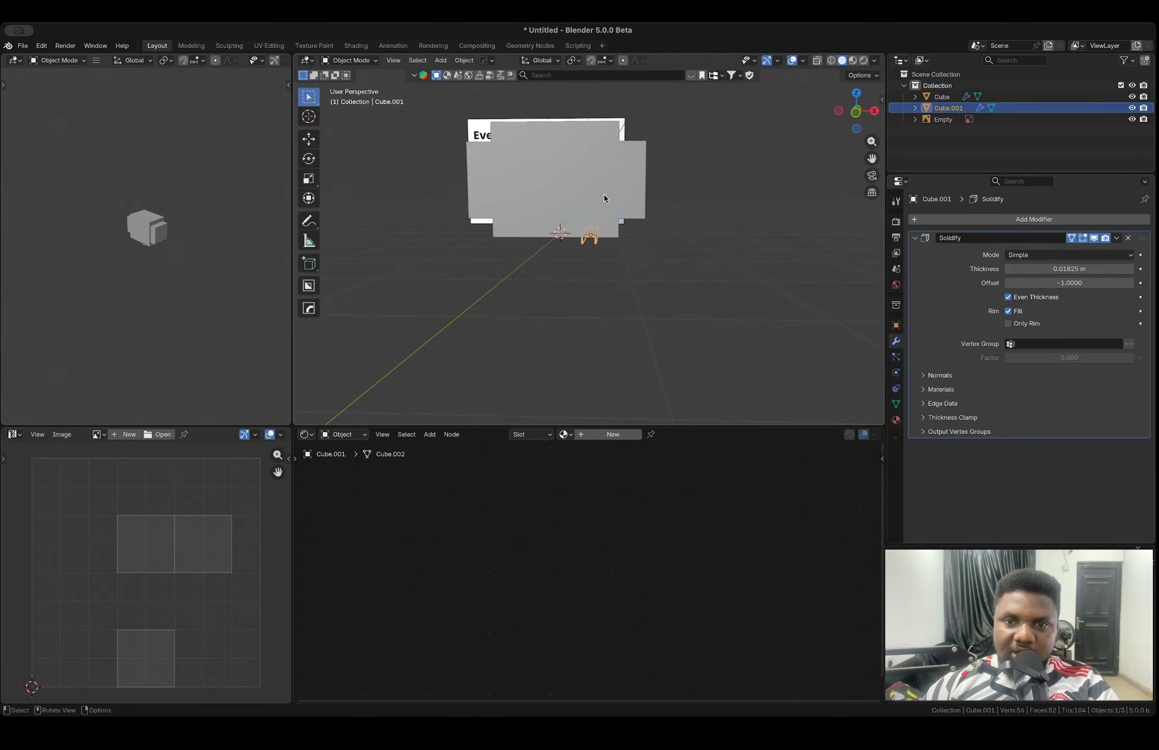
{"action": "left_click", "coordinate": [603, 193]}
{"action": "left_click", "coordinate": [859, 117]}
{"action": "scroll", "coordinate": [539, 273], "scroll_direction": "up", "scroll_amount": 4}
{"action": "key", "text": "Tab"}
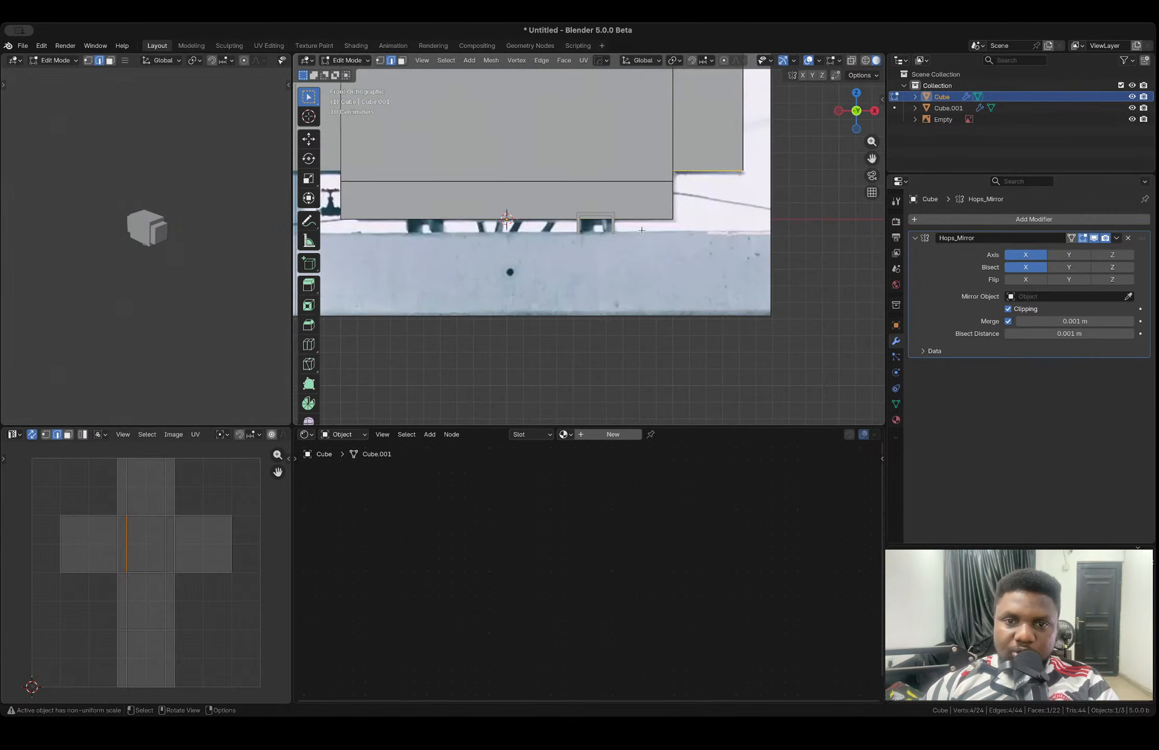
{"action": "key", "text": "alt+z"}
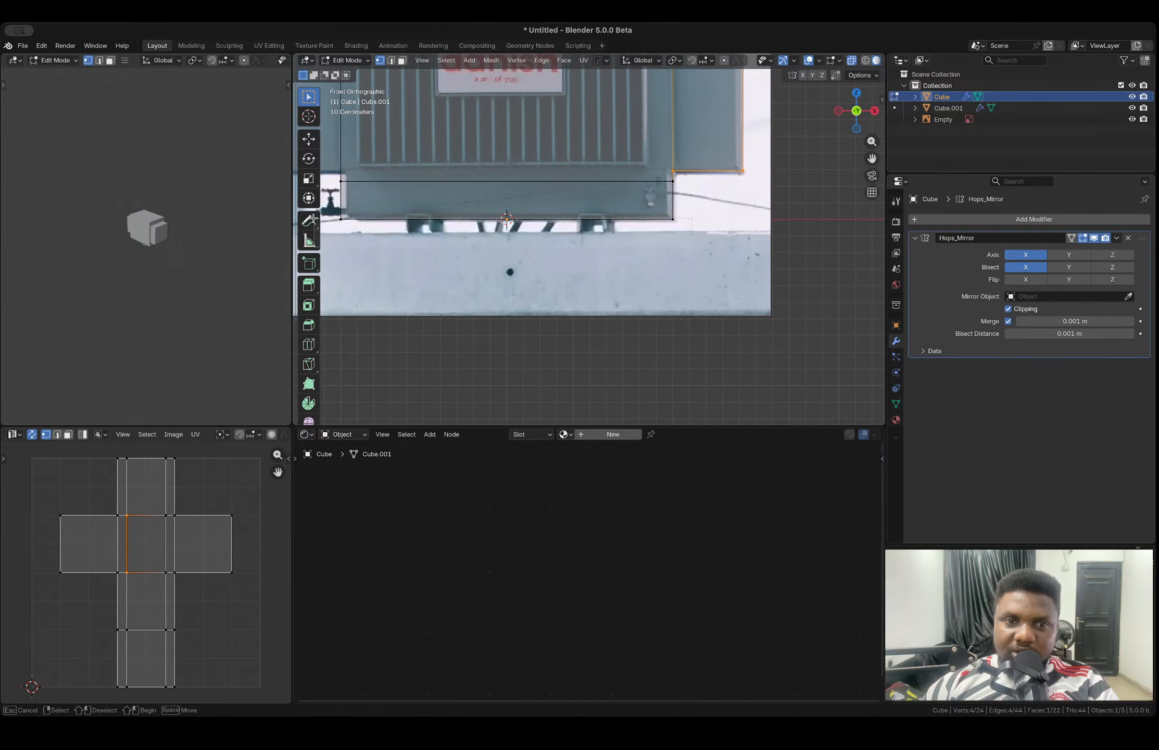
{"action": "left_click", "coordinate": [625, 219]}
{"action": "key", "text": "g"}
{"action": "key", "text": "z"}
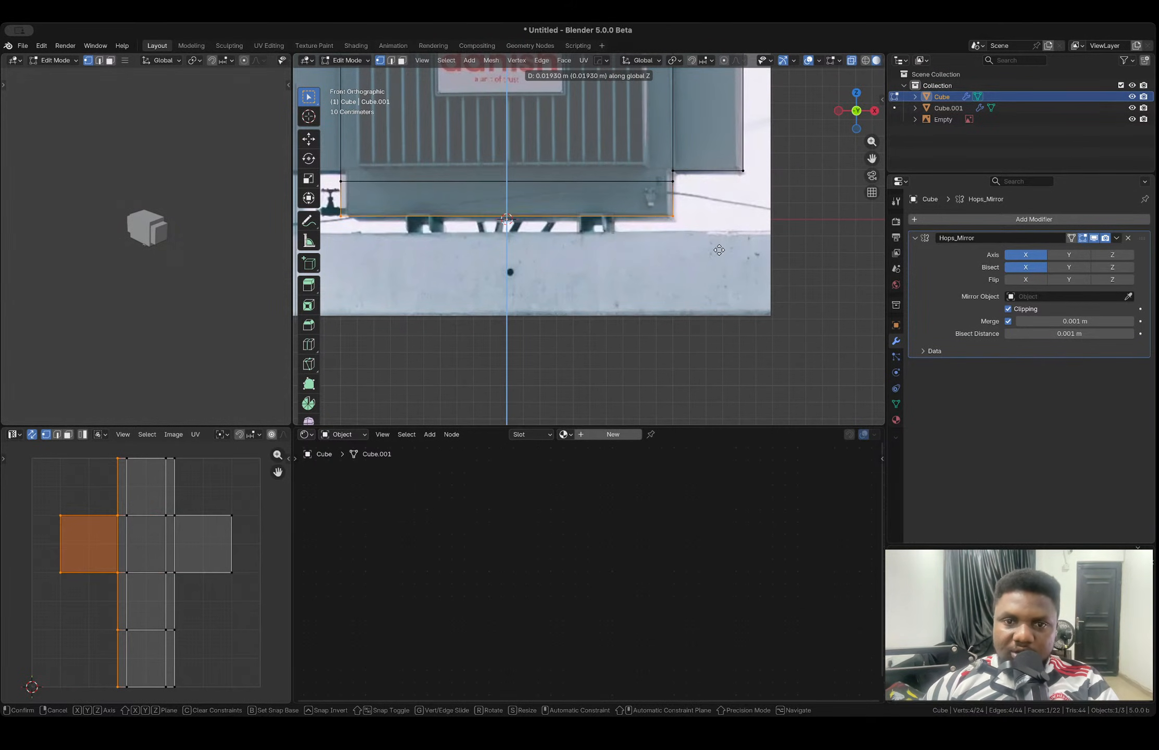
{"action": "left_click", "coordinate": [720, 237]}
{"action": "key", "text": "Tab"}
{"action": "scroll", "coordinate": [679, 233], "scroll_direction": "down", "scroll_amount": 3}
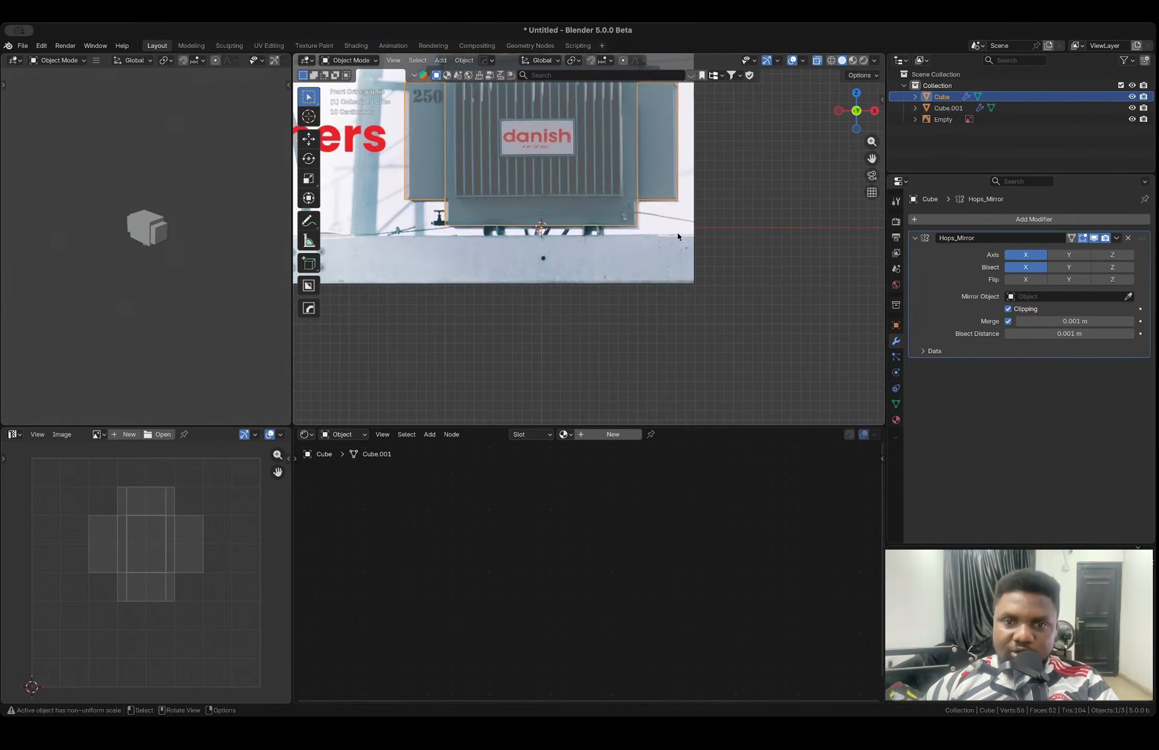
- Mirror the foot channel across X about the tank to create the matching foot on the opposite side
{"action": "key", "text": "alt+z"}
{"action": "left_click", "coordinate": [602, 231]}
{"action": "key", "text": "KP_5"}
{"action": "left_click", "coordinate": [607, 235]}
{"action": "middle_click_drag", "start_coordinate": [607, 235], "coordinate": [724, 302]}
{"action": "left_click", "coordinate": [559, 208], "text": "shift"}
{"action": "key", "text": "alt+x"}
{"action": "left_click", "coordinate": [616, 236]}
{"action": "left_click", "coordinate": [709, 286]}
{"action": "scroll", "coordinate": [712, 282], "scroll_direction": "down", "scroll_amount": 4}
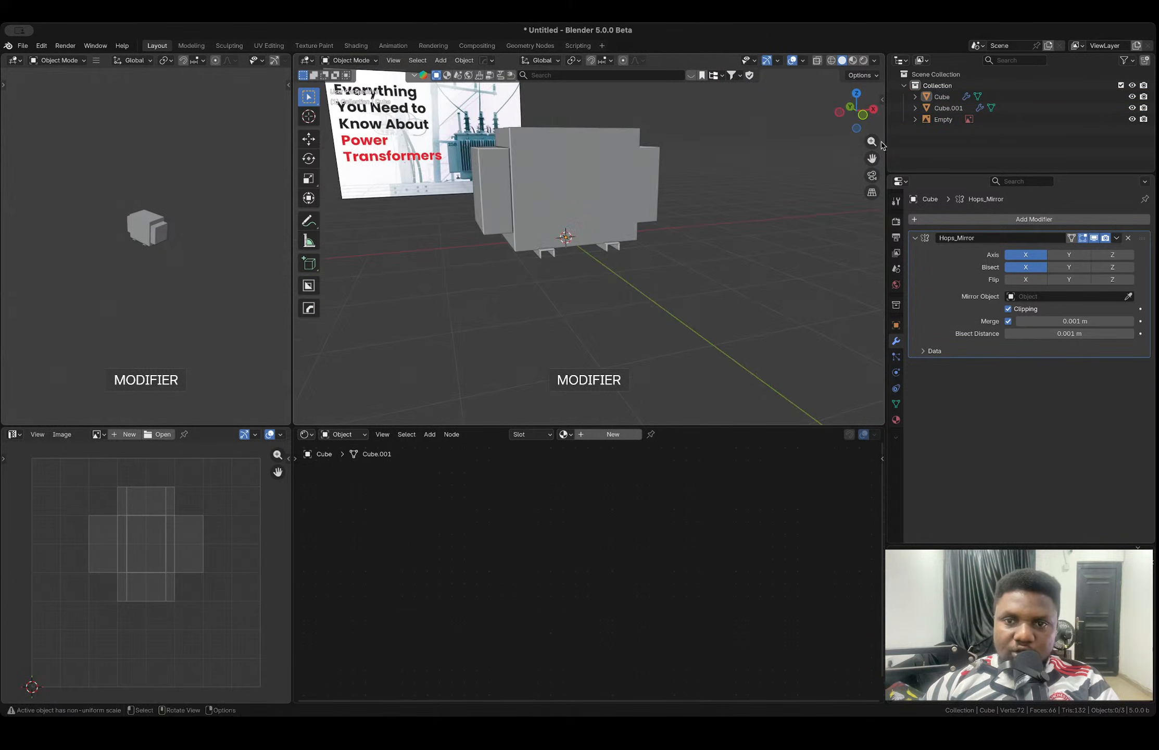
- Add a cube at the tank's base and scale it down to a tiny block for the front radiator fin
{"action": "left_click", "coordinate": [861, 114]}
{"action": "key", "text": "alt+z"}
{"action": "scroll", "coordinate": [548, 243], "scroll_direction": "up", "scroll_amount": 5}
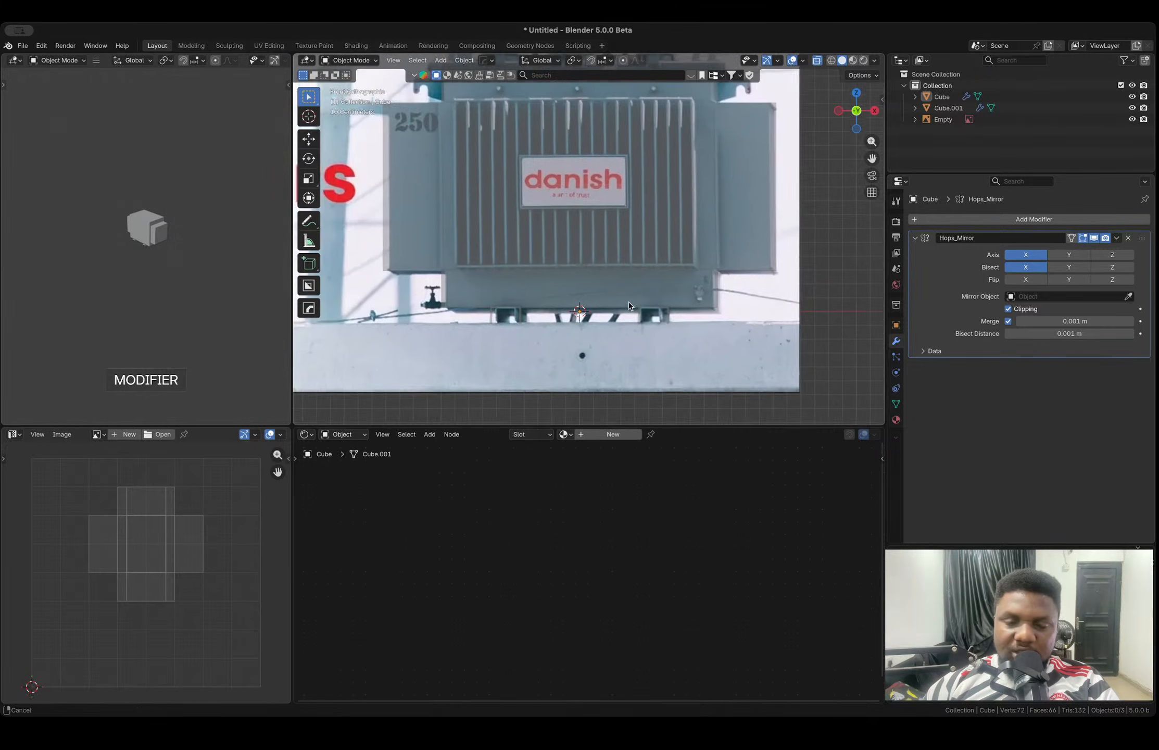
{"action": "scroll", "coordinate": [688, 297], "scroll_direction": "up", "scroll_amount": 3}
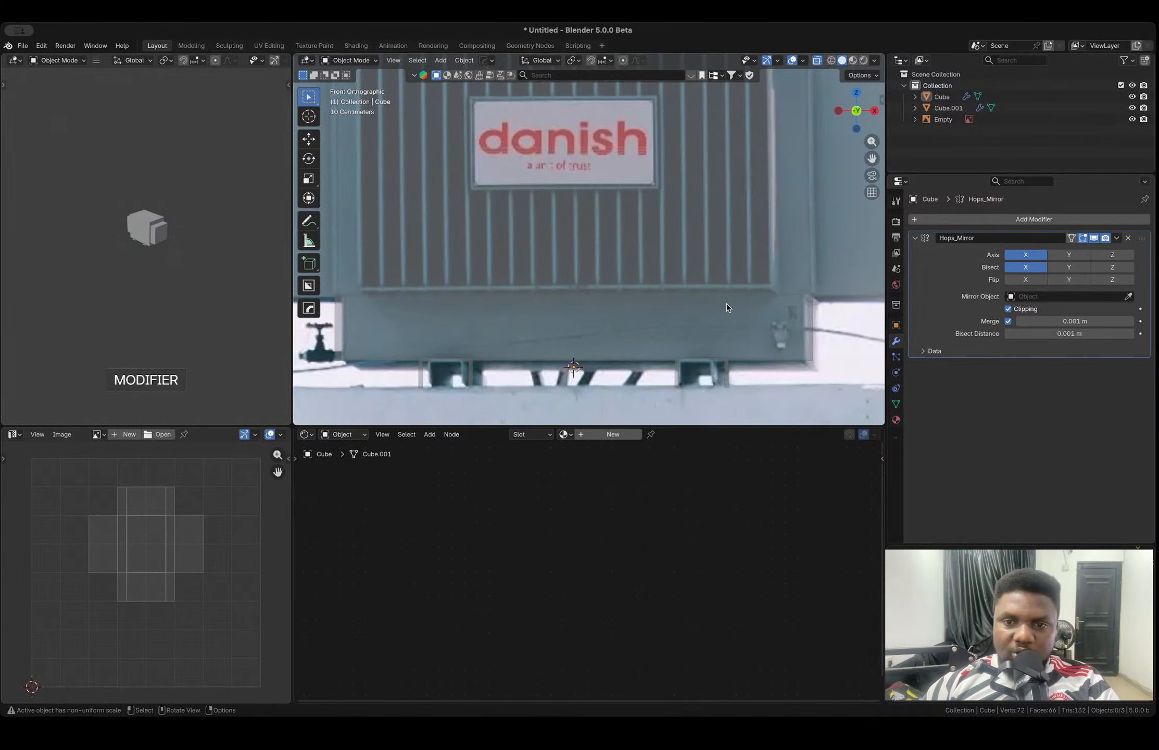
{"action": "scroll", "coordinate": [726, 303], "scroll_direction": "down", "scroll_amount": 5}
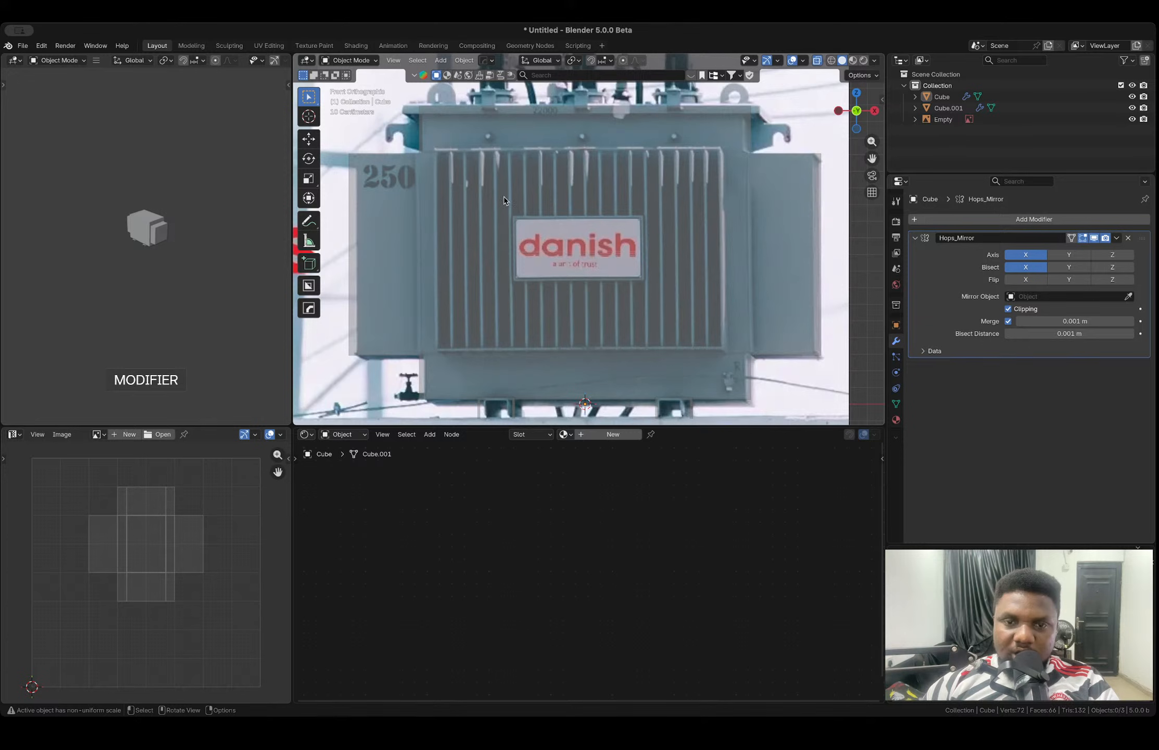
{"action": "key", "text": "shift+a"}
{"action": "mouse_move", "coordinate": [513, 234]}
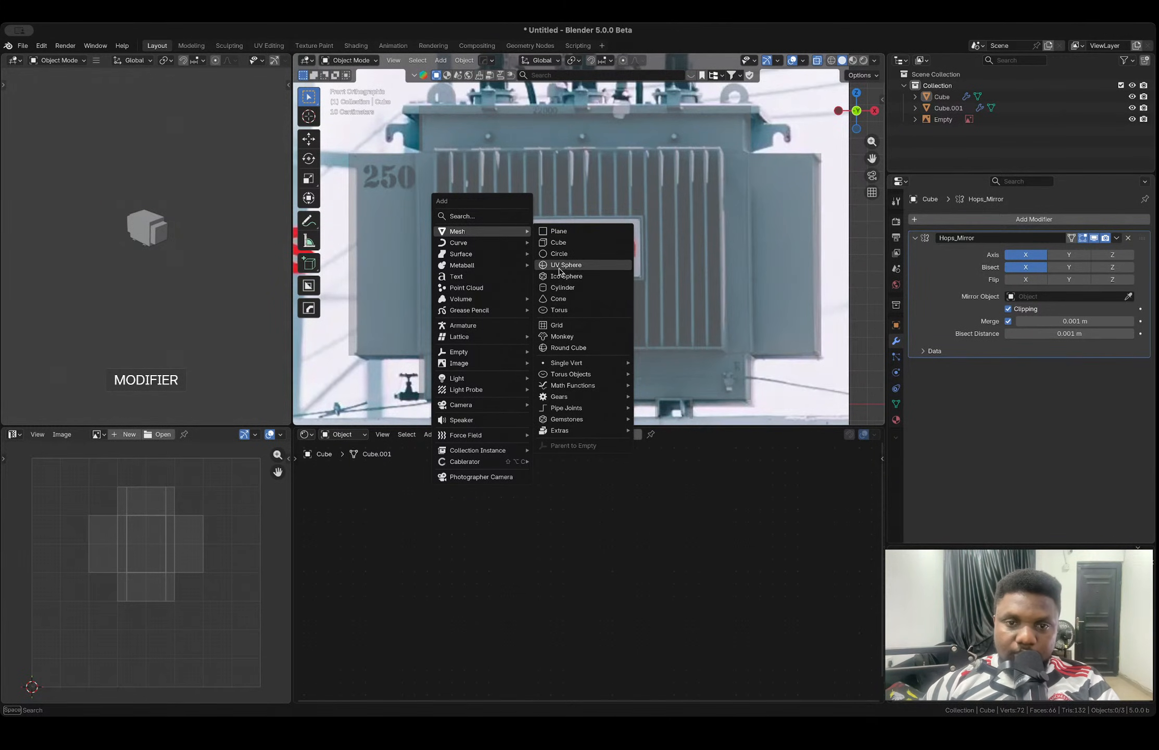
{"action": "left_click", "coordinate": [558, 242]}
{"action": "key", "text": "s"}
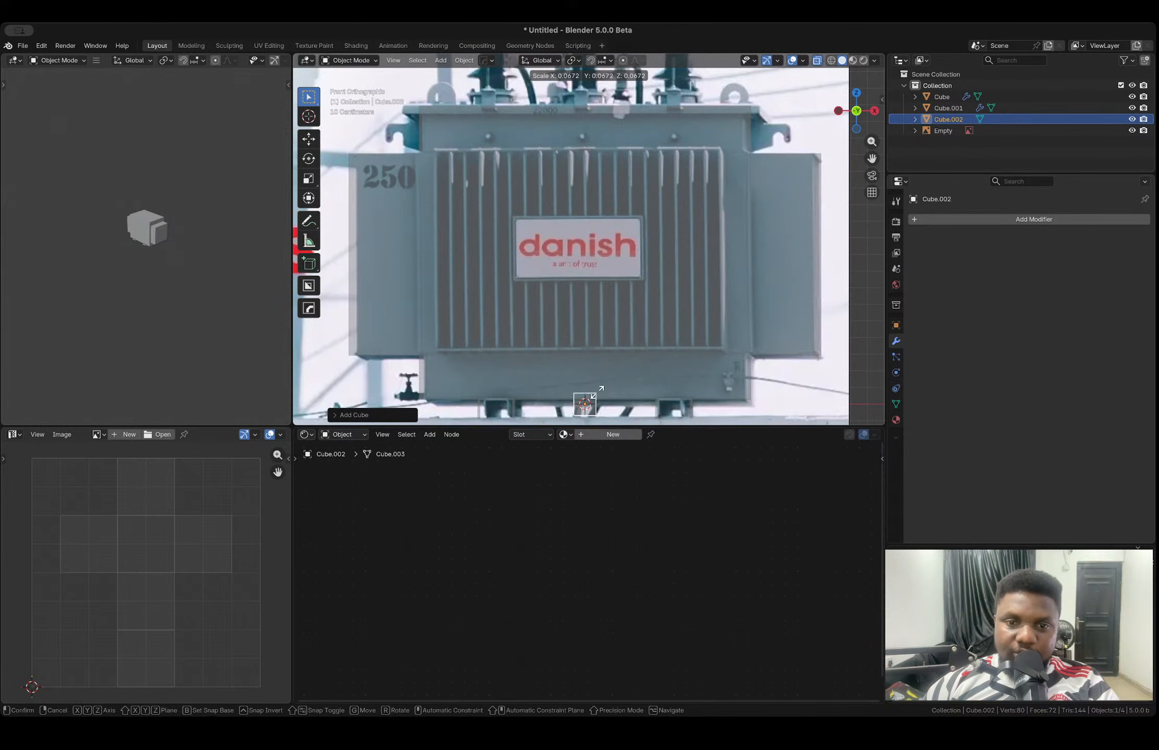
{"action": "left_click", "coordinate": [586, 402]}
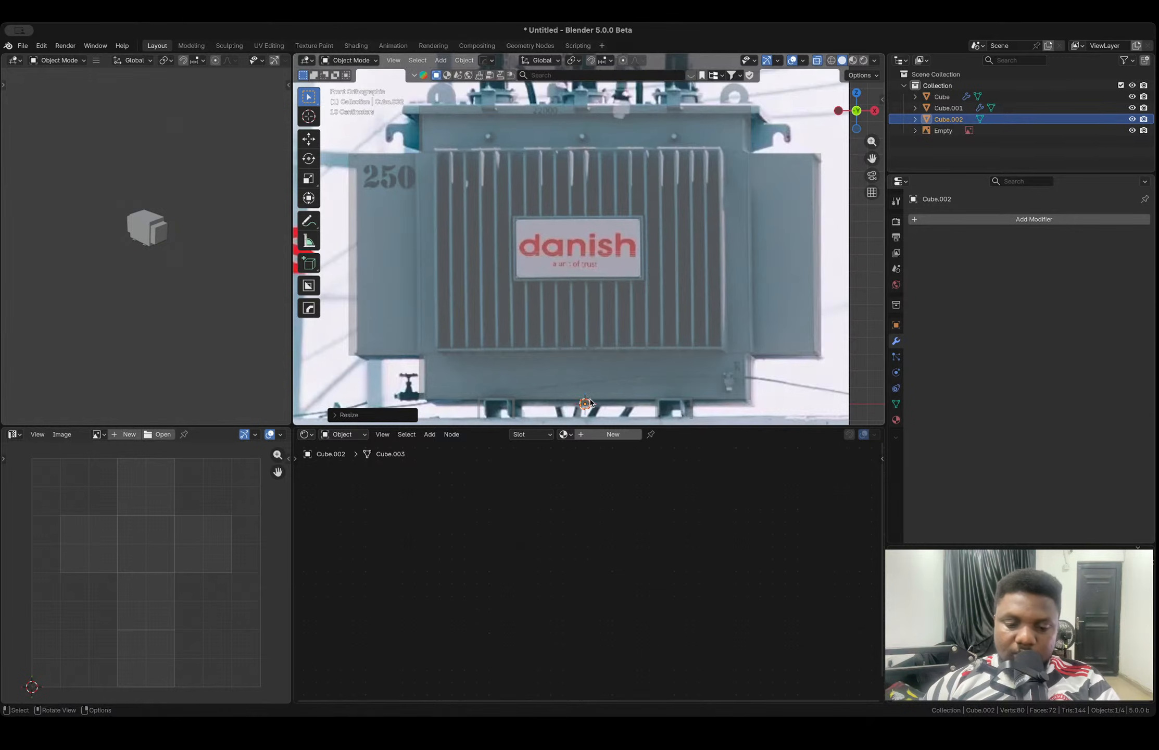
- Move the small cube's mesh to the front radiator panel's right edge and stretch it along Z into a tall thin bar
{"action": "key", "text": "Tab"}
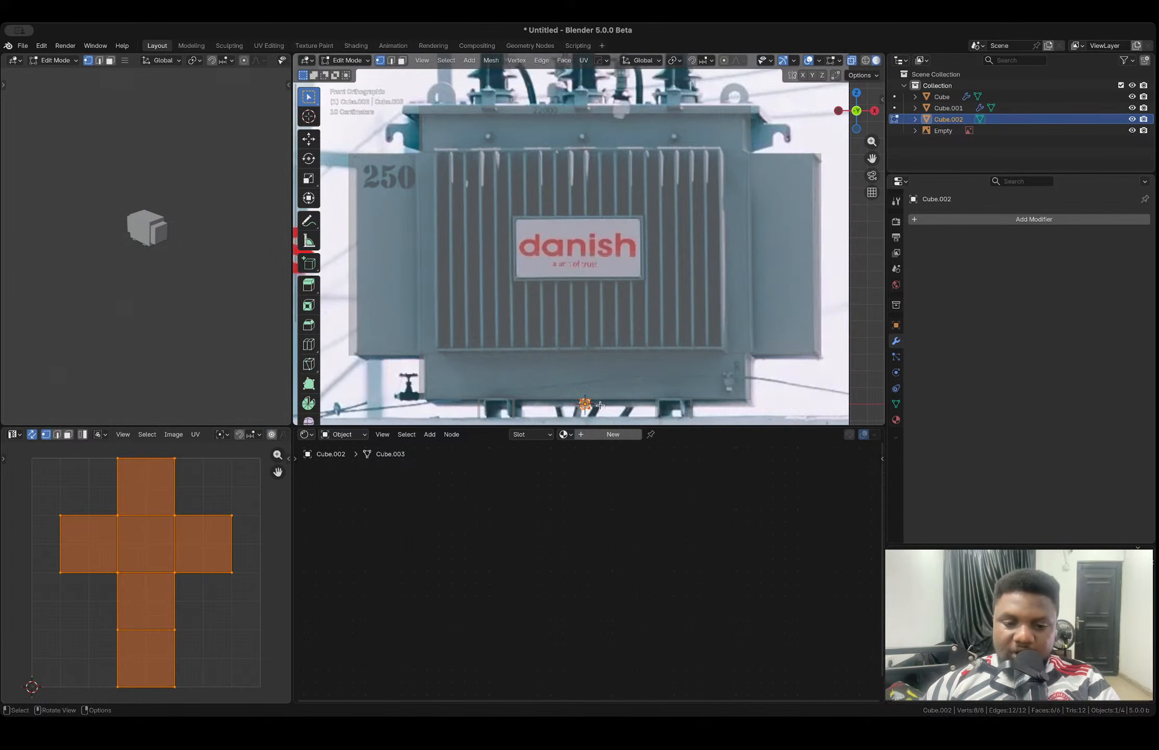
{"action": "key", "text": "g"}
{"action": "left_click", "coordinate": [736, 153]}
{"action": "key", "text": "s"}
{"action": "key", "text": "z"}
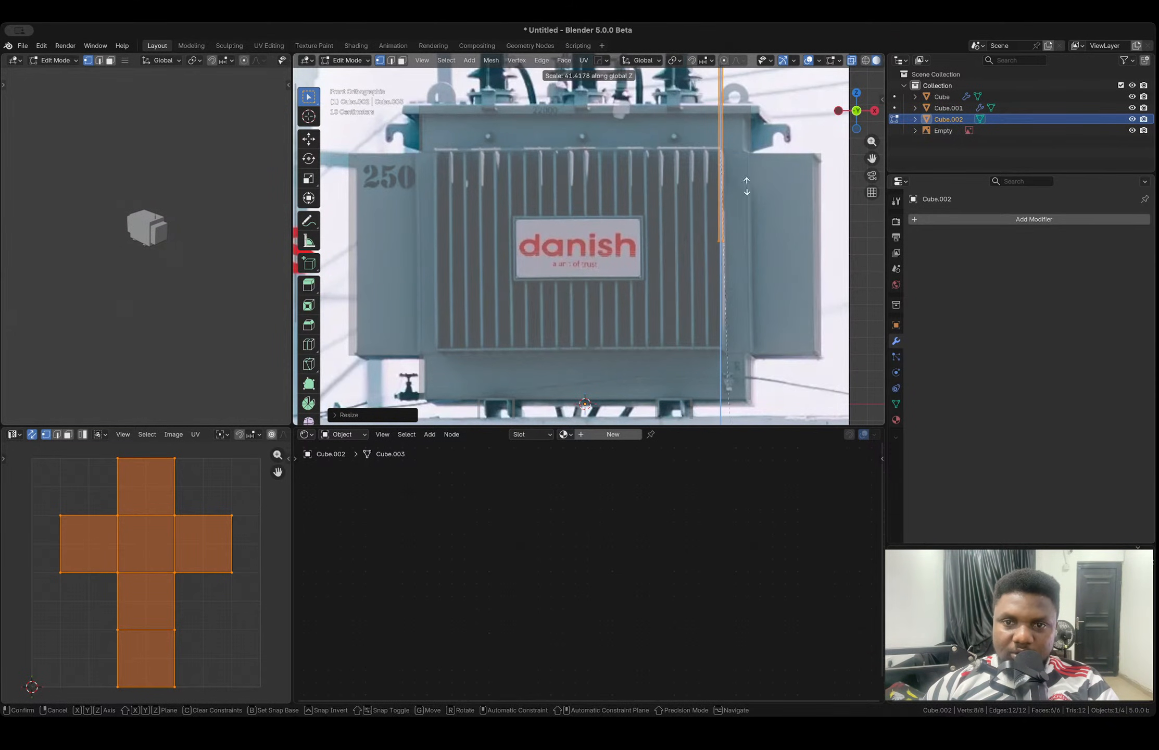
- Lower the bar about 0.6 m along Z and shorten it to match the fin height in the reference
{"action": "key", "text": "g"}
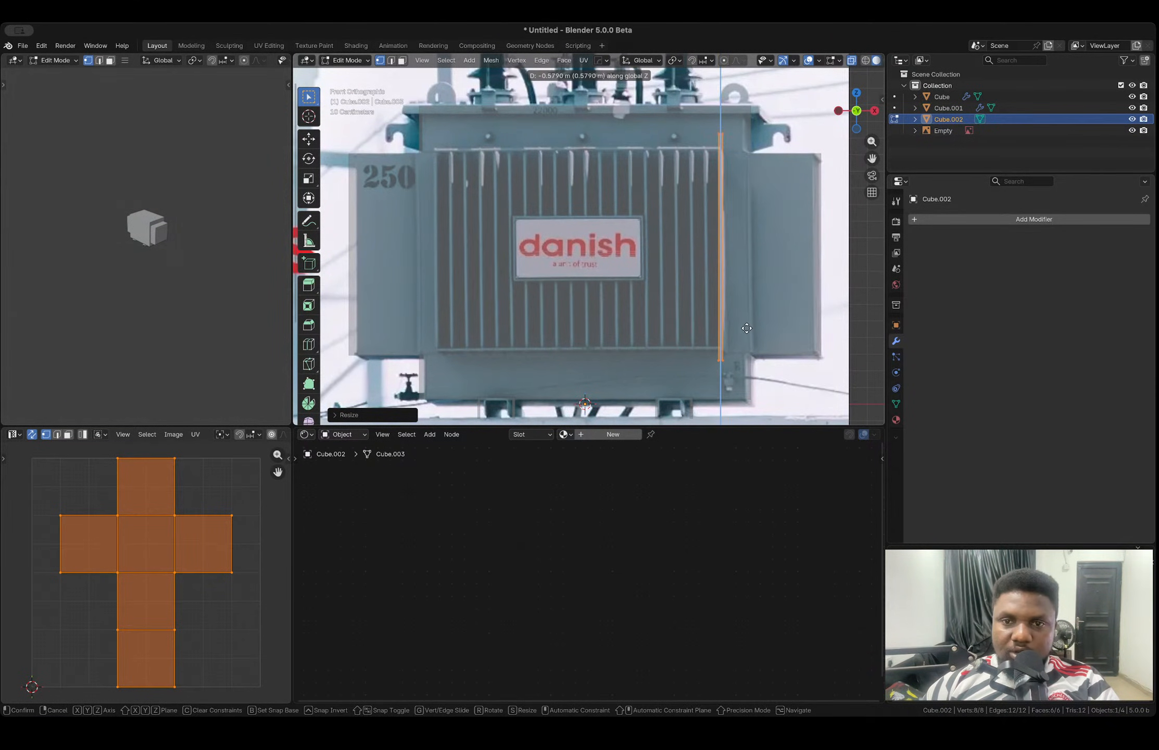
{"action": "left_click", "coordinate": [749, 331]}
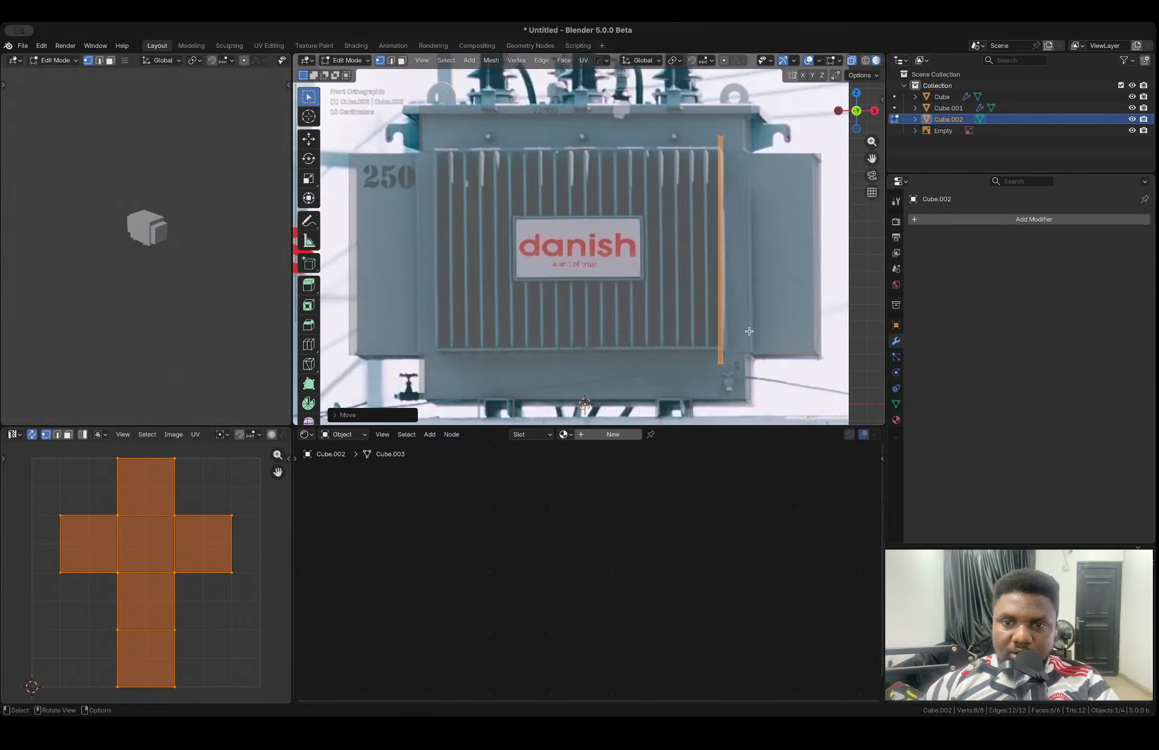
{"action": "key", "text": "s"}
{"action": "key", "text": "z"}
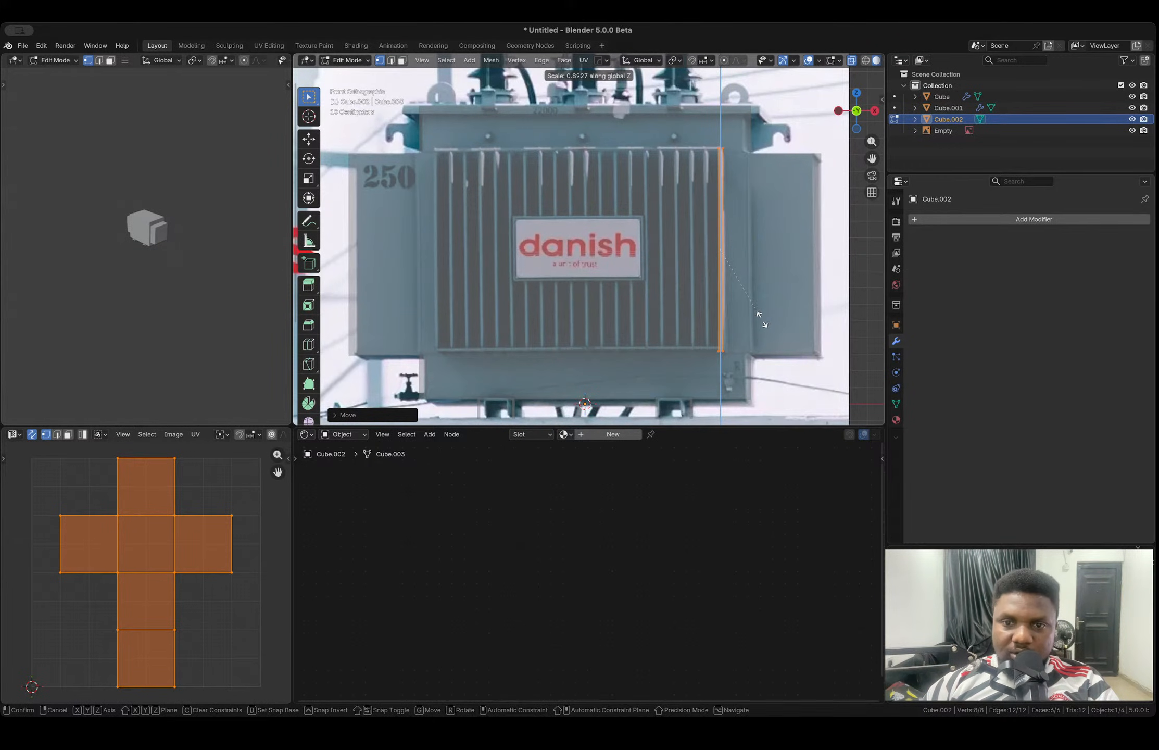
{"action": "key", "text": "x"}
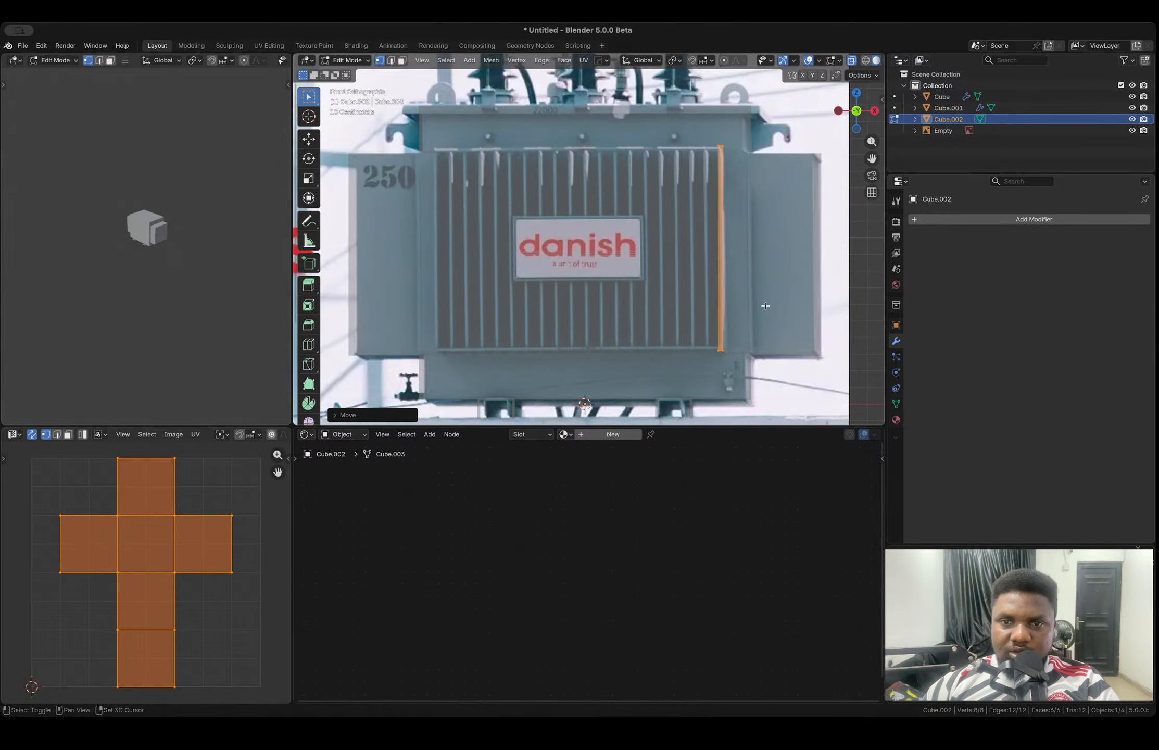
{"action": "left_click", "coordinate": [748, 267]}
- Move the fin bar along Y to the front of the tank and scale it along Y to give it depth
{"action": "middle_click_drag", "start_coordinate": [748, 267], "coordinate": [672, 250]}
{"action": "key", "text": "g"}
{"action": "key", "text": "y"}
{"action": "left_click", "coordinate": [715, 263]}
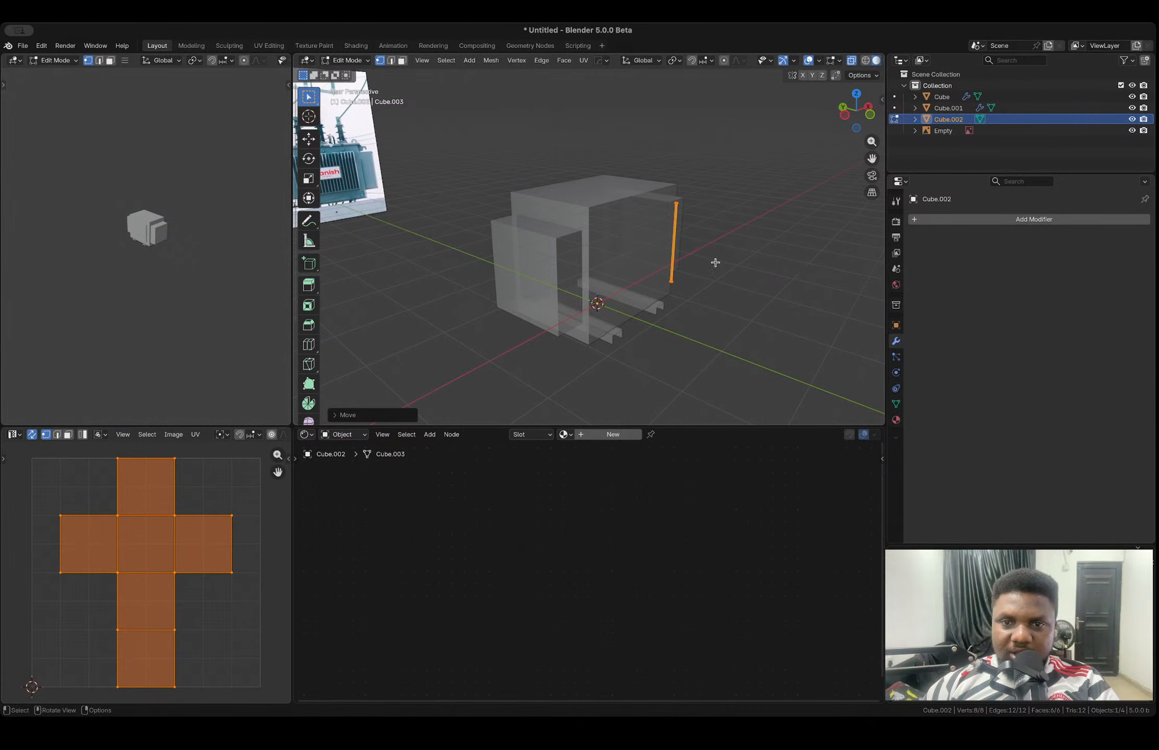
{"action": "key", "text": "s"}
{"action": "key", "text": "y"}
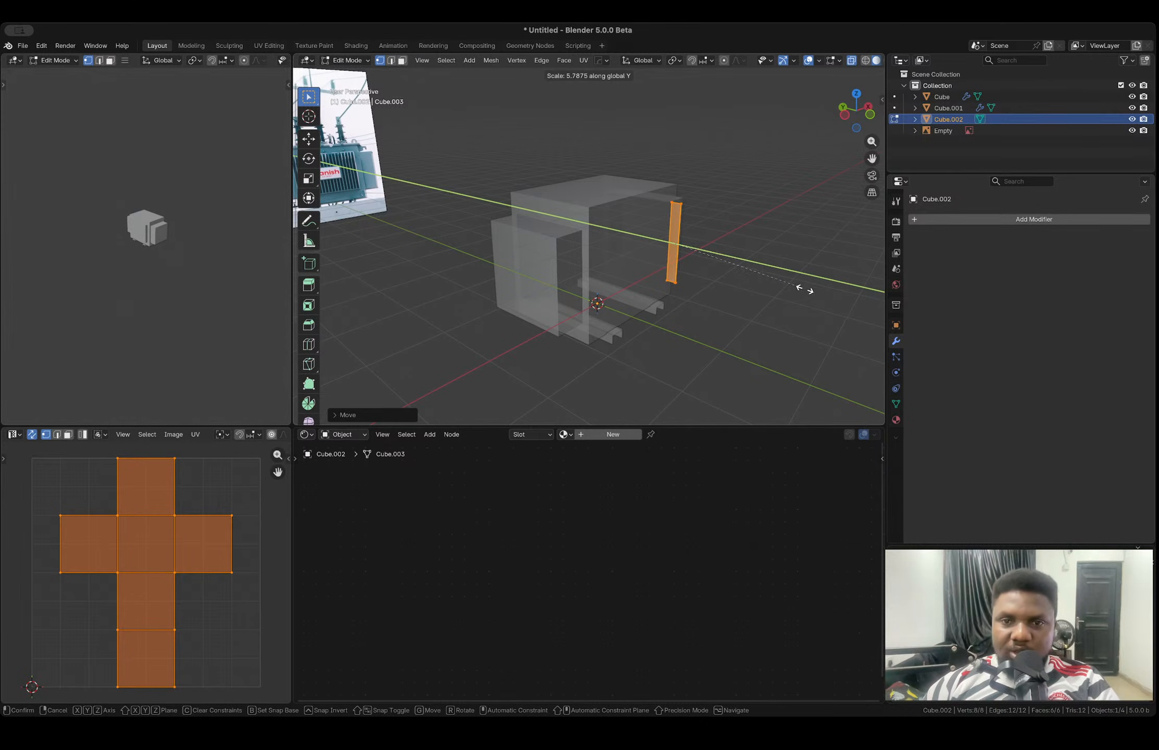
{"action": "left_click", "coordinate": [761, 270]}
- Shift the fin bar about 0.07 m along Y so it sits against the tank's front face
{"action": "middle_click_drag", "start_coordinate": [693, 241], "coordinate": [524, 276]}
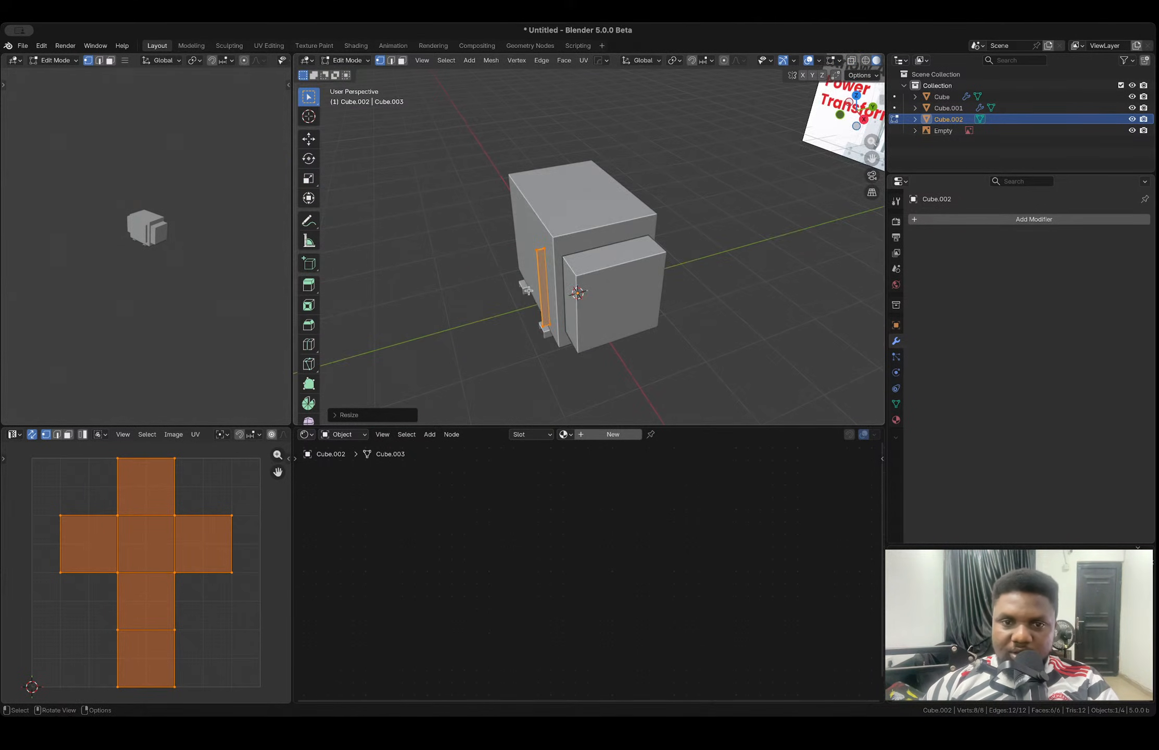
{"action": "key", "text": "g"}
{"action": "key", "text": "y"}
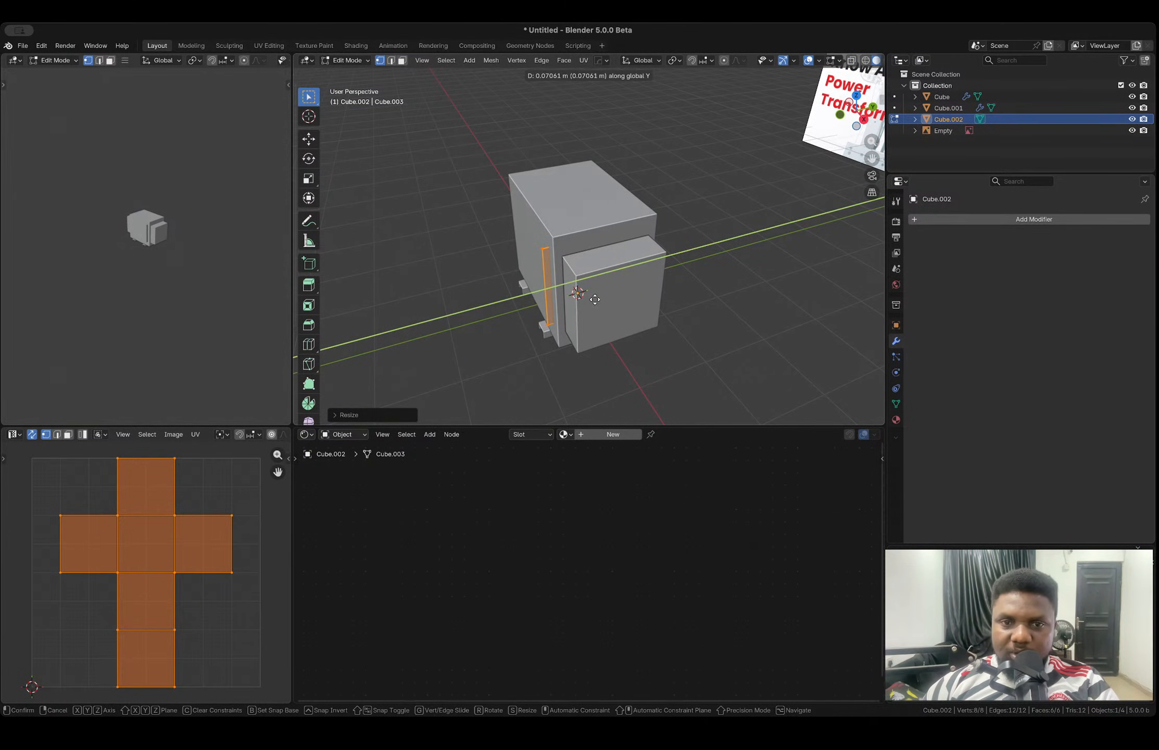
{"action": "left_click", "coordinate": [595, 301]}
- Widen the fin bar slightly along X to match the fin thickness in the front reference
{"action": "left_click", "coordinate": [848, 111]}
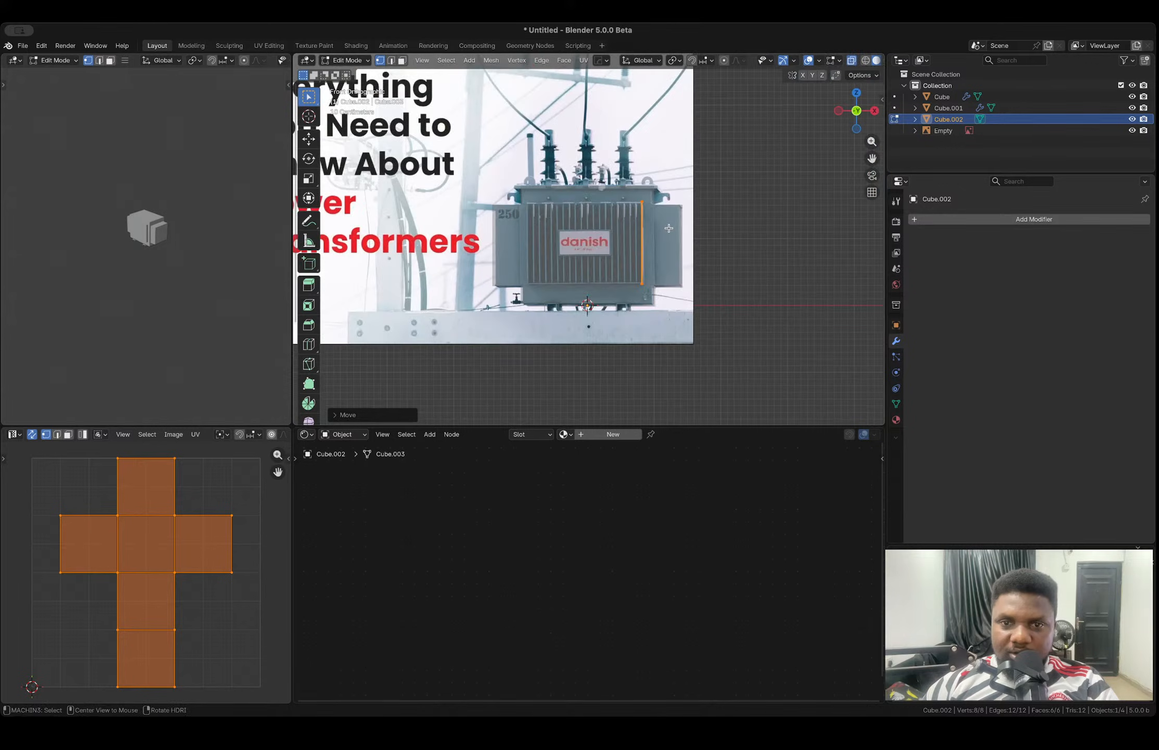
{"action": "scroll", "coordinate": [733, 209], "scroll_direction": "up", "scroll_amount": 4}
{"action": "middle_click_drag", "start_coordinate": [667, 200], "coordinate": [676, 220], "text": "shift"}
{"action": "key", "text": "s"}
{"action": "key", "text": "x"}
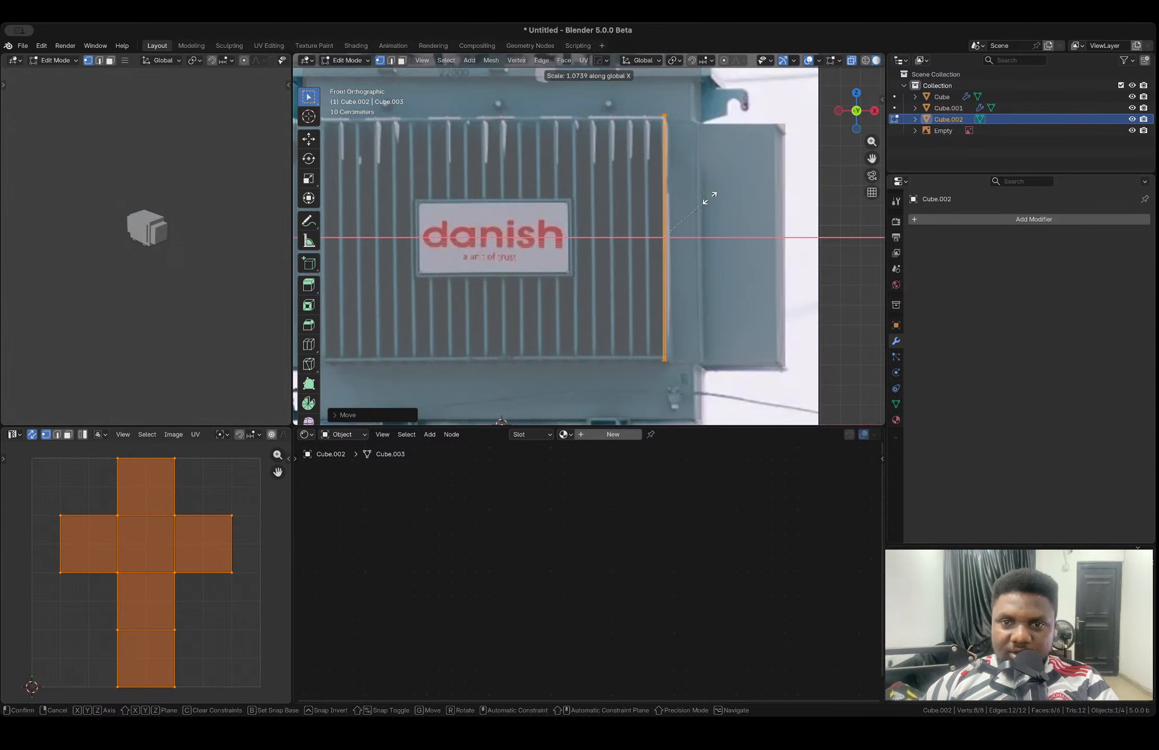
{"action": "left_click", "coordinate": [737, 202]}
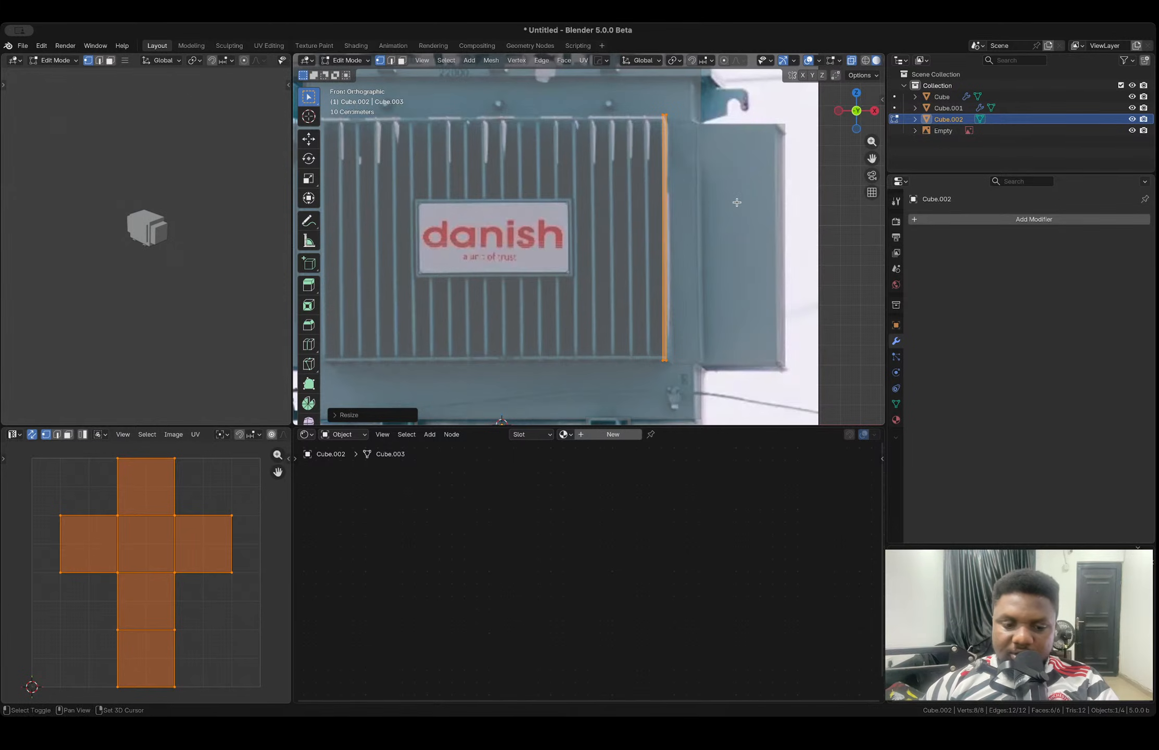
- Duplicate the fin about 0.096 m along negative X and repeat the duplication to make 21 evenly spaced fins across the panel
{"action": "key", "text": "shift+d"}
{"action": "key", "text": "x"}
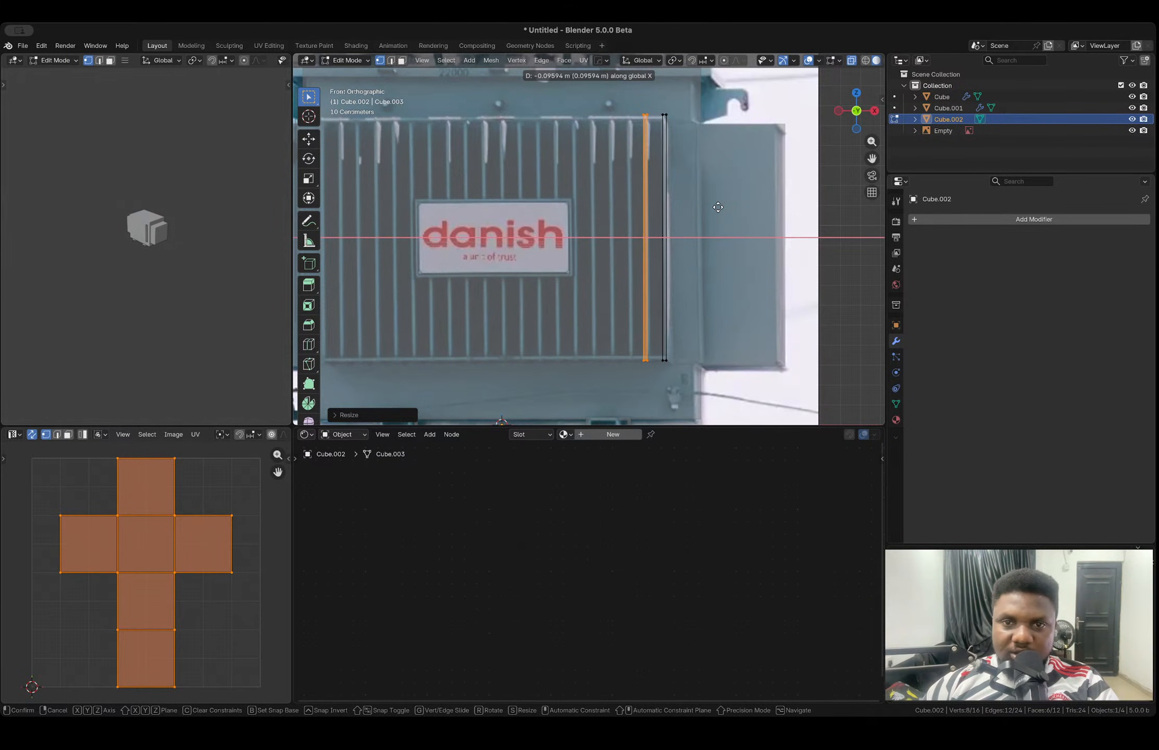
{"action": "key", "text": "shift+r"}
{"action": "key", "text": "shift+r"}
{"action": "key", "text": "shift+r"}
{"action": "key", "text": "shift+r"}
{"action": "key", "text": "shift+r"}
{"action": "key", "text": "shift+r"}
{"action": "key", "text": "shift+r"}
{"action": "key", "text": "shift+r"}
{"action": "key", "text": "shift+r"}
{"action": "key", "text": "shift+r"}
{"action": "key", "text": "shift+r"}
{"action": "key", "text": "shift+r"}
{"action": "key", "text": "shift+r"}
{"action": "key", "text": "shift+r"}
{"action": "key", "text": "shift+r"}
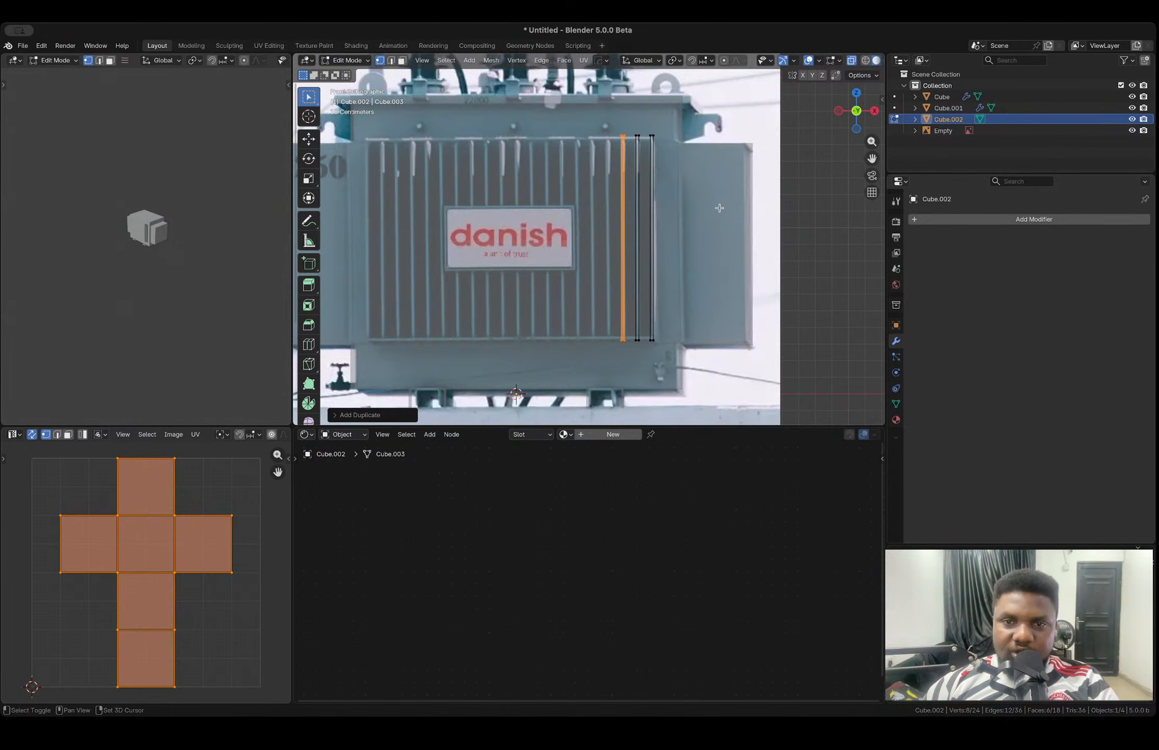
{"action": "key", "text": "shift+r"}
{"action": "key", "text": "shift+r"}
{"action": "key", "text": "shift+r"}
{"action": "key", "text": "shift+r"}
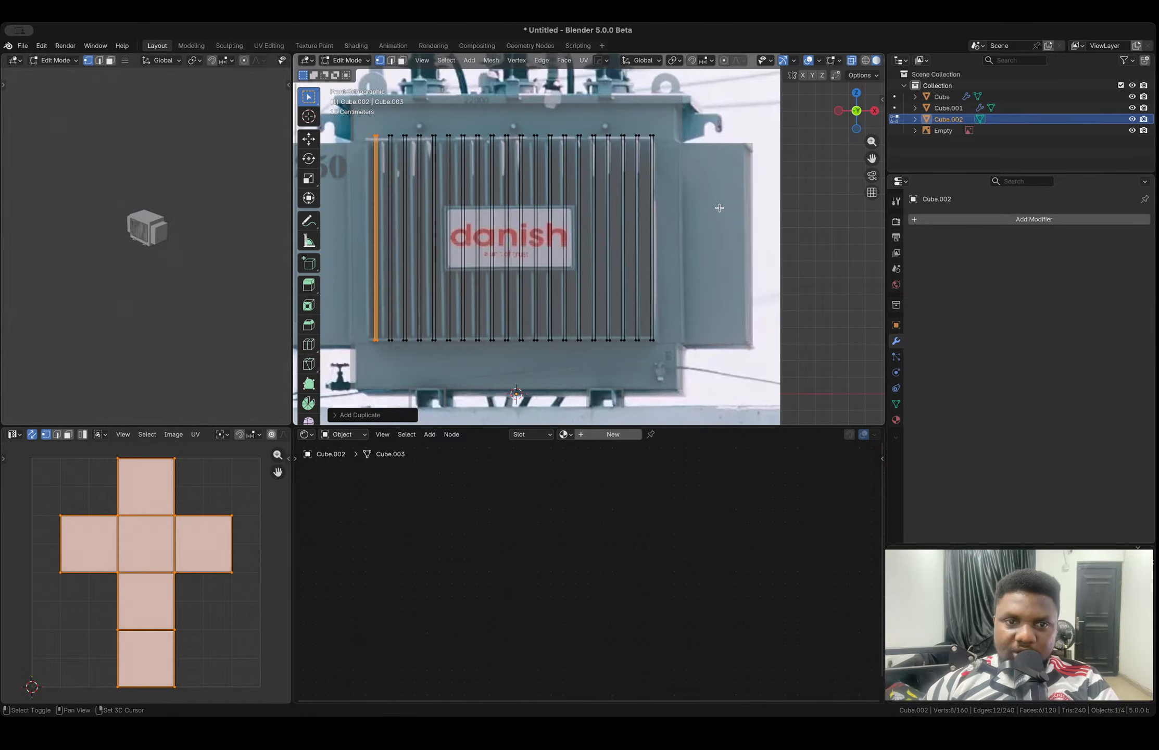
- Scale all fins along X about an active vertex on the rightmost fin to fit the reference panel's width
{"action": "key", "text": "a"}
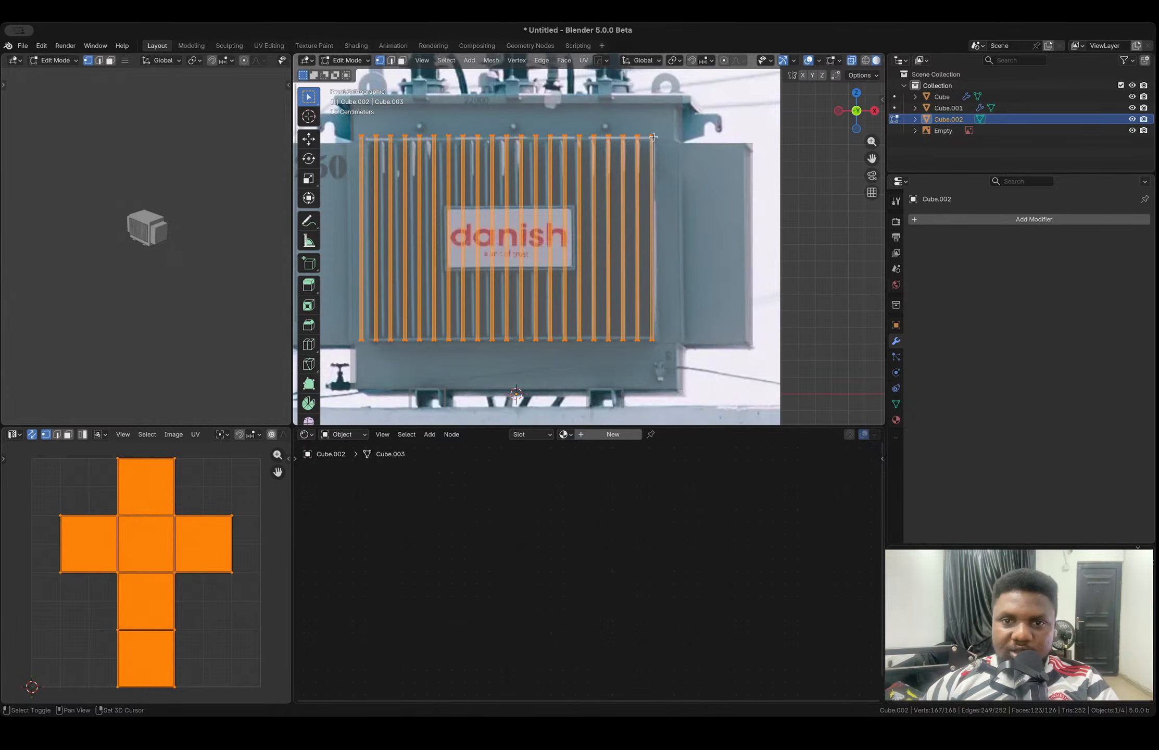
{"action": "key", "text": "period"}
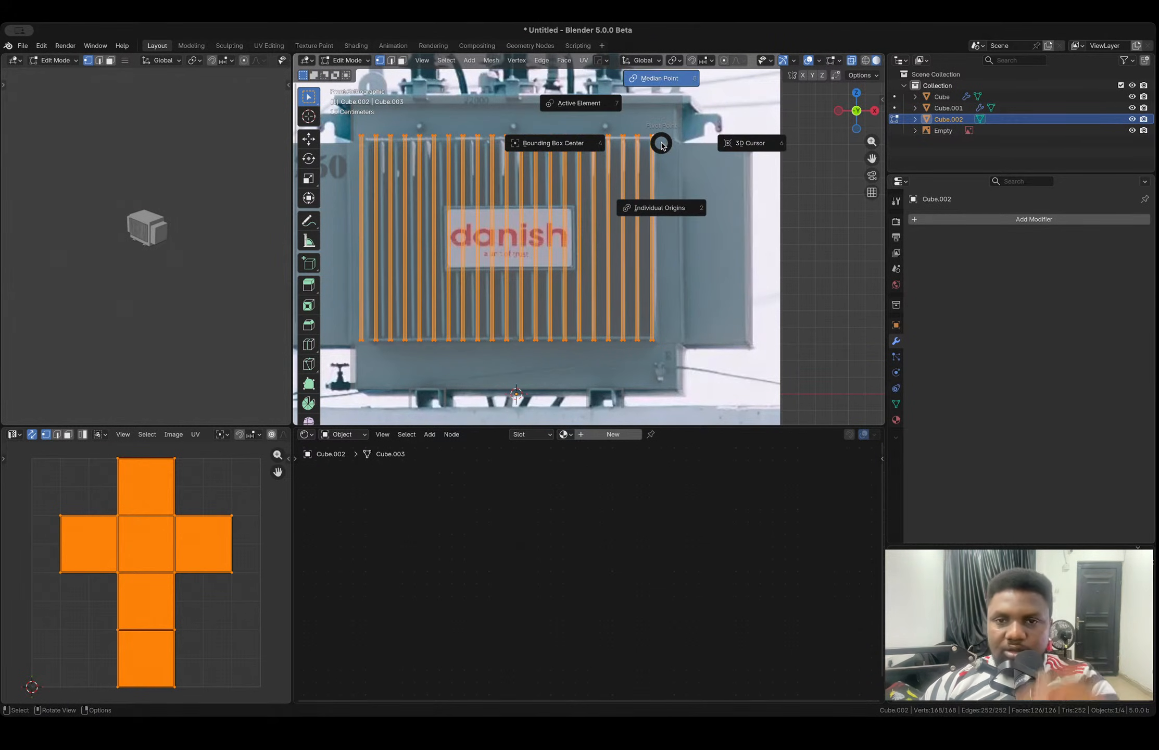
{"action": "left_click", "coordinate": [582, 103]}
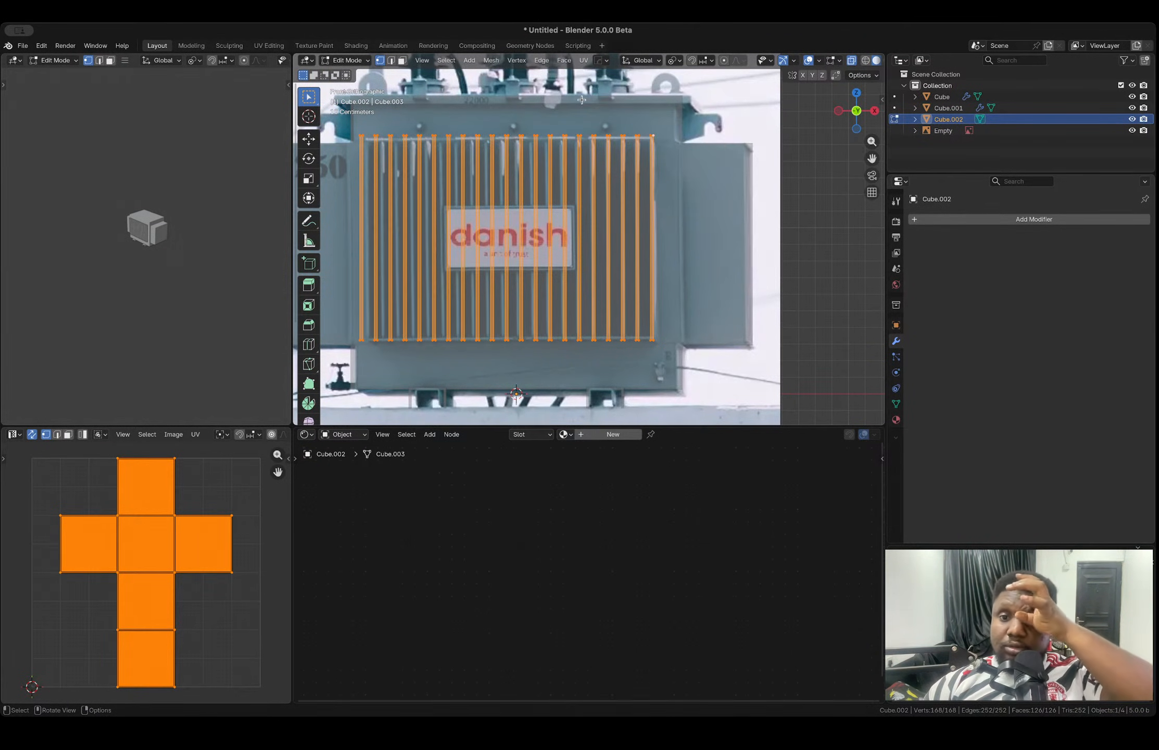
{"action": "key", "text": "s"}
{"action": "key", "text": "x"}
{"action": "left_click", "coordinate": [753, 151]}
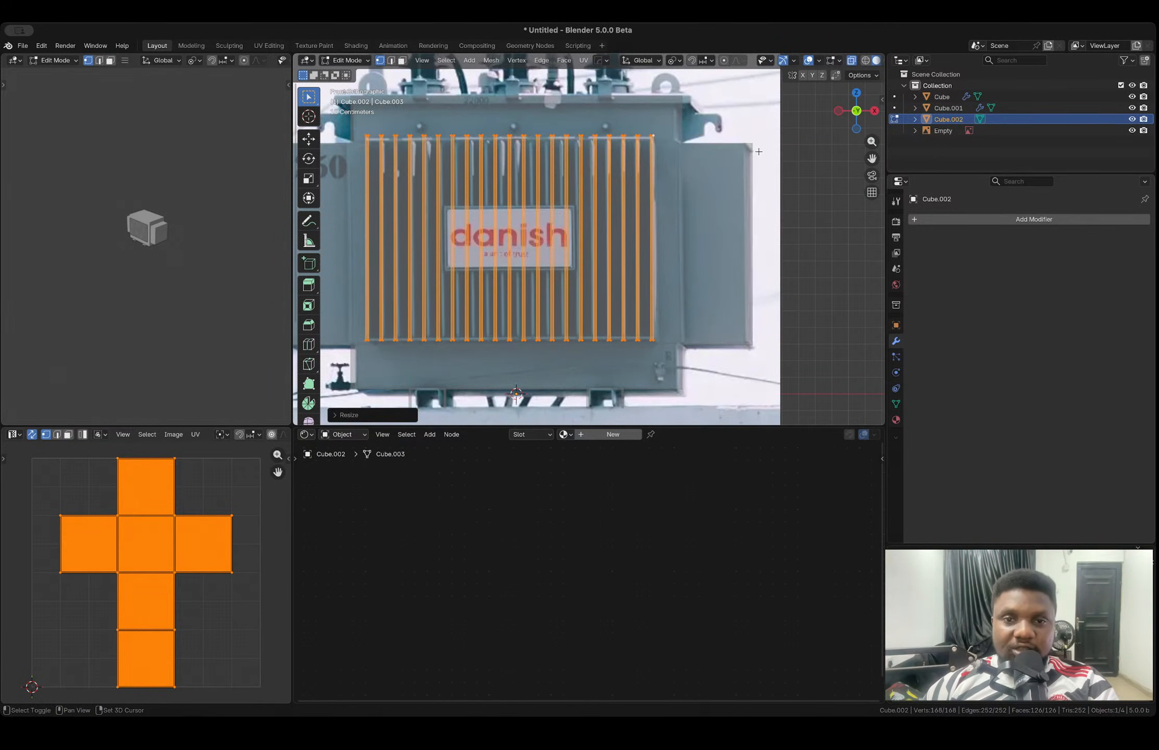
{"action": "key", "text": "Tab"}
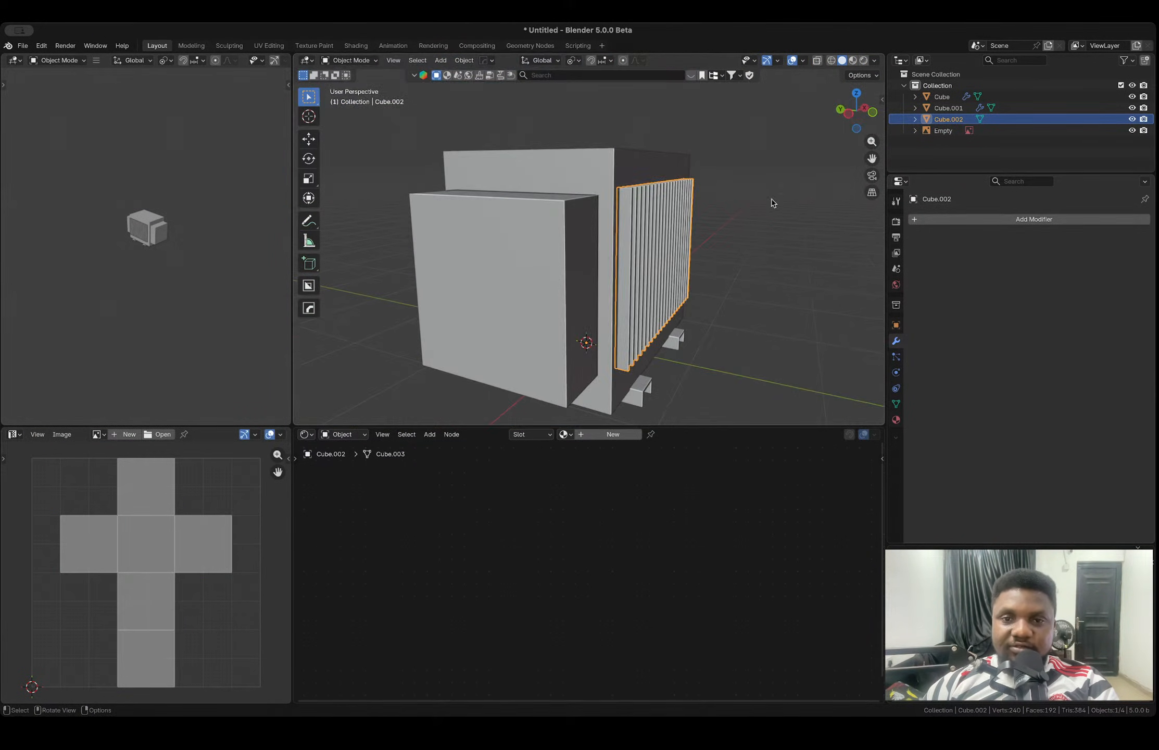
- Scale the row of fins along Z by about 0.994 to match the reference panel's height
{"action": "left_click", "coordinate": [772, 200]}
{"action": "middle_click_drag", "start_coordinate": [771, 200], "coordinate": [624, 215]}
{"action": "left_click", "coordinate": [632, 200]}
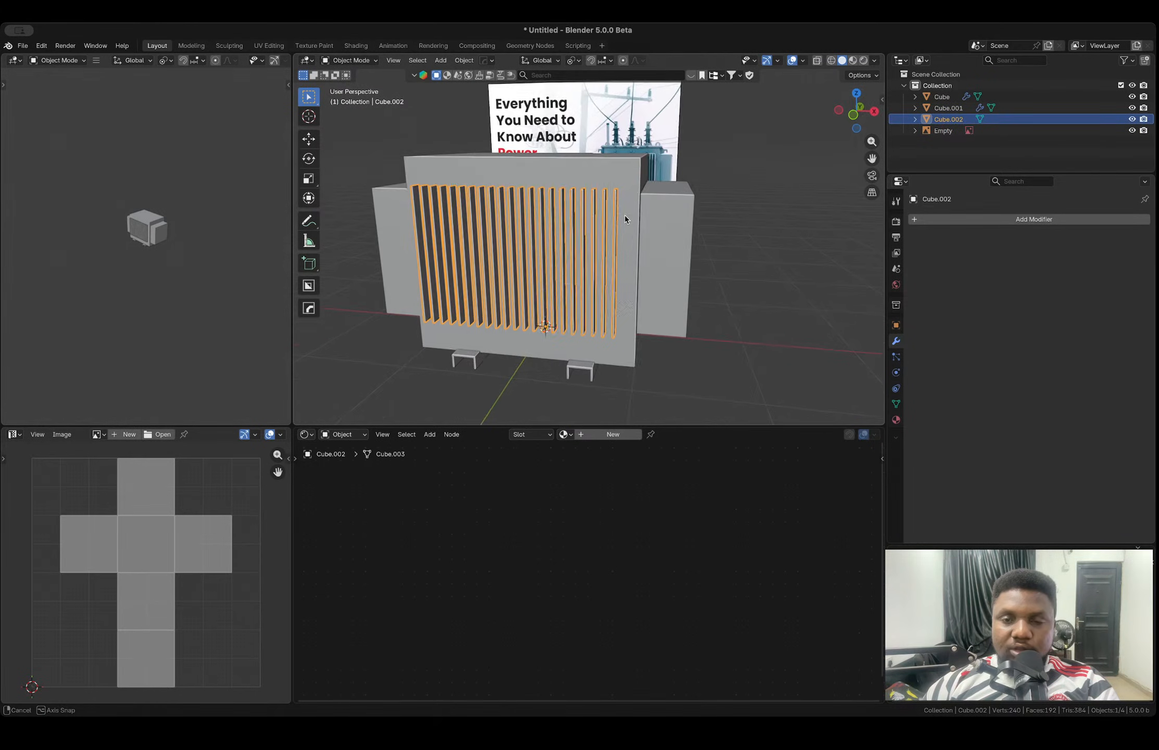
{"action": "left_click", "coordinate": [853, 114]}
{"action": "scroll", "coordinate": [595, 221], "scroll_direction": "up", "scroll_amount": 6}
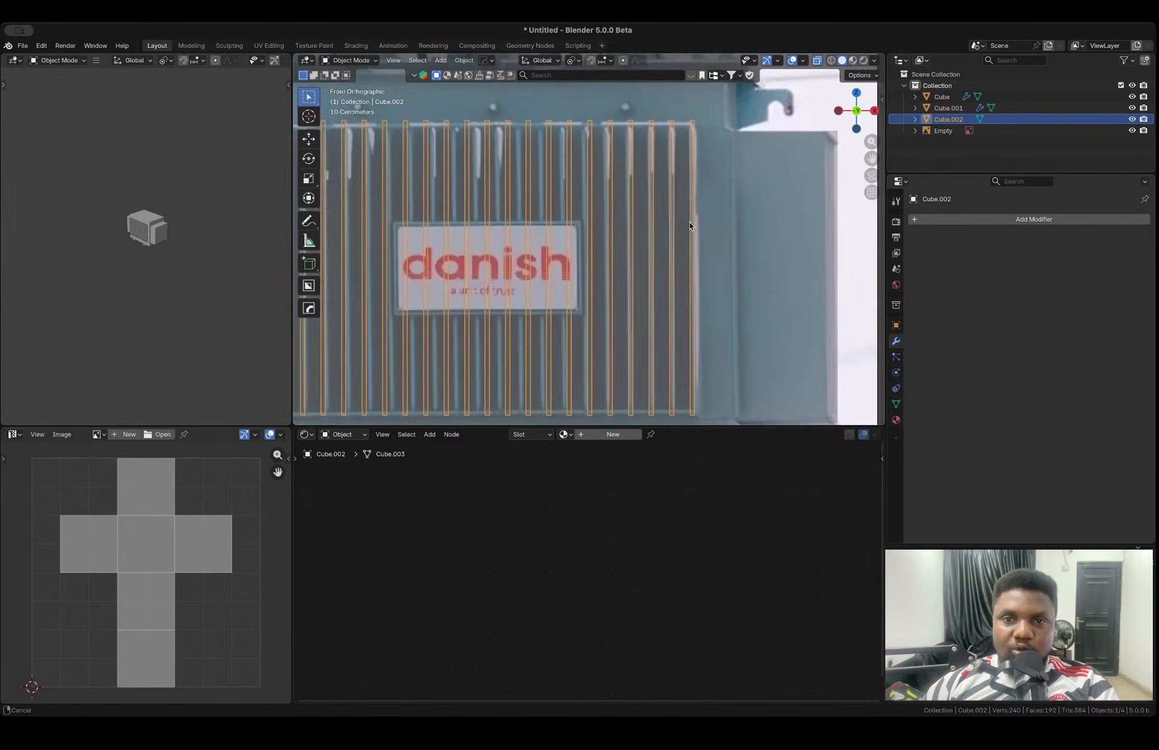
{"action": "scroll", "coordinate": [599, 172], "scroll_direction": "down", "scroll_amount": 4}
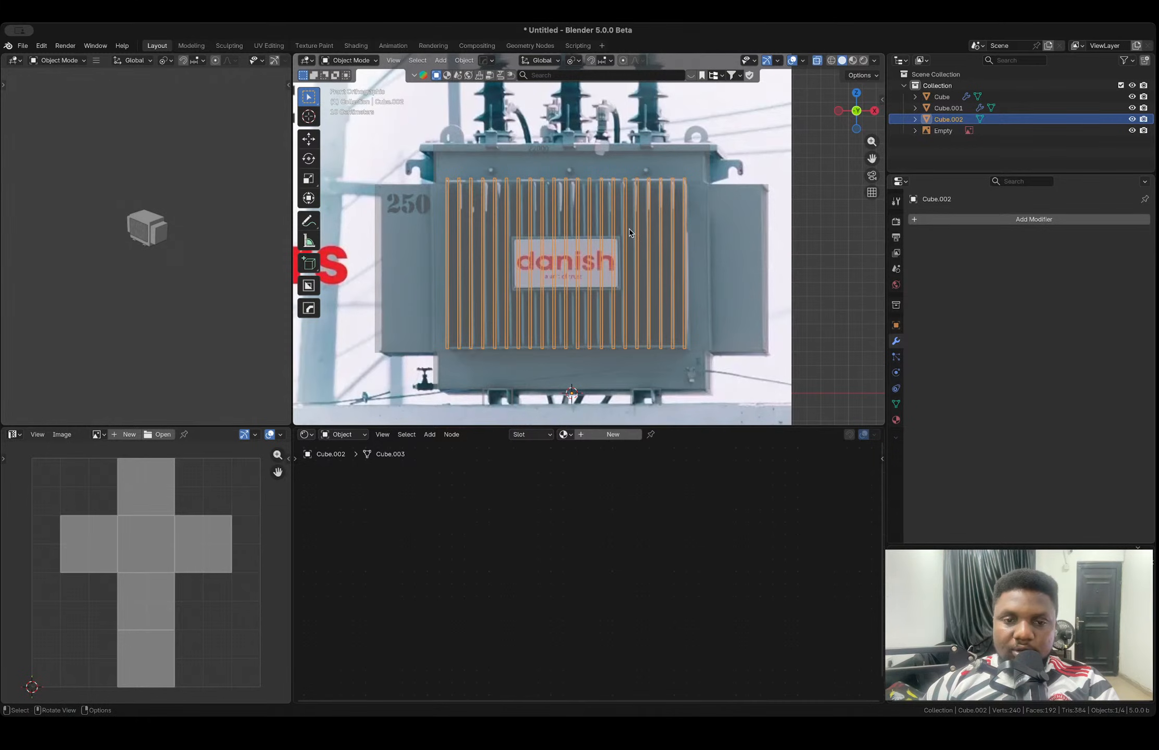
{"action": "key", "text": "s"}
{"action": "key", "text": "z"}
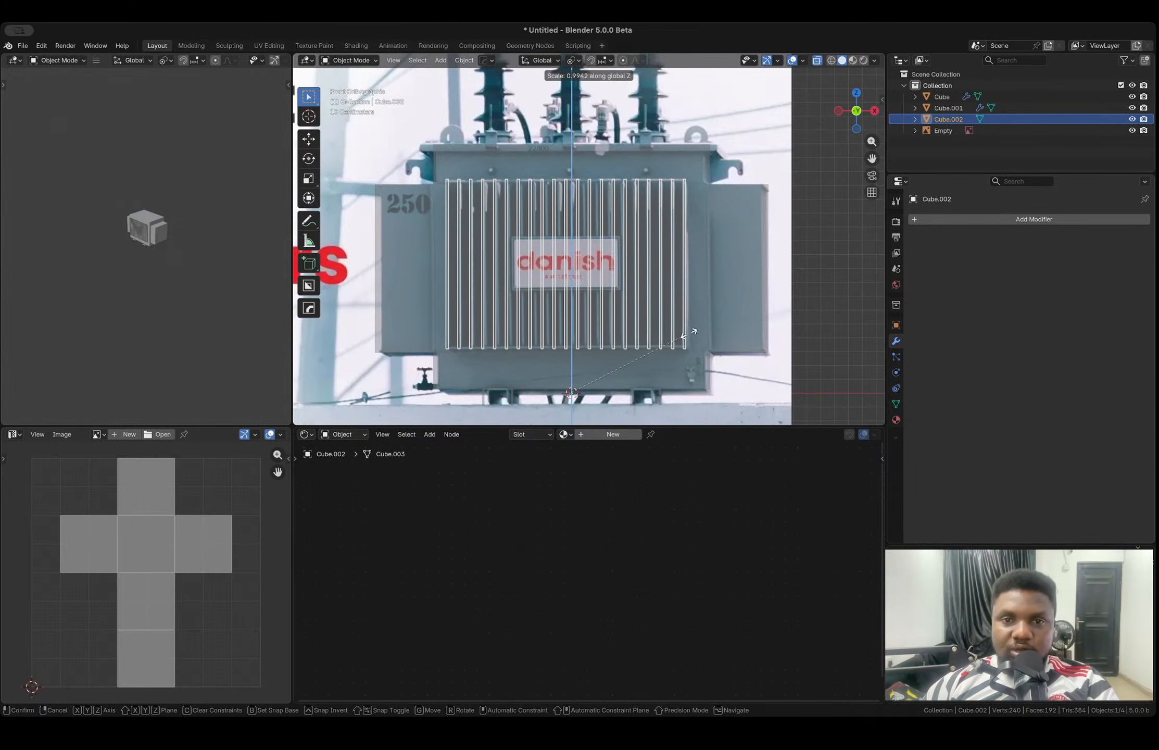
{"action": "left_click", "coordinate": [686, 330]}
- Duplicate the rightmost fin to the middle of the panel and rotate the copy 90° into a horizontal bar
{"action": "scroll", "coordinate": [602, 255], "scroll_direction": "up", "scroll_amount": 2}
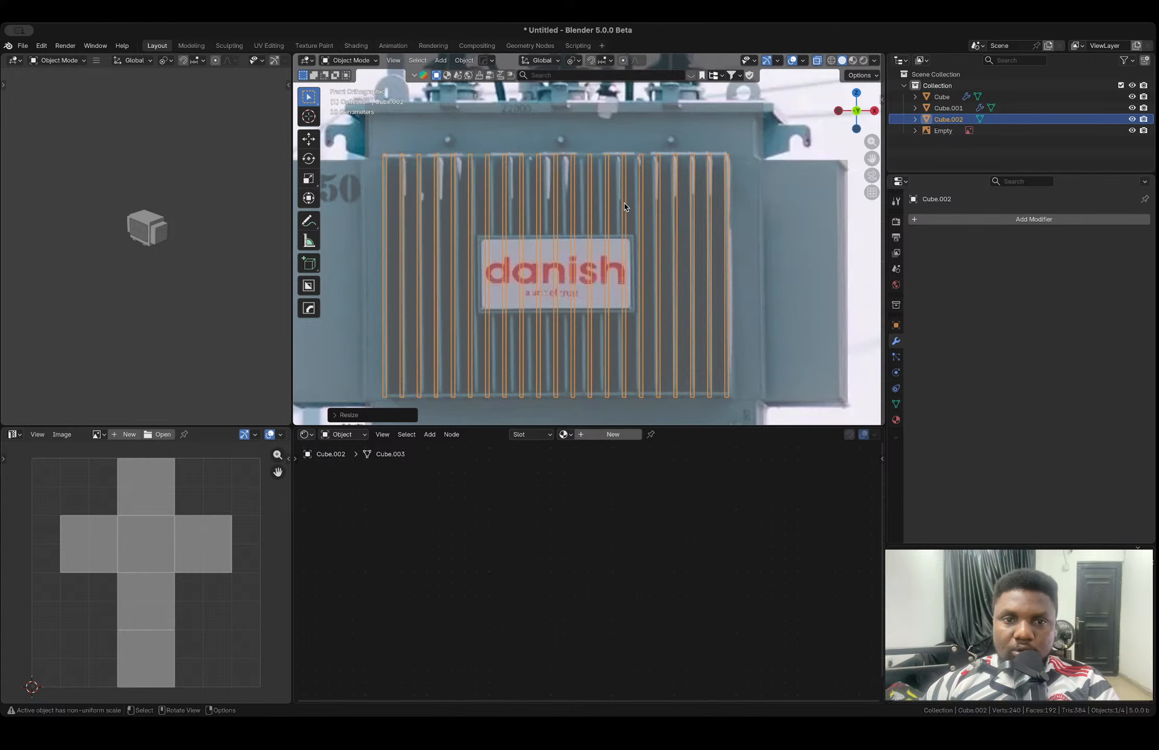
{"action": "key", "text": "Tab"}
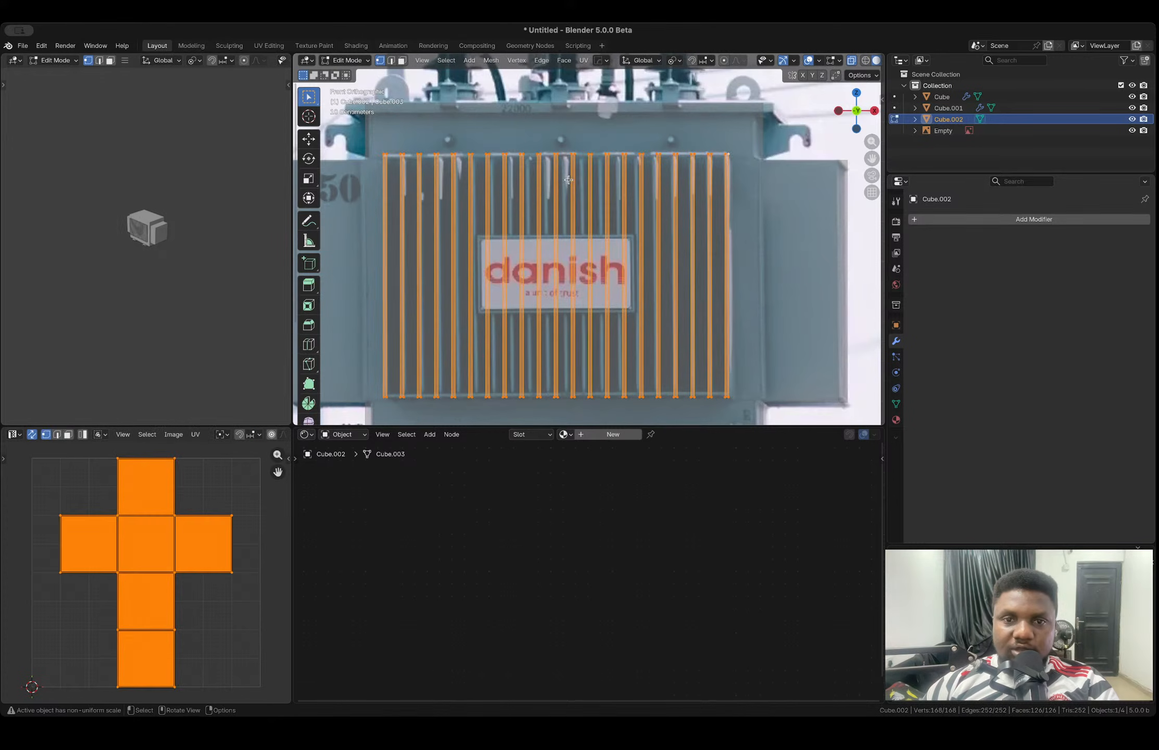
{"action": "left_click", "coordinate": [728, 158]}
{"action": "key", "text": "l"}
{"action": "key", "text": "shift+d"}
{"action": "left_click", "coordinate": [575, 196]}
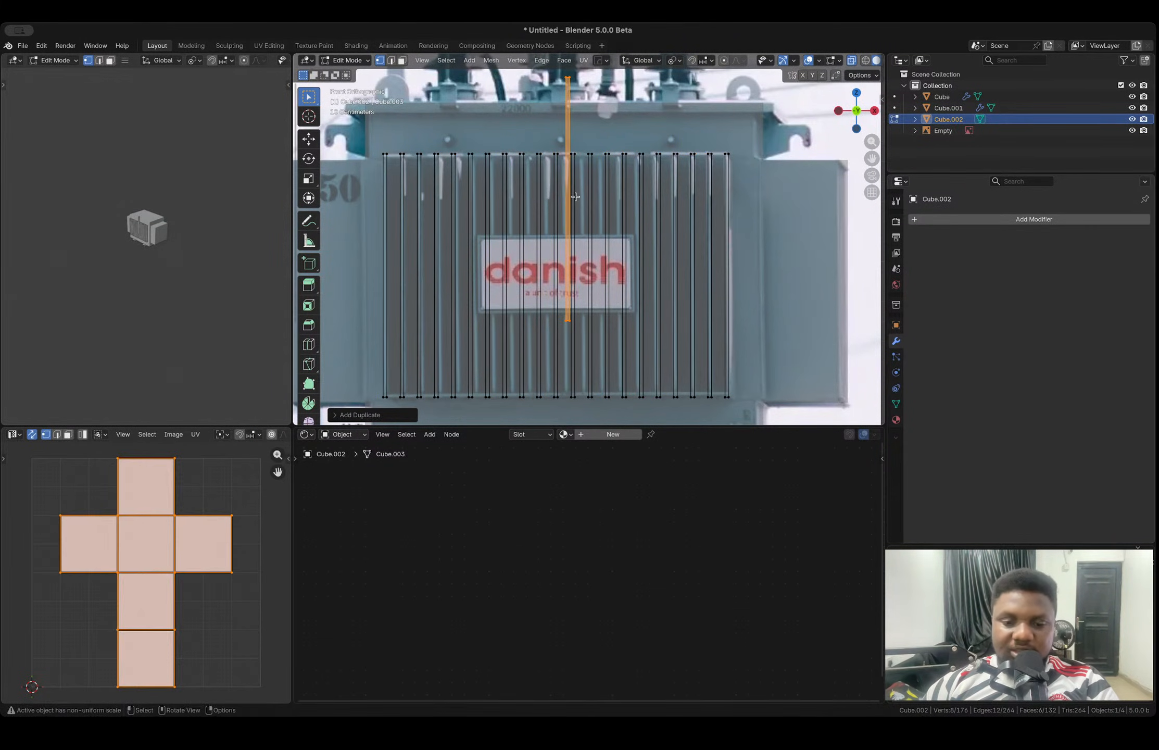
{"action": "type", "text": "r90"}
{"action": "key", "text": "Return"}
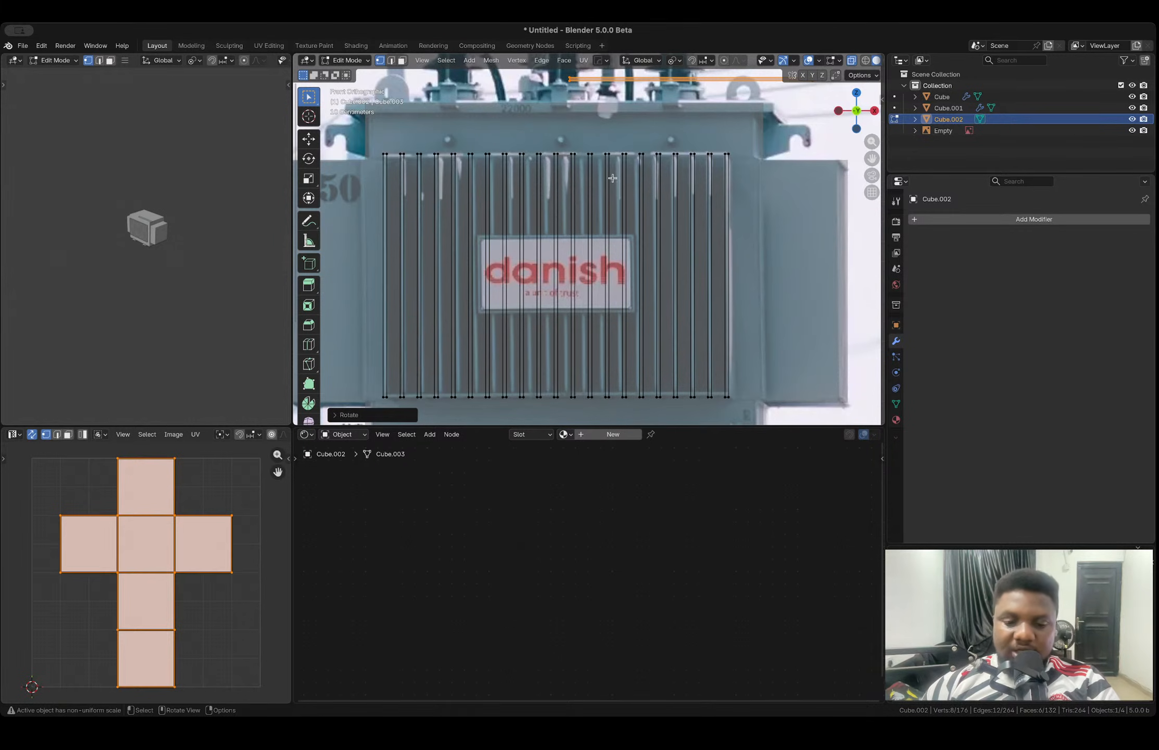
- Move the horizontal bar to the top of the fins and scale it along X to span the panel's full width
{"action": "key", "text": "g"}
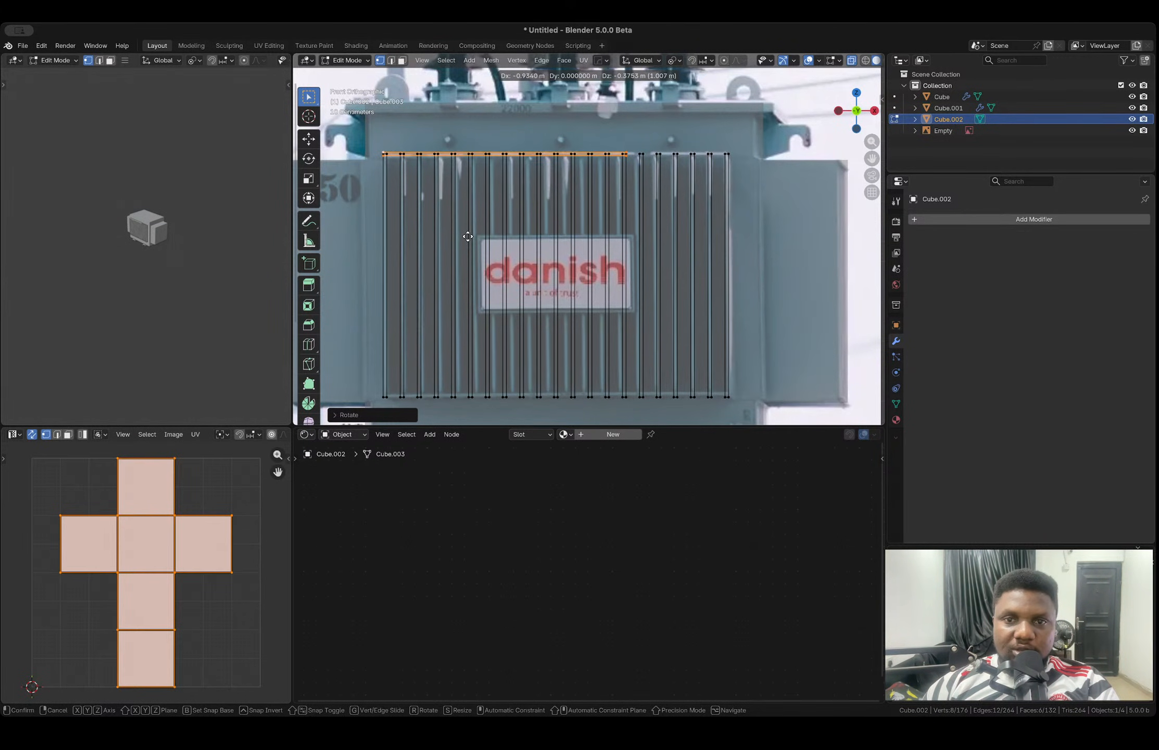
{"action": "left_click", "coordinate": [468, 236]}
{"action": "key", "text": "s"}
{"action": "key", "text": "x"}
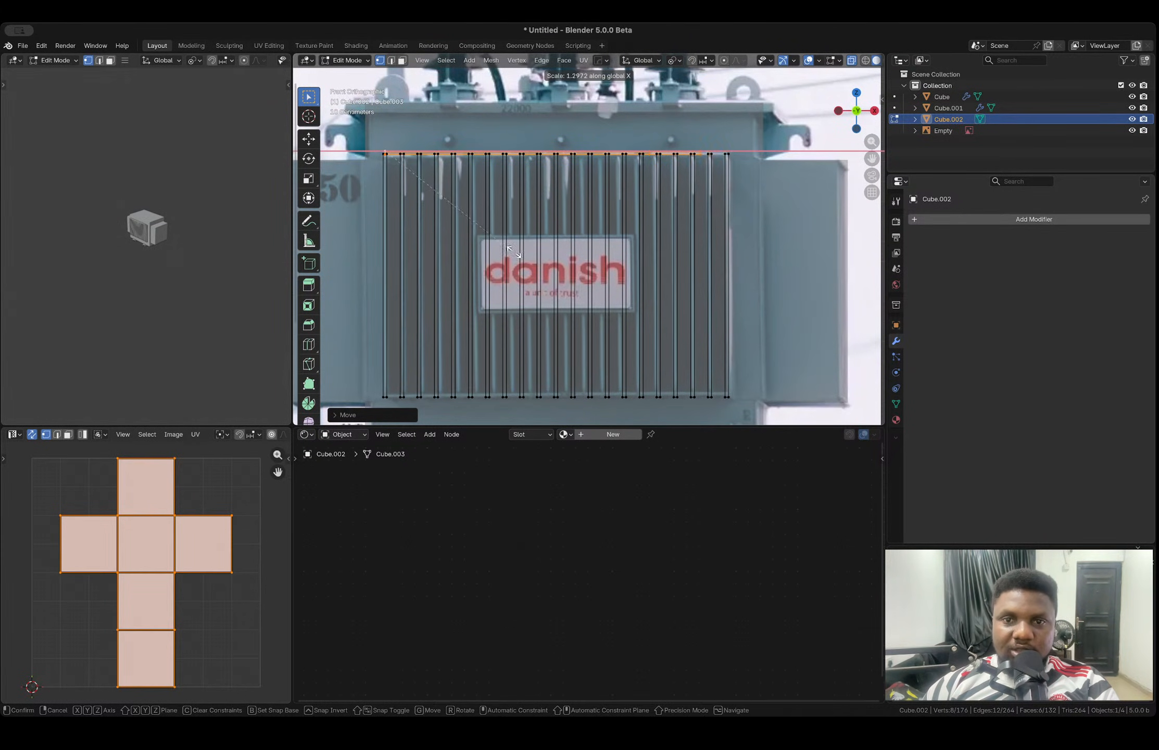
{"action": "left_click", "coordinate": [667, 291]}
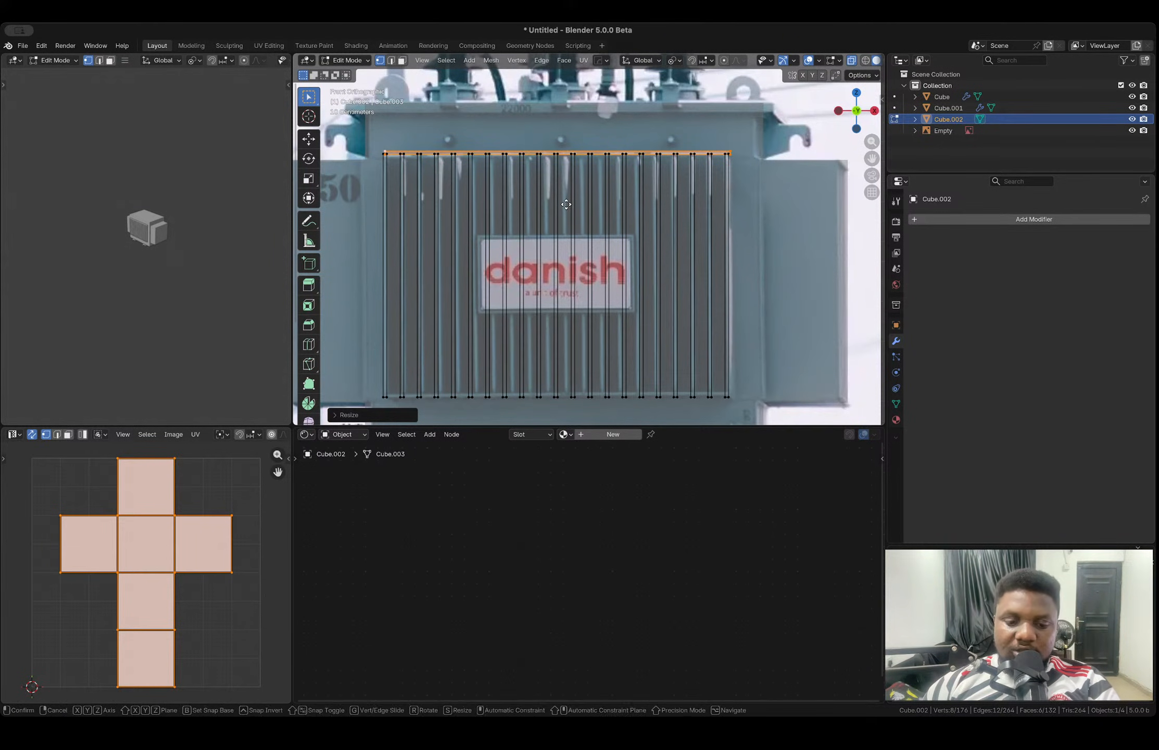
{"action": "key", "text": "g"}
{"action": "key", "text": "x"}
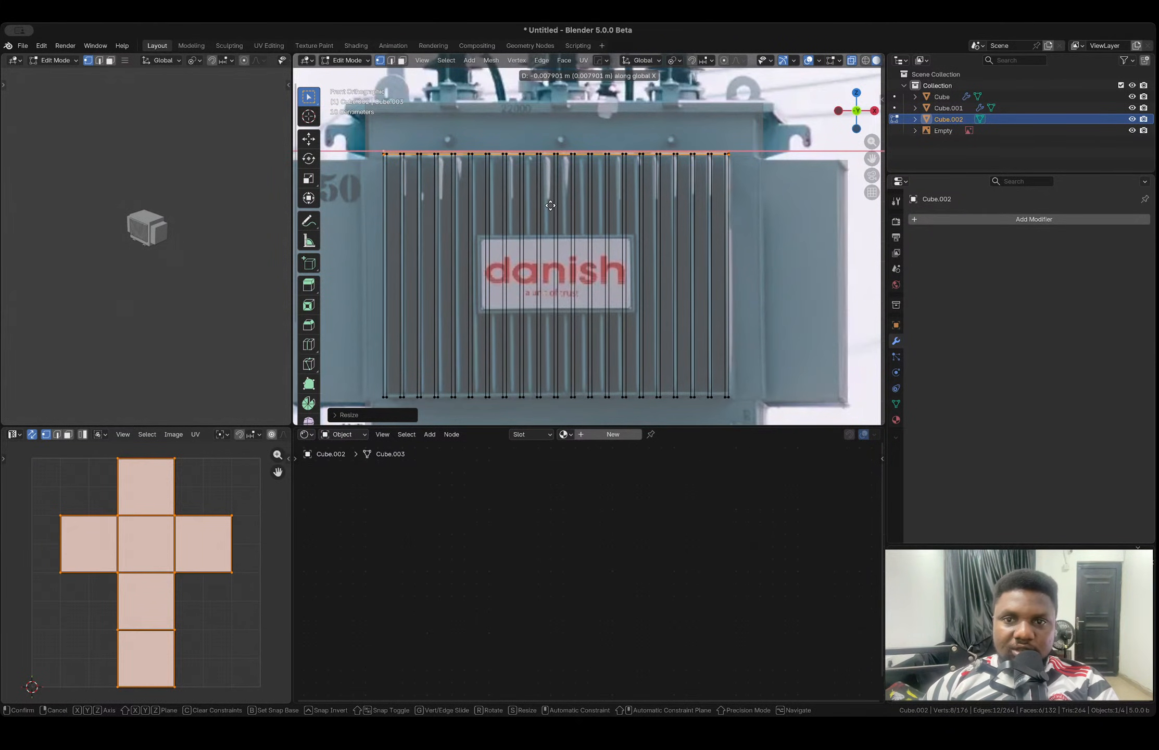
{"action": "left_click", "coordinate": [551, 205]}
- Duplicate the top bar about 1.21 m down along Z to close the bottom of the fin panel
{"action": "key", "text": "shift+d"}
{"action": "key", "text": "z"}
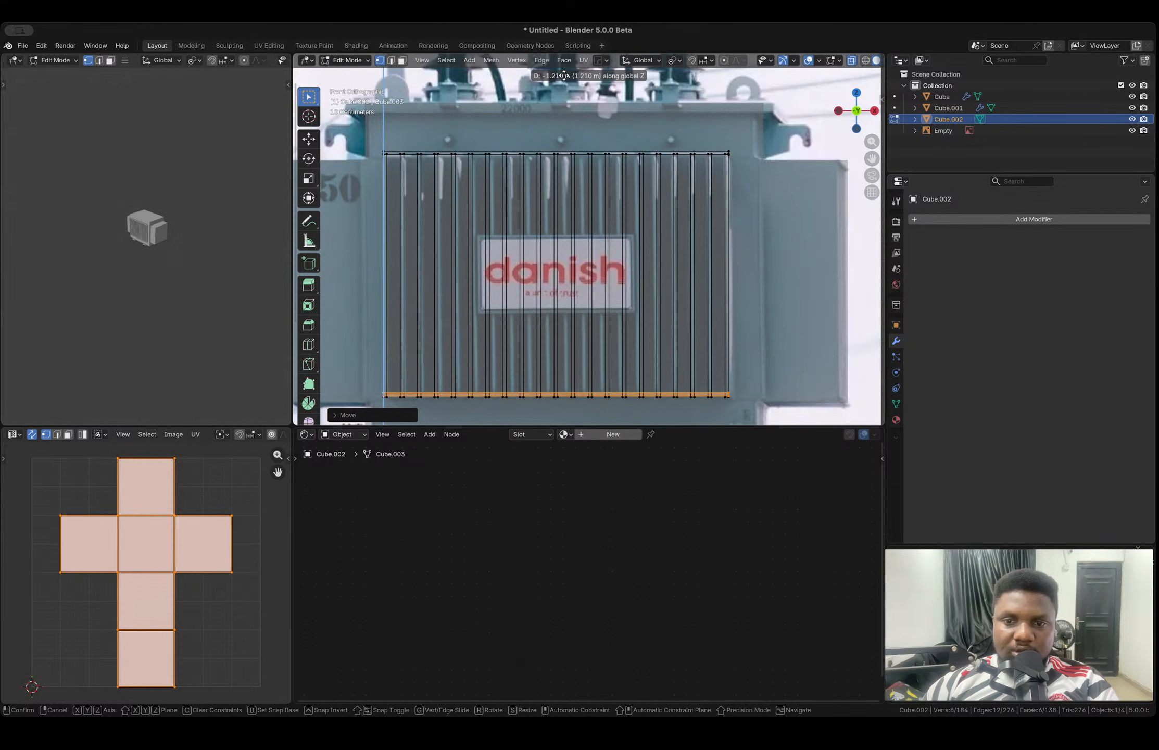
{"action": "left_click", "coordinate": [562, 76]}
{"action": "key", "text": "Tab"}
{"action": "middle_click_drag", "start_coordinate": [536, 211], "coordinate": [593, 203]}
{"action": "scroll", "coordinate": [590, 238], "scroll_direction": "down", "scroll_amount": 6}
- Add a cylinder in the front view, aligned to the view, with 6 vertices
{"action": "left_click", "coordinate": [809, 193]}
{"action": "middle_click_drag", "start_coordinate": [810, 192], "coordinate": [858, 111]}
{"action": "left_click", "coordinate": [868, 117]}
{"action": "scroll", "coordinate": [578, 187], "scroll_direction": "up", "scroll_amount": 8}
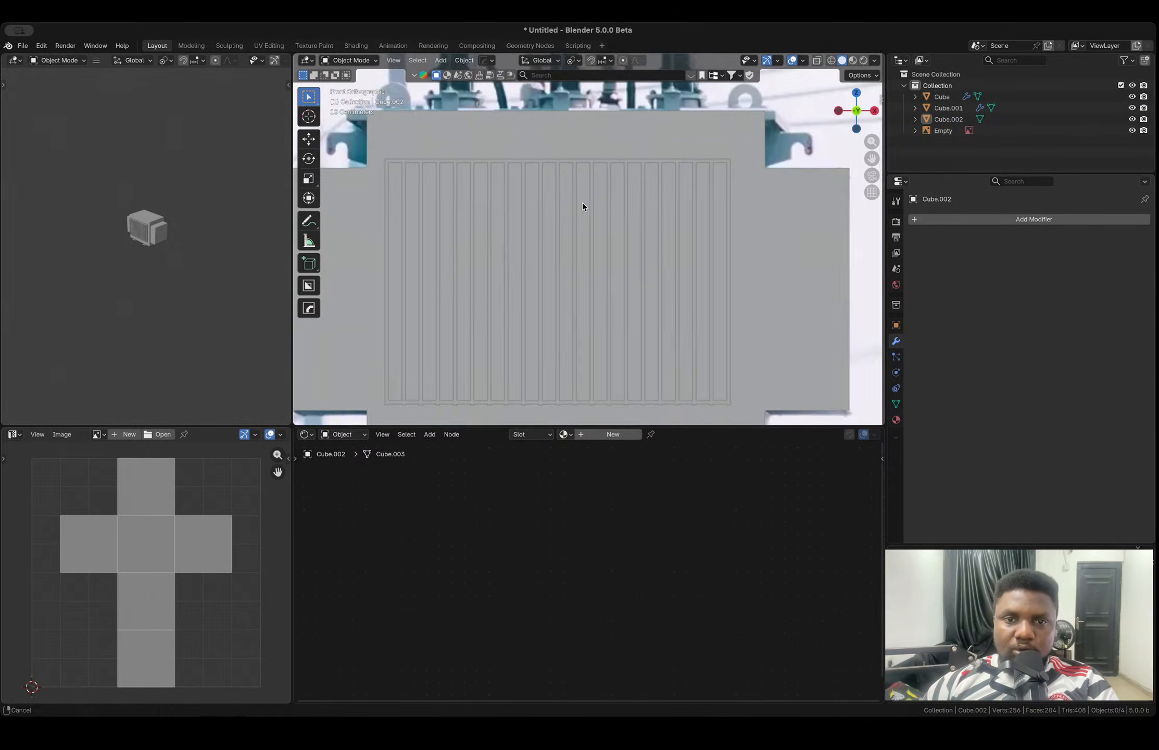
{"action": "key", "text": "alt+z"}
{"action": "key", "text": "shift+a"}
{"action": "mouse_move", "coordinate": [727, 162]}
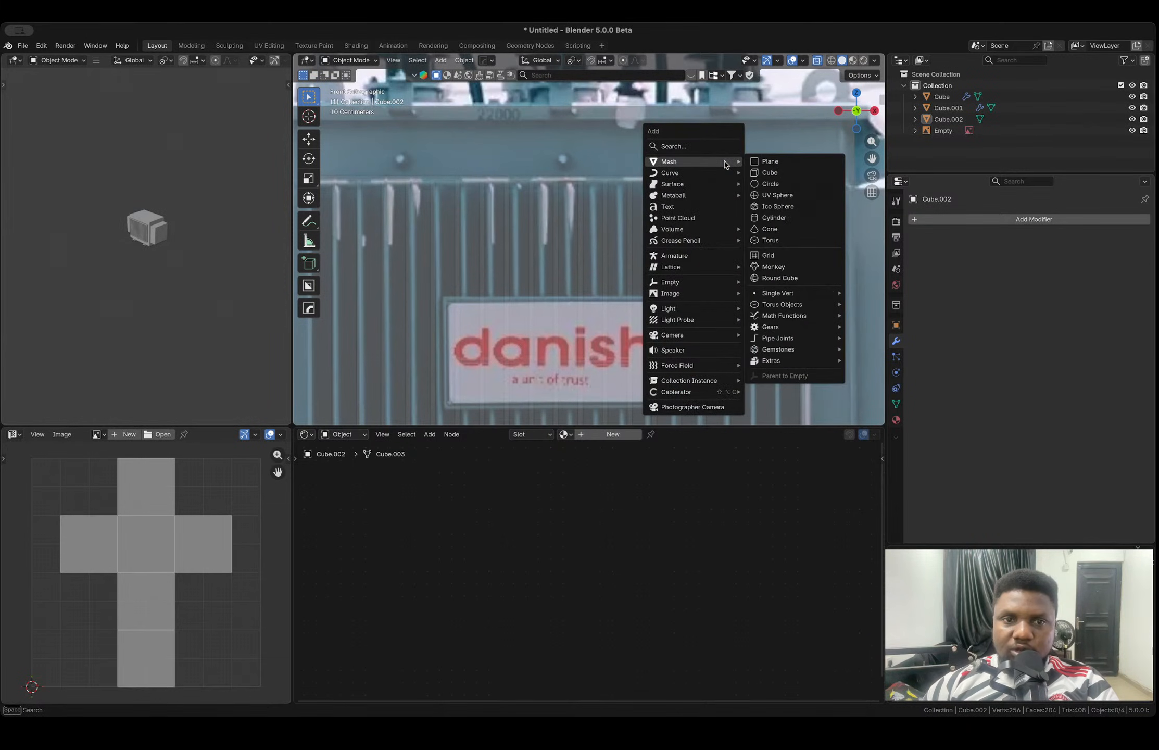
{"action": "left_click", "coordinate": [793, 220]}
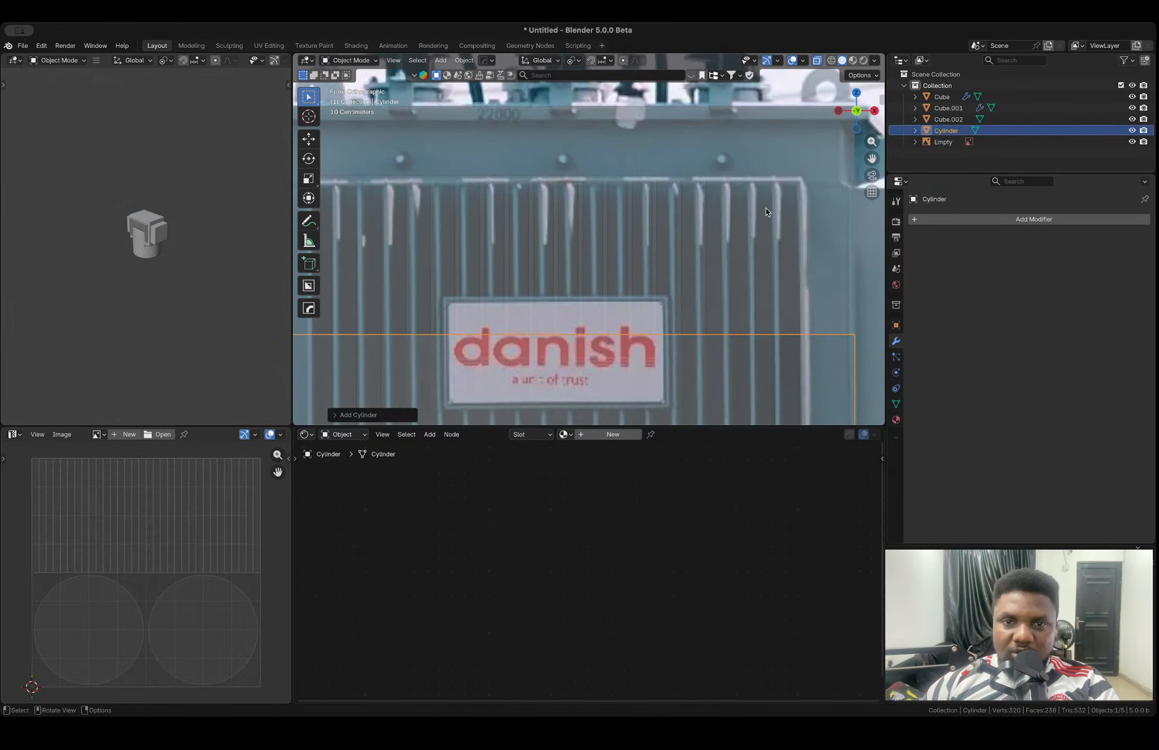
{"action": "left_click", "coordinate": [390, 416]}
{"action": "left_click", "coordinate": [423, 342]}
{"action": "left_click", "coordinate": [419, 360]}
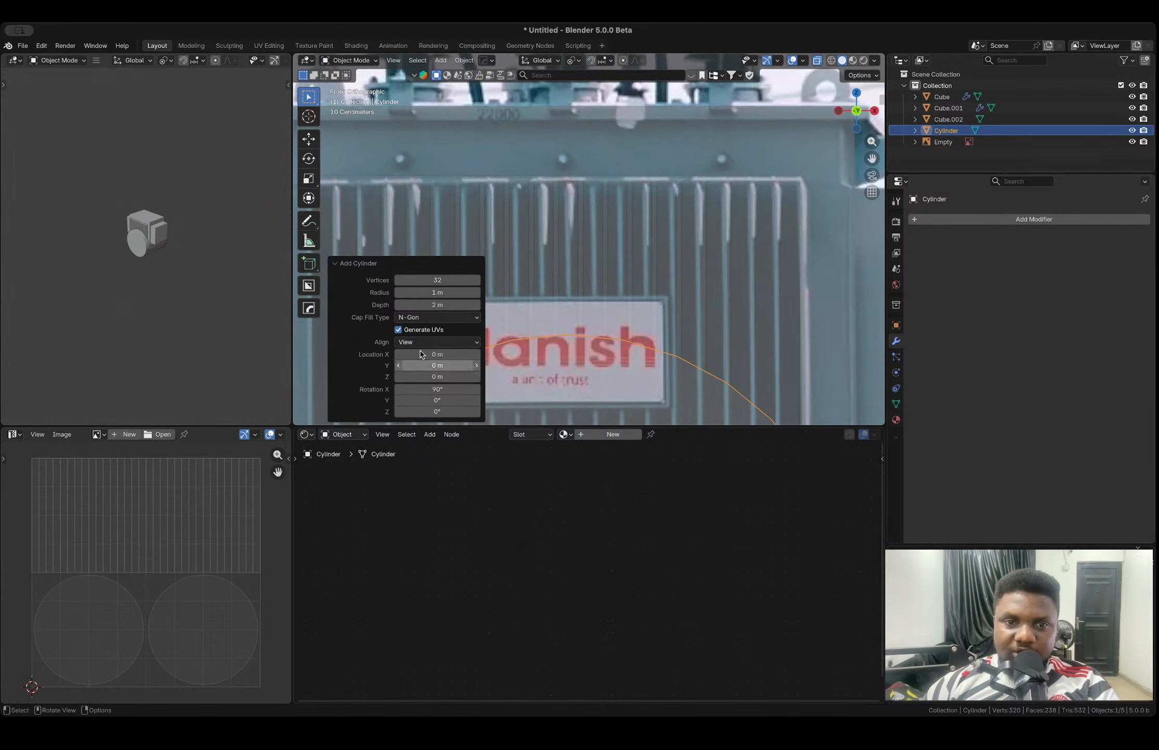
{"action": "left_click", "coordinate": [442, 280]}
{"action": "type", "text": "6"}
{"action": "key", "text": "Return"}
- Scale the hexagonal cylinder to 0.121 and position it over the rightmost reference bolt above the fins
{"action": "key", "text": "g"}
{"action": "left_click", "coordinate": [747, 113]}
{"action": "key", "text": "s"}
{"action": "left_click", "coordinate": [732, 354]}
{"action": "key", "text": "g"}
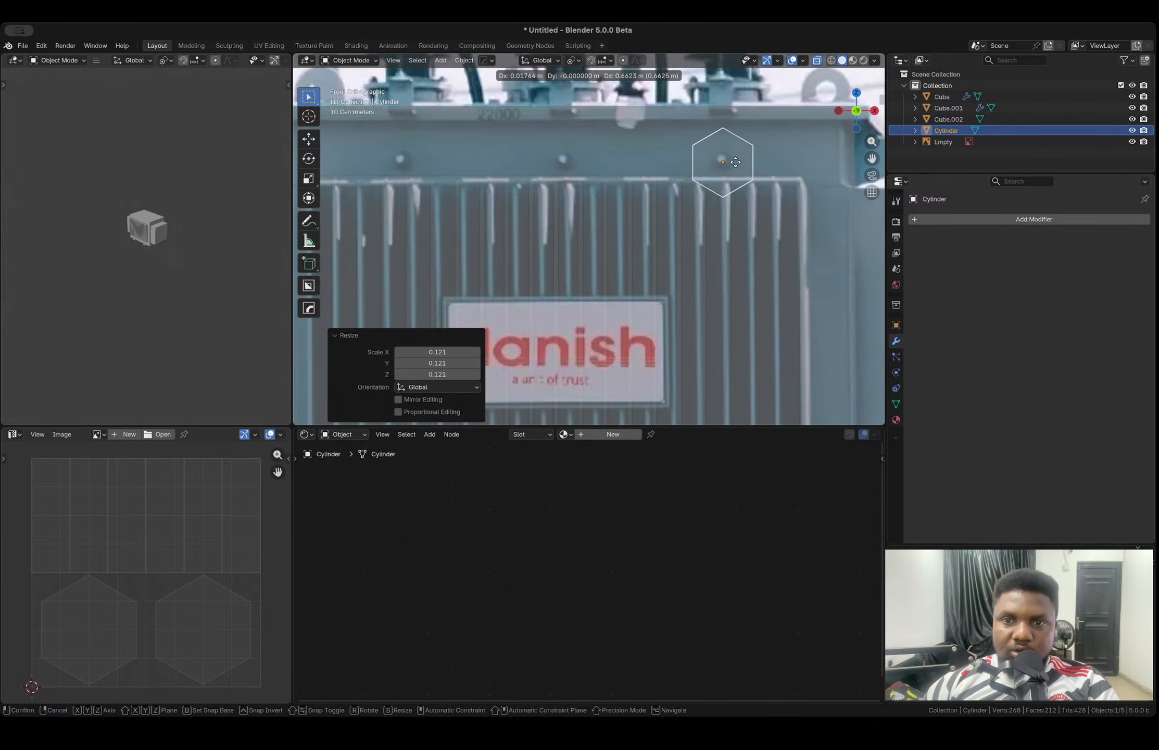
{"action": "left_click", "coordinate": [735, 163]}
- Scale the hexagonal bolt by 0.242 and move it about 0.18 m along X above the end of the fin panel
{"action": "key", "text": "s"}
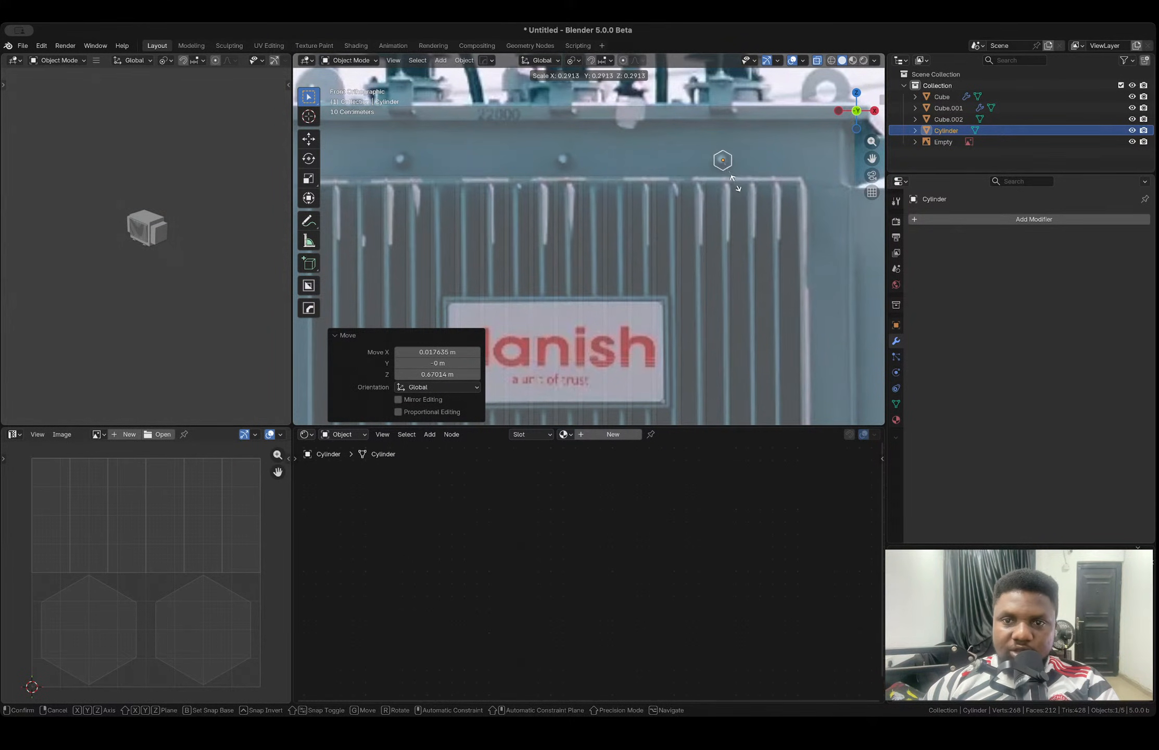
{"action": "left_click", "coordinate": [729, 176]}
{"action": "key", "text": "g"}
{"action": "key", "text": "x"}
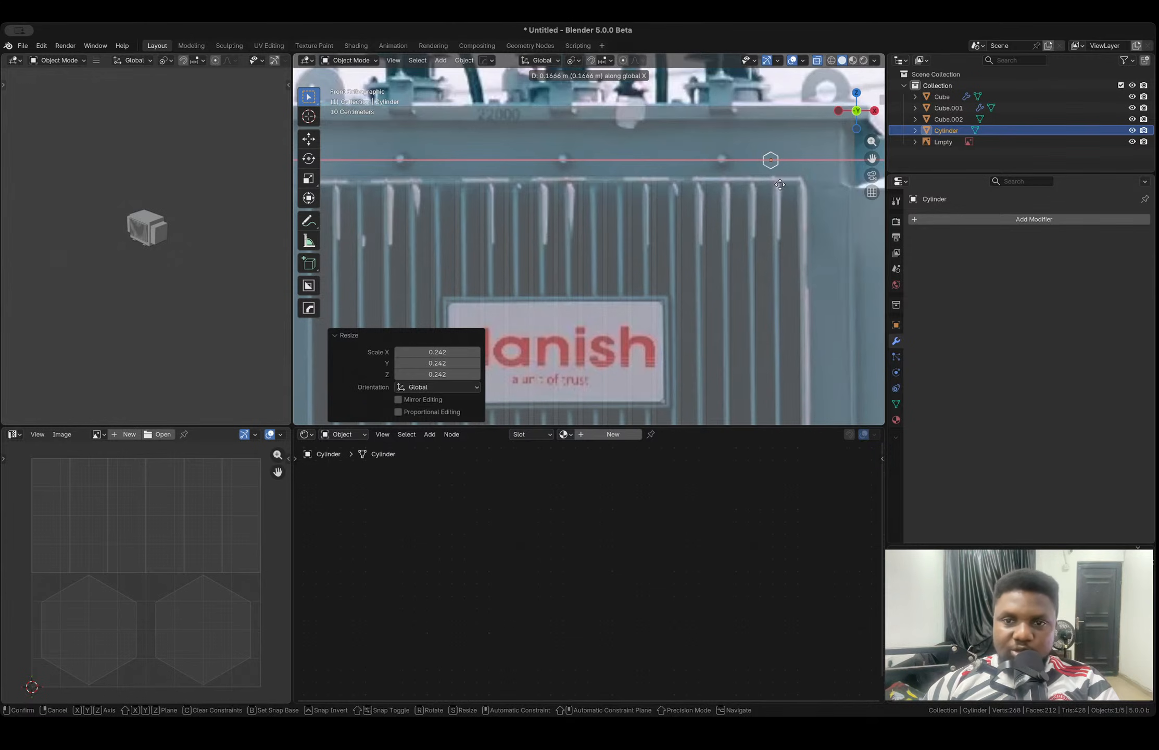
{"action": "left_click", "coordinate": [783, 186]}
- Move the hexagonal bolt about -0.64 m along Y to the tank's front face
{"action": "key", "text": "Tab"}
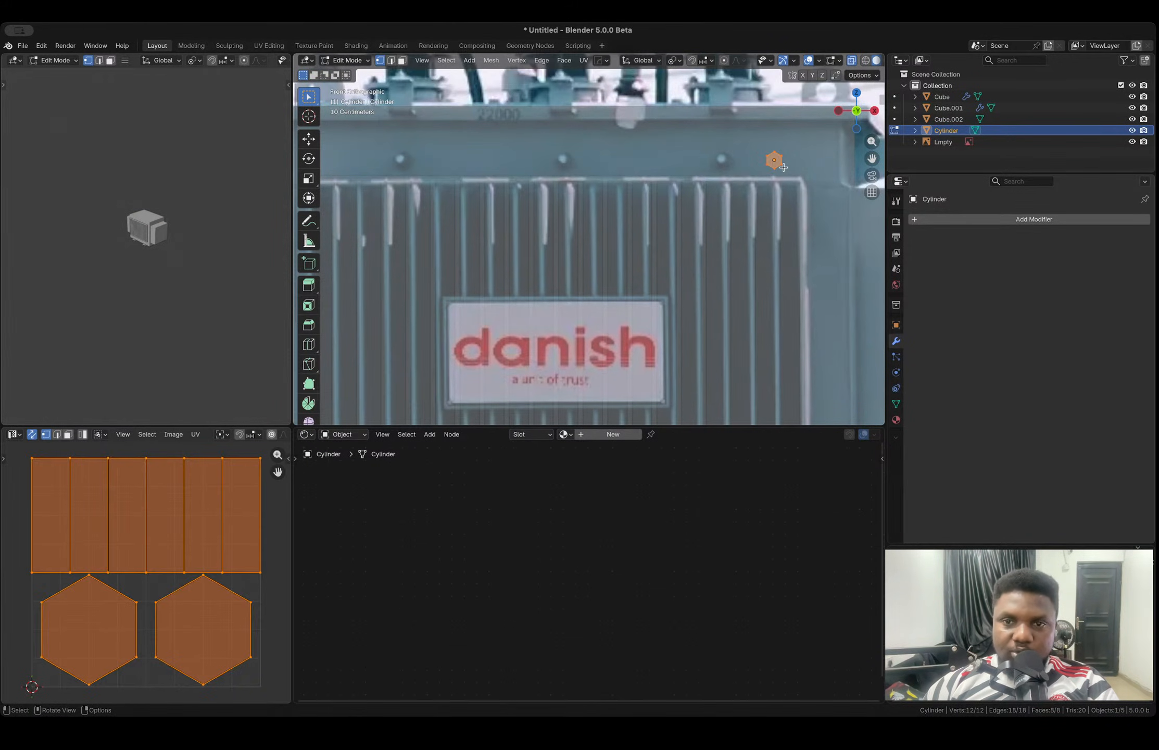
{"action": "middle_click_drag", "start_coordinate": [794, 164], "coordinate": [686, 183]}
{"action": "scroll", "coordinate": [686, 185], "scroll_direction": "down", "scroll_amount": 10}
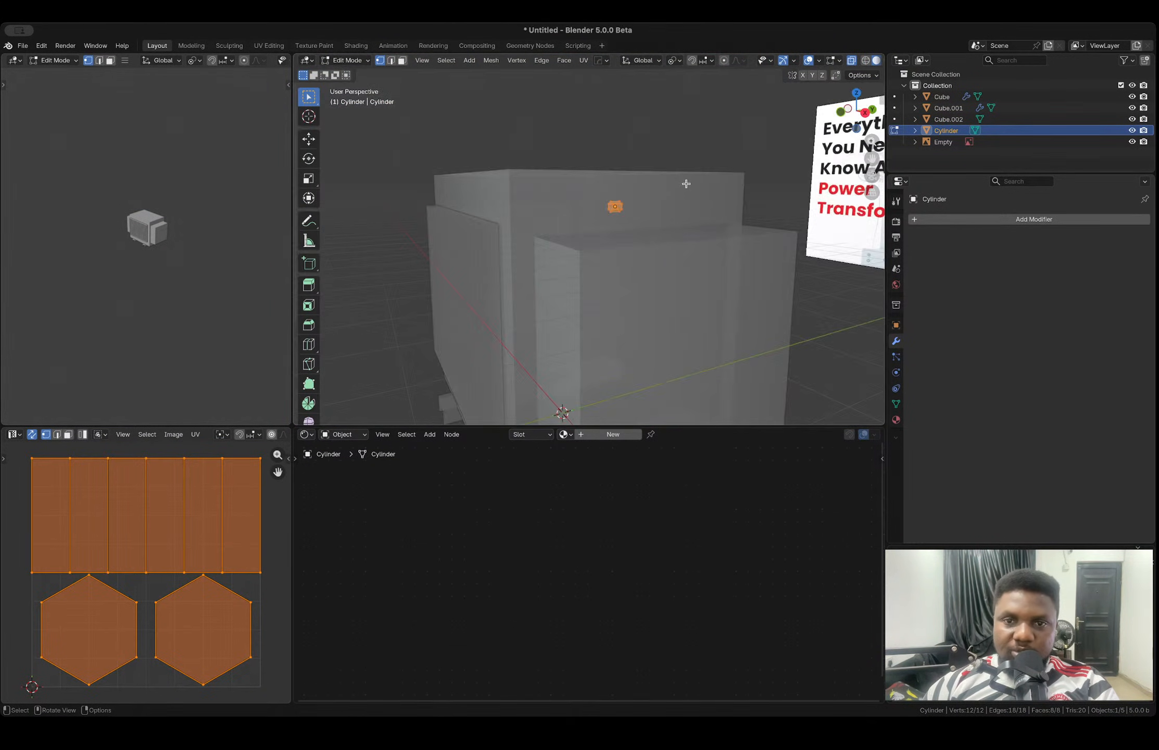
{"action": "key", "text": "Tab"}
{"action": "middle_click_drag", "start_coordinate": [591, 230], "coordinate": [676, 225]}
{"action": "left_click", "coordinate": [641, 224]}
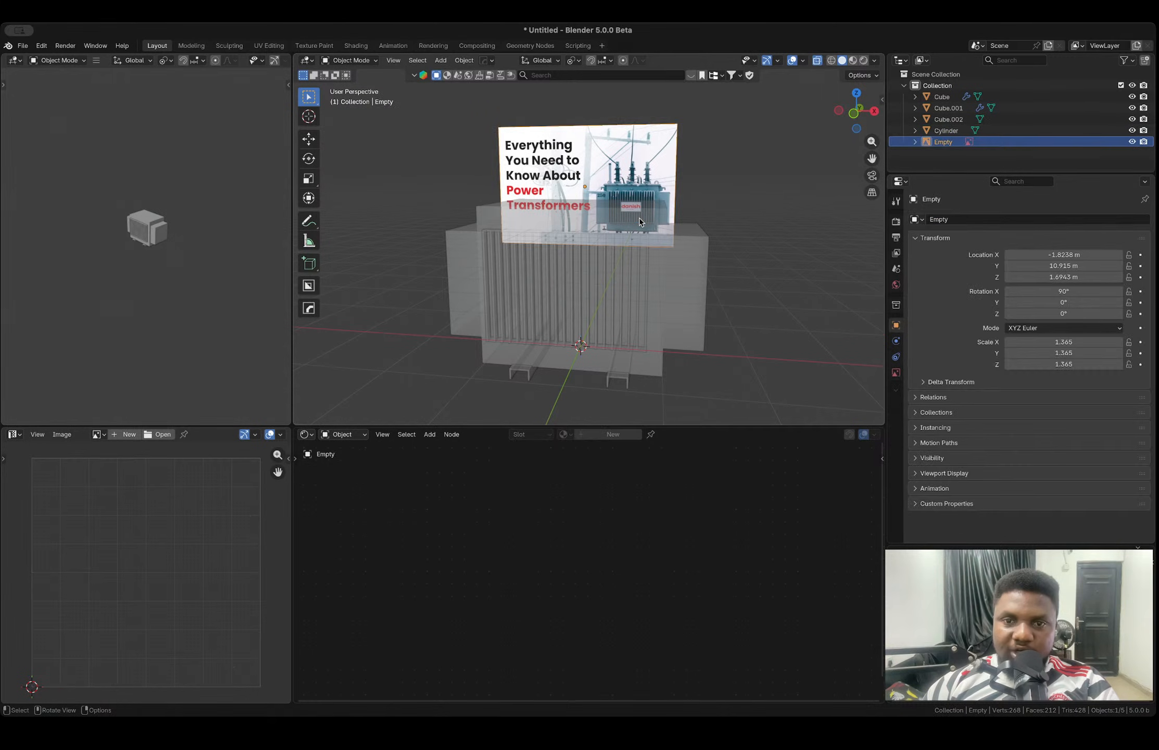
{"action": "key", "text": "alt+z"}
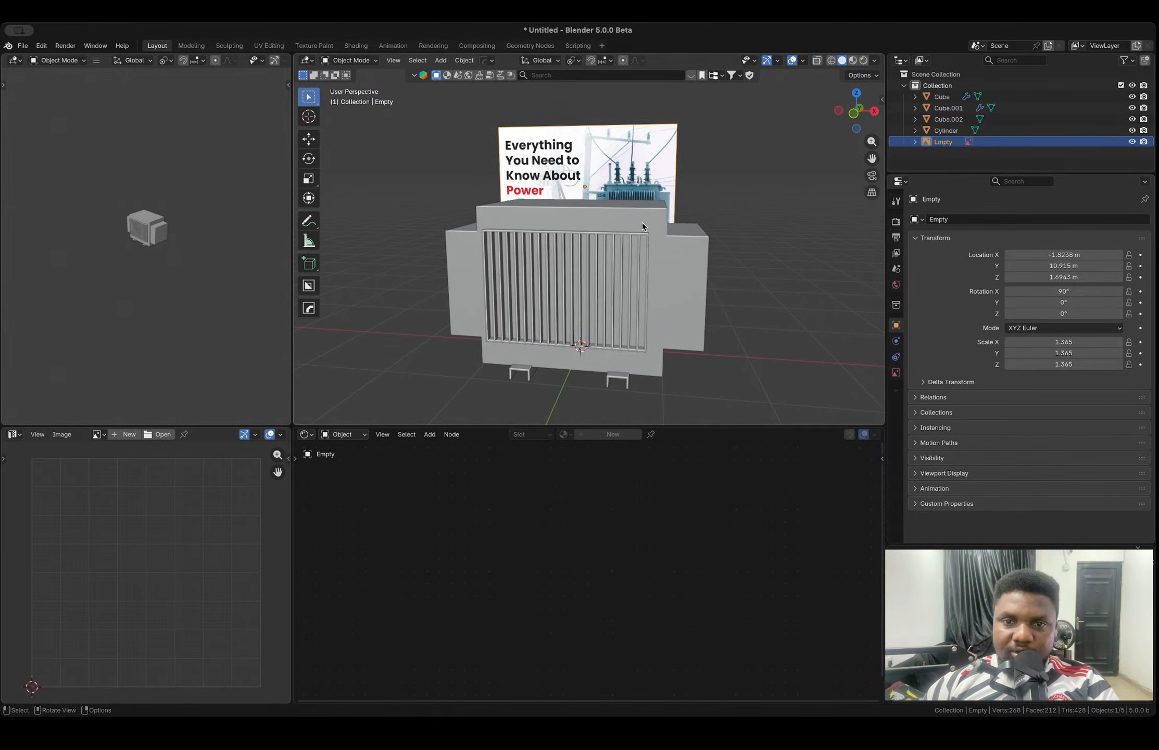
{"action": "middle_click_drag", "start_coordinate": [642, 223], "coordinate": [607, 235]}
{"action": "left_click", "coordinate": [607, 236]}
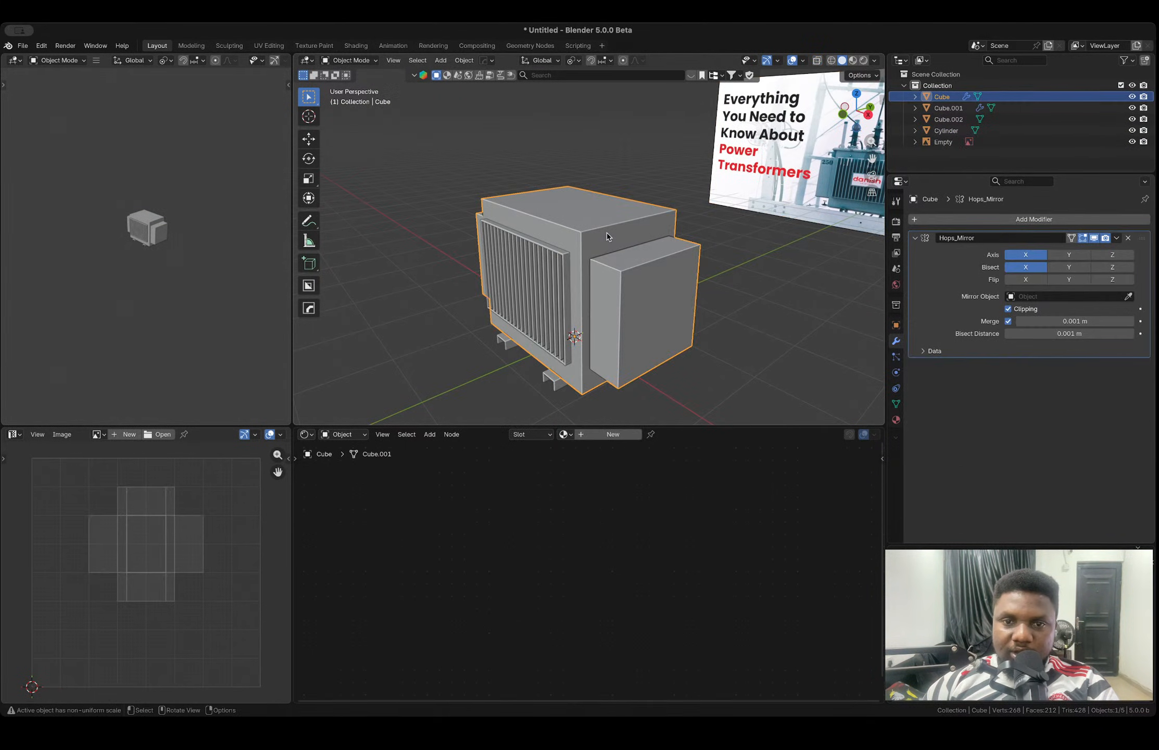
{"action": "left_click", "coordinate": [945, 130]}
{"action": "key", "text": "g"}
{"action": "key", "text": "y"}
{"action": "left_click", "coordinate": [531, 300]}
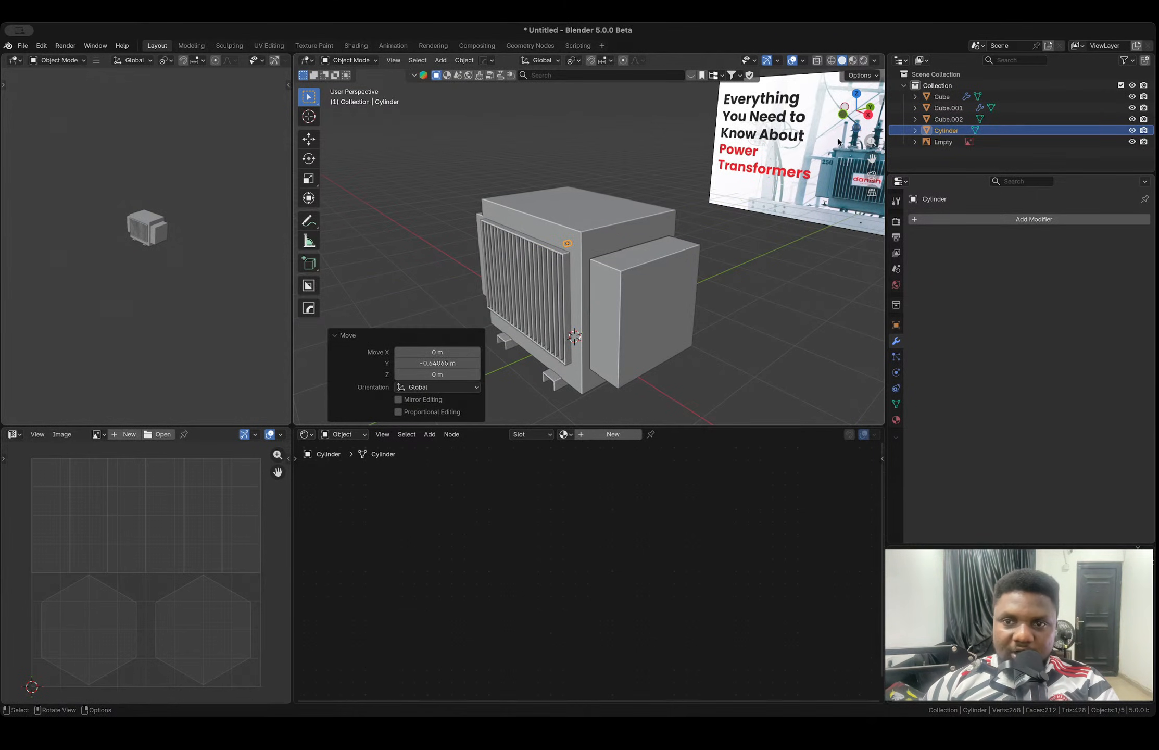
- Raise the hexagonal bolt slightly along Z in the front view, above the fin panel
{"action": "left_click", "coordinate": [843, 115]}
{"action": "scroll", "coordinate": [608, 231], "scroll_direction": "up", "scroll_amount": 8}
{"action": "middle_click_drag", "start_coordinate": [810, 189], "coordinate": [567, 349], "text": "shift"}
{"action": "key", "text": "Tab"}
{"action": "key", "text": "alt+z"}
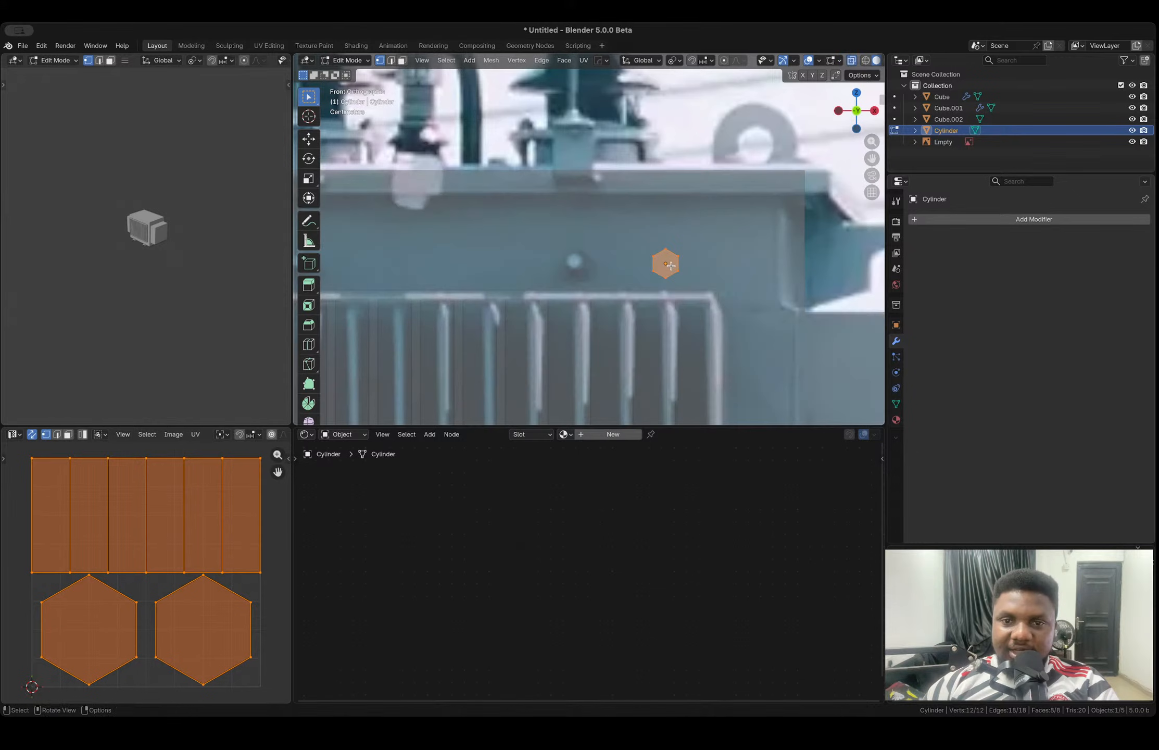
{"action": "key", "text": "Tab"}
{"action": "key", "text": "g"}
{"action": "key", "text": "z"}
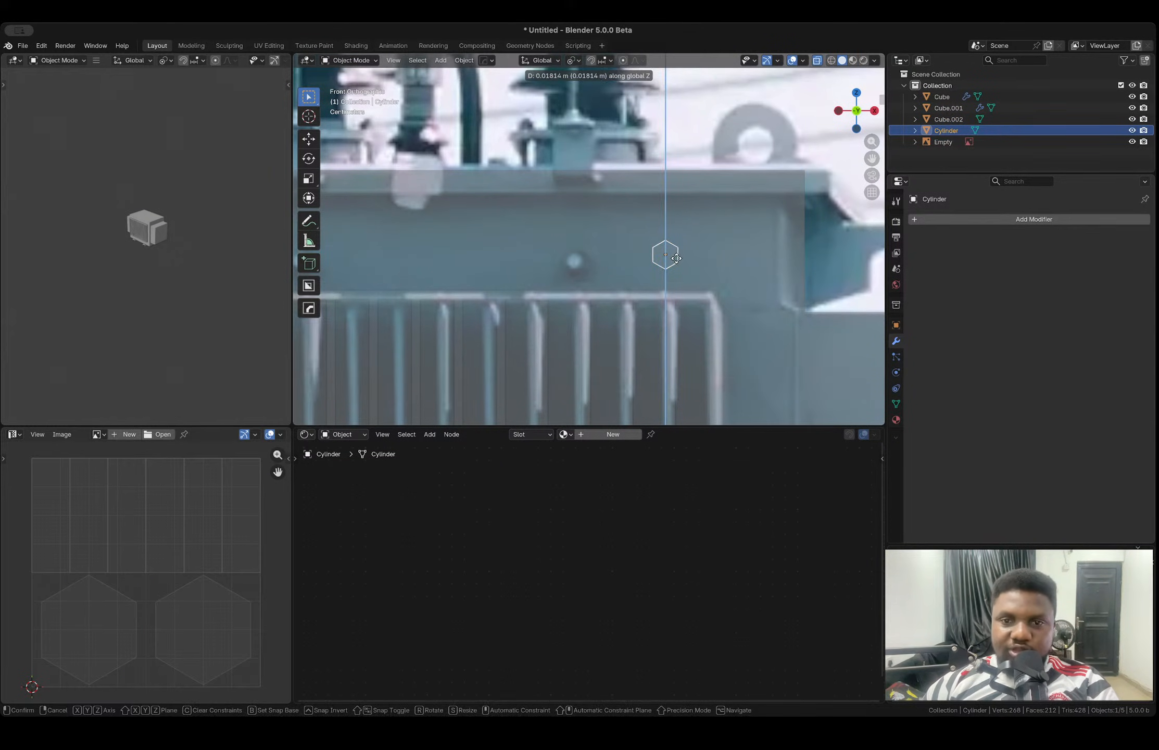
{"action": "left_click", "coordinate": [675, 252]}
- Scale up the hexagonal face on the bolt's tank side to give the bolt a taper
{"action": "key", "text": "Tab"}
{"action": "middle_click_drag", "start_coordinate": [669, 256], "coordinate": [667, 269]}
{"action": "scroll", "coordinate": [667, 269], "scroll_direction": "down", "scroll_amount": 3}
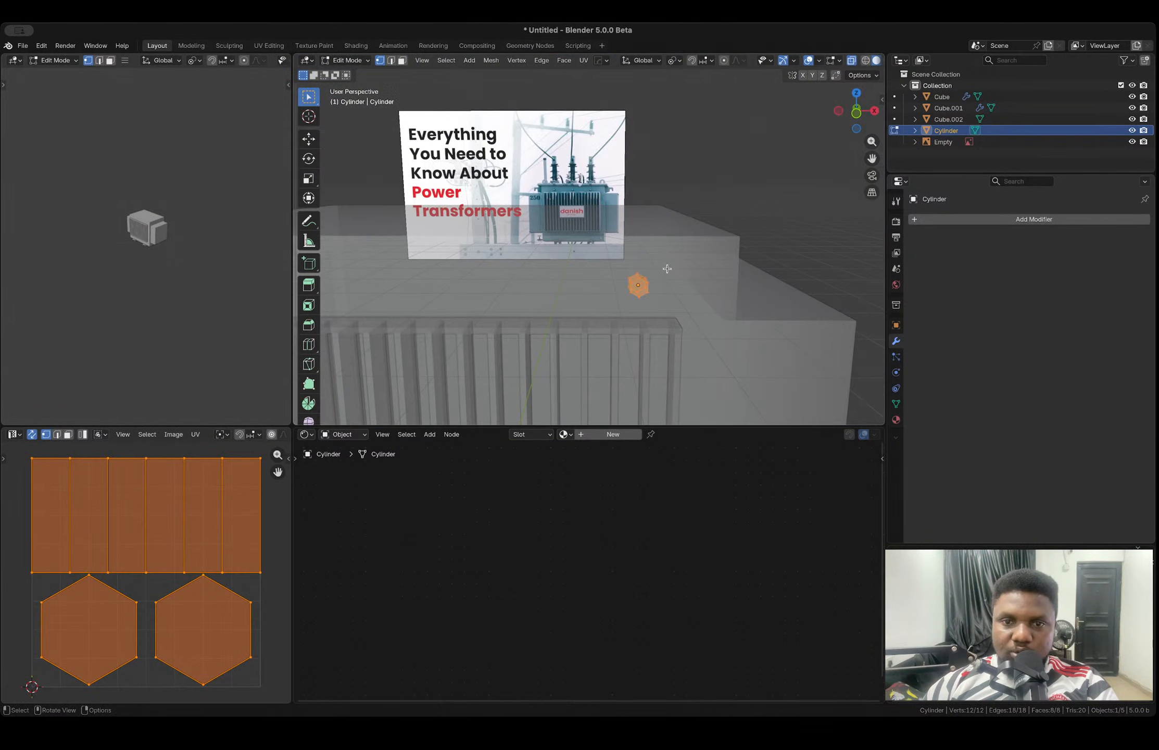
{"action": "left_click", "coordinate": [422, 59]}
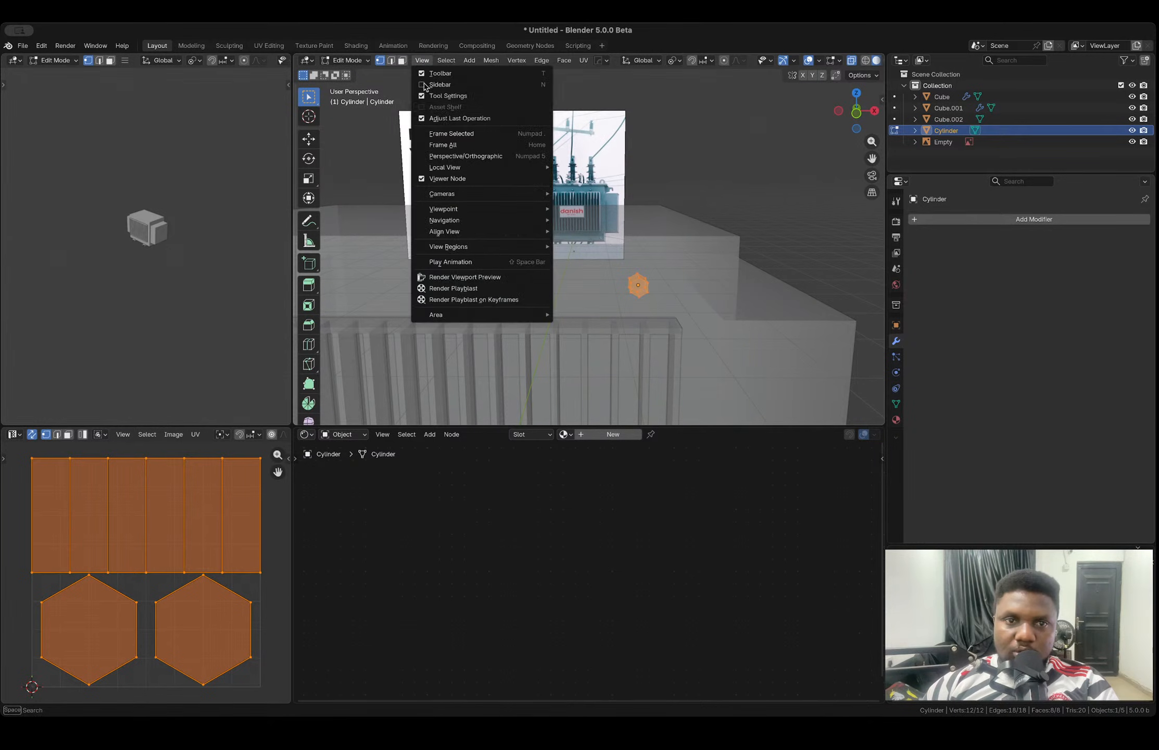
{"action": "left_click", "coordinate": [453, 134]}
{"action": "scroll", "coordinate": [667, 282], "scroll_direction": "down", "scroll_amount": 3}
{"action": "middle_click_drag", "start_coordinate": [668, 282], "coordinate": [521, 280]}
{"action": "left_click", "coordinate": [627, 244]}
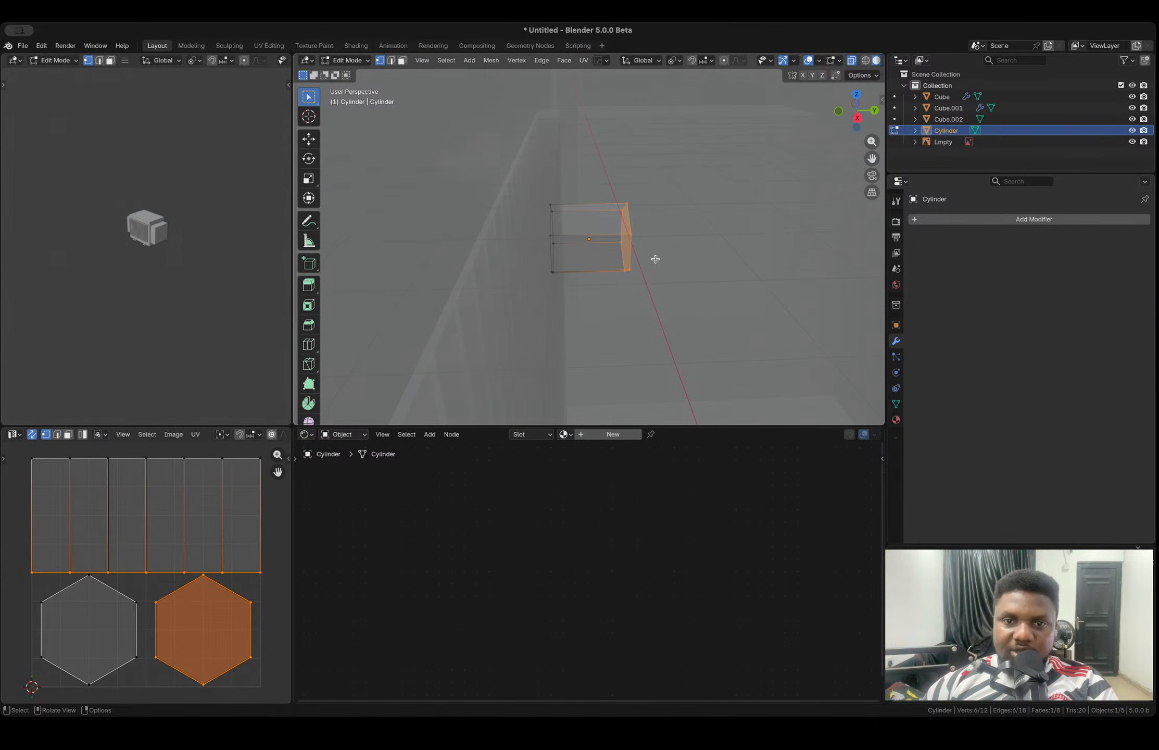
{"action": "key", "text": "s"}
{"action": "left_click", "coordinate": [737, 359]}
{"action": "key", "text": "alt+z"}
- Move the tapered bolt about -0.073 m along Y so it protrudes from the tank's front face
{"action": "scroll", "coordinate": [629, 279], "scroll_direction": "down", "scroll_amount": 4}
{"action": "middle_click_drag", "start_coordinate": [629, 279], "coordinate": [694, 261]}
{"action": "key", "text": "Tab"}
{"action": "key", "text": "g"}
{"action": "key", "text": "y"}
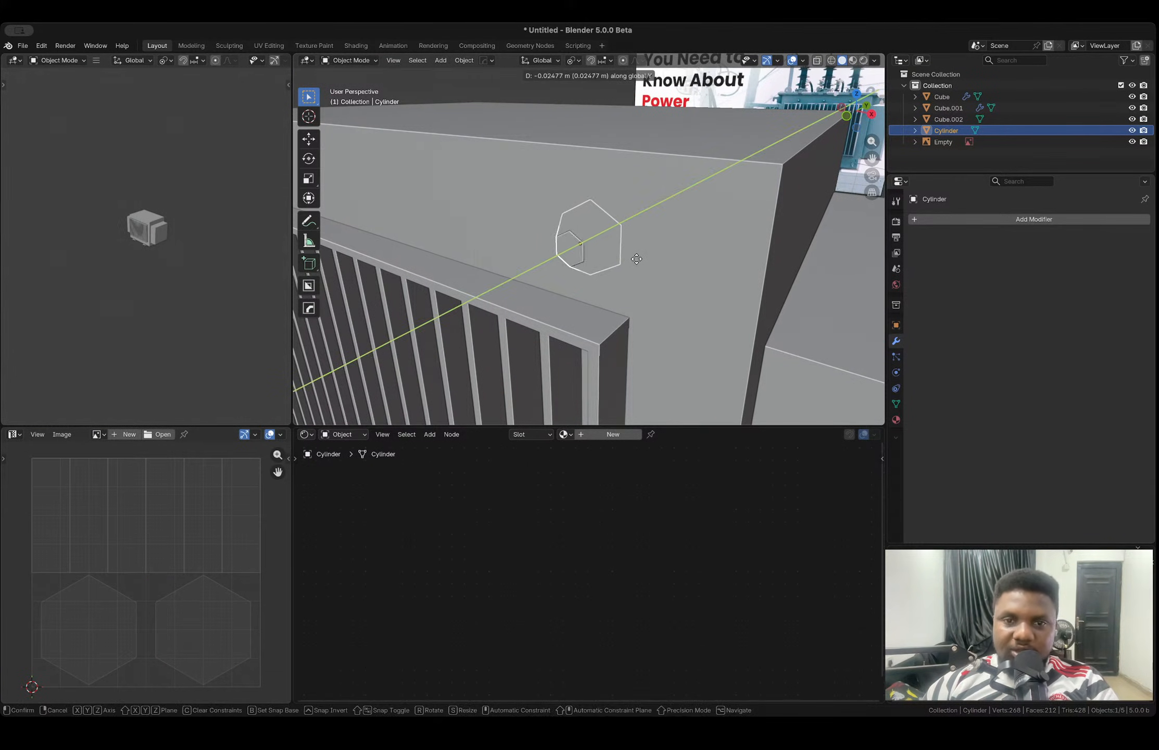
{"action": "left_click", "coordinate": [619, 268]}
- Scale the bolt uniformly by 0.64 and stretch it along Y by about 1.595
{"action": "key", "text": "s"}
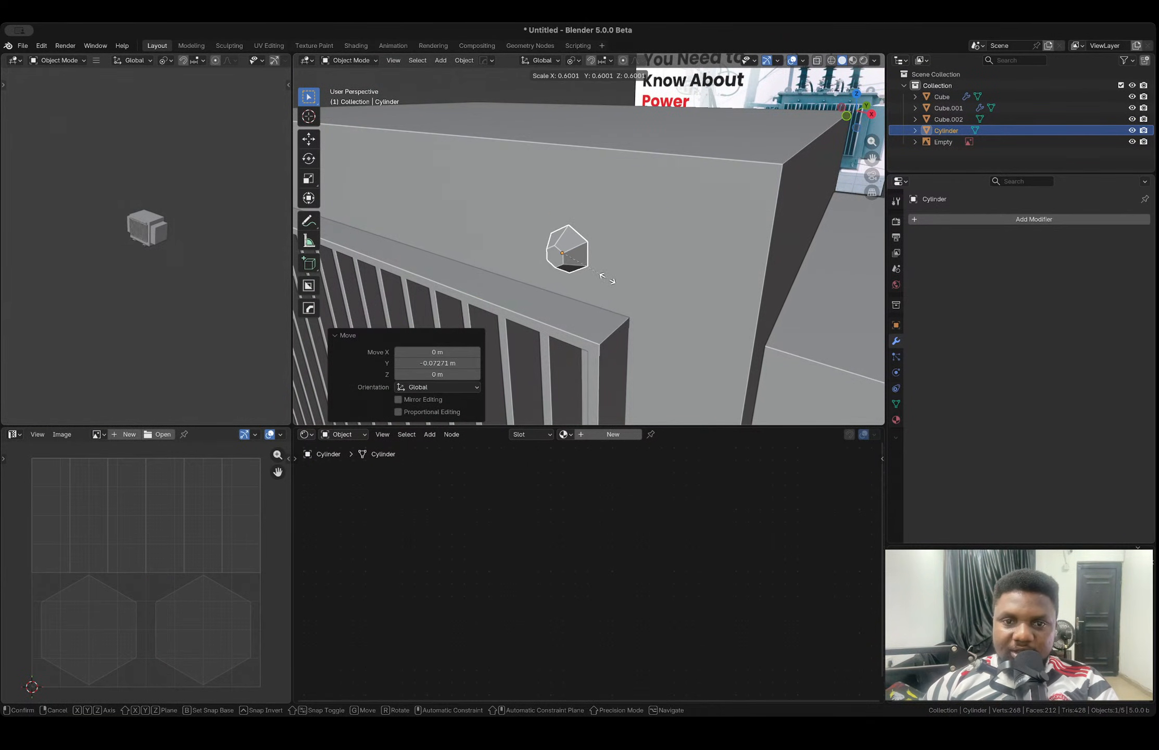
{"action": "key", "text": "x"}
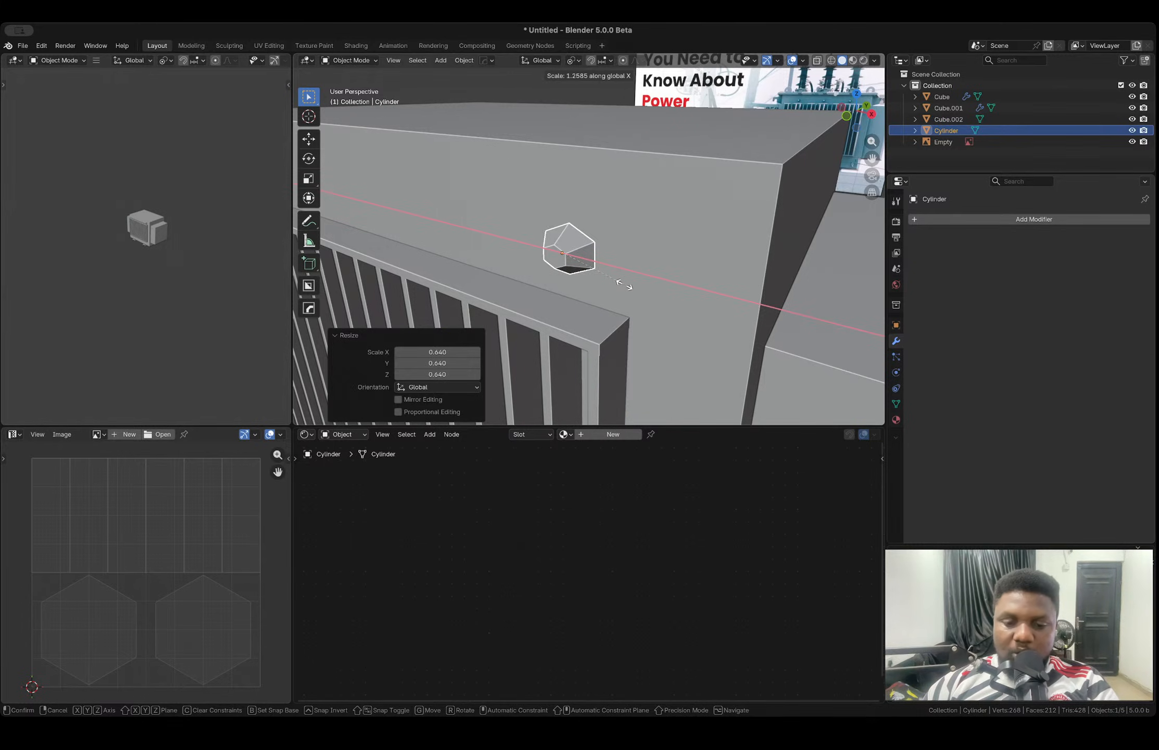
{"action": "key", "text": "y"}
{"action": "left_click", "coordinate": [641, 287]}
{"action": "middle_click_drag", "start_coordinate": [642, 289], "coordinate": [666, 242]}
- Adjust the bolt's overall scale in the front view against the bolts in the reference image
{"action": "left_click", "coordinate": [863, 115]}
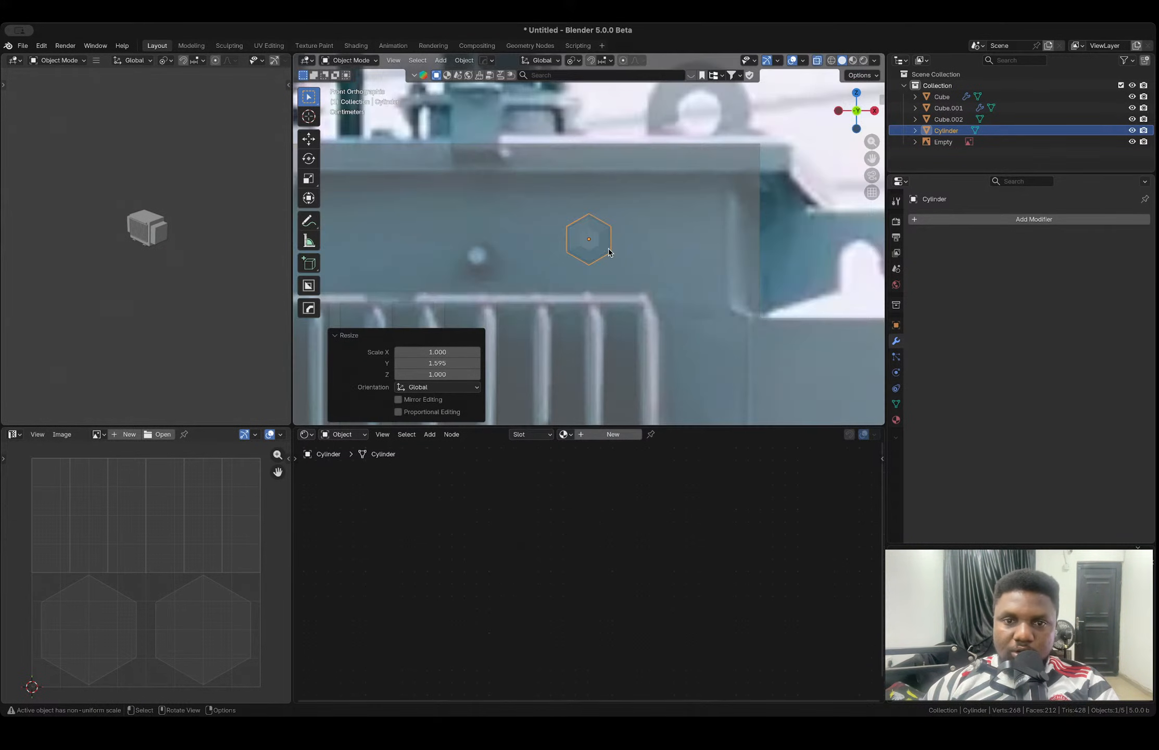
{"action": "key", "text": "s"}
{"action": "left_click", "coordinate": [649, 274]}
{"action": "middle_click_drag", "start_coordinate": [628, 261], "coordinate": [656, 252]}
{"action": "key", "text": "Tab"}
{"action": "key", "text": "Tab"}
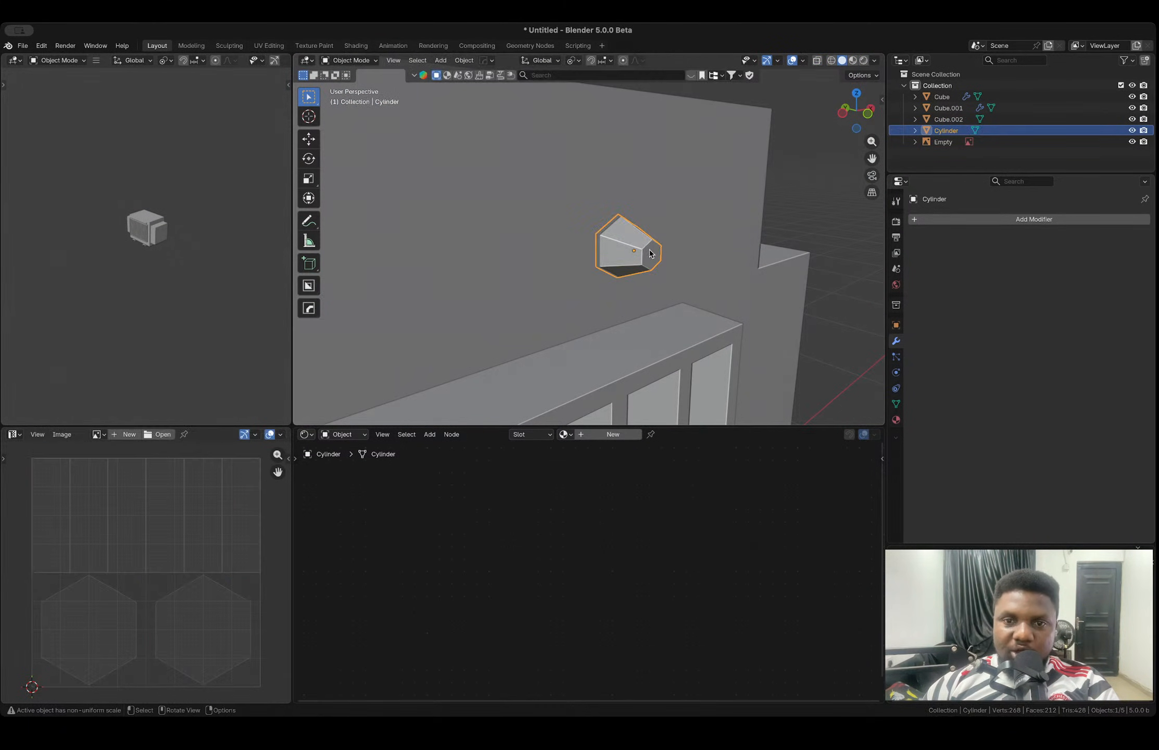
- Try a HardOps bevel on the bolt and undo it
{"action": "key", "text": "q"}
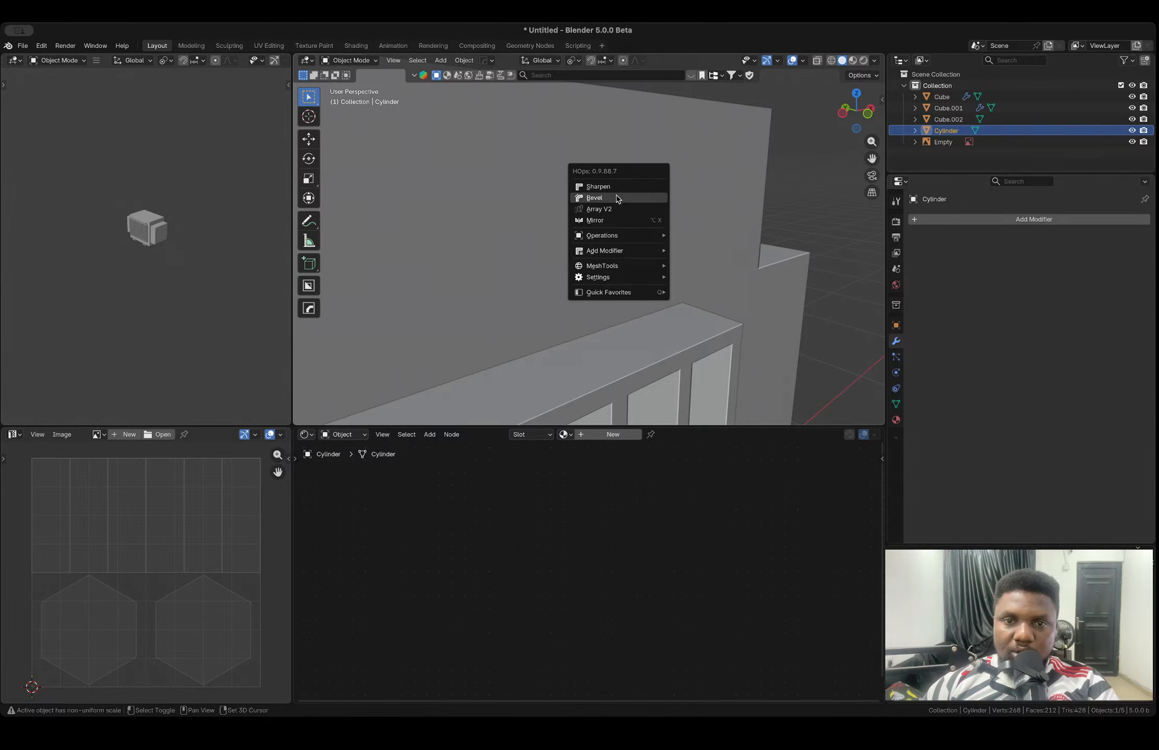
{"action": "left_click", "coordinate": [617, 197]}
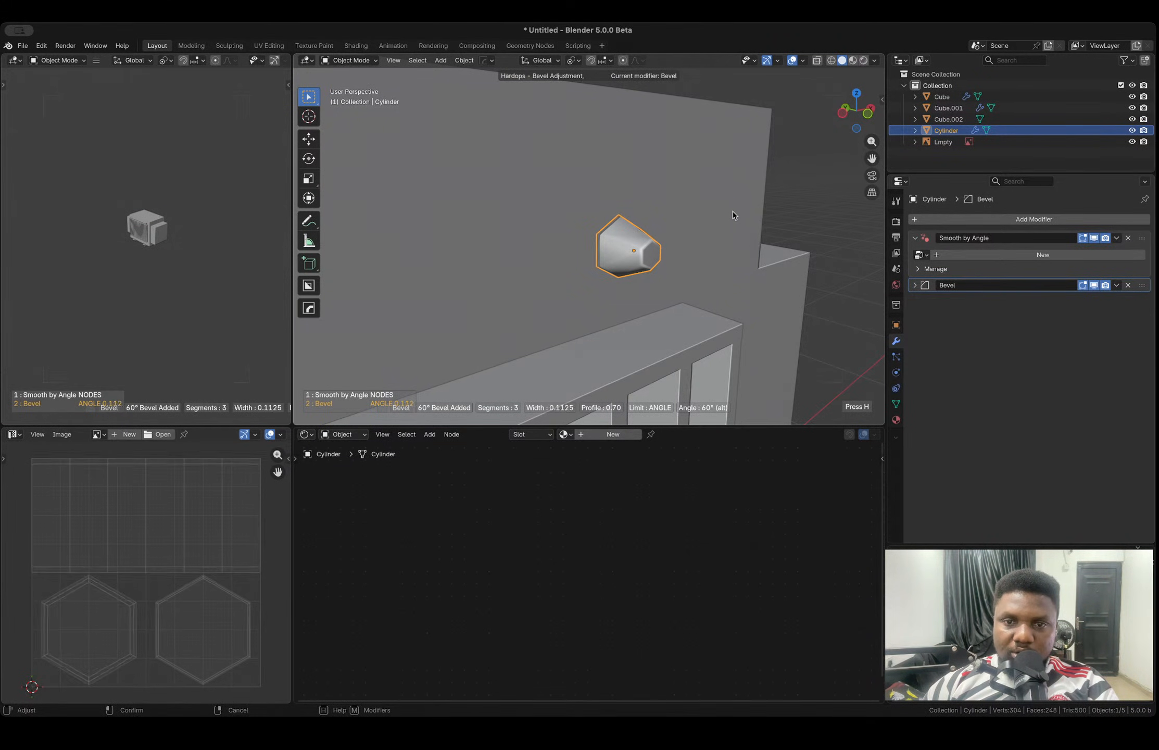
{"action": "left_click", "coordinate": [773, 214]}
{"action": "middle_click_drag", "start_coordinate": [672, 249], "coordinate": [620, 263]}
{"action": "key", "text": "ctrl+z"}
- Duplicate the bolt's mesh along negative X toward the middle of the tank's front face
{"action": "key", "text": "Tab"}
{"action": "scroll", "coordinate": [633, 261], "scroll_direction": "down", "scroll_amount": 8}
{"action": "scroll", "coordinate": [612, 264], "scroll_direction": "down", "scroll_amount": 3}
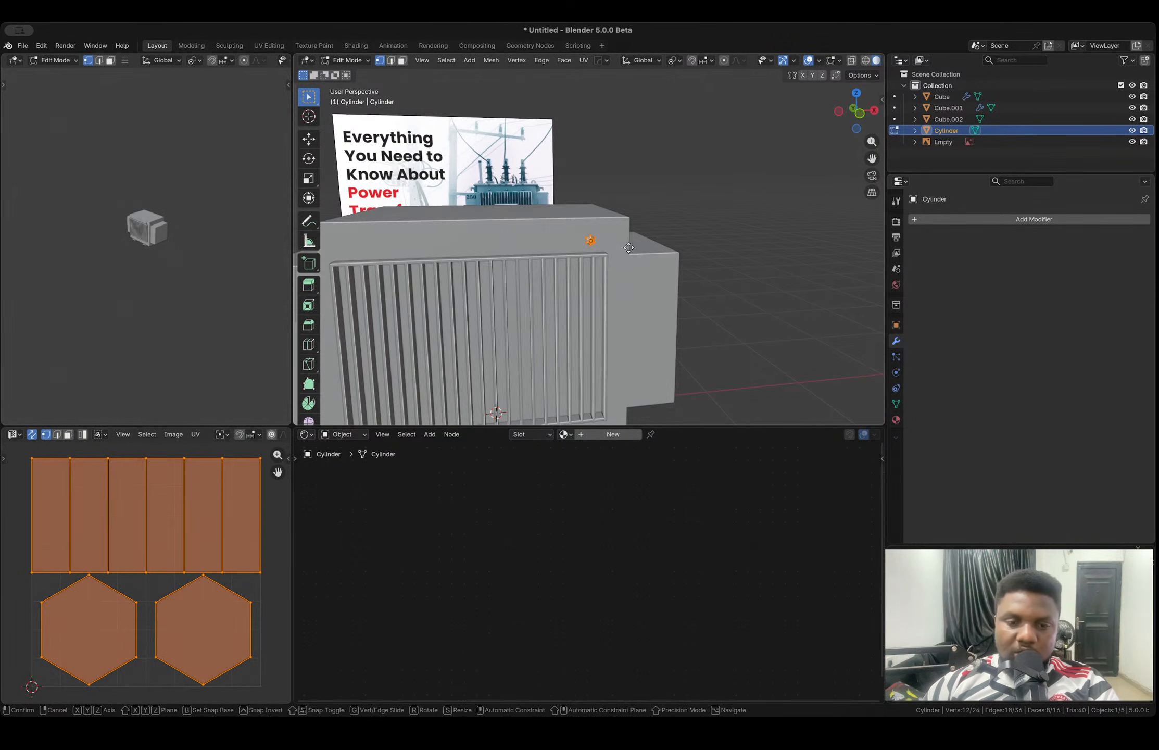
{"action": "key", "text": "shift+d"}
{"action": "key", "text": "x"}
{"action": "left_click", "coordinate": [558, 265]}
{"action": "key", "text": "Tab"}
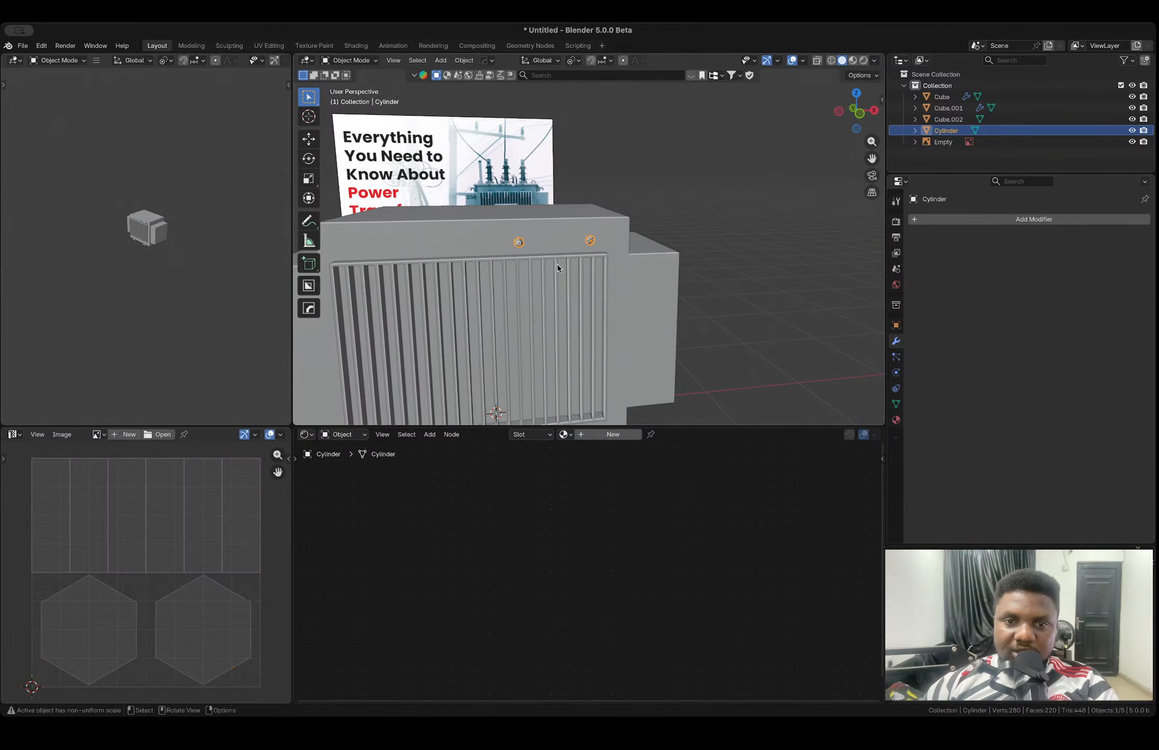
- Mirror the two bolts across the X axis, using the main tank as mirror object
{"action": "left_click", "coordinate": [555, 236], "text": "shift"}
{"action": "key", "text": "alt+x"}
{"action": "left_click", "coordinate": [575, 400]}
{"action": "middle_click_drag", "start_coordinate": [532, 242], "coordinate": [664, 235]}
{"action": "left_click", "coordinate": [680, 206]}
{"action": "scroll", "coordinate": [680, 205], "scroll_direction": "down", "scroll_amount": 3}
{"action": "scroll", "coordinate": [551, 241], "scroll_direction": "up", "scroll_amount": 4}
- Move the inner bolt along positive X so the four mirrored bolts are evenly spaced
{"action": "left_click", "coordinate": [499, 245]}
{"action": "key", "text": "Tab"}
{"action": "key", "text": "g"}
{"action": "key", "text": "x"}
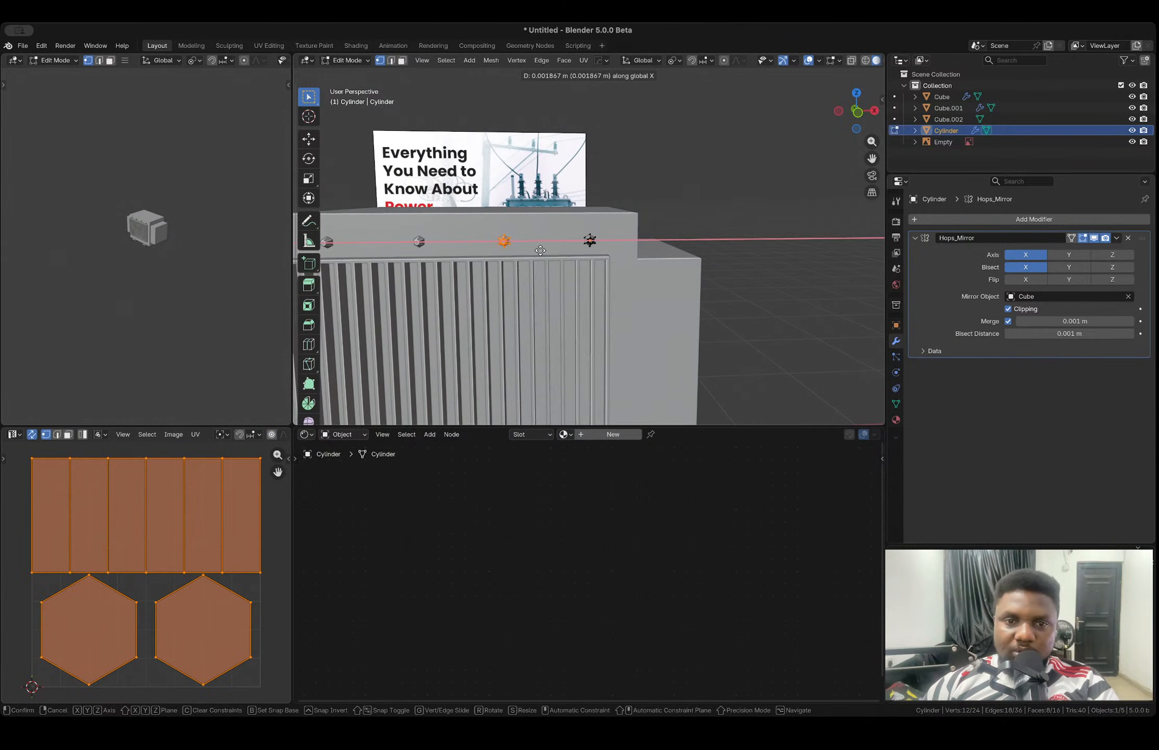
{"action": "left_click", "coordinate": [583, 258]}
{"action": "key", "text": "Tab"}
{"action": "scroll", "coordinate": [683, 219], "scroll_direction": "down", "scroll_amount": 3}
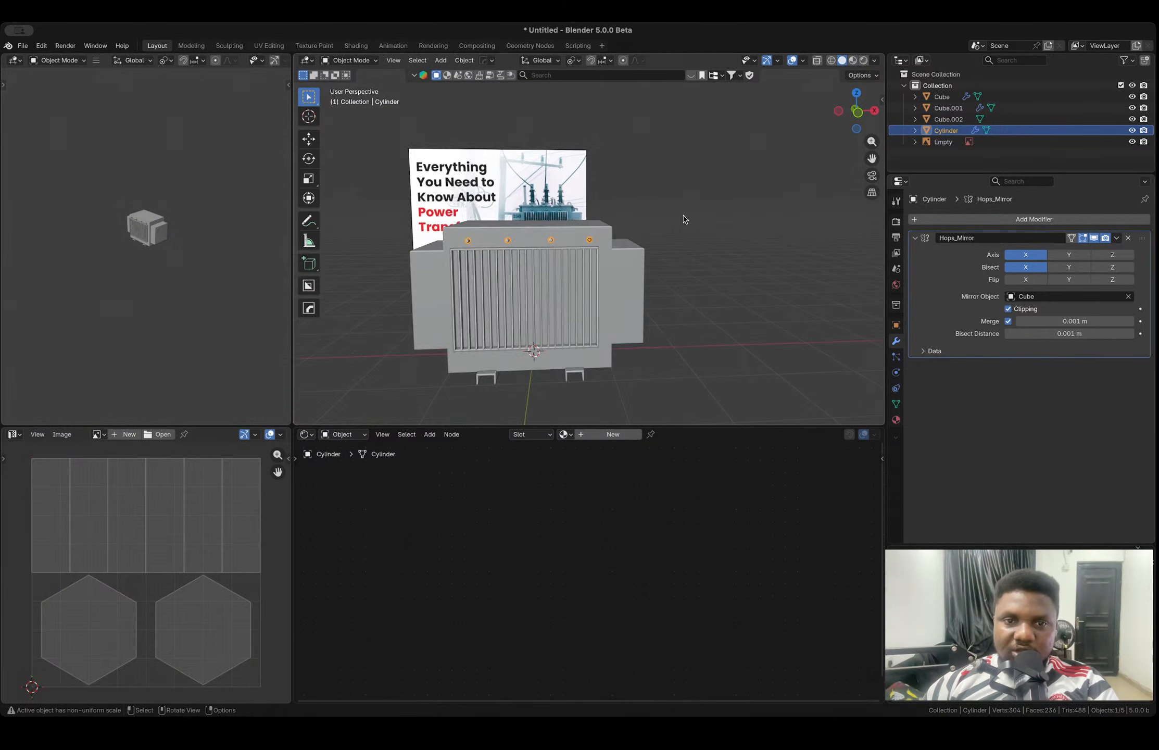
- Inspect the bolt row and upper edge of the main tank against the reference image in front view
{"action": "left_click", "coordinate": [695, 230]}
{"action": "middle_click_drag", "start_coordinate": [695, 230], "coordinate": [720, 233]}
{"action": "scroll", "coordinate": [547, 241], "scroll_direction": "up", "scroll_amount": 5}
{"action": "middle_click_drag", "start_coordinate": [546, 239], "coordinate": [587, 245], "text": "shift"}
{"action": "left_click", "coordinate": [617, 215]}
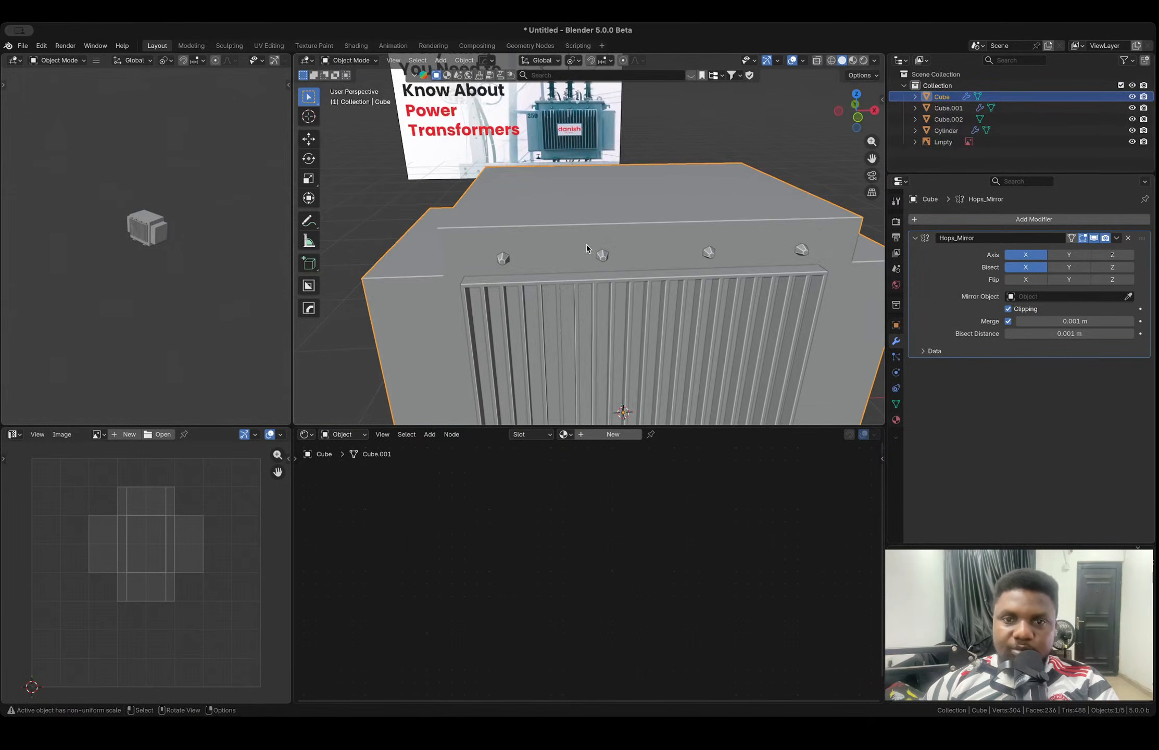
{"action": "left_click", "coordinate": [858, 118]}
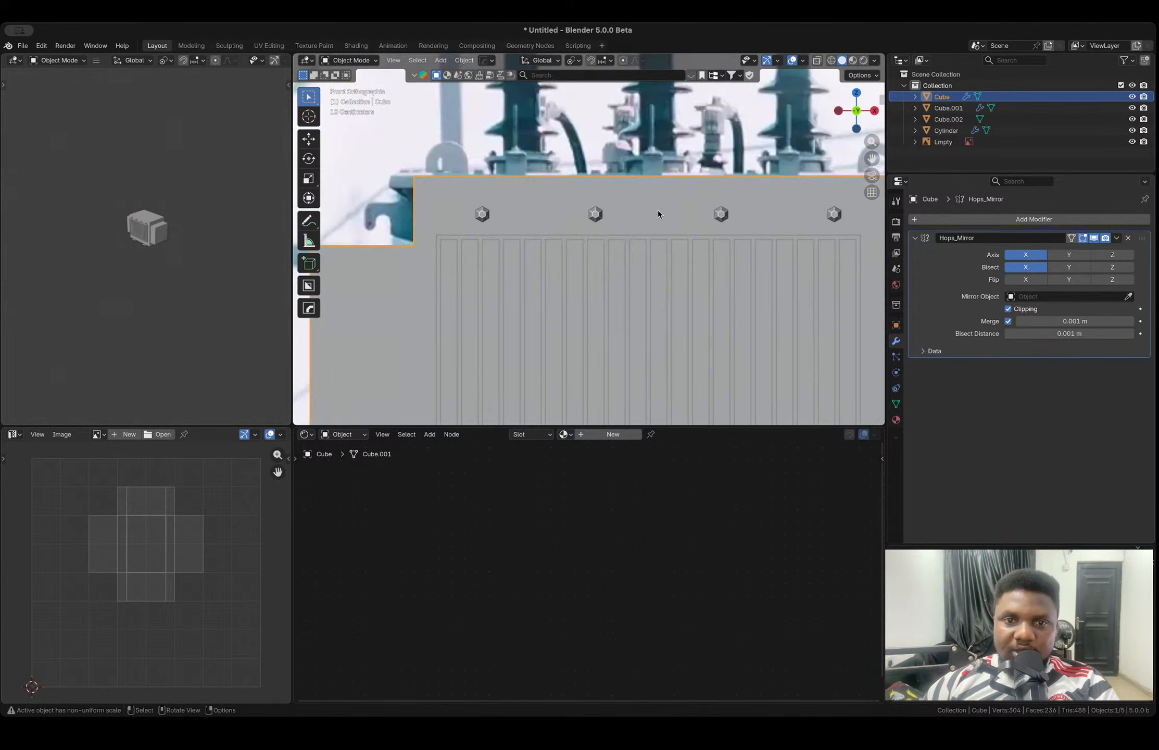
{"action": "scroll", "coordinate": [658, 210], "scroll_direction": "down", "scroll_amount": 2}
{"action": "middle_click_drag", "start_coordinate": [669, 211], "coordinate": [732, 239]}
{"action": "right_click", "coordinate": [565, 212]}
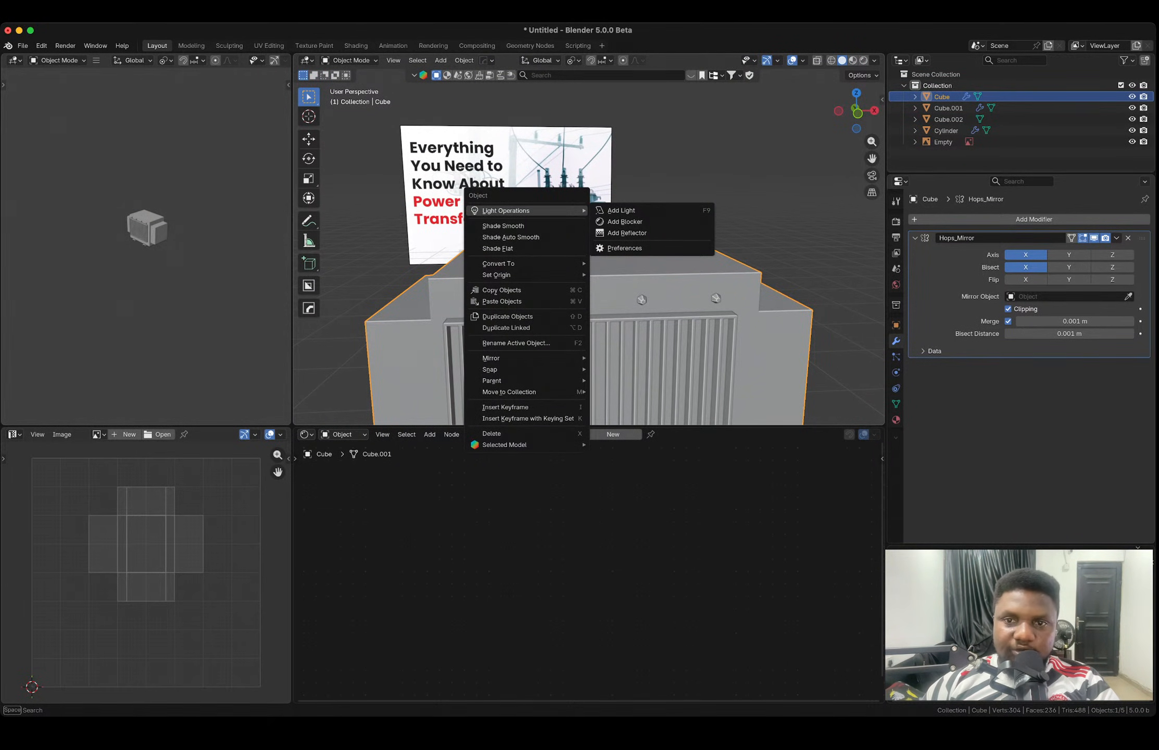
- Duplicate the main tank's top face in place and separate the copy into its own object
{"action": "middle_click_drag", "start_coordinate": [698, 281], "coordinate": [656, 291]}
{"action": "key", "text": "Tab"}
{"action": "key", "text": "3"}
{"action": "left_click", "coordinate": [601, 271]}
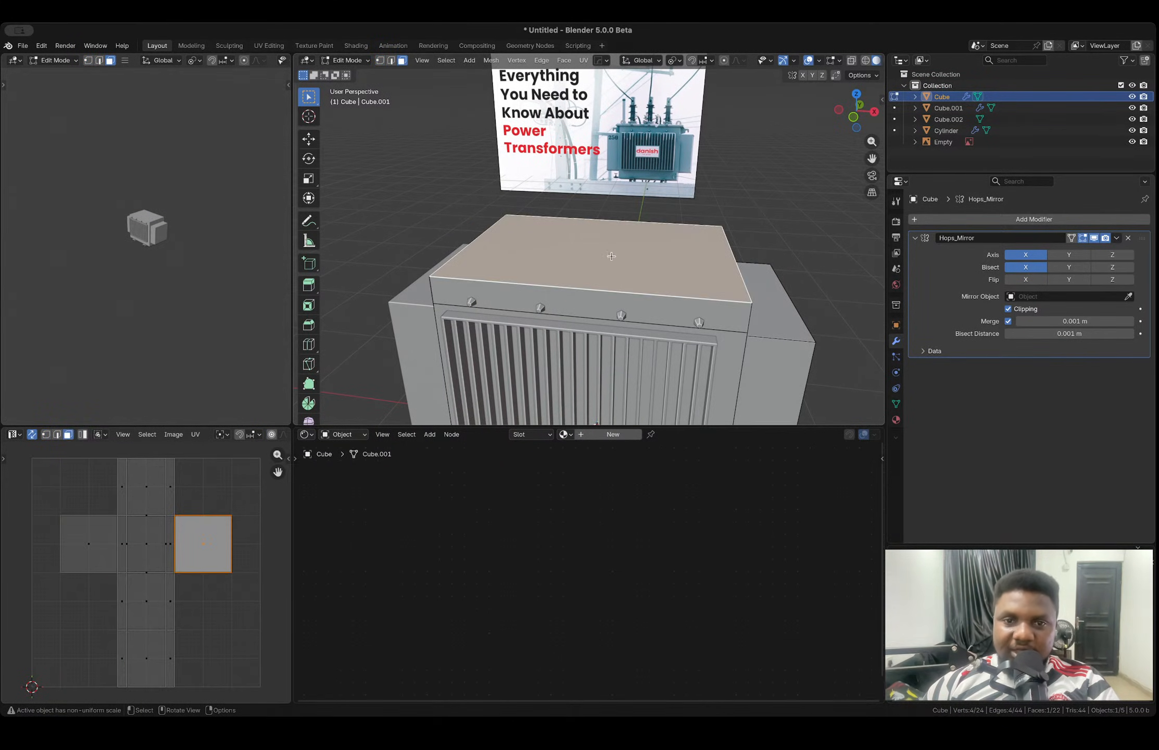
{"action": "key", "text": "shift+d"}
{"action": "right_click", "coordinate": [714, 164]}
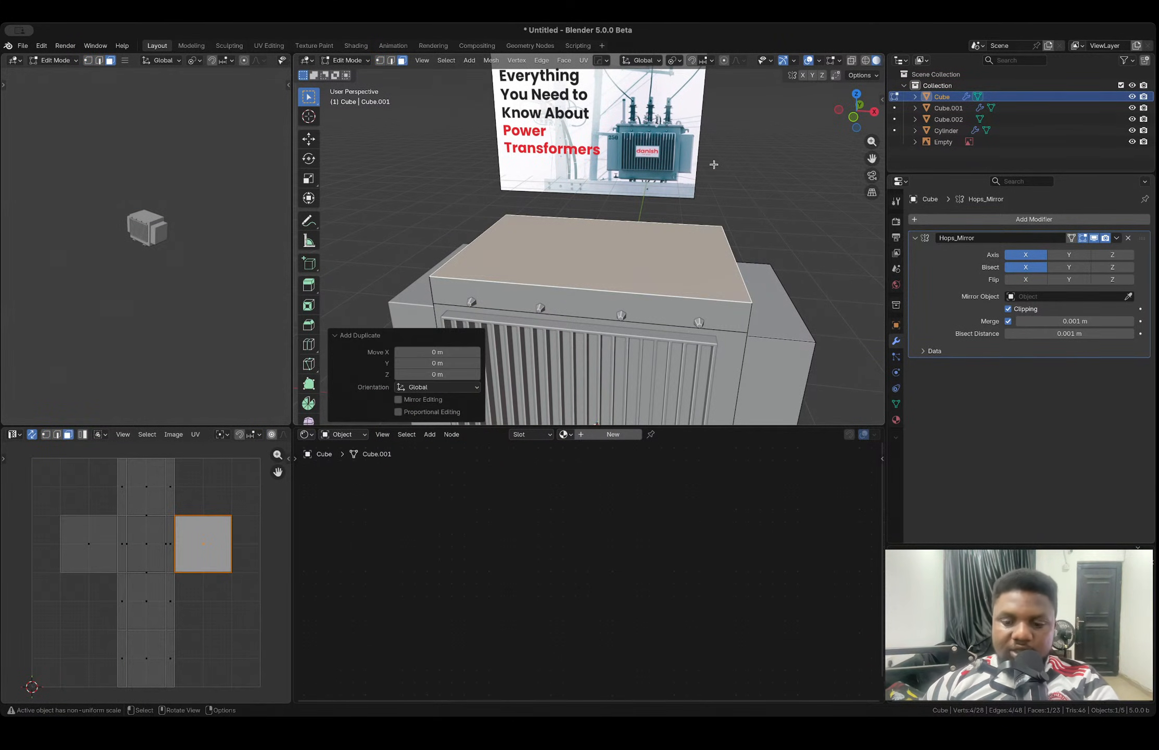
{"action": "key", "text": "p"}
{"action": "left_click", "coordinate": [714, 165]}
- Enlarge the separated top face slightly beyond the tank's edges, with an extra Y scale of about 1.047
{"action": "key", "text": "Tab"}
{"action": "left_click", "coordinate": [603, 251]}
{"action": "key", "text": "Tab"}
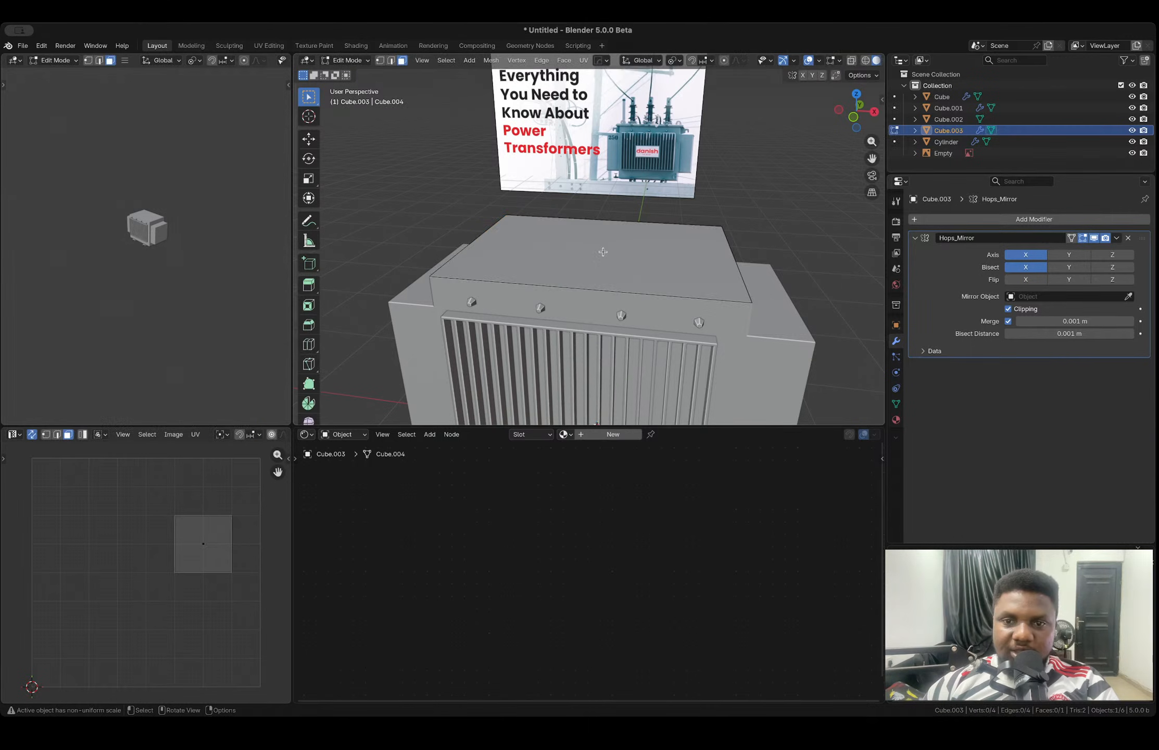
{"action": "key", "text": "a"}
{"action": "key", "text": "s"}
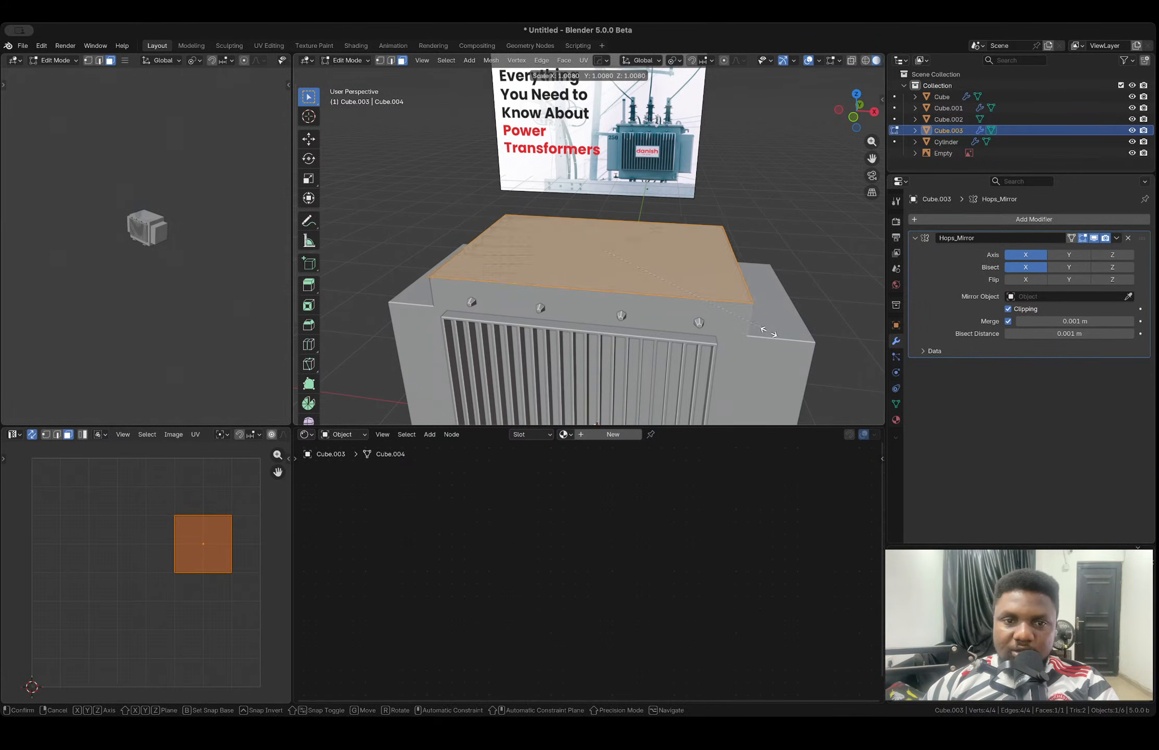
{"action": "left_click", "coordinate": [776, 340]}
{"action": "key", "text": "s"}
{"action": "key", "text": "y"}
{"action": "left_click", "coordinate": [771, 340]}
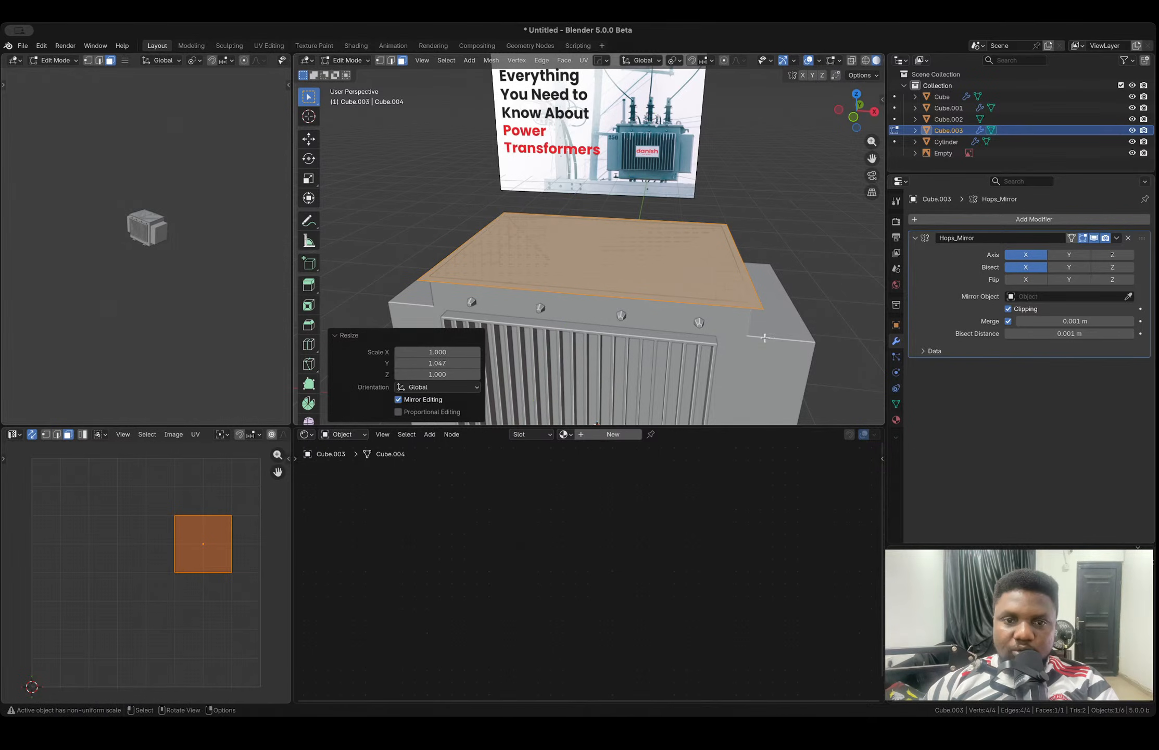
- Raise the lid face about 0.032 m in Z and extrude it about 0.1 m downward into a slab
{"action": "key", "text": "g"}
{"action": "key", "text": "z"}
{"action": "left_click", "coordinate": [748, 325]}
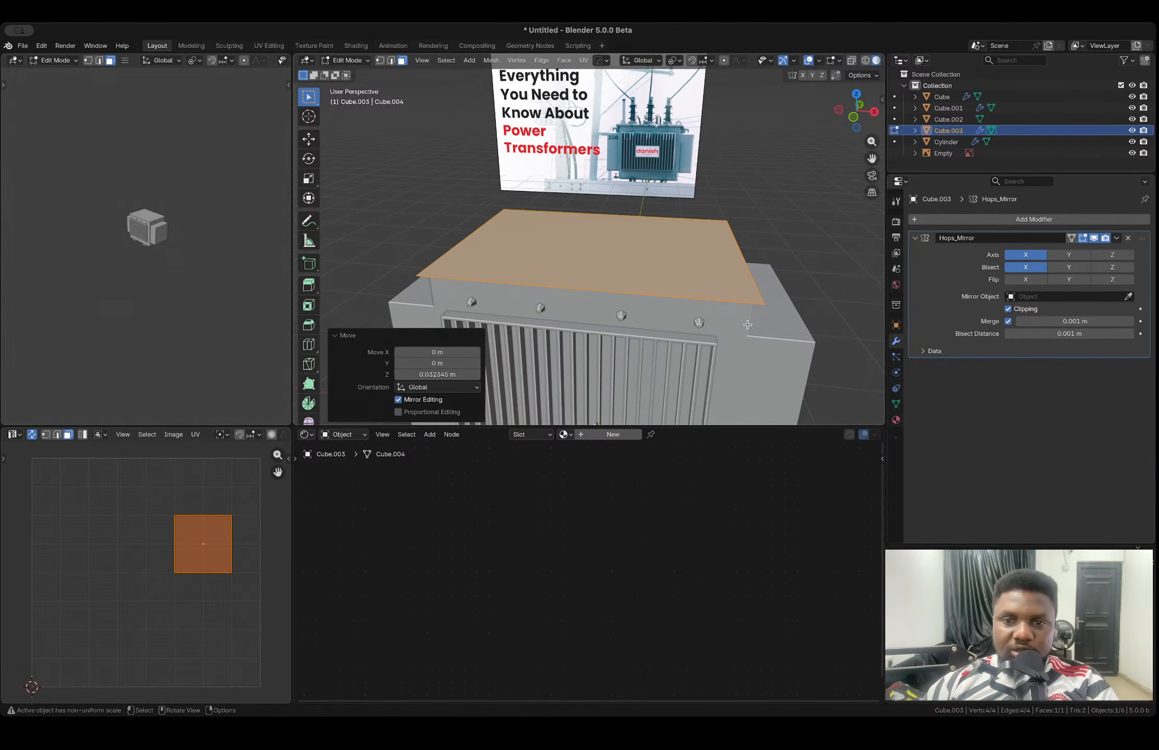
{"action": "key", "text": "e"}
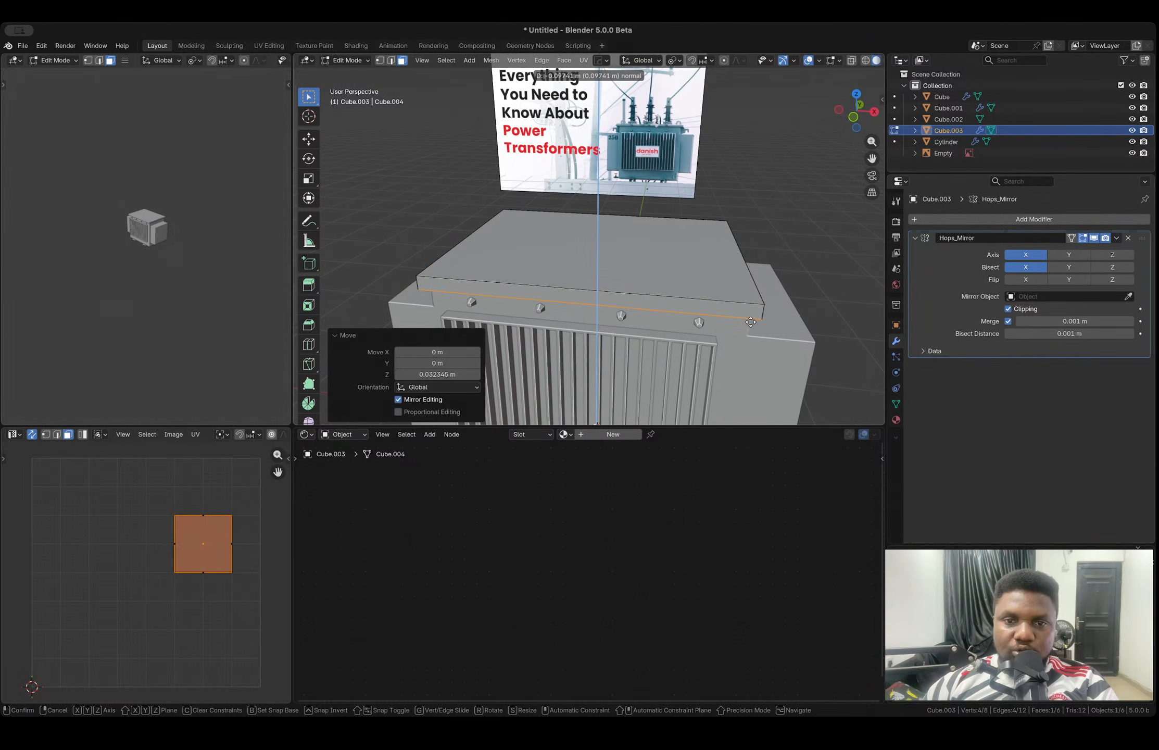
{"action": "left_click", "coordinate": [751, 322]}
{"action": "middle_click_drag", "start_coordinate": [732, 298], "coordinate": [732, 228]}
{"action": "key", "text": "x"}
{"action": "left_click", "coordinate": [687, 239]}
- Add a three-segment HardOps bevel with a 30° angle limit to the lid
{"action": "middle_click_drag", "start_coordinate": [638, 216], "coordinate": [583, 293]}
{"action": "key", "text": "Tab"}
{"action": "key", "text": "q"}
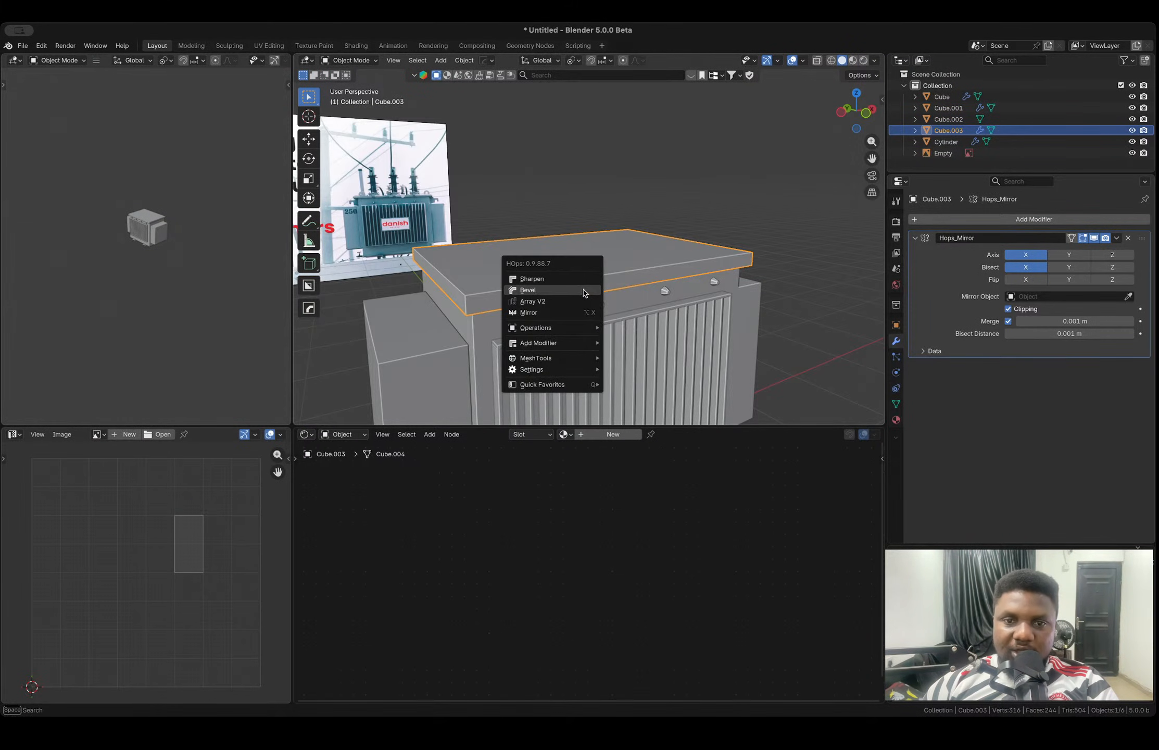
{"action": "left_click", "coordinate": [584, 292]}
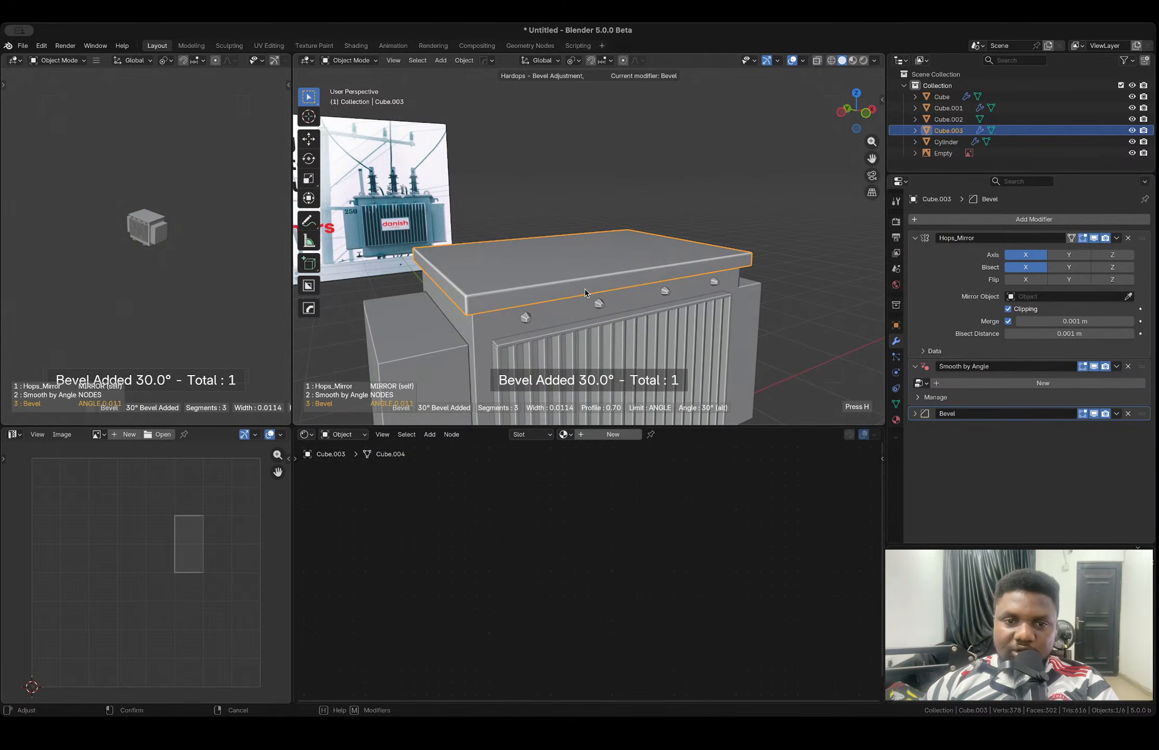
{"action": "left_click", "coordinate": [567, 289]}
{"action": "scroll", "coordinate": [634, 269], "scroll_direction": "down", "scroll_amount": 4}
{"action": "middle_click_drag", "start_coordinate": [527, 237], "coordinate": [612, 253]}
{"action": "scroll", "coordinate": [661, 282], "scroll_direction": "up", "scroll_amount": 5}
{"action": "middle_click_drag", "start_coordinate": [664, 284], "coordinate": [658, 281]}
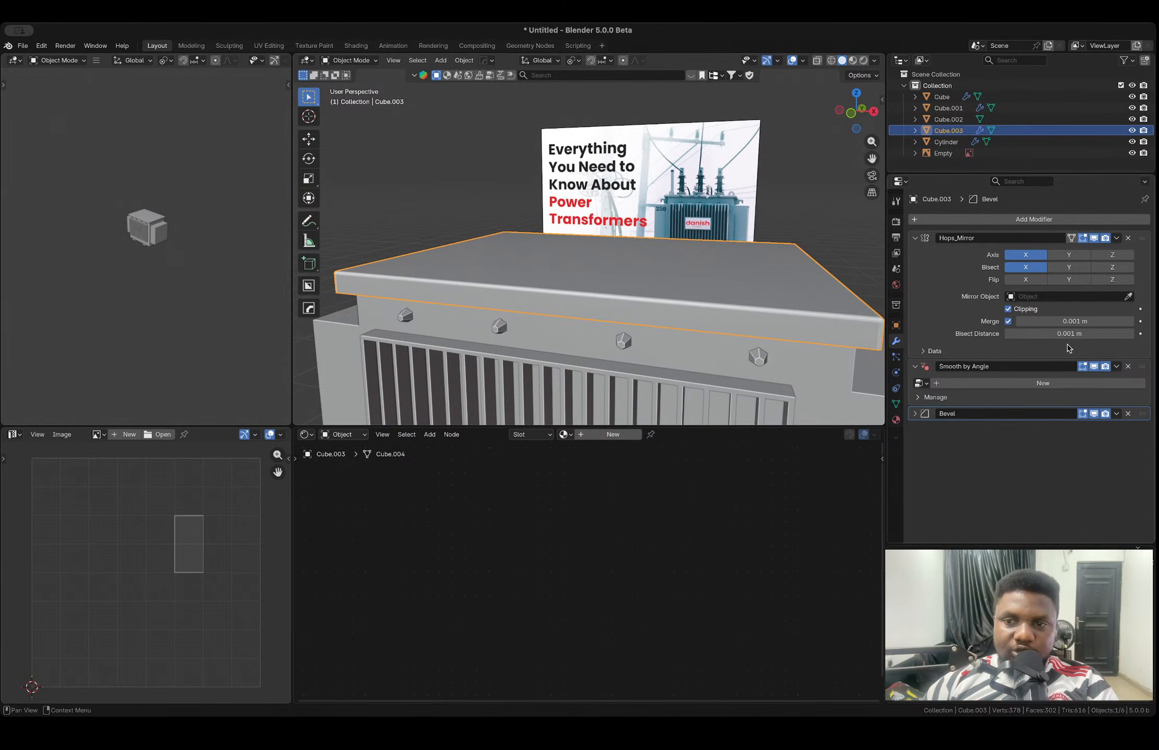
- Reduce the lid's bevel amount to 0.002063 m and apply the lid's scale
{"action": "left_click", "coordinate": [919, 413]}
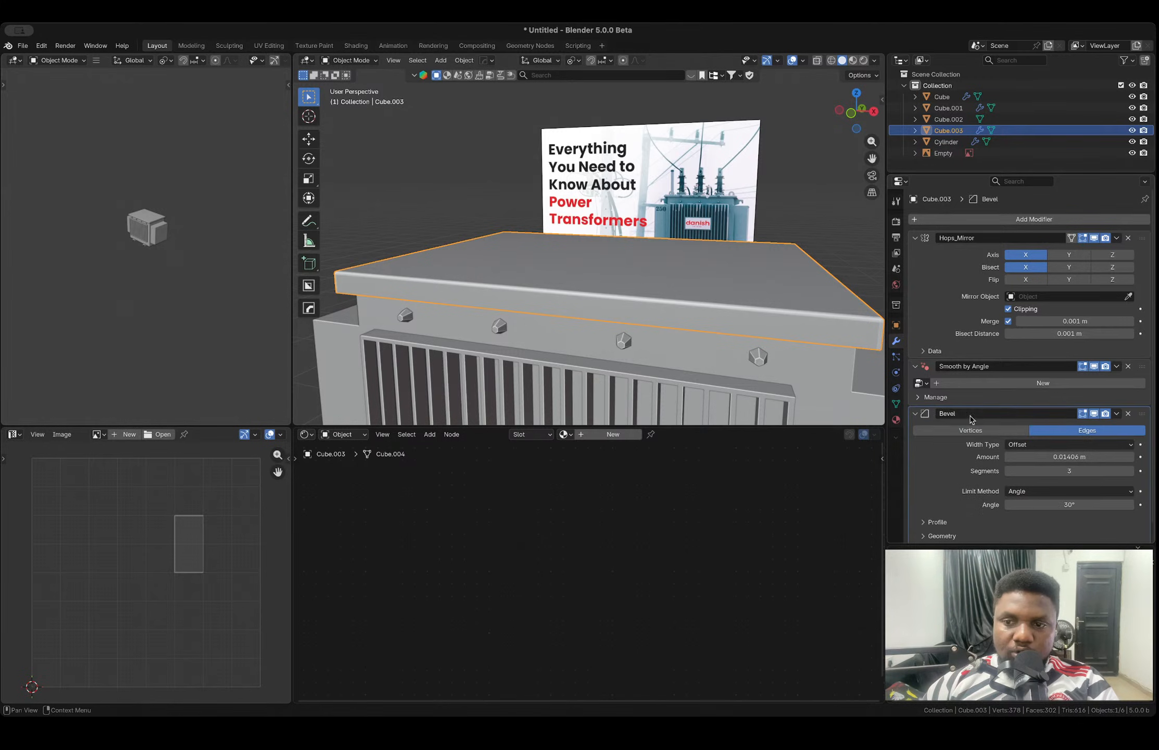
{"action": "mouse_move", "coordinate": [1057, 457]}
{"action": "left_mouse_down"}
{"action": "mouse_move", "coordinate": [1041, 457]}
{"action": "mouse_move", "coordinate": [1053, 457]}
{"action": "left_mouse_up"}
{"action": "left_click", "coordinate": [509, 219]}
{"action": "left_click", "coordinate": [506, 250]}
{"action": "key", "text": "ctrl+a"}
{"action": "left_click", "coordinate": [505, 251]}
- Cut one centred edge loop through the main tank, splitting its side faces midway between front and back
{"action": "key", "text": "Home"}
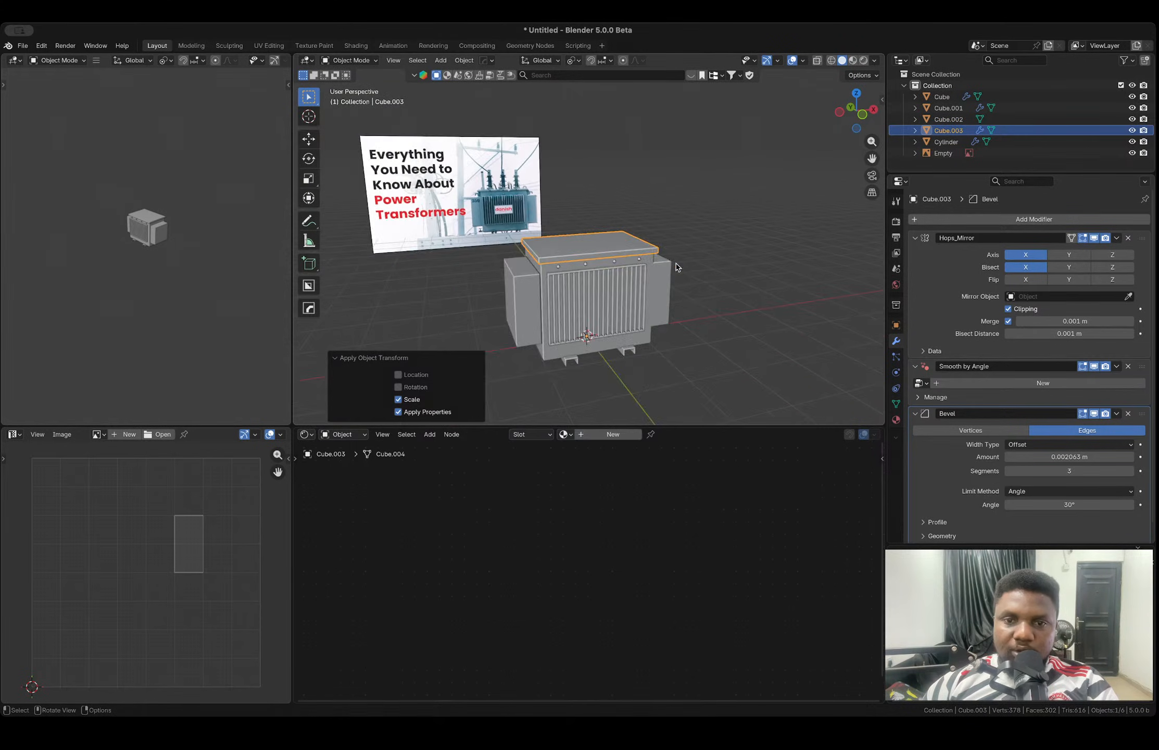
{"action": "scroll", "coordinate": [644, 300], "scroll_direction": "up", "scroll_amount": 5}
{"action": "middle_click_drag", "start_coordinate": [698, 295], "coordinate": [669, 289]}
{"action": "left_click", "coordinate": [848, 115]}
{"action": "scroll", "coordinate": [741, 257], "scroll_direction": "up", "scroll_amount": 4}
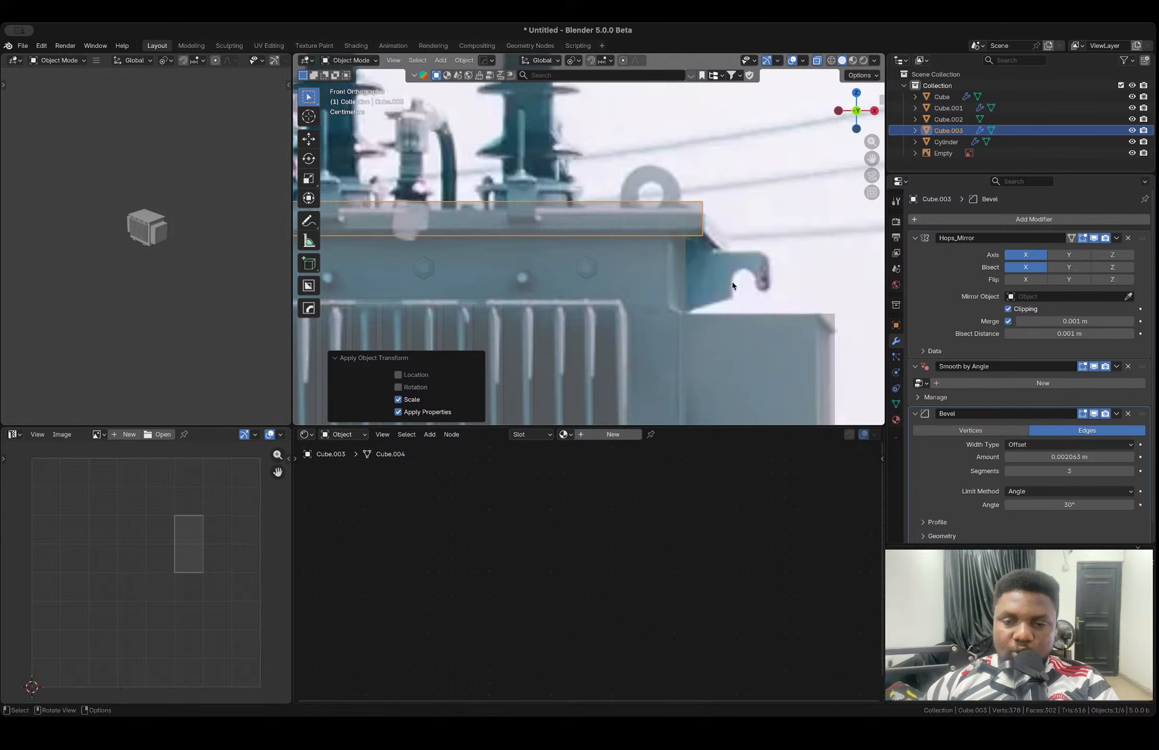
{"action": "scroll", "coordinate": [730, 252], "scroll_direction": "up", "scroll_amount": 1}
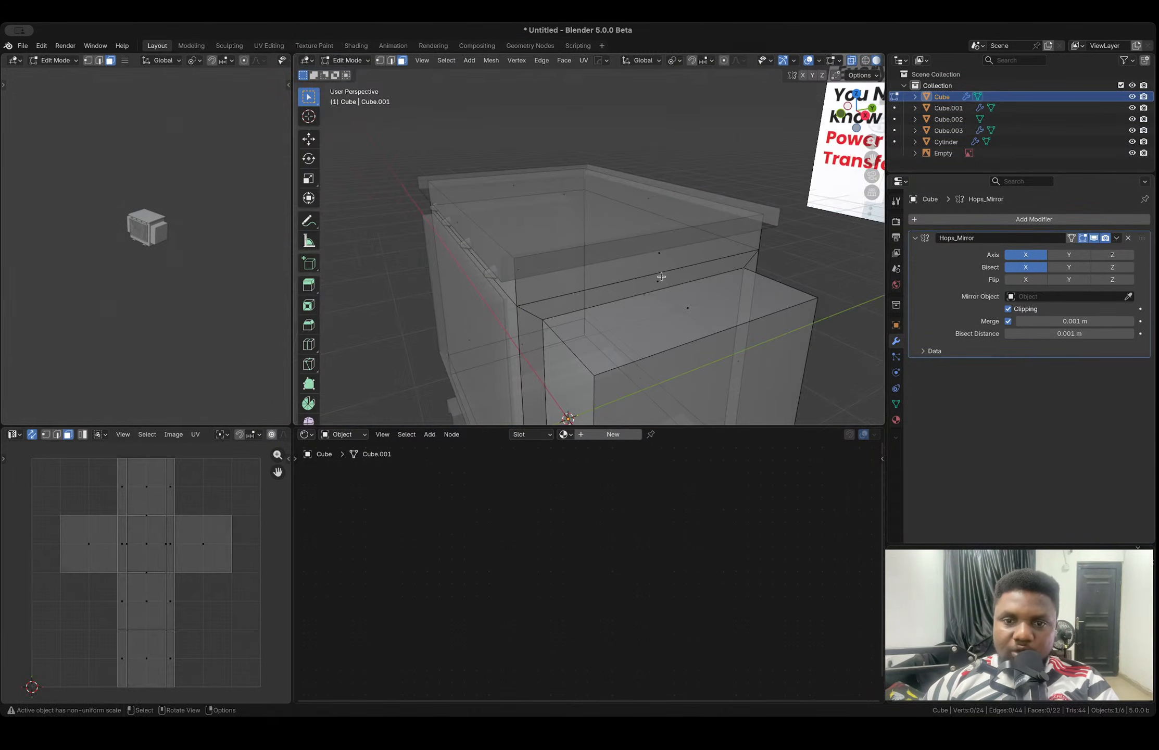
{"action": "key", "text": "ctrl+r"}
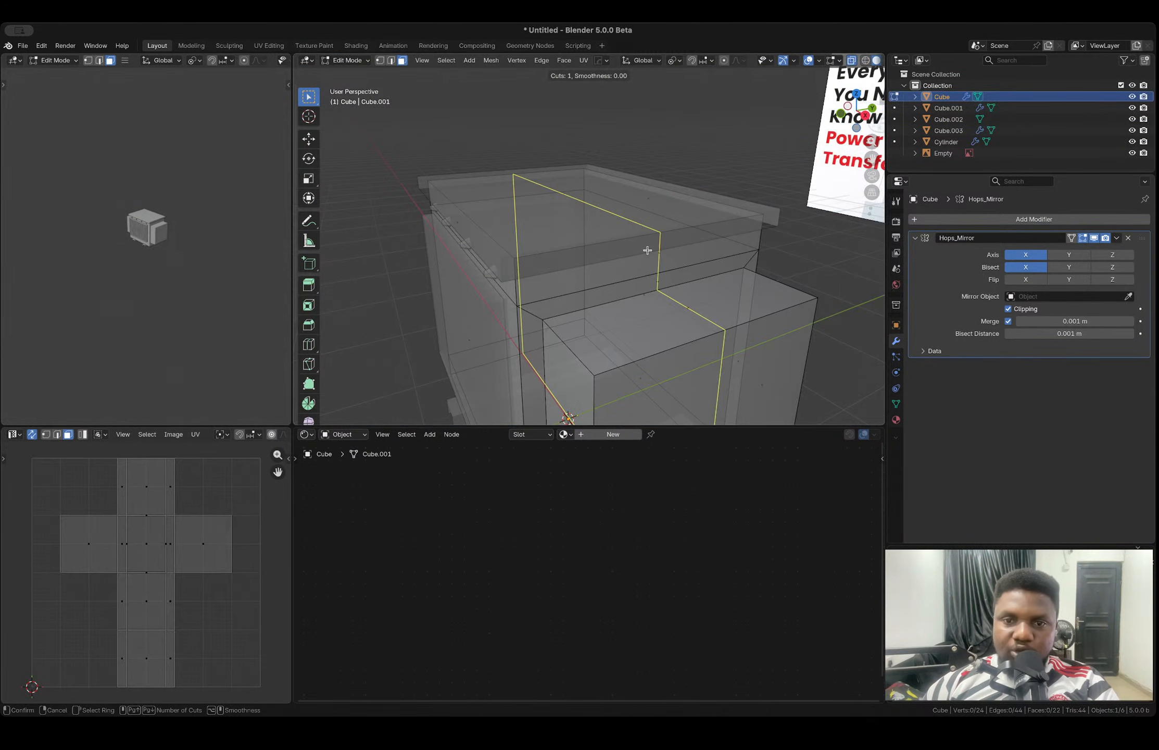
{"action": "left_click", "coordinate": [657, 254]}
{"action": "right_click", "coordinate": [657, 253]}
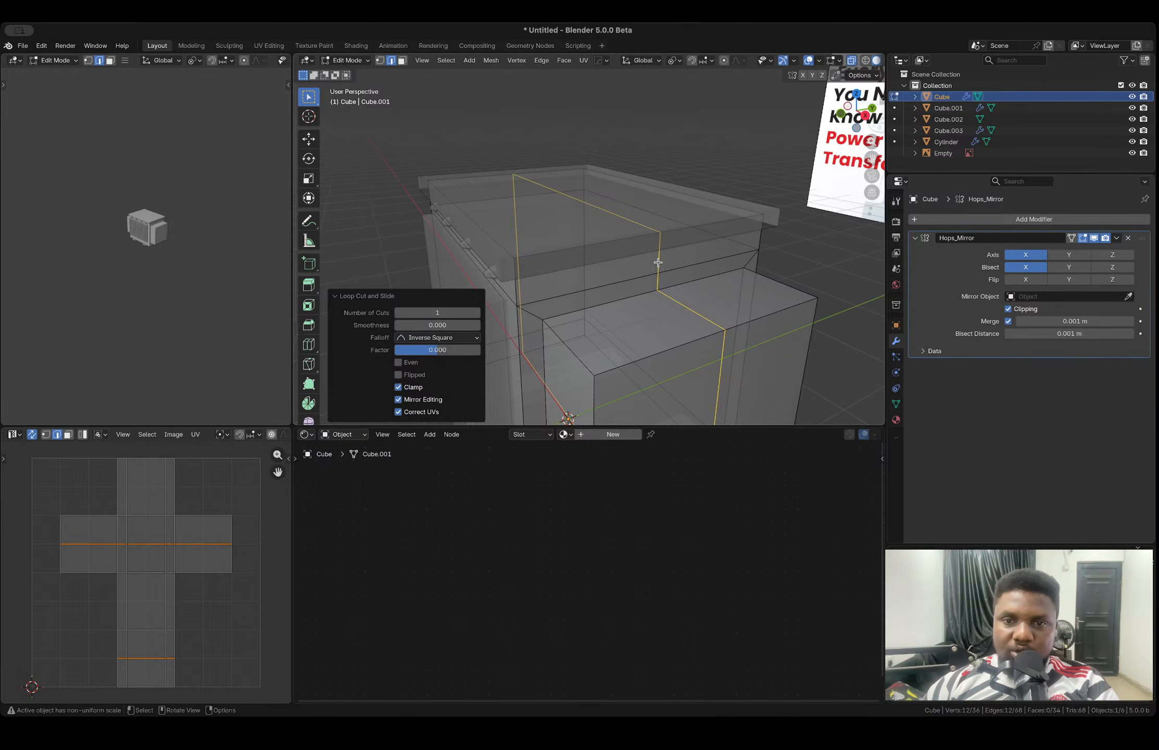
- Place the 3D cursor at the midpoint of the new edge on the tank's upper side face
{"action": "key", "text": "3"}
{"action": "key", "text": "2"}
{"action": "left_click", "coordinate": [655, 268]}
{"action": "key", "text": "Tab"}
- Add a plane at the 3D cursor in front view and align it to the view
{"action": "key", "text": "shift+a"}
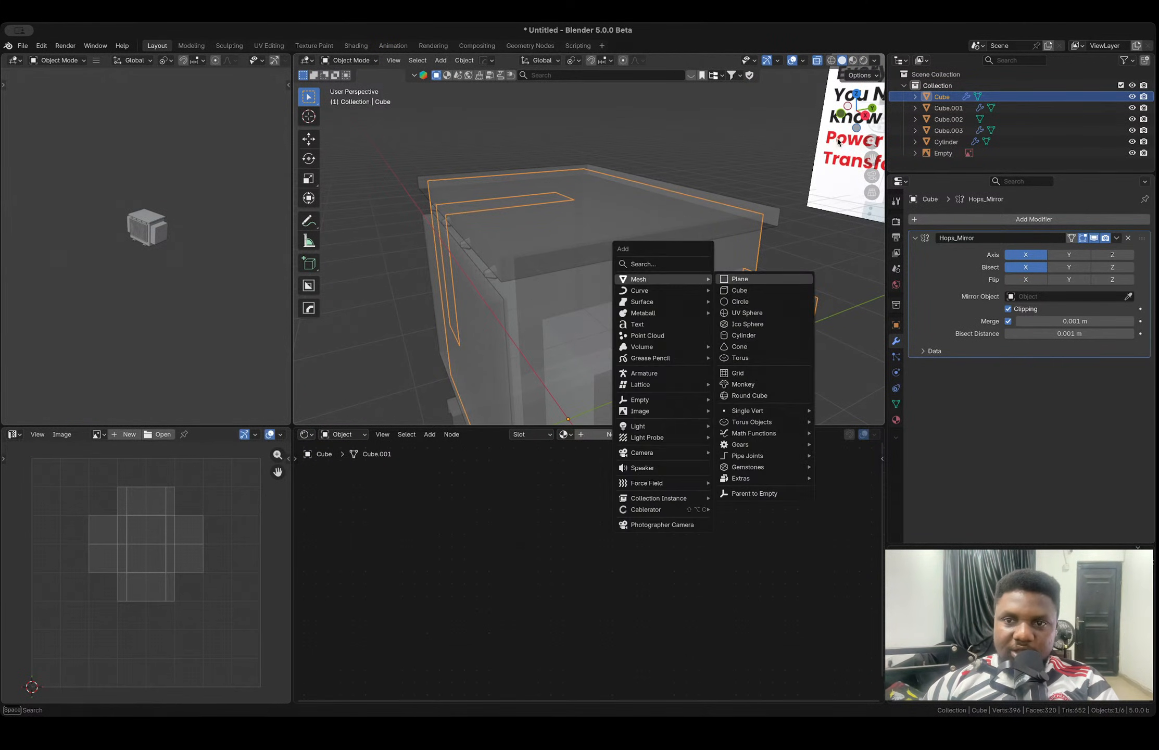
{"action": "left_click", "coordinate": [842, 116]}
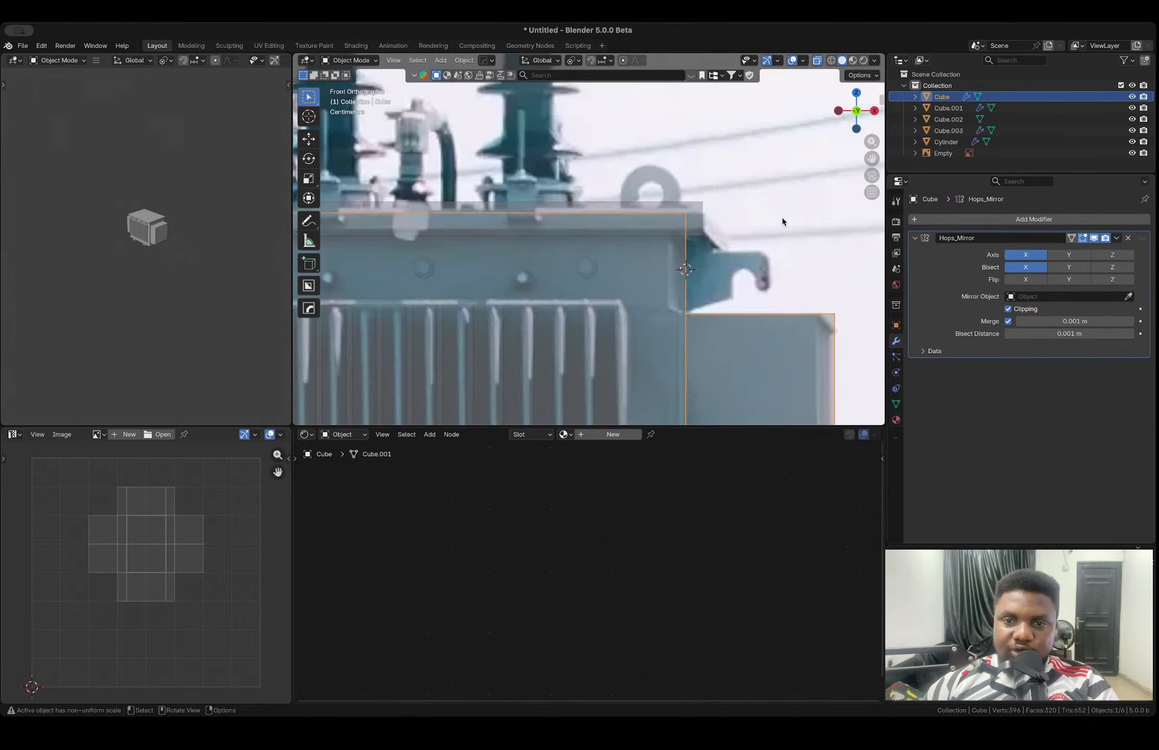
{"action": "key", "text": "shift+a"}
{"action": "left_click", "coordinate": [681, 249]}
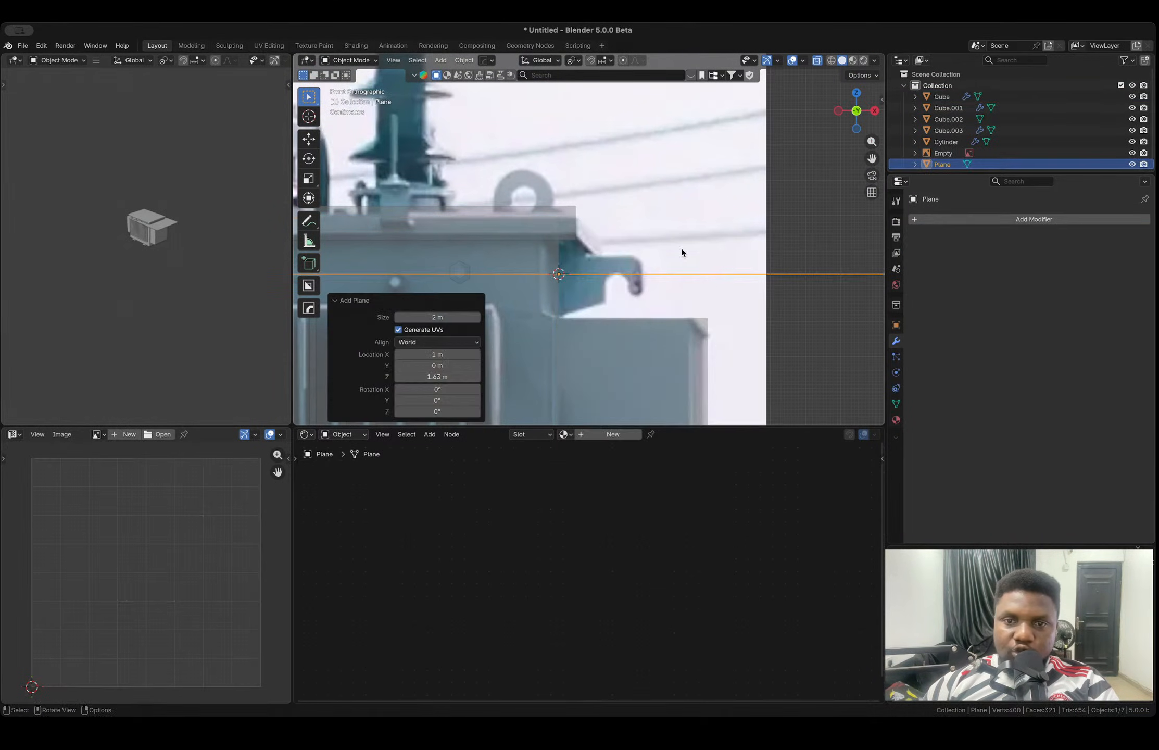
{"action": "left_click", "coordinate": [406, 342]}
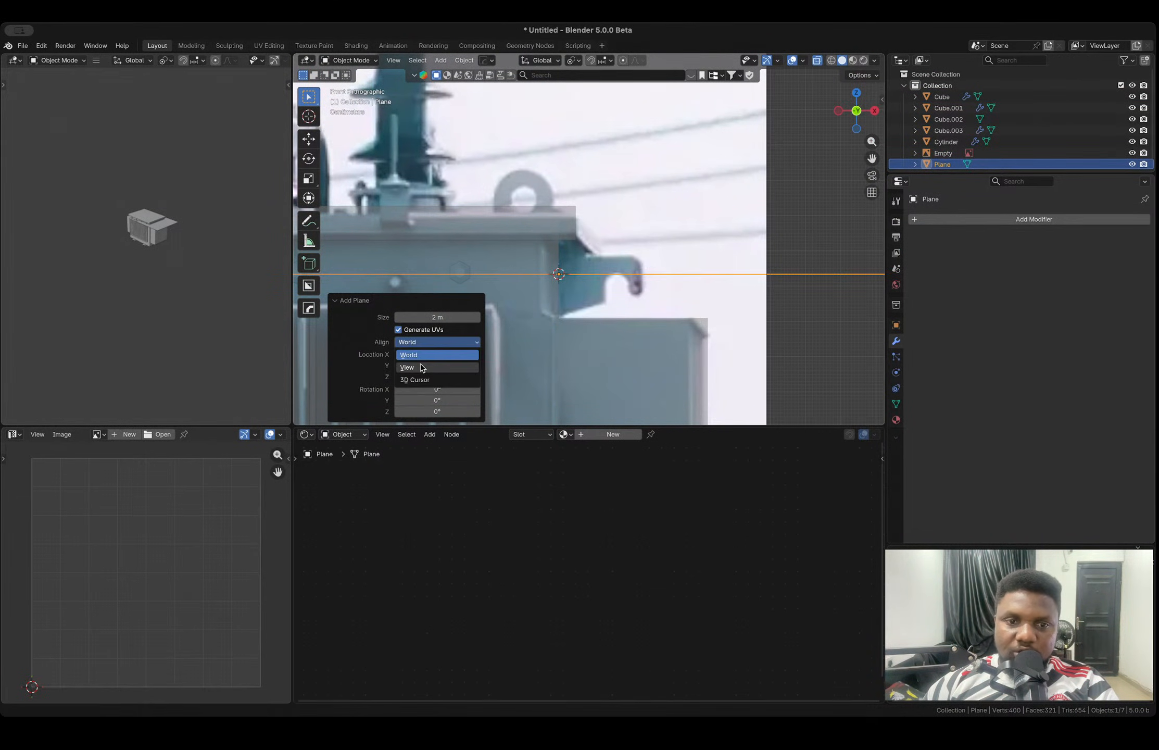
{"action": "left_click", "coordinate": [423, 366]}
- Scale the plane to about 0.127 and move it over the lifting hook in the reference image
{"action": "key", "text": "s"}
{"action": "left_click", "coordinate": [599, 284]}
{"action": "key", "text": "g"}
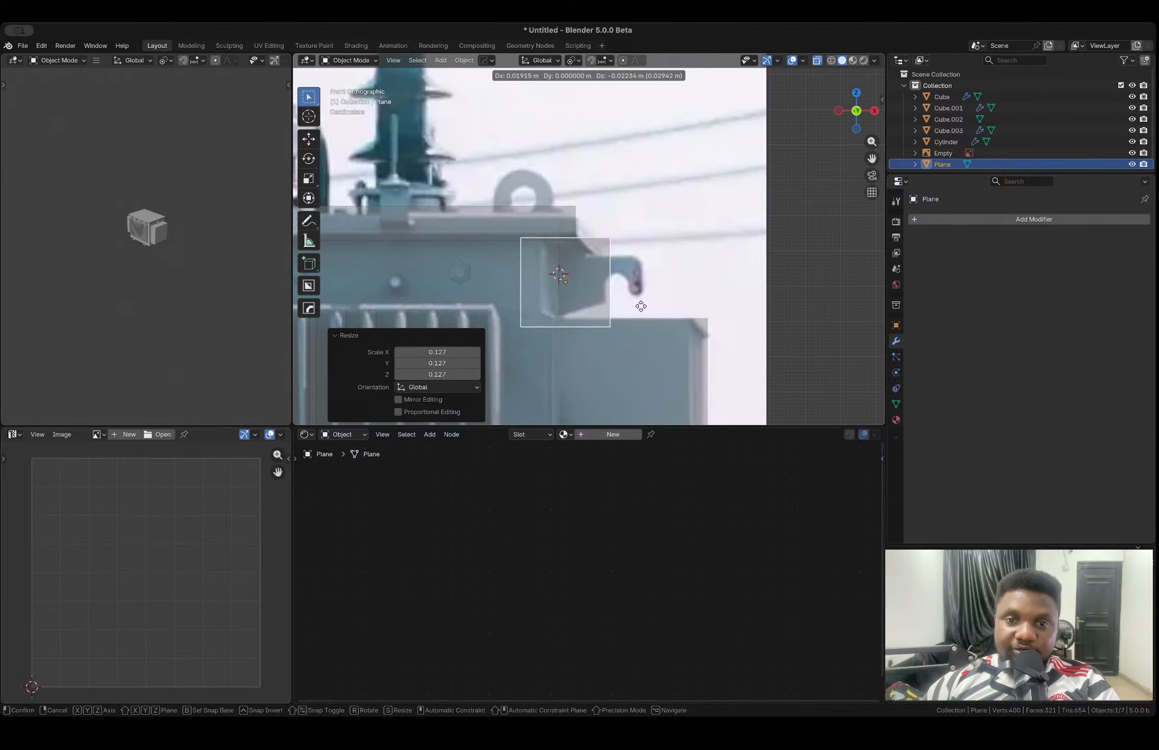
{"action": "left_click", "coordinate": [631, 308]}
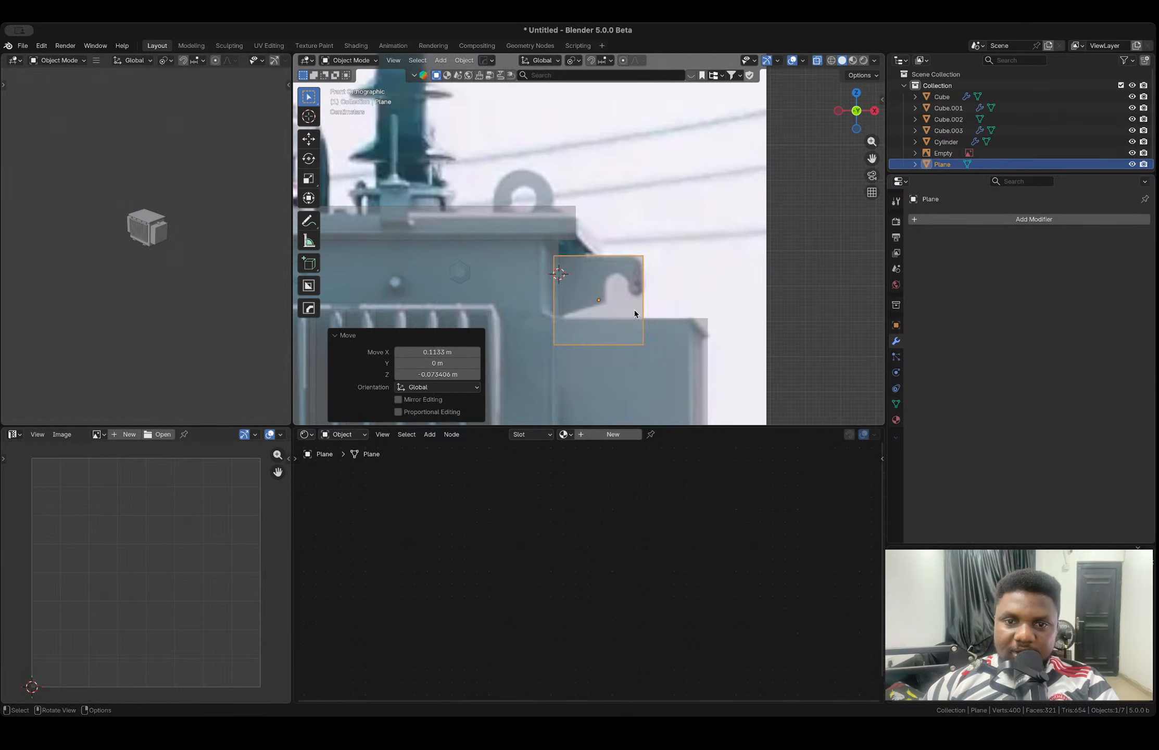
- Move the plane's lower inner vertex up to the base of the hook bracket beside the tank
{"action": "key", "text": "Tab"}
{"action": "left_click", "coordinate": [558, 348]}
{"action": "key", "text": "g"}
{"action": "left_click", "coordinate": [574, 332]}
- Try to add a face from the plane's lower outer vertex and move its new vertex, then undo both
{"action": "left_click_drag", "start_coordinate": [629, 325], "coordinate": [657, 369]}
{"action": "key", "text": "f"}
{"action": "key", "text": "g"}
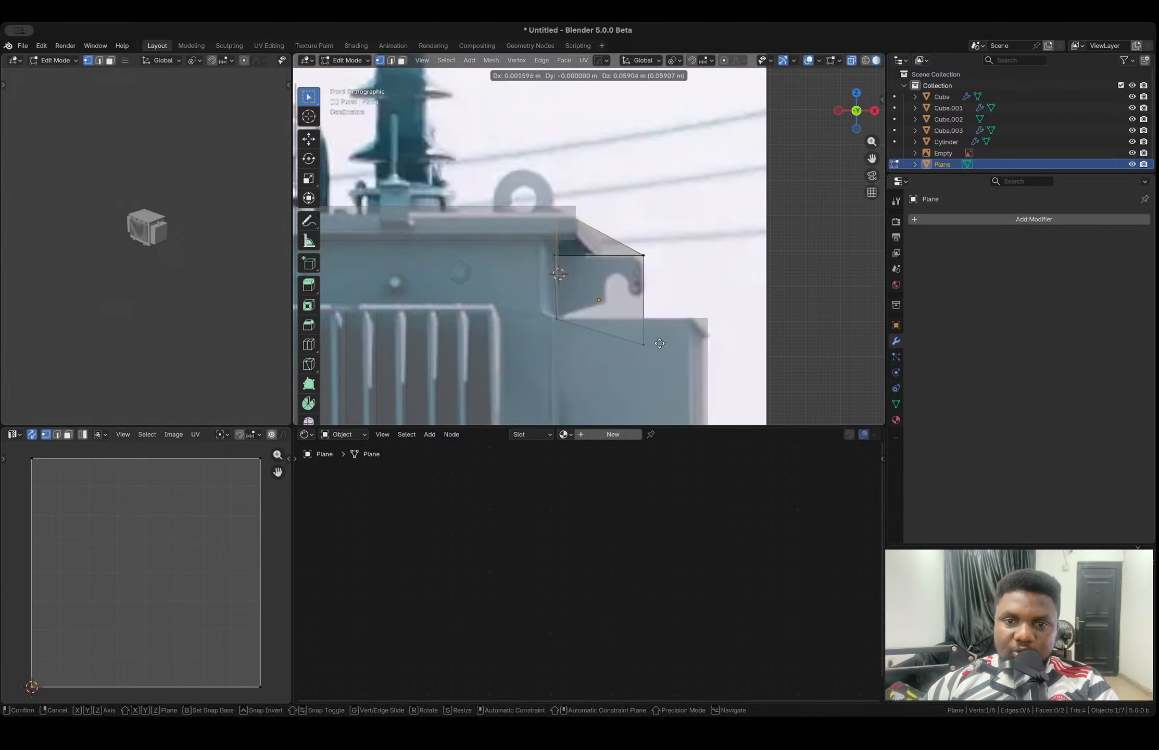
{"action": "left_click", "coordinate": [656, 331]}
{"action": "key", "text": "ctrl+z"}
{"action": "key", "text": "ctrl+z"}
{"action": "middle_click_drag", "start_coordinate": [660, 305], "coordinate": [547, 326]}
{"action": "mouse_move", "coordinate": [659, 327]}
{"action": "middle_mouse_down"}
{"action": "mouse_move", "coordinate": [637, 313]}
{"action": "mouse_move", "coordinate": [678, 313]}
{"action": "mouse_move", "coordinate": [644, 319]}
{"action": "middle_mouse_up"}
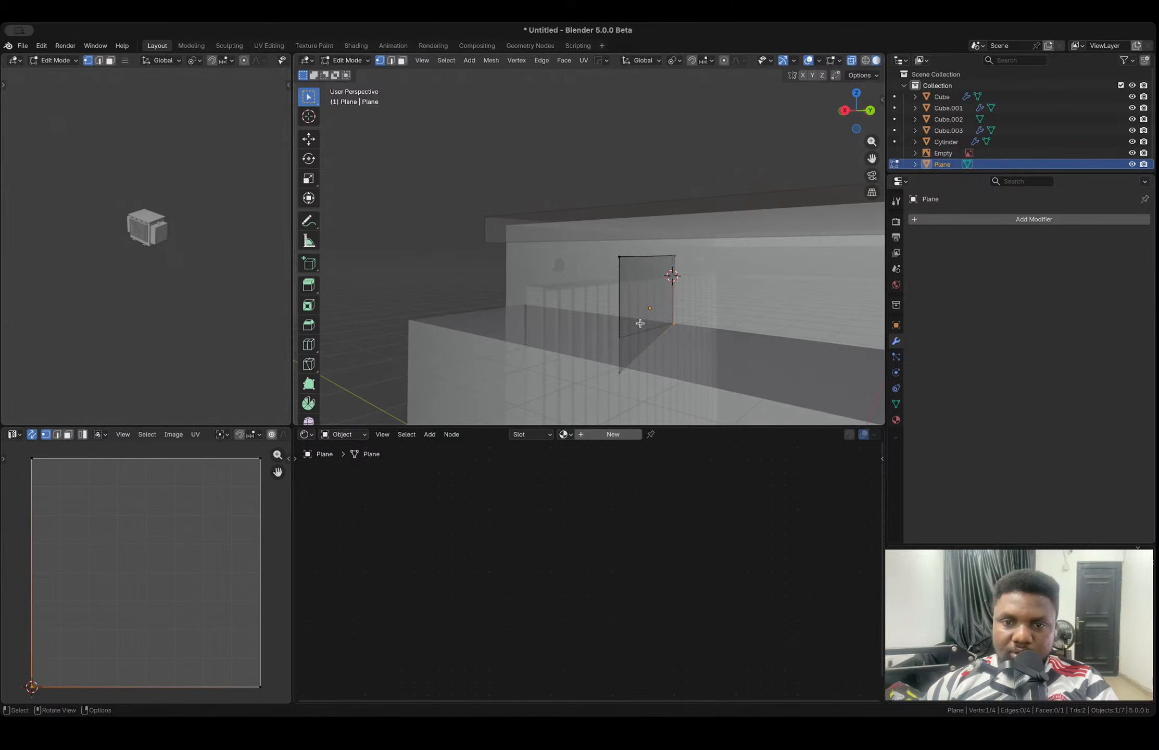
- Move the plane's lower outer vertex up about 0.142 m to the tip of the reference hook
{"action": "left_click", "coordinate": [625, 346]}
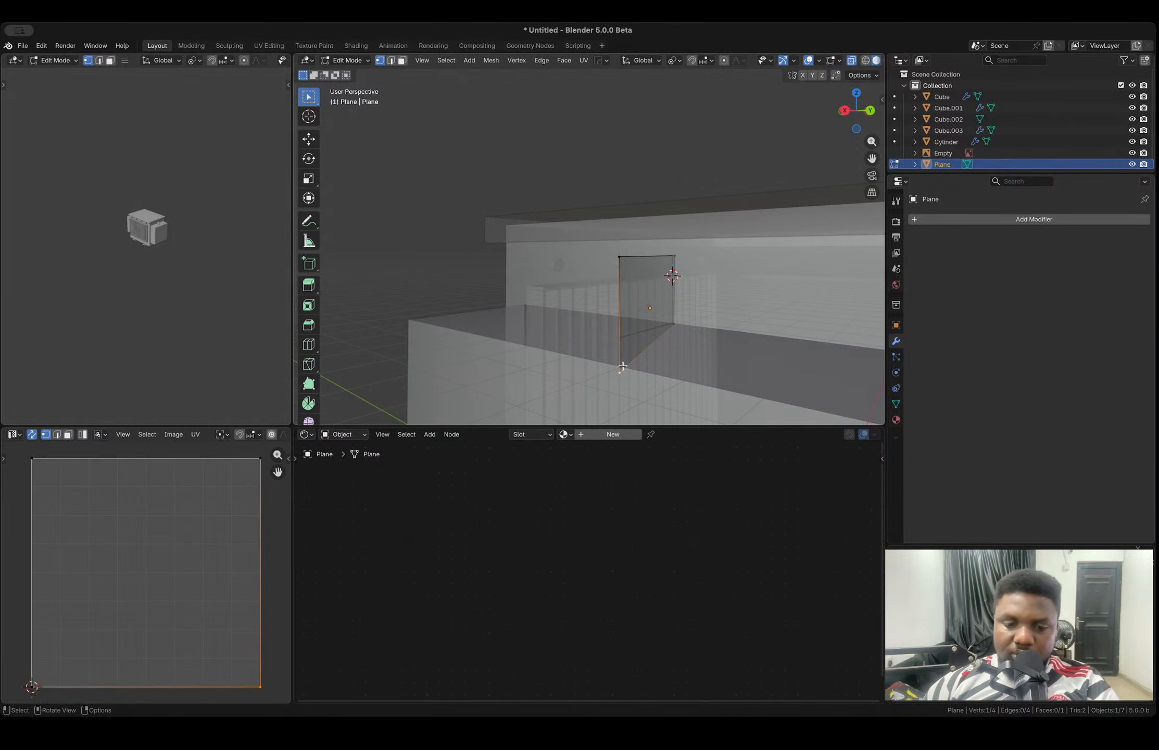
{"action": "key", "text": "g"}
{"action": "right_click", "coordinate": [687, 343]}
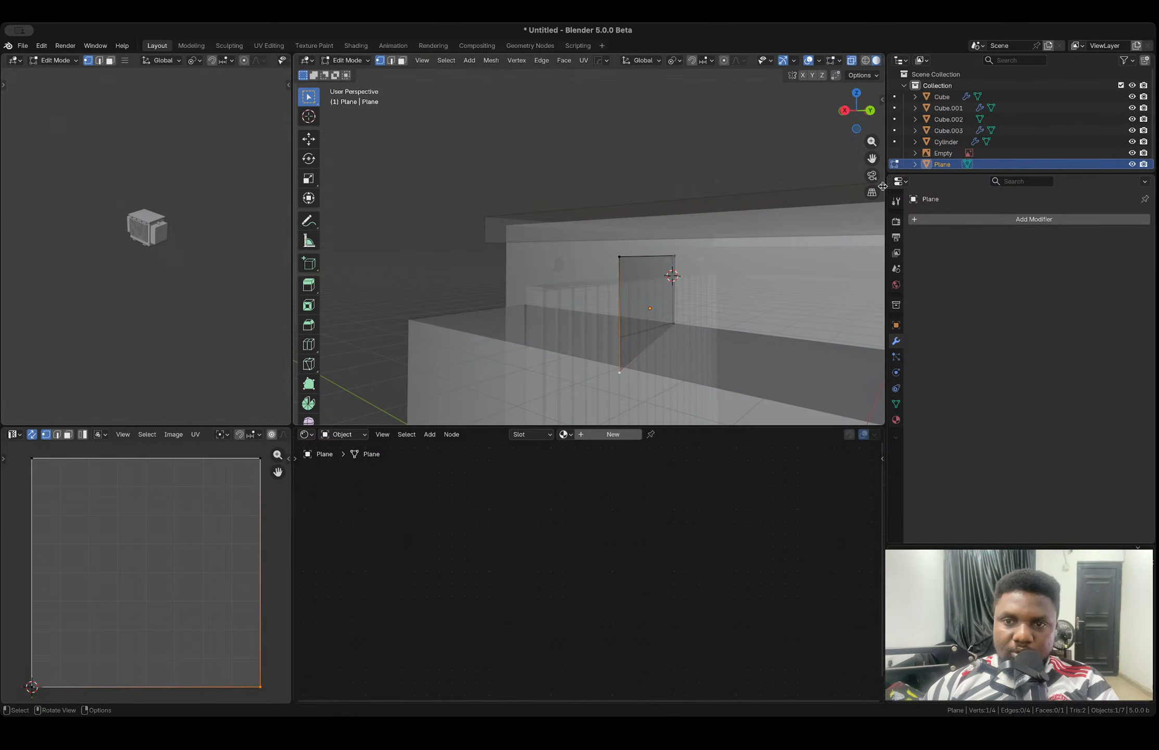
{"action": "left_click", "coordinate": [837, 112]}
{"action": "scroll", "coordinate": [672, 346], "scroll_direction": "up", "scroll_amount": 1}
{"action": "middle_click_drag", "start_coordinate": [670, 350], "coordinate": [649, 279], "text": "shift"}
{"action": "key", "text": "g"}
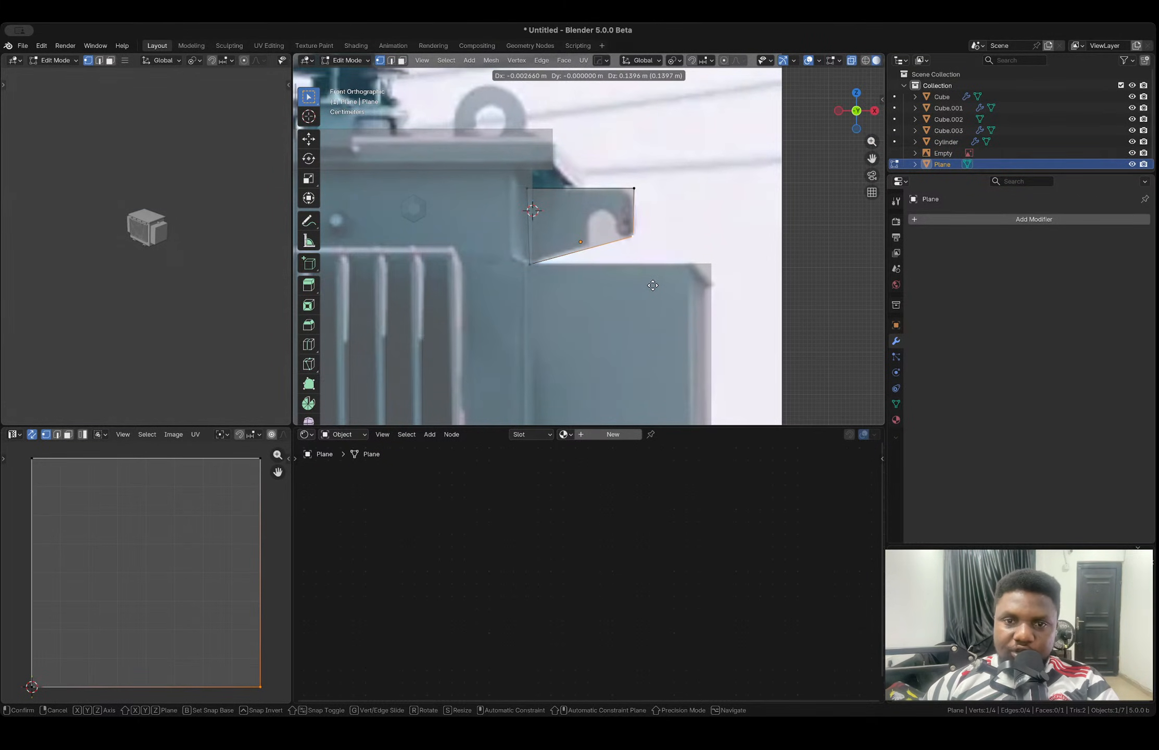
{"action": "left_click", "coordinate": [603, 239], "text": "ctrl"}
- Cut two vertical edge loops through the hook plane, one at each side of the hook's notch
{"action": "key", "text": "ctrl+r"}
{"action": "left_click", "coordinate": [602, 239]}
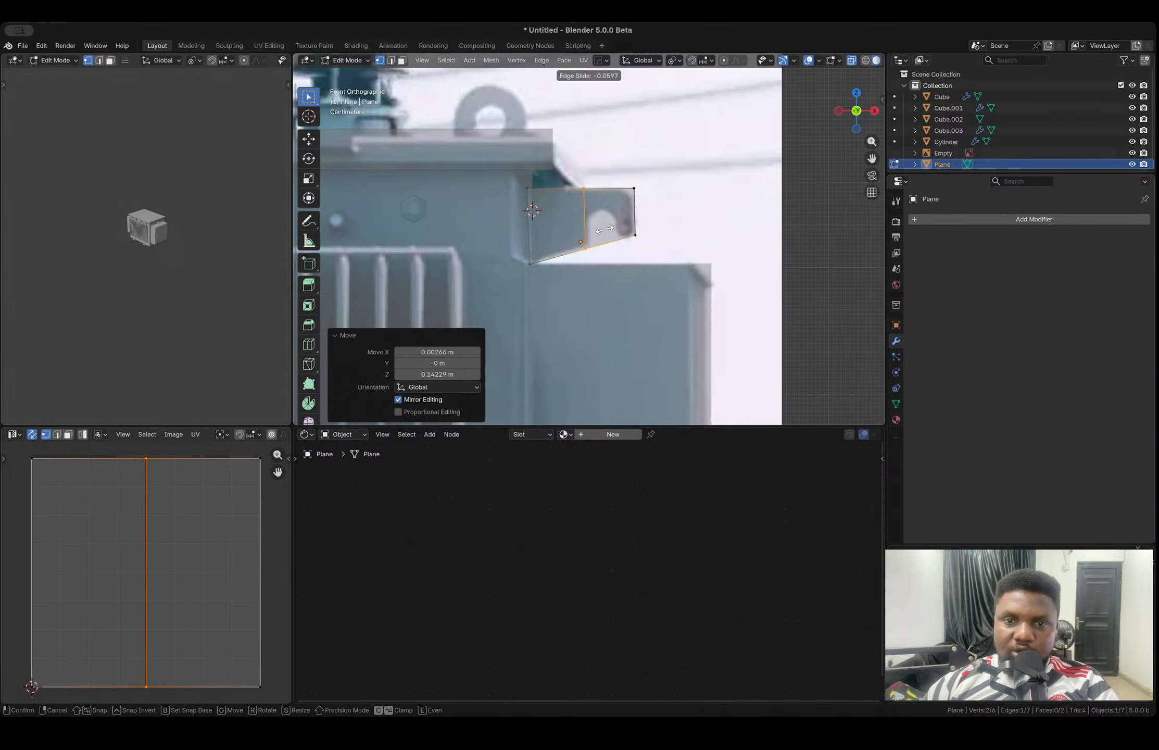
{"action": "left_click", "coordinate": [612, 224]}
{"action": "key", "text": "ctrl+r"}
{"action": "left_click", "coordinate": [616, 191]}
{"action": "left_click", "coordinate": [622, 190]}
- Add a centred edge loop across the notch and bevel it with 2 segments and a width of 0.161 m
{"action": "key", "text": "ctrl+r"}
{"action": "left_click", "coordinate": [600, 195]}
{"action": "left_click", "coordinate": [600, 196]}
{"action": "key", "text": "ctrl+b"}
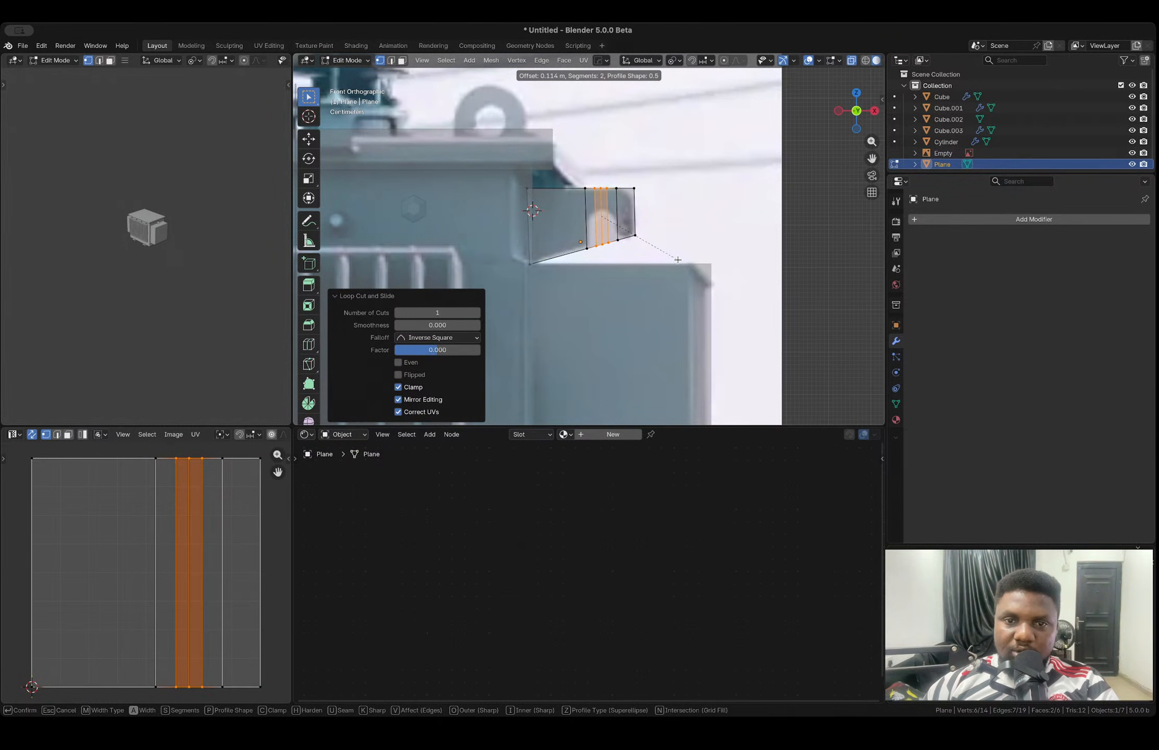
{"action": "left_click", "coordinate": [662, 259]}
{"action": "scroll", "coordinate": [651, 257], "scroll_direction": "up", "scroll_amount": 2}
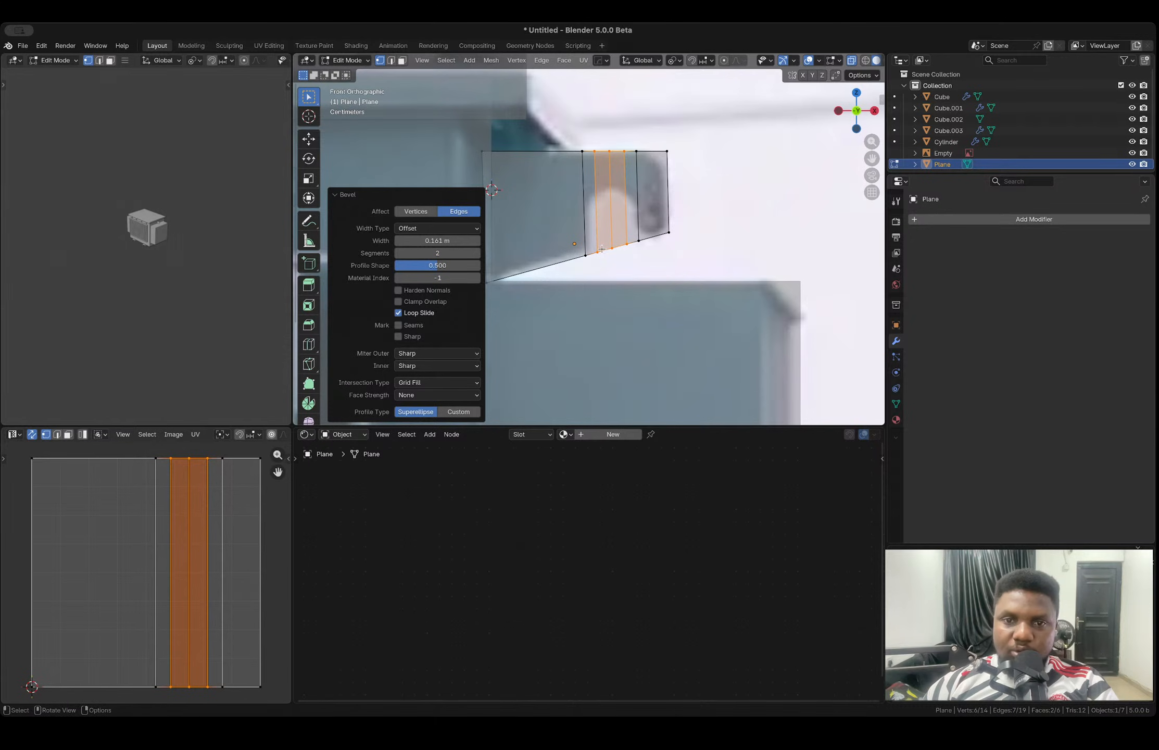
- Slide the three lower vertices between the notch's side loops up their edges to form the hook's arched notch
{"action": "left_click", "coordinate": [602, 249]}
{"action": "key", "text": "shift+v"}
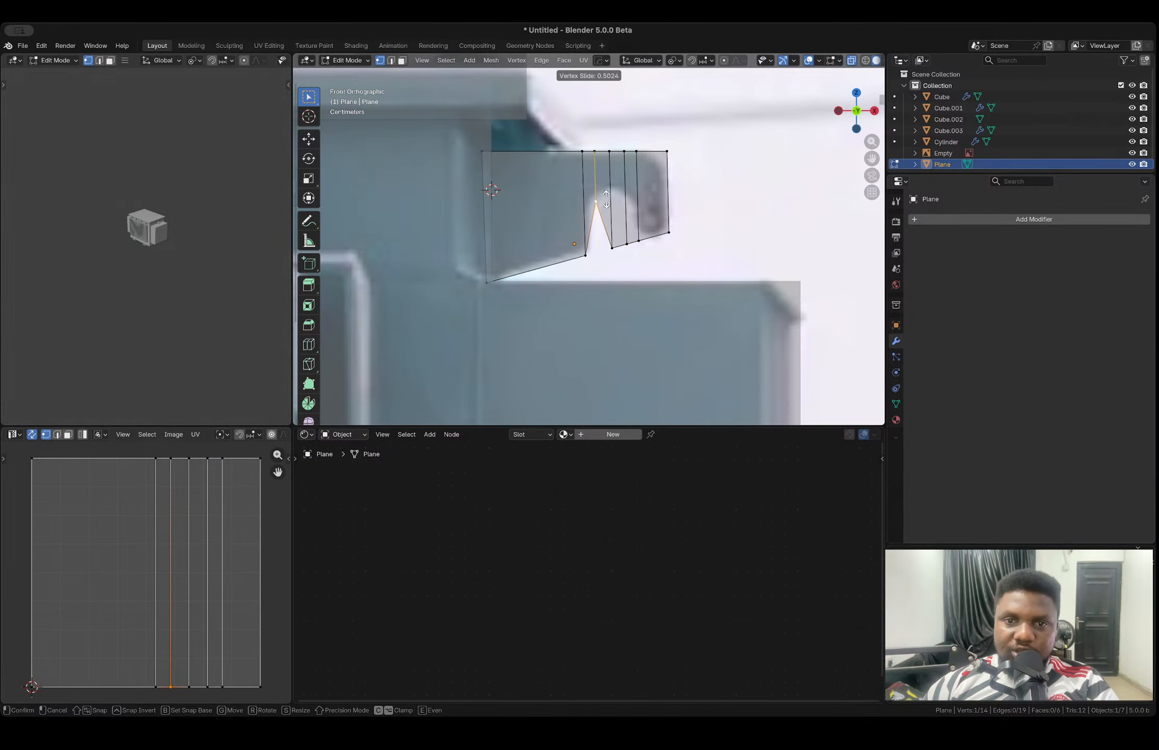
{"action": "left_click", "coordinate": [607, 200]}
{"action": "left_click", "coordinate": [612, 248]}
{"action": "key", "text": "shift+v"}
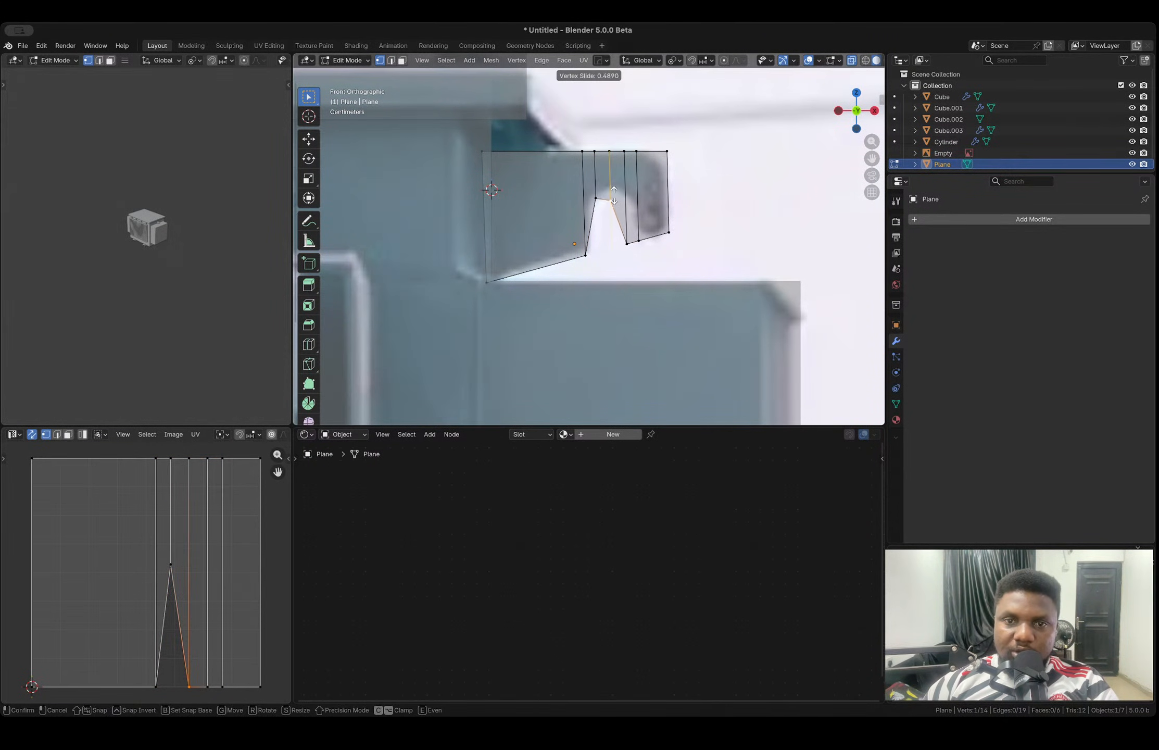
{"action": "left_click", "coordinate": [612, 191]}
{"action": "left_click", "coordinate": [627, 242]}
{"action": "key", "text": "shift+v"}
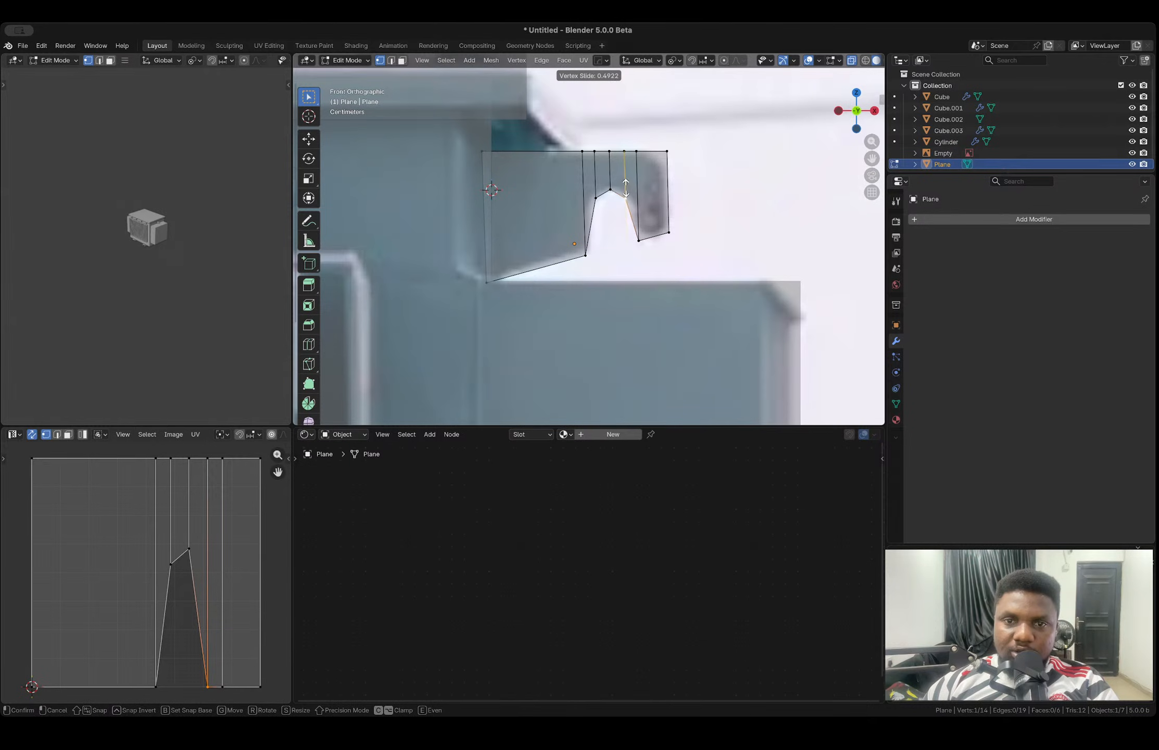
{"action": "left_click", "coordinate": [628, 182]}
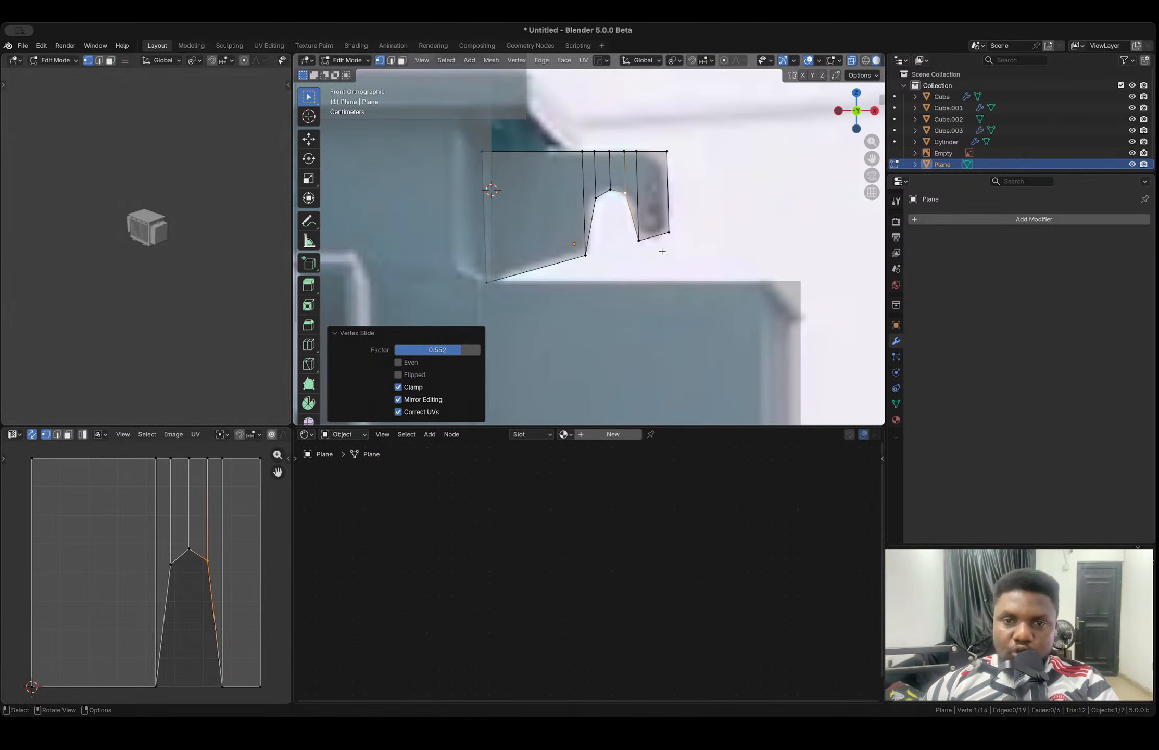
- Give the plane a level 1 Subdivision modifier, then extend its inner edge about 0.059 m toward the tank and scale that edge up slightly
{"action": "key", "text": "Tab"}
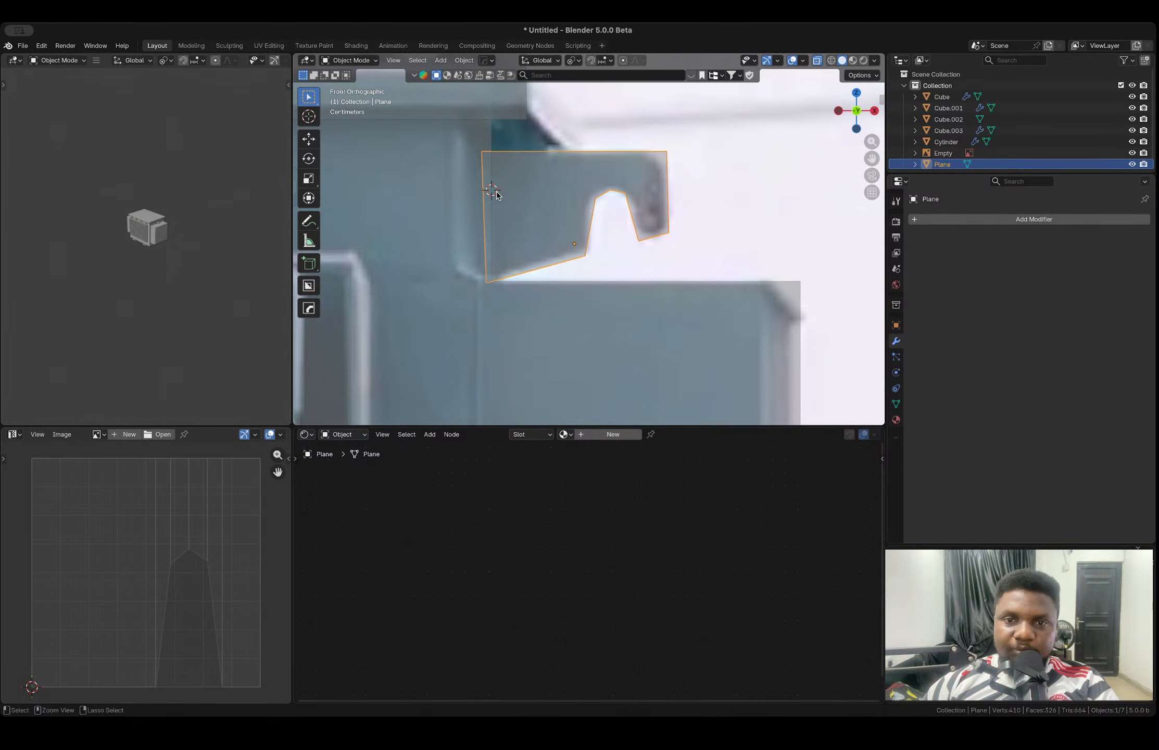
{"action": "key", "text": "ctrl+1"}
{"action": "key", "text": "Tab"}
{"action": "left_click", "coordinate": [471, 142]}
{"action": "left_click", "coordinate": [477, 267], "text": "shift"}
{"action": "key", "text": "g"}
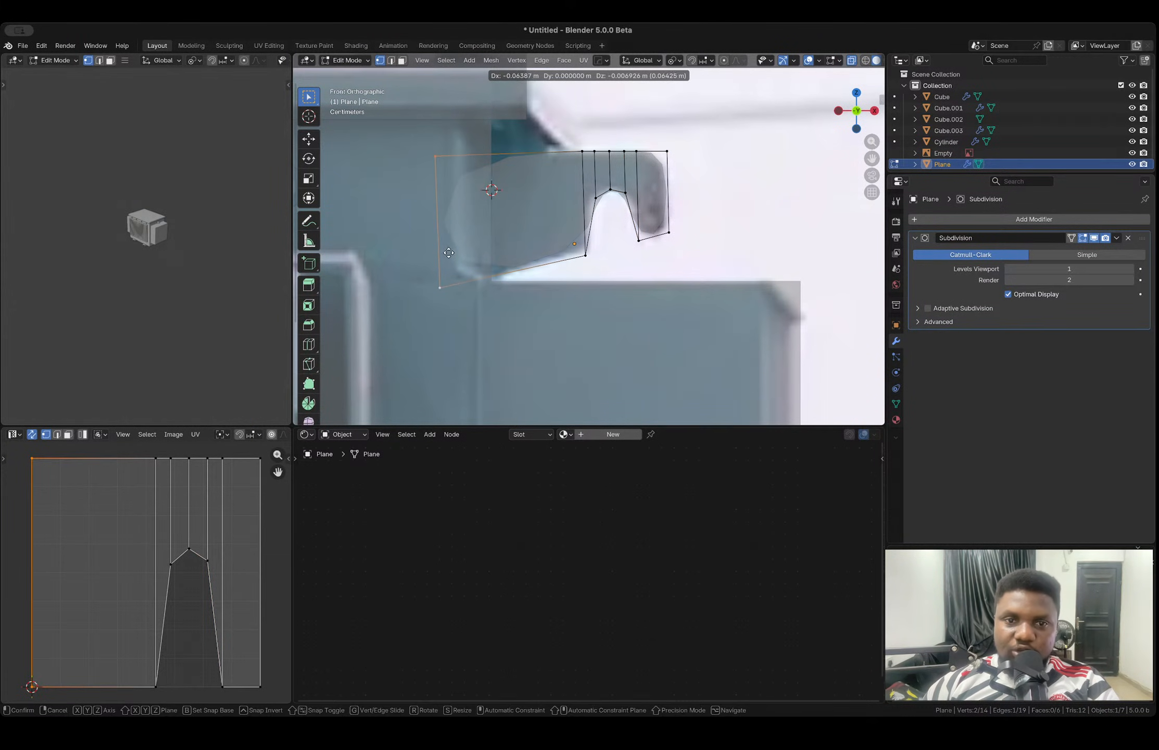
{"action": "left_click", "coordinate": [452, 254]}
{"action": "key", "text": "s"}
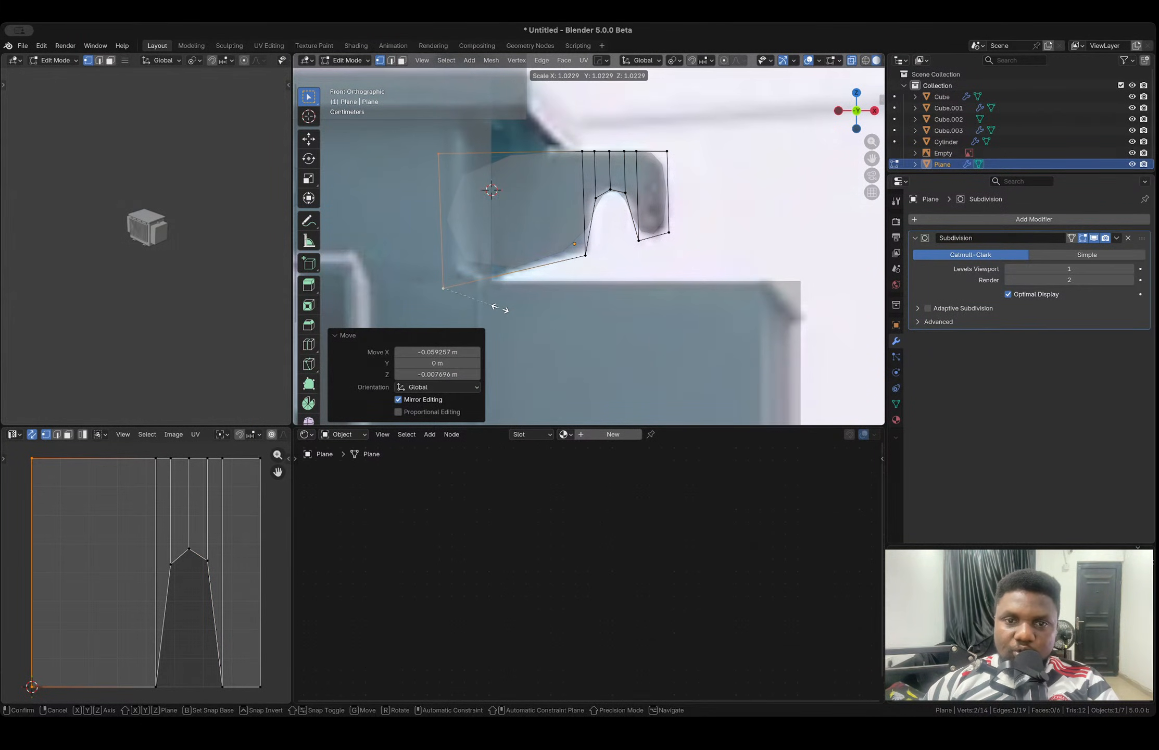
{"action": "left_click", "coordinate": [500, 307]}
- Cut two lengthwise edge loops through the hook, one close to its upper edge and one close to its lower edge
{"action": "key", "text": "ctrl+r"}
{"action": "left_click", "coordinate": [586, 179]}
{"action": "left_click", "coordinate": [587, 172]}
{"action": "key", "text": "ctrl+r"}
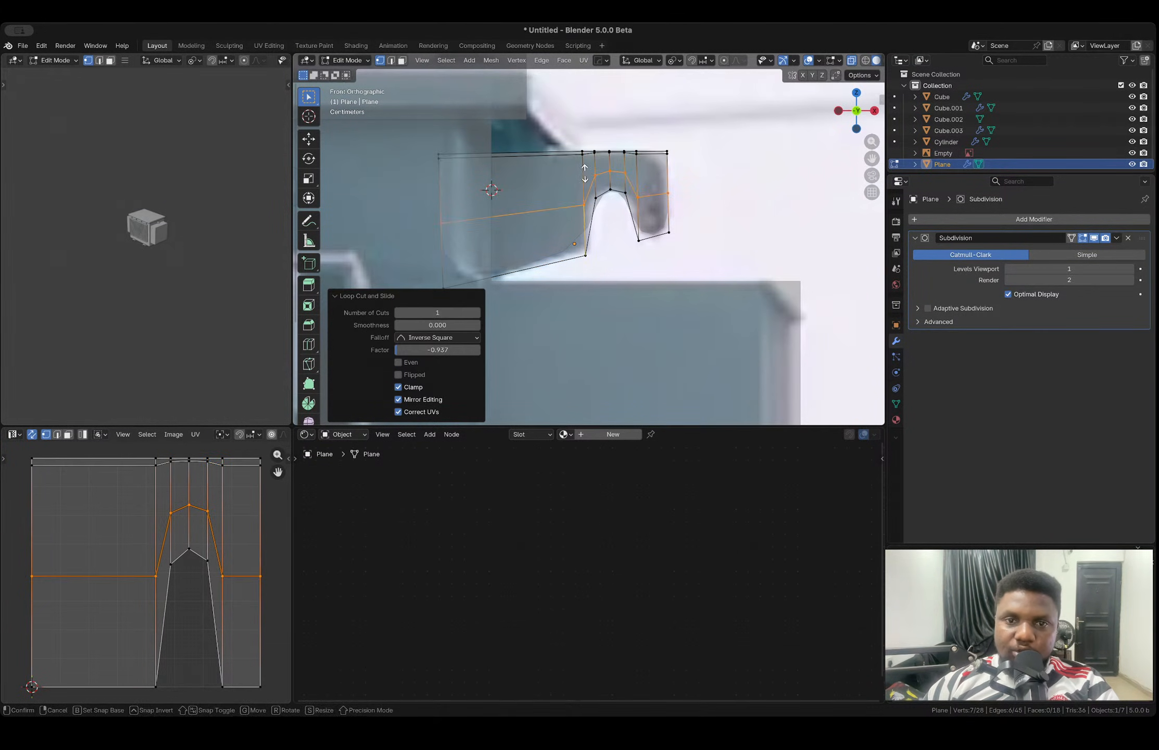
{"action": "left_click", "coordinate": [587, 192]}
{"action": "left_click", "coordinate": [589, 211]}
- Cut three vertical edge loops through the hook: one close to each side of the notch and one close to the outer end
{"action": "key", "text": "ctrl+r"}
{"action": "left_click", "coordinate": [562, 176]}
{"action": "left_click", "coordinate": [596, 172]}
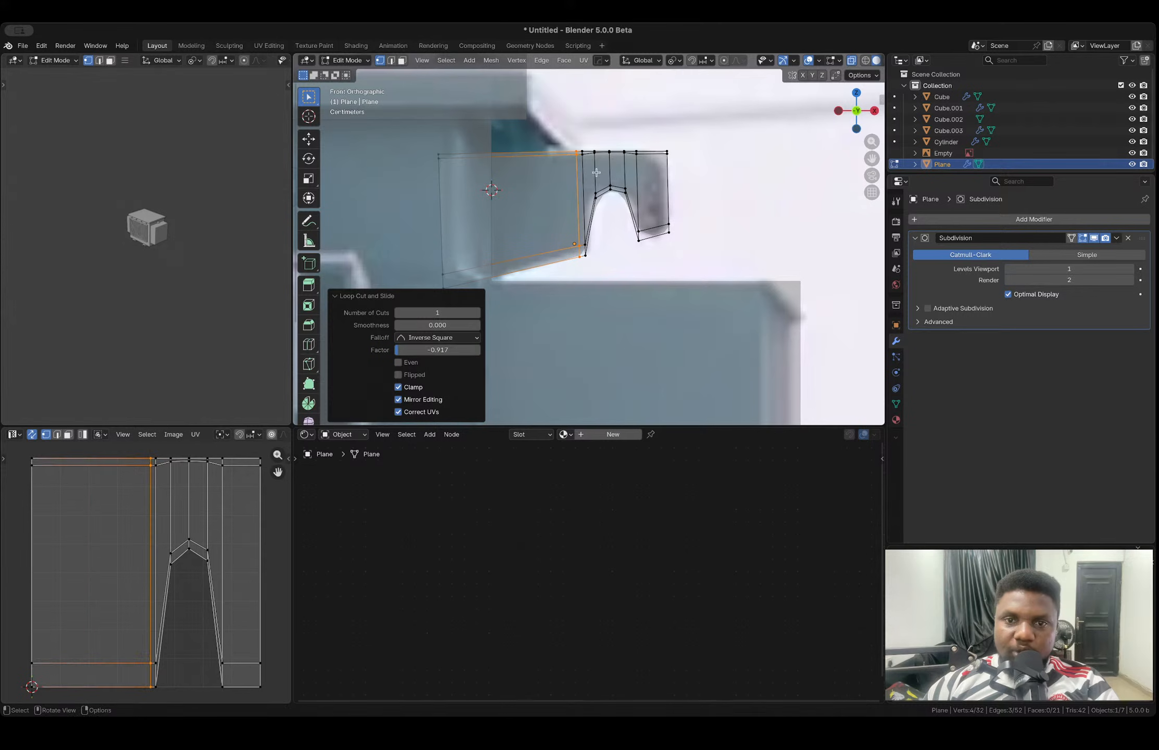
{"action": "key", "text": "ctrl+r"}
{"action": "left_click", "coordinate": [643, 165]}
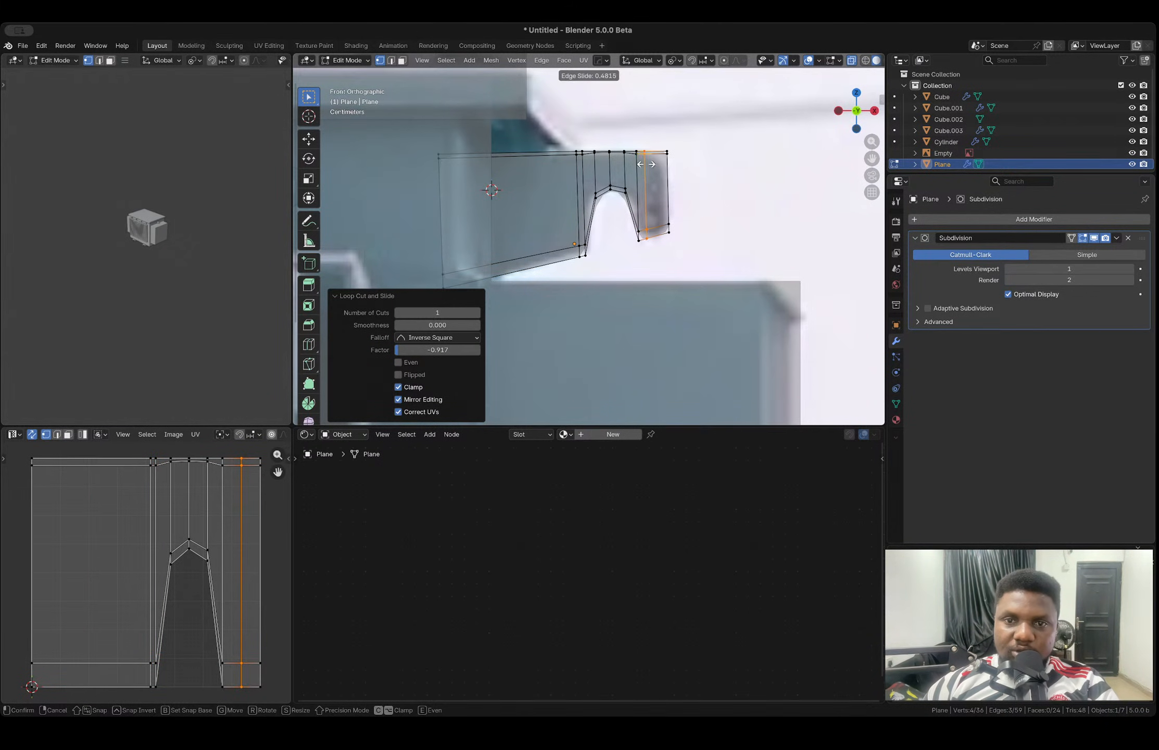
{"action": "left_click", "coordinate": [641, 164]}
{"action": "key", "text": "ctrl+r"}
{"action": "left_click", "coordinate": [639, 172]}
{"action": "left_click", "coordinate": [637, 182]}
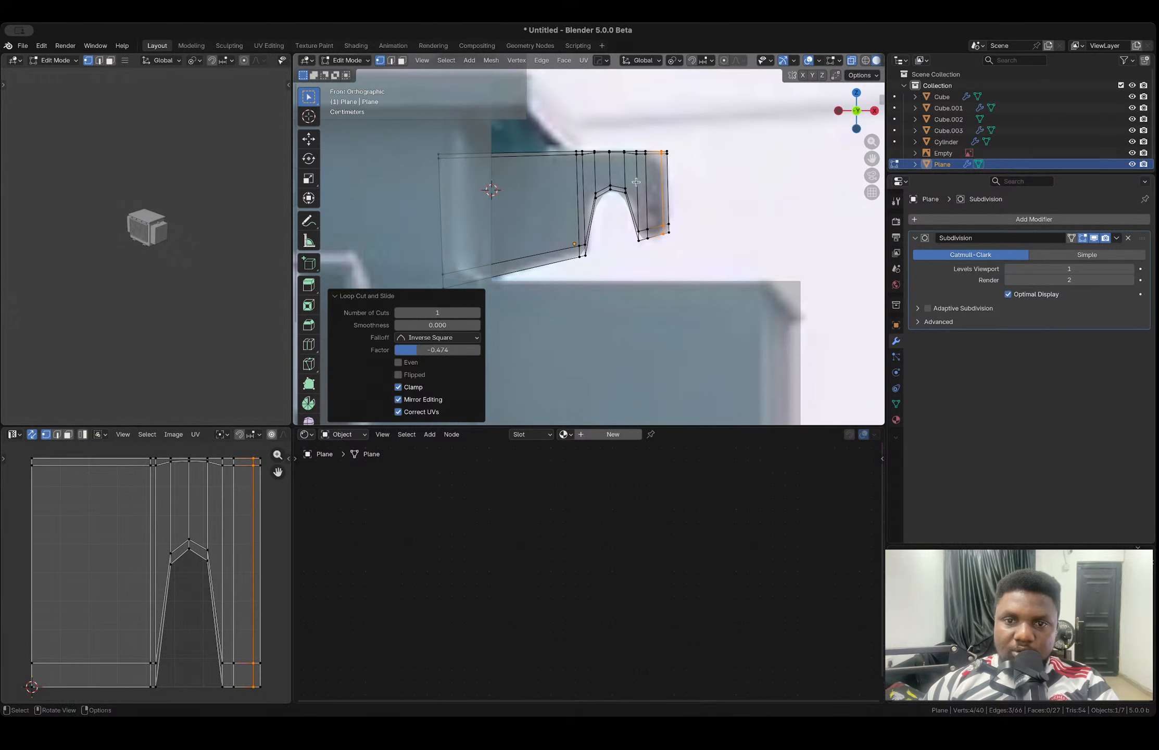
- Slide the vertical edge loop on the notch's outer side closer to the notch
{"action": "key", "text": "2"}
{"action": "left_click", "coordinate": [646, 186], "text": "alt"}
{"action": "key", "text": "g"}
{"action": "key", "text": "g"}
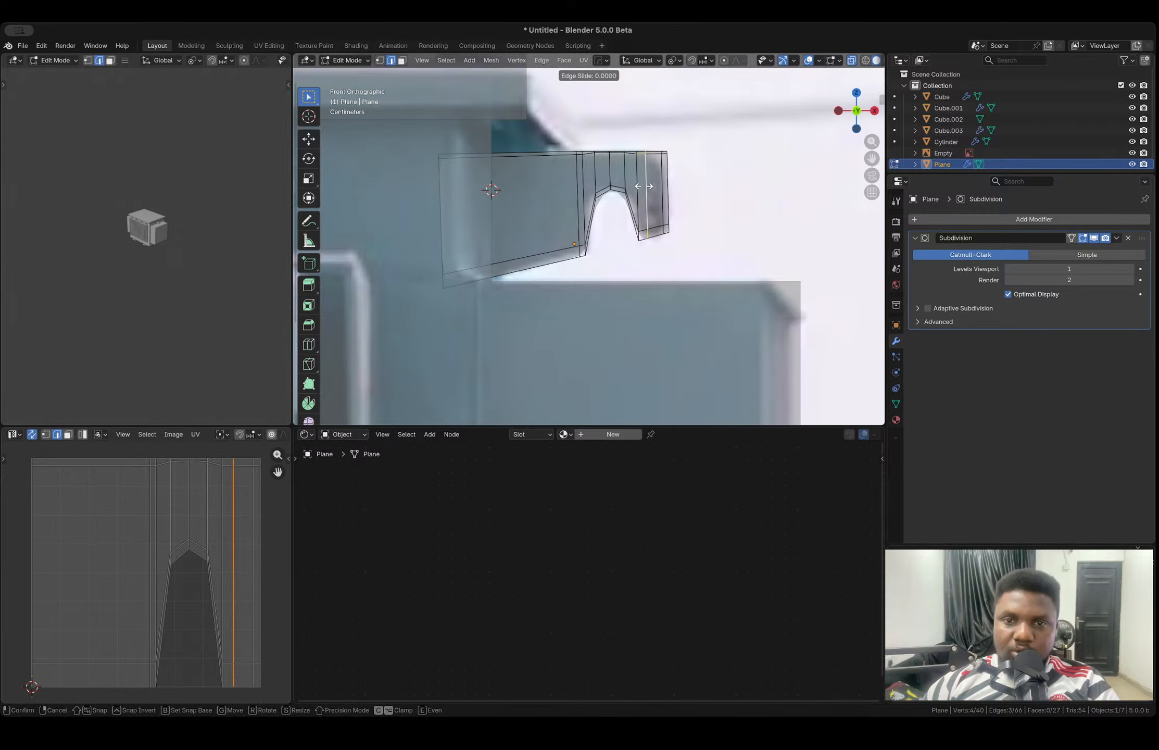
{"action": "left_click", "coordinate": [638, 187]}
{"action": "key", "text": "Tab"}
{"action": "scroll", "coordinate": [636, 187], "scroll_direction": "down", "scroll_amount": 2}
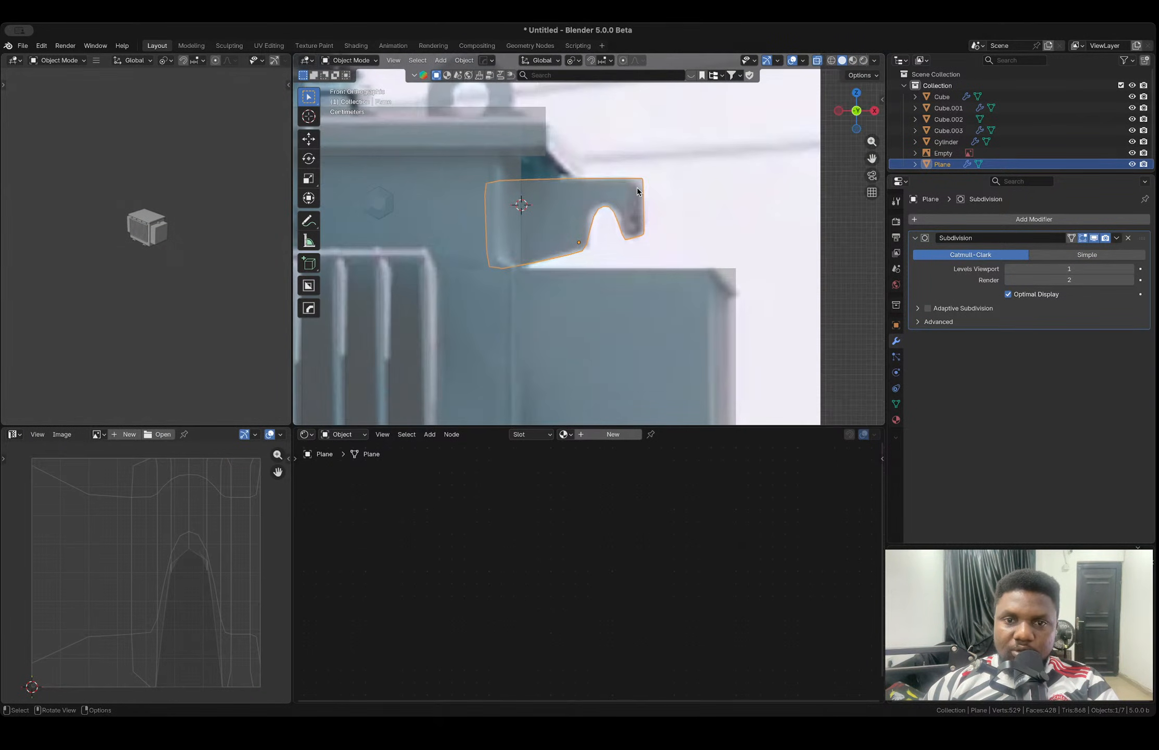
{"action": "scroll", "coordinate": [612, 210], "scroll_direction": "up", "scroll_amount": 5}
- Widen the notch's arch to match the reference by moving its side vertex pairs outward, the outer pair by about 0.007 m
{"action": "key", "text": "Tab"}
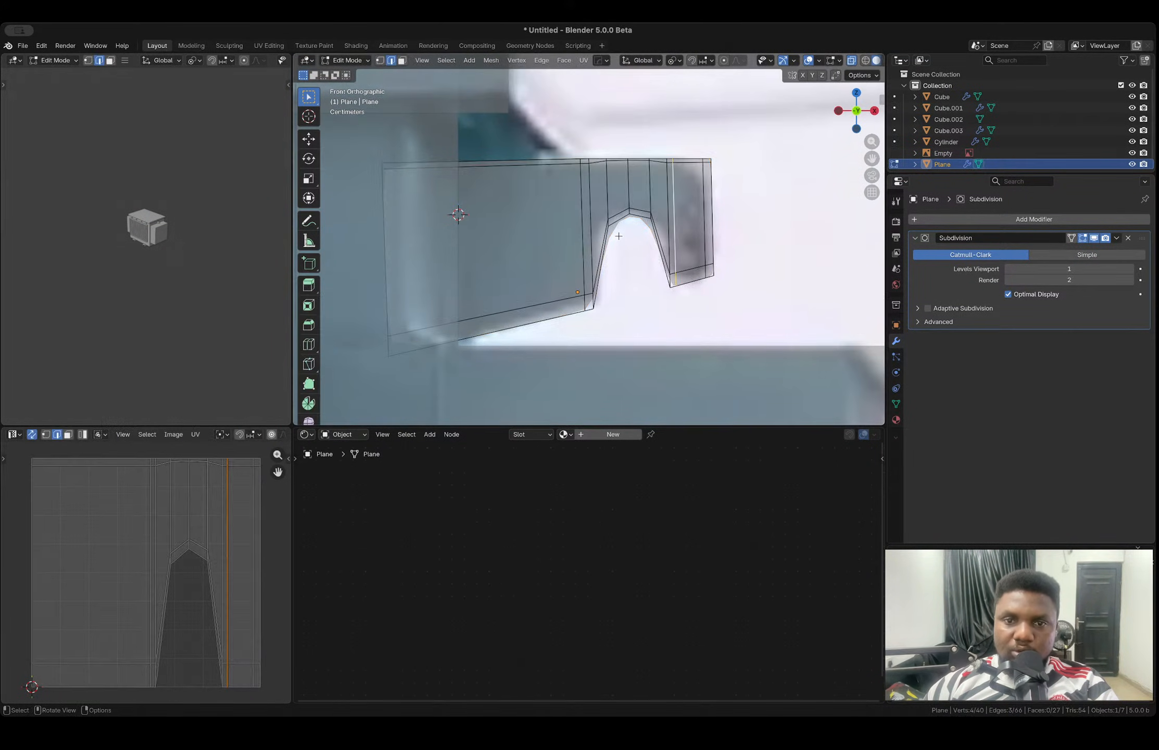
{"action": "key", "text": "1"}
{"action": "left_click_drag", "start_coordinate": [605, 201], "coordinate": [628, 235]}
{"action": "key", "text": "g"}
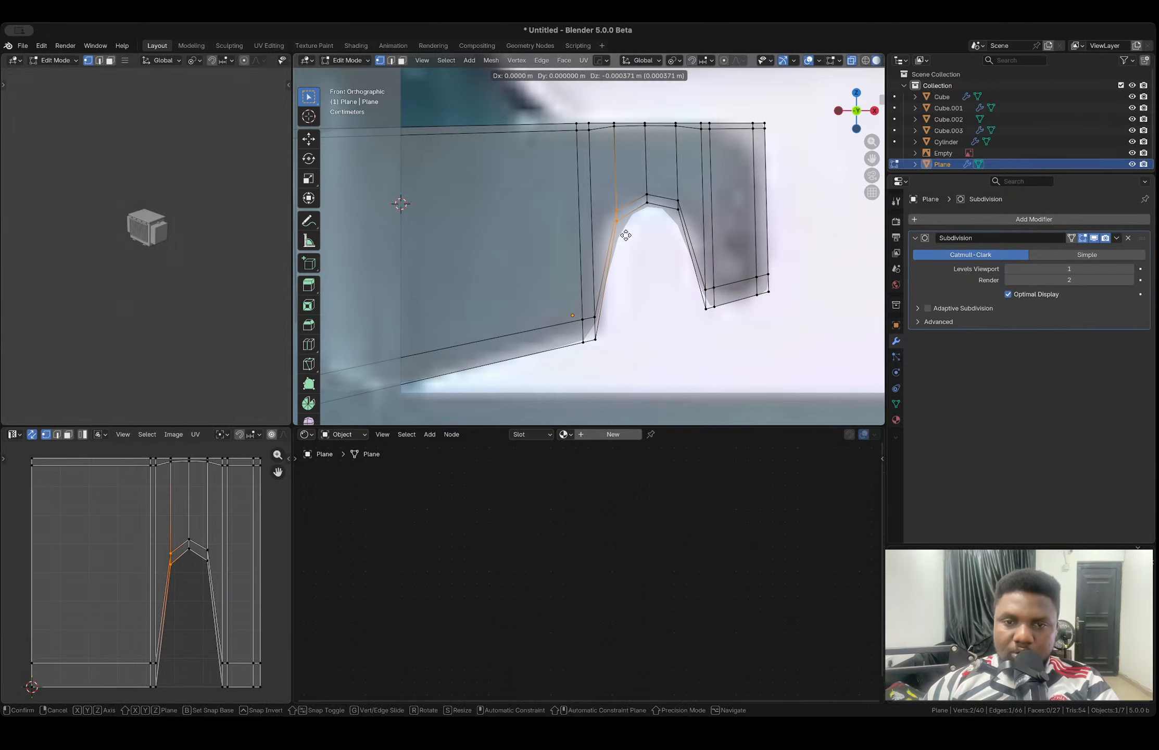
{"action": "left_click", "coordinate": [617, 231]}
{"action": "left_click_drag", "start_coordinate": [629, 186], "coordinate": [687, 229]}
{"action": "key", "text": "g"}
{"action": "left_click", "coordinate": [655, 221]}
{"action": "key", "text": "g"}
{"action": "left_click", "coordinate": [698, 227]}
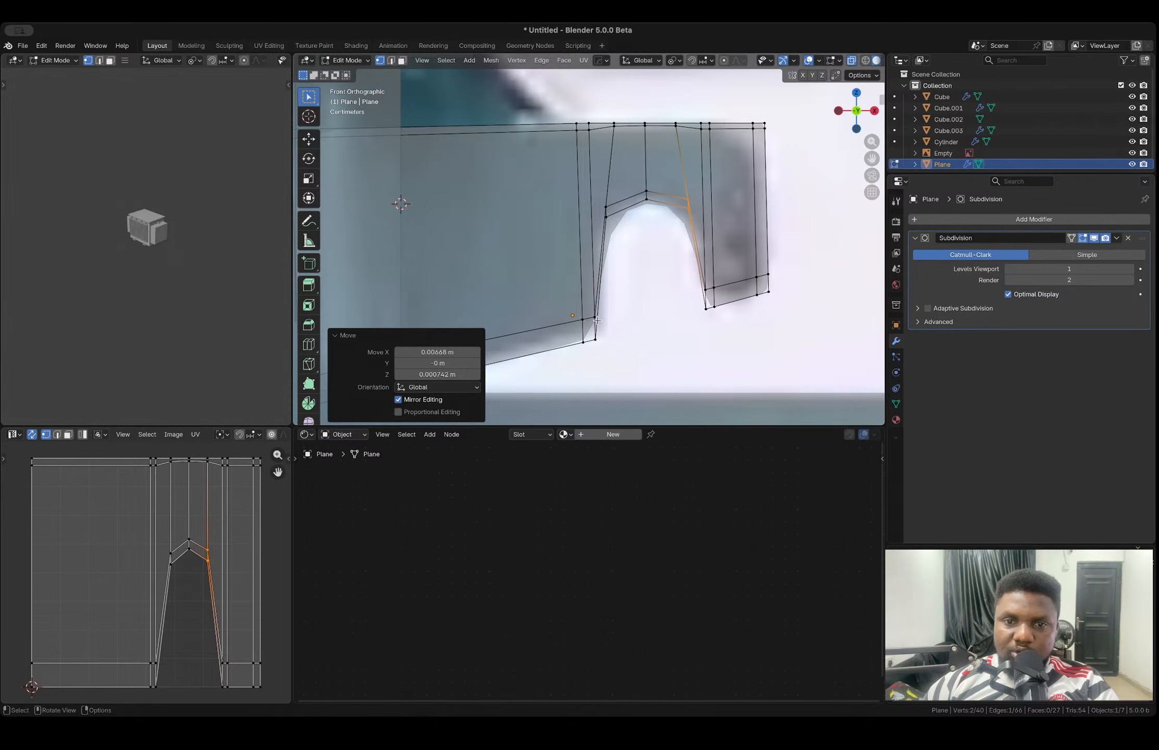
- Slide the lower edge beside the notch's inner corner and shift that corner's four vertices about 0.004 m toward the notch
{"action": "left_click", "coordinate": [597, 335]}
{"action": "left_click", "coordinate": [597, 320], "text": "shift"}
{"action": "key", "text": "g"}
{"action": "key", "text": "g"}
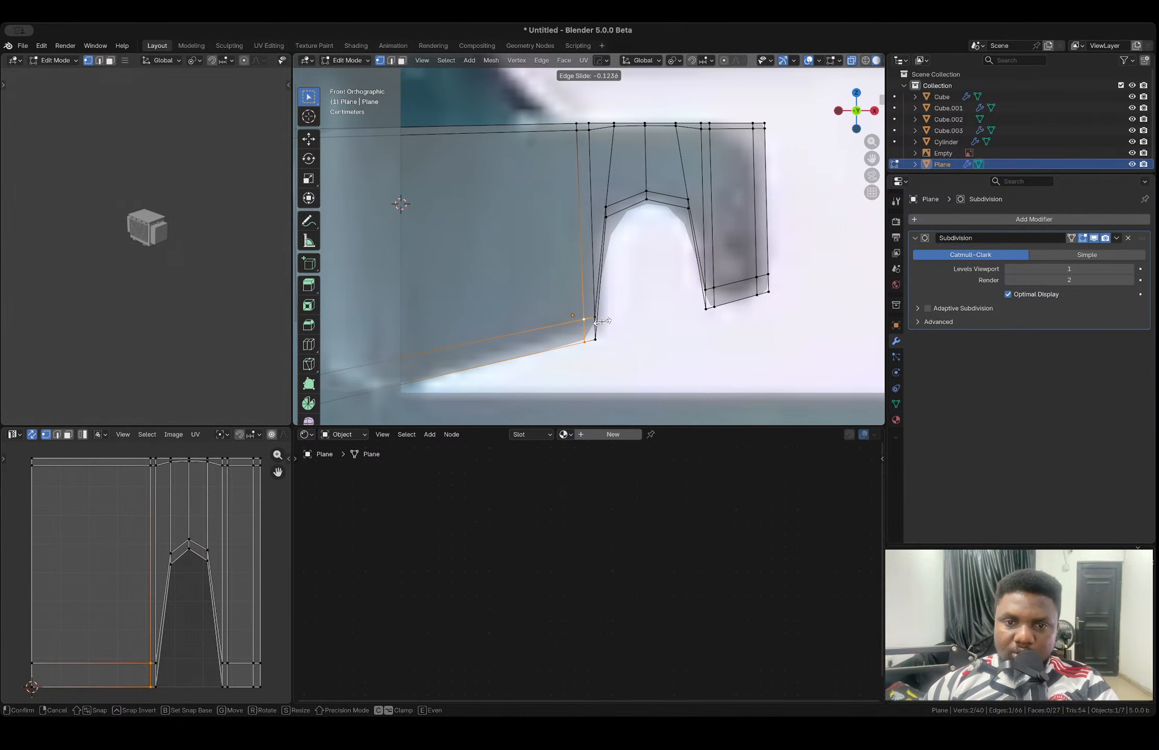
{"action": "left_click", "coordinate": [602, 322]}
{"action": "left_click_drag", "start_coordinate": [561, 301], "coordinate": [609, 348]}
{"action": "key", "text": "g"}
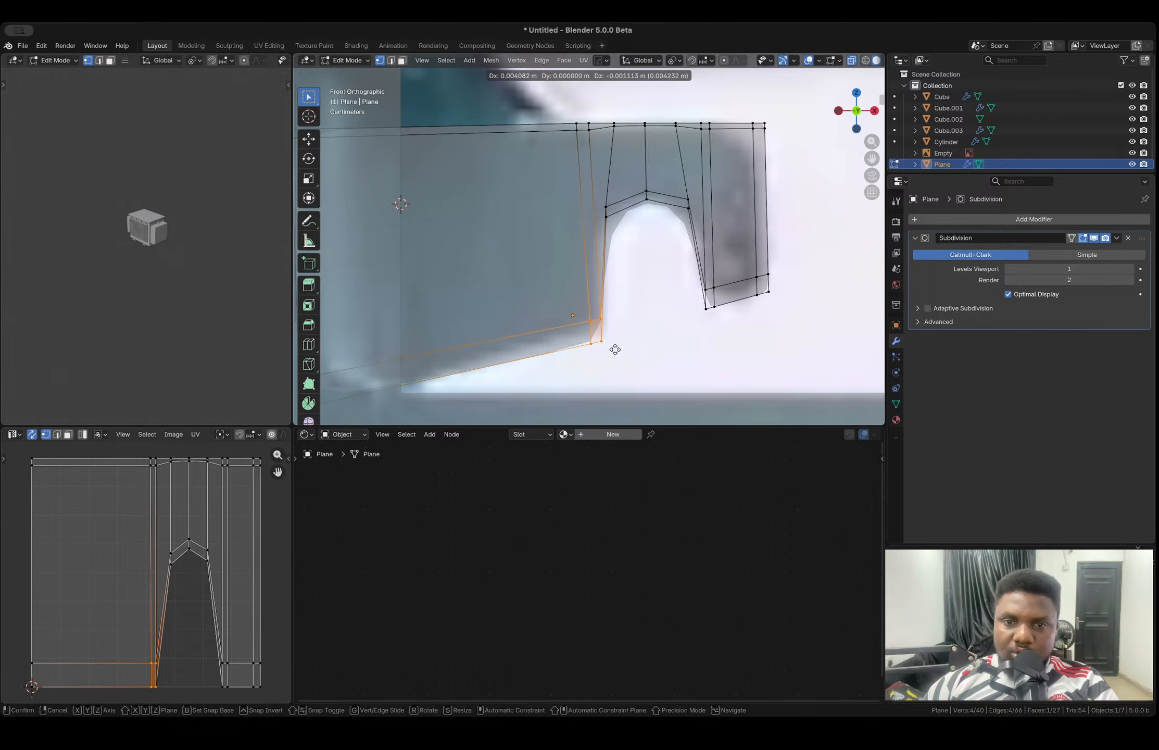
{"action": "left_click", "coordinate": [616, 347]}
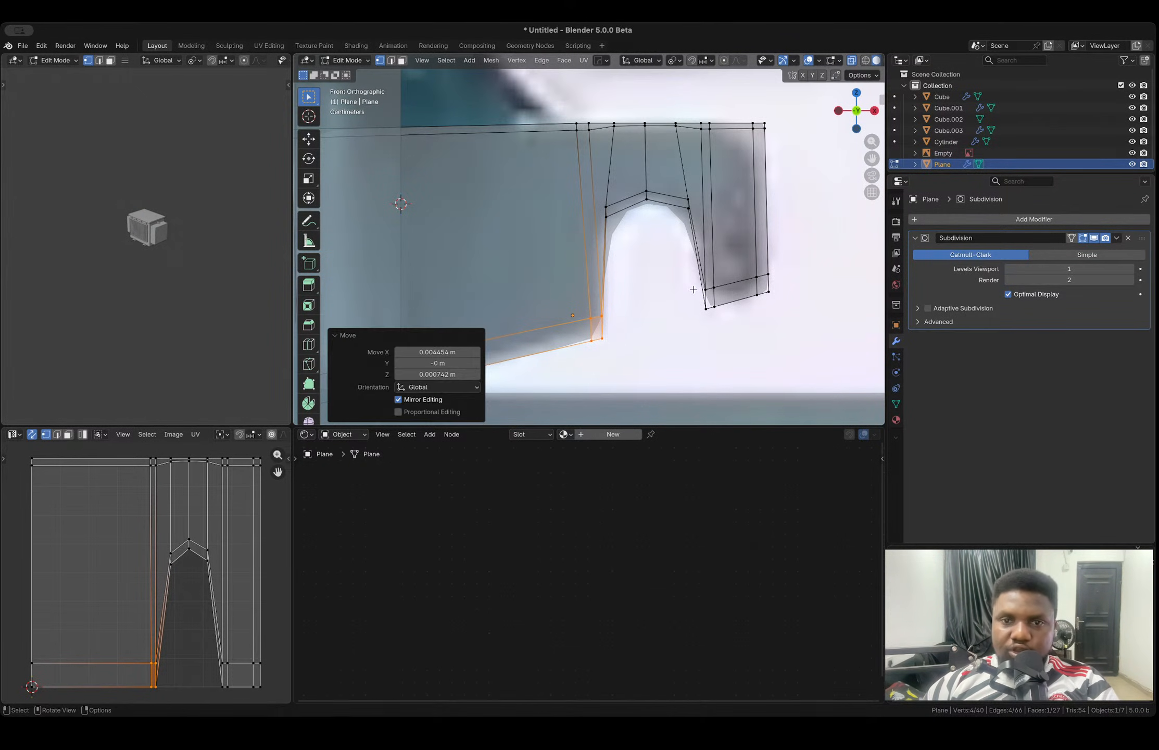
{"action": "key", "text": "Tab"}
{"action": "scroll", "coordinate": [694, 289], "scroll_direction": "down", "scroll_amount": 4}
{"action": "scroll", "coordinate": [694, 293], "scroll_direction": "up", "scroll_amount": 3}
- Slide the vertex pair at the hook's upper outer corner inward and lower the outer edge's upper support vertex about 0.059 m
{"action": "key", "text": "Tab"}
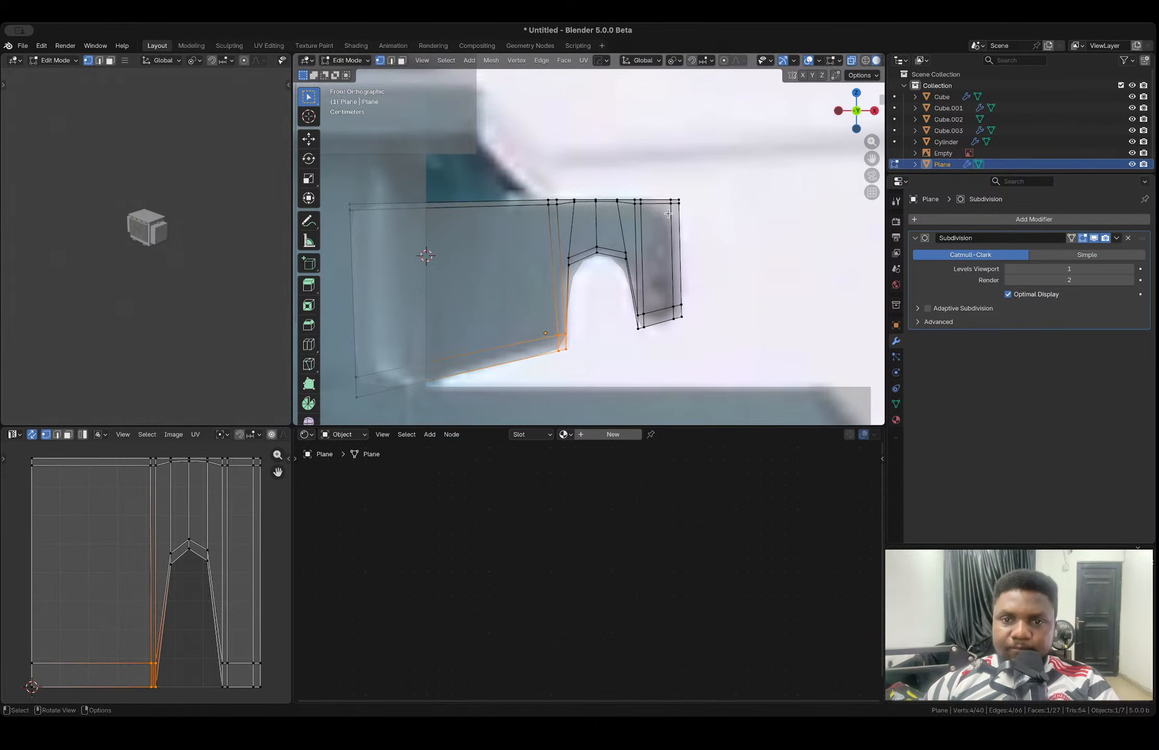
{"action": "scroll", "coordinate": [706, 208], "scroll_direction": "up", "scroll_amount": 3}
{"action": "key", "text": "1"}
{"action": "left_click_drag", "start_coordinate": [699, 176], "coordinate": [714, 201]}
{"action": "key", "text": "g"}
{"action": "key", "text": "g"}
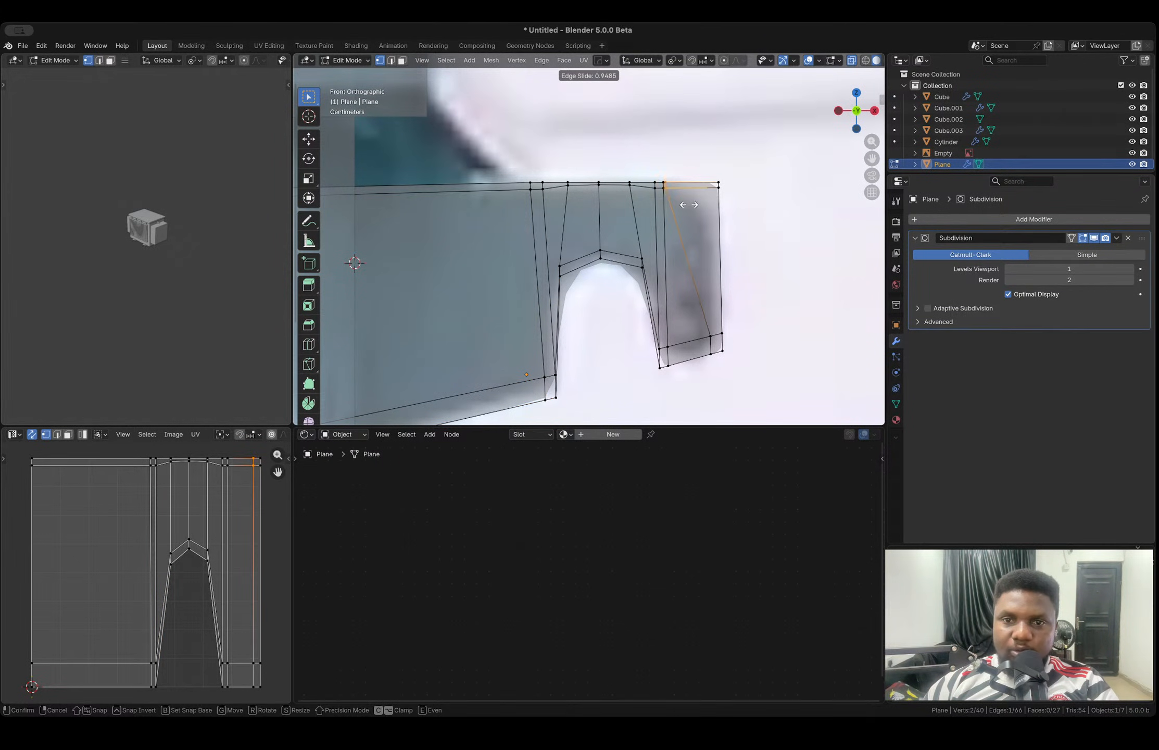
{"action": "left_click", "coordinate": [698, 206]}
{"action": "left_click", "coordinate": [711, 193]}
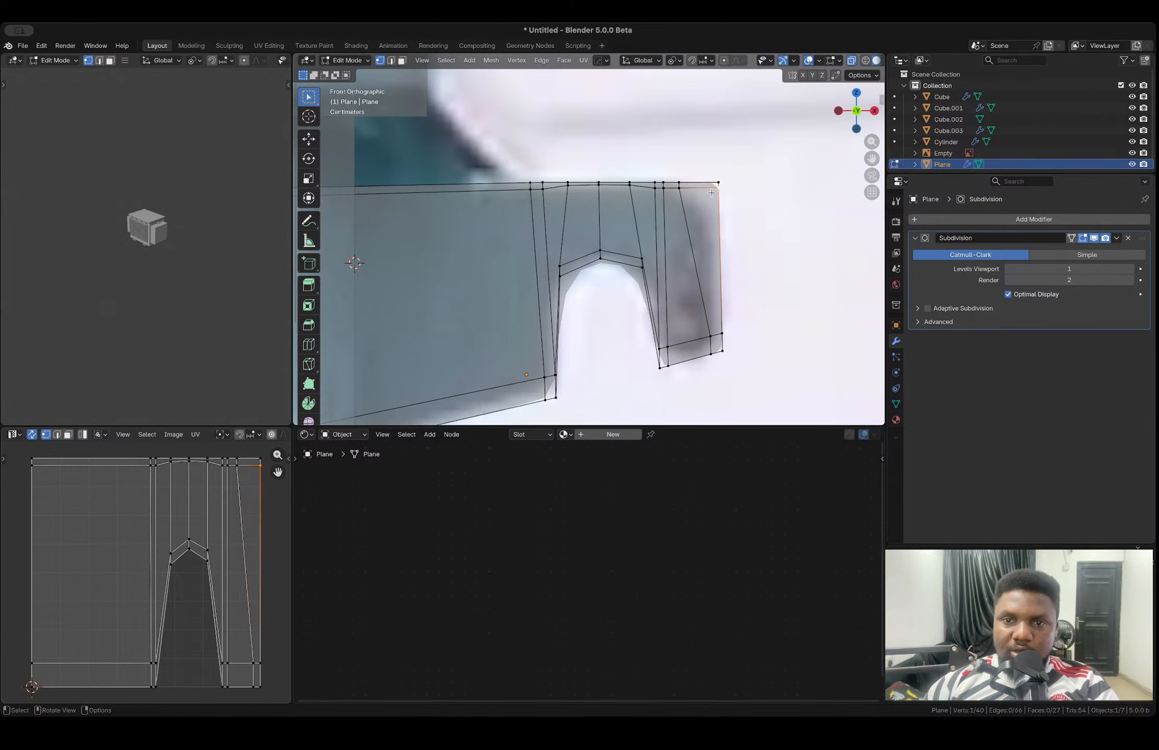
{"action": "key", "text": "g"}
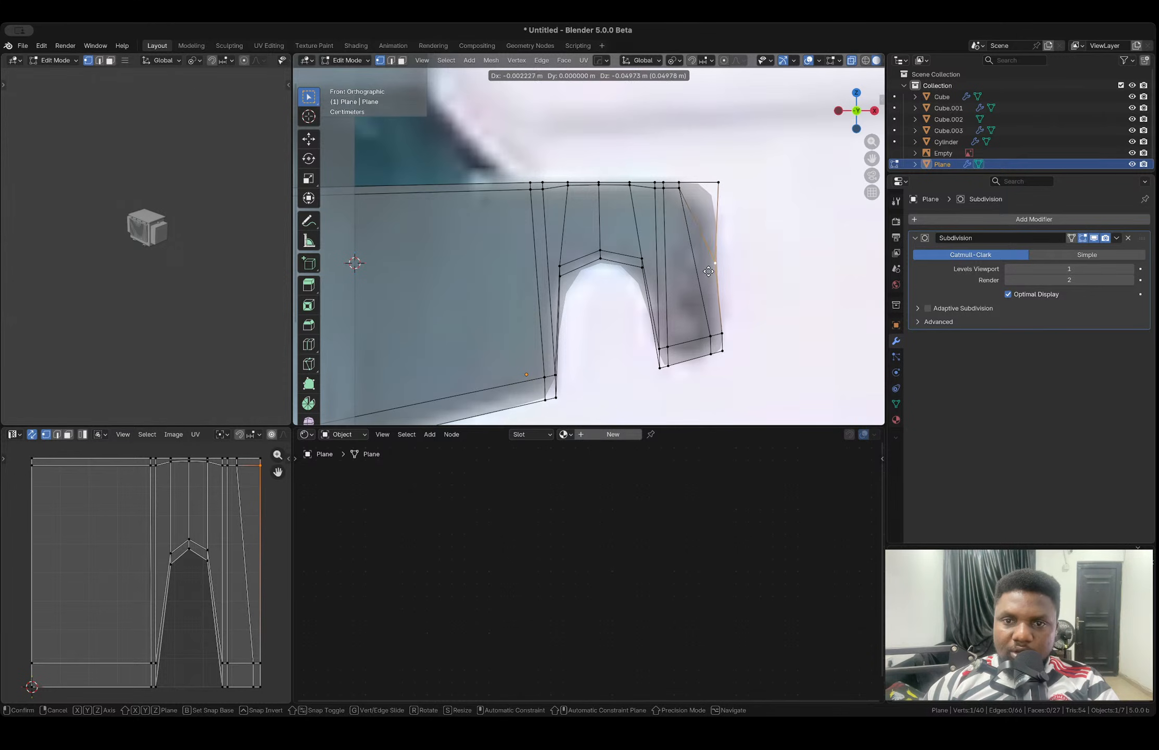
{"action": "left_click", "coordinate": [717, 281]}
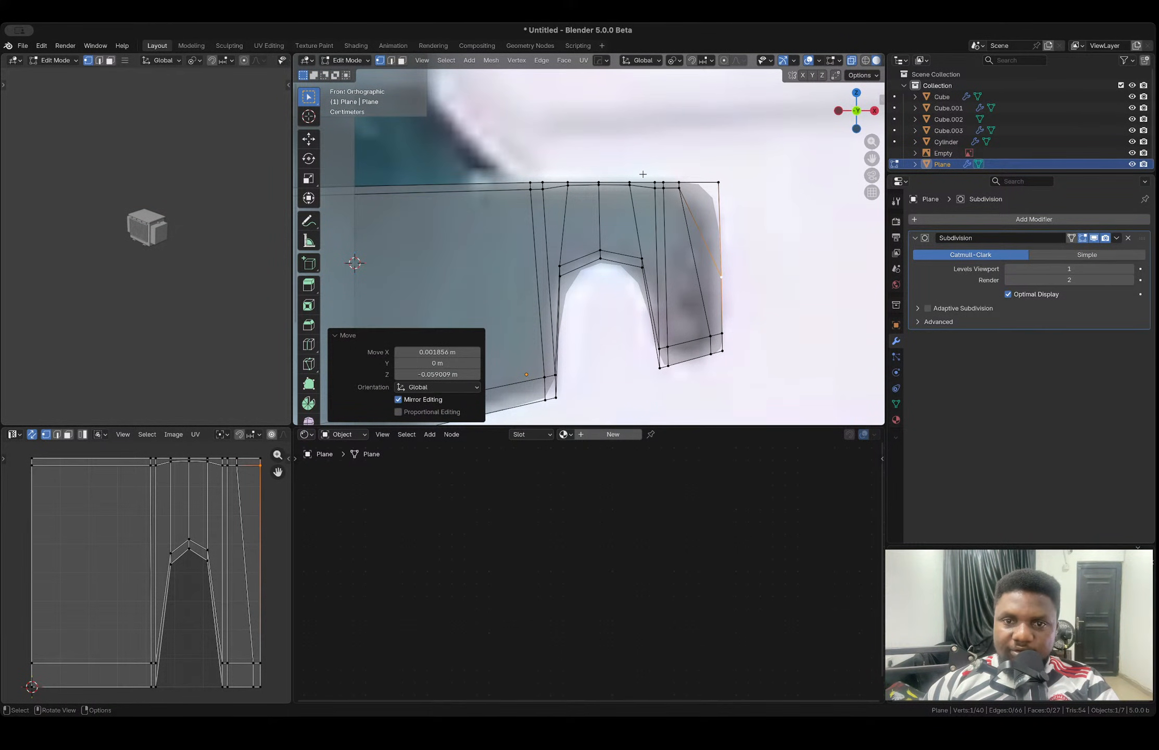
- Slide the upper end of the arch's outer vertical edge toward the middle of the notch
{"action": "left_click_drag", "start_coordinate": [622, 171], "coordinate": [660, 203]}
{"action": "key", "text": "g"}
{"action": "key", "text": "g"}
{"action": "left_click", "coordinate": [626, 204]}
- Slide the upper ends of the two vertical edges above the notch's outer side inward and keep them close together
{"action": "key", "text": "g"}
{"action": "key", "text": "g"}
{"action": "left_click", "coordinate": [660, 202]}
{"action": "key", "text": "g"}
{"action": "key", "text": "g"}
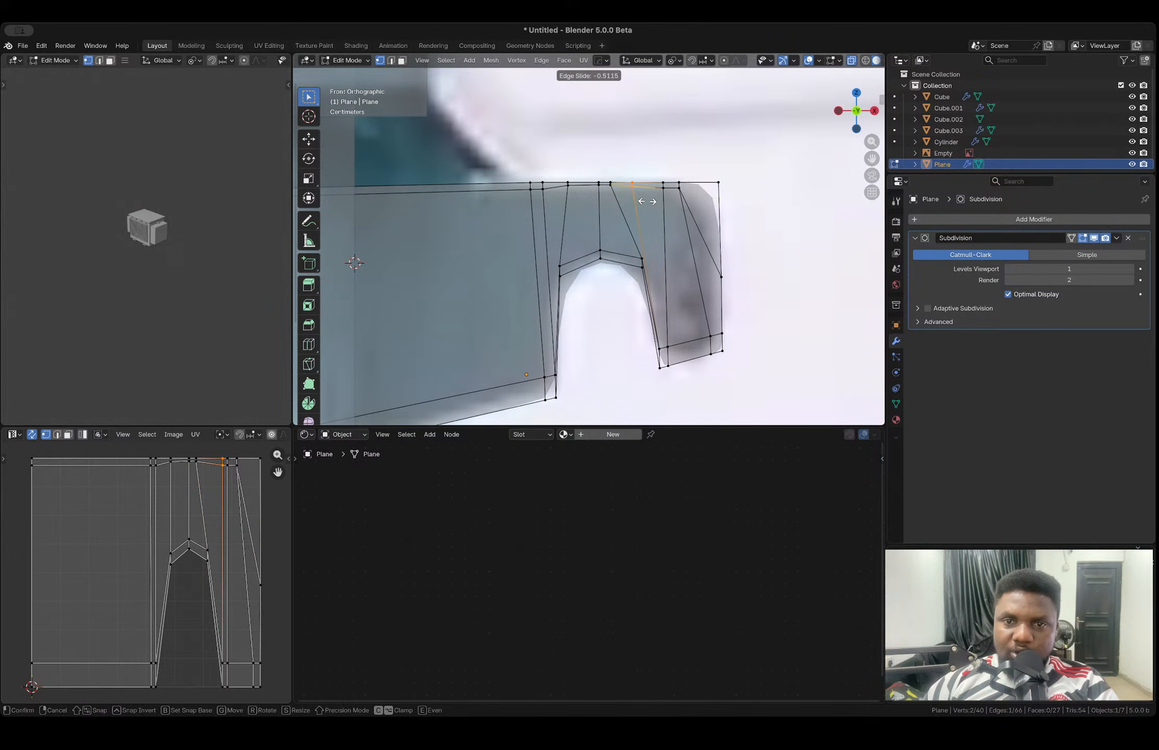
{"action": "left_click", "coordinate": [649, 200]}
{"action": "key", "text": "g"}
{"action": "key", "text": "g"}
{"action": "left_click", "coordinate": [653, 199]}
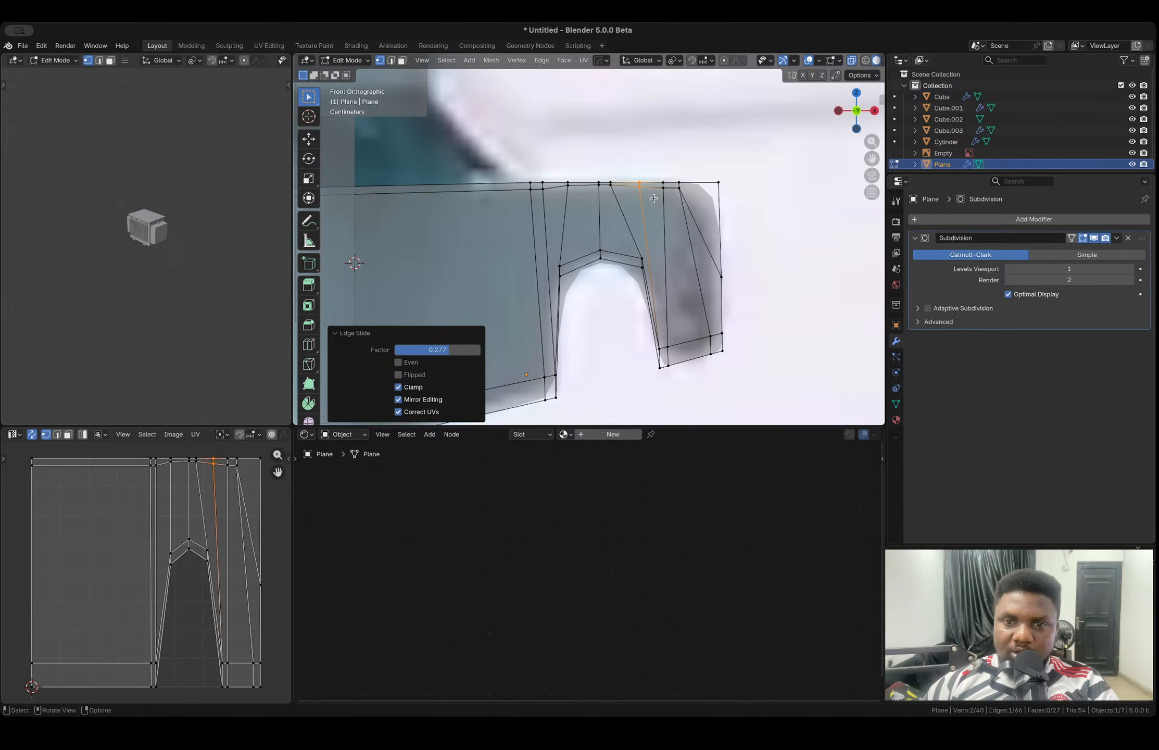
{"action": "key", "text": "g"}
{"action": "key", "text": "g"}
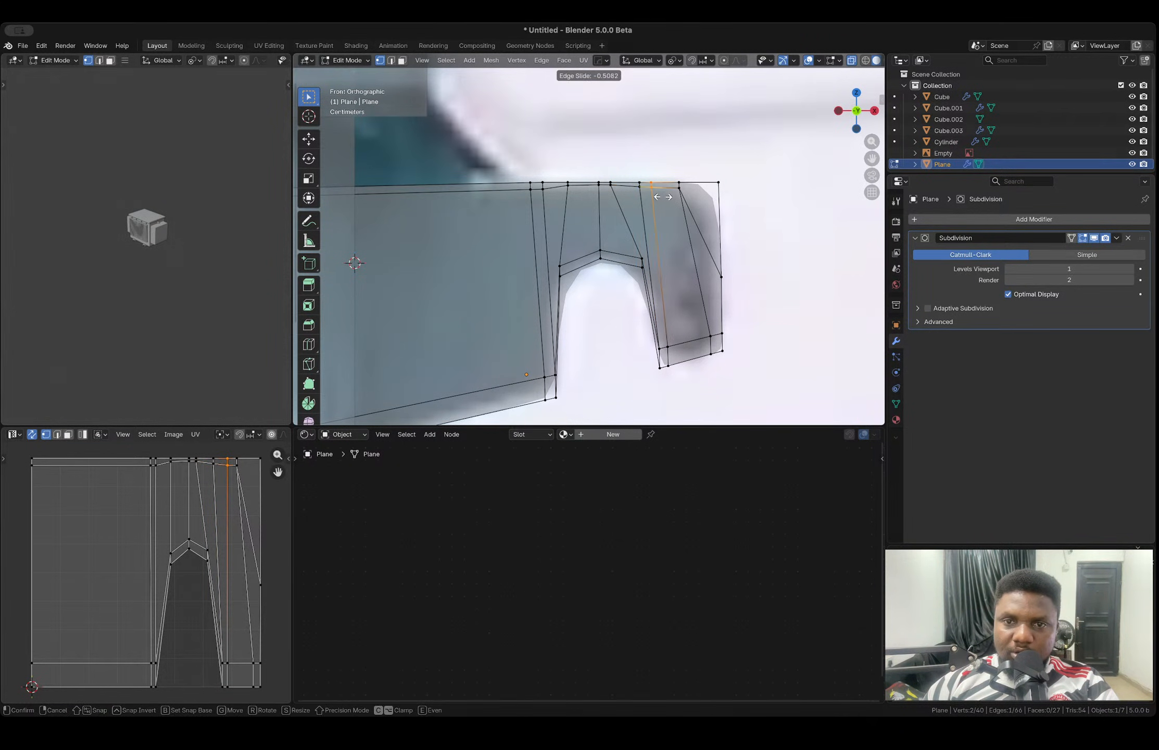
{"action": "left_click", "coordinate": [658, 196]}
- Lower the inner support vertex of the hook's rounded outer corner and slide the vertex above it inward along the upper edge
{"action": "left_click", "coordinate": [680, 187]}
{"action": "key", "text": "g"}
{"action": "key", "text": "g"}
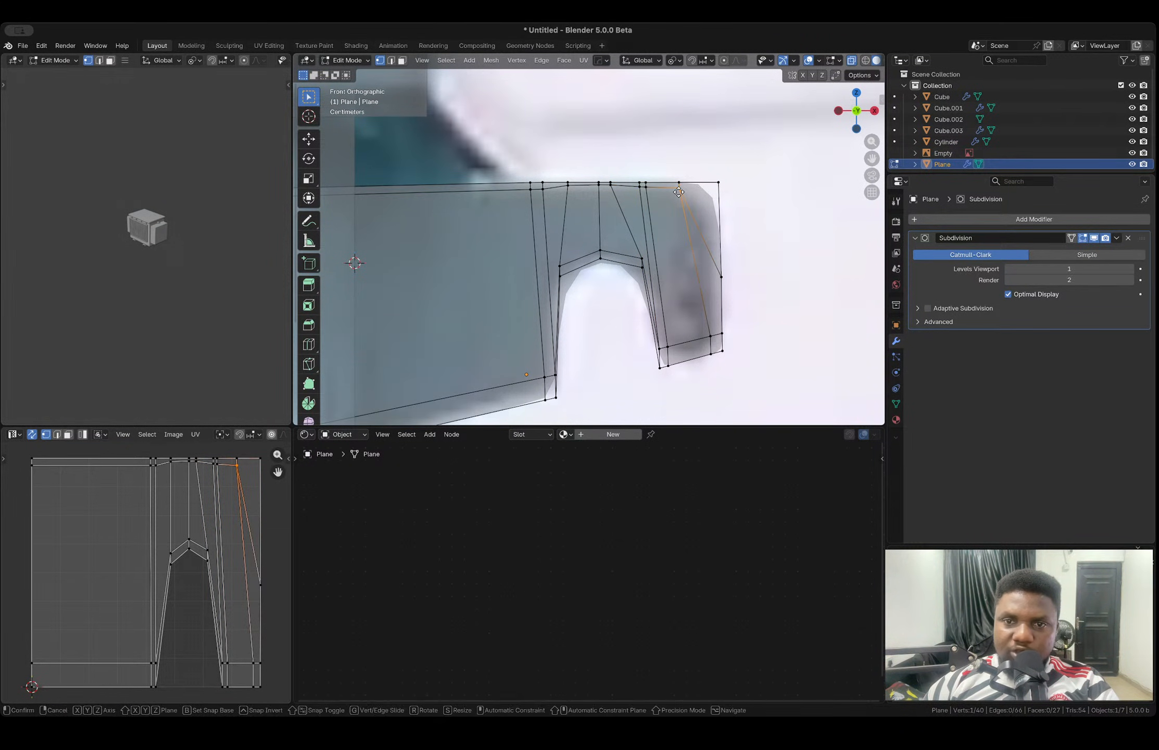
{"action": "left_click", "coordinate": [686, 256]}
{"action": "left_click", "coordinate": [674, 185]}
{"action": "key", "text": "g"}
{"action": "key", "text": "g"}
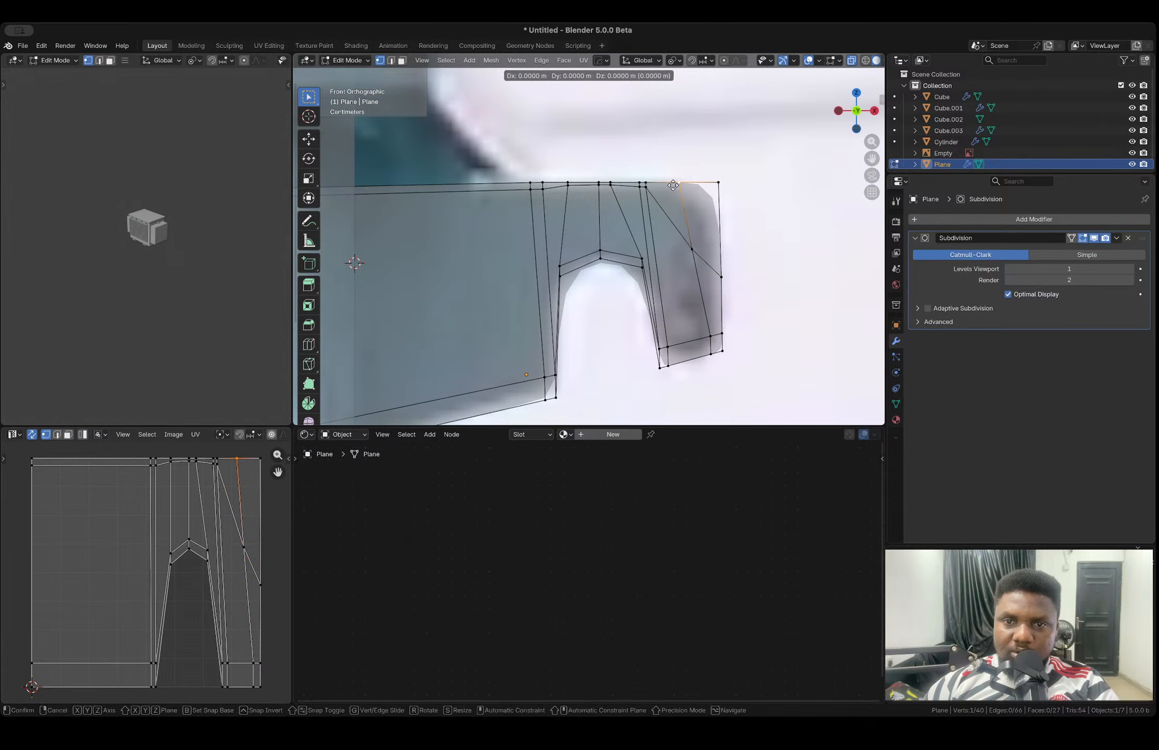
{"action": "left_click", "coordinate": [651, 186]}
- Move the support vertex on the hook's outer edge further down to round the corner more
{"action": "left_click", "coordinate": [722, 276]}
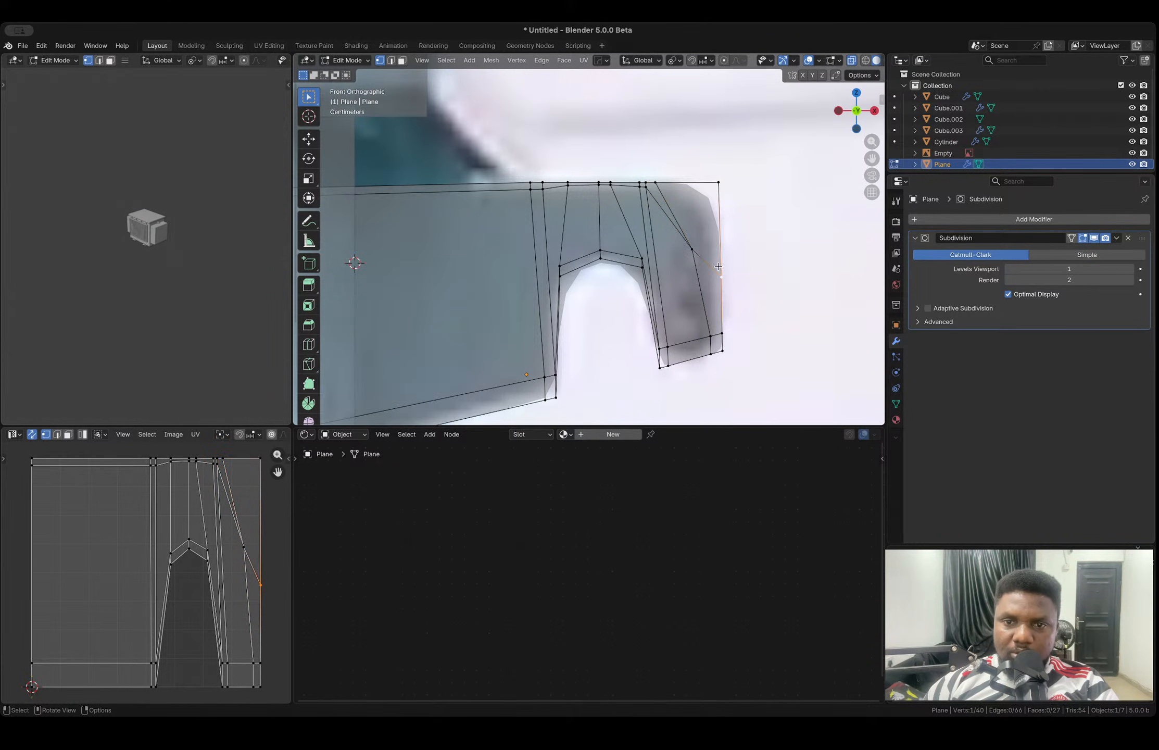
{"action": "key", "text": "g"}
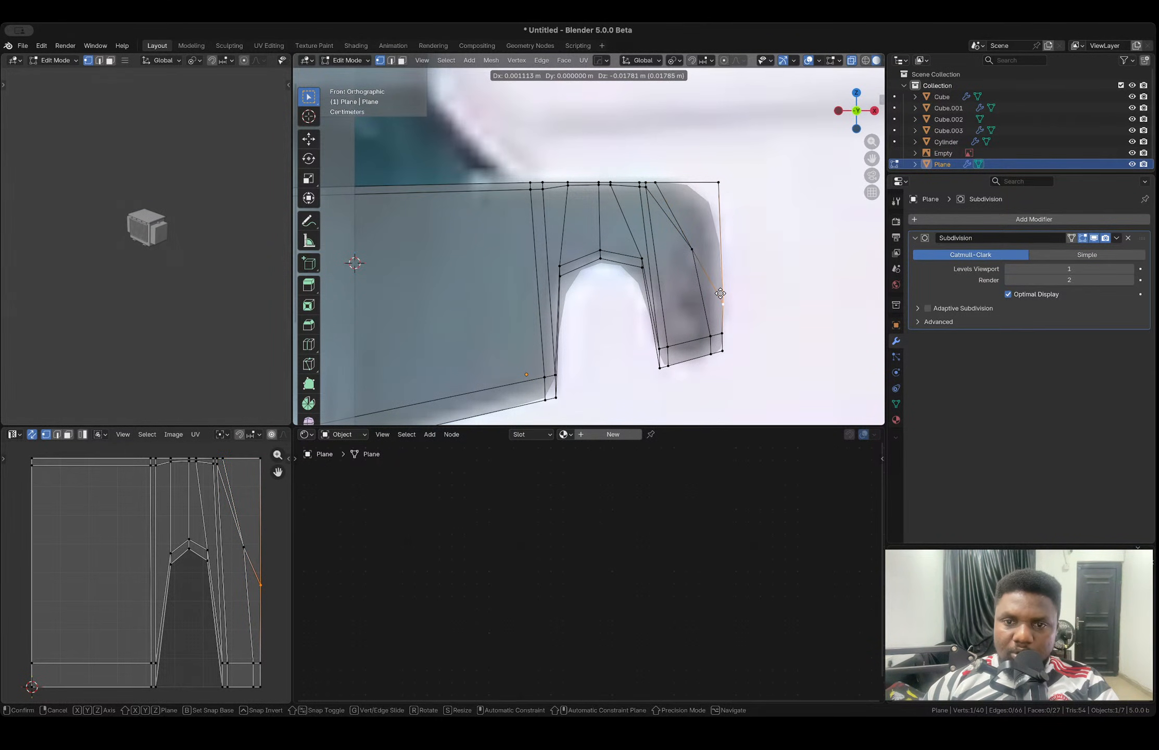
{"action": "key", "text": "g"}
{"action": "left_click", "coordinate": [720, 298]}
- Leave mesh editing and apply the hook plane's Subdivision modifier
{"action": "key", "text": "Tab"}
{"action": "scroll", "coordinate": [690, 229], "scroll_direction": "down", "scroll_amount": 4}
{"action": "middle_click_drag", "start_coordinate": [684, 234], "coordinate": [644, 243]}
{"action": "scroll", "coordinate": [709, 264], "scroll_direction": "down", "scroll_amount": 3}
{"action": "scroll", "coordinate": [561, 246], "scroll_direction": "up", "scroll_amount": 3}
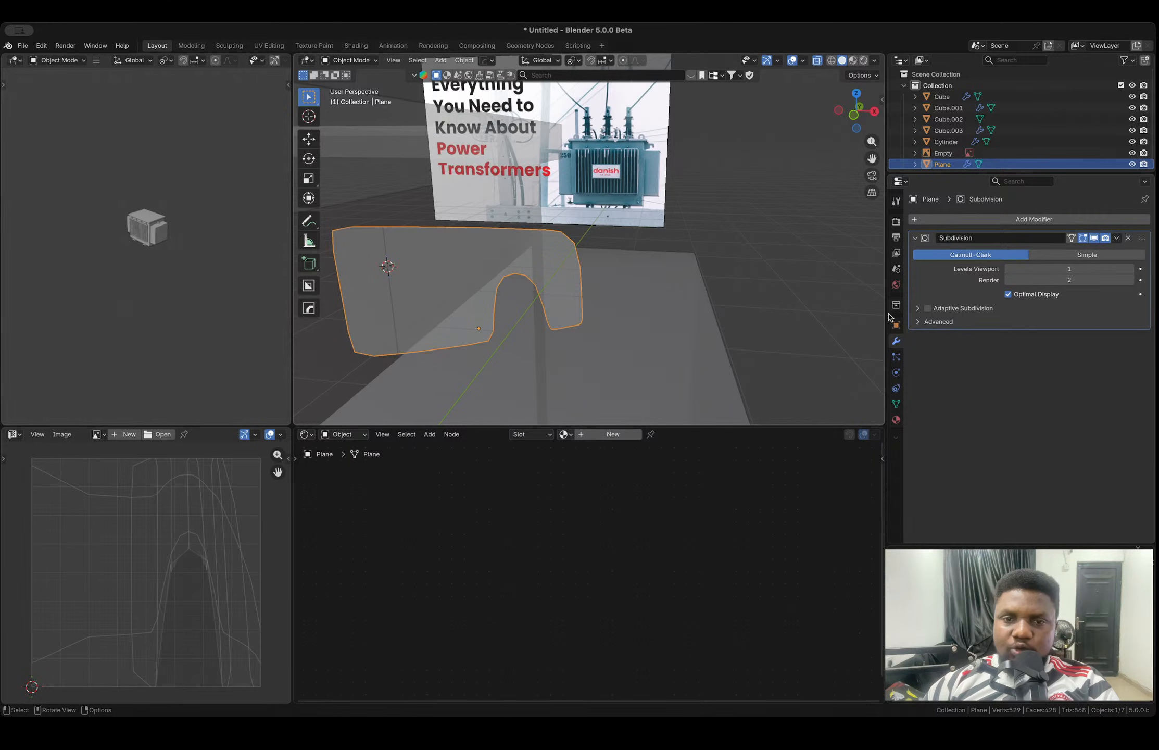
{"action": "key", "text": "ctrl+a"}
- Extrude the whole hook mesh about 0.006 m along its normal to give it thickness, and turn off X-ray
{"action": "key", "text": "Tab"}
{"action": "middle_click_drag", "start_coordinate": [613, 290], "coordinate": [504, 268]}
{"action": "key", "text": "a"}
{"action": "key", "text": "e"}
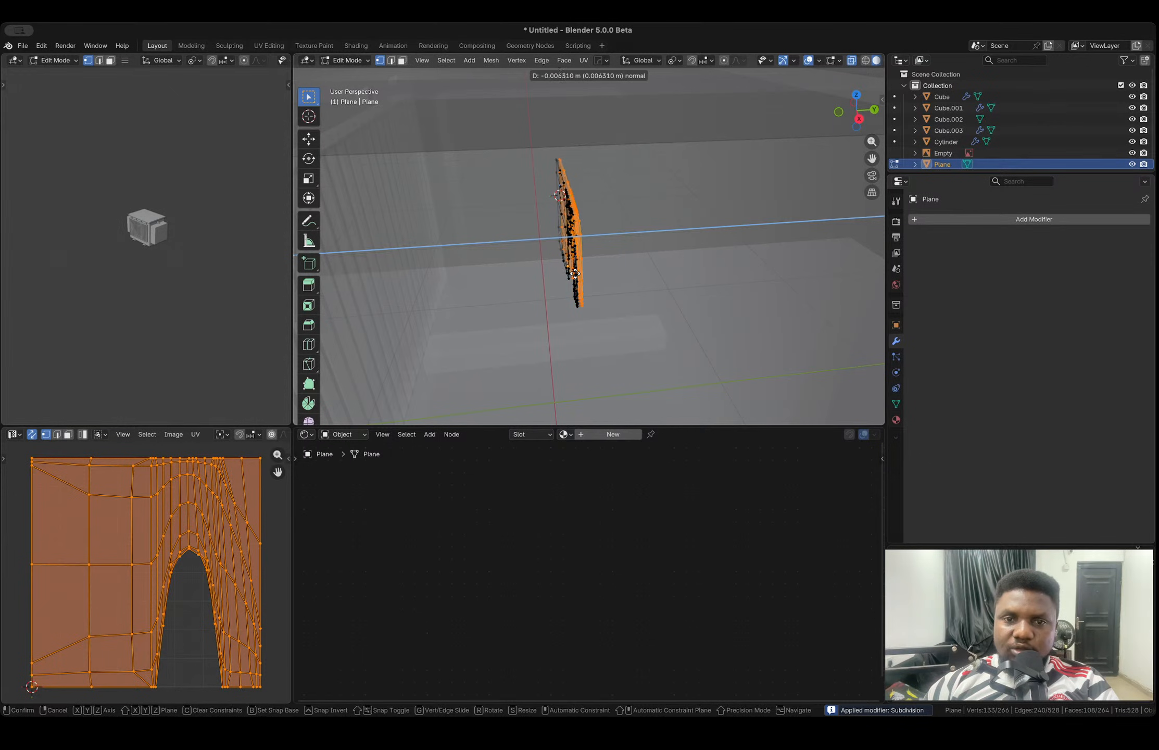
{"action": "left_click", "coordinate": [576, 274]}
{"action": "key", "text": "alt+z"}
{"action": "middle_click_drag", "start_coordinate": [577, 273], "coordinate": [520, 259]}
{"action": "key", "text": "Tab"}
- Mirror the finished hook, using the transformer tank as the mirror reference object
{"action": "right_click", "coordinate": [484, 255]}
{"action": "mouse_move", "coordinate": [484, 255]}
{"action": "left_click", "coordinate": [464, 280]}
{"action": "scroll", "coordinate": [480, 261], "scroll_direction": "down", "scroll_amount": 5}
{"action": "left_click", "coordinate": [455, 263], "text": "shift"}
{"action": "scroll", "coordinate": [455, 263], "scroll_direction": "down", "scroll_amount": 2}
{"action": "mouse_move", "coordinate": [671, 245]}
{"action": "middle_mouse_down"}
{"action": "mouse_move", "coordinate": [646, 249]}
{"action": "mouse_move", "coordinate": [690, 255]}
{"action": "middle_mouse_up"}
{"action": "scroll", "coordinate": [689, 255], "scroll_direction": "up", "scroll_amount": 2}
{"action": "left_click", "coordinate": [690, 255]}
- Check the model, then examine the reference's bushings and lifting lugs above the lid from the front with X-ray on
{"action": "scroll", "coordinate": [448, 246], "scroll_direction": "down", "scroll_amount": 4}
{"action": "middle_click_drag", "start_coordinate": [448, 246], "coordinate": [583, 248]}
{"action": "left_click", "coordinate": [849, 115]}
{"action": "scroll", "coordinate": [531, 230], "scroll_direction": "up", "scroll_amount": 6}
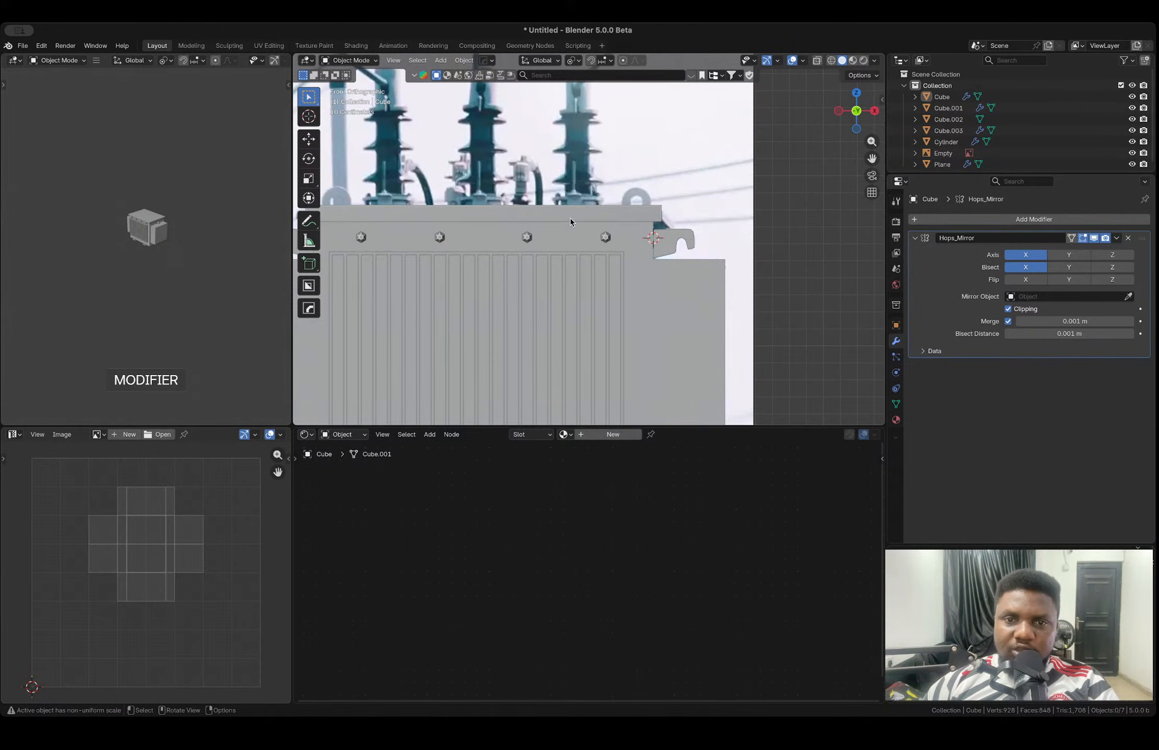
{"action": "key", "text": "alt+z"}
{"action": "scroll", "coordinate": [578, 203], "scroll_direction": "up", "scroll_amount": 1}
{"action": "middle_click_drag", "start_coordinate": [548, 222], "coordinate": [633, 246], "text": "shift"}
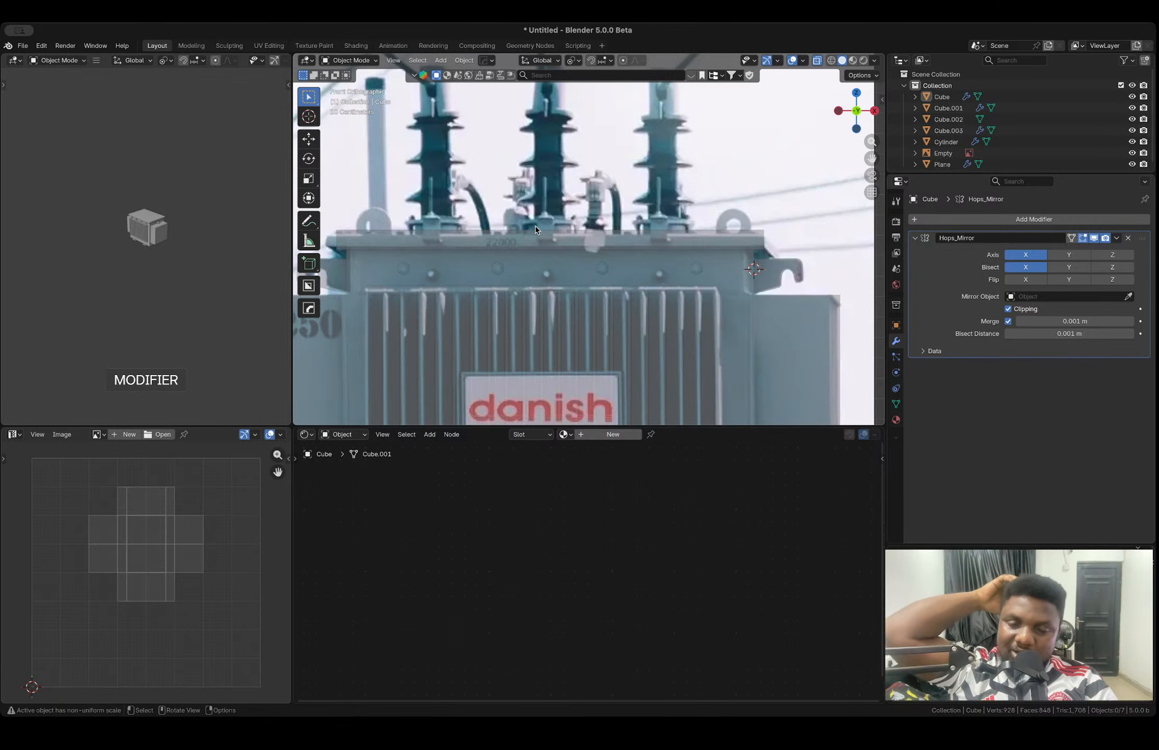
- Set the front fin panel's origin to its geometry and snap the 3D cursor to the panel's centre
{"action": "scroll", "coordinate": [571, 217], "scroll_direction": "down", "scroll_amount": 2}
{"action": "middle_click_drag", "start_coordinate": [572, 216], "coordinate": [560, 242]}
{"action": "scroll", "coordinate": [571, 335], "scroll_direction": "up", "scroll_amount": 2}
{"action": "left_click", "coordinate": [558, 374]}
{"action": "middle_click_drag", "start_coordinate": [561, 370], "coordinate": [587, 221]}
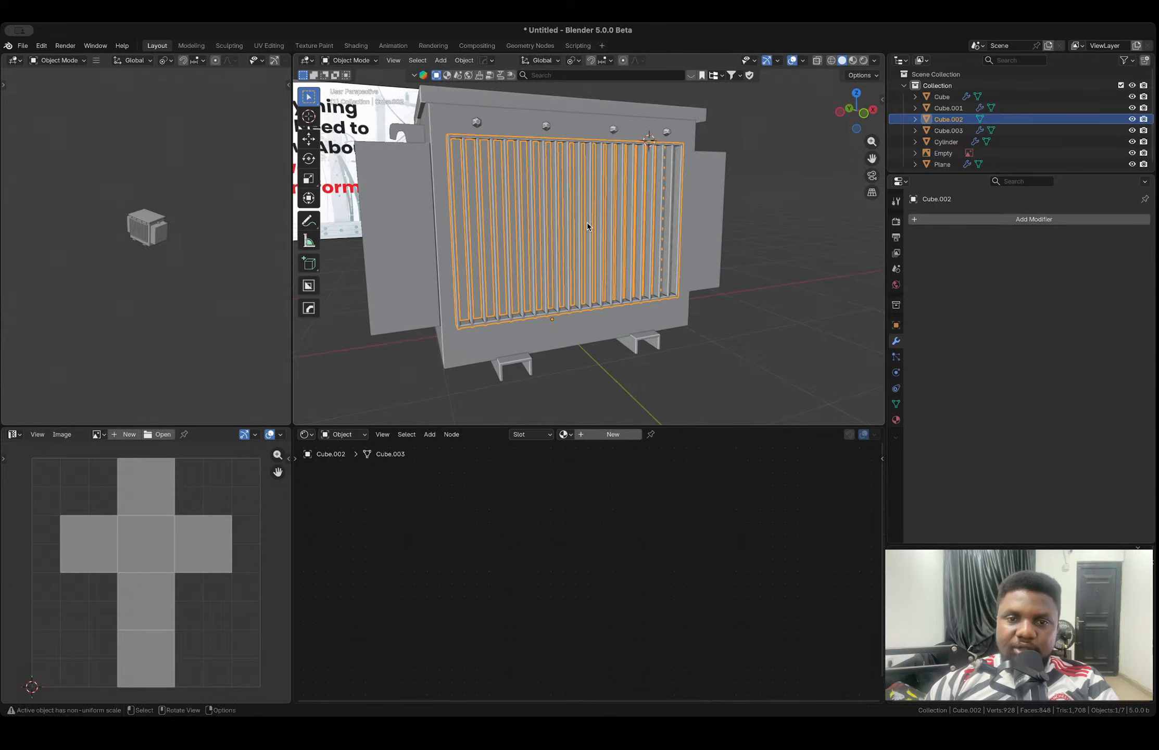
{"action": "right_click", "coordinate": [591, 235]}
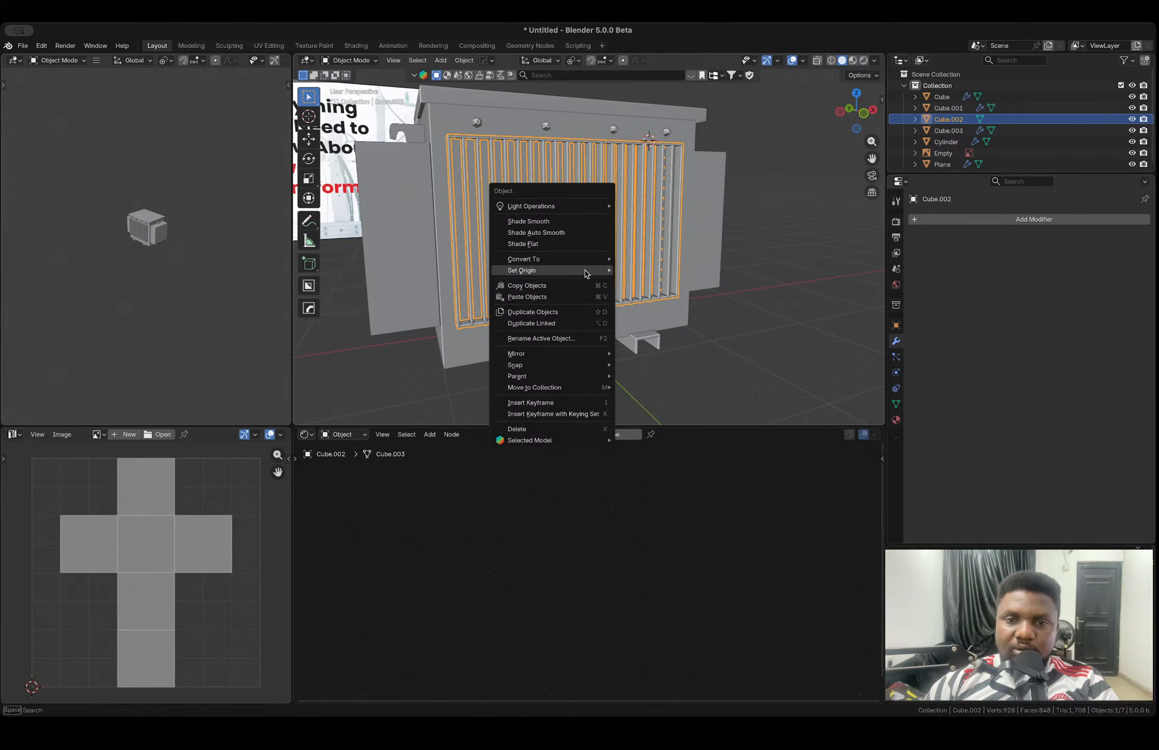
{"action": "mouse_move", "coordinate": [599, 271]}
{"action": "left_click", "coordinate": [645, 285]}
{"action": "key", "text": "shift+s"}
{"action": "left_click", "coordinate": [621, 290]}
- Add a cube at the 3D cursor for the nameplate and scale it uniformly to about 0.263
{"action": "key", "text": "Tab"}
{"action": "key", "text": "Tab"}
{"action": "key", "text": "shift+a"}
{"action": "mouse_move", "coordinate": [621, 259]}
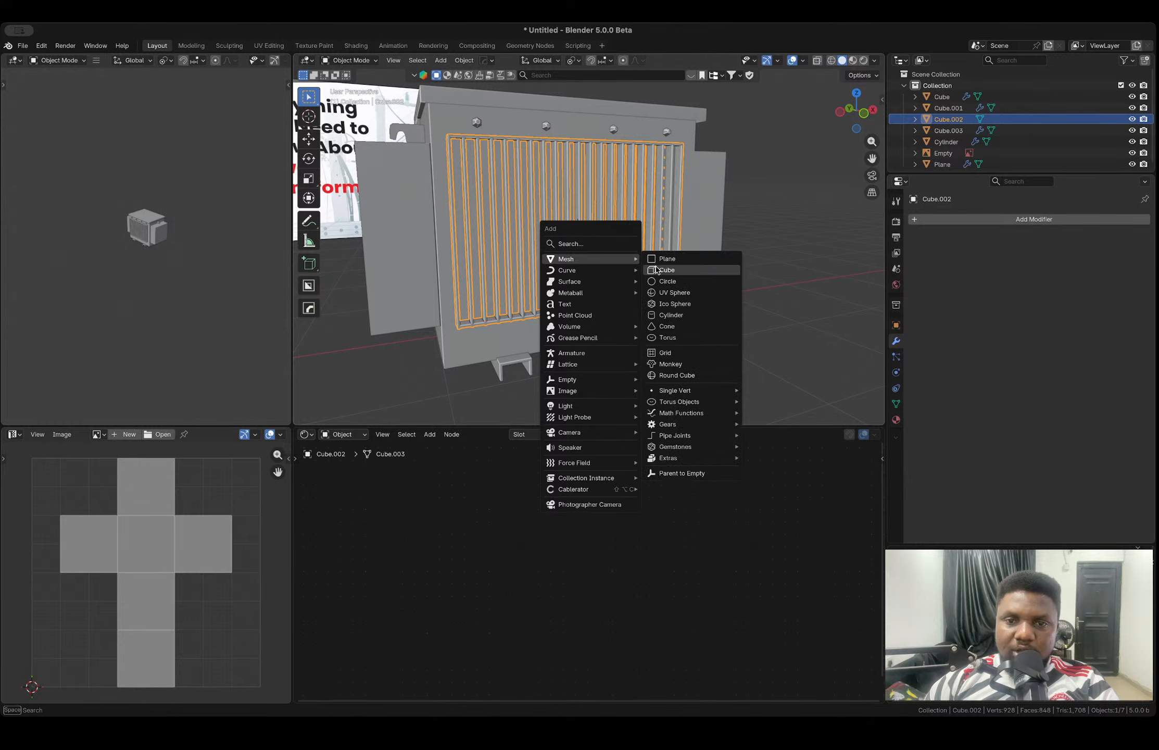
{"action": "left_click", "coordinate": [662, 271]}
{"action": "key", "text": "s"}
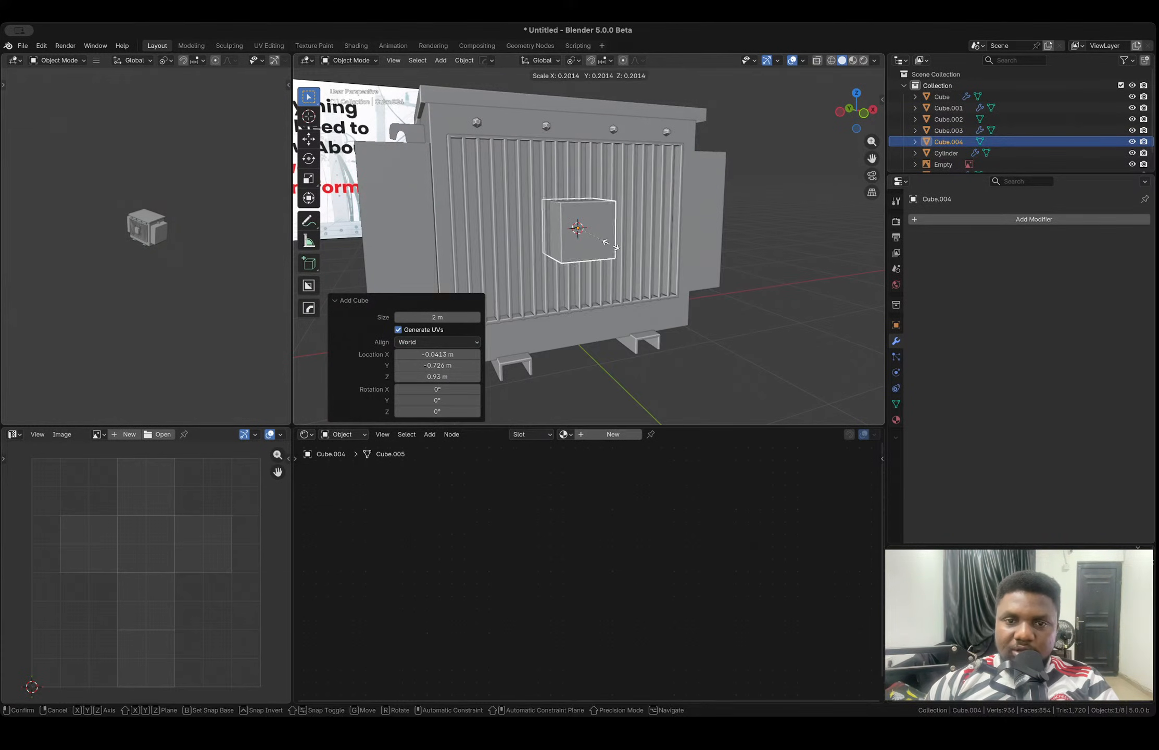
{"action": "left_click", "coordinate": [658, 235]}
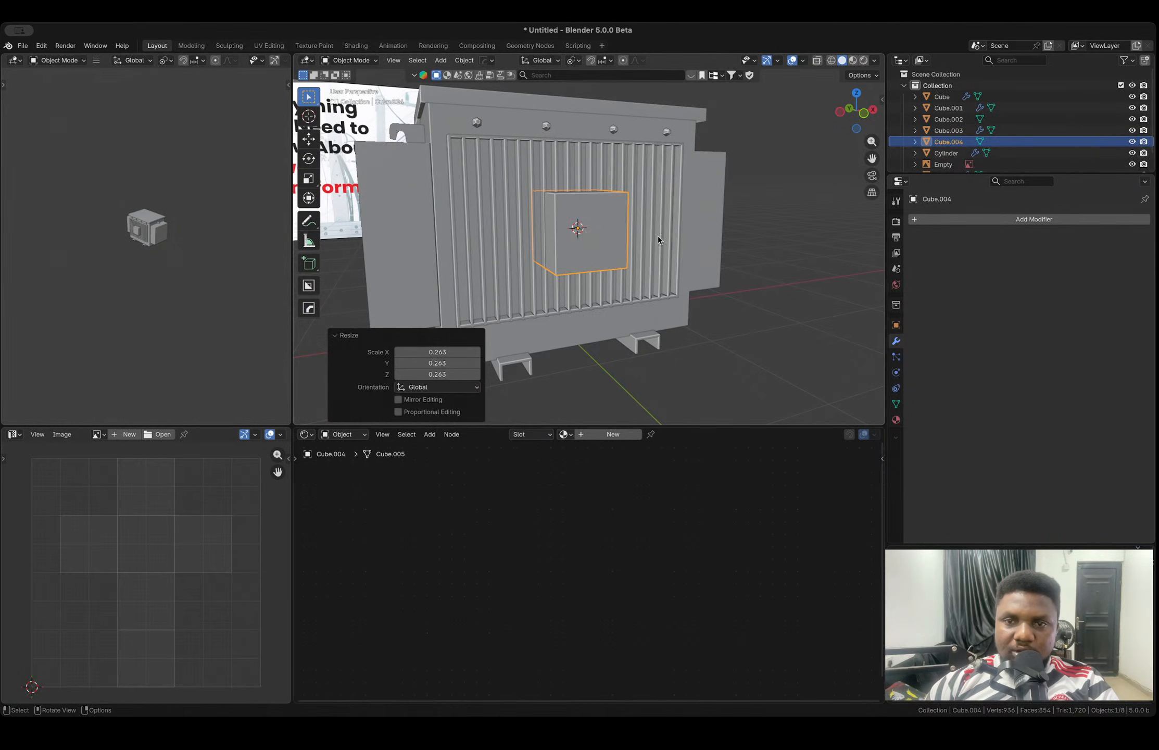
- Fit the cube to the reference nameplate from the front by scaling it about 1.523 along X and 0.767 along Z
{"action": "left_click", "coordinate": [864, 113]}
{"action": "key", "text": "s"}
{"action": "key", "text": "x"}
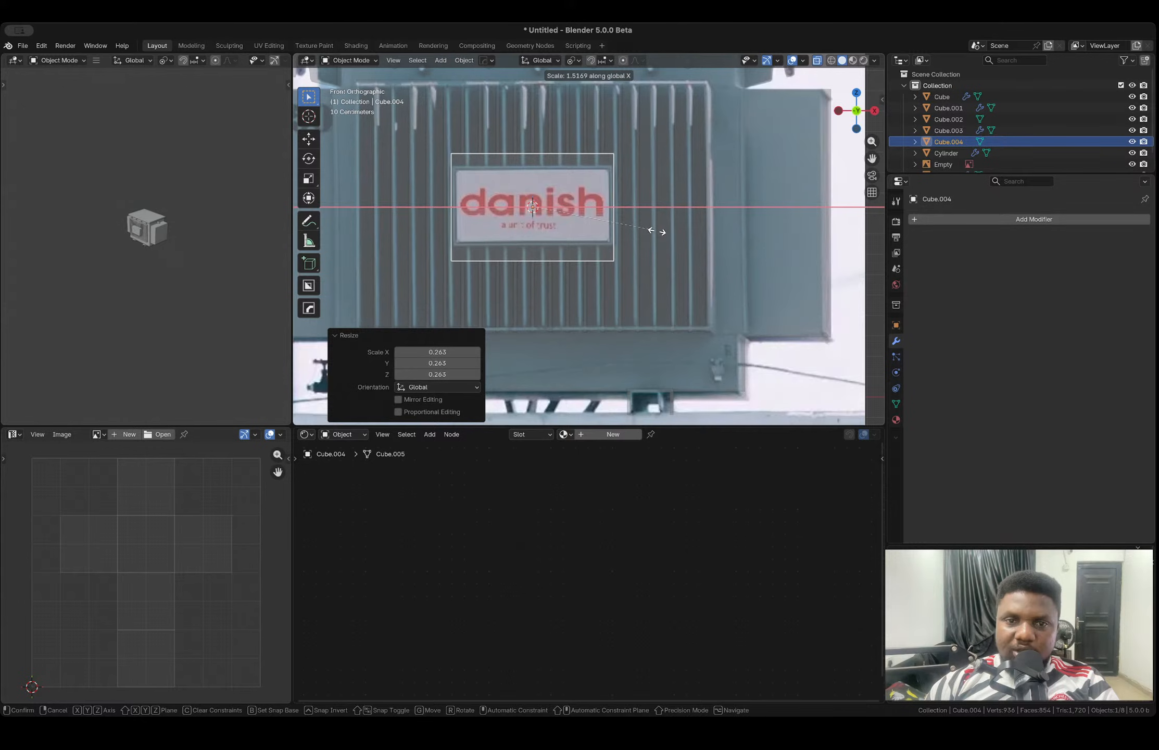
{"action": "left_click", "coordinate": [657, 231]}
{"action": "key", "text": "s"}
{"action": "key", "text": "z"}
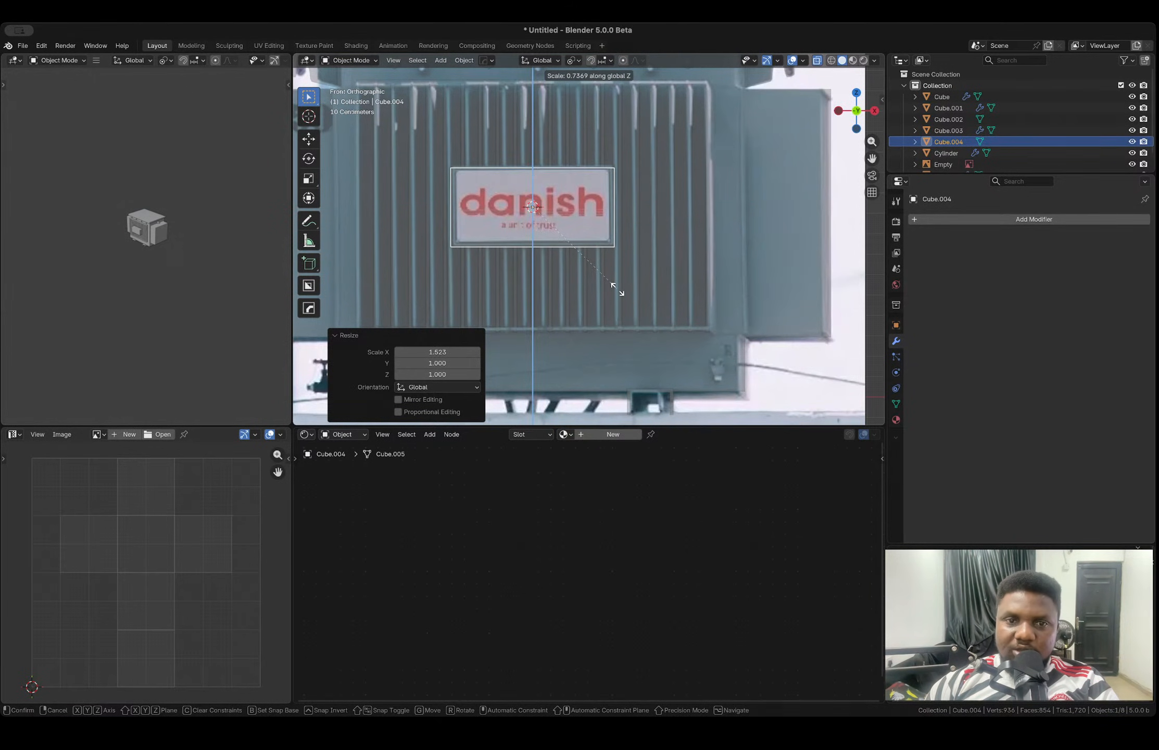
{"action": "left_click", "coordinate": [619, 290]}
- Scale the nameplate cube to about 0.171 along Y and move it about -0.025 m along Y
{"action": "middle_click_drag", "start_coordinate": [620, 293], "coordinate": [624, 234]}
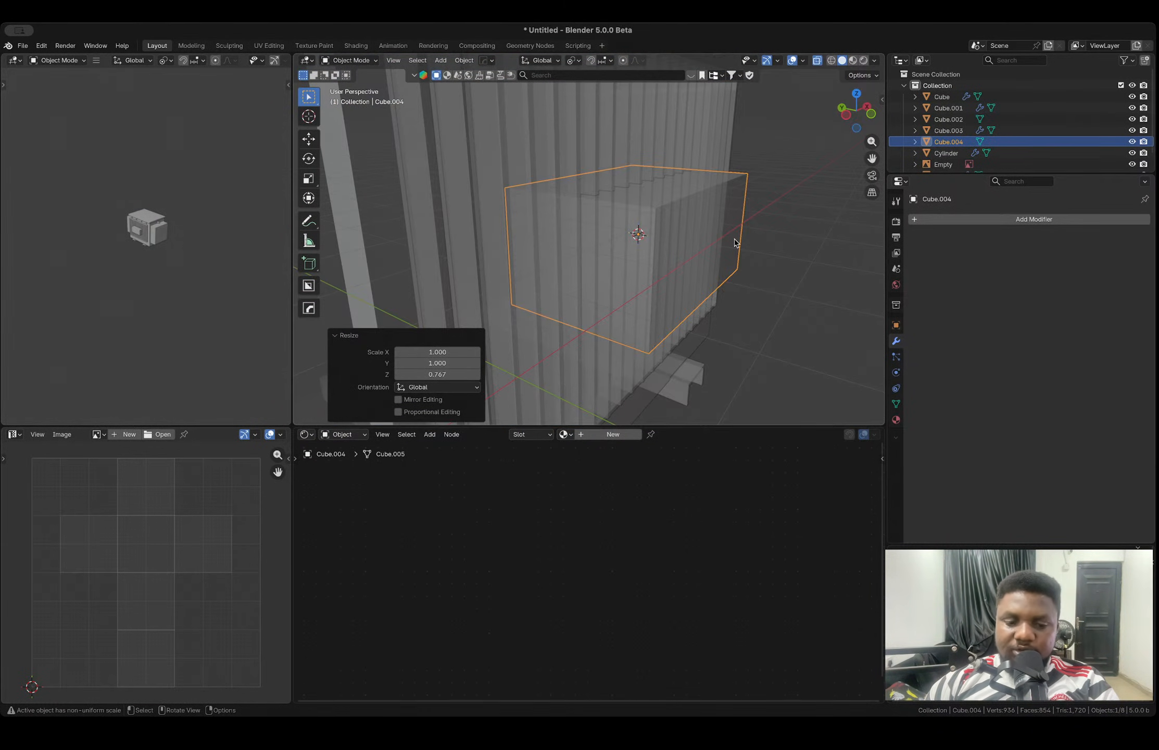
{"action": "key", "text": "s"}
{"action": "key", "text": "y"}
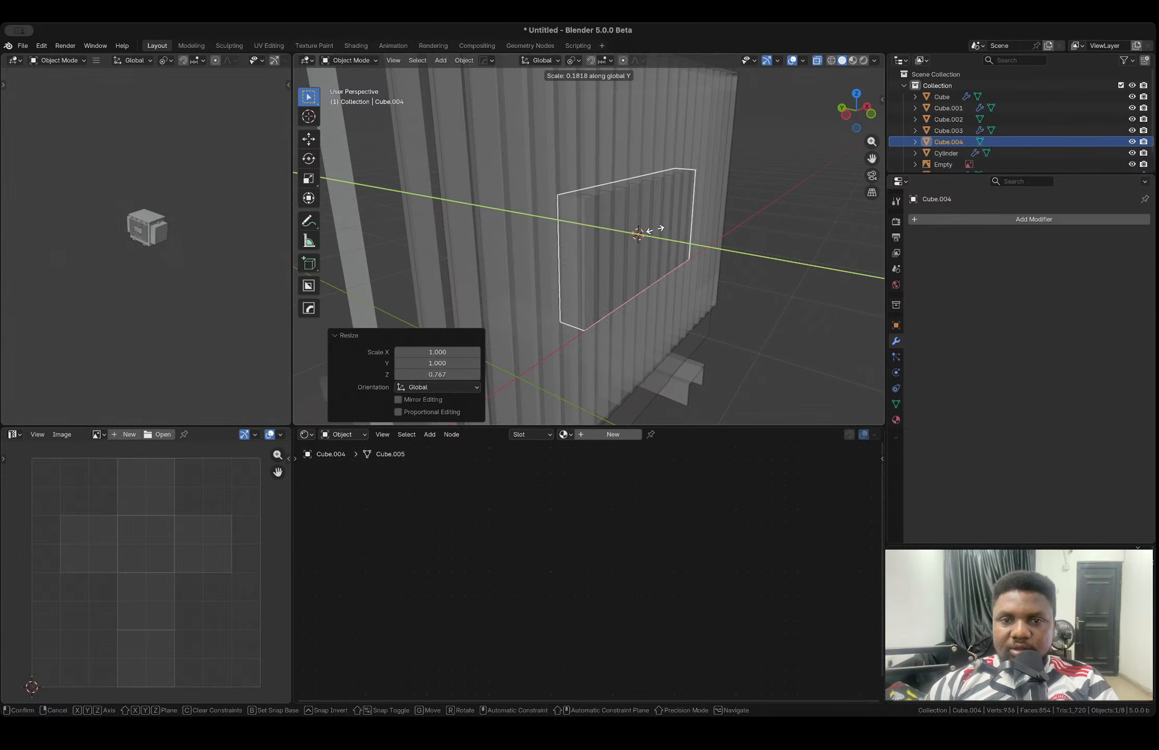
{"action": "left_click", "coordinate": [651, 230]}
{"action": "key", "text": "y"}
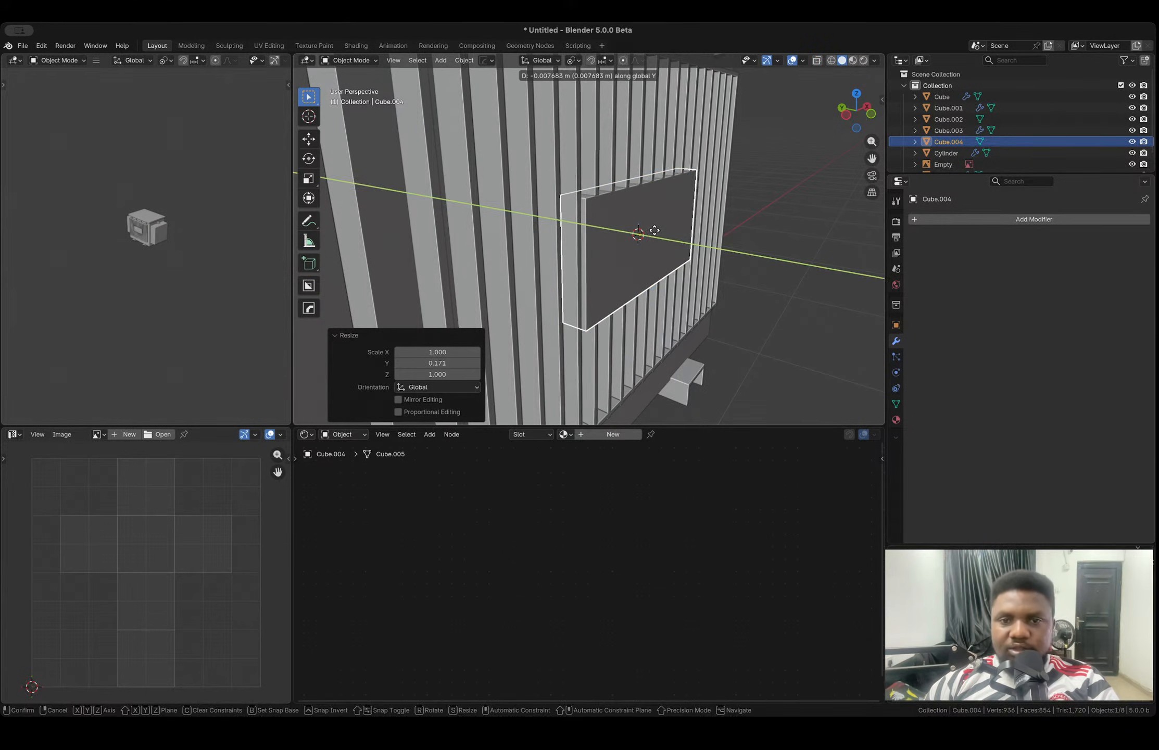
{"action": "left_click", "coordinate": [657, 232]}
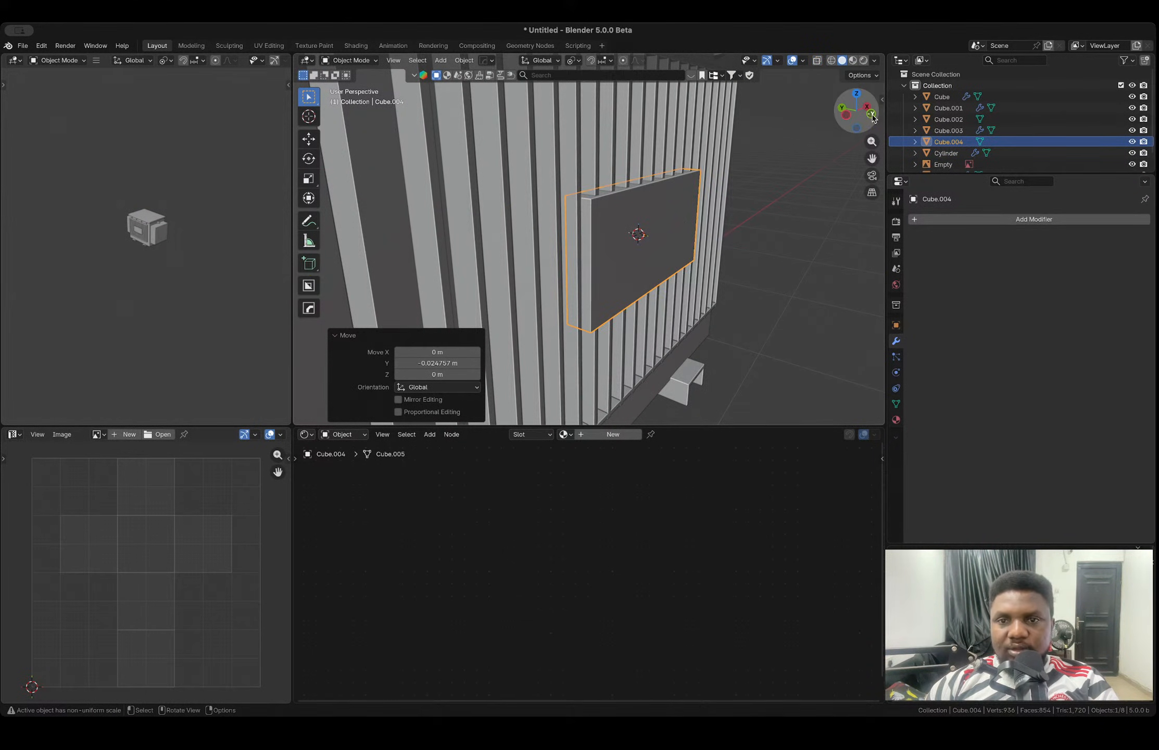
- Apply the nameplate cube's transform and inset its front face about 0.023 m to match the reference's border
{"action": "left_click", "coordinate": [870, 115]}
{"action": "key", "text": "ctrl+a"}
{"action": "left_click", "coordinate": [629, 233]}
{"action": "key", "text": "Tab"}
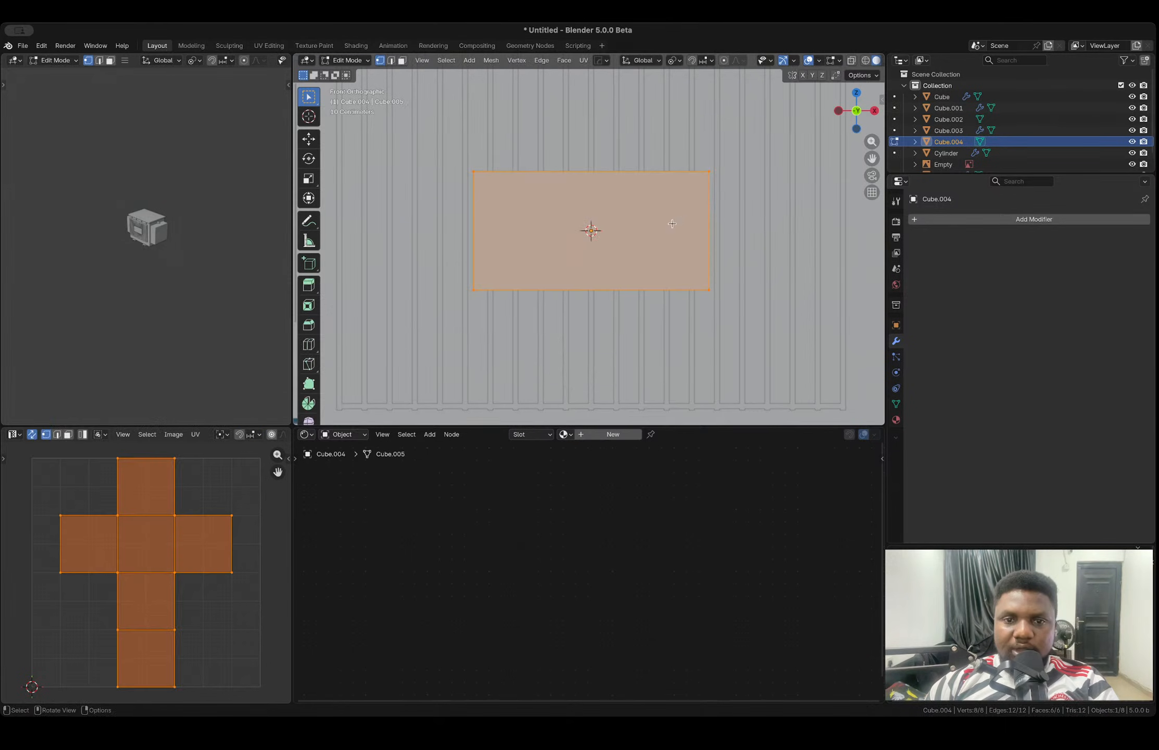
{"action": "key", "text": "3"}
{"action": "left_click", "coordinate": [685, 221]}
{"action": "key", "text": "alt+z"}
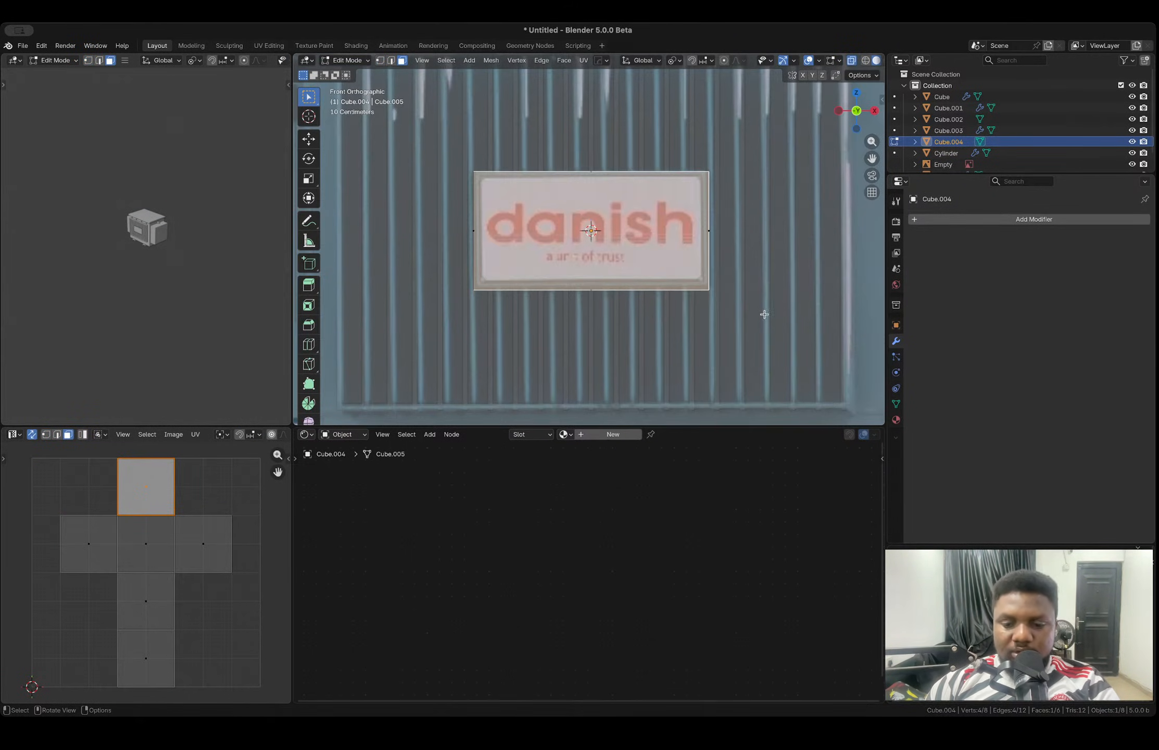
{"action": "key", "text": "i"}
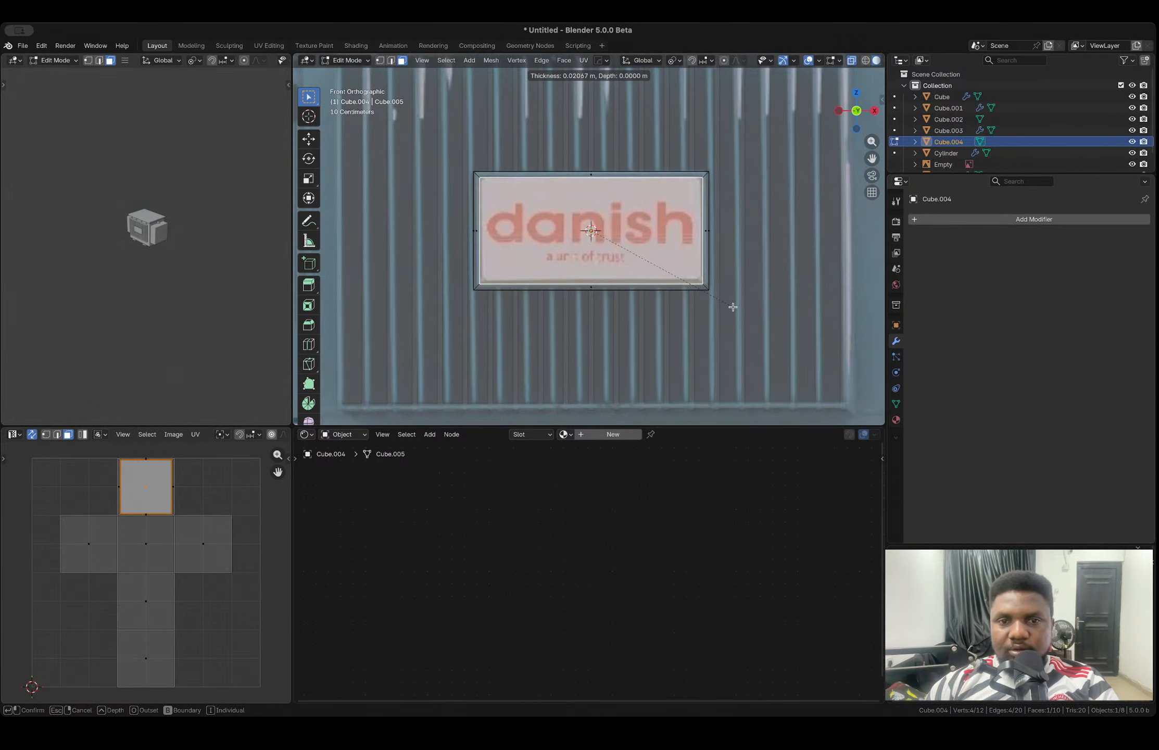
{"action": "left_click", "coordinate": [728, 305]}
- Extrude the inset face about 0.015 m inward to recess the nameplate, turn off X-ray and leave mesh editing
{"action": "middle_click_drag", "start_coordinate": [578, 208], "coordinate": [700, 230]}
{"action": "key", "text": "e"}
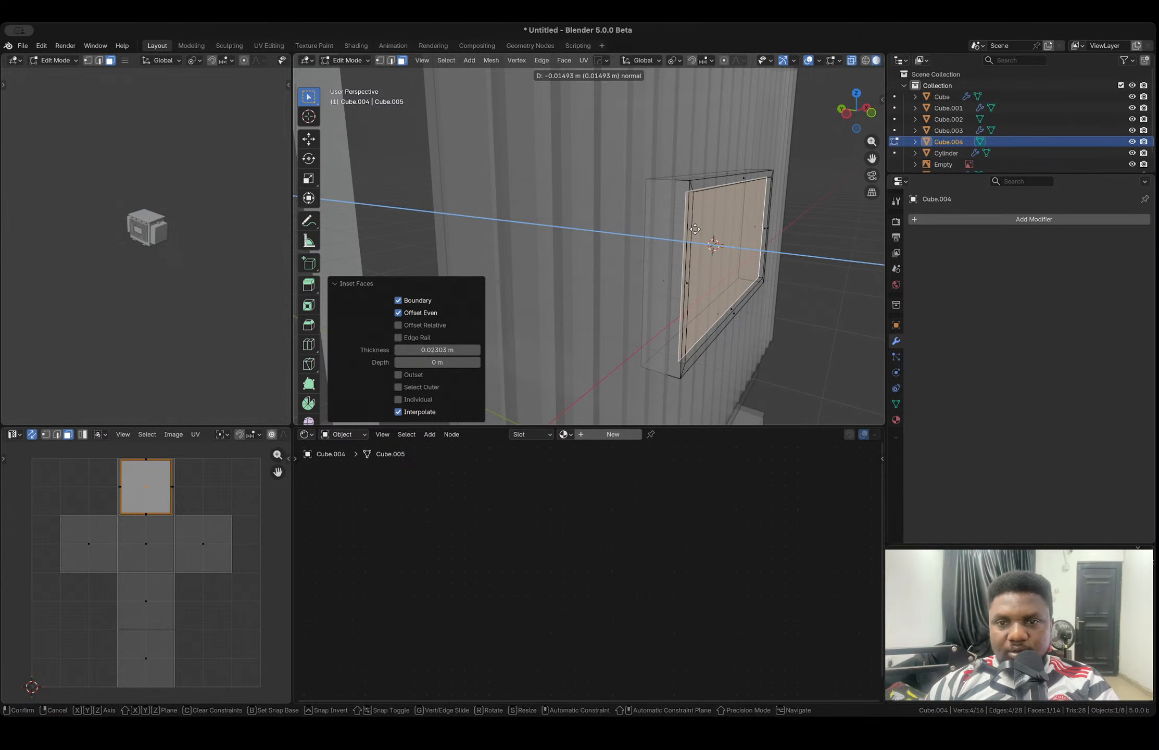
{"action": "left_click", "coordinate": [695, 228]}
{"action": "key", "text": "alt+z"}
{"action": "middle_click_drag", "start_coordinate": [696, 228], "coordinate": [673, 233]}
{"action": "key", "text": "Tab"}
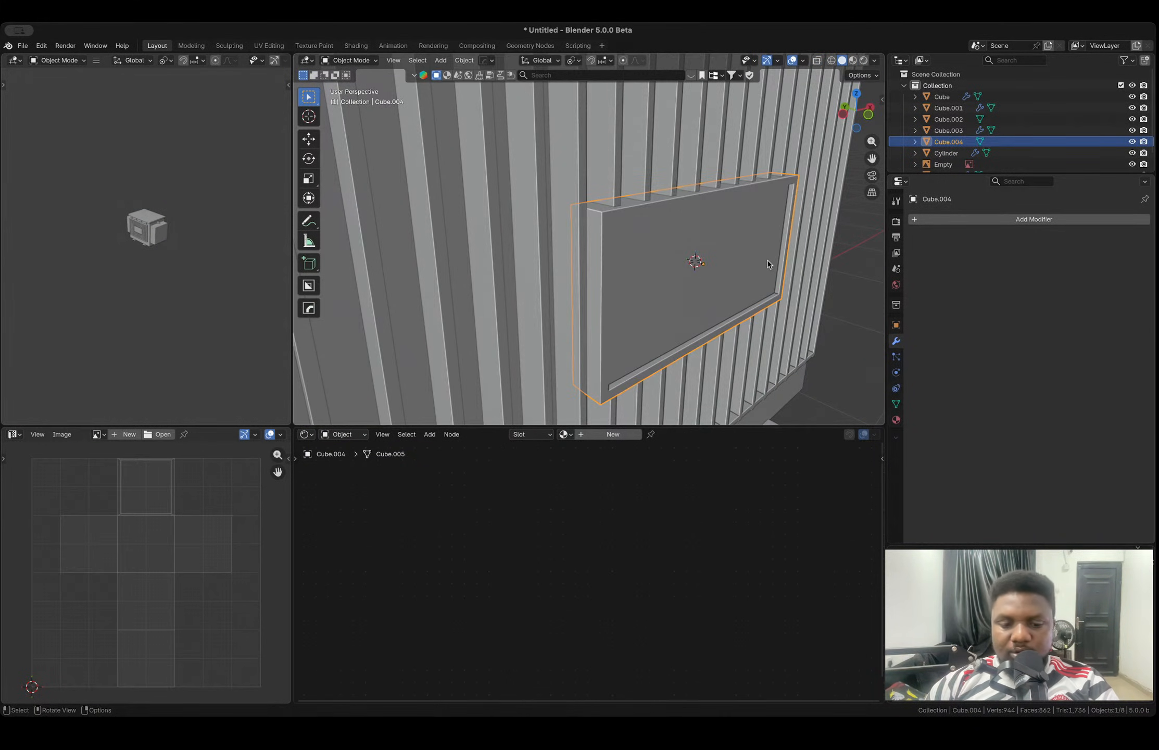
- Thin the nameplate to about 0.37 along Y and move it about -0.017 m along Y against the fins
{"action": "key", "text": "s"}
{"action": "key", "text": "y"}
{"action": "key", "text": "alt+z"}
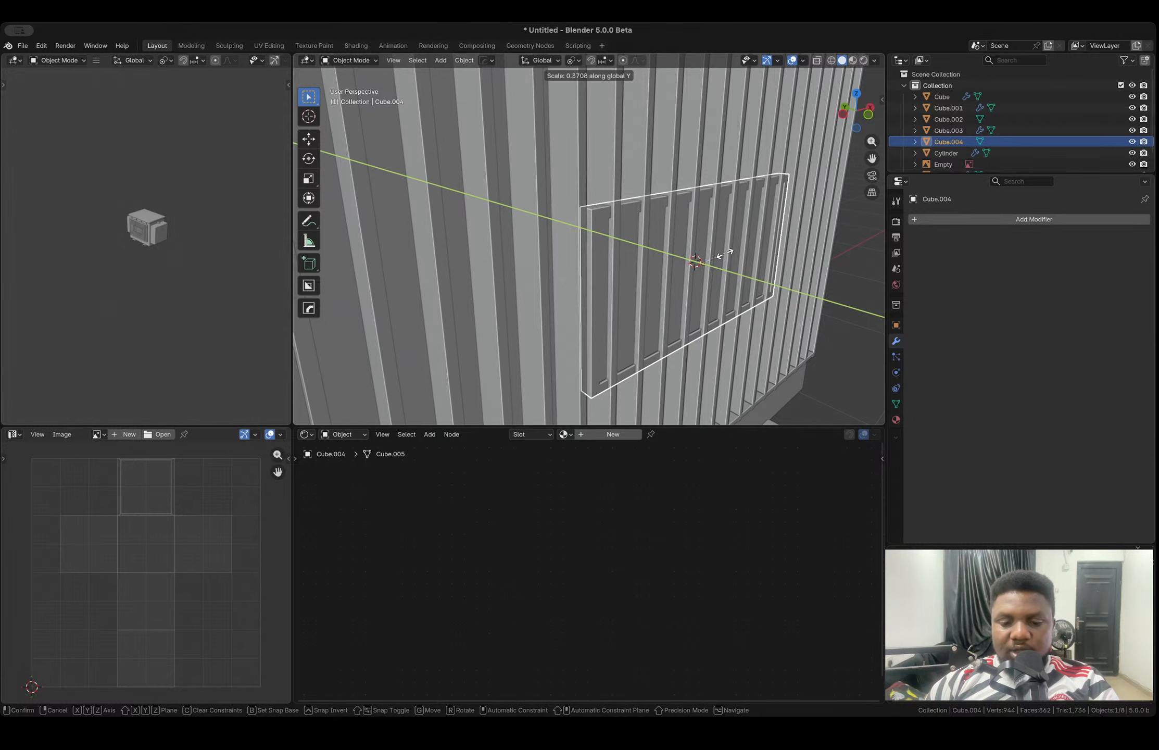
{"action": "left_click", "coordinate": [725, 254]}
{"action": "key", "text": "g"}
{"action": "key", "text": "y"}
{"action": "left_click", "coordinate": [731, 259]}
{"action": "key", "text": "alt+z"}
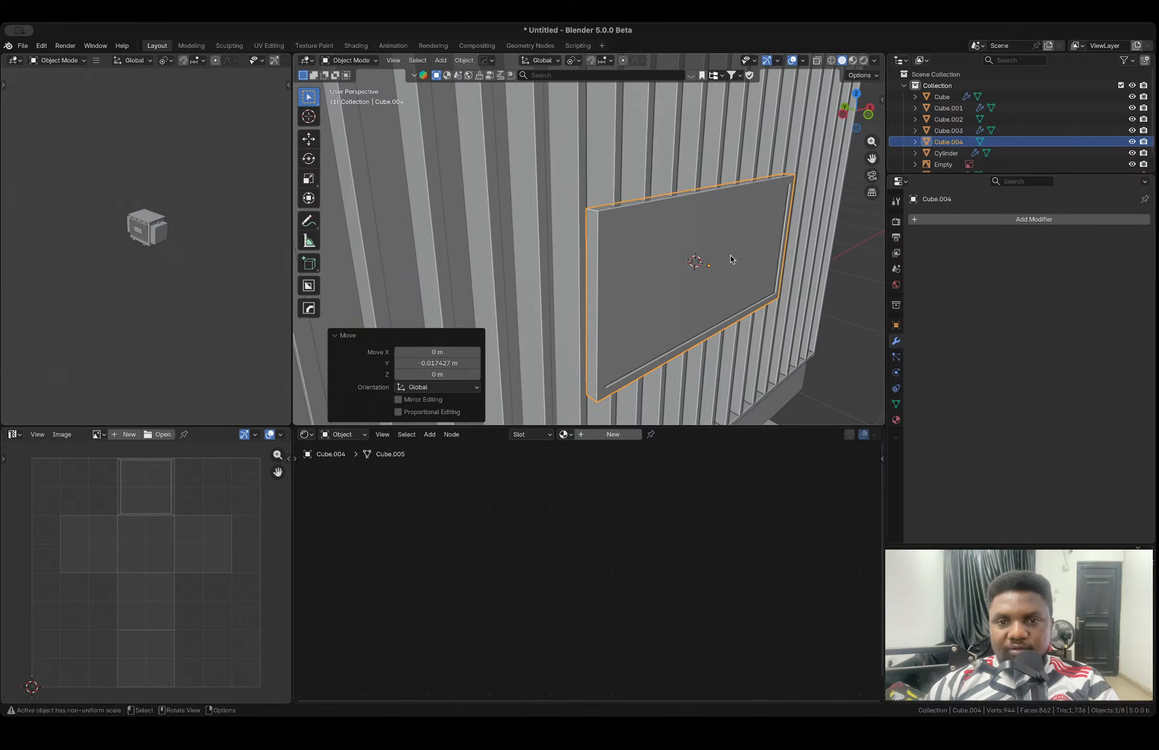
- Compare the model with the reference from the front in X-ray, then inspect the lid's upper surface in shaded view
{"action": "scroll", "coordinate": [741, 261], "scroll_direction": "down", "scroll_amount": 10}
{"action": "left_click", "coordinate": [725, 245]}
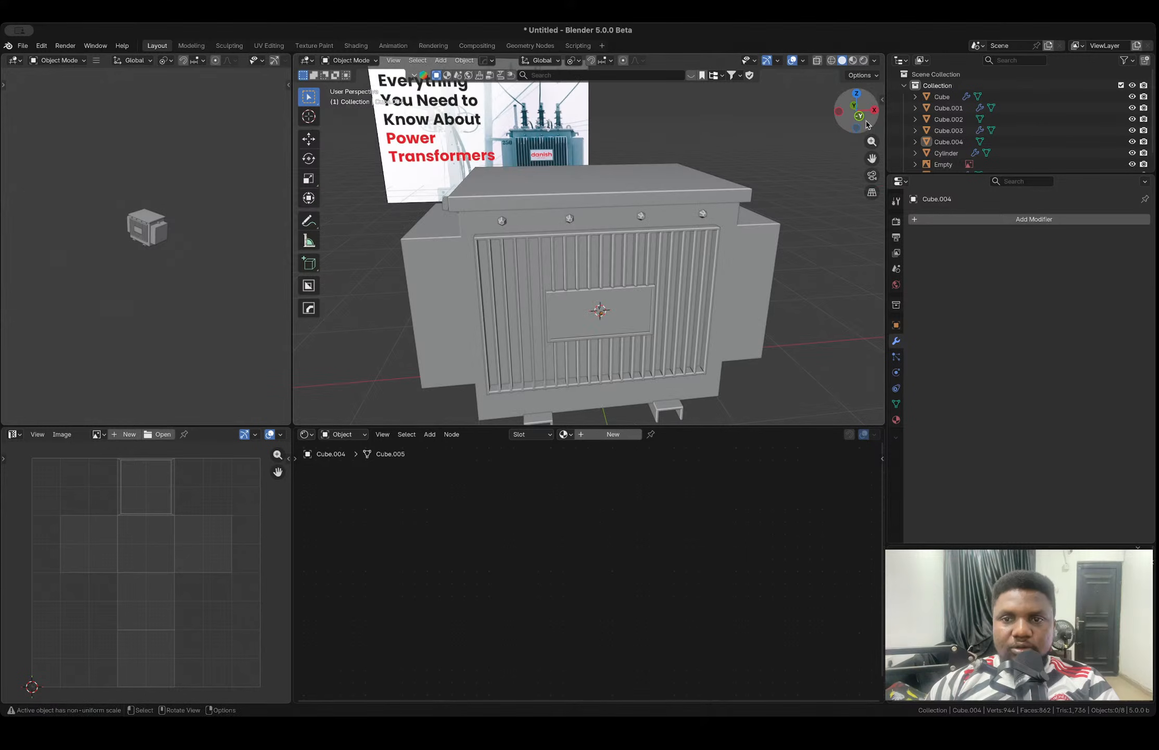
{"action": "left_click", "coordinate": [858, 120]}
{"action": "key", "text": "alt+z"}
{"action": "scroll", "coordinate": [633, 203], "scroll_direction": "up", "scroll_amount": 3}
{"action": "middle_click_drag", "start_coordinate": [636, 203], "coordinate": [631, 279], "text": "shift"}
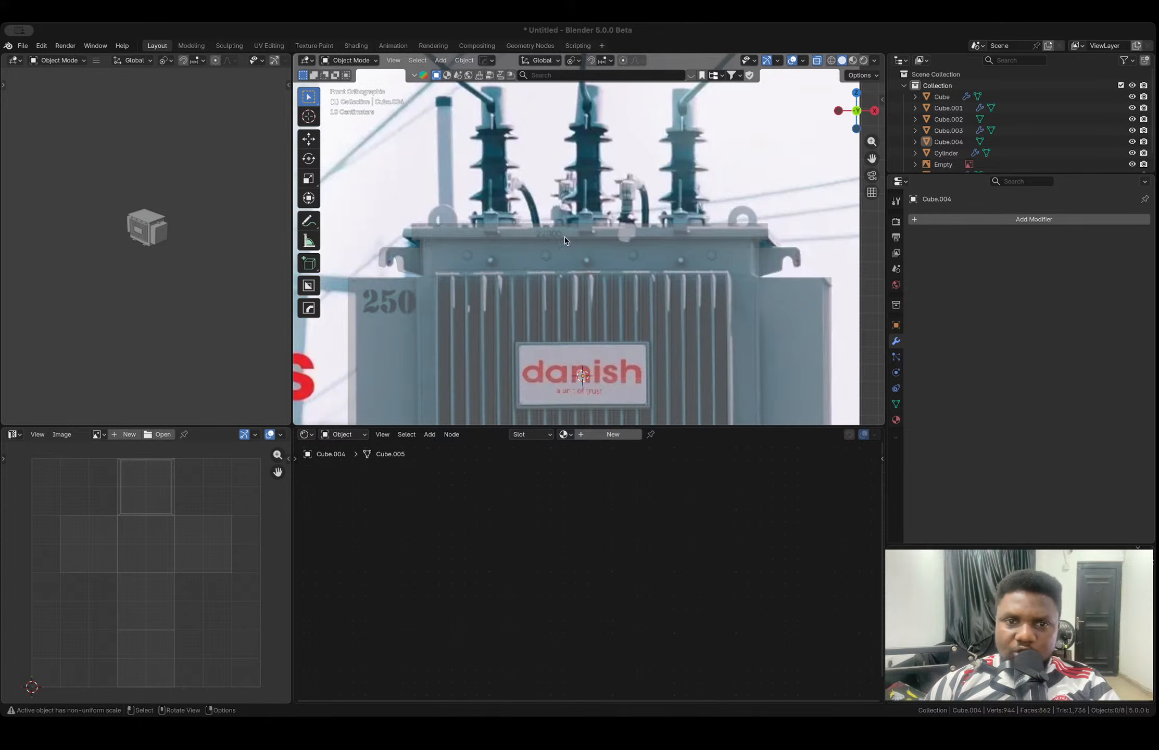
{"action": "middle_click_drag", "start_coordinate": [742, 224], "coordinate": [726, 273]}
{"action": "left_click", "coordinate": [738, 298]}
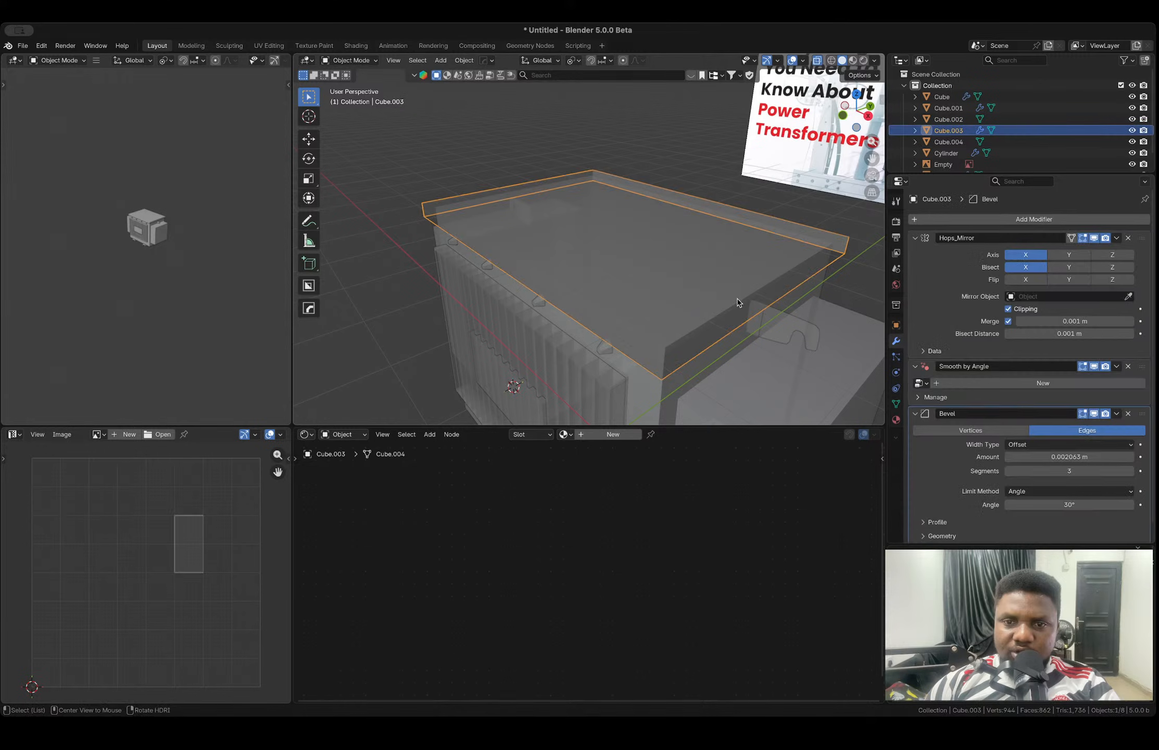
{"action": "key", "text": "ctrl+z"}
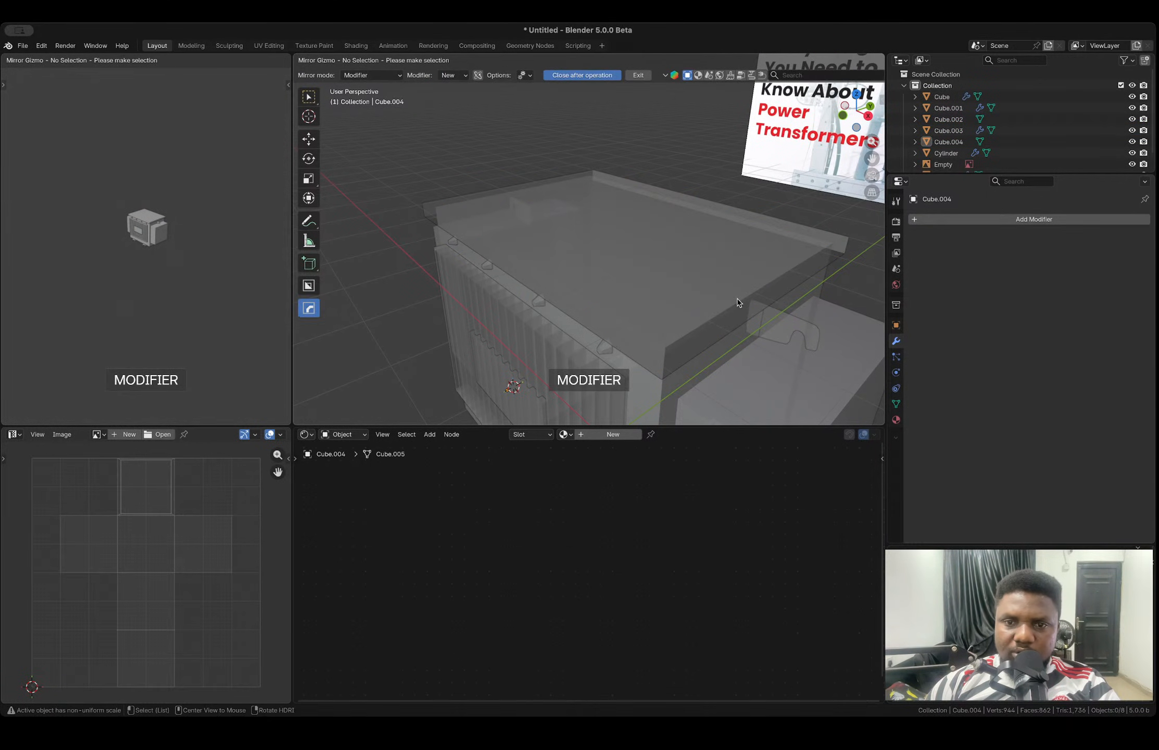
{"action": "key", "text": "alt+z"}
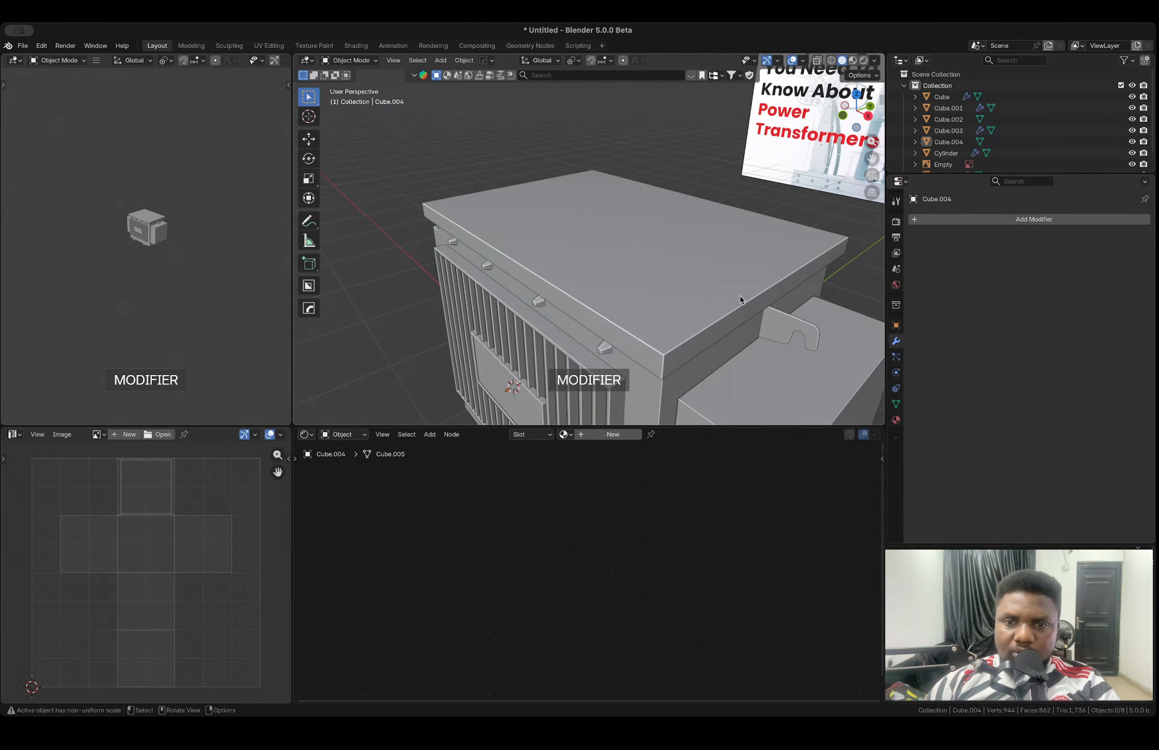
- Add a centred lengthwise loop cut to the lid and a crosswise one slid at a factor of about 0.216
{"action": "left_click", "coordinate": [740, 297]}
{"action": "key", "text": "Tab"}
{"action": "key", "text": "ctrl+r"}
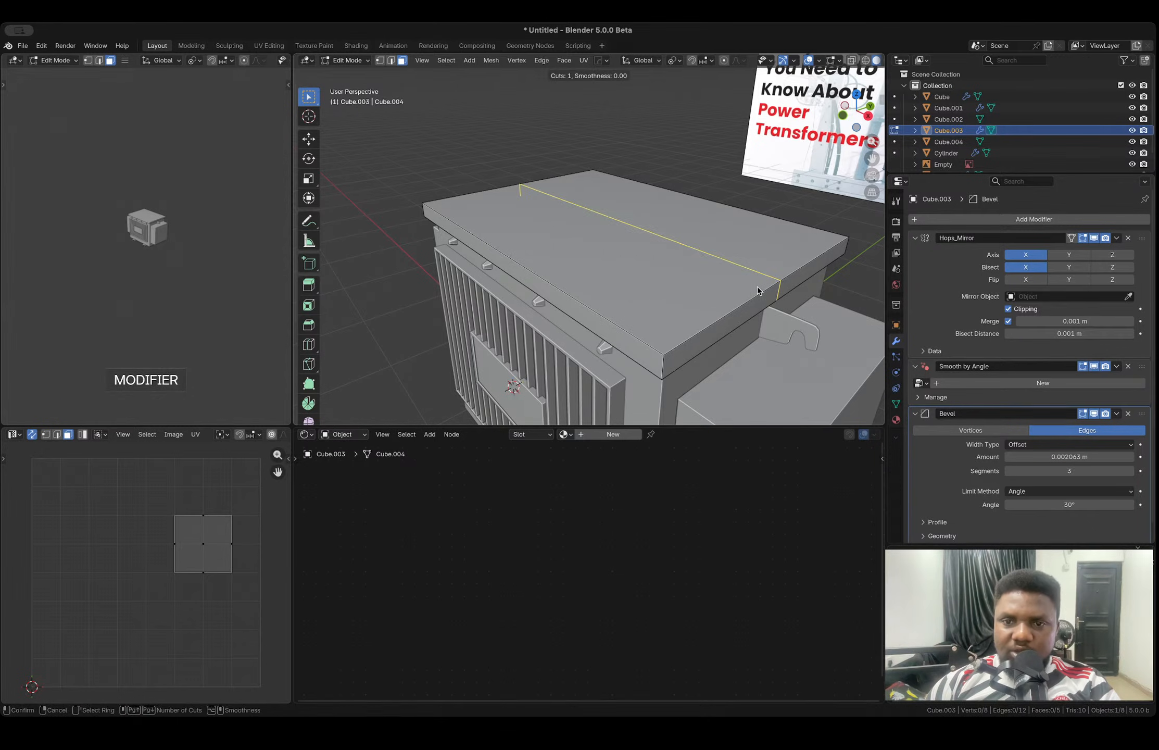
{"action": "left_click", "coordinate": [756, 287]}
{"action": "right_click", "coordinate": [756, 287]}
{"action": "key", "text": "ctrl+r"}
{"action": "left_click", "coordinate": [755, 280]}
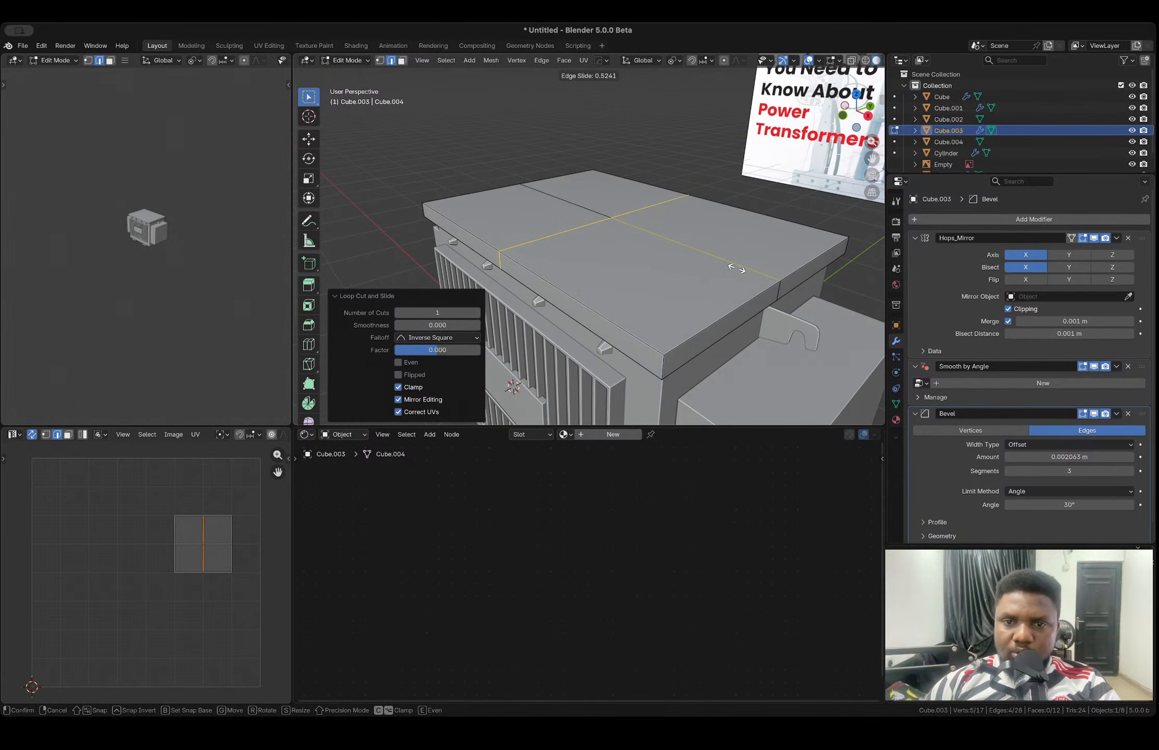
{"action": "left_click", "coordinate": [694, 262]}
- Add another crosswise loop cut near the lid's end and place the 3D cursor where it crosses the centre cut
{"action": "key", "text": "ctrl+r"}
{"action": "left_click", "coordinate": [731, 253]}
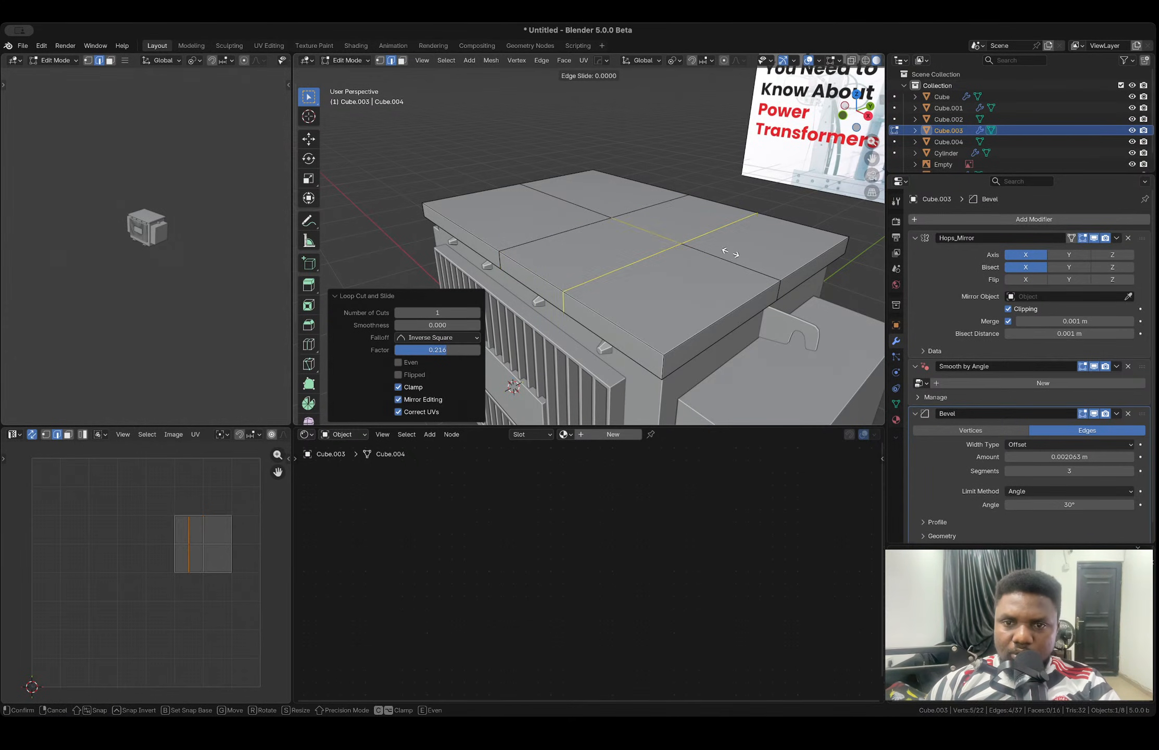
{"action": "left_click", "coordinate": [777, 279]}
{"action": "left_click", "coordinate": [763, 276]}
- Leave mesh editing, add a plane at the 3D cursor and align it to the front view
{"action": "key", "text": "Tab"}
{"action": "key", "text": "shift+a"}
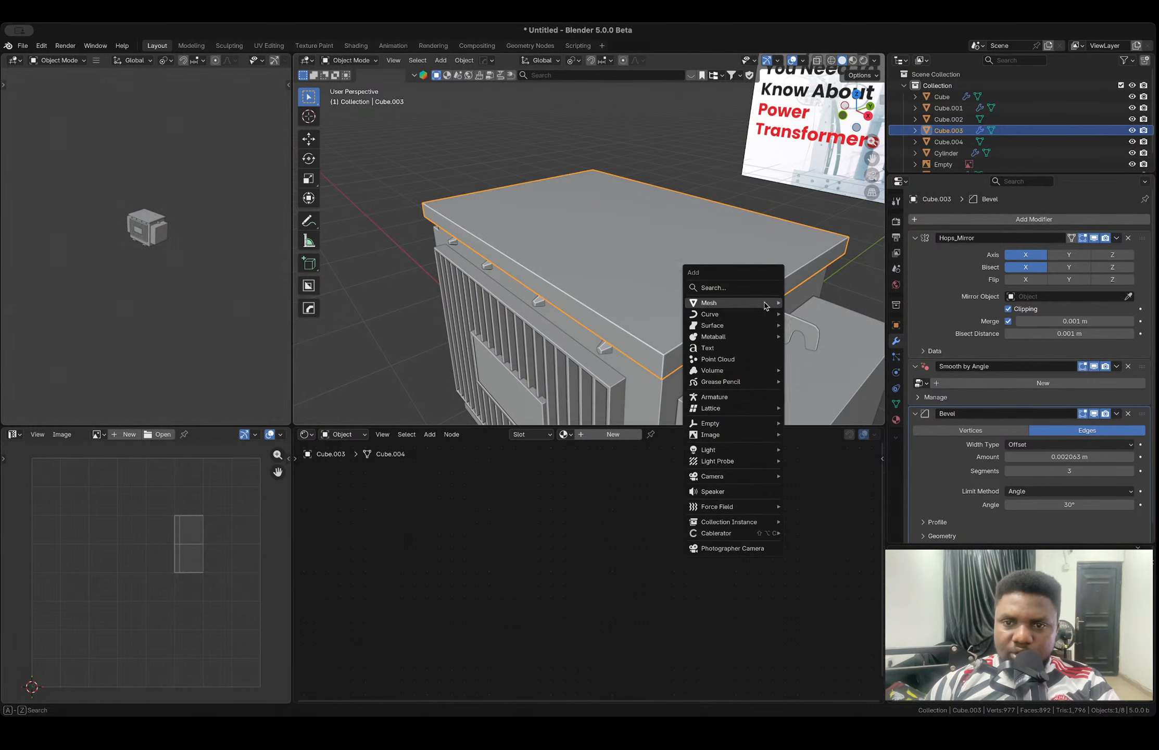
{"action": "mouse_move", "coordinate": [765, 303]}
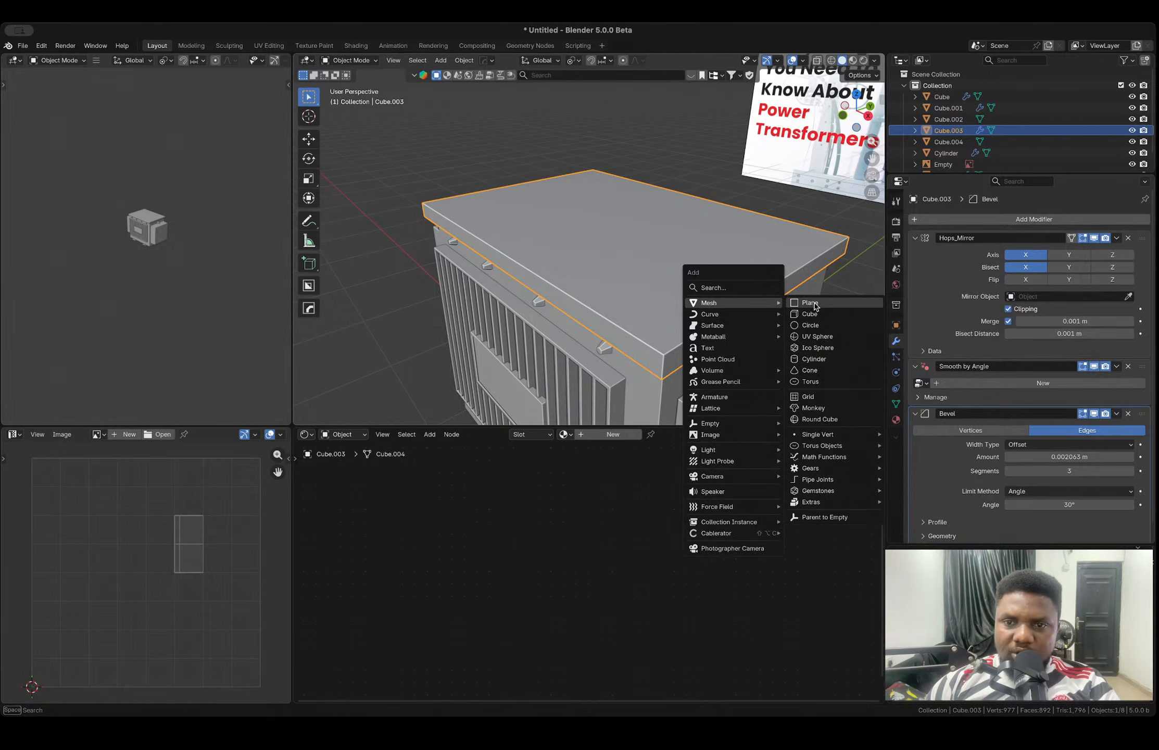
{"action": "left_click", "coordinate": [817, 304]}
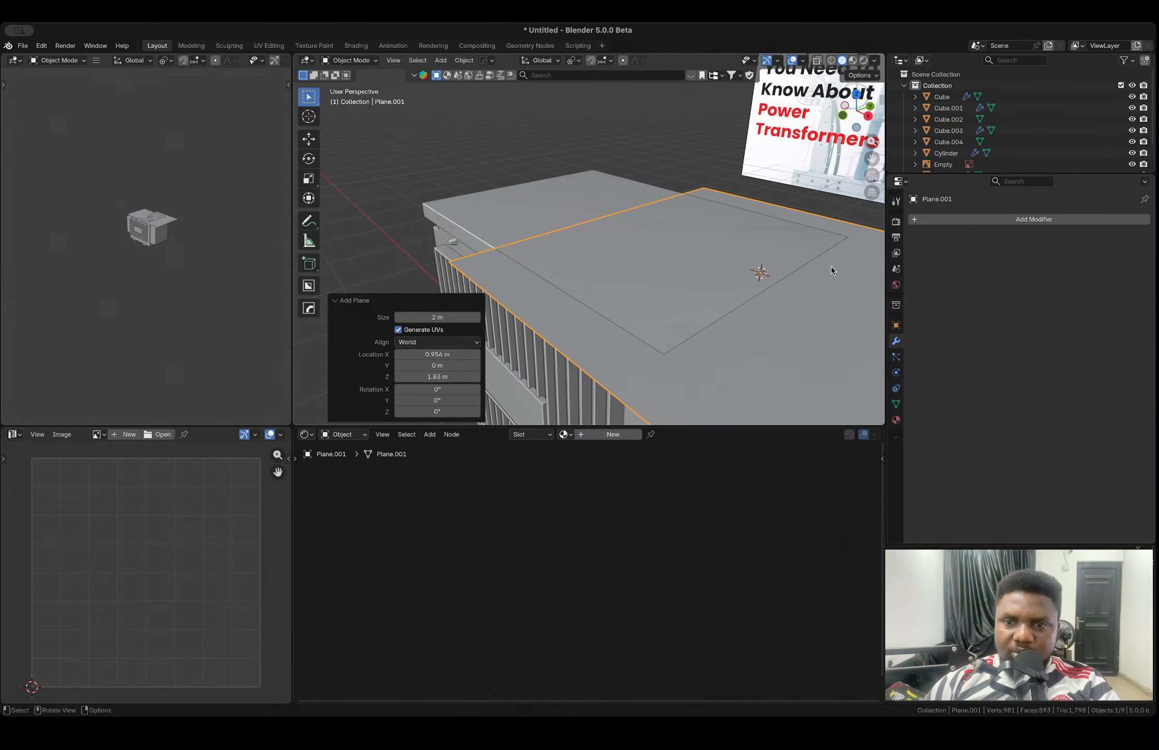
{"action": "left_click", "coordinate": [844, 116]}
{"action": "left_click", "coordinate": [437, 341]}
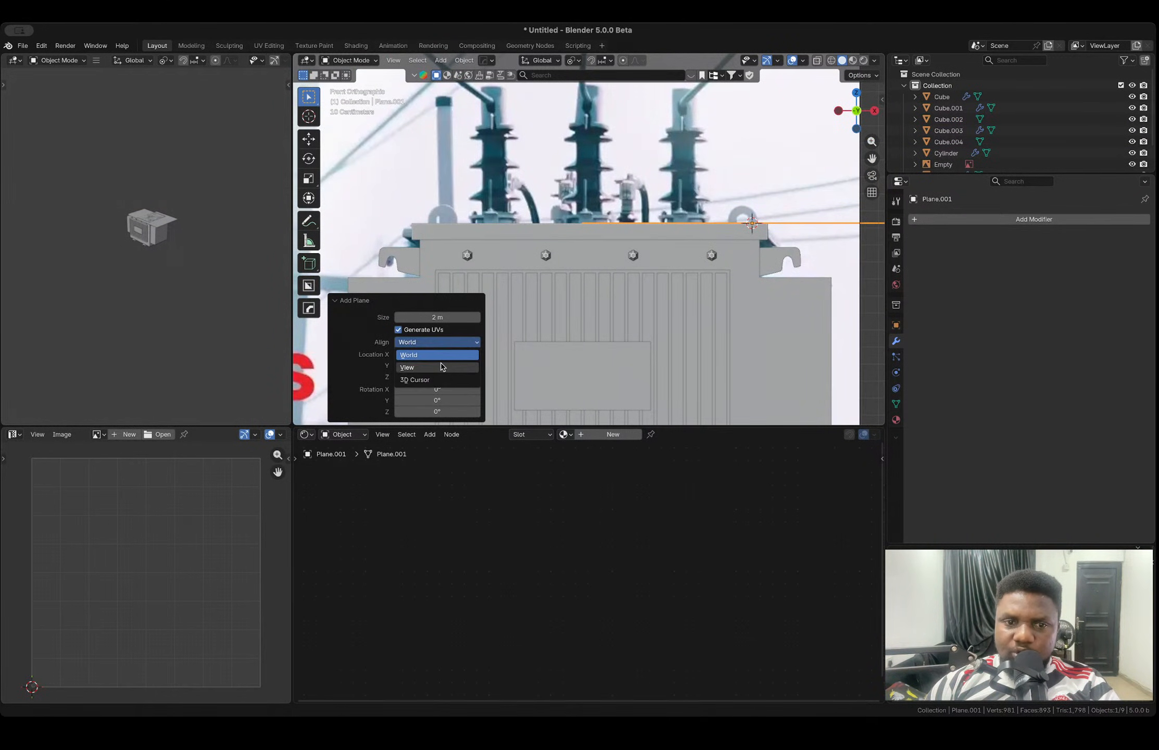
{"action": "left_click", "coordinate": [437, 367]}
- Scale the plane down to about 0.143 and again by about 0.741, close to the reference lifting lug's size
{"action": "key", "text": "s"}
{"action": "left_click", "coordinate": [625, 289]}
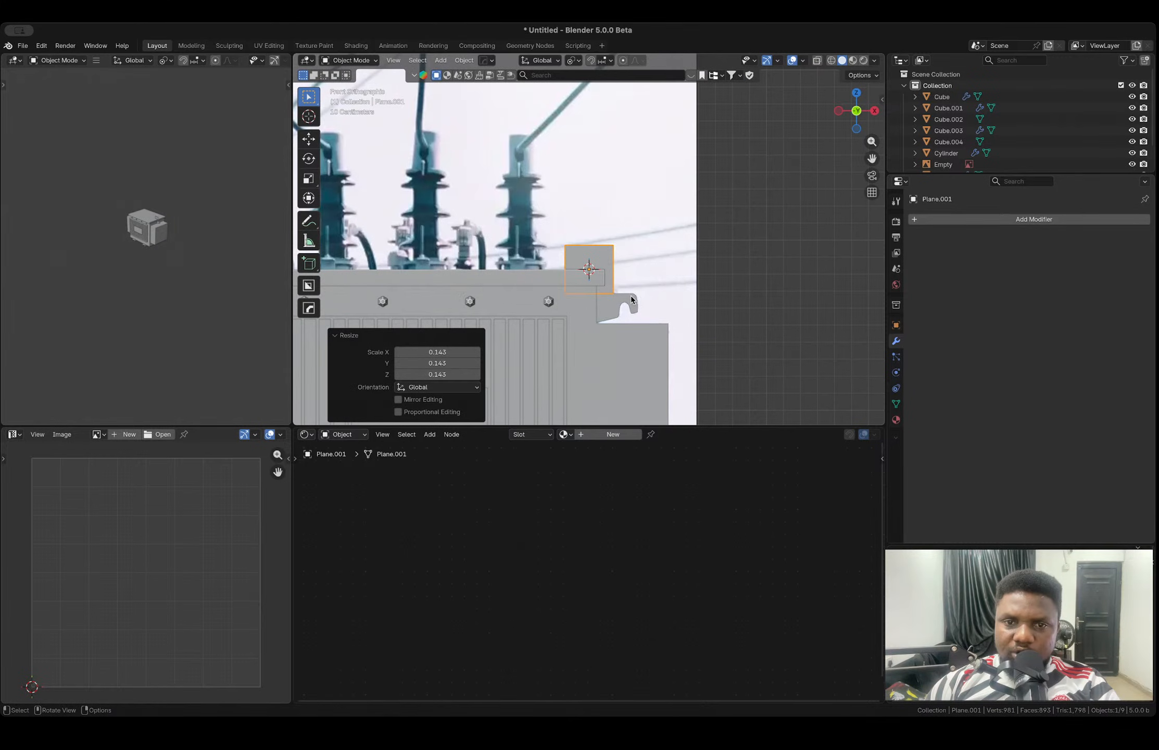
{"action": "scroll", "coordinate": [625, 292], "scroll_direction": "up", "scroll_amount": 4}
{"action": "key", "text": "s"}
{"action": "left_click", "coordinate": [648, 320]}
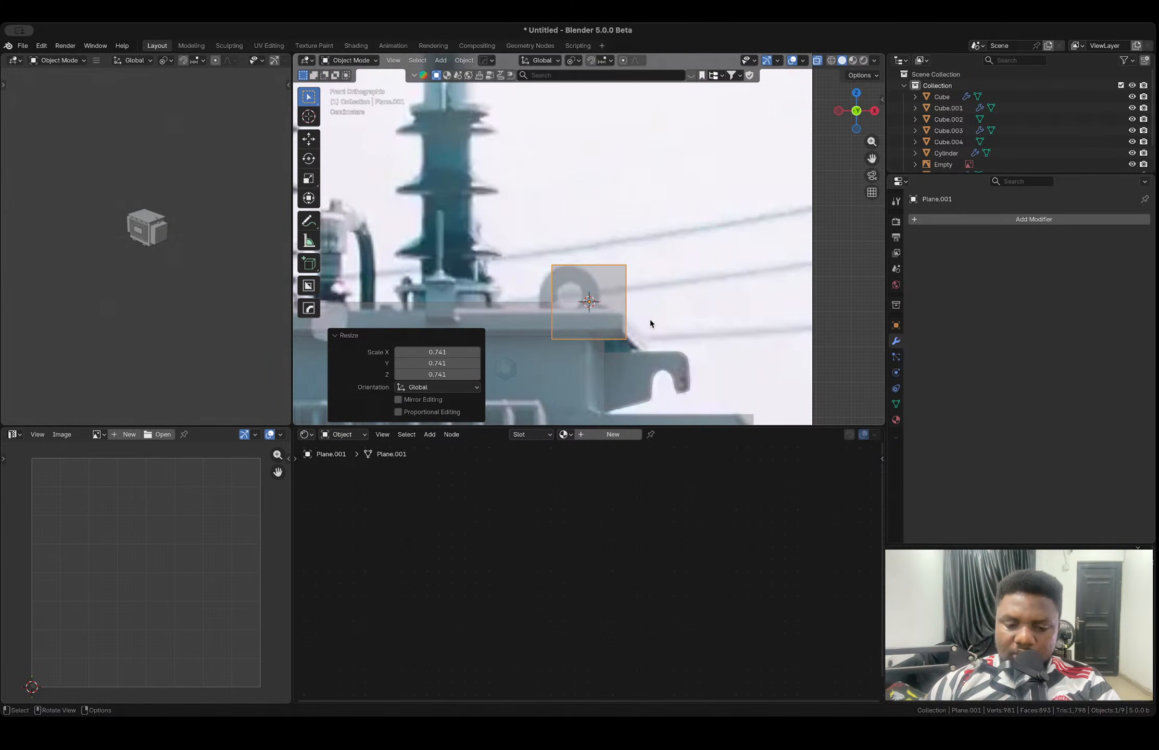
- Shrink the plane by about 0.86 and move it about -0.006 m along X and 0.02 m along Z over the reference lug
{"action": "key", "text": "s"}
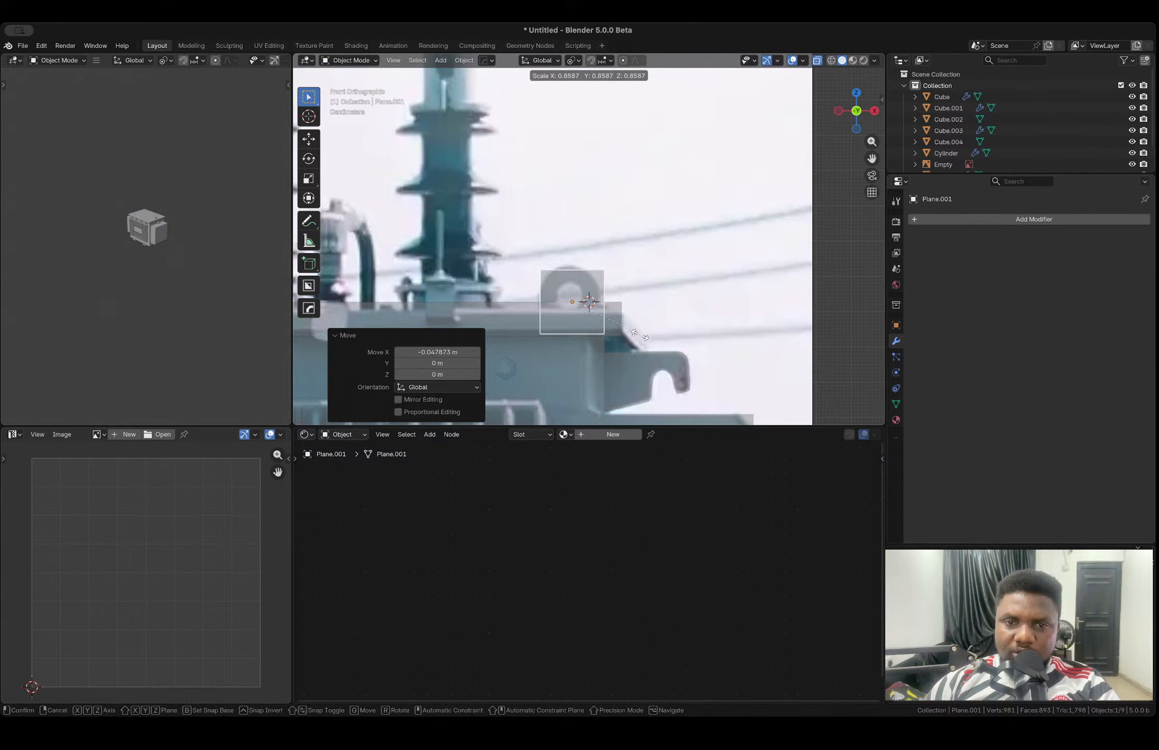
{"action": "left_click", "coordinate": [640, 336]}
{"action": "key", "text": "g"}
{"action": "key", "text": "x"}
{"action": "left_click", "coordinate": [640, 336]}
{"action": "key", "text": "g"}
{"action": "key", "text": "z"}
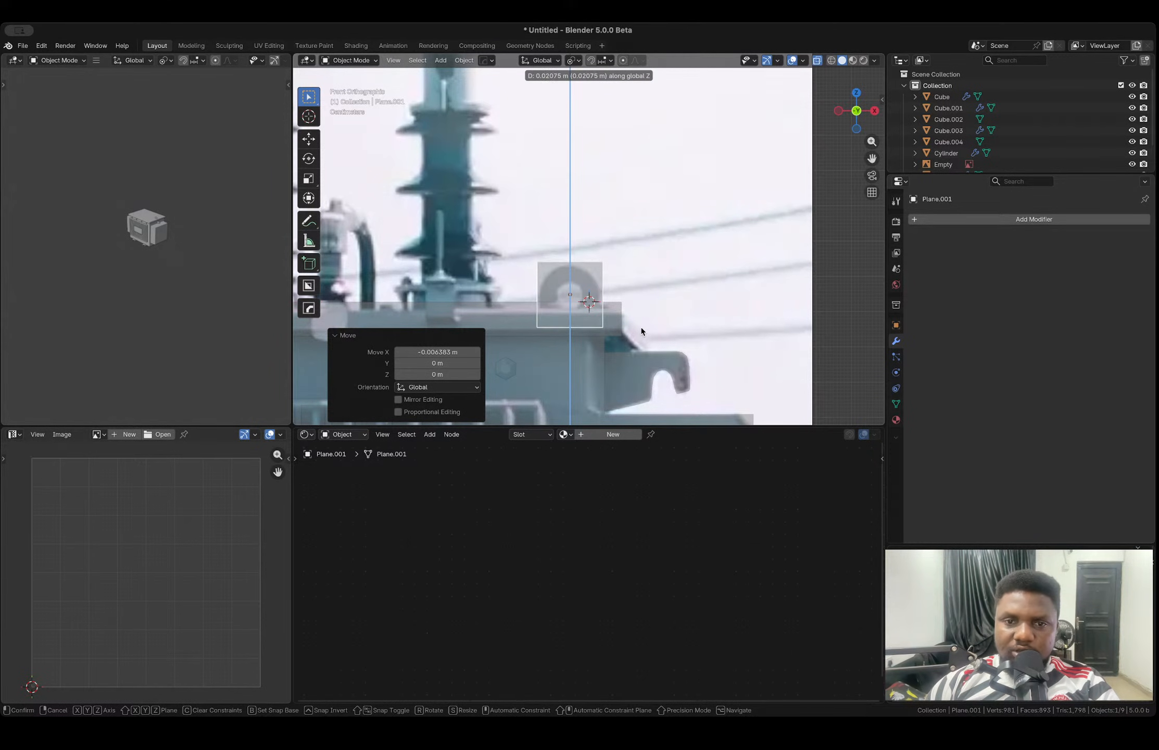
{"action": "left_click", "coordinate": [641, 329]}
{"action": "scroll", "coordinate": [565, 280], "scroll_direction": "up", "scroll_amount": 3}
{"action": "left_click", "coordinate": [558, 243]}
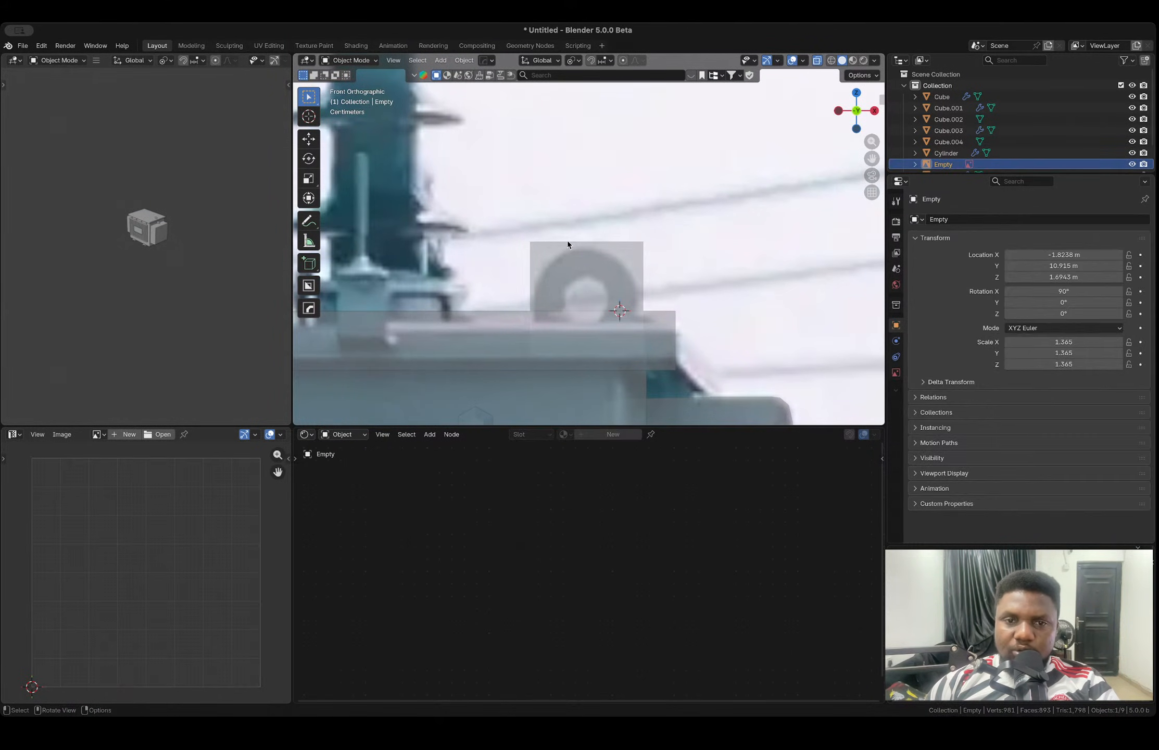
- Bevel the two upper corner vertices of the lug plane by about 1.16 m with 5 segments to form a rounded arch
{"action": "left_click", "coordinate": [570, 269]}
{"action": "key", "text": "Tab"}
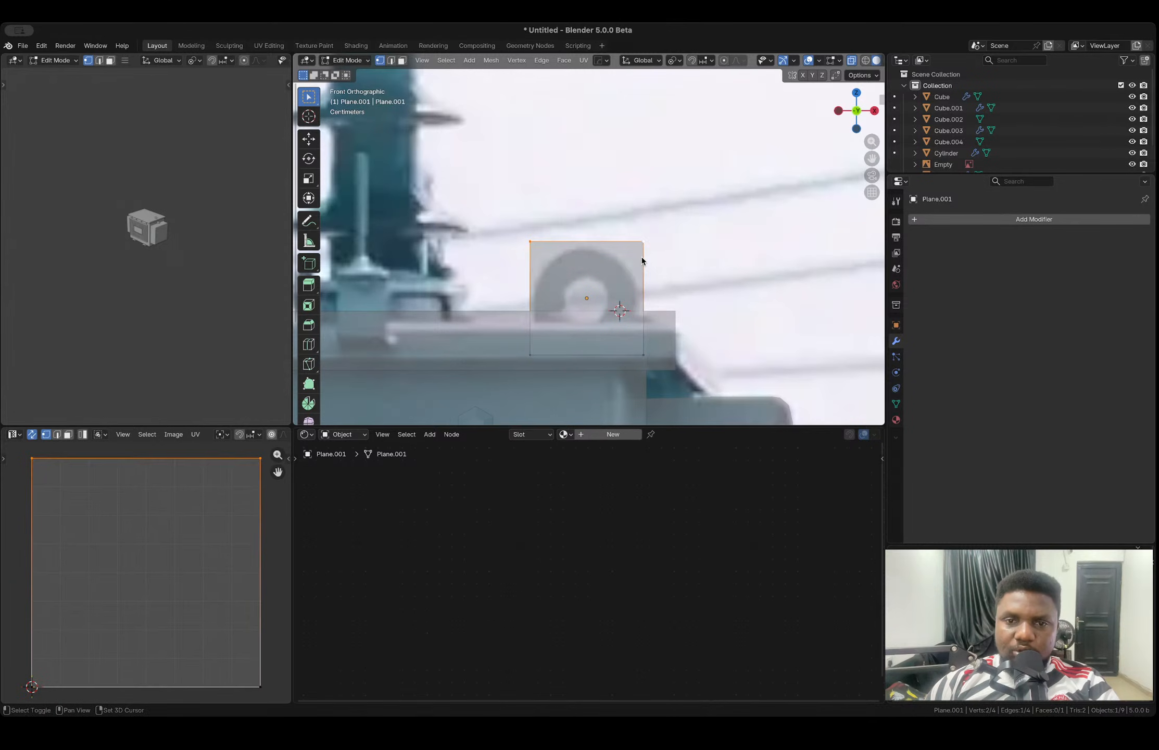
{"action": "key", "text": "ctrl+b"}
{"action": "scroll", "coordinate": [750, 296], "scroll_direction": "up", "scroll_amount": 1}
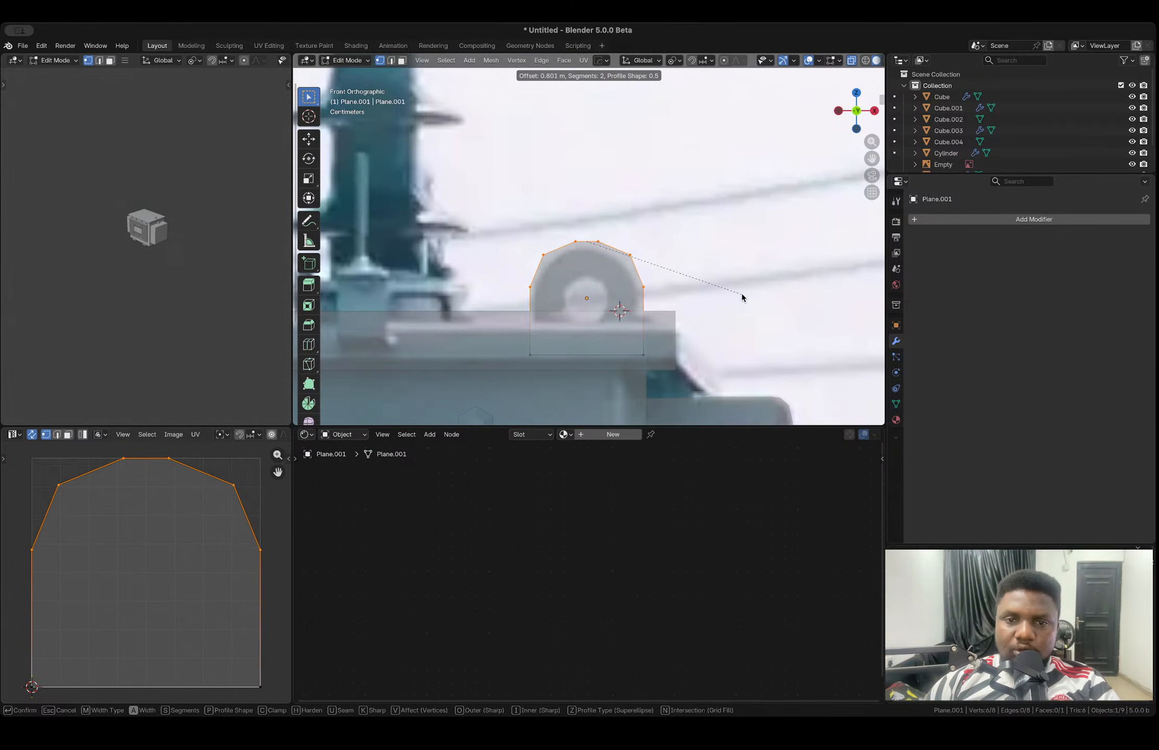
{"action": "scroll", "coordinate": [751, 301], "scroll_direction": "up", "scroll_amount": 3}
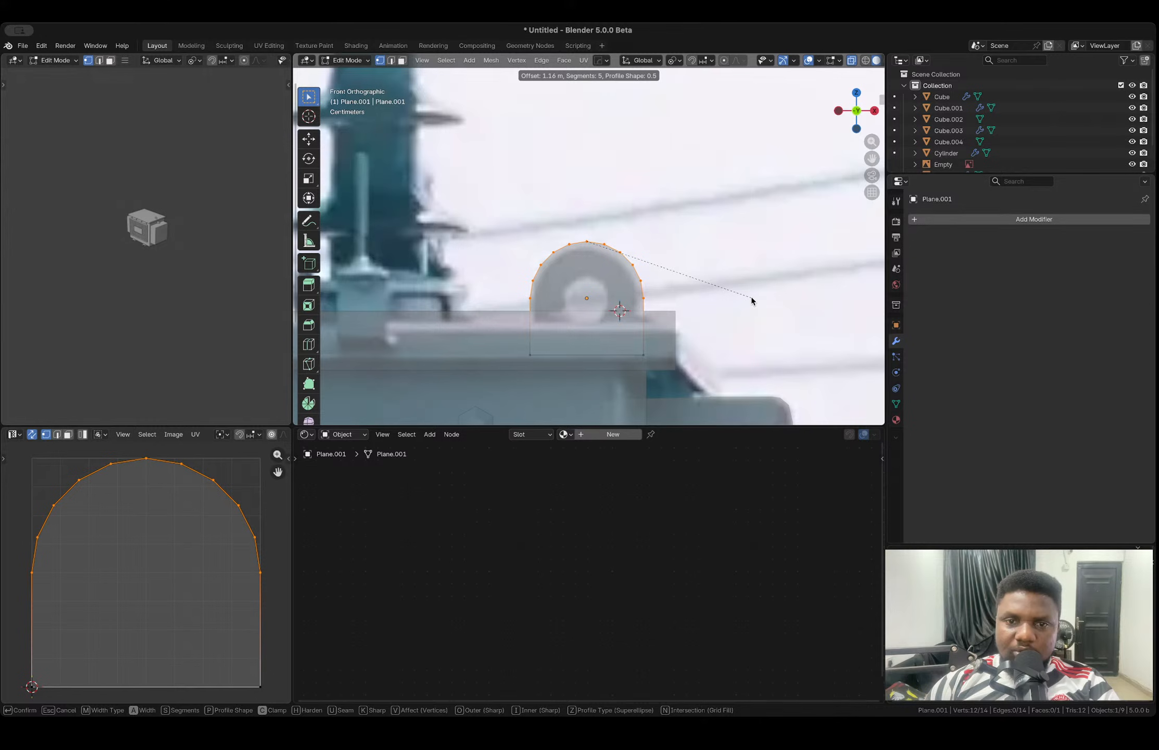
{"action": "left_click", "coordinate": [751, 301]}
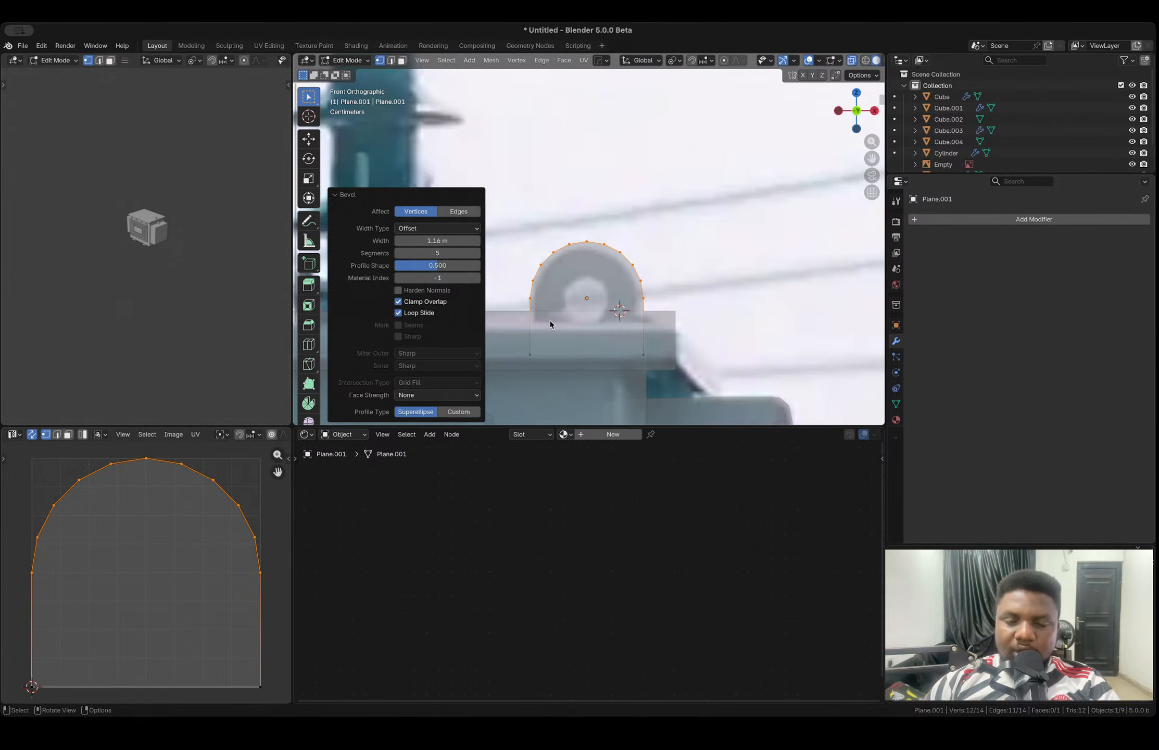
- Try to inset the arched face by about 0.425 m, and undo the inset
{"action": "scroll", "coordinate": [551, 321], "scroll_direction": "up", "scroll_amount": 1}
{"action": "middle_click_drag", "start_coordinate": [579, 277], "coordinate": [592, 263], "text": "shift"}
{"action": "key", "text": "3"}
{"action": "left_click", "coordinate": [589, 271]}
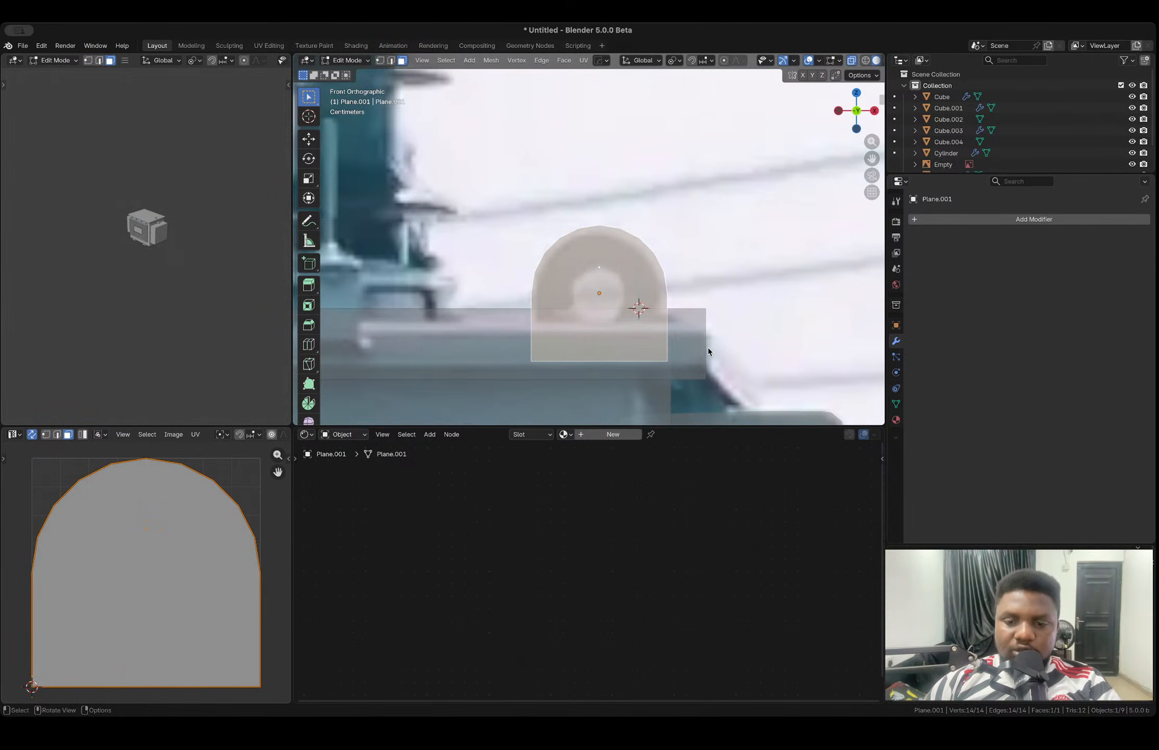
{"action": "key", "text": "i"}
{"action": "left_click", "coordinate": [699, 356]}
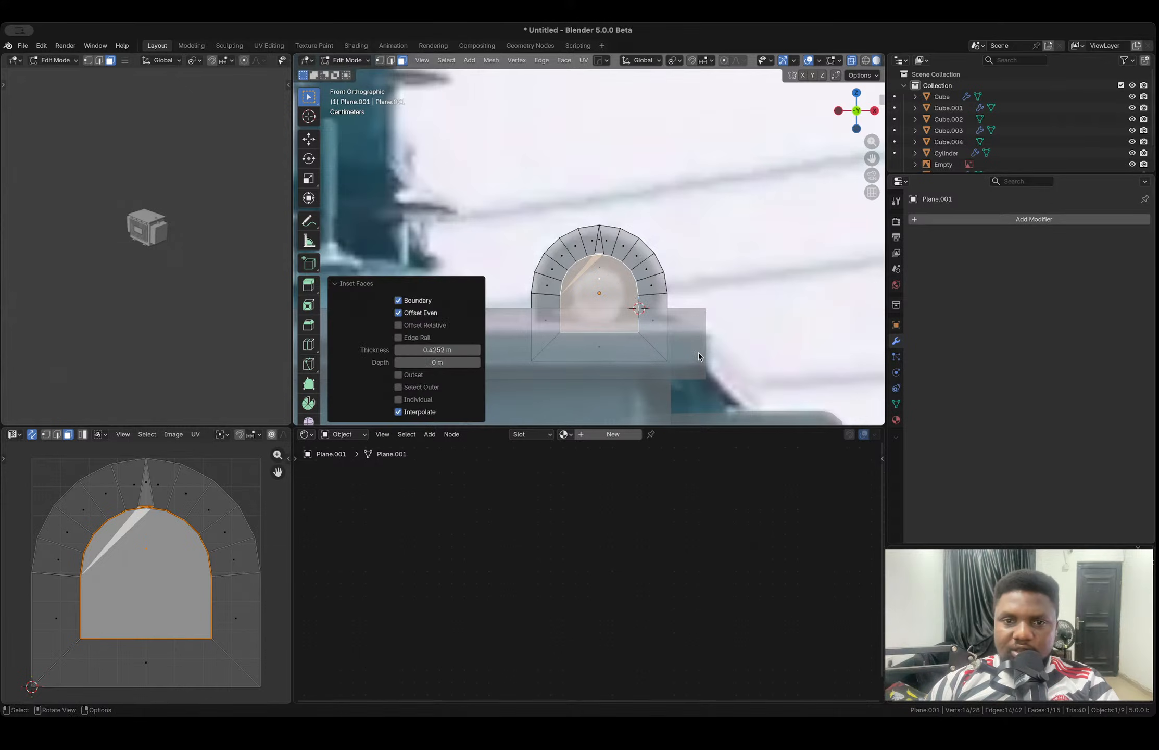
{"action": "key", "text": "ctrl+z"}
- Merge the arched plane's overlapping vertices by distance
{"action": "key", "text": "1"}
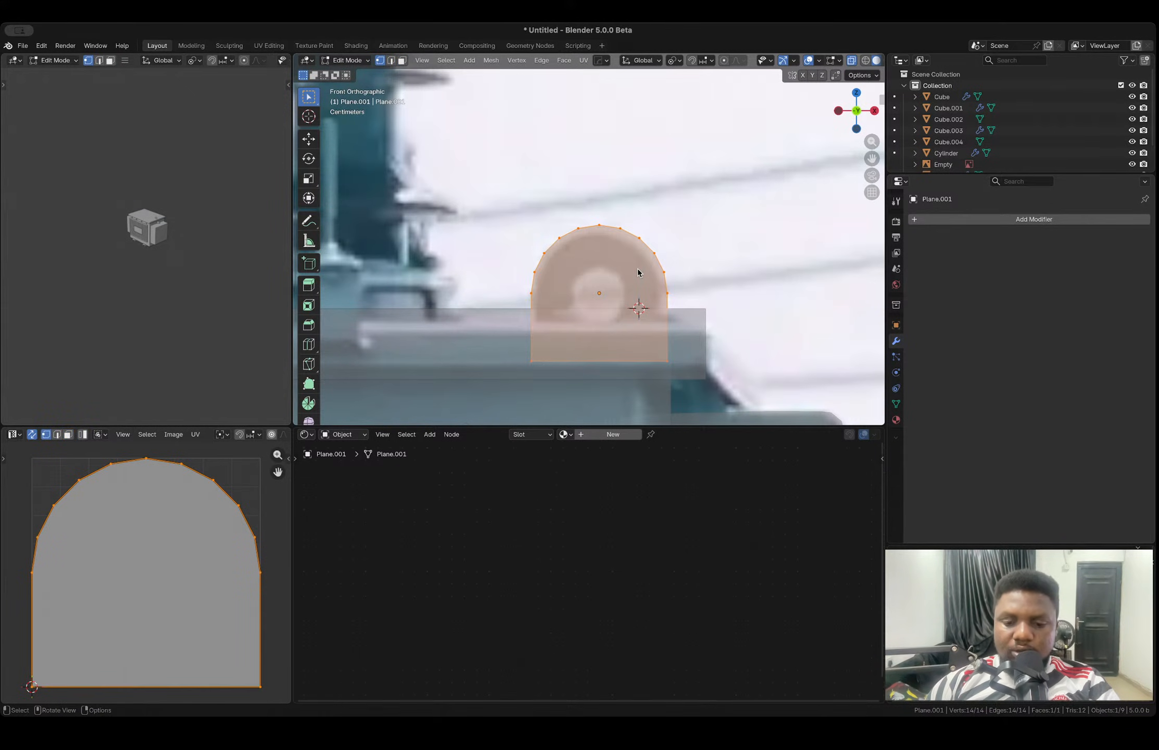
{"action": "key", "text": "m"}
{"action": "left_click", "coordinate": [630, 308]}
{"action": "key", "text": "2"}
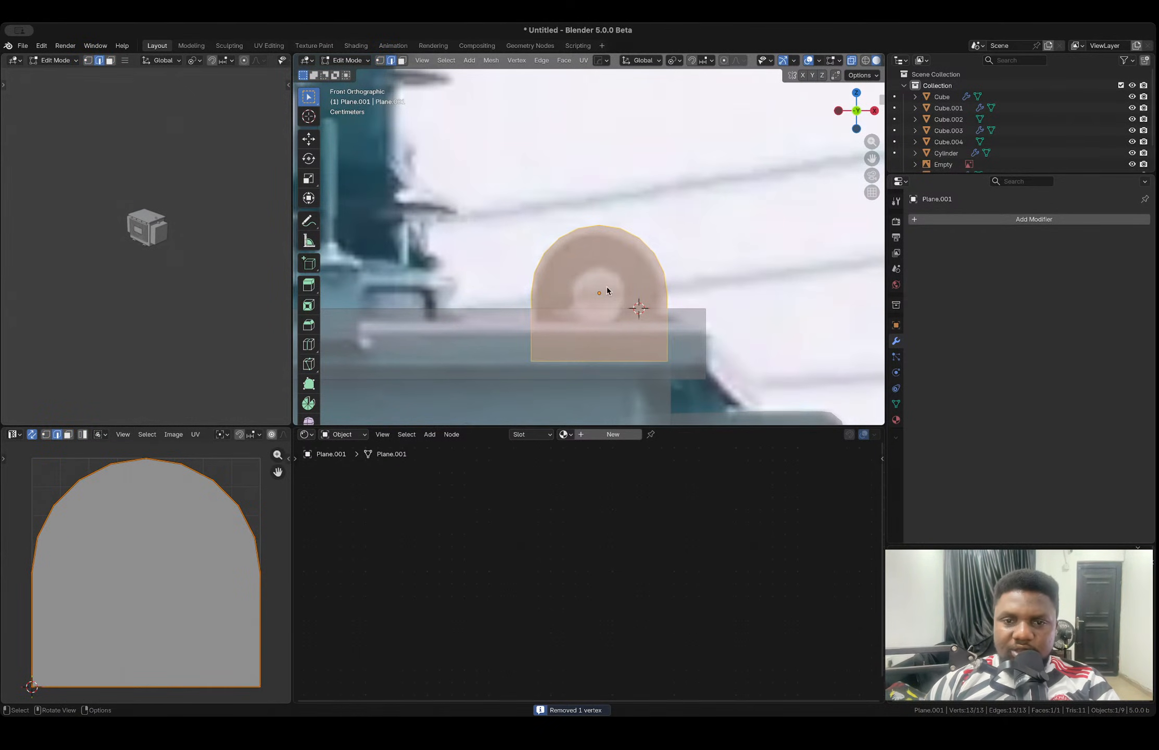
{"action": "left_click", "coordinate": [726, 360]}
- Inset the arched lug face and reshape the inner face into a regular circle
{"action": "key", "text": "3"}
{"action": "left_click", "coordinate": [613, 320]}
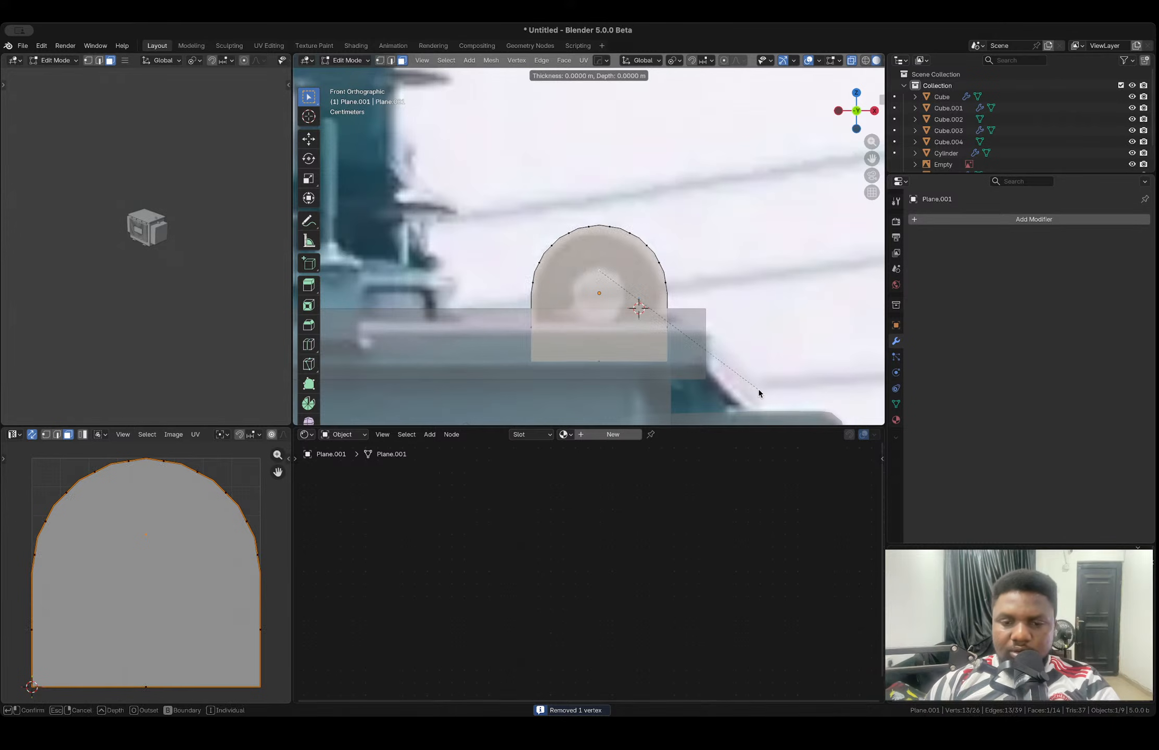
{"action": "key", "text": "i"}
{"action": "left_click", "coordinate": [656, 323]}
{"action": "right_click", "coordinate": [657, 323]}
{"action": "left_click", "coordinate": [719, 310]}
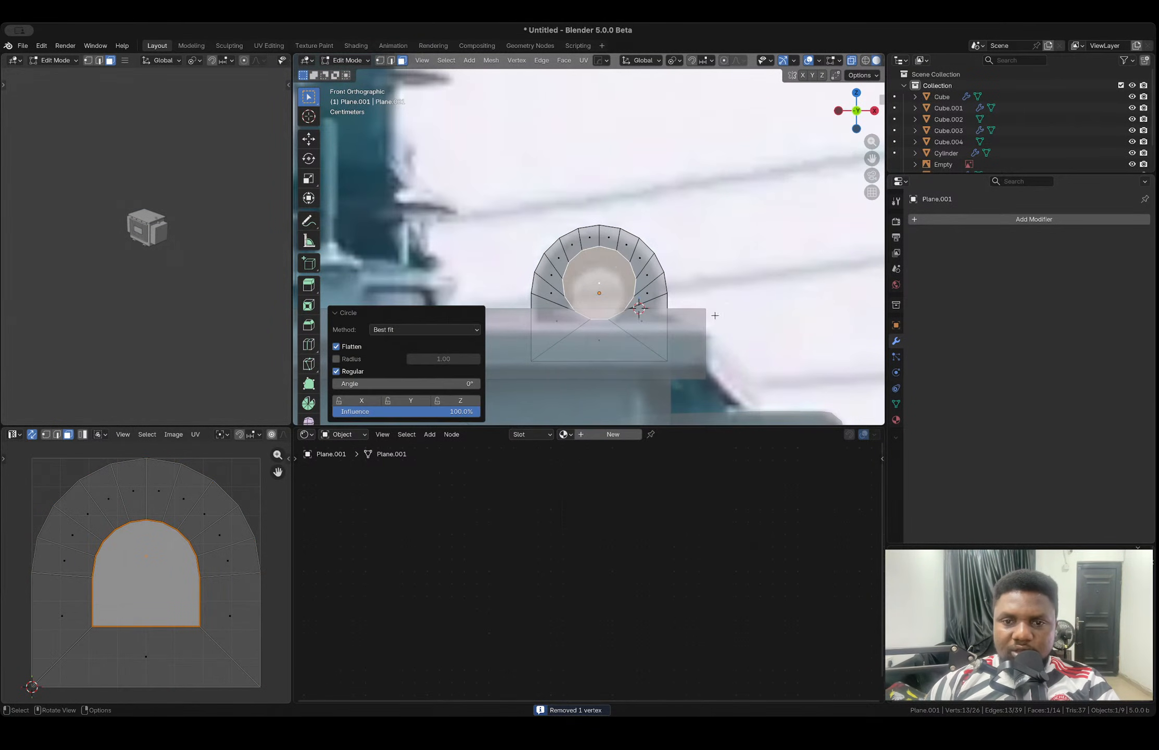
- Scale the circular face to about 0.727, lower it along Z over the reference hole and enlarge it by about 1.078
{"action": "key", "text": "s"}
{"action": "left_click", "coordinate": [675, 327]}
{"action": "key", "text": "g"}
{"action": "key", "text": "z"}
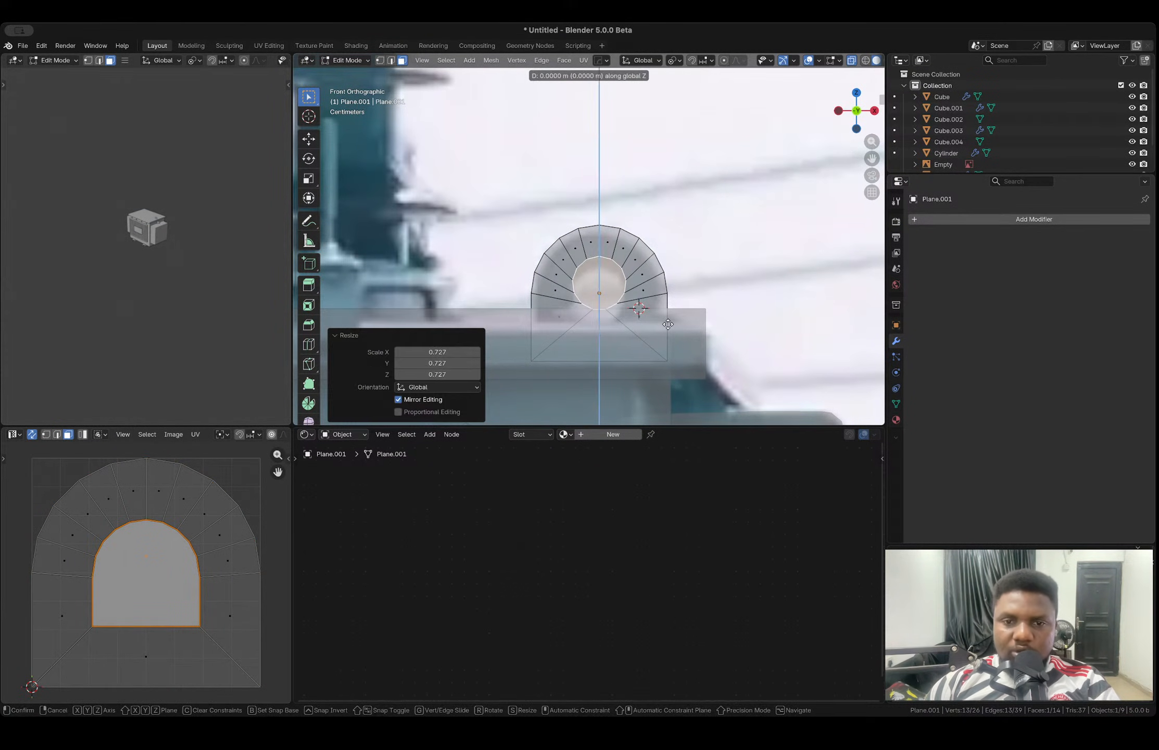
{"action": "left_click", "coordinate": [669, 336]}
{"action": "key", "text": "s"}
{"action": "left_click", "coordinate": [678, 340]}
- Delete the circular face to open the lug's hole and extrude the whole lug slightly along its normal for thickness
{"action": "key", "text": "x"}
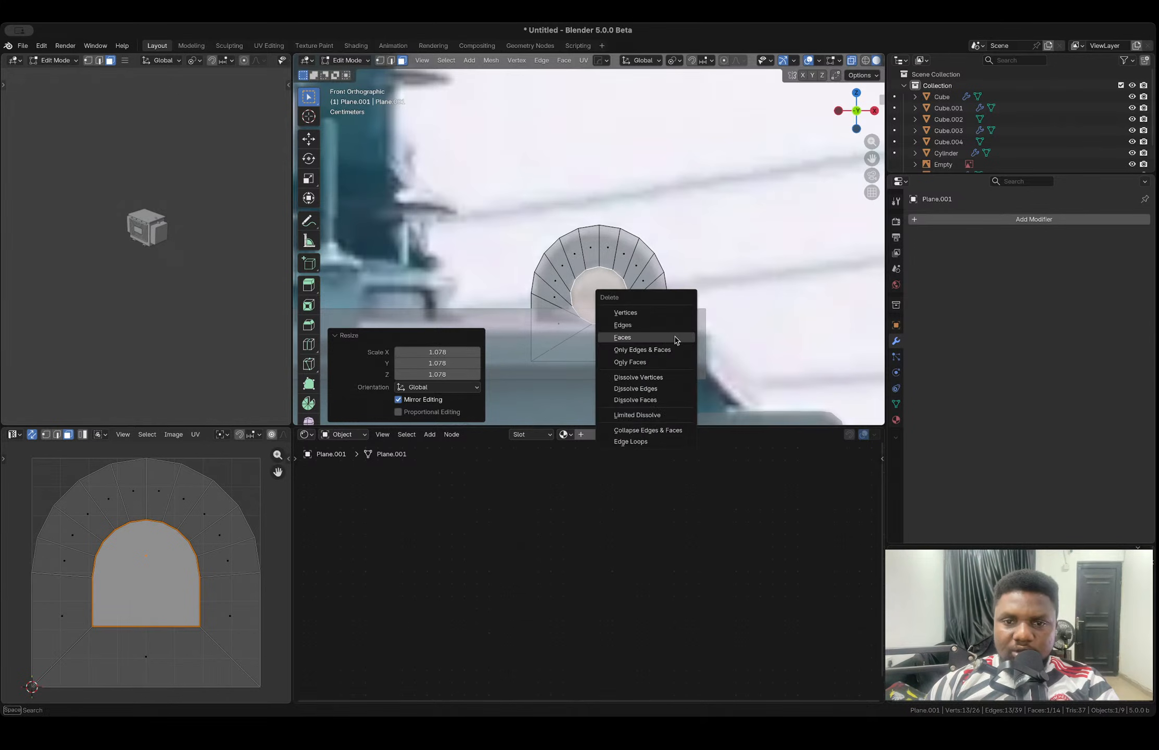
{"action": "left_click", "coordinate": [623, 337]}
{"action": "middle_click_drag", "start_coordinate": [622, 337], "coordinate": [723, 300]}
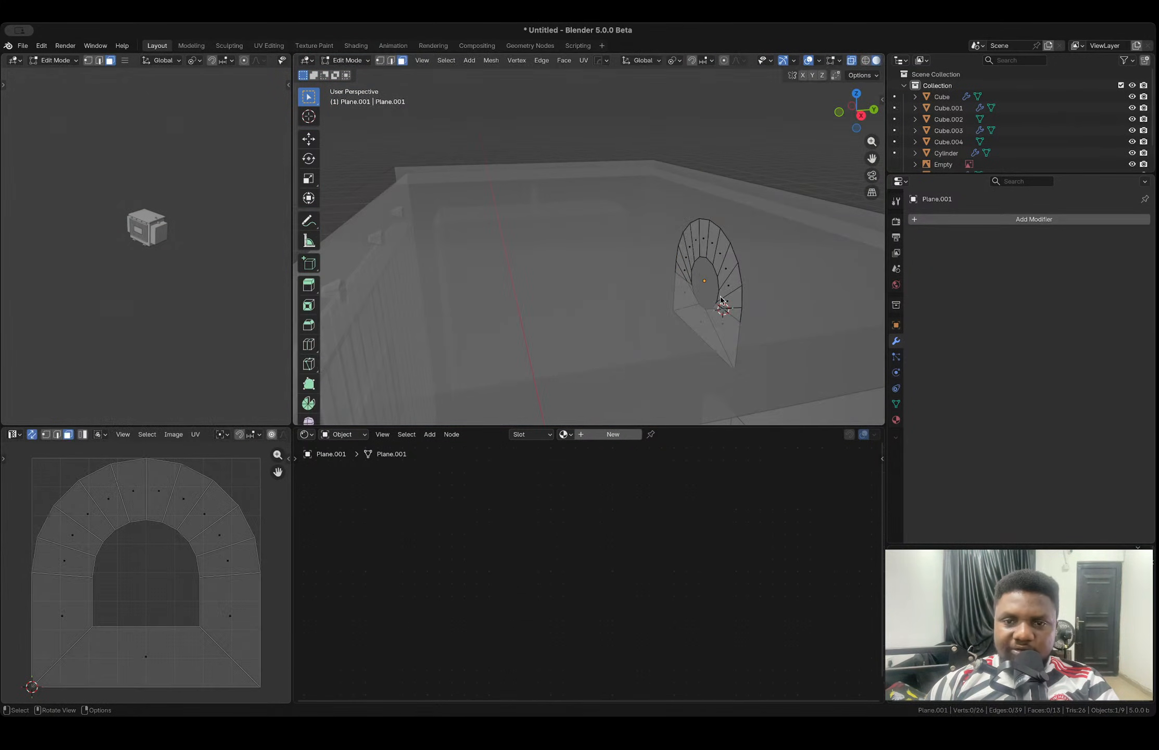
{"action": "key", "text": "a"}
{"action": "key", "text": "e"}
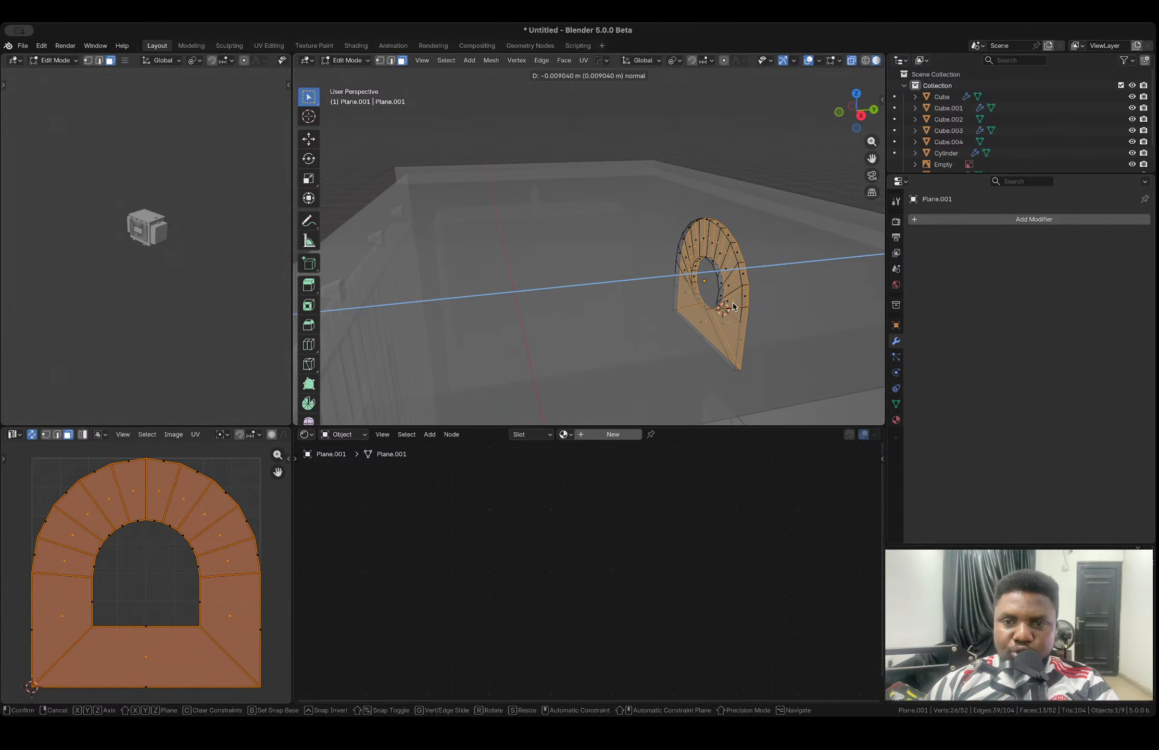
{"action": "left_click", "coordinate": [734, 301]}
{"action": "key", "text": "Tab"}
{"action": "key", "text": "alt+z"}
{"action": "scroll", "coordinate": [729, 278], "scroll_direction": "down", "scroll_amount": 4}
{"action": "middle_click_drag", "start_coordinate": [723, 275], "coordinate": [781, 260]}
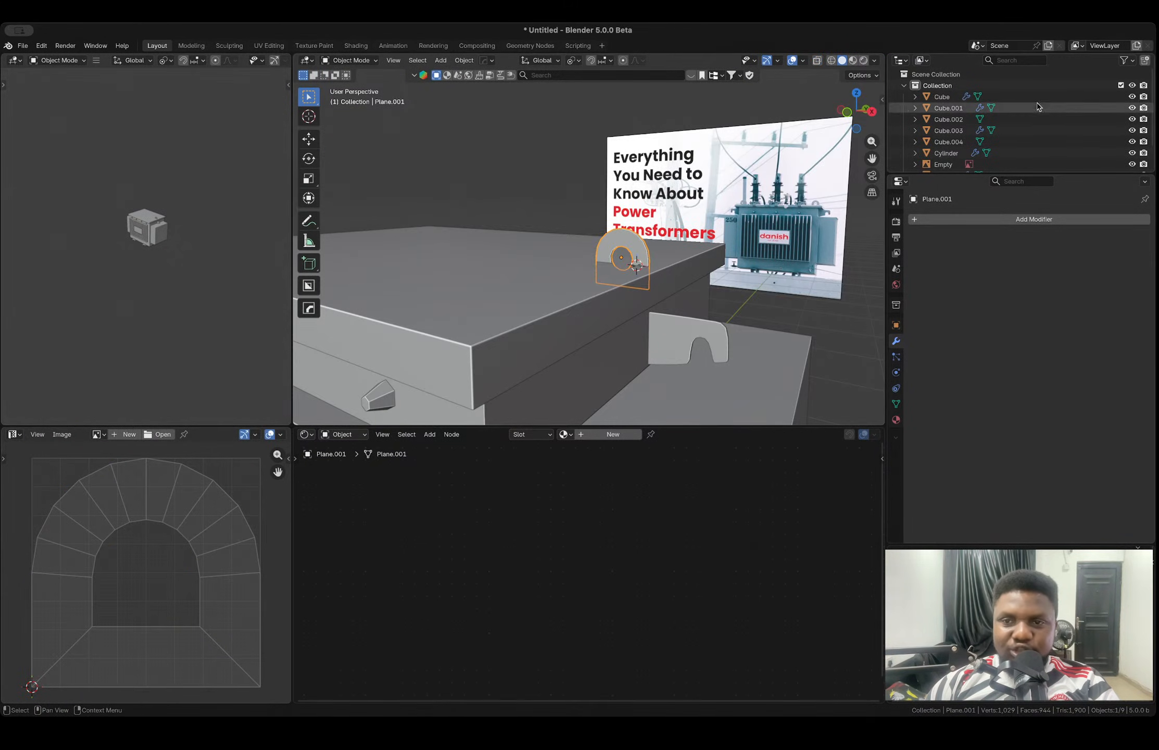
- In the front view, scale the lifting lug down slightly and raise it about 0.033 m along Z on the lid
{"action": "left_click", "coordinate": [847, 111]}
{"action": "scroll", "coordinate": [686, 254], "scroll_direction": "up", "scroll_amount": 3}
{"action": "key", "text": "alt+z"}
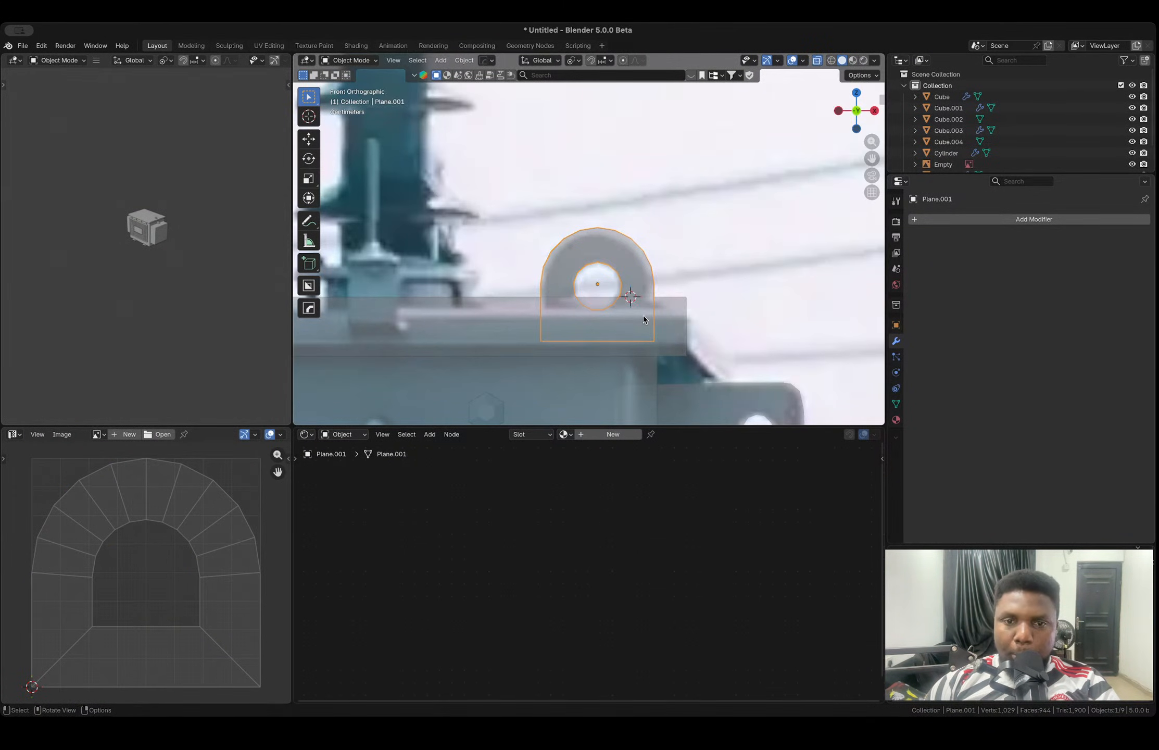
{"action": "key", "text": "s"}
{"action": "left_click", "coordinate": [661, 313]}
{"action": "key", "text": "g"}
{"action": "key", "text": "z"}
{"action": "left_click", "coordinate": [661, 295]}
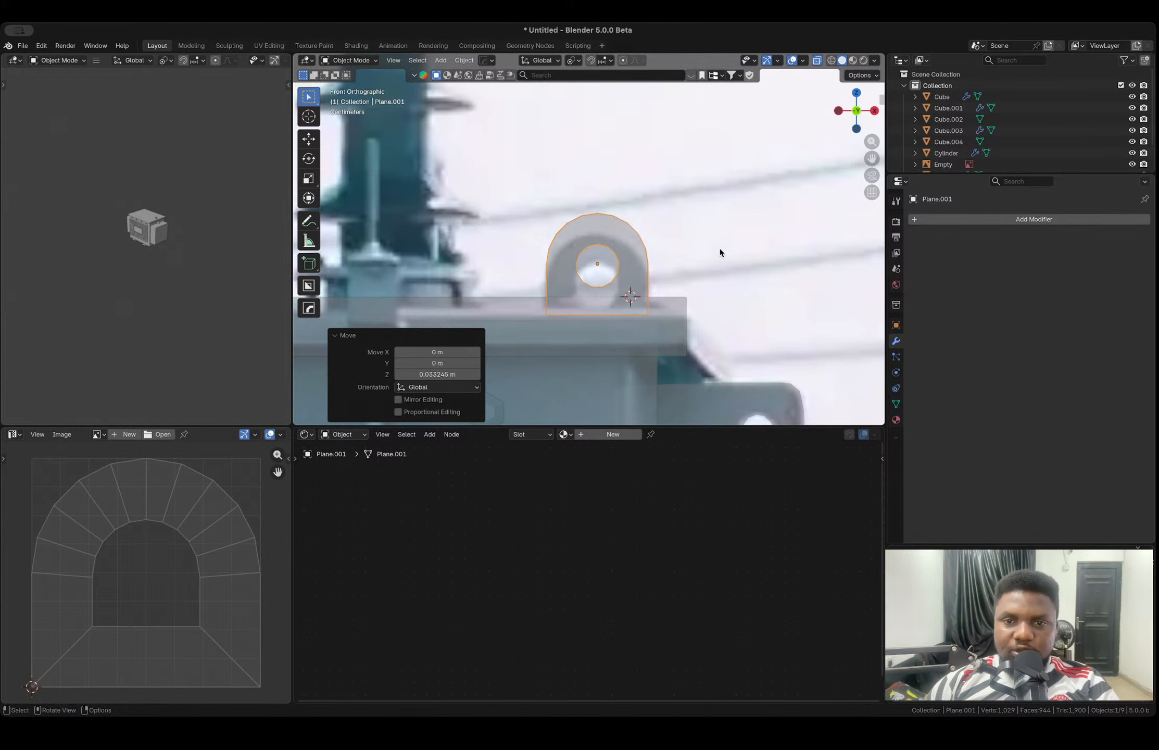
{"action": "left_click", "coordinate": [721, 249]}
{"action": "key", "text": "alt+z"}
{"action": "scroll", "coordinate": [720, 249], "scroll_direction": "down", "scroll_amount": 4}
{"action": "middle_click_drag", "start_coordinate": [720, 252], "coordinate": [593, 296]}
- Edit the lid's mesh and add a horizontal loop cut around its side with a factor of about -0.275
{"action": "left_click", "coordinate": [593, 296]}
{"action": "left_click", "coordinate": [858, 119]}
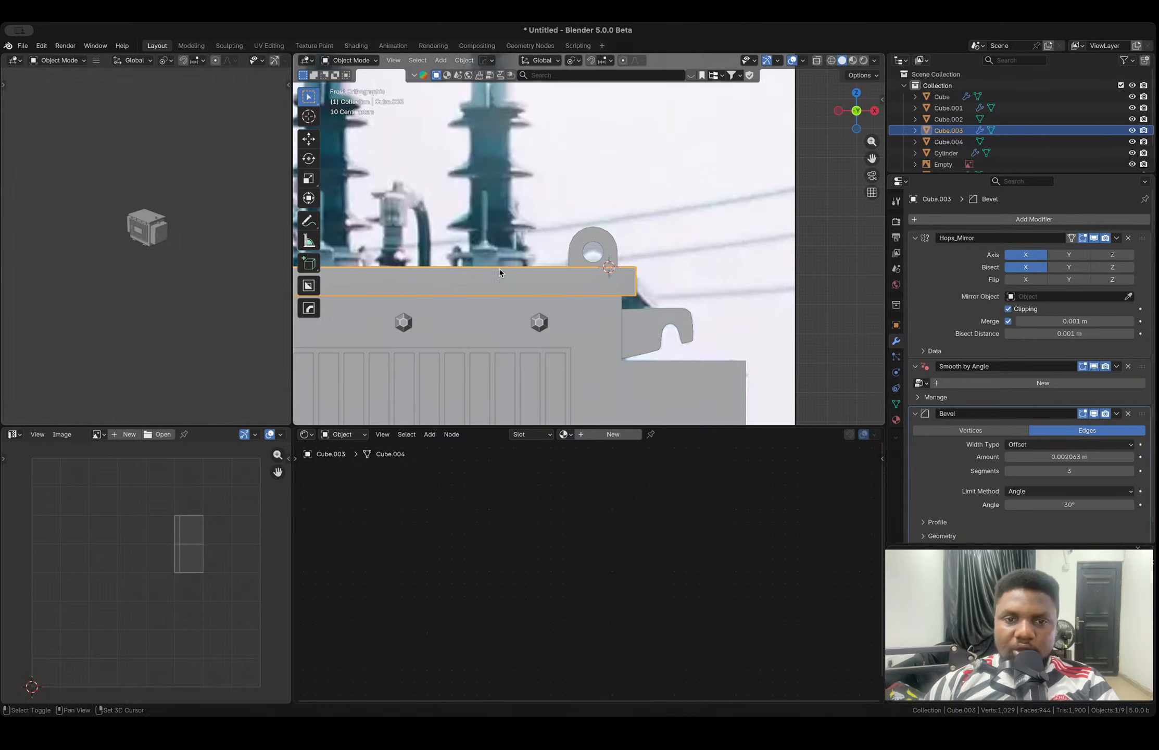
{"action": "key", "text": "alt+z"}
{"action": "middle_click_drag", "start_coordinate": [499, 269], "coordinate": [595, 245], "text": "shift"}
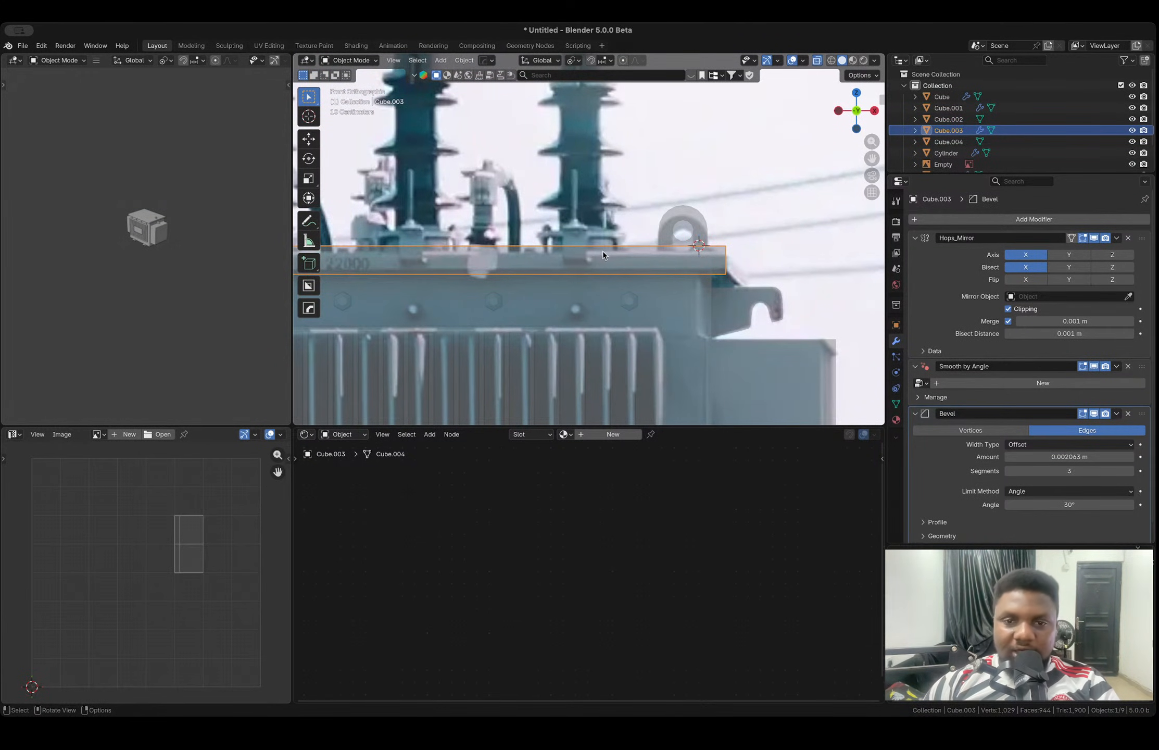
{"action": "key", "text": "Tab"}
{"action": "key", "text": "alt+z"}
{"action": "key", "text": "alt+z"}
{"action": "key", "text": "ctrl+r"}
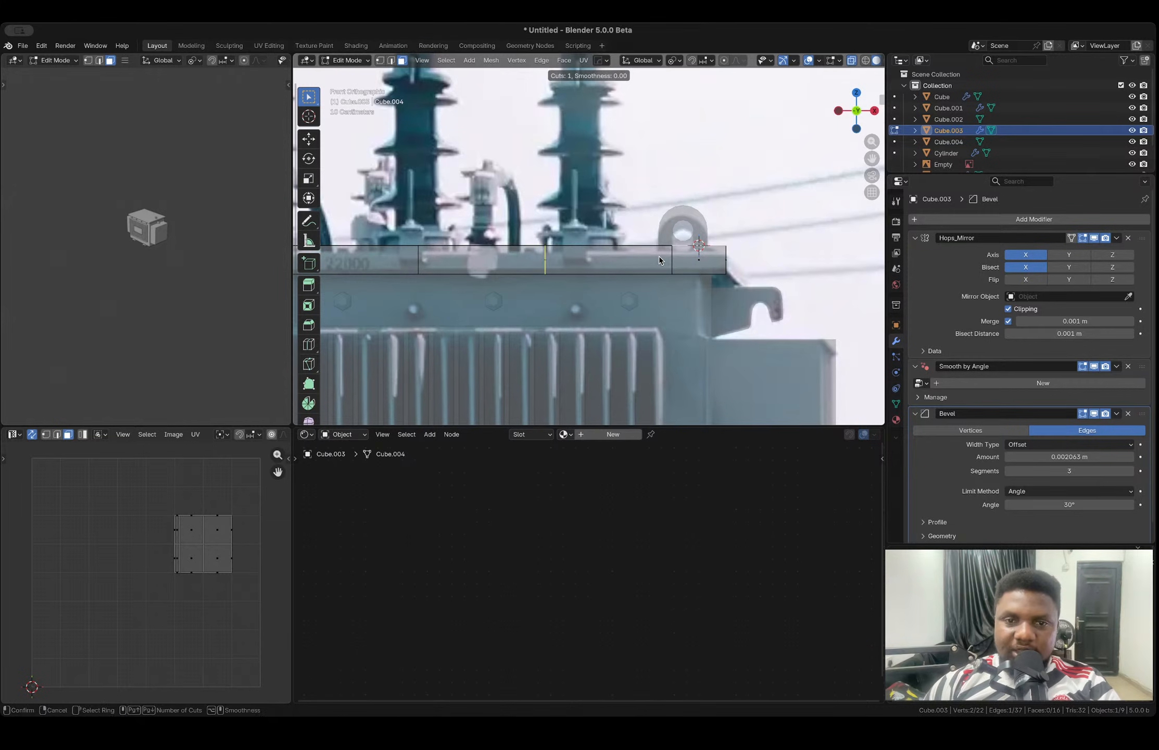
{"action": "left_click", "coordinate": [667, 260]}
{"action": "left_click", "coordinate": [668, 263]}
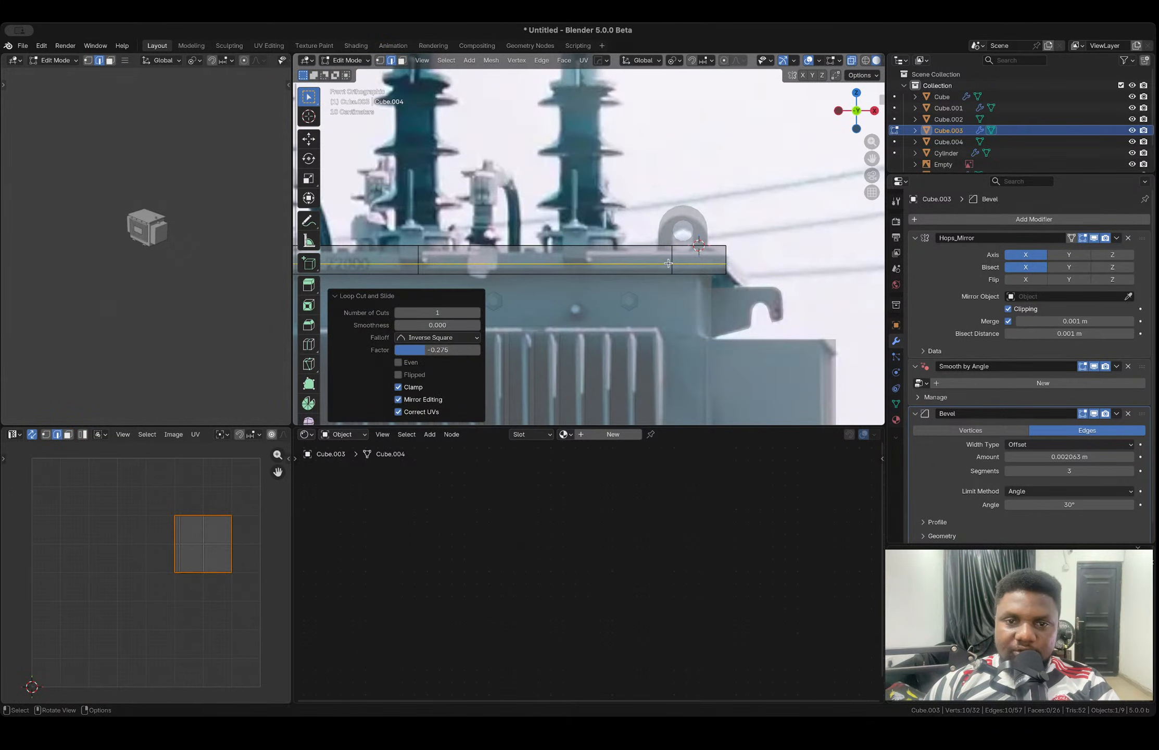
- Add two vertical loop cuts to the lid, one on each side of the reference bracket below the bushing
{"action": "right_click", "coordinate": [590, 256]}
{"action": "left_click", "coordinate": [590, 256]}
{"action": "left_click", "coordinate": [590, 255]}
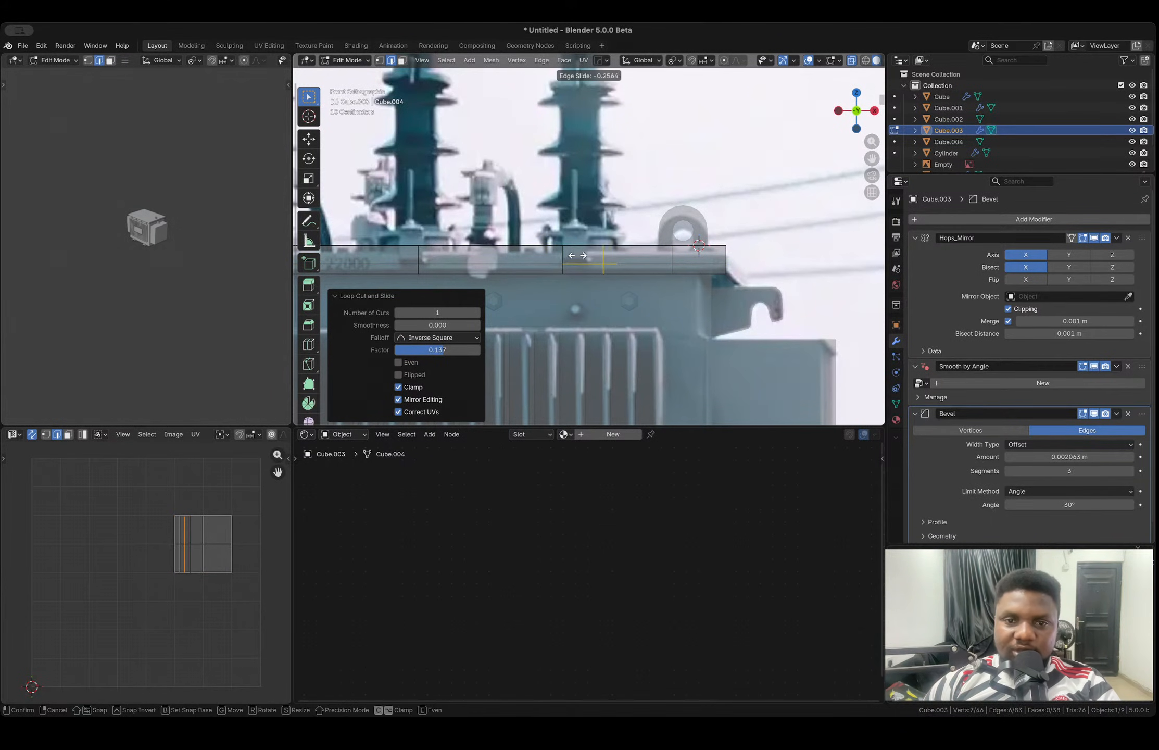
{"action": "left_click", "coordinate": [564, 254]}
- Duplicate the short horizontal edge between the two vertical cuts in place and separate it into its own object
{"action": "left_click", "coordinate": [576, 263]}
{"action": "key", "text": "shift+s"}
{"action": "key", "text": "Escape"}
{"action": "key", "text": "alt+z"}
{"action": "left_click", "coordinate": [582, 266]}
{"action": "key", "text": "shift+s"}
{"action": "key", "text": "Escape"}
{"action": "key", "text": "shift+d"}
{"action": "right_click", "coordinate": [644, 245]}
{"action": "key", "text": "p"}
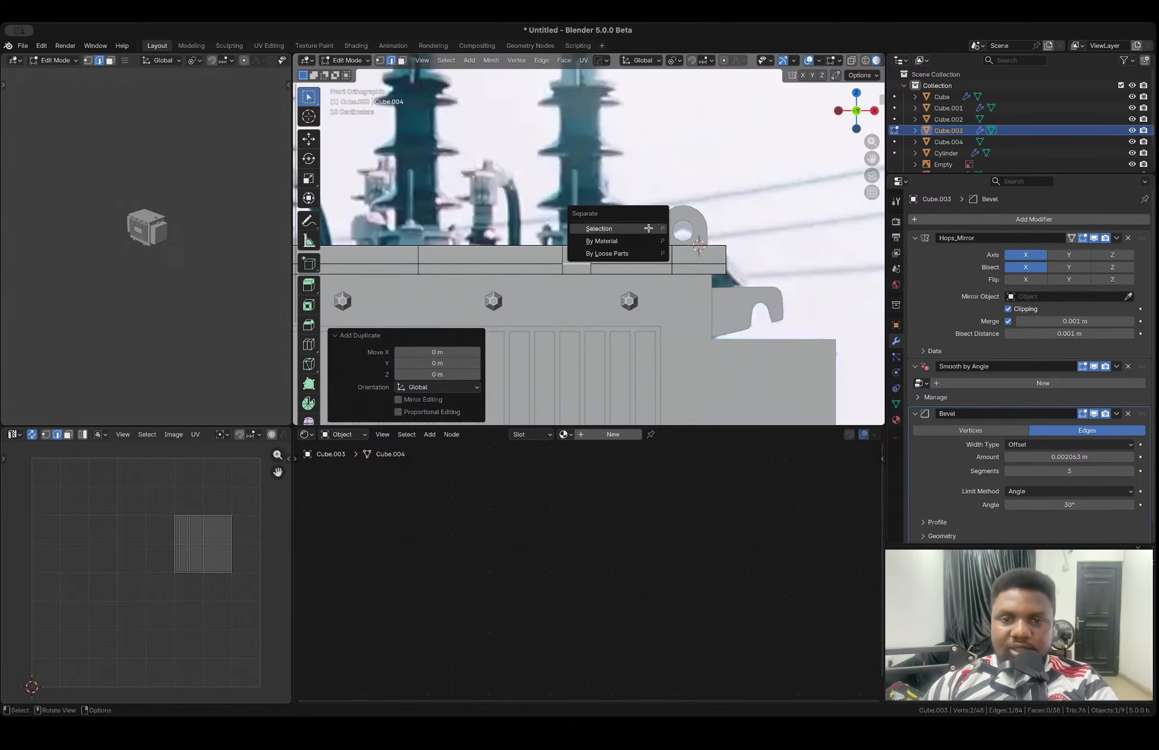
{"action": "left_click", "coordinate": [615, 229]}
- Edit the separated edge's mesh and extrude it about -0.065 m along Y, past the lid's front
{"action": "key", "text": "Tab"}
{"action": "left_click", "coordinate": [578, 264]}
{"action": "left_click", "coordinate": [579, 263]}
{"action": "left_click", "coordinate": [579, 264]}
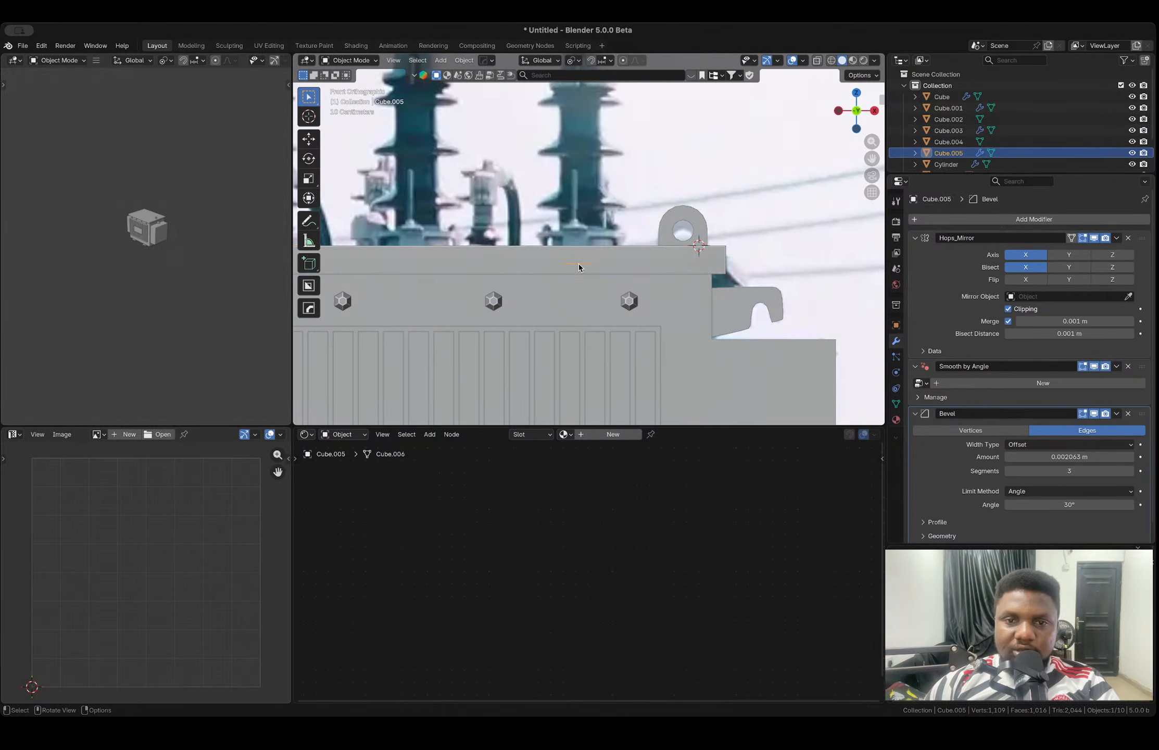
{"action": "key", "text": "Tab"}
{"action": "key", "text": "alt+z"}
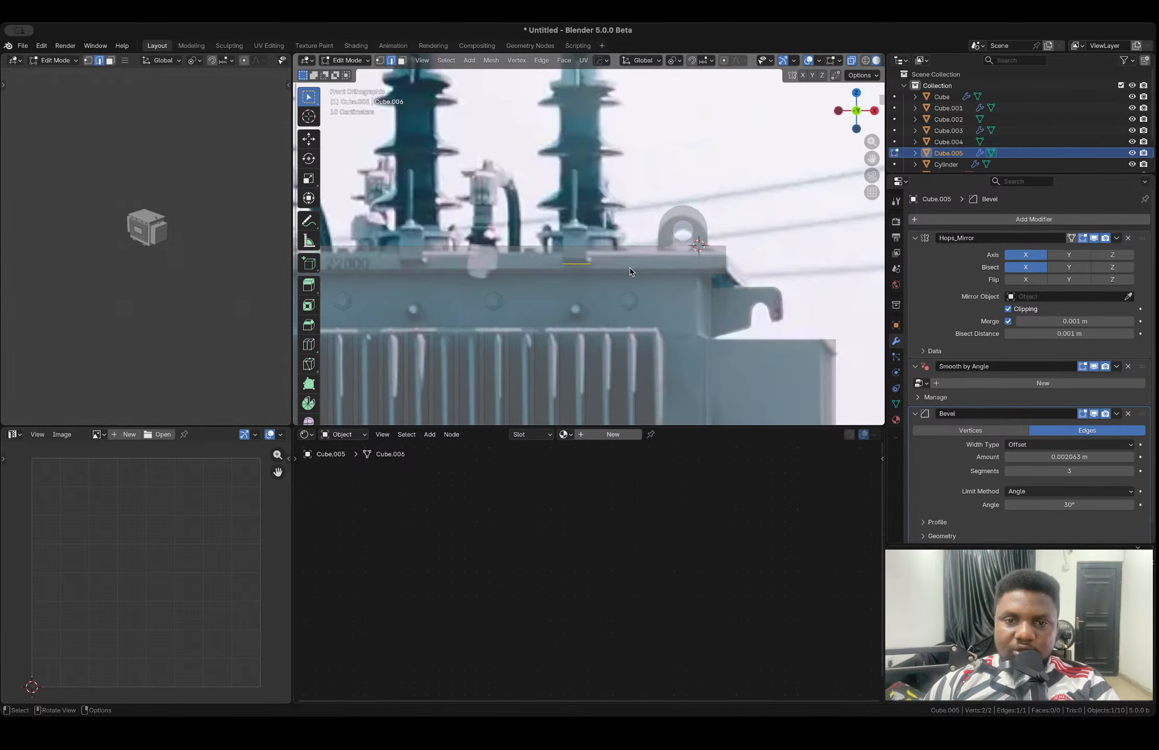
{"action": "left_click", "coordinate": [875, 110]}
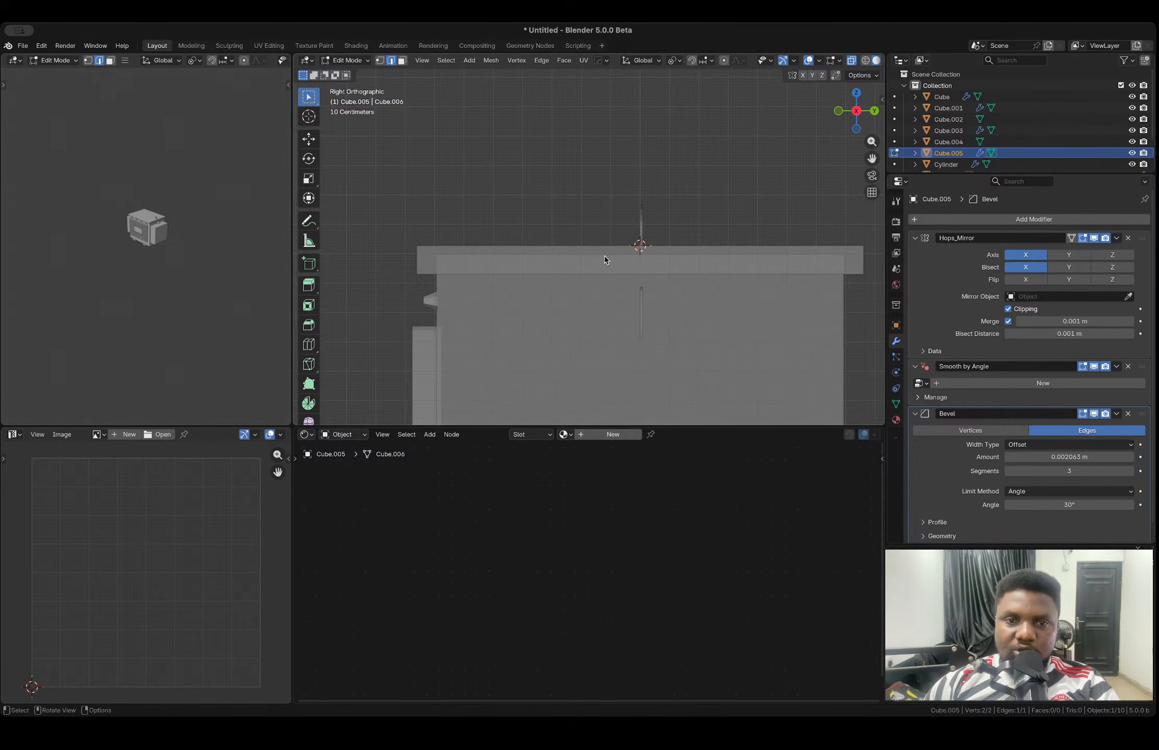
{"action": "key", "text": "e"}
{"action": "key", "text": "y"}
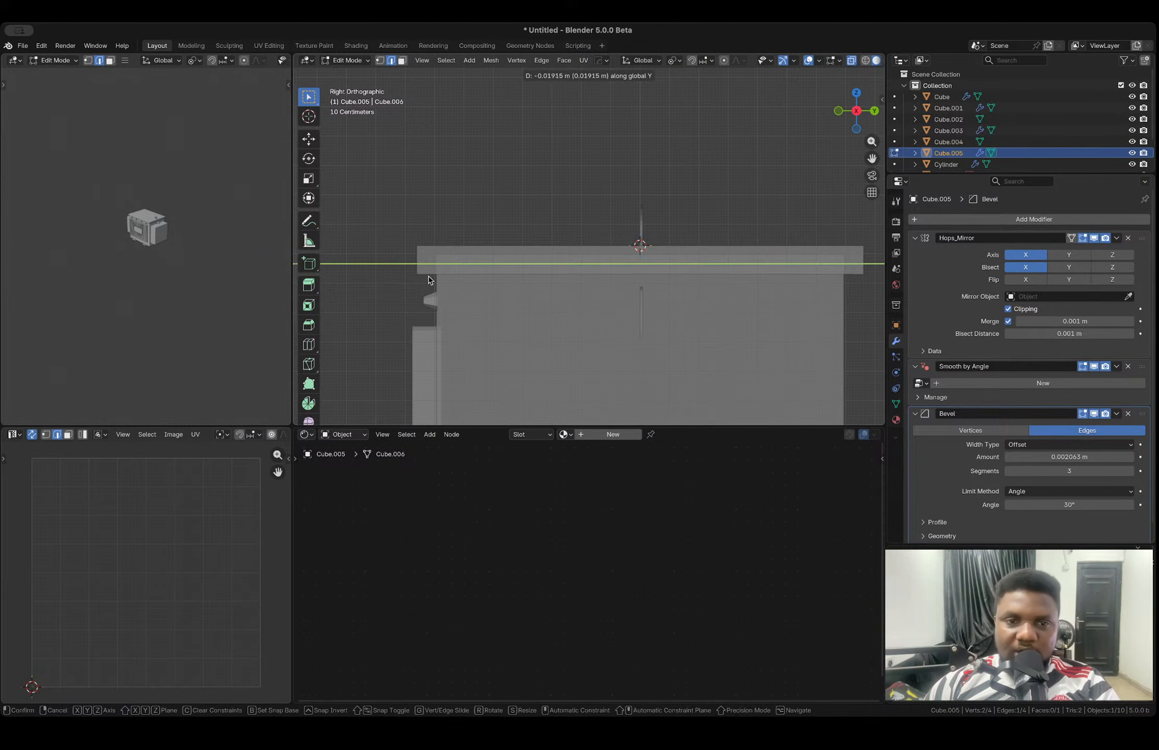
{"action": "left_click", "coordinate": [417, 278]}
- Extrude the bracket's outer edge about 0.111 m up along Z and raise it about 0.014 m to match the reference
{"action": "key", "text": "e"}
{"action": "key", "text": "z"}
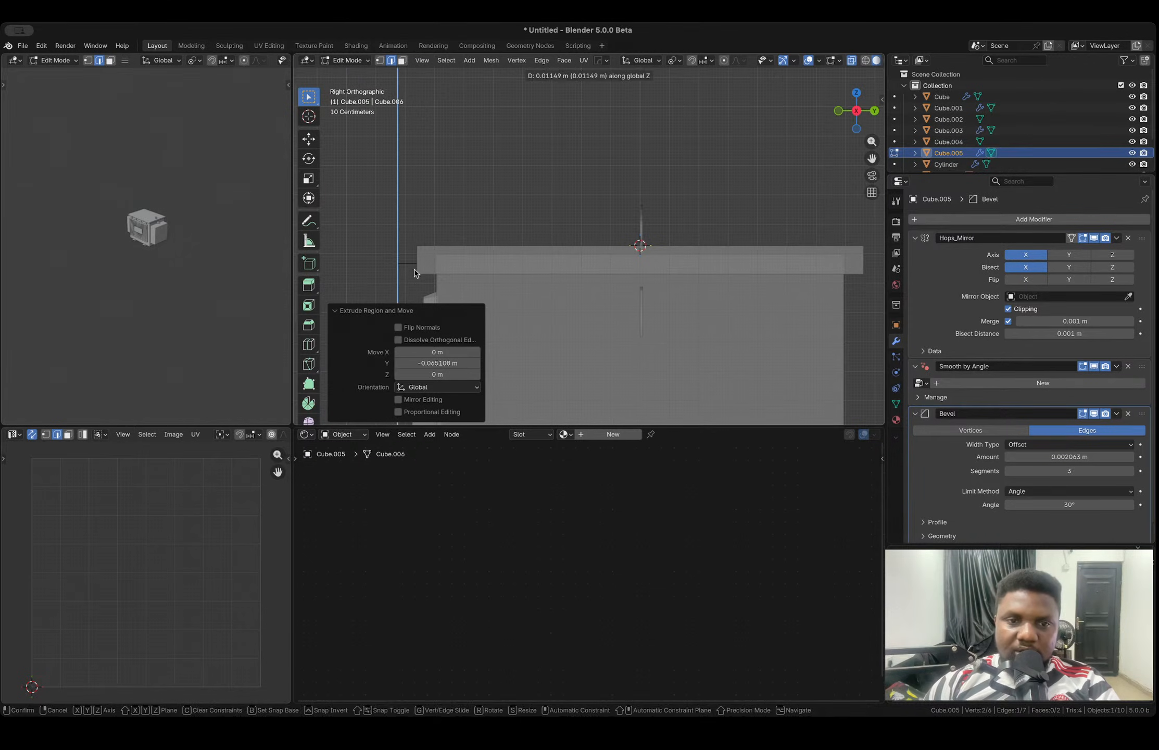
{"action": "left_click", "coordinate": [416, 246]}
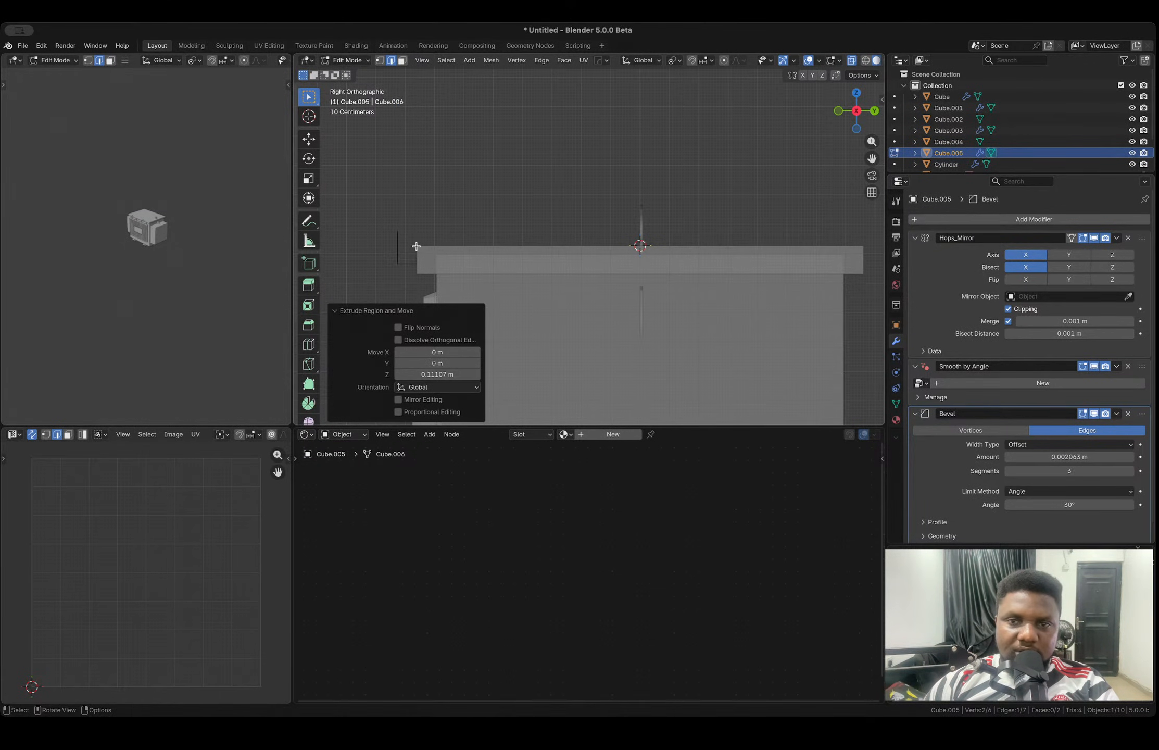
{"action": "key", "text": "alt+z"}
{"action": "key", "text": "KP_1"}
{"action": "key", "text": "alt+z"}
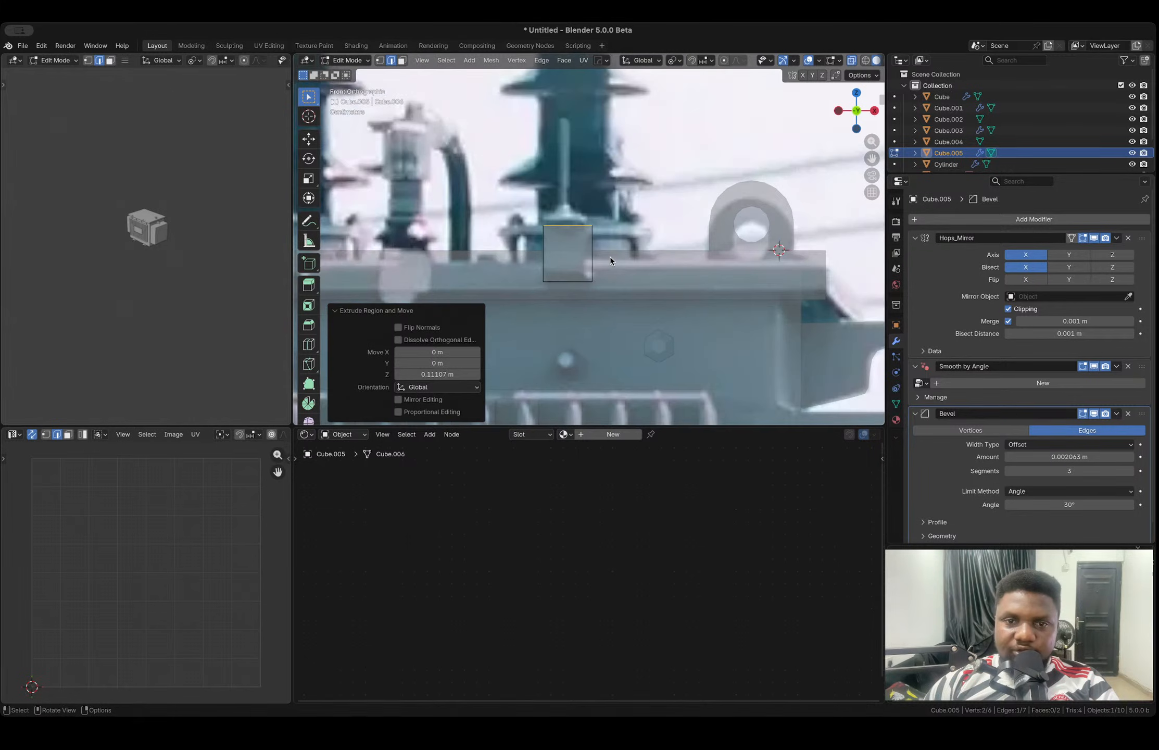
{"action": "key", "text": "g"}
{"action": "key", "text": "z"}
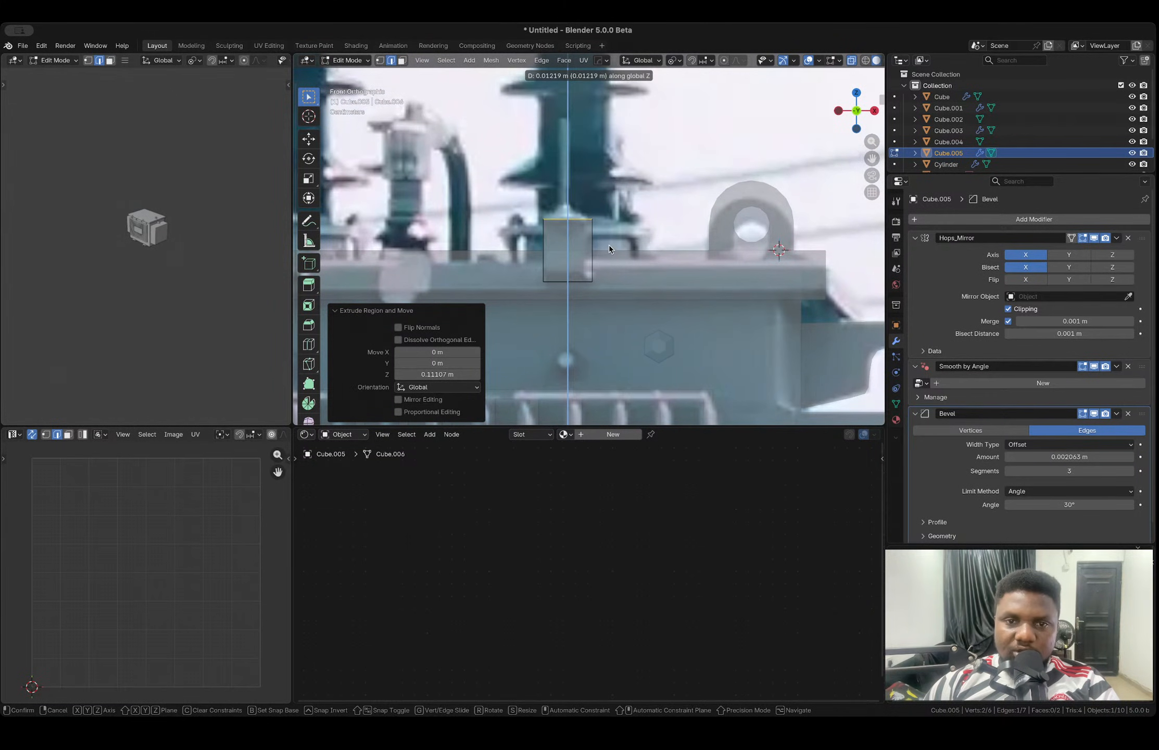
{"action": "left_click", "coordinate": [609, 244]}
- Extrude the bracket's upper edge about -0.056 m along Y and move it a little farther outward
{"action": "key", "text": "KP_3"}
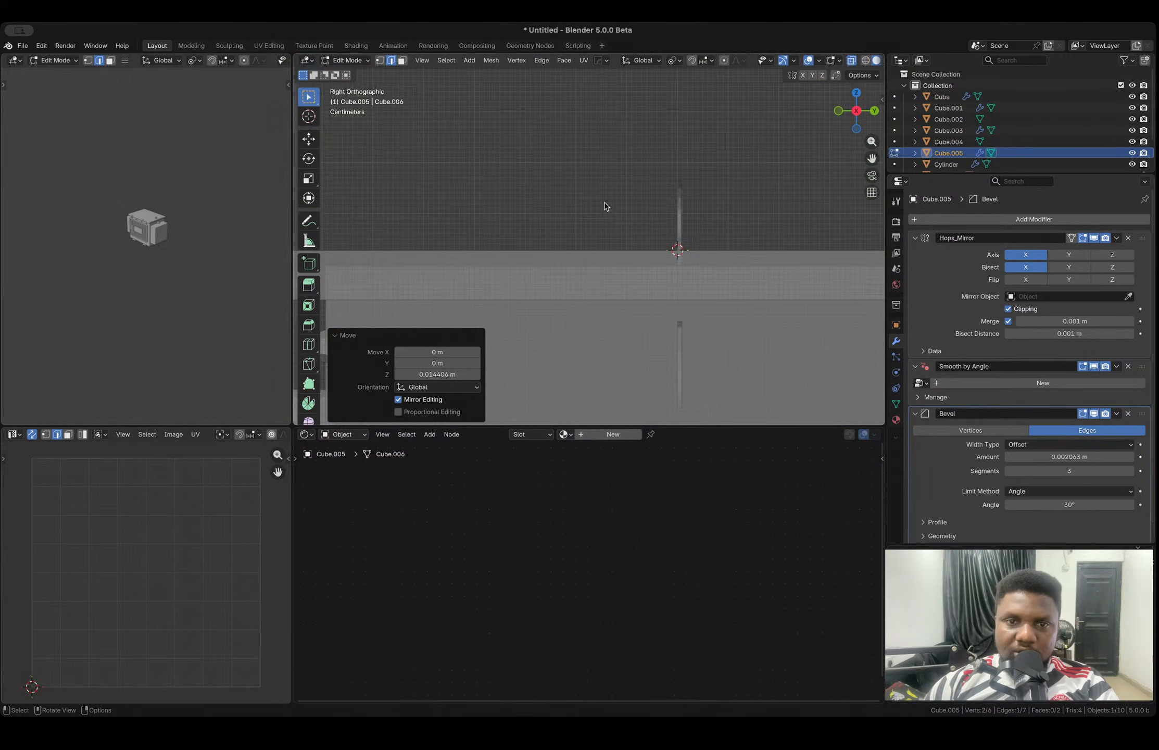
{"action": "middle_click_drag", "start_coordinate": [465, 257], "coordinate": [591, 258], "text": "shift"}
{"action": "key", "text": "e"}
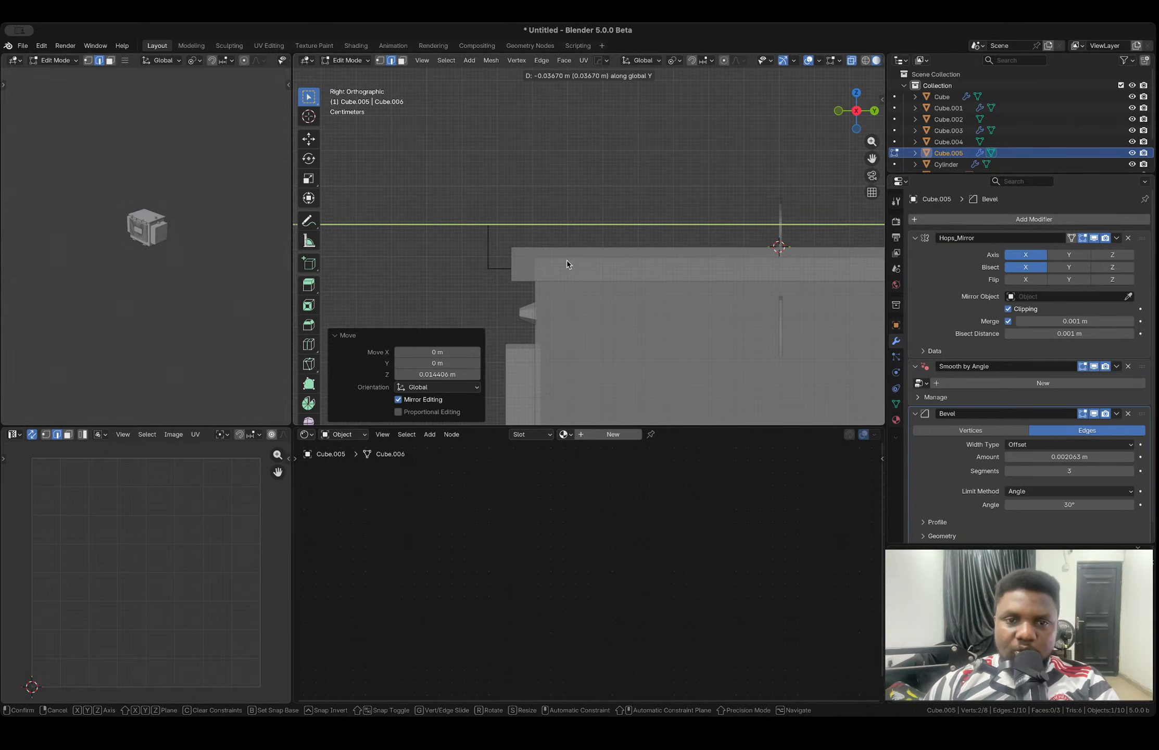
{"action": "left_click", "coordinate": [561, 262]}
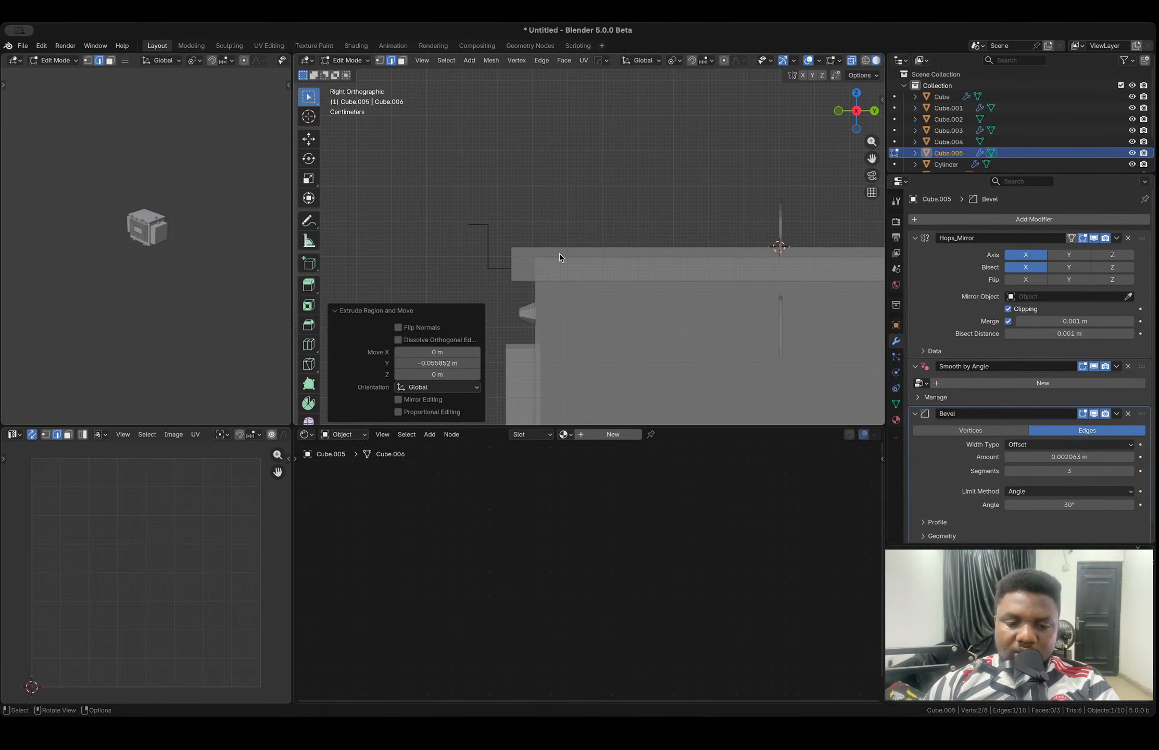
{"action": "key", "text": "g"}
{"action": "key", "text": "y"}
{"action": "left_click", "coordinate": [549, 256]}
- Move the bracket's upright and upper flange slightly along Y toward the lid's front edge
{"action": "left_click_drag", "start_coordinate": [445, 206], "coordinate": [493, 292]}
{"action": "key", "text": "g"}
{"action": "key", "text": "y"}
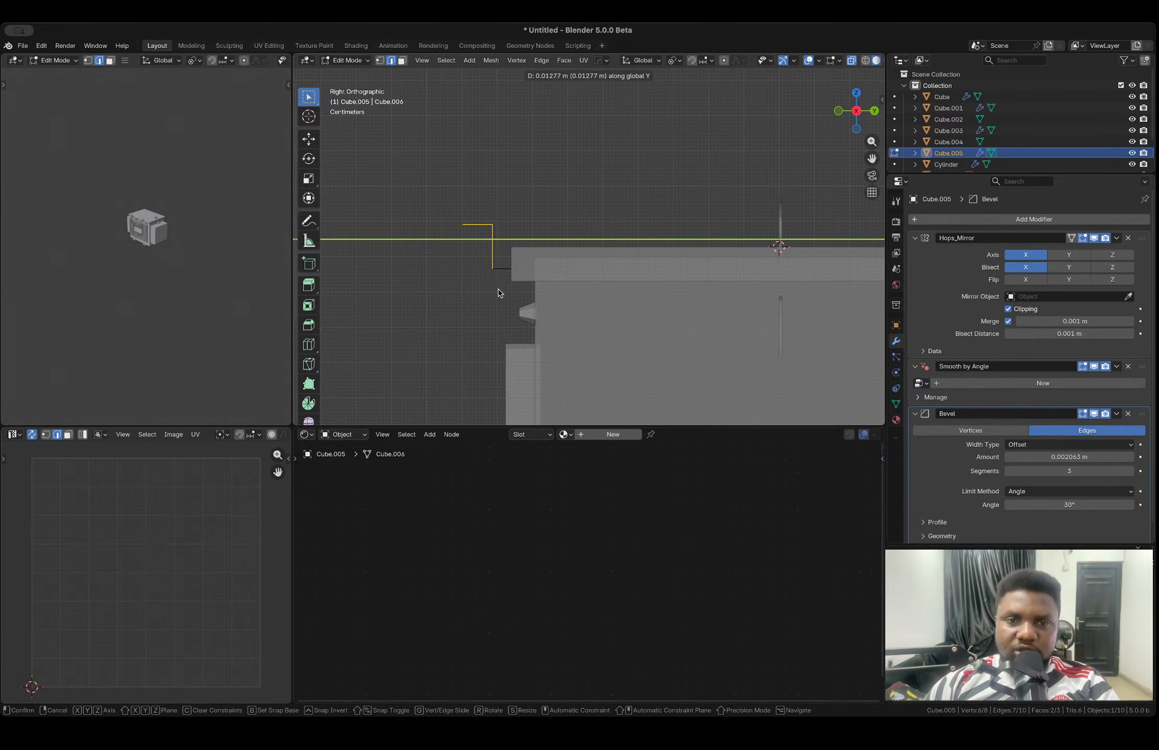
{"action": "left_click", "coordinate": [500, 293]}
- Shorten the bracket's upper flange by moving its outer edge about 0.022 m along Y
{"action": "left_click", "coordinate": [475, 226]}
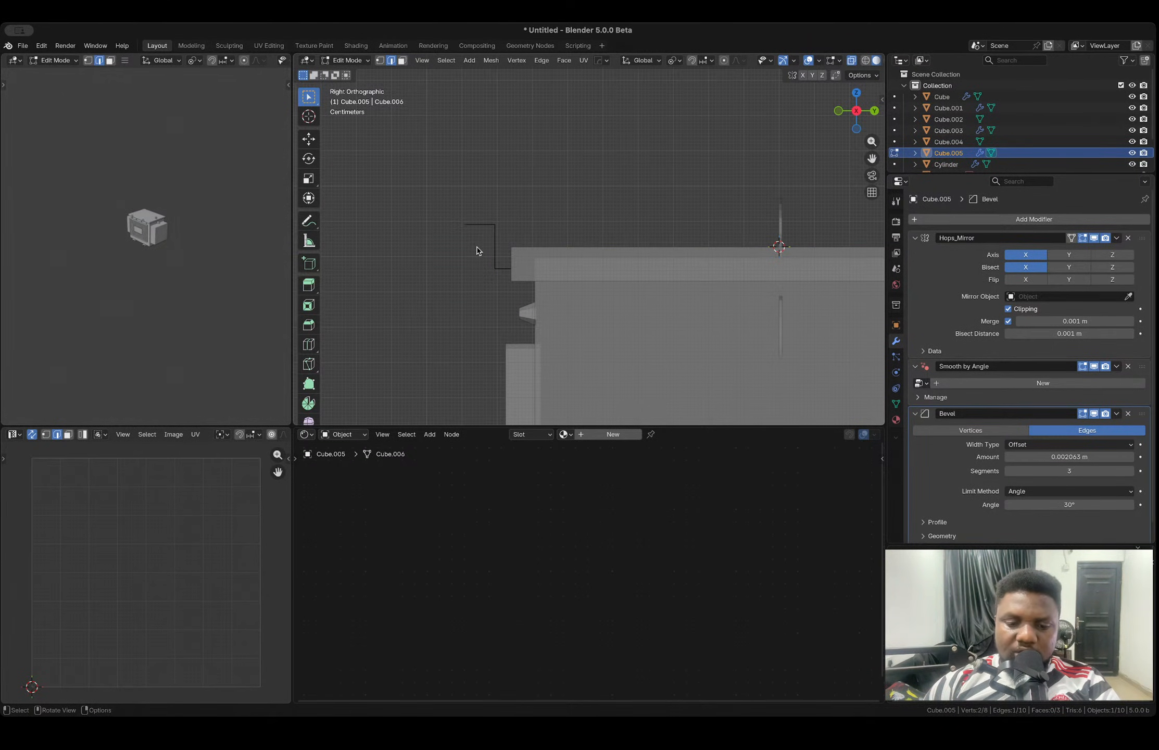
{"action": "key", "text": "g"}
{"action": "key", "text": "y"}
{"action": "left_click", "coordinate": [485, 247]}
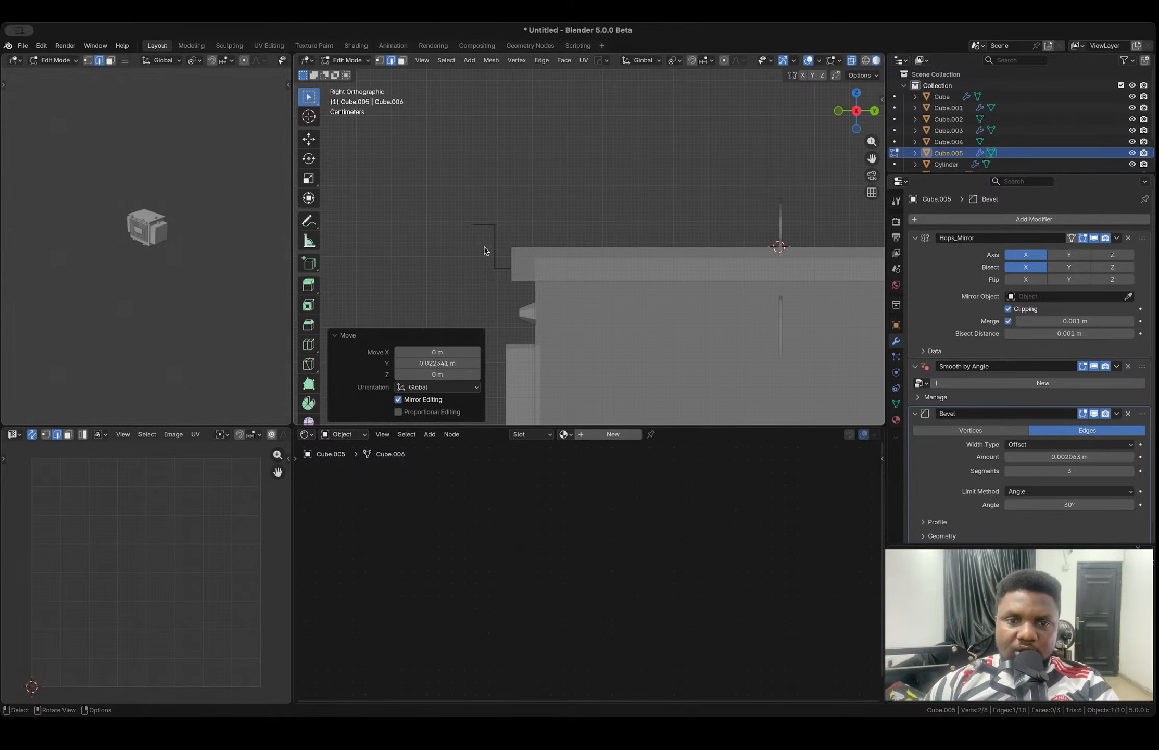
{"action": "key", "text": "Tab"}
- Narrow the whole bracket mesh by scaling it to about 0.857 along X to match the front reference
{"action": "middle_click_drag", "start_coordinate": [494, 254], "coordinate": [645, 266]}
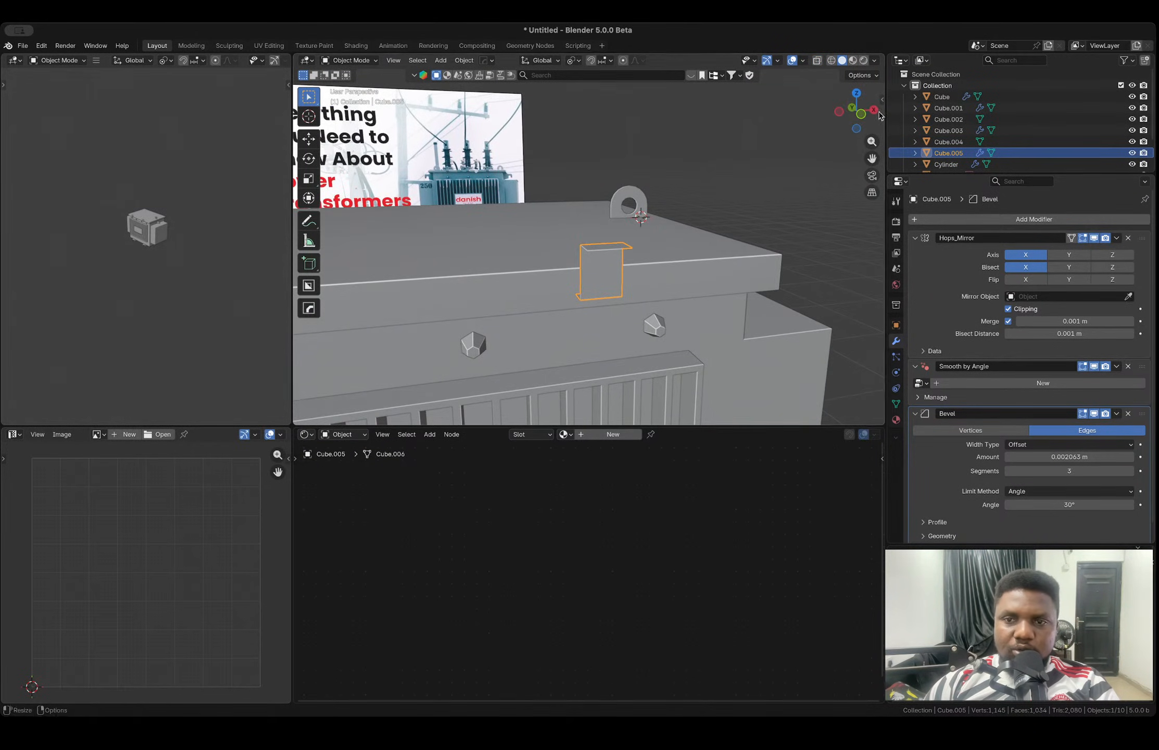
{"action": "left_click", "coordinate": [861, 114]}
{"action": "scroll", "coordinate": [586, 256], "scroll_direction": "up", "scroll_amount": 4}
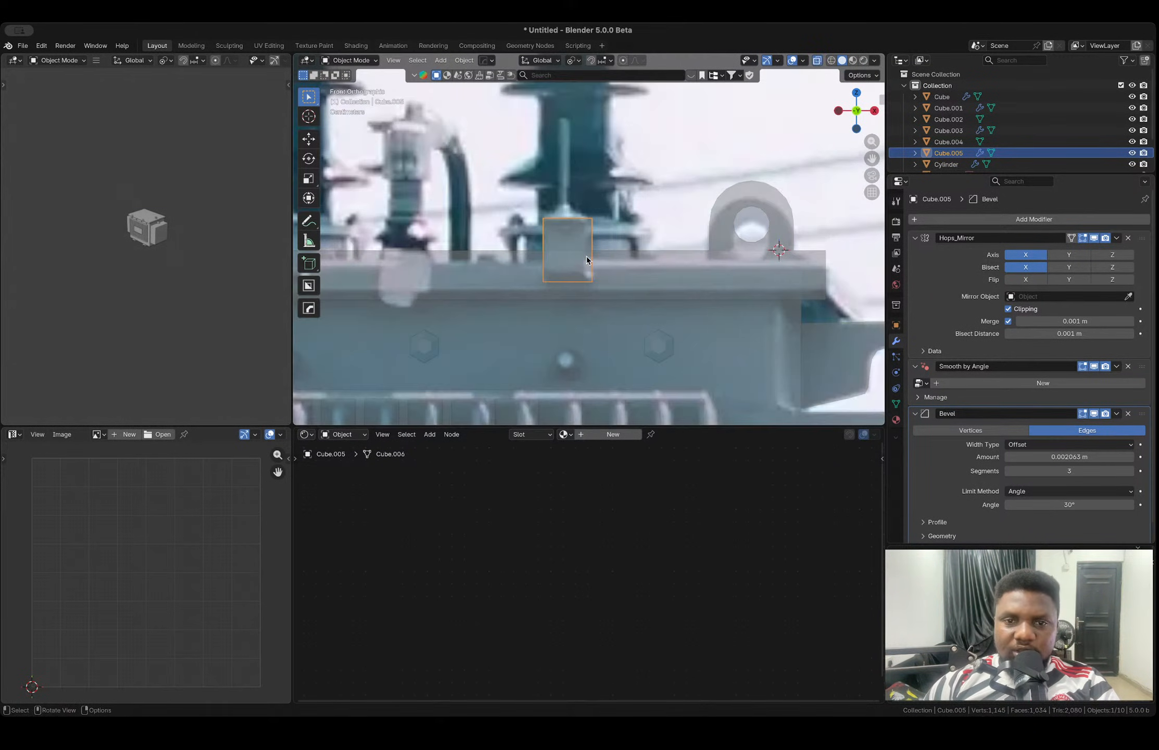
{"action": "key", "text": "g"}
{"action": "key", "text": "x"}
{"action": "right_click", "coordinate": [620, 261]}
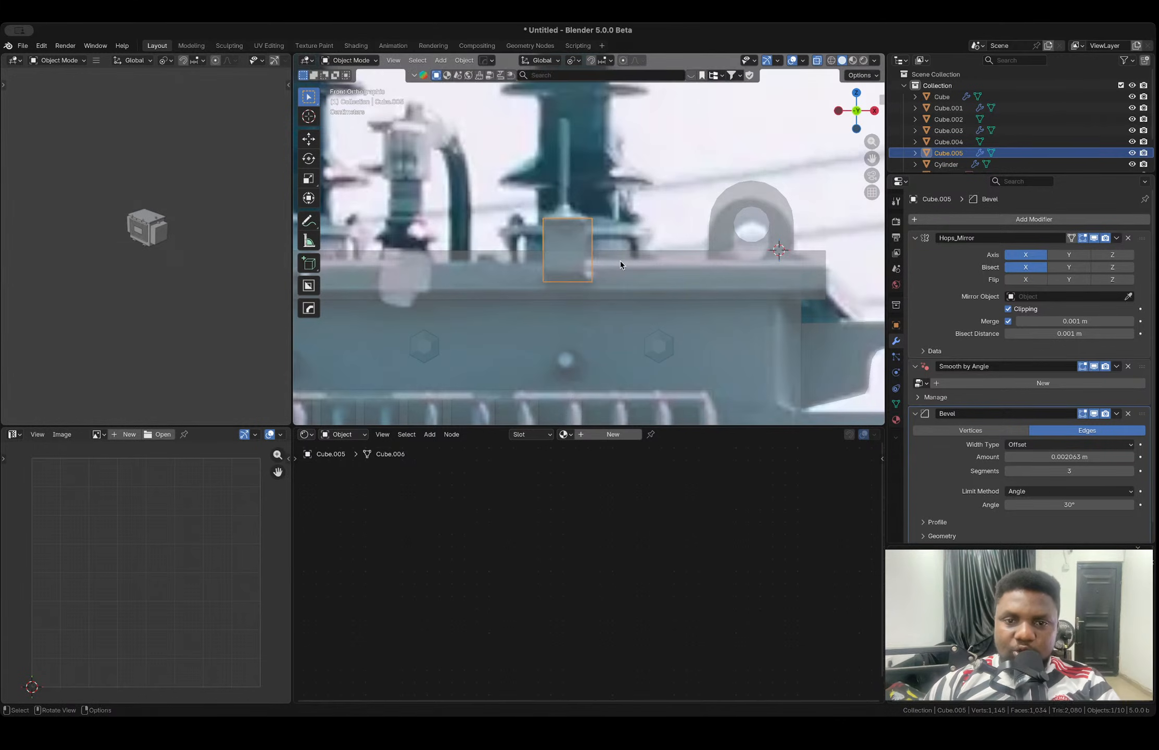
{"action": "key", "text": "Tab"}
{"action": "key", "text": "a"}
{"action": "key", "text": "s"}
{"action": "key", "text": "x"}
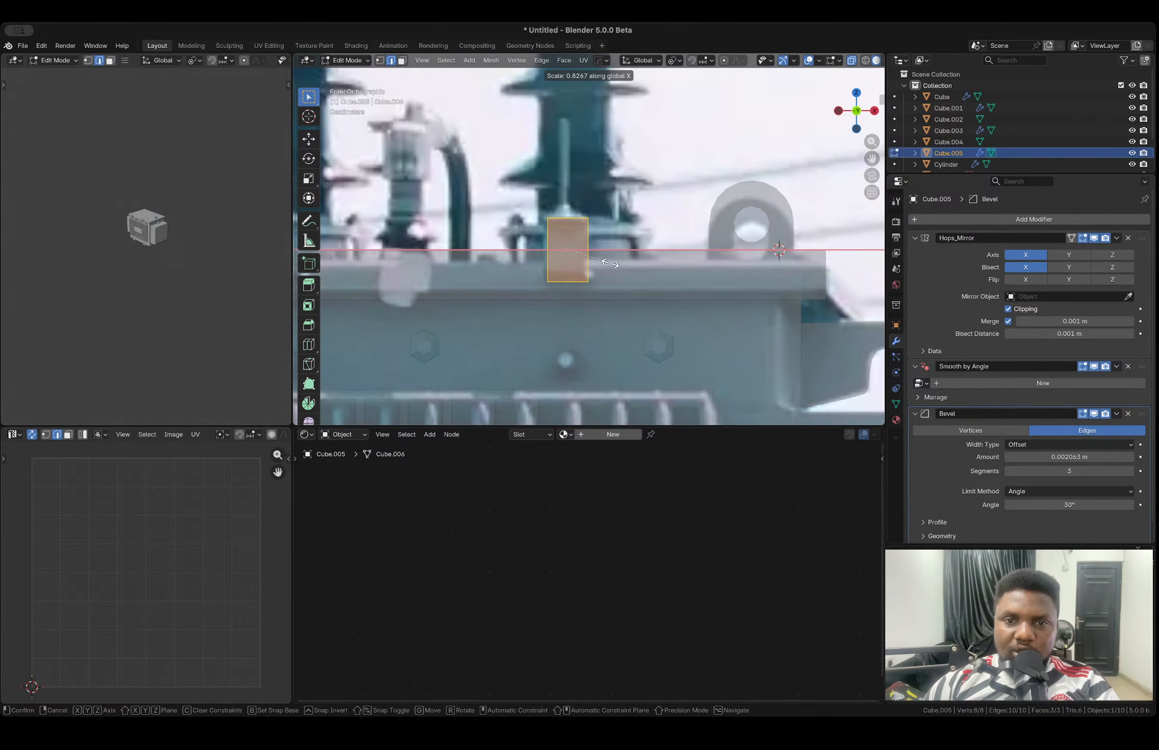
{"action": "left_click", "coordinate": [604, 245]}
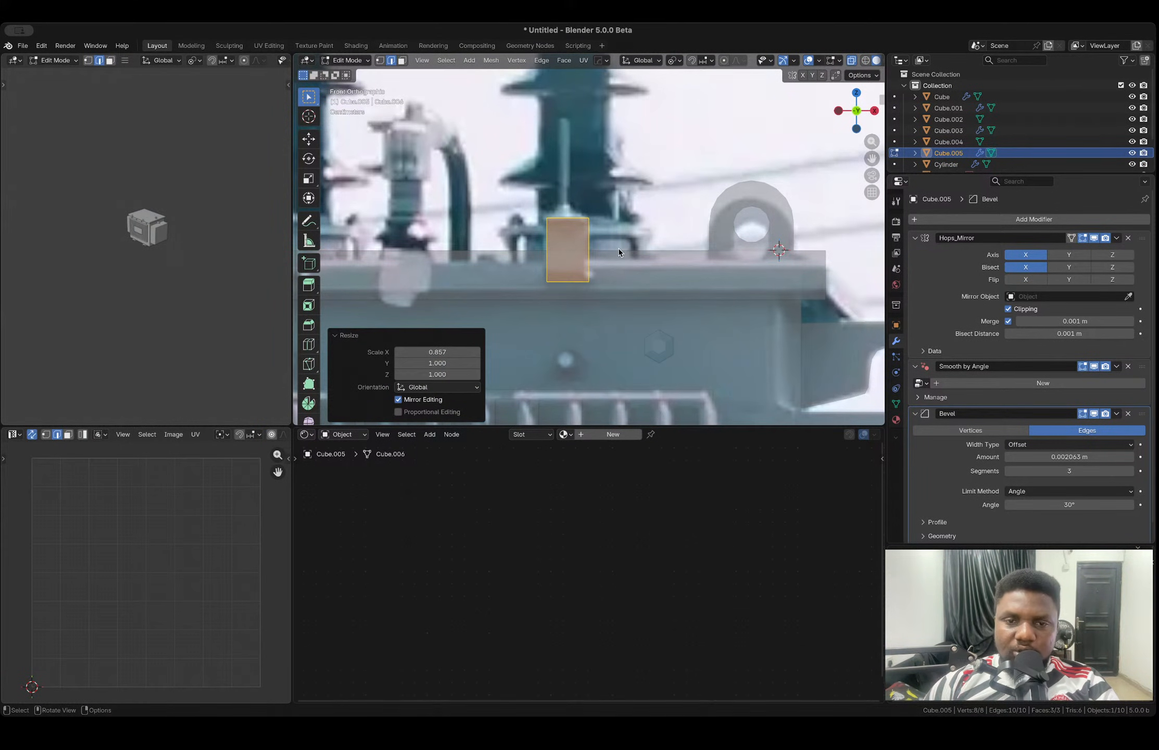
- Move the inner edge of the bracket's lower flange along Y so it reaches into the lid's front
{"action": "mouse_move", "coordinate": [618, 248]}
{"action": "middle_mouse_down"}
{"action": "mouse_move", "coordinate": [519, 261]}
{"action": "mouse_move", "coordinate": [531, 265]}
{"action": "mouse_move", "coordinate": [526, 282]}
{"action": "middle_mouse_up"}
{"action": "key", "text": "alt+z"}
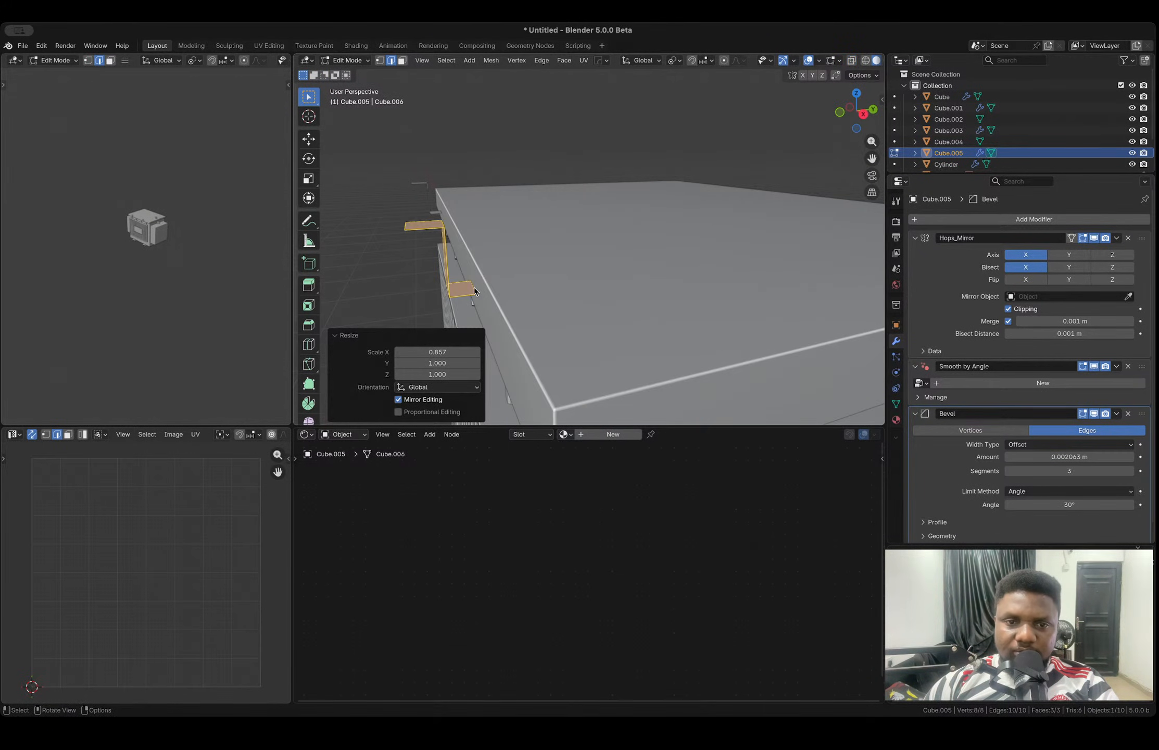
{"action": "left_click", "coordinate": [474, 288]}
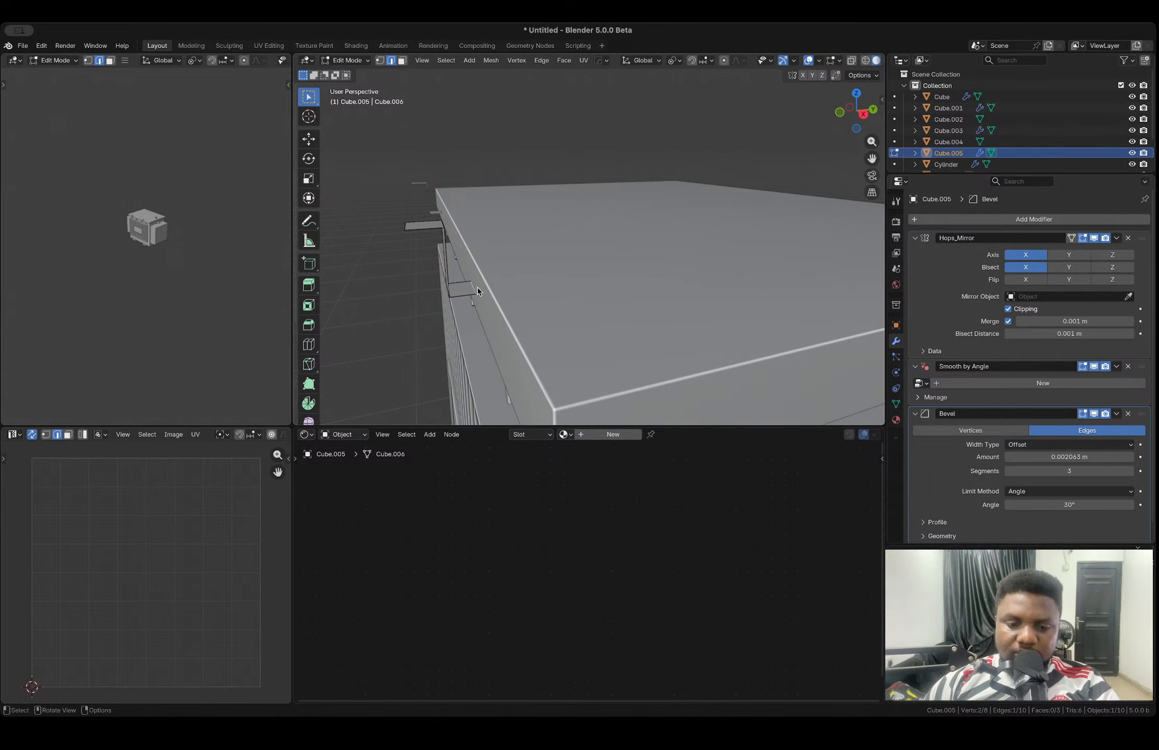
{"action": "key", "text": "g"}
{"action": "key", "text": "y"}
{"action": "left_click", "coordinate": [491, 288]}
{"action": "key", "text": "Tab"}
{"action": "middle_click_drag", "start_coordinate": [553, 284], "coordinate": [592, 249]}
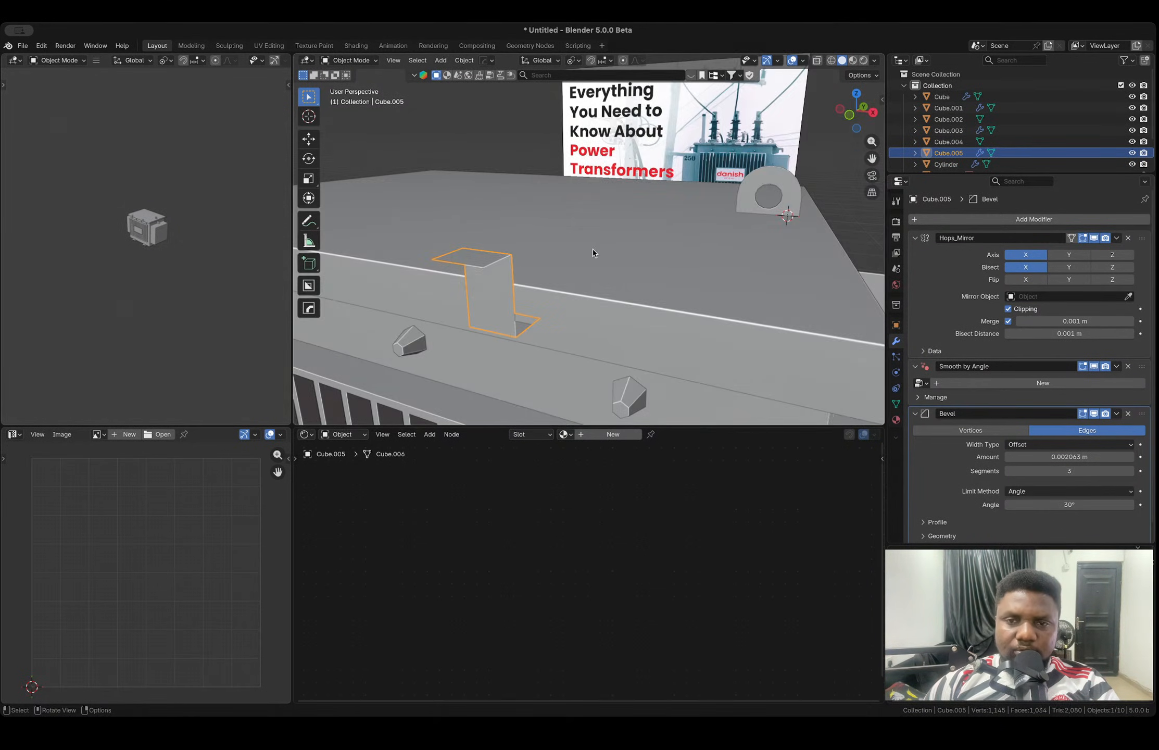
{"action": "left_click", "coordinate": [851, 118]}
{"action": "scroll", "coordinate": [663, 231], "scroll_direction": "down", "scroll_amount": 8}
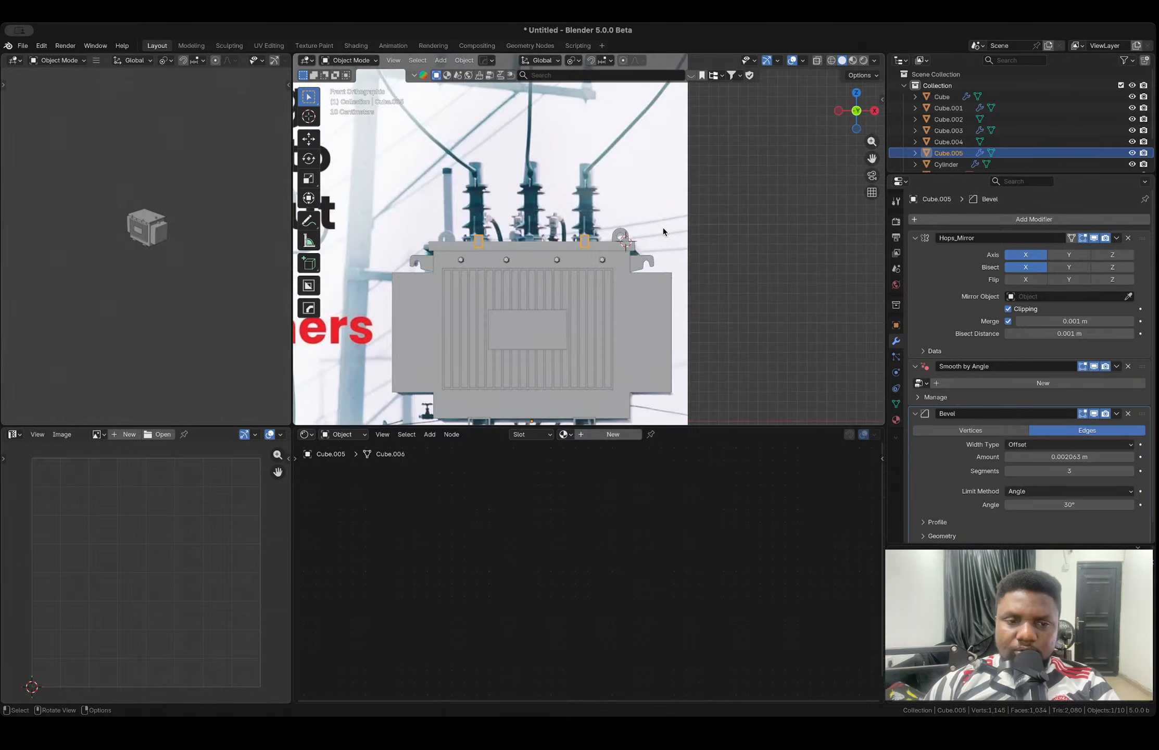
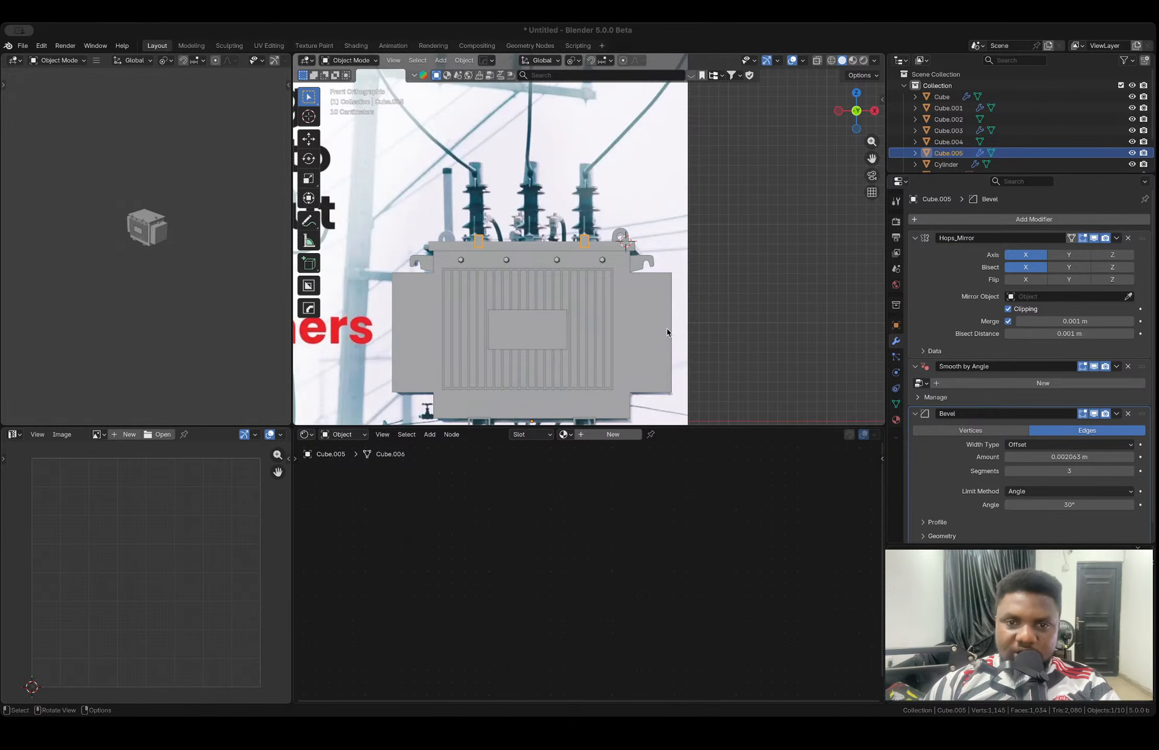
- Add one horizontal loop cut across the bracket's upright with a slide factor of about -0.332
{"action": "middle_click_drag", "start_coordinate": [601, 228], "coordinate": [537, 256]}
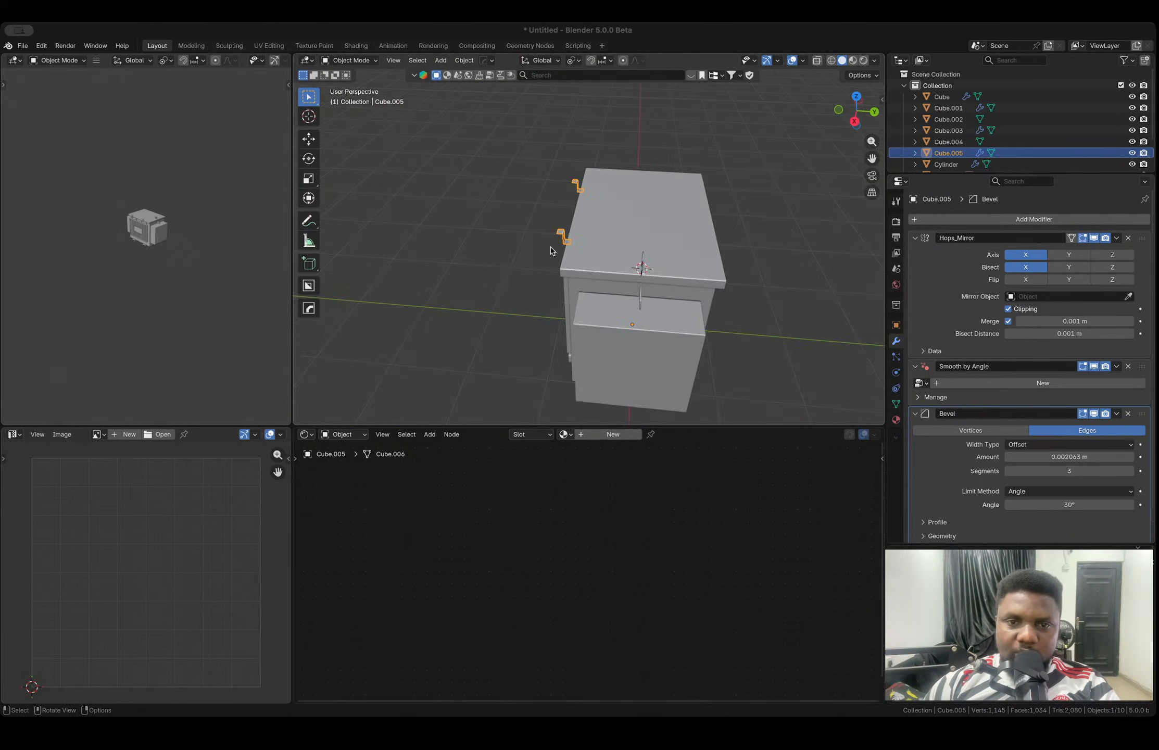
{"action": "scroll", "coordinate": [554, 241], "scroll_direction": "up", "scroll_amount": 6}
{"action": "scroll", "coordinate": [554, 241], "scroll_direction": "up", "scroll_amount": 2}
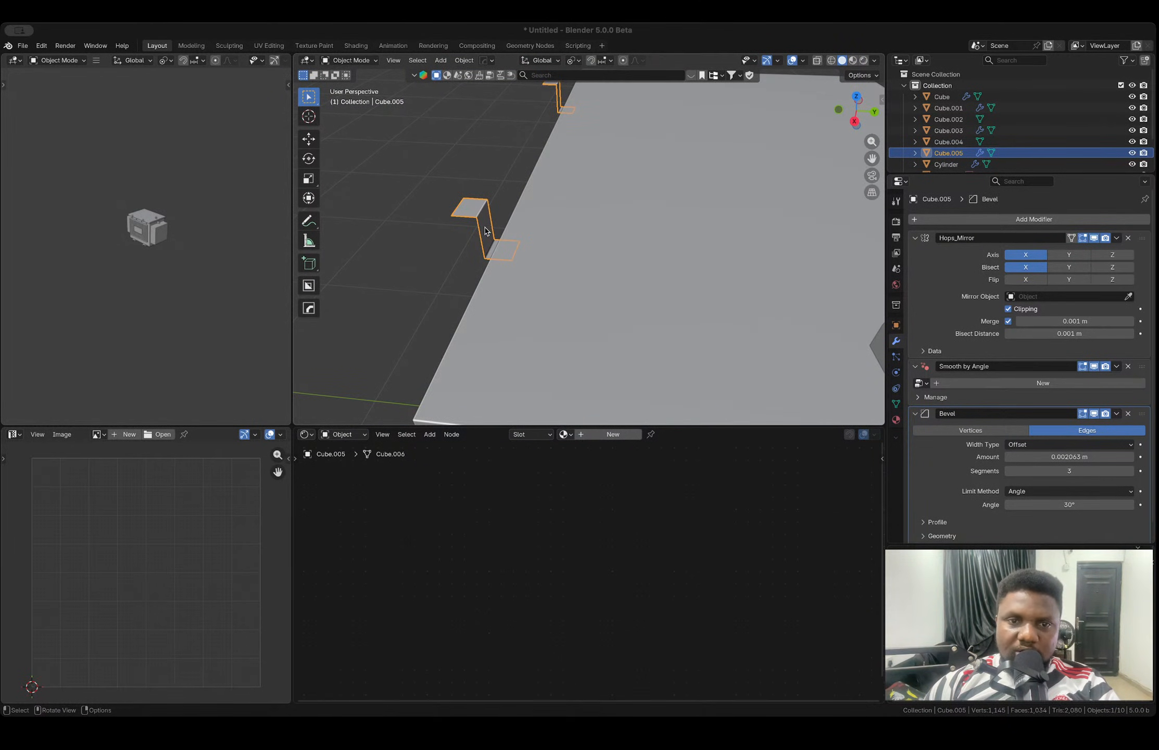
{"action": "key", "text": "Tab"}
{"action": "left_click", "coordinate": [484, 235]}
{"action": "key", "text": "g"}
{"action": "key", "text": "g"}
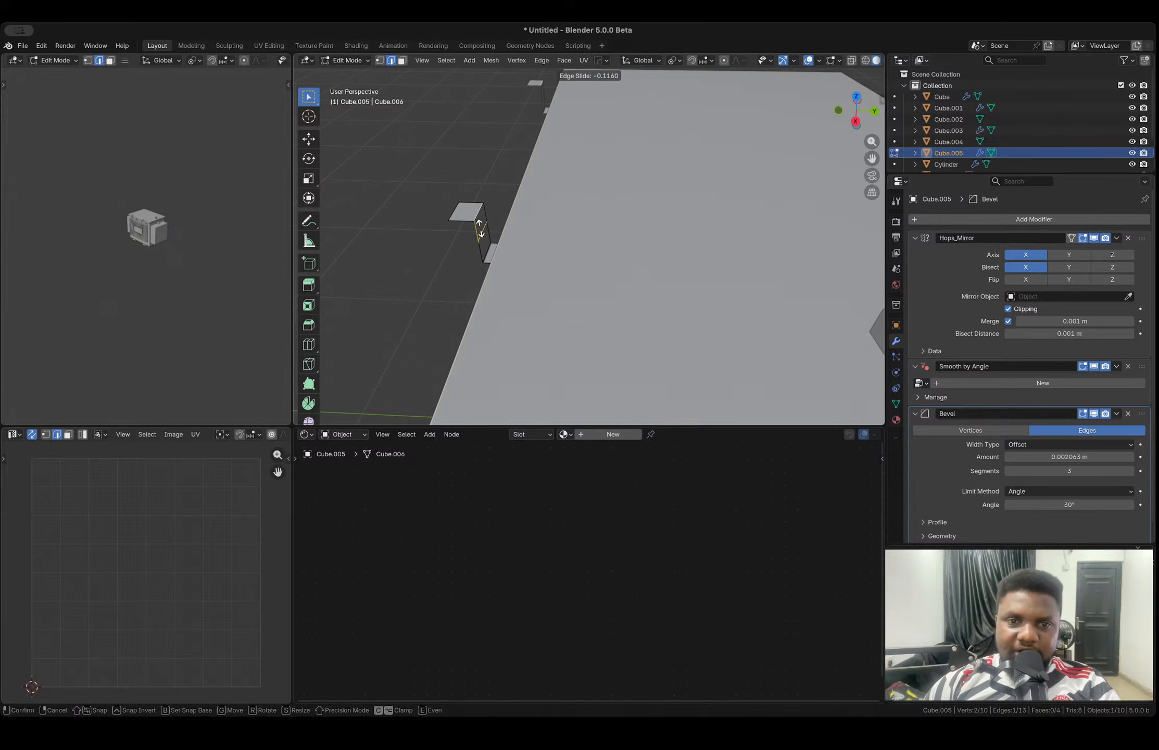
{"action": "left_click", "coordinate": [479, 225]}
{"action": "right_click", "coordinate": [558, 247]}
{"action": "key", "text": "Escape"}
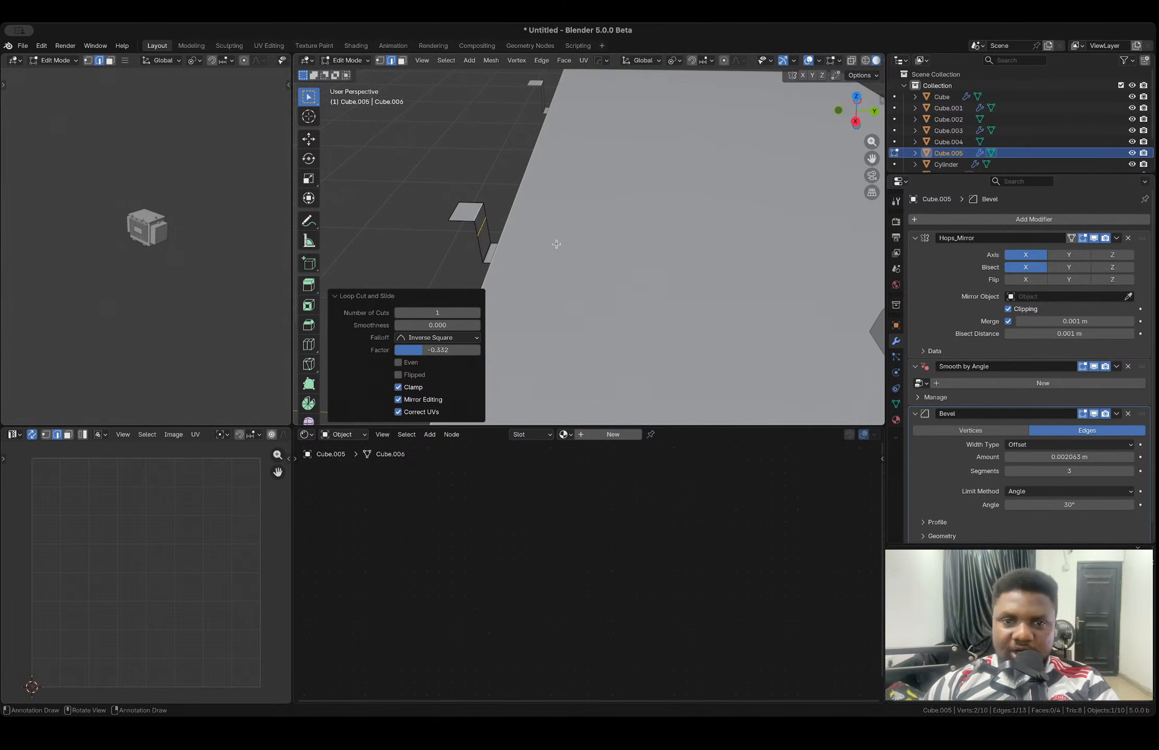
- Duplicate the upright's new loop-cut edge in place and separate it into its own object
{"action": "key", "text": "shift+d"}
{"action": "right_click", "coordinate": [590, 235]}
{"action": "key", "text": "p"}
{"action": "left_click", "coordinate": [590, 236]}
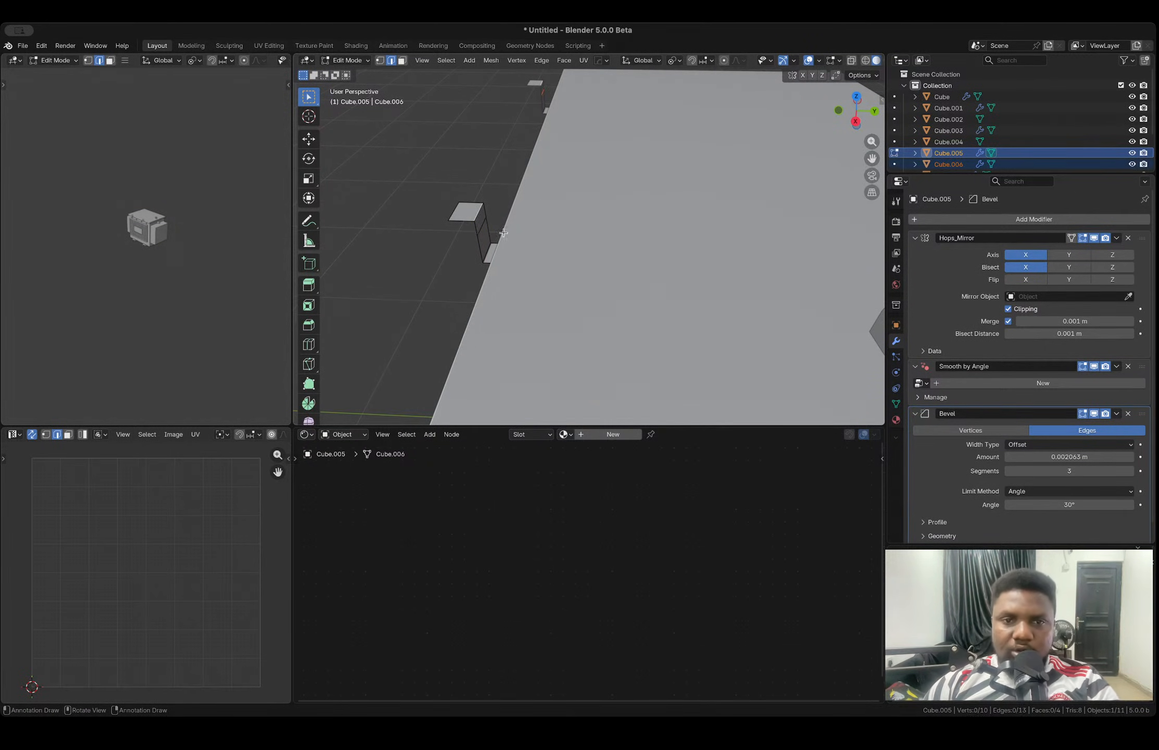
{"action": "key", "text": "Tab"}
{"action": "left_click", "coordinate": [484, 229]}
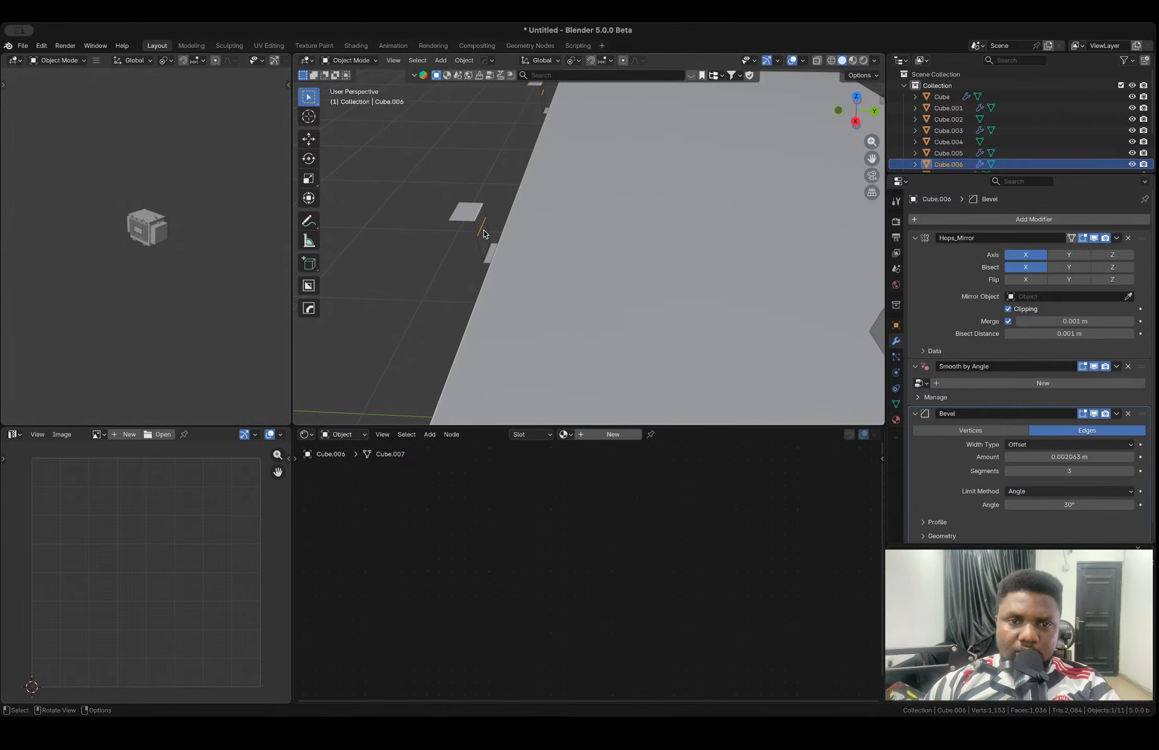
- Extrude the separated edge along Y into a long flat strip reaching across the lid
{"action": "key", "text": "Tab"}
{"action": "key", "text": "e"}
{"action": "key", "text": "y"}
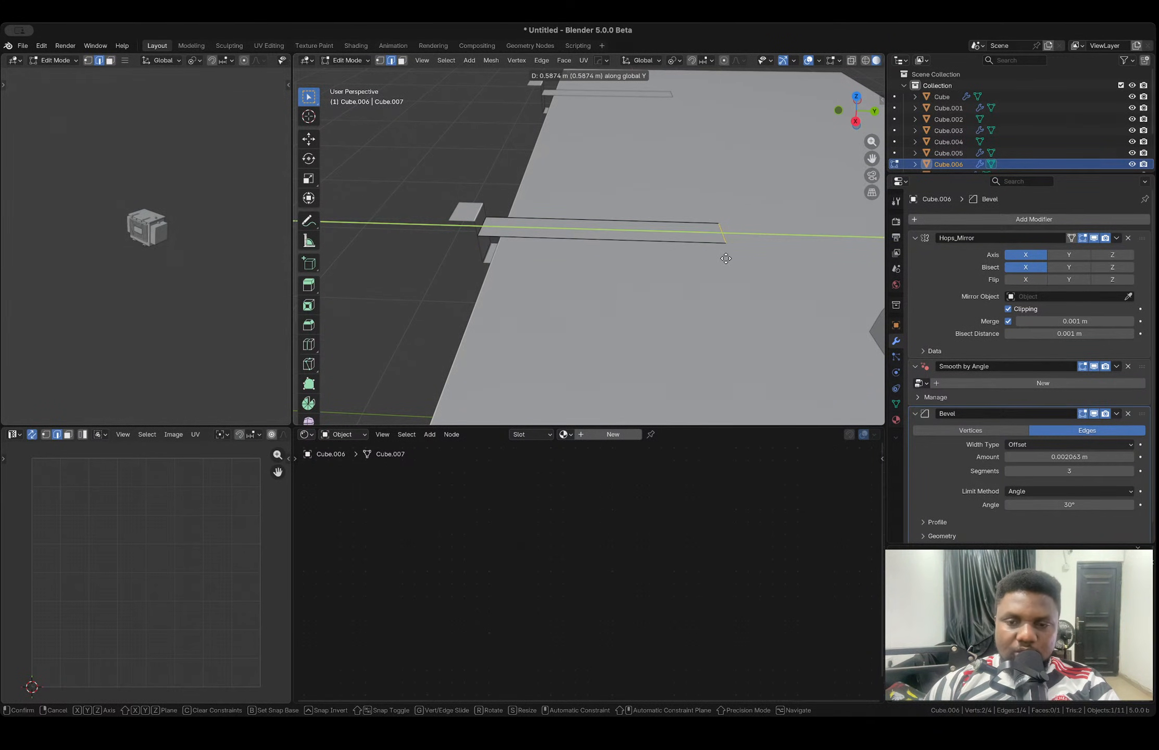
{"action": "left_click", "coordinate": [770, 260]}
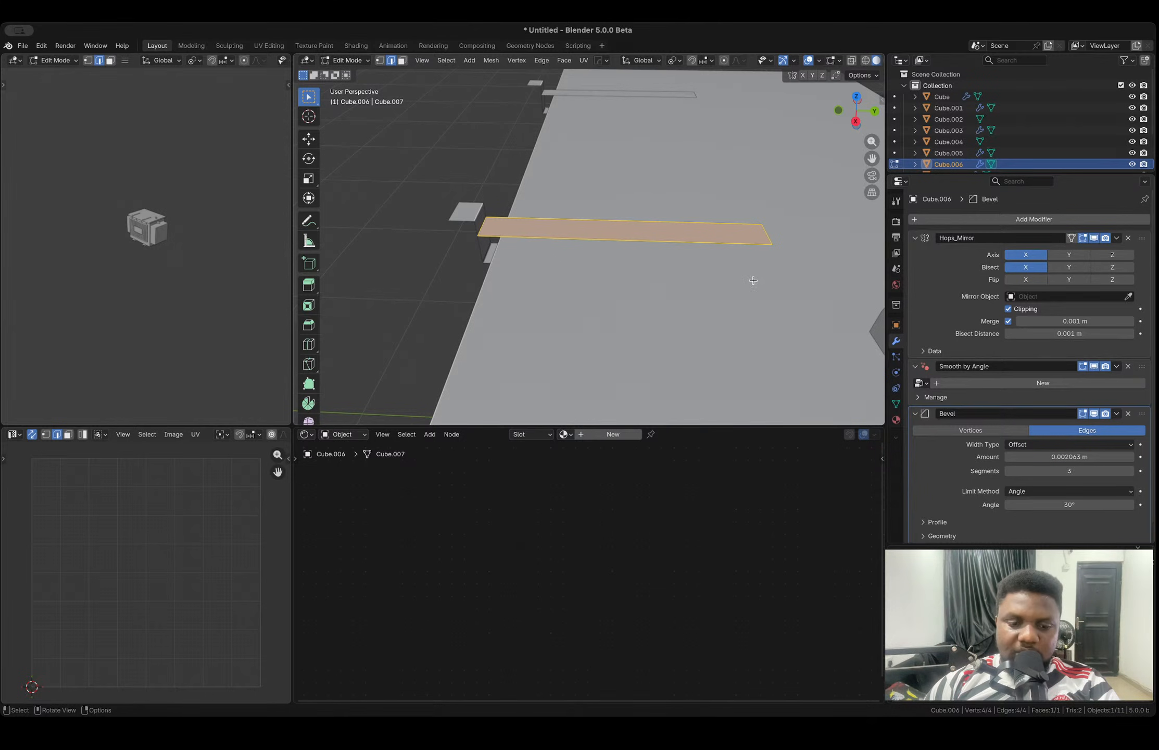
- Extrude the strip's face about 0.008 m along its normal to give it thickness
{"action": "key", "text": "e"}
{"action": "left_click", "coordinate": [752, 277]}
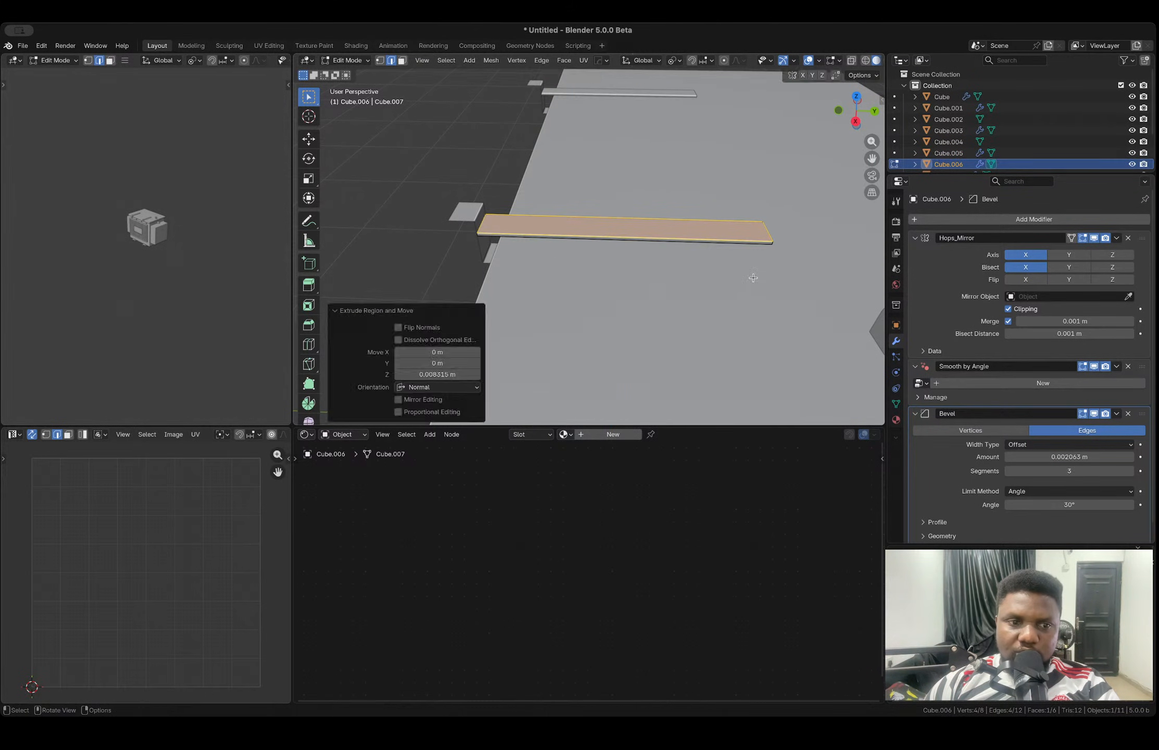
{"action": "key", "text": "Tab"}
{"action": "middle_click_drag", "start_coordinate": [543, 277], "coordinate": [602, 242]}
{"action": "scroll", "coordinate": [603, 242], "scroll_direction": "up", "scroll_amount": 3}
{"action": "left_click", "coordinate": [376, 260]}
{"action": "left_click", "coordinate": [398, 274]}
{"action": "key", "text": "Tab"}
{"action": "key", "text": "alt+z"}
{"action": "left_click_drag", "start_coordinate": [334, 242], "coordinate": [397, 299]}
{"action": "key", "text": "g"}
{"action": "key", "text": "y"}
{"action": "key", "text": "Escape"}
{"action": "key", "text": "Tab"}
{"action": "left_click", "coordinate": [362, 269]}
{"action": "key", "text": "alt+z"}
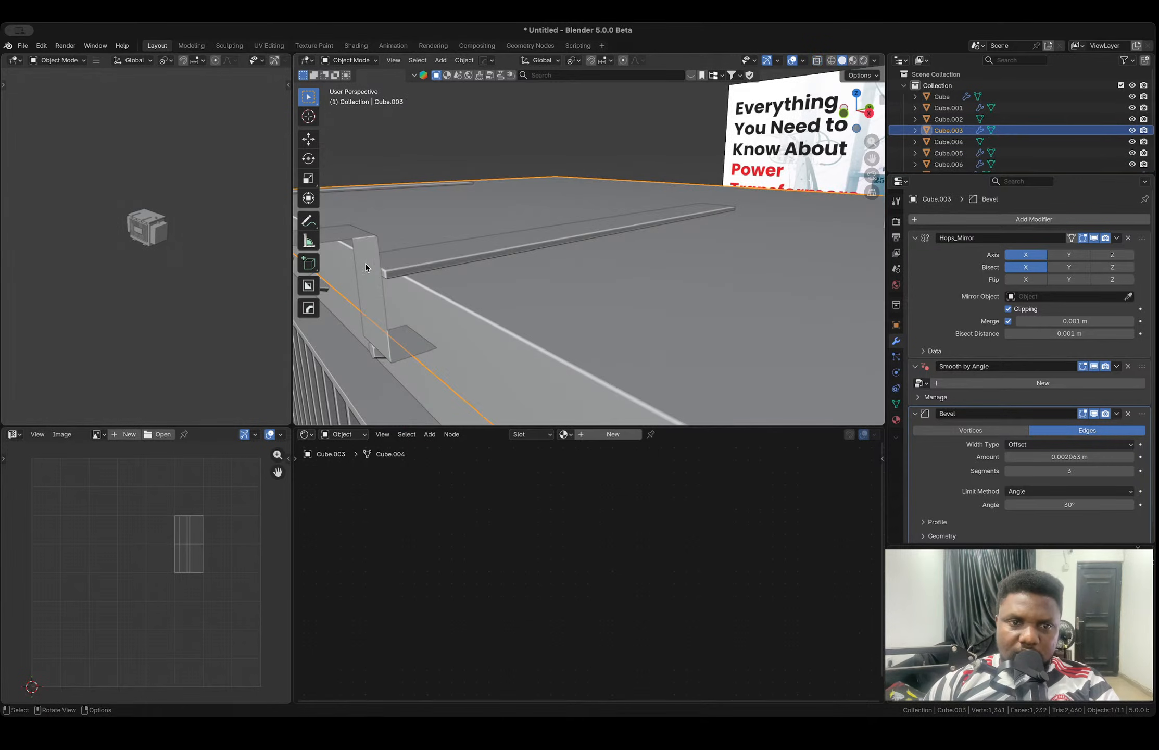
- Try to thicken the bracket by extruding all its faces along their normals
{"action": "left_click", "coordinate": [369, 264]}
{"action": "key", "text": "Tab"}
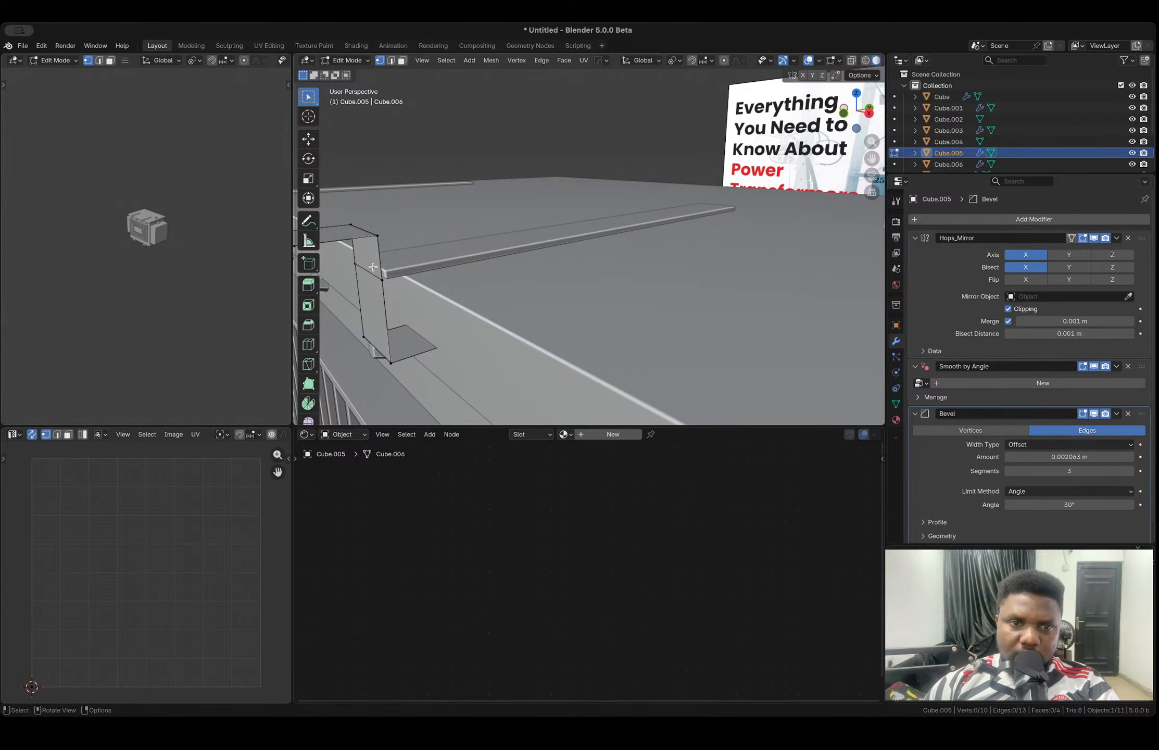
{"action": "key", "text": "a"}
{"action": "key", "text": "alt+e"}
{"action": "left_click", "coordinate": [408, 312]}
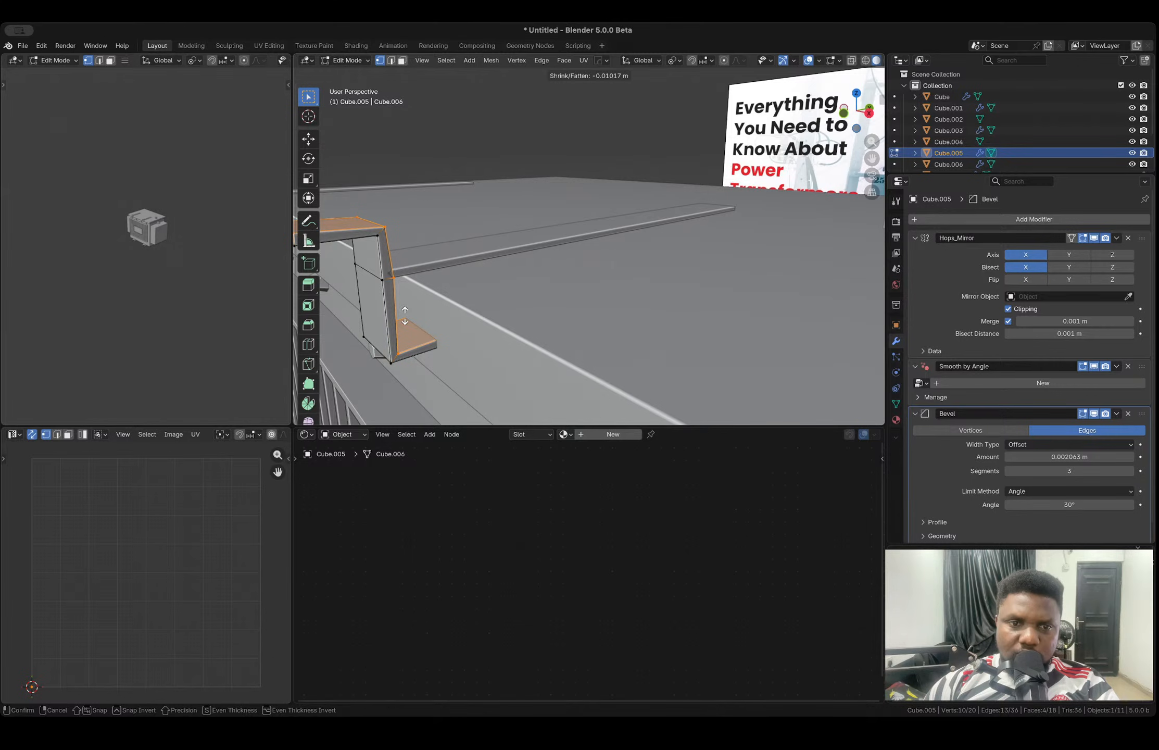
{"action": "left_click", "coordinate": [404, 316]}
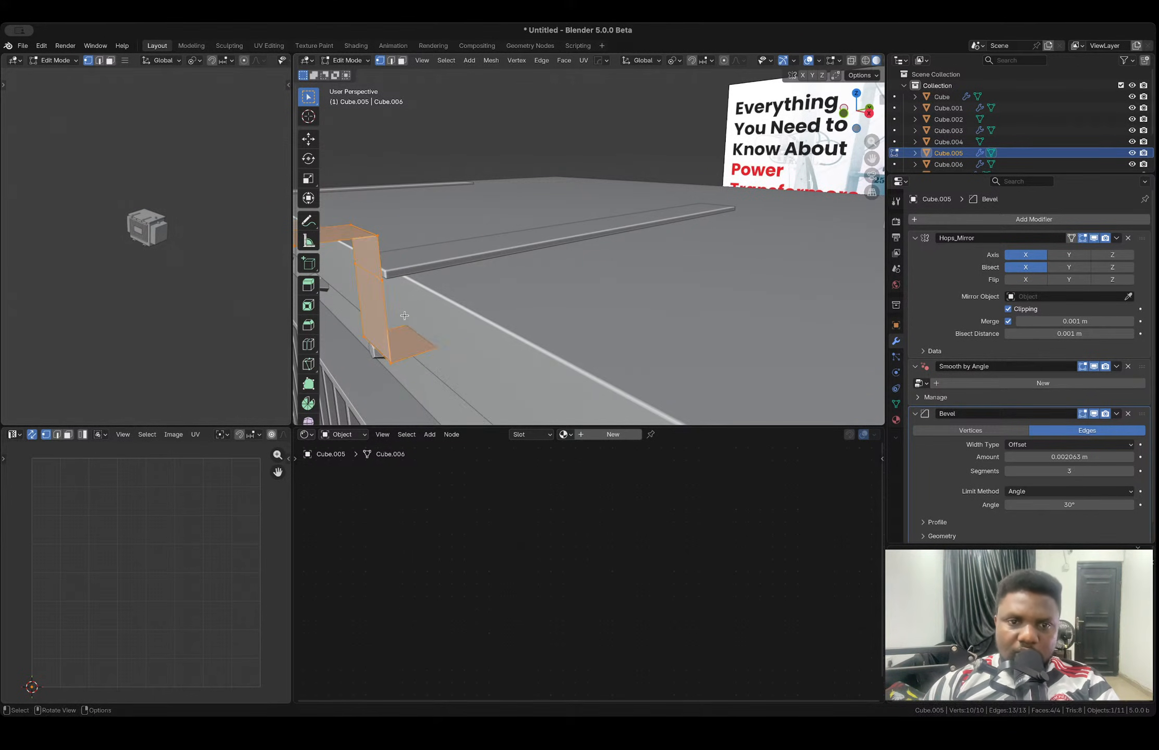
- Add a Solidify modifier to the bracket with 0.010 thickness and -1.00 offset
{"action": "key", "text": "Tab"}
{"action": "key", "text": "q"}
{"action": "mouse_move", "coordinate": [364, 369]}
{"action": "left_click", "coordinate": [461, 382]}
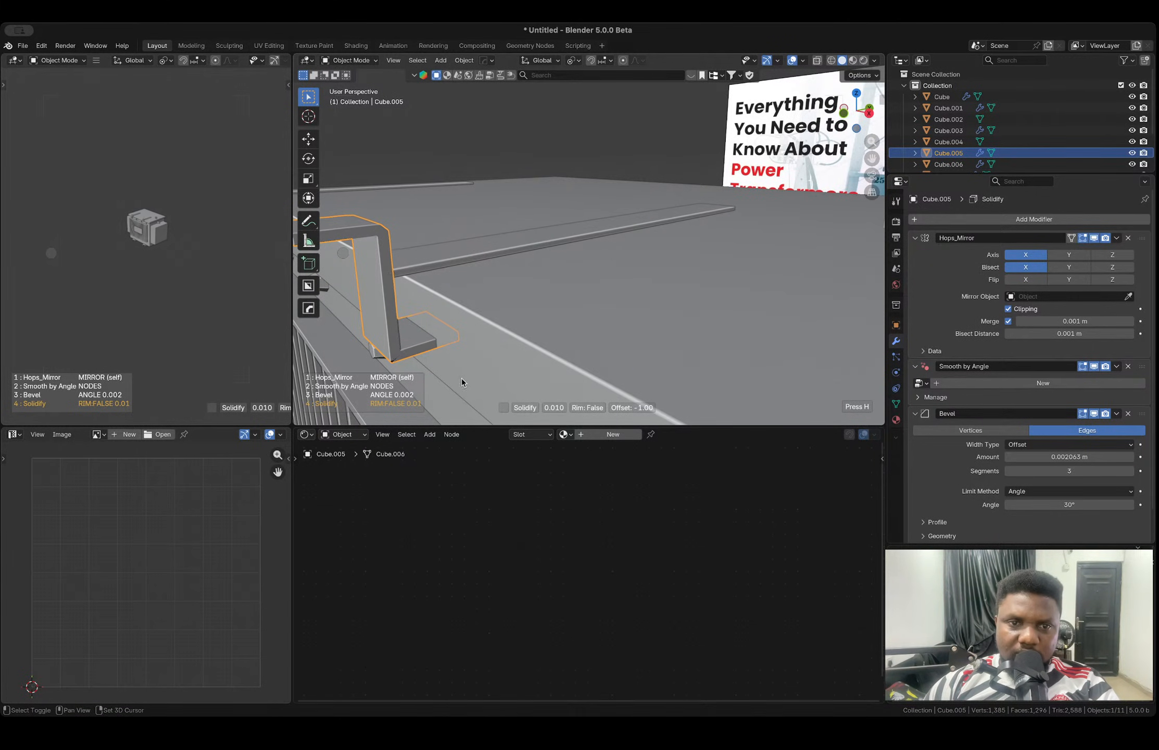
{"action": "left_click", "coordinate": [459, 380]}
- Select the long strip running across the lid from the bracket's upright
{"action": "middle_click_drag", "start_coordinate": [441, 292], "coordinate": [734, 258]}
{"action": "left_click", "coordinate": [404, 301]}
{"action": "left_click", "coordinate": [639, 228]}
{"action": "scroll", "coordinate": [622, 206], "scroll_direction": "up", "scroll_amount": 6}
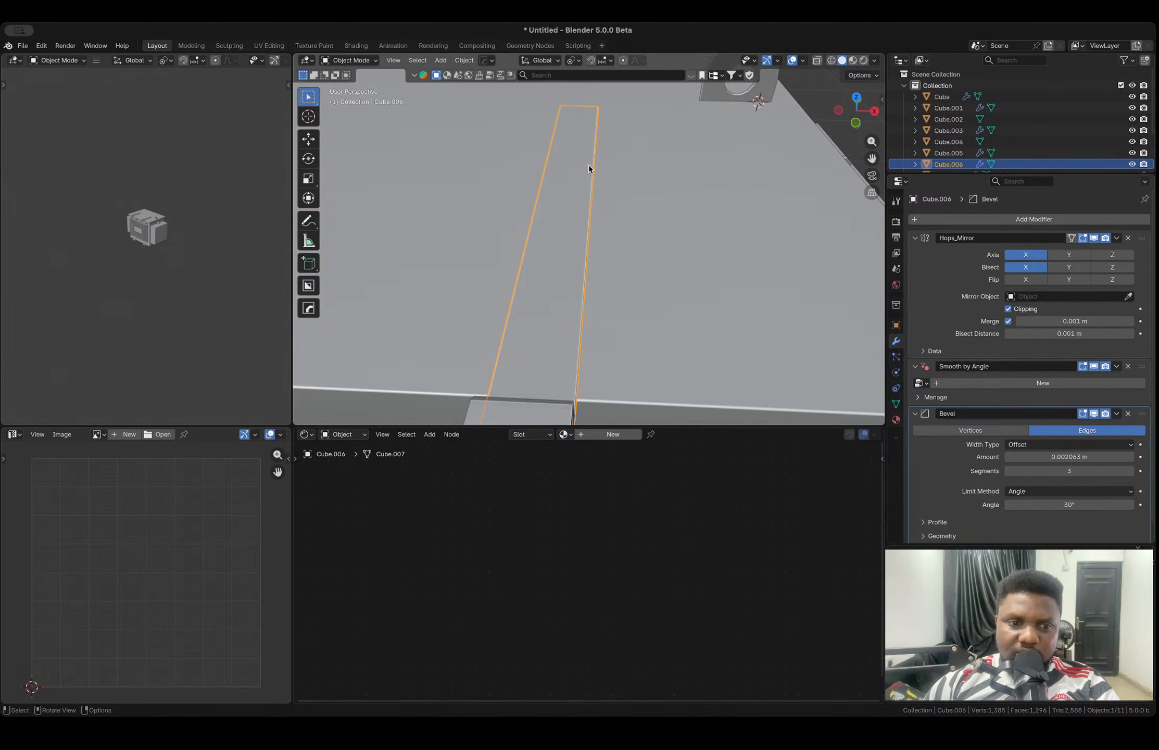
{"action": "middle_click_drag", "start_coordinate": [586, 186], "coordinate": [504, 165]}
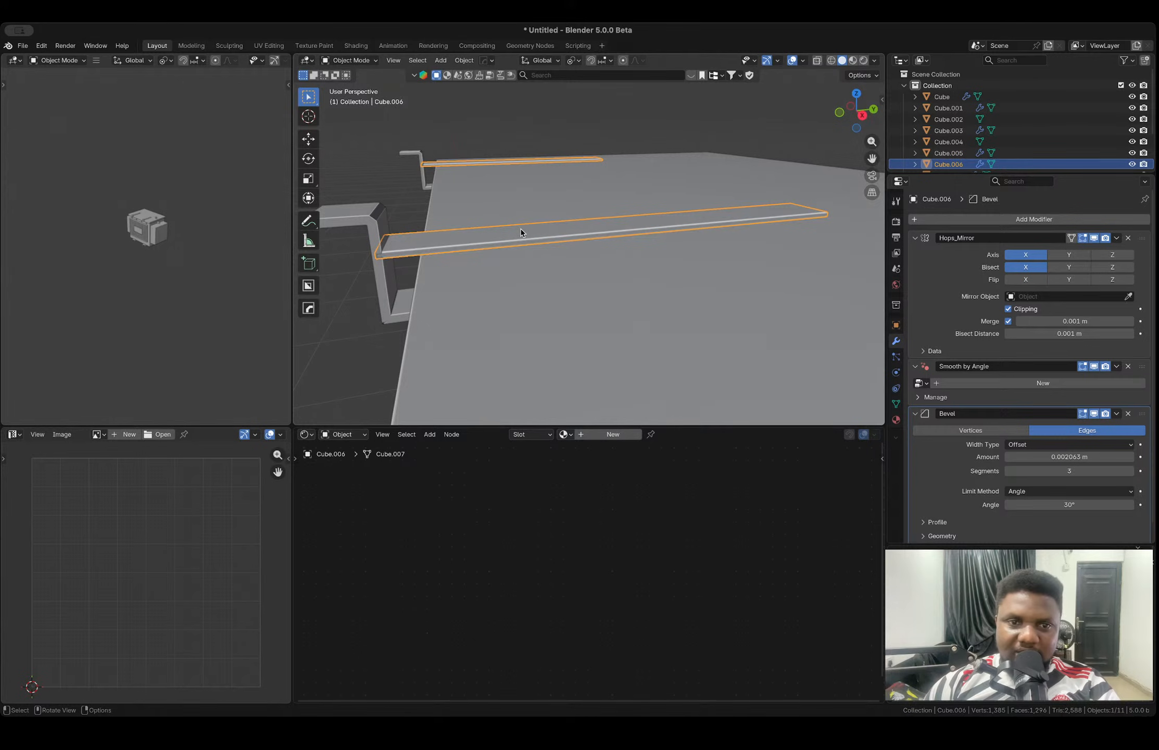
- Extrude the flat strip's underside down about 0.027 m along Z so it reaches the top of the body
{"action": "key", "text": "Tab"}
{"action": "mouse_move", "coordinate": [543, 238]}
{"action": "middle_mouse_down"}
{"action": "mouse_move", "coordinate": [560, 211]}
{"action": "mouse_move", "coordinate": [560, 228]}
{"action": "middle_mouse_up"}
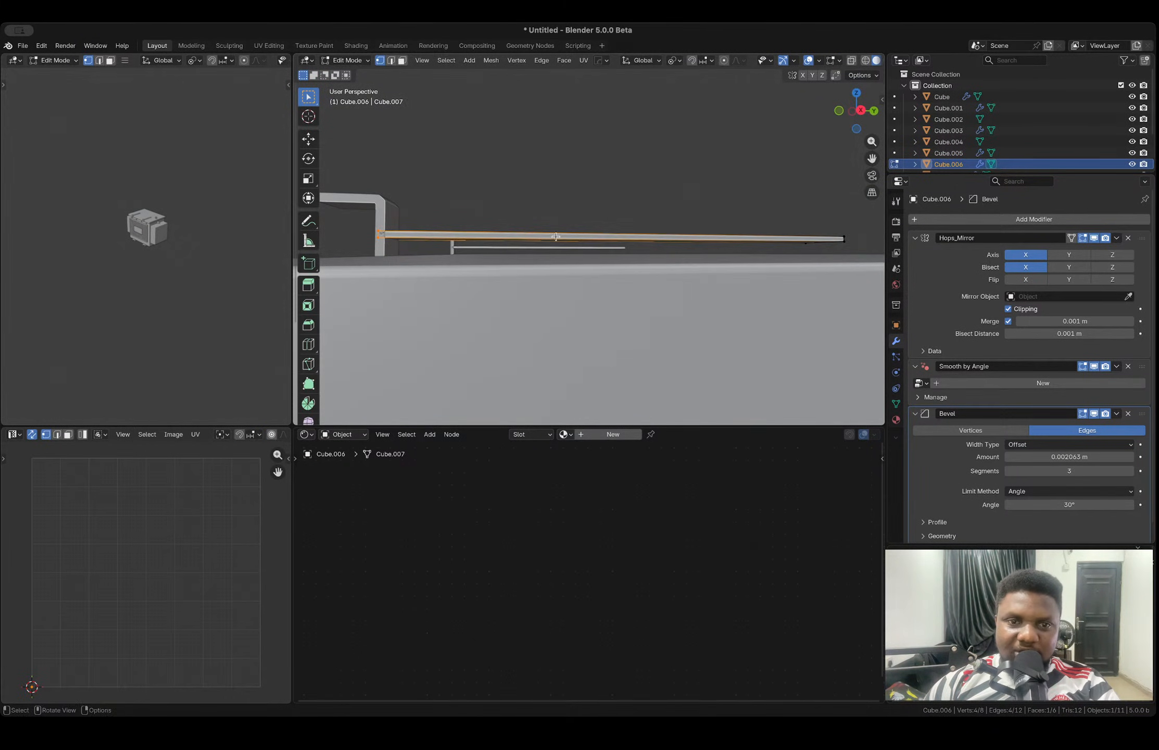
{"action": "left_click", "coordinate": [860, 111]}
{"action": "scroll", "coordinate": [661, 225], "scroll_direction": "down", "scroll_amount": 4}
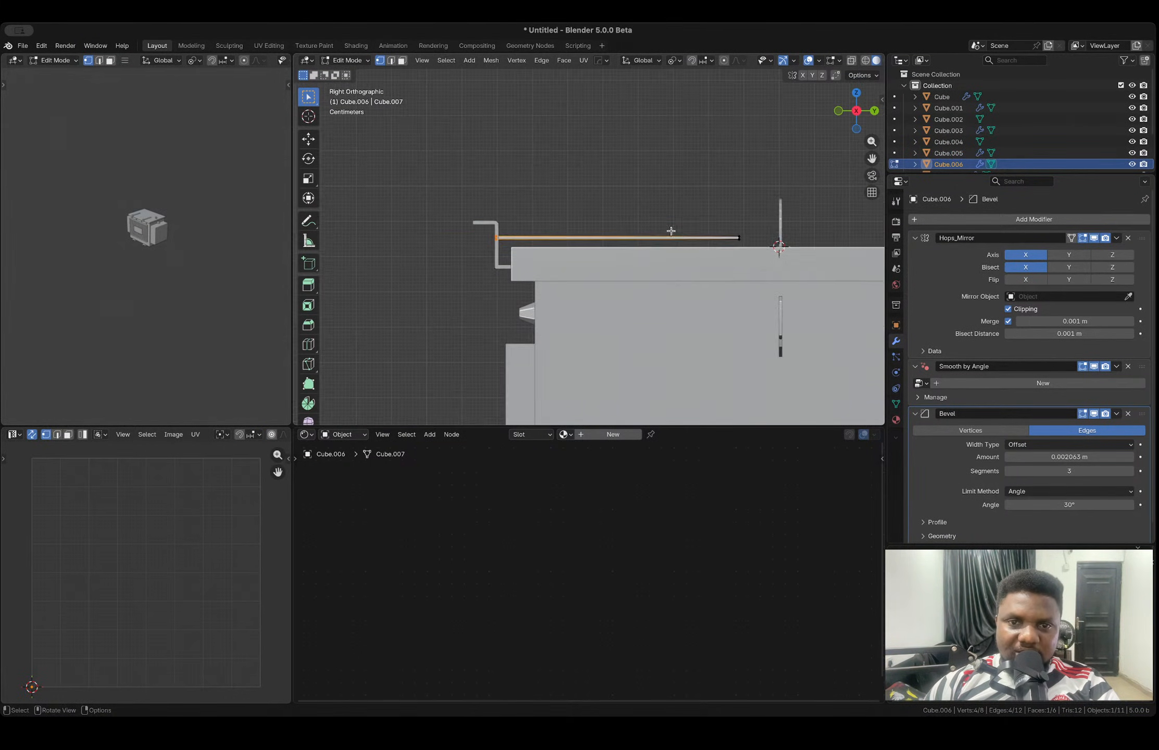
{"action": "middle_click_drag", "start_coordinate": [712, 253], "coordinate": [642, 256], "text": "shift"}
{"action": "mouse_move", "coordinate": [690, 267]}
{"action": "left_mouse_down"}
{"action": "mouse_move", "coordinate": [413, 242]}
{"action": "mouse_move", "coordinate": [700, 290]}
{"action": "left_mouse_up"}
{"action": "key", "text": "alt+z"}
{"action": "left_click_drag", "start_coordinate": [709, 290], "coordinate": [396, 240]}
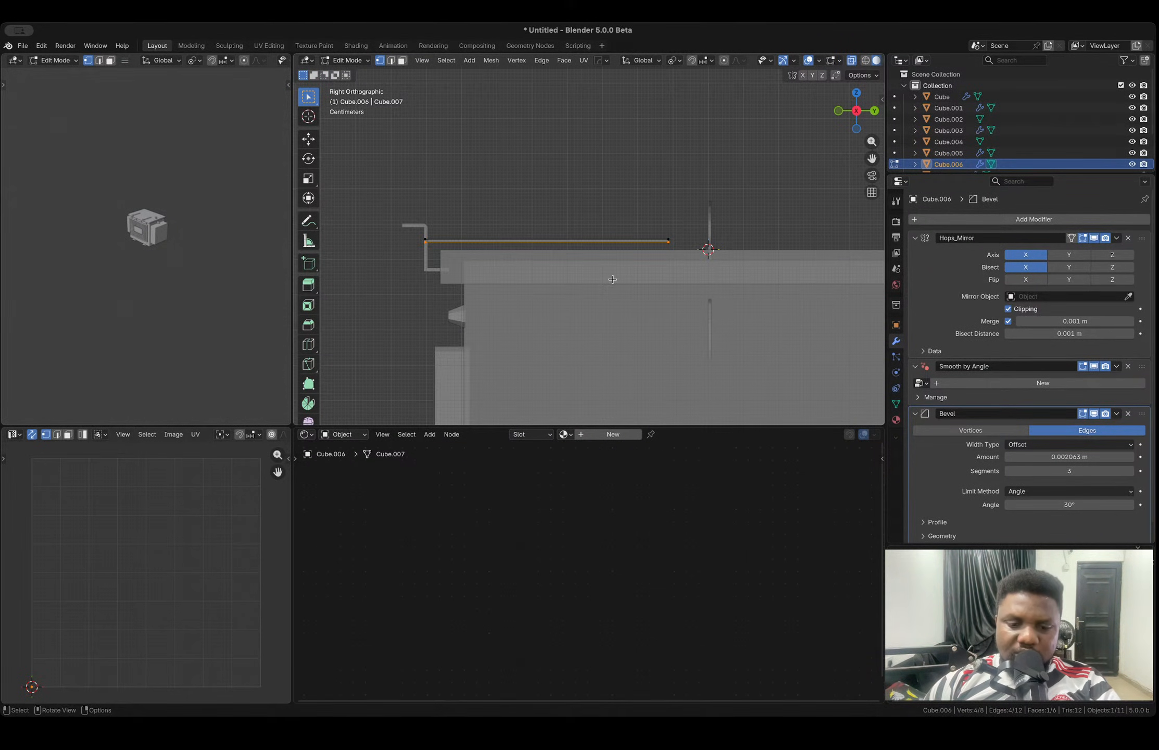
{"action": "key", "text": "e"}
{"action": "key", "text": "z"}
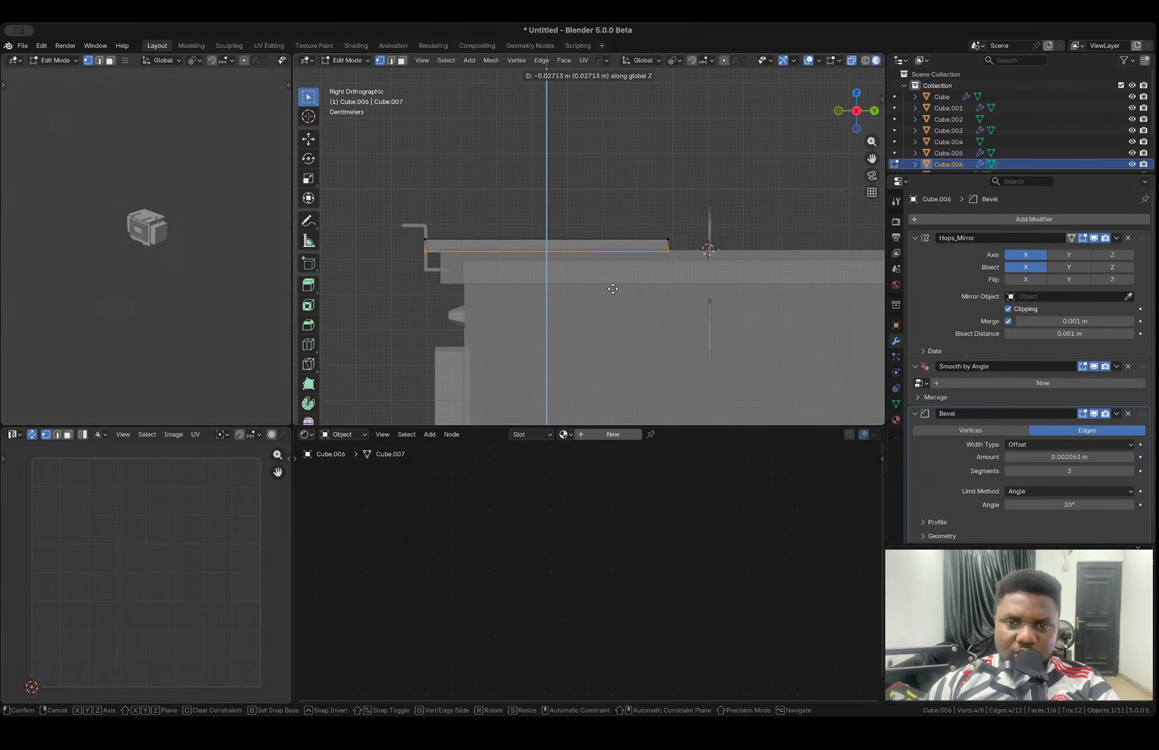
{"action": "left_click", "coordinate": [613, 288]}
- Add one loop cut across the bar near its far end, with a slide factor of about -0.651
{"action": "middle_click_drag", "start_coordinate": [590, 252], "coordinate": [620, 251]}
{"action": "key", "text": "Tab"}
{"action": "key", "text": "Tab"}
{"action": "key", "text": "ctrl+r"}
{"action": "left_click", "coordinate": [623, 245]}
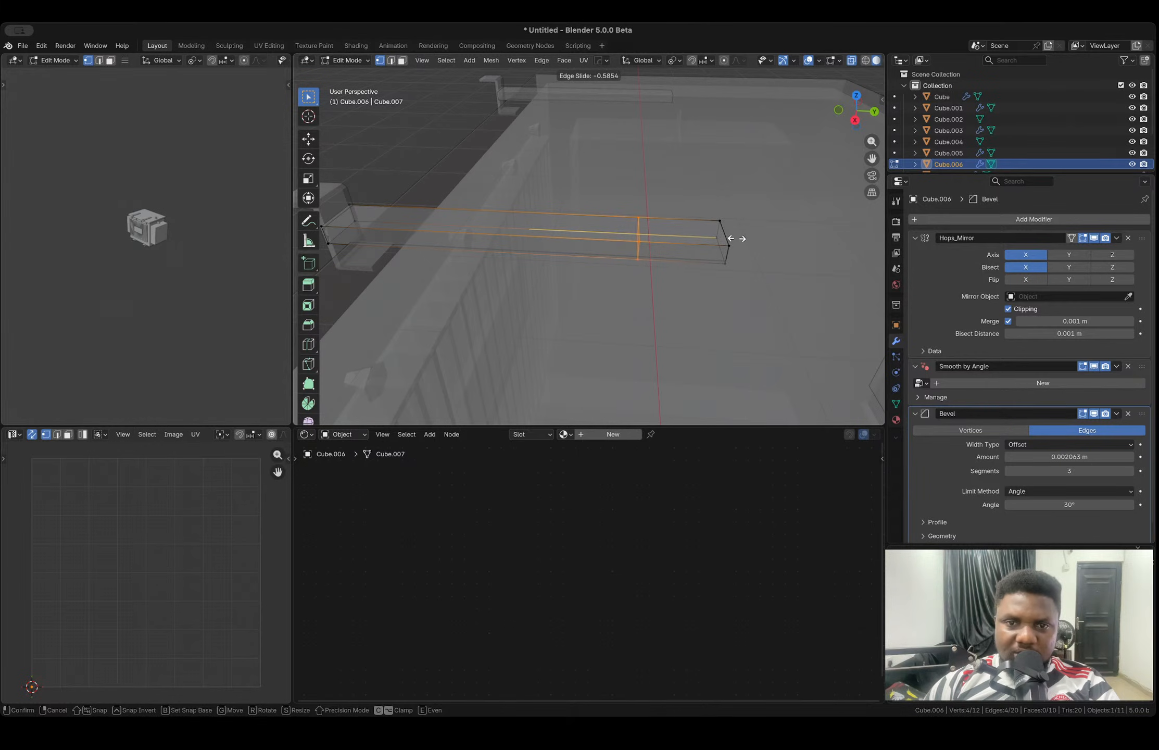
{"action": "left_click", "coordinate": [748, 239]}
- Bevel the new crosswise loop into a band, with a width of about 0.0227 m and one segment
{"action": "middle_click_drag", "start_coordinate": [640, 231], "coordinate": [658, 239]}
{"action": "key", "text": "alt+z"}
{"action": "scroll", "coordinate": [656, 231], "scroll_direction": "up", "scroll_amount": 2}
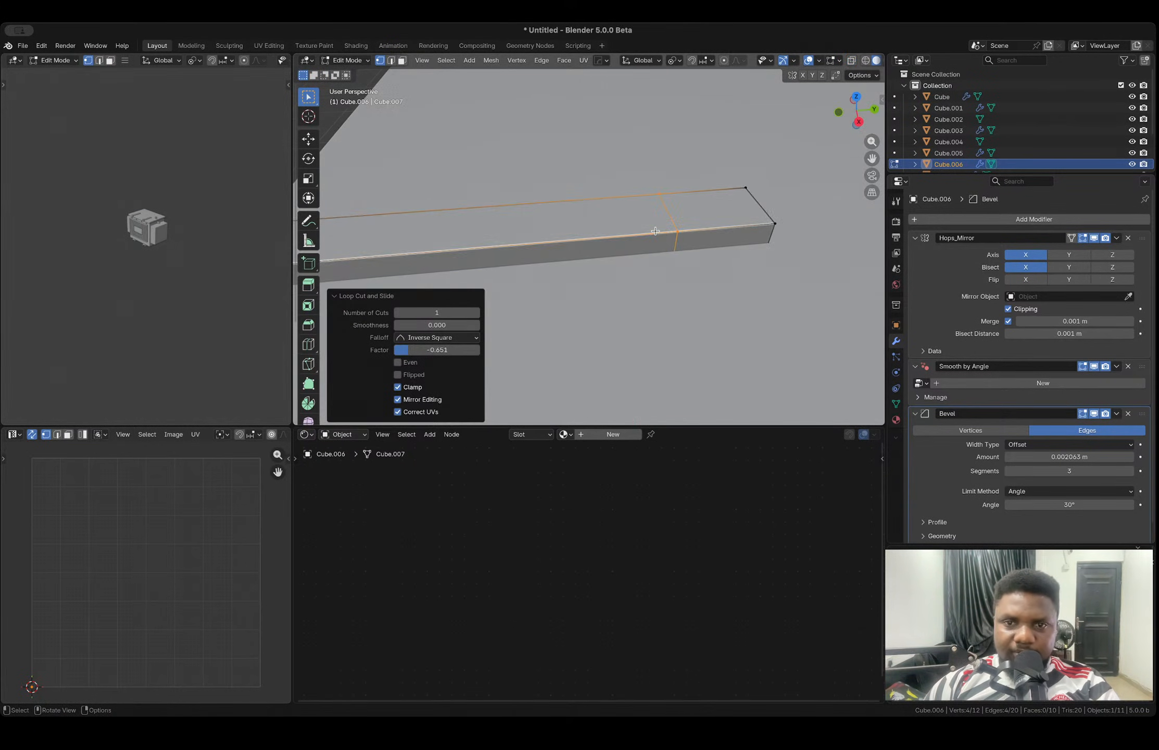
{"action": "key", "text": "2"}
{"action": "key", "text": "ctrl+b"}
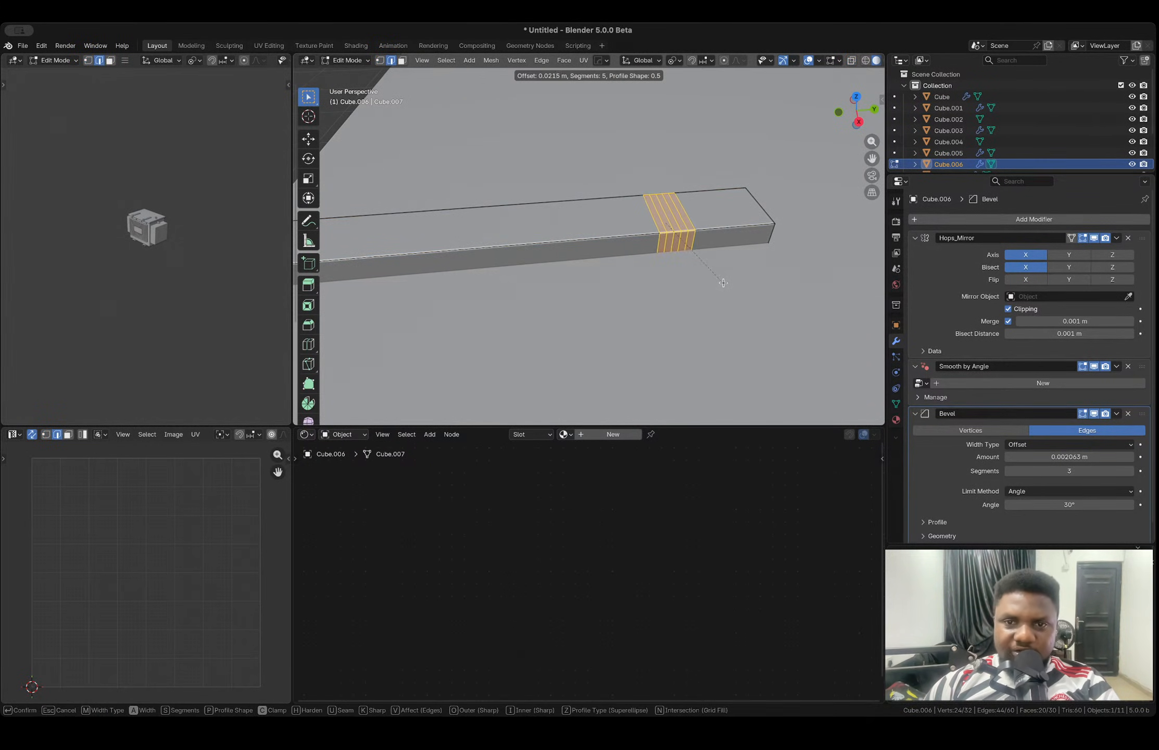
{"action": "left_click", "coordinate": [727, 283]}
{"action": "middle_click_drag", "start_coordinate": [728, 284], "coordinate": [682, 229]}
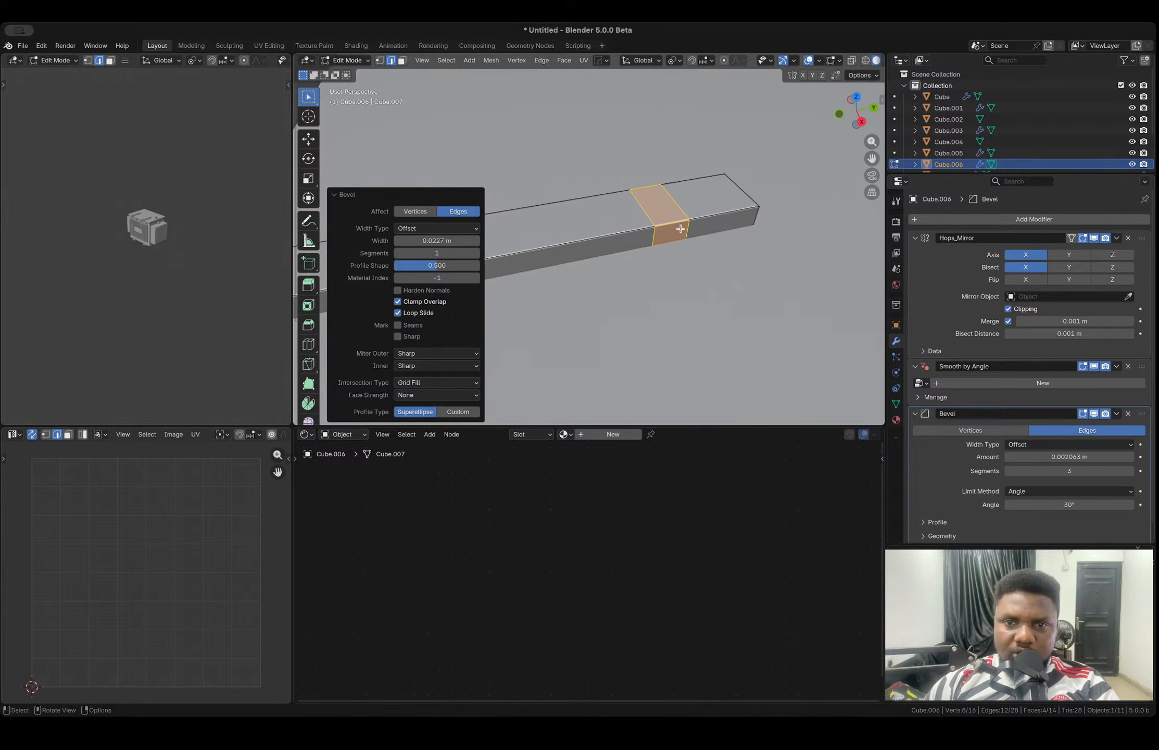
- Duplicate the band's top and two side faces in place and separate them into a new object
{"action": "left_click", "coordinate": [671, 238]}
{"action": "key", "text": "alt+z"}
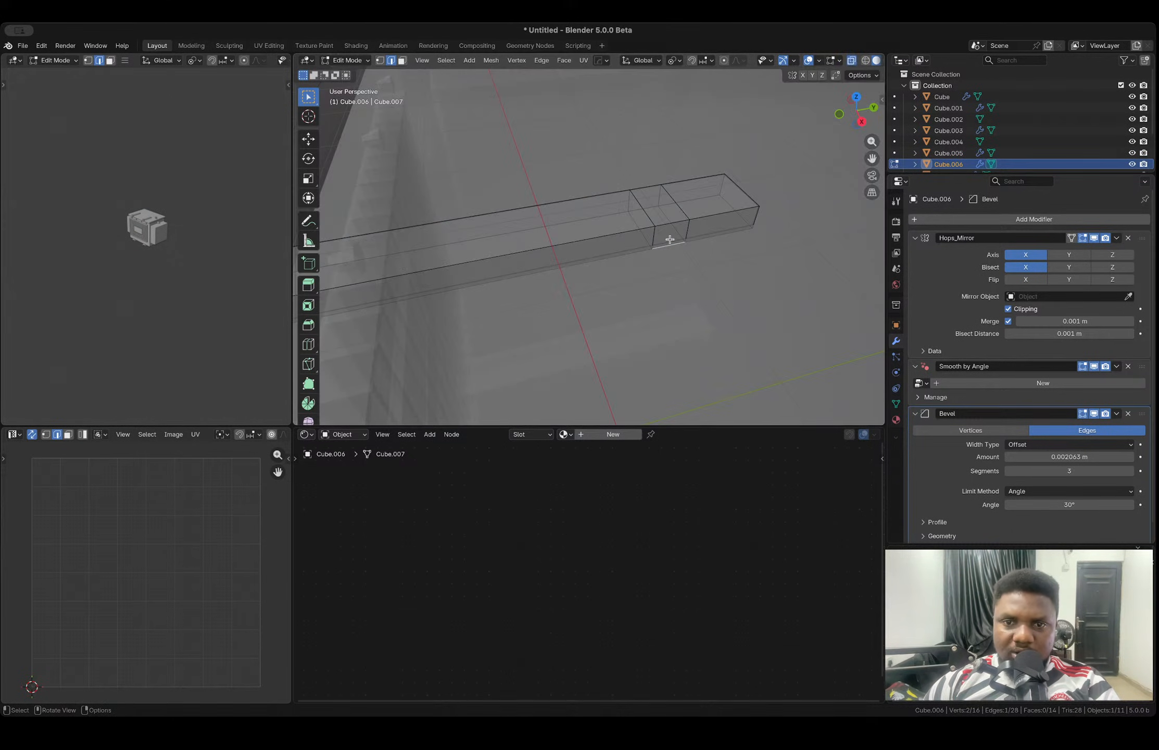
{"action": "key", "text": "alt+z"}
{"action": "key", "text": "ctrl+3"}
{"action": "middle_click_drag", "start_coordinate": [667, 230], "coordinate": [469, 295]}
{"action": "left_click", "coordinate": [468, 254], "text": "shift"}
{"action": "key", "text": "shift+d"}
{"action": "right_click", "coordinate": [626, 242]}
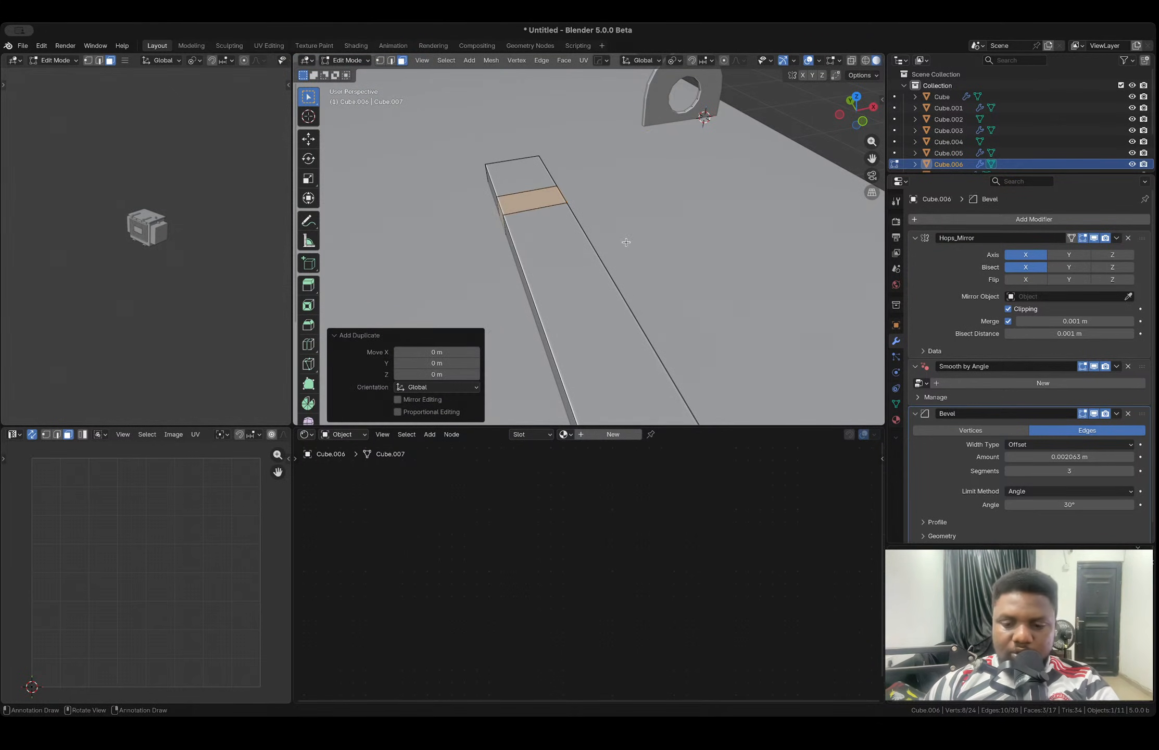
{"action": "key", "text": "p"}
{"action": "left_click", "coordinate": [626, 242]}
{"action": "key", "text": "Tab"}
- Raise the four lower vertices of the separated band piece slightly along Z
{"action": "left_click", "coordinate": [532, 199]}
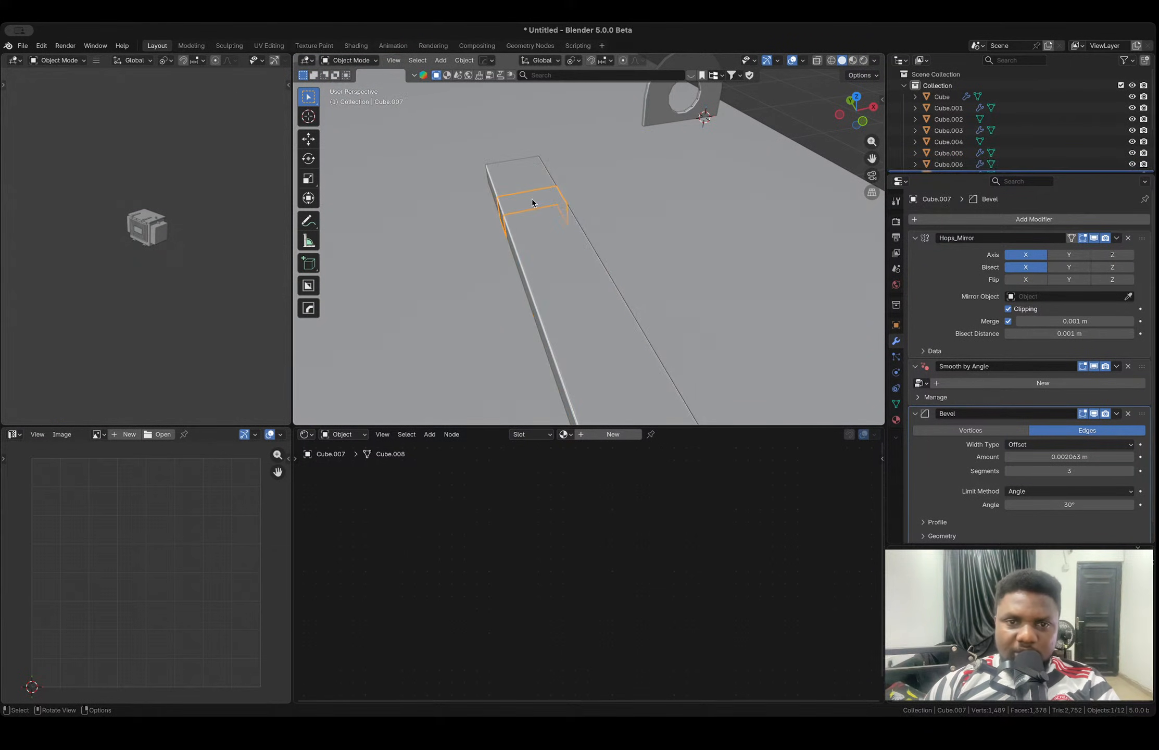
{"action": "key", "text": "Tab"}
{"action": "middle_click_drag", "start_coordinate": [560, 208], "coordinate": [484, 194]}
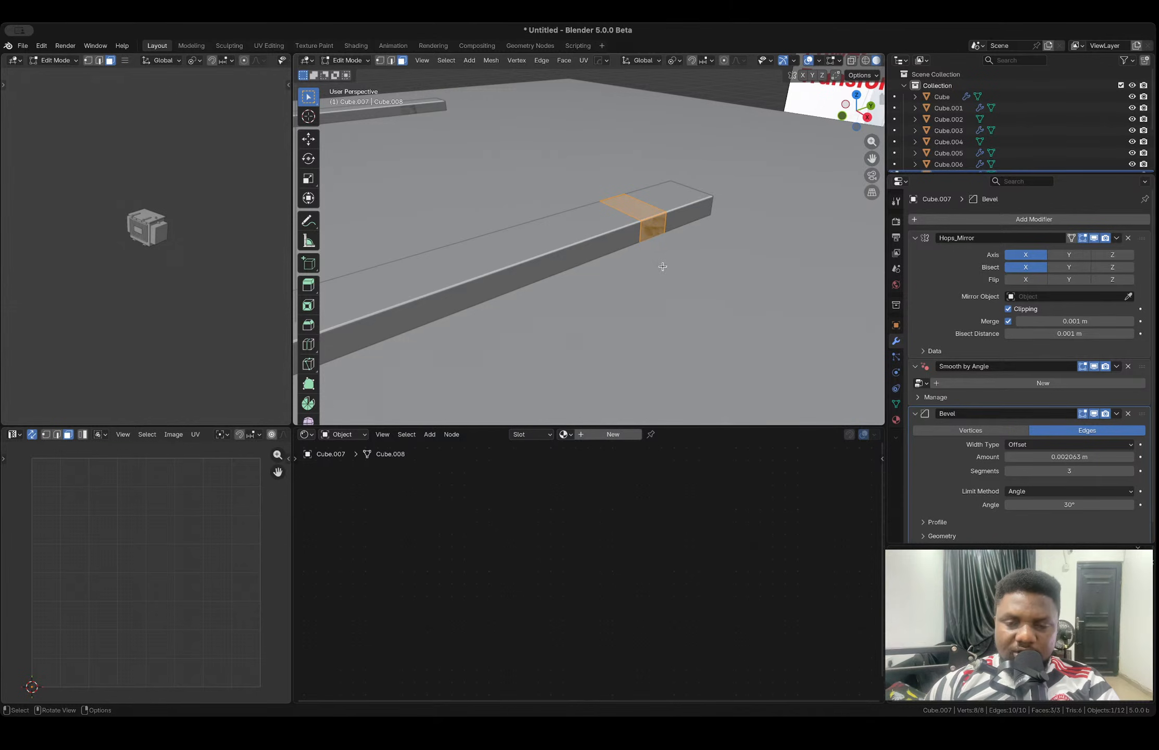
{"action": "key", "text": "1"}
{"action": "key", "text": "alt+z"}
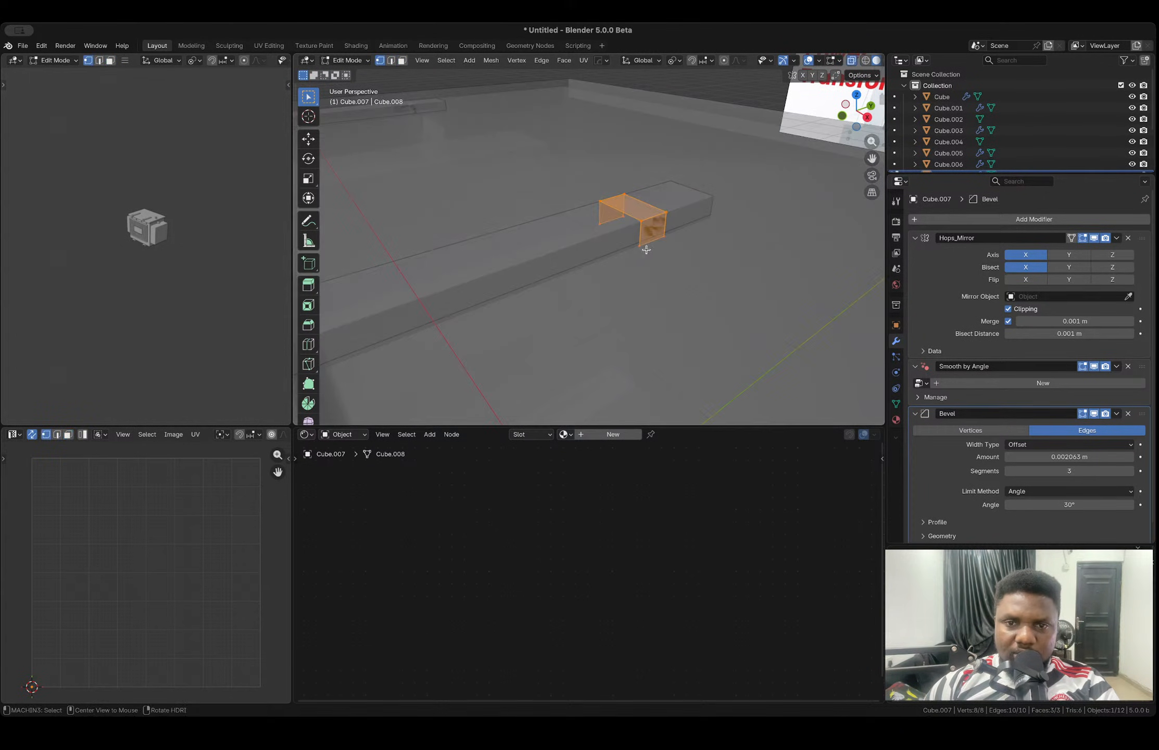
{"action": "left_click_drag", "start_coordinate": [672, 252], "coordinate": [583, 230]}
{"action": "left_click", "coordinate": [624, 233], "text": "shift"}
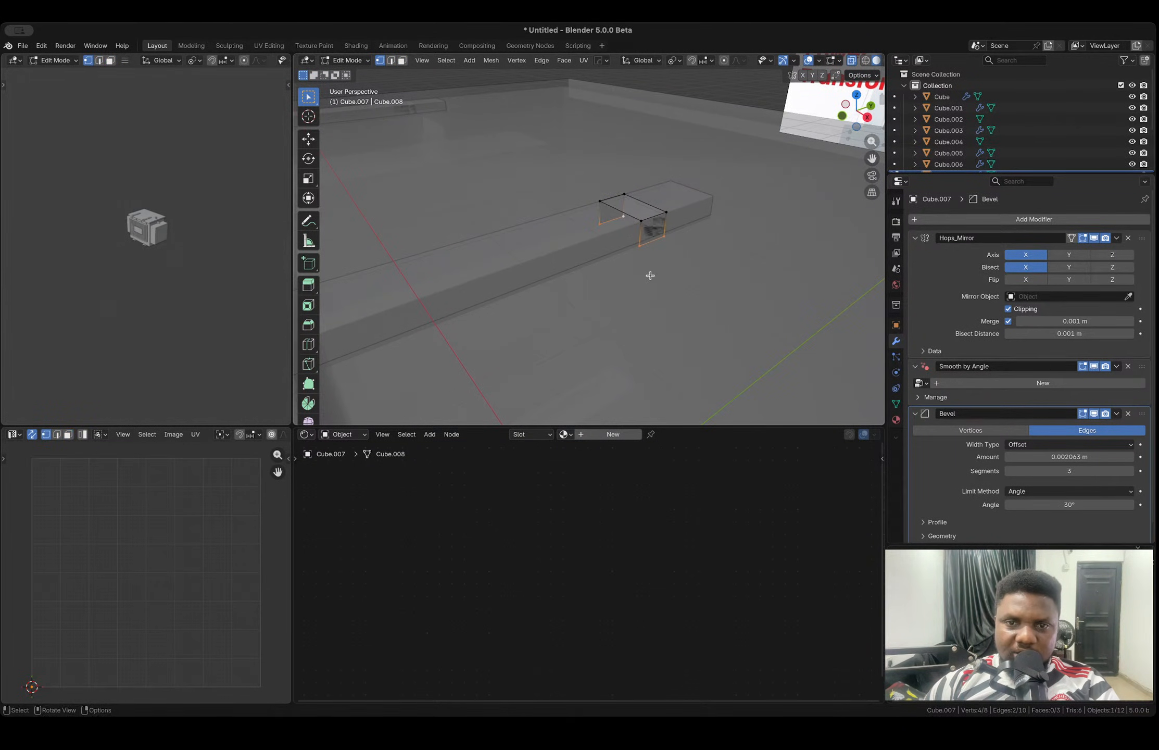
{"action": "key", "text": "alt+z"}
{"action": "key", "text": "g"}
{"action": "key", "text": "z"}
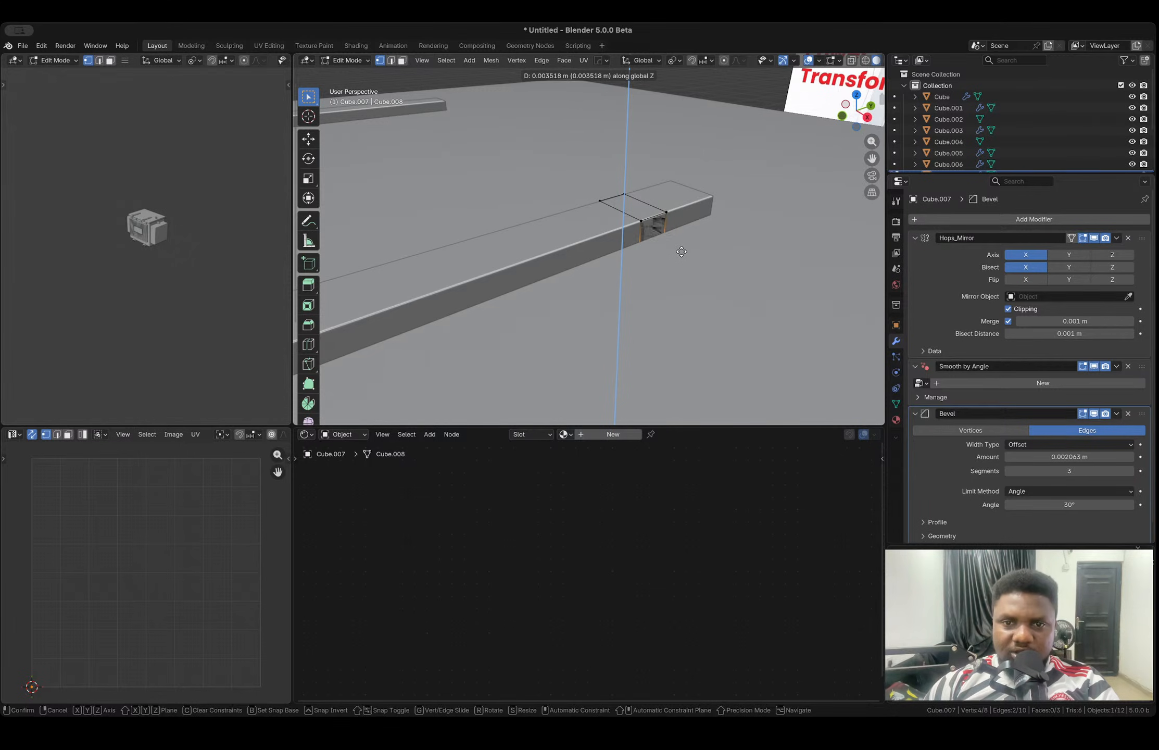
{"action": "left_click", "coordinate": [681, 232]}
- Extrude the lower edge of the band piece's outer side outward about 0.049 m along X as a flange
{"action": "key", "text": "3"}
{"action": "key", "text": "alt+a"}
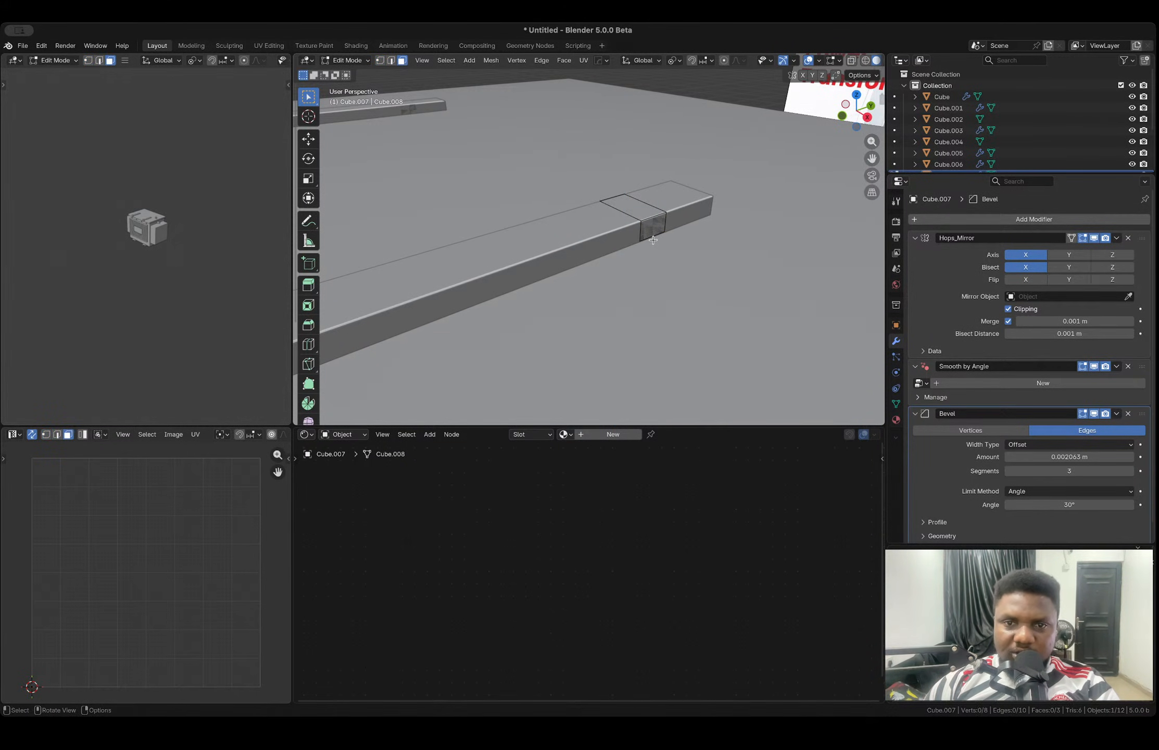
{"action": "key", "text": "2"}
{"action": "left_click", "coordinate": [653, 239]}
{"action": "key", "text": "e"}
{"action": "key", "text": "y"}
{"action": "key", "text": "x"}
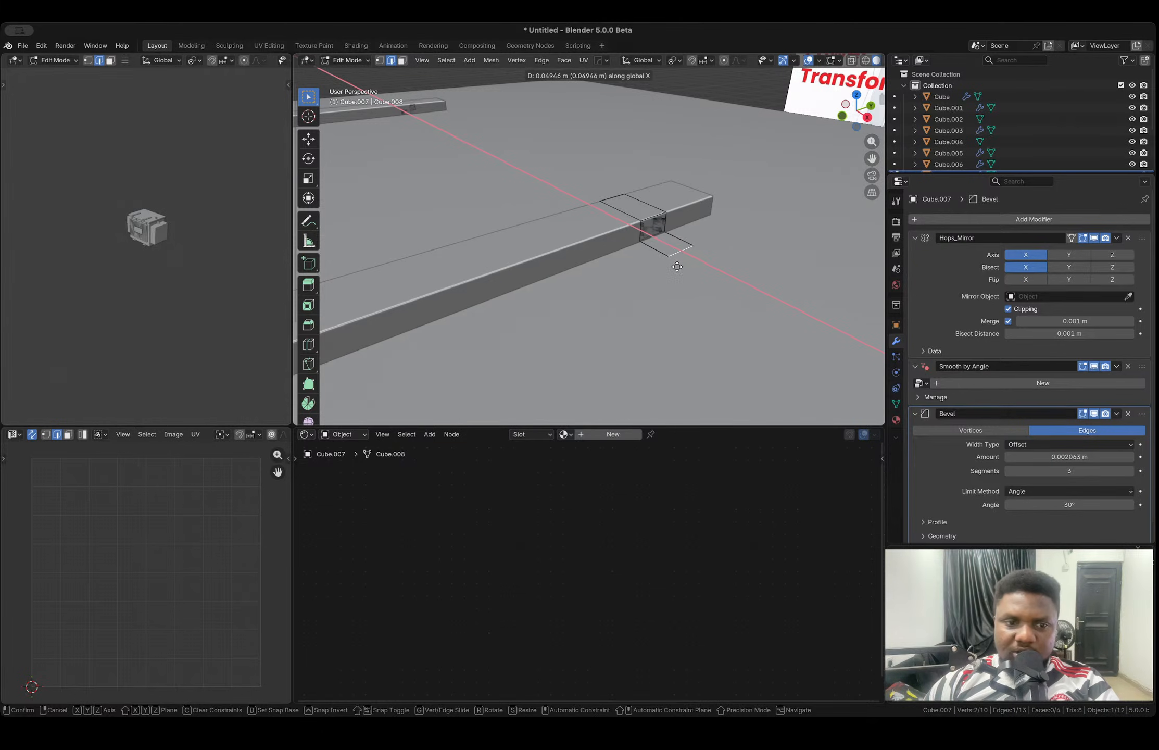
{"action": "left_click", "coordinate": [677, 266]}
{"action": "key", "text": "Tab"}
- Add one centred lengthwise loop cut along the long bar
{"action": "middle_click_drag", "start_coordinate": [677, 261], "coordinate": [679, 236]}
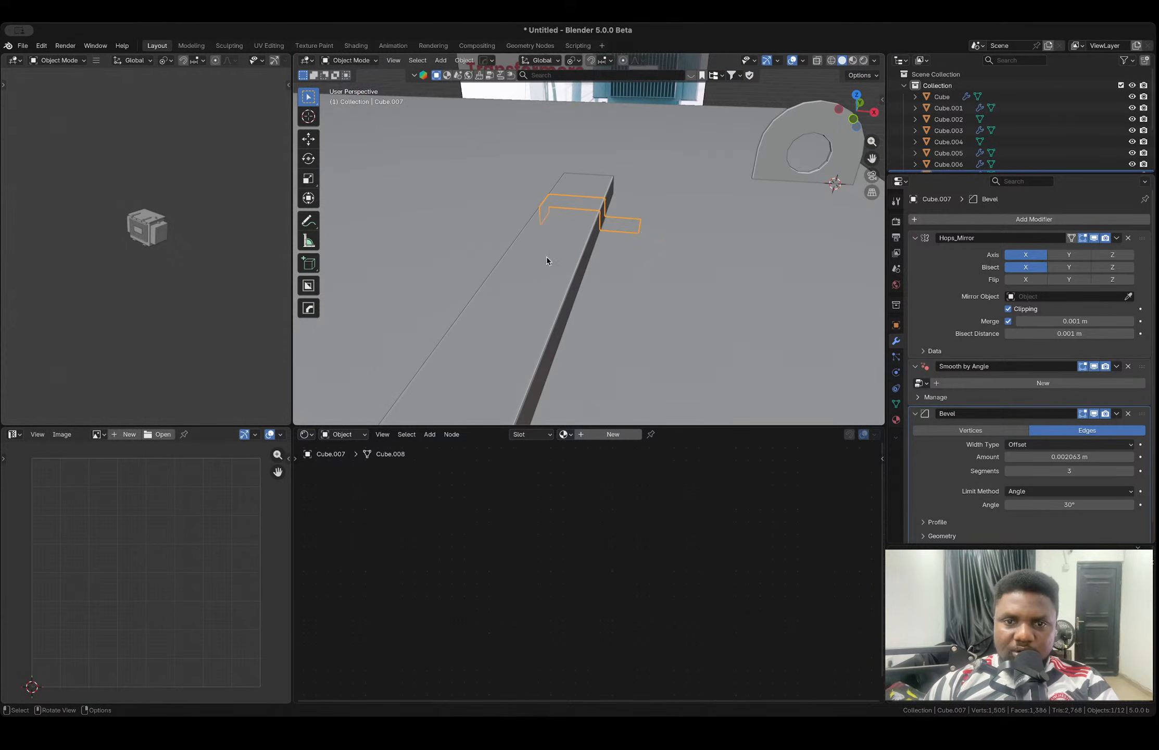
{"action": "scroll", "coordinate": [545, 261], "scroll_direction": "down", "scroll_amount": 4}
{"action": "middle_click_drag", "start_coordinate": [562, 264], "coordinate": [531, 269]}
{"action": "scroll", "coordinate": [598, 227], "scroll_direction": "up", "scroll_amount": 6}
{"action": "left_click", "coordinate": [595, 228]}
{"action": "key", "text": "Tab"}
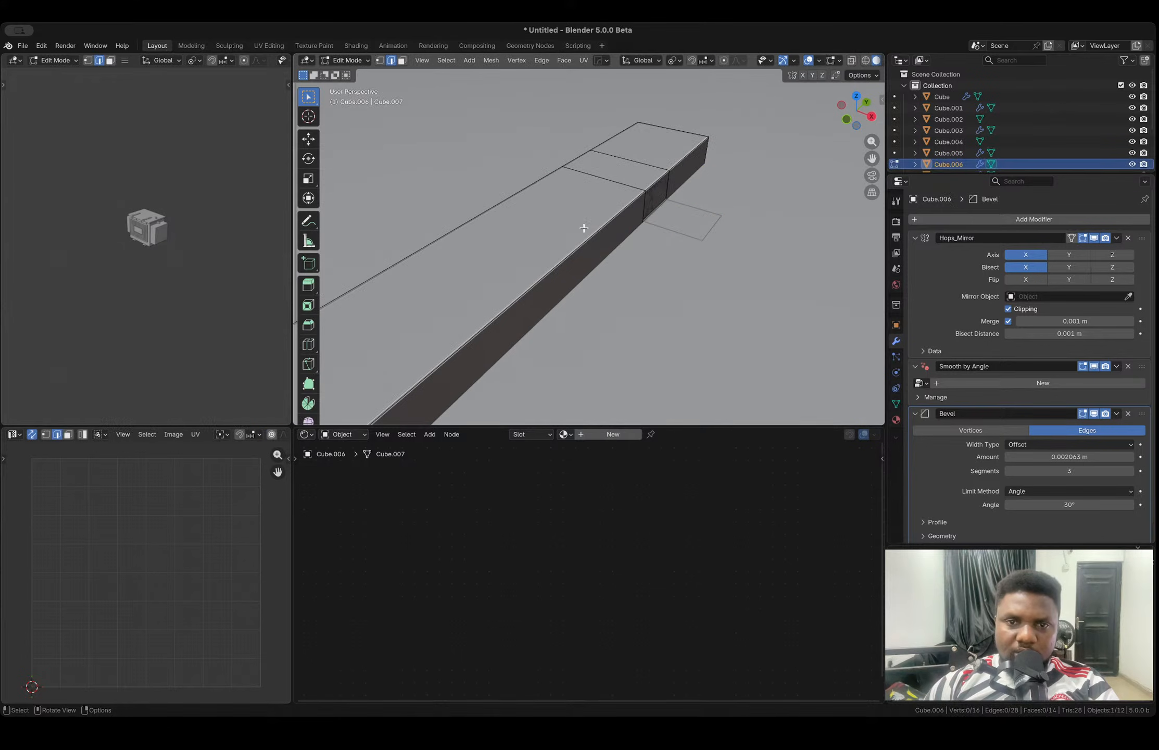
{"action": "scroll", "coordinate": [586, 225], "scroll_direction": "down", "scroll_amount": 4}
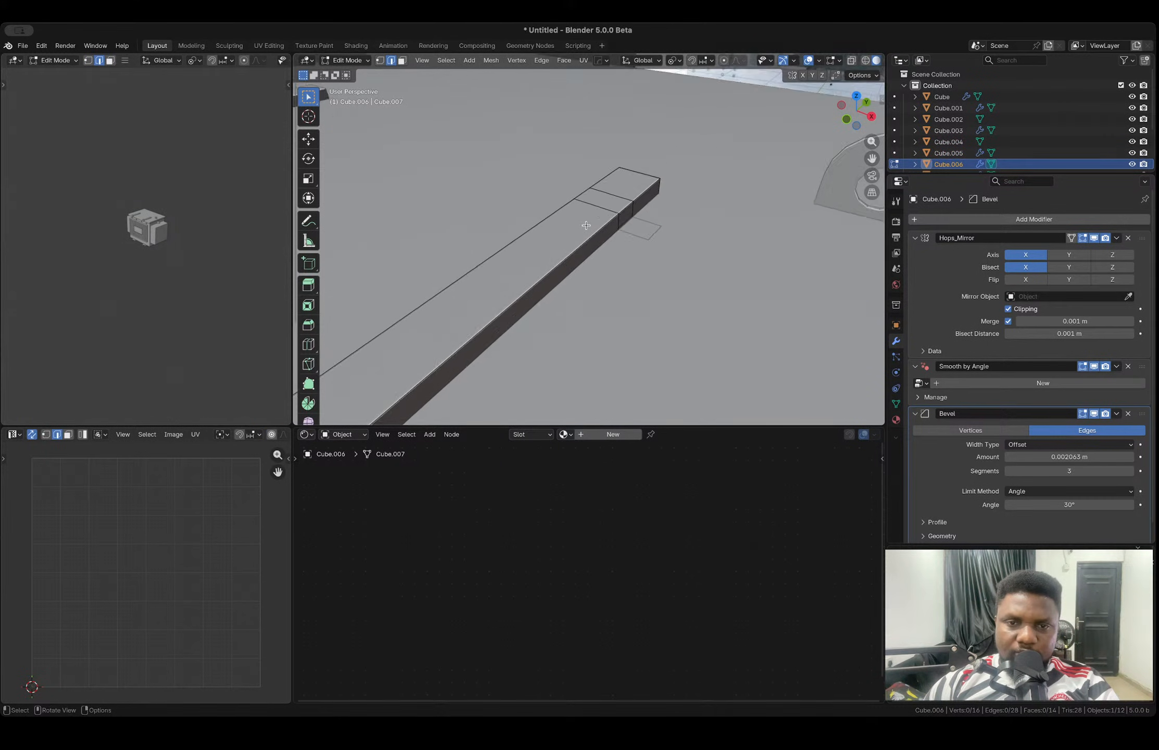
{"action": "key", "text": "Tab"}
{"action": "scroll", "coordinate": [484, 320], "scroll_direction": "down", "scroll_amount": 3}
{"action": "key", "text": "Tab"}
{"action": "key", "text": "ctrl+r"}
{"action": "left_click", "coordinate": [484, 320]}
{"action": "right_click", "coordinate": [484, 319]}
- Bevel the bar's lengthwise centre loop to a width of about 0.0318 m with one segment
{"action": "scroll", "coordinate": [618, 259], "scroll_direction": "up", "scroll_amount": 4}
{"action": "middle_click_drag", "start_coordinate": [618, 259], "coordinate": [663, 293]}
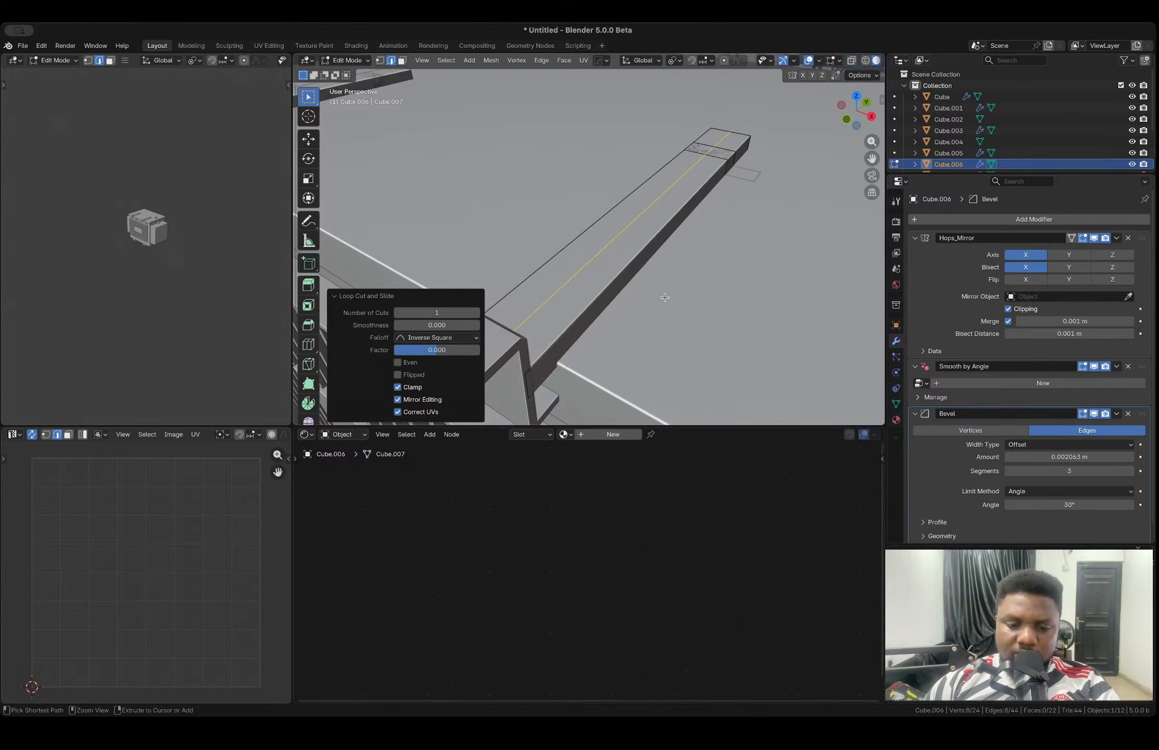
{"action": "key", "text": "ctrl+b"}
{"action": "left_click", "coordinate": [681, 310]}
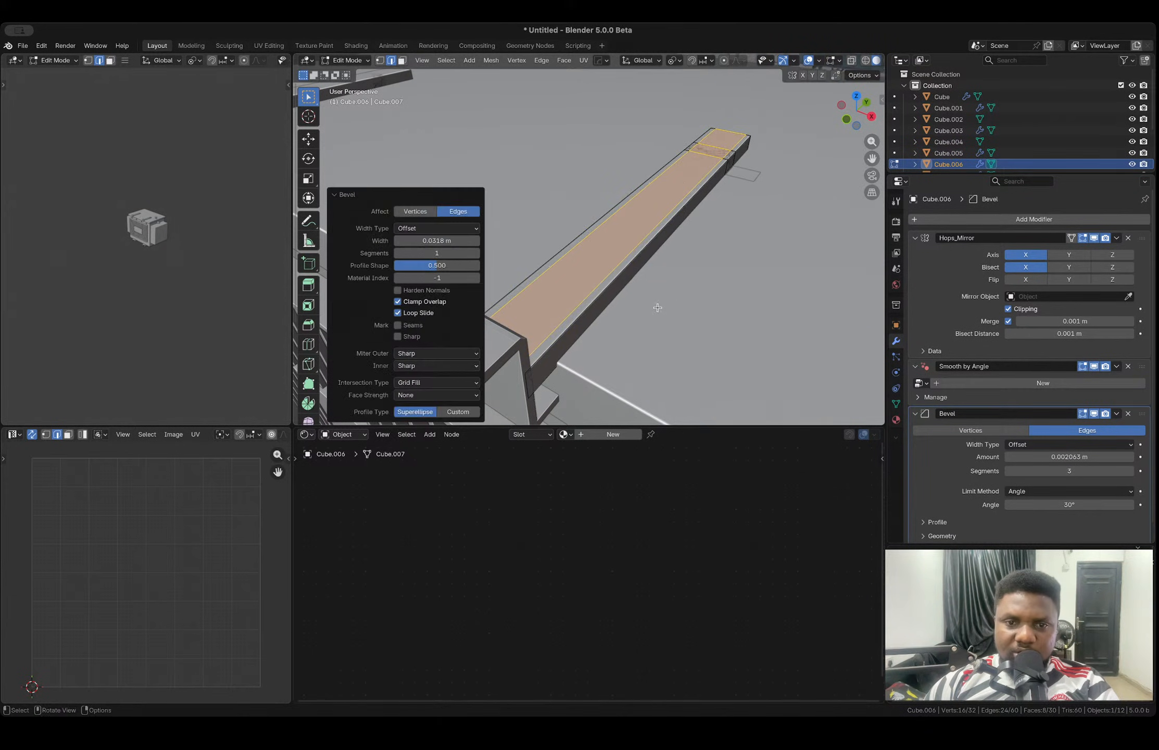
- Bevel both lengthwise edge loops of the bar into narrow strips about 0.003 m wide with one segment
{"action": "key", "text": "ctrl+z"}
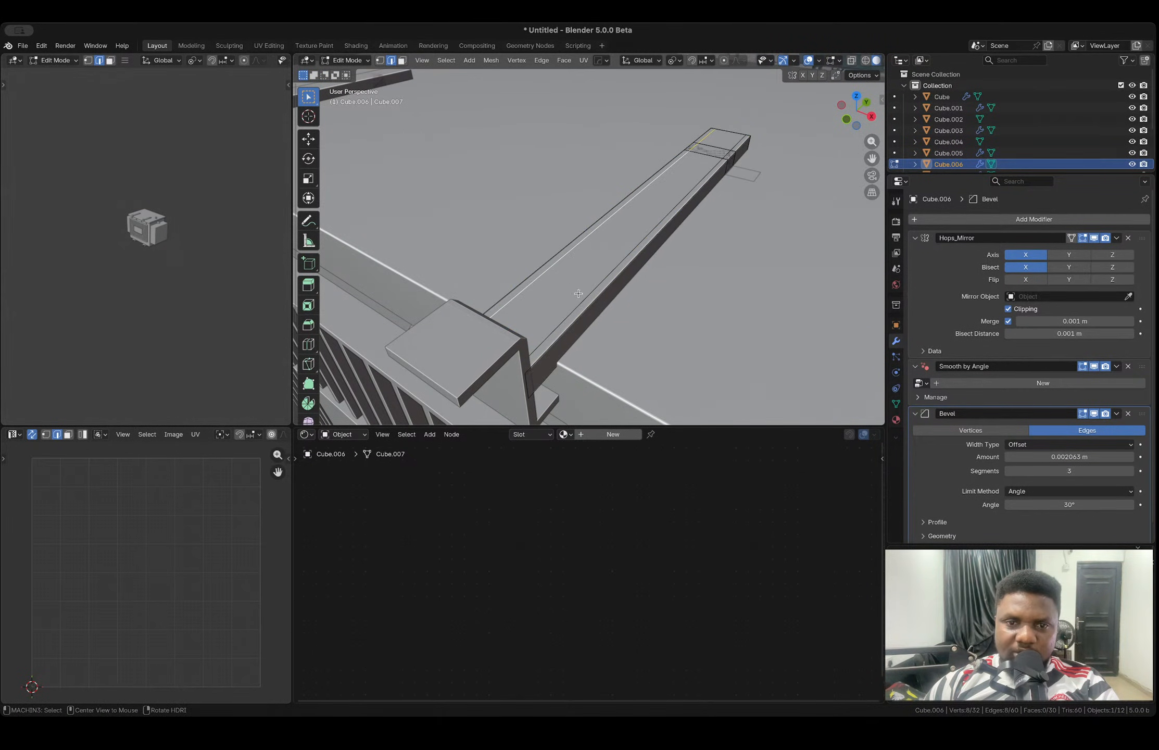
{"action": "left_click", "coordinate": [574, 299], "text": "alt"}
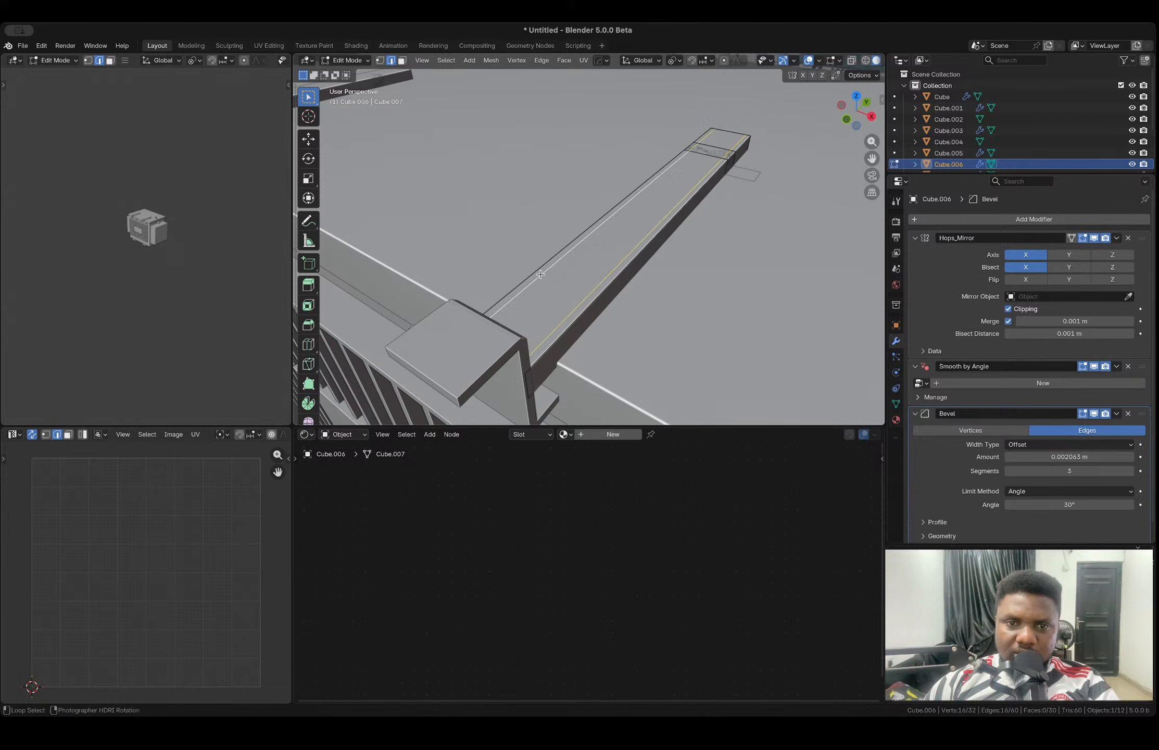
{"action": "key", "text": "ctrl+b"}
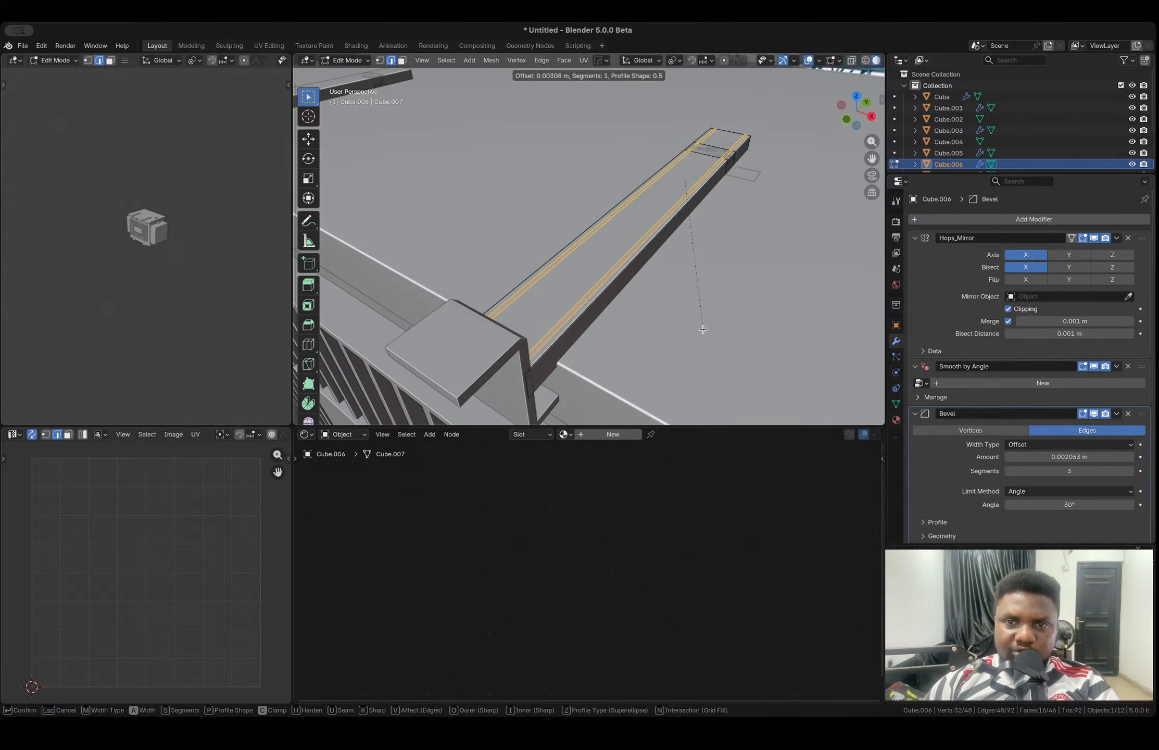
{"action": "left_click", "coordinate": [703, 330]}
- Try extruding the bar's narrow lengthwise strips along their normals
{"action": "key", "text": "alt+e"}
{"action": "left_click", "coordinate": [703, 330]}
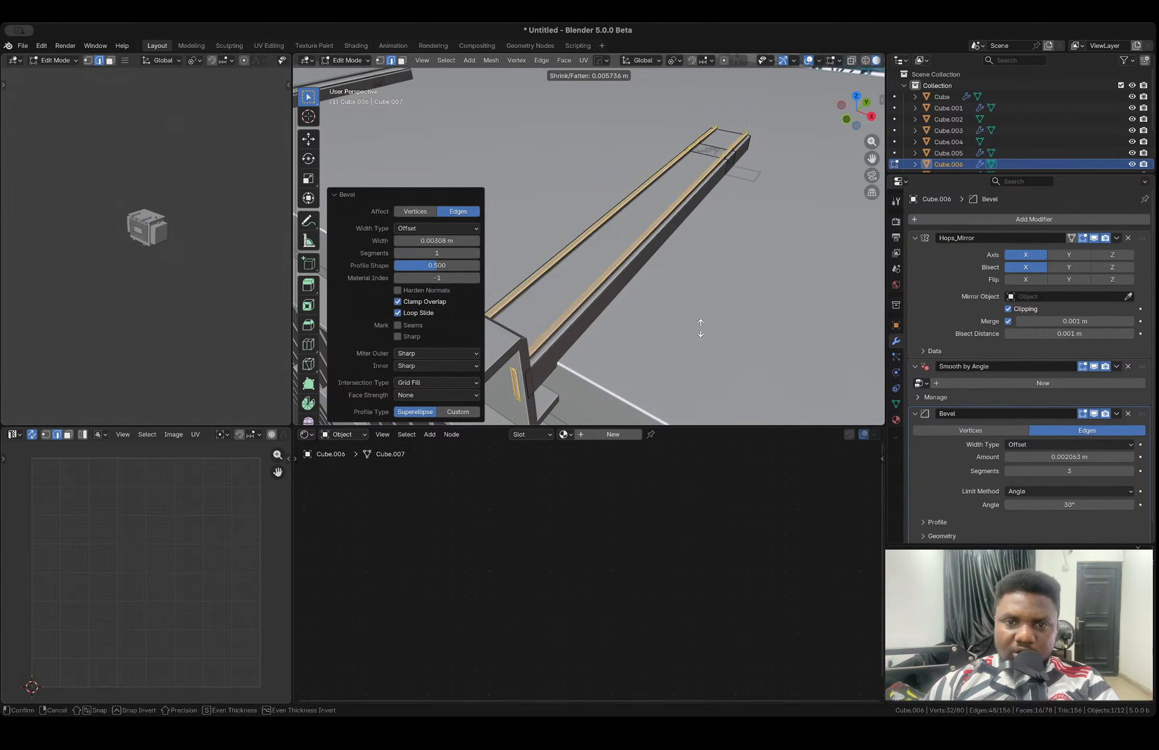
{"action": "left_click", "coordinate": [704, 330]}
{"action": "middle_click_drag", "start_coordinate": [704, 331], "coordinate": [660, 198]}
{"action": "key", "text": "ctrl+z"}
- Extrude the two narrow lengthwise strips of the bar about 0.0034 m along their normals to form rails
{"action": "key", "text": "alt+e"}
{"action": "left_click", "coordinate": [699, 263]}
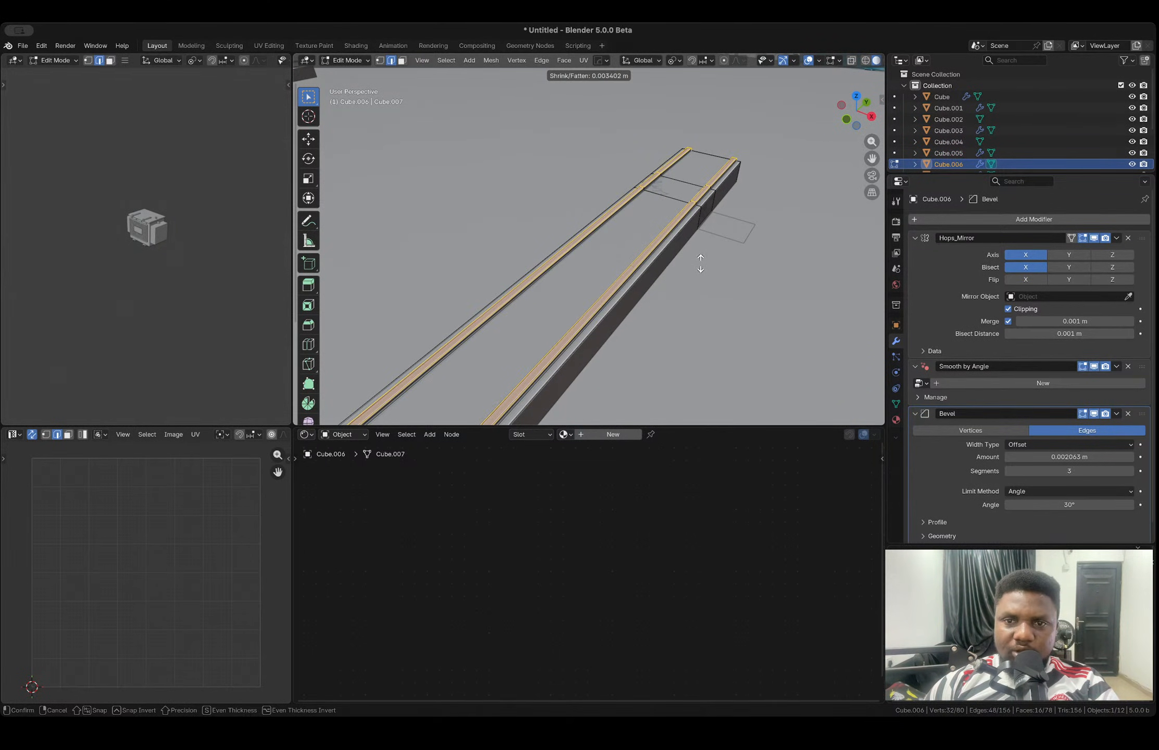
{"action": "left_click", "coordinate": [700, 263]}
{"action": "key", "text": "Tab"}
- Add two loop cuts on the band piece's top face around the outer rail, the first with a factor of about 0.662
{"action": "left_click", "coordinate": [678, 189]}
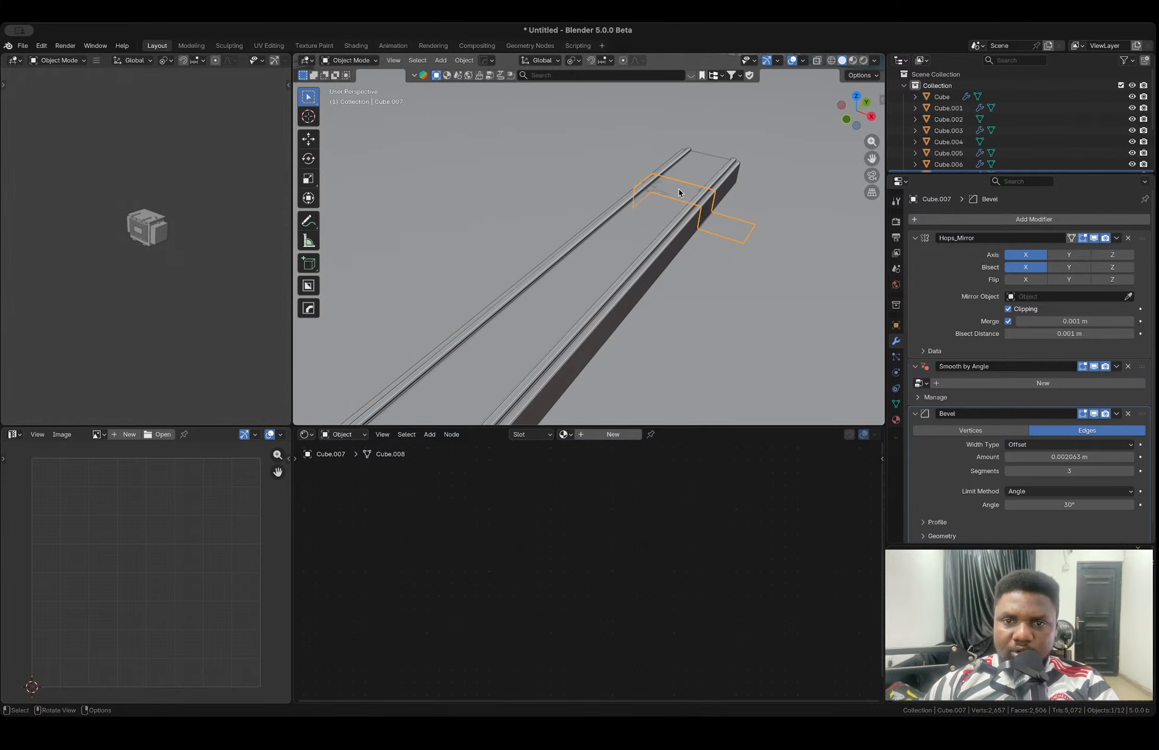
{"action": "key", "text": "Tab"}
{"action": "scroll", "coordinate": [678, 190], "scroll_direction": "up", "scroll_amount": 3}
{"action": "middle_click_drag", "start_coordinate": [688, 194], "coordinate": [620, 228], "text": "shift"}
{"action": "key", "text": "ctrl+r"}
{"action": "left_click", "coordinate": [622, 219]}
{"action": "left_click", "coordinate": [654, 229]}
{"action": "key", "text": "g"}
{"action": "key", "text": "g"}
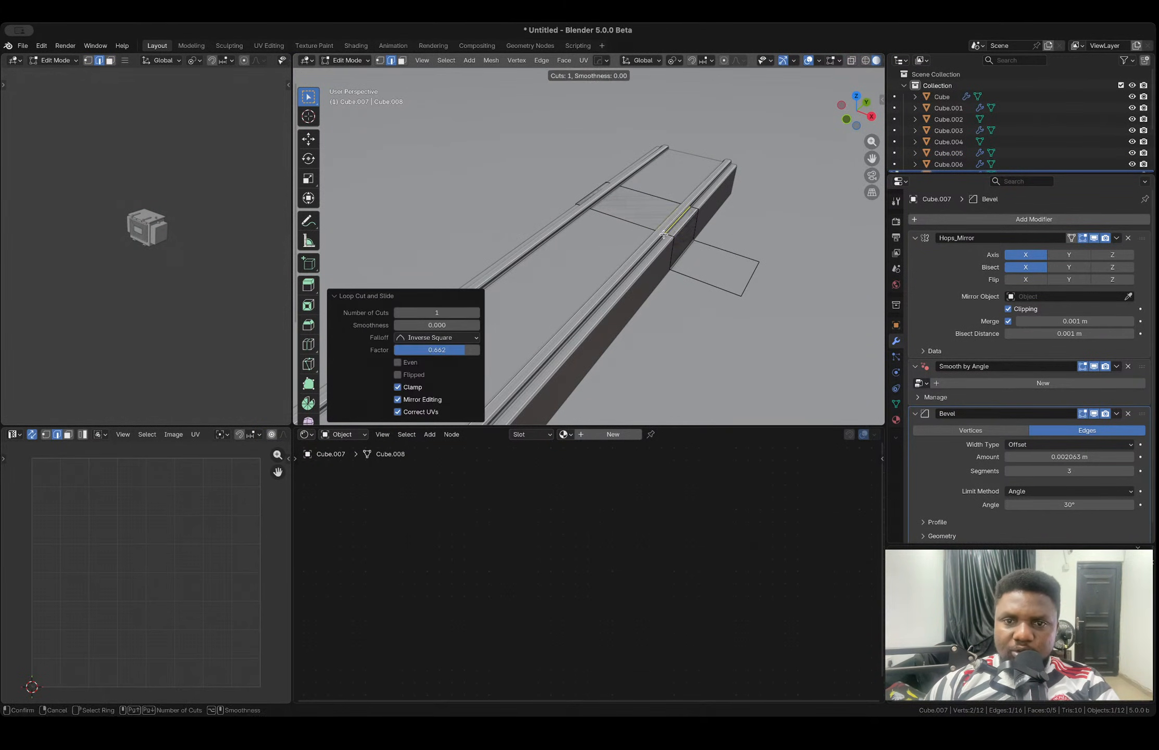
{"action": "right_click", "coordinate": [664, 235]}
- Extrude the band piece's narrow top face between the two cuts upward about 0.007 m over the rail
{"action": "key", "text": "alt+z"}
{"action": "key", "text": "3"}
{"action": "left_click", "coordinate": [665, 228]}
{"action": "key", "text": "alt+z"}
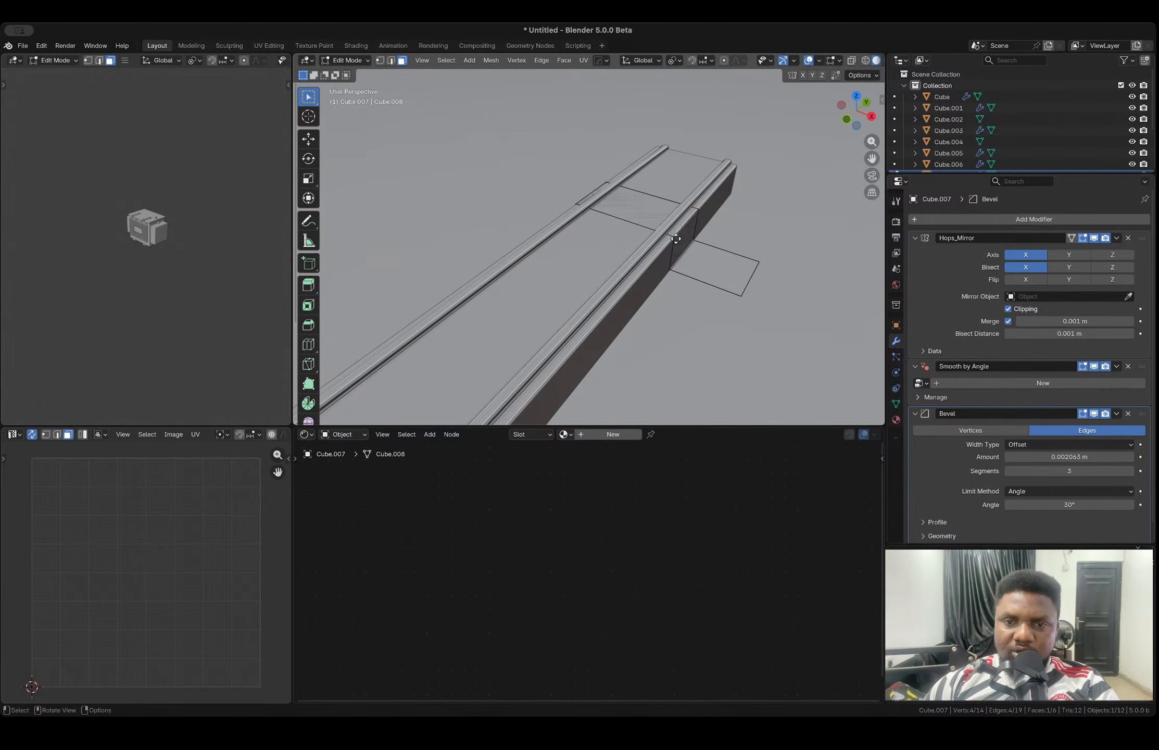
{"action": "key", "text": "e"}
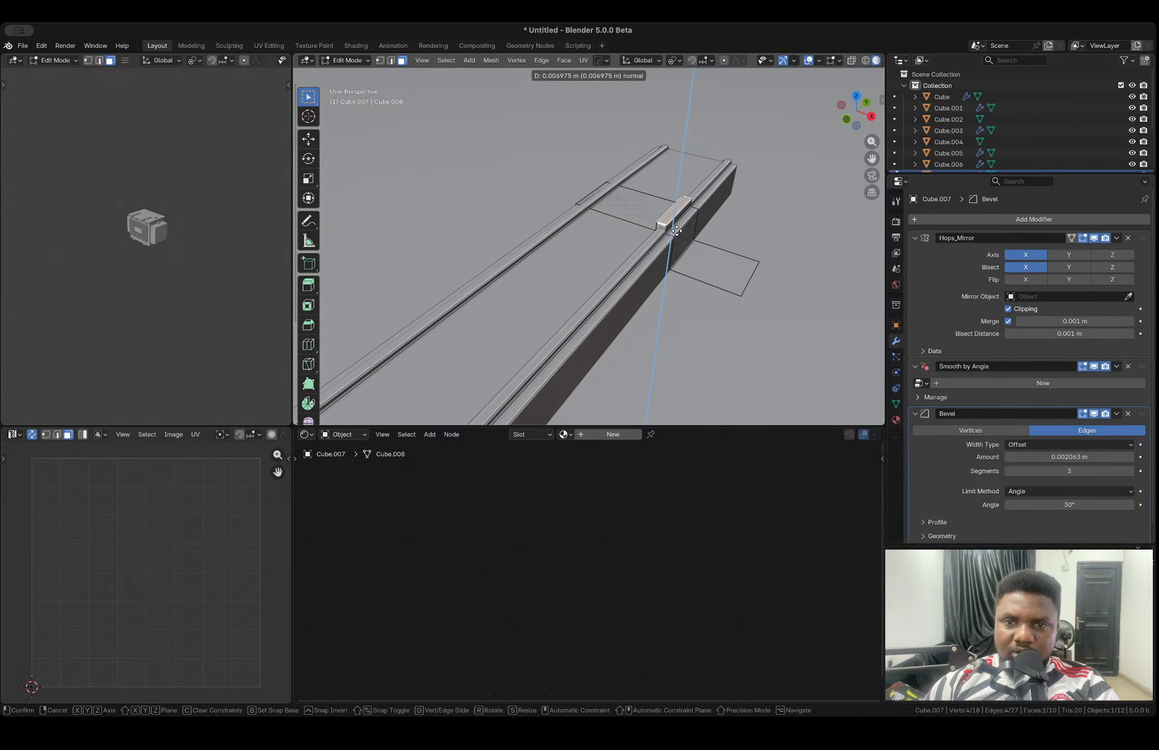
{"action": "left_click", "coordinate": [676, 231]}
- Delete the two end faces of the raised block on the band piece
{"action": "scroll", "coordinate": [645, 227], "scroll_direction": "up", "scroll_amount": 4}
{"action": "left_click", "coordinate": [675, 219]}
{"action": "middle_click_drag", "start_coordinate": [675, 219], "coordinate": [564, 204]}
{"action": "left_click", "coordinate": [418, 62]}
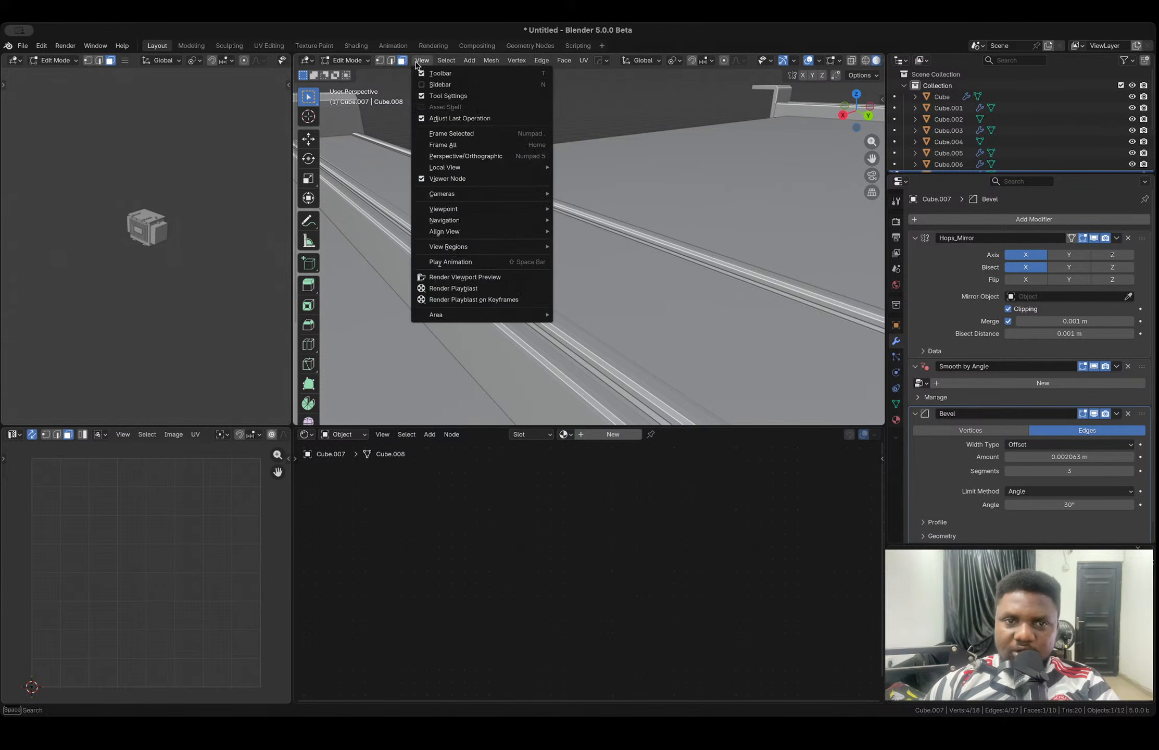
{"action": "left_click", "coordinate": [473, 134]}
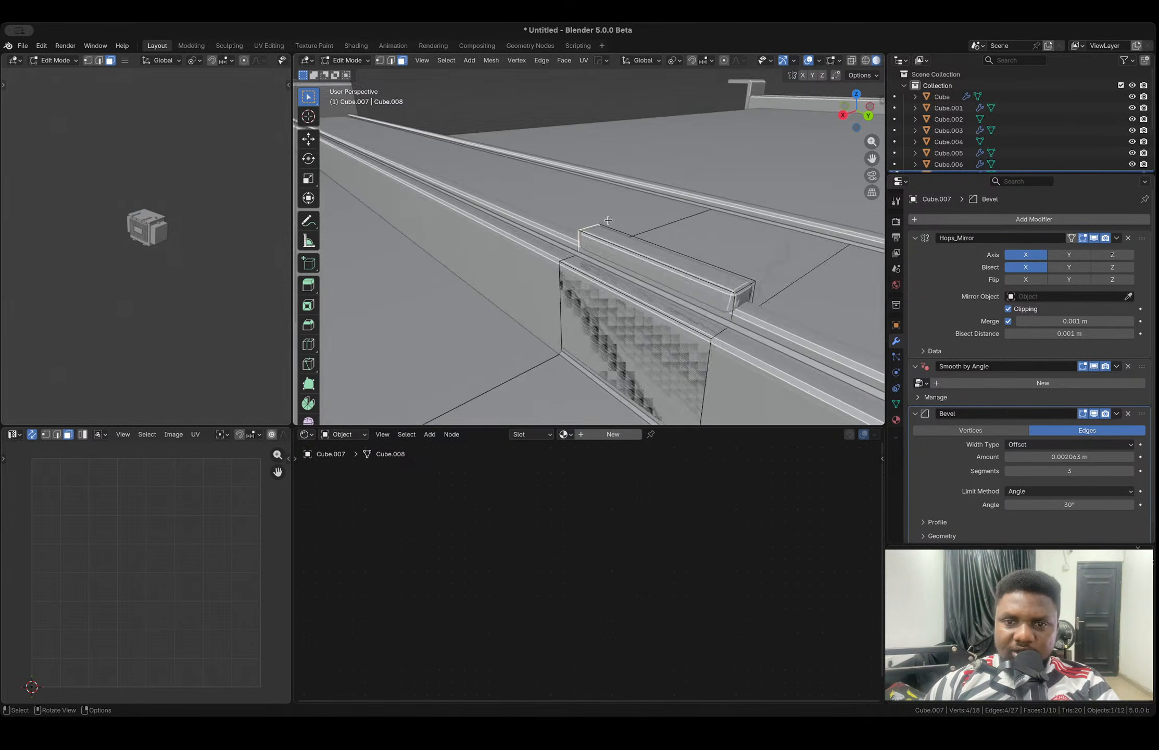
{"action": "left_click", "coordinate": [713, 262], "text": "shift"}
{"action": "key", "text": "x"}
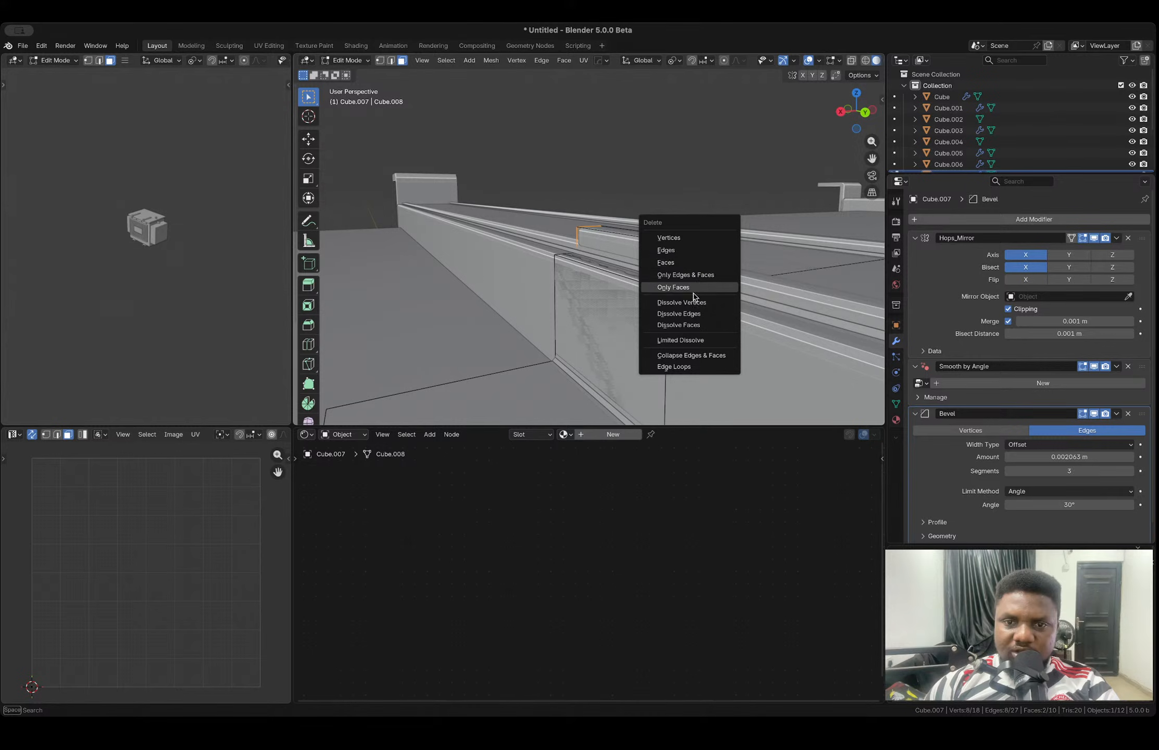
{"action": "left_click", "coordinate": [687, 263]}
- Move the outer side face of the band piece's raised block about 0.0012 m along the global X axis
{"action": "middle_click_drag", "start_coordinate": [687, 263], "coordinate": [619, 237]}
{"action": "key", "text": "2"}
{"action": "key", "text": "3"}
{"action": "left_click", "coordinate": [605, 264]}
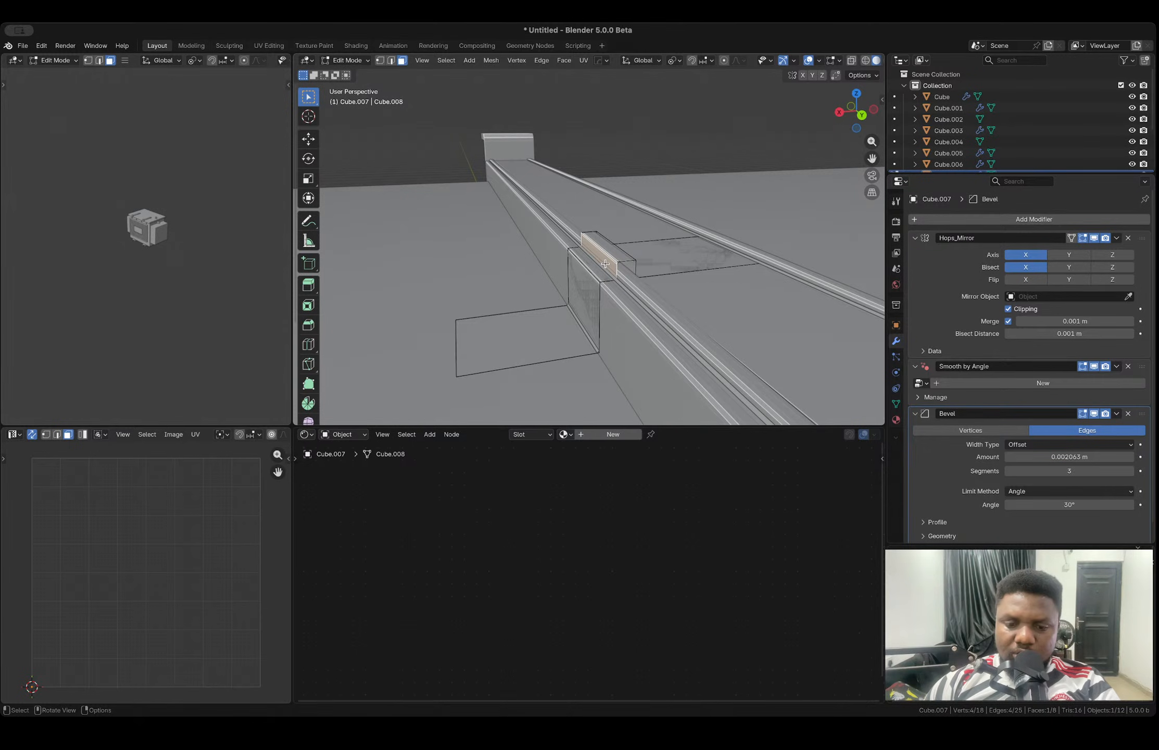
{"action": "key", "text": "g"}
{"action": "key", "text": "x"}
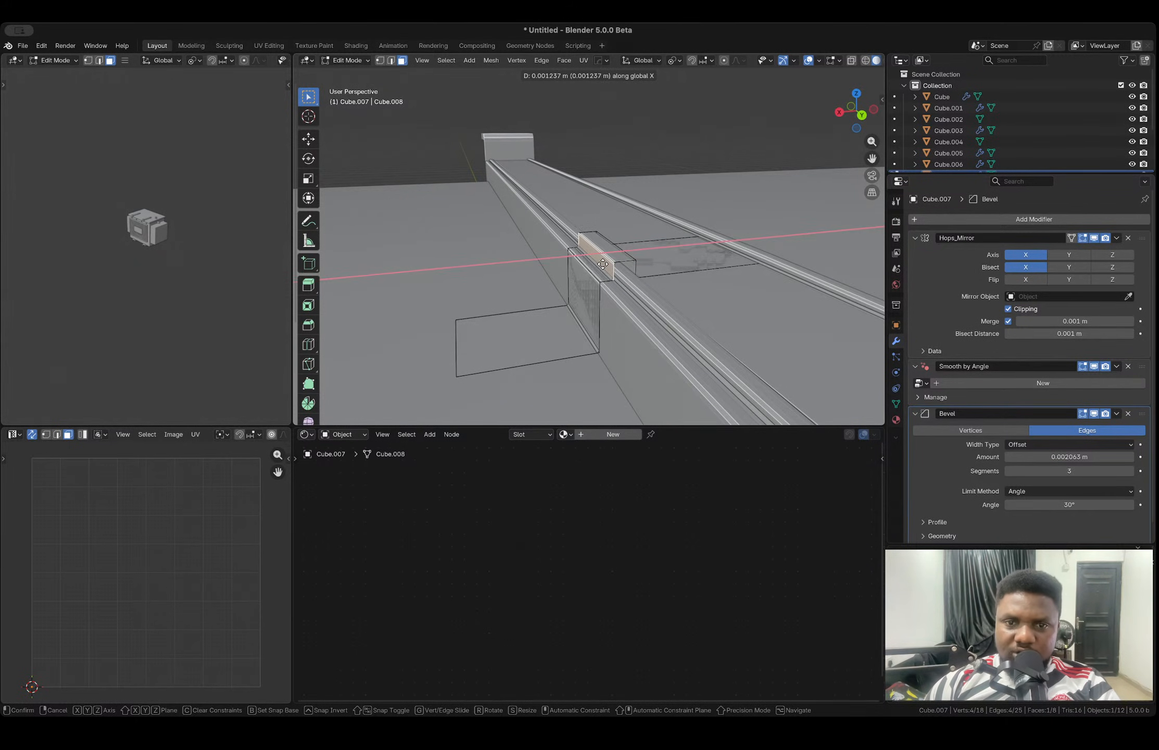
{"action": "left_click", "coordinate": [602, 264]}
- Set the long bar's origin to its geometry
{"action": "middle_click_drag", "start_coordinate": [601, 264], "coordinate": [627, 261]}
{"action": "scroll", "coordinate": [641, 254], "scroll_direction": "down", "scroll_amount": 3}
{"action": "key", "text": "Tab"}
{"action": "key", "text": "Tab"}
{"action": "left_click", "coordinate": [627, 261]}
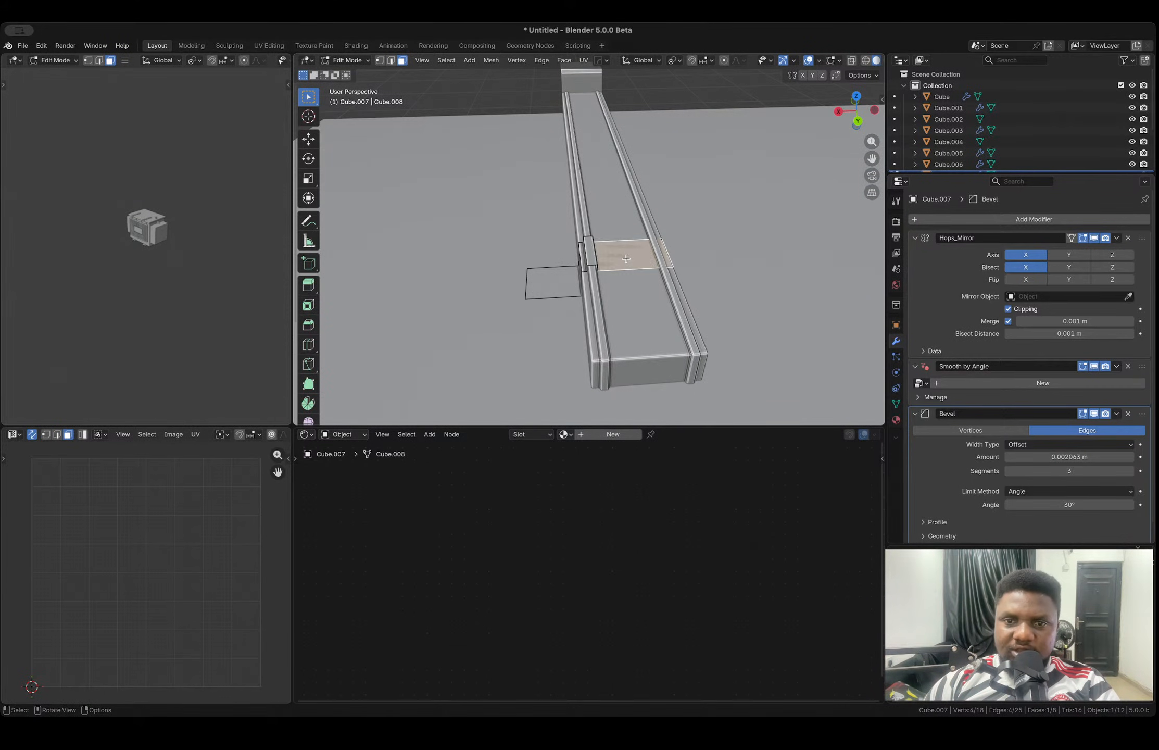
{"action": "middle_click_drag", "start_coordinate": [625, 259], "coordinate": [651, 262]}
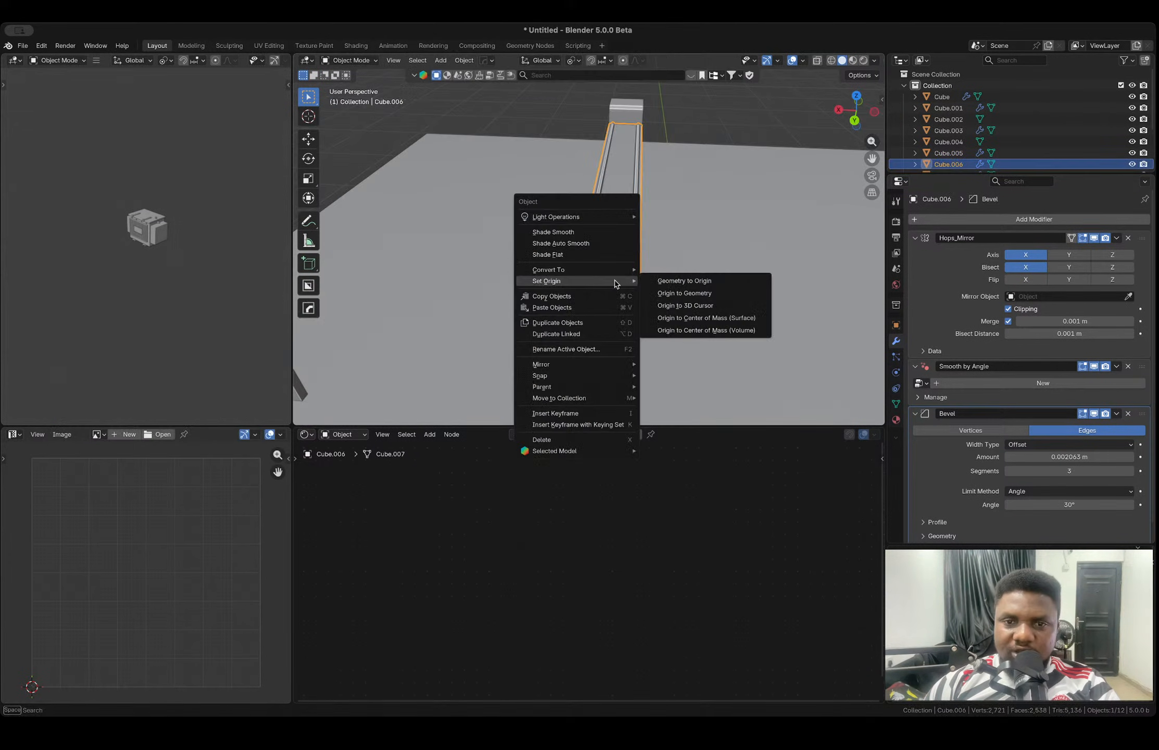
{"action": "left_click", "coordinate": [667, 297]}
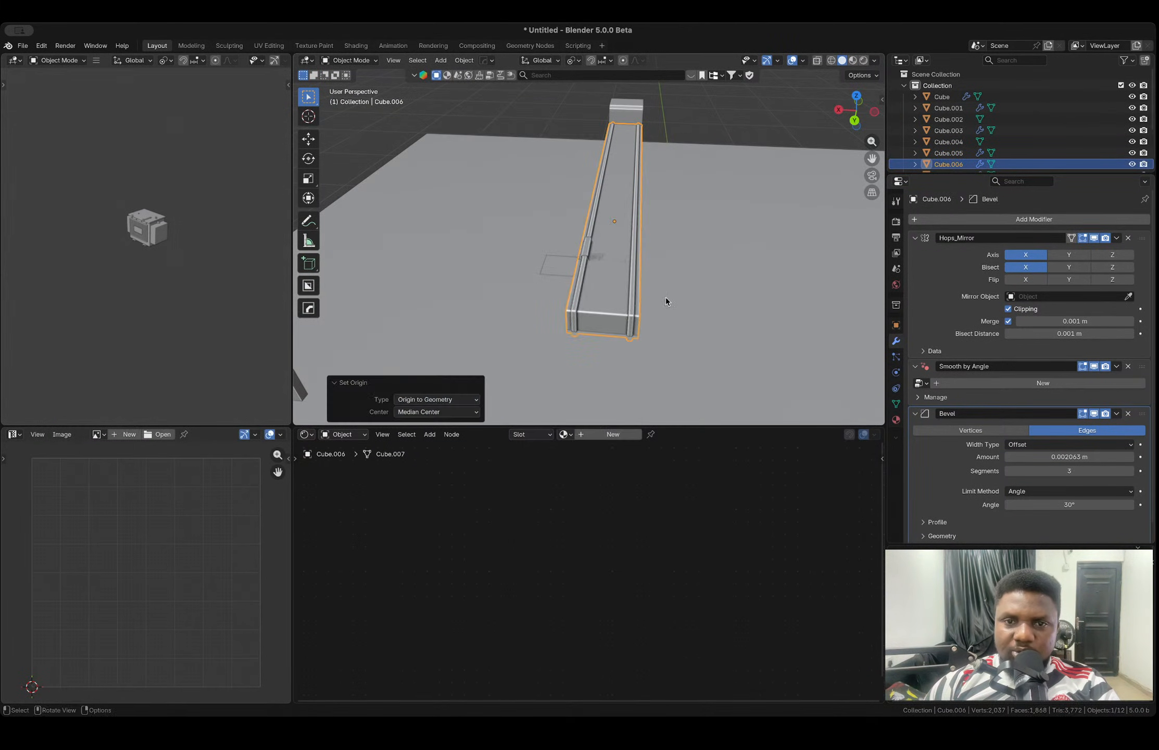
- Mirror the band piece across the bar along X, using the bar as the mirror object
{"action": "left_click", "coordinate": [582, 250]}
{"action": "left_click", "coordinate": [620, 228], "text": "shift"}
{"action": "key", "text": "alt+x"}
{"action": "left_click", "coordinate": [542, 215]}
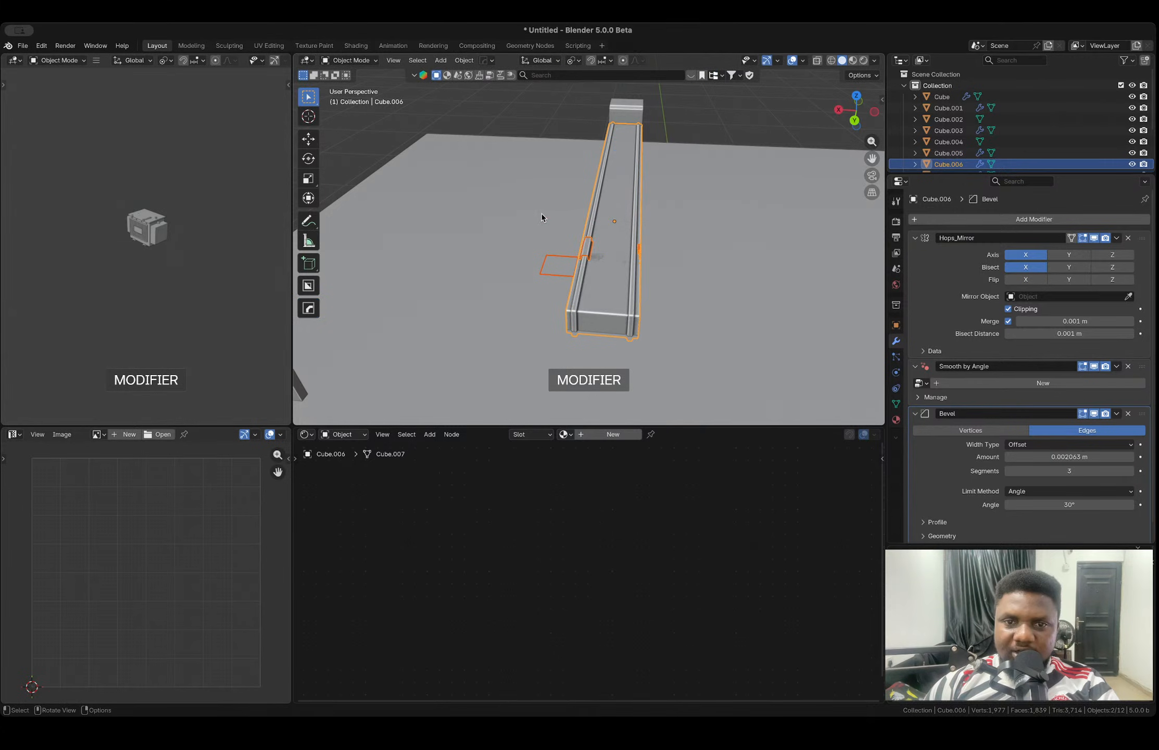
- Add a Solidify modifier to the band piece with a thickness of -0.003 and an offset of -1
{"action": "middle_click_drag", "start_coordinate": [544, 218], "coordinate": [625, 256]}
{"action": "key", "text": "q"}
{"action": "mouse_move", "coordinate": [655, 256]}
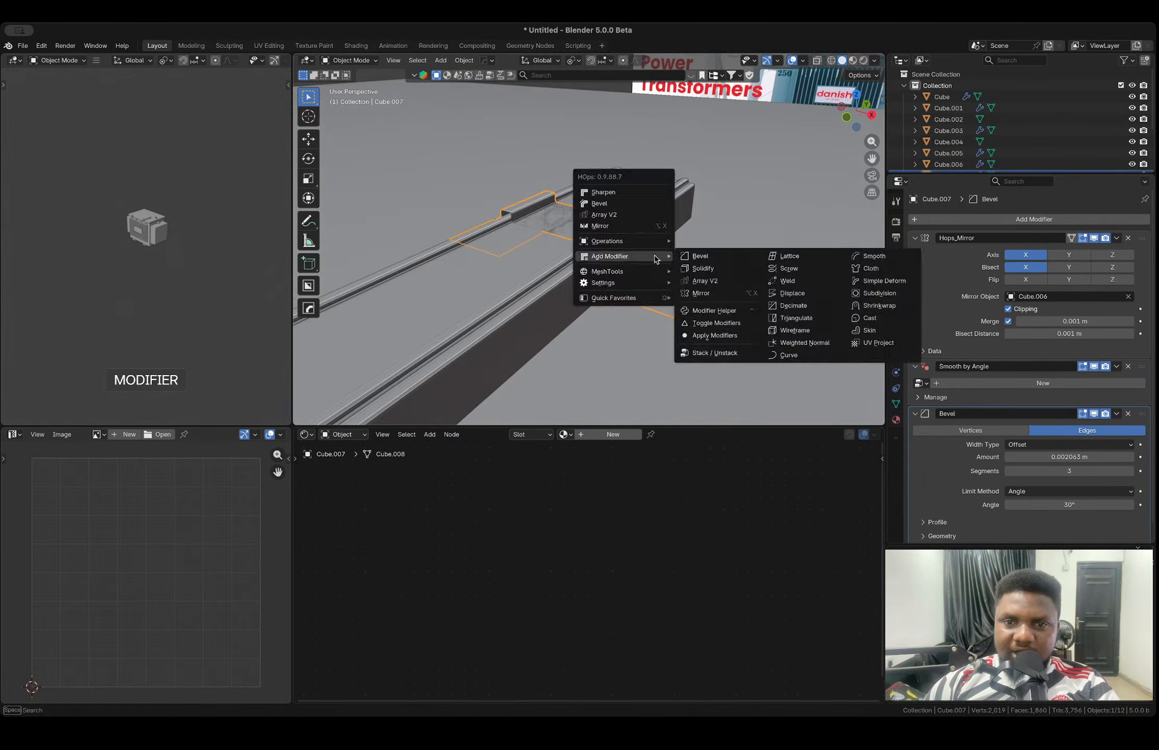
{"action": "left_click", "coordinate": [707, 271]}
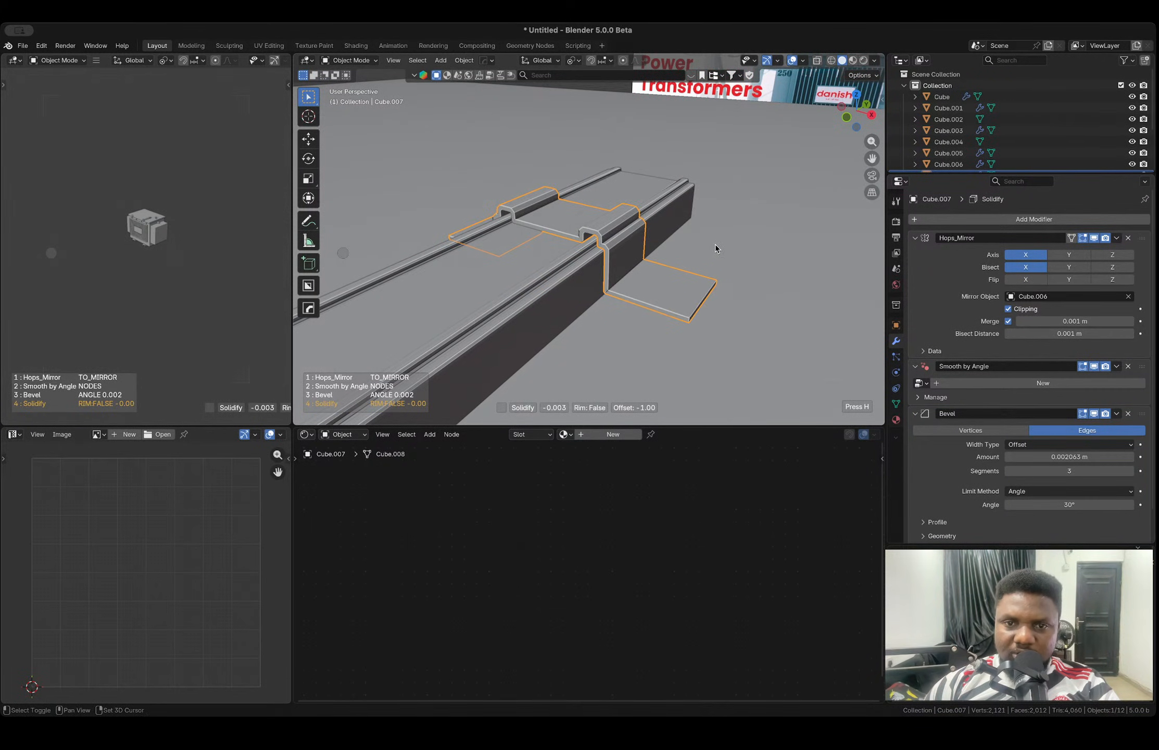
{"action": "left_click", "coordinate": [711, 251]}
{"action": "left_click", "coordinate": [711, 252]}
- Snap the 3D cursor to the center of the band piece's flat foot face beside the bar
{"action": "middle_click_drag", "start_coordinate": [633, 281], "coordinate": [596, 290]}
{"action": "left_click", "coordinate": [603, 301]}
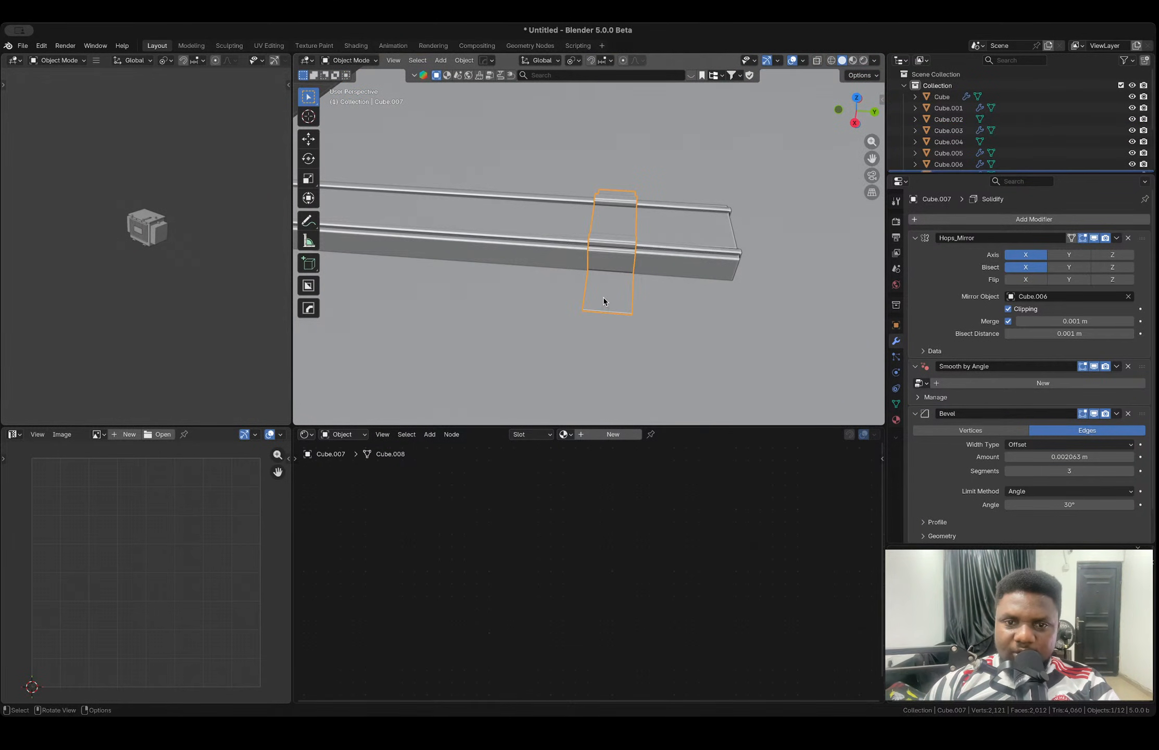
{"action": "key", "text": "Tab"}
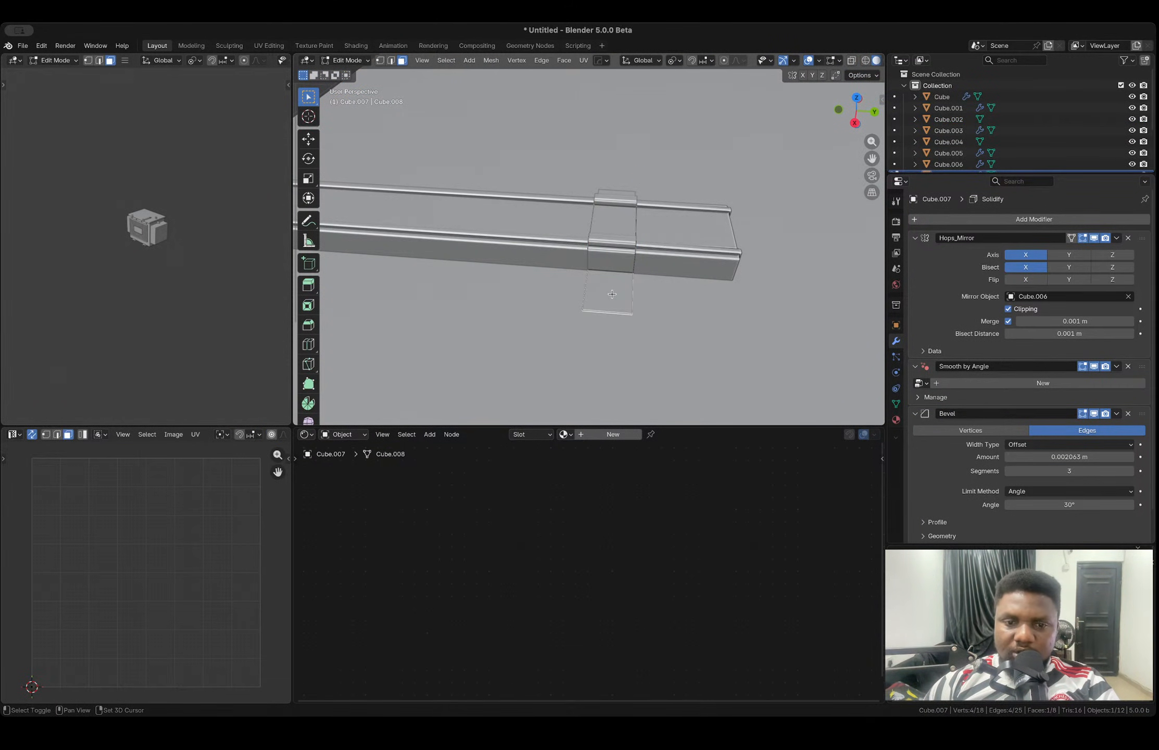
{"action": "key", "text": "shift+s"}
{"action": "left_click", "coordinate": [613, 419]}
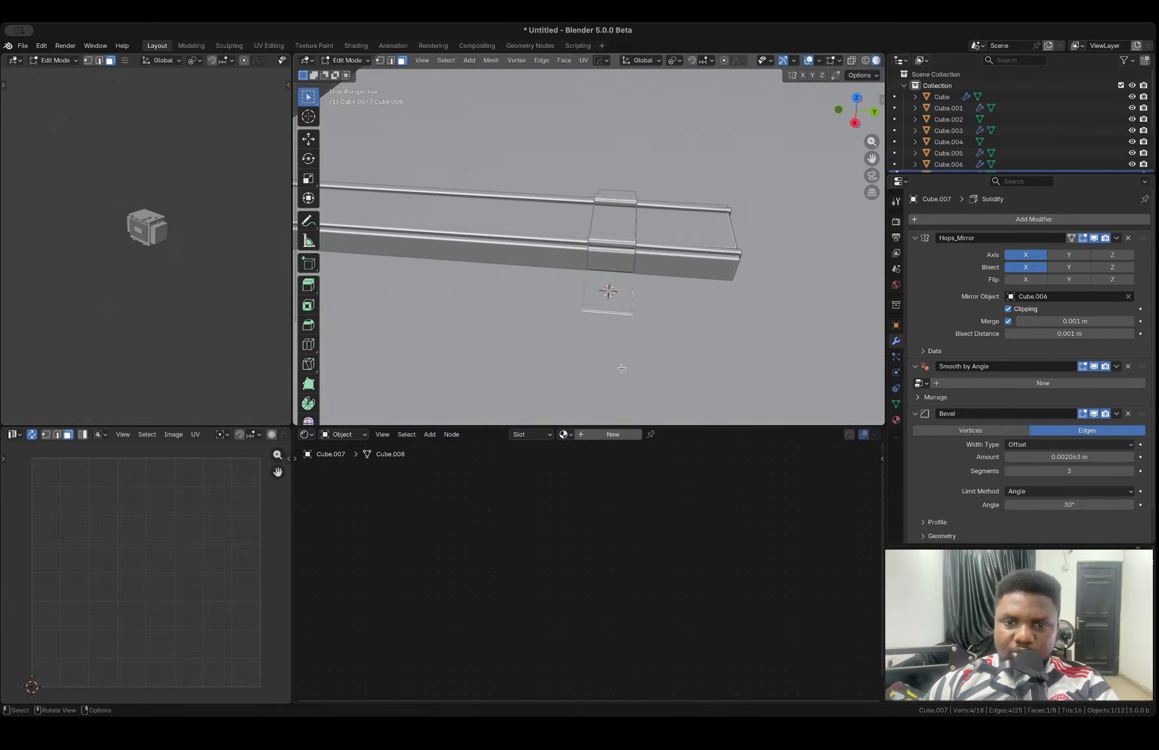
- Add a six-sided cylinder at the 3D cursor and scale and flatten it into a small hexagonal nut on the foot
{"action": "key", "text": "Tab"}
{"action": "key", "text": "shift+a"}
{"action": "mouse_move", "coordinate": [583, 341]}
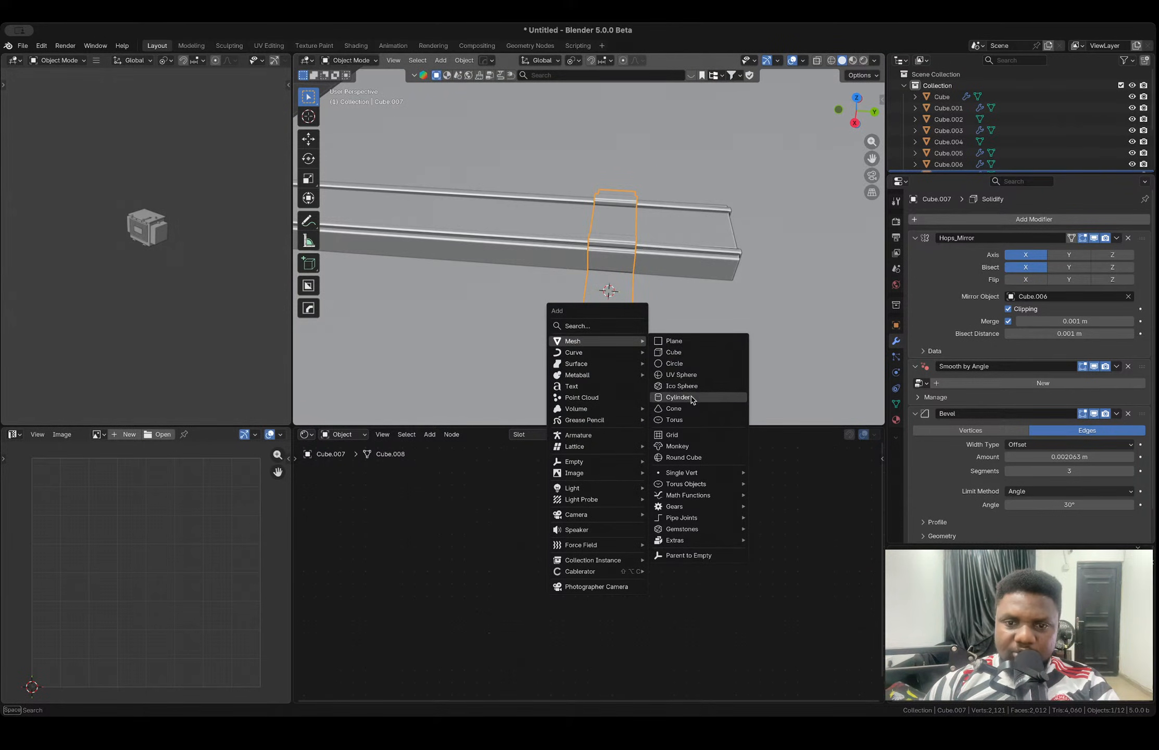
{"action": "left_click", "coordinate": [693, 397]}
{"action": "key", "text": "s"}
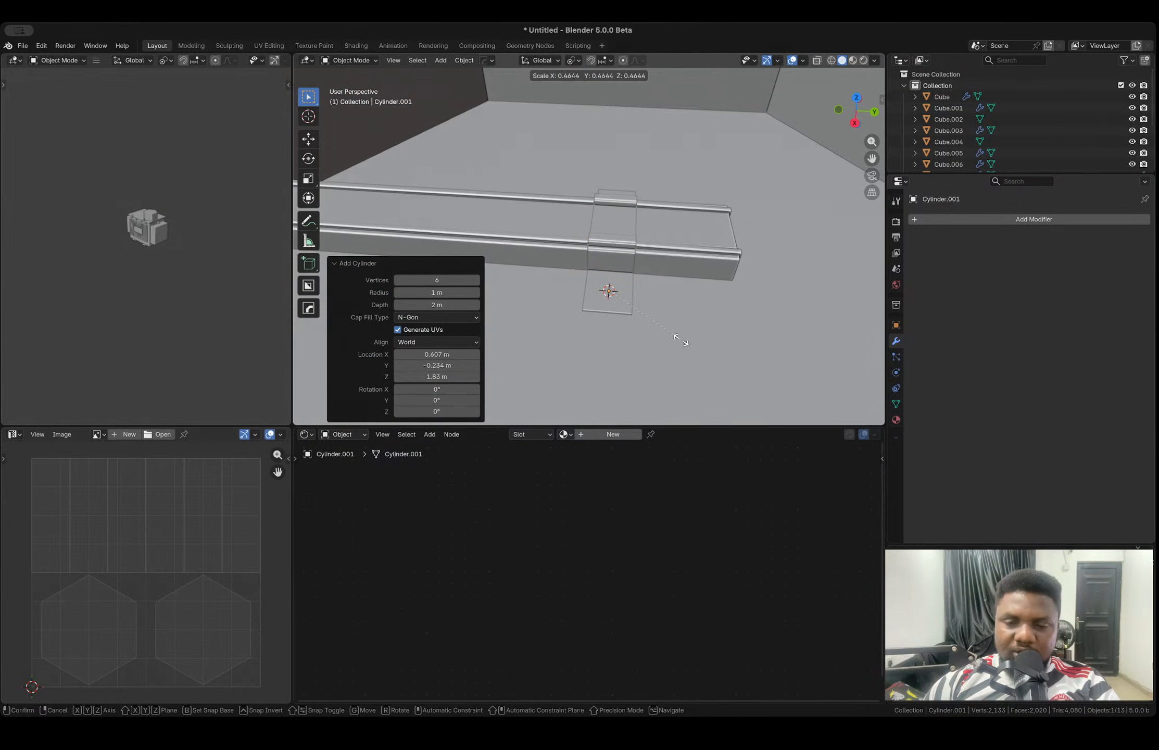
{"action": "left_click", "coordinate": [613, 299]}
{"action": "key", "text": "s"}
{"action": "key", "text": "z"}
{"action": "left_click", "coordinate": [616, 300]}
{"action": "key", "text": "s"}
{"action": "left_click", "coordinate": [647, 326]}
- Add a 24-vertex cylinder at the 3D cursor, shrink it to fit inside the nut and stretch it along Z by about 2
{"action": "key", "text": "shift+a"}
{"action": "mouse_move", "coordinate": [647, 327]}
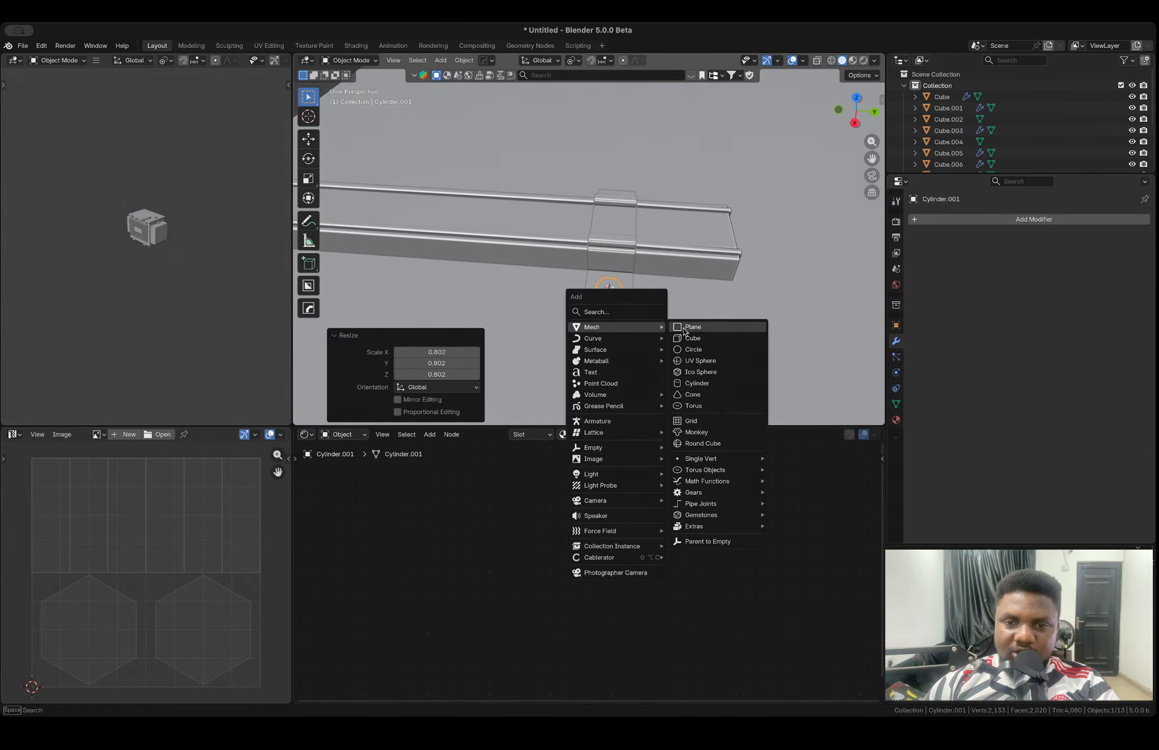
{"action": "left_click", "coordinate": [696, 384]}
{"action": "left_click", "coordinate": [425, 281]}
{"action": "type", "text": "24"}
{"action": "key", "text": "Return"}
{"action": "key", "text": "s"}
{"action": "left_click", "coordinate": [612, 290]}
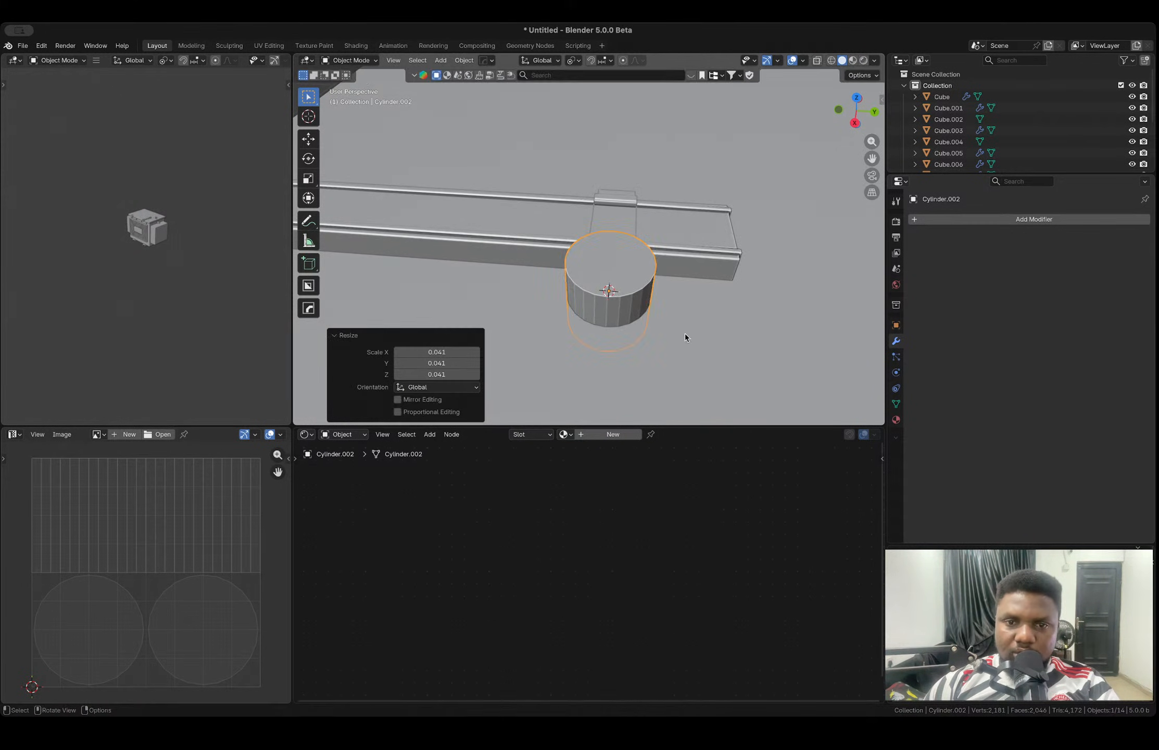
{"action": "key", "text": "s"}
{"action": "key", "text": "z"}
{"action": "left_click", "coordinate": [637, 312]}
{"action": "scroll", "coordinate": [638, 313], "scroll_direction": "up", "scroll_amount": 4}
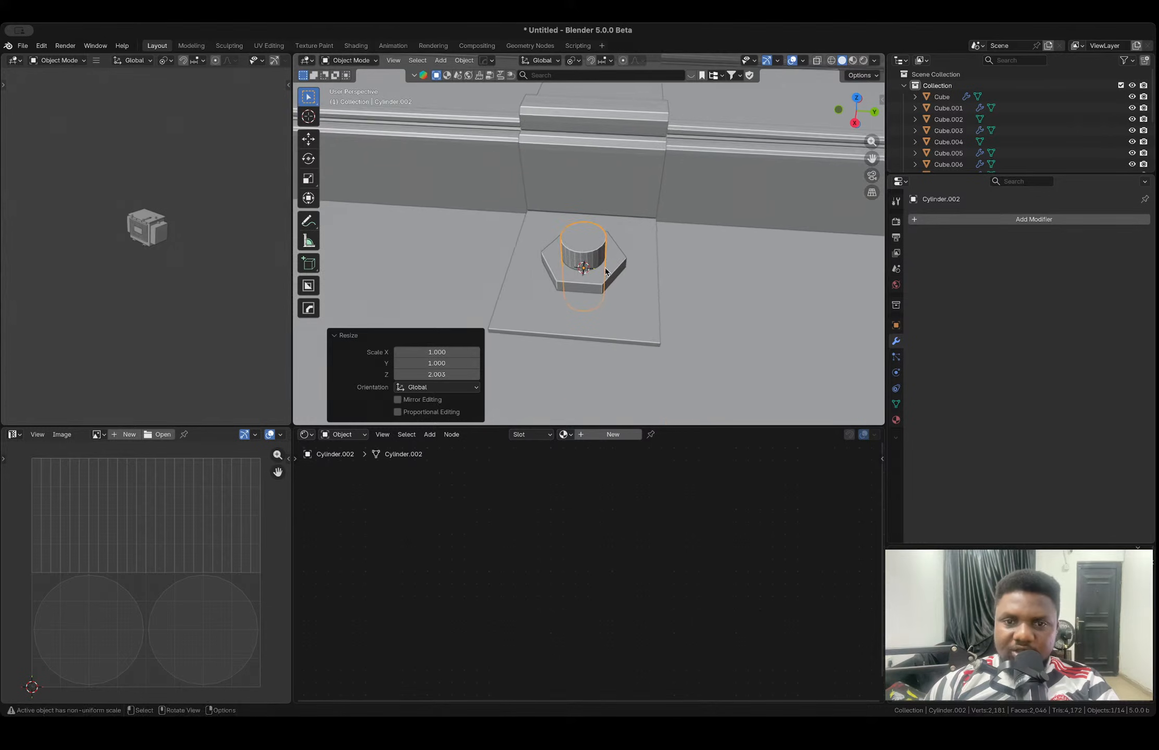
- Join the round cylinder with the hexagonal nut and apply Shade Auto Smooth at 30° to the resulting bolt
{"action": "middle_click_drag", "start_coordinate": [604, 268], "coordinate": [626, 258]}
{"action": "left_click", "coordinate": [623, 259], "text": "shift"}
{"action": "key", "text": "ctrl+j"}
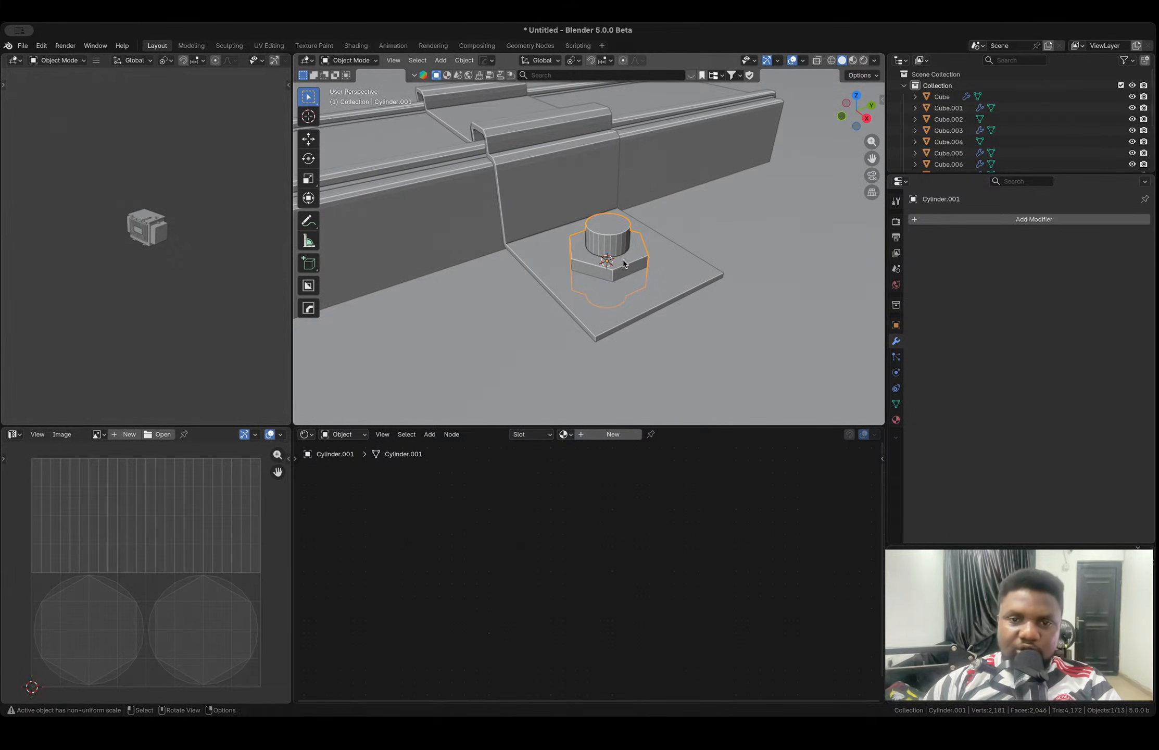
{"action": "right_click", "coordinate": [623, 259]}
{"action": "left_click", "coordinate": [604, 222]}
{"action": "scroll", "coordinate": [612, 269], "scroll_direction": "down", "scroll_amount": 2}
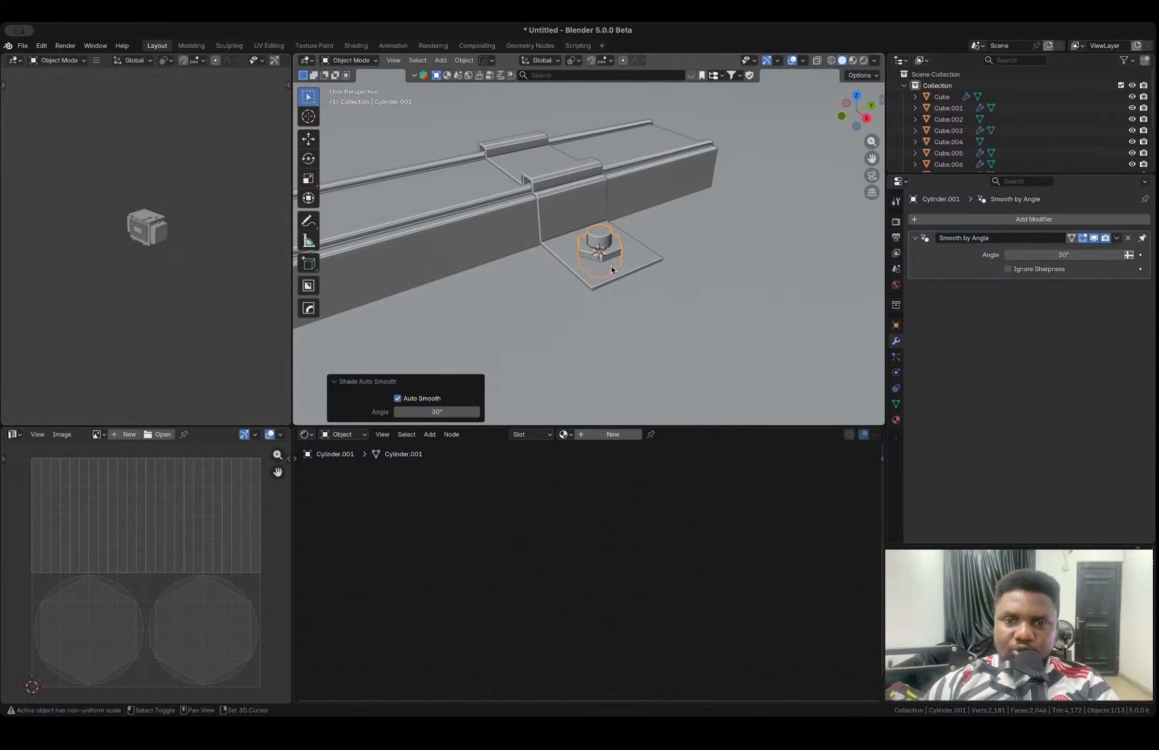
{"action": "left_click", "coordinate": [599, 282], "text": "shift"}
{"action": "scroll", "coordinate": [581, 258], "scroll_direction": "down", "scroll_amount": 3}
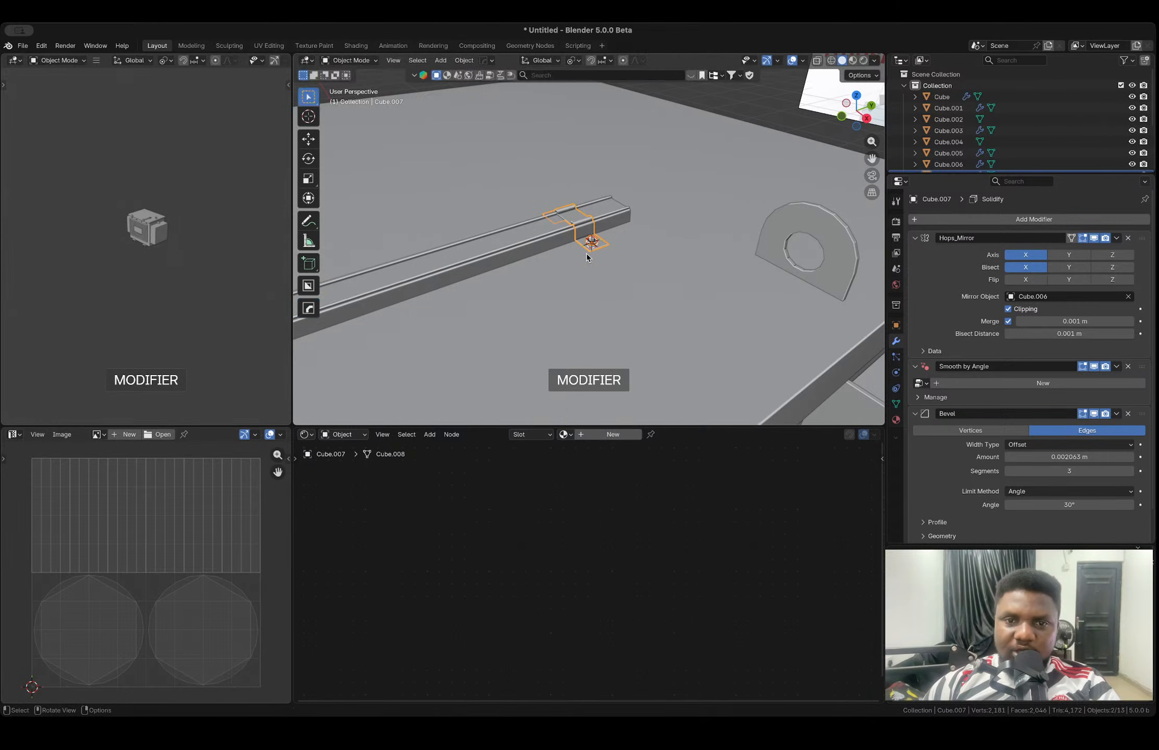
{"action": "left_click", "coordinate": [592, 244]}
- Mirror the bolt across the long bar along X onto the opposite foot of the band piece
{"action": "scroll", "coordinate": [592, 244], "scroll_direction": "up", "scroll_amount": 8}
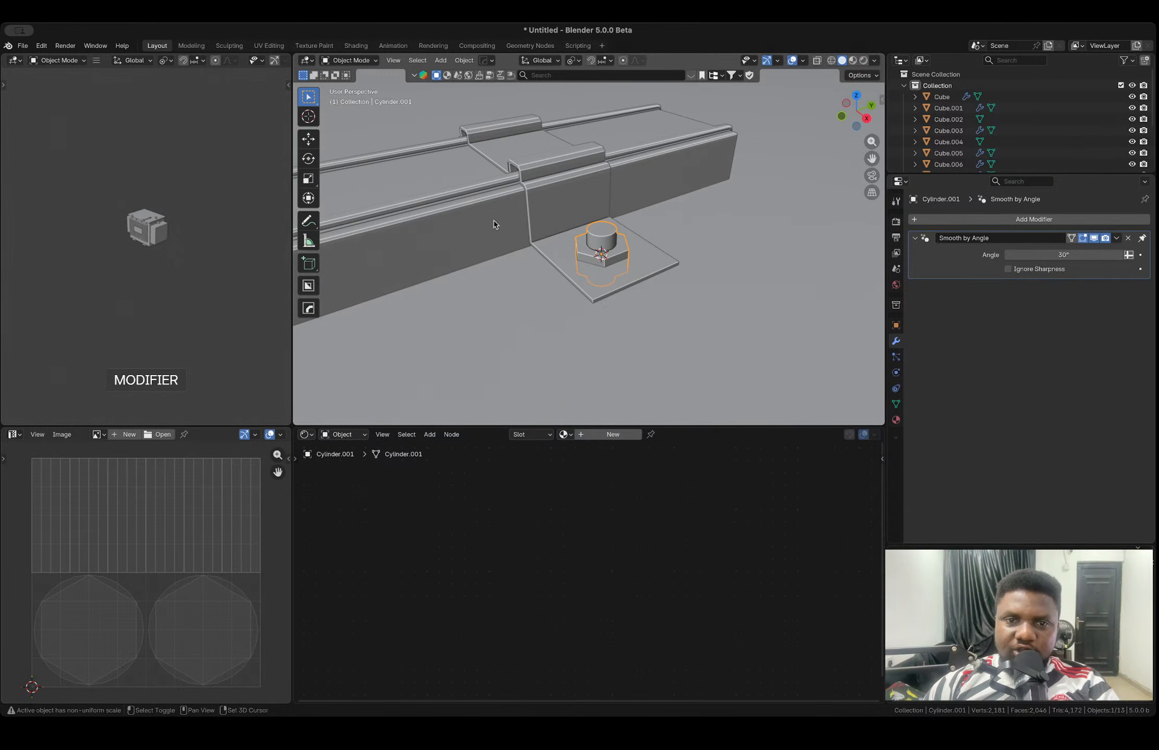
{"action": "left_click", "coordinate": [473, 219], "text": "shift"}
{"action": "key", "text": "alt+x"}
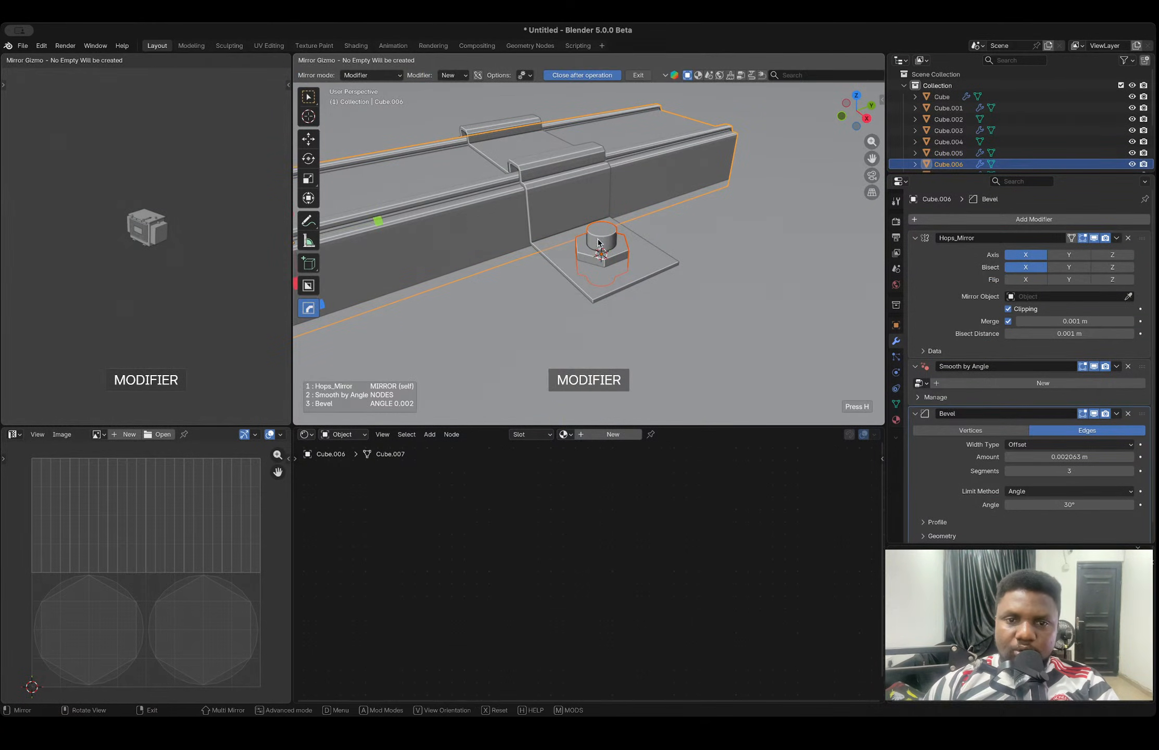
{"action": "scroll", "coordinate": [604, 252], "scroll_direction": "down", "scroll_amount": 9}
{"action": "left_click", "coordinate": [575, 277]}
{"action": "scroll", "coordinate": [588, 244], "scroll_direction": "up", "scroll_amount": 7}
{"action": "middle_click_drag", "start_coordinate": [588, 243], "coordinate": [623, 214]}
{"action": "scroll", "coordinate": [607, 251], "scroll_direction": "up", "scroll_amount": 3}
{"action": "scroll", "coordinate": [607, 250], "scroll_direction": "down", "scroll_amount": 5}
- Convert the bolts and the band piece to meshes and join them into one clamp object
{"action": "left_click", "coordinate": [607, 250]}
{"action": "left_click", "coordinate": [578, 221], "text": "shift"}
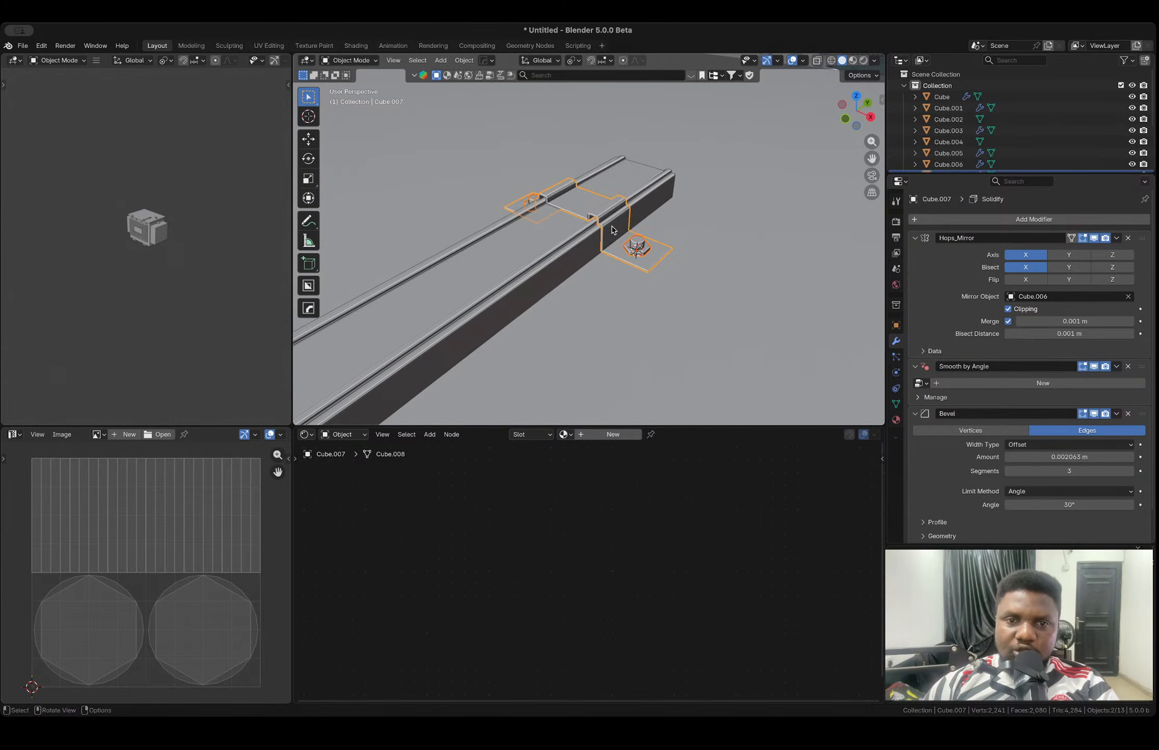
{"action": "key", "text": "ctrl+a"}
{"action": "left_click", "coordinate": [591, 338]}
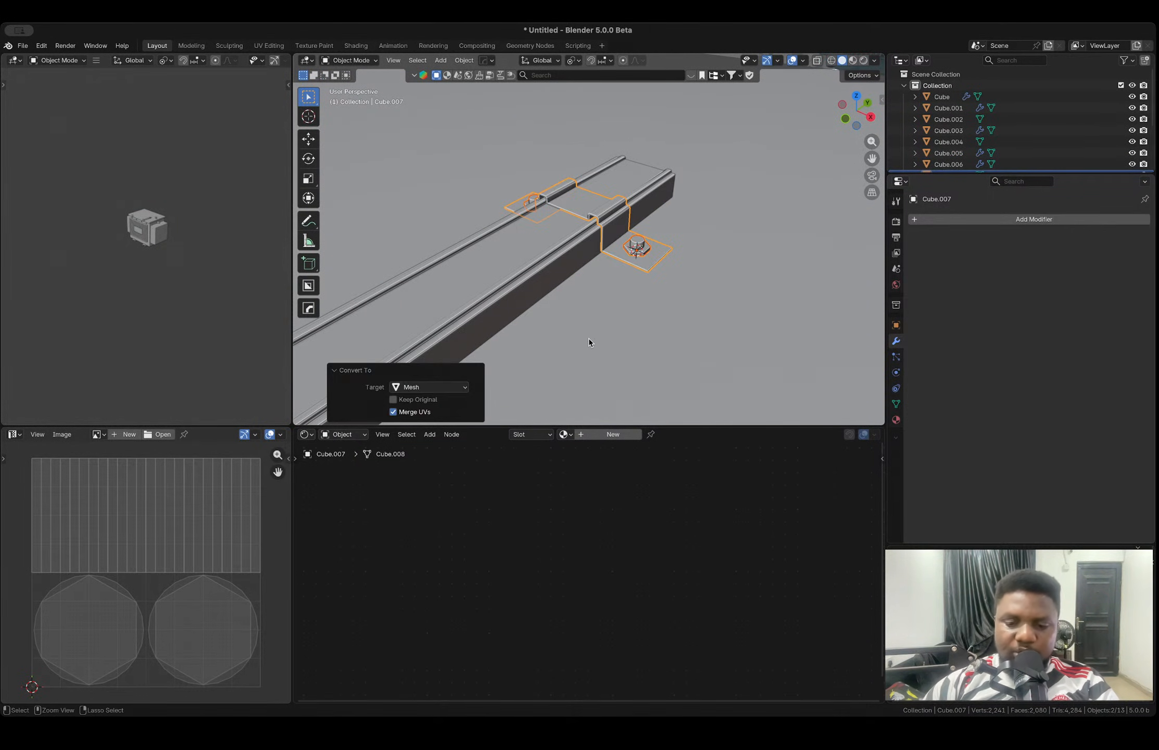
{"action": "key", "text": "ctrl+j"}
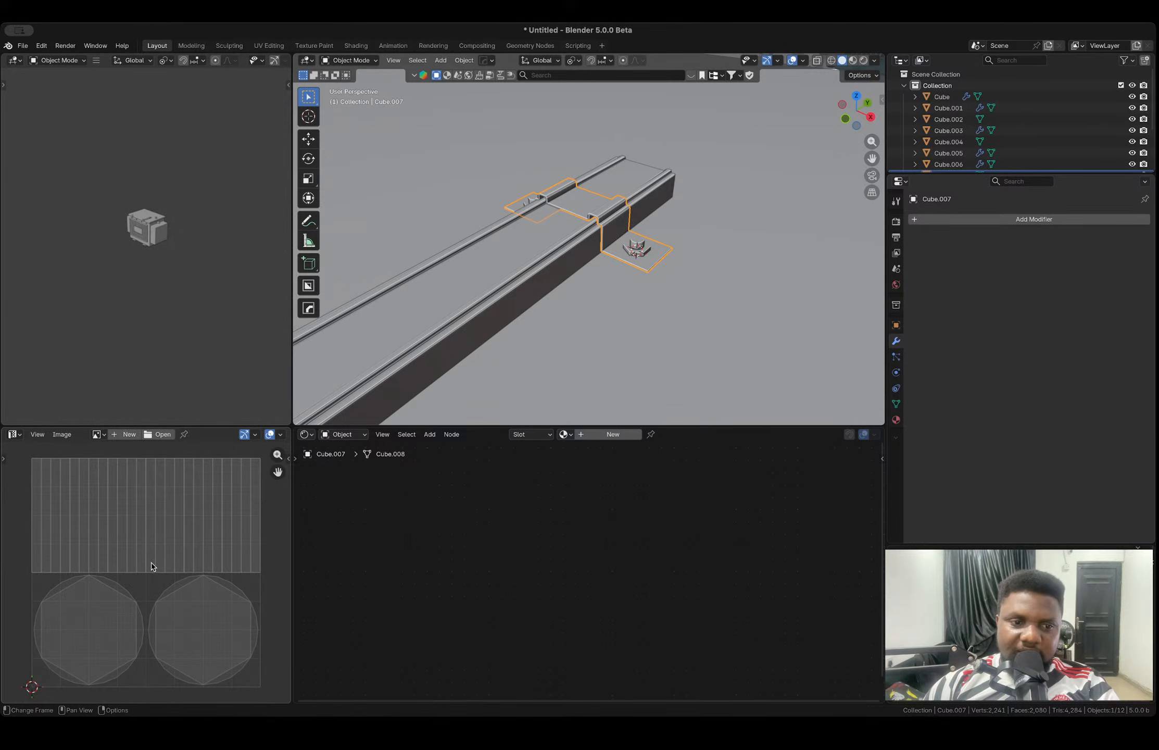
- Examine the bar and clamp from the front and the area around the end bracket in see-through display
{"action": "left_click", "coordinate": [845, 118]}
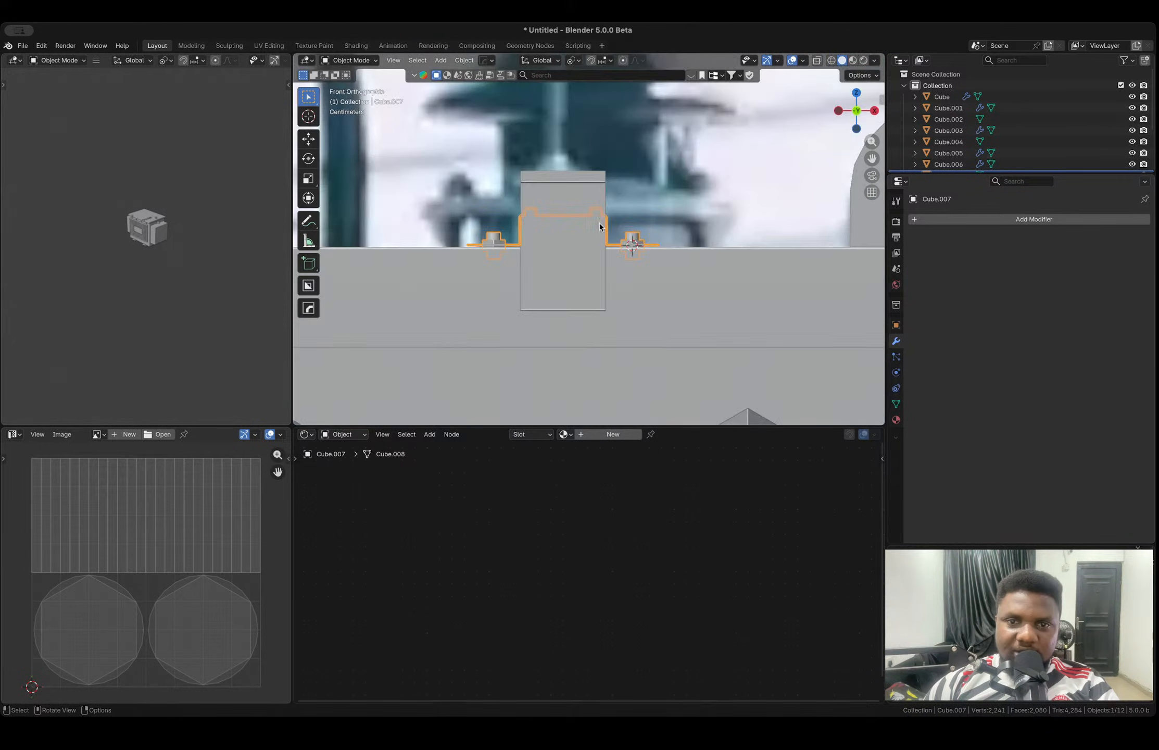
{"action": "middle_click_drag", "start_coordinate": [609, 293], "coordinate": [593, 300]}
{"action": "scroll", "coordinate": [604, 293], "scroll_direction": "down", "scroll_amount": 10}
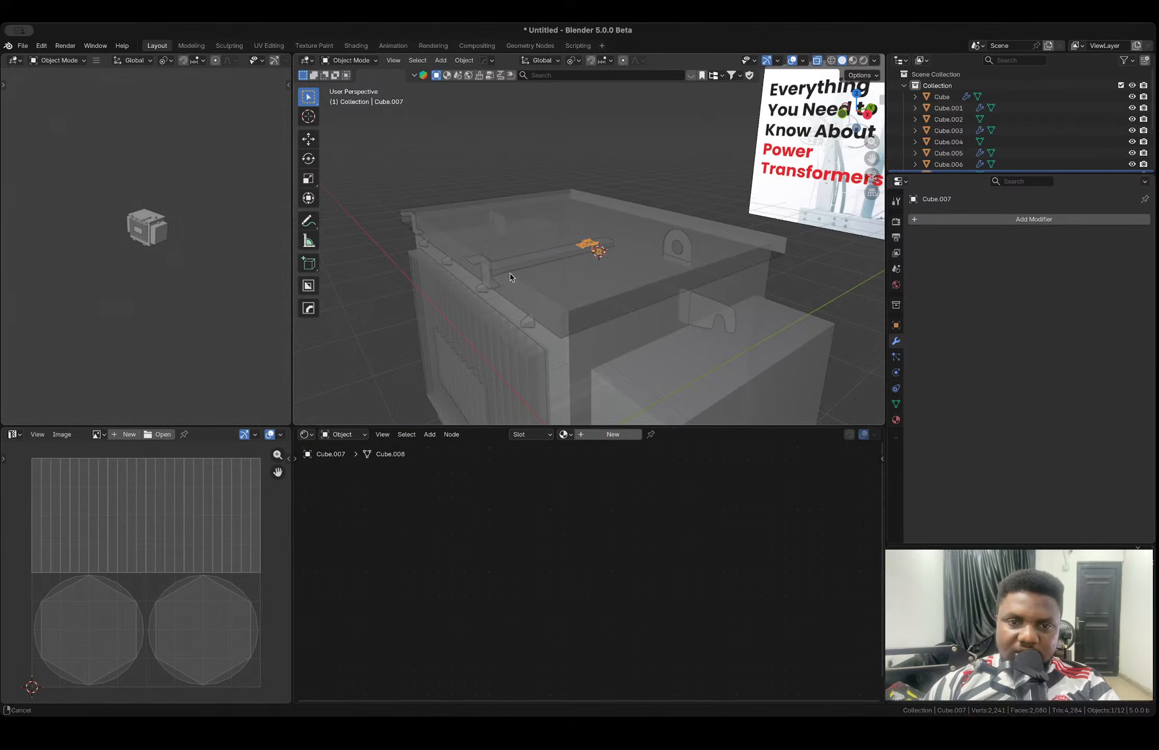
{"action": "middle_click_drag", "start_coordinate": [510, 272], "coordinate": [618, 265], "text": "shift"}
{"action": "scroll", "coordinate": [618, 265], "scroll_direction": "up", "scroll_amount": 5}
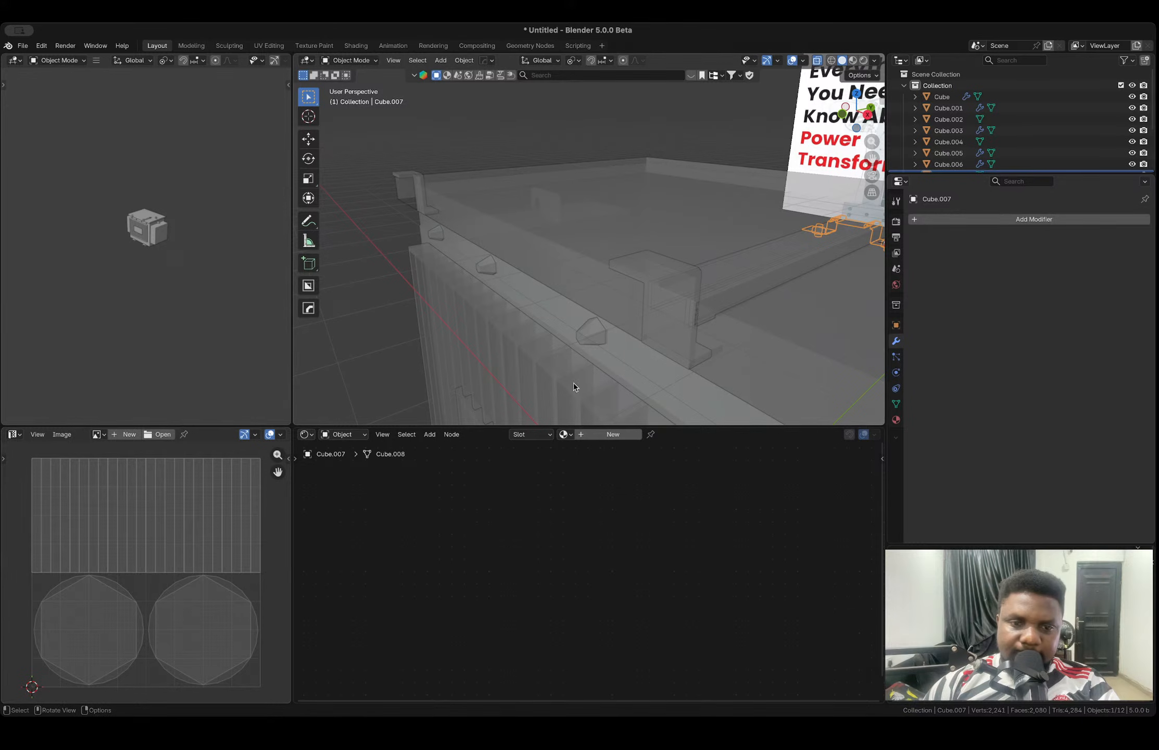
{"action": "scroll", "coordinate": [645, 316], "scroll_direction": "down", "scroll_amount": 1}
{"action": "key", "text": "alt+z"}
{"action": "middle_click_drag", "start_coordinate": [673, 318], "coordinate": [650, 325]}
- Scale the meshes of the long bar and its clamp together slightly along the global X axis
{"action": "left_click", "coordinate": [600, 298]}
{"action": "scroll", "coordinate": [604, 300], "scroll_direction": "down", "scroll_amount": 4}
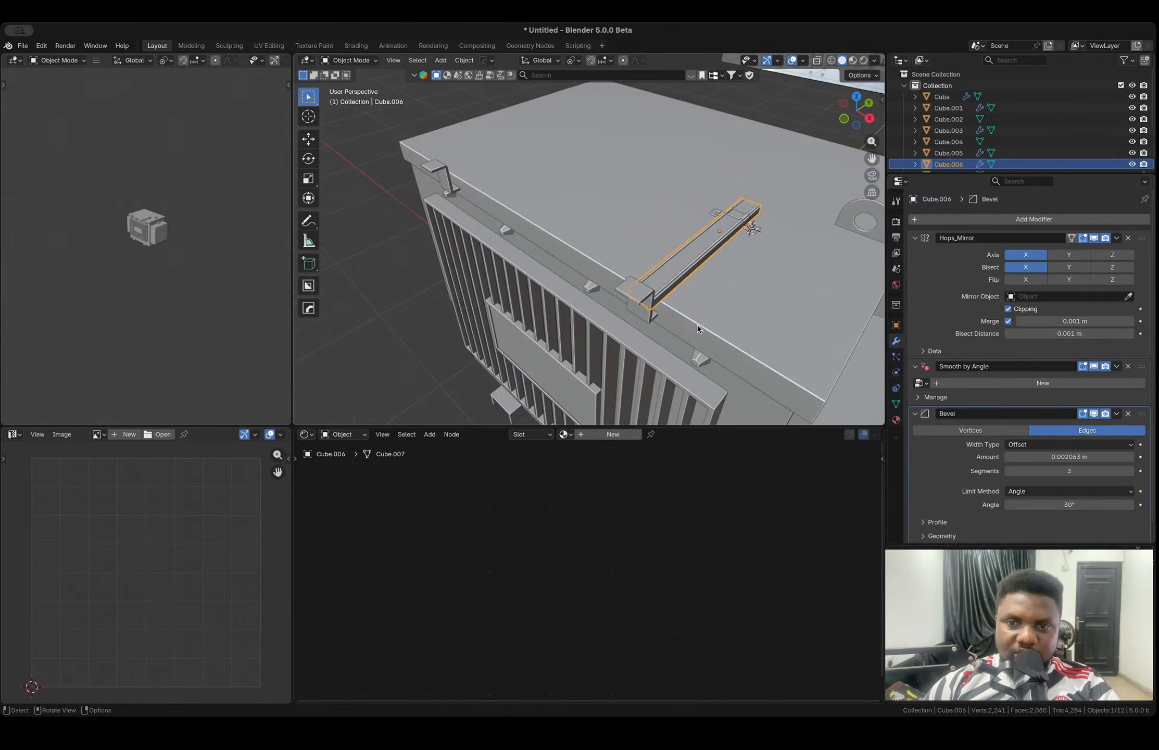
{"action": "left_click", "coordinate": [752, 228], "text": "shift"}
{"action": "key", "text": "s"}
{"action": "key", "text": "x"}
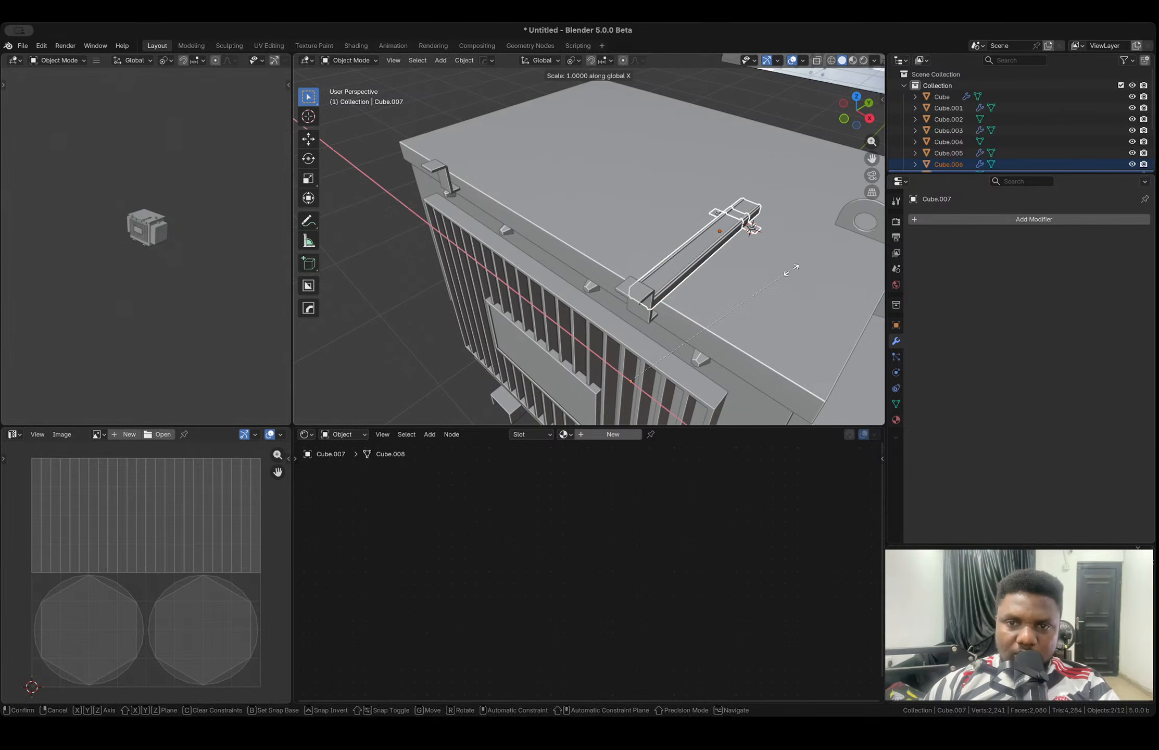
{"action": "left_click", "coordinate": [787, 273]}
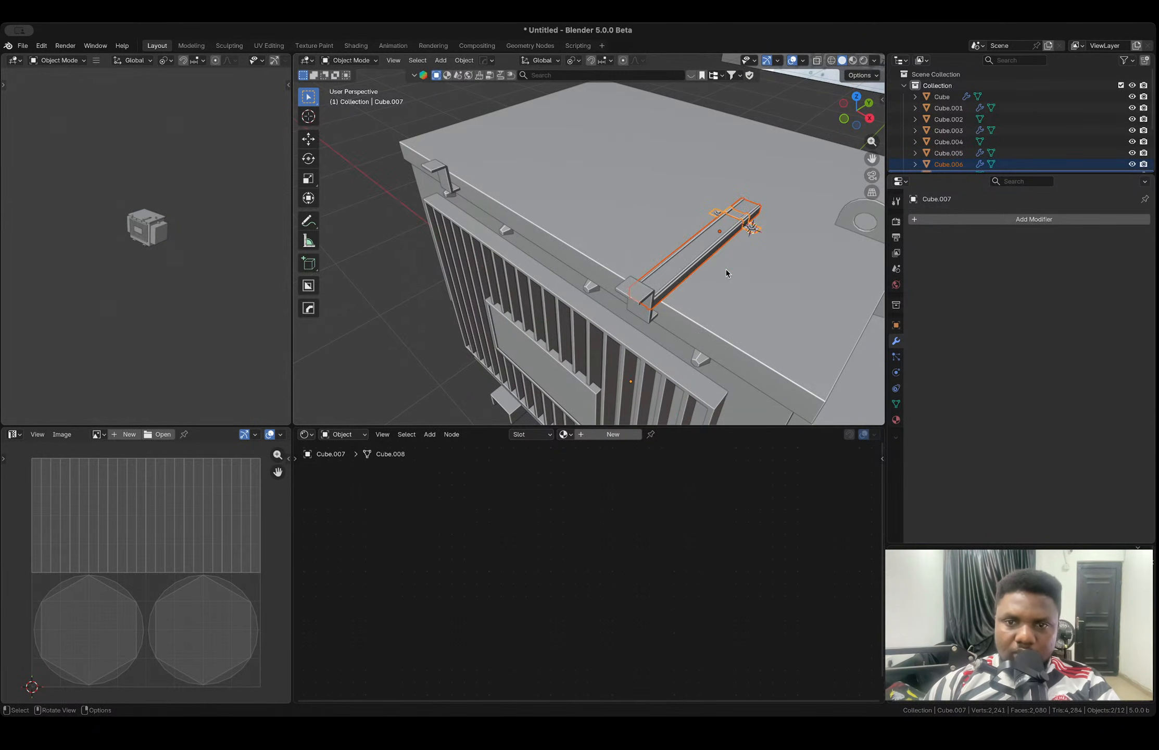
{"action": "scroll", "coordinate": [727, 269], "scroll_direction": "up", "scroll_amount": 3}
{"action": "middle_click_drag", "start_coordinate": [727, 269], "coordinate": [646, 244], "text": "shift"}
{"action": "key", "text": "Tab"}
{"action": "key", "text": "s"}
{"action": "key", "text": "x"}
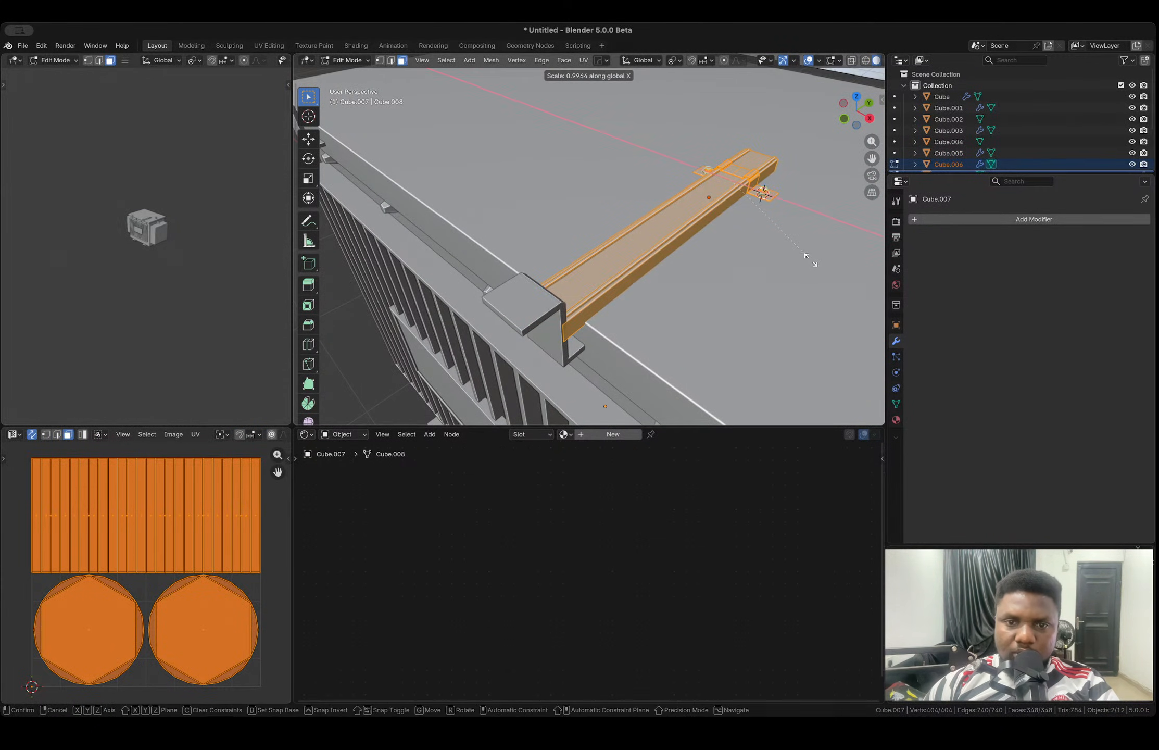
{"action": "left_click", "coordinate": [806, 260]}
{"action": "key", "text": "Tab"}
- Snap the 3D cursor to the center of the top flange face on the bracket at the bar's end
{"action": "middle_click_drag", "start_coordinate": [727, 249], "coordinate": [497, 247]}
{"action": "left_click", "coordinate": [447, 249]}
{"action": "key", "text": "Tab"}
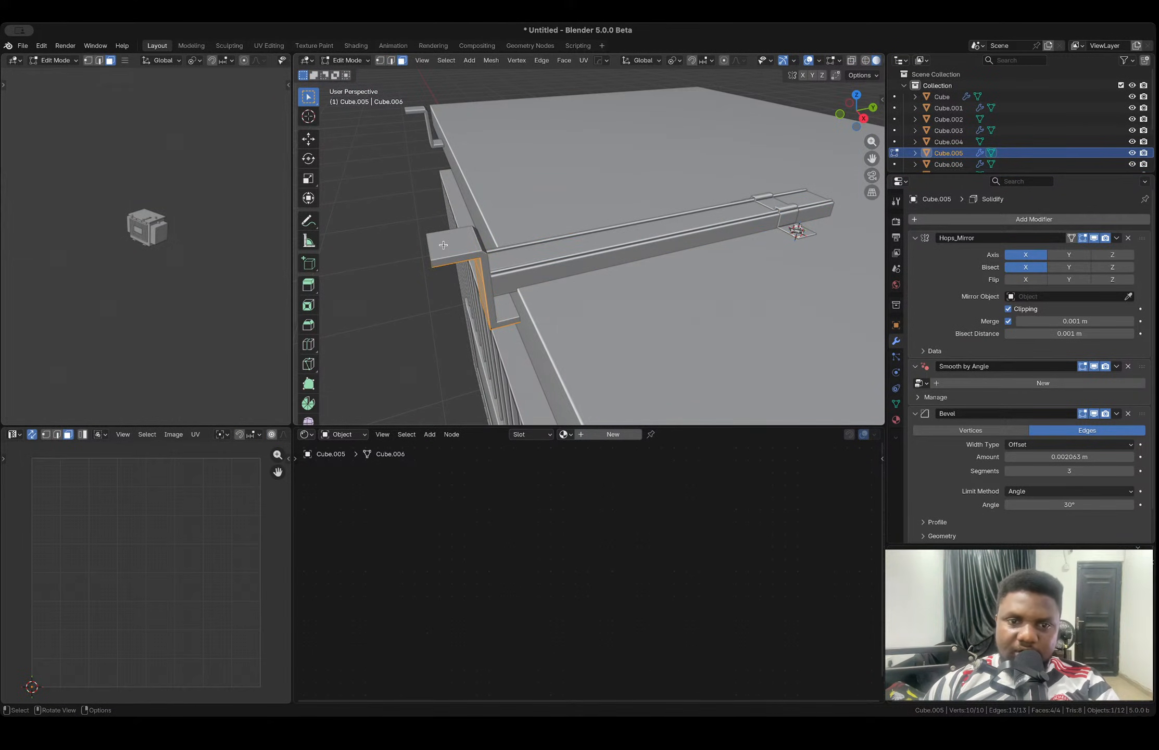
{"action": "key", "text": "alt+z"}
{"action": "key", "text": "alt+a"}
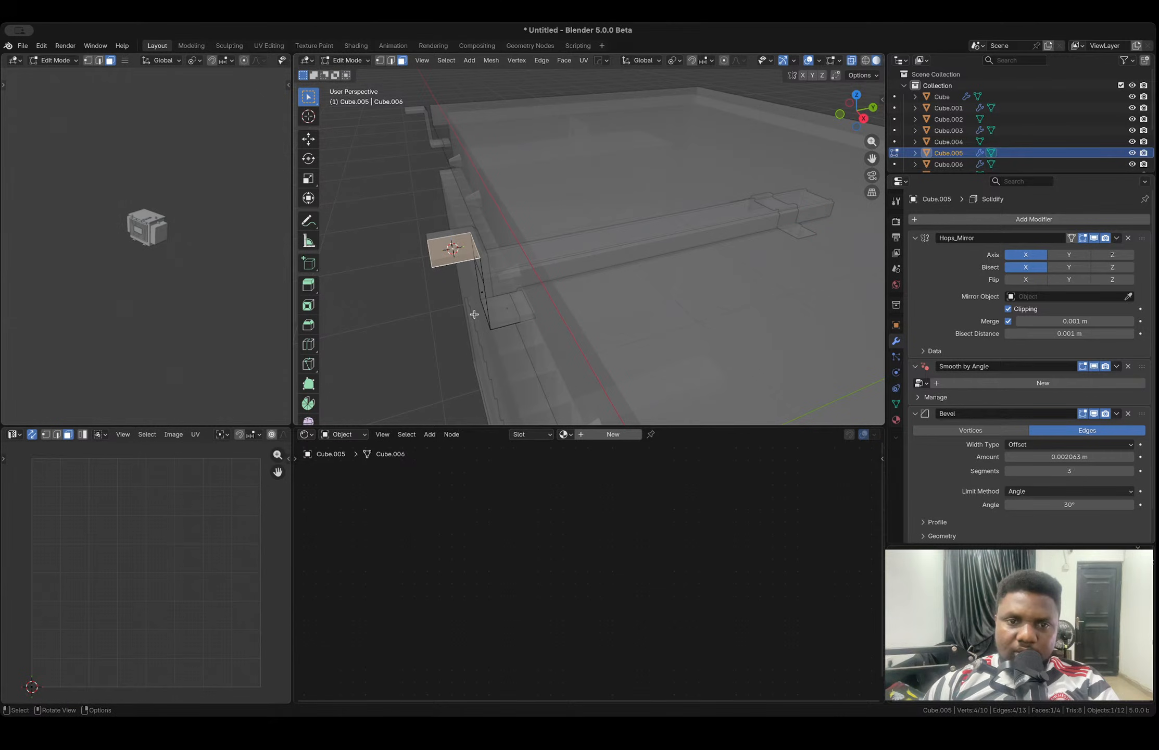
{"action": "key", "text": "Tab"}
{"action": "key", "text": "shift+a"}
{"action": "mouse_move", "coordinate": [475, 315]}
{"action": "key", "text": "Escape"}
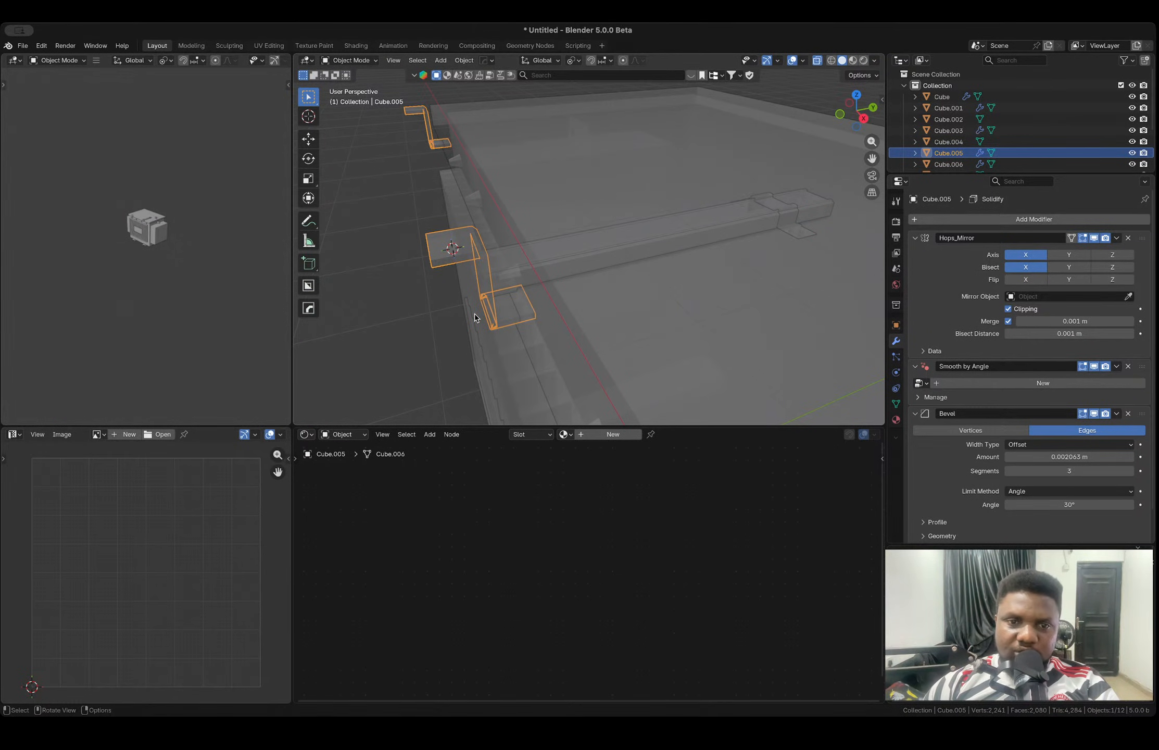
{"action": "key", "text": "alt+z"}
{"action": "middle_click_drag", "start_coordinate": [489, 312], "coordinate": [526, 303]}
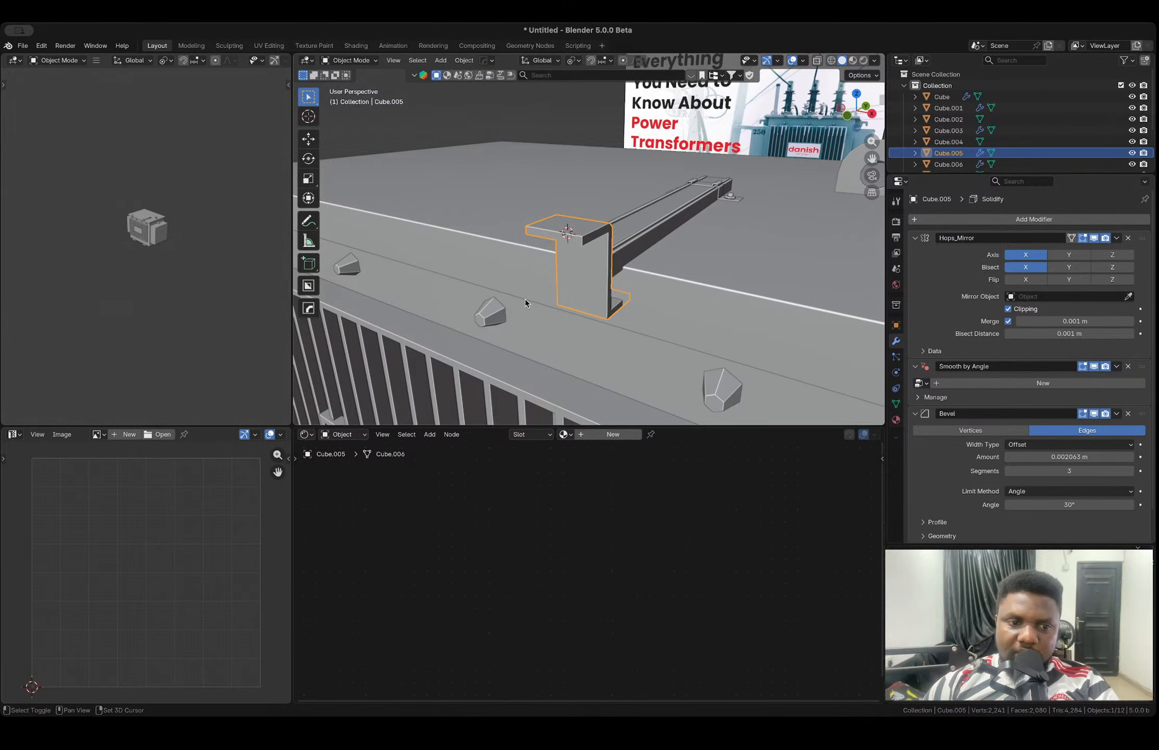
- Add a 24-vertex cylinder at the 3D cursor on the bracket's top flange, then scale it by 0.247 and again by 0.086
{"action": "key", "text": "shift+a"}
{"action": "mouse_move", "coordinate": [526, 302]}
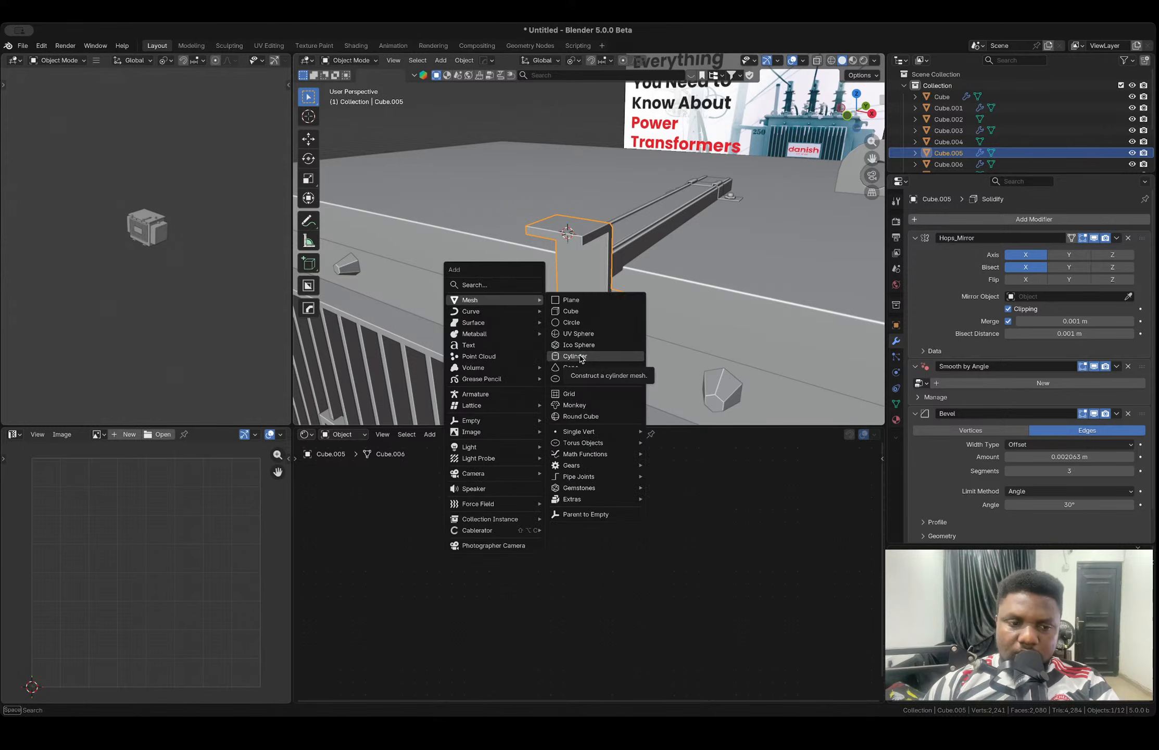
{"action": "left_click", "coordinate": [581, 357]}
{"action": "key", "text": "s"}
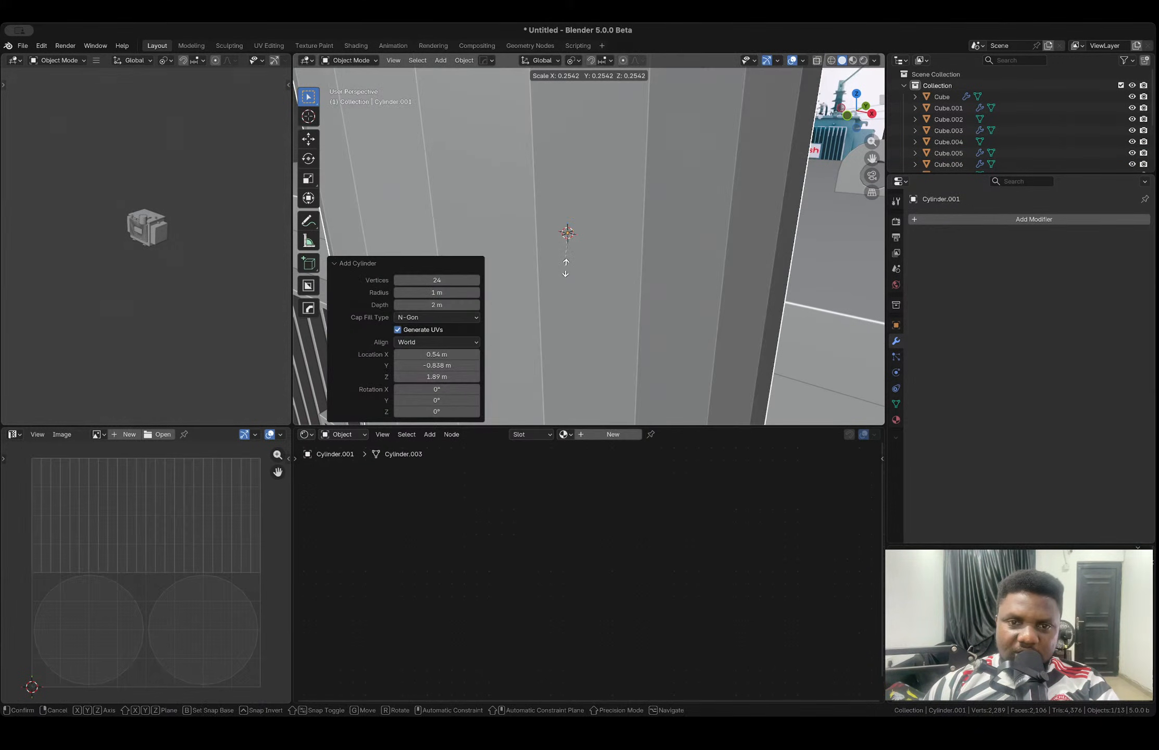
{"action": "left_click", "coordinate": [566, 267]}
{"action": "key", "text": "s"}
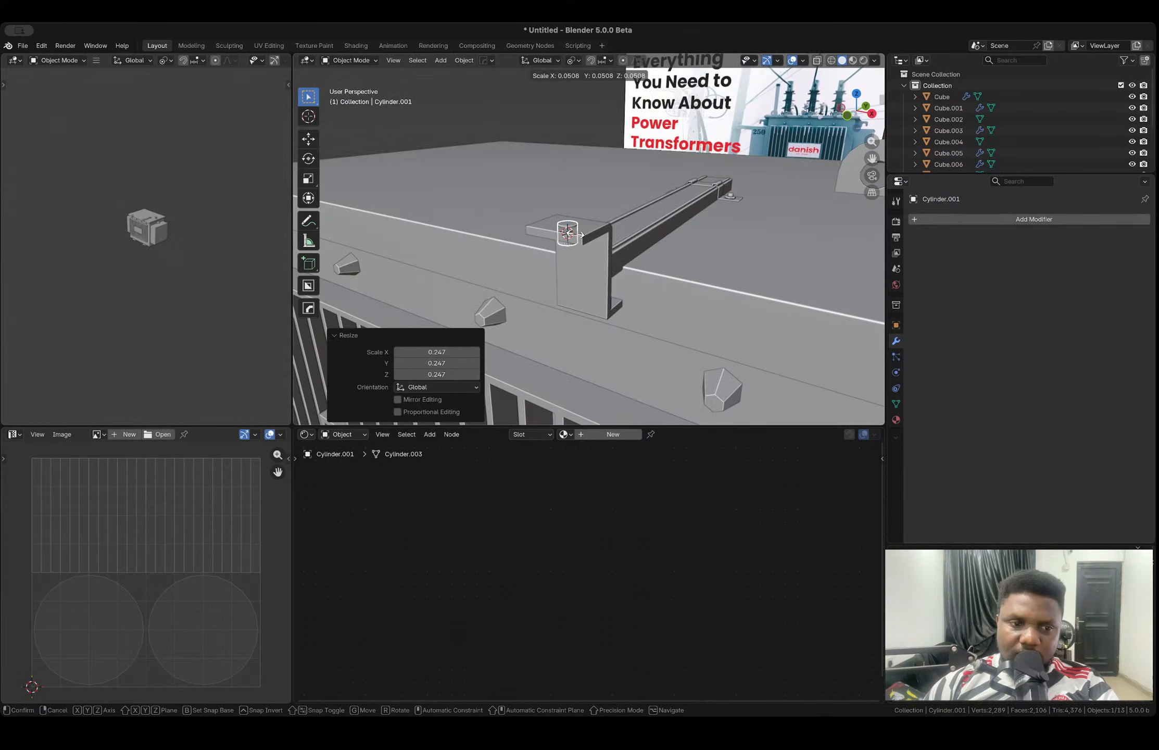
{"action": "left_click", "coordinate": [581, 236]}
- Taper the cylinder in front view by shrinking and raising its upper vertex ring, scaling that ring once more by 0.865
{"action": "key", "text": "KP_1"}
{"action": "scroll", "coordinate": [667, 201], "scroll_direction": "up", "scroll_amount": 4}
{"action": "middle_click_drag", "start_coordinate": [681, 207], "coordinate": [561, 386], "text": "shift"}
{"action": "scroll", "coordinate": [610, 333], "scroll_direction": "up", "scroll_amount": 2}
{"action": "middle_click_drag", "start_coordinate": [635, 324], "coordinate": [630, 271], "text": "shift"}
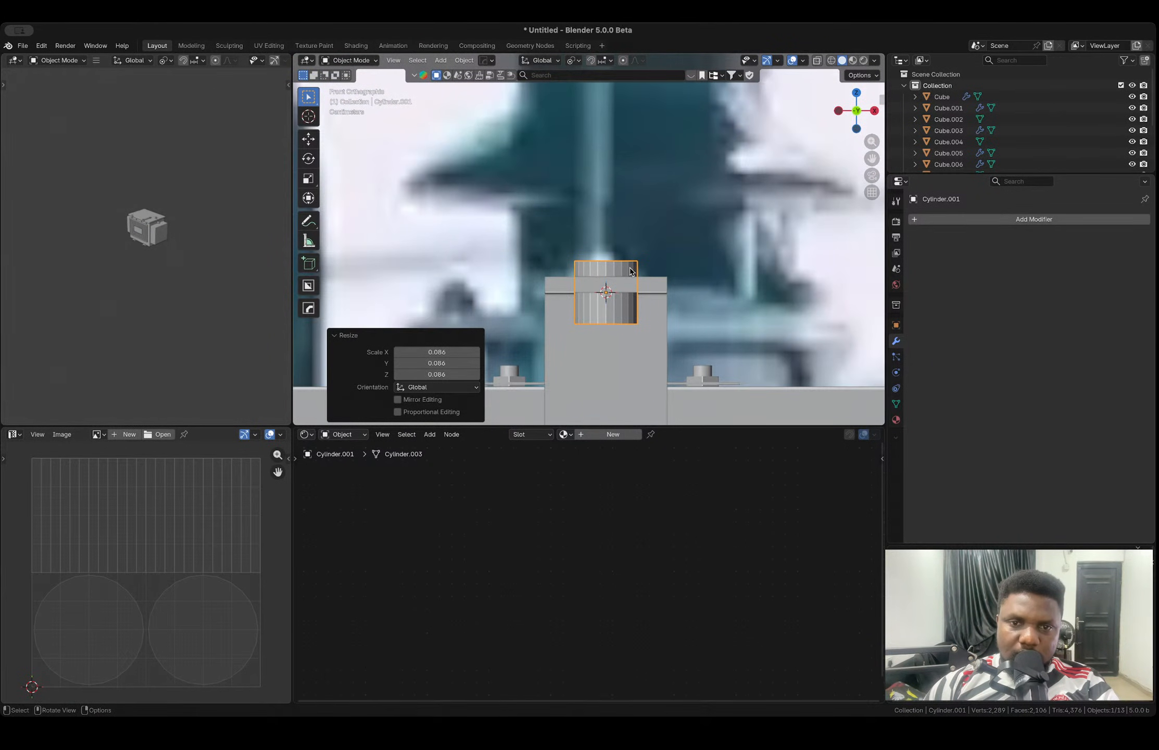
{"action": "key", "text": "Tab"}
{"action": "key", "text": "alt+z"}
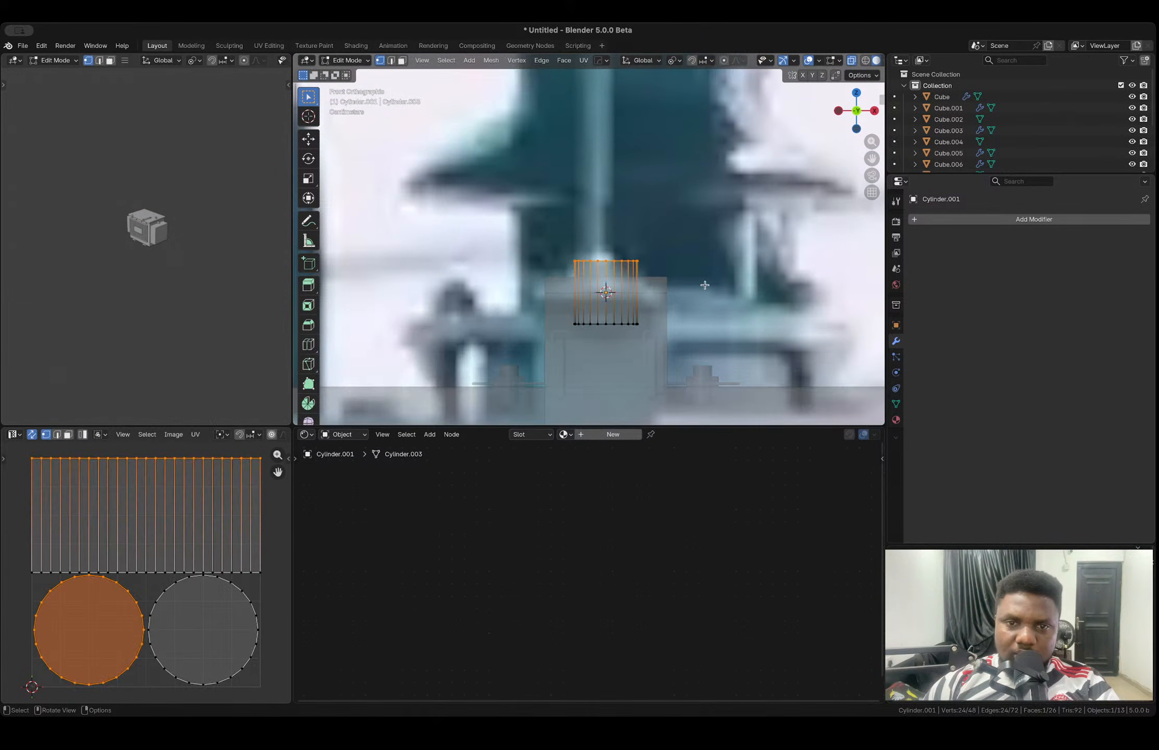
{"action": "key", "text": "s"}
{"action": "left_click", "coordinate": [668, 276]}
{"action": "left_click_drag", "start_coordinate": [556, 302], "coordinate": [655, 360]}
{"action": "key", "text": "g"}
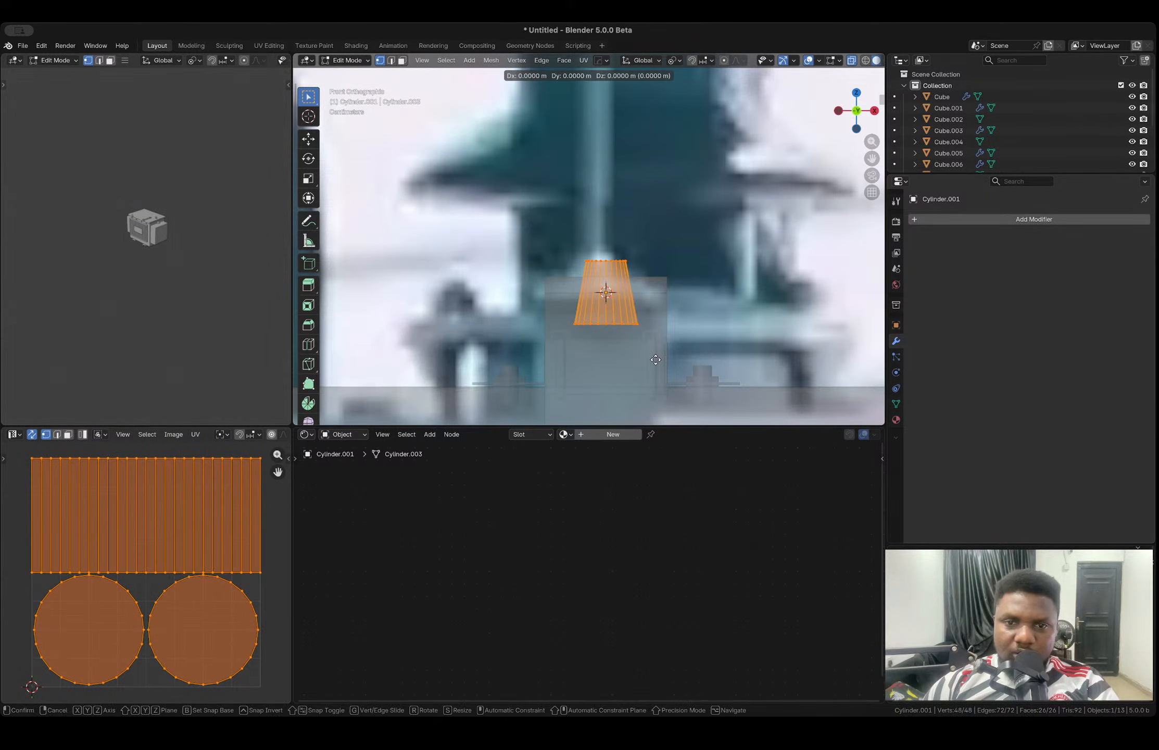
{"action": "left_click", "coordinate": [655, 352]}
{"action": "key", "text": "s"}
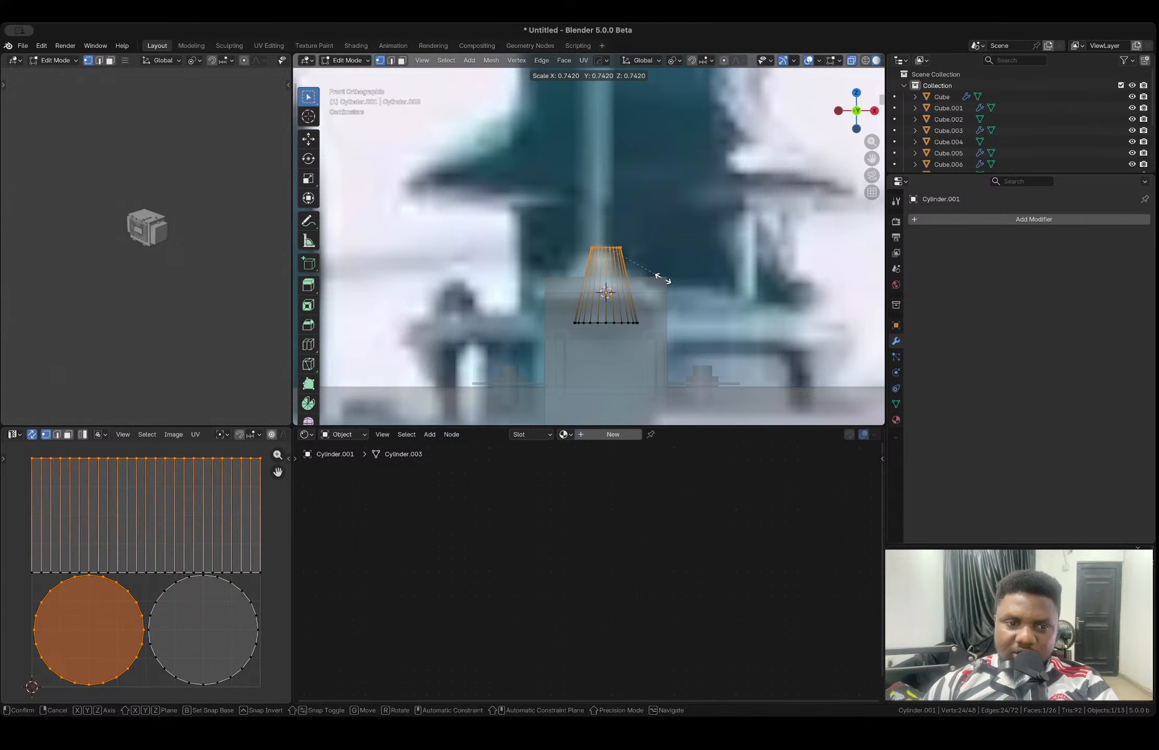
{"action": "left_click", "coordinate": [673, 282]}
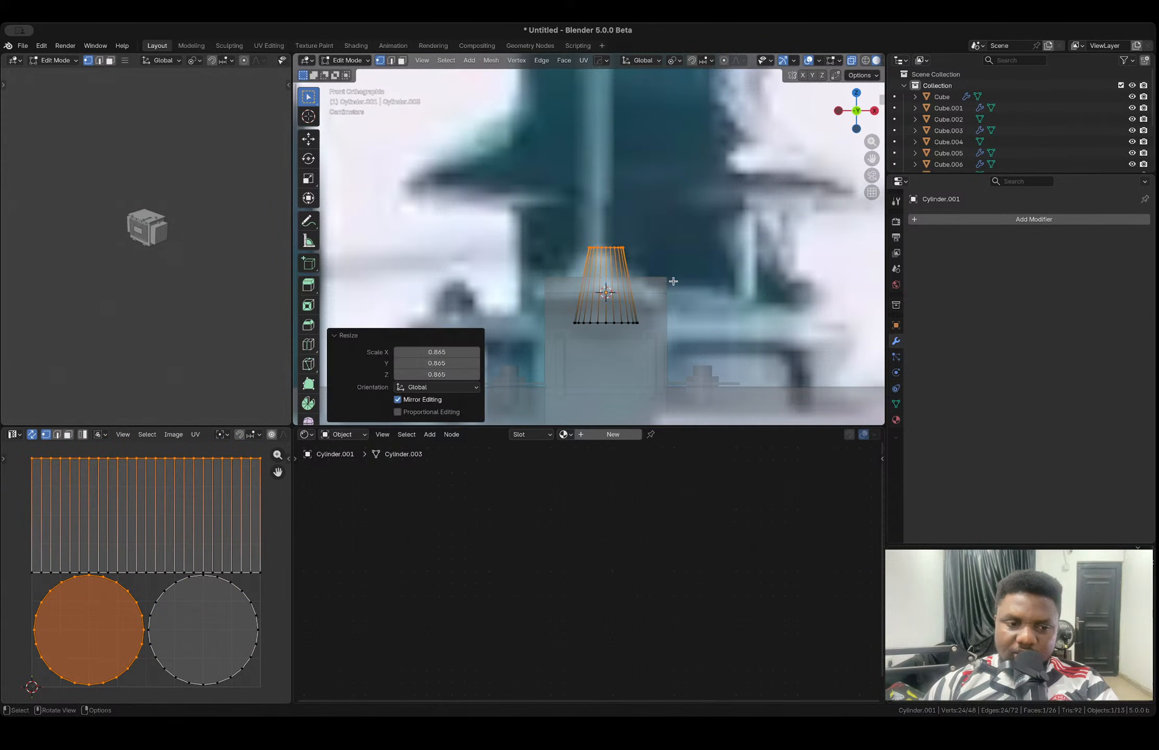
- Apply the tapered cylinder's scale and bevel its bottom edge loop with 4 segments into a rounded underside
{"action": "key", "text": "ctrl+i"}
{"action": "key", "text": "2"}
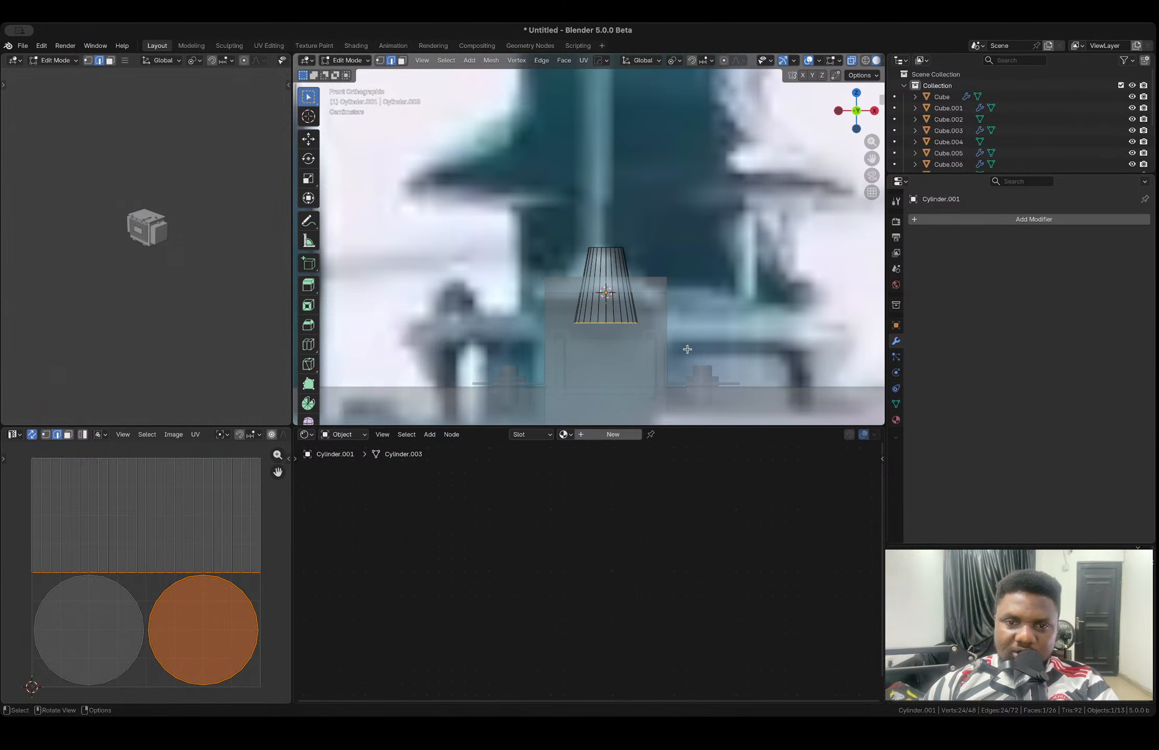
{"action": "key", "text": "Tab"}
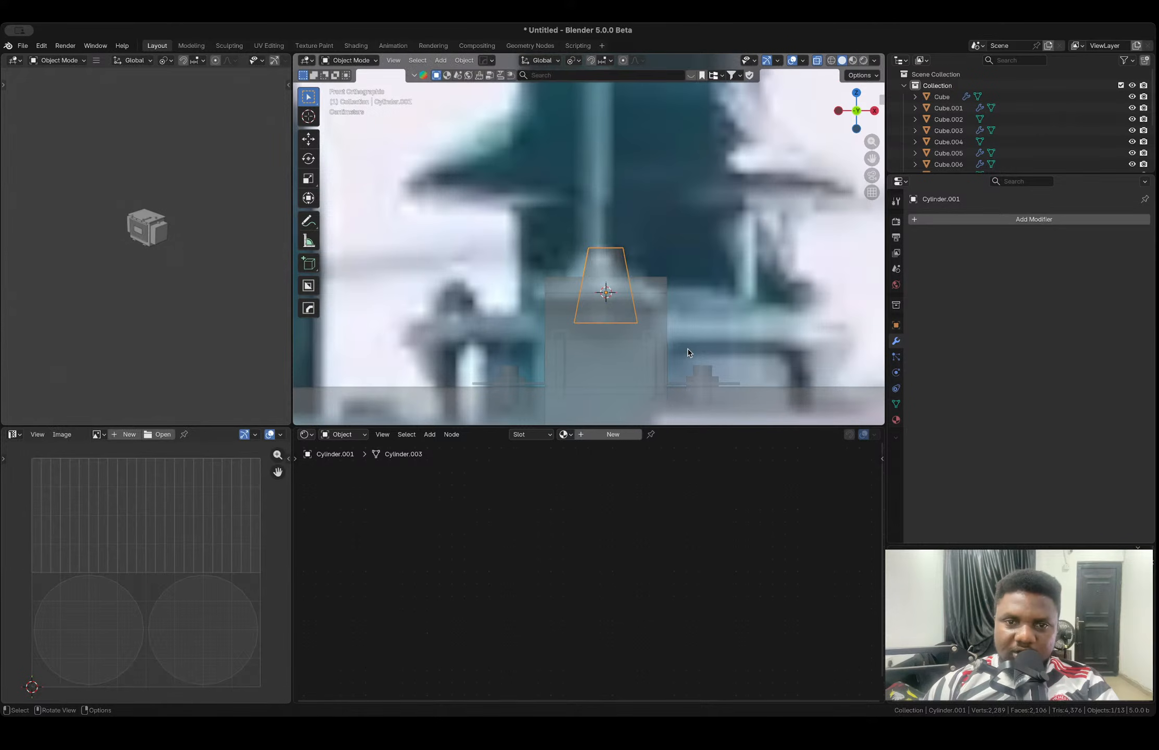
{"action": "key", "text": "ctrl+a"}
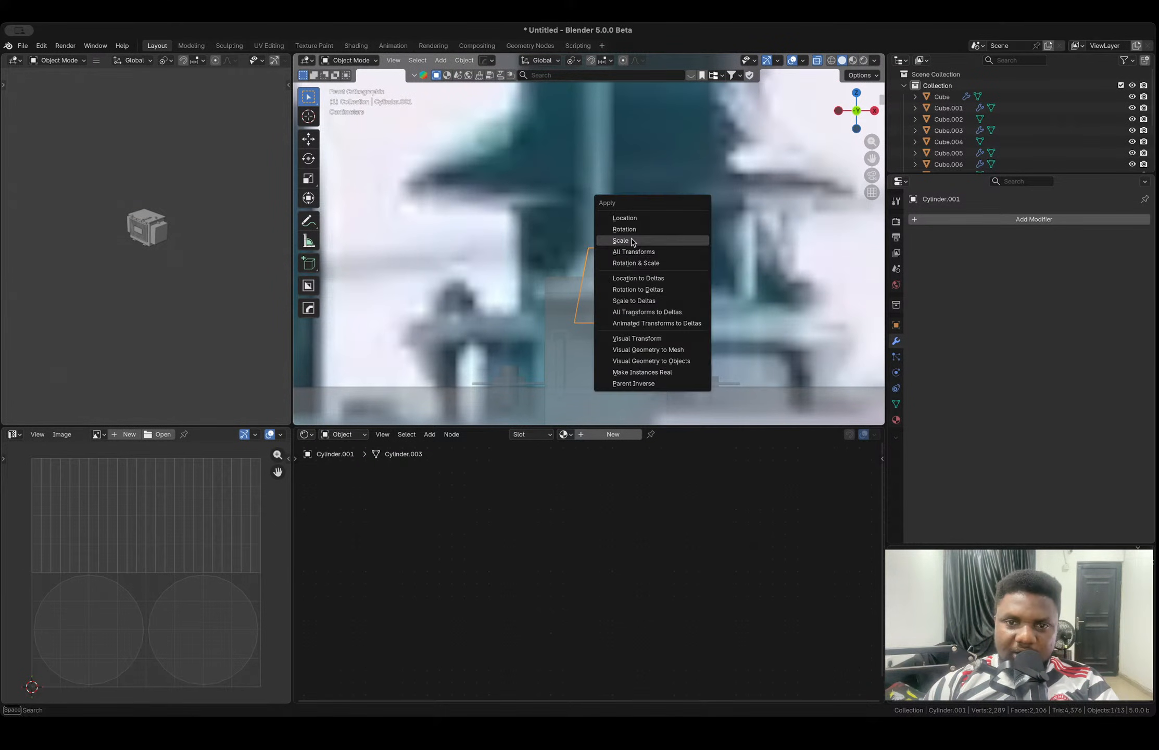
{"action": "left_click", "coordinate": [621, 241]}
{"action": "key", "text": "Tab"}
{"action": "key", "text": "ctrl+b"}
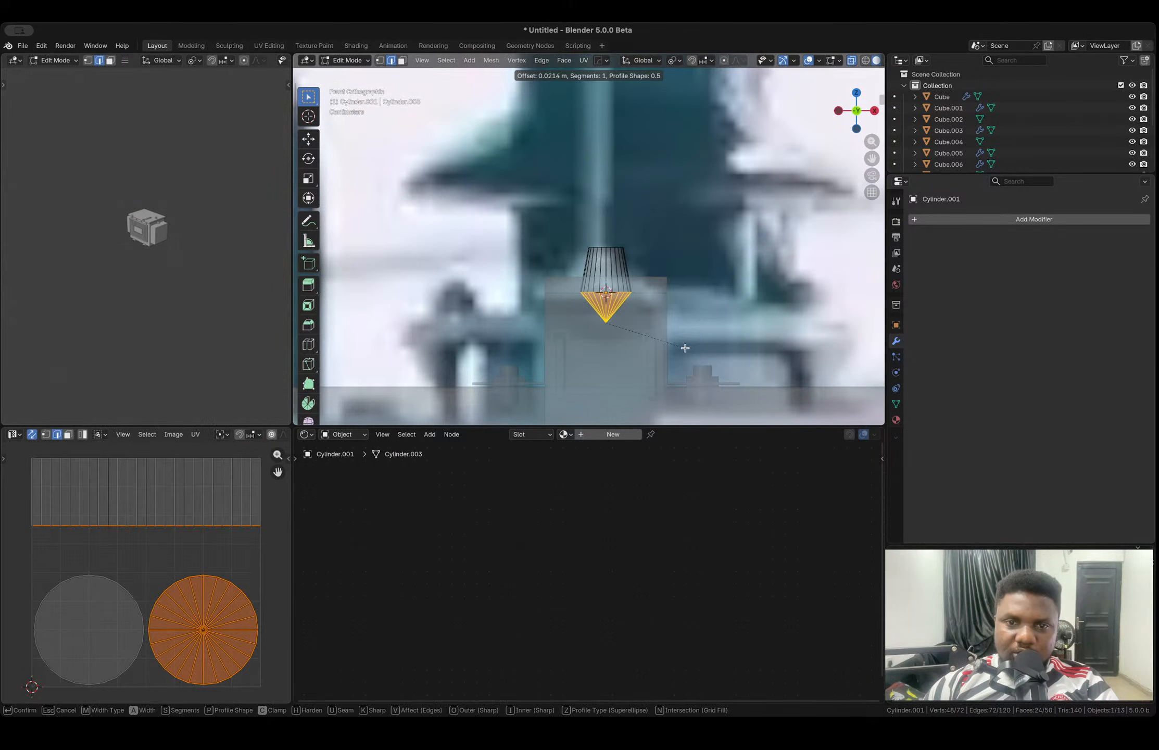
{"action": "scroll", "coordinate": [692, 352], "scroll_direction": "up", "scroll_amount": 3}
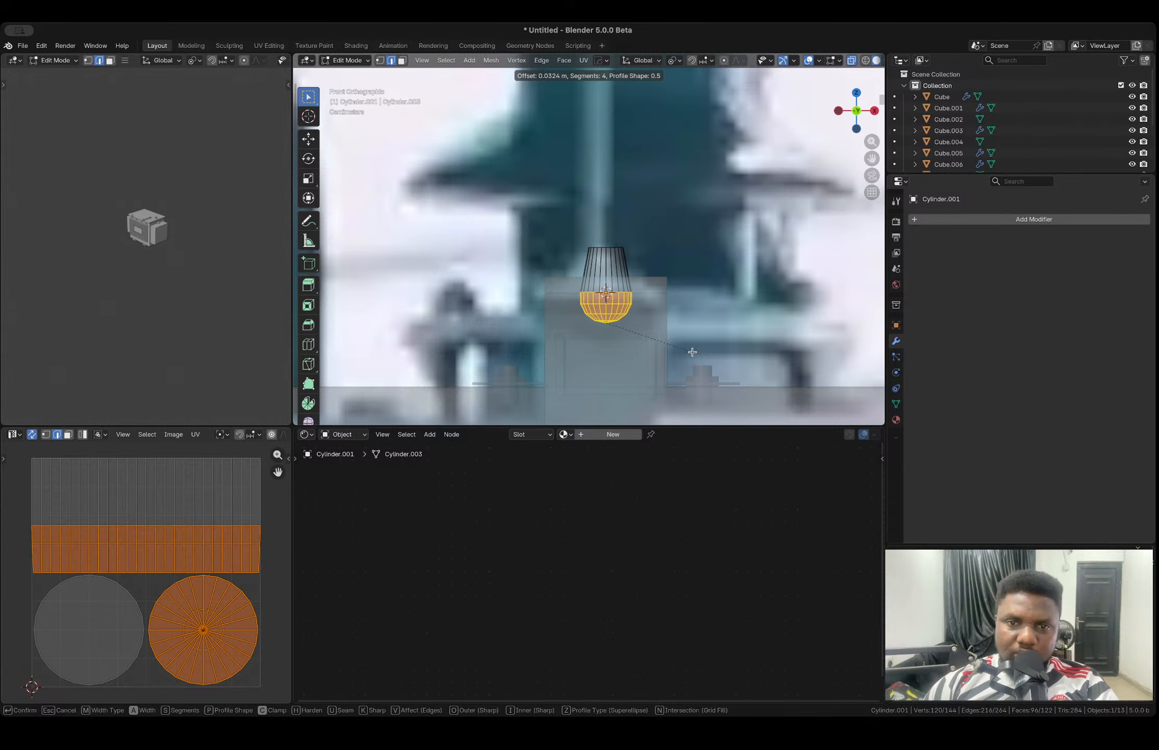
{"action": "left_click", "coordinate": [693, 352]}
- Lower the tapered, rounded base by about 0.0072 m along the global Z axis into the bracket's flange
{"action": "key", "text": "Tab"}
{"action": "key", "text": "g"}
{"action": "key", "text": "z"}
{"action": "left_click", "coordinate": [639, 335]}
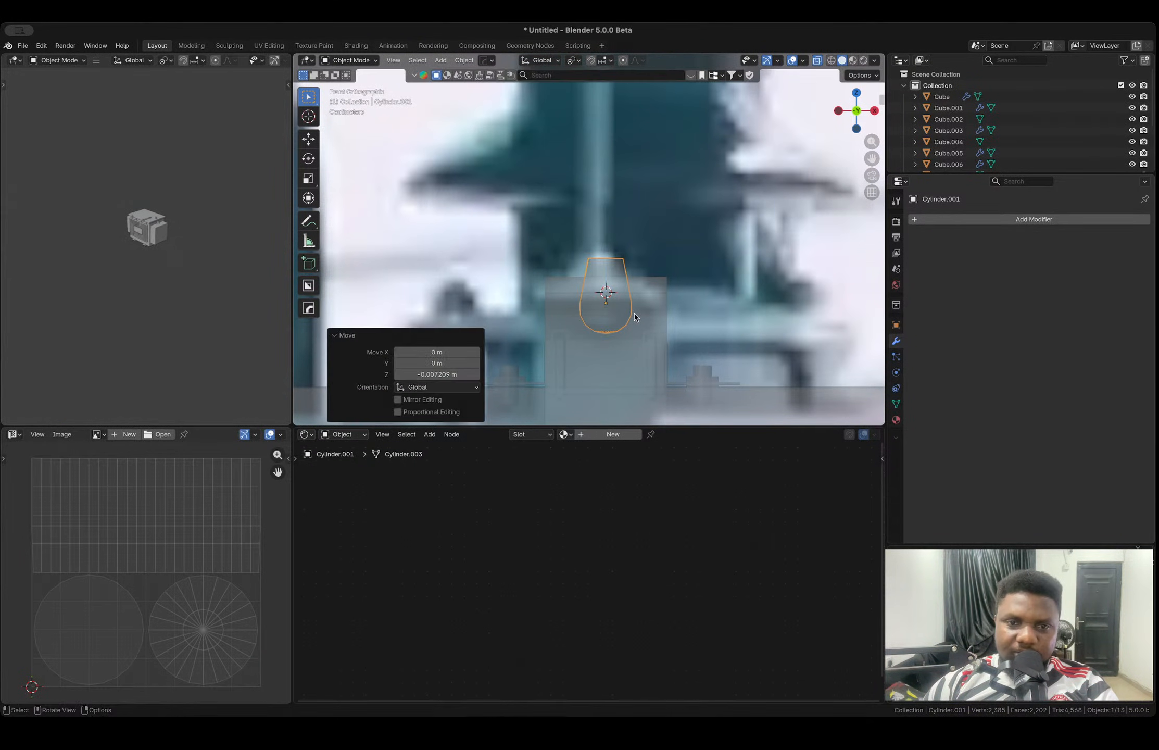
- Snap the 3D cursor to the center of the tapered base's top edge loop
{"action": "key", "text": "Tab"}
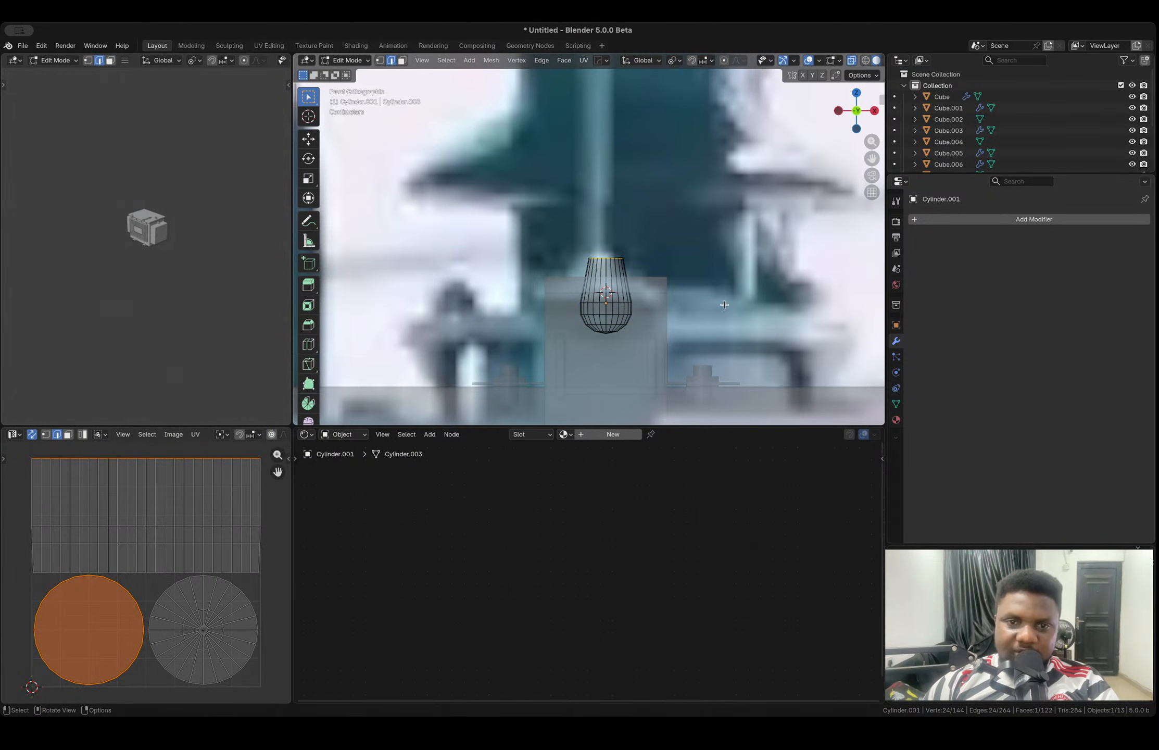
{"action": "key", "text": "Tab"}
{"action": "key", "text": "Tab"}
{"action": "key", "text": "shift+a"}
{"action": "key", "text": "Escape"}
{"action": "key", "text": "shift+s"}
{"action": "left_click", "coordinate": [640, 429]}
{"action": "key", "text": "Tab"}
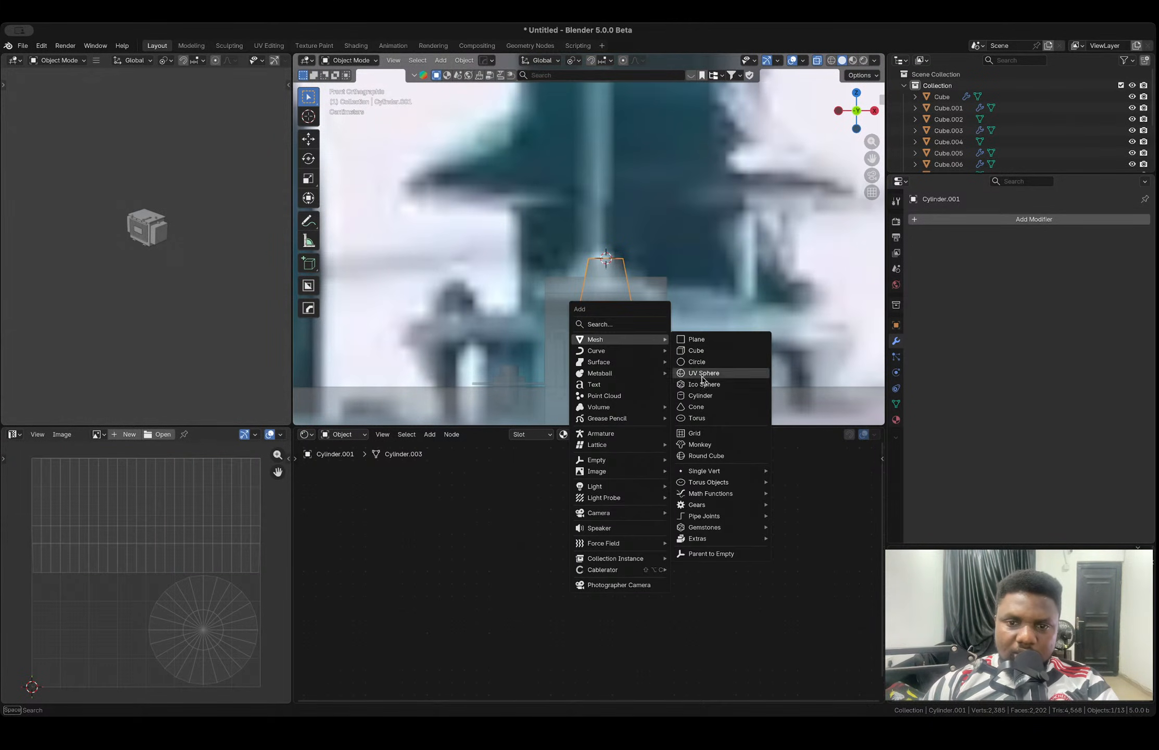
- Add a 24-vertex cylinder at the 3D cursor, shrink it to a thin rod and stretch it by 10.157 along global Z
{"action": "left_click", "coordinate": [702, 395]}
{"action": "key", "text": "s"}
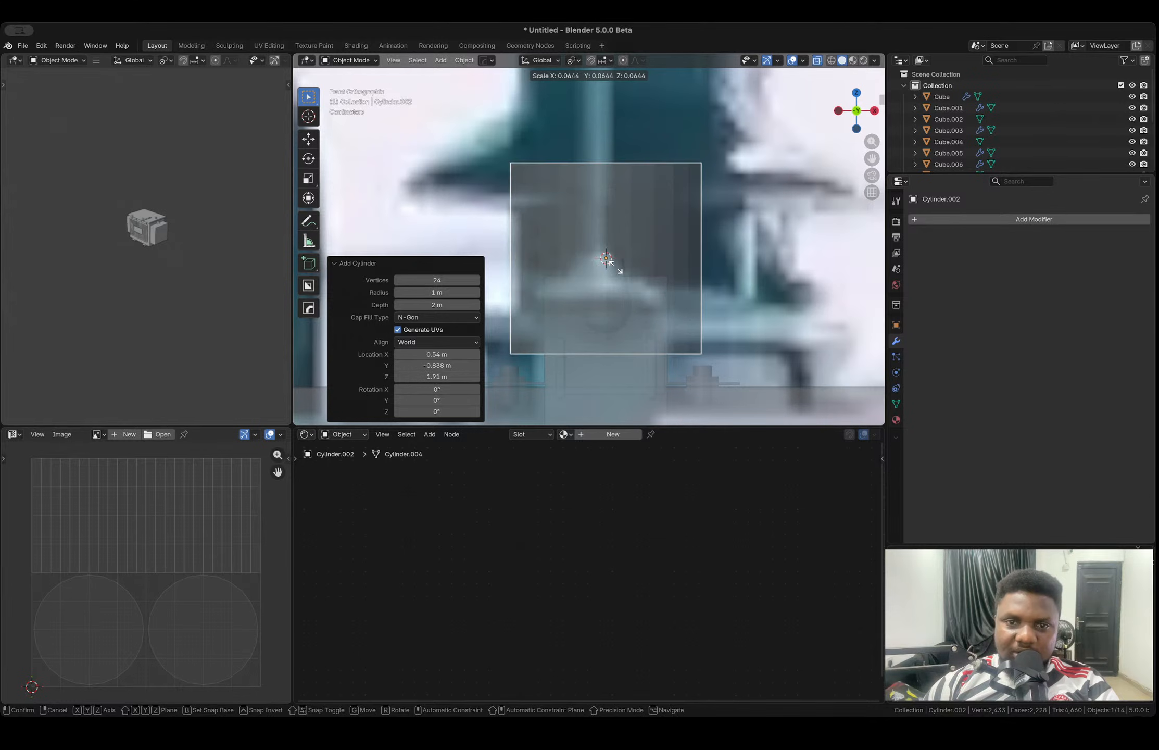
{"action": "left_click", "coordinate": [721, 330]}
{"action": "key", "text": "s"}
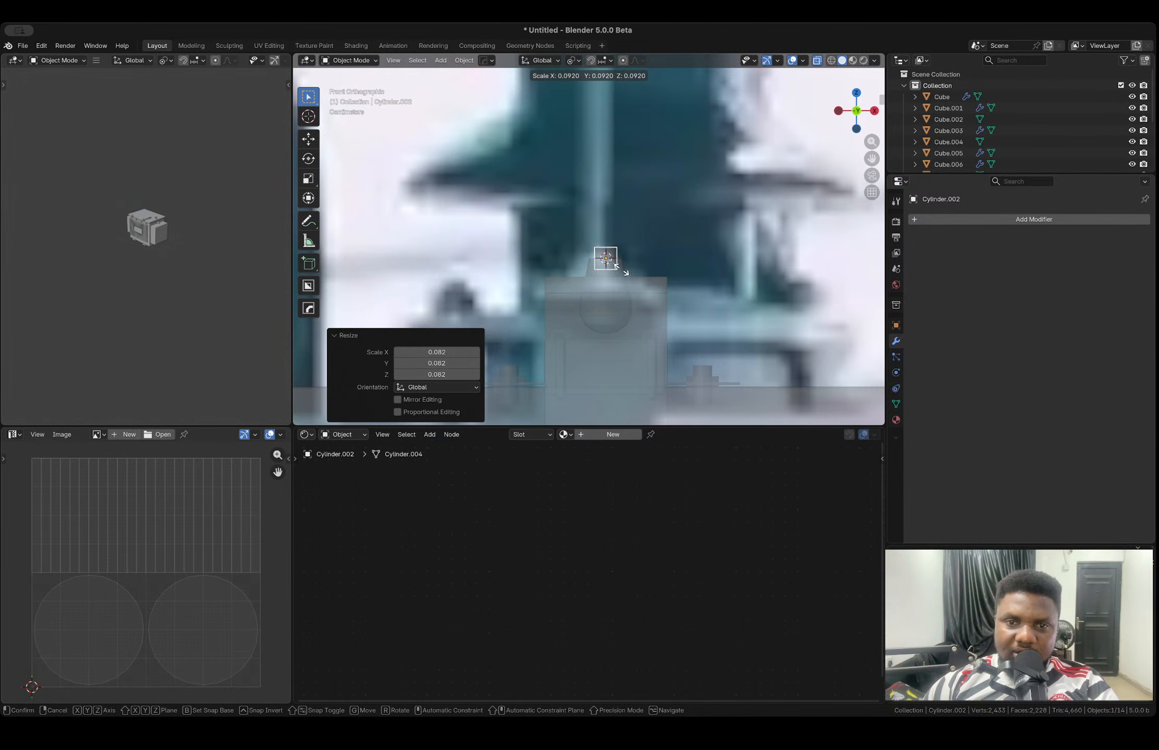
{"action": "scroll", "coordinate": [622, 270], "scroll_direction": "down", "scroll_amount": 3}
{"action": "key", "text": "z"}
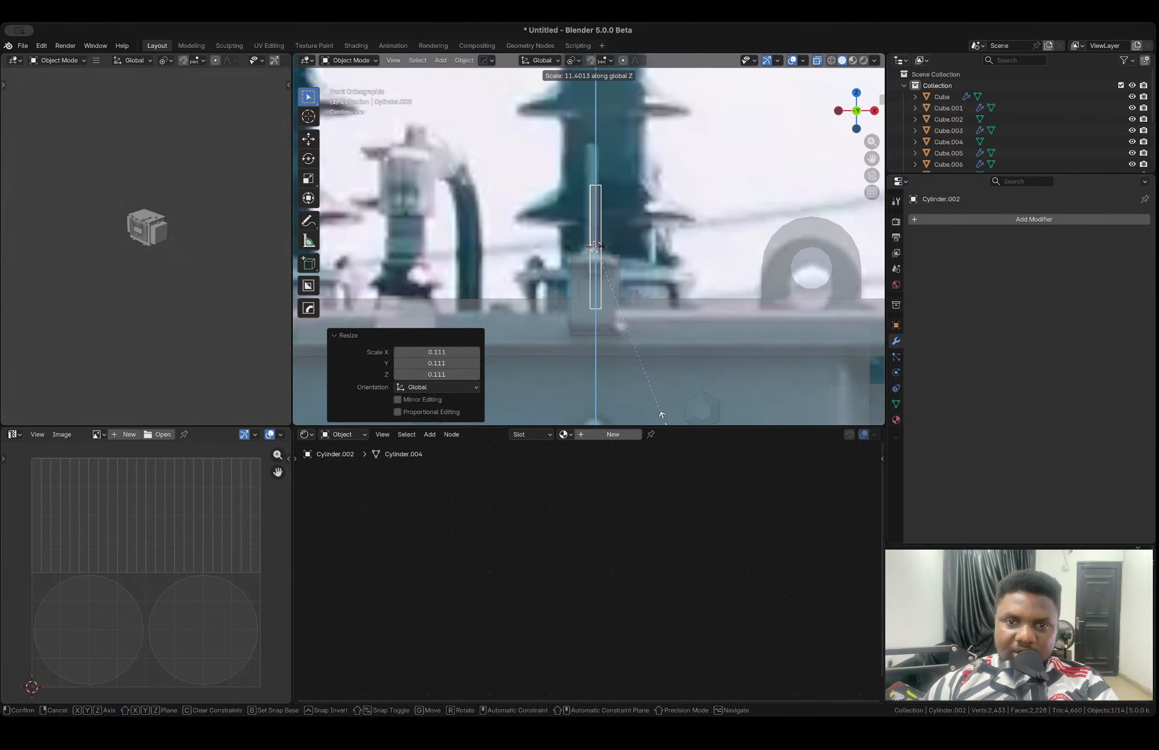
{"action": "left_click", "coordinate": [654, 399]}
- Raise the rod along global Z until its lower end sits in the tapered base, and scale it by 0.973
{"action": "key", "text": "g"}
{"action": "key", "text": "z"}
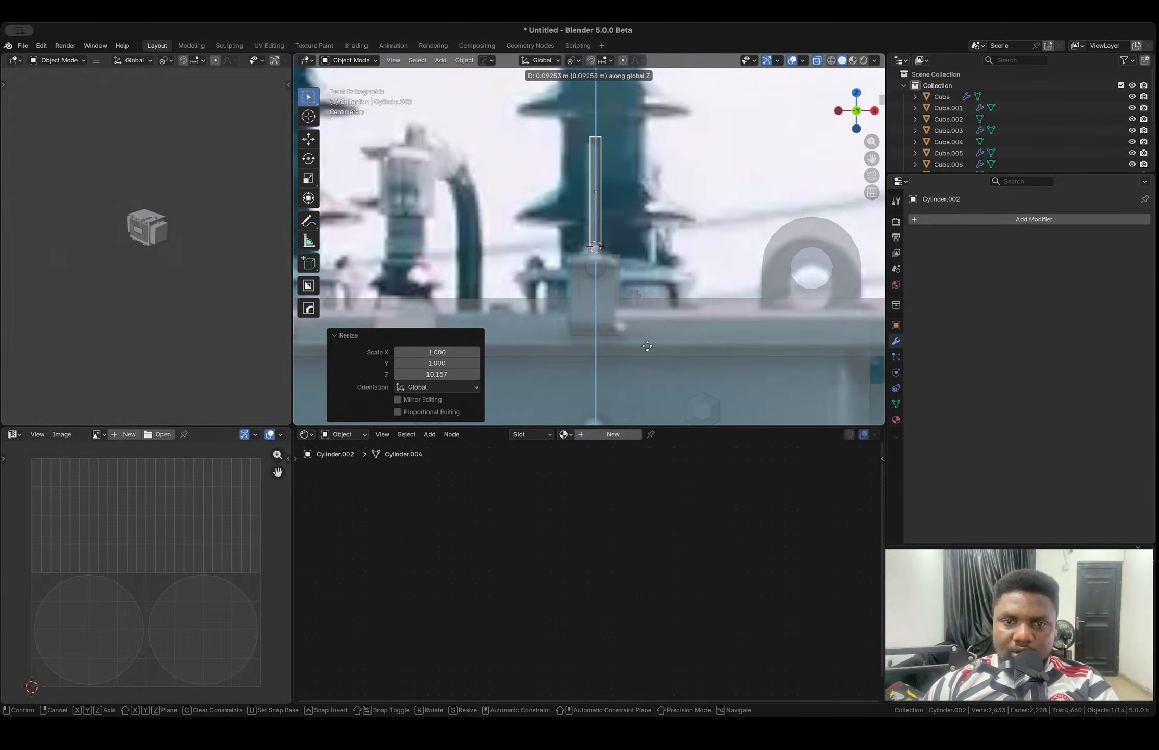
{"action": "left_click", "coordinate": [651, 362]}
{"action": "key", "text": "s"}
{"action": "left_click", "coordinate": [668, 357]}
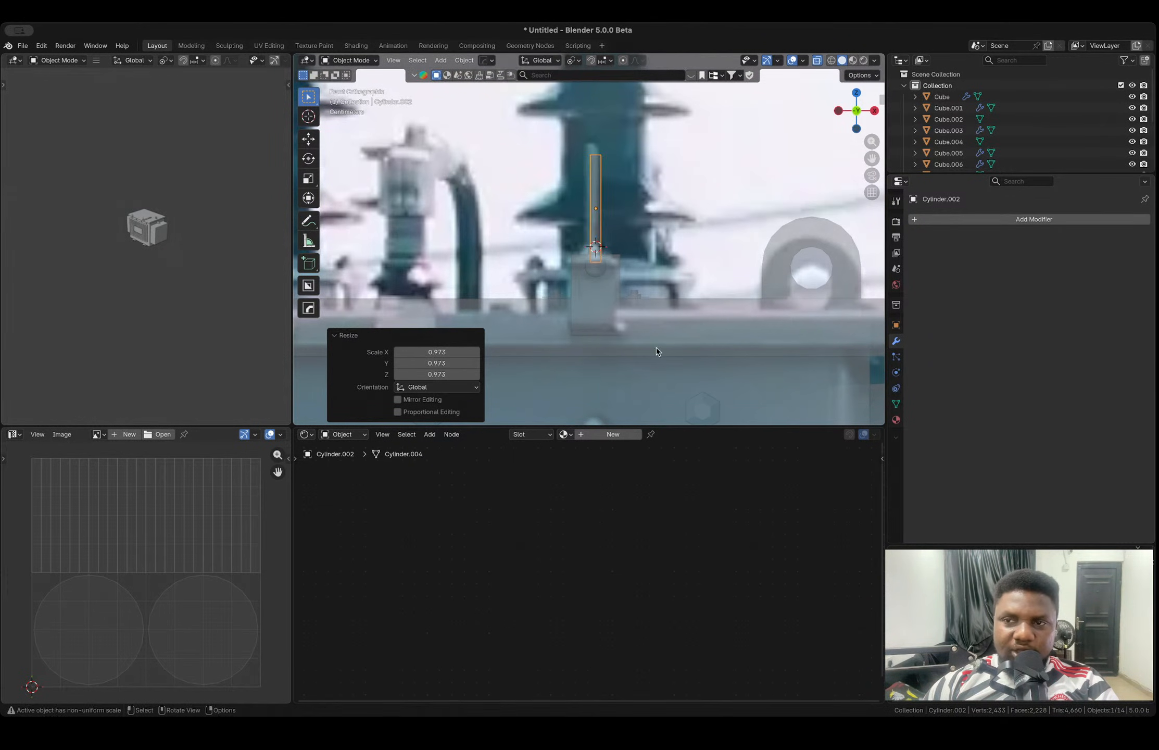
- Return to solid display and apply Shade Auto Smooth at 30° to the tapered base and the rod
{"action": "scroll", "coordinate": [621, 305], "scroll_direction": "up", "scroll_amount": 3}
{"action": "middle_click_drag", "start_coordinate": [620, 305], "coordinate": [669, 257]}
{"action": "key", "text": "alt+z"}
{"action": "scroll", "coordinate": [679, 305], "scroll_direction": "down", "scroll_amount": 7}
{"action": "scroll", "coordinate": [603, 300], "scroll_direction": "up", "scroll_amount": 5}
{"action": "scroll", "coordinate": [637, 315], "scroll_direction": "down", "scroll_amount": 2}
{"action": "scroll", "coordinate": [637, 315], "scroll_direction": "down", "scroll_amount": 2}
{"action": "left_click", "coordinate": [682, 253]}
{"action": "right_click", "coordinate": [679, 251]}
{"action": "left_click", "coordinate": [675, 251]}
{"action": "left_click", "coordinate": [665, 253]}
{"action": "right_click", "coordinate": [661, 250]}
{"action": "left_click", "coordinate": [662, 249]}
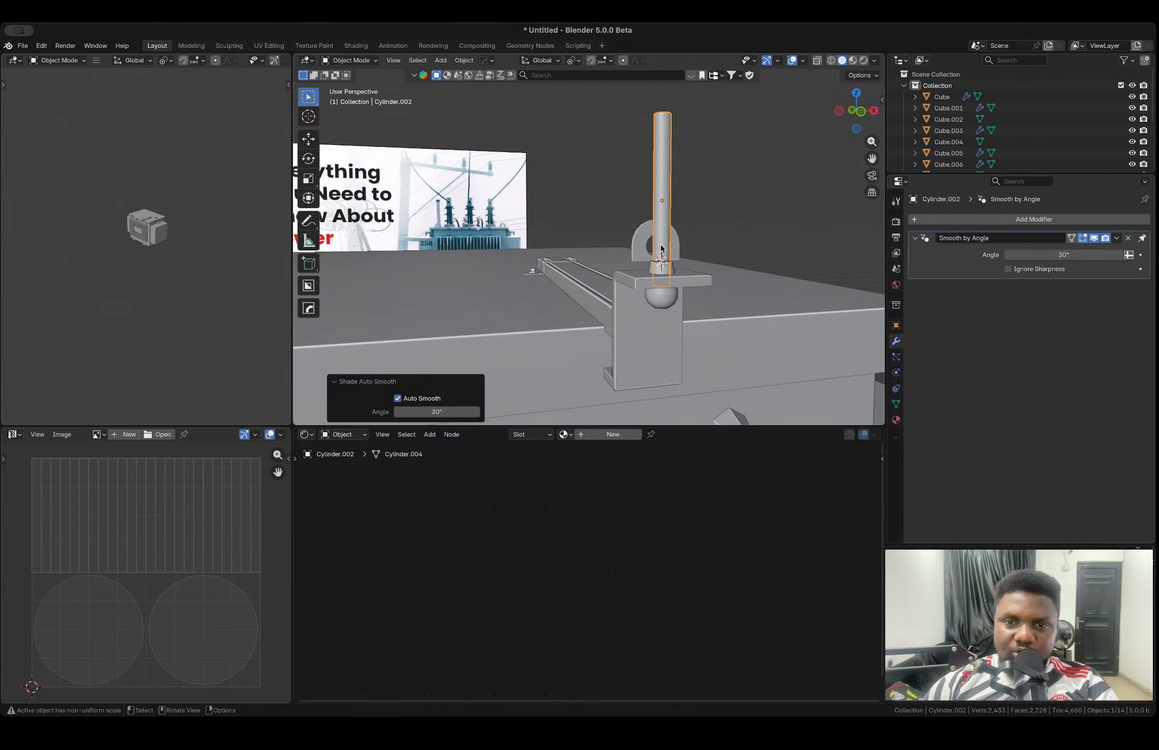
- Snap the 3D cursor to the rod's origin and add an Archimedean spiral curve there
{"action": "key", "text": "shift+s"}
{"action": "left_click", "coordinate": [673, 288]}
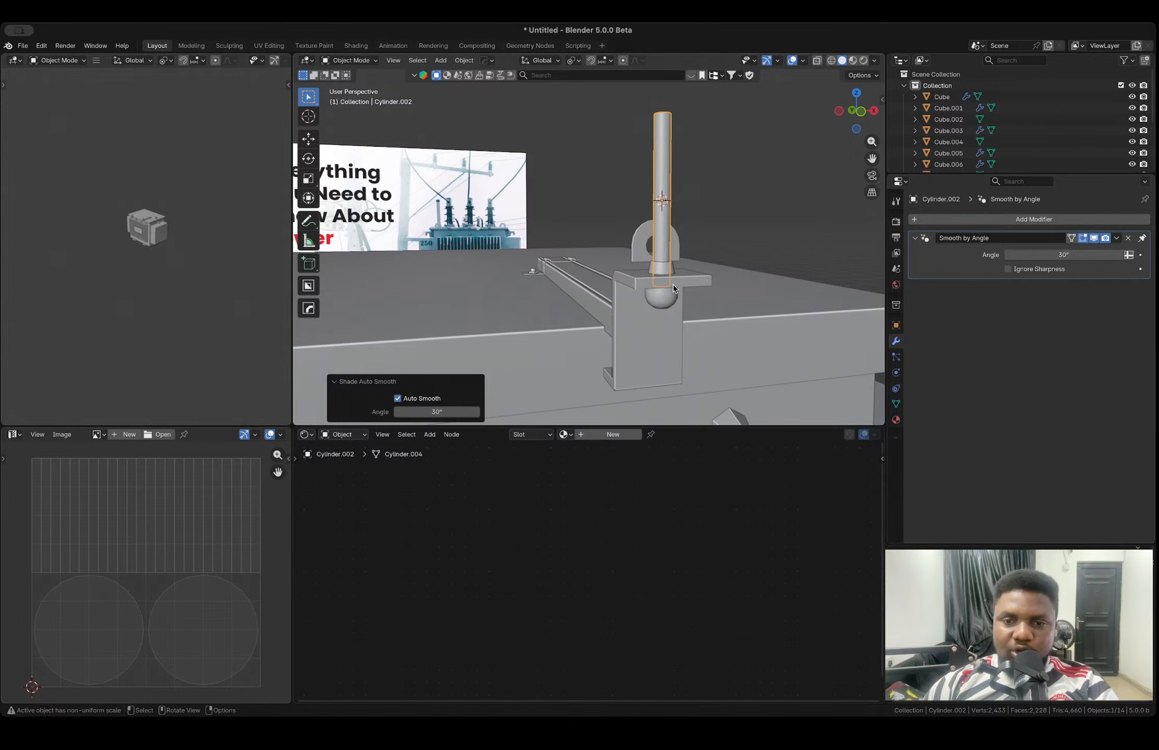
{"action": "key", "text": "shift+a"}
{"action": "mouse_move", "coordinate": [645, 297]}
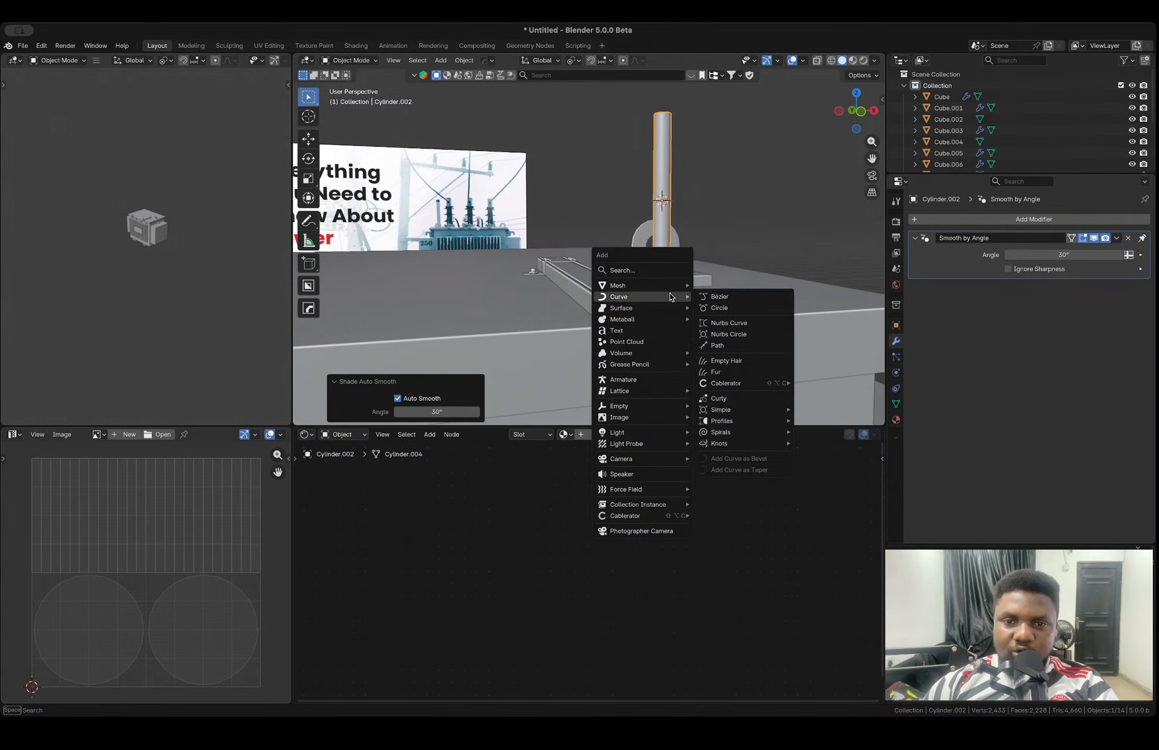
{"action": "mouse_move", "coordinate": [763, 432]}
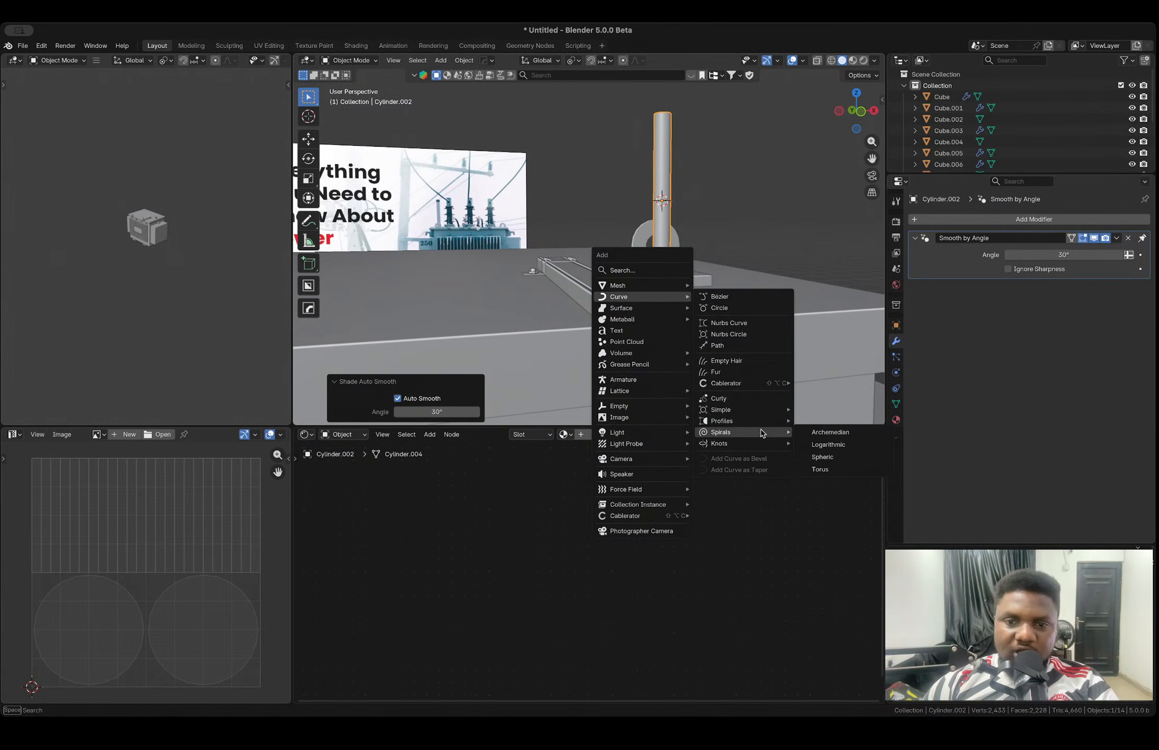
{"action": "left_click", "coordinate": [825, 438]}
- Set the spiral's radius to 0.01 and its height to 0.01 around the rod, keeping 24 steps
{"action": "scroll", "coordinate": [603, 287], "scroll_direction": "down", "scroll_amount": 3}
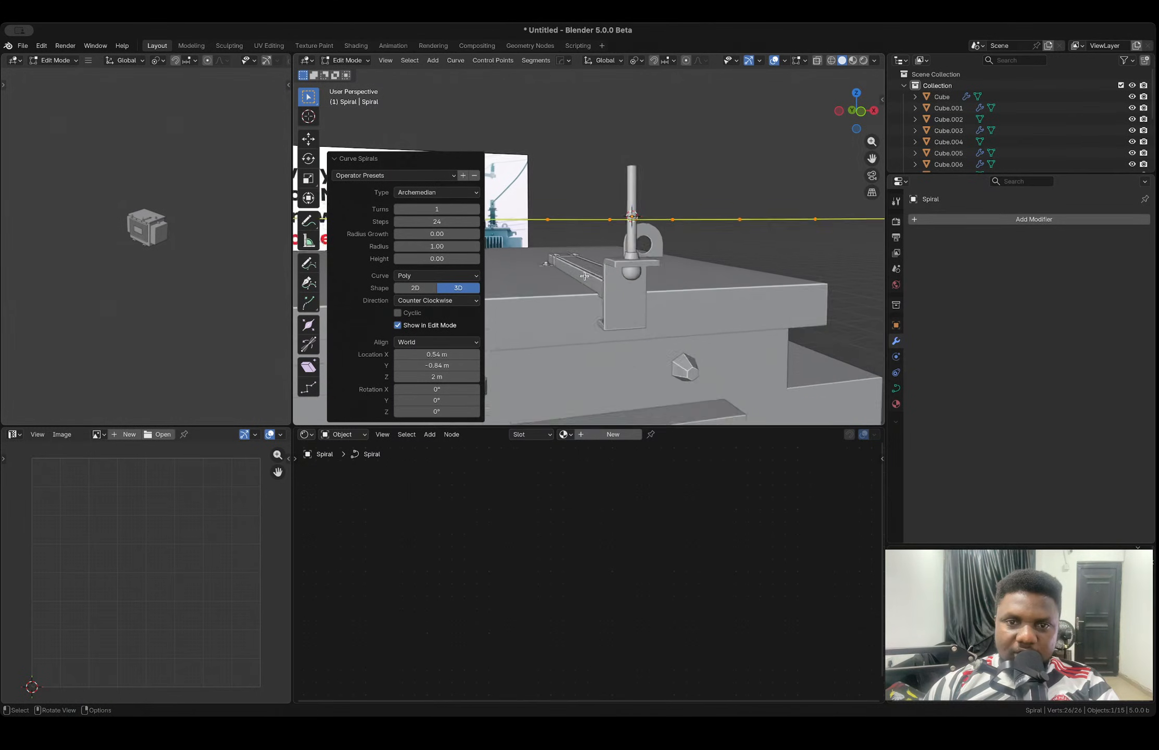
{"action": "scroll", "coordinate": [603, 287], "scroll_direction": "down", "scroll_amount": 2}
{"action": "mouse_move", "coordinate": [603, 287]}
{"action": "middle_mouse_down"}
{"action": "mouse_move", "coordinate": [565, 334]}
{"action": "mouse_move", "coordinate": [598, 302]}
{"action": "middle_mouse_up"}
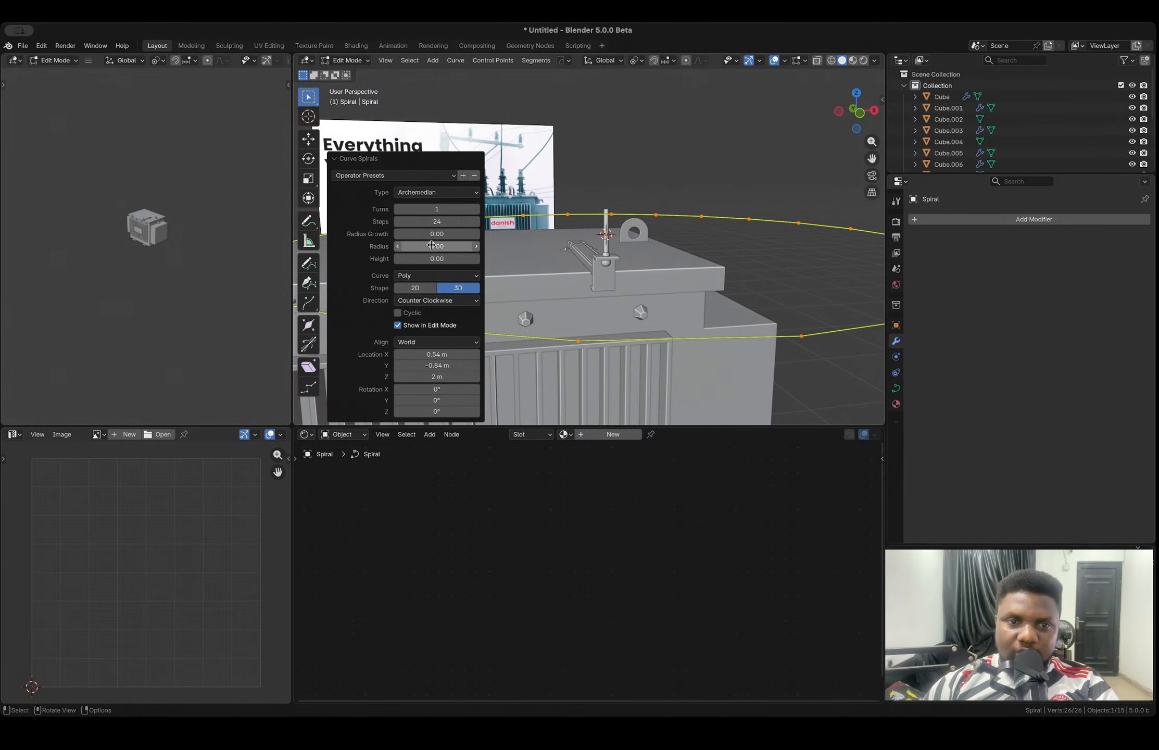
{"action": "left_click_drag", "start_coordinate": [437, 246], "coordinate": [392, 247]}
{"action": "middle_click_drag", "start_coordinate": [593, 239], "coordinate": [553, 243], "text": "ctrl"}
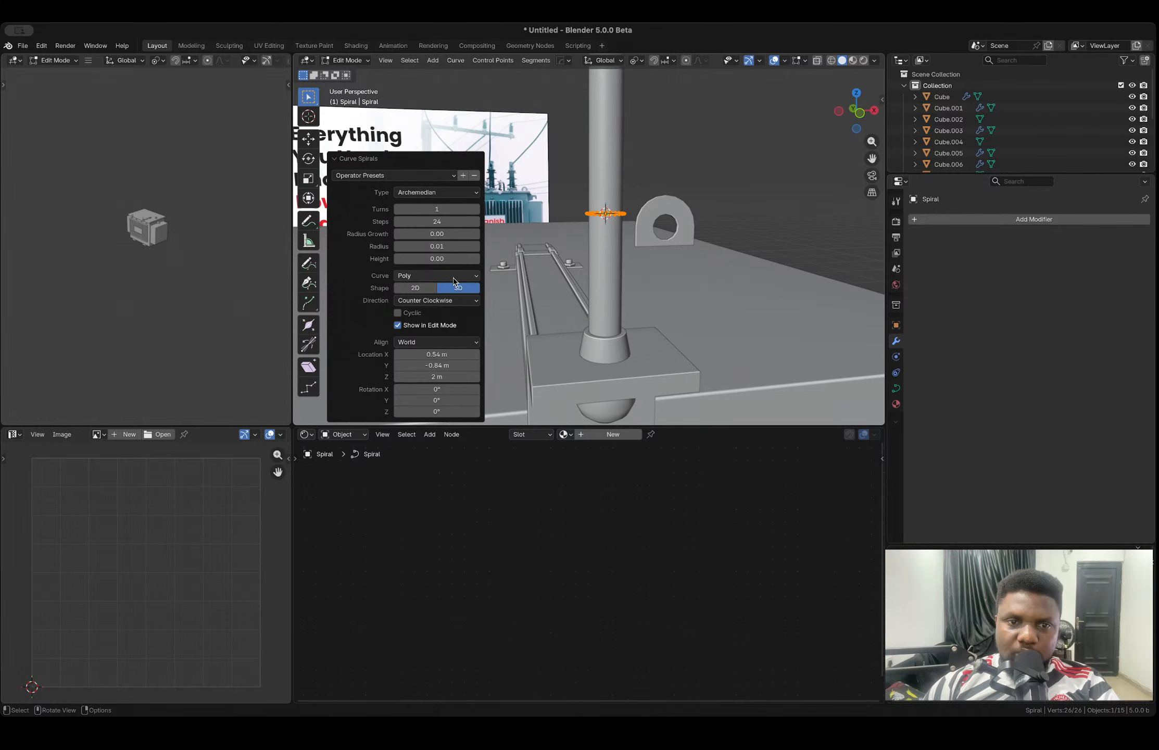
{"action": "mouse_move", "coordinate": [433, 259]}
{"action": "left_mouse_down"}
{"action": "mouse_move", "coordinate": [466, 259]}
{"action": "mouse_move", "coordinate": [440, 259]}
{"action": "left_mouse_up"}
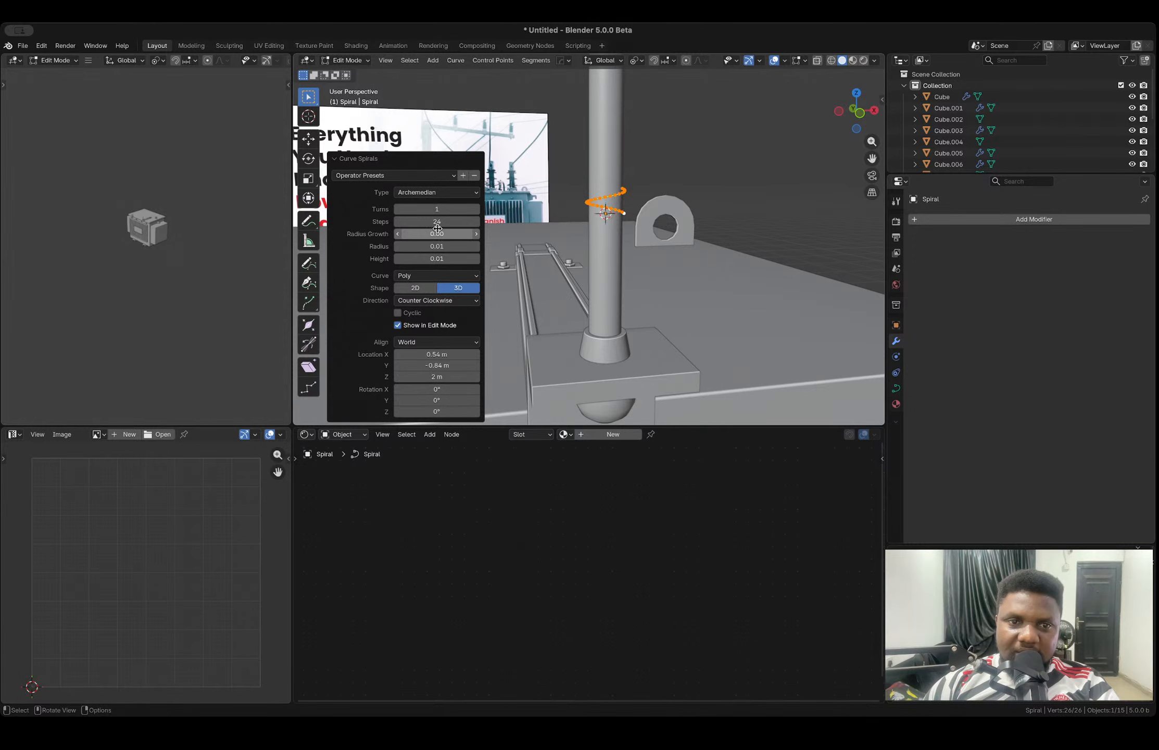
{"action": "left_click", "coordinate": [476, 222]}
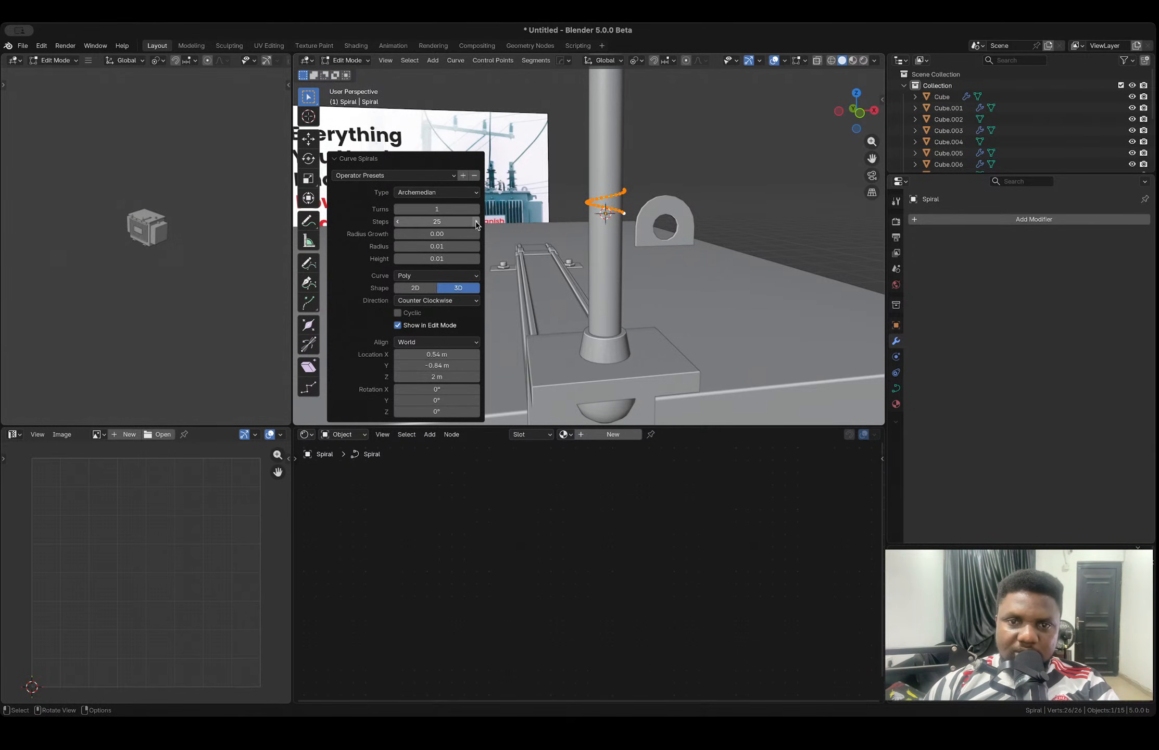
{"action": "left_click", "coordinate": [398, 221]}
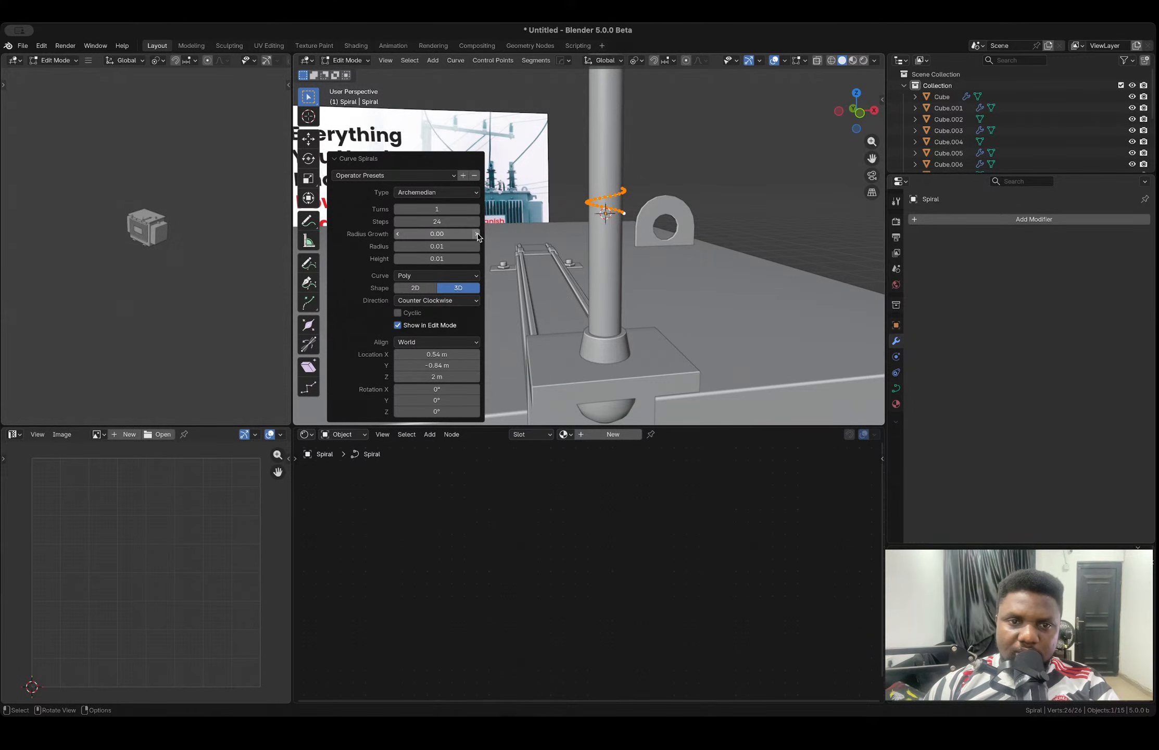
- Increase the spiral to 7 turns and fine-tune its height at about 0.01
{"action": "left_click", "coordinate": [477, 209]}
{"action": "left_click", "coordinate": [476, 209]}
{"action": "left_click", "coordinate": [477, 210]}
{"action": "left_click", "coordinate": [477, 209]}
{"action": "left_click", "coordinate": [477, 210]}
{"action": "left_click", "coordinate": [477, 209]}
{"action": "scroll", "coordinate": [675, 175], "scroll_direction": "down", "scroll_amount": 2}
{"action": "middle_click_drag", "start_coordinate": [675, 175], "coordinate": [662, 235], "text": "shift"}
{"action": "left_click_drag", "start_coordinate": [436, 259], "coordinate": [438, 259]}
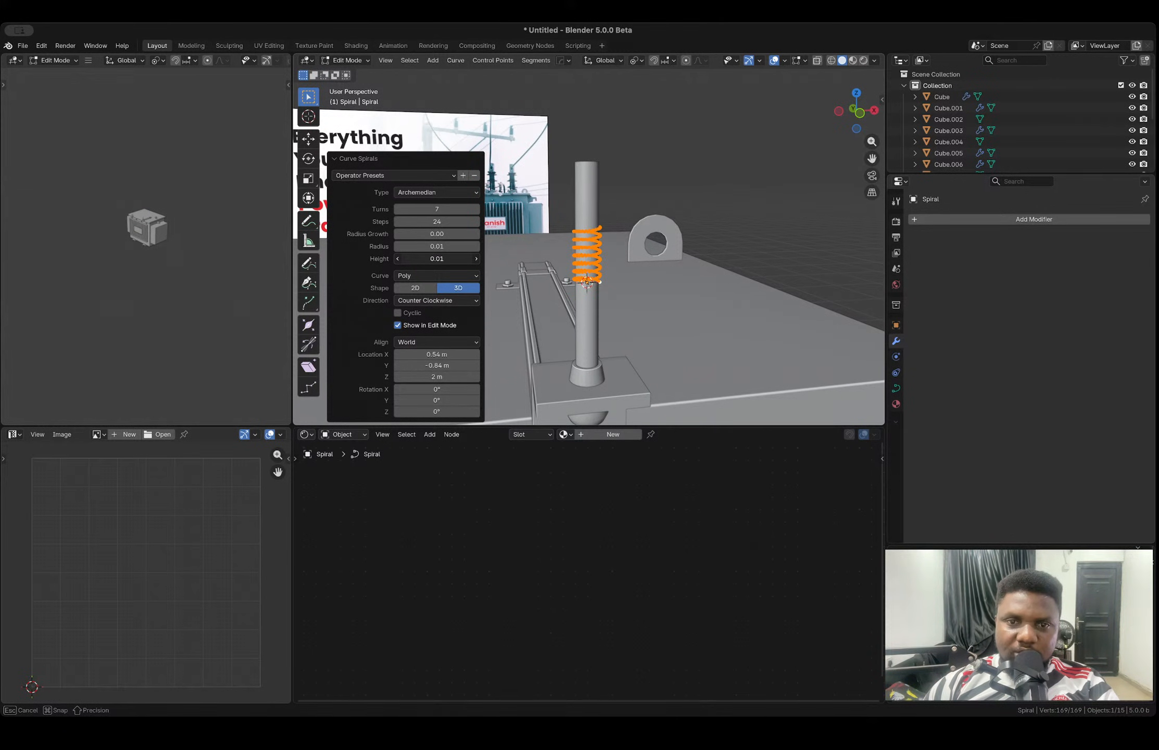
- Increase the spiral's number of turns to 31
{"action": "left_click", "coordinate": [476, 210]}
{"action": "left_click_drag", "start_coordinate": [477, 209], "coordinate": [521, 209]}
{"action": "left_click", "coordinate": [476, 207]}
{"action": "left_click", "coordinate": [476, 207]}
{"action": "left_click", "coordinate": [476, 207]}
{"action": "left_click", "coordinate": [476, 207]}
{"action": "left_click", "coordinate": [476, 206]}
{"action": "left_click", "coordinate": [476, 207]}
{"action": "scroll", "coordinate": [667, 181], "scroll_direction": "down", "scroll_amount": 3}
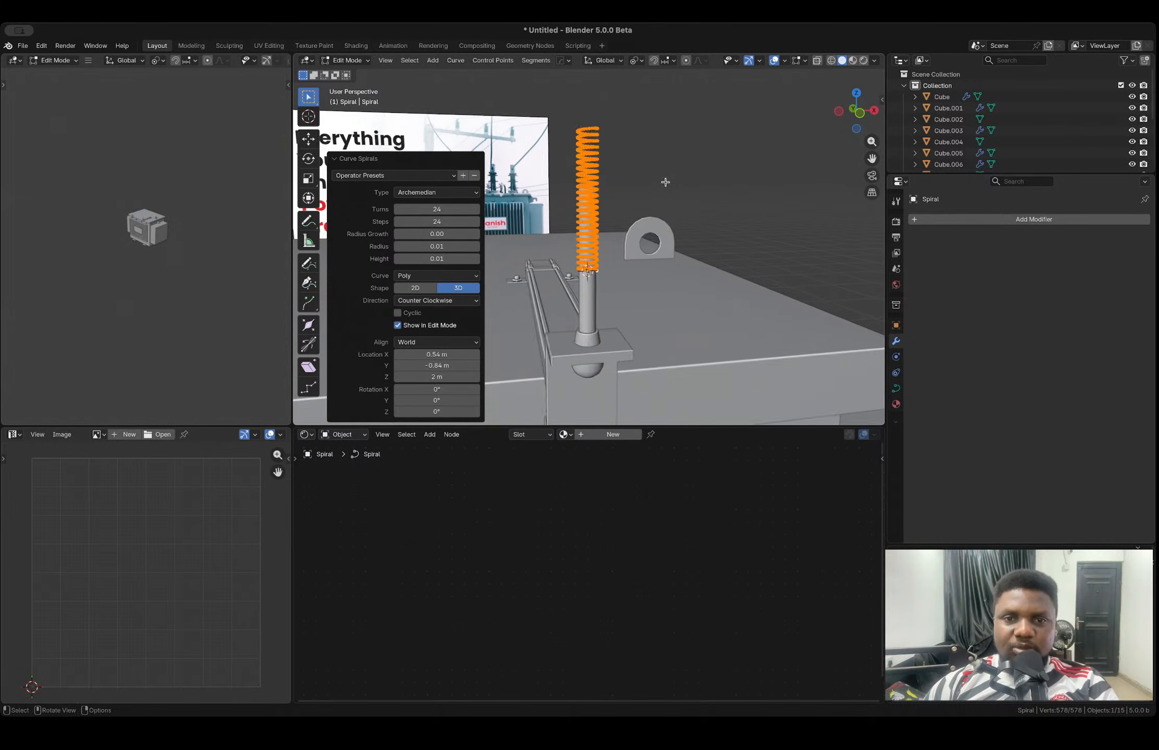
{"action": "left_click", "coordinate": [476, 209]}
{"action": "left_click", "coordinate": [476, 209]}
{"action": "left_click", "coordinate": [476, 210]}
{"action": "left_click", "coordinate": [476, 209]}
{"action": "left_click", "coordinate": [476, 209]}
{"action": "left_click", "coordinate": [476, 210]}
{"action": "left_click", "coordinate": [476, 209]}
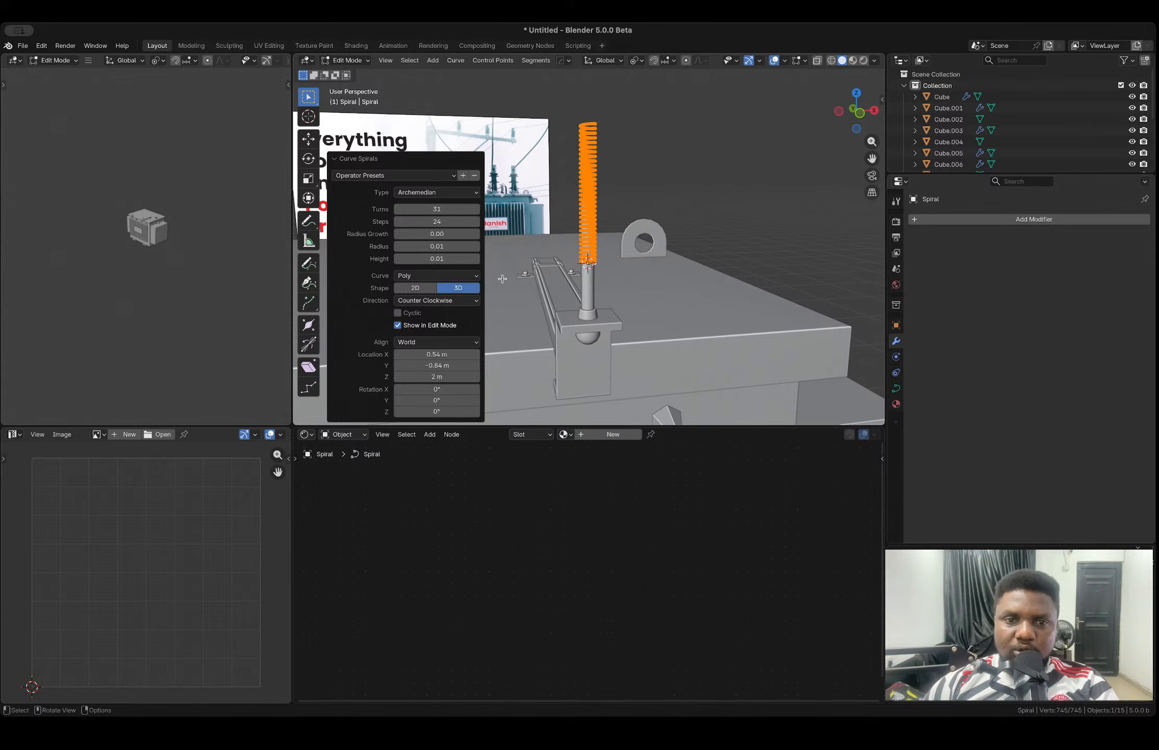
- Give the spiral curve a round bevel 0.002 m deep and scale its points down slightly
{"action": "left_click", "coordinate": [896, 388]}
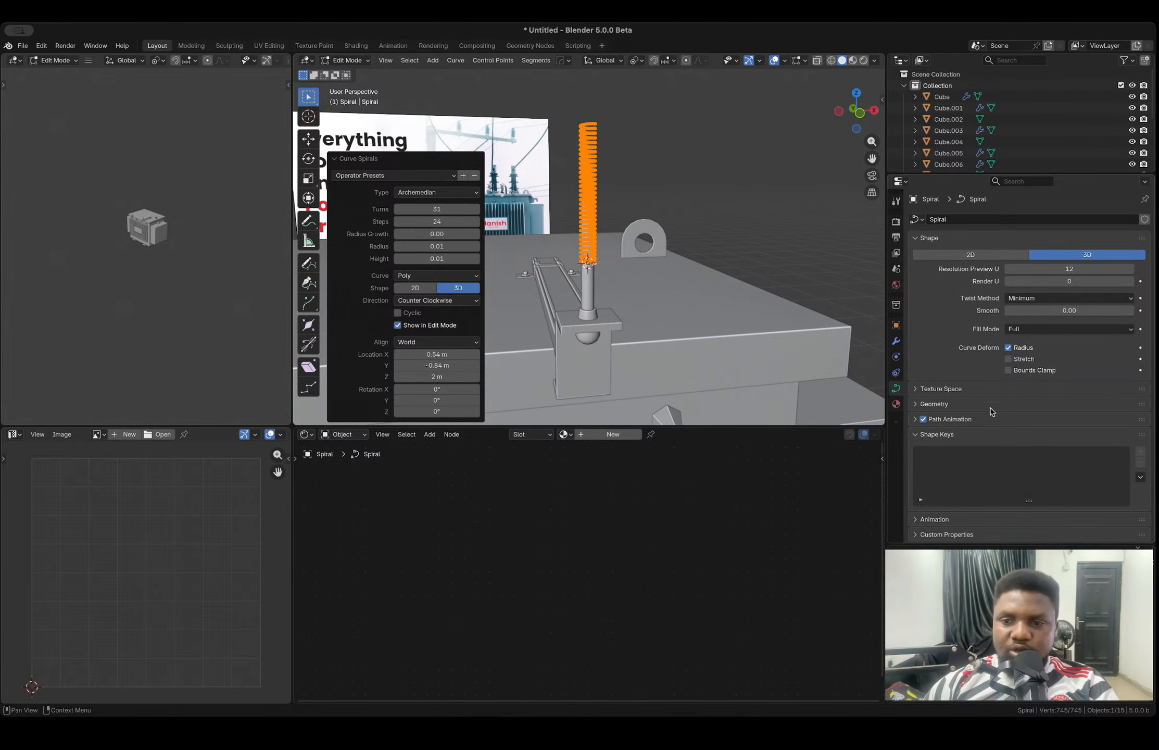
{"action": "left_click", "coordinate": [934, 406]}
{"action": "scroll", "coordinate": [634, 226], "scroll_direction": "up", "scroll_amount": 5}
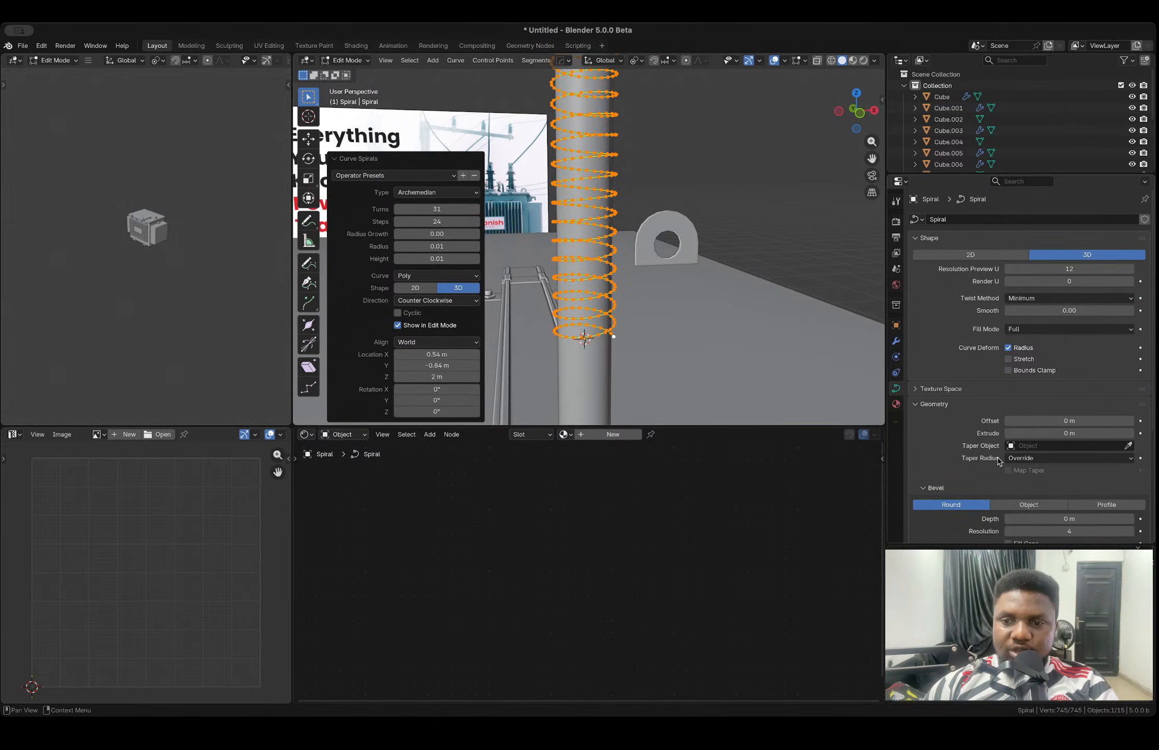
{"action": "left_click_drag", "start_coordinate": [1039, 517], "coordinate": [1047, 518]}
{"action": "key", "text": "s"}
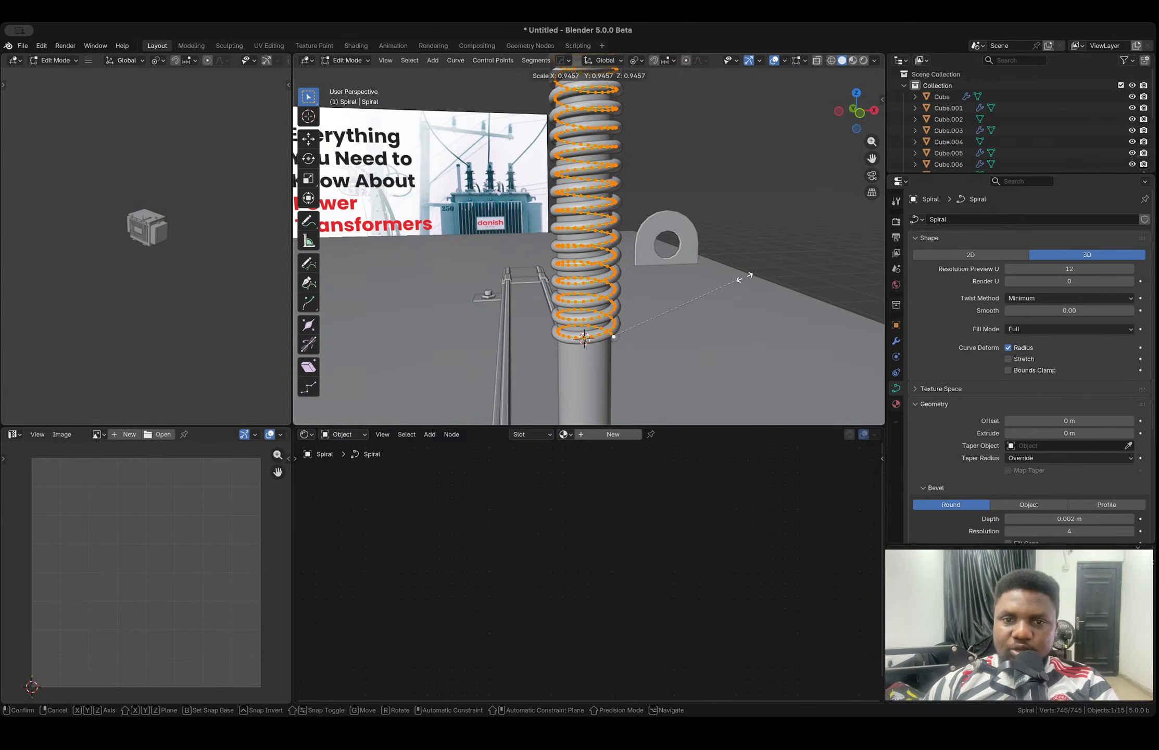
{"action": "left_click", "coordinate": [740, 279]}
- Set the spiral's origin to its geometry and scale the whole spiral to about 0.886
{"action": "key", "text": "Tab"}
{"action": "right_click", "coordinate": [606, 254]}
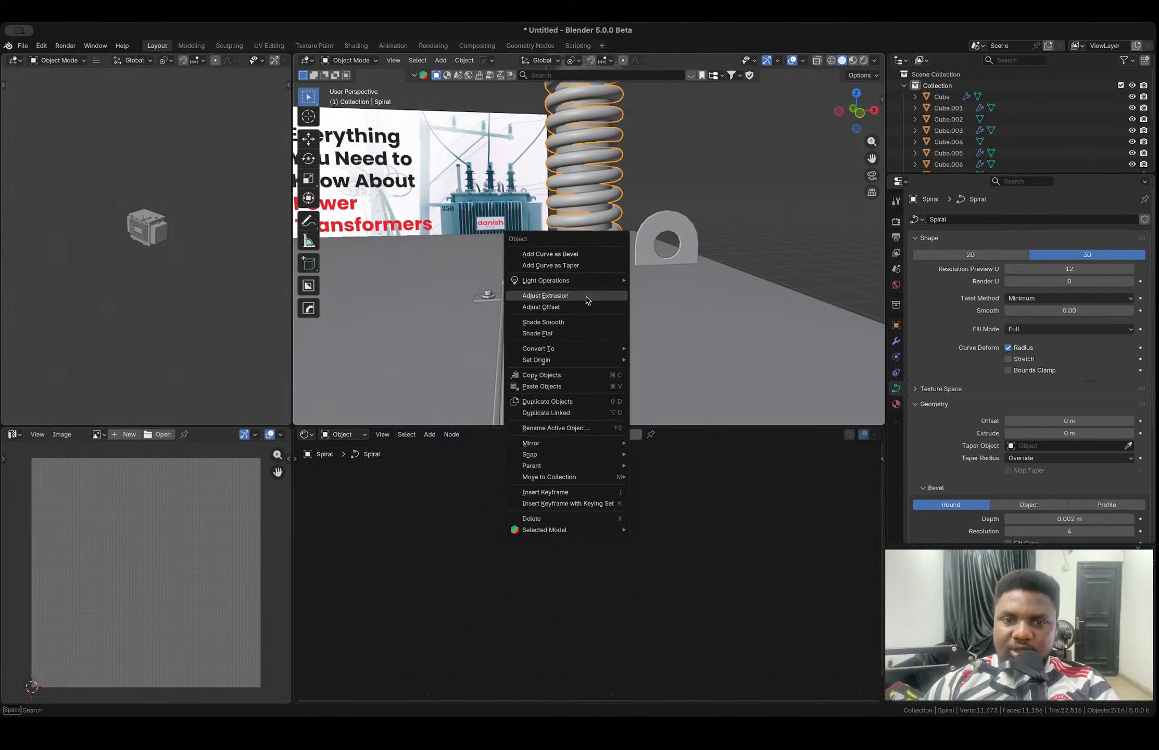
{"action": "mouse_move", "coordinate": [599, 360]}
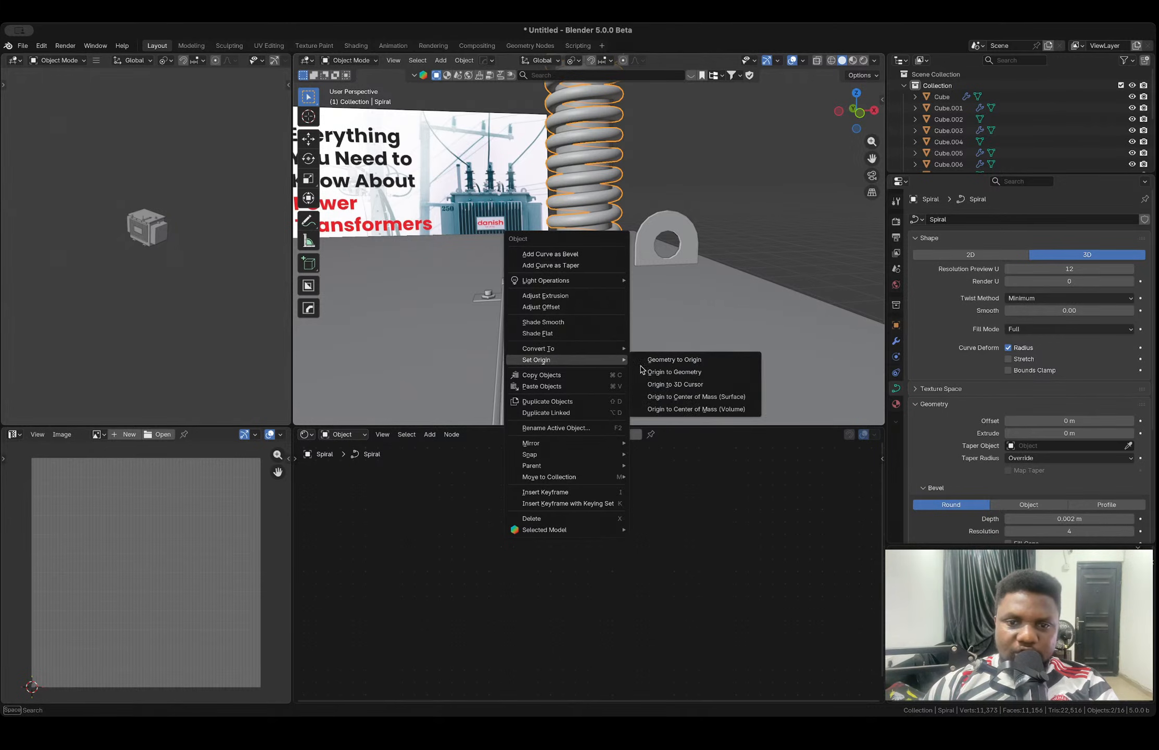
{"action": "left_click", "coordinate": [648, 372]}
{"action": "key", "text": "s"}
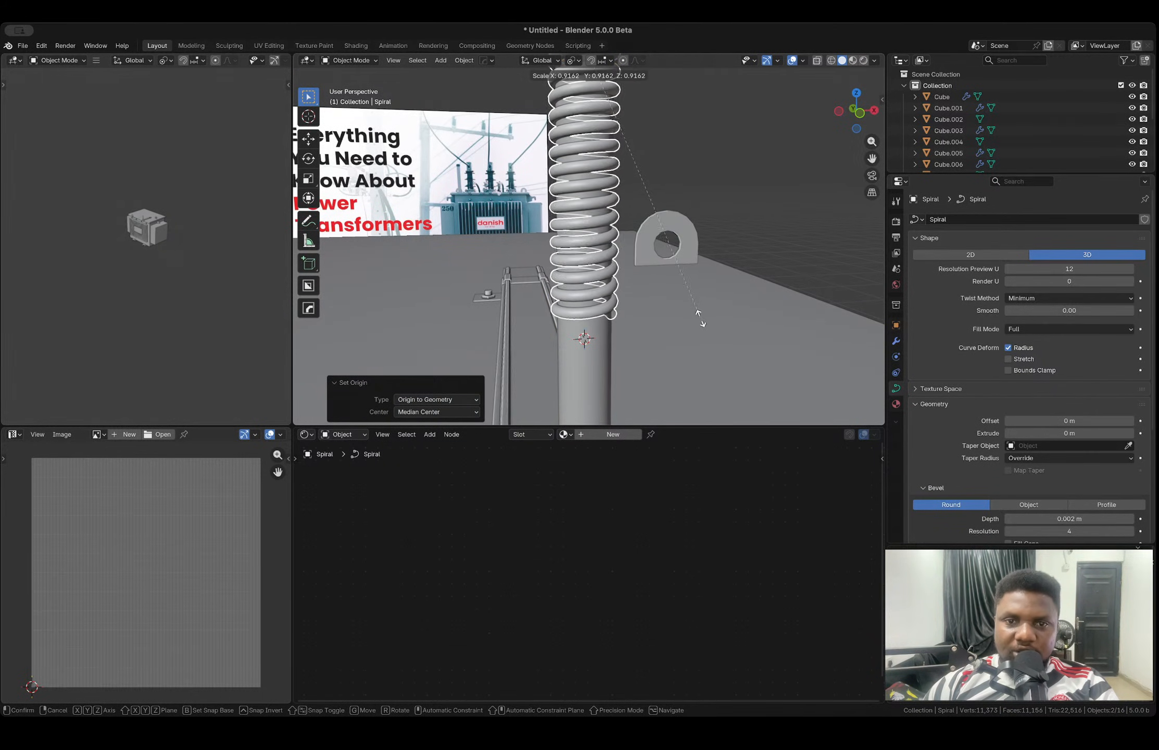
{"action": "left_click", "coordinate": [685, 317]}
- Lower the spiral about 0.088 m along Z onto the rod and narrow it horizontally to about 0.937, keeping its height
{"action": "scroll", "coordinate": [636, 276], "scroll_direction": "down", "scroll_amount": 5}
{"action": "key", "text": "g"}
{"action": "key", "text": "z"}
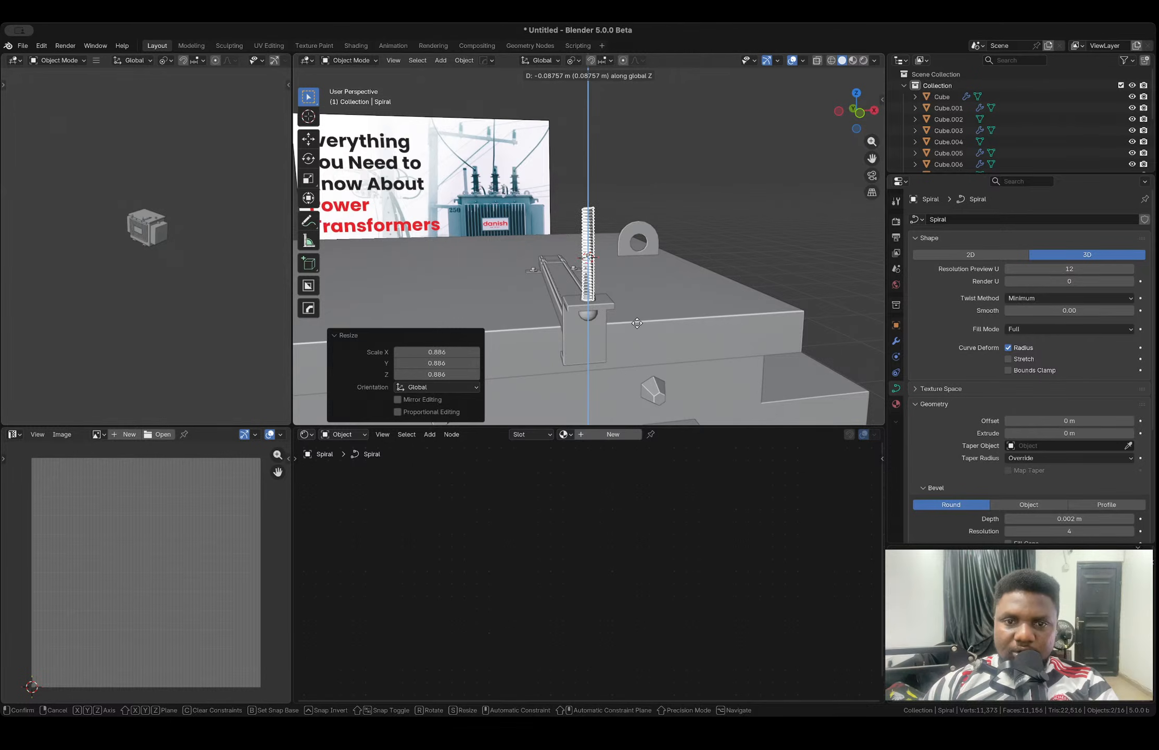
{"action": "left_click", "coordinate": [637, 323]}
{"action": "scroll", "coordinate": [637, 323], "scroll_direction": "up", "scroll_amount": 3}
{"action": "key", "text": "s"}
{"action": "key", "text": "shift+z"}
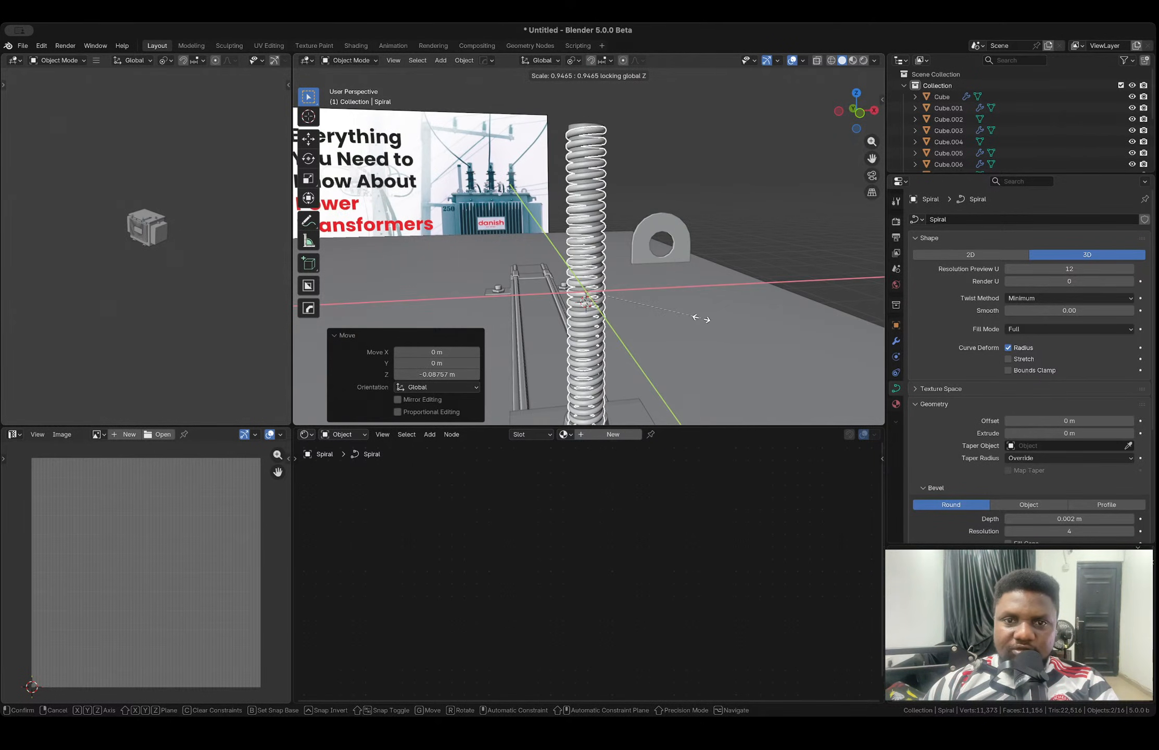
{"action": "left_click", "coordinate": [699, 317]}
{"action": "scroll", "coordinate": [646, 257], "scroll_direction": "down", "scroll_amount": 3}
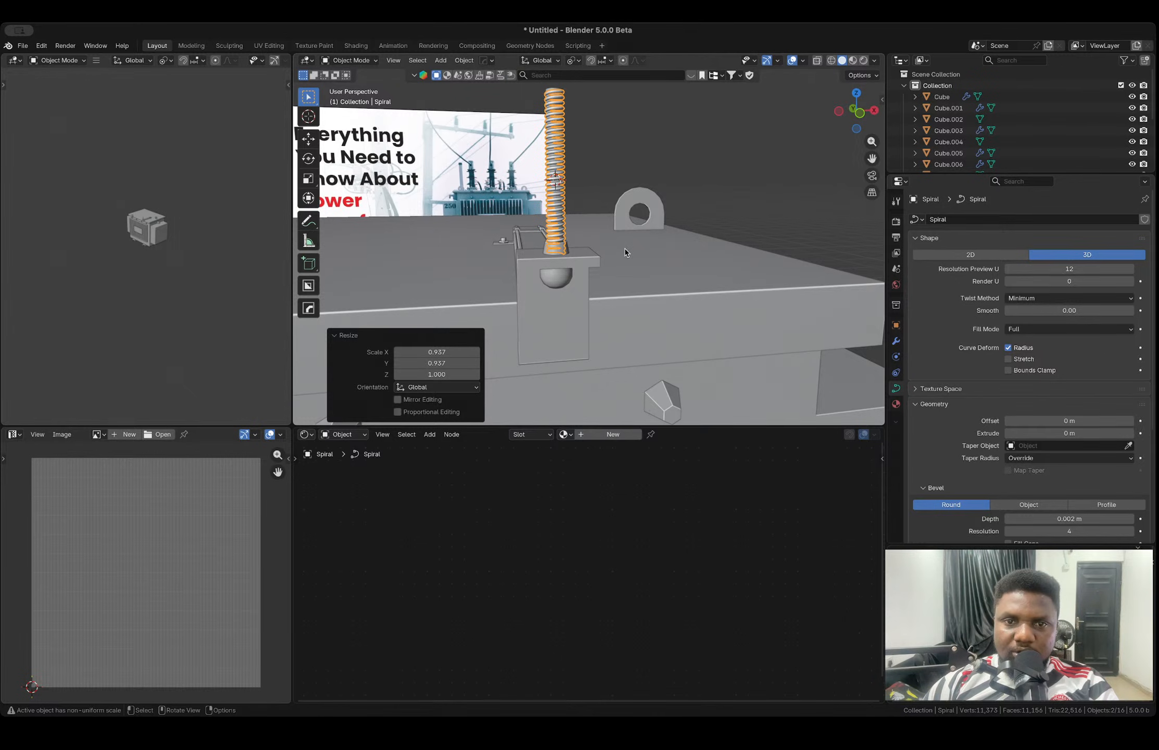
- Scale the spiral and the rod together horizontally, locking the Z axis
{"action": "left_click", "coordinate": [553, 92], "text": "shift"}
{"action": "key", "text": "s"}
{"action": "key", "text": "shift+z"}
{"action": "left_click", "coordinate": [661, 196]}
{"action": "left_click", "coordinate": [676, 179]}
- Bevel the lower bend edge of the end bracket with 4 segments to round it
{"action": "scroll", "coordinate": [676, 179], "scroll_direction": "down", "scroll_amount": 4}
{"action": "middle_click_drag", "start_coordinate": [677, 178], "coordinate": [709, 179]}
{"action": "middle_click_drag", "start_coordinate": [694, 225], "coordinate": [626, 273]}
{"action": "left_click", "coordinate": [585, 271]}
{"action": "key", "text": "Tab"}
{"action": "left_click", "coordinate": [620, 279]}
{"action": "key", "text": "ctrl+b"}
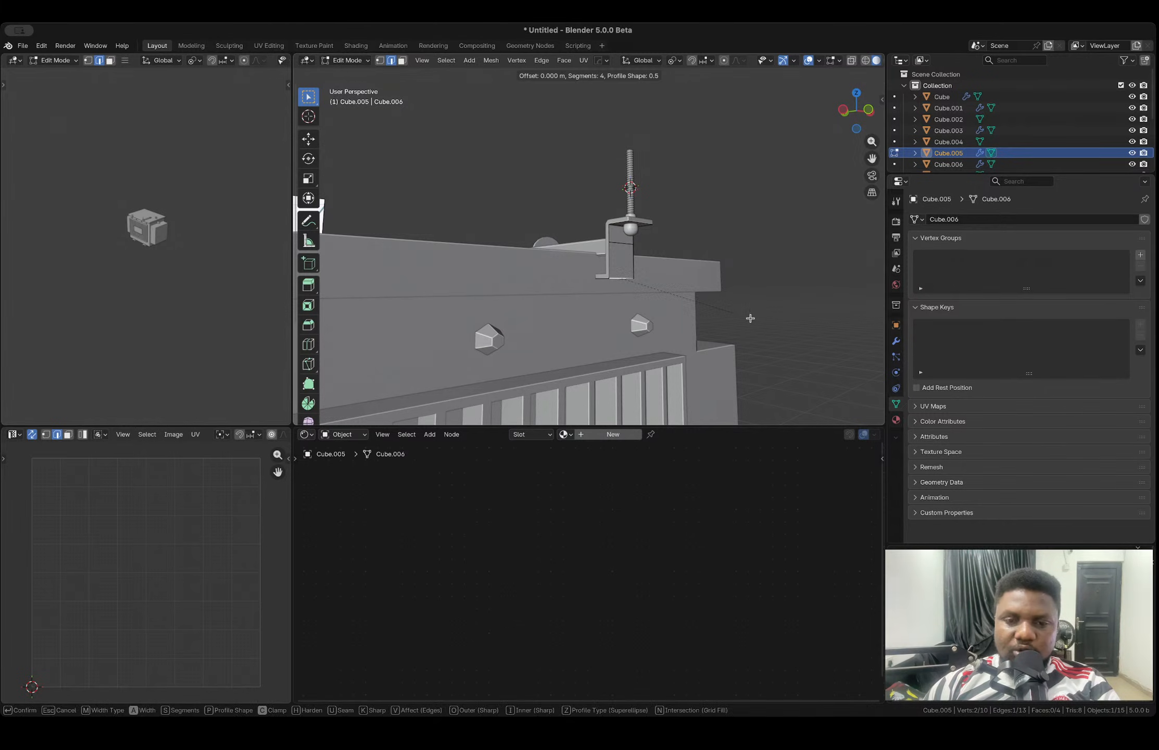
{"action": "left_click", "coordinate": [795, 342]}
{"action": "key", "text": "Tab"}
{"action": "middle_click_drag", "start_coordinate": [795, 341], "coordinate": [661, 269]}
{"action": "scroll", "coordinate": [661, 269], "scroll_direction": "up", "scroll_amount": 3}
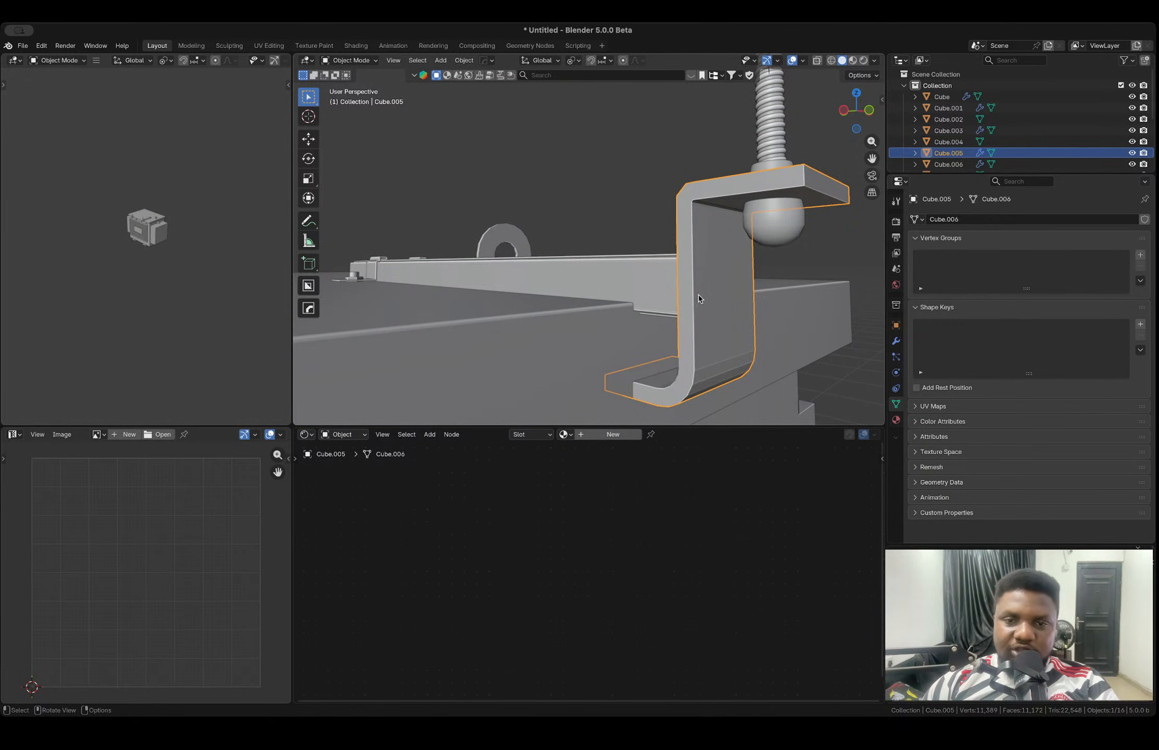
- Add a 24-vertex cylinder at the 3D cursor in front view and scale it to about 0.08 over the reference insulator
{"action": "scroll", "coordinate": [698, 298], "scroll_direction": "down", "scroll_amount": 5}
{"action": "middle_click_drag", "start_coordinate": [700, 281], "coordinate": [675, 253]}
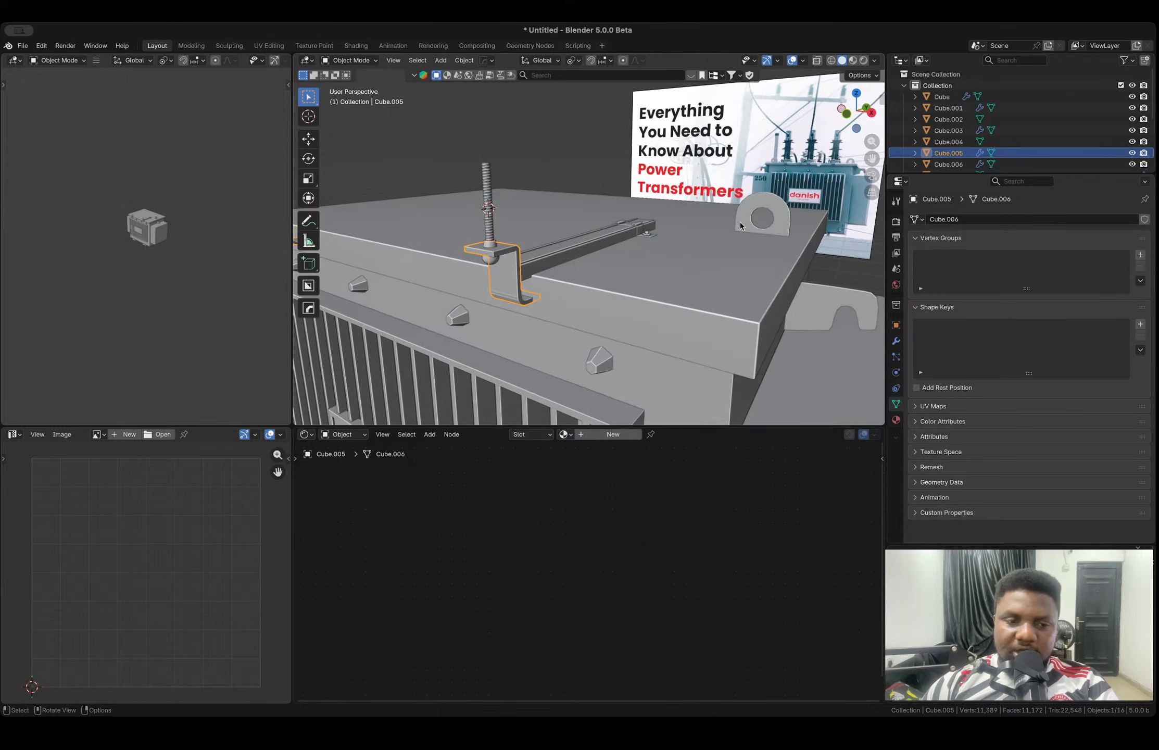
{"action": "left_click", "coordinate": [846, 115]}
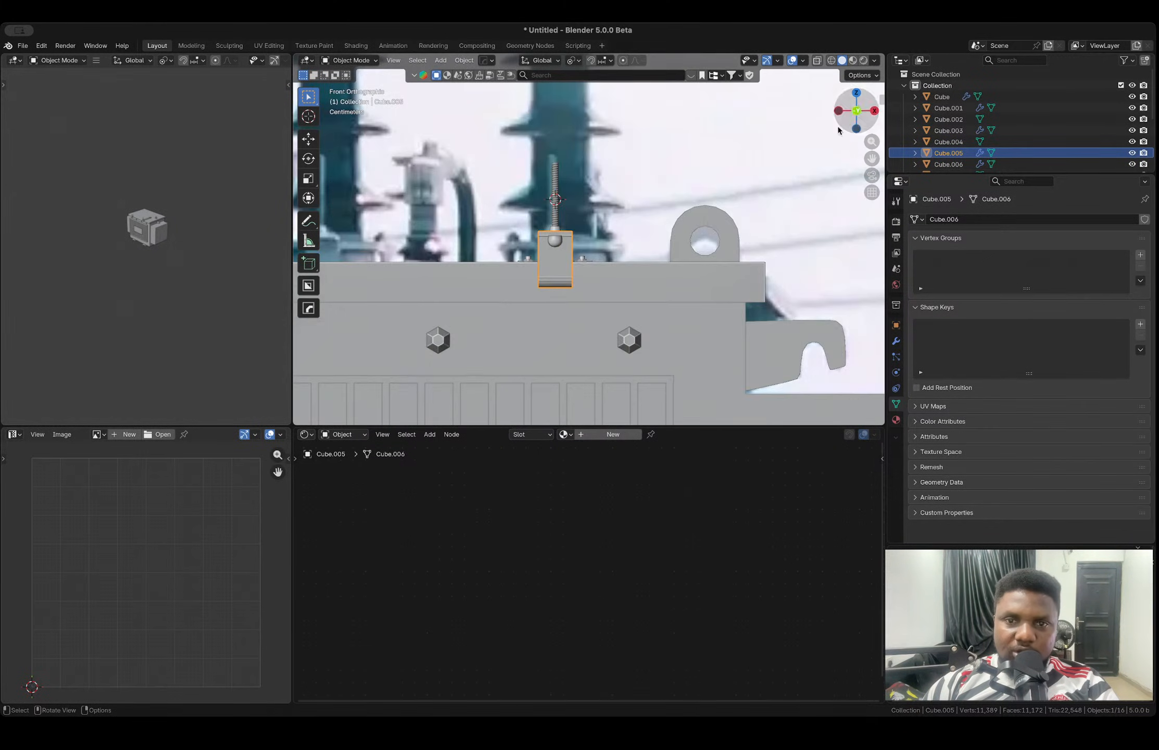
{"action": "scroll", "coordinate": [606, 217], "scroll_direction": "down", "scroll_amount": 1}
{"action": "middle_click_drag", "start_coordinate": [607, 217], "coordinate": [592, 314], "text": "shift"}
{"action": "scroll", "coordinate": [607, 258], "scroll_direction": "down", "scroll_amount": 2}
{"action": "scroll", "coordinate": [603, 253], "scroll_direction": "up", "scroll_amount": 1}
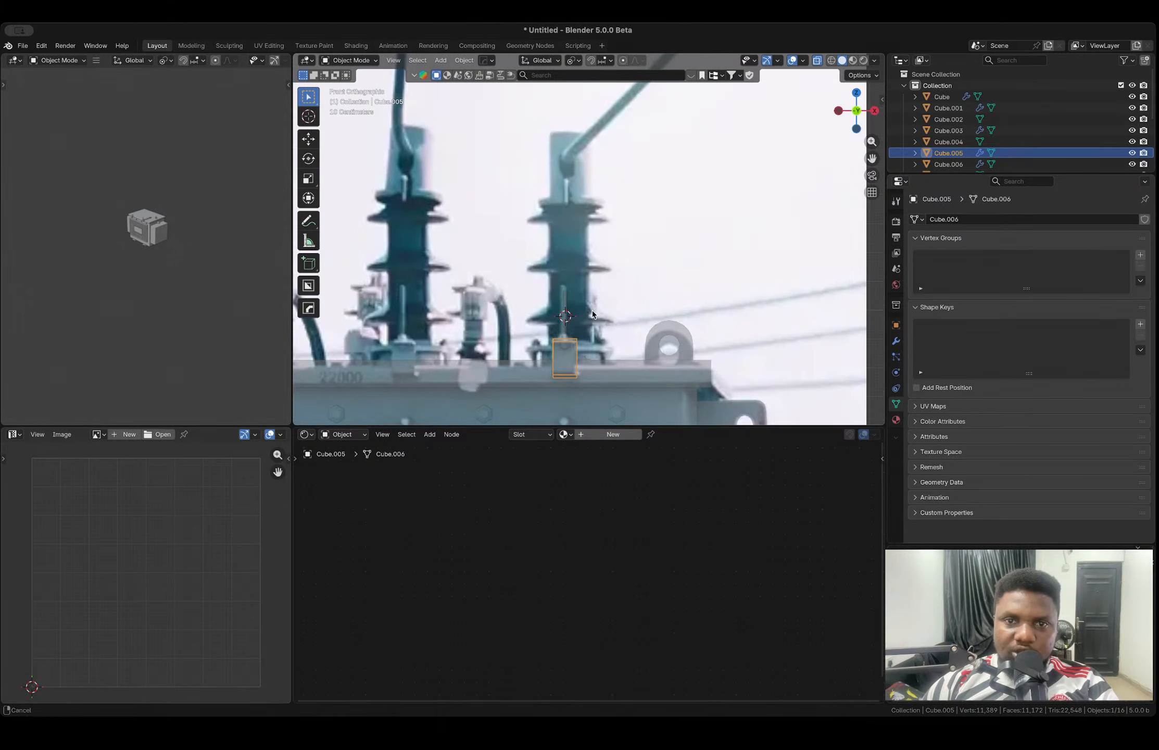
{"action": "key", "text": "shift+a"}
{"action": "mouse_move", "coordinate": [542, 306]}
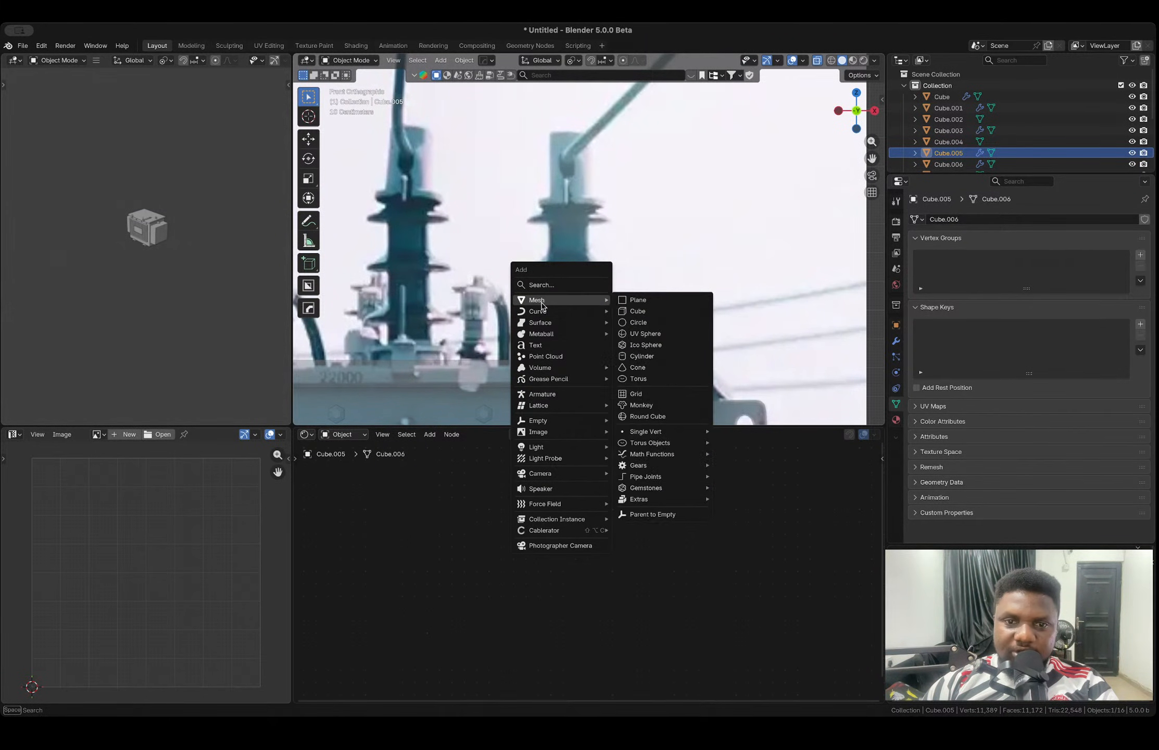
{"action": "left_click", "coordinate": [661, 356]}
{"action": "key", "text": "s"}
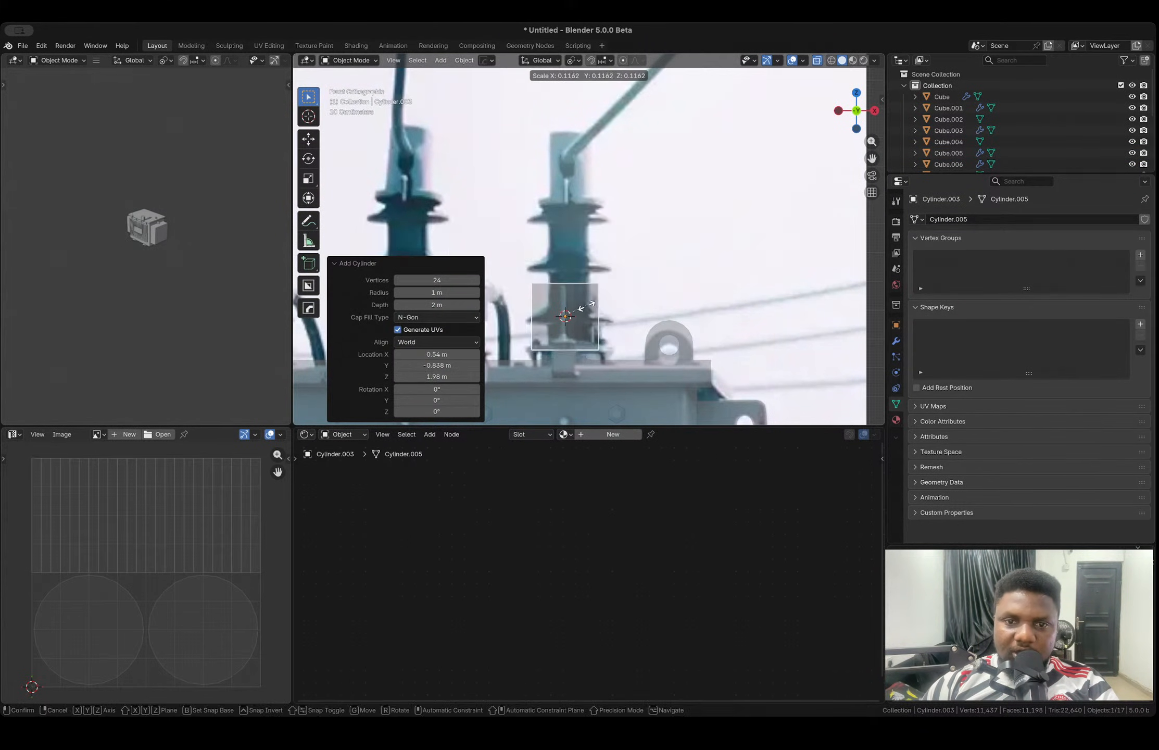
{"action": "left_click", "coordinate": [581, 310]}
- Stretch the cylinder along Z by about 5.777 to follow the insulator's height
{"action": "key", "text": "s"}
{"action": "key", "text": "z"}
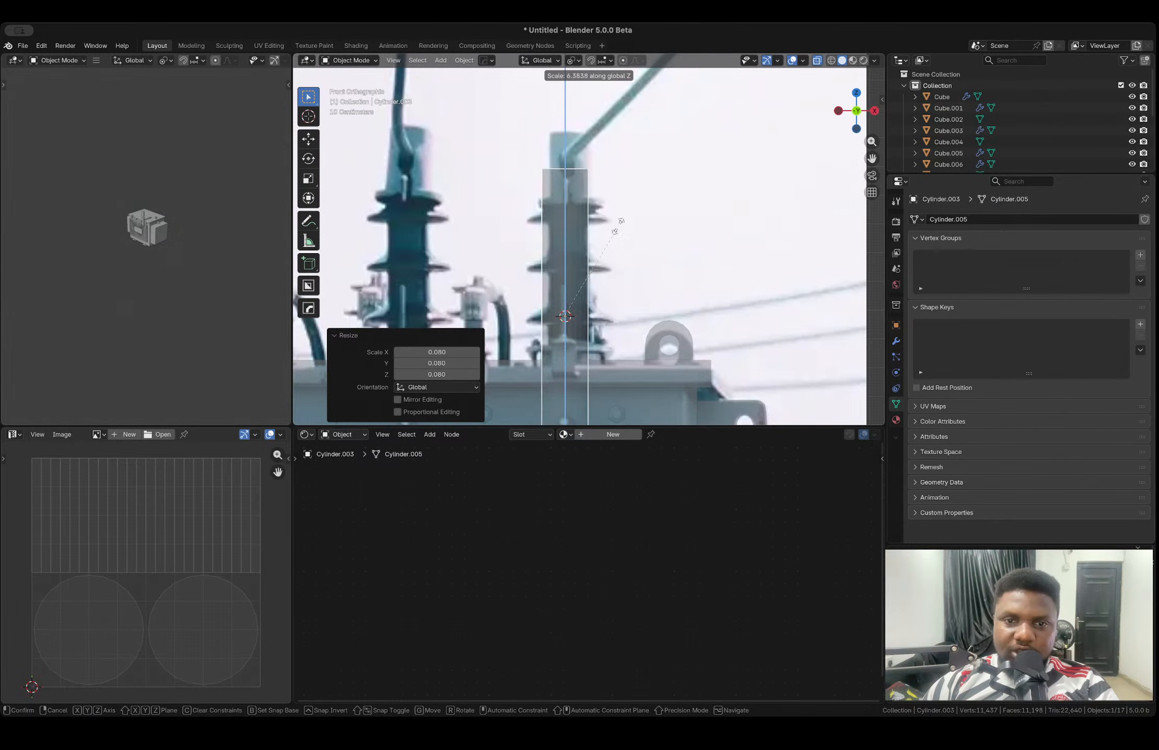
{"action": "left_click", "coordinate": [614, 237]}
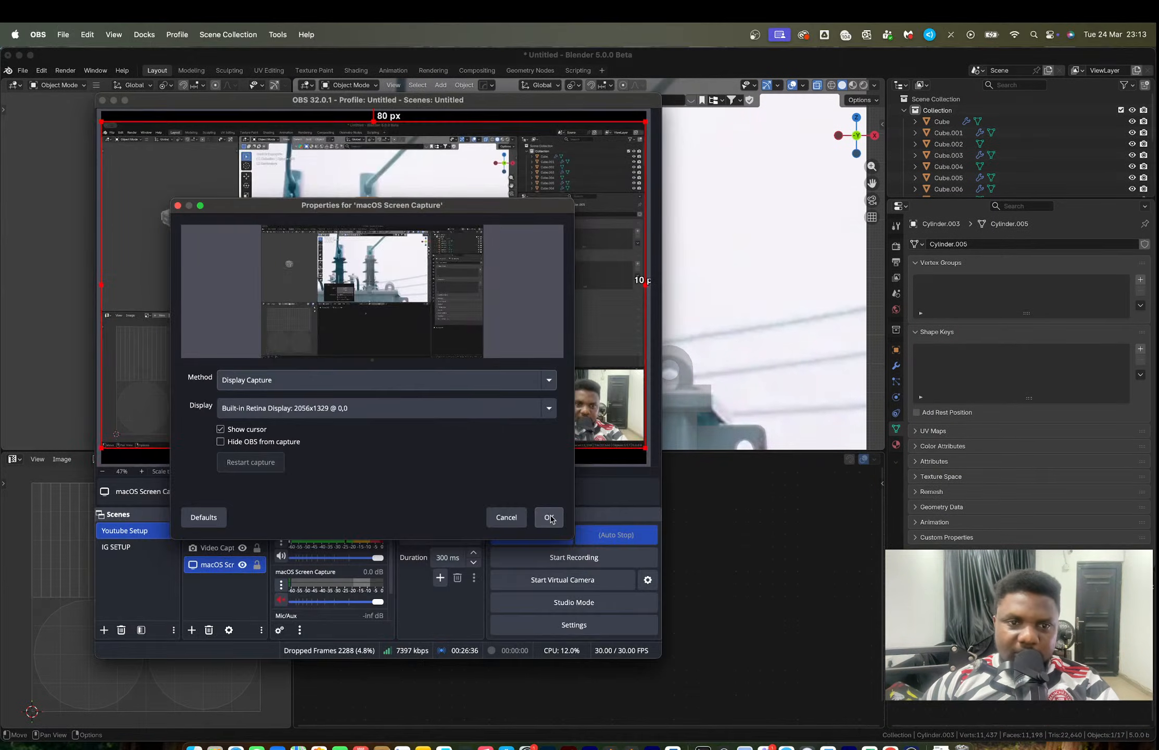
- Confirm Display Capture as the method for the macOS Screen Capture source in OBS
{"action": "left_click", "coordinate": [552, 522]}
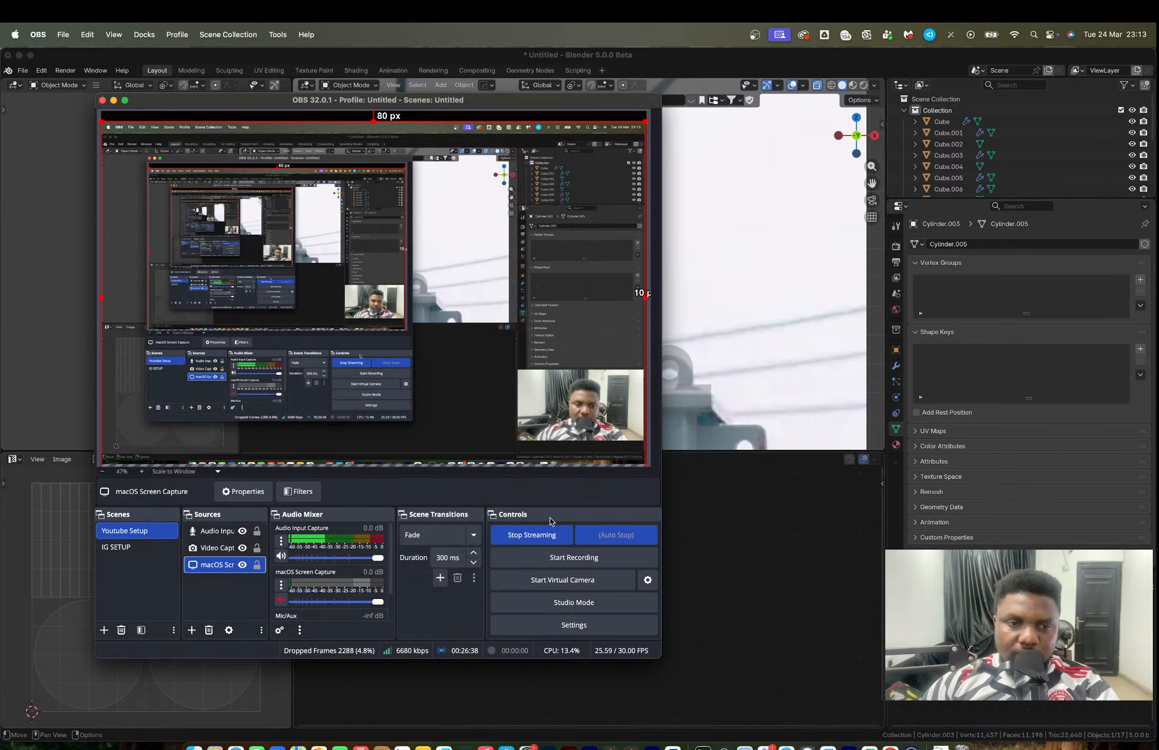
- Switch to the browser and look through the JOYCE 3D channel's videos and the streamer's own live stream page on YouTube
{"action": "key", "text": "ctrl+Right"}
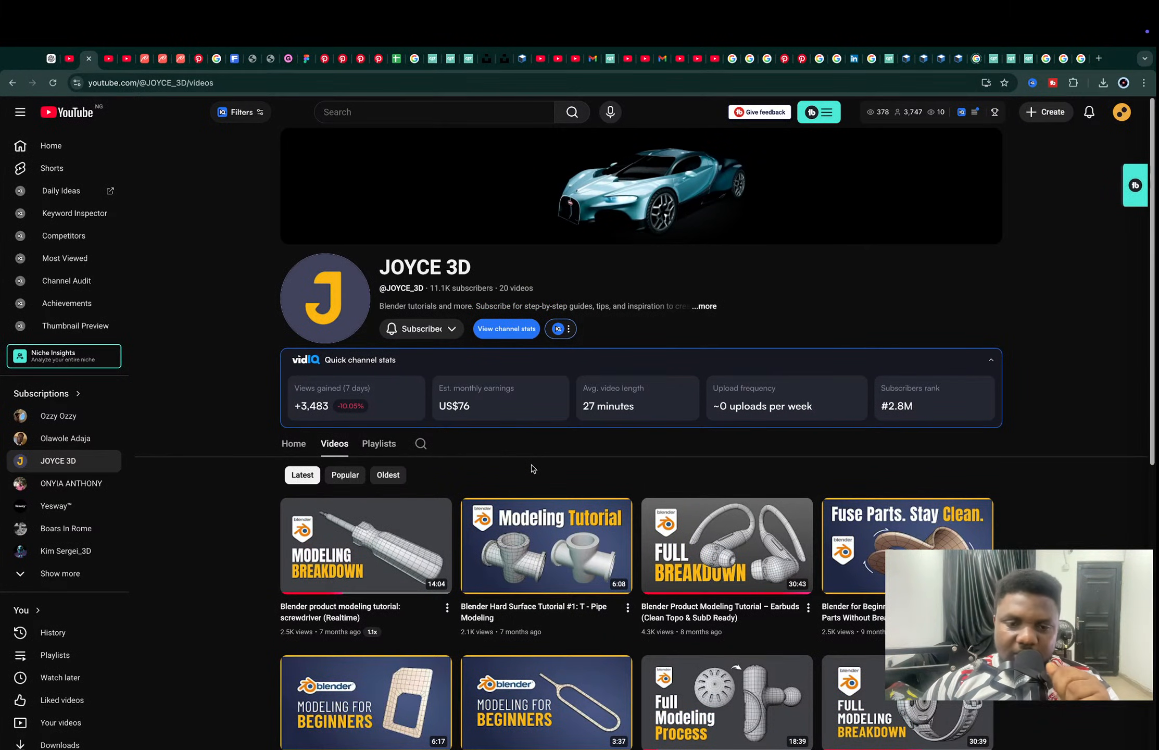
{"action": "scroll", "coordinate": [532, 469], "scroll_direction": "down", "scroll_amount": 2}
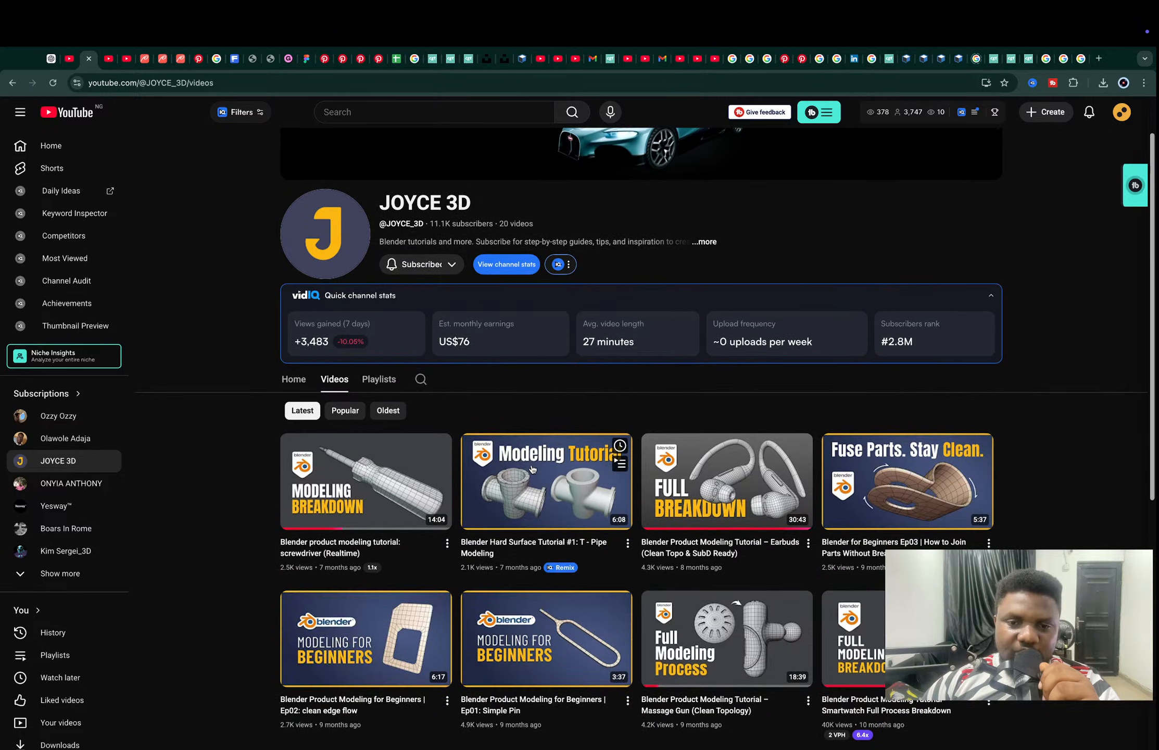
{"action": "mouse_move", "coordinate": [532, 469]}
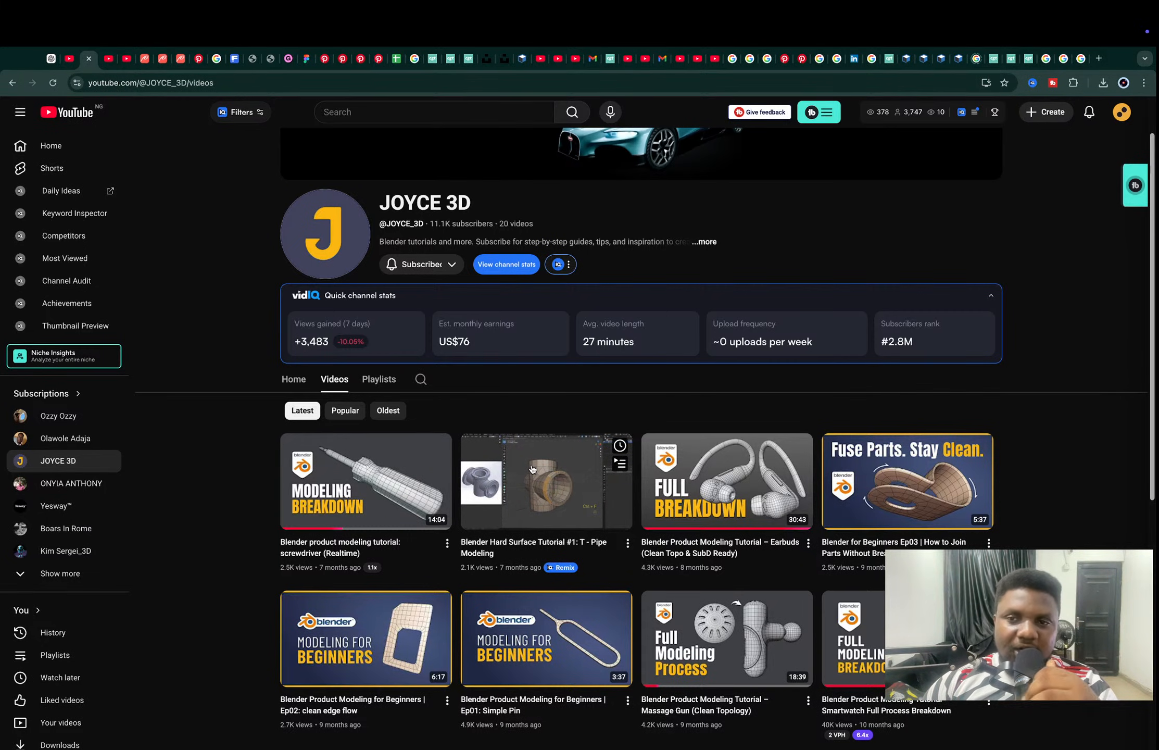
{"action": "left_click", "coordinate": [69, 60]}
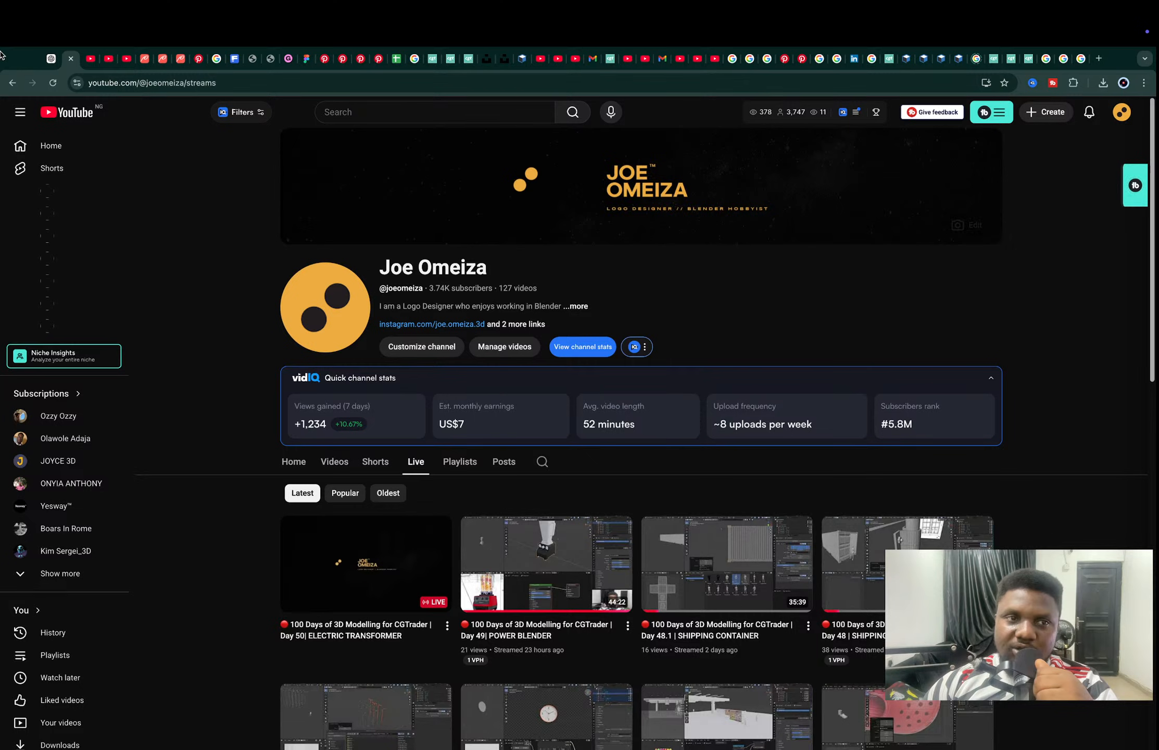
{"action": "left_click", "coordinate": [71, 59]}
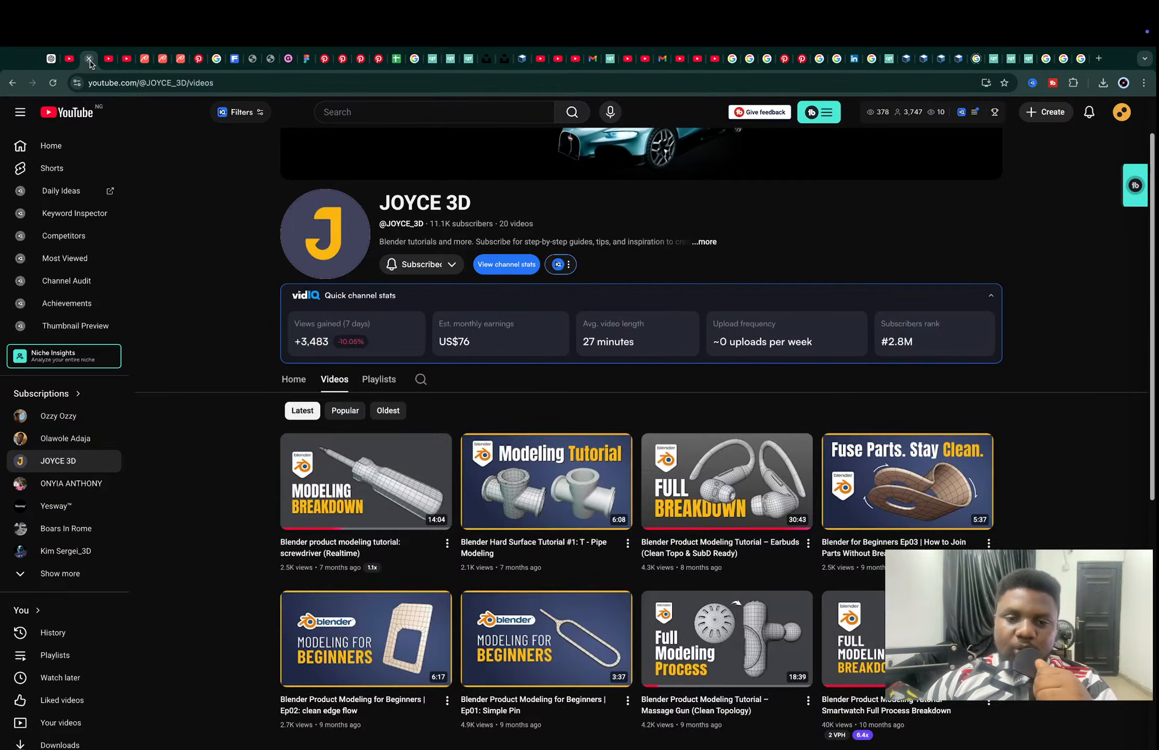
{"action": "left_click", "coordinate": [69, 60]}
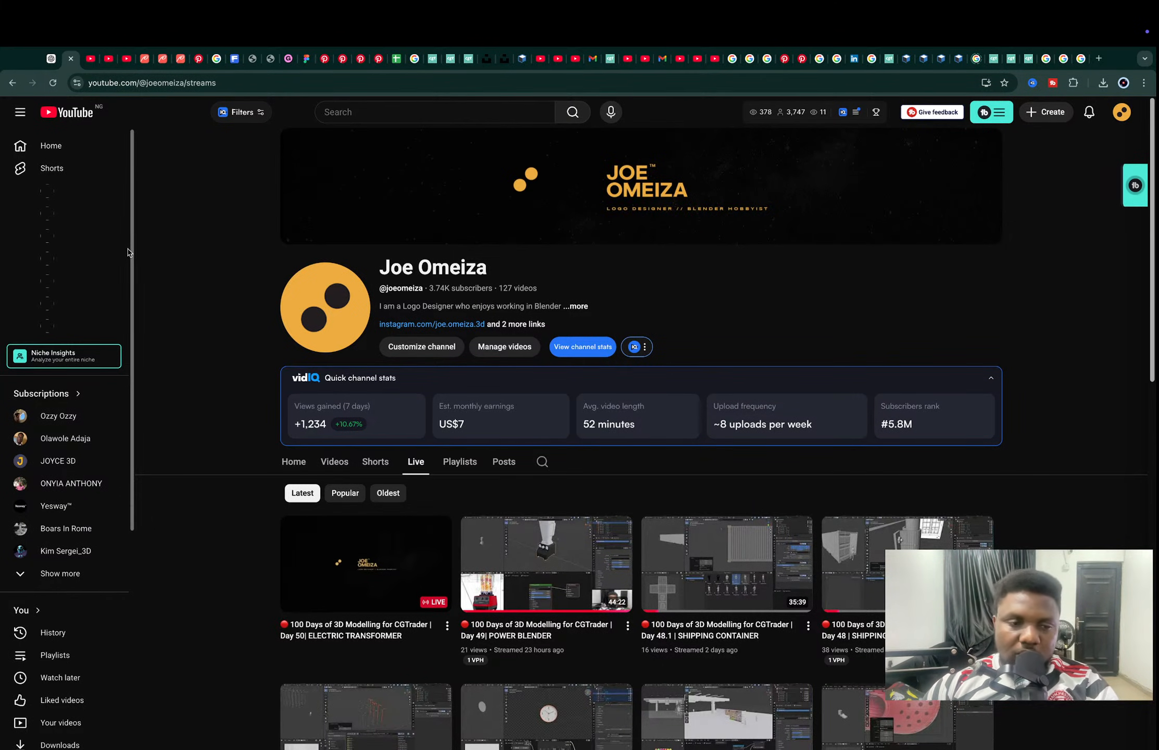
- Switch back to Blender and shade the insulator cylinder auto smooth at 30°
{"action": "key", "text": "super+Tab"}
{"action": "key", "text": "super+Tab"}
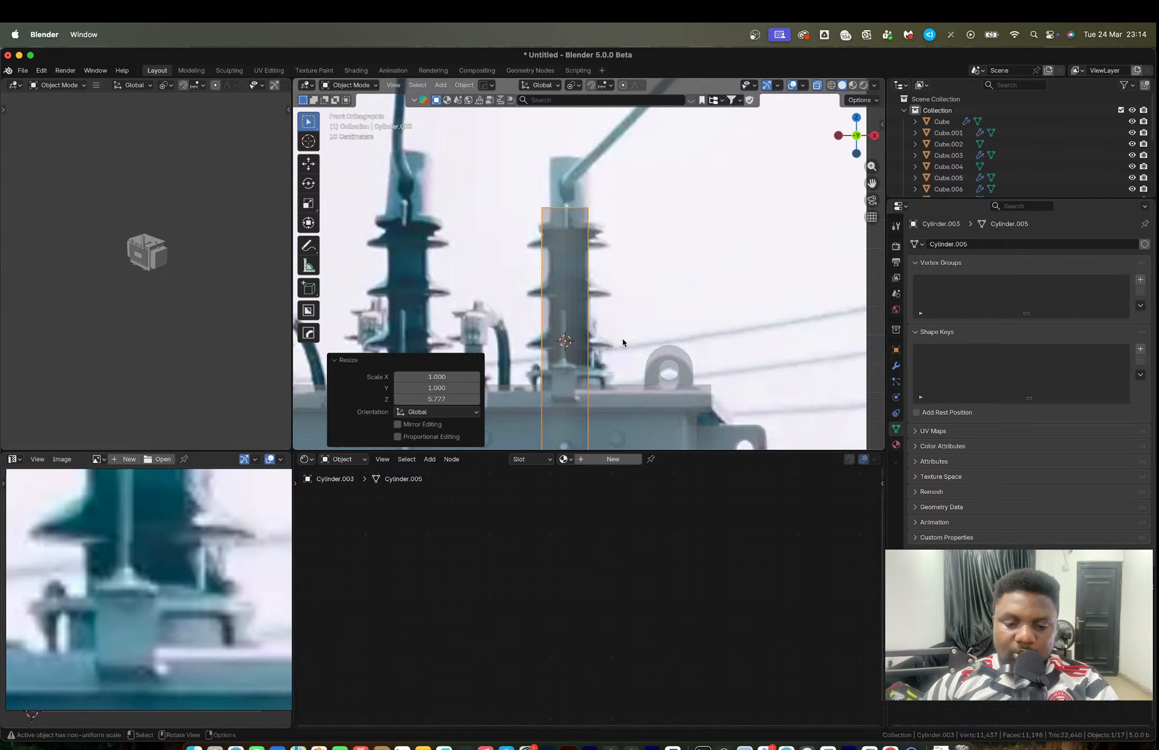
{"action": "right_click", "coordinate": [568, 277]}
{"action": "left_click", "coordinate": [563, 245]}
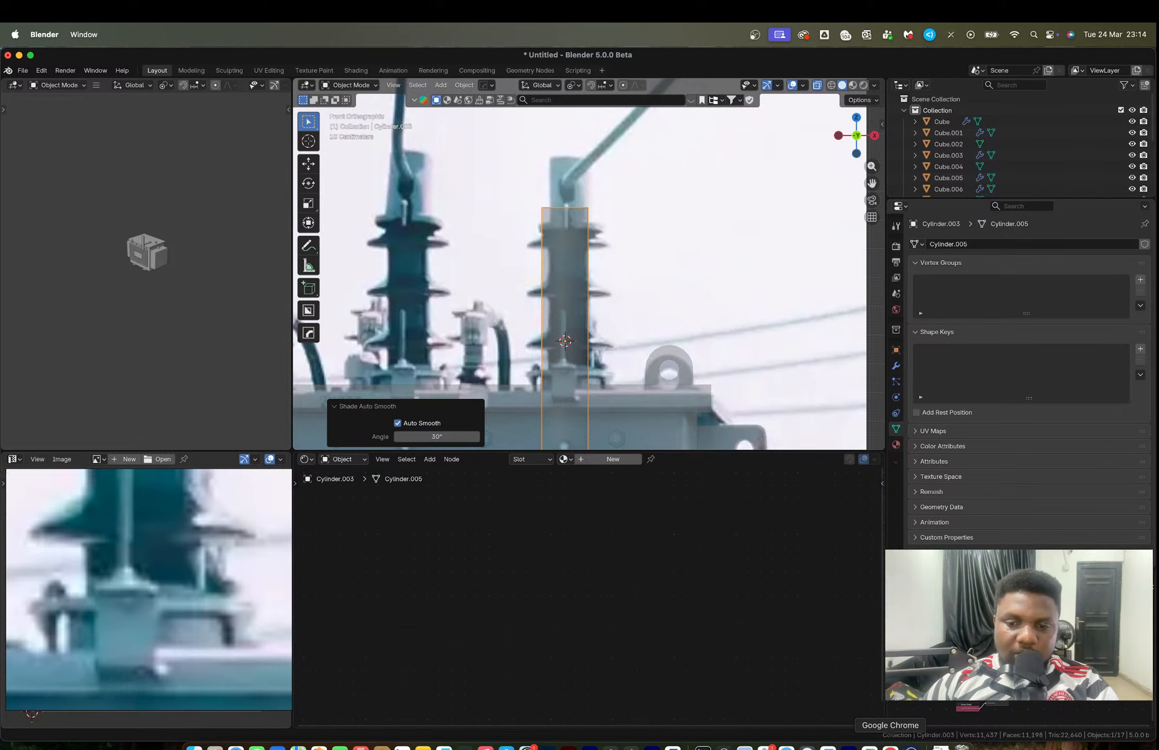
- Switch to OBS and change the macOS Screen Capture source's method to Application Capture
{"action": "left_click", "coordinate": [911, 747]}
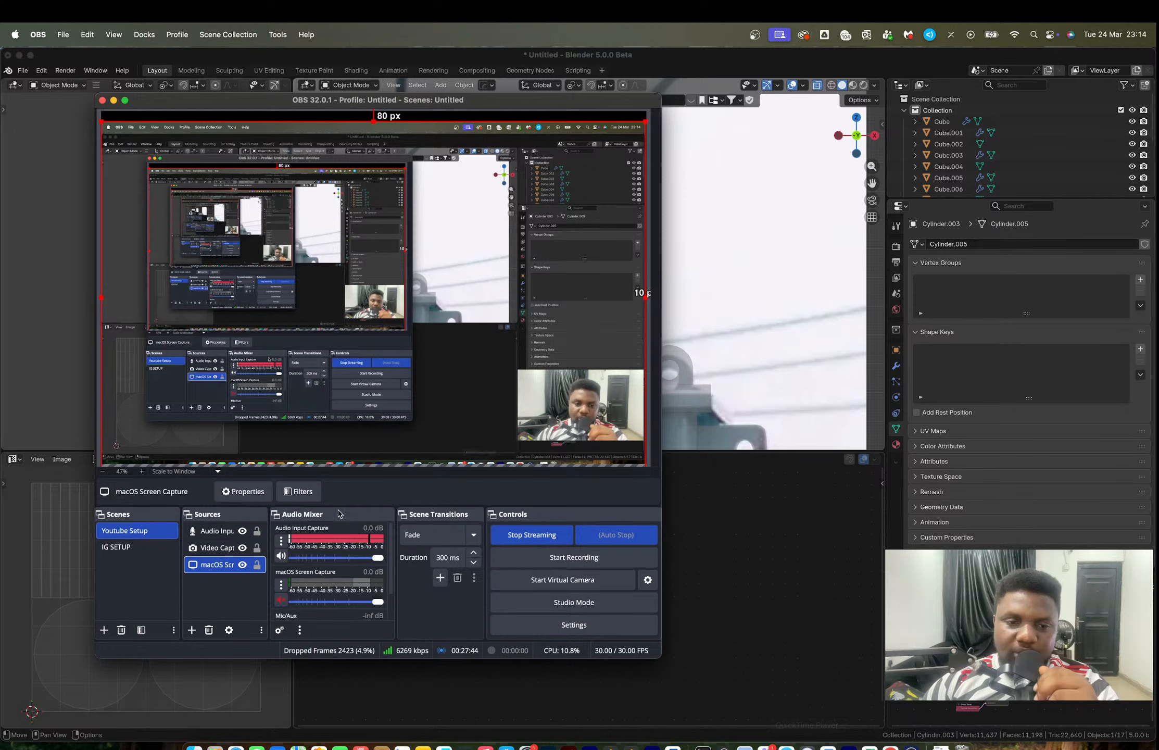
{"action": "double_click", "coordinate": [223, 565]}
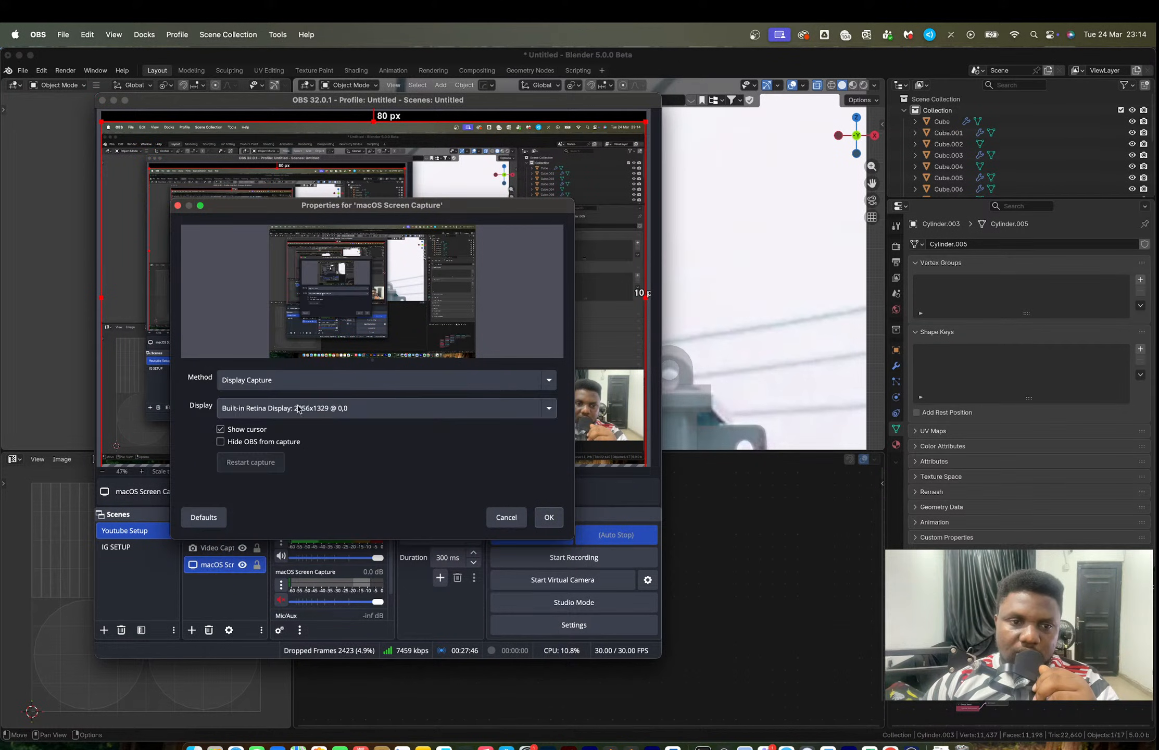
{"action": "left_click", "coordinate": [292, 380]}
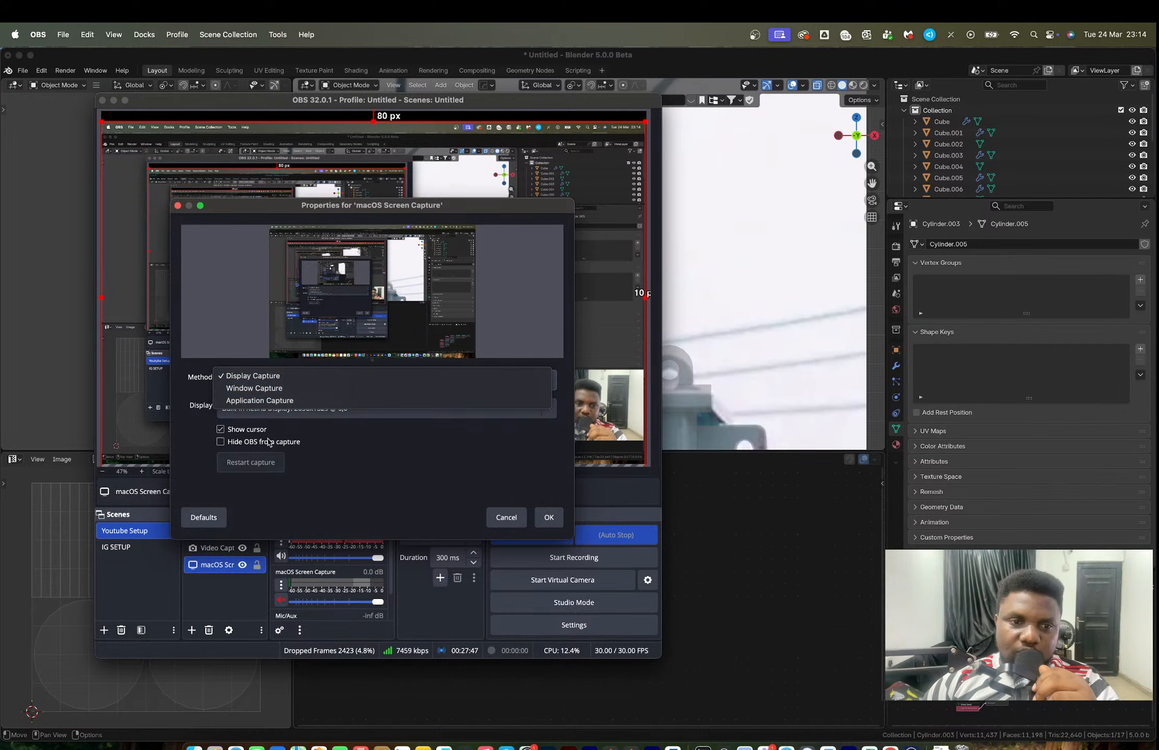
{"action": "left_click", "coordinate": [260, 400]}
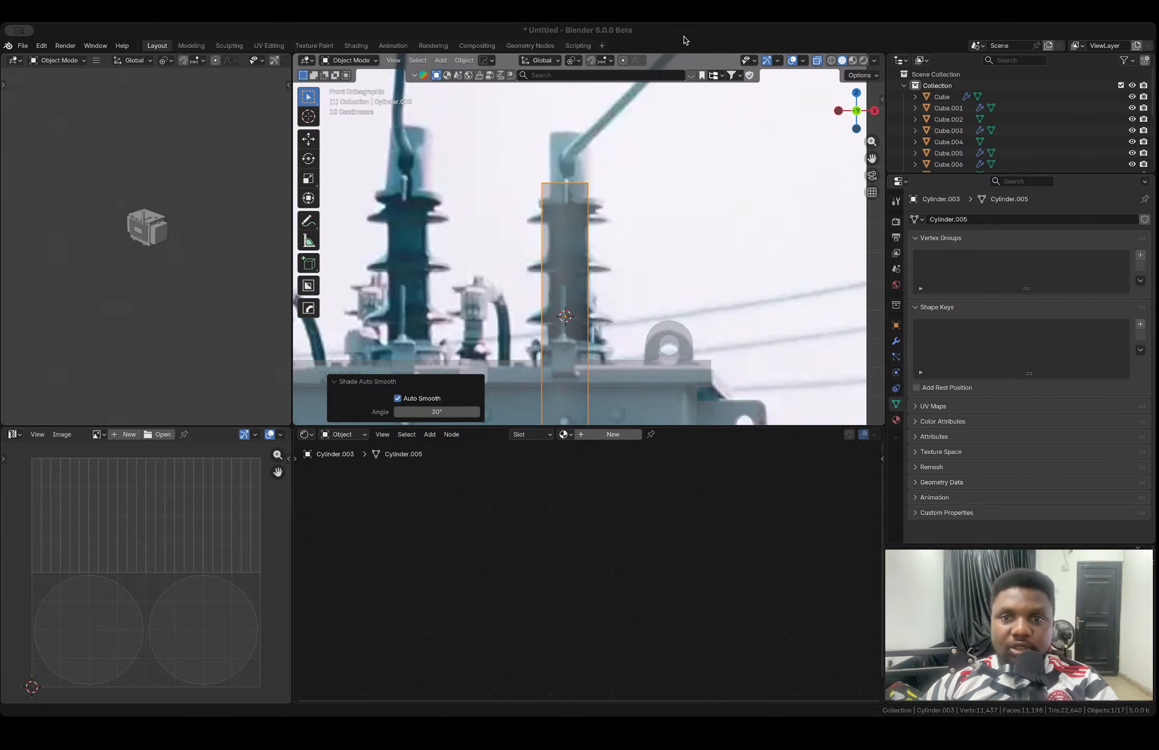
- Narrow the cylinder horizontally to about 0.813, raise it along Z to the top of the reference insulator, and enter mesh editing
{"action": "scroll", "coordinate": [605, 213], "scroll_direction": "up", "scroll_amount": 2}
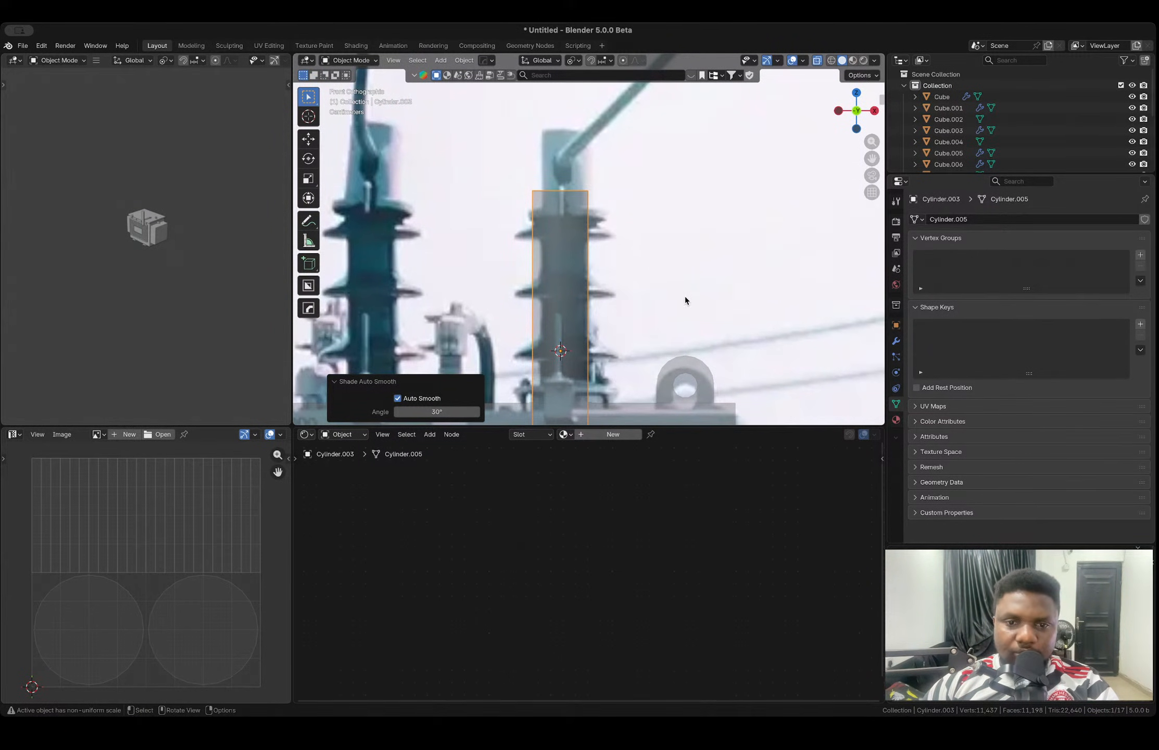
{"action": "key", "text": "s"}
{"action": "key", "text": "shift+z"}
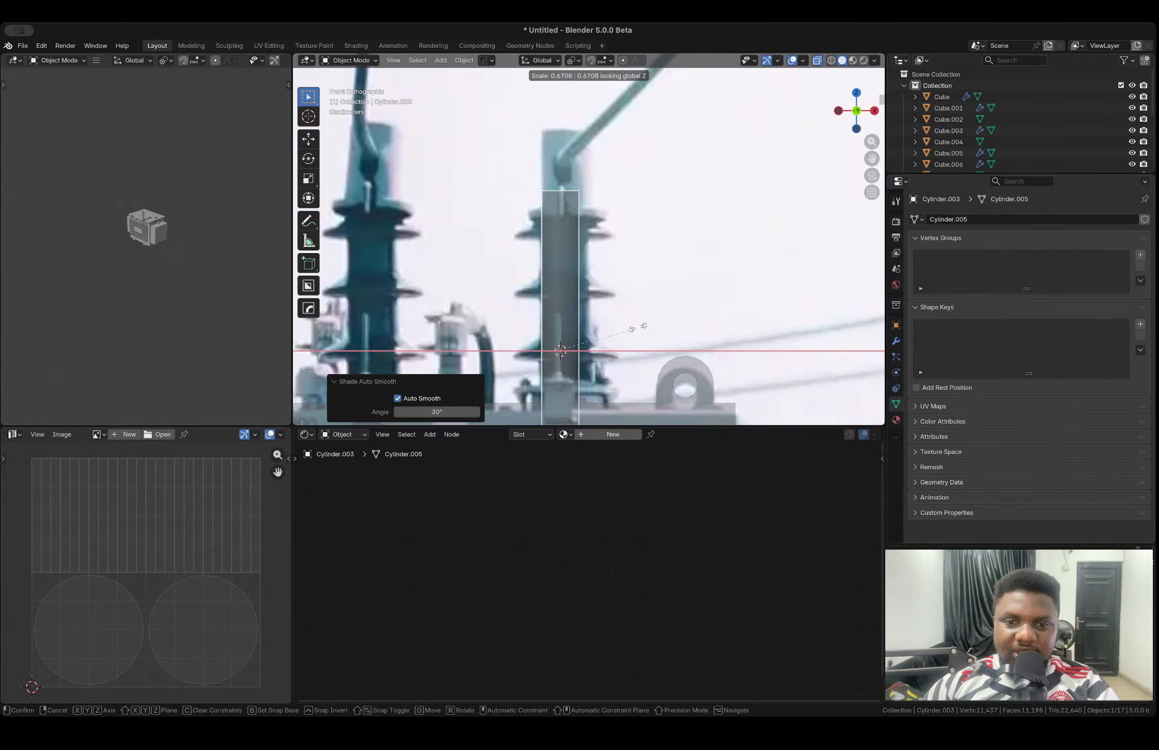
{"action": "left_click", "coordinate": [655, 329]}
{"action": "key", "text": "g"}
{"action": "key", "text": "z"}
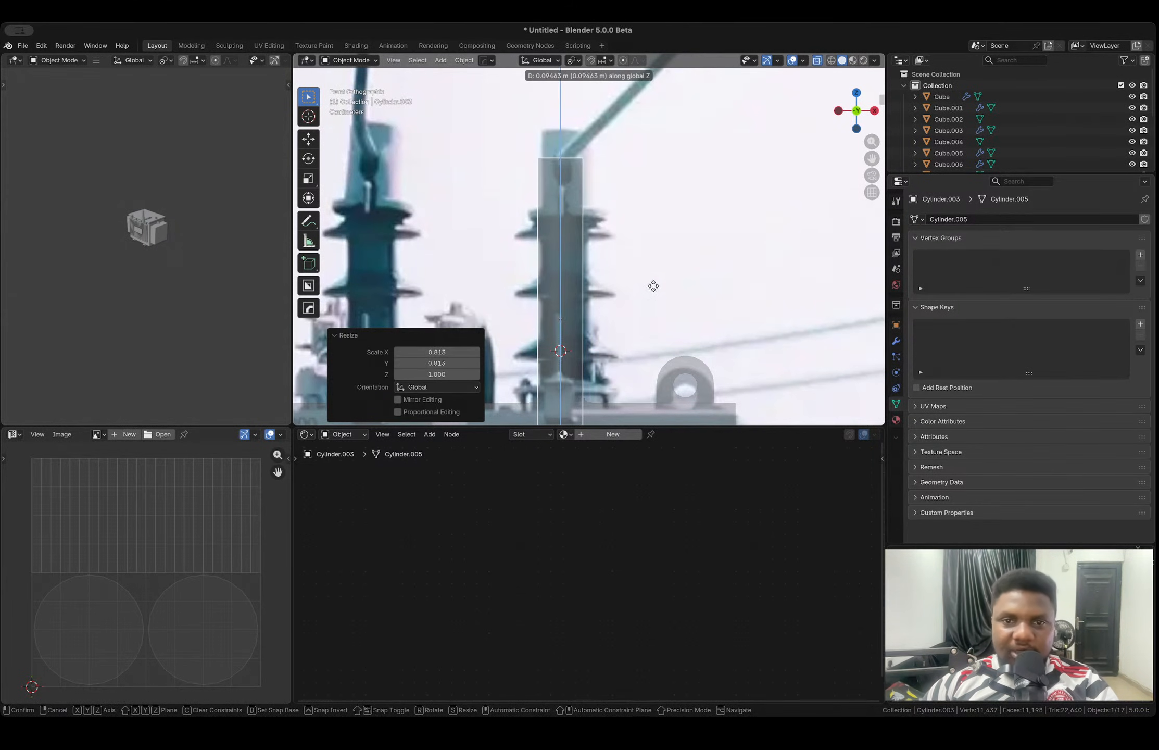
{"action": "left_click", "coordinate": [647, 268]}
{"action": "key", "text": "Tab"}
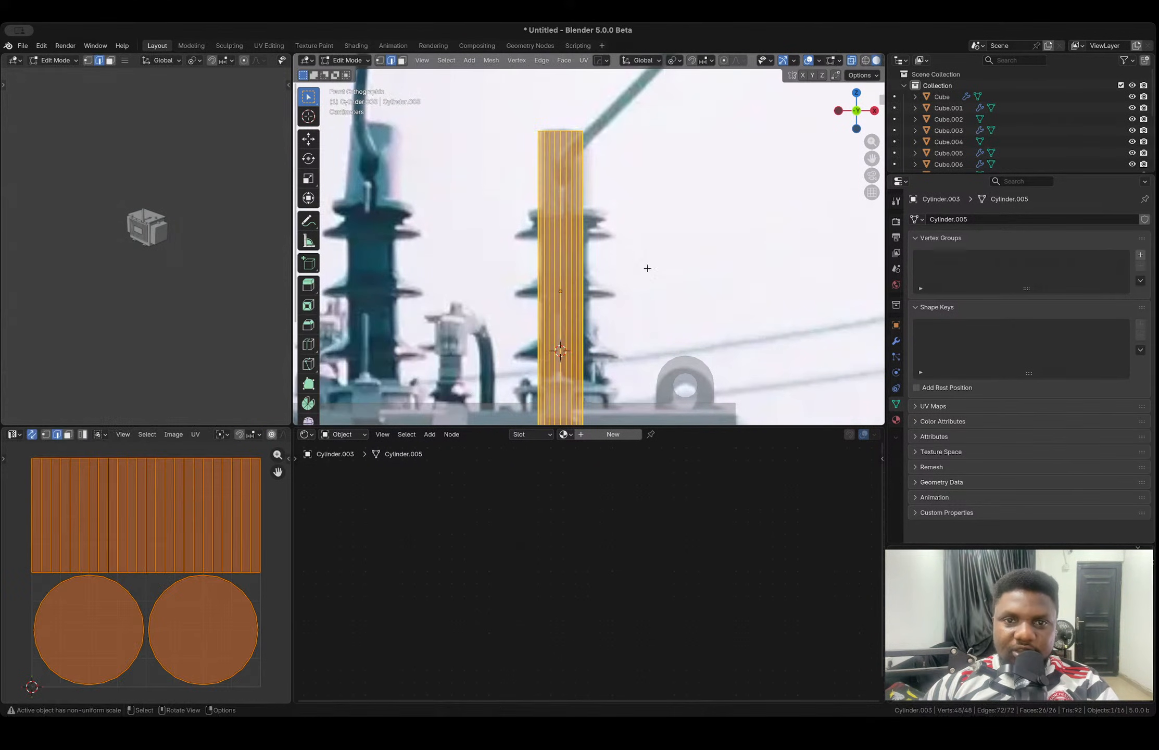
- Apply the cylinder's scale and bevel its top rim with a width of 0.00851 m and 5 segments
{"action": "left_click_drag", "start_coordinate": [483, 95], "coordinate": [633, 178]}
{"action": "key", "text": "Tab"}
{"action": "key", "text": "ctrl+a"}
{"action": "left_click", "coordinate": [634, 183]}
{"action": "key", "text": "Tab"}
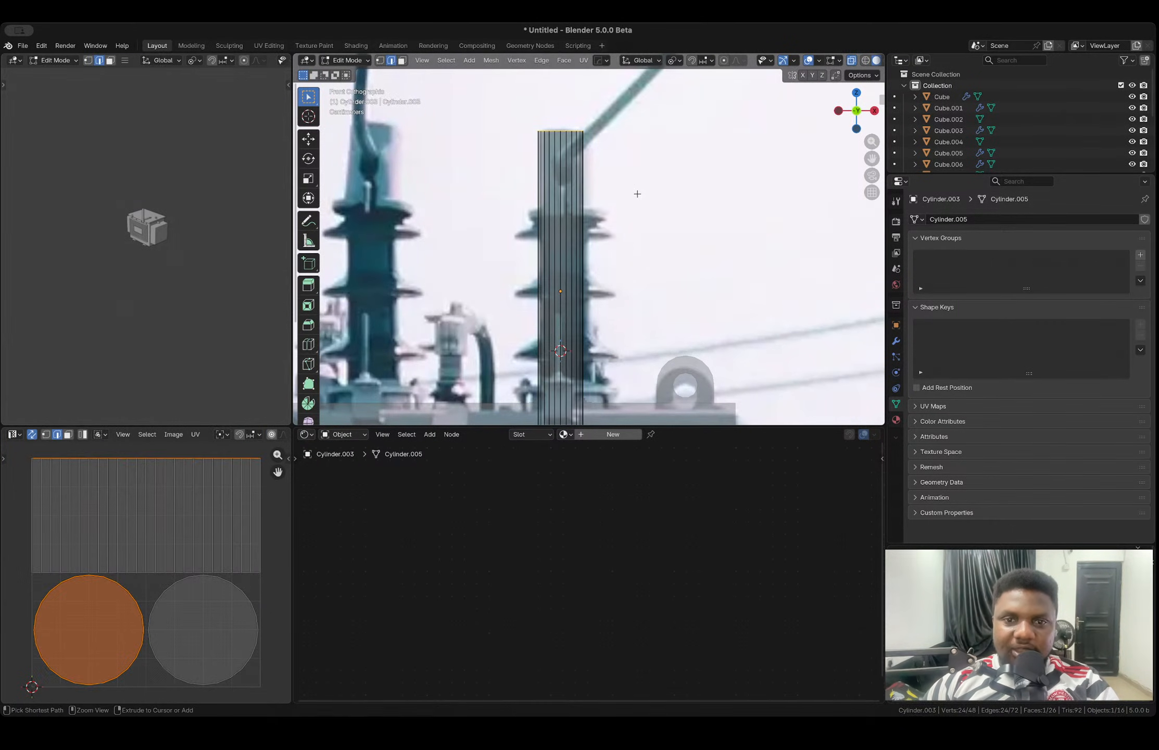
{"action": "key", "text": "ctrl+b"}
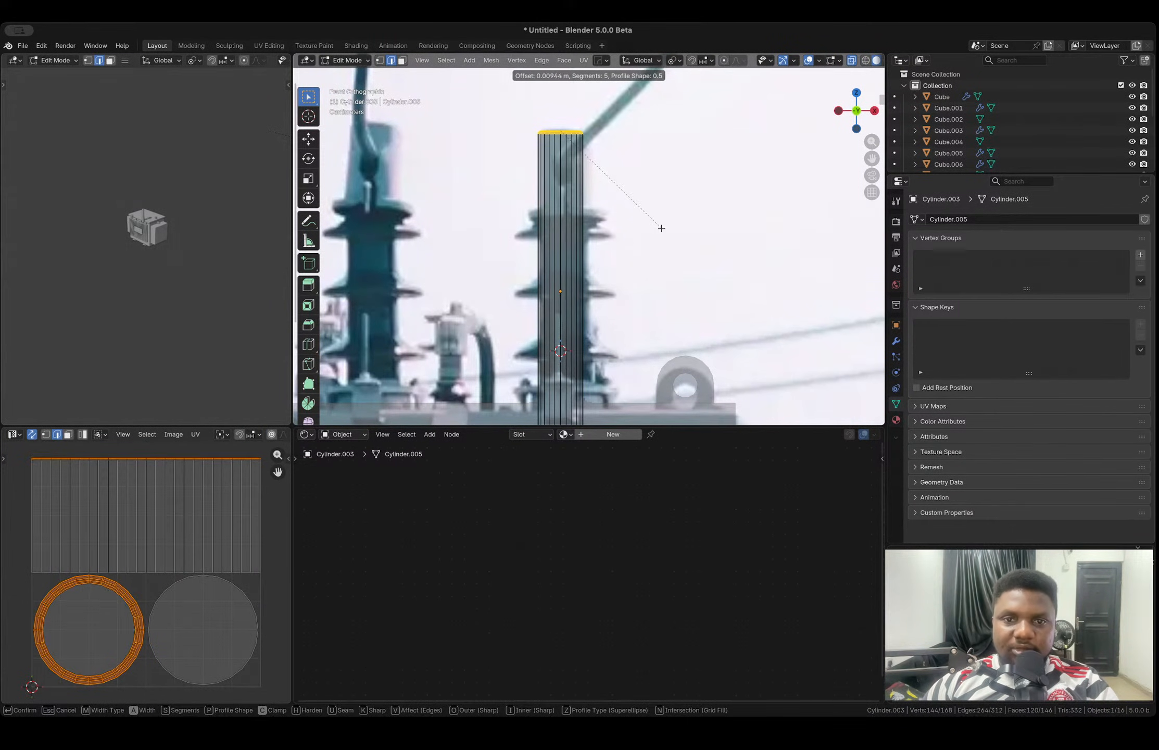
{"action": "left_click", "coordinate": [660, 228]}
- Add two horizontal loop cuts near the cylinder's upper end, one just above the sheds and one closer to the top
{"action": "scroll", "coordinate": [553, 168], "scroll_direction": "up", "scroll_amount": 2}
{"action": "scroll", "coordinate": [554, 168], "scroll_direction": "up", "scroll_amount": 1}
{"action": "middle_click_drag", "start_coordinate": [573, 173], "coordinate": [598, 234], "text": "shift"}
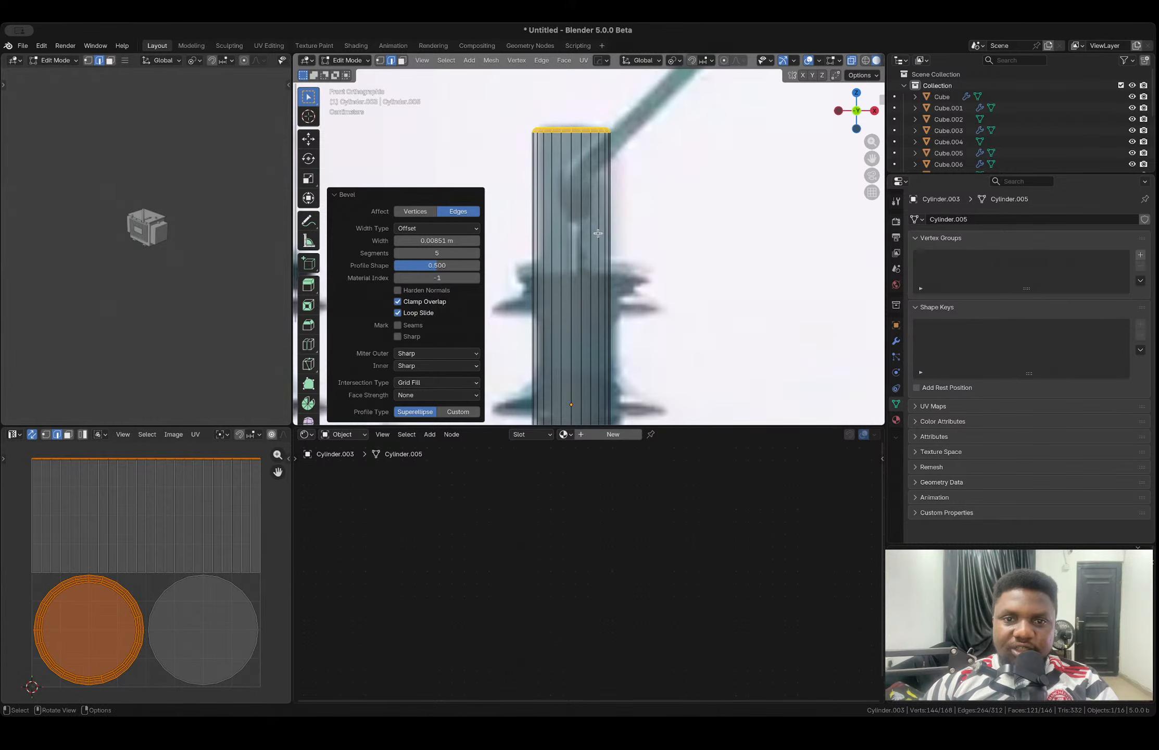
{"action": "key", "text": "ctrl+r"}
{"action": "left_click", "coordinate": [602, 239]}
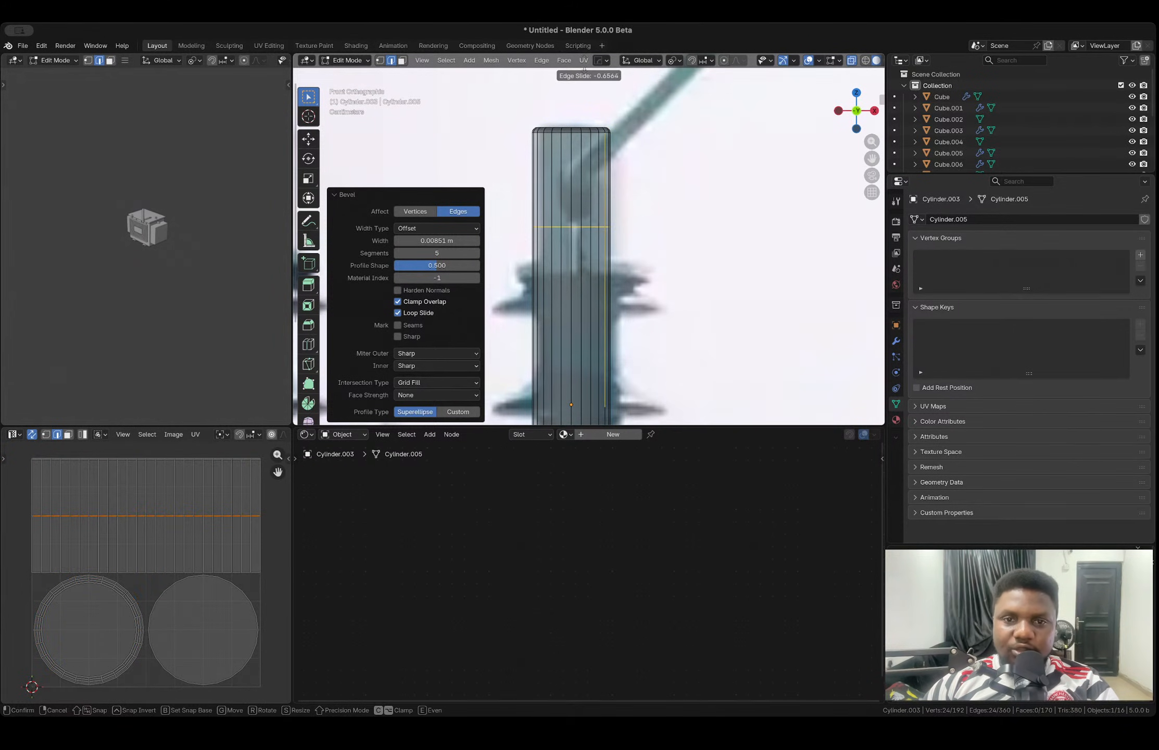
{"action": "left_click", "coordinate": [585, 70]}
{"action": "key", "text": "ctrl+r"}
{"action": "left_click", "coordinate": [604, 163]}
{"action": "left_click", "coordinate": [607, 149]}
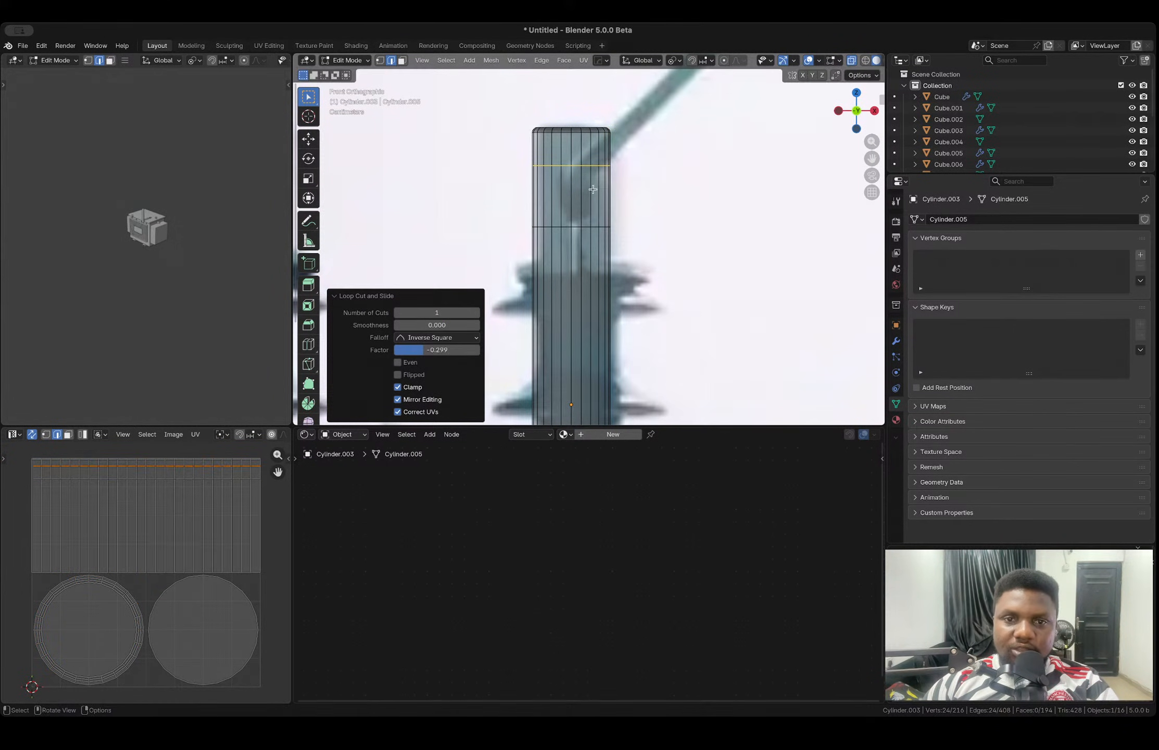
- Try to inset the front faces between the two loops by 0.00957 m and round them with LoopTools Circle
{"action": "key", "text": "alt+z"}
{"action": "left_click_drag", "start_coordinate": [546, 187], "coordinate": [594, 202]}
{"action": "key", "text": "3"}
{"action": "scroll", "coordinate": [664, 256], "scroll_direction": "up", "scroll_amount": 3}
{"action": "key", "text": "i"}
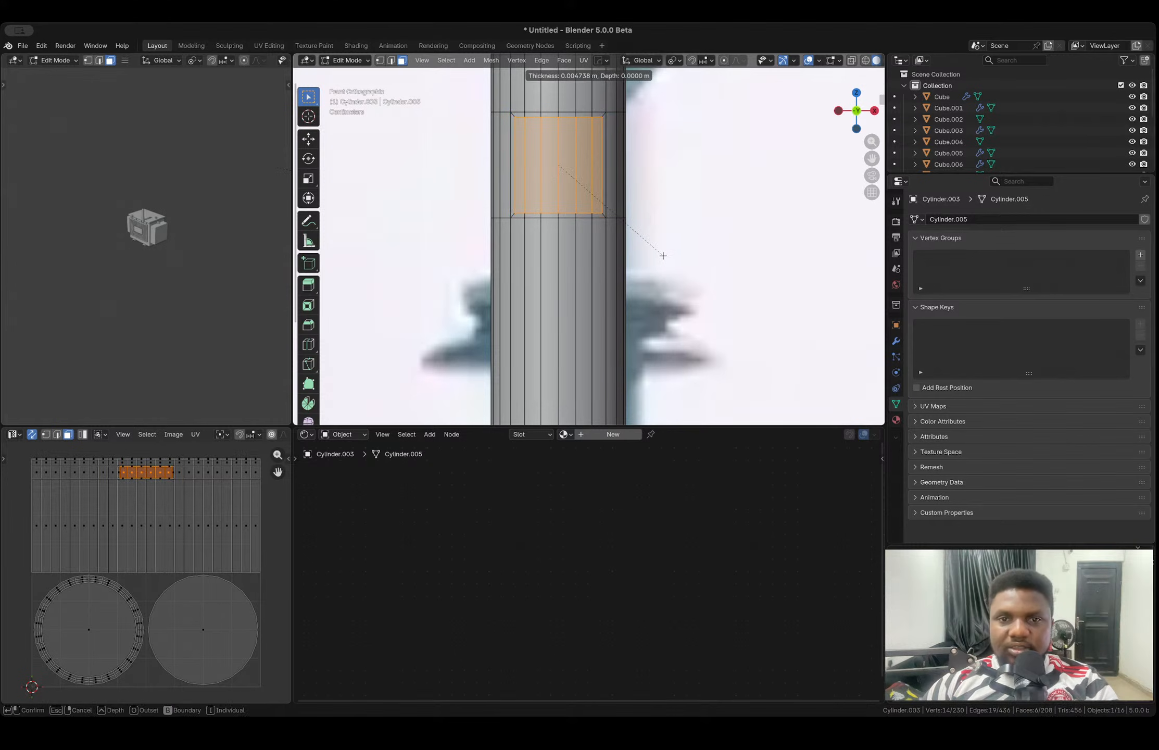
{"action": "left_click", "coordinate": [660, 255]}
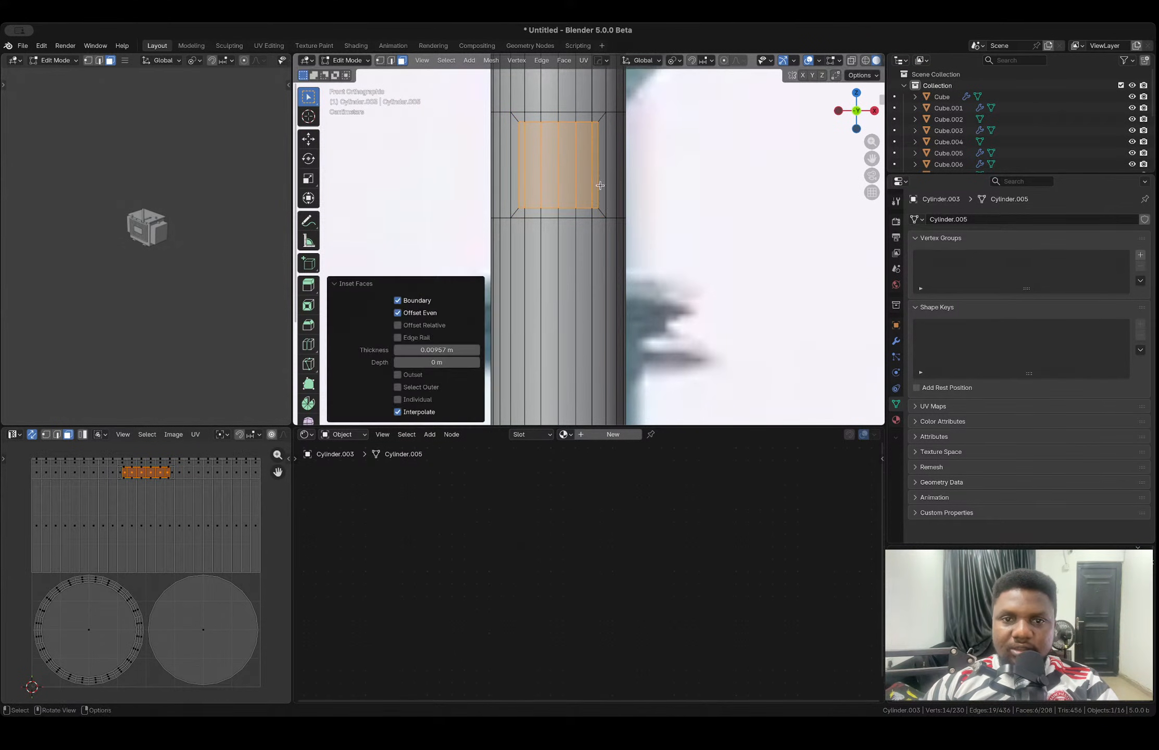
{"action": "right_click", "coordinate": [602, 186]}
{"action": "left_click", "coordinate": [654, 180]}
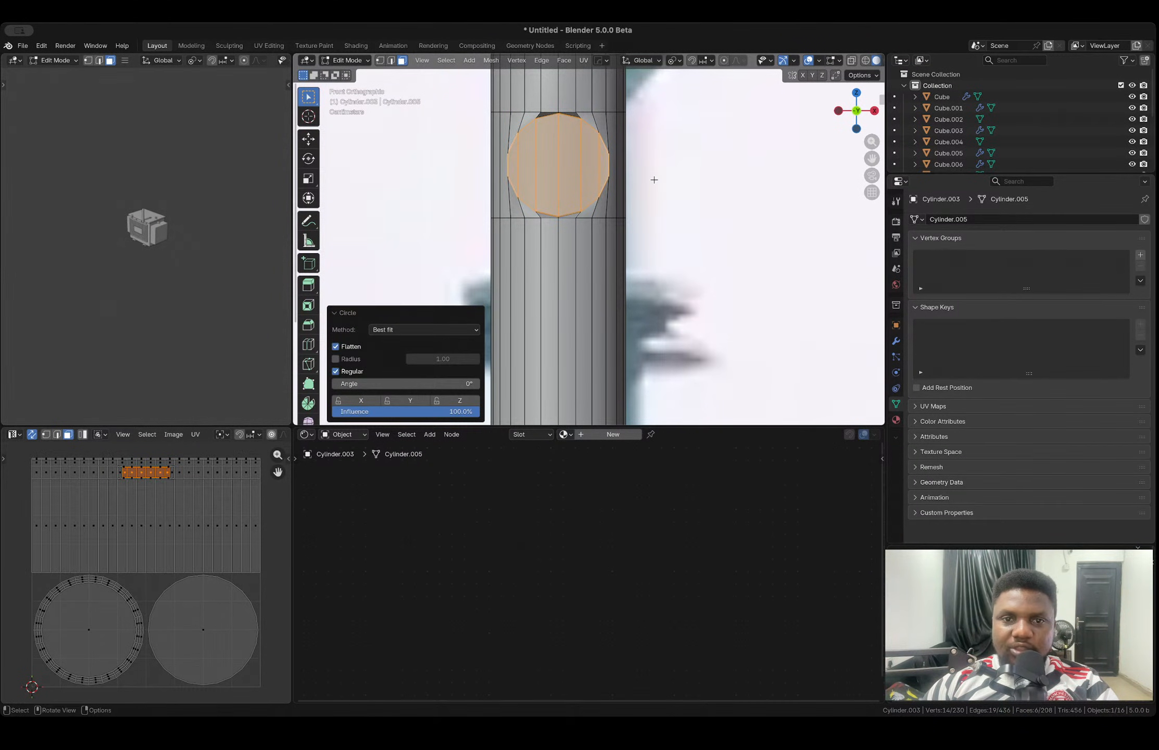
{"action": "middle_click_drag", "start_coordinate": [654, 180], "coordinate": [611, 238]}
{"action": "key", "text": "ctrl+z"}
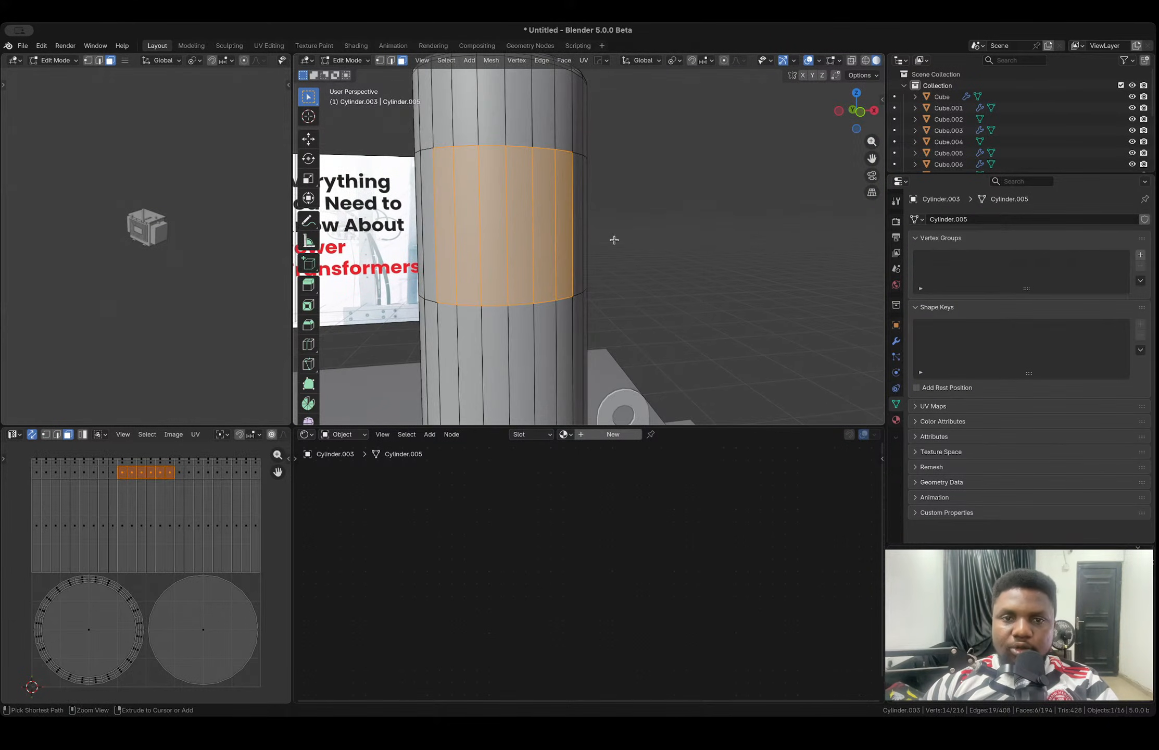
- Inset the front faces between the loops by about 0.016 m and shape them into a flat circle with LoopTools
{"action": "key", "text": "i"}
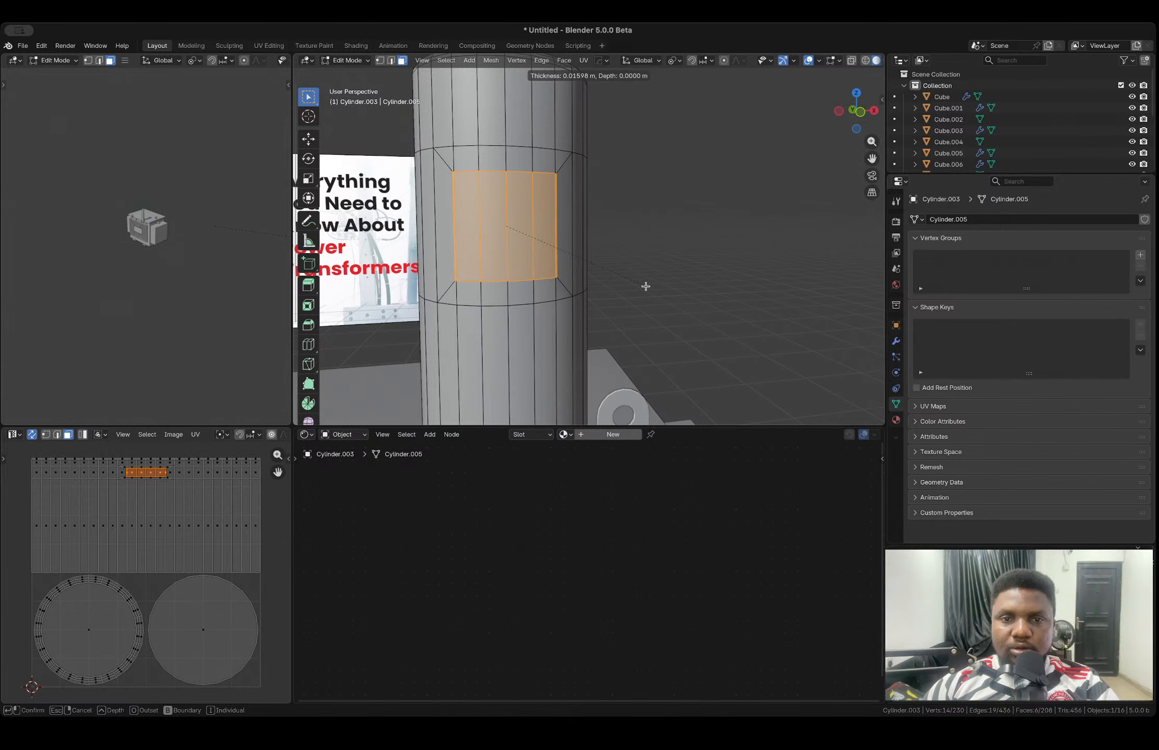
{"action": "left_click", "coordinate": [645, 286]}
{"action": "right_click", "coordinate": [511, 215]}
{"action": "left_click", "coordinate": [561, 221]}
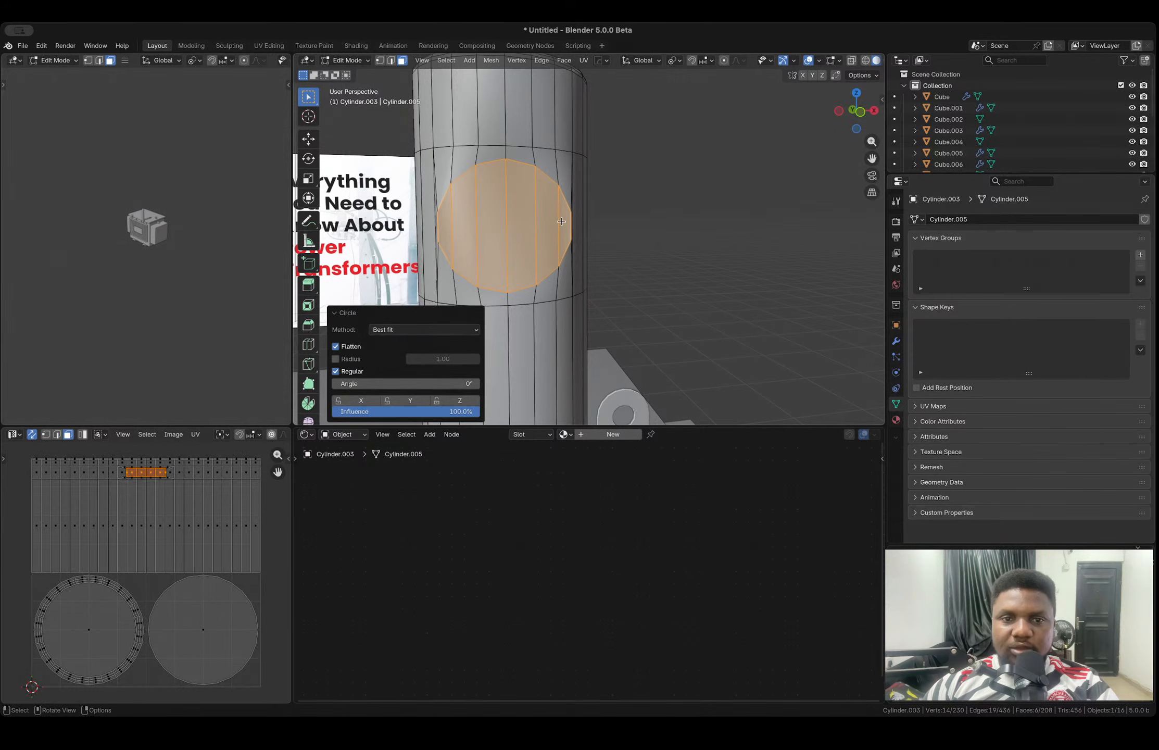
{"action": "scroll", "coordinate": [574, 227], "scroll_direction": "up", "scroll_amount": 5}
{"action": "scroll", "coordinate": [574, 227], "scroll_direction": "down", "scroll_amount": 12}
{"action": "middle_click_drag", "start_coordinate": [575, 227], "coordinate": [642, 249]}
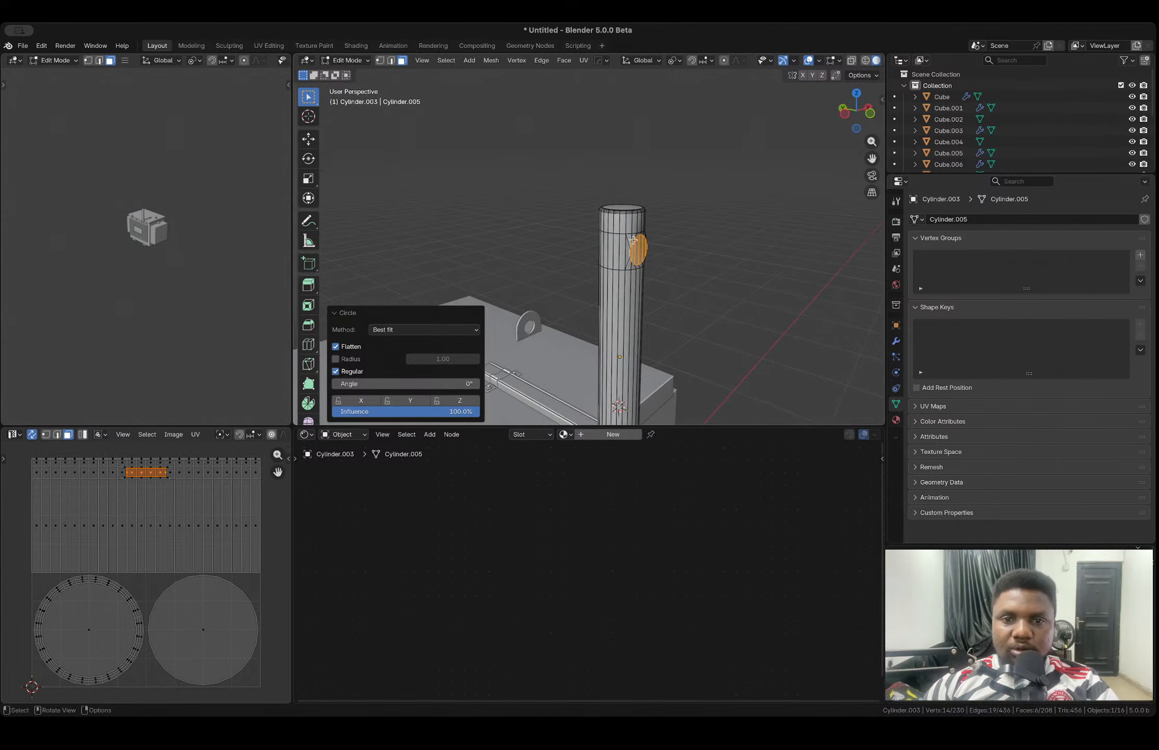
- Mirror the cylinder along Y and apply the mirror modifier
{"action": "key", "text": "Tab"}
{"action": "scroll", "coordinate": [641, 250], "scroll_direction": "down", "scroll_amount": 5}
{"action": "key", "text": "alt+x"}
{"action": "left_click", "coordinate": [663, 311]}
{"action": "scroll", "coordinate": [619, 281], "scroll_direction": "up", "scroll_amount": 5}
{"action": "left_click", "coordinate": [896, 342]}
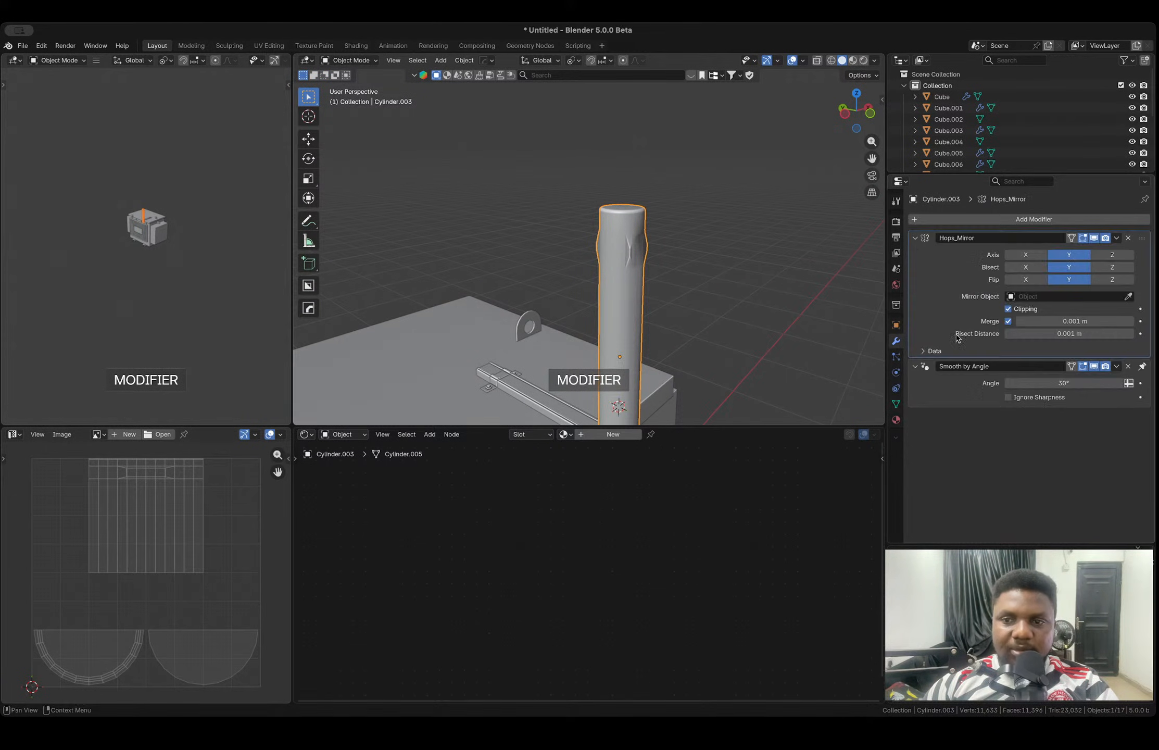
{"action": "key", "text": "ctrl+a"}
{"action": "key", "text": "Tab"}
- Bridge the two opposite circular faces into a through hole and inspect it
{"action": "right_click", "coordinate": [645, 253]}
{"action": "mouse_move", "coordinate": [644, 252]}
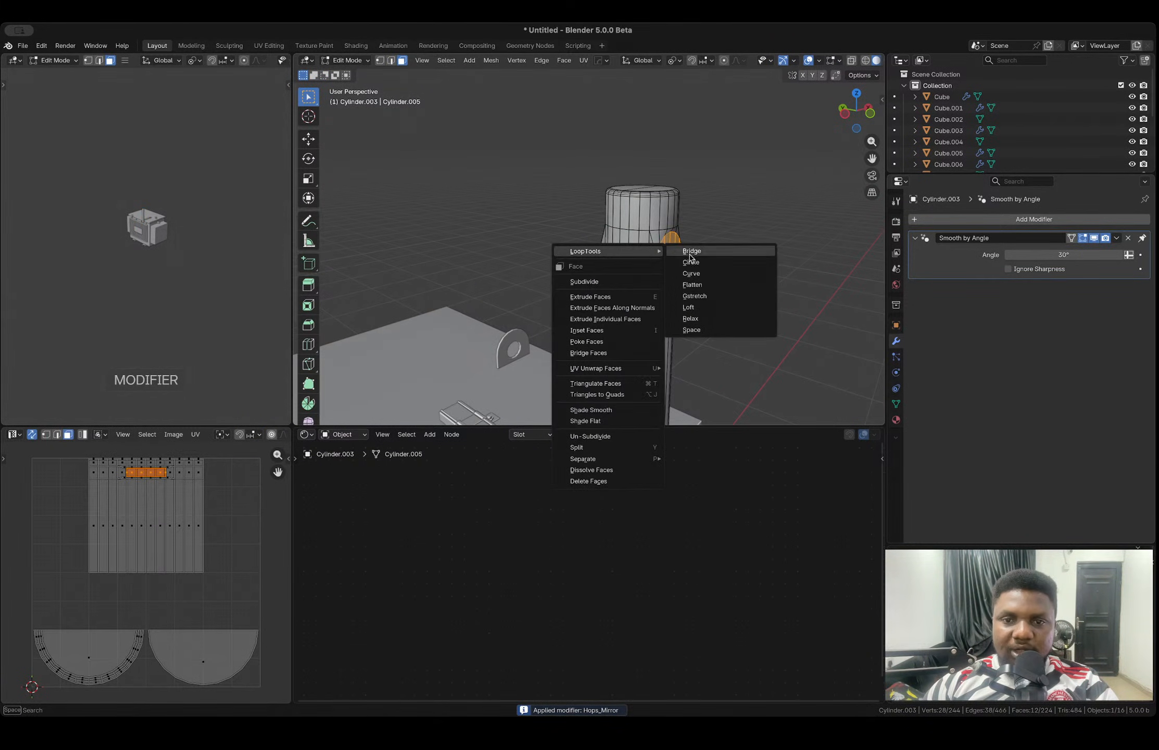
{"action": "left_click", "coordinate": [707, 254]}
{"action": "middle_click_drag", "start_coordinate": [699, 246], "coordinate": [642, 238]}
{"action": "scroll", "coordinate": [625, 235], "scroll_direction": "up", "scroll_amount": 6}
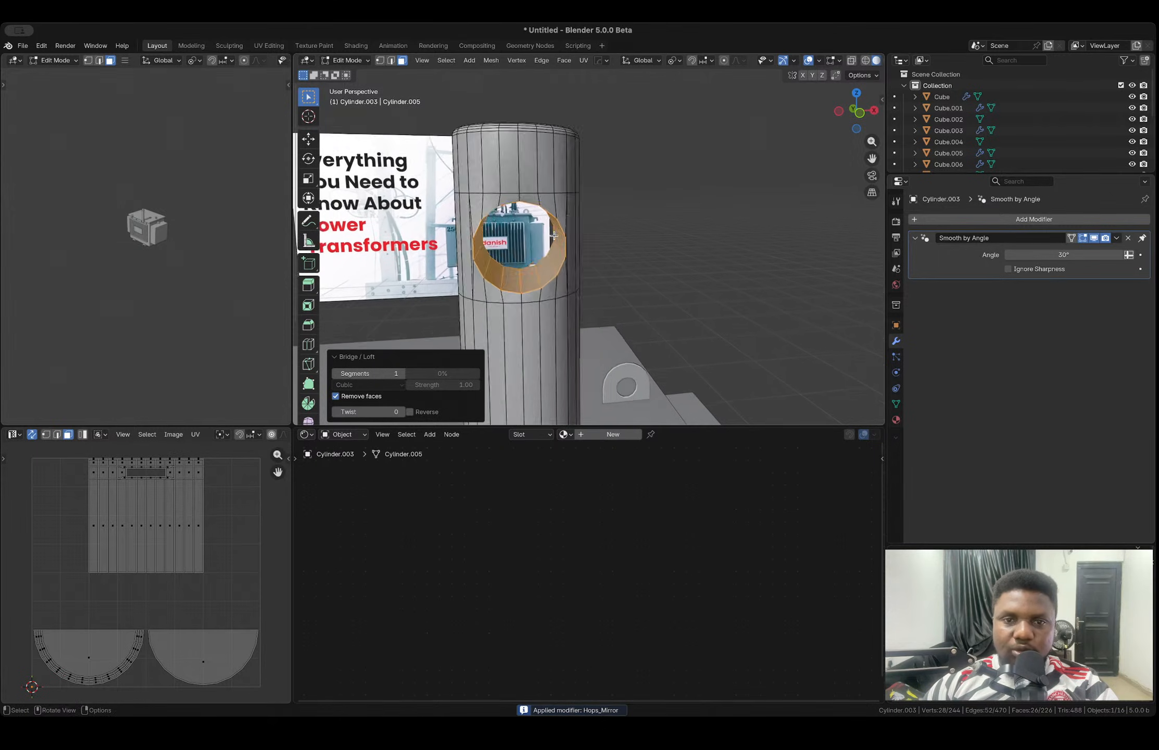
{"action": "middle_click_drag", "start_coordinate": [556, 229], "coordinate": [620, 235]}
{"action": "key", "text": "Tab"}
{"action": "scroll", "coordinate": [579, 225], "scroll_direction": "down", "scroll_amount": 4}
{"action": "middle_click_drag", "start_coordinate": [690, 246], "coordinate": [565, 217]}
{"action": "key", "text": "Tab"}
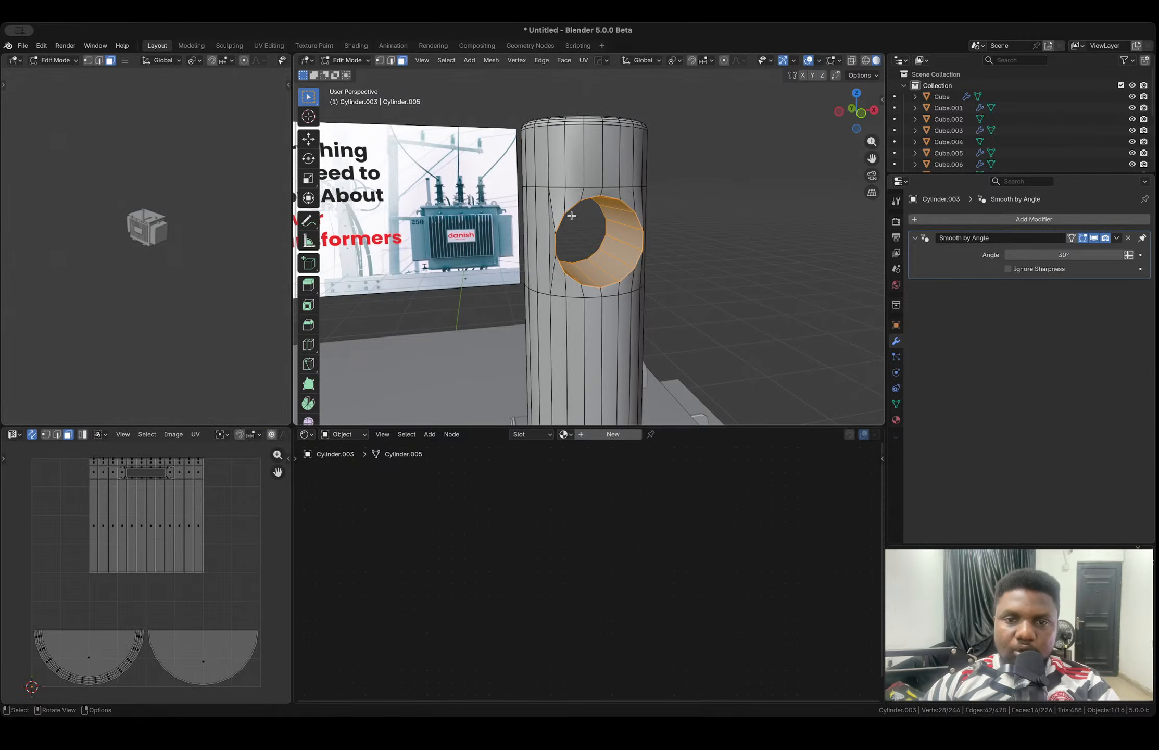
- Try to bevel the hole's front rim with 5 segments, then undo it
{"action": "left_click", "coordinate": [563, 216], "text": "alt"}
{"action": "key", "text": "ctrl+b"}
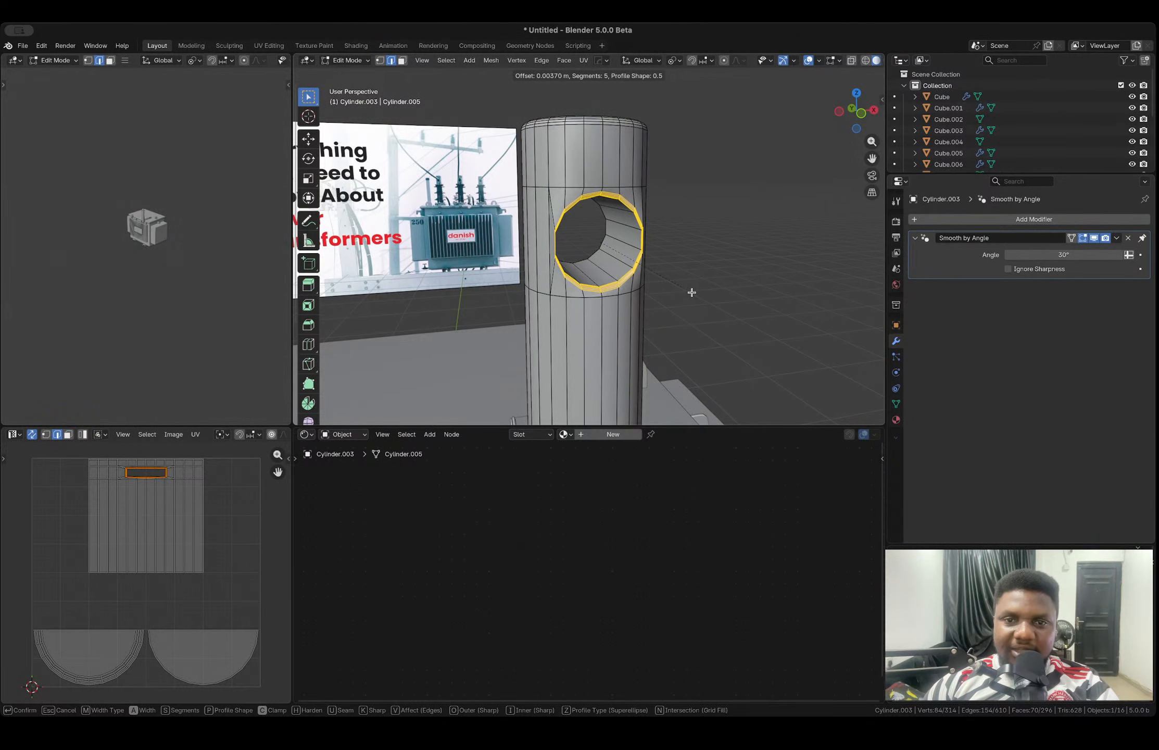
{"action": "left_click", "coordinate": [690, 292]}
{"action": "scroll", "coordinate": [616, 251], "scroll_direction": "up", "scroll_amount": 6}
{"action": "scroll", "coordinate": [612, 248], "scroll_direction": "down", "scroll_amount": 4}
{"action": "key", "text": "ctrl+z"}
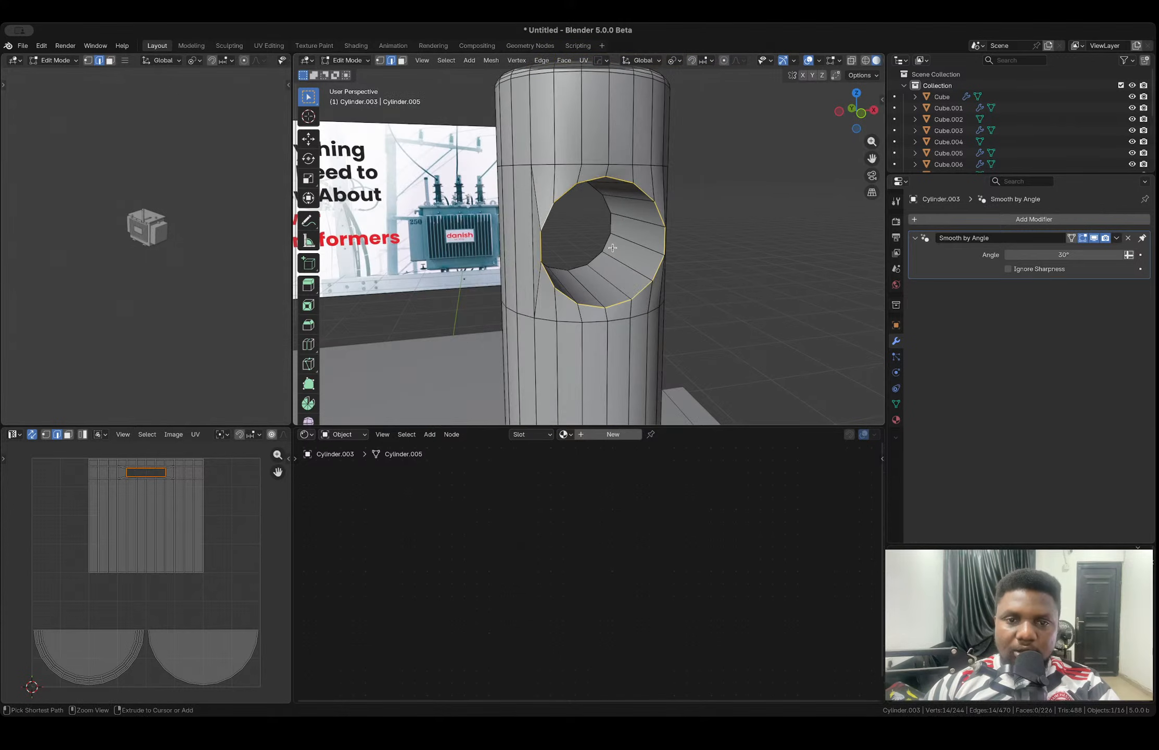
- Merge all vertices by distance and bevel the hole's front rim by about 0.0038 m with 5 segments
{"action": "key", "text": "a"}
{"action": "key", "text": "1"}
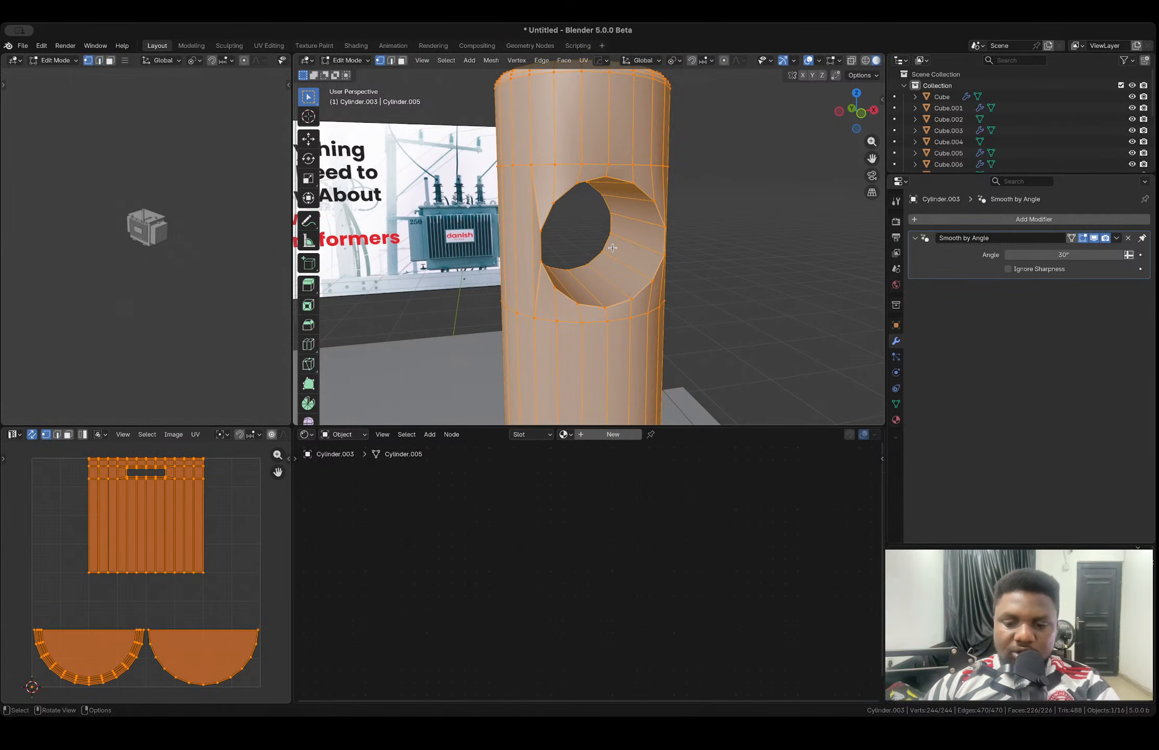
{"action": "key", "text": "m"}
{"action": "left_click", "coordinate": [613, 249]}
{"action": "key", "text": "2"}
{"action": "left_click", "coordinate": [549, 214], "text": "alt"}
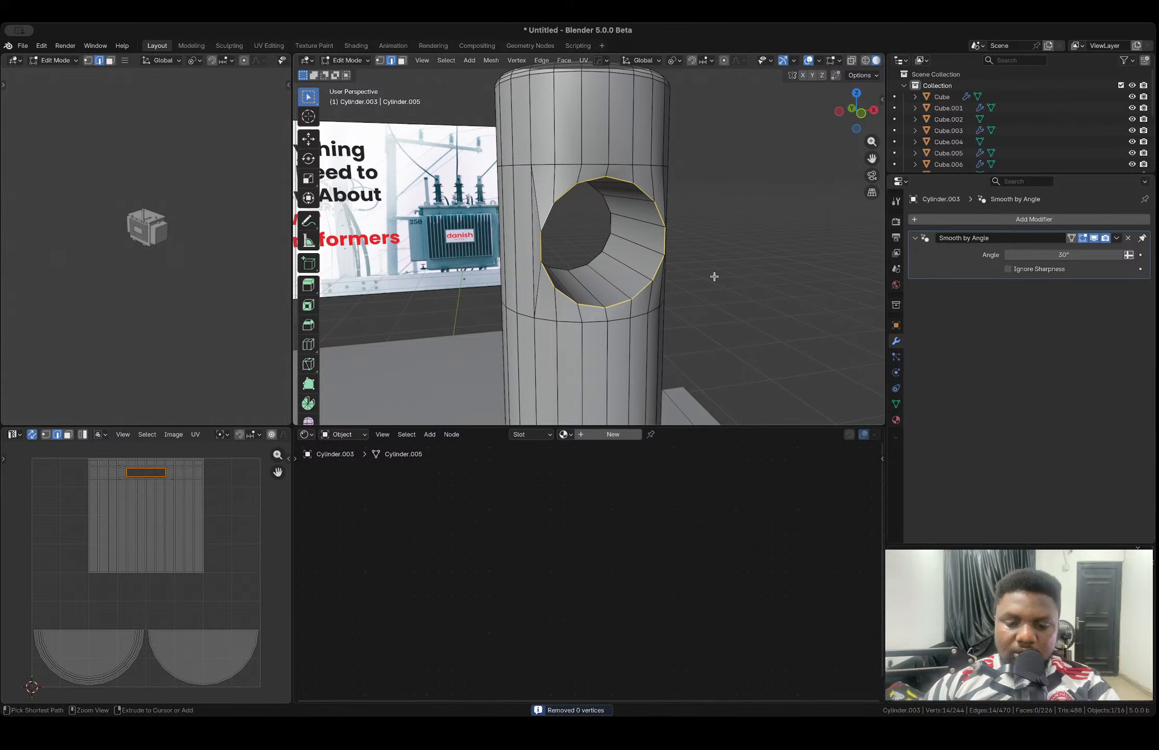
{"action": "key", "text": "ctrl+b"}
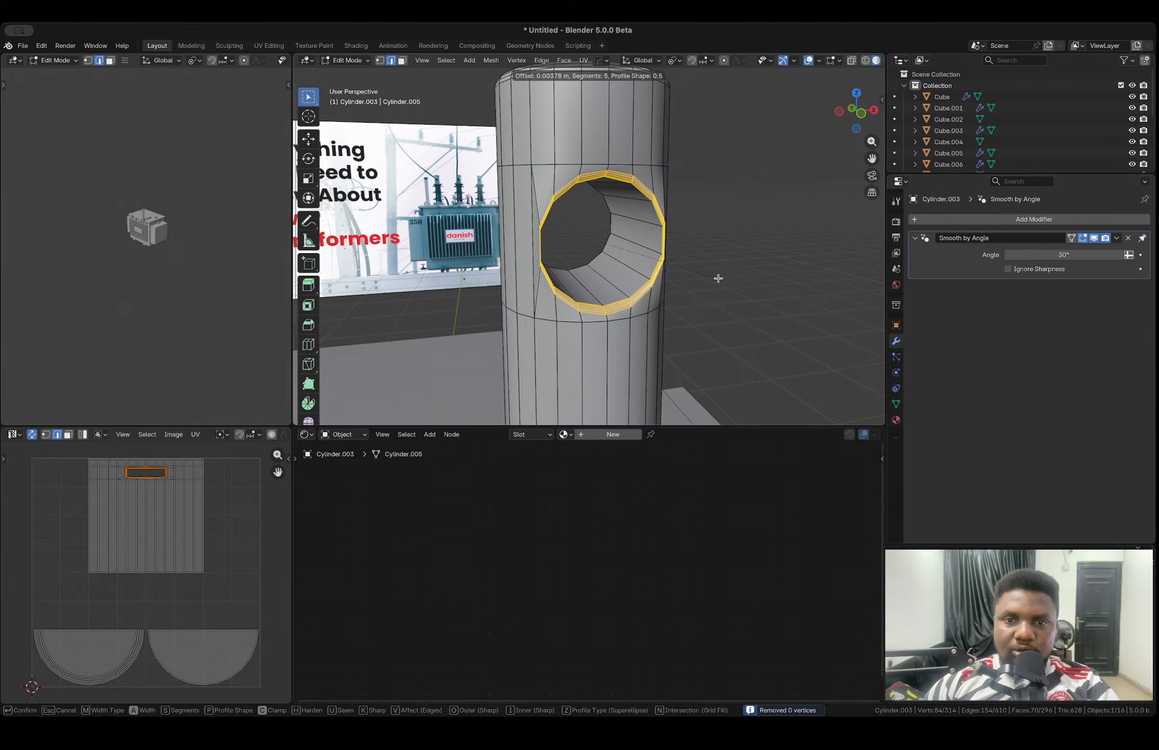
{"action": "left_click", "coordinate": [717, 278]}
- Mirror the bevelled hole rim to the cylinder's other side along Y and apply the modifier
{"action": "scroll", "coordinate": [637, 254], "scroll_direction": "down", "scroll_amount": 3}
{"action": "scroll", "coordinate": [637, 253], "scroll_direction": "down", "scroll_amount": 1}
{"action": "middle_click_drag", "start_coordinate": [636, 253], "coordinate": [660, 261]}
{"action": "key", "text": "Tab"}
{"action": "key", "text": "alt+x"}
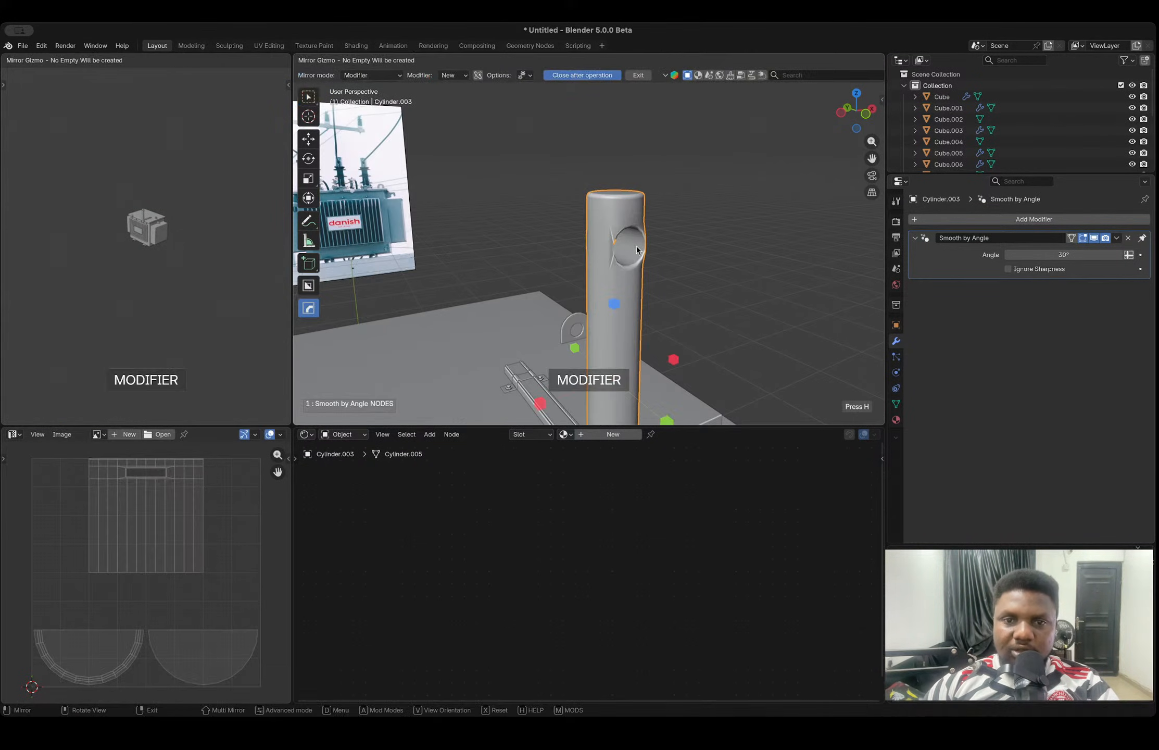
{"action": "left_click", "coordinate": [664, 419]}
{"action": "key", "text": "ctrl+a"}
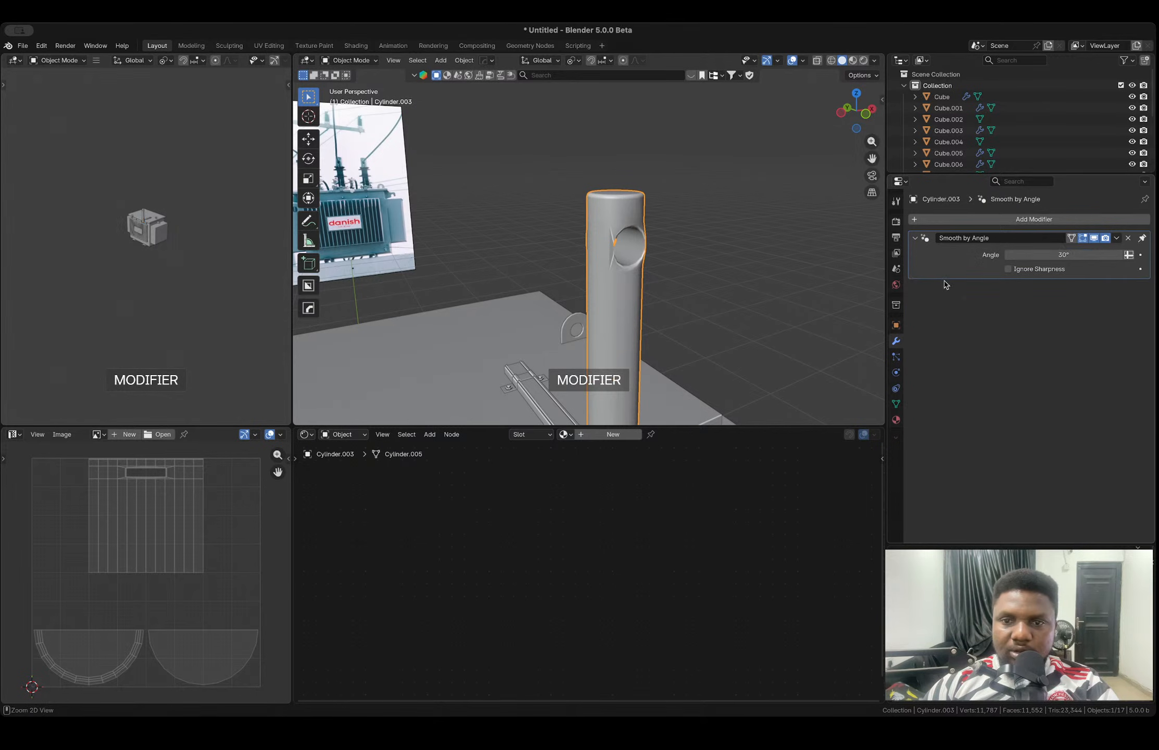
- Try a level 1 subdivision on the drilled cylinder and undo it
{"action": "key", "text": "ctrl+1"}
{"action": "scroll", "coordinate": [627, 234], "scroll_direction": "up", "scroll_amount": 3}
{"action": "middle_click_drag", "start_coordinate": [637, 237], "coordinate": [495, 196]}
{"action": "key", "text": "ctrl+z"}
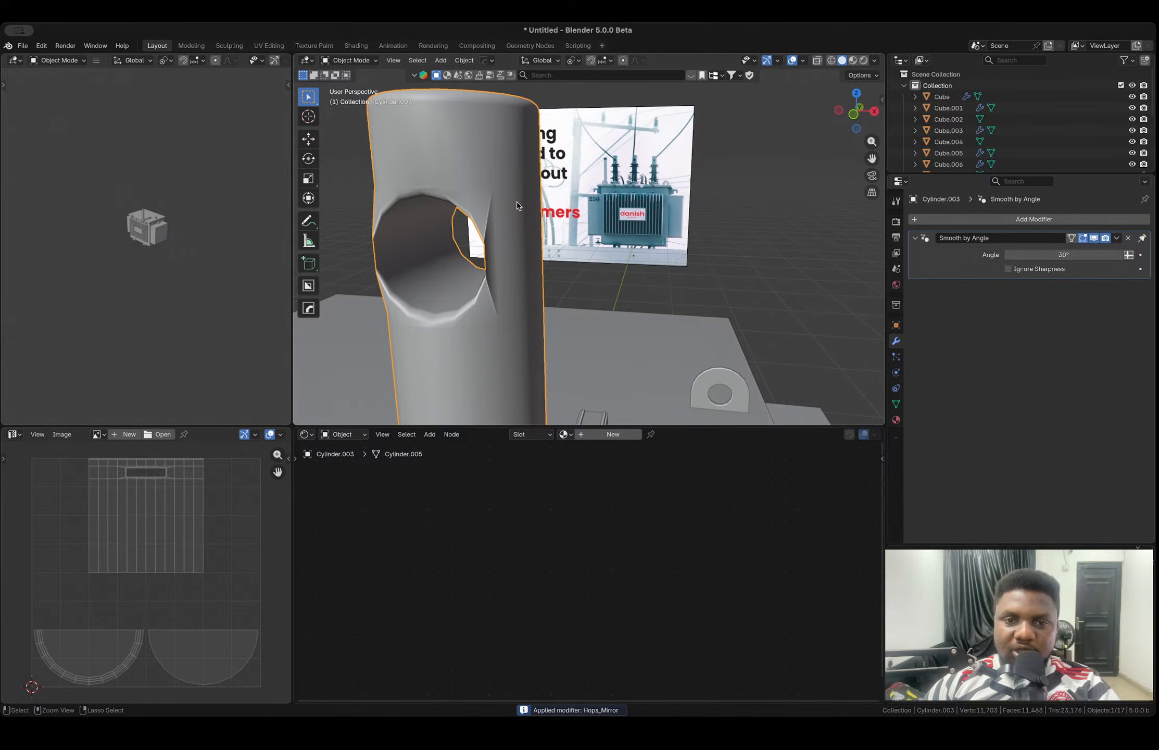
- Undo the hole, mirror and circle edits back to the plain cylinder before the inset between the two loops
{"action": "key", "text": "Tab"}
{"action": "key", "text": "a"}
{"action": "key", "text": "ctrl+z"}
{"action": "key", "text": "2"}
{"action": "key", "text": "3"}
{"action": "key", "text": "ctrl+z"}
{"action": "key", "text": "ctrl+z"}
{"action": "key", "text": "ctrl+z"}
{"action": "key", "text": "ctrl+z"}
{"action": "key", "text": "ctrl+z"}
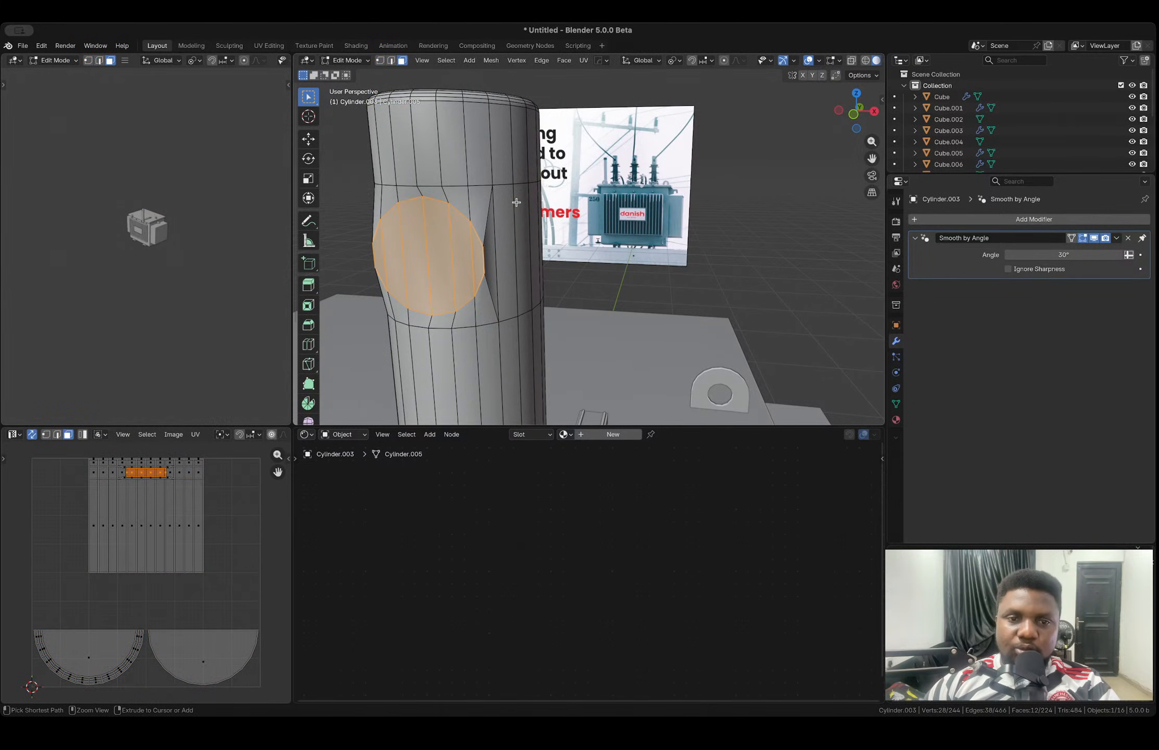
{"action": "key", "text": "ctrl+z"}
{"action": "key", "text": "ctrl+z"}
{"action": "middle_click_drag", "start_coordinate": [518, 206], "coordinate": [541, 206]}
{"action": "scroll", "coordinate": [548, 207], "scroll_direction": "up", "scroll_amount": 2}
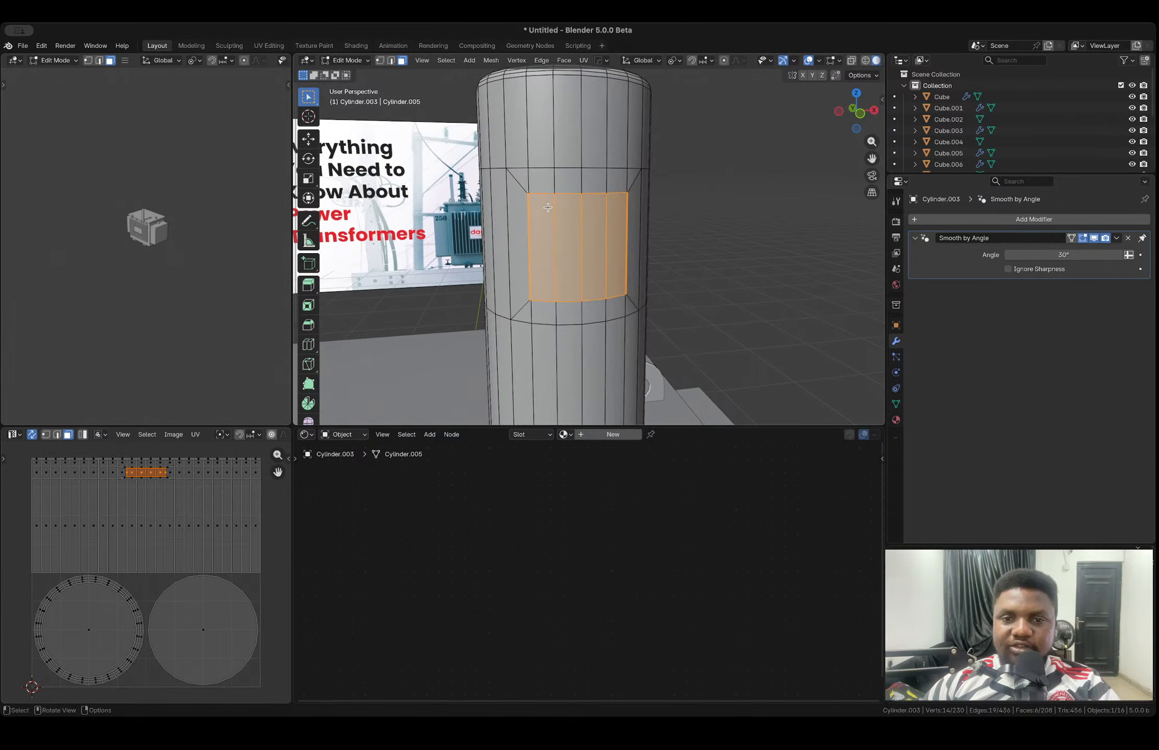
{"action": "key", "text": "ctrl+z"}
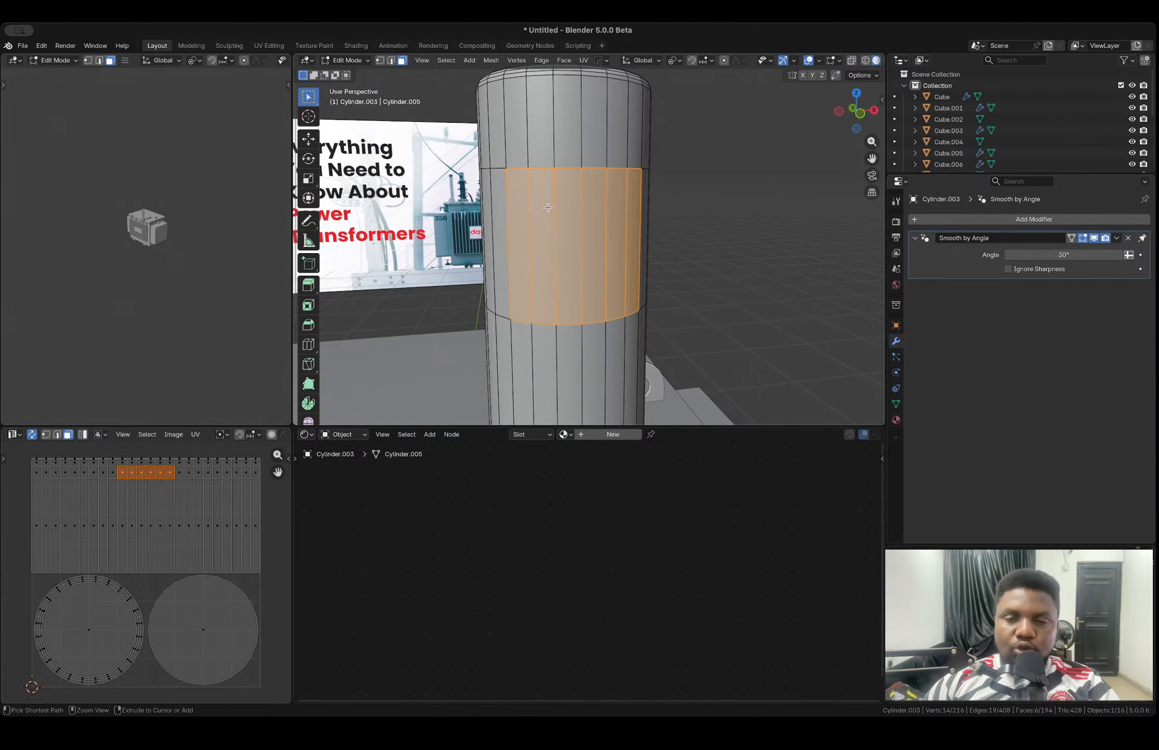
- Leave mesh editing, duplicate the insulator cylinder and raise the copy 0.18898 m along Z
{"action": "key", "text": "Tab"}
{"action": "key", "text": "shift+a"}
{"action": "mouse_move", "coordinate": [548, 209]}
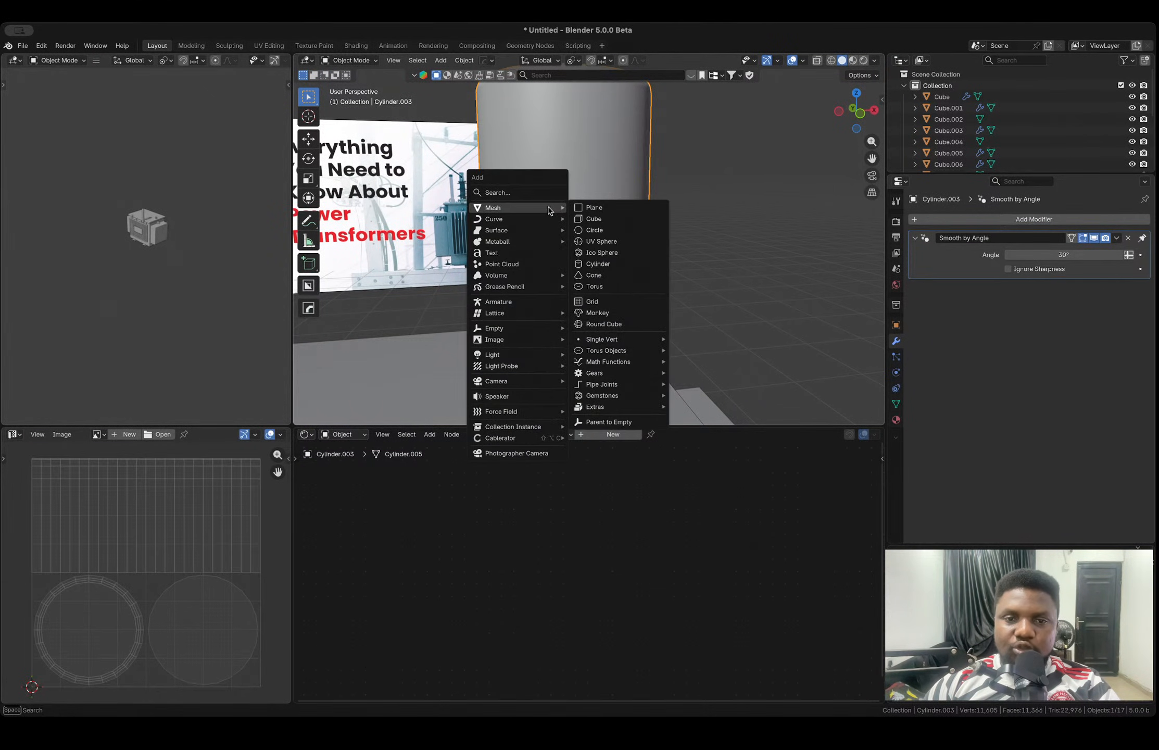
{"action": "key", "text": "Escape"}
{"action": "scroll", "coordinate": [596, 213], "scroll_direction": "down", "scroll_amount": 4}
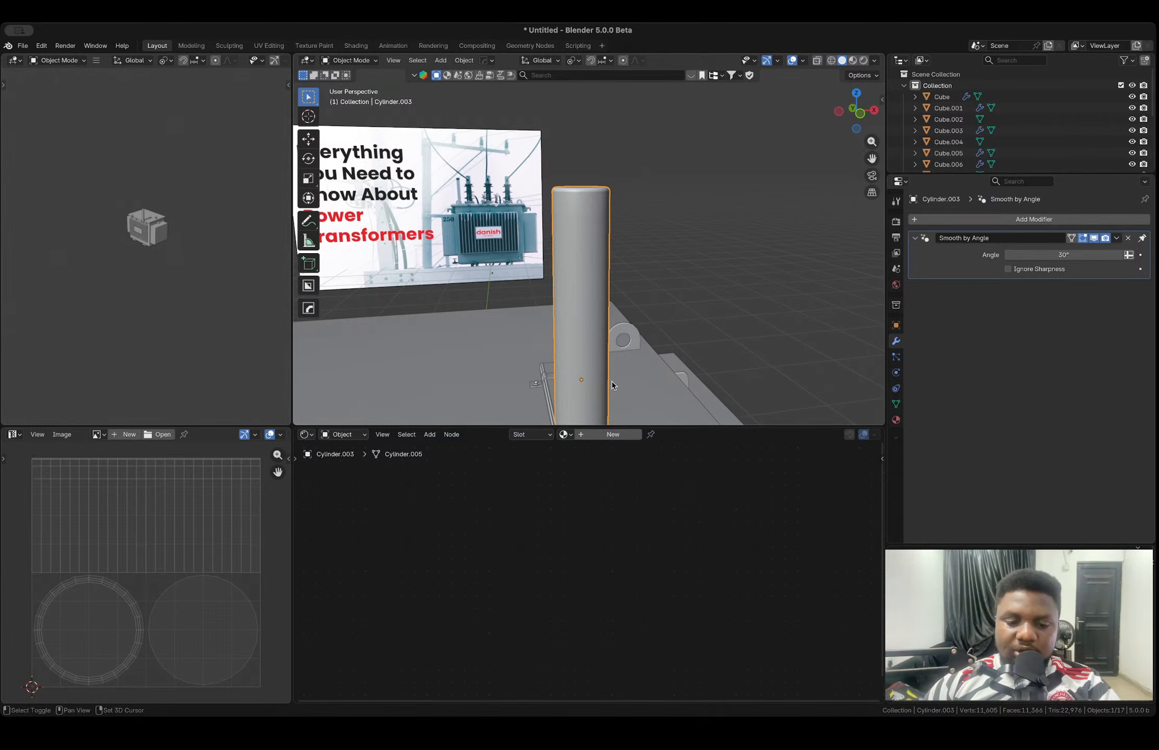
{"action": "key", "text": "shift+d"}
{"action": "key", "text": "z"}
{"action": "left_click", "coordinate": [604, 310]}
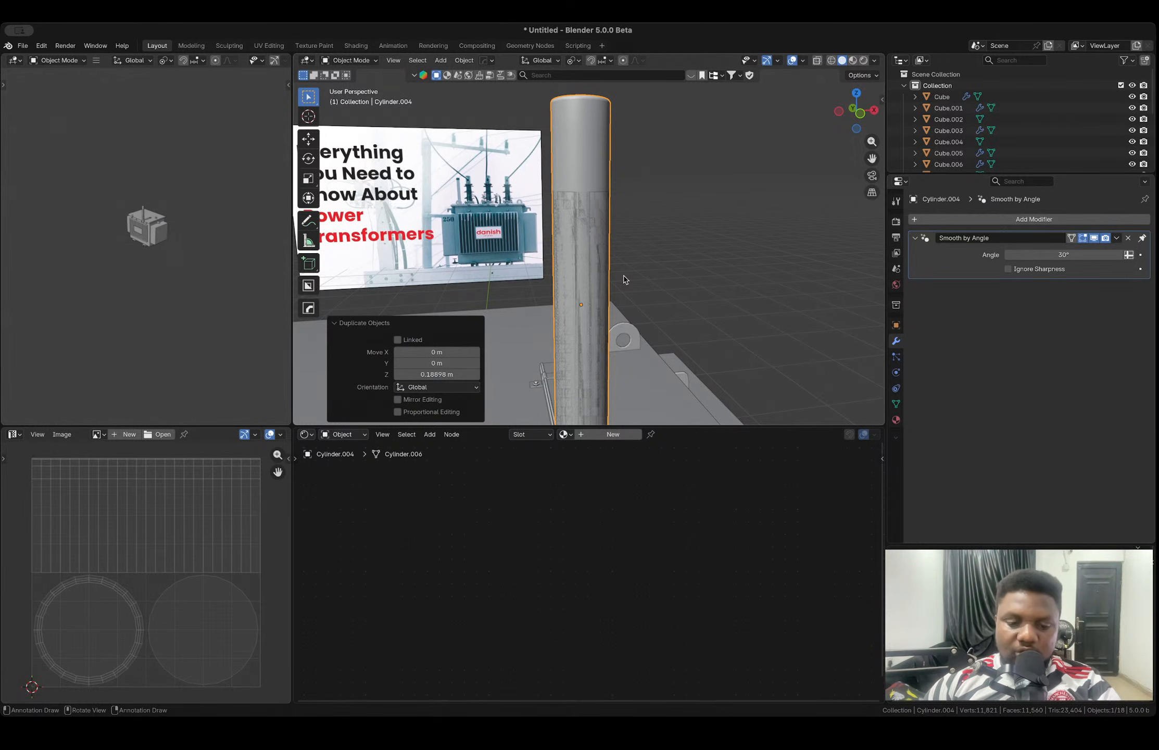
- Rotate the duplicated cylinder 90° about the global X axis
{"action": "type", "text": "rx"}
{"action": "type", "text": "90"}
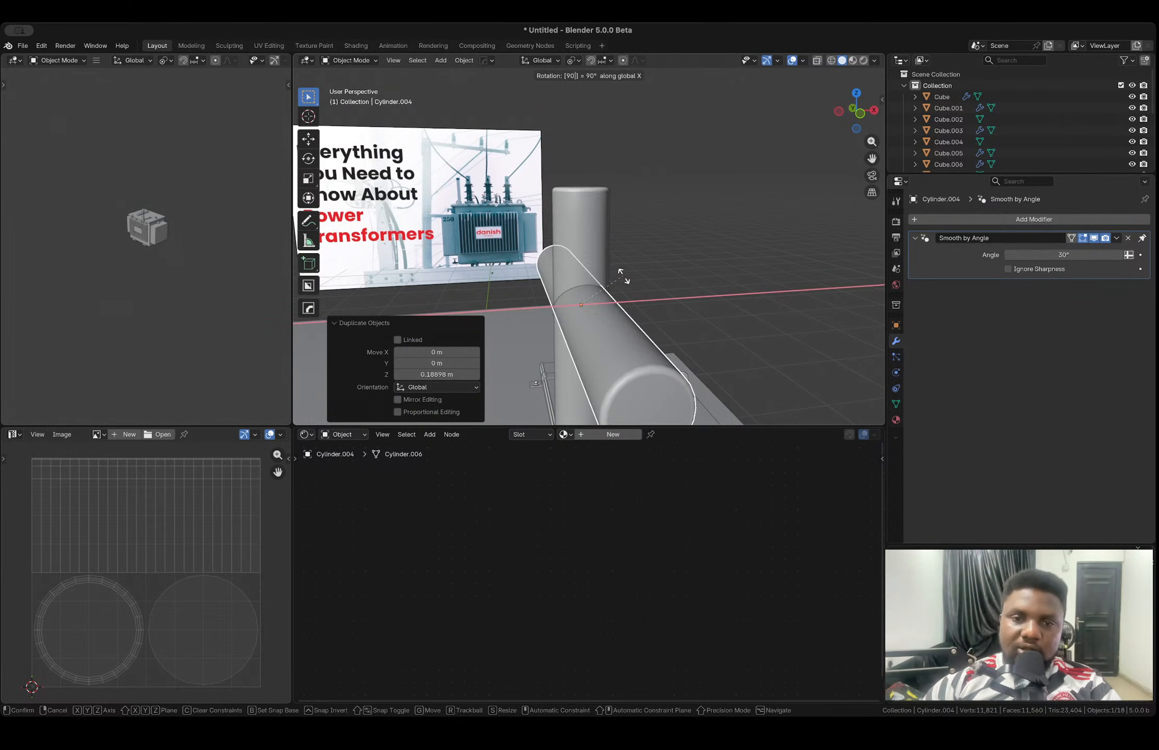
{"action": "key", "text": "Return"}
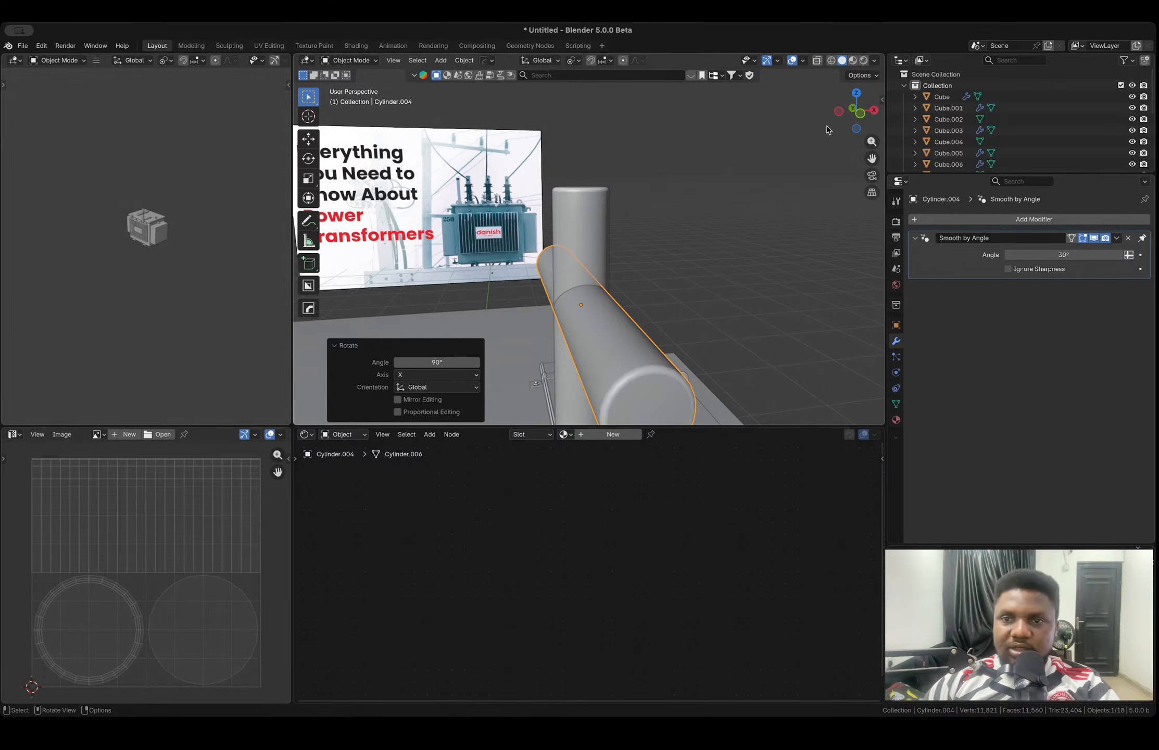
- Scale the crosswise cylinder uniformly to about 0.64, comparing it with the reference image in see-through front view
{"action": "left_click", "coordinate": [860, 115]}
{"action": "key", "text": "z"}
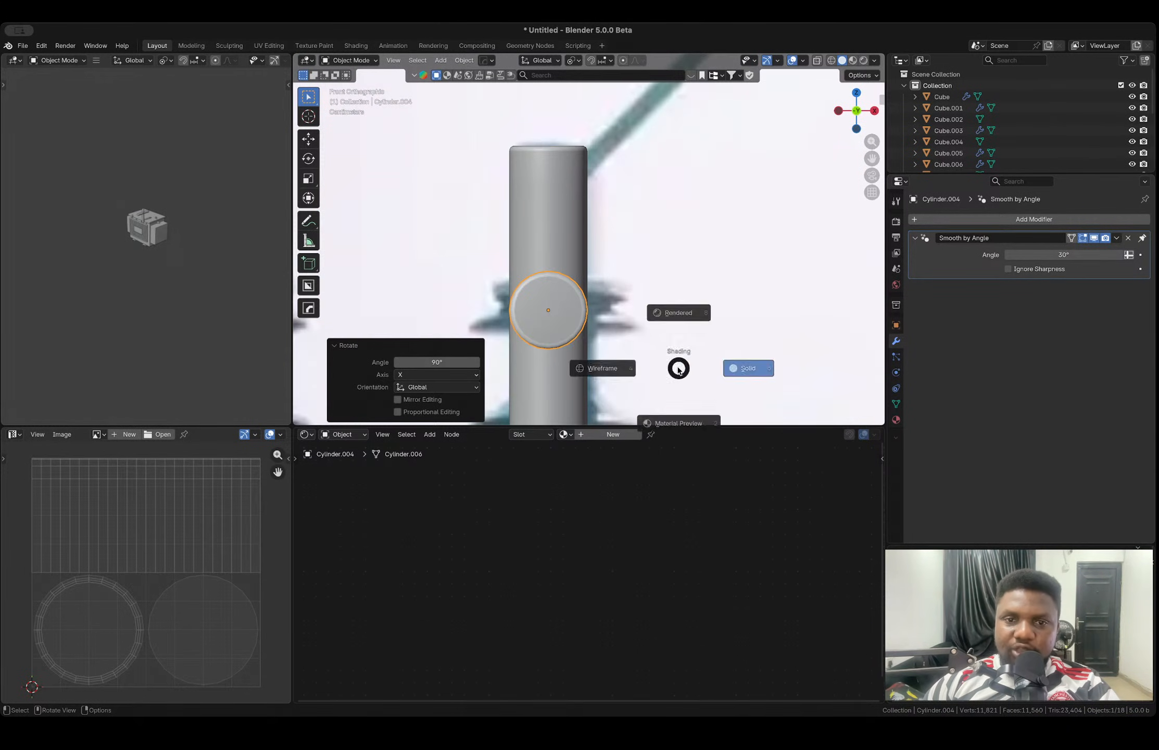
{"action": "key", "text": "alt+z"}
{"action": "key", "text": "s"}
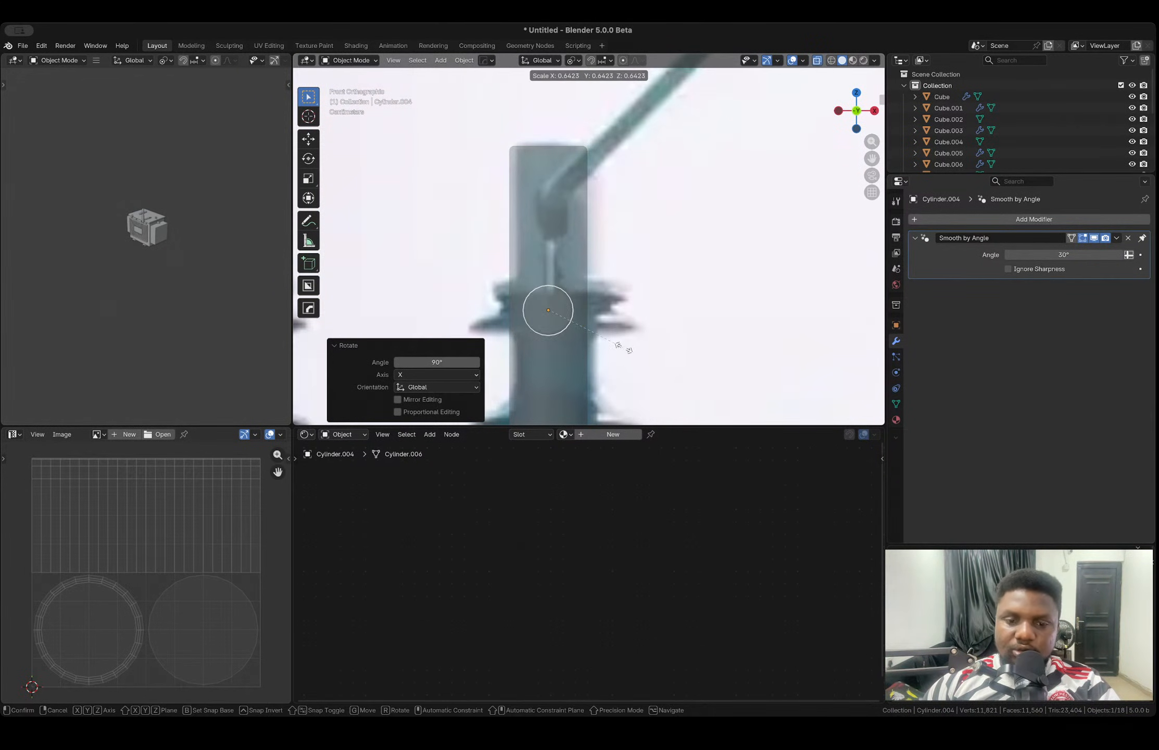
{"action": "left_click", "coordinate": [622, 347]}
- Raise the crosswise cylinder 0.16523 m along Z and scale it uniformly by 1.107
{"action": "key", "text": "g"}
{"action": "key", "text": "z"}
{"action": "left_click", "coordinate": [632, 249]}
{"action": "key", "text": "s"}
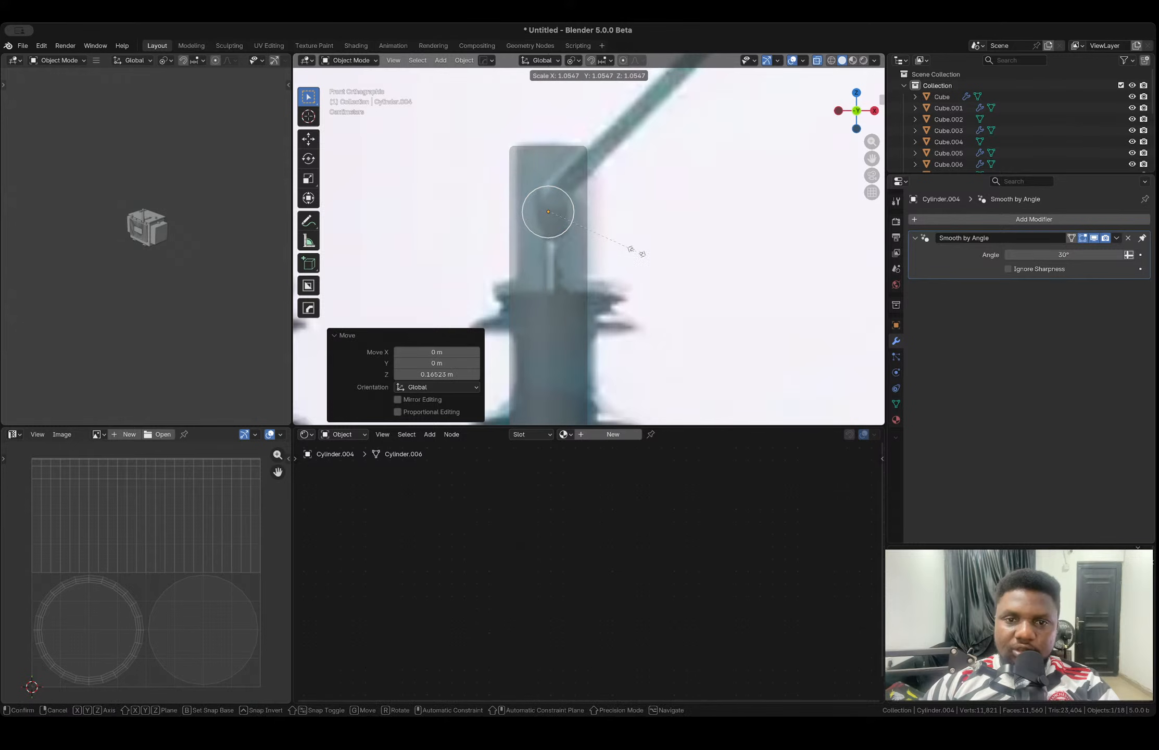
{"action": "left_click", "coordinate": [641, 253]}
{"action": "key", "text": "alt+z"}
{"action": "middle_click_drag", "start_coordinate": [554, 285], "coordinate": [576, 295]}
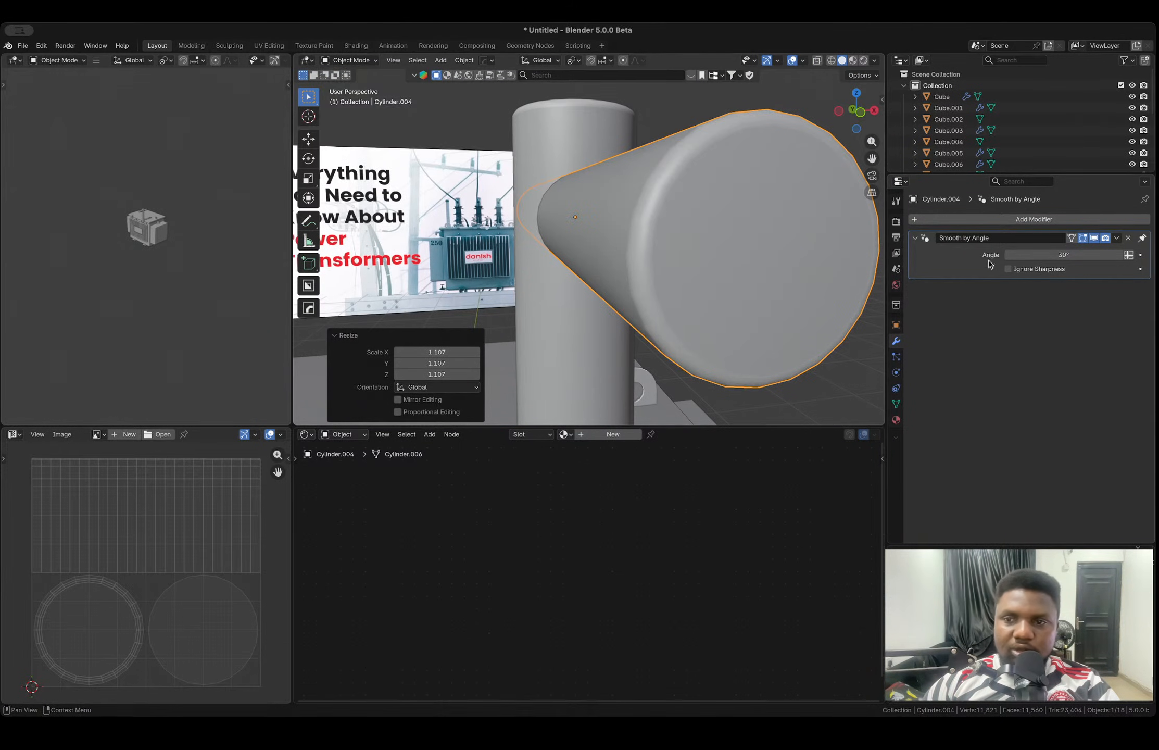
- Cut the crosswise cylinder out of the upright bushing with a nondestructive Difference boolean
{"action": "key", "text": "Tab"}
{"action": "key", "text": "Tab"}
{"action": "left_click", "coordinate": [552, 295], "text": "shift"}
{"action": "key", "text": "q"}
{"action": "left_click", "coordinate": [544, 242]}
{"action": "scroll", "coordinate": [633, 249], "scroll_direction": "down", "scroll_amount": 4}
{"action": "middle_click_drag", "start_coordinate": [669, 209], "coordinate": [708, 202]}
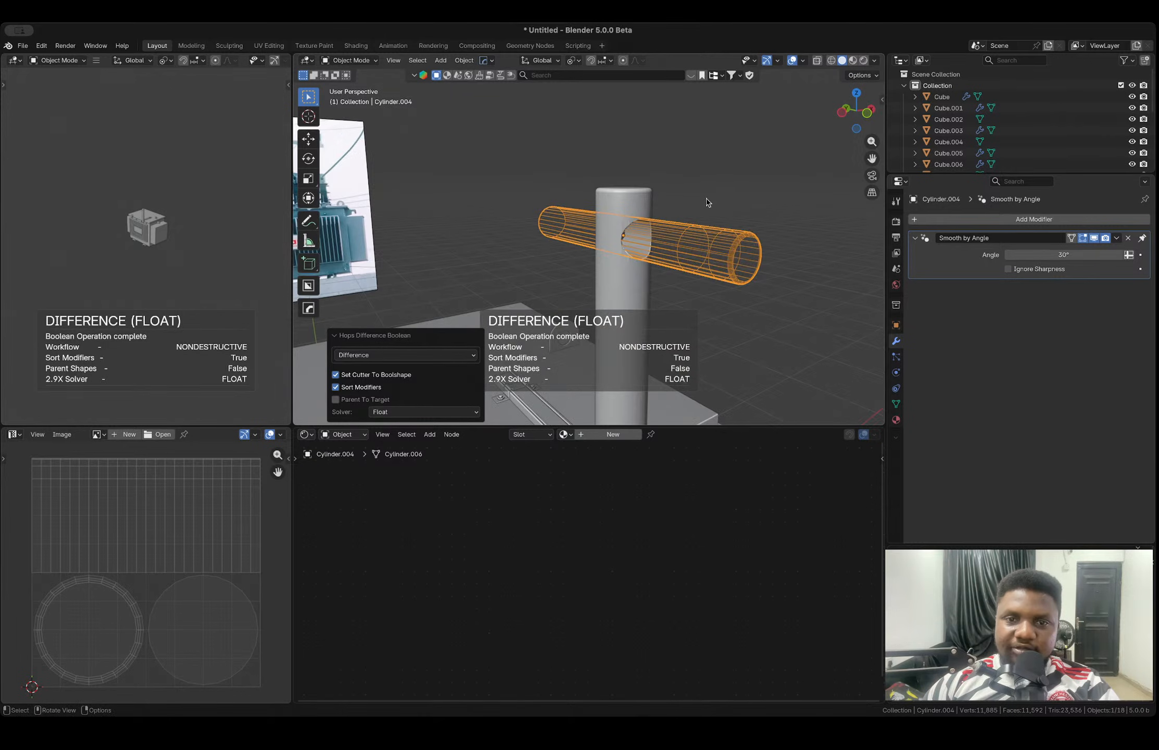
- Try seven evenly spaced loop cuts on the bushing's band around the hole and check the hole's shading
{"action": "left_click", "coordinate": [630, 209]}
{"action": "scroll", "coordinate": [657, 204], "scroll_direction": "up", "scroll_amount": 5}
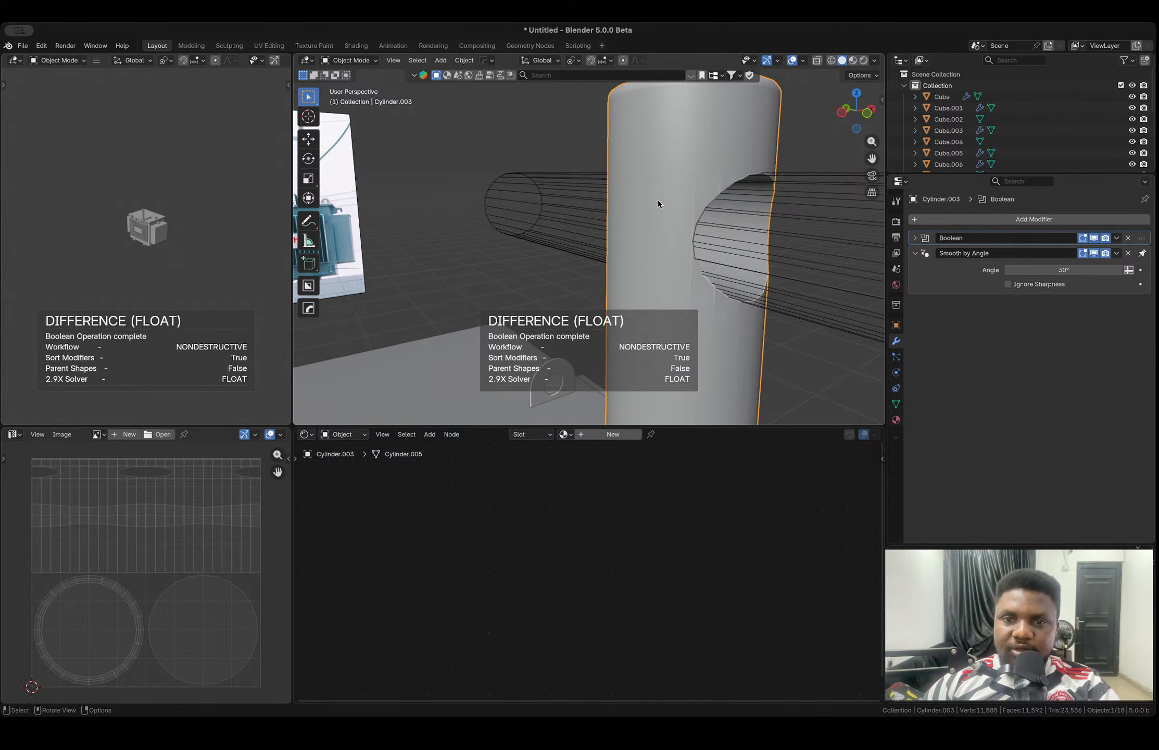
{"action": "key", "text": "Tab"}
{"action": "key", "text": "ctrl+r"}
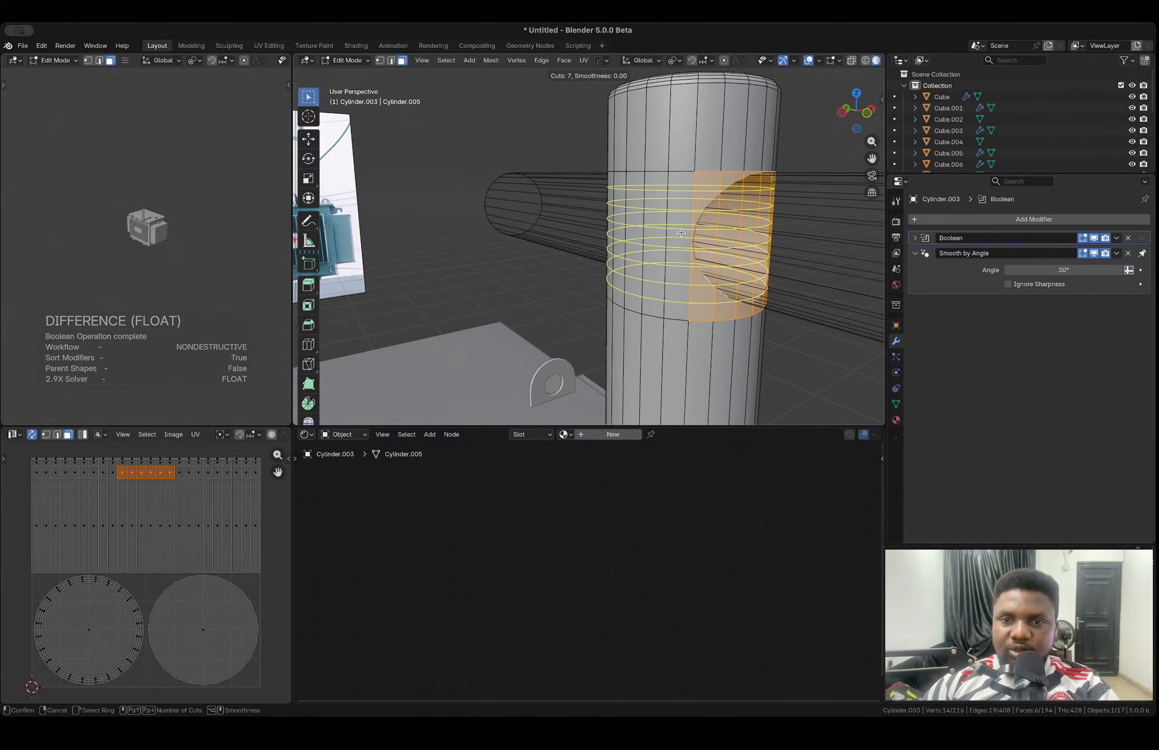
{"action": "left_click", "coordinate": [681, 233]}
{"action": "left_click", "coordinate": [682, 234]}
{"action": "key", "text": "Tab"}
{"action": "scroll", "coordinate": [683, 236], "scroll_direction": "down", "scroll_amount": 3}
{"action": "middle_click_drag", "start_coordinate": [684, 235], "coordinate": [588, 216]}
{"action": "scroll", "coordinate": [588, 215], "scroll_direction": "up", "scroll_amount": 3}
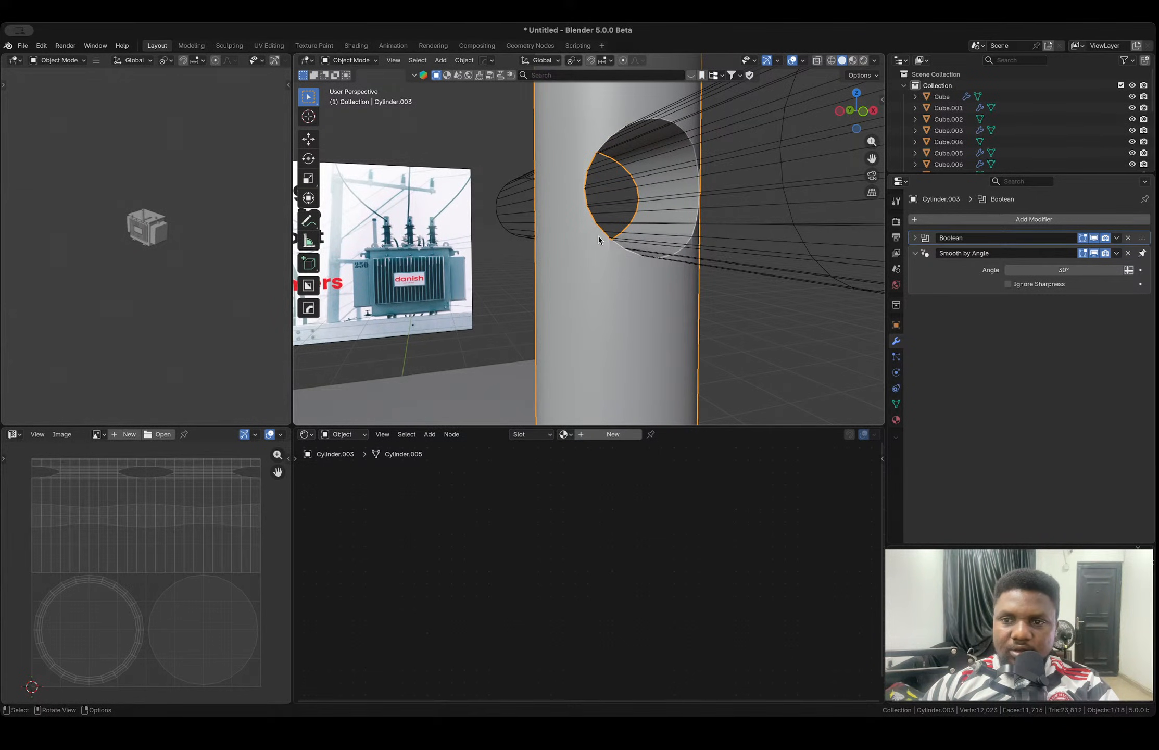
- Recheck the hole on the bushing in mesh and object view, and undo the seven loop cuts
{"action": "scroll", "coordinate": [581, 154], "scroll_direction": "down", "scroll_amount": 3}
{"action": "key", "text": "Tab"}
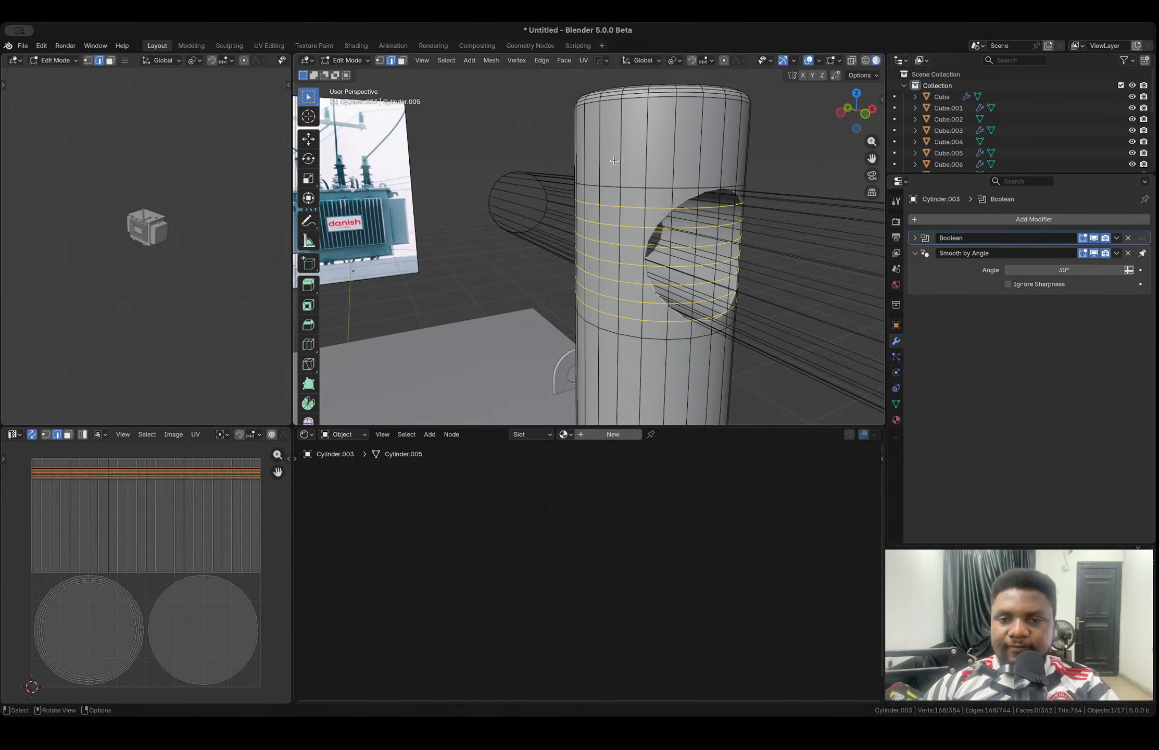
{"action": "middle_click_drag", "start_coordinate": [642, 189], "coordinate": [636, 183]}
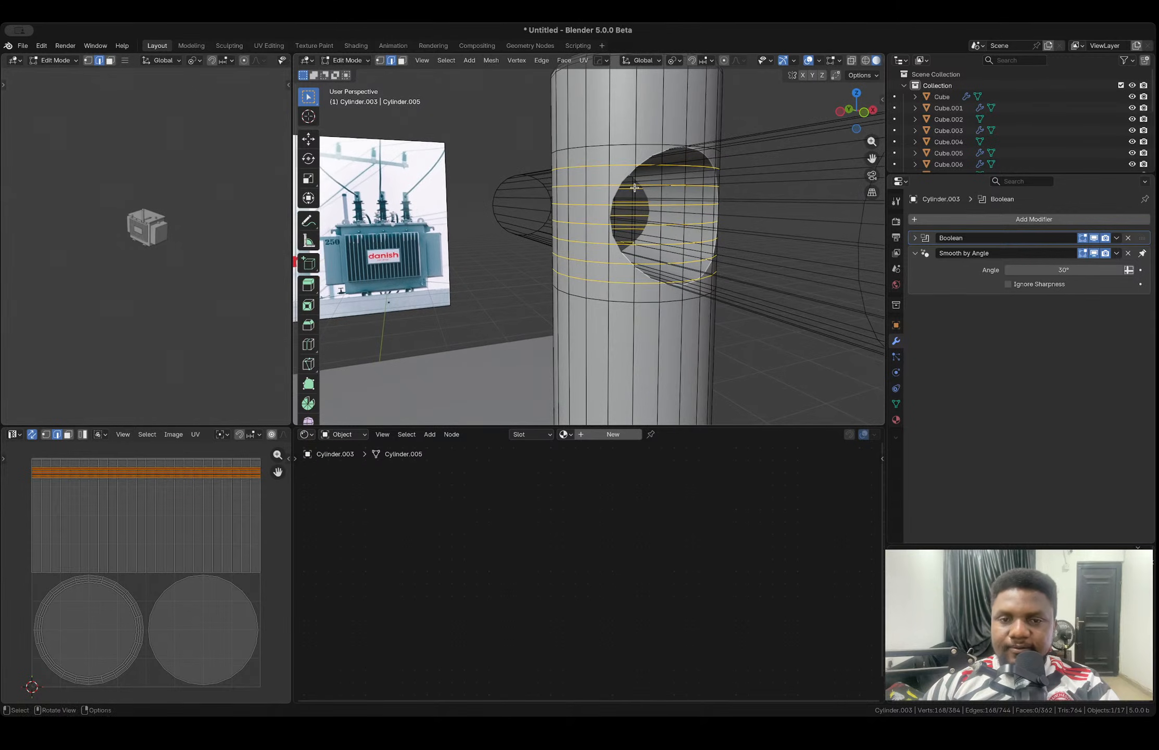
{"action": "key", "text": "Tab"}
{"action": "scroll", "coordinate": [615, 174], "scroll_direction": "down", "scroll_amount": 3}
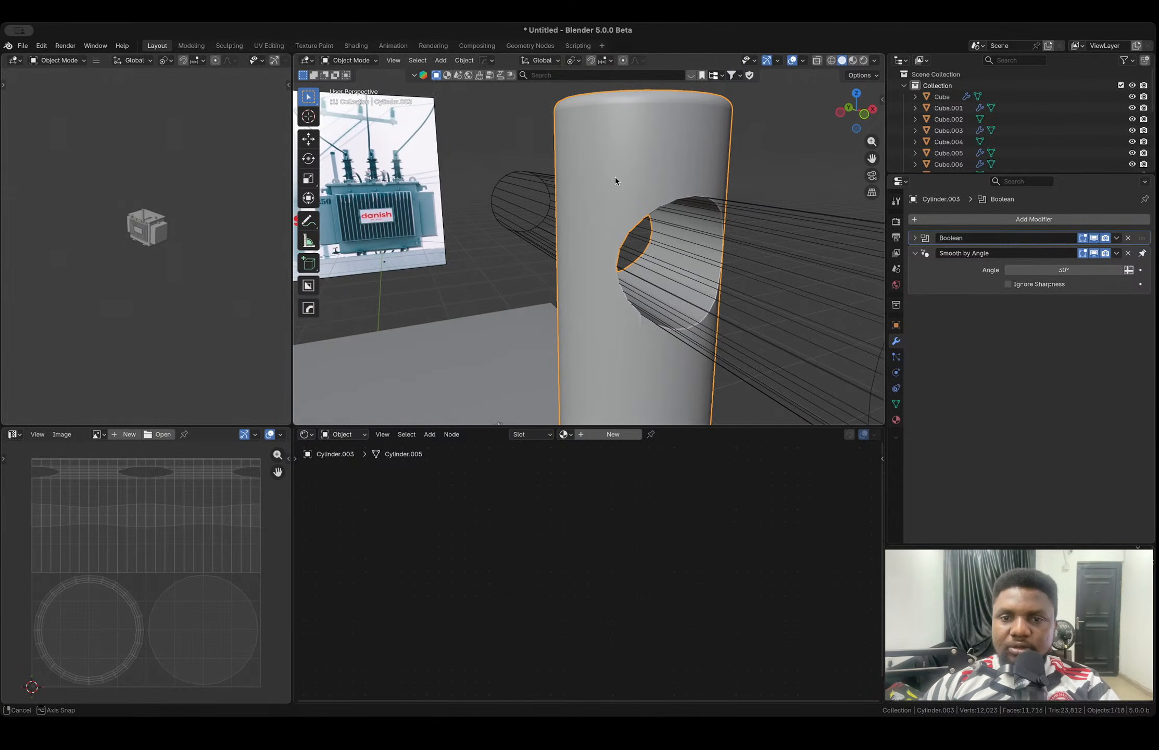
{"action": "key", "text": "Tab"}
{"action": "key", "text": "super+z"}
{"action": "key", "text": "super+z"}
{"action": "key", "text": "super+z"}
{"action": "key", "text": "super+z"}
{"action": "key", "text": "super+z"}
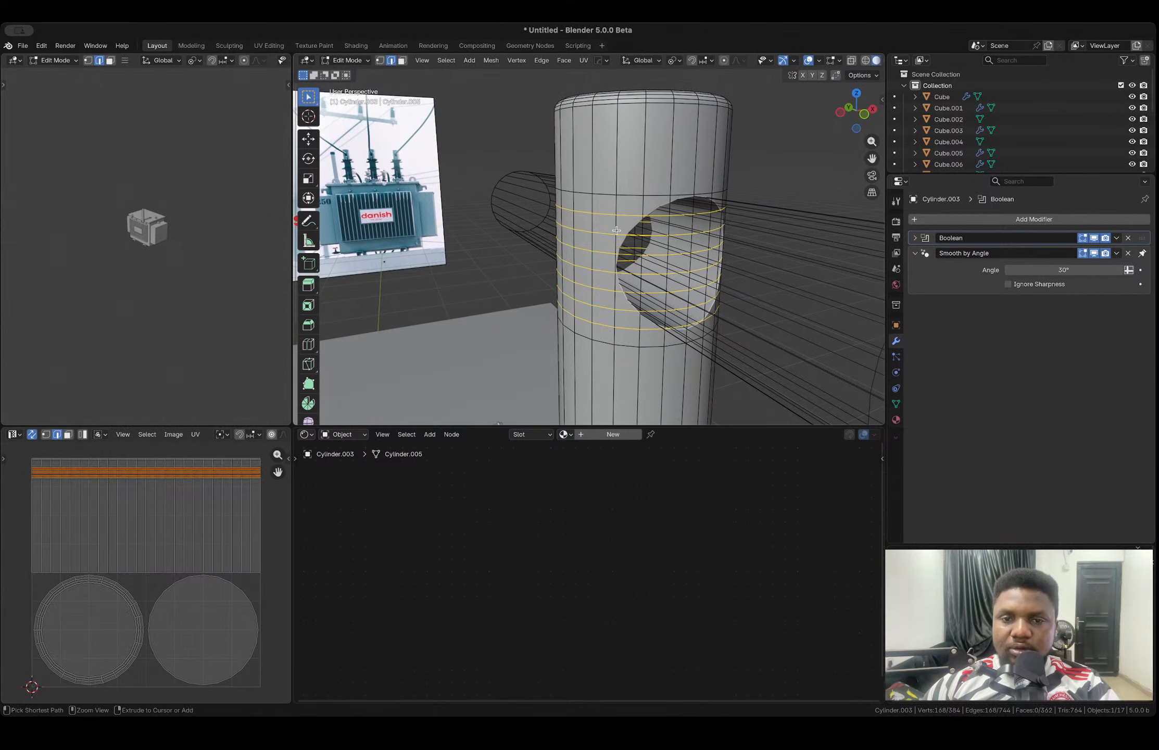
- Add an edge loop just below the band's upper loop at factor -0.975 and one near the hole's middle at -0.090
{"action": "scroll", "coordinate": [652, 216], "scroll_direction": "up", "scroll_amount": 3}
{"action": "key", "text": "ctrl+r"}
{"action": "left_click", "coordinate": [610, 231]}
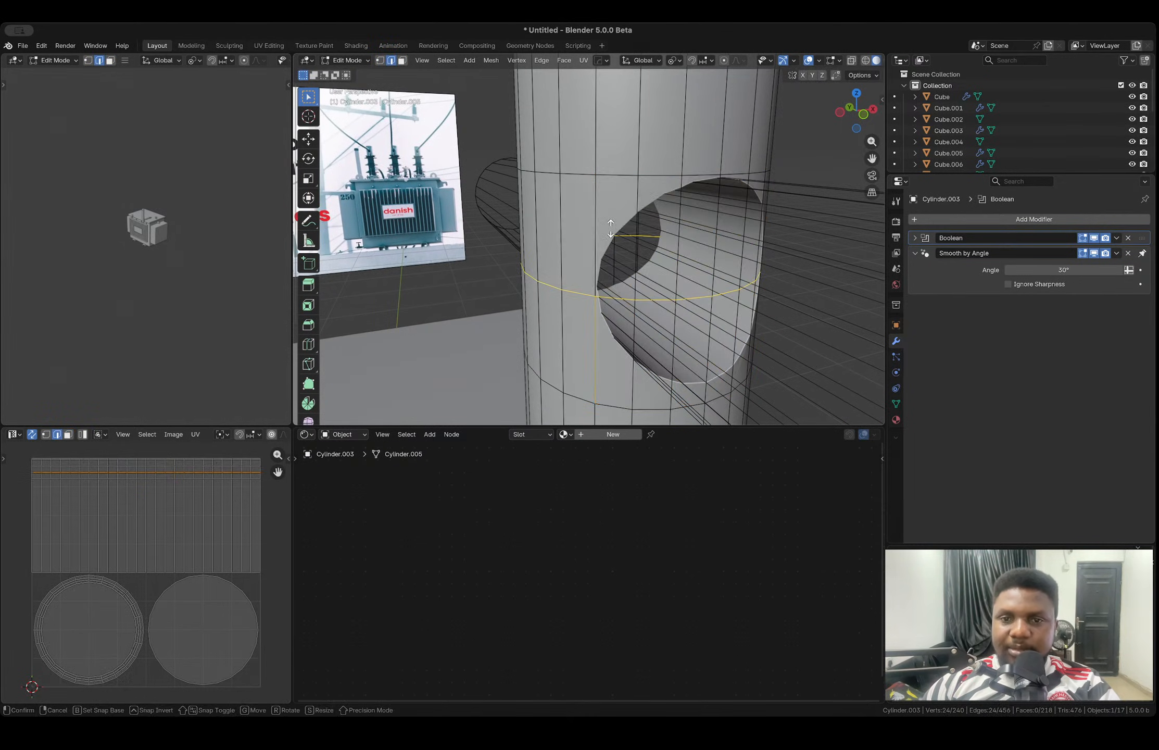
{"action": "left_click", "coordinate": [615, 117]}
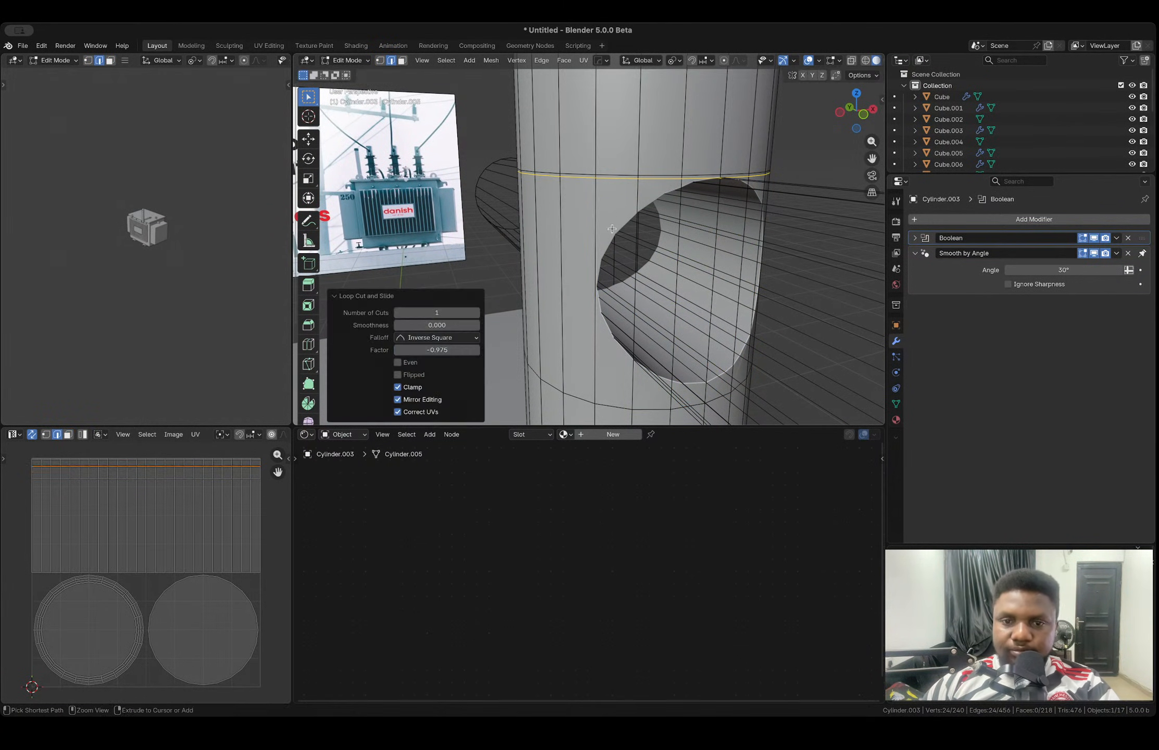
{"action": "key", "text": "ctrl+r"}
{"action": "left_click", "coordinate": [592, 267]}
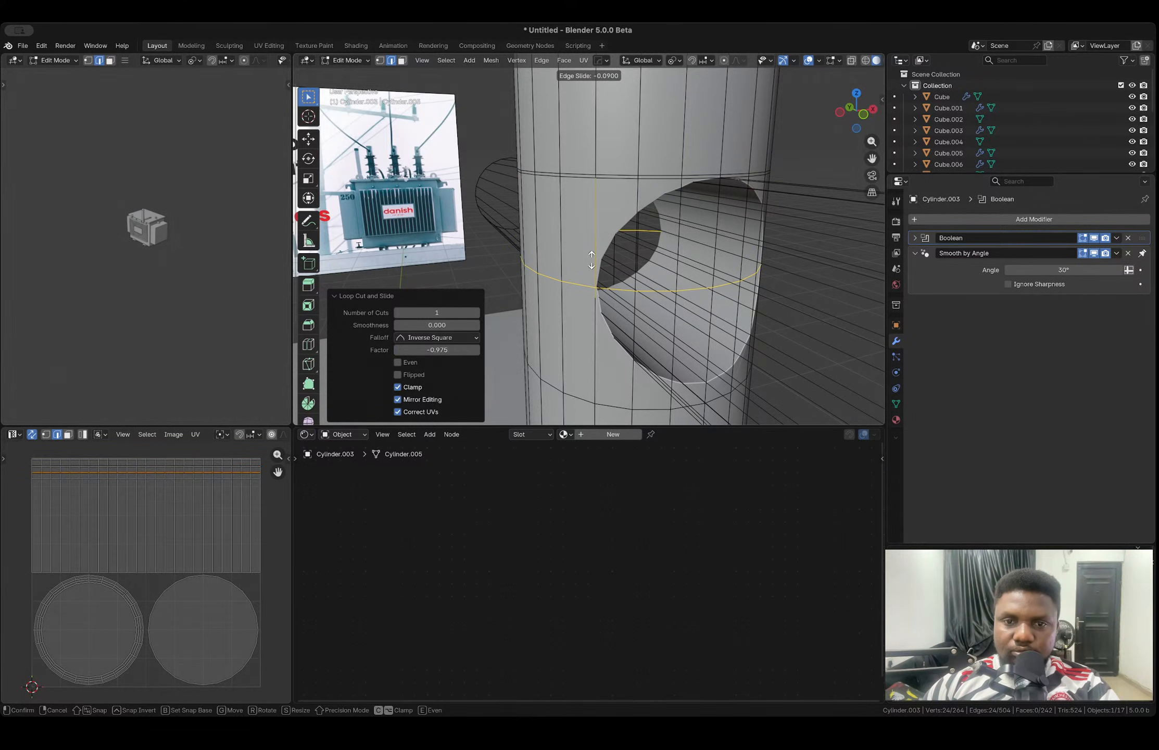
{"action": "left_click", "coordinate": [591, 259]}
{"action": "key", "text": "ctrl+r"}
{"action": "scroll", "coordinate": [610, 209], "scroll_direction": "up", "scroll_amount": 1}
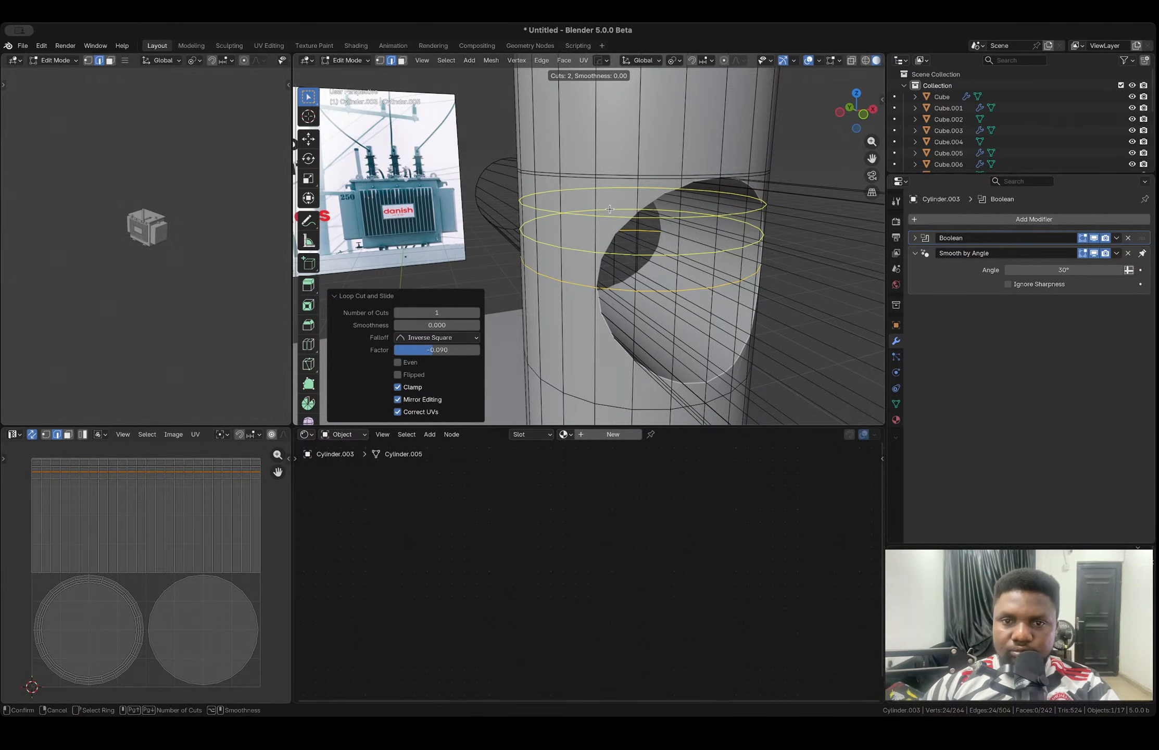
{"action": "right_click", "coordinate": [610, 209]}
{"action": "mouse_move", "coordinate": [611, 209]}
{"action": "middle_mouse_down"}
{"action": "mouse_move", "coordinate": [649, 205]}
{"action": "mouse_move", "coordinate": [604, 207]}
{"action": "middle_mouse_up"}
{"action": "key", "text": "ctrl+r"}
{"action": "scroll", "coordinate": [401, 190], "scroll_direction": "up", "scroll_amount": 1}
{"action": "scroll", "coordinate": [401, 190], "scroll_direction": "up", "scroll_amount": 1}
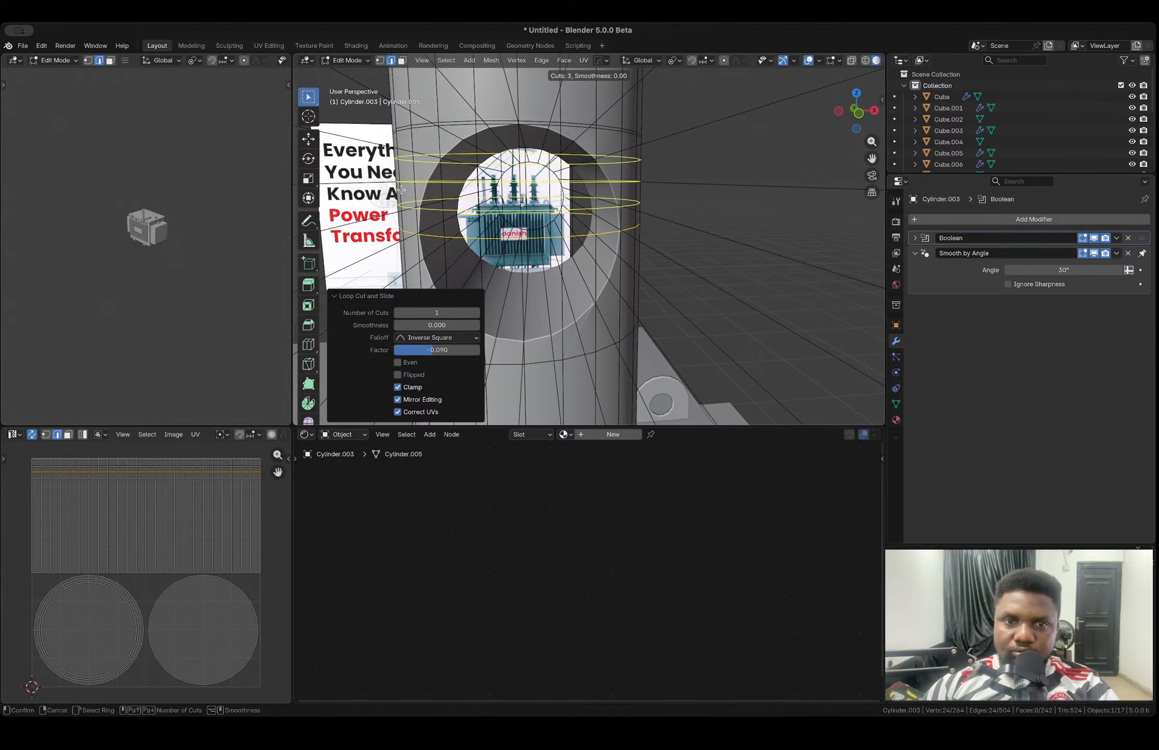
{"action": "scroll", "coordinate": [401, 190], "scroll_direction": "up", "scroll_amount": 1}
{"action": "right_click", "coordinate": [401, 190]}
- Add two edge loops above the hole's middle, at slide factors of about -0.99 and -0.564
{"action": "middle_click_drag", "start_coordinate": [401, 190], "coordinate": [476, 202]}
{"action": "key", "text": "ctrl+r"}
{"action": "left_click", "coordinate": [620, 232]}
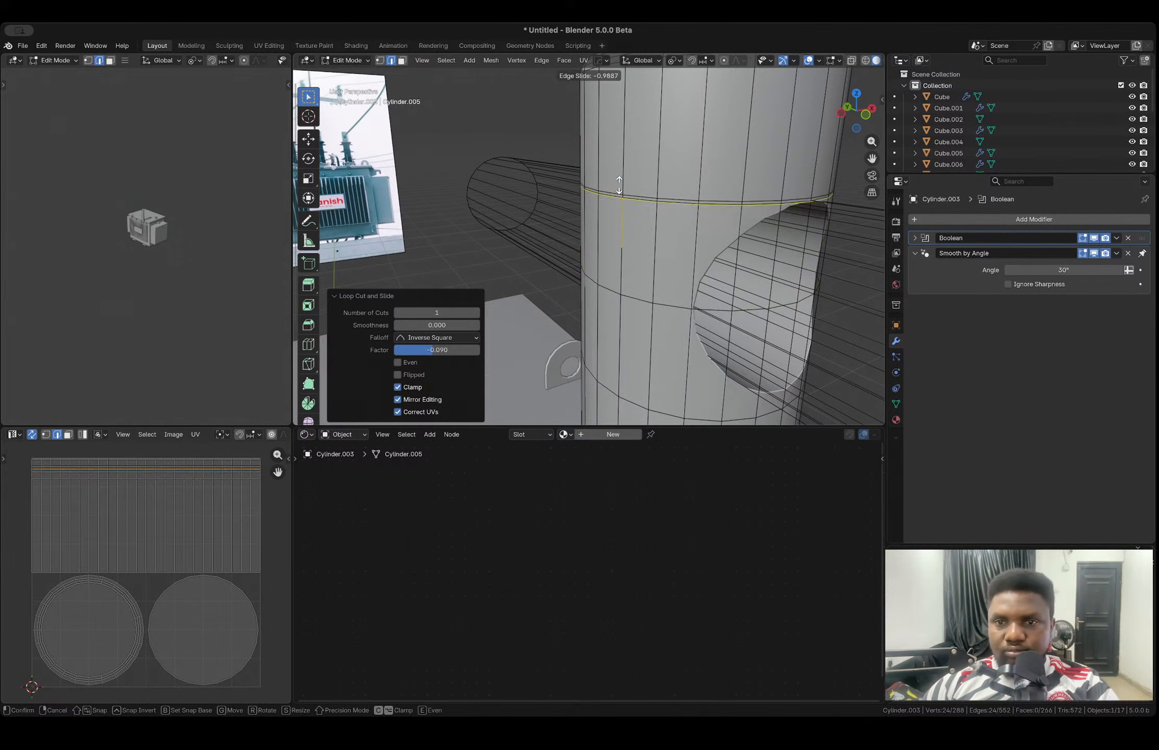
{"action": "left_click", "coordinate": [620, 192]}
{"action": "key", "text": "ctrl+r"}
{"action": "left_click", "coordinate": [624, 219]}
{"action": "left_click", "coordinate": [672, 252]}
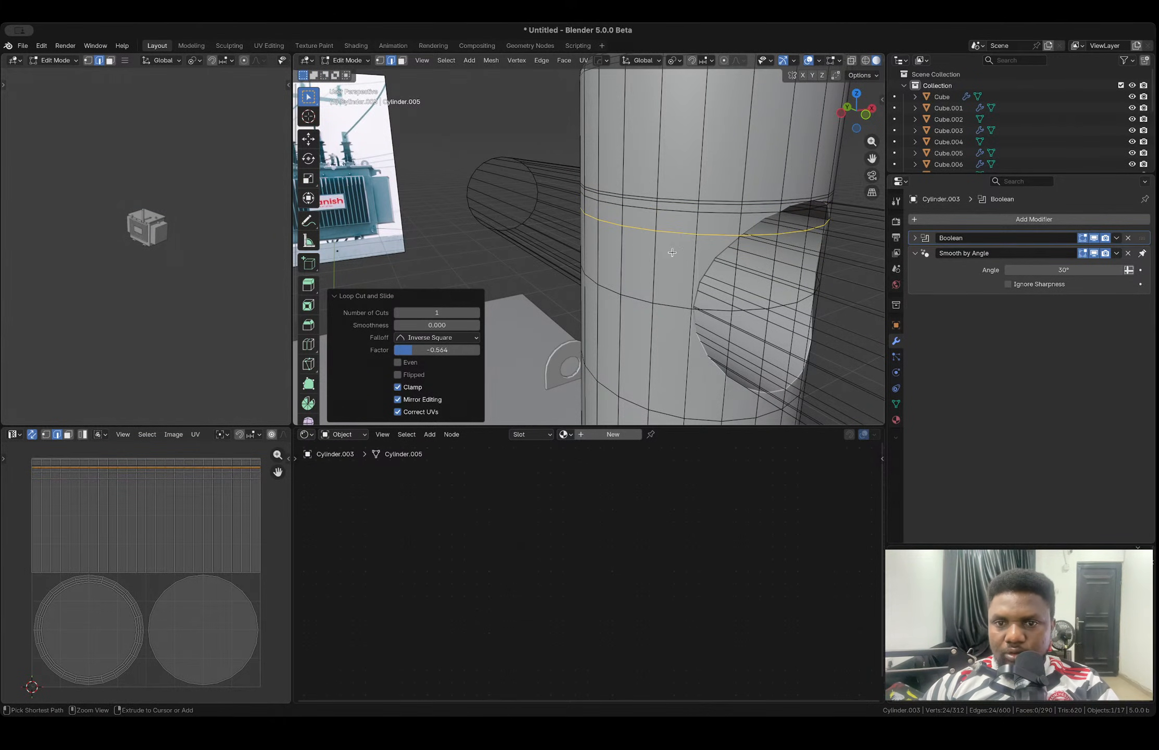
- Add two more edge loops across the hole's upper half and check the shading in object mode
{"action": "middle_click_drag", "start_coordinate": [673, 253], "coordinate": [573, 211]}
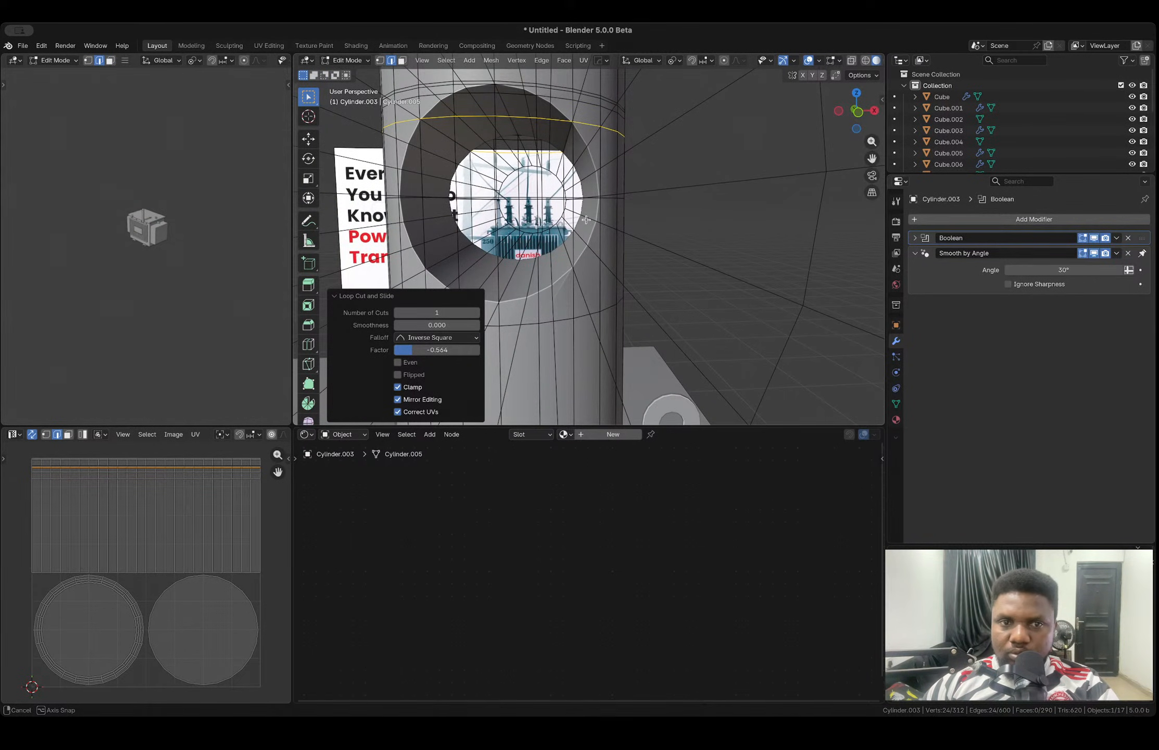
{"action": "key", "text": "ctrl+r"}
{"action": "left_click", "coordinate": [403, 150]}
{"action": "left_click", "coordinate": [411, 154]}
{"action": "key", "text": "ctrl+r"}
{"action": "left_click", "coordinate": [419, 164]}
{"action": "left_click", "coordinate": [417, 162]}
{"action": "middle_click_drag", "start_coordinate": [418, 163], "coordinate": [542, 210]}
{"action": "key", "text": "Tab"}
{"action": "scroll", "coordinate": [542, 225], "scroll_direction": "up", "scroll_amount": 2}
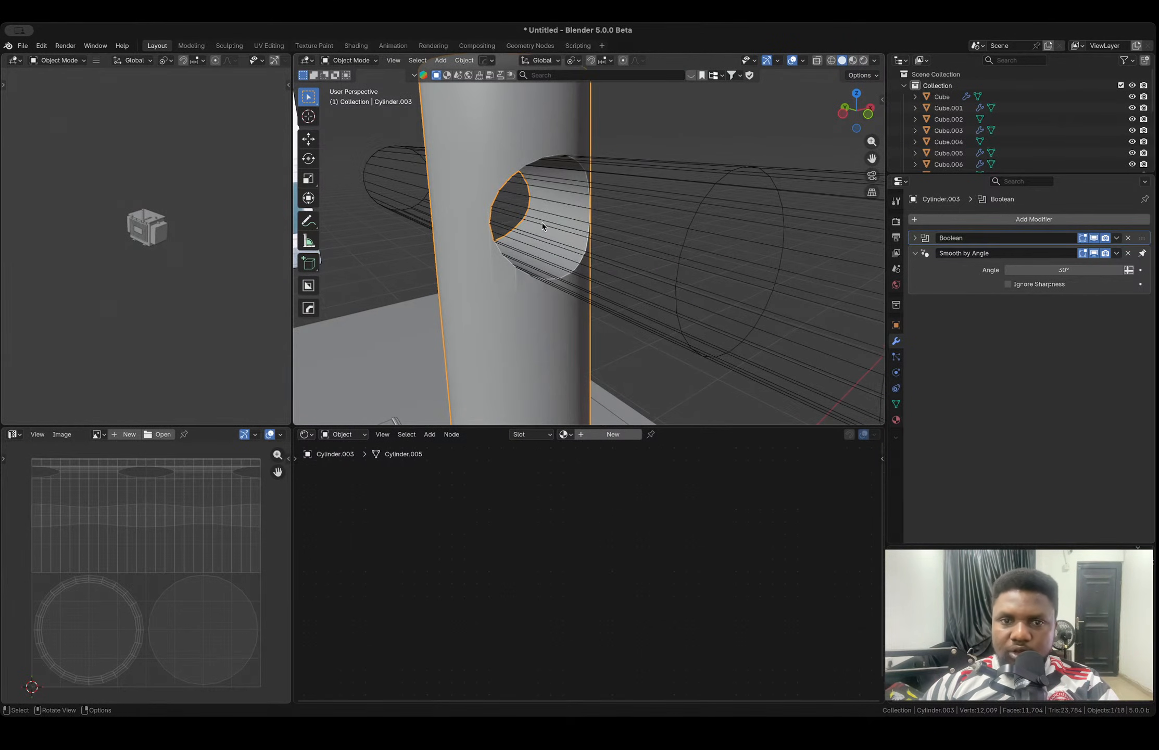
- Add two edge loops across the hole's lower half at slide factors of about -0.611 and -0.494
{"action": "key", "text": "Tab"}
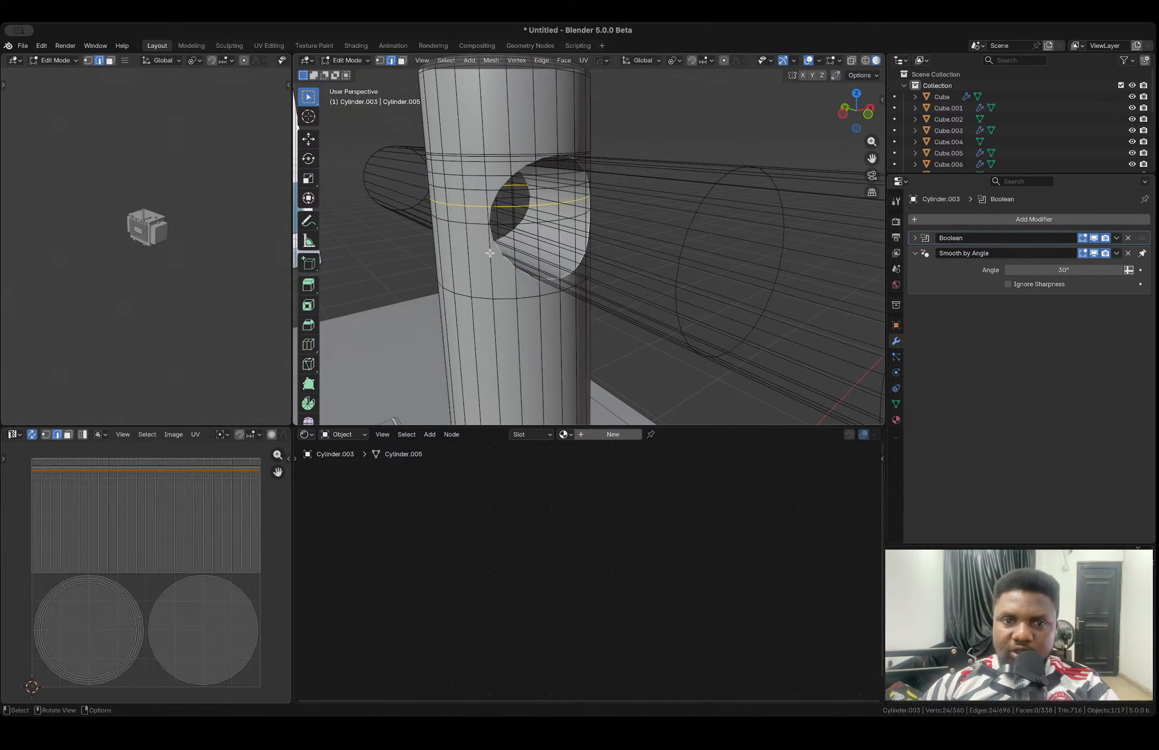
{"action": "scroll", "coordinate": [478, 263], "scroll_direction": "up", "scroll_amount": 2}
{"action": "key", "text": "ctrl+r"}
{"action": "key", "text": "Escape"}
{"action": "middle_click_drag", "start_coordinate": [446, 246], "coordinate": [404, 198]}
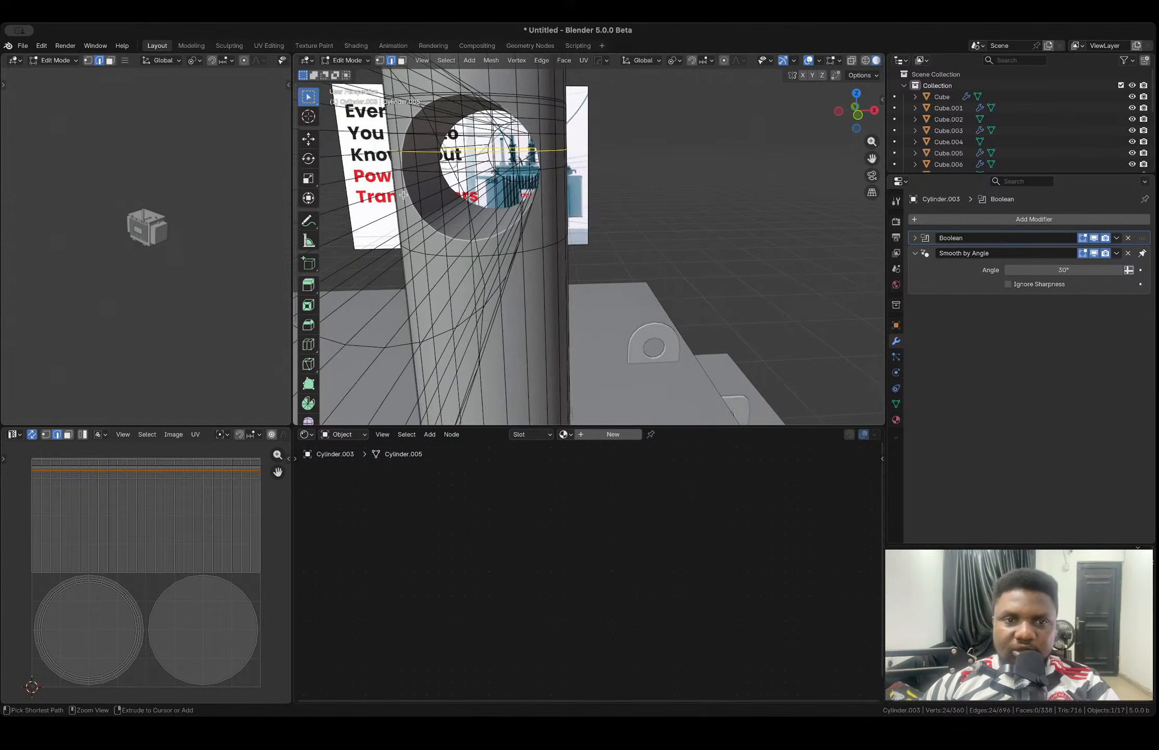
{"action": "key", "text": "ctrl+r"}
{"action": "left_click", "coordinate": [402, 195]}
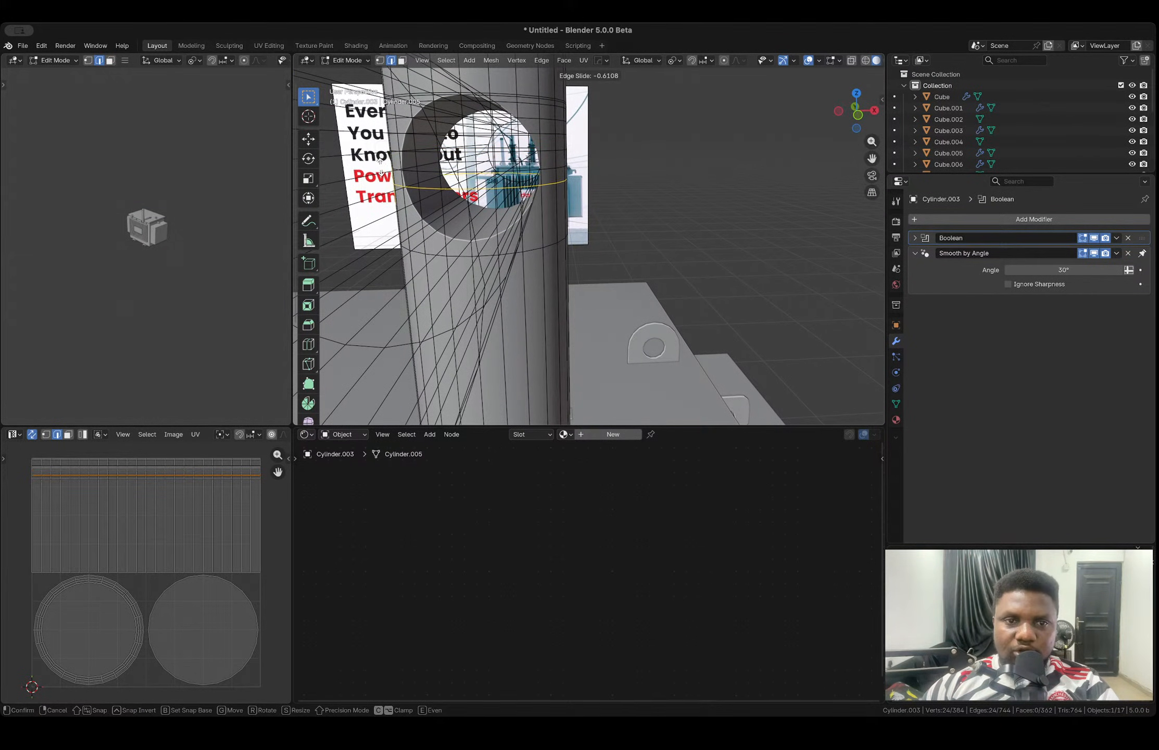
{"action": "left_click", "coordinate": [380, 166]}
{"action": "key", "text": "ctrl+r"}
{"action": "left_click", "coordinate": [401, 204]}
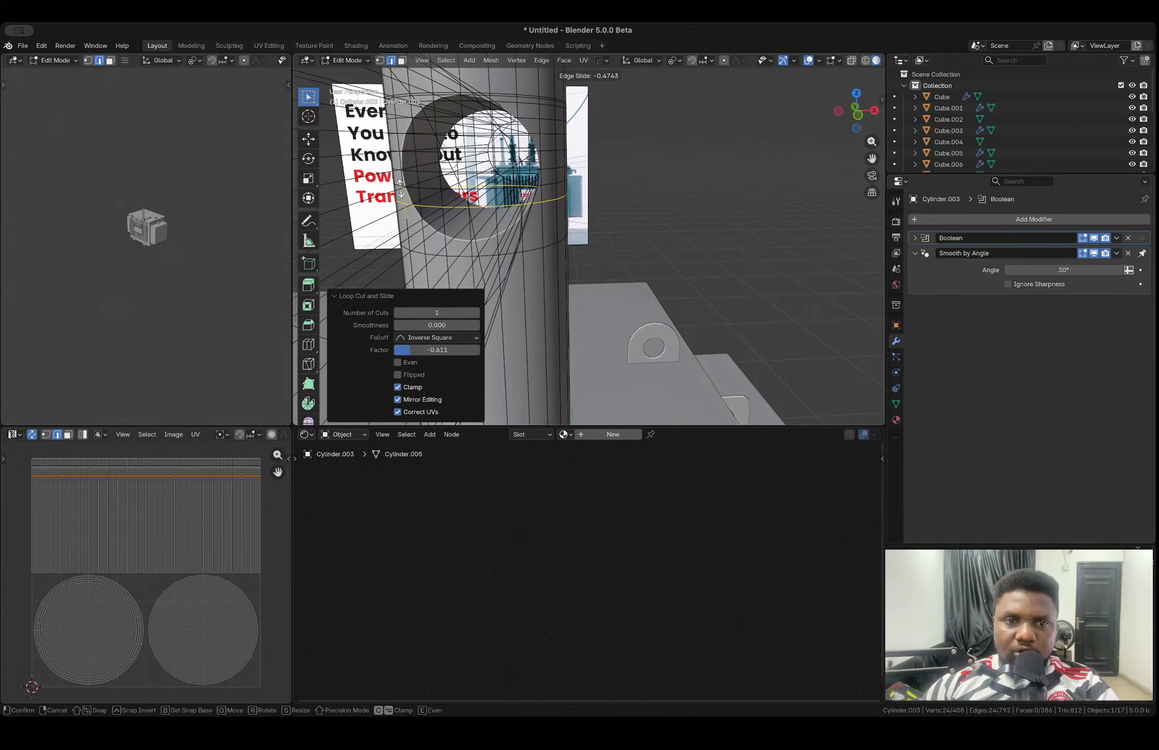
{"action": "left_click", "coordinate": [401, 192]}
- Add two further edge loops towards the hole's lower edge, the second at slide factor -0.409
{"action": "key", "text": "ctrl+r"}
{"action": "left_click", "coordinate": [424, 224]}
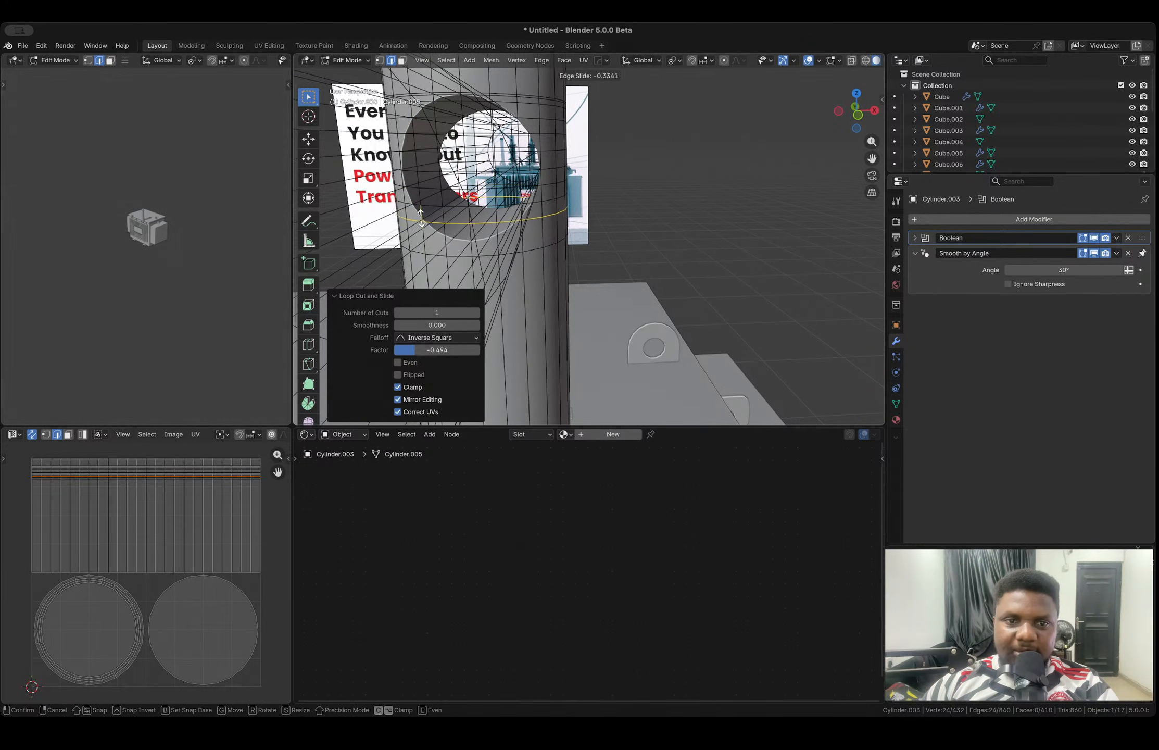
{"action": "left_click", "coordinate": [429, 233]}
{"action": "middle_click_drag", "start_coordinate": [458, 253], "coordinate": [484, 237]}
{"action": "key", "text": "ctrl+r"}
{"action": "left_click", "coordinate": [448, 216]}
{"action": "left_click", "coordinate": [449, 209]}
- Add two edge loops at the hole's lower rim, at factors -0.456 and about -0.81, and leave mesh editing
{"action": "key", "text": "ctrl+r"}
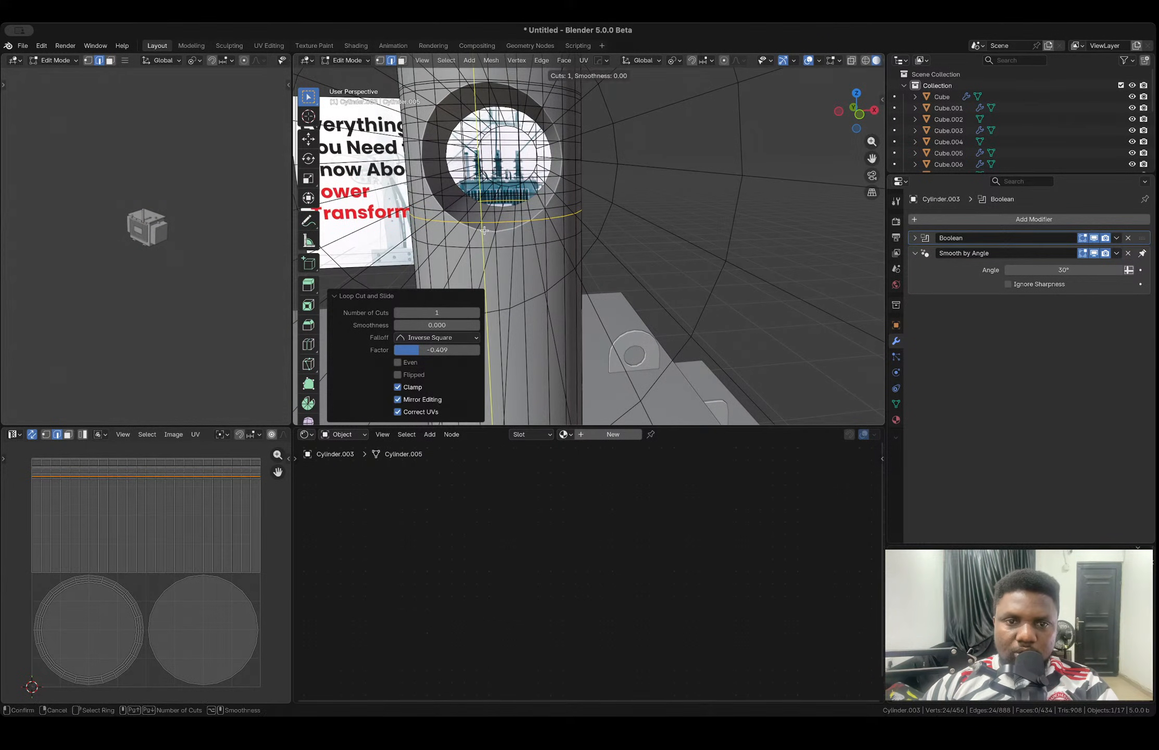
{"action": "left_click", "coordinate": [488, 234]}
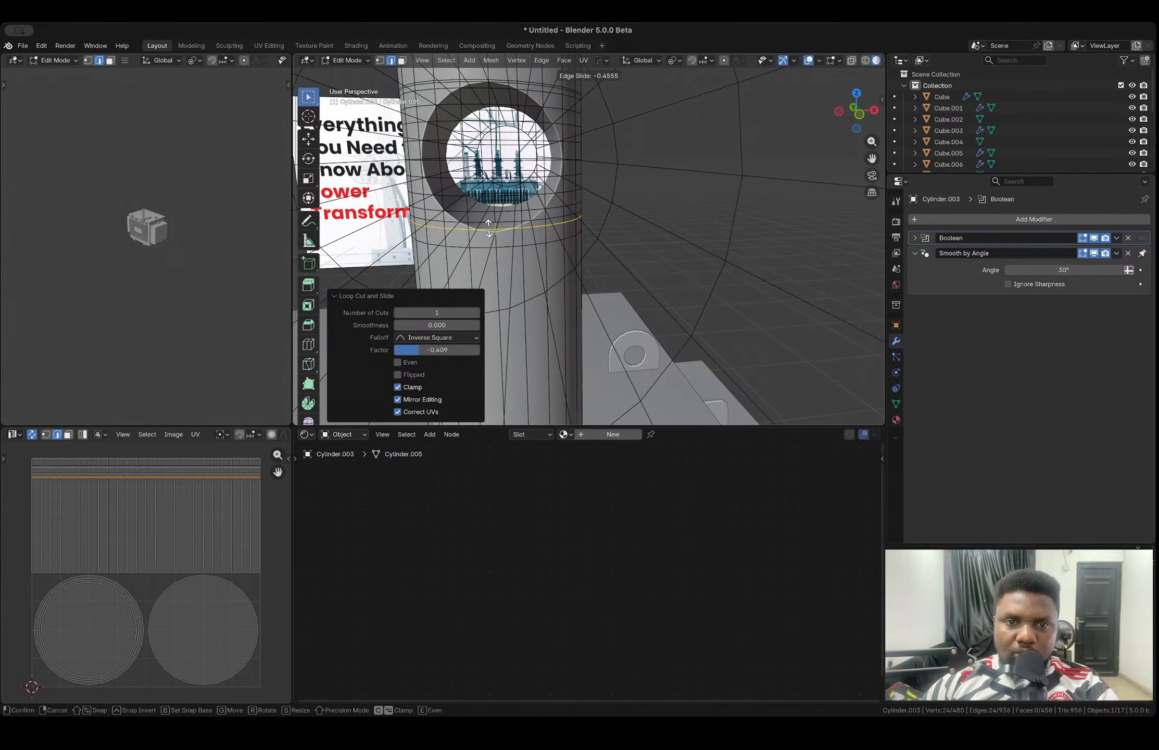
{"action": "left_click", "coordinate": [489, 230]}
{"action": "key", "text": "ctrl+r"}
{"action": "left_click", "coordinate": [494, 231]}
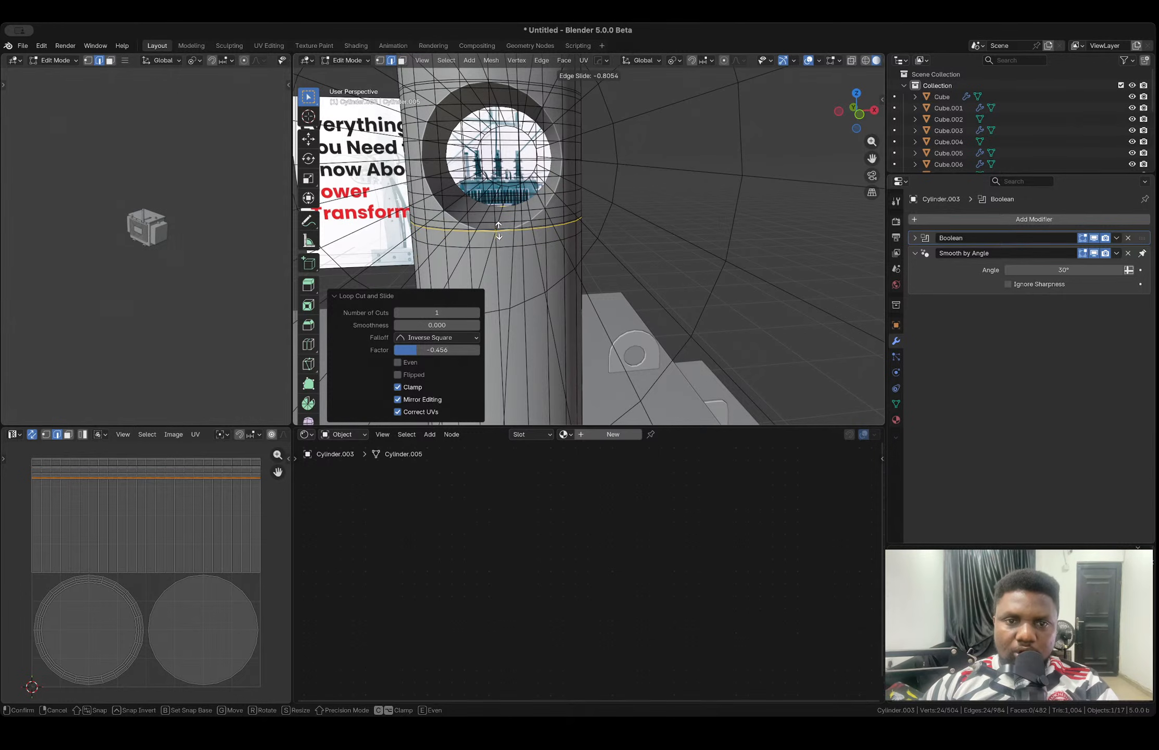
{"action": "left_click", "coordinate": [500, 232]}
{"action": "key", "text": "Tab"}
{"action": "middle_click_drag", "start_coordinate": [500, 231], "coordinate": [608, 260]}
{"action": "scroll", "coordinate": [608, 261], "scroll_direction": "down", "scroll_amount": 4}
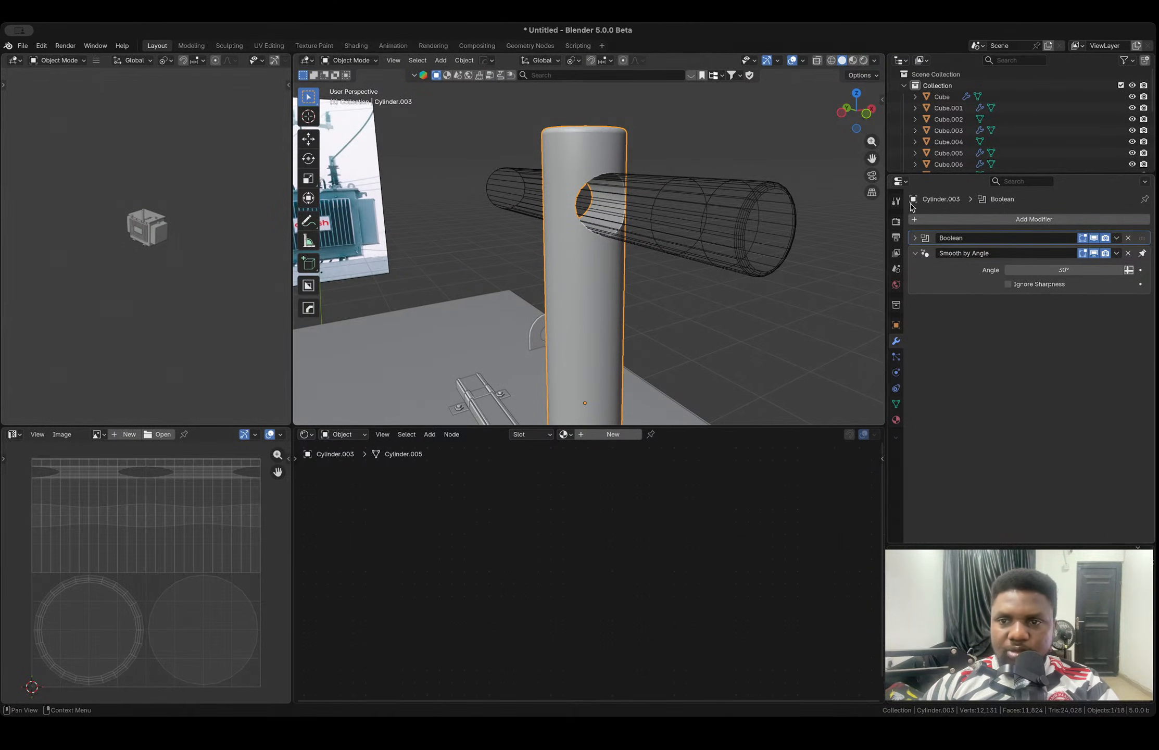
- Apply the bushing's Boolean modifier and delete the crosswise cutter cylinder
{"action": "key", "text": "ctrl+a"}
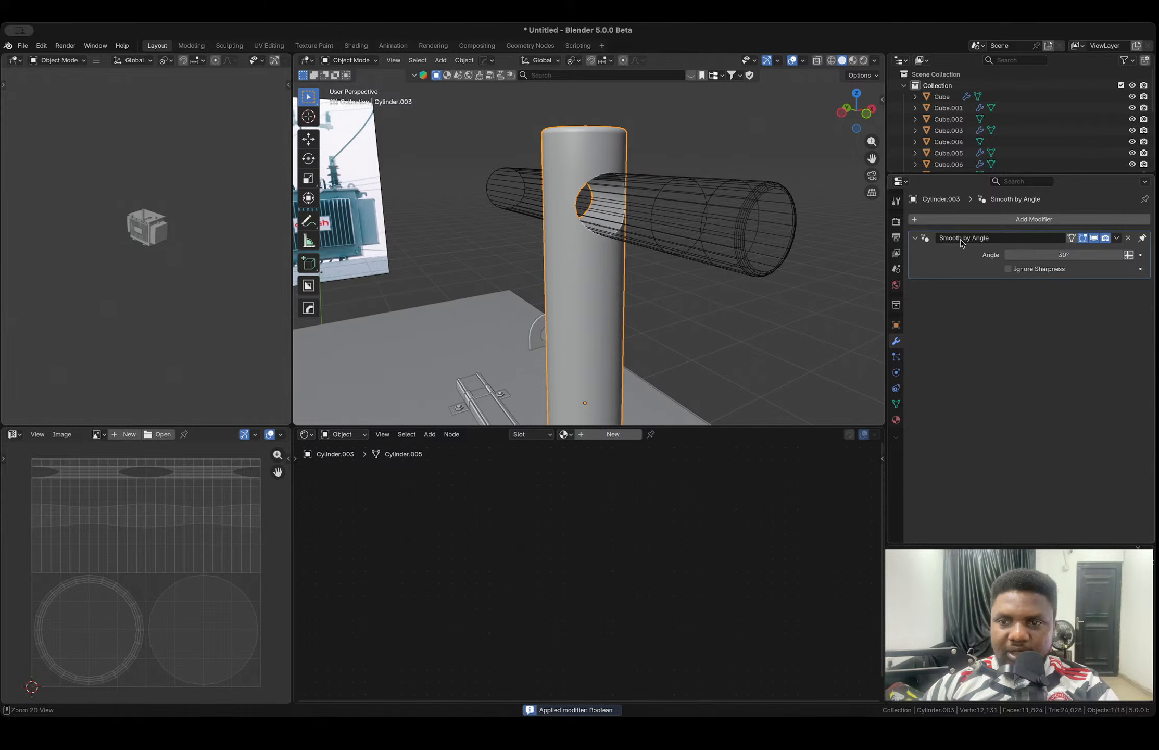
{"action": "left_click", "coordinate": [714, 228]}
{"action": "key", "text": "x"}
{"action": "left_click", "coordinate": [698, 227]}
- Merge the stray vertices at the top of the bushing hole's rim into the adjoining mesh vertex with At Last
{"action": "scroll", "coordinate": [606, 206], "scroll_direction": "up", "scroll_amount": 5}
{"action": "left_click", "coordinate": [592, 239]}
{"action": "key", "text": "Tab"}
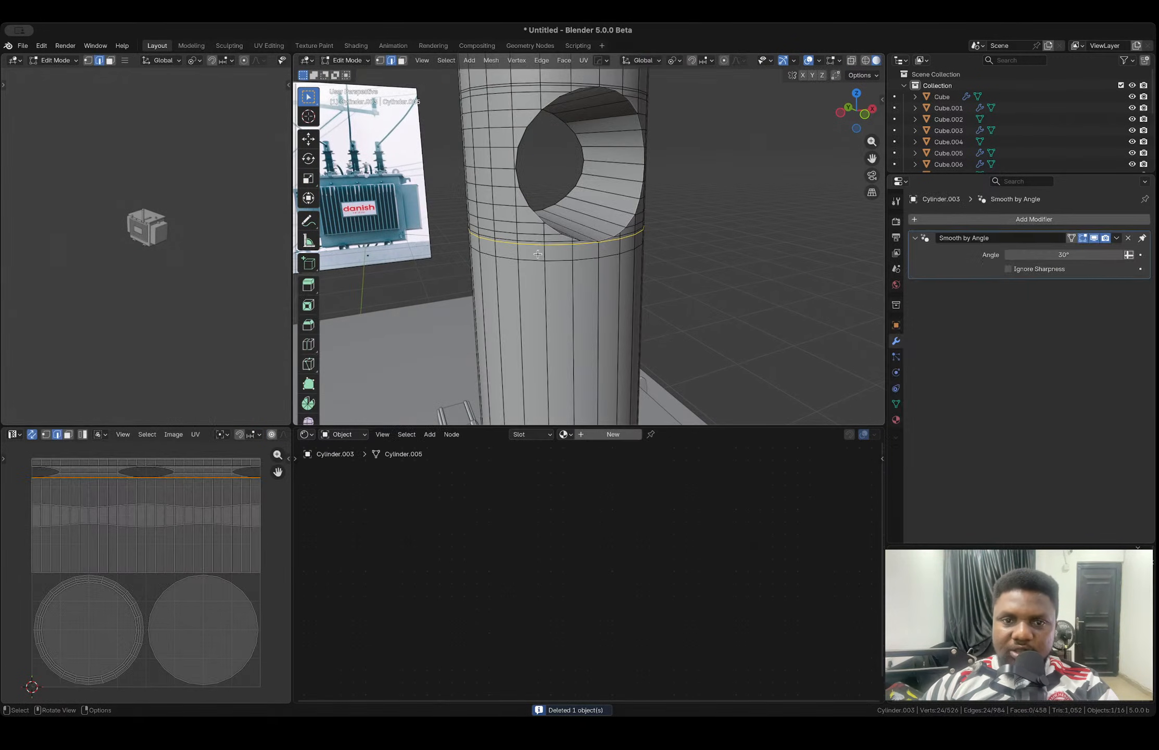
{"action": "middle_click_drag", "start_coordinate": [539, 252], "coordinate": [552, 255]}
{"action": "scroll", "coordinate": [555, 255], "scroll_direction": "up", "scroll_amount": 4}
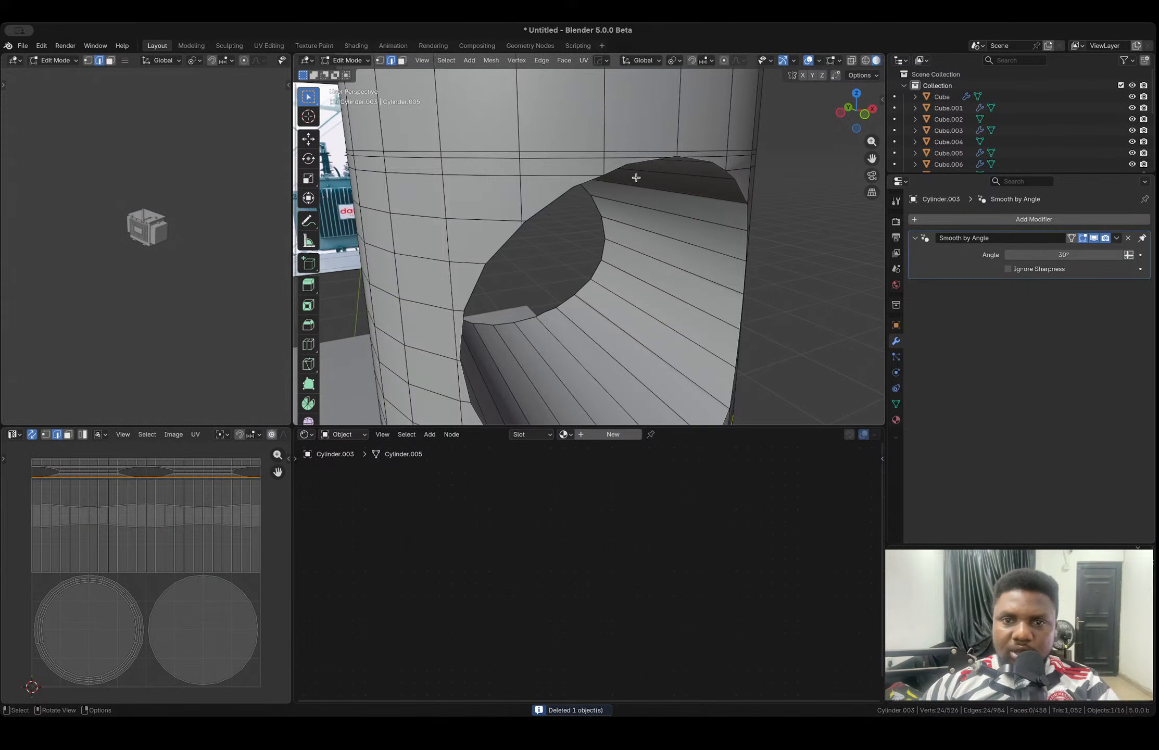
{"action": "middle_click_drag", "start_coordinate": [651, 169], "coordinate": [599, 159]}
{"action": "key", "text": "1"}
{"action": "left_click", "coordinate": [576, 156]}
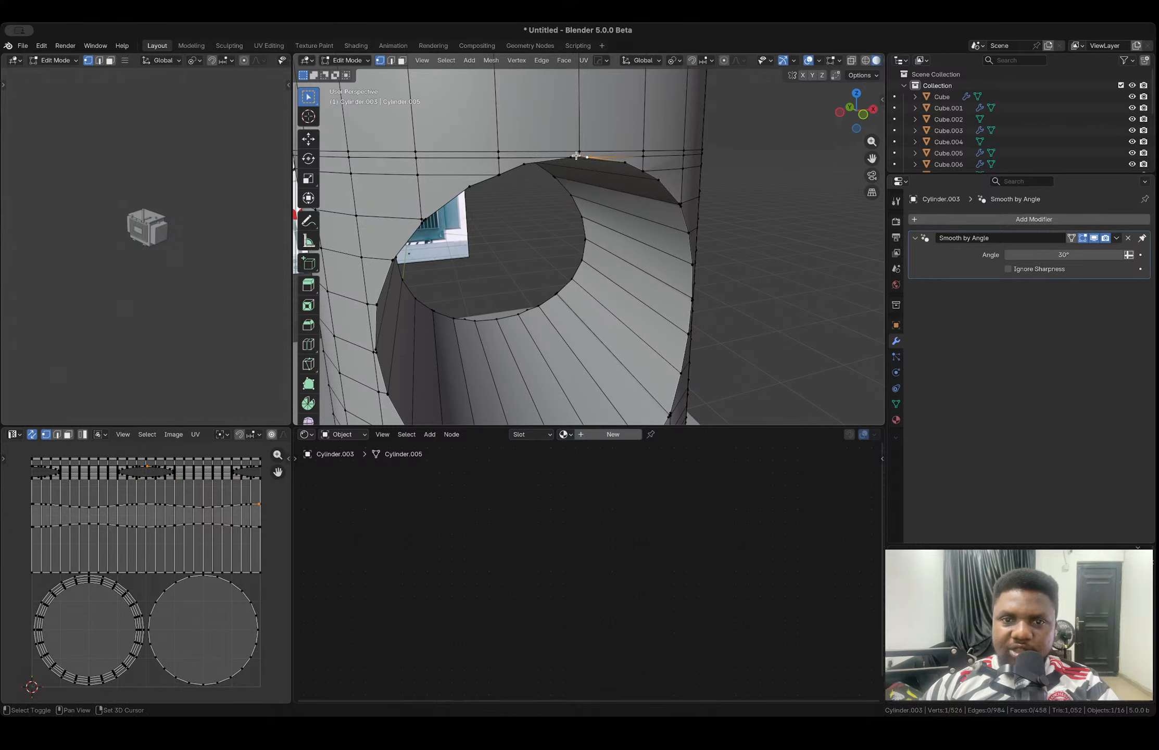
{"action": "key", "text": "m"}
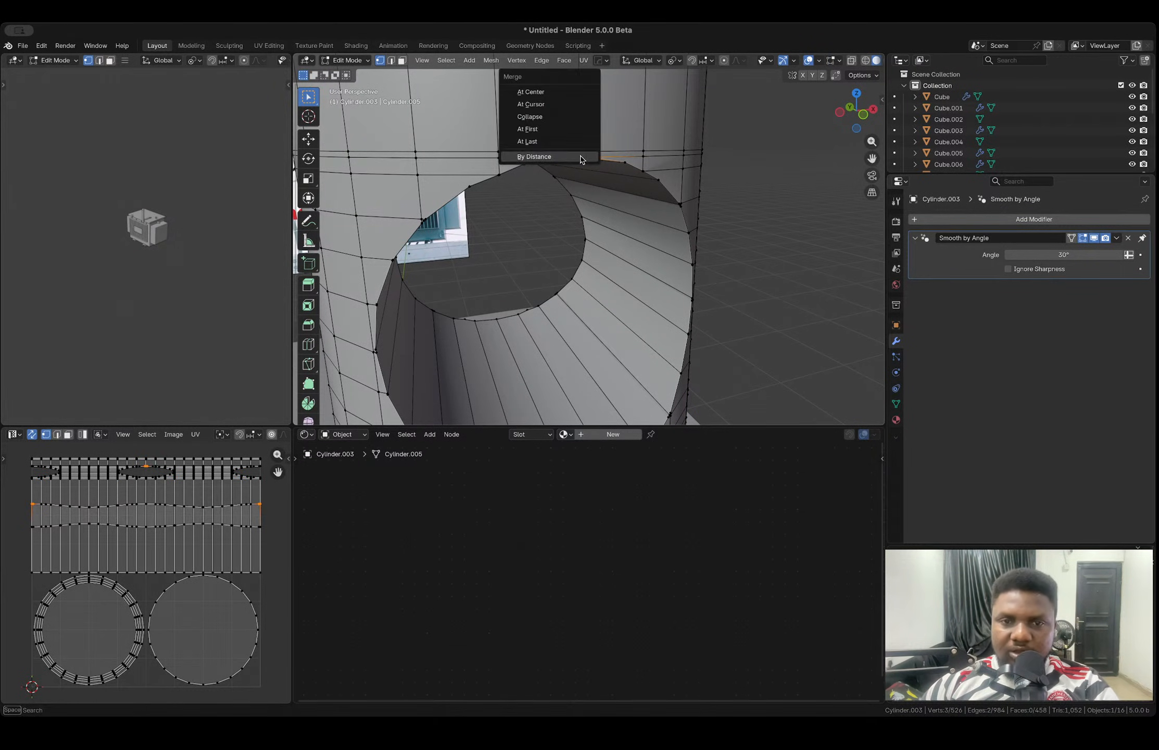
{"action": "left_click", "coordinate": [541, 140]}
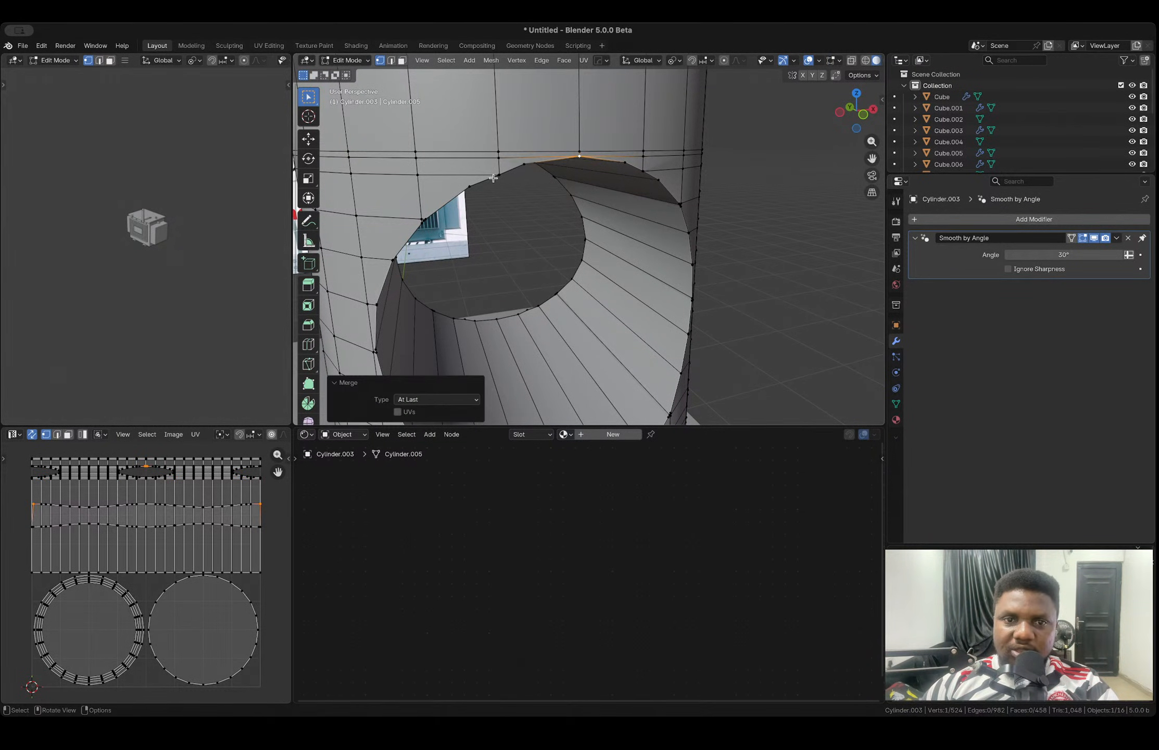
- Merge the doubled rim vertices along the hole's upper-left curve at the last selected vertex
{"action": "middle_click_drag", "start_coordinate": [524, 164], "coordinate": [571, 150]}
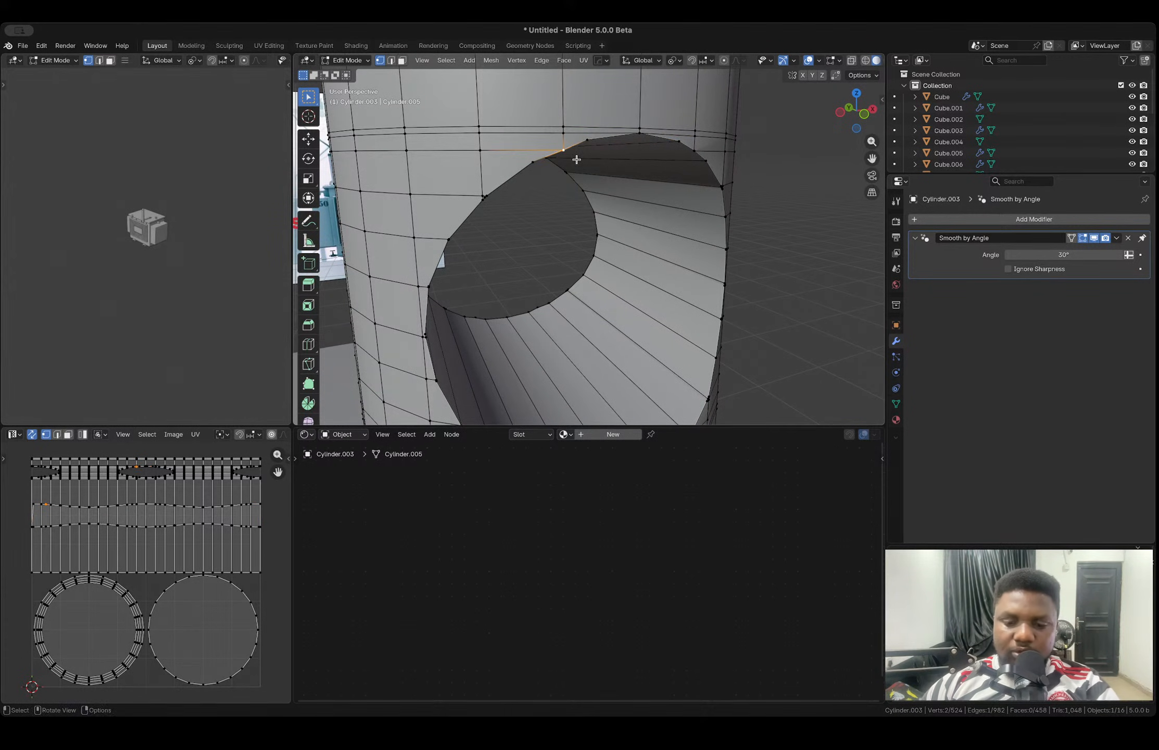
{"action": "left_click", "coordinate": [532, 162]}
{"action": "middle_click_drag", "start_coordinate": [567, 170], "coordinate": [561, 168]}
{"action": "key", "text": "shift+r"}
{"action": "left_click", "coordinate": [423, 178]}
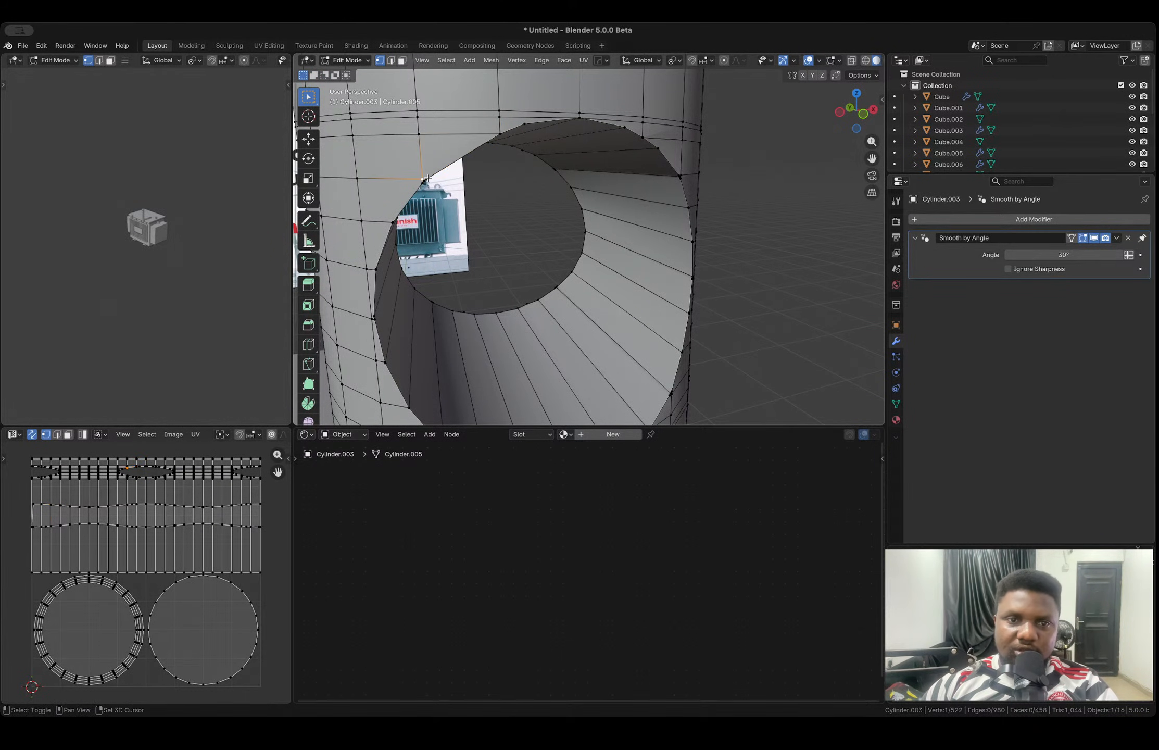
- Merge the closely spaced rim vertices down the hole's left side into the neighbouring grid vertices
{"action": "middle_click_drag", "start_coordinate": [446, 195], "coordinate": [493, 177]}
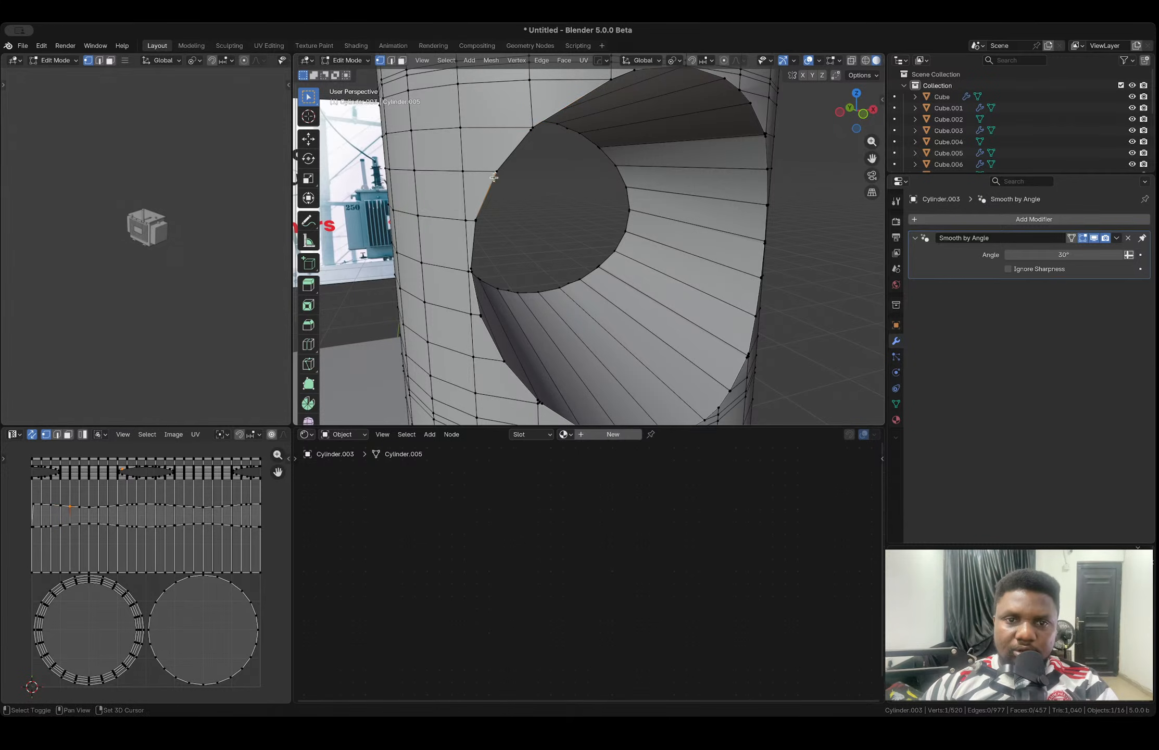
{"action": "left_click", "coordinate": [475, 218], "text": "shift"}
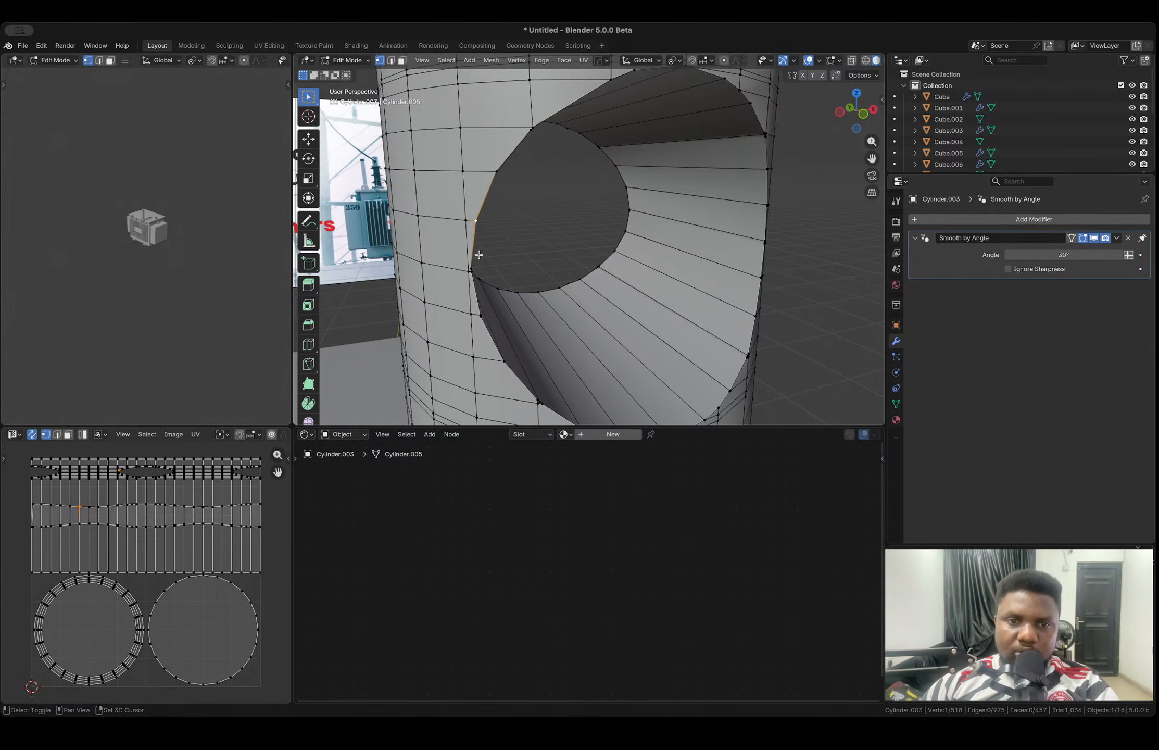
{"action": "left_click", "coordinate": [470, 270], "text": "shift"}
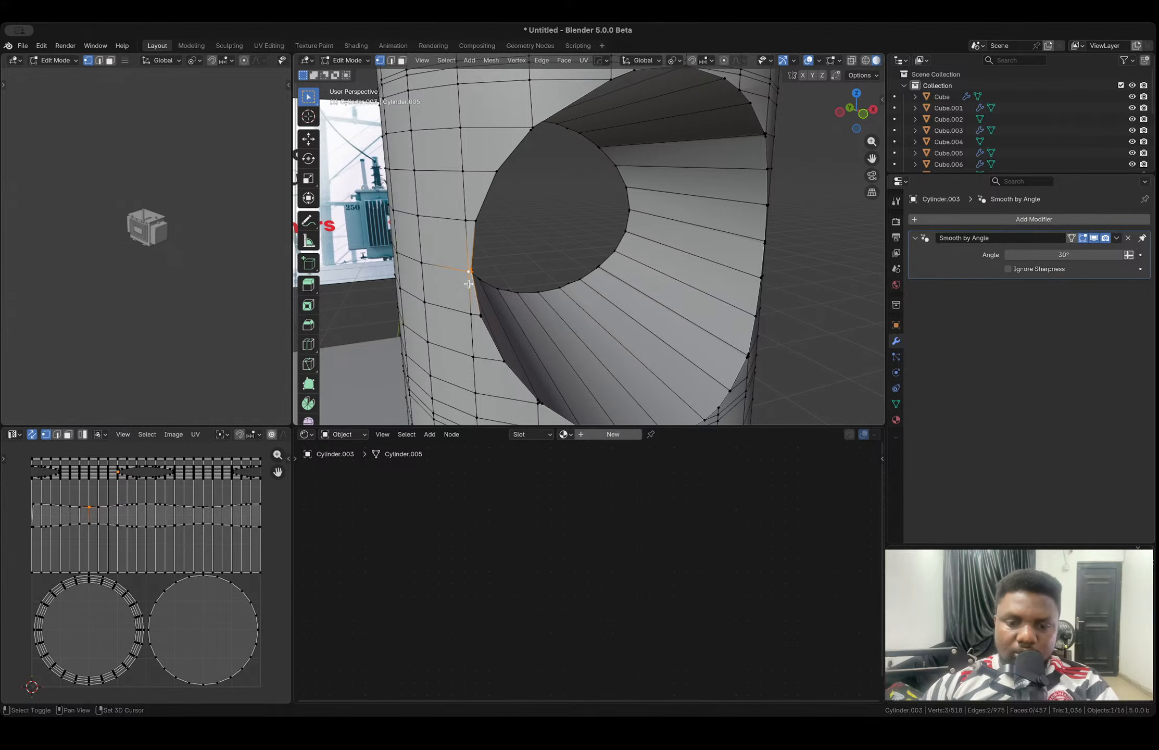
{"action": "middle_click_drag", "start_coordinate": [469, 285], "coordinate": [485, 230]}
{"action": "left_click", "coordinate": [442, 153]}
{"action": "key", "text": "alt+a"}
{"action": "left_click", "coordinate": [470, 202]}
{"action": "middle_click_drag", "start_coordinate": [470, 202], "coordinate": [453, 206]}
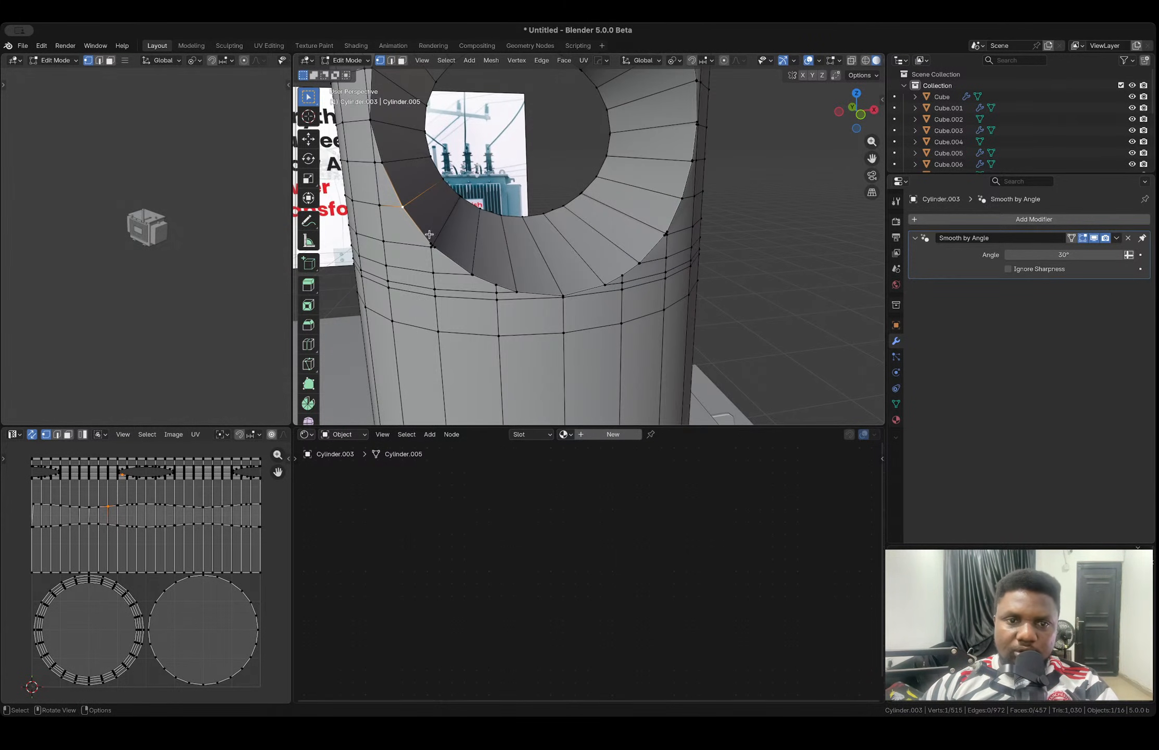
- Merge the stray rim vertices on the hole's lower-left curve at the last selected vertices
{"action": "left_click", "coordinate": [423, 250]}
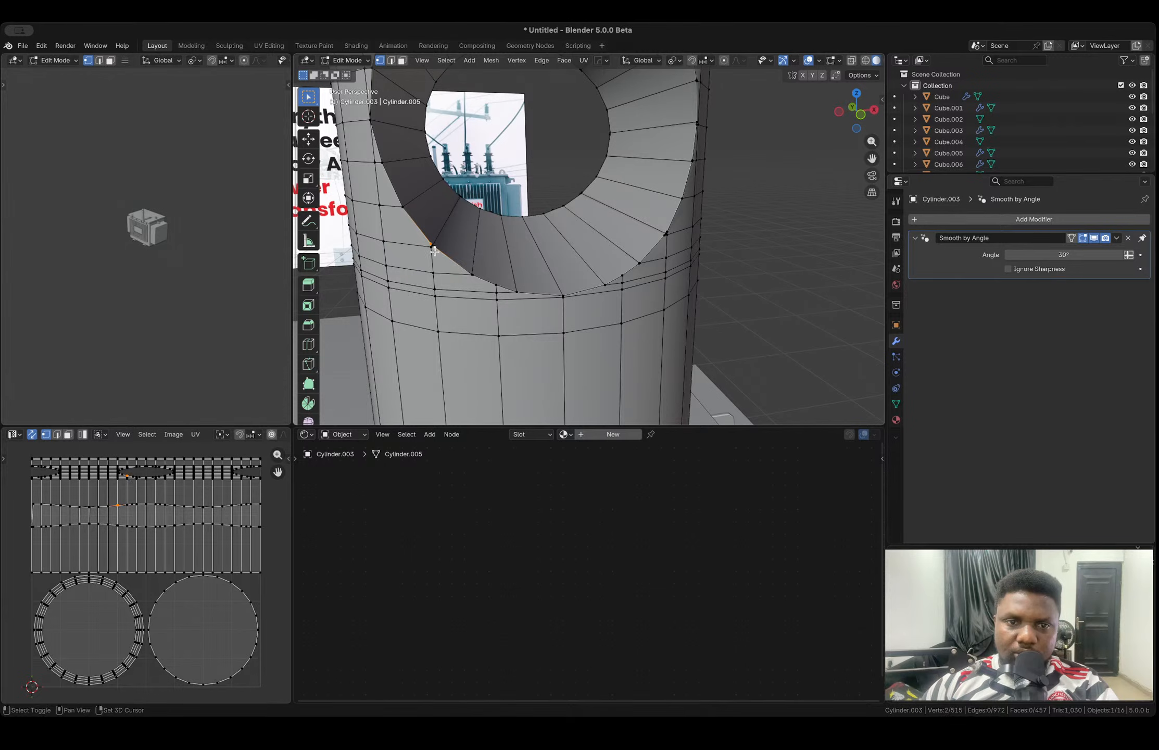
{"action": "scroll", "coordinate": [433, 263], "scroll_direction": "up", "scroll_amount": 5}
{"action": "middle_click_drag", "start_coordinate": [433, 261], "coordinate": [479, 204], "text": "shift"}
{"action": "scroll", "coordinate": [480, 216], "scroll_direction": "down", "scroll_amount": 5}
{"action": "scroll", "coordinate": [488, 218], "scroll_direction": "up", "scroll_amount": 1}
{"action": "scroll", "coordinate": [488, 219], "scroll_direction": "up", "scroll_amount": 3}
{"action": "scroll", "coordinate": [454, 195], "scroll_direction": "up", "scroll_amount": 4}
{"action": "scroll", "coordinate": [481, 203], "scroll_direction": "down", "scroll_amount": 4}
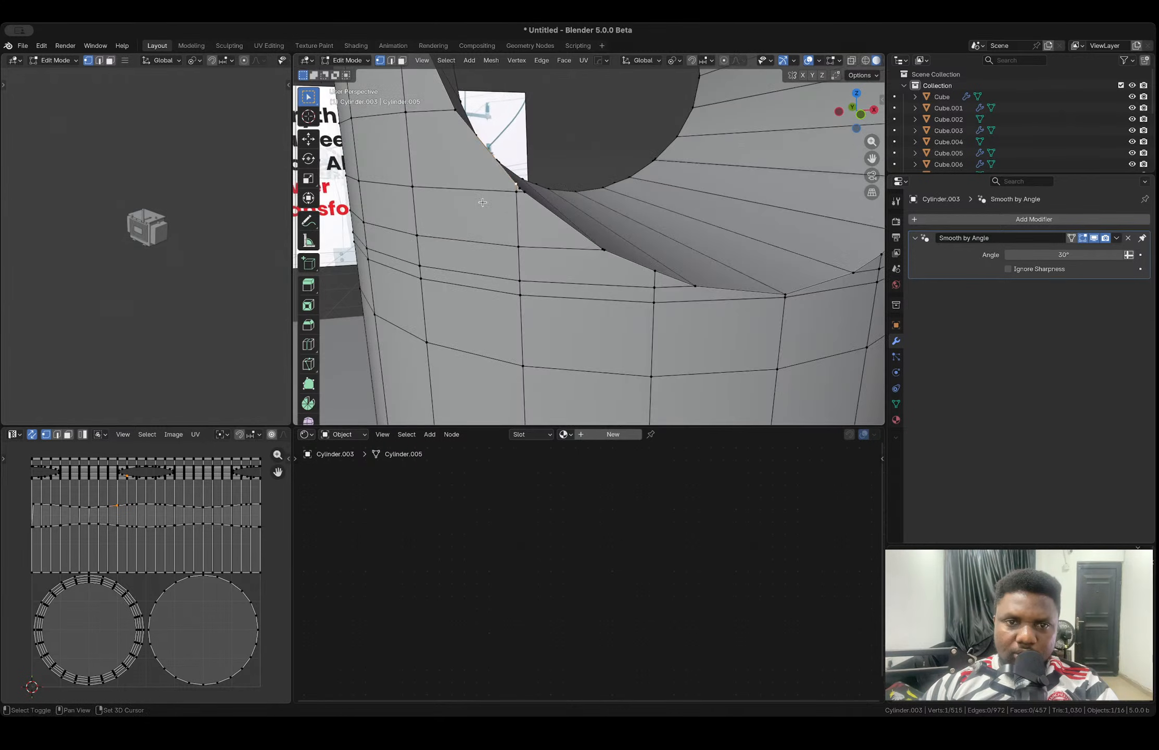
{"action": "key", "text": "shift+r"}
{"action": "left_click", "coordinate": [597, 252]}
{"action": "left_click", "coordinate": [608, 259], "text": "shift"}
{"action": "key", "text": "shift+r"}
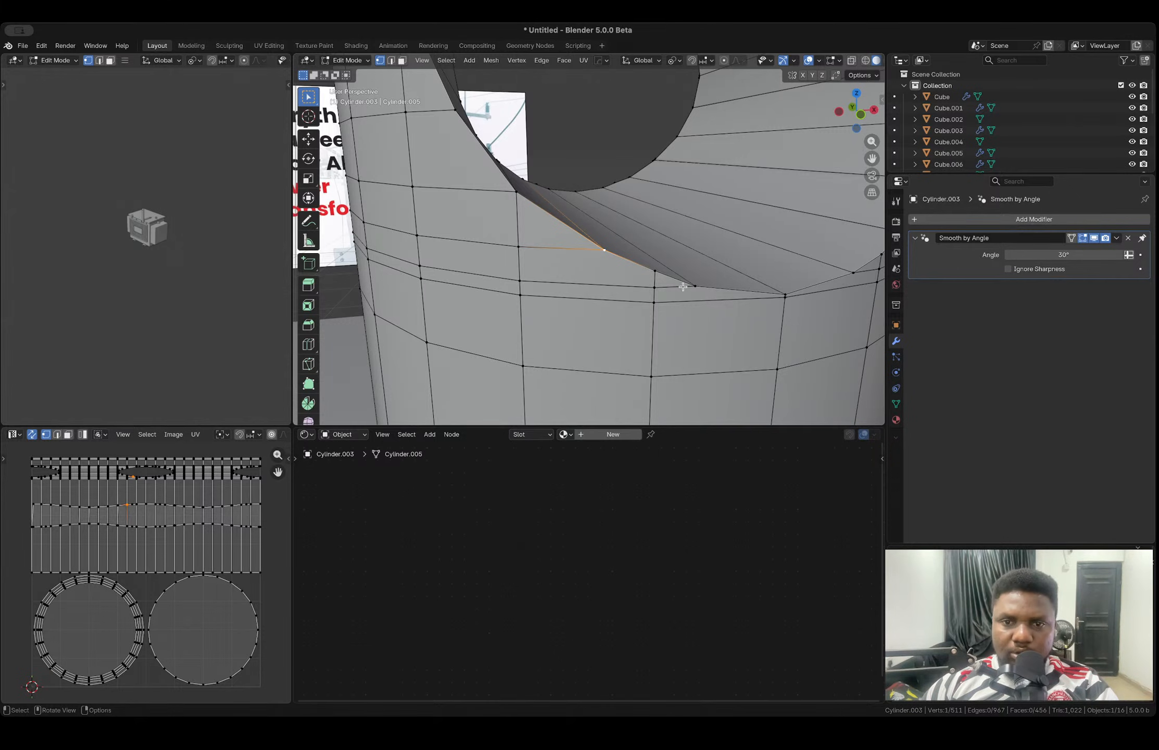
- Merge the stray vertex beside the hole's lowest point into the bottom rim vertex and leave mesh editing
{"action": "left_click", "coordinate": [696, 289]}
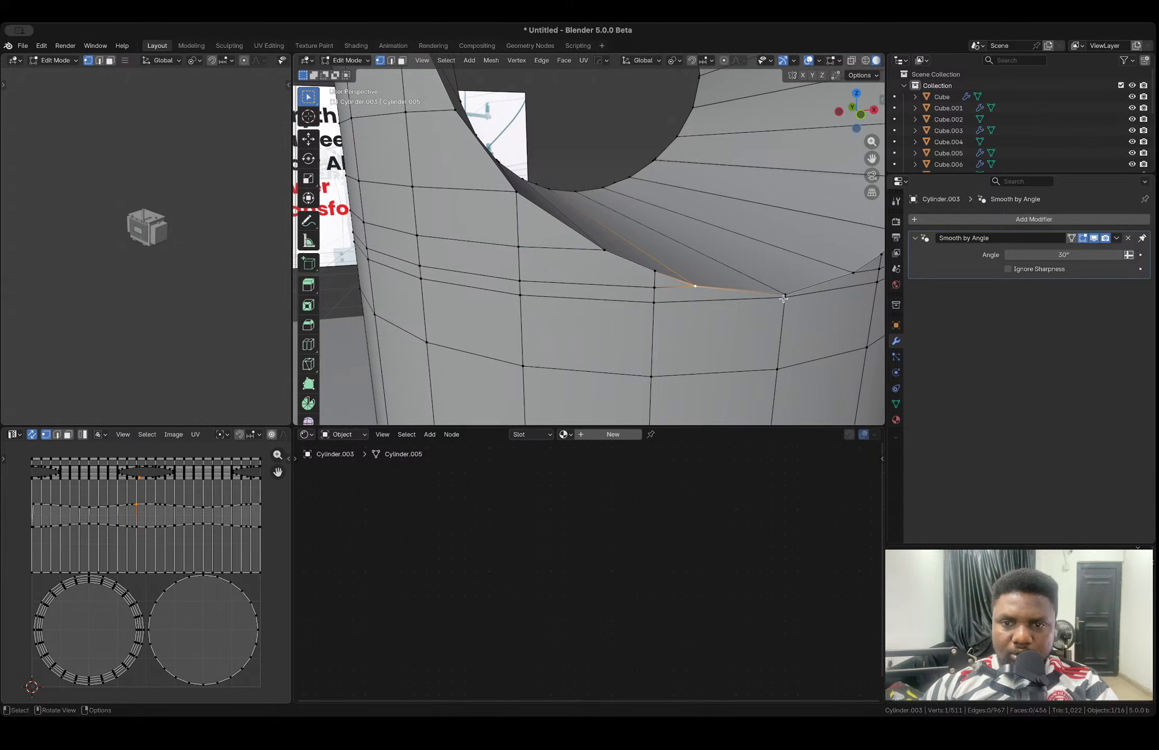
{"action": "scroll", "coordinate": [784, 298], "scroll_direction": "down", "scroll_amount": 4}
{"action": "scroll", "coordinate": [751, 292], "scroll_direction": "up", "scroll_amount": 3}
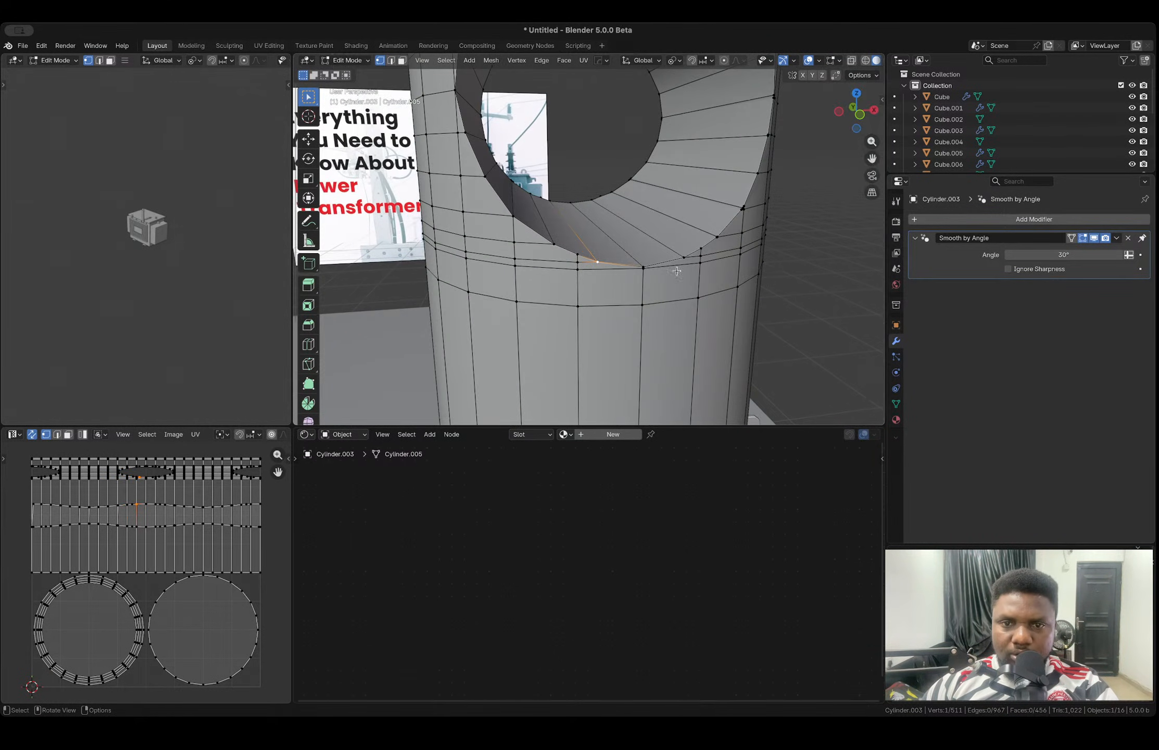
{"action": "left_click", "coordinate": [646, 266], "text": "shift"}
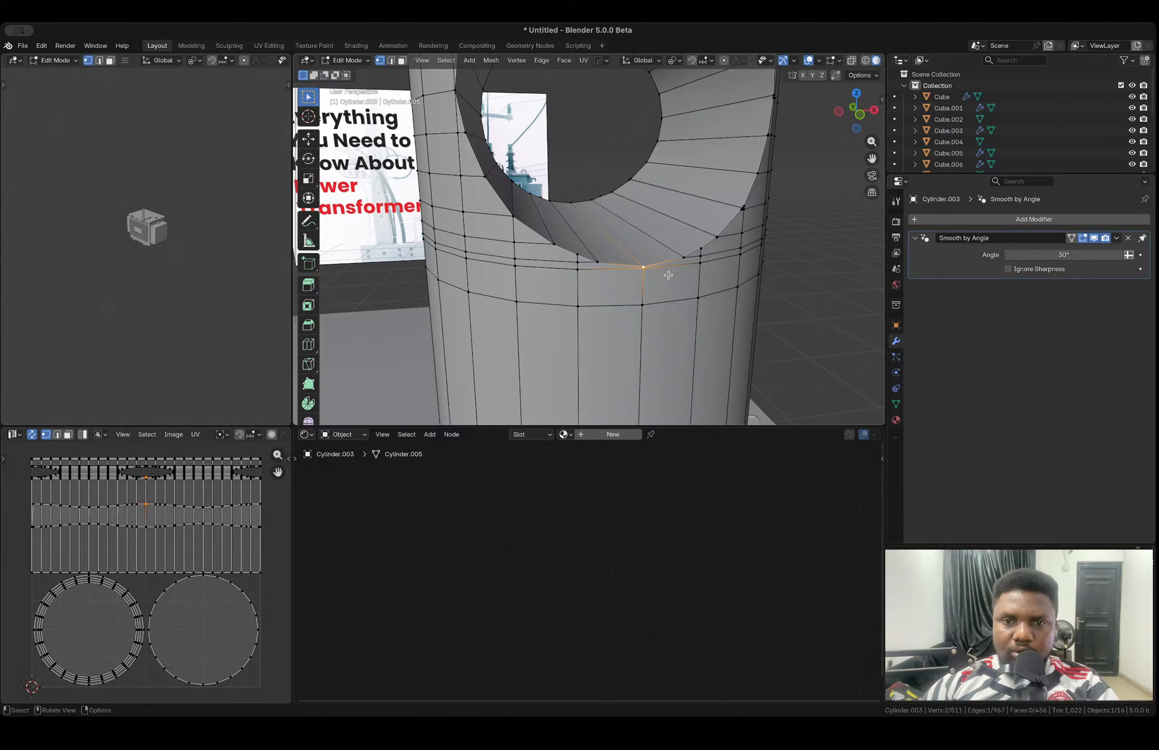
{"action": "scroll", "coordinate": [668, 275], "scroll_direction": "down", "scroll_amount": 4}
{"action": "key", "text": "Tab"}
{"action": "key", "text": "Tab"}
{"action": "key", "text": "Tab"}
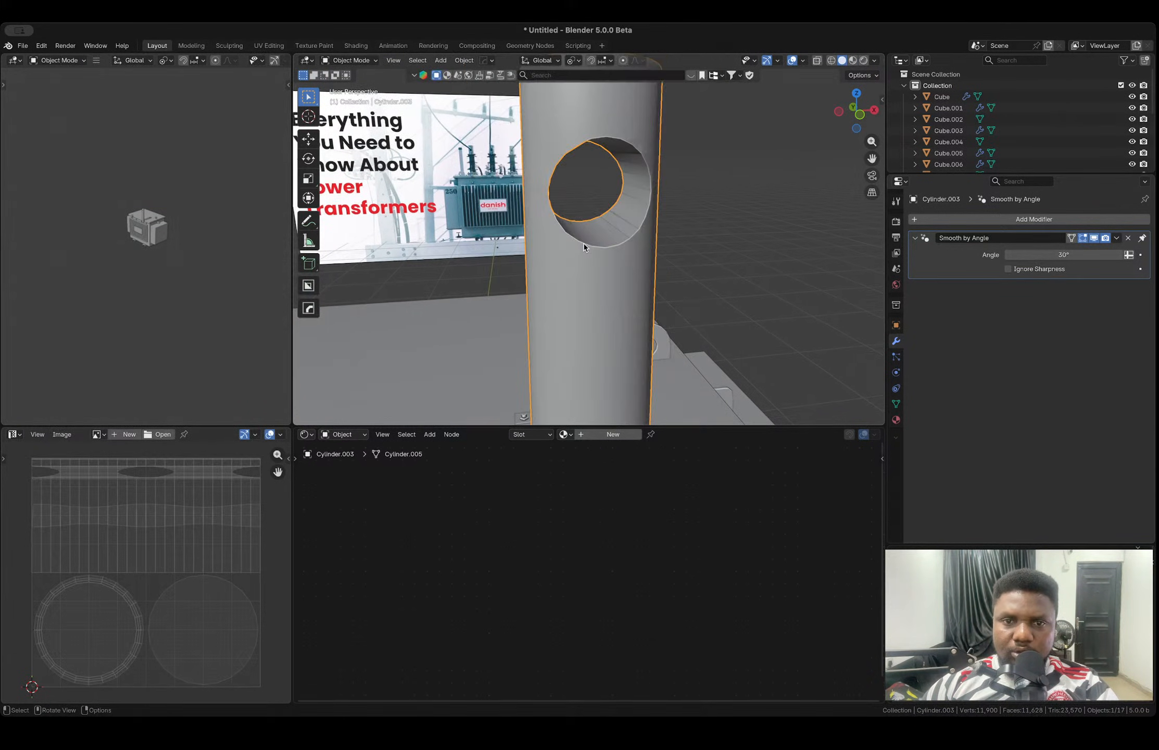
- Mirror the cleaned bushing across the X axis and across the Y axis, applying each Hops_Mirror modifier
{"action": "key", "text": "alt+x"}
{"action": "scroll", "coordinate": [583, 243], "scroll_direction": "down", "scroll_amount": 5}
{"action": "left_click", "coordinate": [510, 355]}
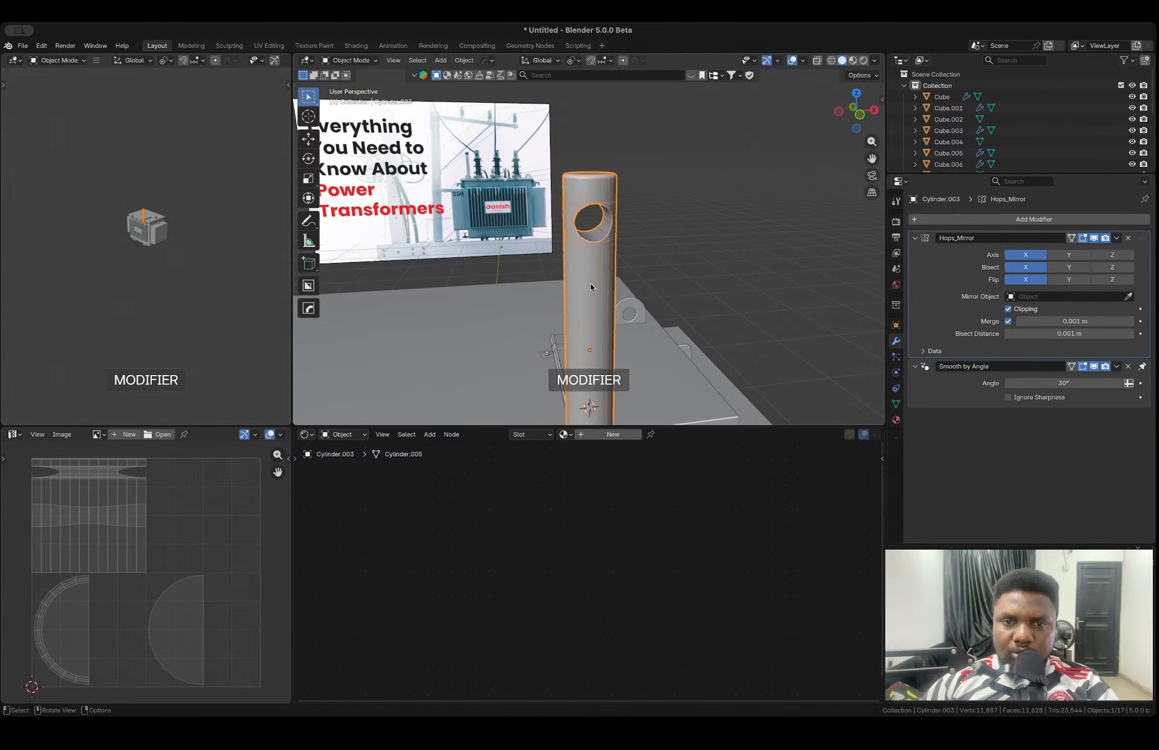
{"action": "middle_click_drag", "start_coordinate": [586, 283], "coordinate": [639, 293]}
{"action": "key", "text": "ctrl+a"}
{"action": "key", "text": "alt+x"}
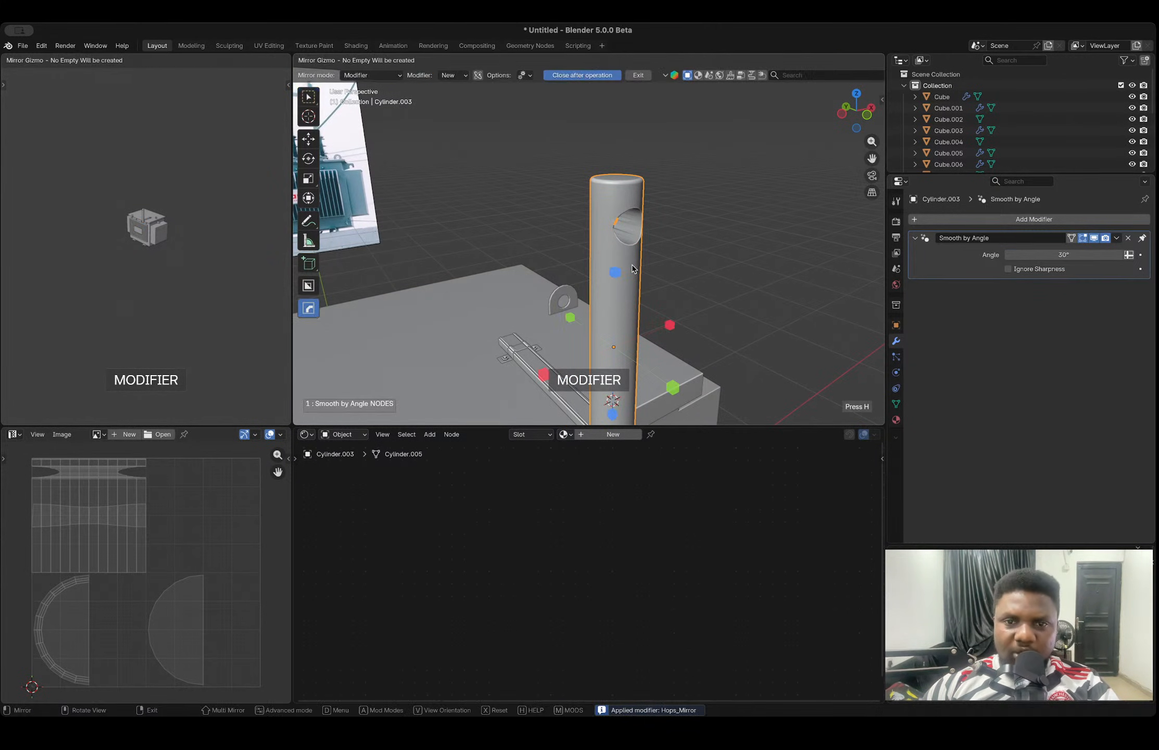
{"action": "left_click", "coordinate": [673, 387]}
{"action": "key", "text": "ctrl+a"}
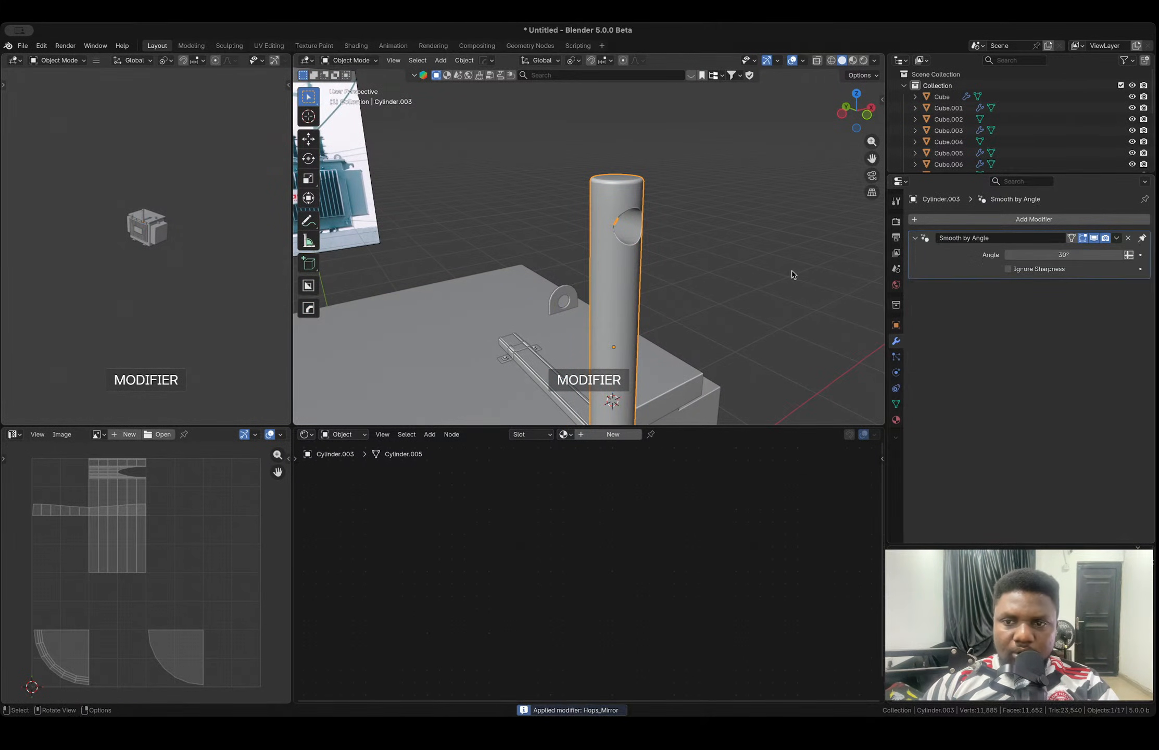
- Examine the mirrored bushing's mesh around the crosswise hole
{"action": "scroll", "coordinate": [658, 246], "scroll_direction": "up", "scroll_amount": 5}
{"action": "key", "text": "Tab"}
{"action": "middle_click_drag", "start_coordinate": [658, 246], "coordinate": [627, 227]}
{"action": "key", "text": "2"}
{"action": "left_click", "coordinate": [671, 293], "text": "alt"}
{"action": "key", "text": "Tab"}
{"action": "scroll", "coordinate": [665, 241], "scroll_direction": "down", "scroll_amount": 5}
{"action": "left_click", "coordinate": [677, 218]}
{"action": "scroll", "coordinate": [678, 219], "scroll_direction": "down", "scroll_amount": 3}
- Add an edge loop around the bushing below the hole at slide factor -0.869, seen through against the front reference
{"action": "left_click", "coordinate": [861, 115]}
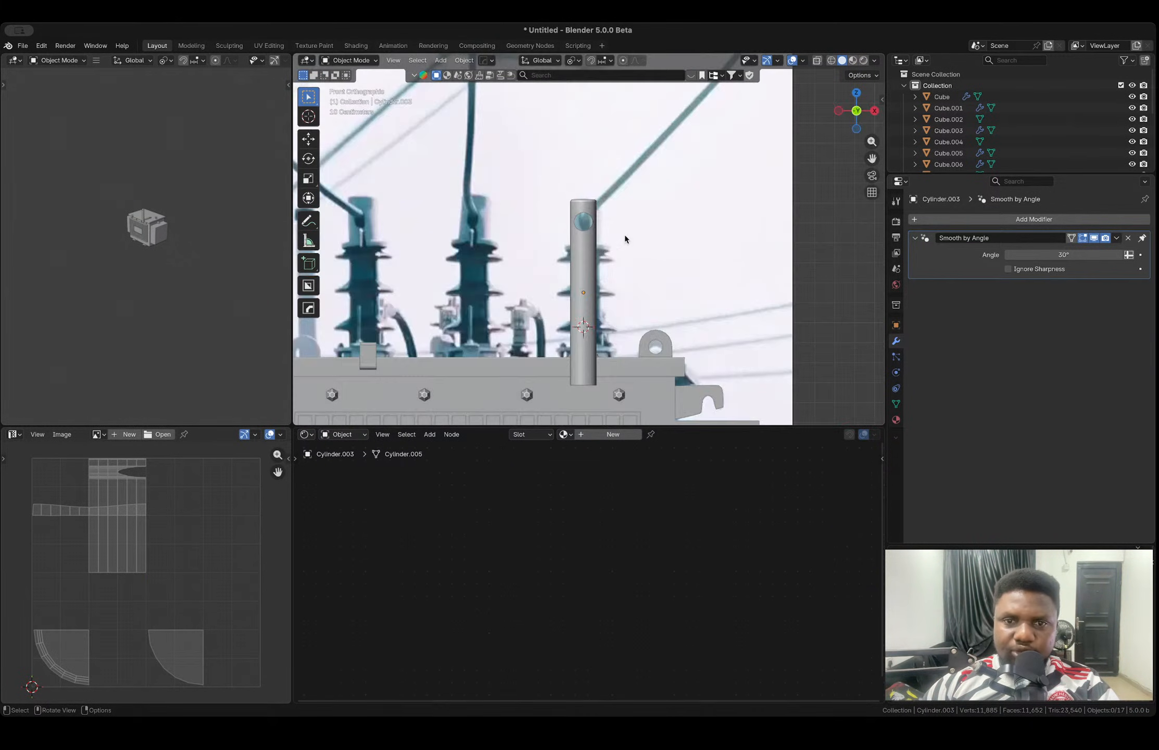
{"action": "scroll", "coordinate": [659, 224], "scroll_direction": "up", "scroll_amount": 3}
{"action": "key", "text": "alt+z"}
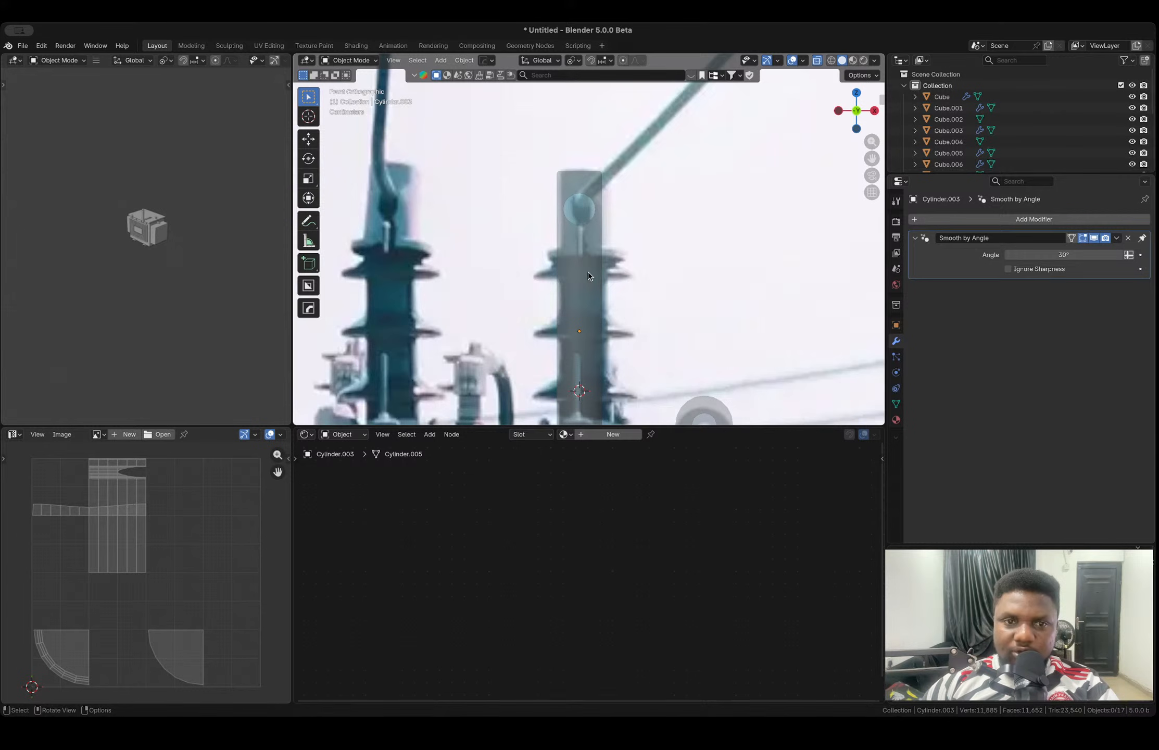
{"action": "key", "text": "Tab"}
{"action": "key", "text": "ctrl+r"}
{"action": "left_click", "coordinate": [599, 292]}
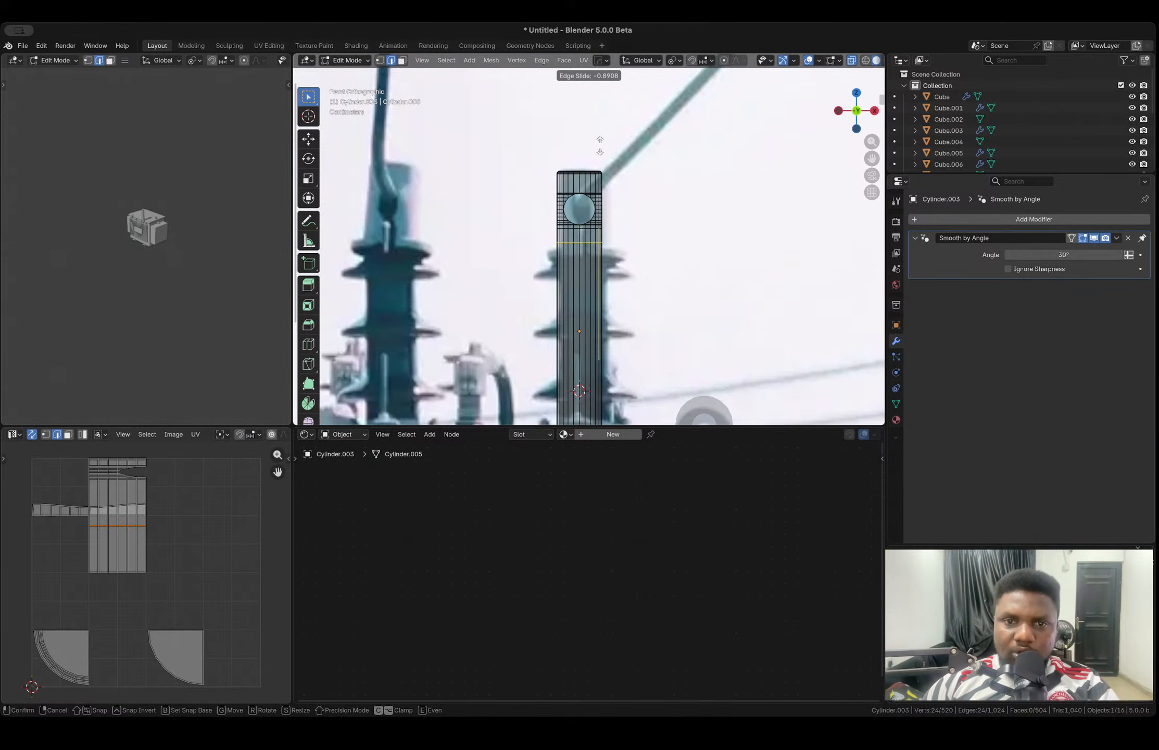
{"action": "left_click", "coordinate": [602, 148]}
- Add a second edge loop just beneath the previous one at slide factor -0.927, near the reference insulator's top disc
{"action": "scroll", "coordinate": [588, 233], "scroll_direction": "up", "scroll_amount": 3}
{"action": "scroll", "coordinate": [590, 233], "scroll_direction": "down", "scroll_amount": 2}
{"action": "middle_click_drag", "start_coordinate": [600, 266], "coordinate": [635, 269], "text": "shift"}
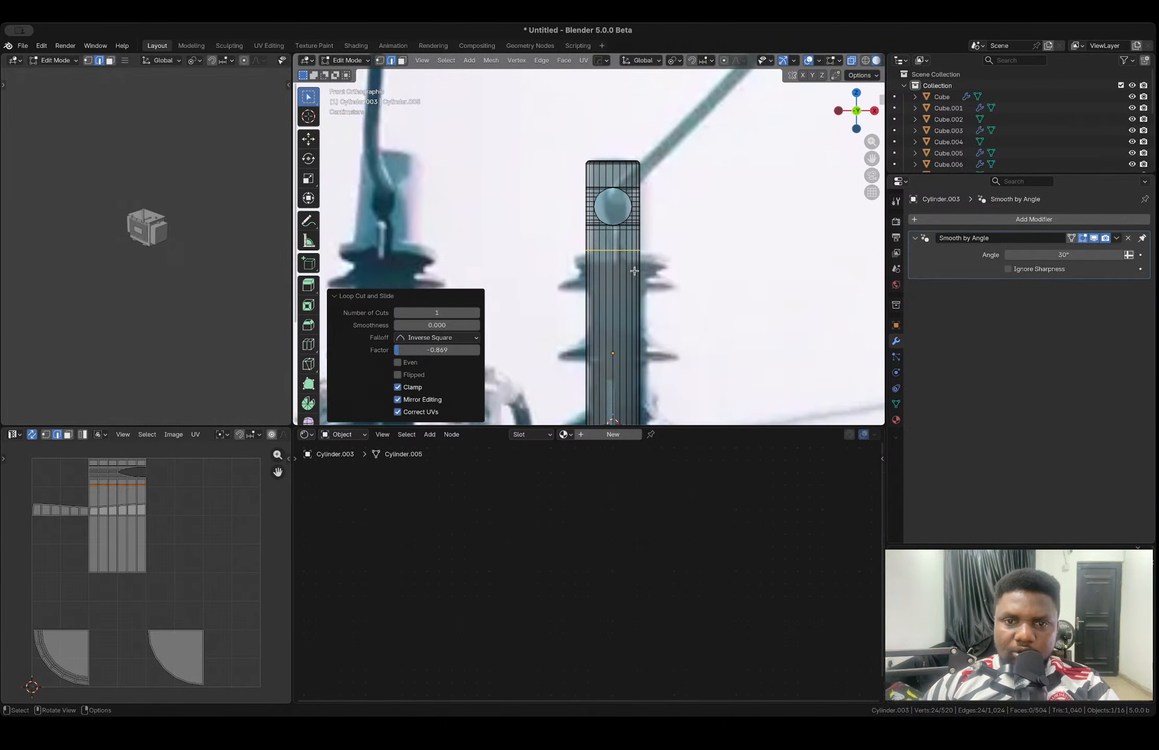
{"action": "key", "text": "ctrl+r"}
{"action": "left_click", "coordinate": [637, 268]}
{"action": "left_click", "coordinate": [627, 261]}
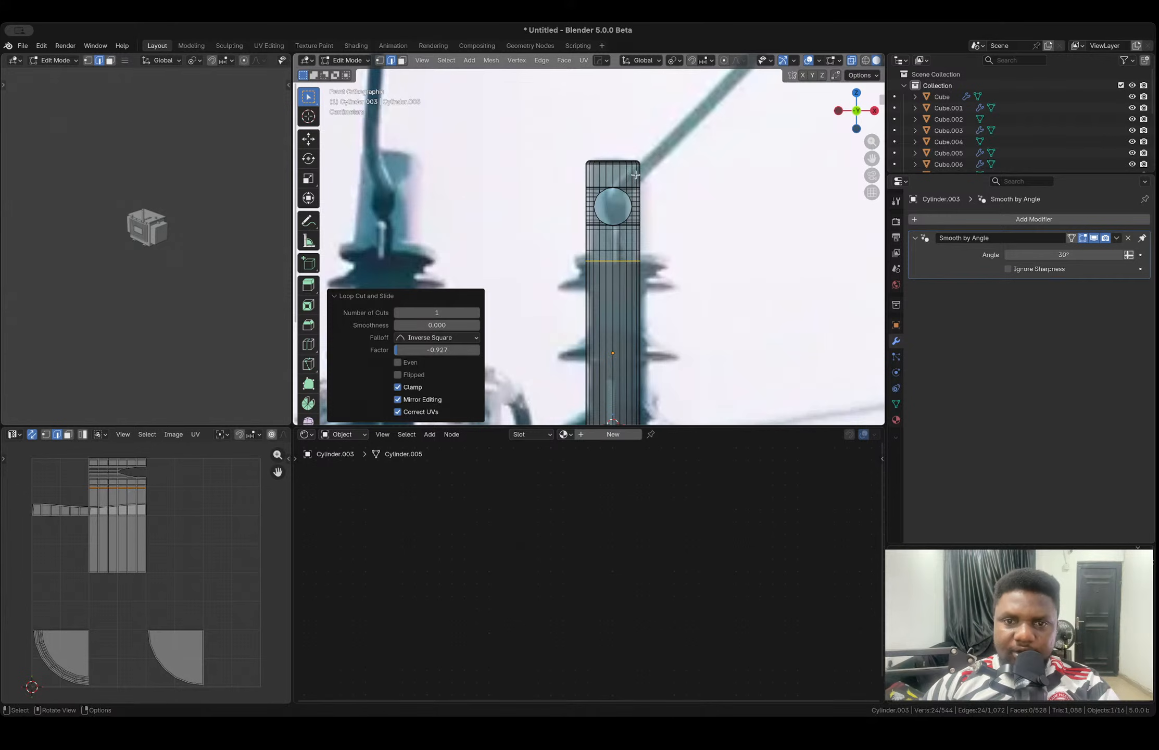
- Extrude the ring of faces between the two new edge loops outward along their normals by 0.0435 m
{"action": "key", "text": "3"}
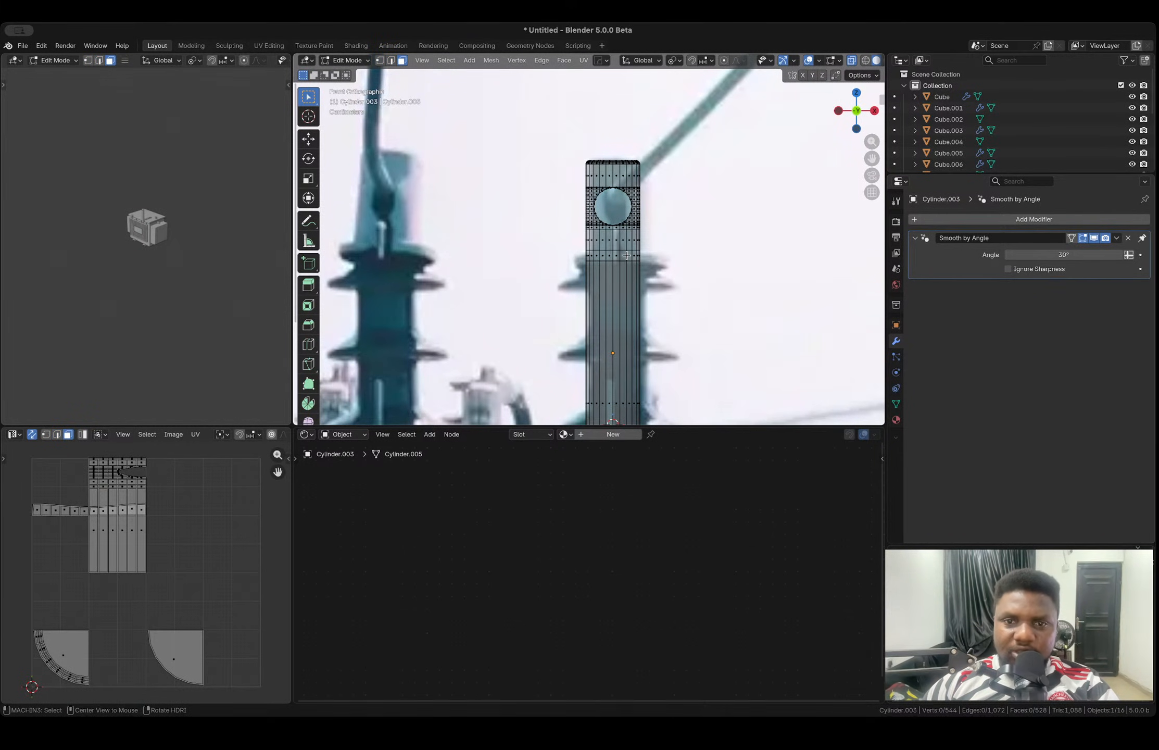
{"action": "left_click", "coordinate": [638, 259], "text": "alt"}
{"action": "key", "text": "alt+e"}
{"action": "left_click", "coordinate": [660, 280]}
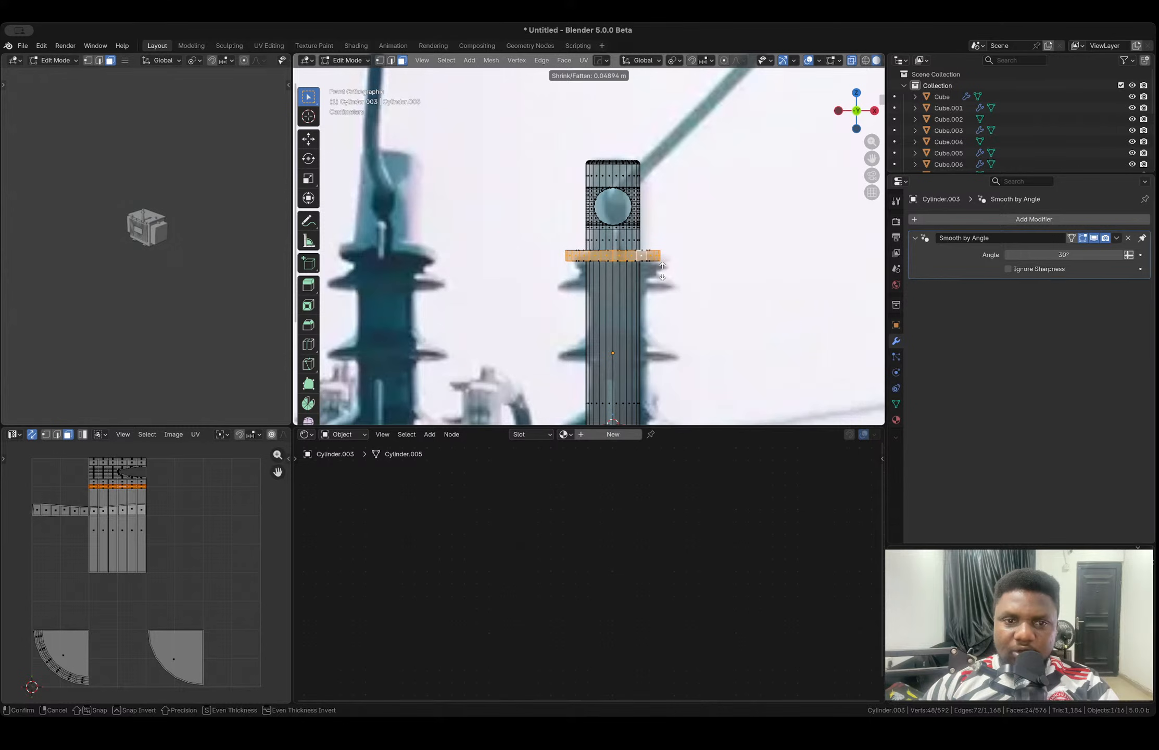
{"action": "left_click", "coordinate": [662, 272]}
- Add a centred vertical edge loop down the bushing through the face column beneath the hole
{"action": "middle_click_drag", "start_coordinate": [597, 266], "coordinate": [646, 259], "text": "shift"}
{"action": "scroll", "coordinate": [647, 259], "scroll_direction": "up", "scroll_amount": 1}
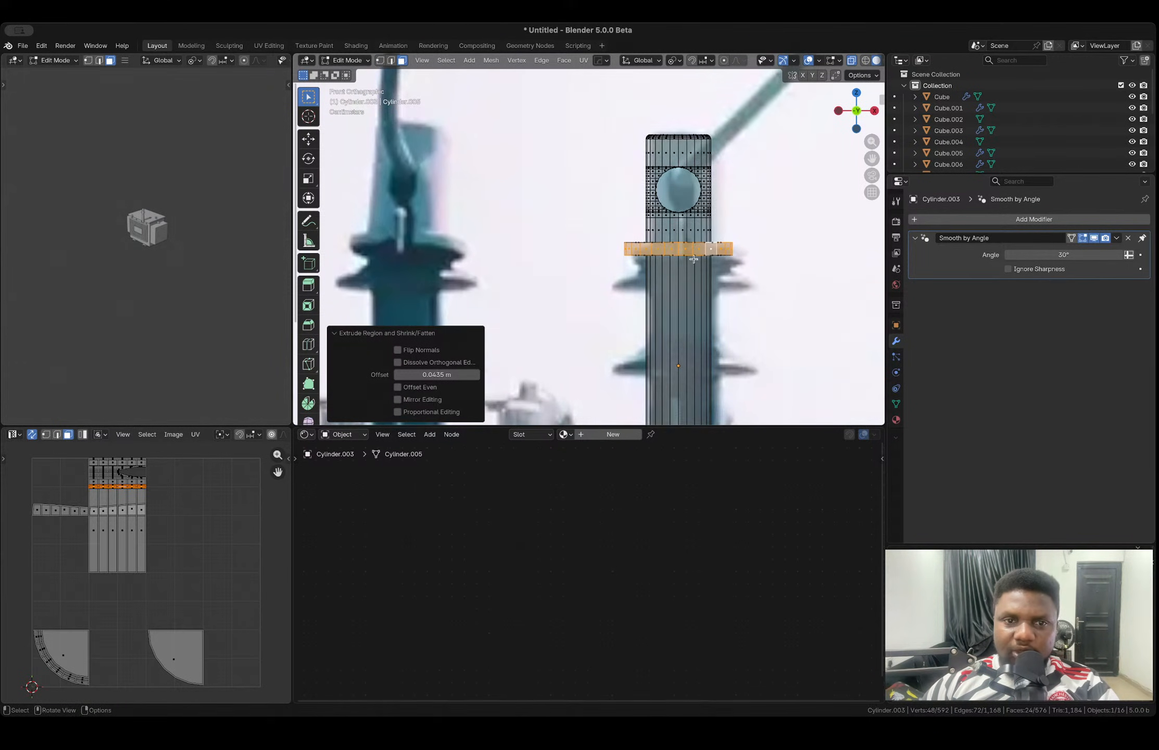
{"action": "scroll", "coordinate": [713, 250], "scroll_direction": "up", "scroll_amount": 1}
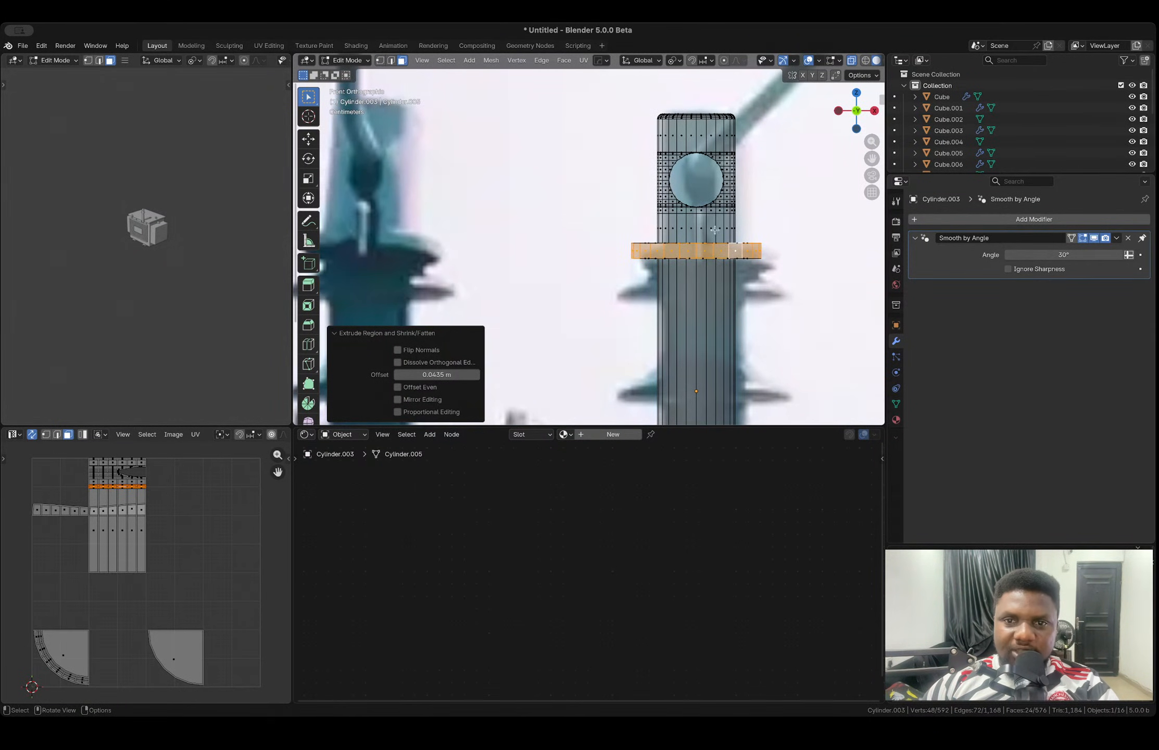
{"action": "key", "text": "ctrl+r"}
{"action": "left_click", "coordinate": [693, 209]}
{"action": "right_click", "coordinate": [694, 213]}
- Select the narrow faces between the hole and the flange, and try to inset them
{"action": "key", "text": "alt+a"}
{"action": "key", "text": "3"}
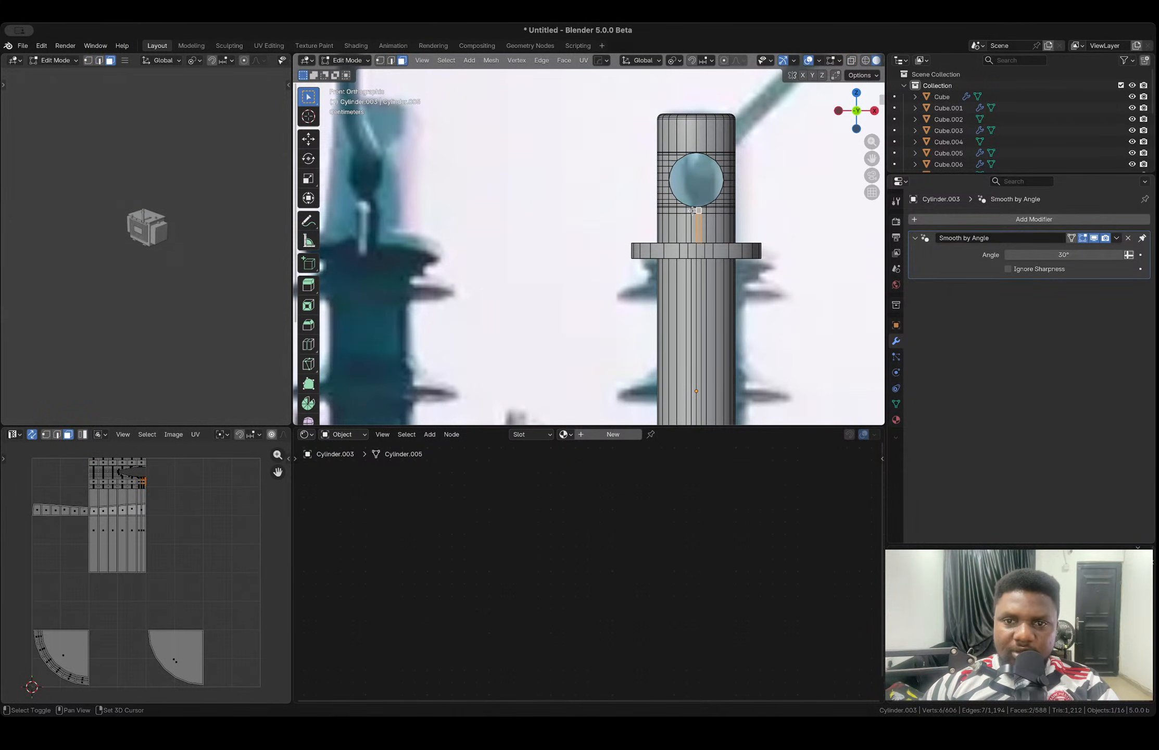
{"action": "left_click", "coordinate": [694, 226], "text": "shift"}
{"action": "scroll", "coordinate": [710, 237], "scroll_direction": "up", "scroll_amount": 3}
{"action": "middle_click_drag", "start_coordinate": [854, 266], "coordinate": [757, 284], "text": "shift"}
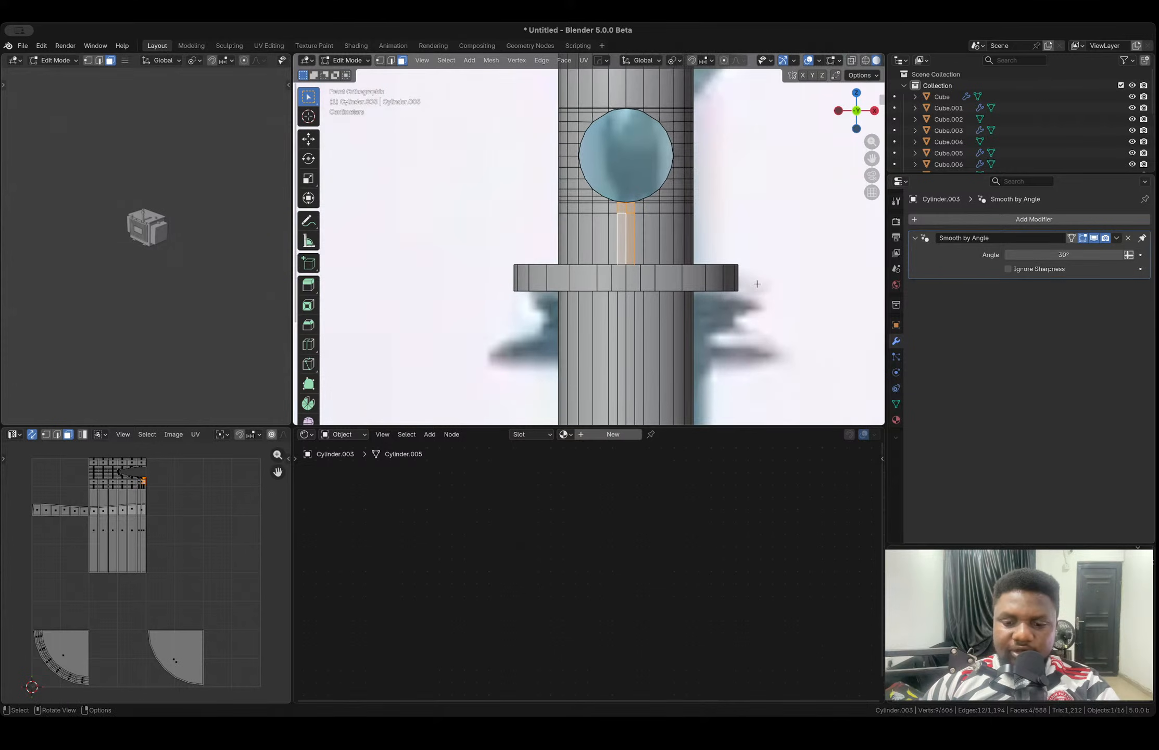
{"action": "key", "text": "i"}
{"action": "key", "text": "Escape"}
- Extend the selection from the narrow strip beneath the hole to the adjoining faces on the flange's top and outer rim
{"action": "scroll", "coordinate": [588, 292], "scroll_direction": "down", "scroll_amount": 3}
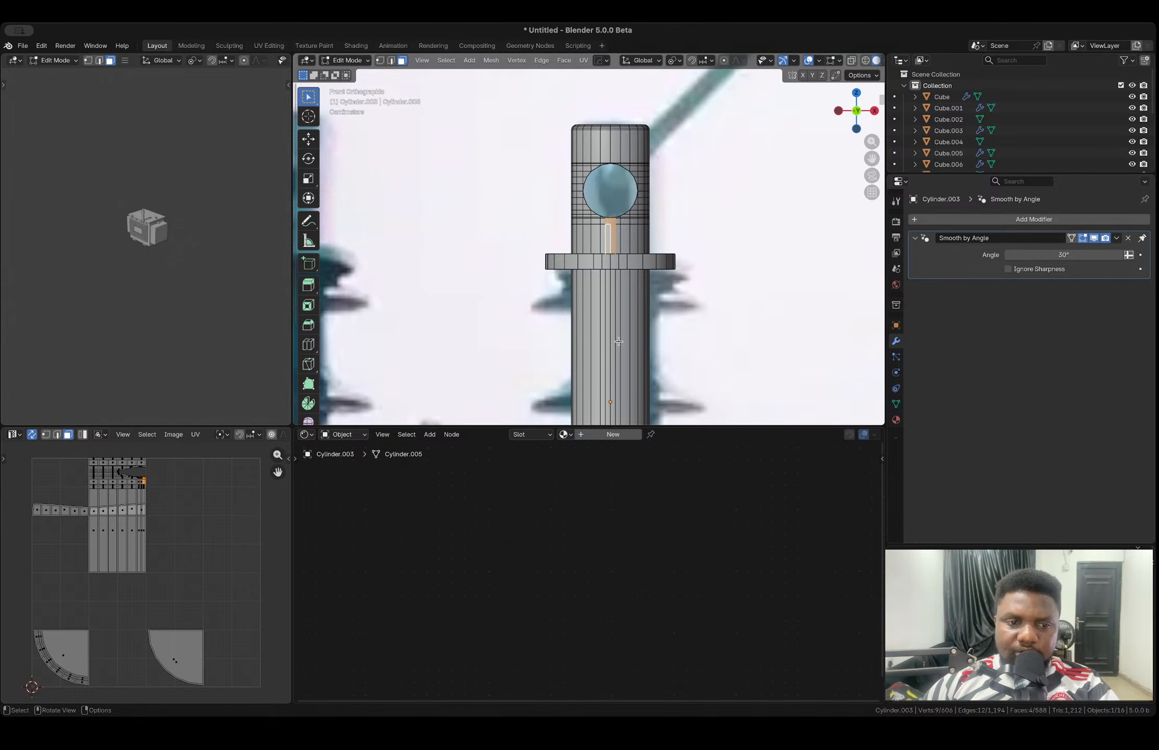
{"action": "scroll", "coordinate": [611, 267], "scroll_direction": "up", "scroll_amount": 3}
{"action": "middle_click_drag", "start_coordinate": [631, 272], "coordinate": [637, 365]}
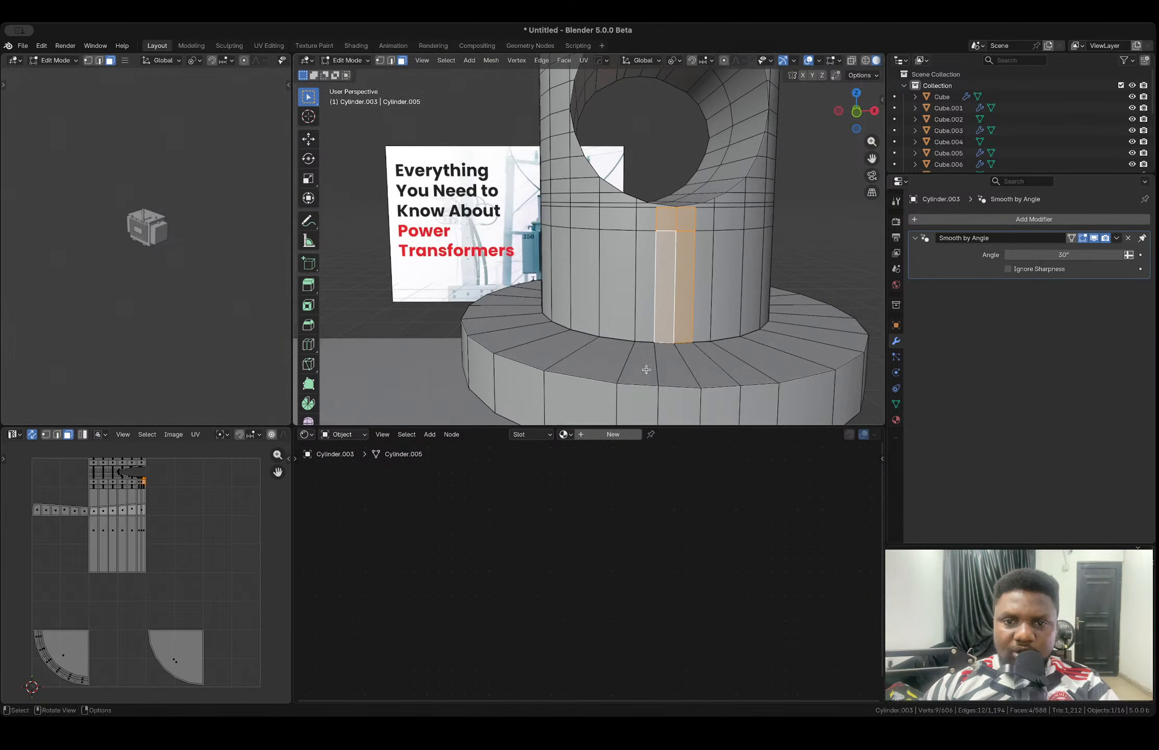
{"action": "left_click", "coordinate": [672, 364], "text": "shift"}
{"action": "left_click", "coordinate": [706, 372], "text": "shift"}
{"action": "middle_click_drag", "start_coordinate": [706, 373], "coordinate": [611, 260]}
{"action": "left_click", "coordinate": [604, 237], "text": "shift"}
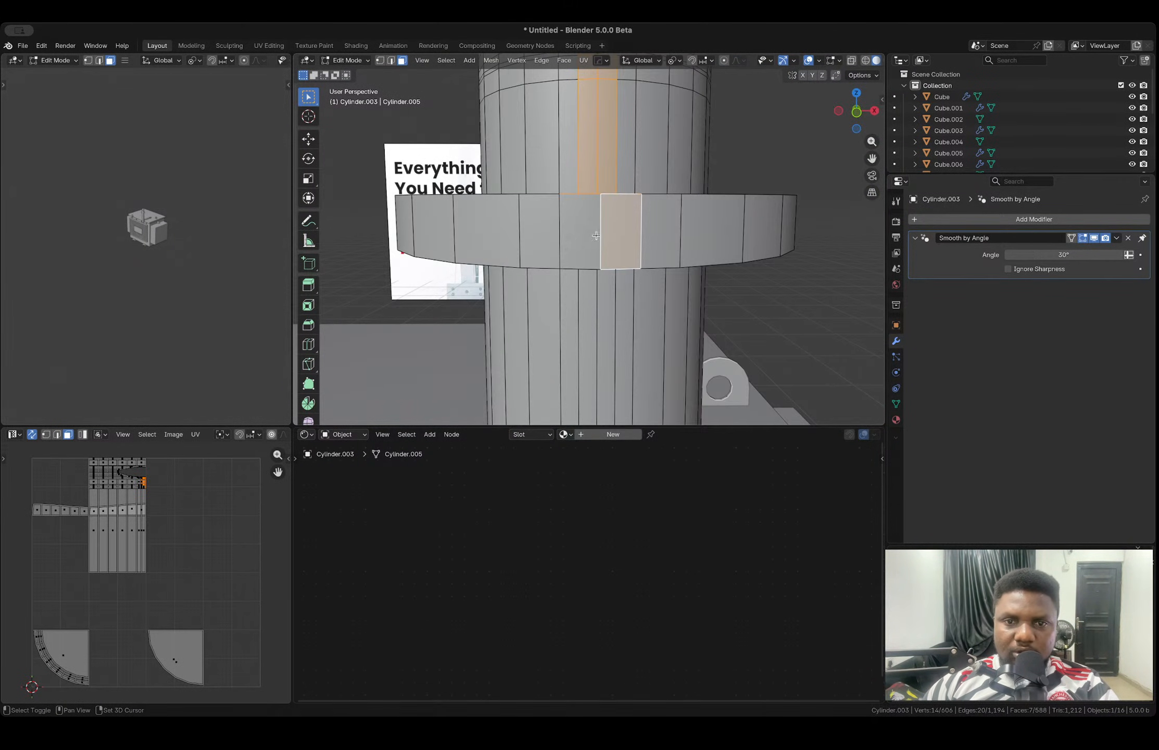
{"action": "left_click", "coordinate": [590, 234], "text": "shift"}
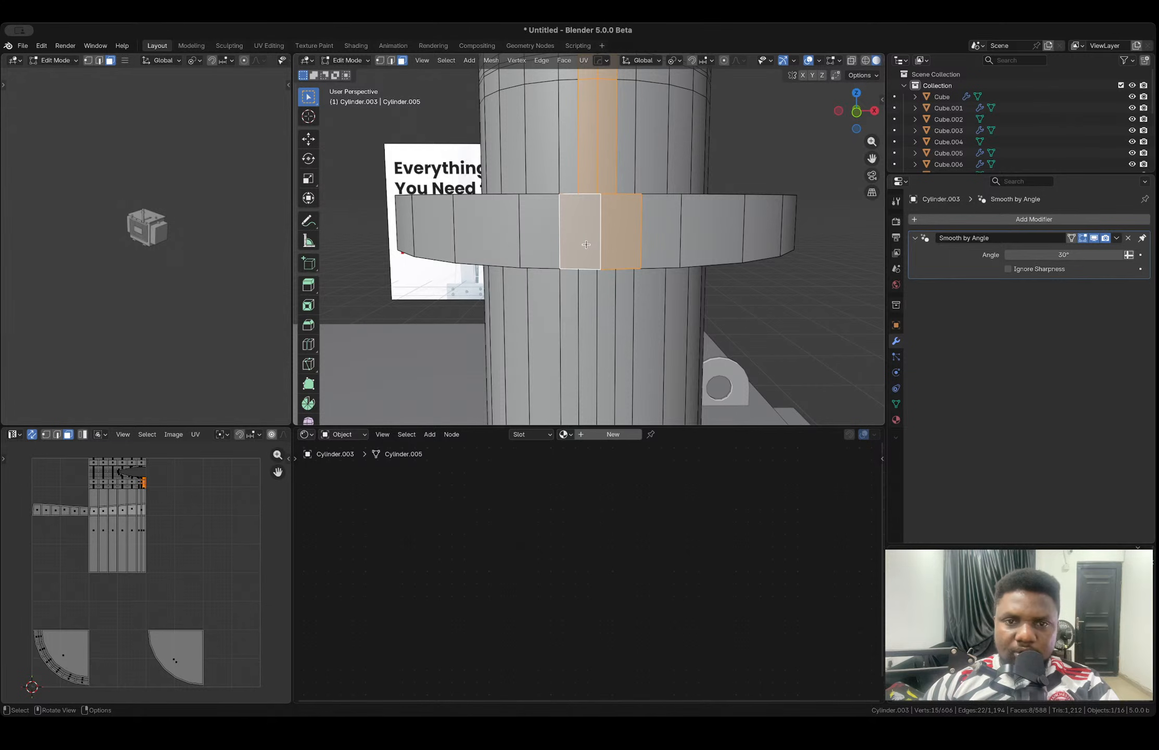
- Try to delete the selected faces of the strip and flange, and undo the deletion
{"action": "scroll", "coordinate": [603, 227], "scroll_direction": "down", "scroll_amount": 4}
{"action": "mouse_move", "coordinate": [604, 228]}
{"action": "middle_mouse_down"}
{"action": "mouse_move", "coordinate": [634, 252]}
{"action": "mouse_move", "coordinate": [621, 232]}
{"action": "middle_mouse_up"}
{"action": "key", "text": "x"}
{"action": "left_click", "coordinate": [593, 250]}
{"action": "key", "text": "2"}
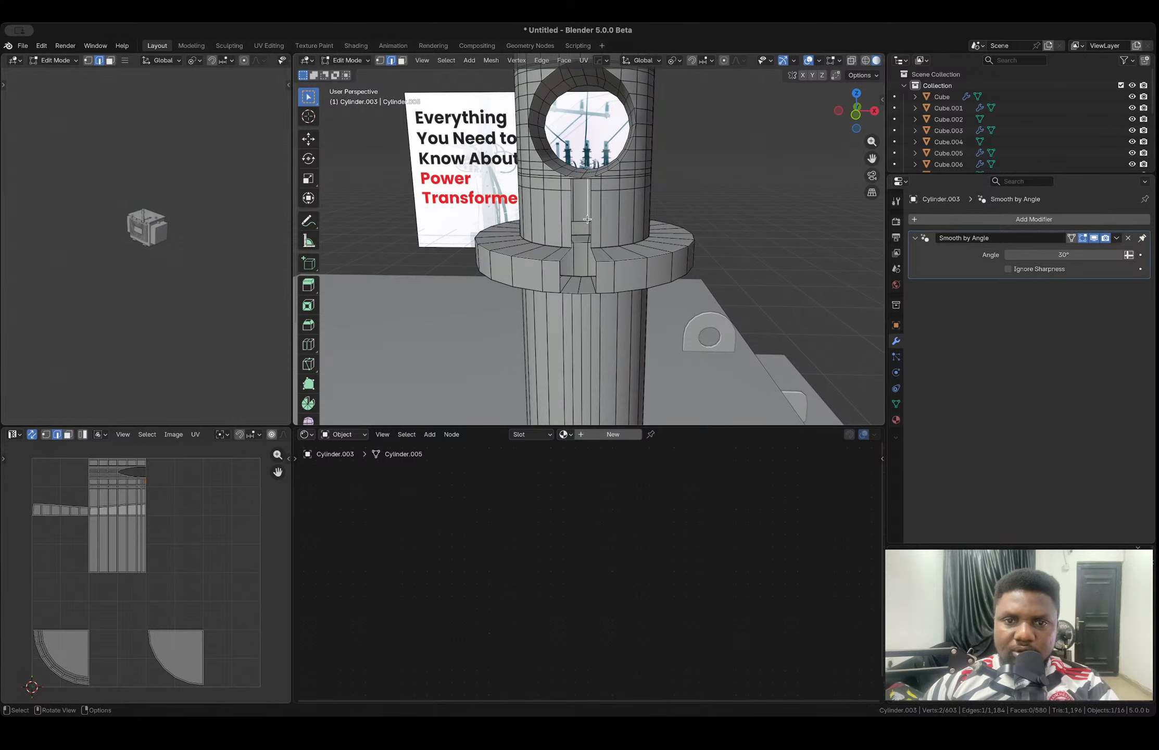
{"action": "key", "text": "ctrl+z"}
{"action": "key", "text": "ctrl+z"}
{"action": "key", "text": "ctrl+z"}
- Extrude the selected strip and flange faces inward along their normals to cut a groove, and check it in Object Mode
{"action": "middle_click_drag", "start_coordinate": [587, 220], "coordinate": [677, 263]}
{"action": "key", "text": "alt+e"}
{"action": "left_click", "coordinate": [672, 266]}
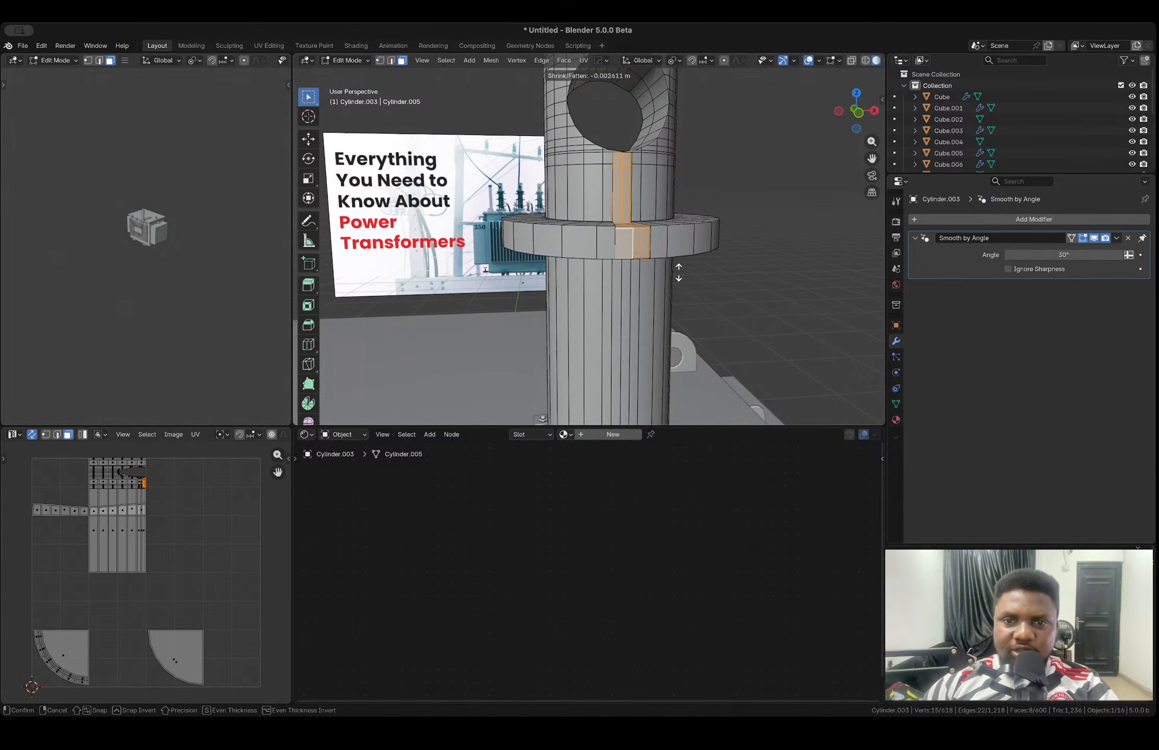
{"action": "left_click", "coordinate": [683, 285]}
{"action": "key", "text": "Tab"}
{"action": "middle_click_drag", "start_coordinate": [683, 285], "coordinate": [628, 241]}
{"action": "key", "text": "Tab"}
{"action": "key", "text": "Tab"}
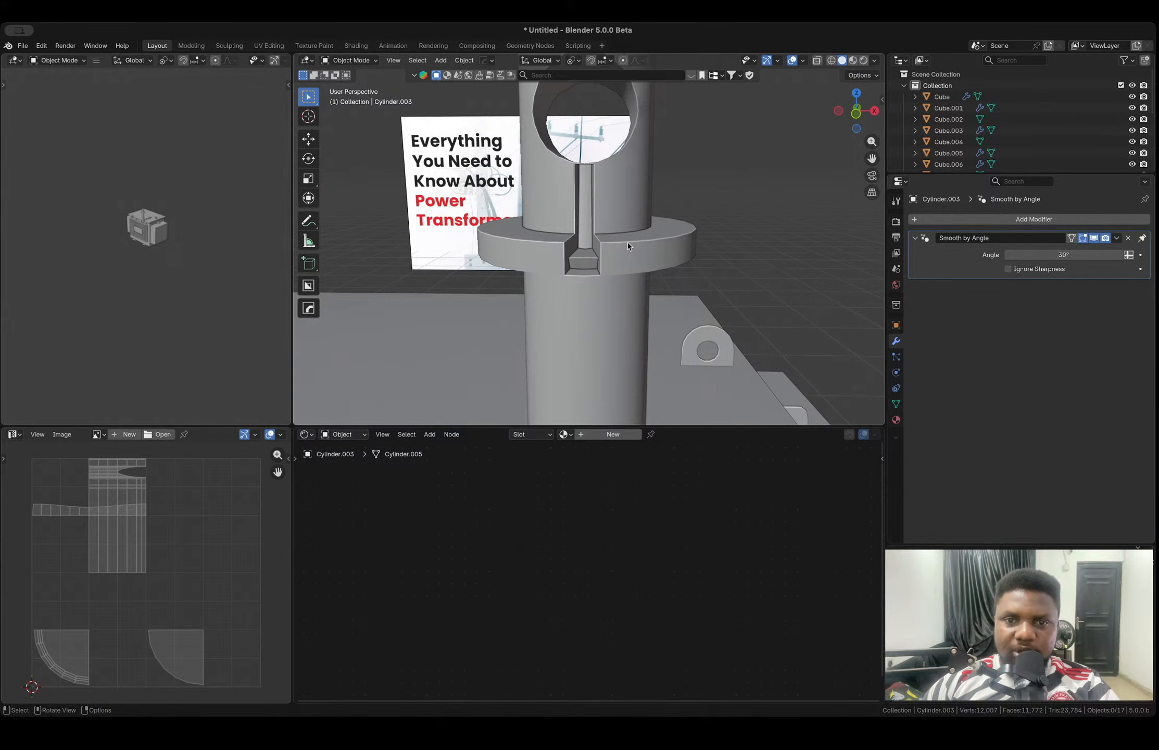
- Snap the 3D cursor to the selected groove faces and add a cube there
{"action": "key", "text": "Tab"}
{"action": "key", "text": "shift+s"}
{"action": "left_click", "coordinate": [627, 273]}
{"action": "key", "text": "Tab"}
{"action": "key", "text": "shift+a"}
{"action": "mouse_move", "coordinate": [627, 276]}
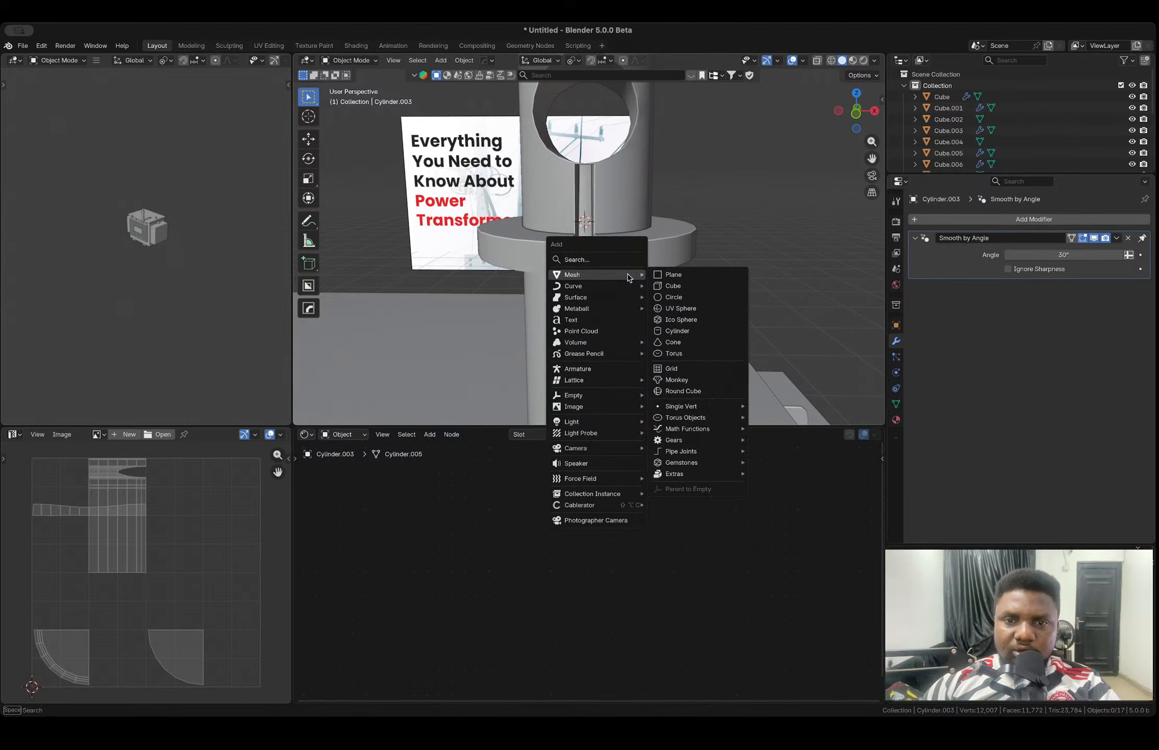
{"action": "left_click", "coordinate": [673, 285]}
- Scale the cube down uniformly by 0.384, 0.126 and 0.761, and narrow it along X into a thin block
{"action": "key", "text": "s"}
{"action": "left_click", "coordinate": [711, 281]}
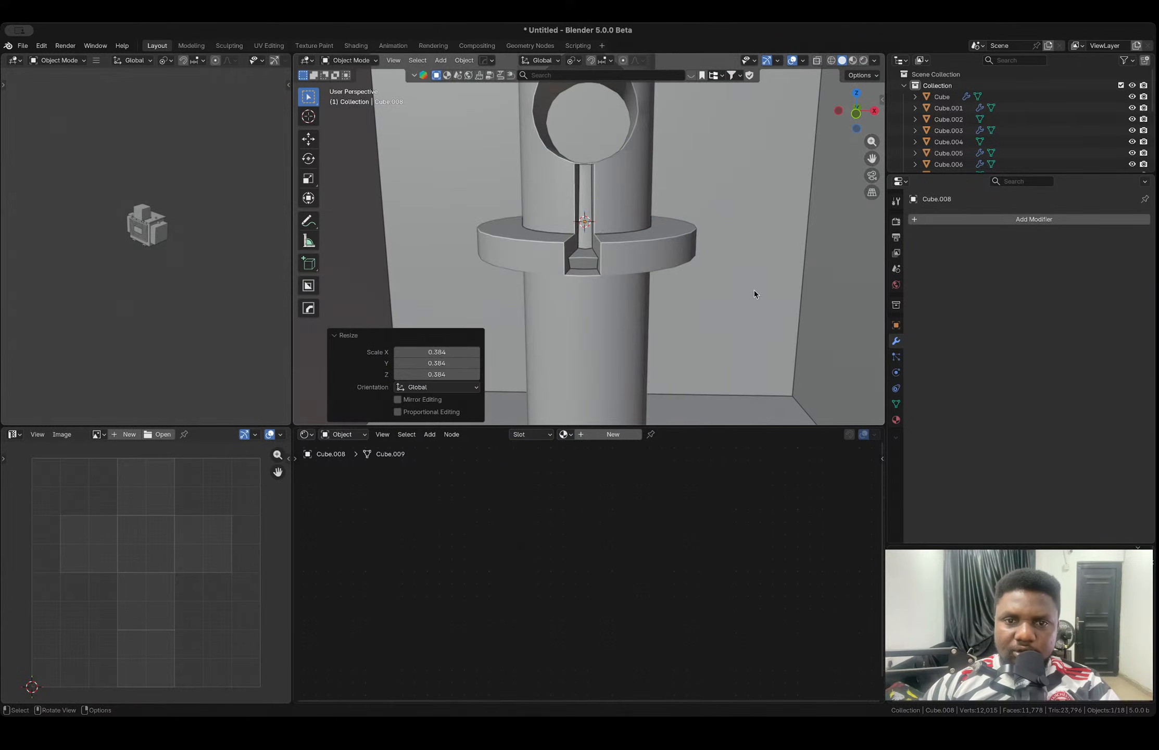
{"action": "key", "text": "s"}
{"action": "left_click", "coordinate": [602, 233]}
{"action": "key", "text": "s"}
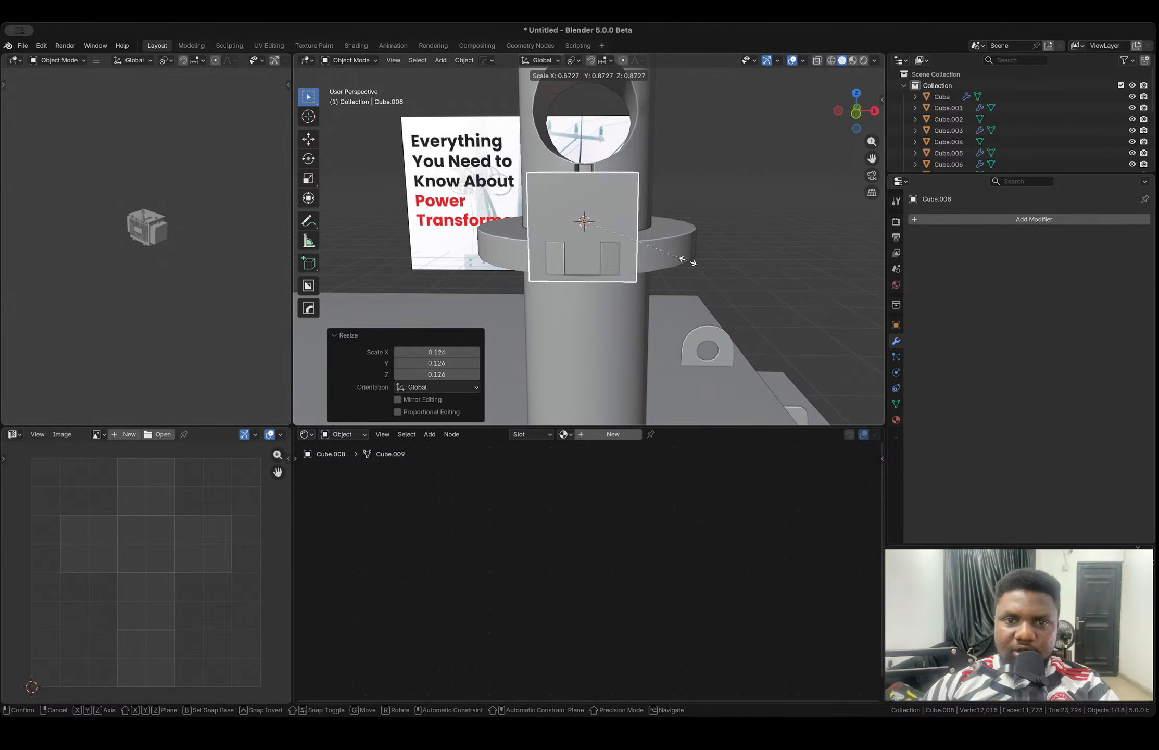
{"action": "left_click", "coordinate": [677, 260]}
{"action": "key", "text": "s"}
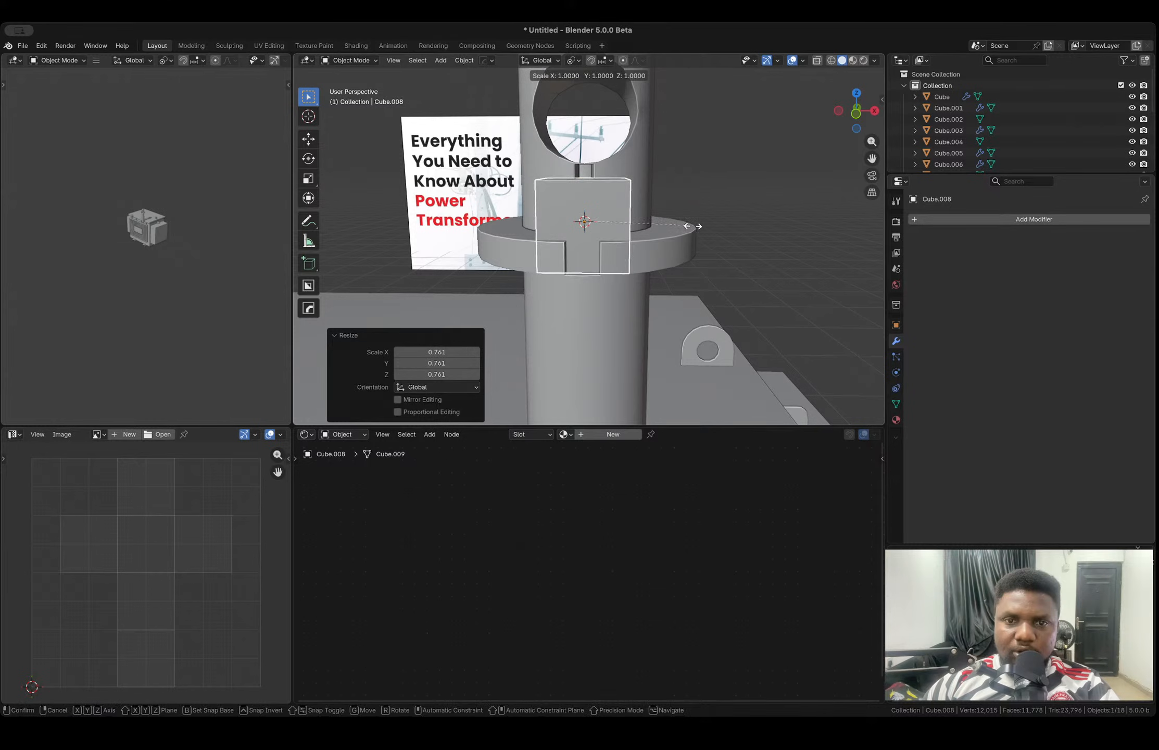
{"action": "key", "text": "x"}
{"action": "left_click", "coordinate": [605, 220]}
- Adjust the thin block's height along Z so it sits in the groove between the hole and the flange
{"action": "key", "text": "g"}
{"action": "key", "text": "z"}
{"action": "left_click", "coordinate": [607, 210]}
{"action": "middle_click_drag", "start_coordinate": [606, 209], "coordinate": [655, 232]}
{"action": "key", "text": "g"}
{"action": "key", "text": "z"}
{"action": "left_click", "coordinate": [626, 233]}
- Narrow the thin block in the groove further by scaling it 0.751 along X
{"action": "left_click", "coordinate": [753, 216]}
{"action": "middle_click_drag", "start_coordinate": [753, 216], "coordinate": [640, 223]}
{"action": "left_click", "coordinate": [649, 217]}
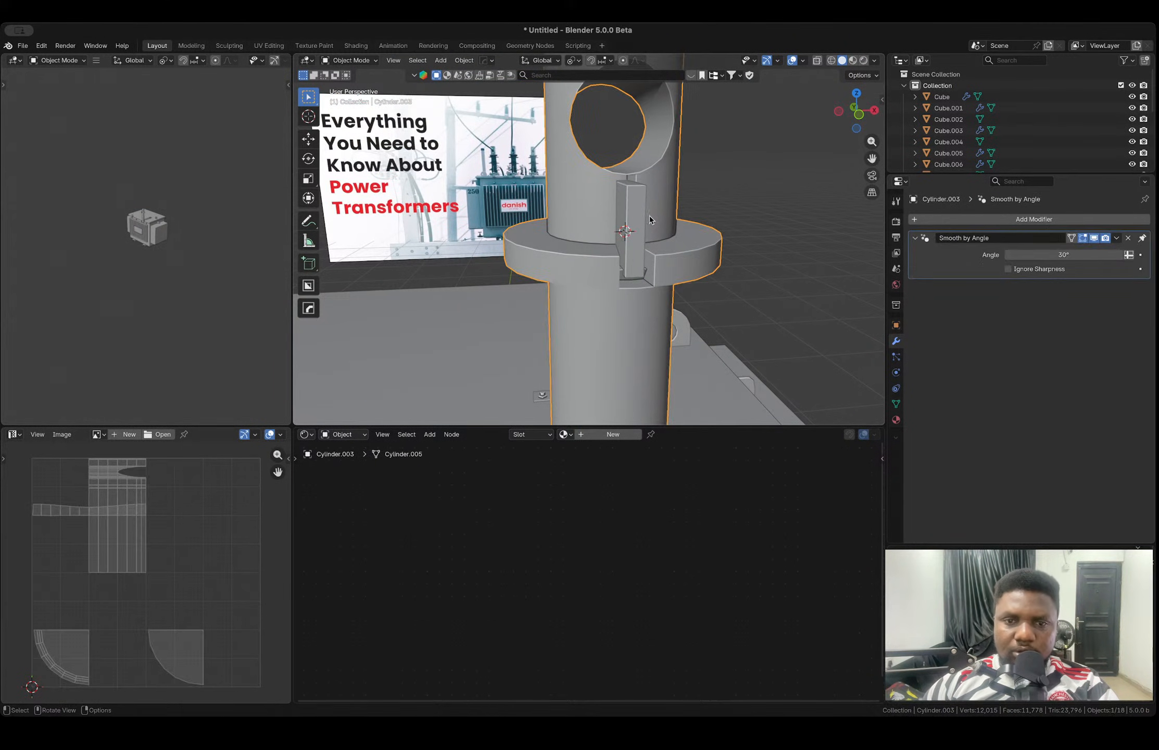
{"action": "left_click", "coordinate": [632, 222]}
{"action": "key", "text": "s"}
{"action": "key", "text": "x"}
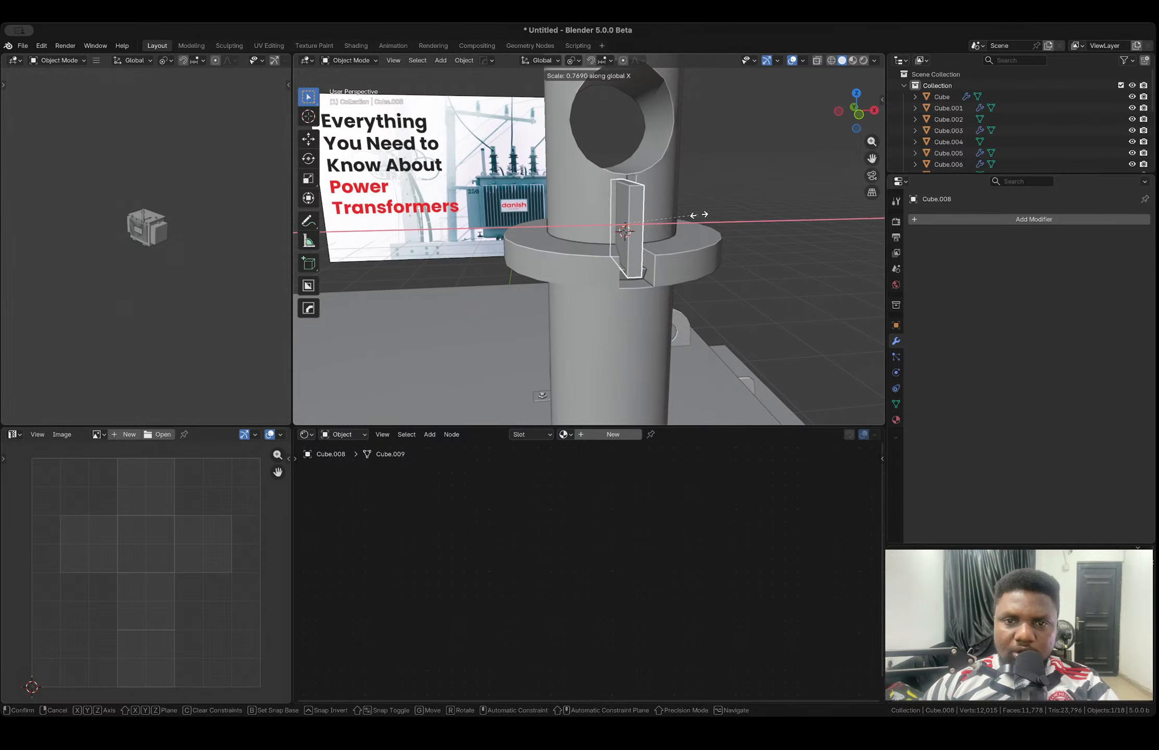
{"action": "left_click", "coordinate": [698, 214]}
{"action": "middle_click_drag", "start_coordinate": [648, 206], "coordinate": [643, 206]}
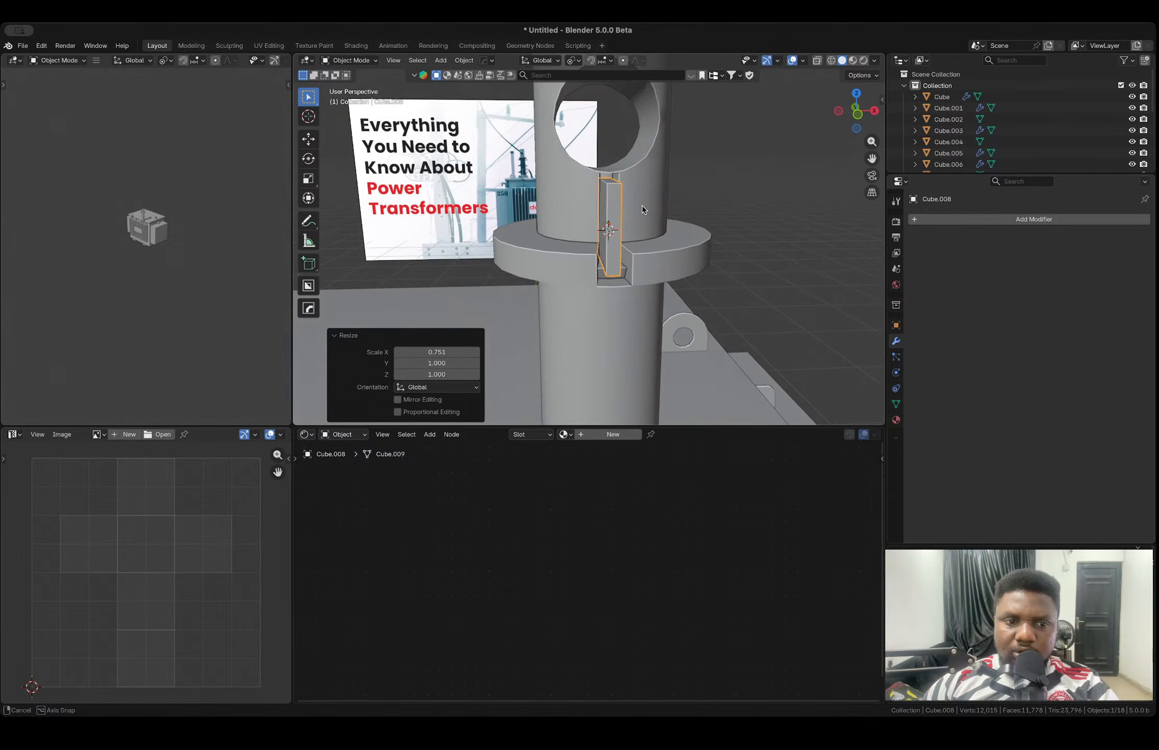
- Bevel the upper and lower front edges of the thin block to round its corners
{"action": "key", "text": "Tab"}
{"action": "key", "text": "2"}
{"action": "left_click", "coordinate": [616, 259]}
{"action": "key", "text": "Tab"}
{"action": "key", "text": "Tab"}
{"action": "left_click", "coordinate": [615, 274]}
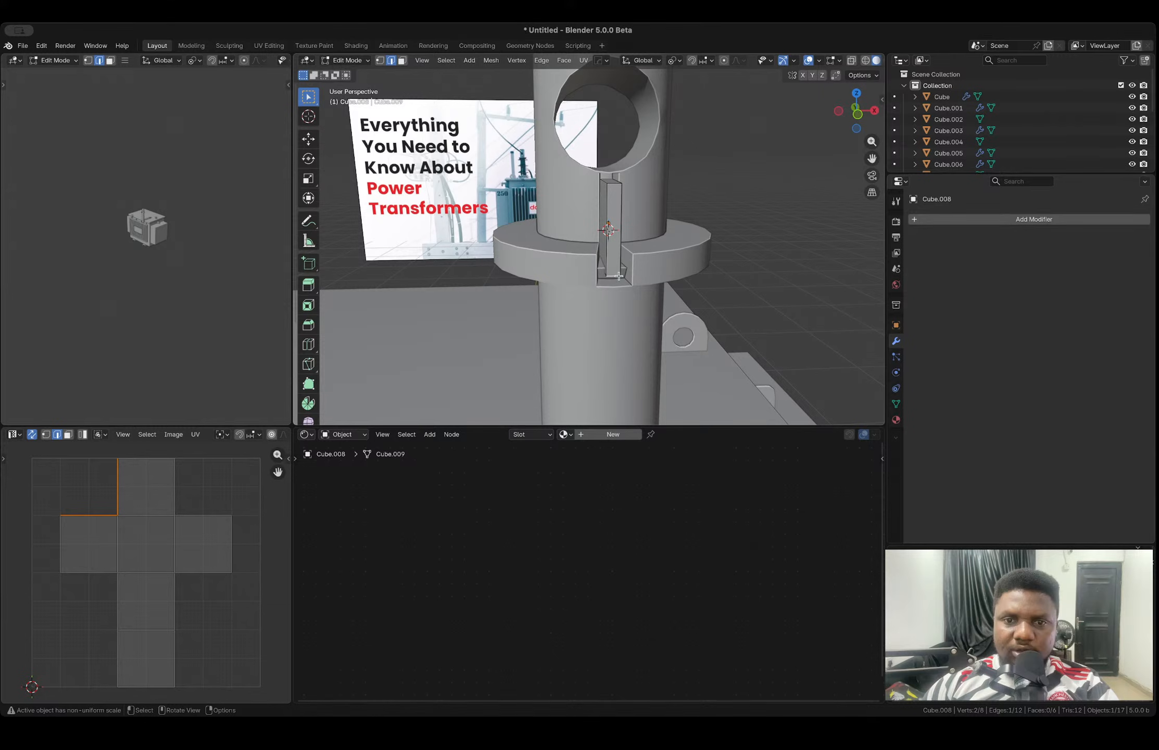
{"action": "right_click", "coordinate": [612, 186]}
{"action": "left_click", "coordinate": [612, 186]}
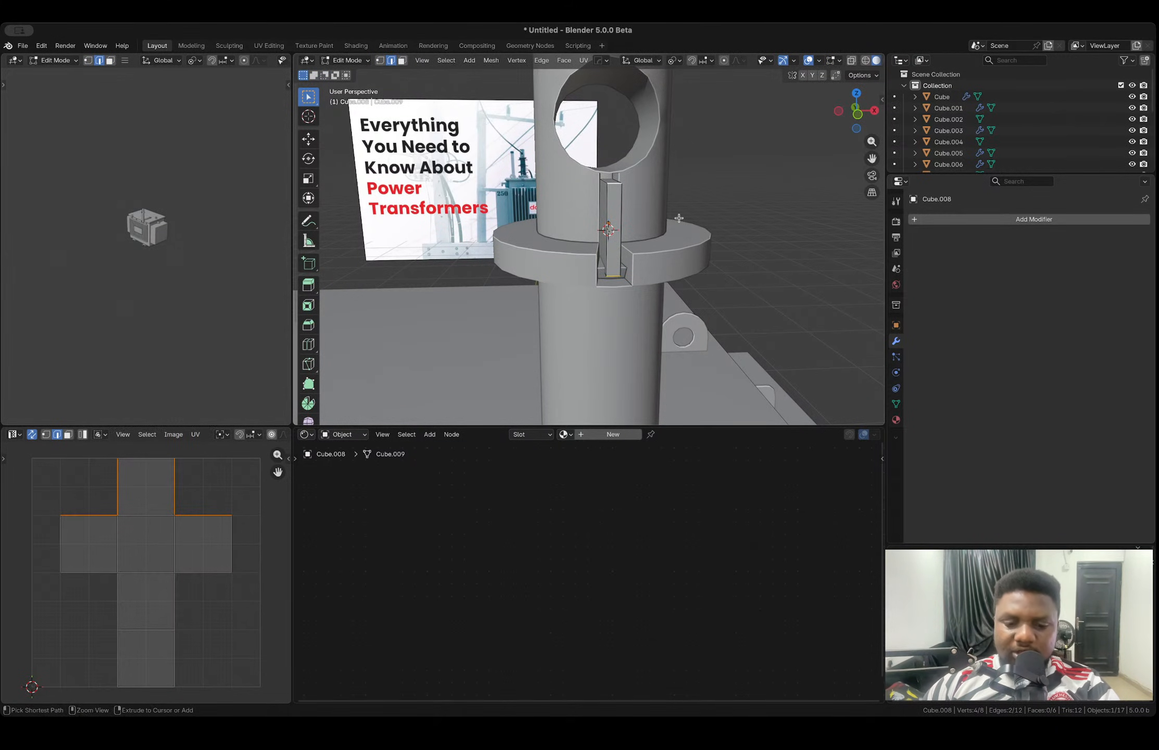
{"action": "left_click", "coordinate": [751, 248]}
{"action": "key", "text": "Tab"}
- Add an edge loop around the bushing beneath the flange at slide factor -0.853, level with the reference insulator's upper disc
{"action": "scroll", "coordinate": [716, 204], "scroll_direction": "down", "scroll_amount": 3}
{"action": "middle_click_drag", "start_coordinate": [717, 204], "coordinate": [689, 202]}
{"action": "middle_click_drag", "start_coordinate": [612, 234], "coordinate": [622, 234]}
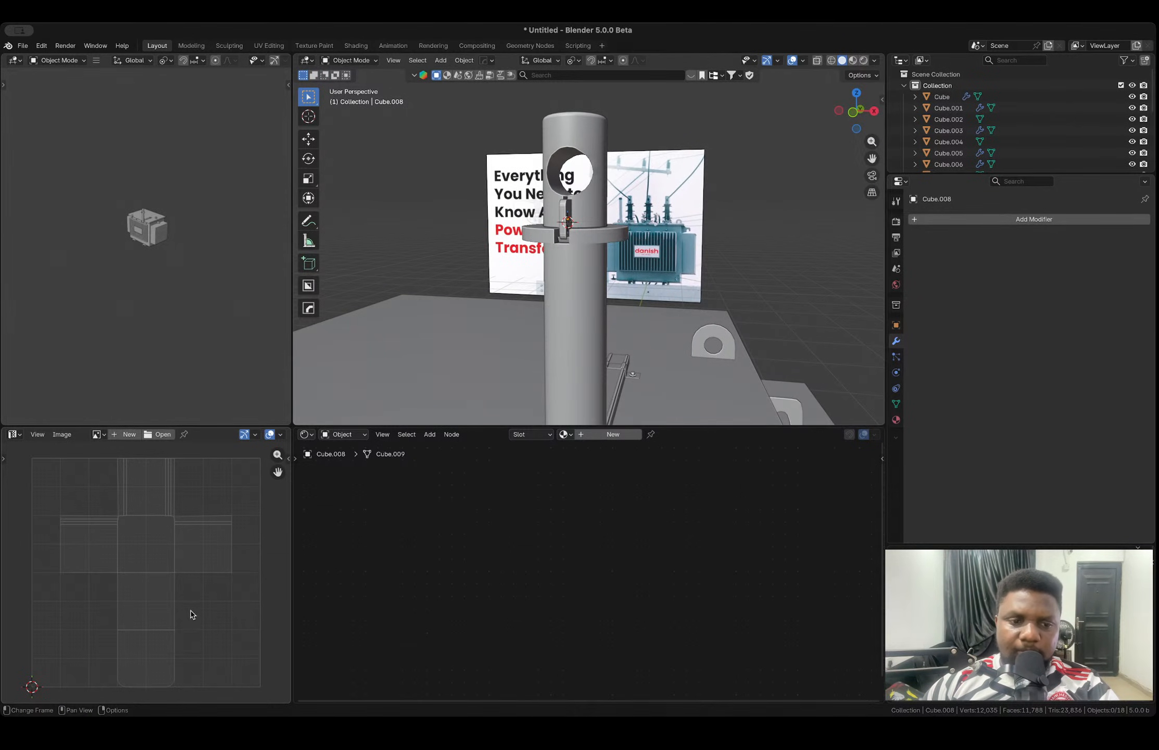
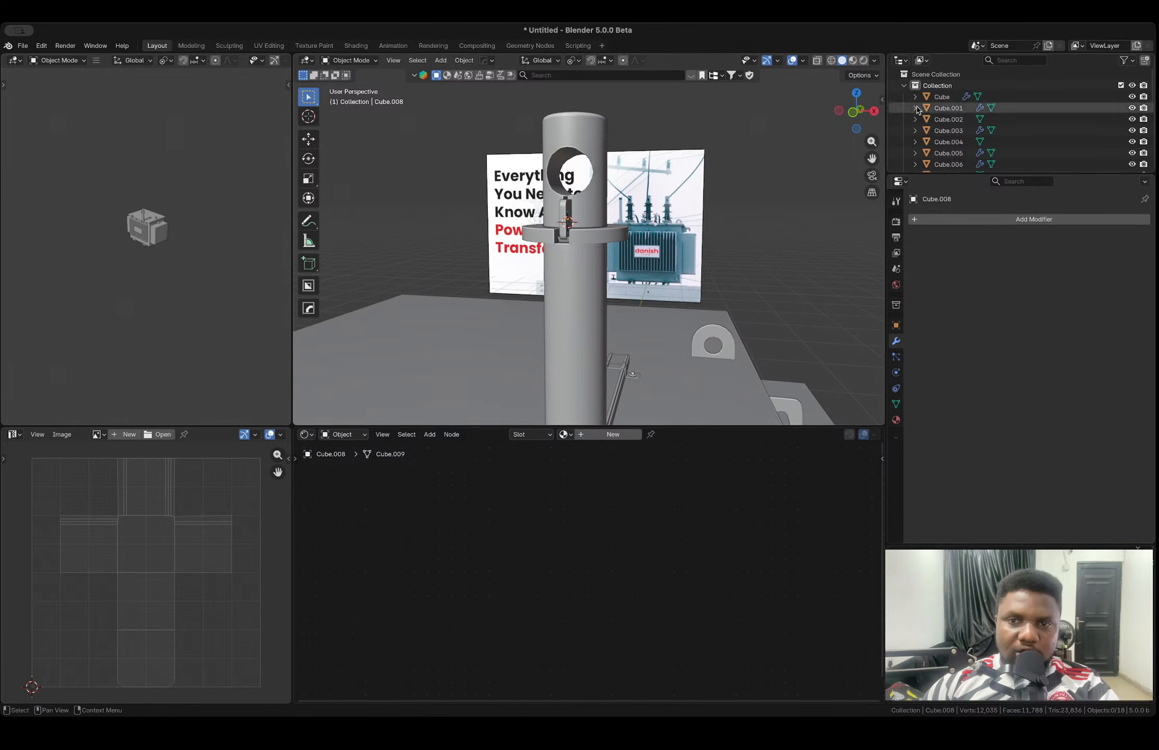
{"action": "left_click", "coordinate": [854, 112]}
{"action": "scroll", "coordinate": [661, 221], "scroll_direction": "up", "scroll_amount": 3}
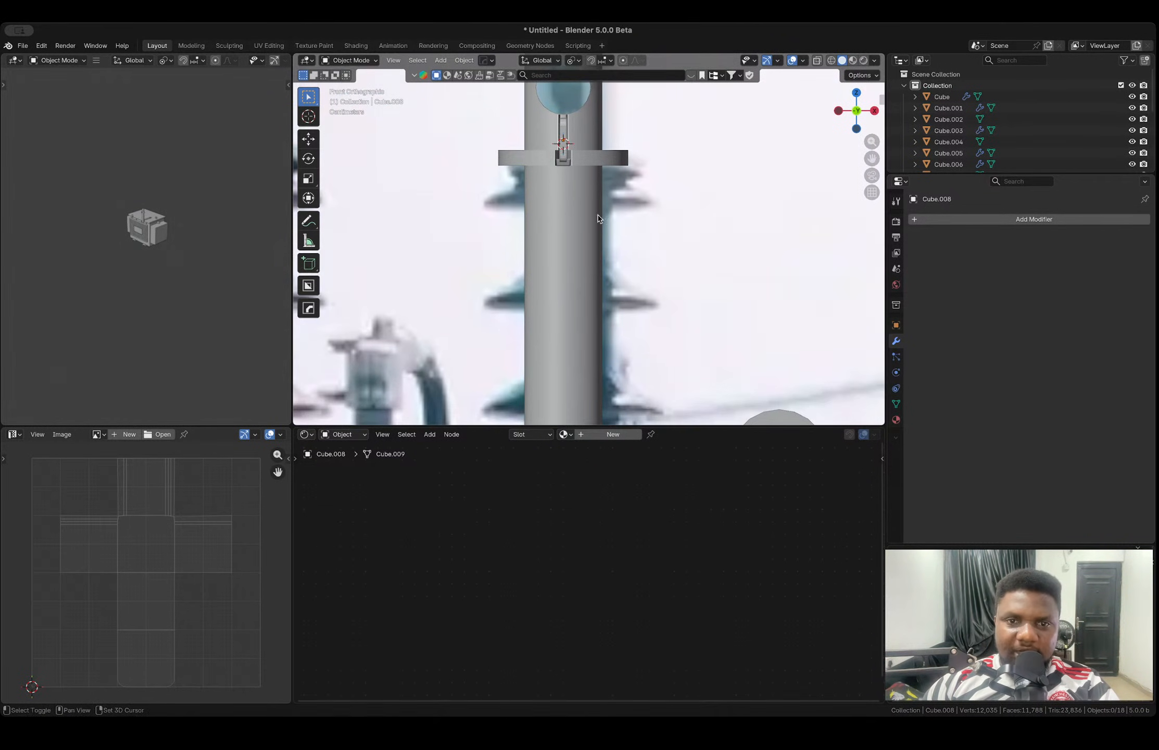
{"action": "left_click", "coordinate": [568, 227]}
{"action": "key", "text": "Tab"}
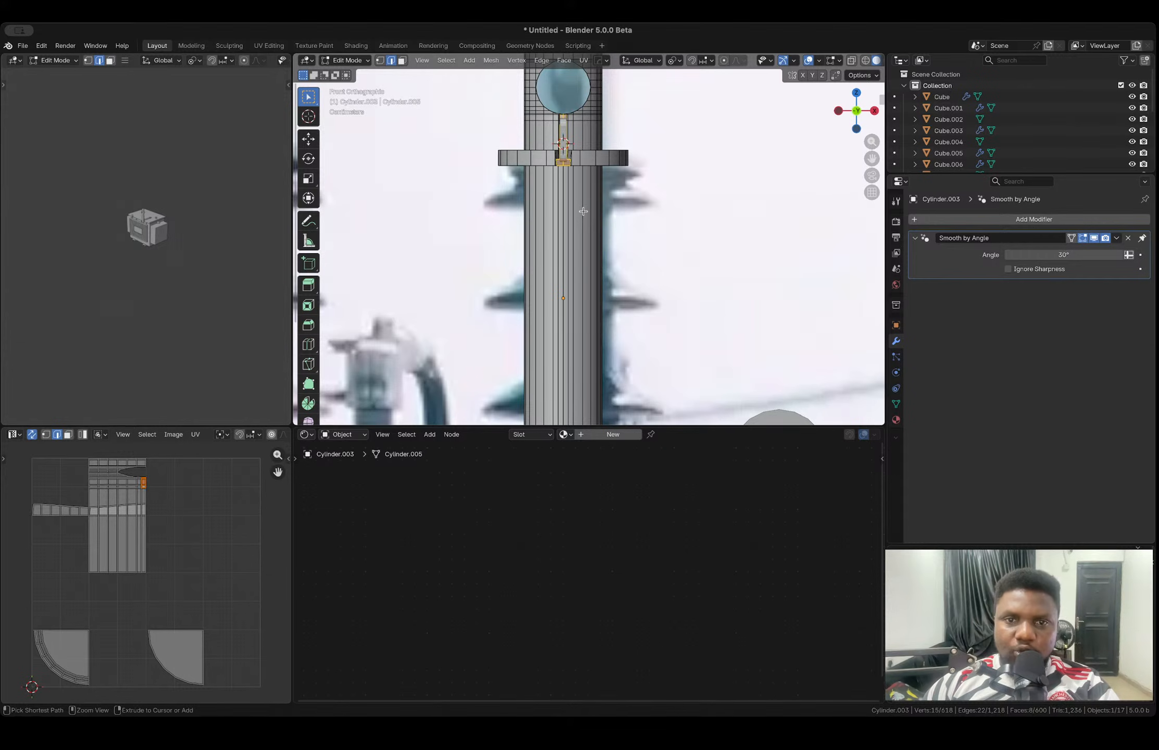
{"action": "key", "text": "ctrl+r"}
{"action": "left_click", "coordinate": [568, 229]}
{"action": "left_click", "coordinate": [578, 408]}
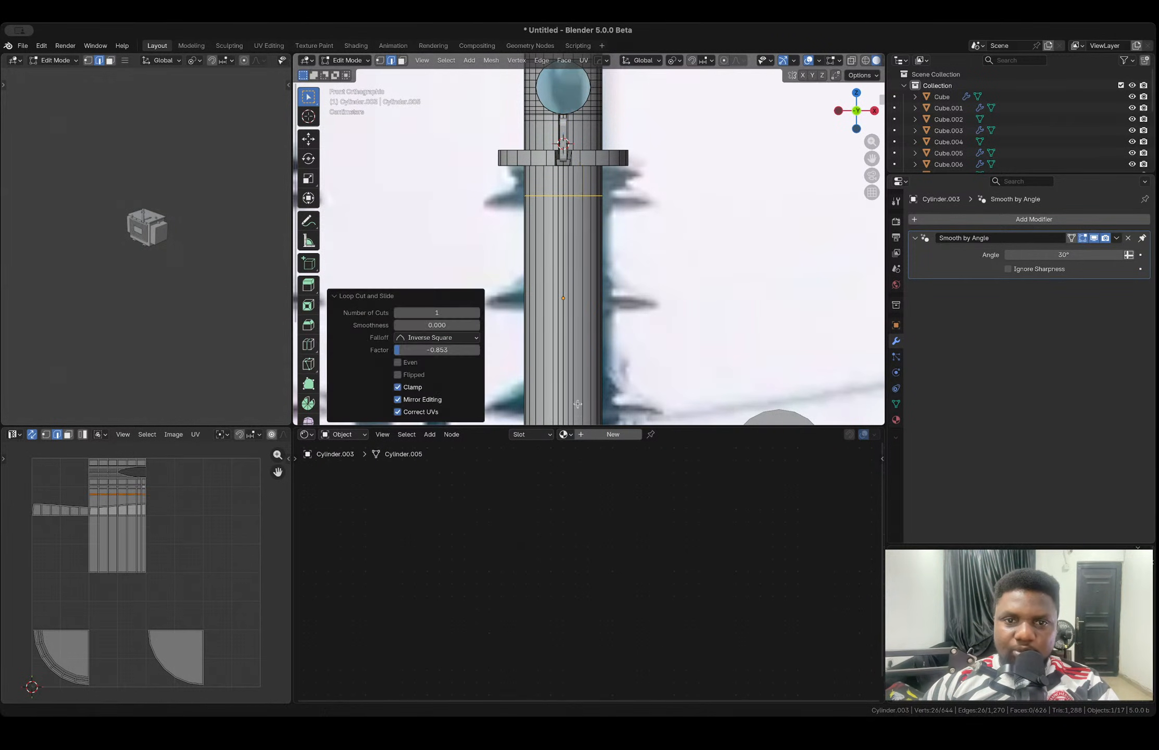
- Snap the 3D cursor to the new edge loop, enable X-ray, and add a 32-vertex circle there
{"action": "key", "text": "shift+s"}
{"action": "left_click", "coordinate": [602, 350]}
{"action": "left_click", "coordinate": [603, 351]}
{"action": "key", "text": "Tab"}
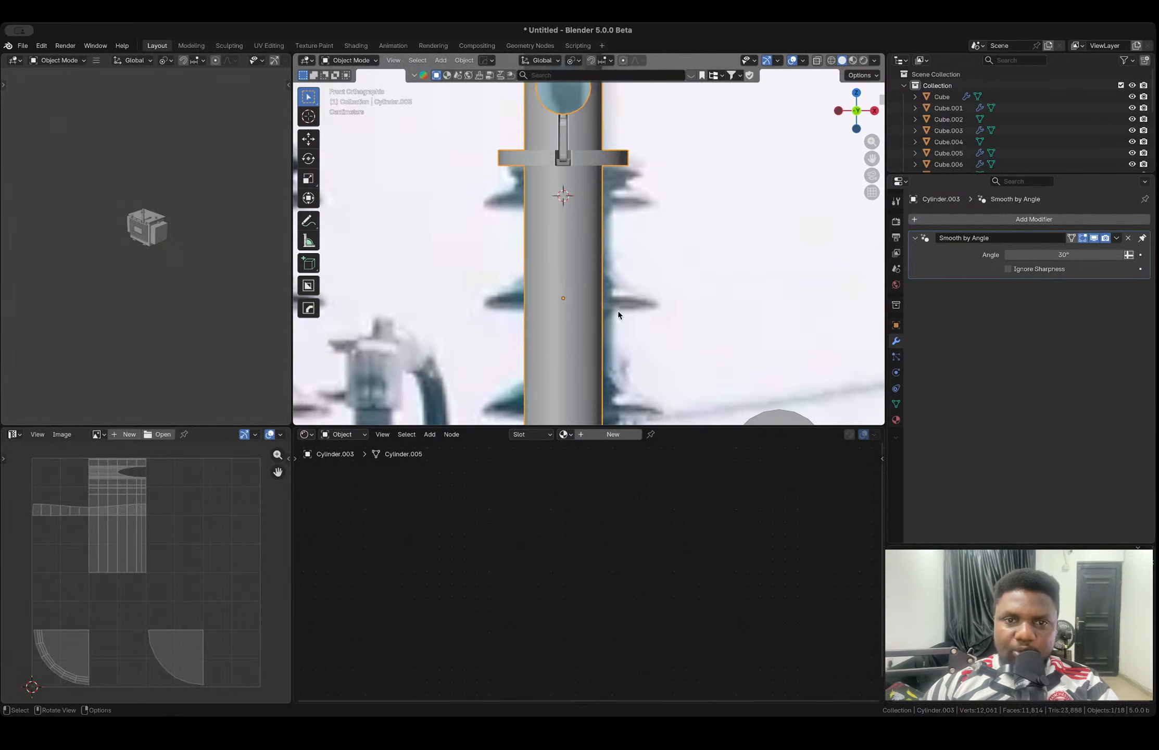
{"action": "key", "text": "shift+a"}
{"action": "key", "text": "Escape"}
{"action": "key", "text": "alt+z"}
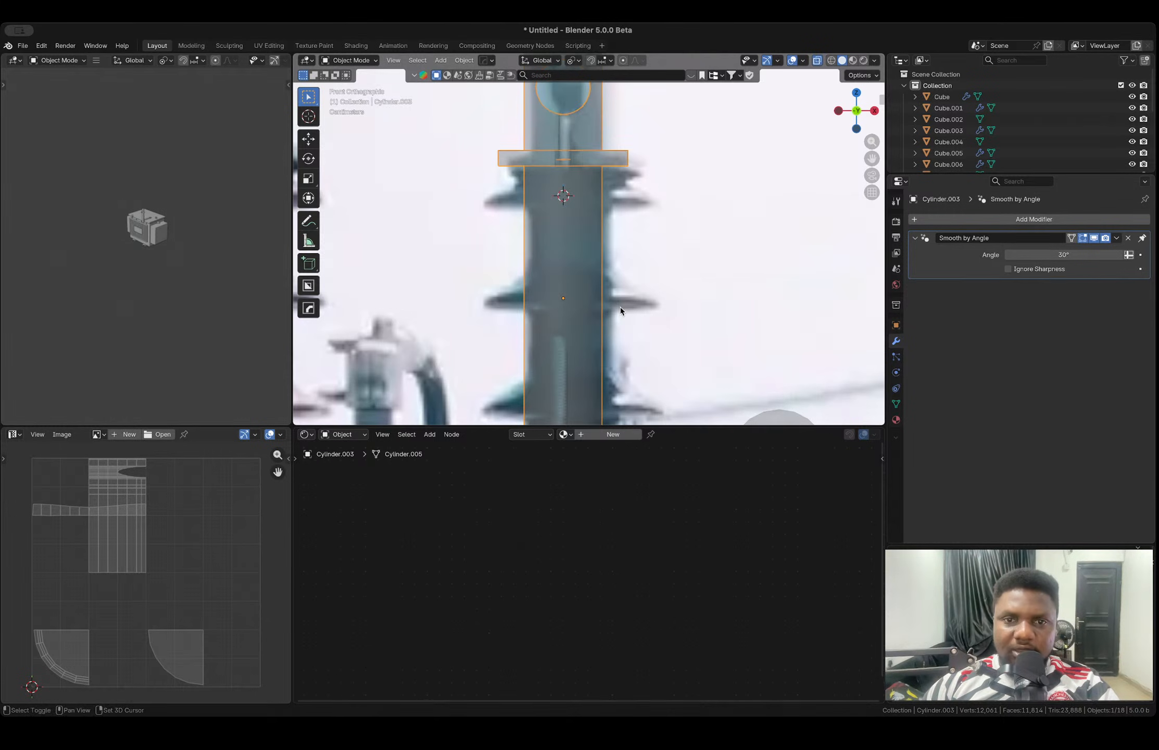
{"action": "key", "text": "shift+a"}
{"action": "mouse_move", "coordinate": [621, 308]}
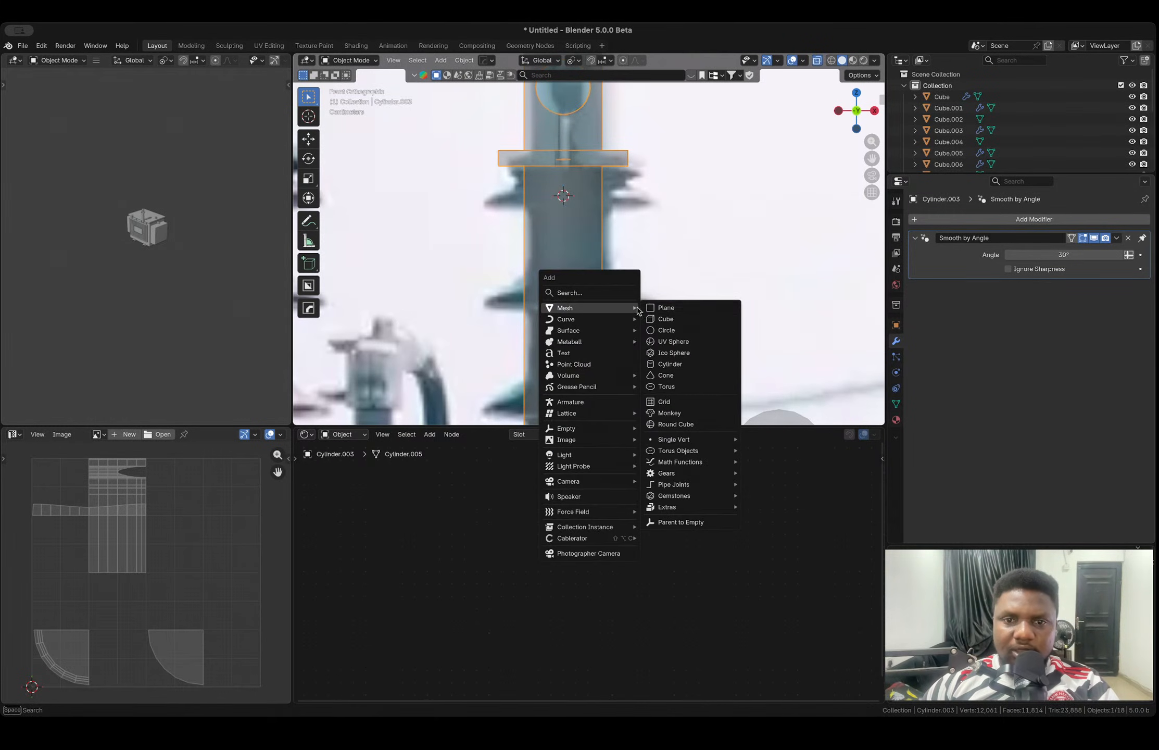
{"action": "left_click", "coordinate": [675, 334]}
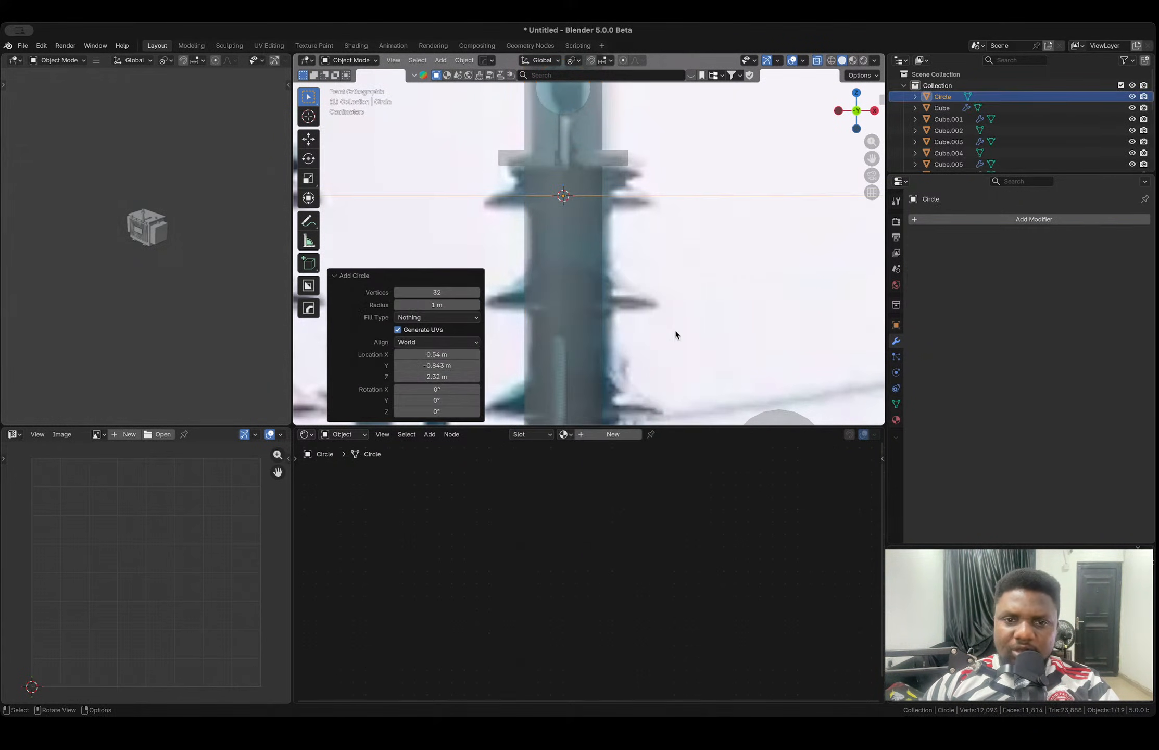
- Scale the circle to 0.155 and lower it 0.012274 m along Z to match the reference disc
{"action": "key", "text": "s"}
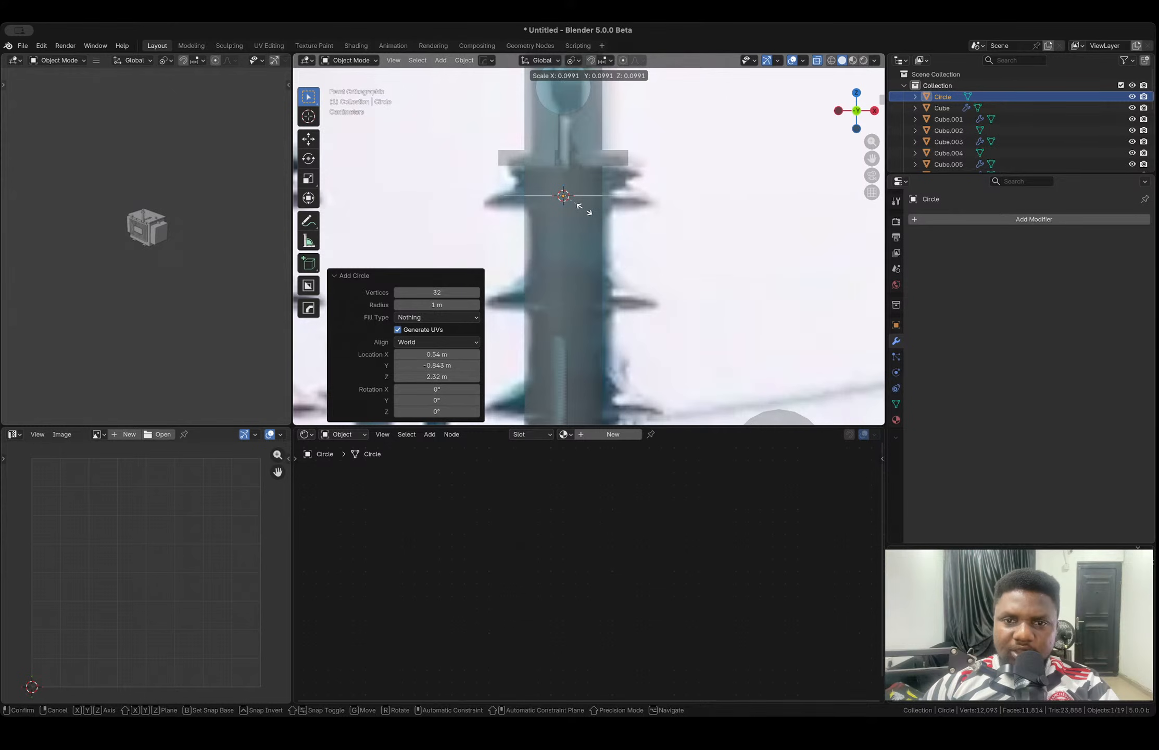
{"action": "left_click", "coordinate": [599, 216]}
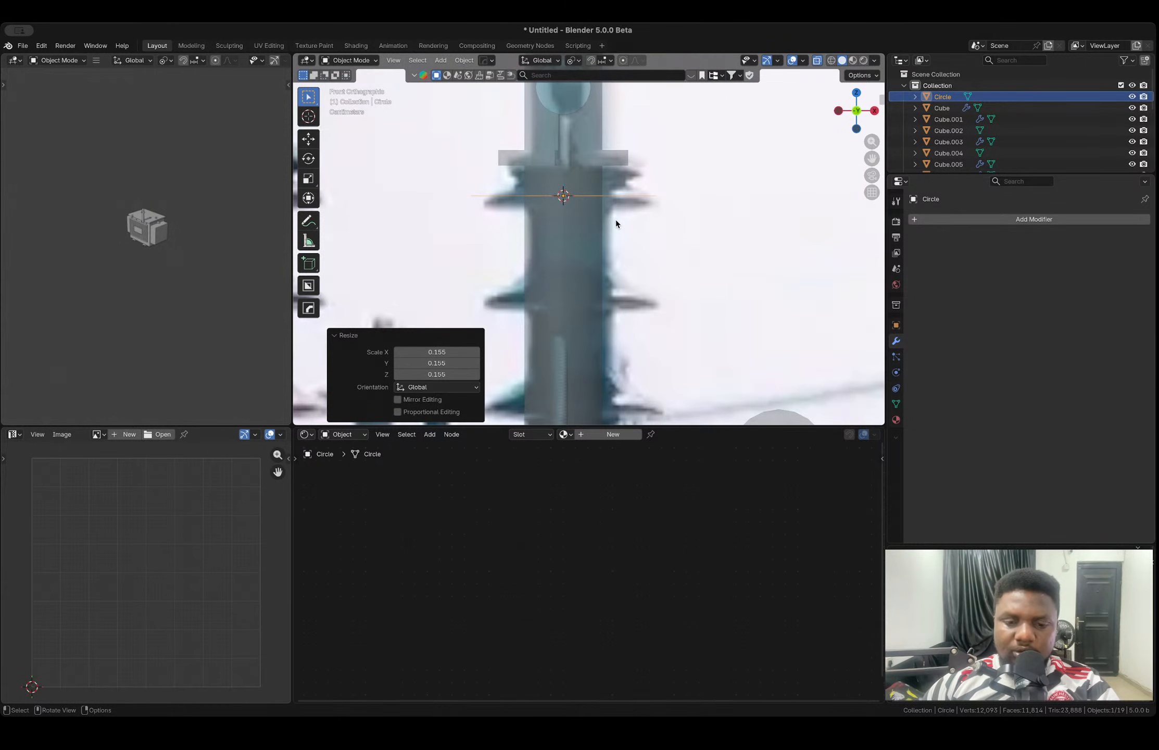
{"action": "key", "text": "g"}
{"action": "key", "text": "z"}
{"action": "left_click", "coordinate": [622, 232]}
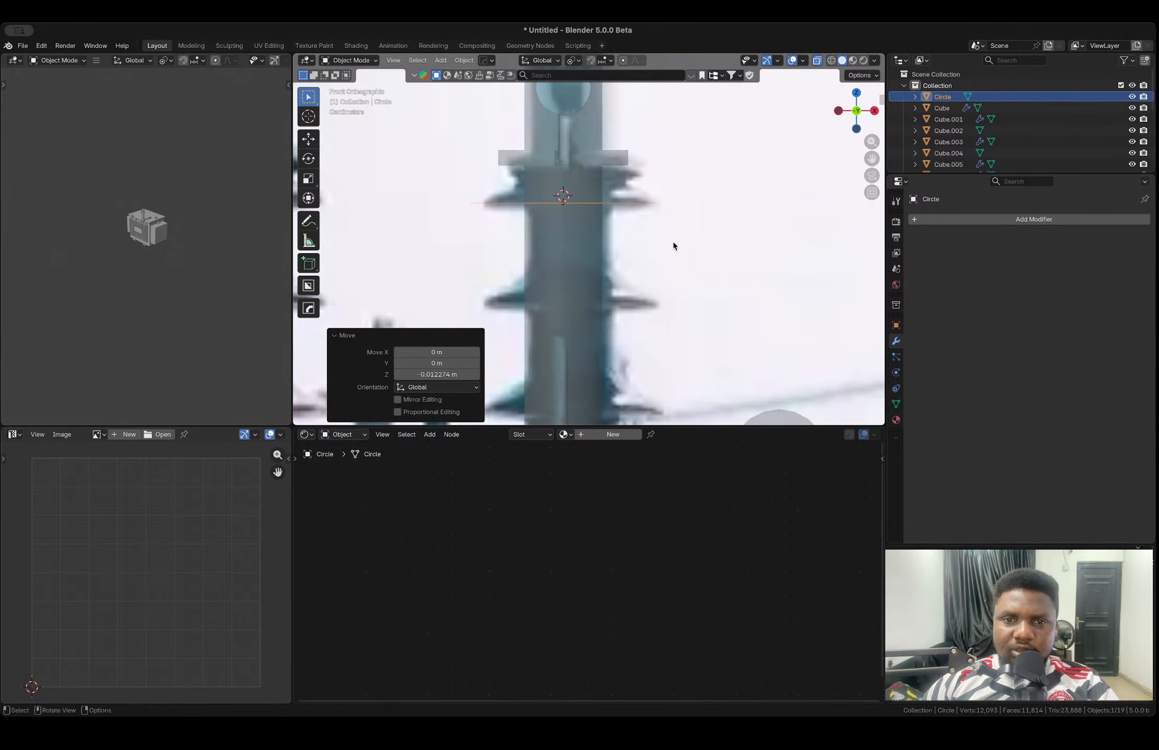
- Fill the circle with a face and extrude an inner face in place, scaled to 0.646
{"action": "scroll", "coordinate": [610, 275], "scroll_direction": "up", "scroll_amount": 3}
{"action": "key", "text": "Tab"}
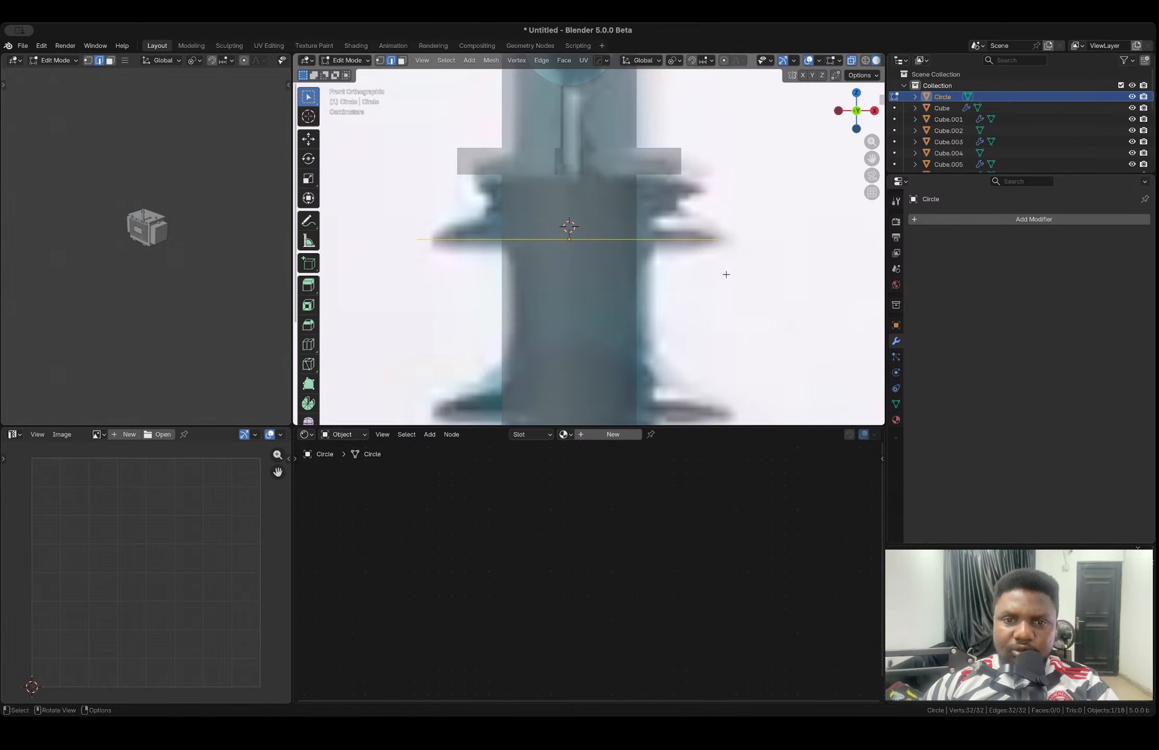
{"action": "key", "text": "f"}
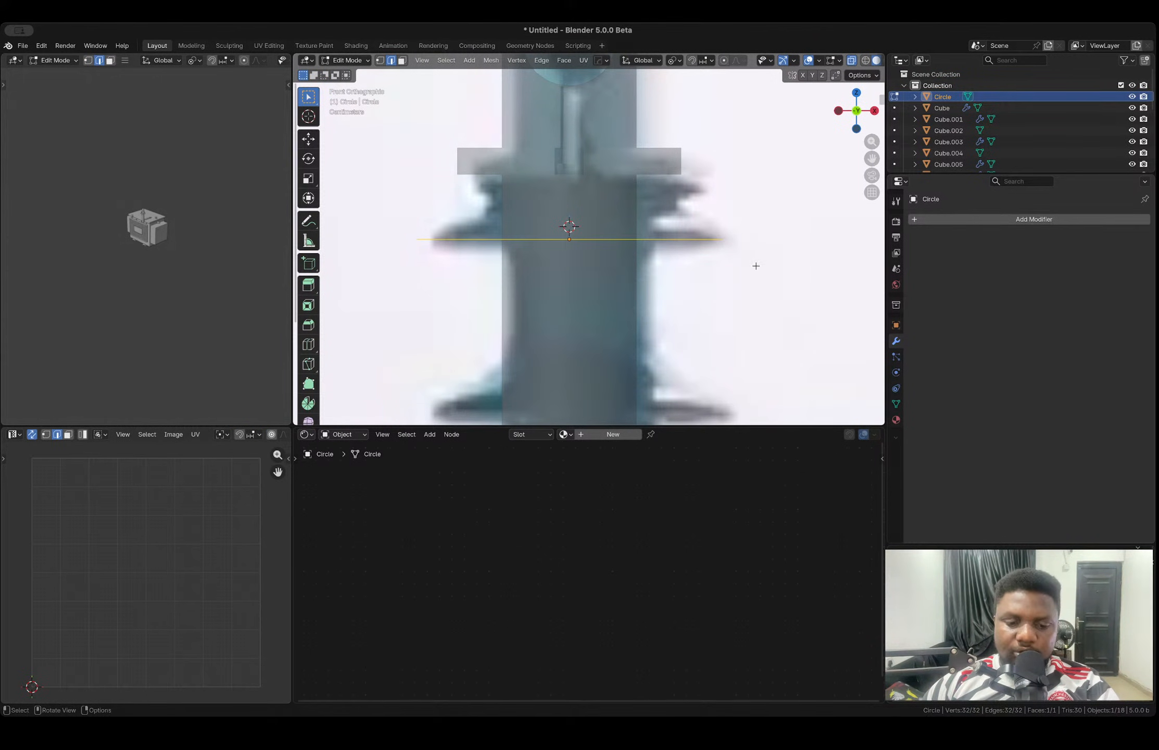
{"action": "key", "text": "e"}
{"action": "key", "text": "Escape"}
{"action": "key", "text": "s"}
{"action": "left_click", "coordinate": [697, 258]}
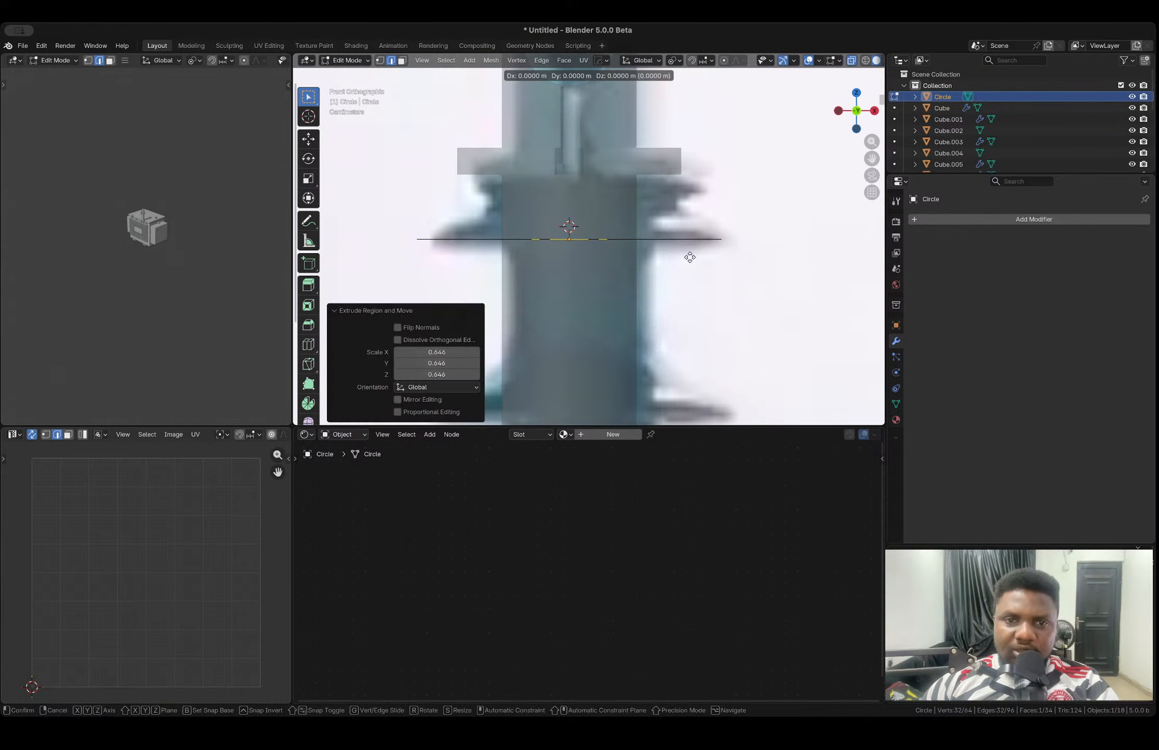
- Raise the inner face 0.029505 m along Z and scale it by 0.751 and 1.072 to form the sloping disc
{"action": "key", "text": "g"}
{"action": "key", "text": "z"}
{"action": "left_click", "coordinate": [752, 226]}
{"action": "key", "text": "s"}
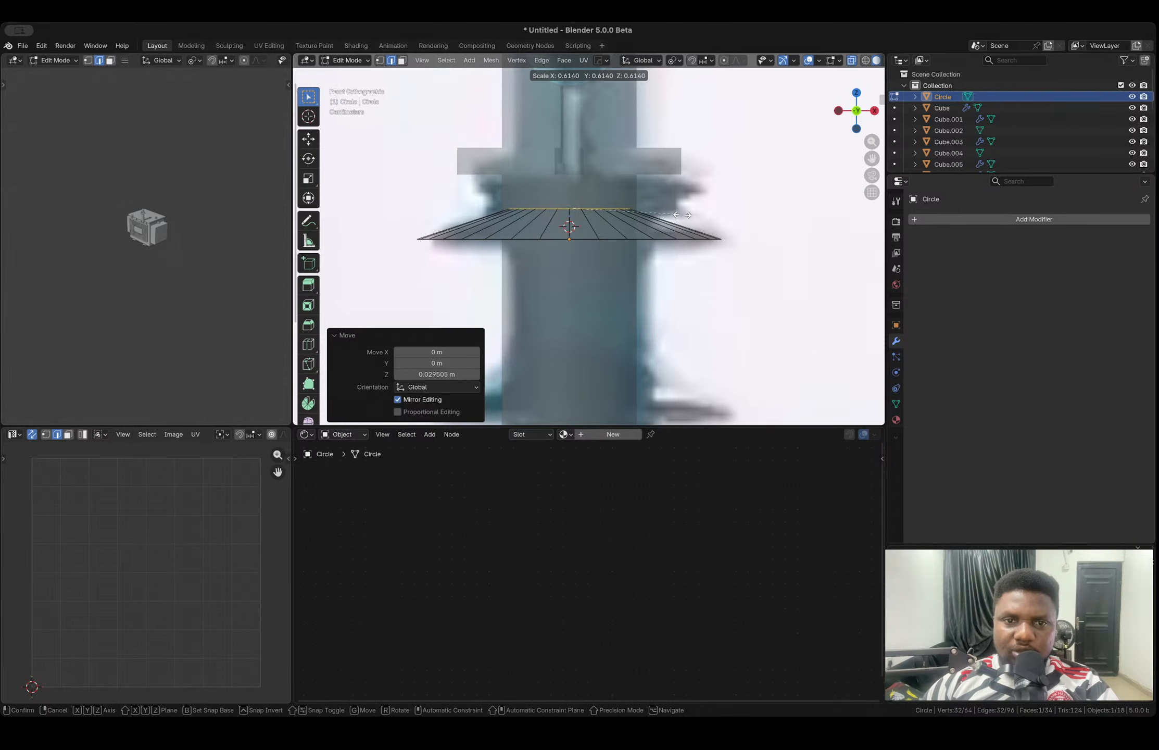
{"action": "left_click", "coordinate": [707, 222]}
{"action": "key", "text": "g"}
{"action": "key", "text": "z"}
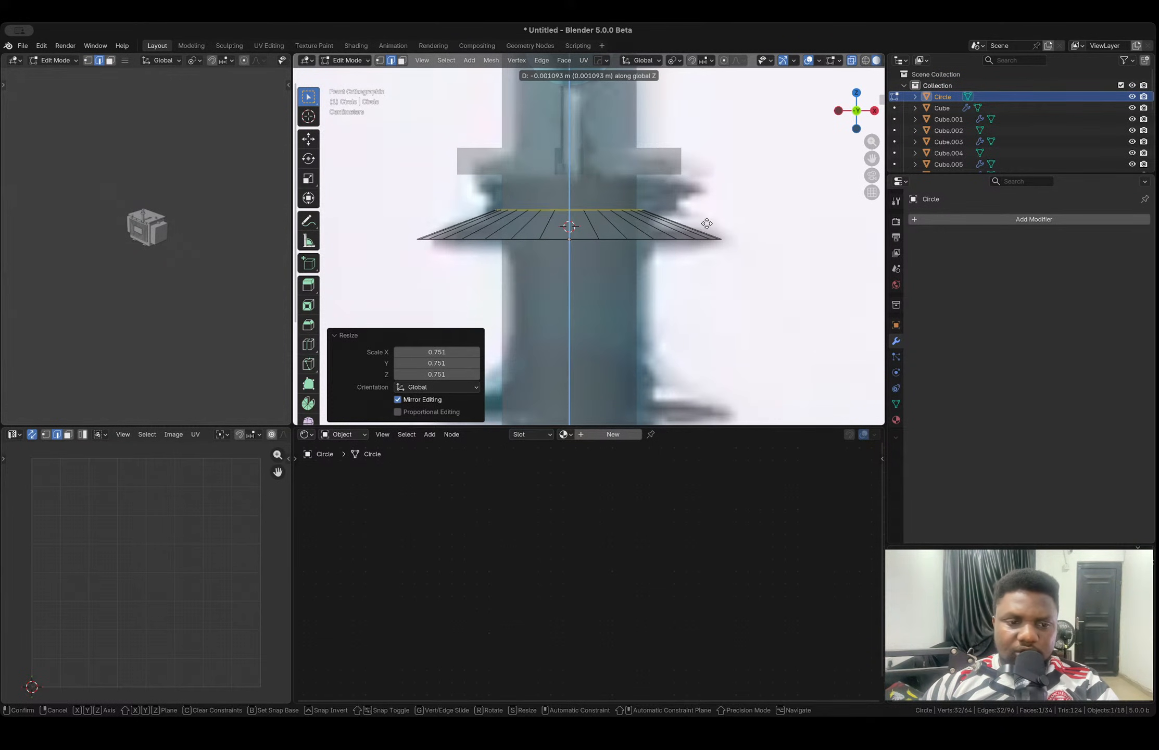
{"action": "right_click", "coordinate": [706, 226]}
{"action": "key", "text": "s"}
{"action": "left_click", "coordinate": [716, 231]}
- Extrude the disc's top face 0.042618 m upward along Z and divide the resulting collar with three evenly spaced edge loops
{"action": "key", "text": "e"}
{"action": "key", "text": "z"}
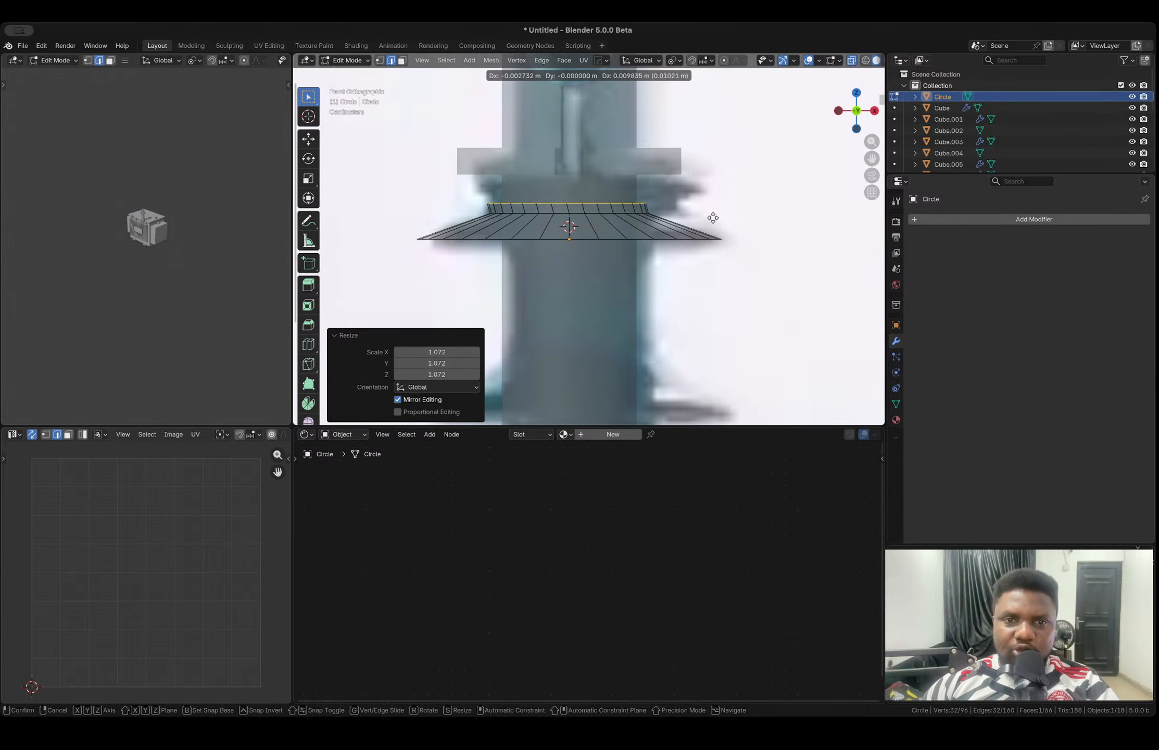
{"action": "left_click", "coordinate": [713, 185]}
{"action": "key", "text": "ctrl+r"}
{"action": "scroll", "coordinate": [647, 193], "scroll_direction": "up", "scroll_amount": 2}
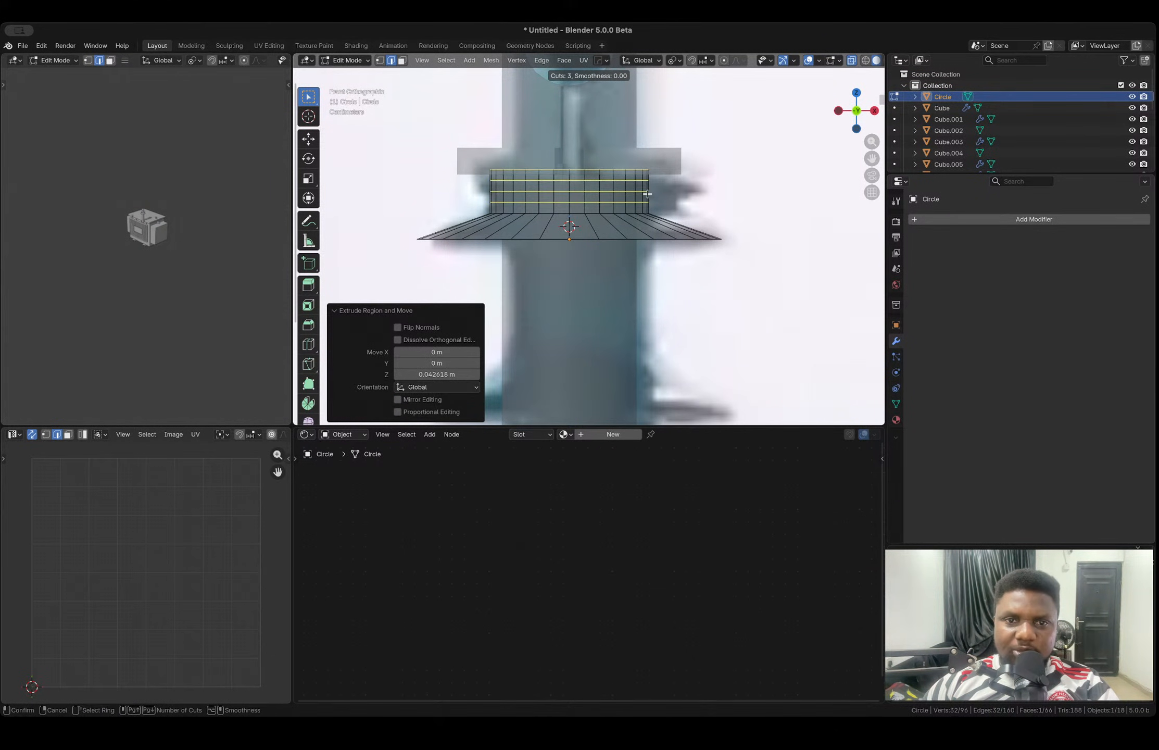
{"action": "left_click", "coordinate": [647, 194]}
{"action": "right_click", "coordinate": [647, 195]}
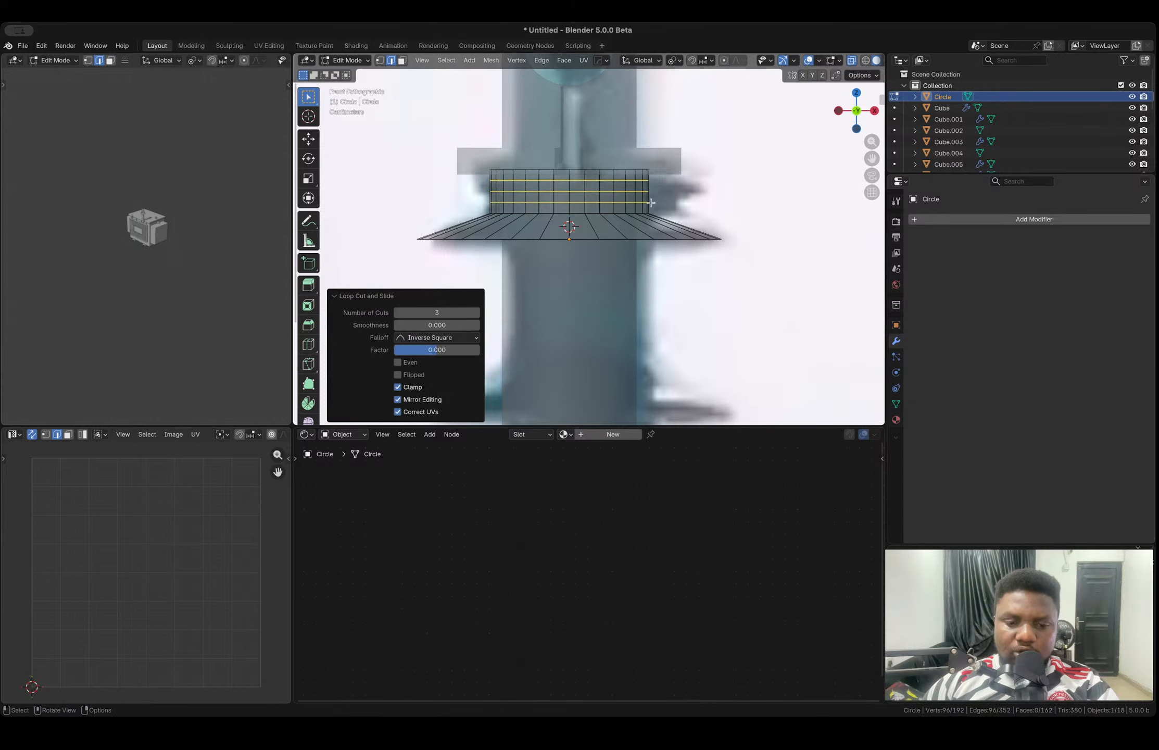
- Bevel the collar's three edge loops with a width of 0.0156 m and offset the resulting bands along their normals to form rings
{"action": "key", "text": "ctrl+b"}
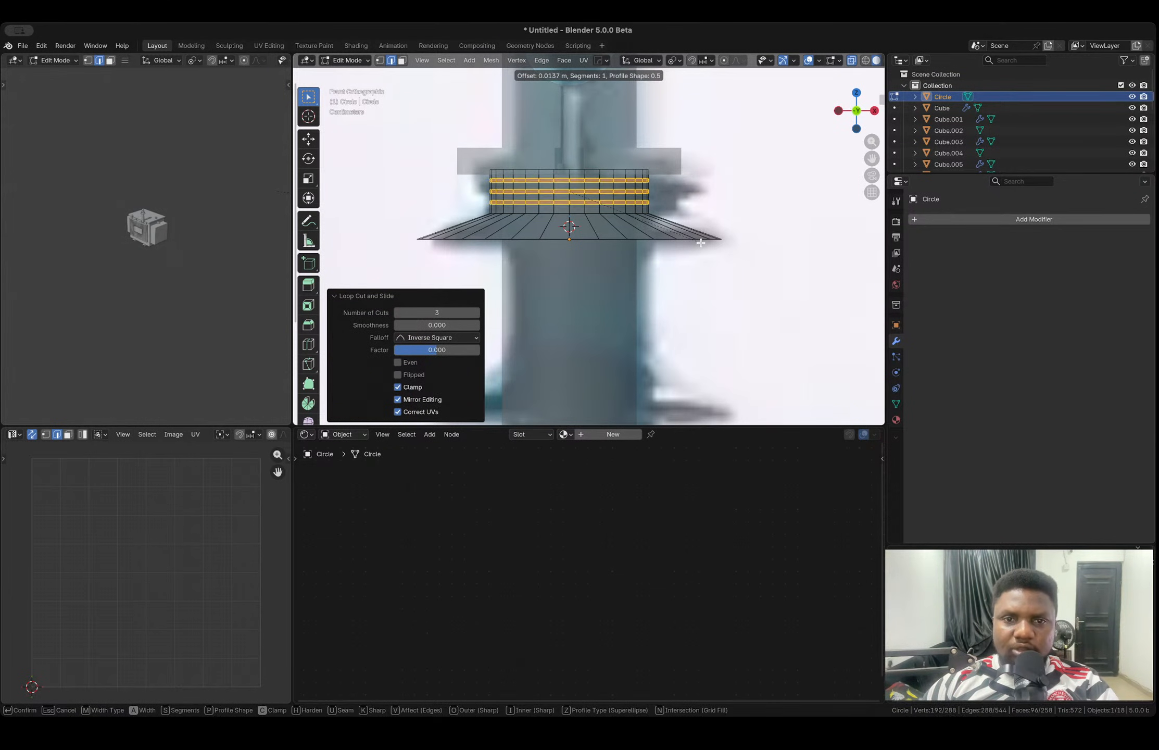
{"action": "left_click", "coordinate": [702, 242]}
{"action": "key", "text": "alt+s"}
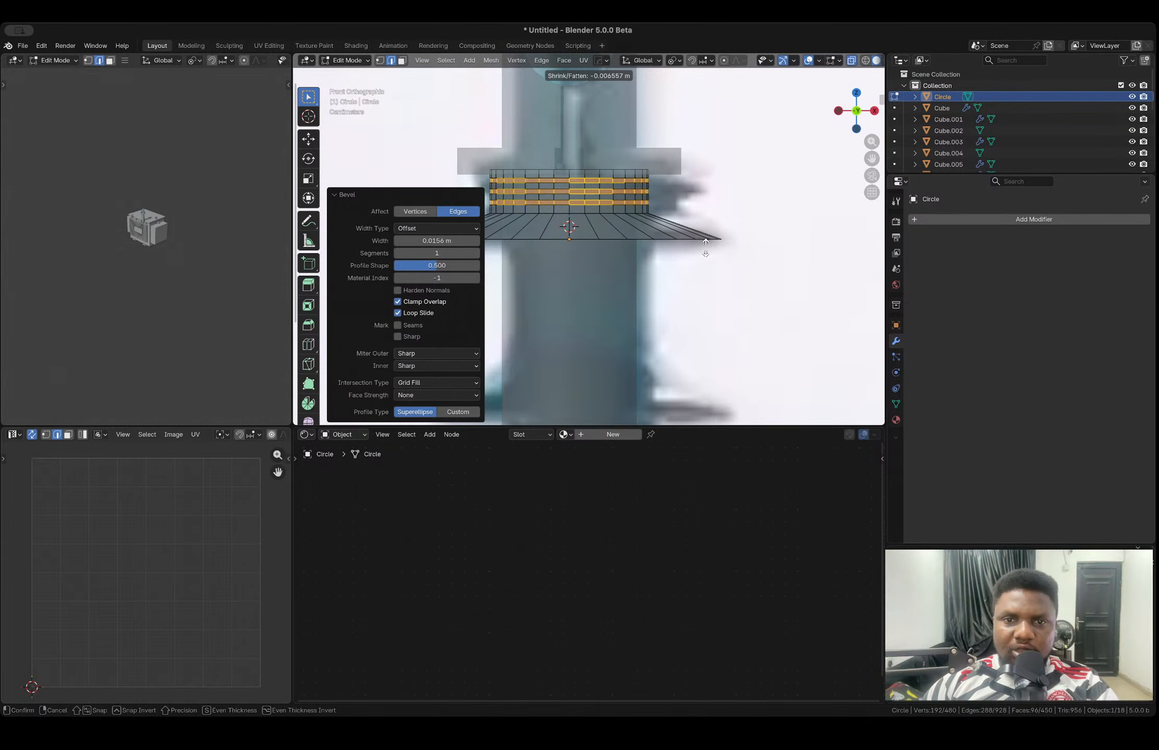
{"action": "left_click", "coordinate": [729, 279]}
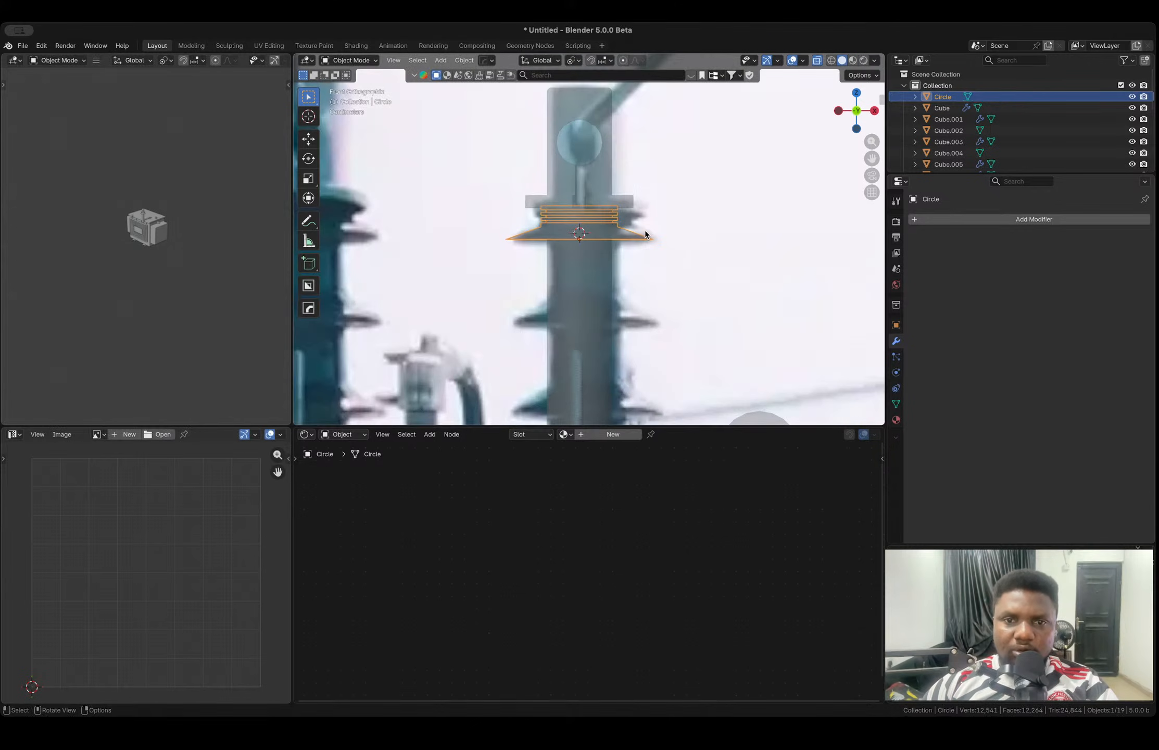
- Extrude the disc's underside face 0.011725 m along its normal to thicken the rim
{"action": "middle_click_drag", "start_coordinate": [651, 245], "coordinate": [752, 234]}
{"action": "scroll", "coordinate": [630, 242], "scroll_direction": "up", "scroll_amount": 1}
{"action": "key", "text": "Tab"}
{"action": "key", "text": "3"}
{"action": "left_click", "coordinate": [601, 204]}
{"action": "key", "text": "e"}
{"action": "left_click", "coordinate": [604, 274]}
- Inset the disc's underside face by 0.4931 m and raise the inner face along Z to hollow out the underside
{"action": "key", "text": "i"}
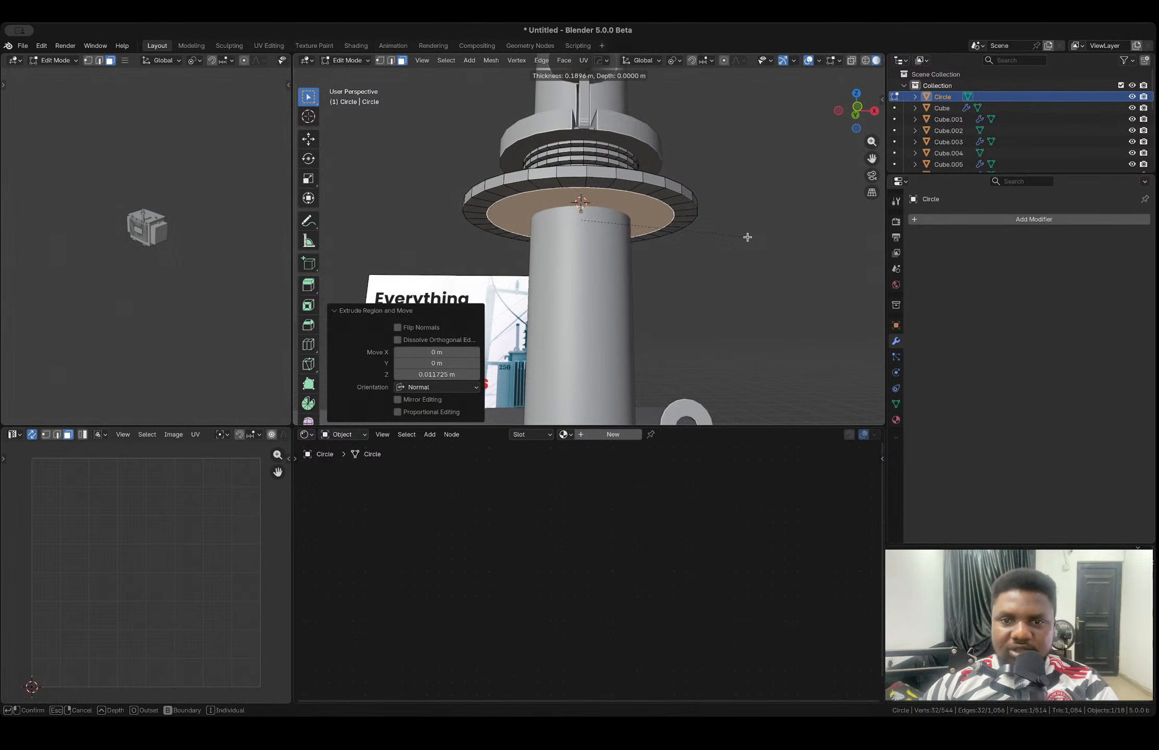
{"action": "left_click", "coordinate": [734, 238]}
{"action": "key", "text": "e"}
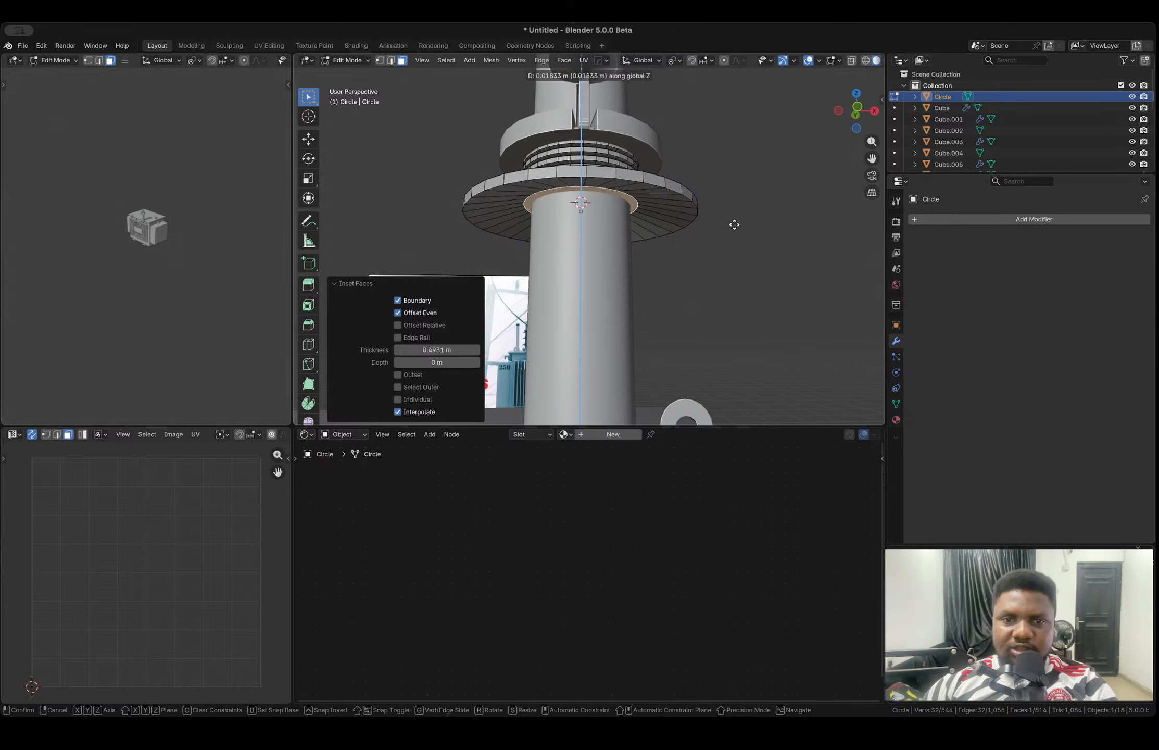
{"action": "left_click", "coordinate": [735, 225]}
{"action": "key", "text": "Tab"}
- Apply auto-smooth shading with a 30° angle to the disc
{"action": "middle_click_drag", "start_coordinate": [652, 207], "coordinate": [578, 192]}
{"action": "right_click", "coordinate": [503, 229]}
{"action": "left_click", "coordinate": [507, 230]}
{"action": "middle_click_drag", "start_coordinate": [507, 231], "coordinate": [592, 250]}
{"action": "scroll", "coordinate": [592, 251], "scroll_direction": "up", "scroll_amount": 2}
{"action": "key", "text": "Tab"}
{"action": "key", "text": "2"}
{"action": "key", "text": "Tab"}
- Add a HardOps bevel to the disc with 6 segments and a width of 0.0045
{"action": "key", "text": "q"}
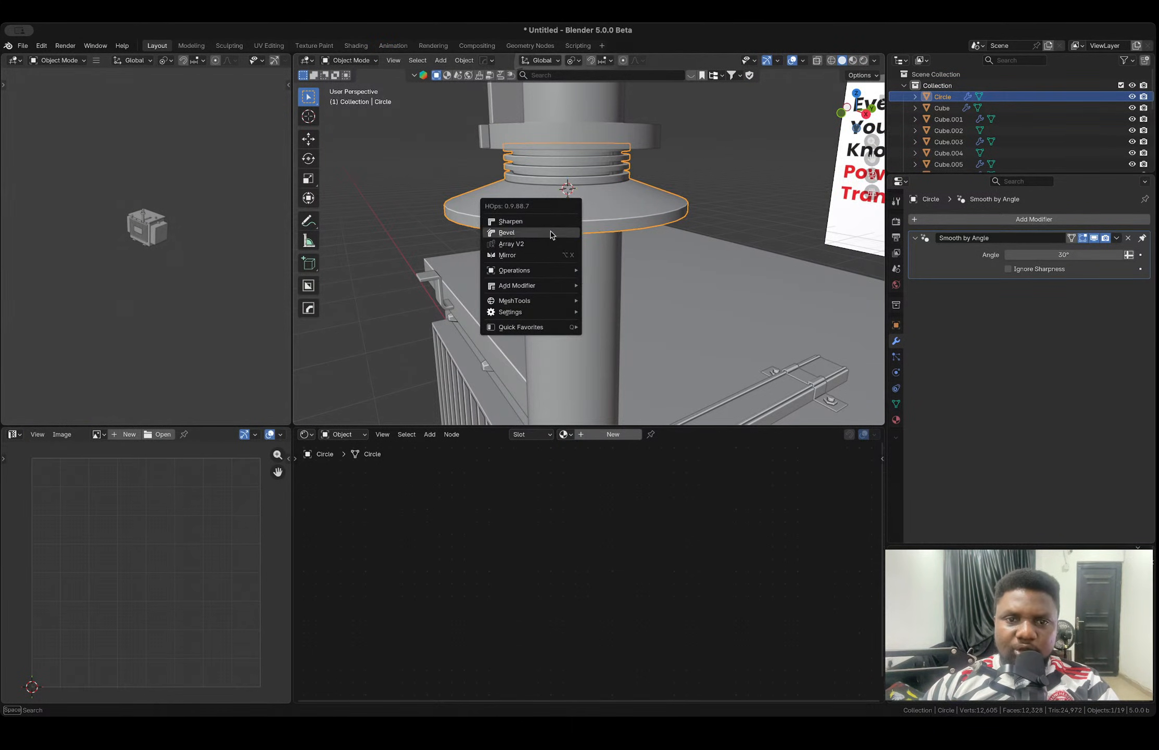
{"action": "left_click", "coordinate": [550, 232]}
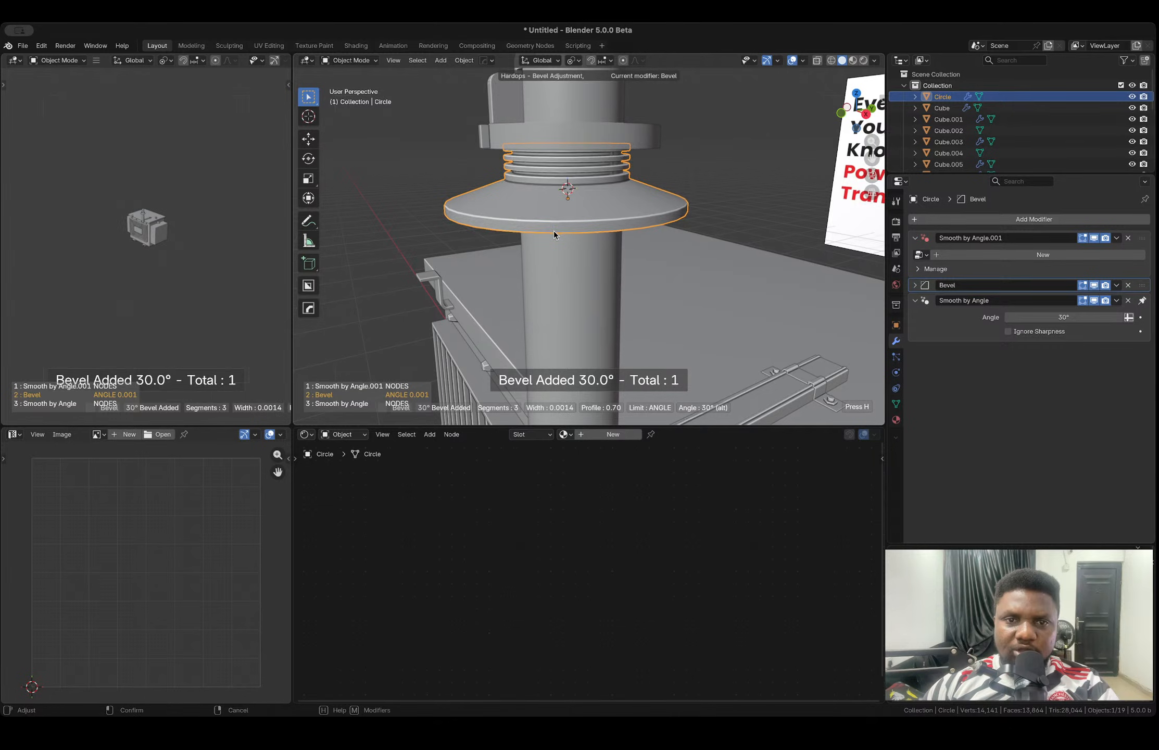
{"action": "scroll", "coordinate": [537, 230], "scroll_direction": "up", "scroll_amount": 1, "text": "shift"}
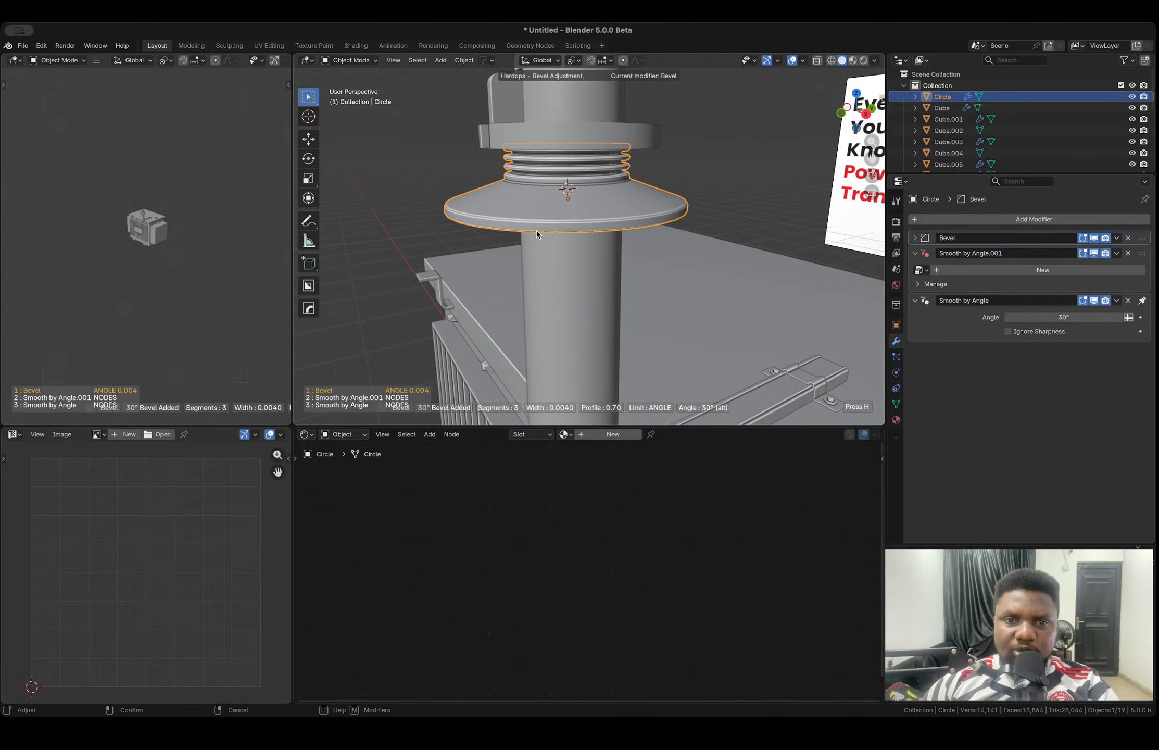
{"action": "scroll", "coordinate": [537, 230], "scroll_direction": "down", "scroll_amount": 1, "text": "shift"}
{"action": "scroll", "coordinate": [536, 231], "scroll_direction": "up", "scroll_amount": 1}
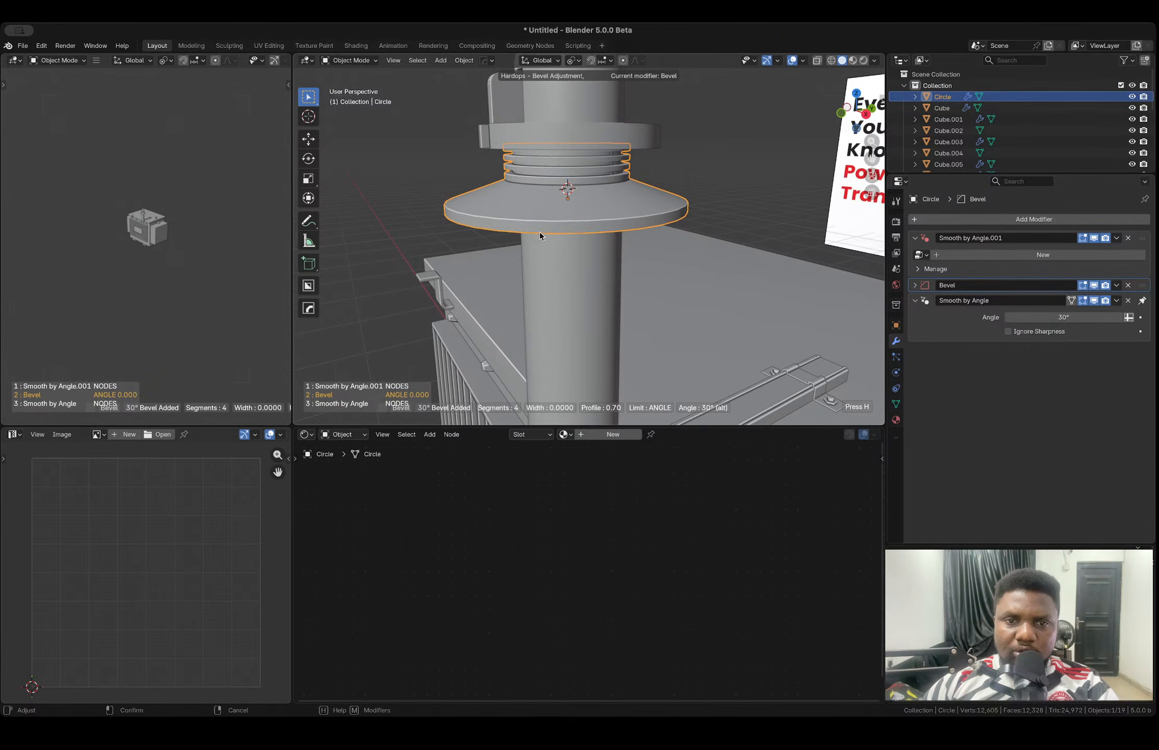
{"action": "scroll", "coordinate": [538, 231], "scroll_direction": "up", "scroll_amount": 1}
{"action": "scroll", "coordinate": [539, 235], "scroll_direction": "up", "scroll_amount": 1}
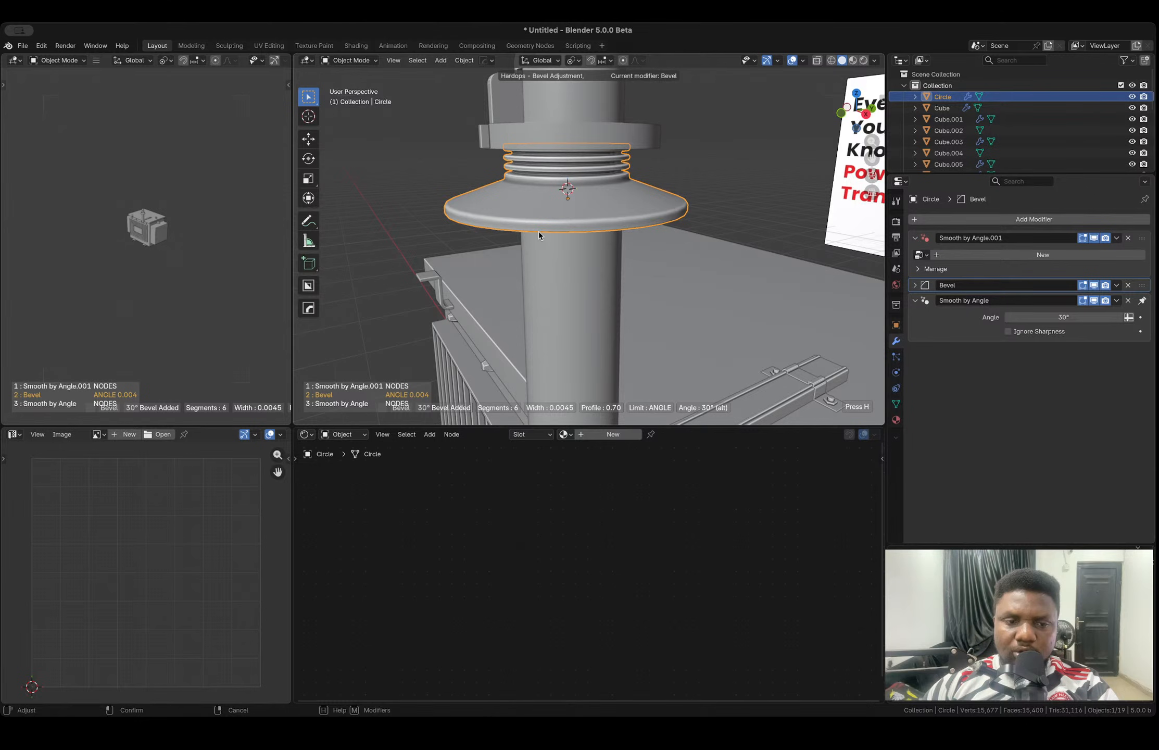
{"action": "left_click", "coordinate": [539, 230]}
- Select the edge loop around the upper edge of the disc's rim for editing
{"action": "middle_click_drag", "start_coordinate": [539, 230], "coordinate": [641, 238]}
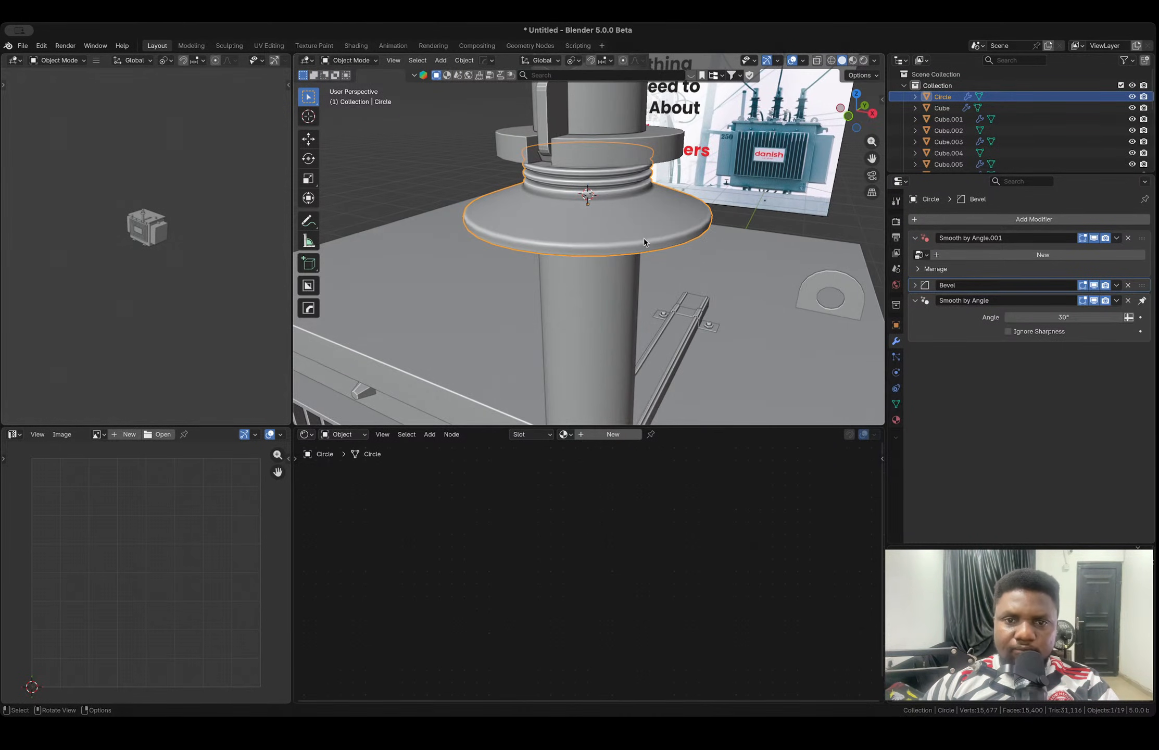
{"action": "key", "text": "Tab"}
{"action": "left_click", "coordinate": [641, 241], "text": "alt"}
{"action": "key", "text": "s"}
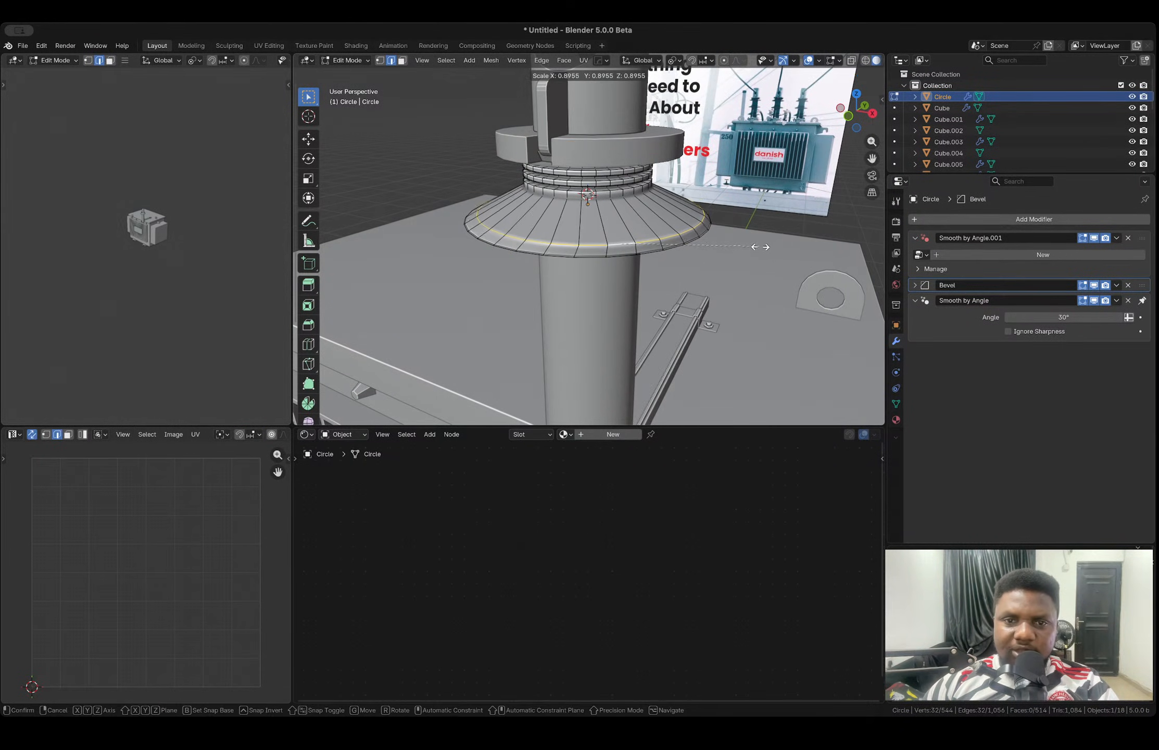
{"action": "left_click", "coordinate": [744, 236]}
{"action": "key", "text": "Tab"}
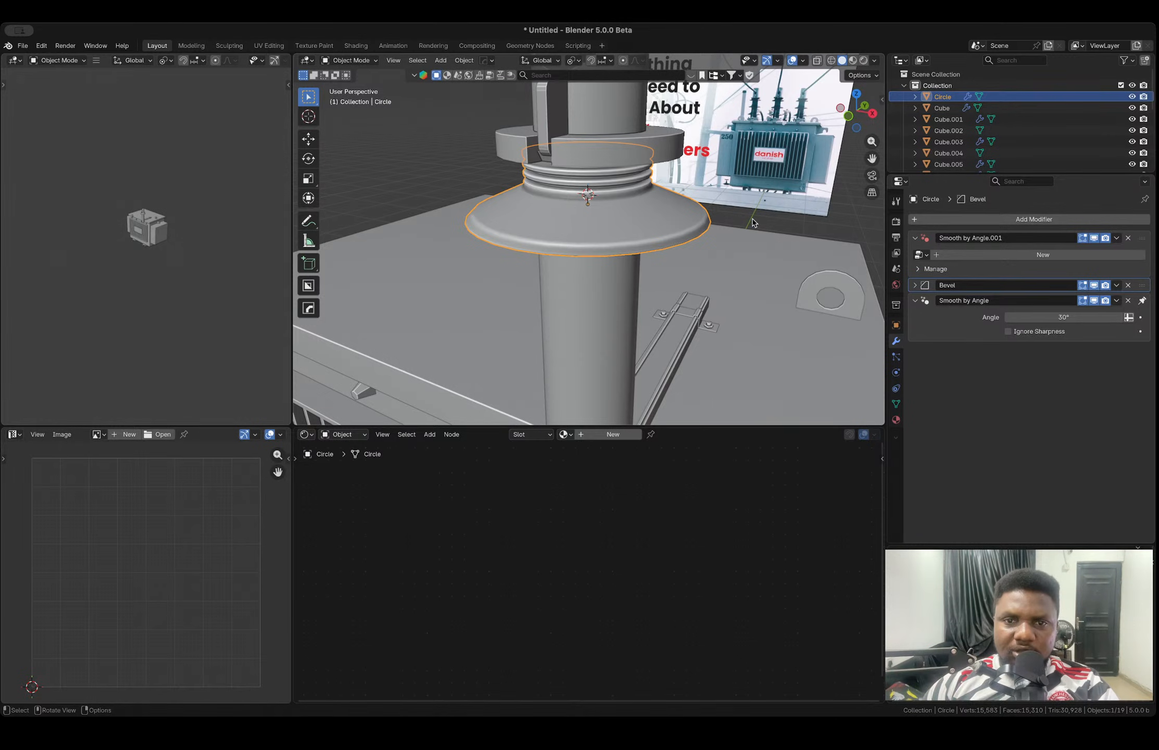
{"action": "left_click", "coordinate": [746, 226]}
{"action": "middle_click_drag", "start_coordinate": [746, 226], "coordinate": [695, 217]}
{"action": "key", "text": "ctrl+z"}
{"action": "key", "text": "ctrl+z"}
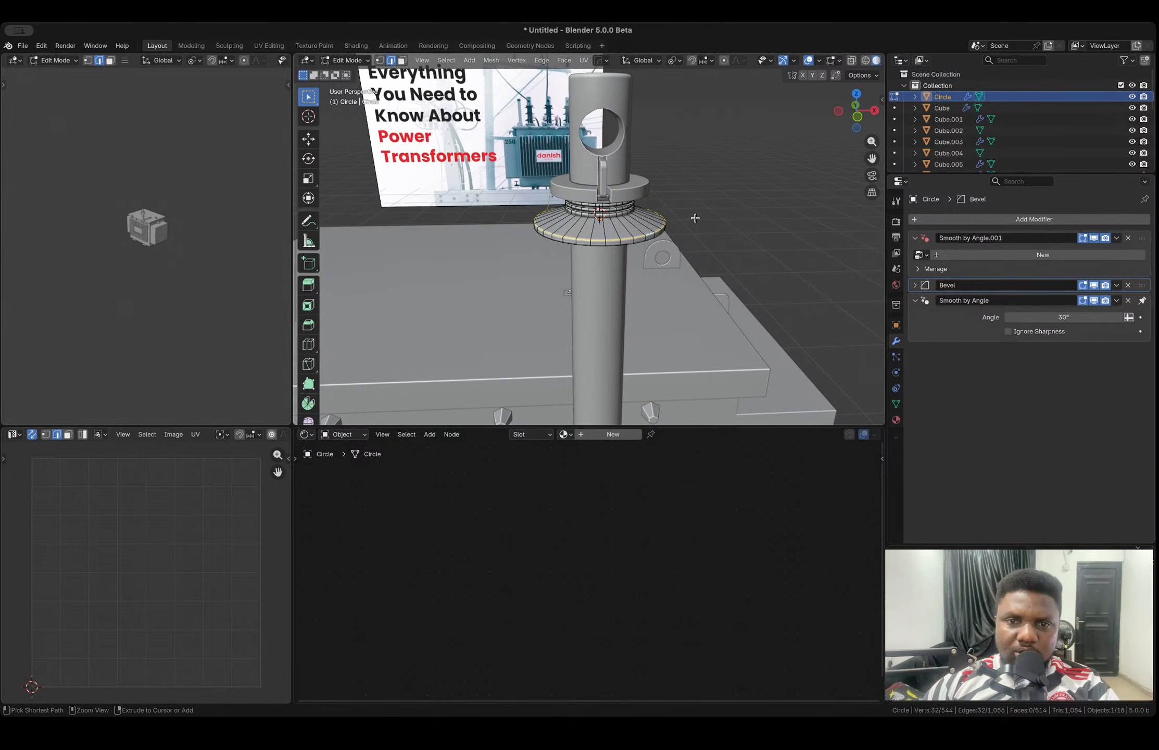
- Set the pivot point to the bounding box center and scale the disc's rim loop by 0.946
{"action": "key", "text": "period"}
{"action": "left_click", "coordinate": [608, 214]}
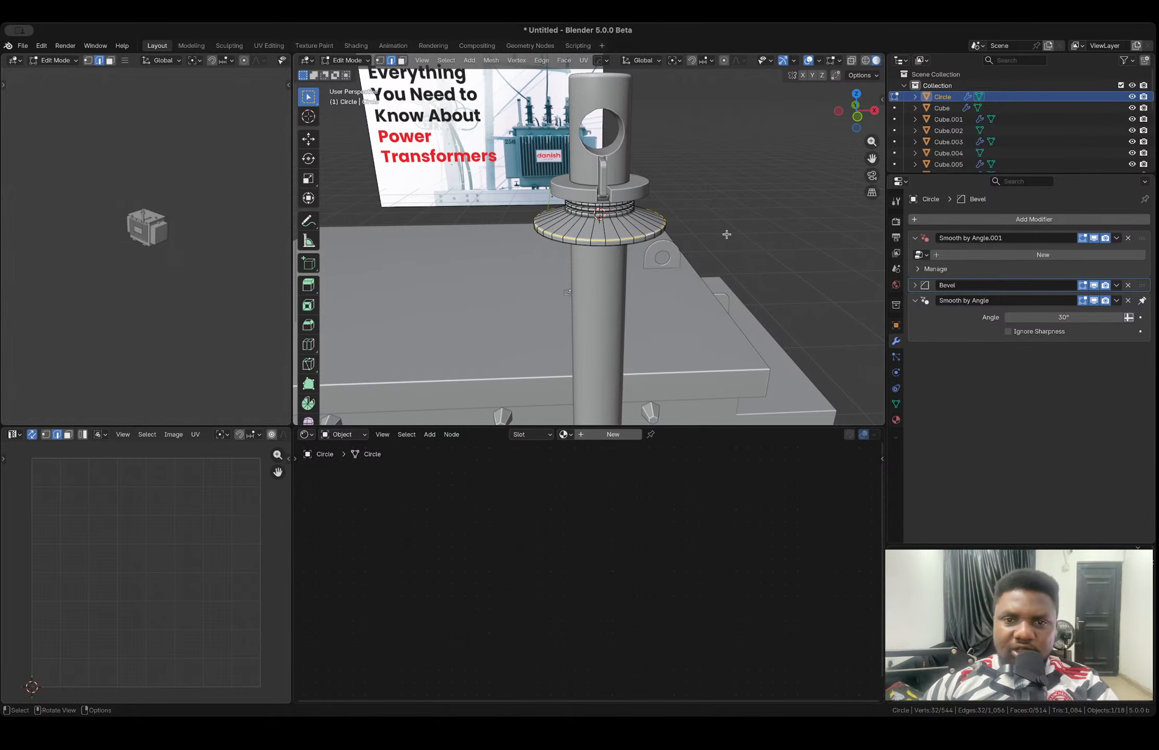
{"action": "key", "text": "s"}
{"action": "left_click", "coordinate": [720, 237]}
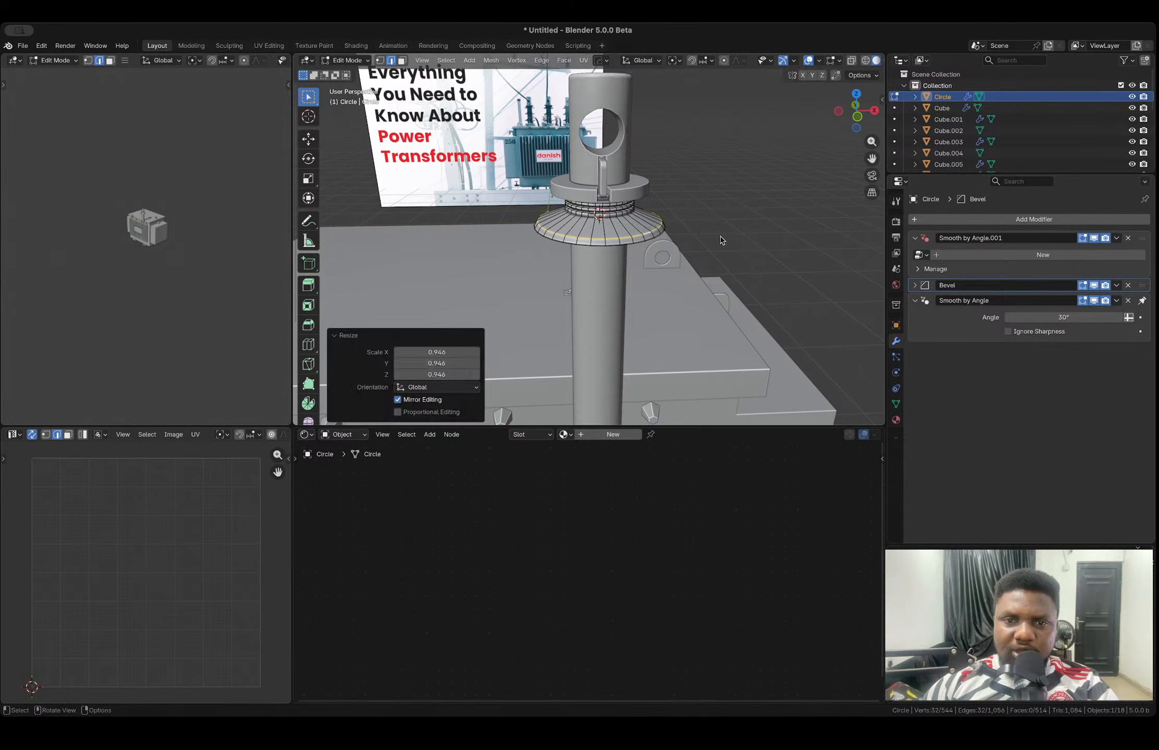
{"action": "key", "text": "Tab"}
{"action": "middle_click_drag", "start_coordinate": [716, 228], "coordinate": [698, 217]}
{"action": "left_click", "coordinate": [697, 217]}
- Duplicate the finished shed 0.16202 m down along Z over the reference and repeat the duplication once for a third shed
{"action": "scroll", "coordinate": [677, 221], "scroll_direction": "down", "scroll_amount": 3}
{"action": "middle_click_drag", "start_coordinate": [631, 232], "coordinate": [658, 189]}
{"action": "left_click", "coordinate": [622, 227]}
{"action": "left_click", "coordinate": [855, 114]}
{"action": "key", "text": "alt+z"}
{"action": "scroll", "coordinate": [646, 245], "scroll_direction": "up", "scroll_amount": 3}
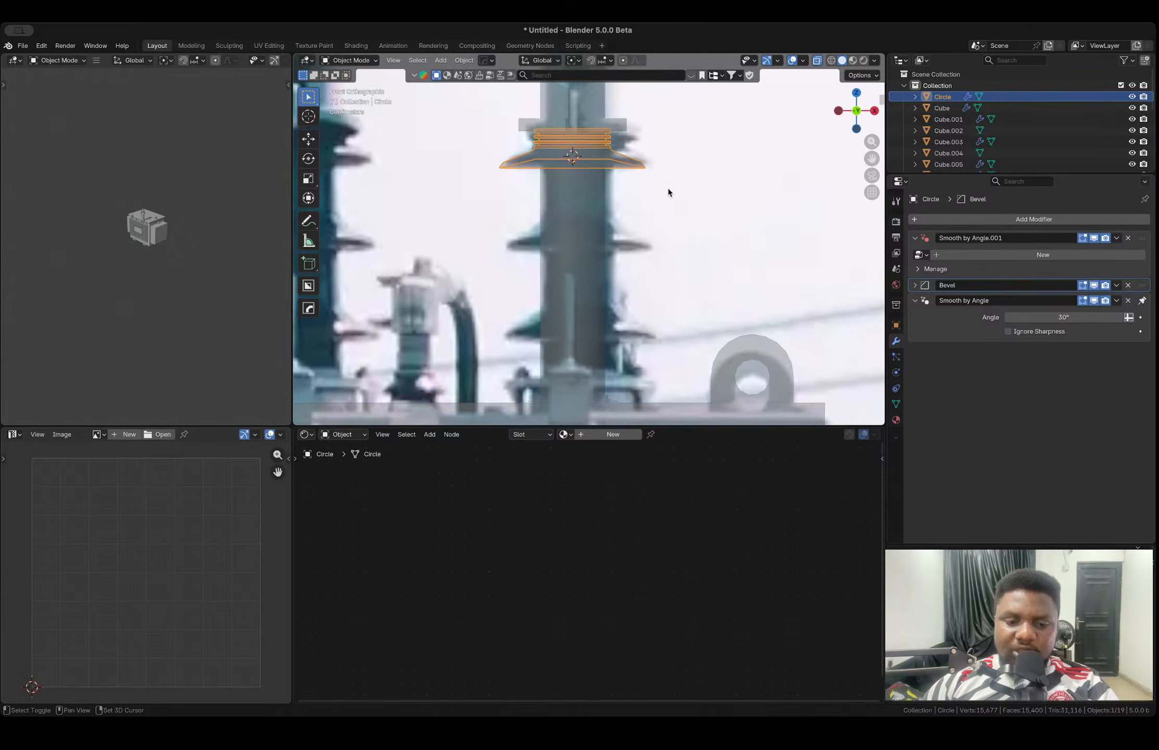
{"action": "key", "text": "shift+d"}
{"action": "key", "text": "z"}
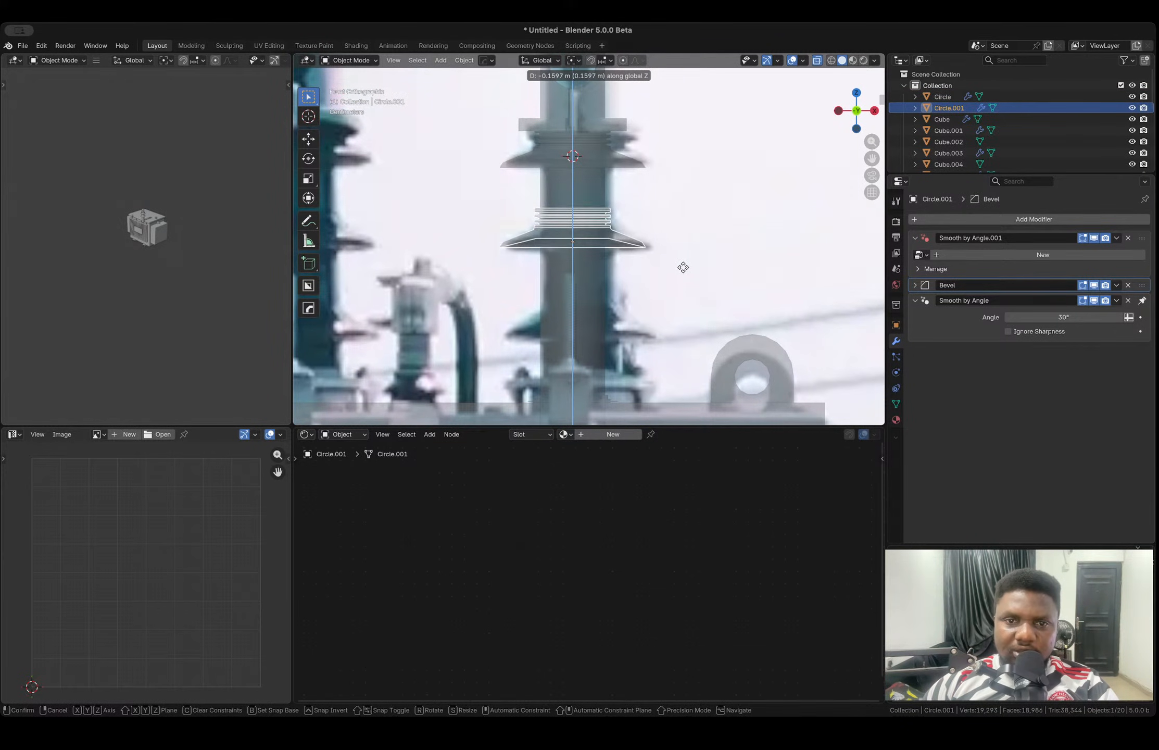
{"action": "left_click", "coordinate": [685, 269]}
{"action": "key", "text": "shift+r"}
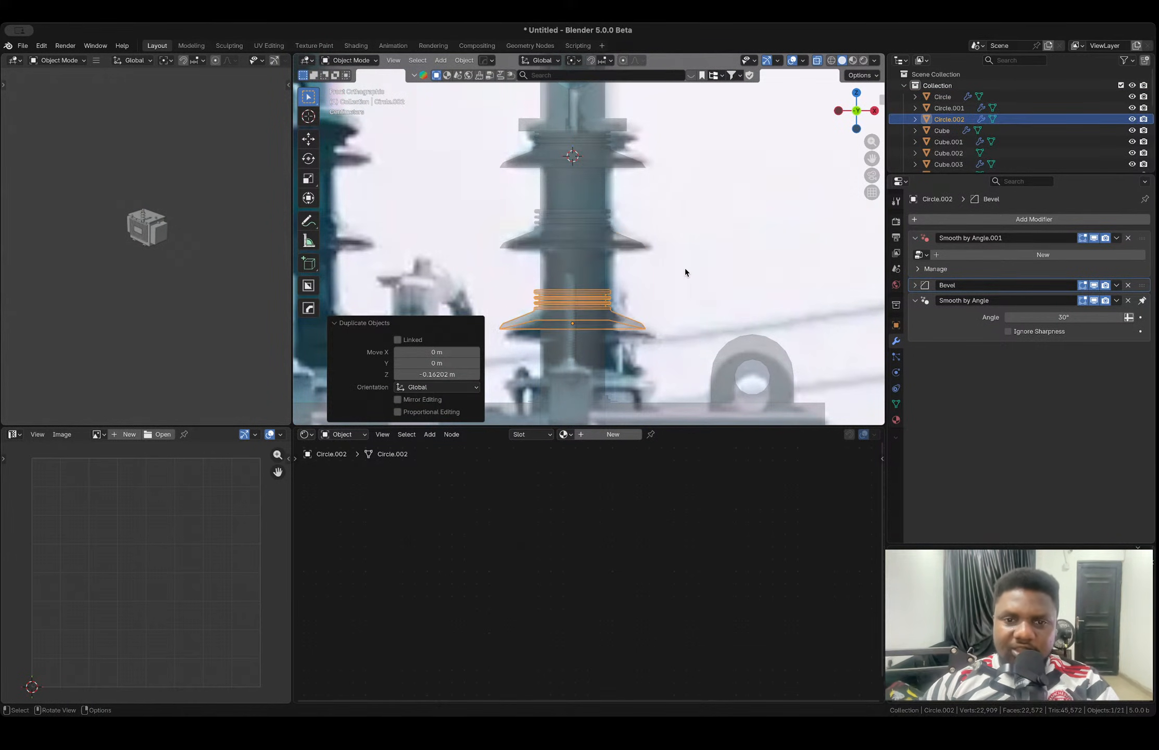
- Select the three sheds together with the bushing's column and the block below its hole
{"action": "scroll", "coordinate": [685, 268], "scroll_direction": "down", "scroll_amount": 1}
{"action": "scroll", "coordinate": [691, 244], "scroll_direction": "down", "scroll_amount": 1}
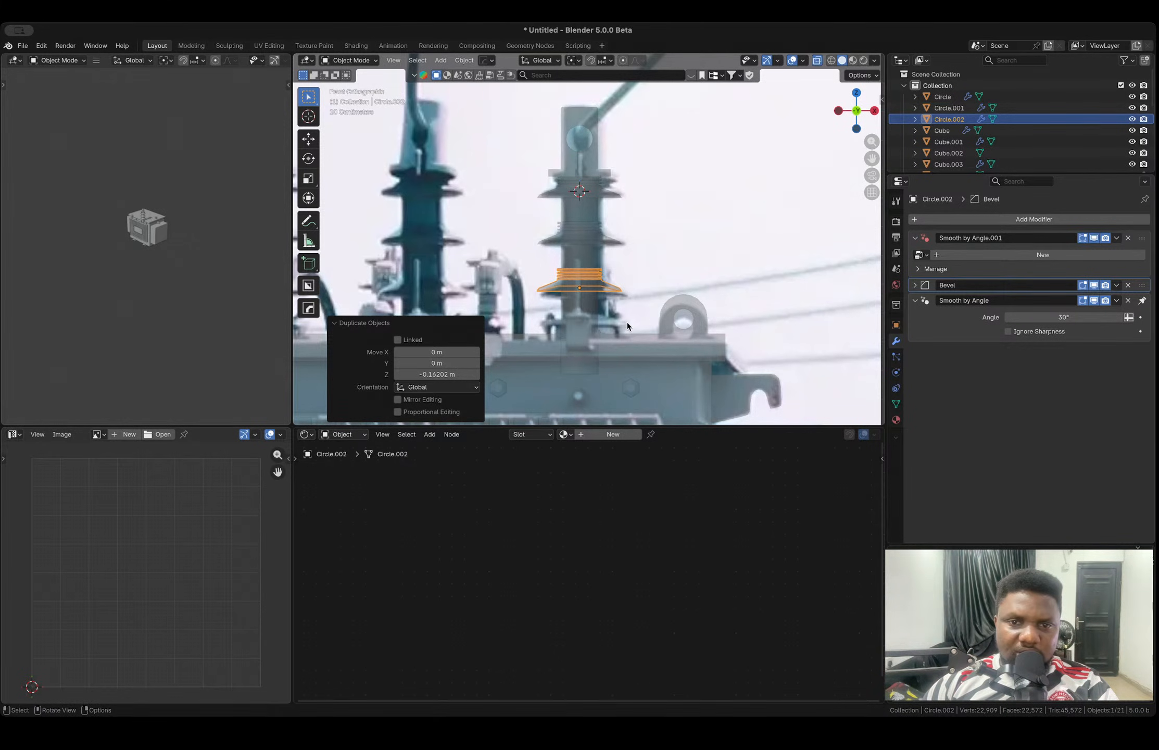
{"action": "middle_click_drag", "start_coordinate": [627, 326], "coordinate": [643, 325]}
{"action": "left_click", "coordinate": [568, 326], "text": "shift"}
{"action": "left_click", "coordinate": [576, 255], "text": "shift"}
{"action": "left_click", "coordinate": [576, 204], "text": "shift"}
{"action": "left_click", "coordinate": [569, 189], "text": "shift"}
{"action": "left_click", "coordinate": [552, 168], "text": "shift"}
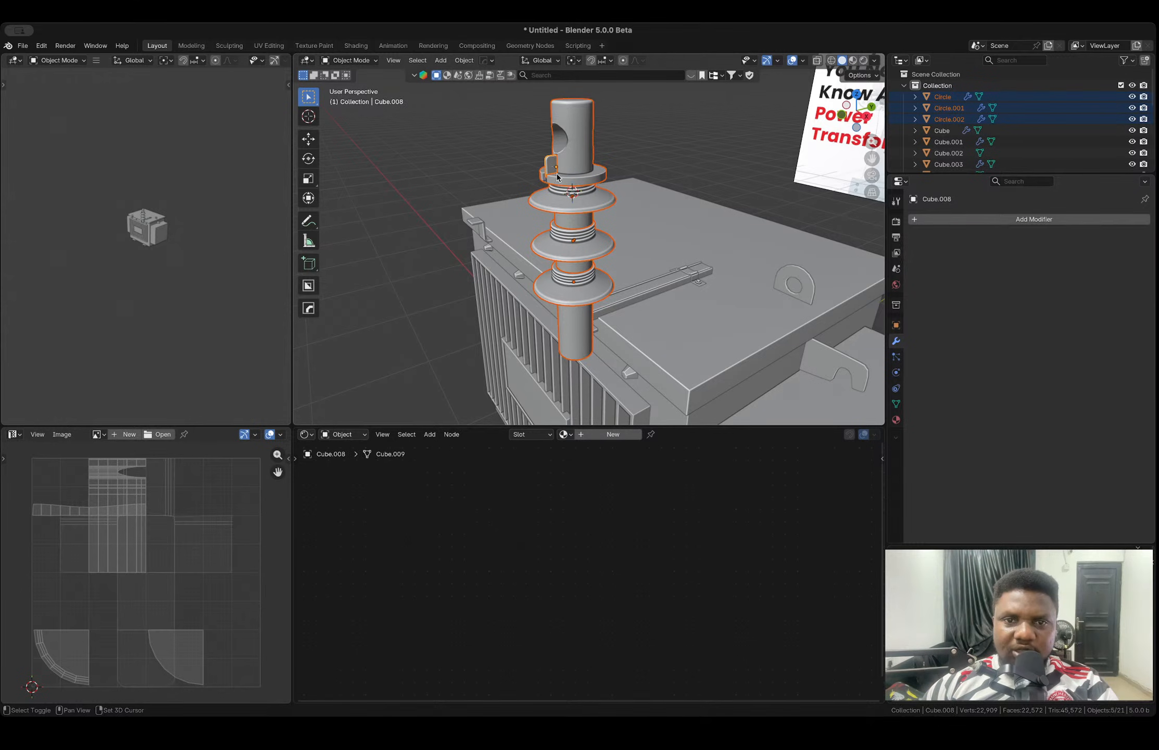
{"action": "scroll", "coordinate": [552, 167], "scroll_direction": "down", "scroll_amount": 3, "text": "ctrl"}
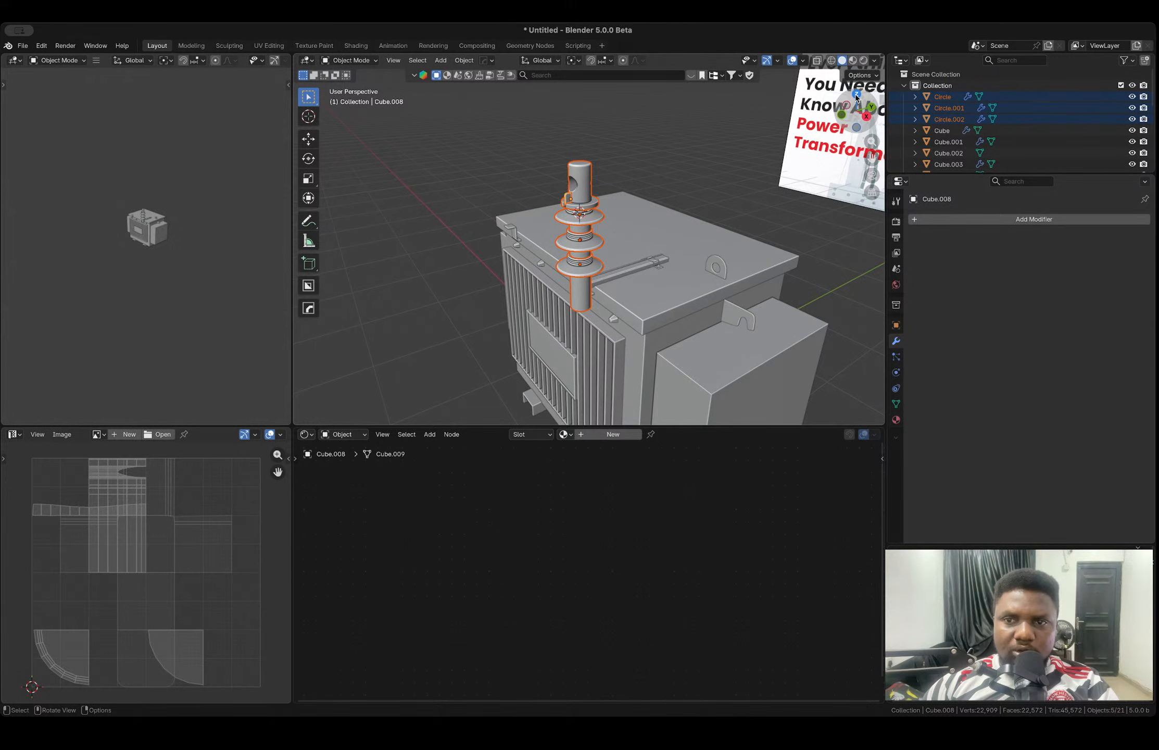
- Move the selected bushing parts 0.84914 m along Y in top view, toward the middle of the tank lid
{"action": "left_click", "coordinate": [856, 98]}
{"action": "scroll", "coordinate": [612, 319], "scroll_direction": "up", "scroll_amount": 2}
{"action": "key", "text": "y"}
{"action": "key", "text": "Escape"}
{"action": "key", "text": "g"}
{"action": "key", "text": "y"}
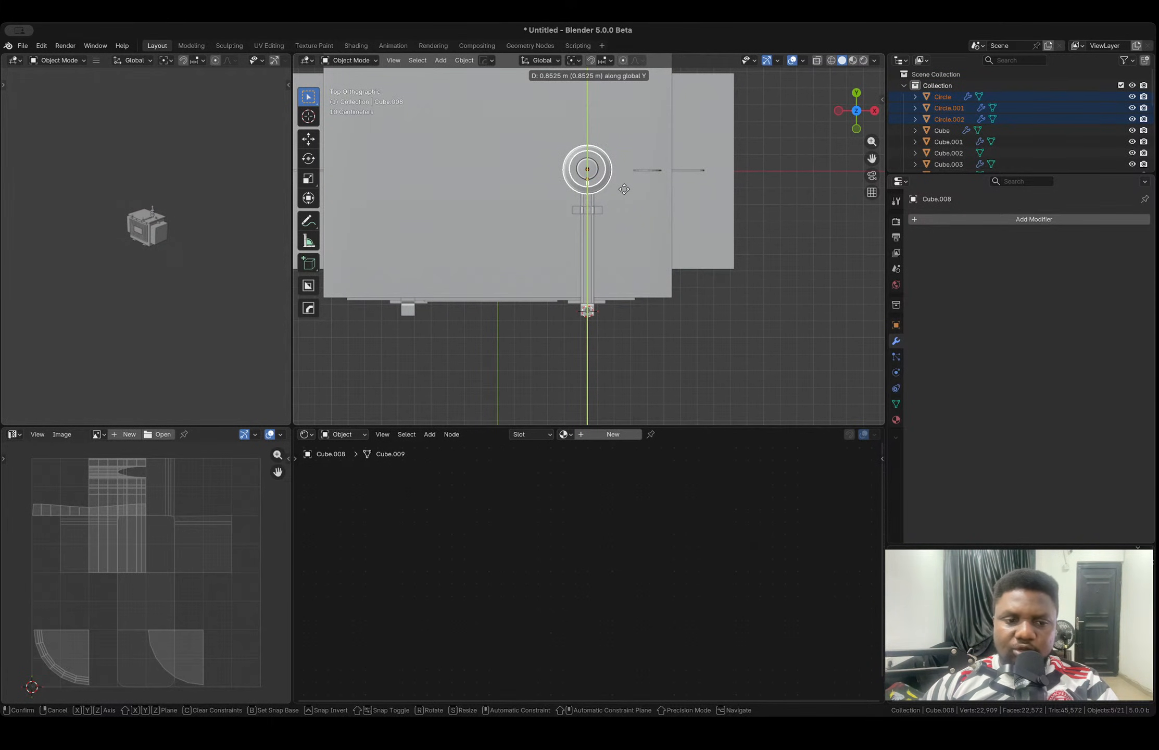
{"action": "left_click", "coordinate": [624, 188]}
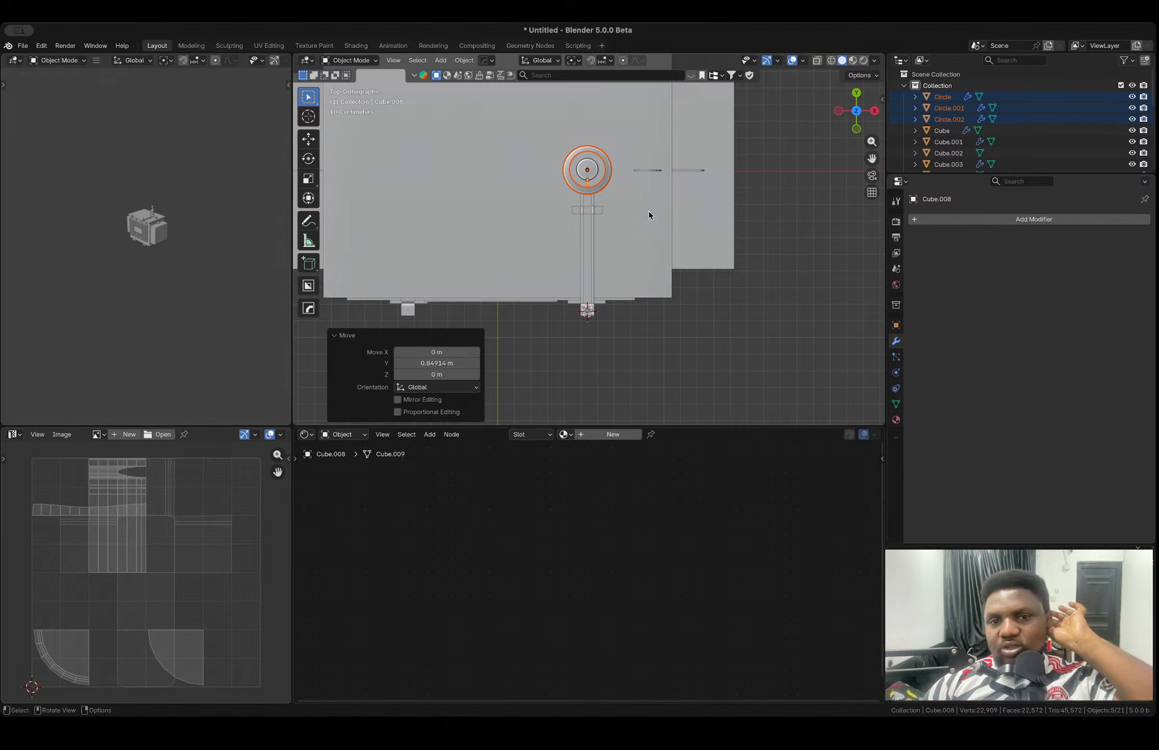
- Add an edge loop around the column below the lowest shed and slide it down near the lid with a 0.421 factor
{"action": "middle_click_drag", "start_coordinate": [608, 210], "coordinate": [542, 224]}
{"action": "key", "text": "Tab"}
{"action": "key", "text": "ctrl+r"}
{"action": "left_click", "coordinate": [627, 292]}
{"action": "left_click", "coordinate": [628, 295]}
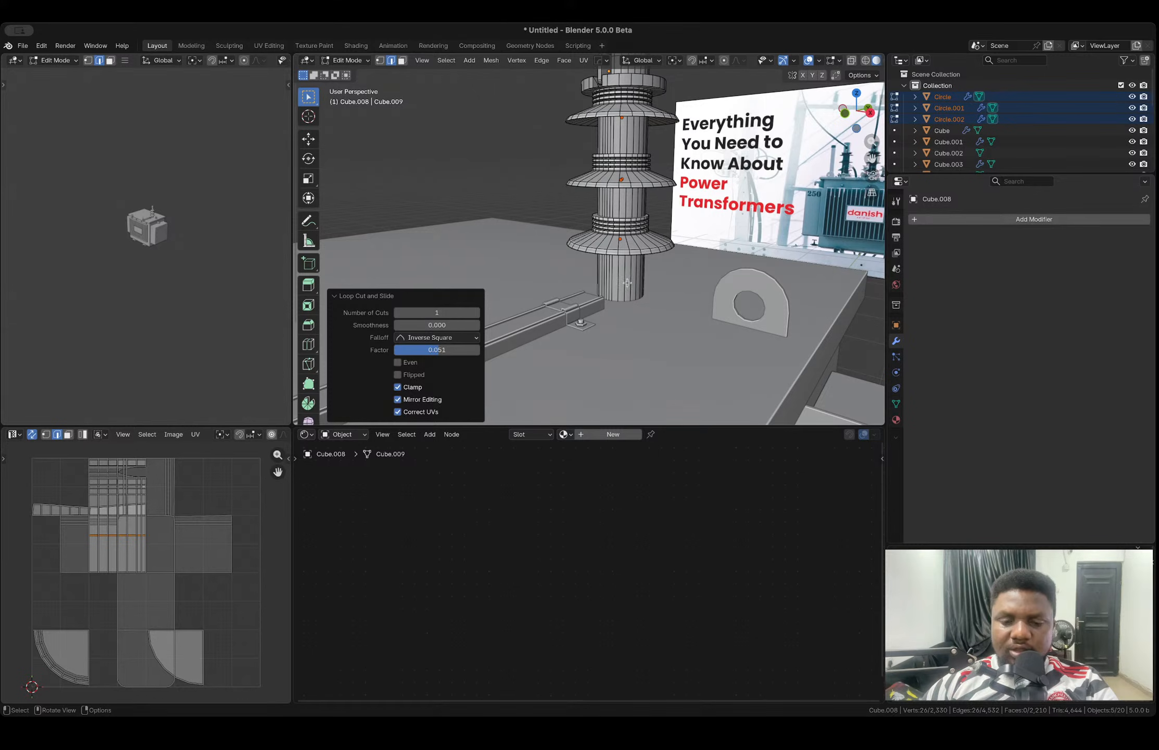
{"action": "key", "text": "g"}
{"action": "key", "text": "g"}
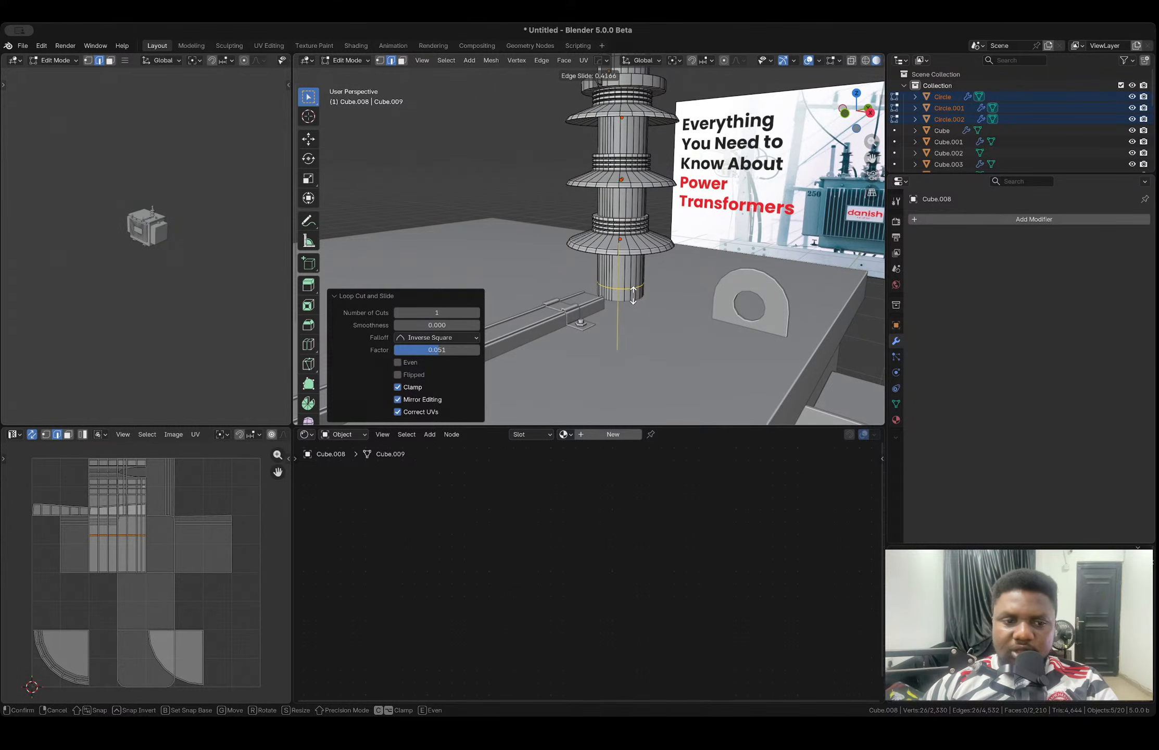
{"action": "left_click", "coordinate": [633, 296]}
- Duplicate the column's base loop in place and separate it into its own object
{"action": "key", "text": "g"}
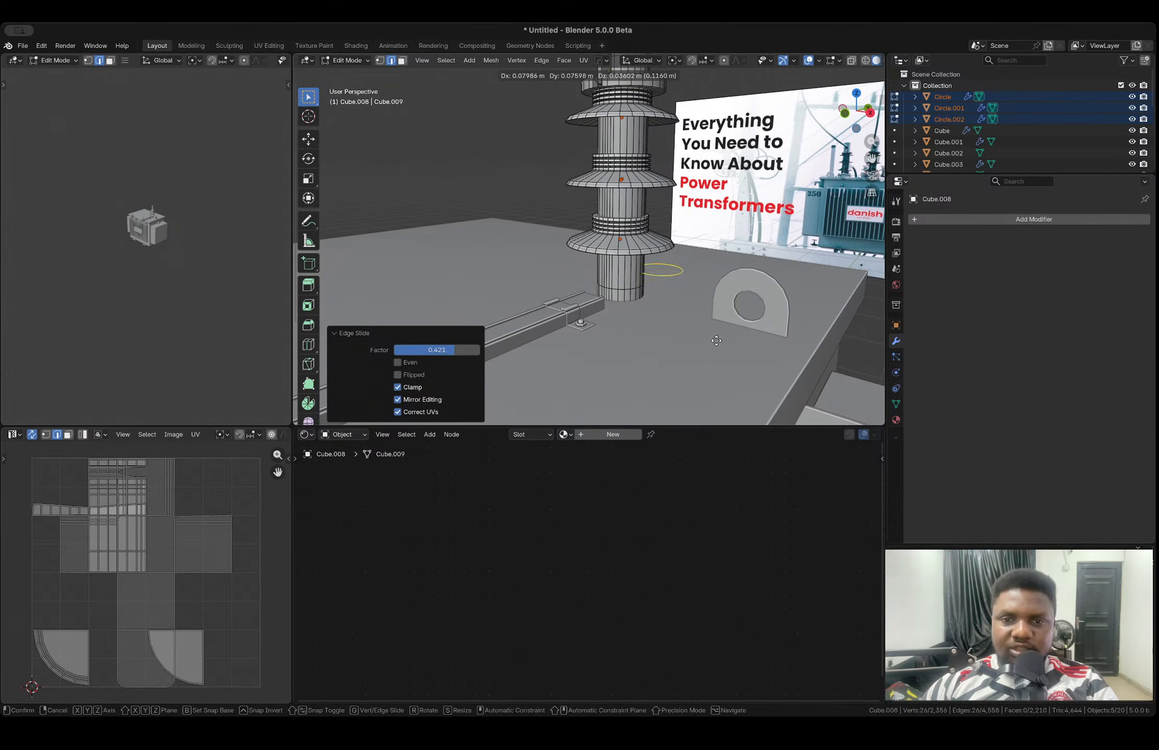
{"action": "right_click", "coordinate": [735, 333]}
{"action": "key", "text": "p"}
{"action": "left_click", "coordinate": [737, 336]}
{"action": "key", "text": "Tab"}
{"action": "left_click", "coordinate": [636, 288]}
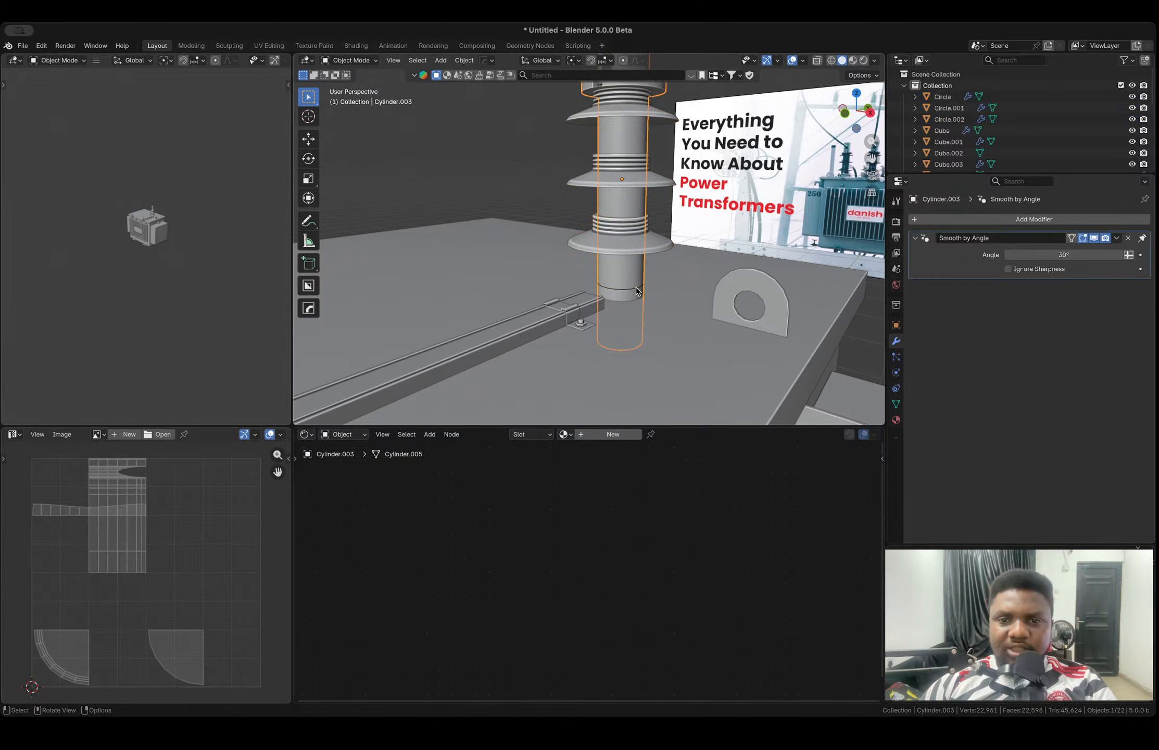
- Scale the separated ring at the column's base by 2.590
{"action": "left_click", "coordinate": [636, 288]}
{"action": "key", "text": "Tab"}
{"action": "key", "text": "s"}
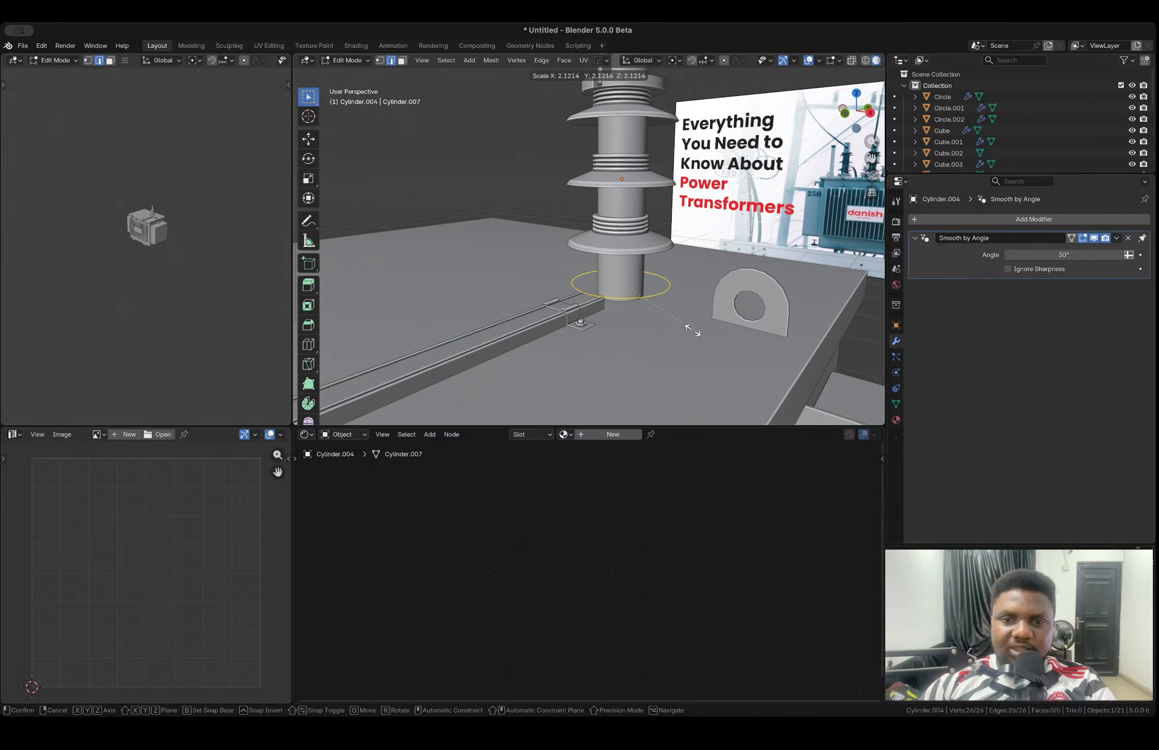
{"action": "left_click", "coordinate": [708, 342]}
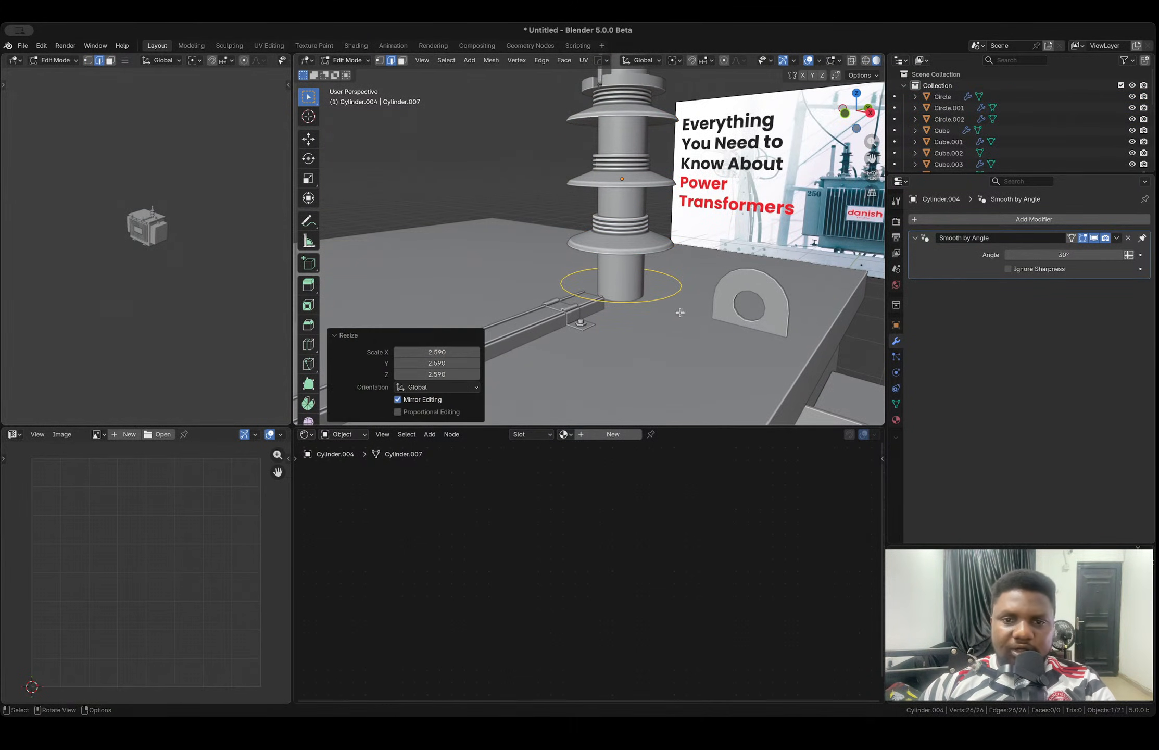
- Fill the enlarged ring with a face and extrude it about 0.011 m downward to form the base flange
{"action": "scroll", "coordinate": [692, 333], "scroll_direction": "up", "scroll_amount": 2}
{"action": "key", "text": "f"}
{"action": "key", "text": "e"}
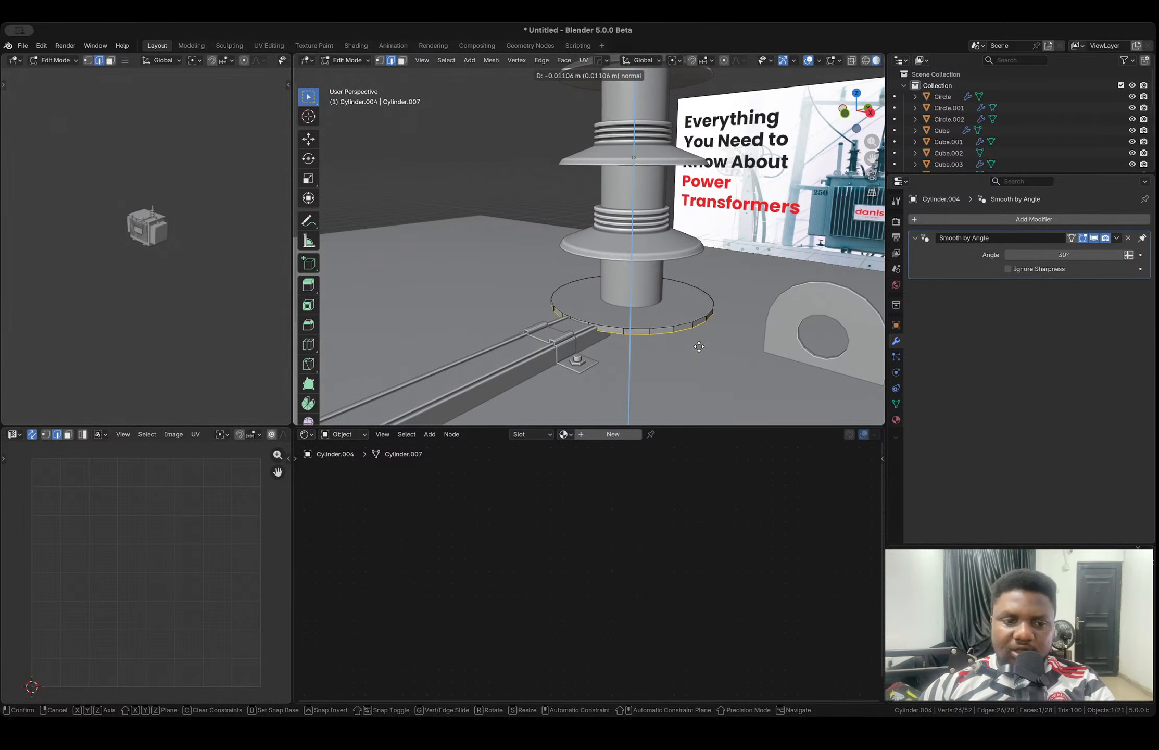
{"action": "left_click", "coordinate": [699, 346]}
{"action": "key", "text": "Tab"}
- Start editing the clamp bracket in front of the flange and select an edge on its bolt
{"action": "middle_click_drag", "start_coordinate": [668, 337], "coordinate": [493, 350]}
{"action": "left_click", "coordinate": [491, 351]}
{"action": "key", "text": "Tab"}
{"action": "left_click", "coordinate": [503, 343]}
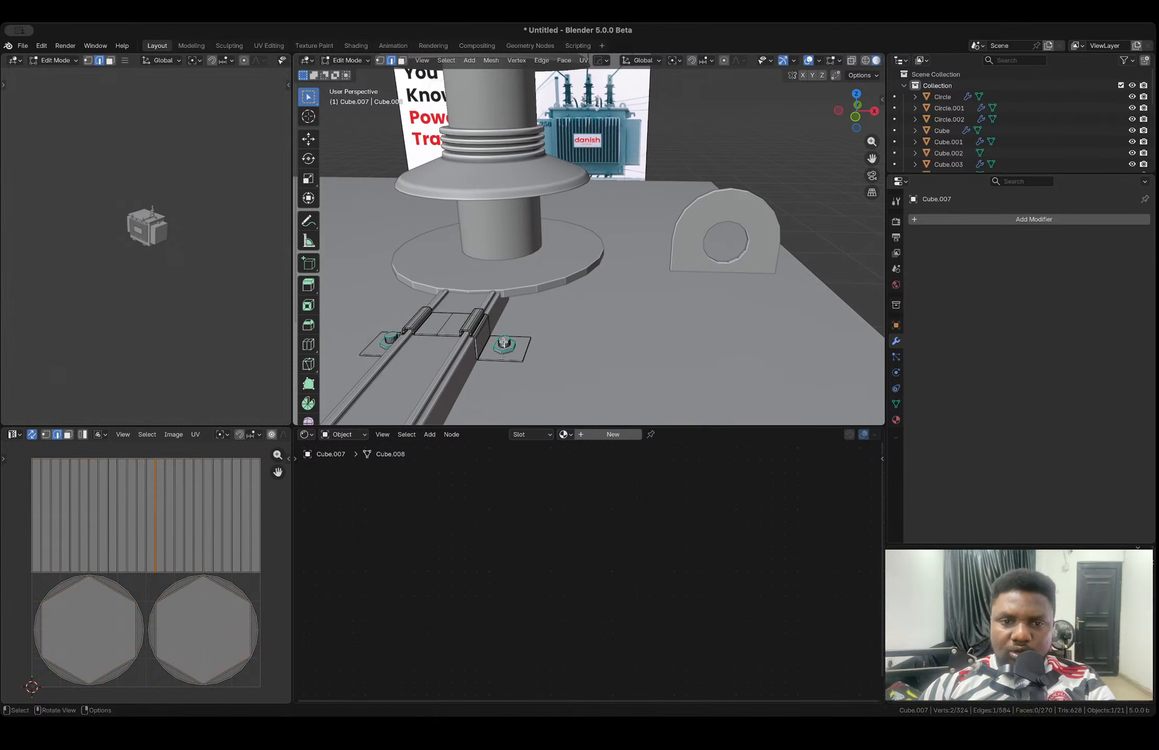
- Duplicate the bolt on the clamp bracket's right foot, place the copy beside the insulator flange, and separate it into its own object
{"action": "key", "text": "l"}
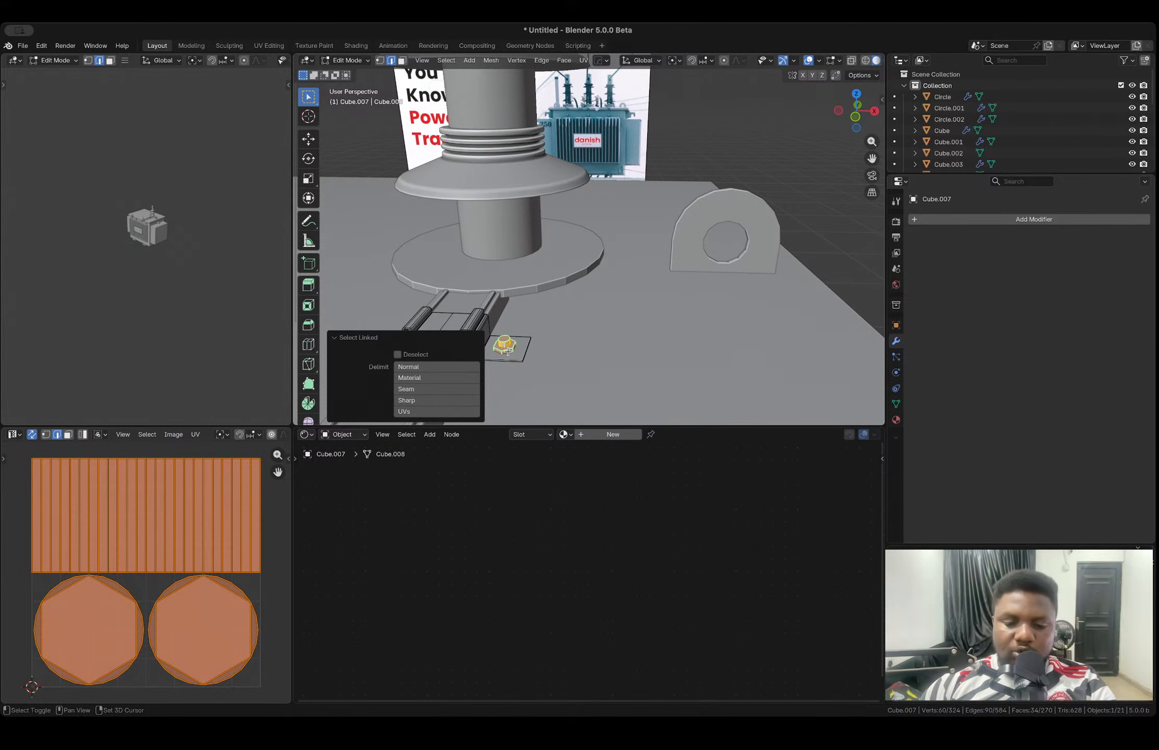
{"action": "key", "text": "shift+d"}
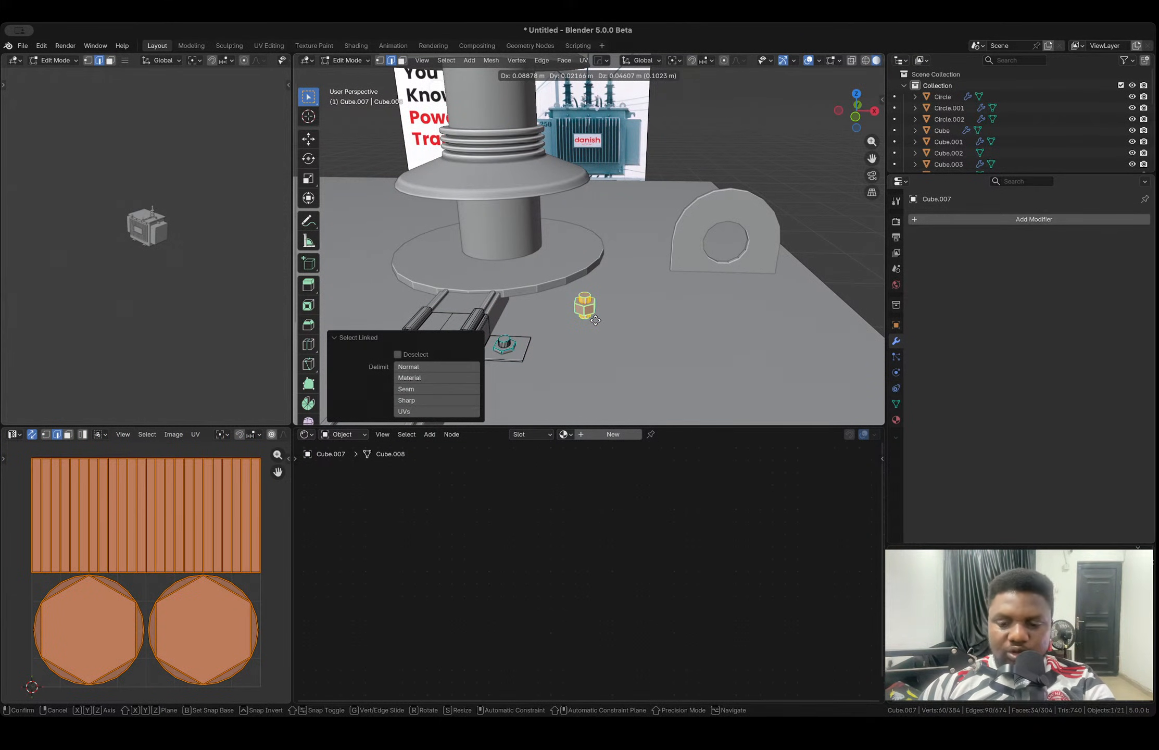
{"action": "left_click", "coordinate": [595, 321]}
{"action": "key", "text": "p"}
{"action": "left_click", "coordinate": [597, 321]}
{"action": "key", "text": "Tab"}
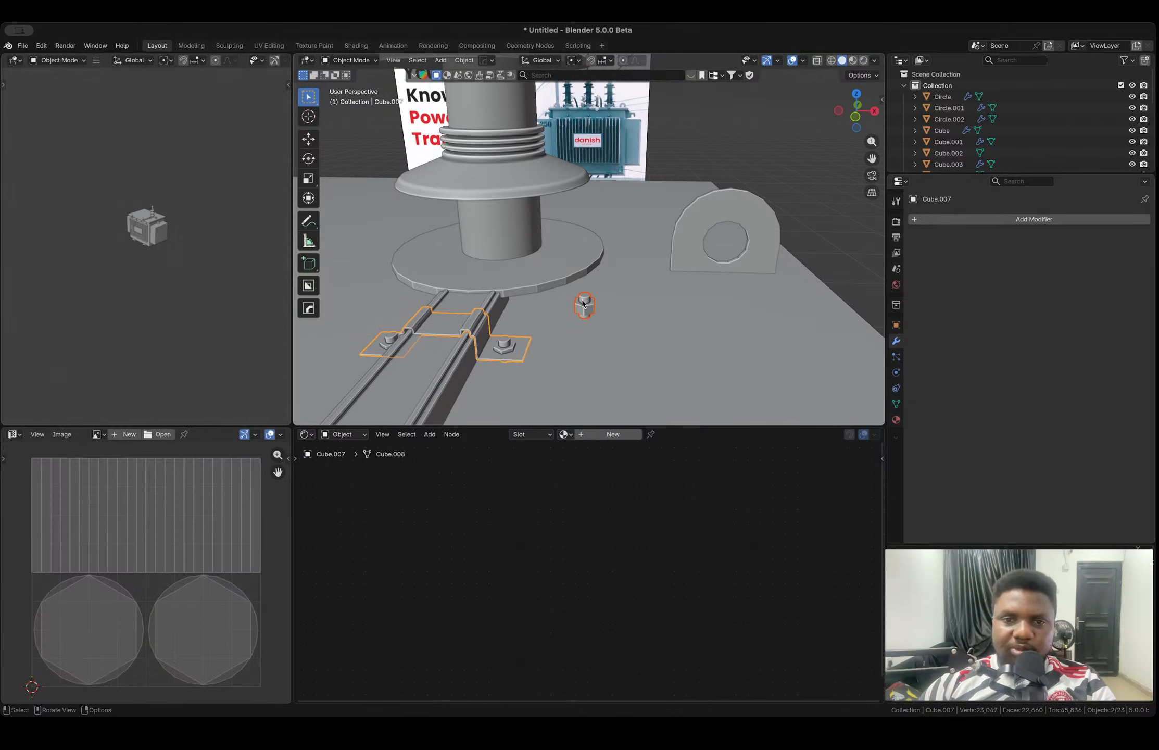
- Set the separated bolt's origin to its geometry
{"action": "left_click", "coordinate": [582, 301]}
{"action": "right_click", "coordinate": [582, 301]}
{"action": "mouse_move", "coordinate": [532, 338]}
{"action": "left_click", "coordinate": [631, 351]}
- Inset the top face of the insulator's round flange plate to roughly the column's diameter
{"action": "middle_click_drag", "start_coordinate": [585, 312], "coordinate": [521, 320]}
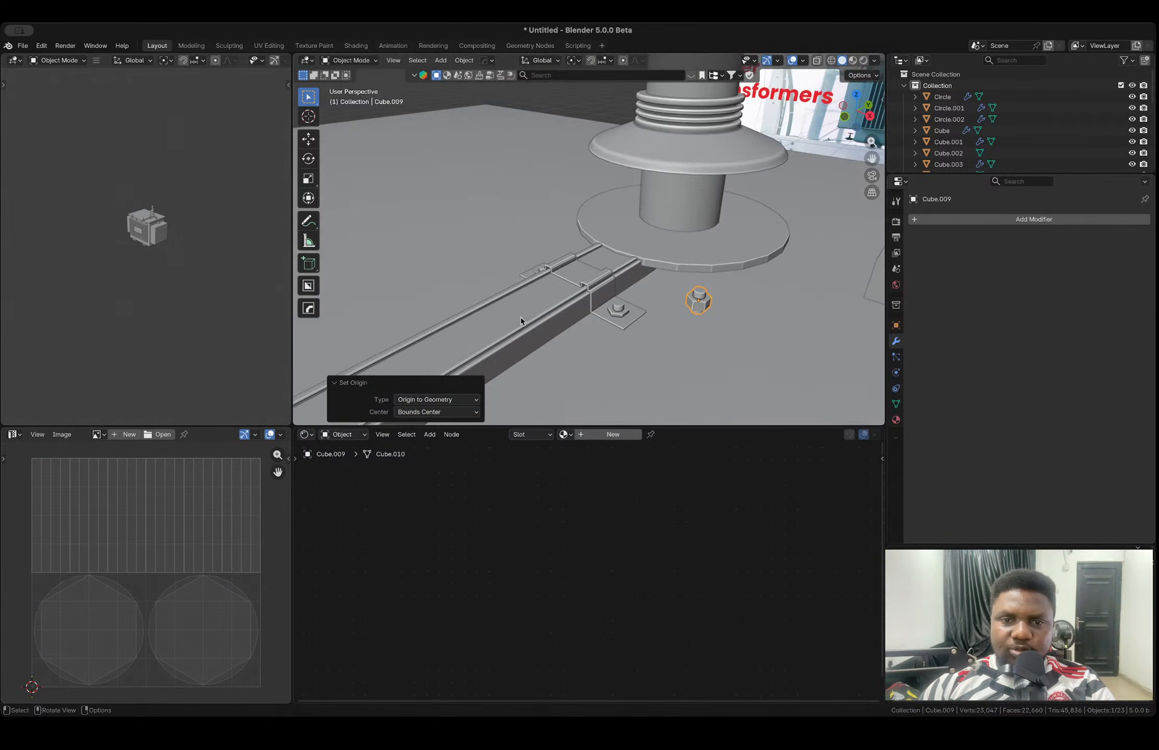
{"action": "left_click", "coordinate": [722, 252]}
{"action": "key", "text": "Tab"}
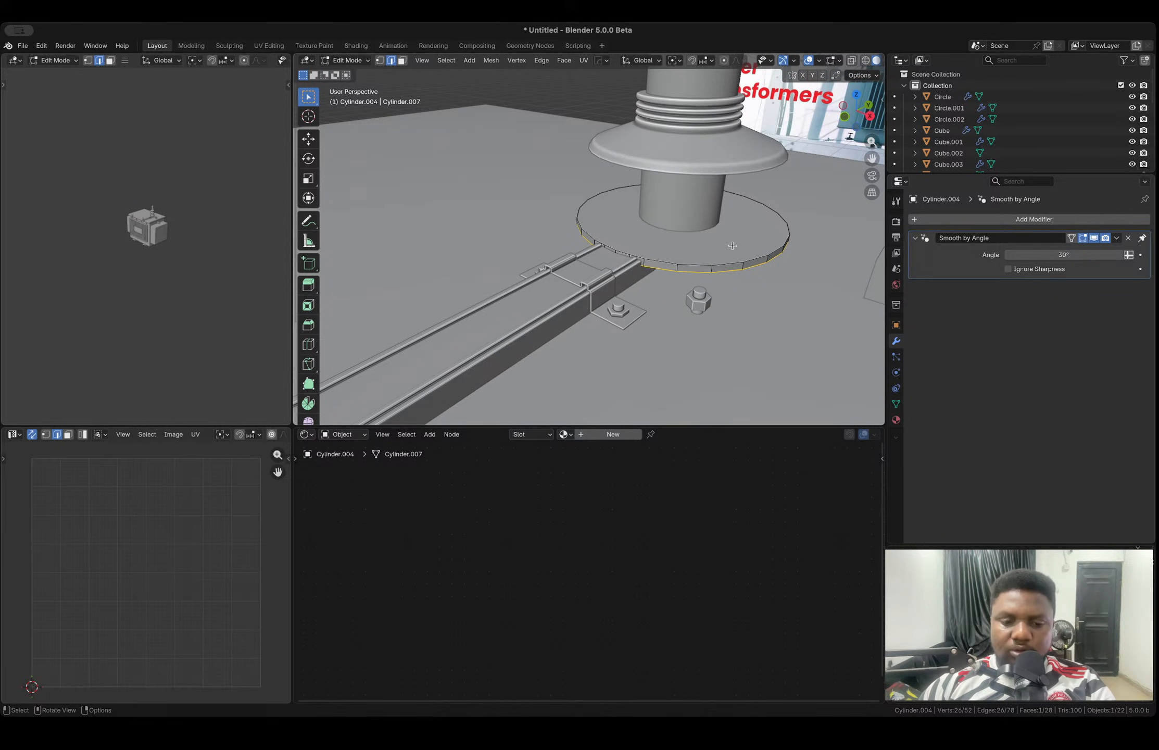
{"action": "key", "text": "3"}
{"action": "left_click", "coordinate": [721, 246]}
{"action": "key", "text": "i"}
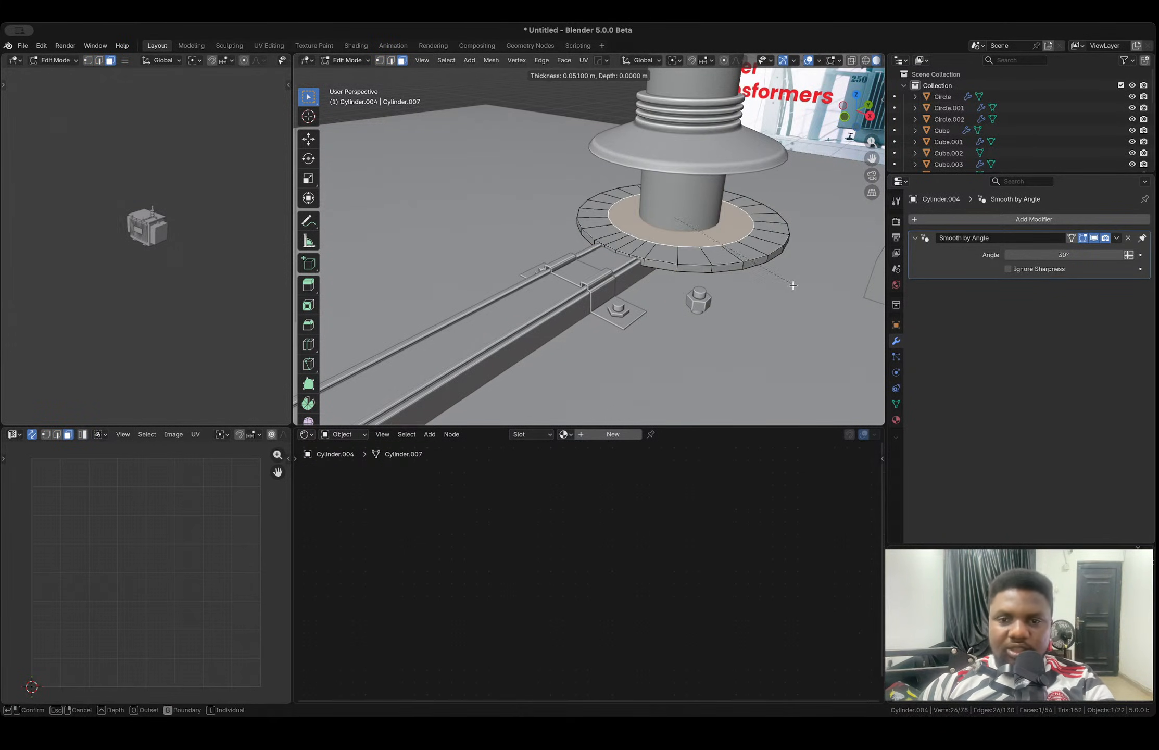
{"action": "left_click", "coordinate": [750, 242]}
- Place the 3D cursor on the flange plate's ring surface and snap the separated bolt to it
{"action": "middle_click_drag", "start_coordinate": [750, 241], "coordinate": [669, 215]}
{"action": "left_click", "coordinate": [677, 213]}
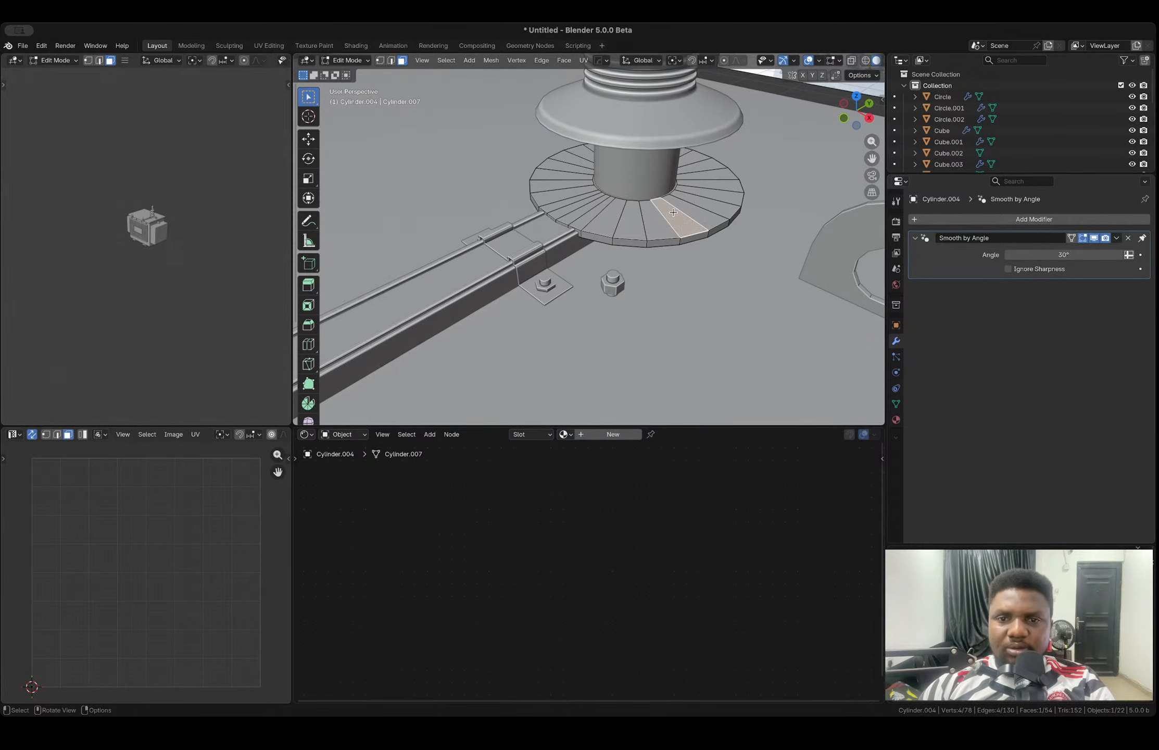
{"action": "right_click", "coordinate": [682, 212]}
{"action": "key", "text": "Escape"}
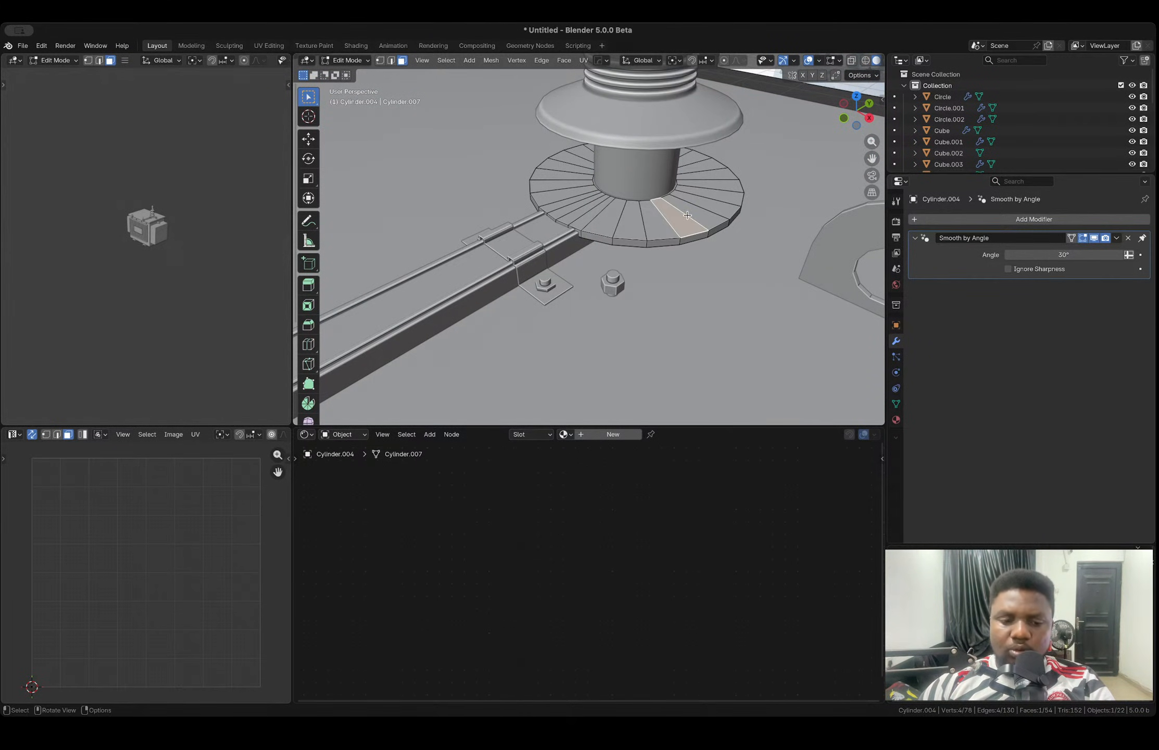
{"action": "key", "text": "ctrl+Tab"}
{"action": "left_click", "coordinate": [692, 255]}
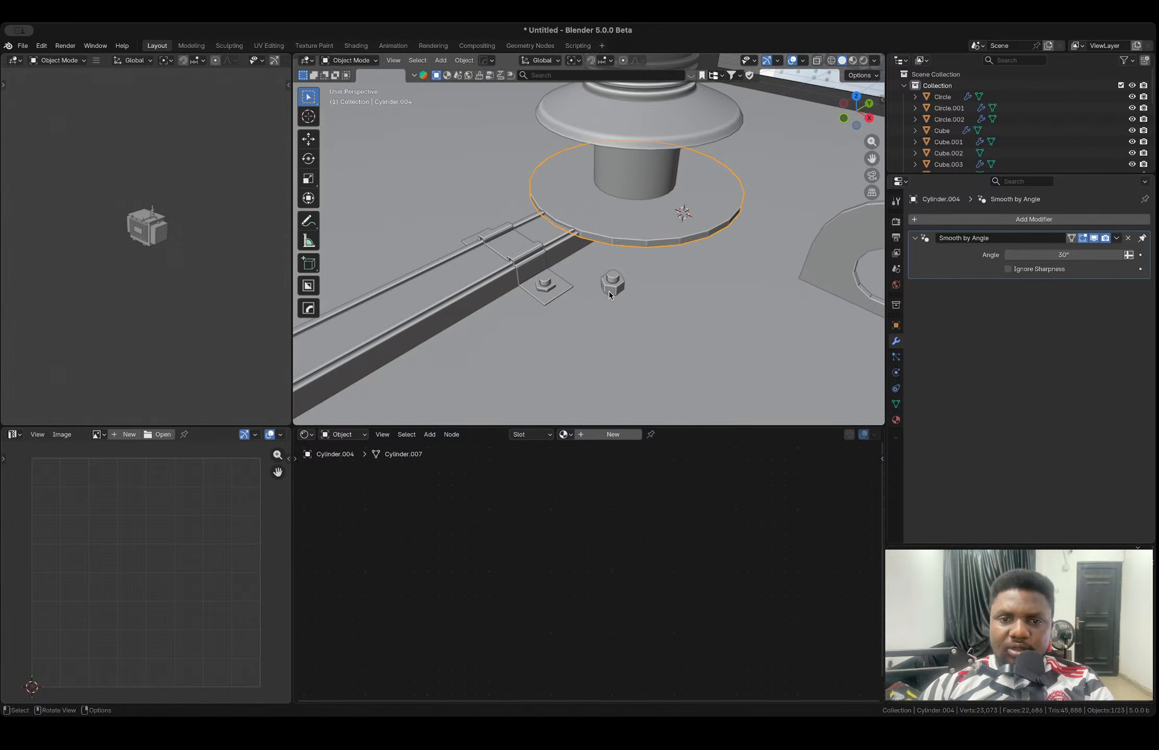
{"action": "left_click", "coordinate": [609, 295]}
{"action": "key", "text": "shift+s"}
{"action": "left_click", "coordinate": [608, 227]}
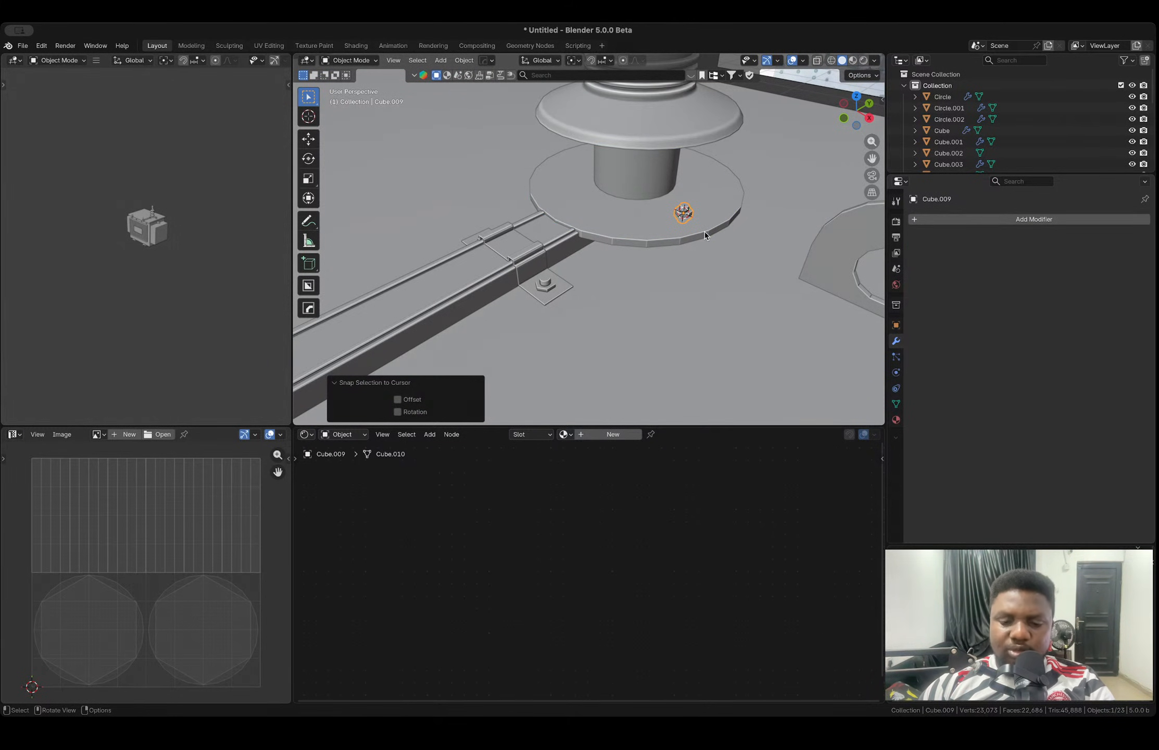
- Move the bolt about 0.021 m along X toward the flange rim and raise it about 0.0025 m along Z
{"action": "key", "text": "g"}
{"action": "key", "text": "y"}
{"action": "key", "text": "x"}
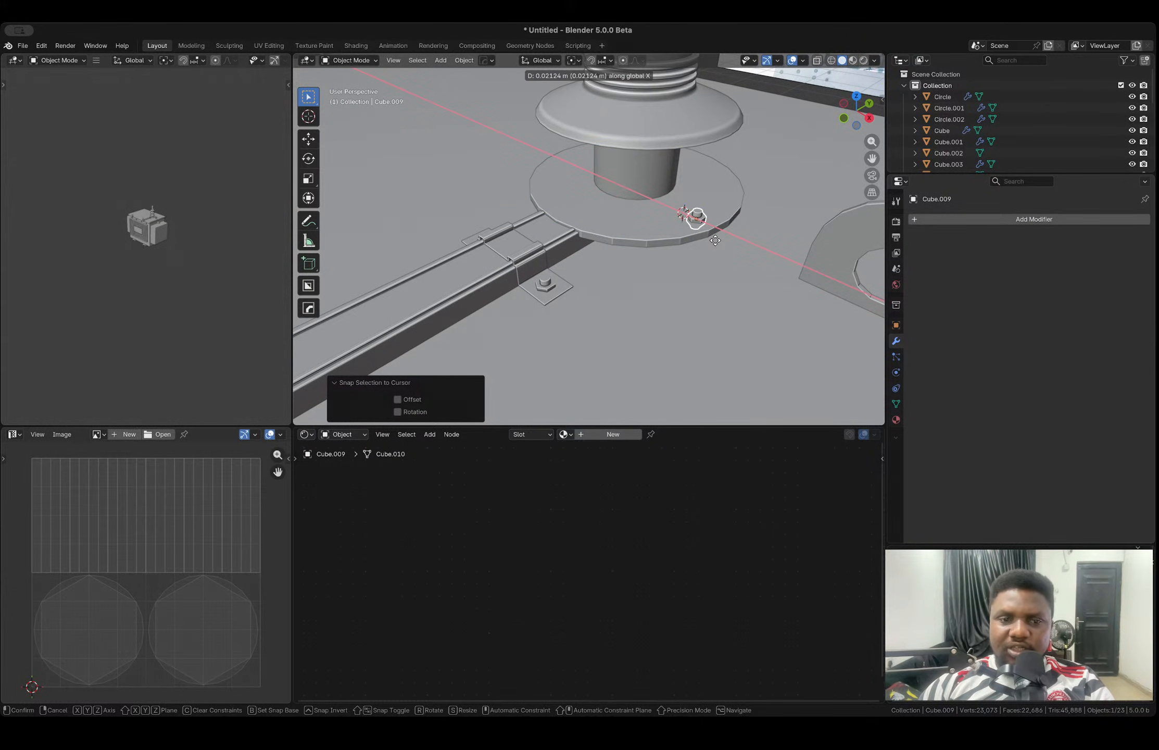
{"action": "left_click", "coordinate": [714, 241]}
{"action": "key", "text": "g"}
{"action": "key", "text": "z"}
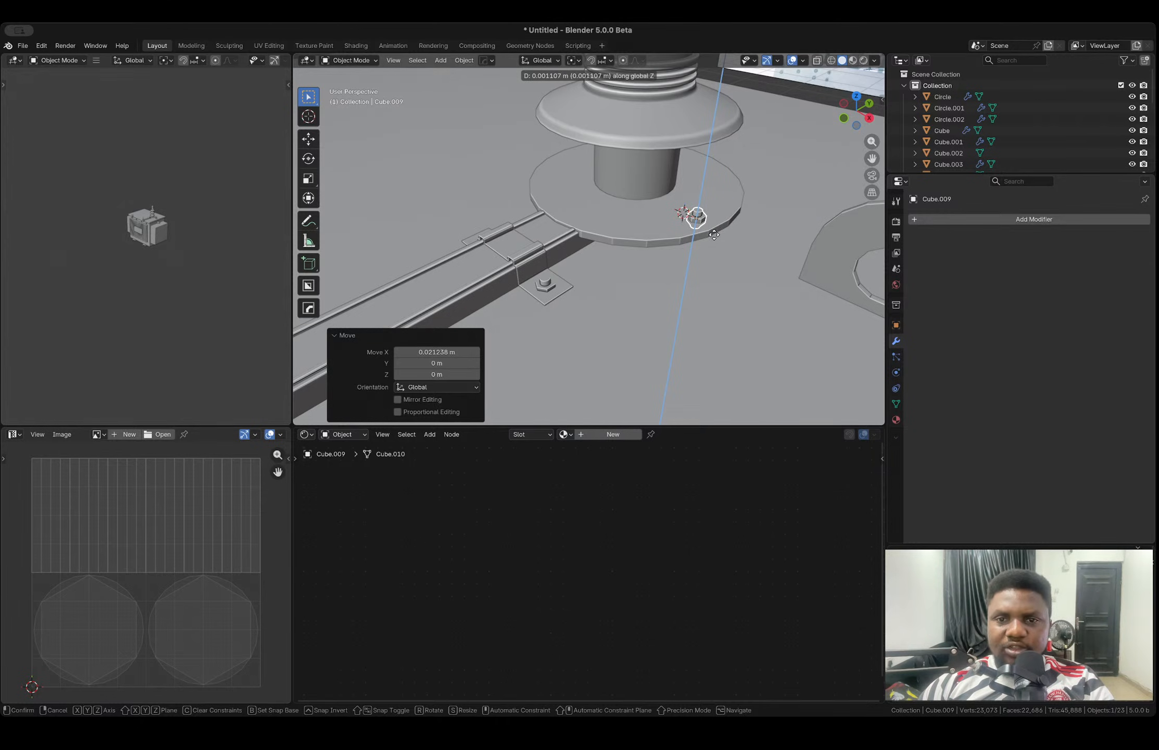
{"action": "left_click", "coordinate": [713, 228]}
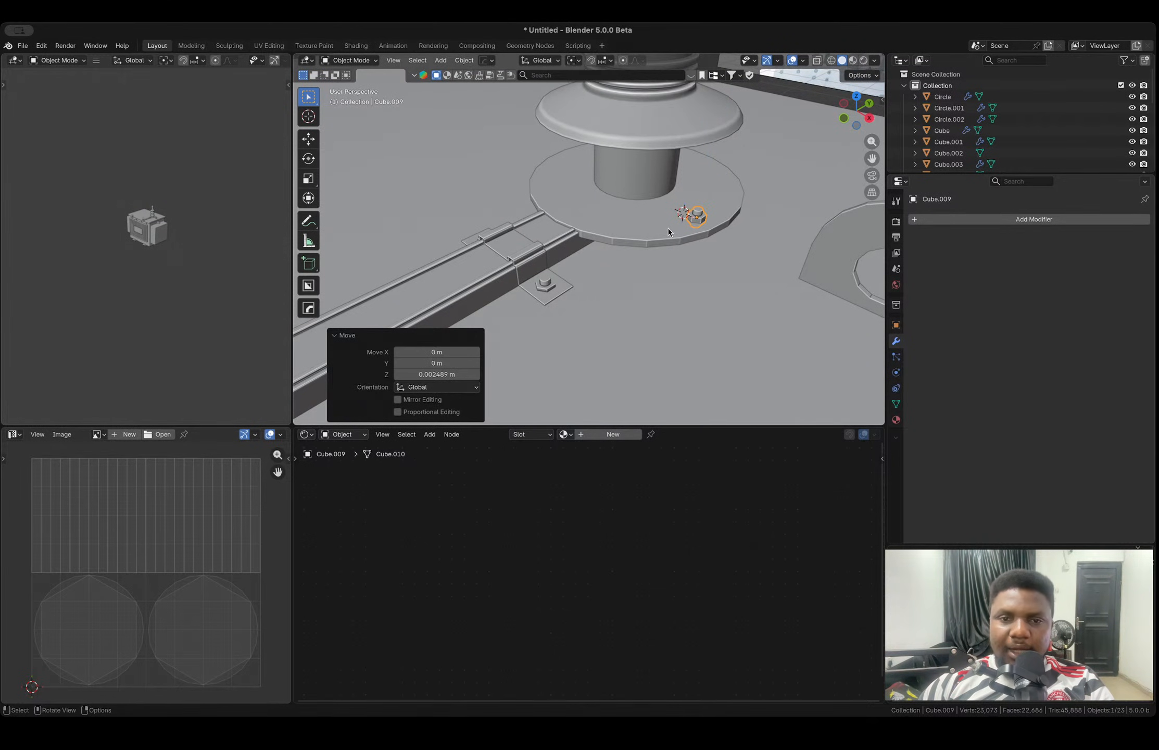
- Snap the 3D cursor to the centre of the flange plate's inner face
{"action": "left_click", "coordinate": [639, 211]}
{"action": "key", "text": "Tab"}
{"action": "key", "text": "alt+z"}
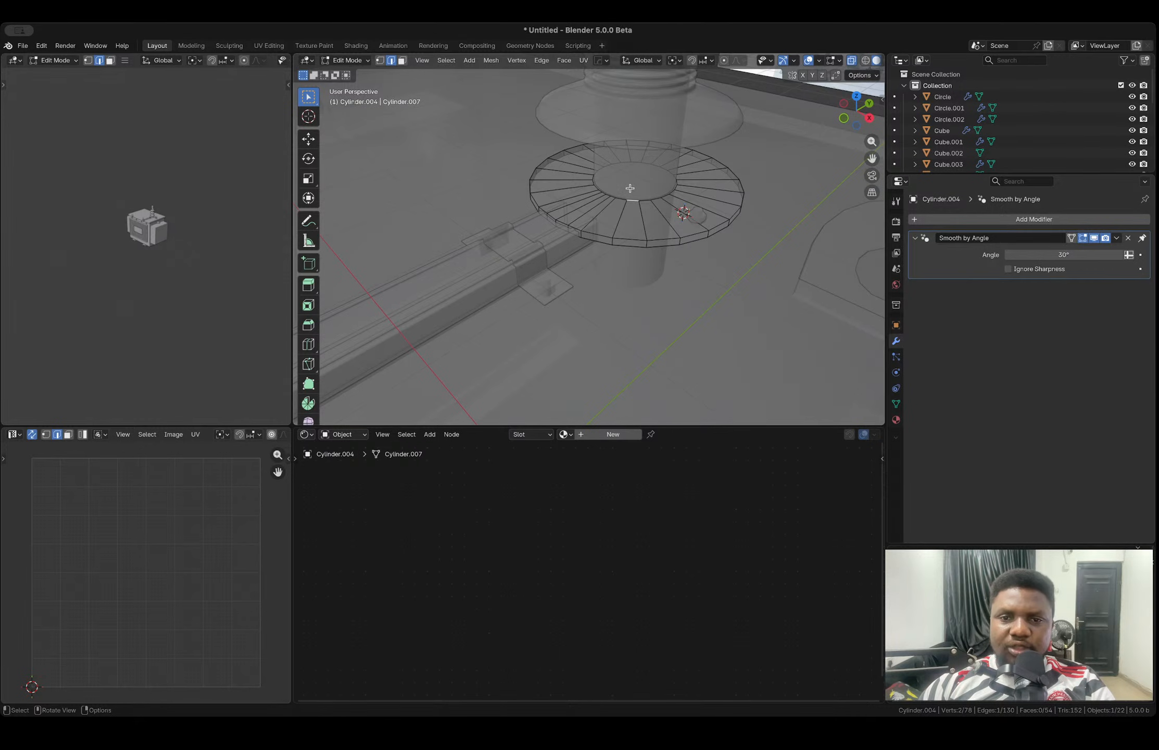
{"action": "key", "text": "3"}
{"action": "left_click", "coordinate": [630, 188]}
{"action": "key", "text": "shift+s"}
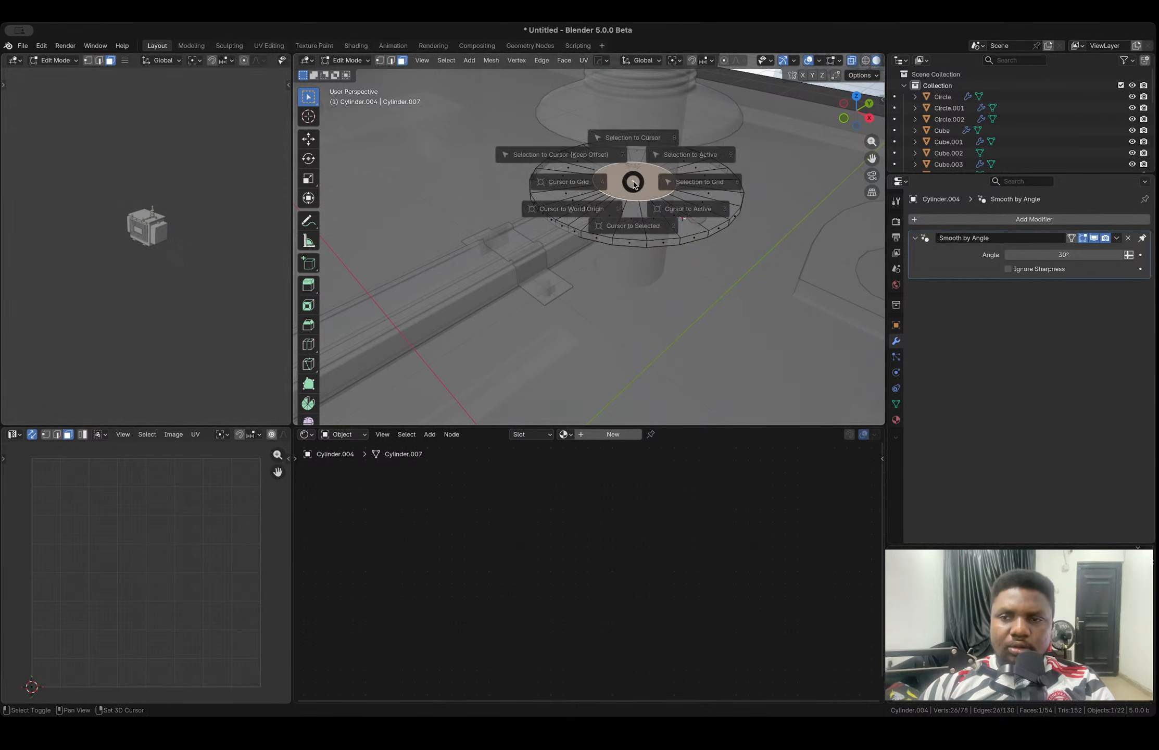
{"action": "key", "text": "2"}
{"action": "key", "text": "Tab"}
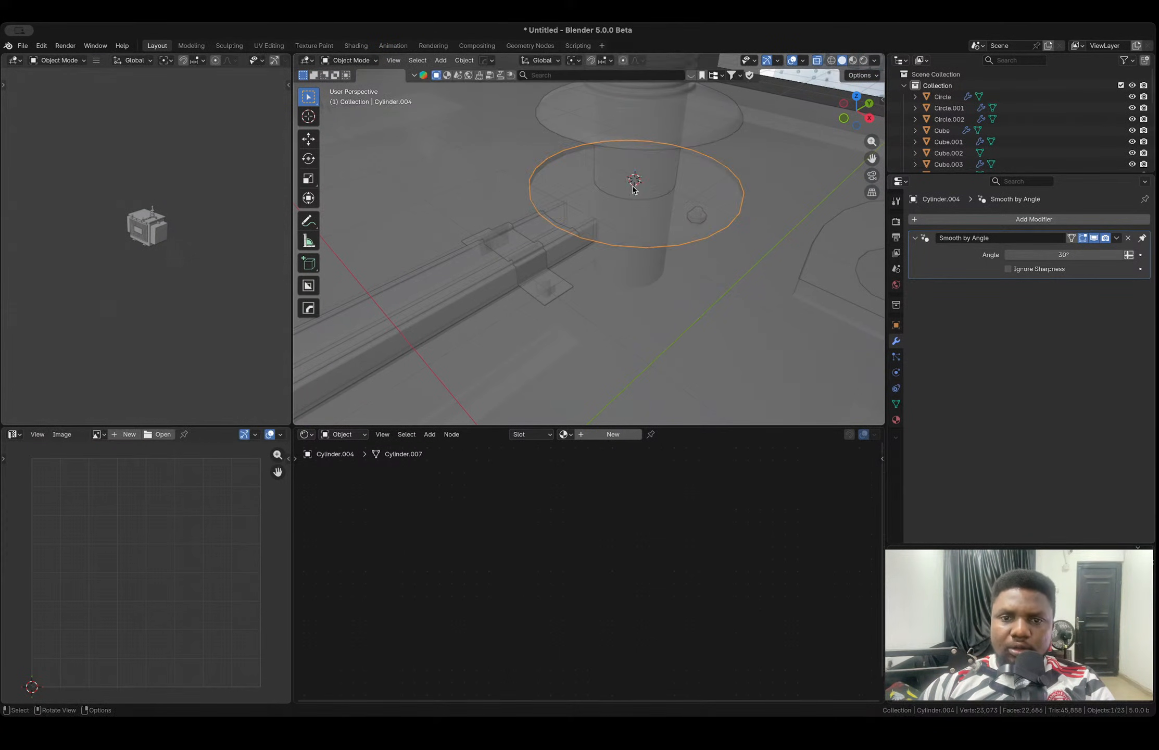
- Set the flange bolt's origin to the 3D cursor and scale the bolt by 0.941
{"action": "middle_click_drag", "start_coordinate": [684, 224], "coordinate": [697, 228]}
{"action": "left_click", "coordinate": [660, 198]}
{"action": "right_click", "coordinate": [660, 198]}
{"action": "key", "text": "Escape"}
{"action": "key", "text": "alt+z"}
{"action": "left_click", "coordinate": [658, 199]}
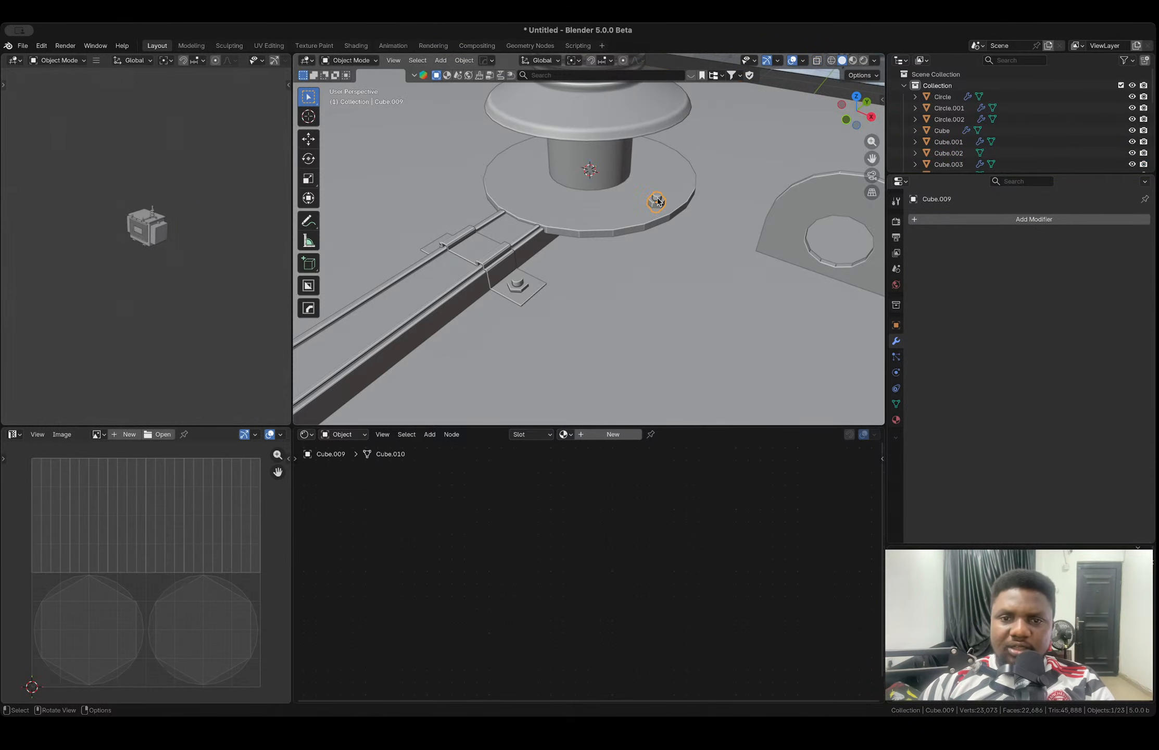
{"action": "right_click", "coordinate": [658, 198]}
{"action": "mouse_move", "coordinate": [657, 199]}
{"action": "left_click", "coordinate": [734, 223]}
{"action": "middle_click_drag", "start_coordinate": [735, 223], "coordinate": [625, 198]}
{"action": "key", "text": "s"}
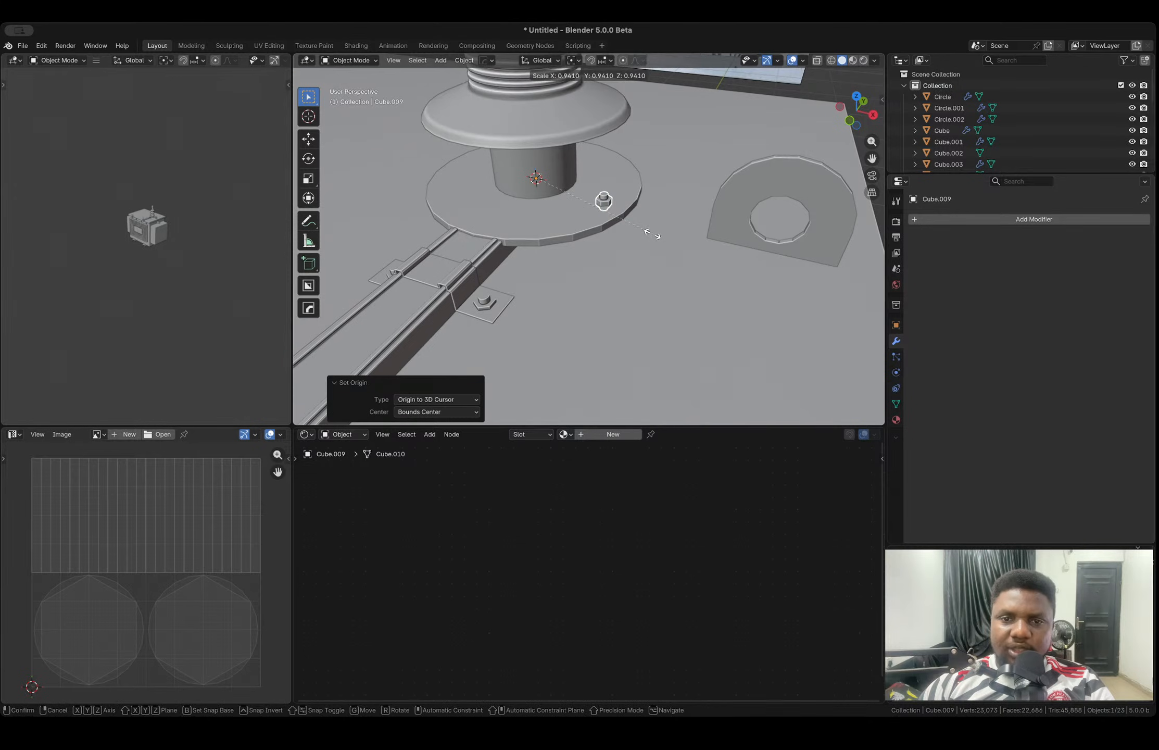
{"action": "left_click", "coordinate": [652, 234]}
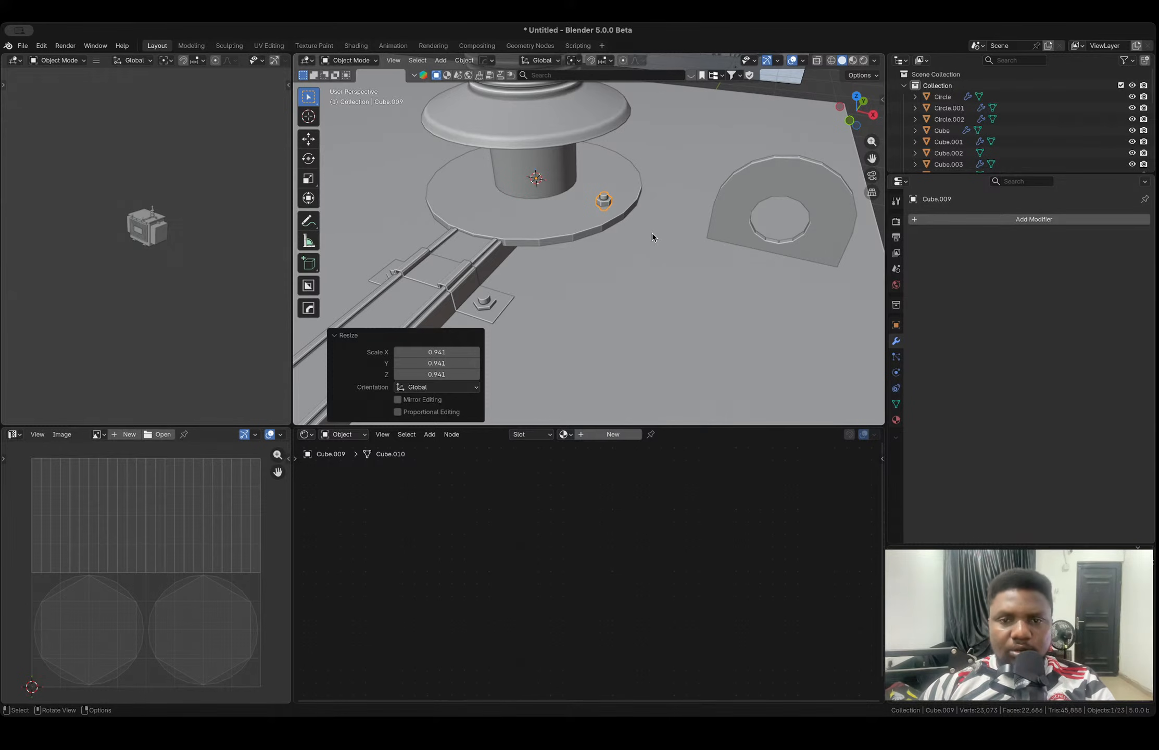
- Duplicate the flange bolt rotated around the global Z axis by 360/6 degrees
{"action": "key", "text": "shift+d"}
{"action": "key", "text": "r"}
{"action": "key", "text": "z"}
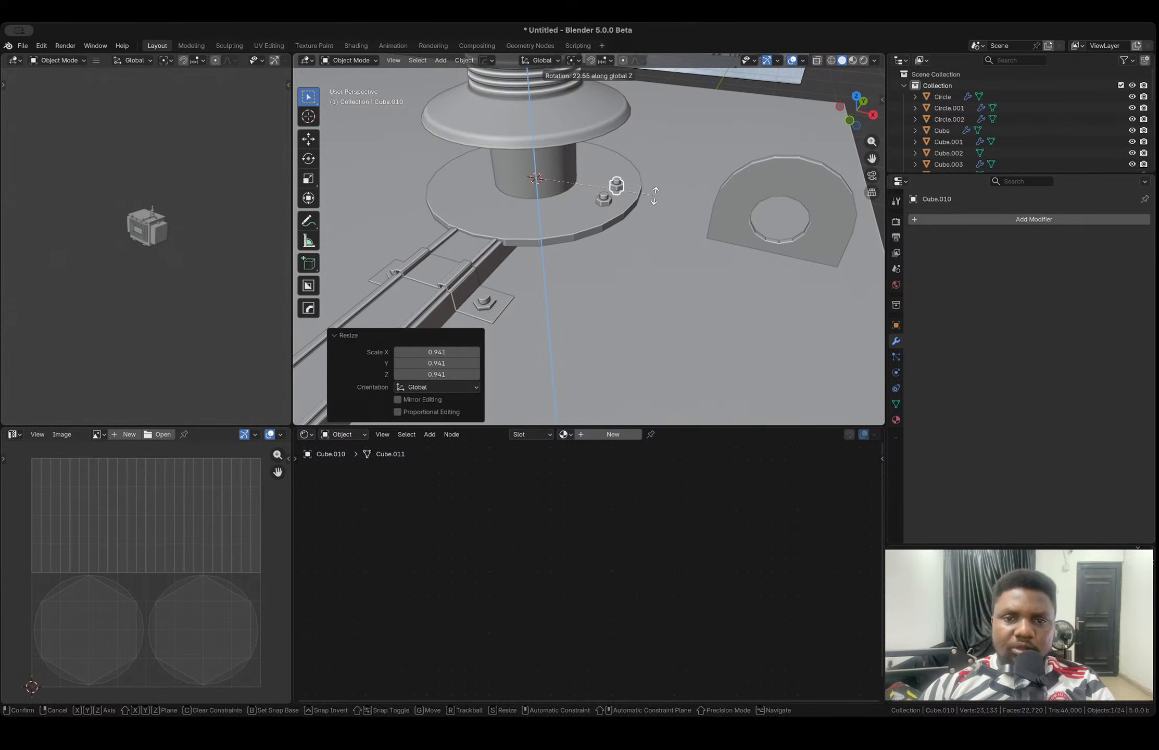
{"action": "left_click", "coordinate": [682, 137]}
{"action": "left_click", "coordinate": [441, 361]}
{"action": "type", "text": "360/6"}
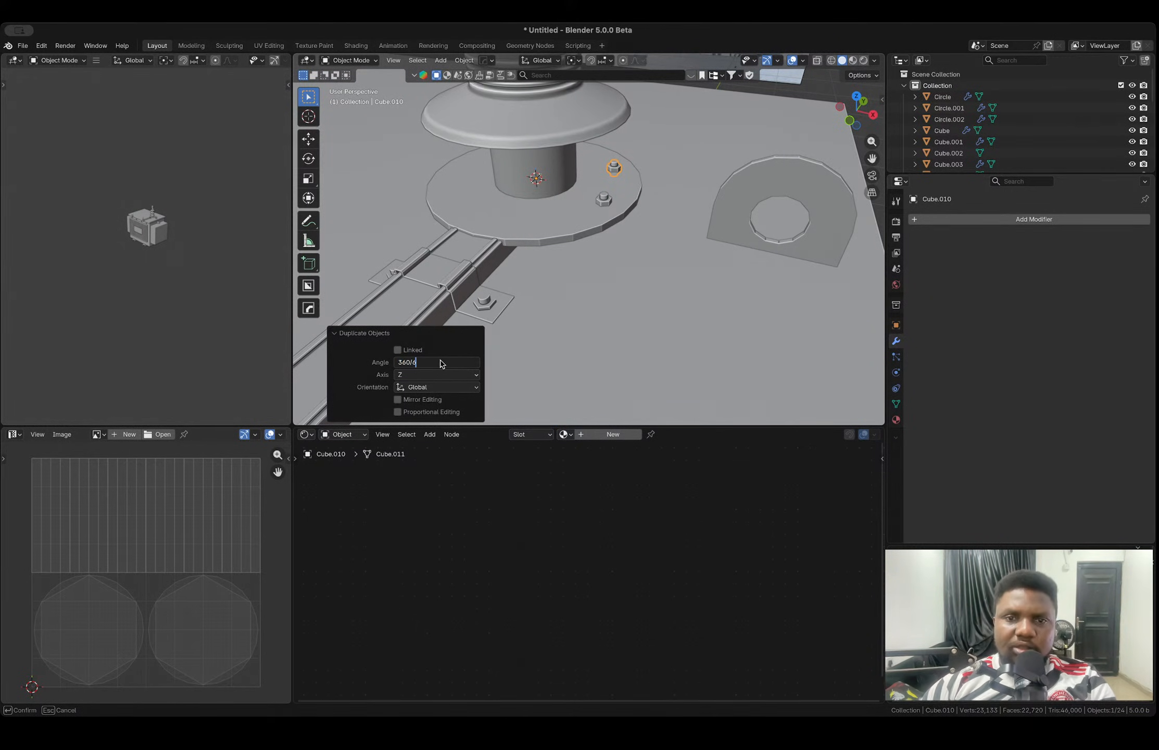
{"action": "key", "text": "Return"}
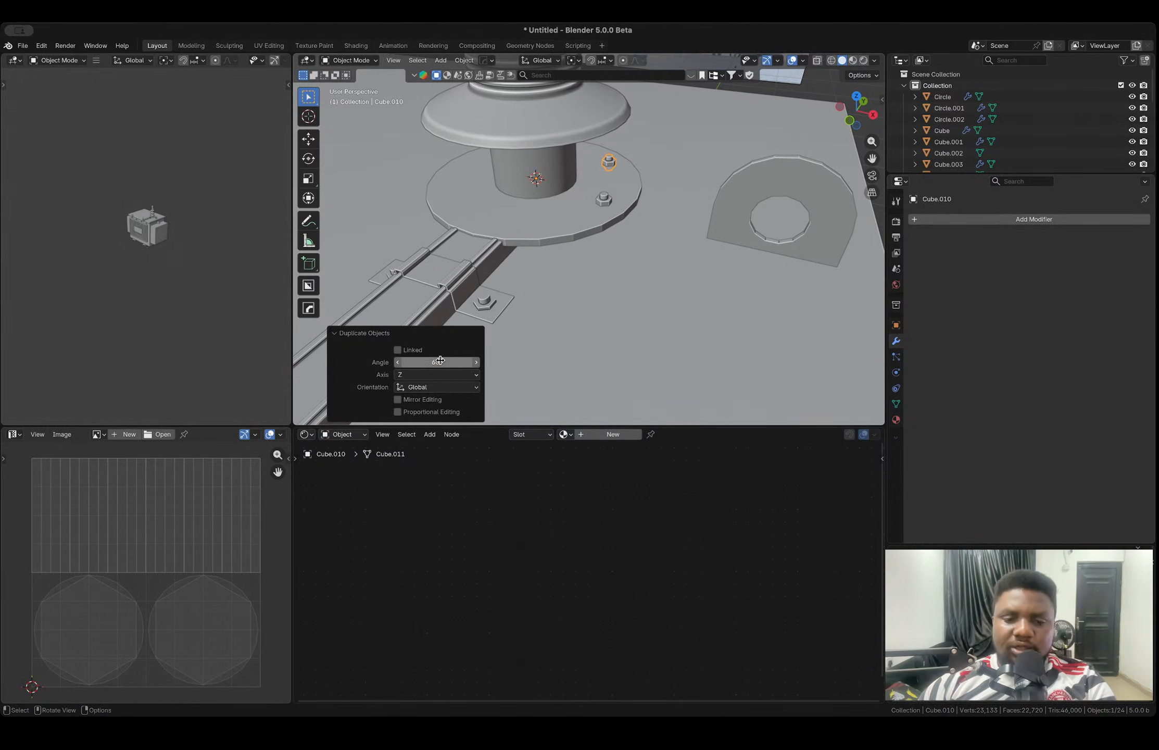
- Repeat the rotated duplication until six bolts ring the flange plate
{"action": "key", "text": "shift+r"}
{"action": "key", "text": "shift+r"}
{"action": "key", "text": "shift+r"}
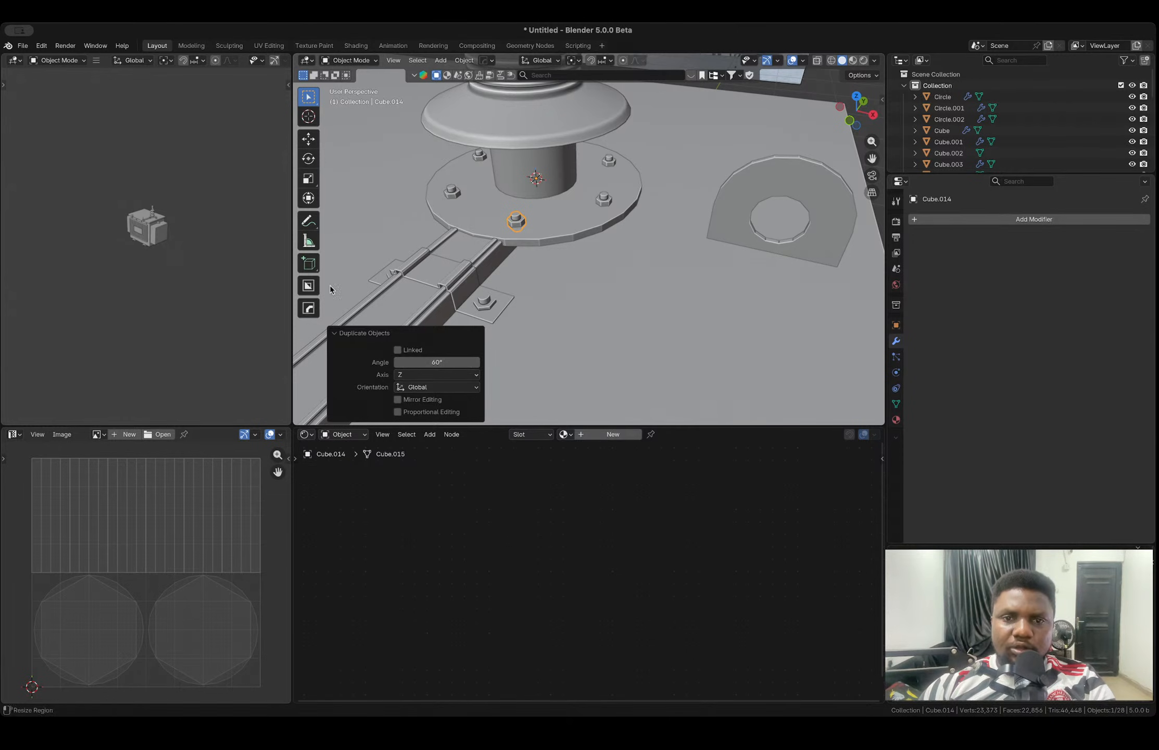
- Select all six flange bolts together and frame them in the view
{"action": "middle_click_drag", "start_coordinate": [623, 240], "coordinate": [593, 243]}
{"action": "left_click", "coordinate": [614, 296]}
{"action": "left_click", "coordinate": [622, 286], "text": "shift"}
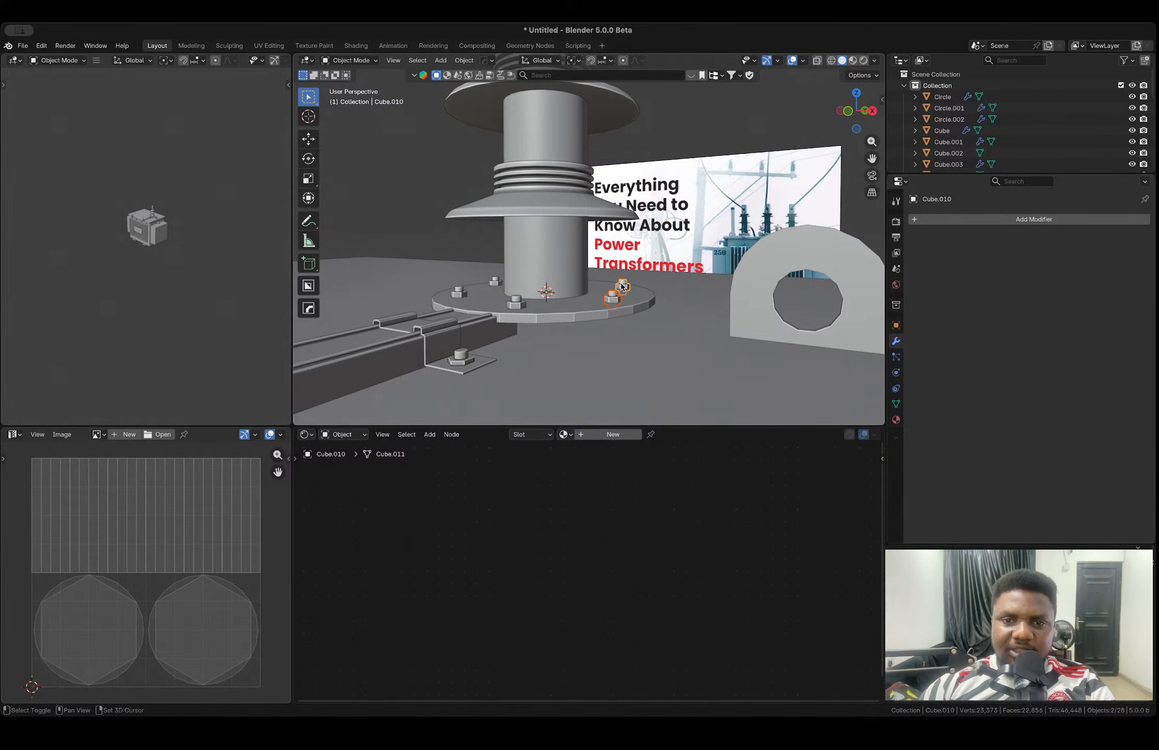
{"action": "left_click", "coordinate": [498, 283], "text": "shift"}
{"action": "left_click", "coordinate": [456, 291], "text": "shift"}
{"action": "left_click", "coordinate": [519, 302], "text": "shift"}
{"action": "middle_click_drag", "start_coordinate": [523, 282], "coordinate": [495, 234]}
{"action": "left_click", "coordinate": [393, 60]}
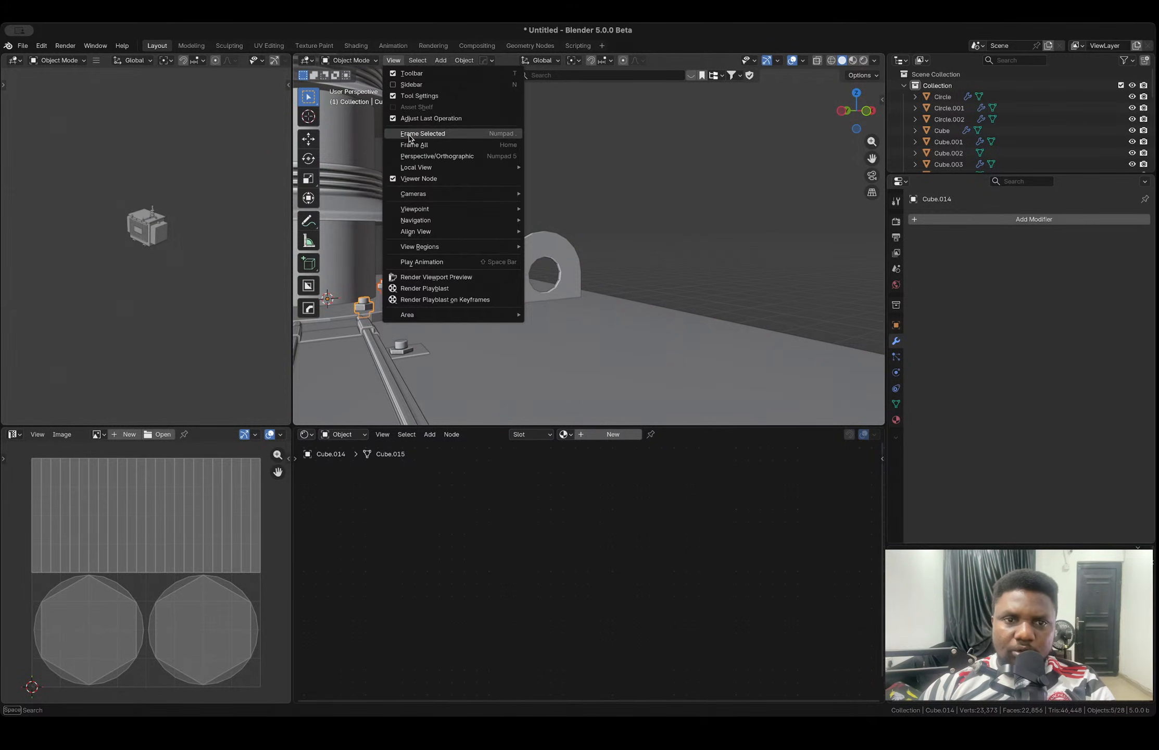
{"action": "left_click", "coordinate": [410, 136]}
{"action": "left_click", "coordinate": [481, 237], "text": "shift"}
{"action": "middle_click_drag", "start_coordinate": [506, 247], "coordinate": [590, 247]}
- Extrude the lower ends of all six flange bolts downward through the plate, working in the left orthographic view
{"action": "key", "text": "Tab"}
{"action": "left_click", "coordinate": [856, 112]}
{"action": "key", "text": "1"}
{"action": "key", "text": "alt+z"}
{"action": "left_click_drag", "start_coordinate": [678, 316], "coordinate": [462, 245]}
{"action": "left_click_drag", "start_coordinate": [727, 295], "coordinate": [465, 241]}
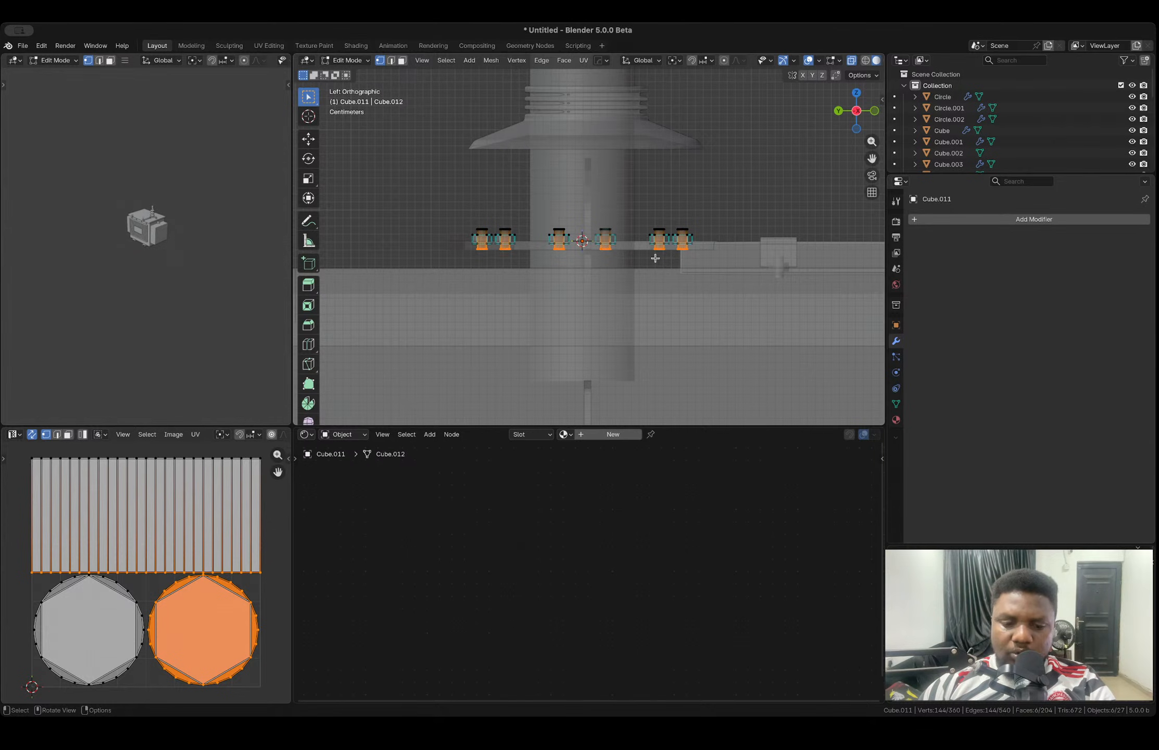
{"action": "key", "text": "e"}
{"action": "left_click", "coordinate": [656, 284]}
{"action": "key", "text": "Tab"}
{"action": "middle_click_drag", "start_coordinate": [710, 242], "coordinate": [602, 262]}
- Duplicate the front flange bolt near the lid's front corner, about 0.33 m along X and -0.56 m along Y
{"action": "left_click", "coordinate": [729, 182]}
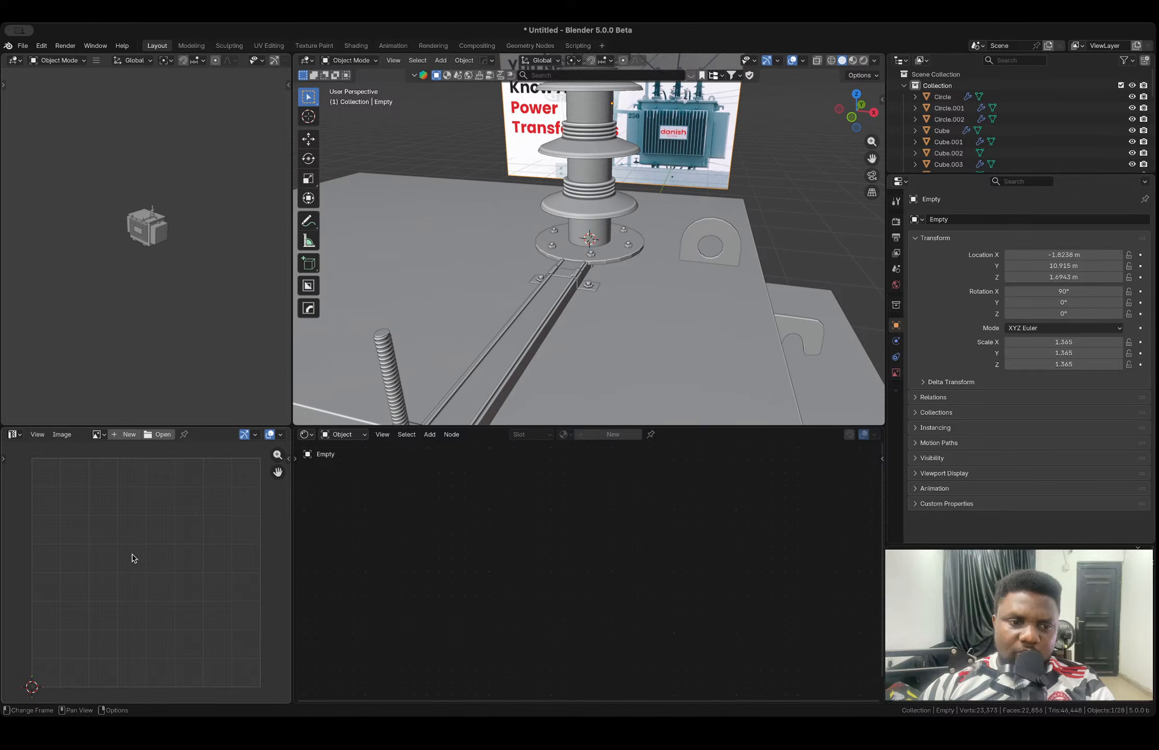
{"action": "scroll", "coordinate": [522, 266], "scroll_direction": "down", "scroll_amount": 4}
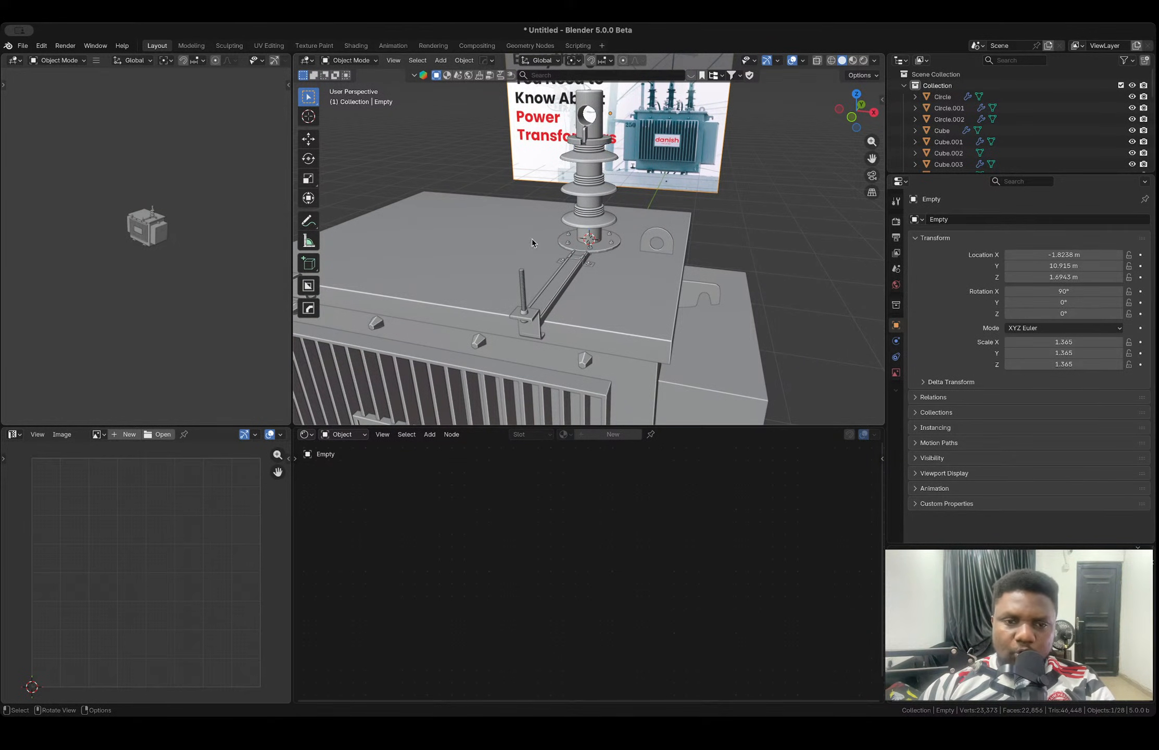
{"action": "left_click", "coordinate": [590, 250]}
{"action": "middle_click_drag", "start_coordinate": [591, 250], "coordinate": [591, 296]}
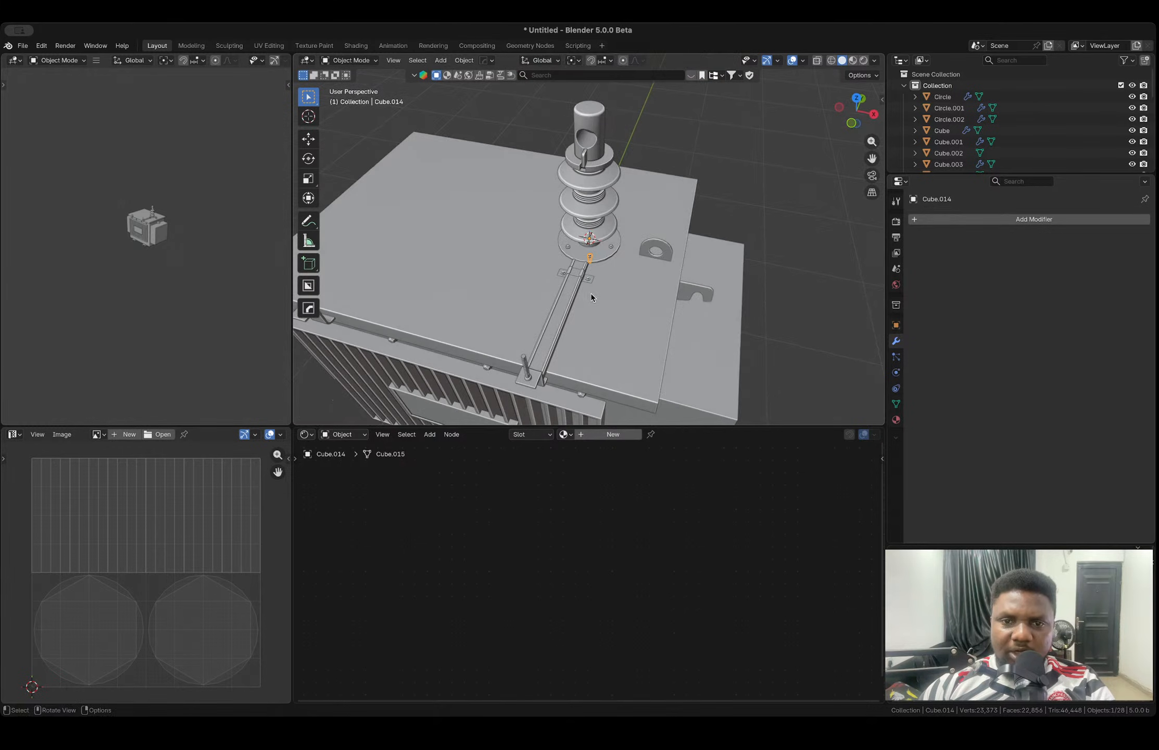
{"action": "left_click", "coordinate": [857, 98]}
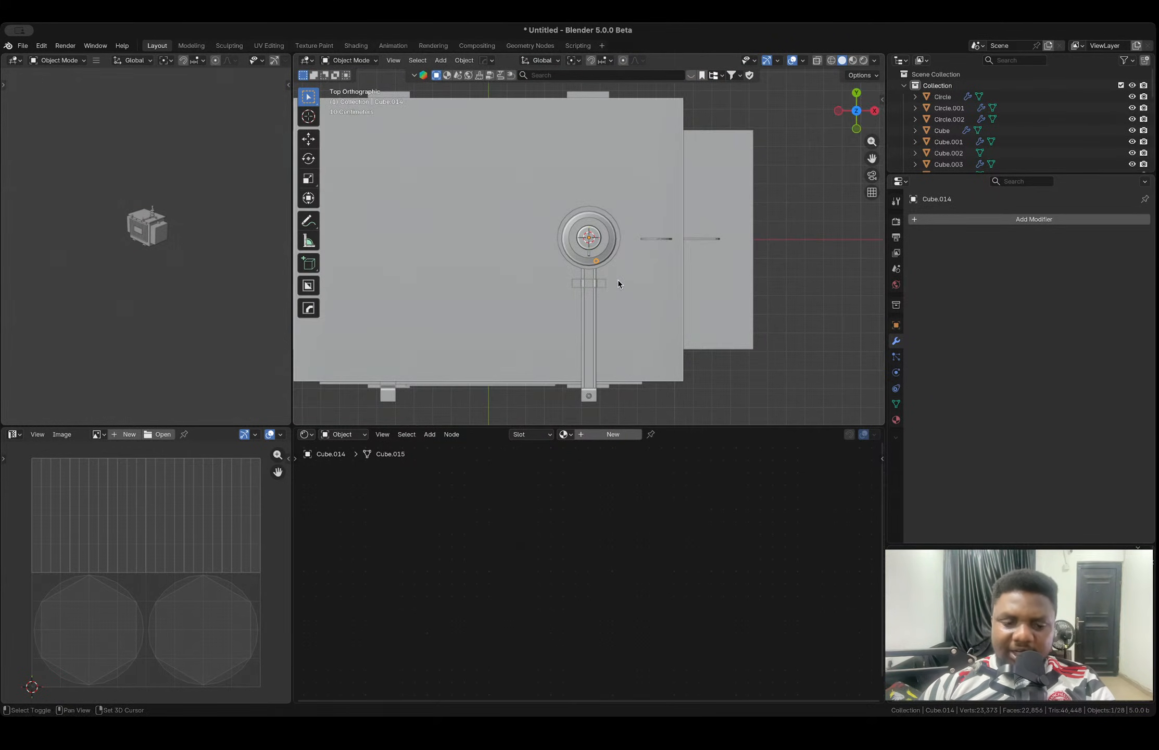
{"action": "key", "text": "shift+d"}
{"action": "left_click", "coordinate": [680, 372]}
- Set the duplicated bolt's origin to the 3D cursor, try scaling the bolt, and change the pivot point setting
{"action": "right_click", "coordinate": [680, 372]}
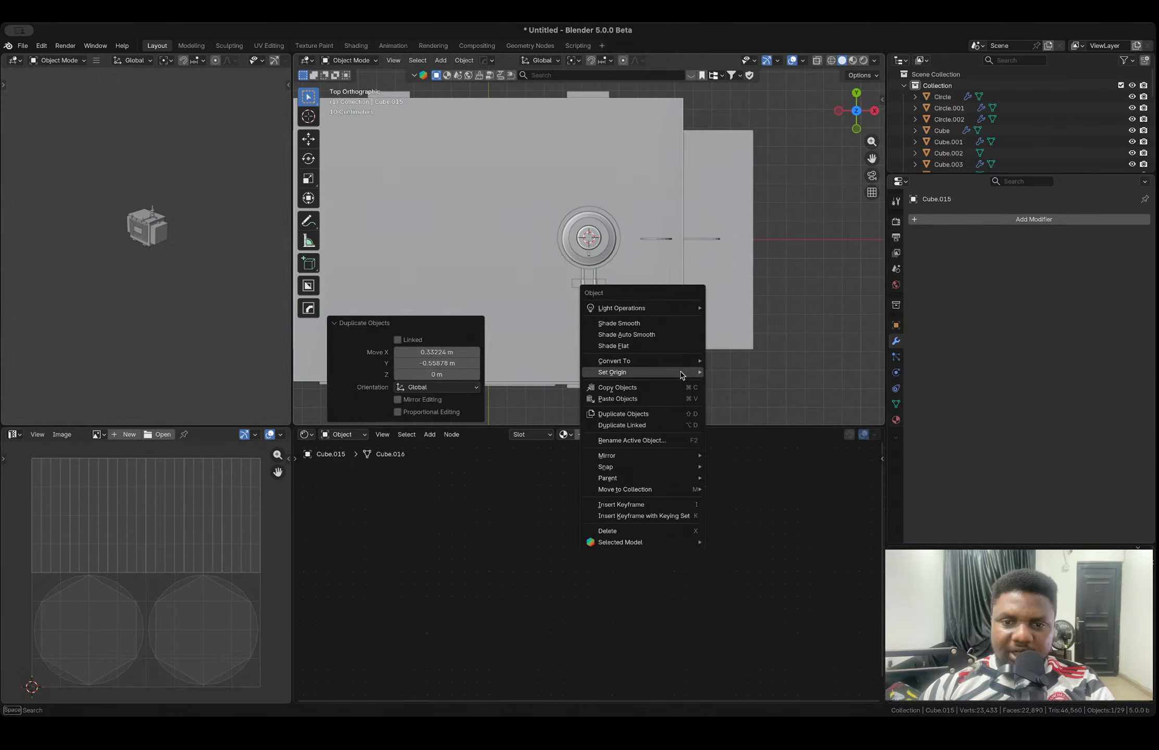
{"action": "mouse_move", "coordinate": [685, 371]}
{"action": "left_click", "coordinate": [734, 394]}
{"action": "key", "text": "s"}
{"action": "right_click", "coordinate": [714, 405]}
{"action": "right_click", "coordinate": [667, 375]}
{"action": "key", "text": "Escape"}
{"action": "key", "text": "period"}
{"action": "left_click", "coordinate": [584, 376]}
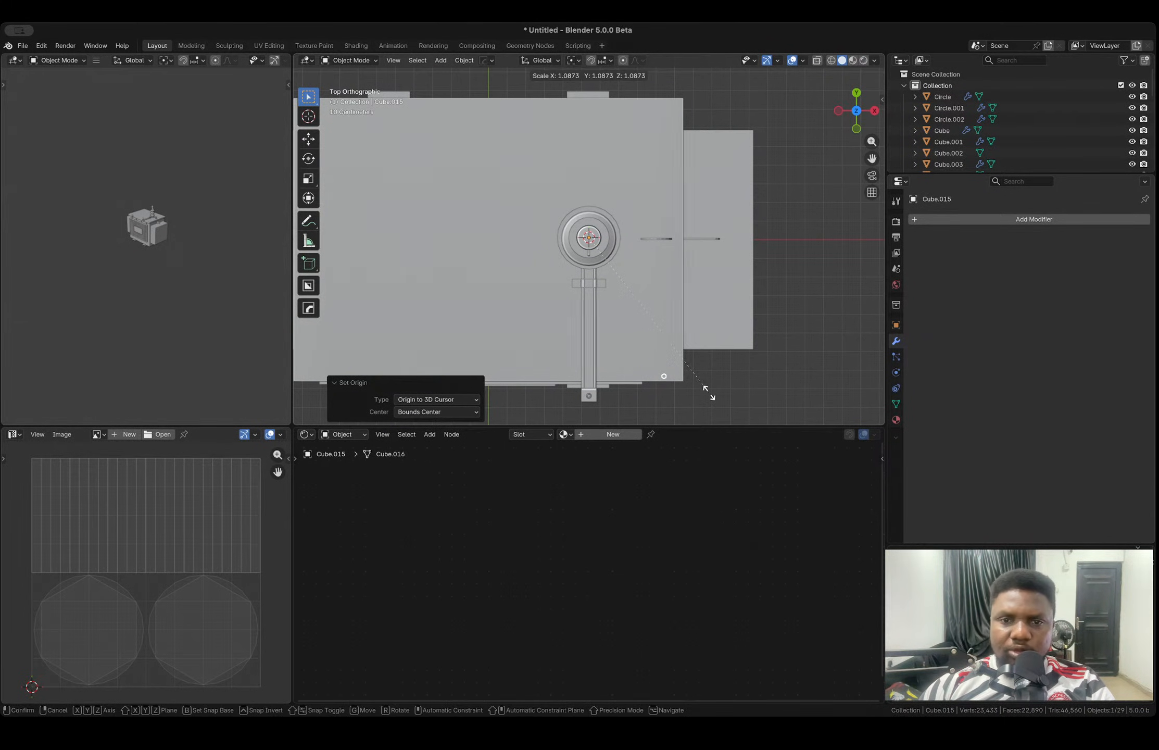
- Separate all of the duplicated corner bolt's geometry into its own object and select the new bolt
{"action": "middle_click_drag", "start_coordinate": [673, 385], "coordinate": [647, 284]}
{"action": "key", "text": "Tab"}
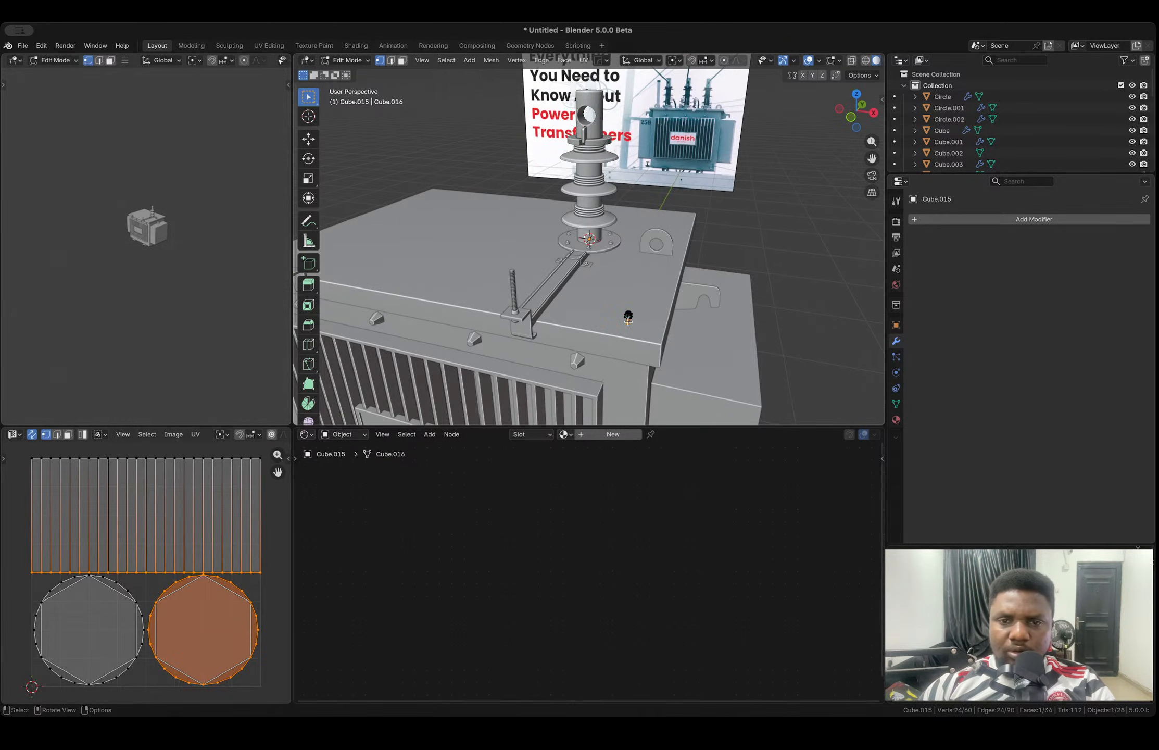
{"action": "key", "text": "alt+z"}
{"action": "key", "text": "a"}
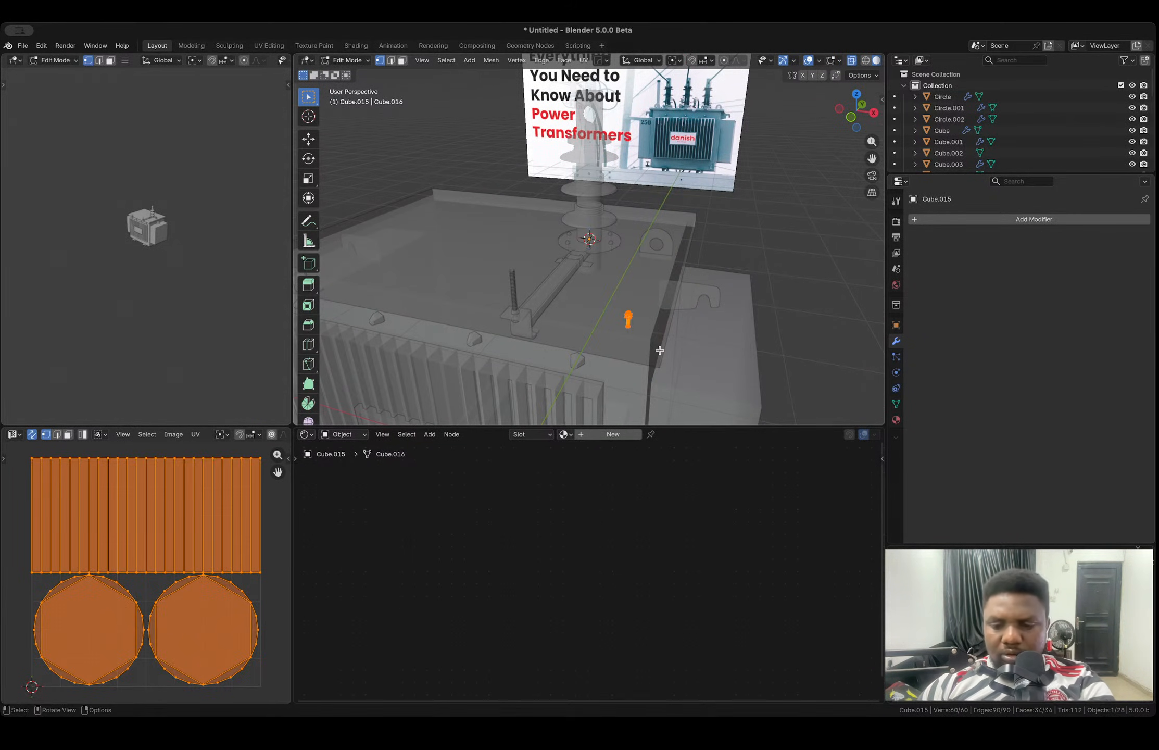
{"action": "key", "text": "p"}
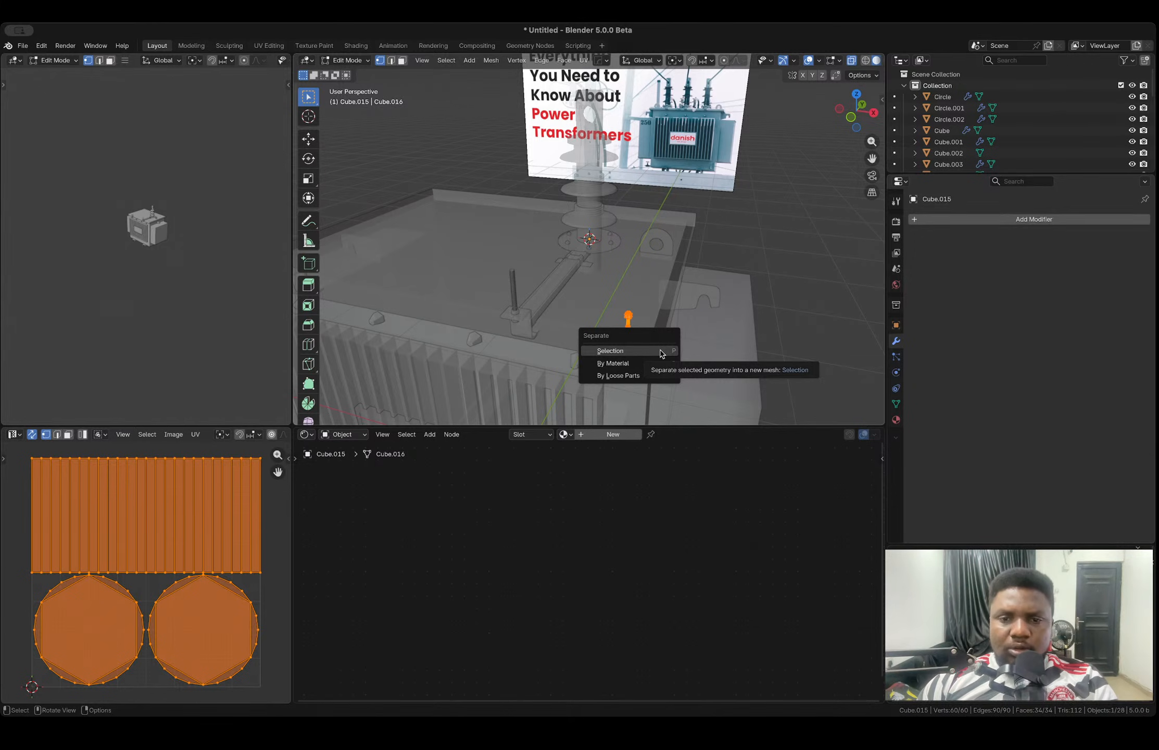
{"action": "left_click", "coordinate": [660, 352]}
{"action": "key", "text": "Tab"}
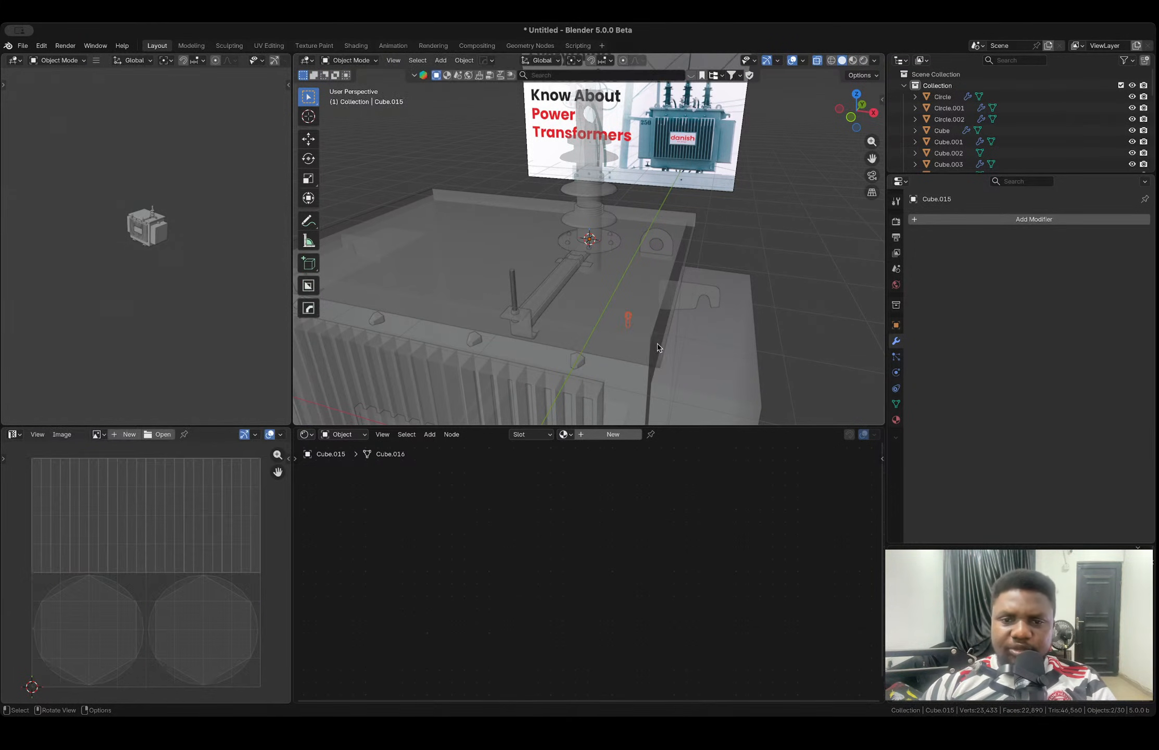
{"action": "left_click", "coordinate": [629, 319]}
{"action": "key", "text": "alt+z"}
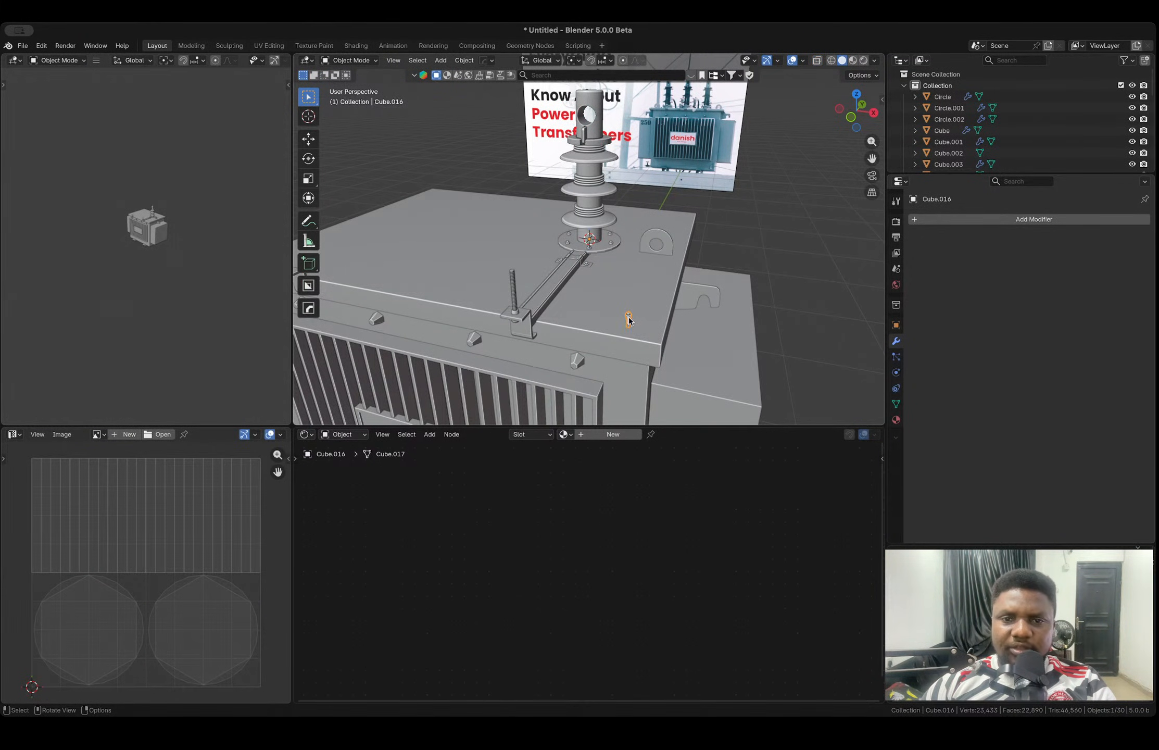
- Set the separated bolt's origin to its geometry and scale it up uniformly by about 1.755
{"action": "right_click", "coordinate": [629, 320]}
{"action": "mouse_move", "coordinate": [629, 317]}
{"action": "left_click", "coordinate": [694, 329]}
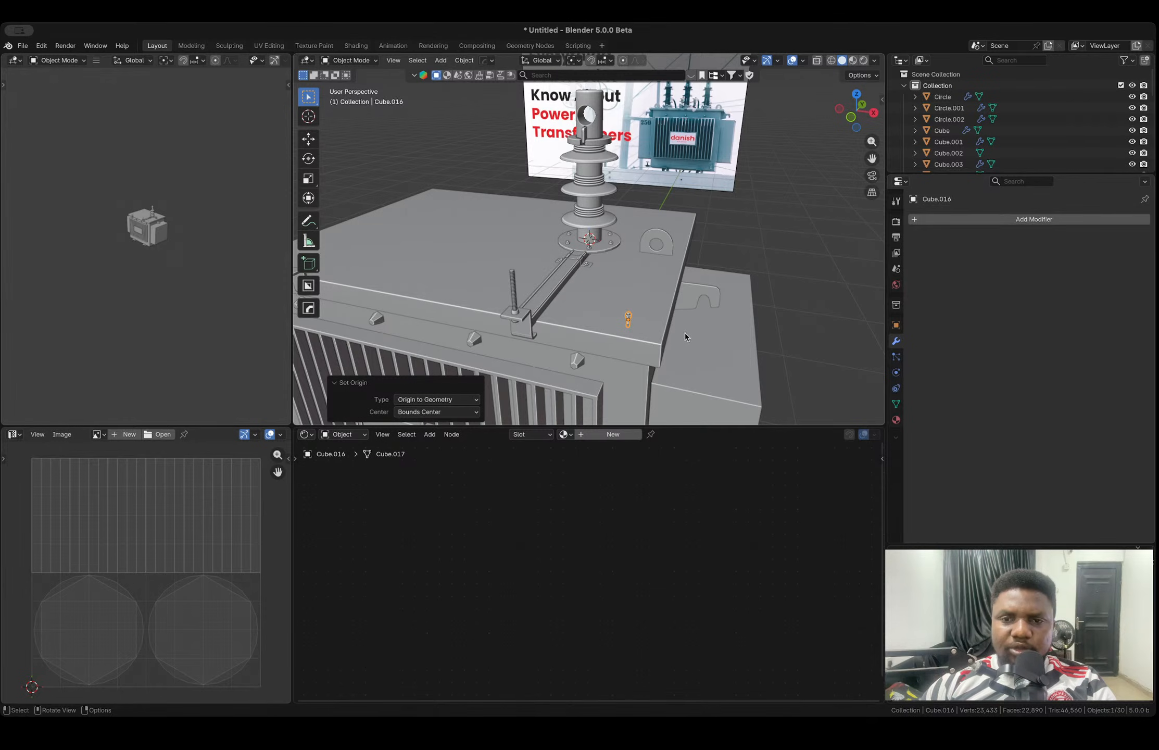
{"action": "key", "text": "s"}
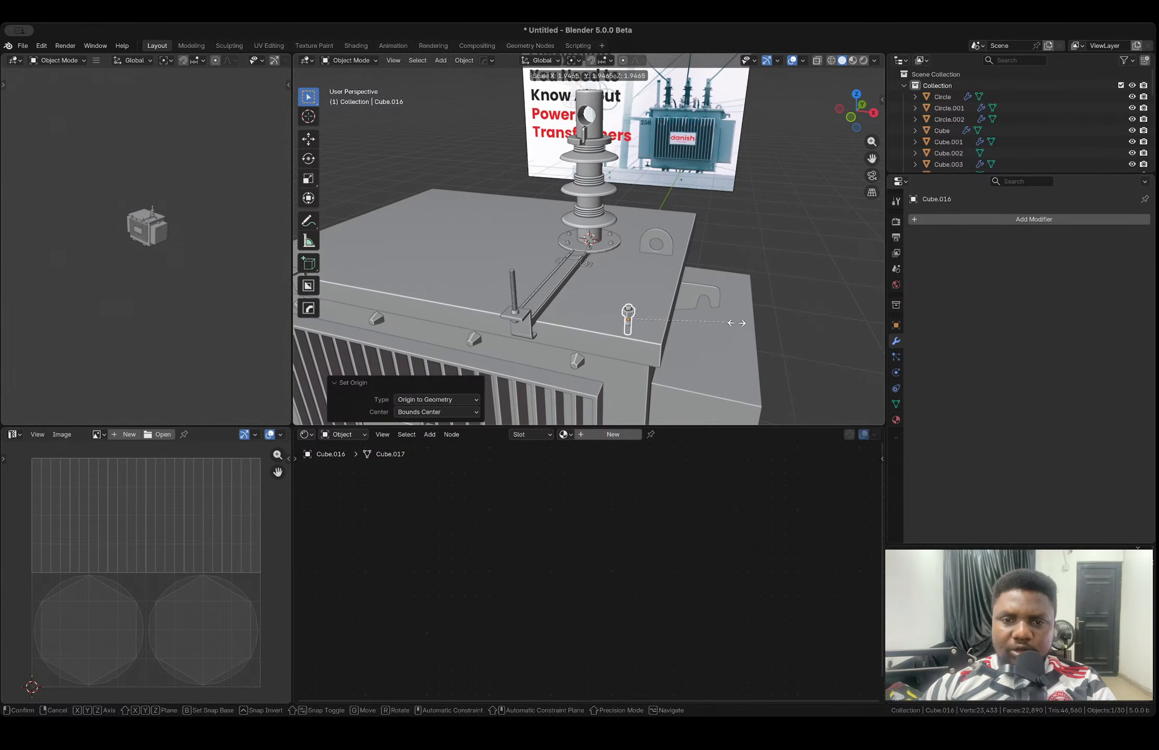
{"action": "left_click", "coordinate": [728, 324]}
- Reposition the bolt near the lid's front corner in the top view, about -0.013 m in X and 0.059 m in Y
{"action": "left_click", "coordinate": [857, 92]}
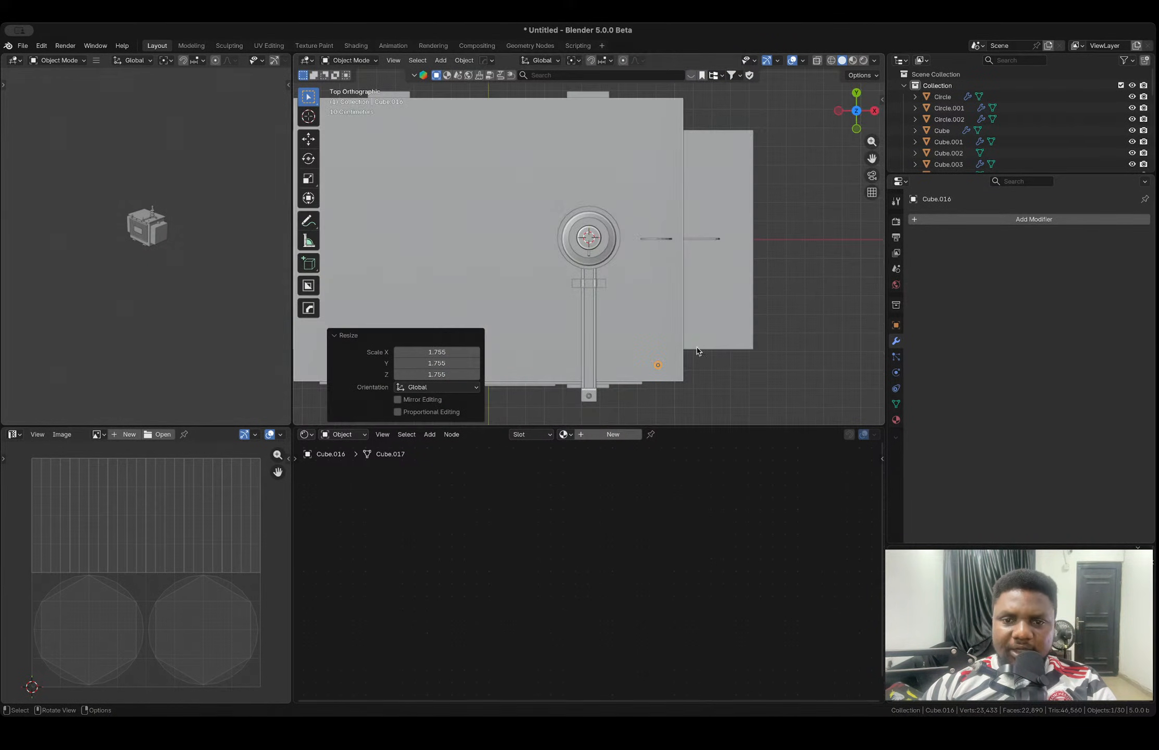
{"action": "middle_click_drag", "start_coordinate": [681, 385], "coordinate": [631, 313], "text": "shift"}
{"action": "key", "text": "alt+z"}
{"action": "scroll", "coordinate": [629, 313], "scroll_direction": "up", "scroll_amount": 2}
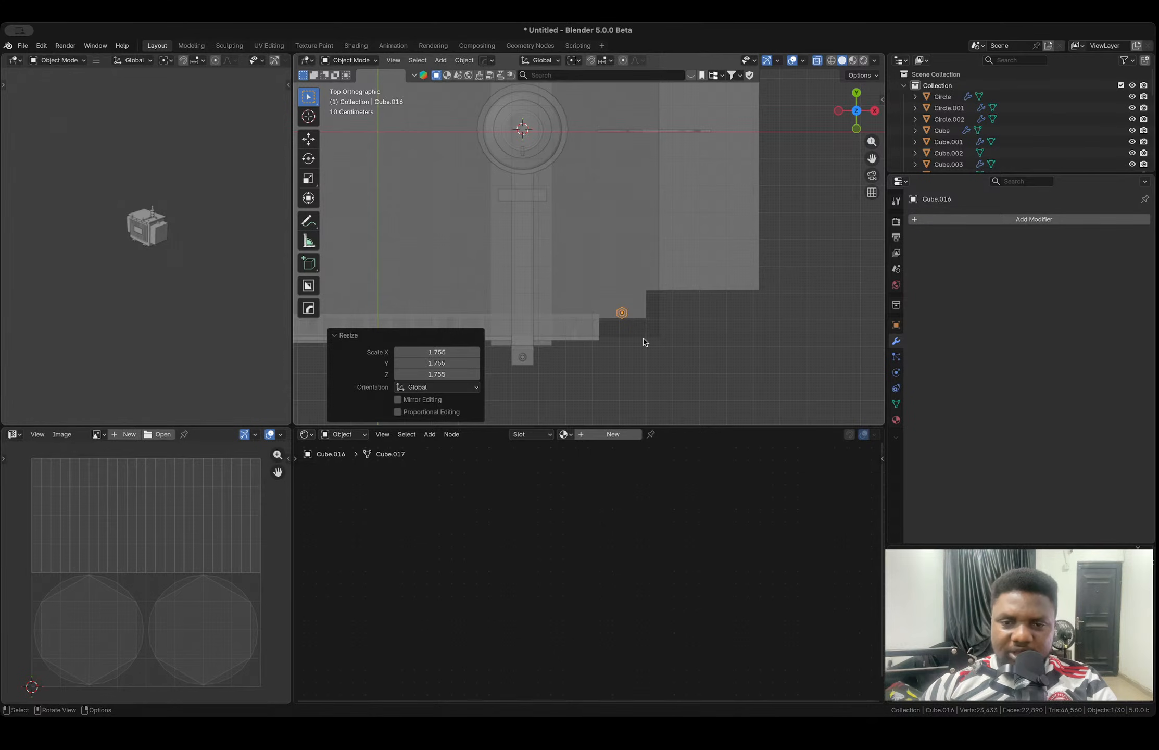
{"action": "key", "text": "alt+z"}
{"action": "key", "text": "g"}
{"action": "left_click", "coordinate": [640, 324]}
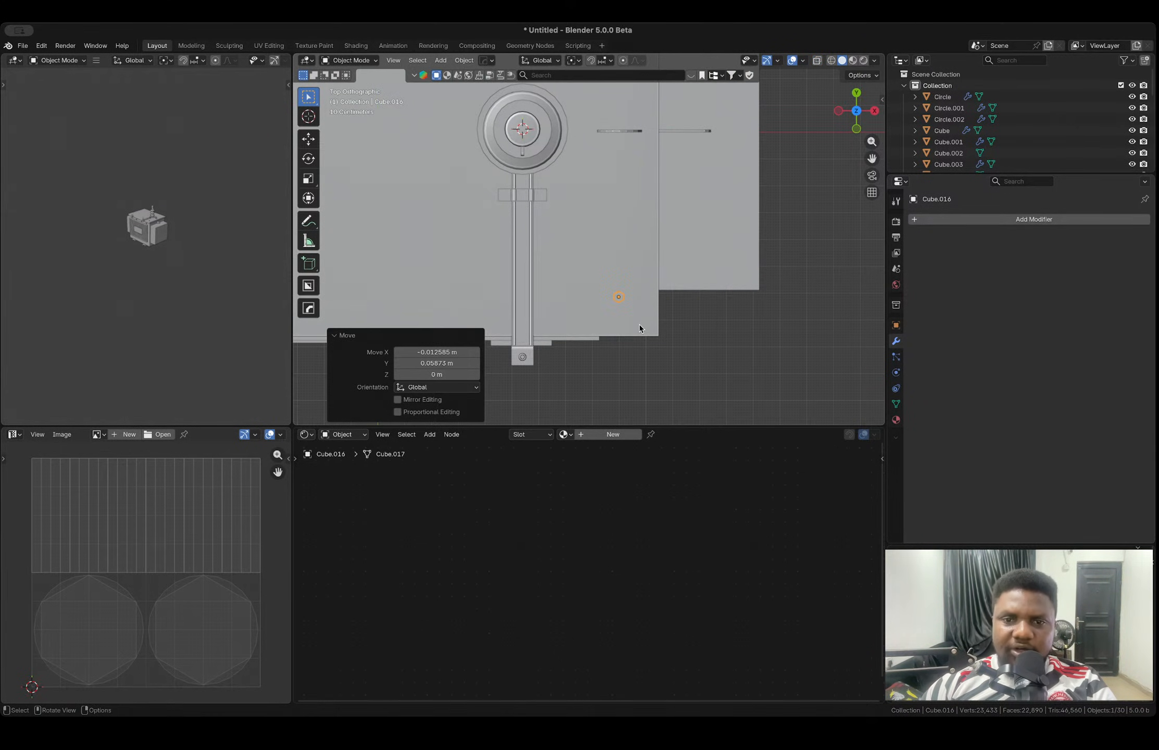
{"action": "key", "text": "Tab"}
{"action": "key", "text": "Tab"}
- Lower the bolt about 0.048 m along Z so its shank sinks into the tank lid
{"action": "middle_click_drag", "start_coordinate": [640, 325], "coordinate": [637, 276]}
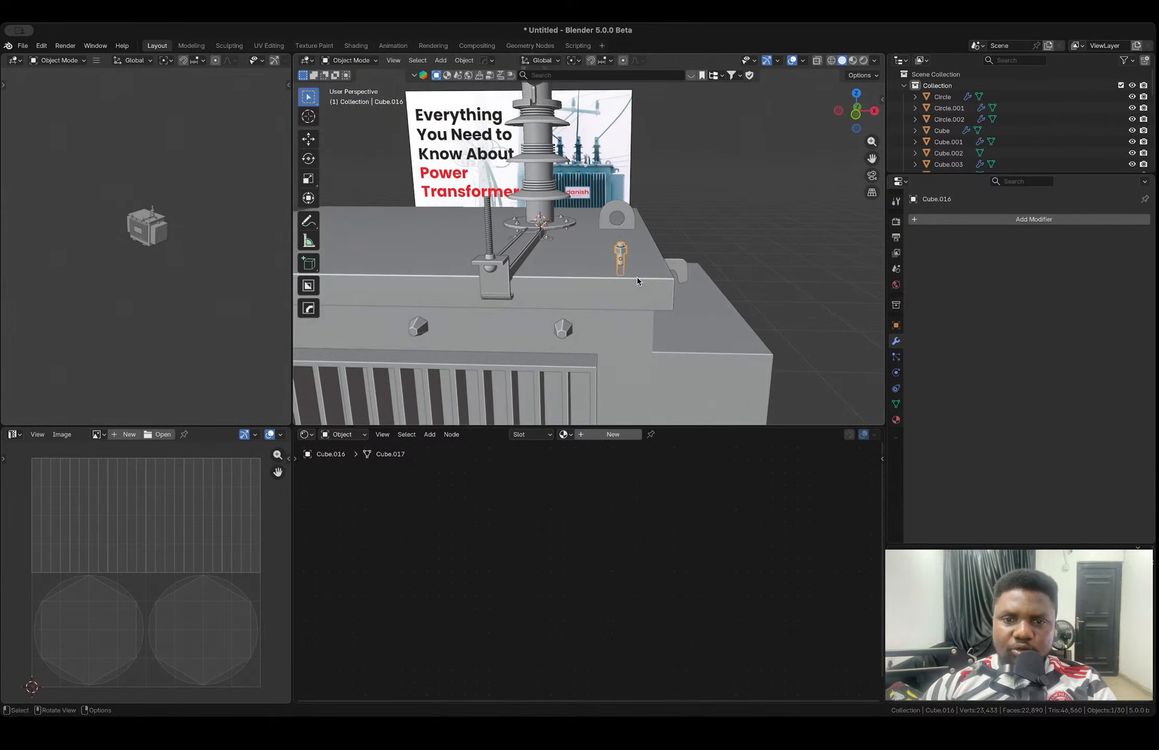
{"action": "key", "text": "g"}
{"action": "key", "text": "z"}
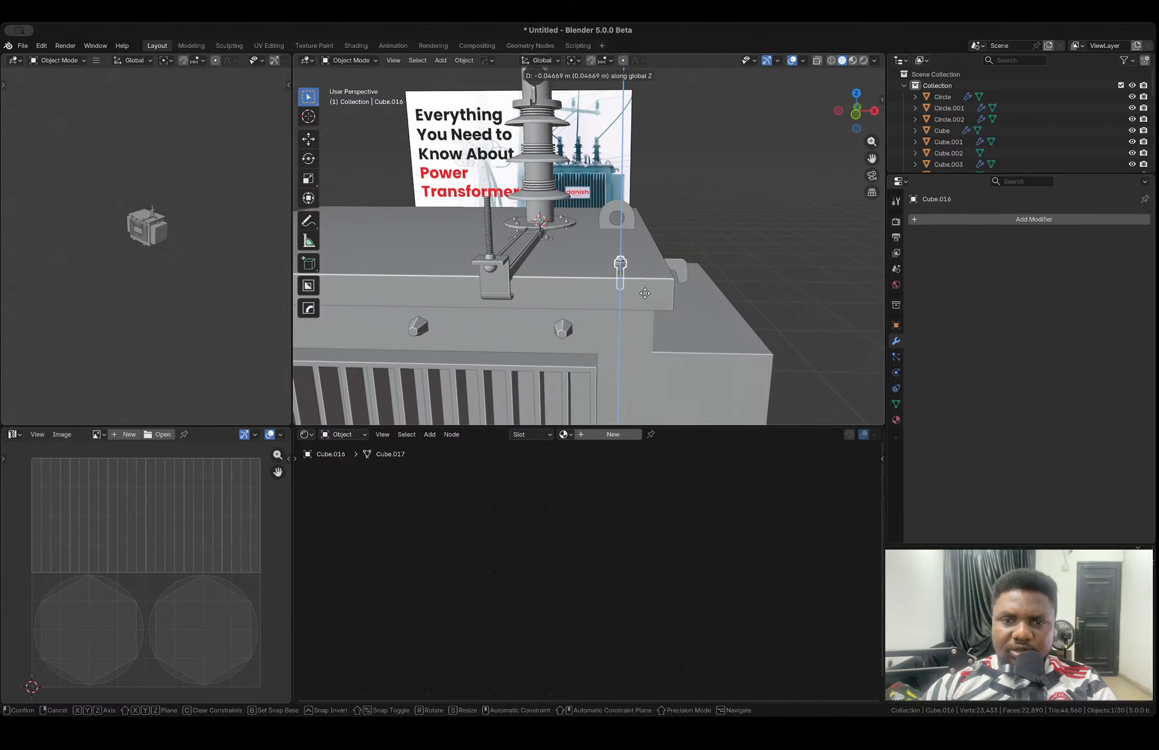
{"action": "left_click", "coordinate": [647, 297]}
{"action": "right_click", "coordinate": [647, 296]}
{"action": "key", "text": "Escape"}
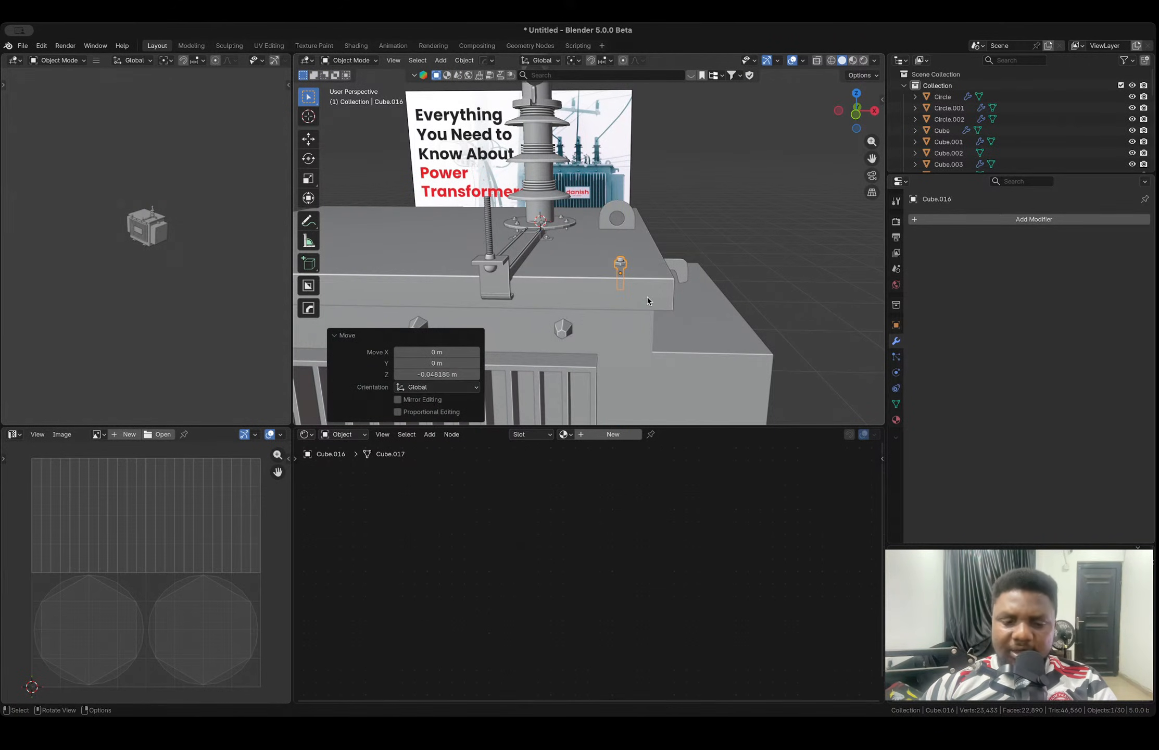
{"action": "key", "text": "q"}
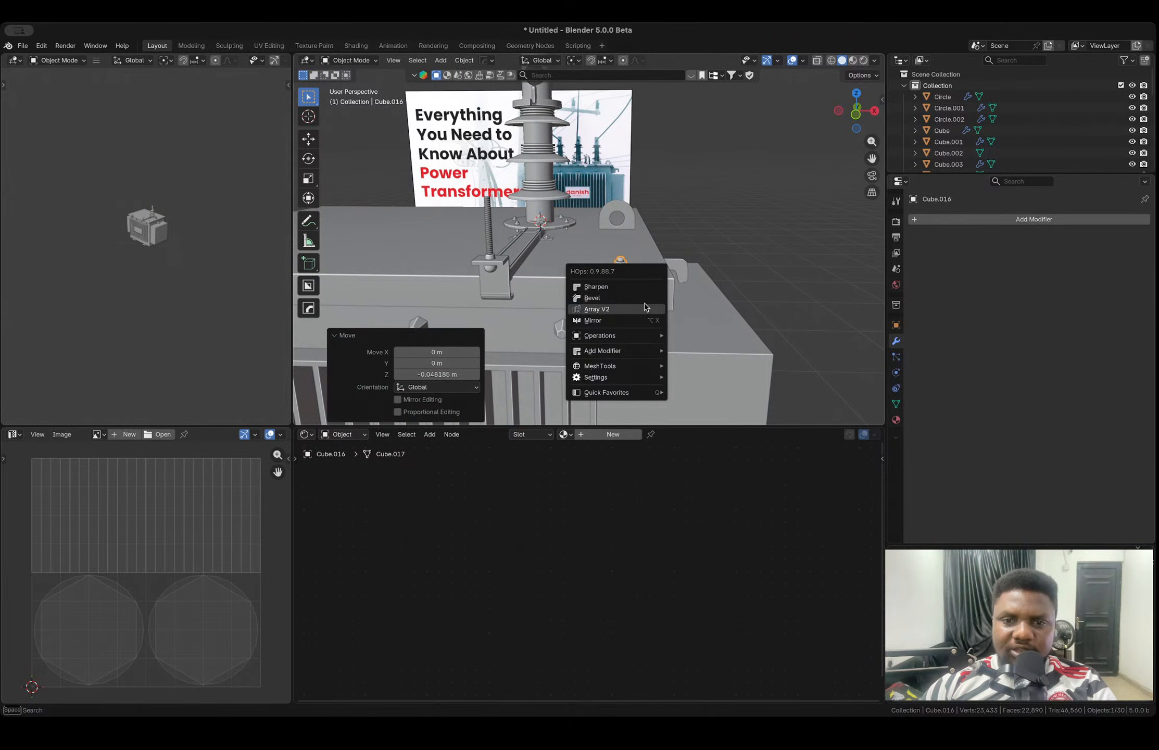
{"action": "left_click", "coordinate": [645, 306]}
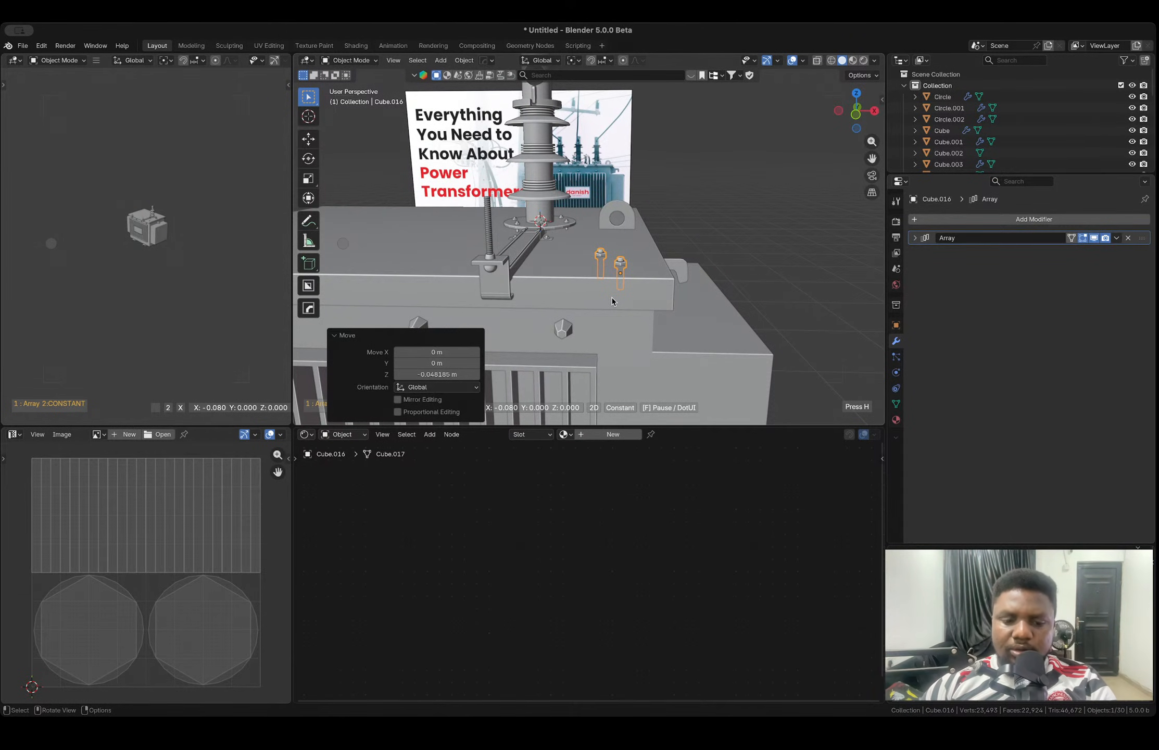
{"action": "key", "text": "y"}
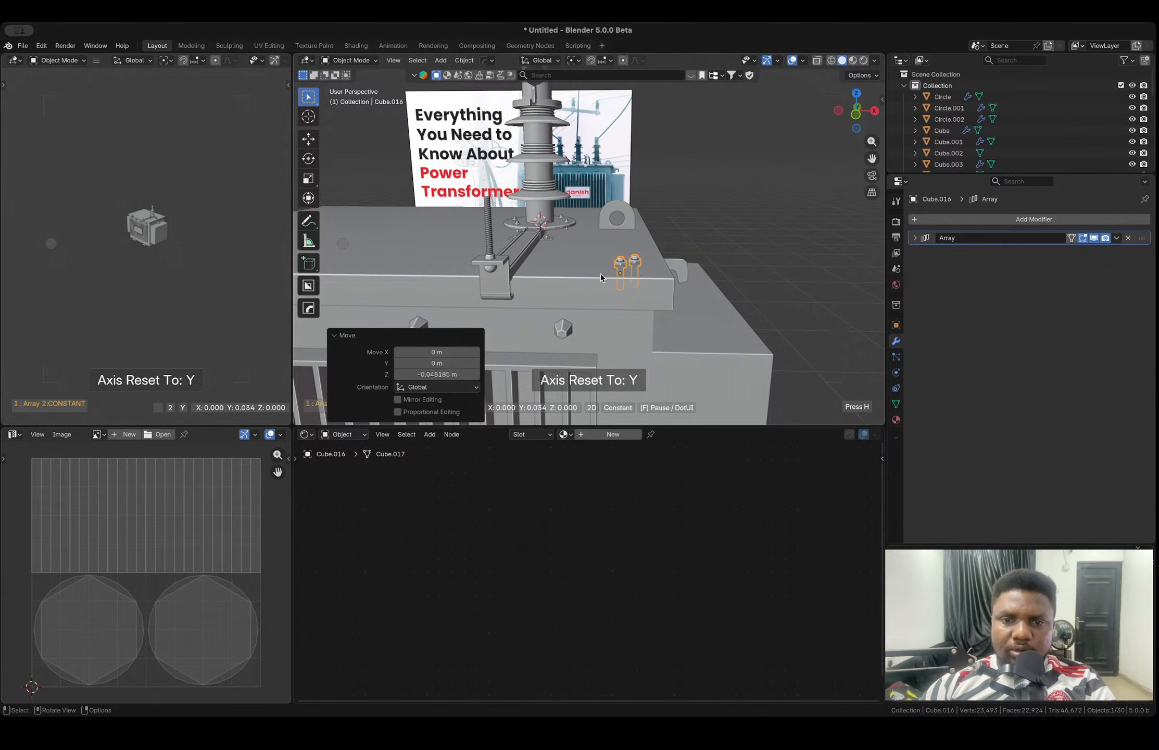
{"action": "left_click", "coordinate": [604, 265]}
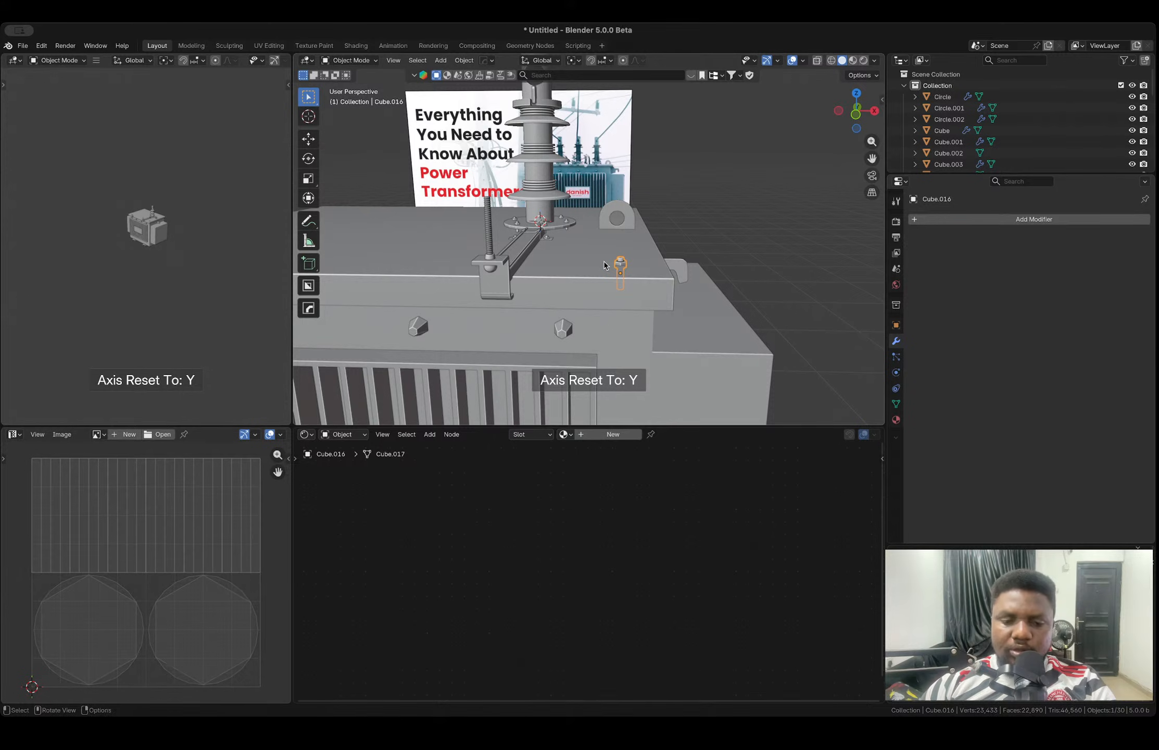
- Apply the bolt's location, rotation and scale, and set its origin back to its geometry
{"action": "key", "text": "ctrl+a"}
{"action": "left_click", "coordinate": [587, 275]}
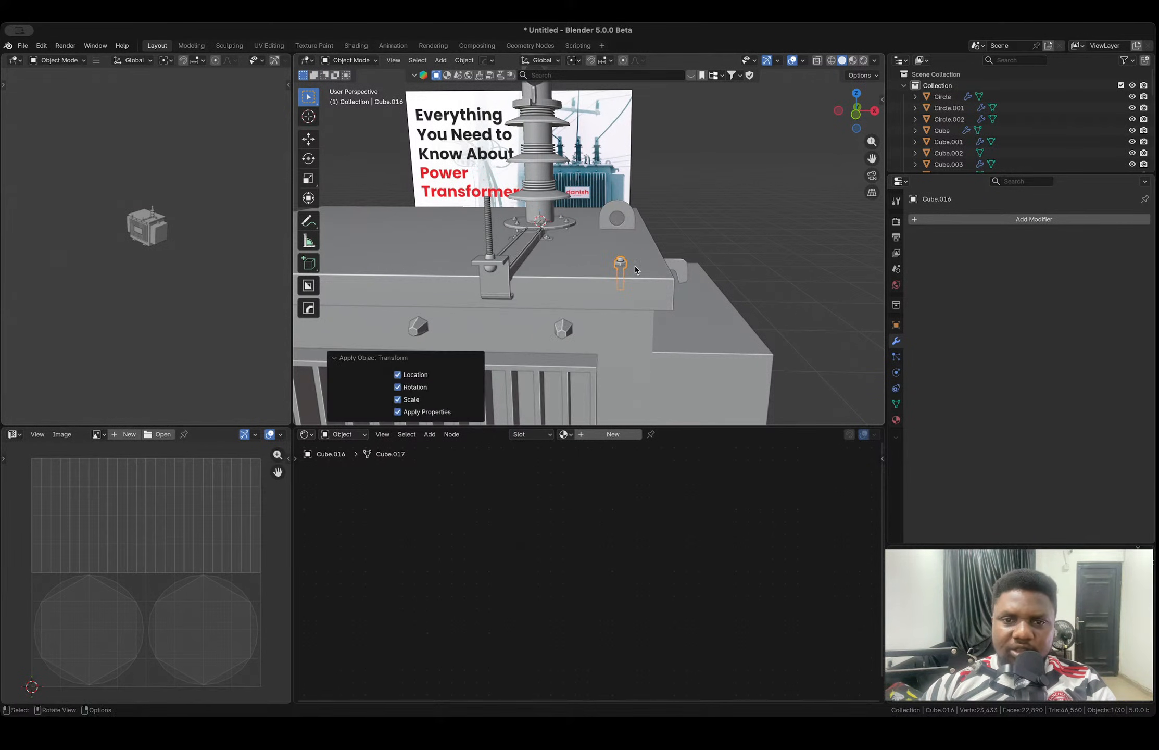
{"action": "right_click", "coordinate": [635, 269]}
{"action": "mouse_move", "coordinate": [656, 270]}
{"action": "left_click", "coordinate": [698, 281]}
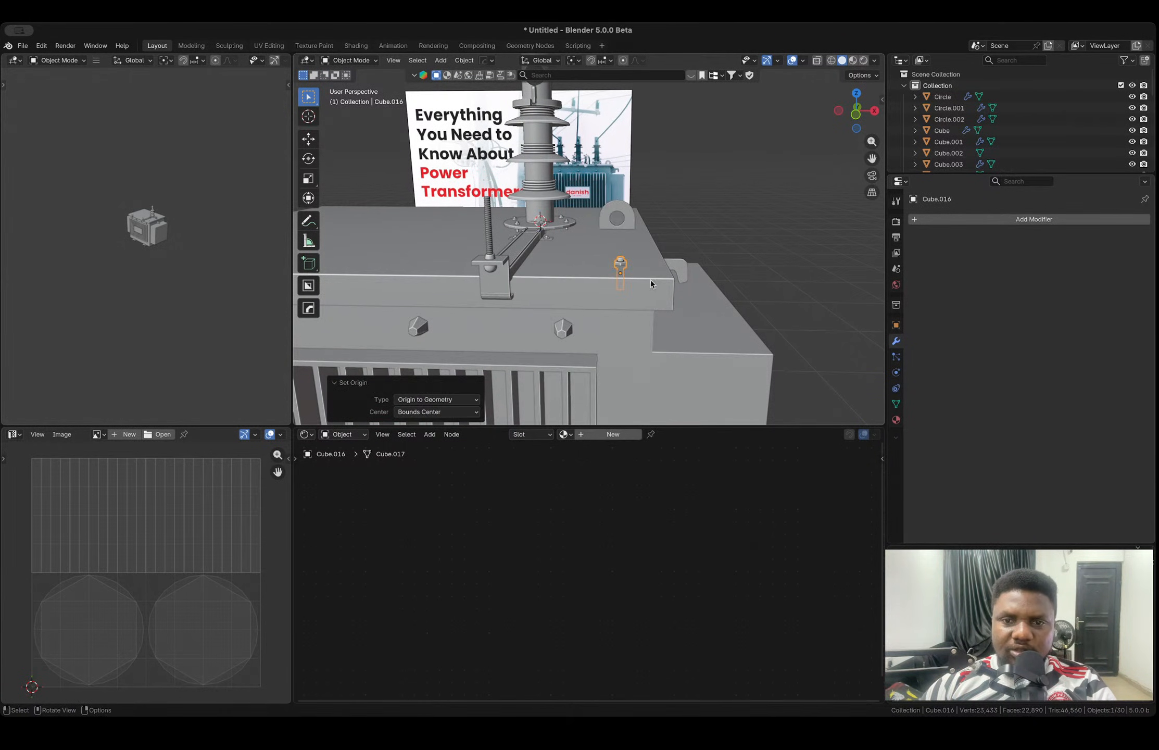
- Array the bolt with HardOps along the negative X direction, making a row of 11 along the lid's front edge
{"action": "key", "text": "q"}
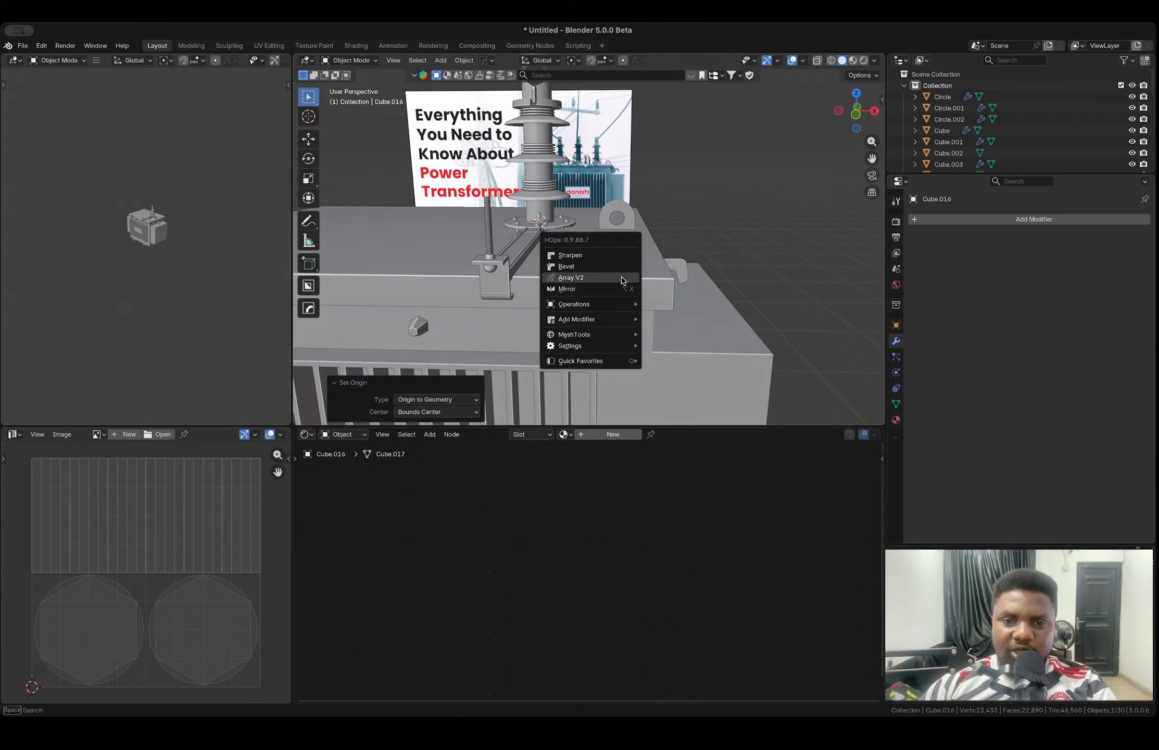
{"action": "left_click", "coordinate": [623, 280]}
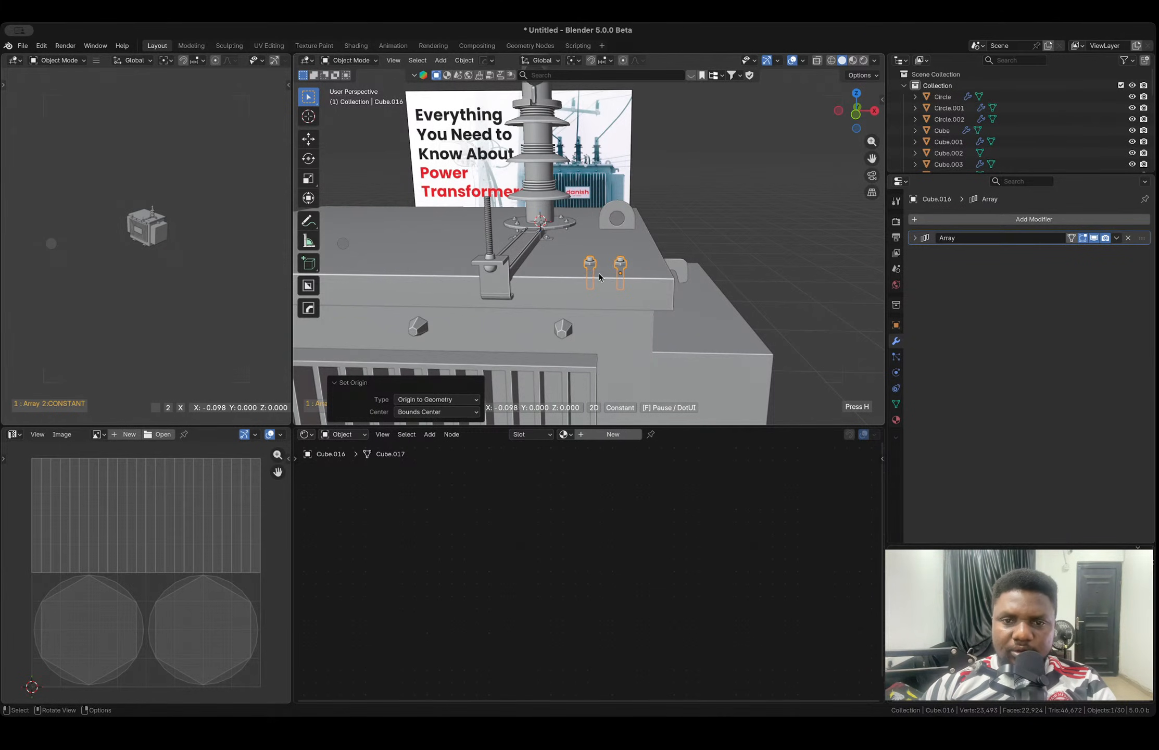
{"action": "scroll", "coordinate": [594, 274], "scroll_direction": "up", "scroll_amount": 2}
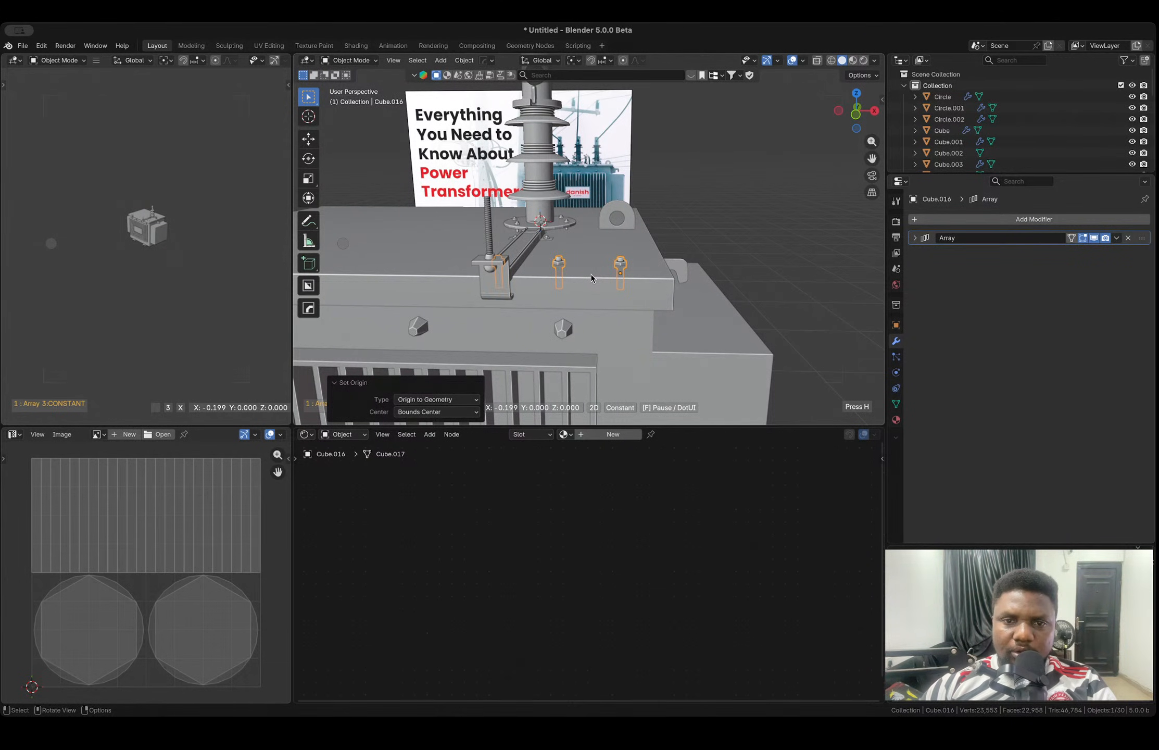
{"action": "middle_click_drag", "start_coordinate": [591, 279], "coordinate": [532, 293]}
{"action": "scroll", "coordinate": [529, 293], "scroll_direction": "up", "scroll_amount": 1}
{"action": "scroll", "coordinate": [529, 293], "scroll_direction": "up", "scroll_amount": 4}
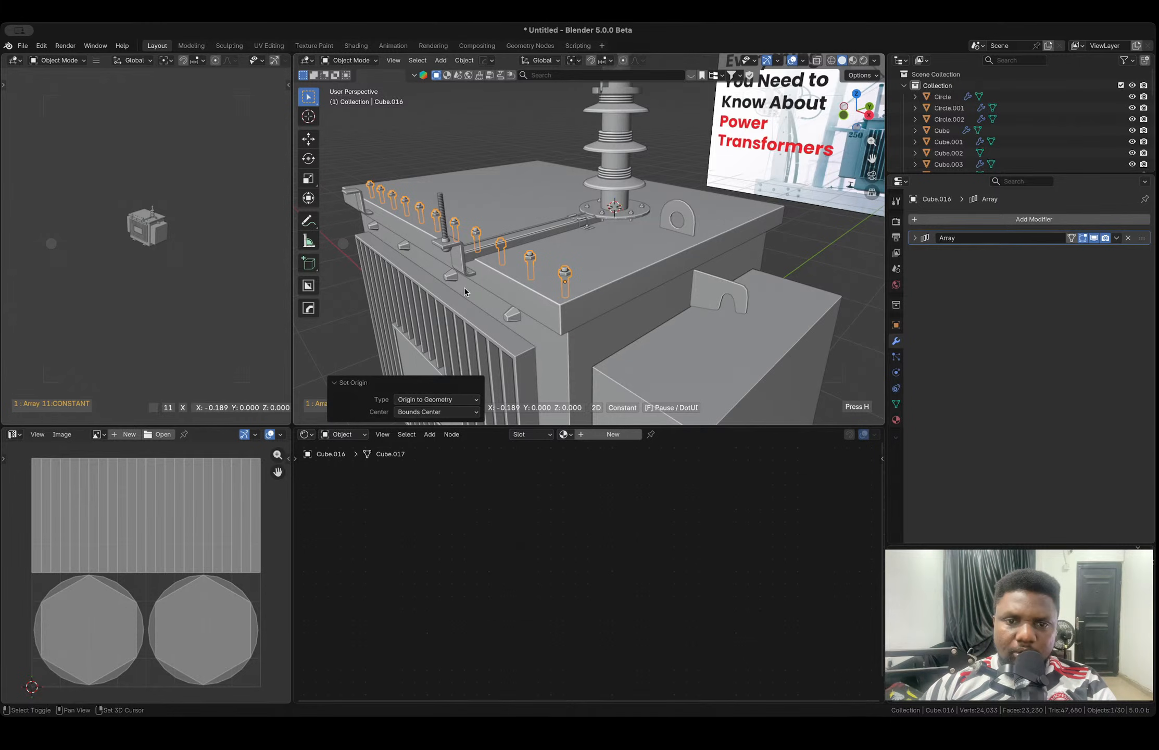
{"action": "middle_click_drag", "start_coordinate": [465, 291], "coordinate": [733, 286]}
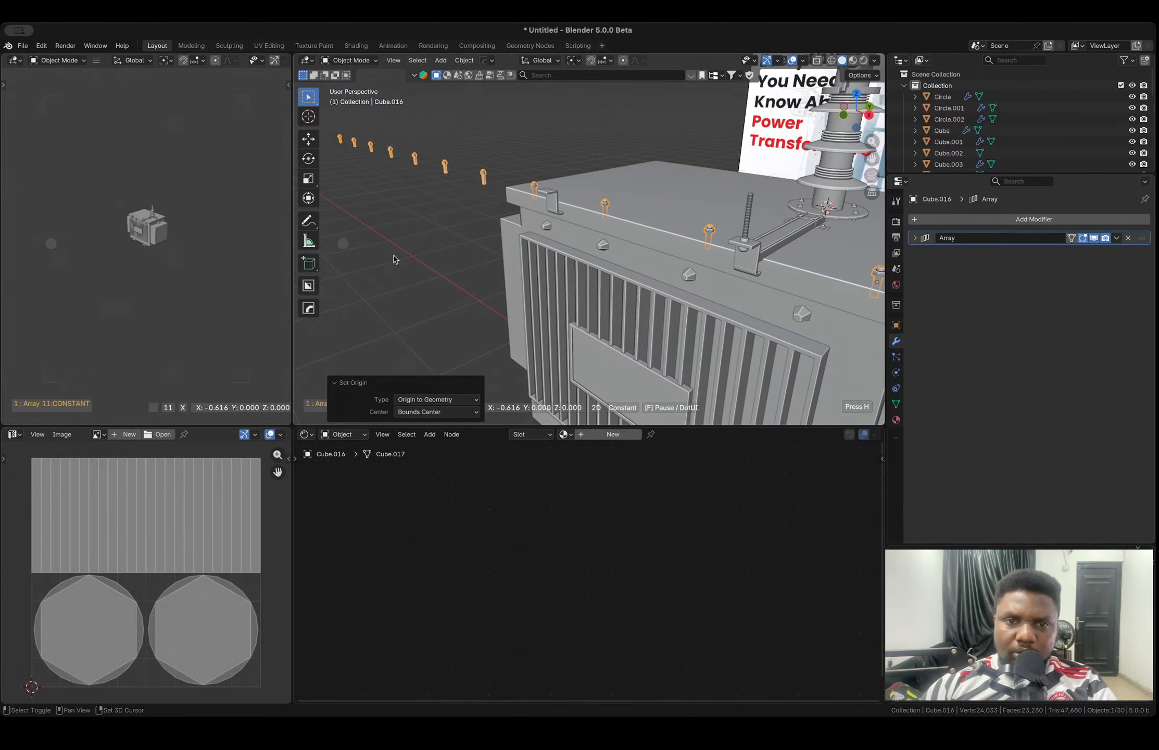
{"action": "left_click", "coordinate": [621, 354]}
- Adjust the bolt row's position along X and mirror it across Y about the lid onto the rear edge
{"action": "middle_click_drag", "start_coordinate": [621, 355], "coordinate": [618, 292]}
{"action": "scroll", "coordinate": [644, 209], "scroll_direction": "down", "scroll_amount": 2}
{"action": "key", "text": "g"}
{"action": "key", "text": "x"}
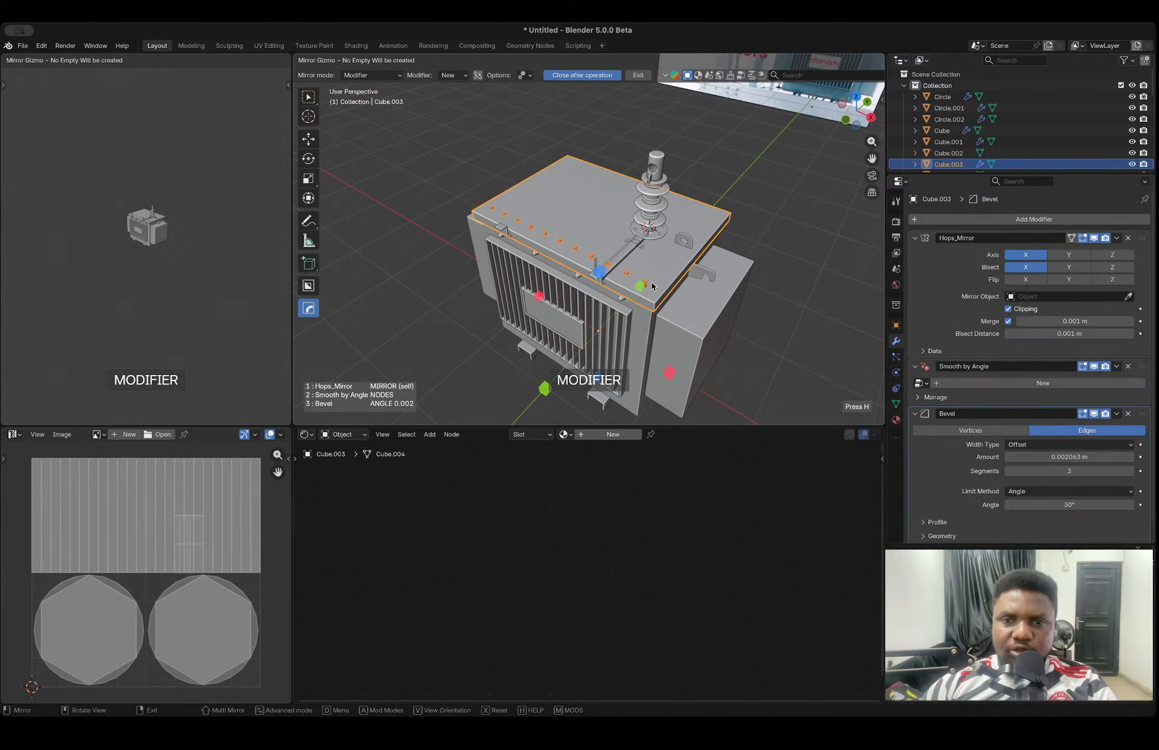
{"action": "left_click", "coordinate": [546, 393]}
{"action": "left_click", "coordinate": [772, 205]}
- Compare the bolted lid and insulator with the transformer reference image, examining the wires above the insulators
{"action": "scroll", "coordinate": [772, 205], "scroll_direction": "down", "scroll_amount": 2}
{"action": "middle_click_drag", "start_coordinate": [671, 255], "coordinate": [703, 229]}
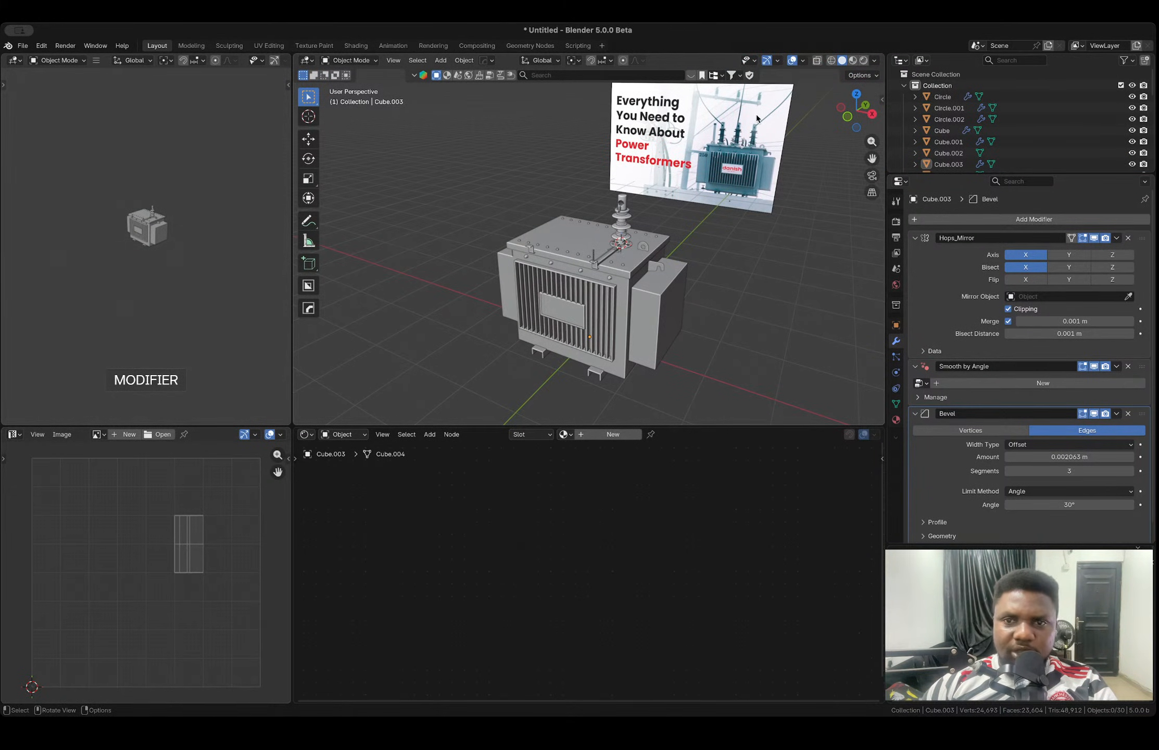
{"action": "scroll", "coordinate": [743, 175], "scroll_direction": "up", "scroll_amount": 4}
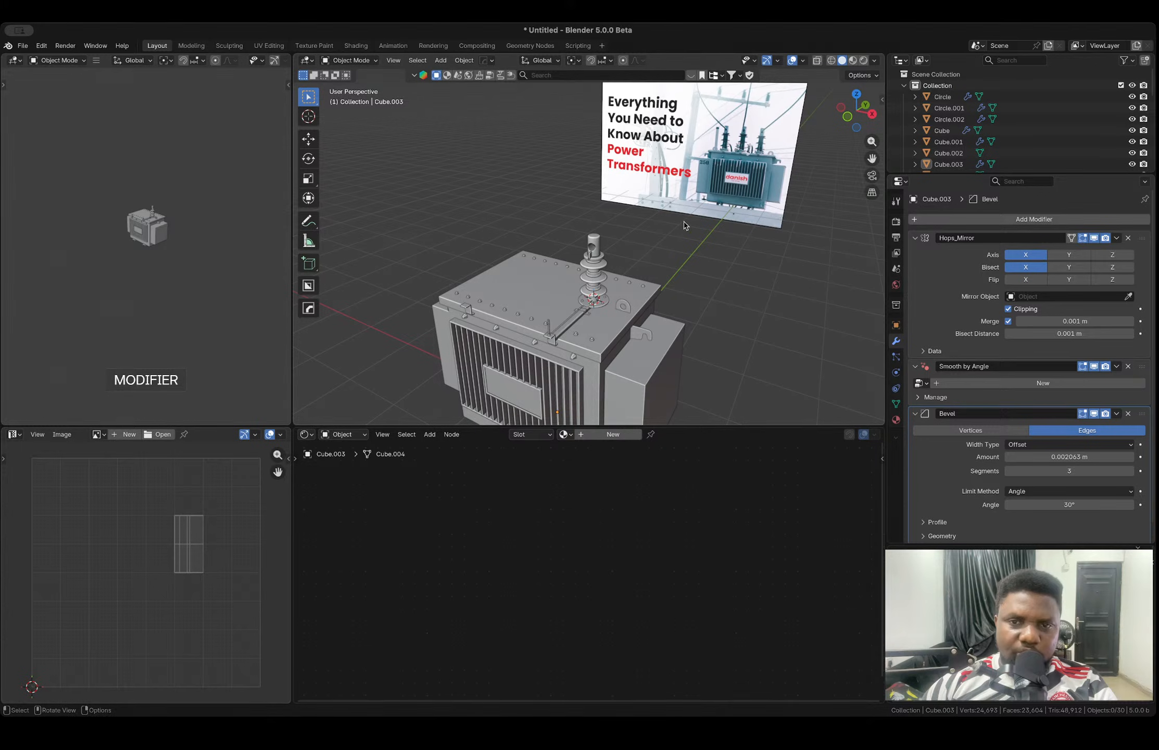
{"action": "scroll", "coordinate": [544, 298], "scroll_direction": "down", "scroll_amount": 2}
{"action": "scroll", "coordinate": [543, 298], "scroll_direction": "up", "scroll_amount": 5}
{"action": "middle_click_drag", "start_coordinate": [543, 298], "coordinate": [588, 270]}
{"action": "middle_click_drag", "start_coordinate": [588, 271], "coordinate": [512, 320], "text": "shift"}
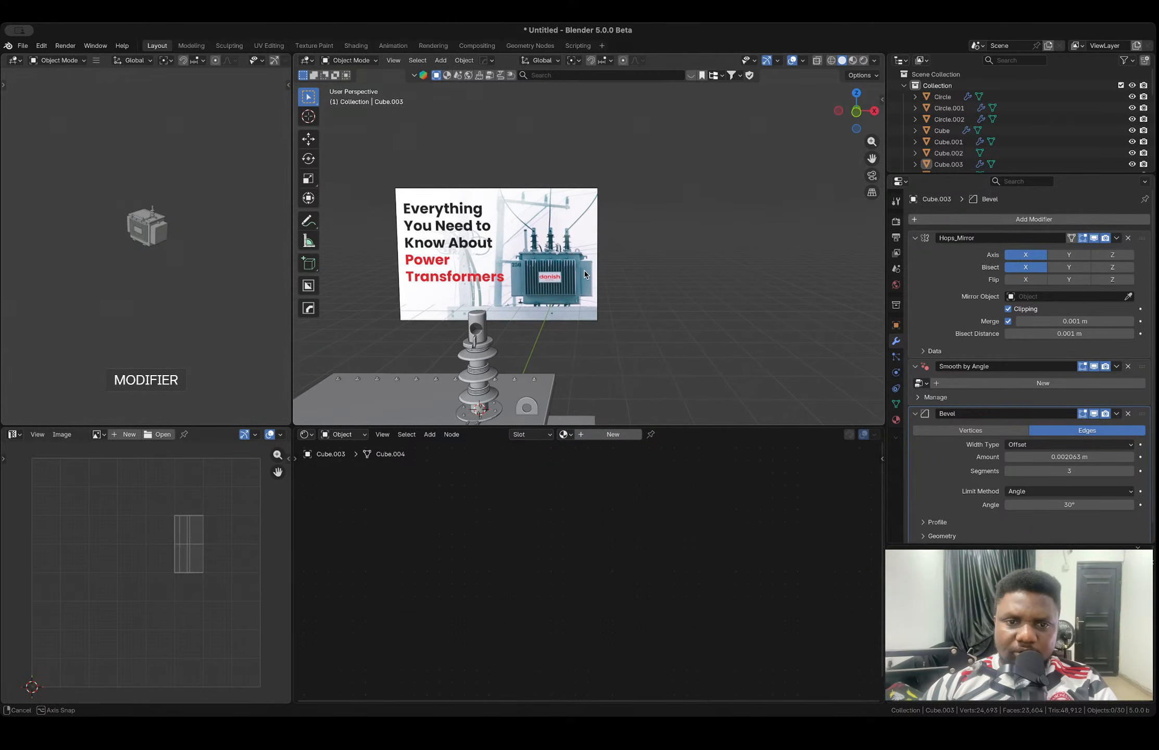
- Snap the 3D cursor to an edge loop around the insulator's top terminal
{"action": "left_click", "coordinate": [482, 333]}
{"action": "scroll", "coordinate": [484, 335], "scroll_direction": "up", "scroll_amount": 2}
{"action": "key", "text": "Tab"}
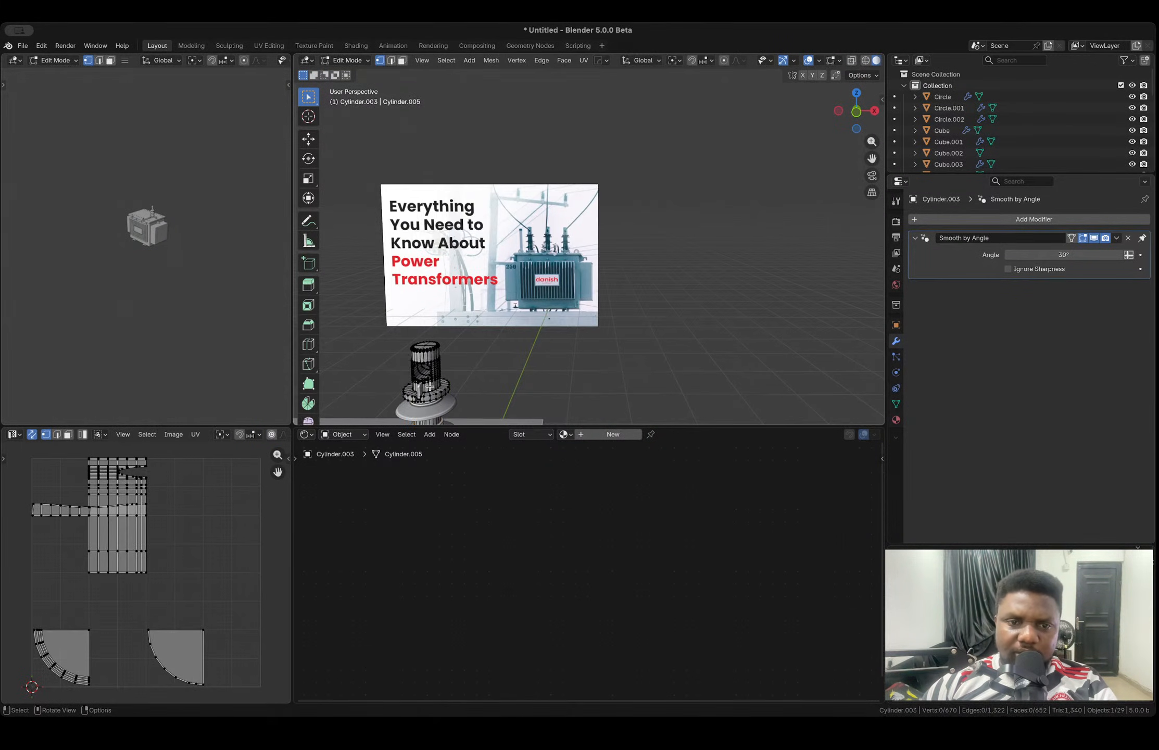
{"action": "middle_click_drag", "start_coordinate": [435, 391], "coordinate": [438, 367]}
{"action": "key", "text": "2"}
{"action": "left_click", "coordinate": [421, 381], "text": "alt"}
{"action": "key", "text": "shift+s"}
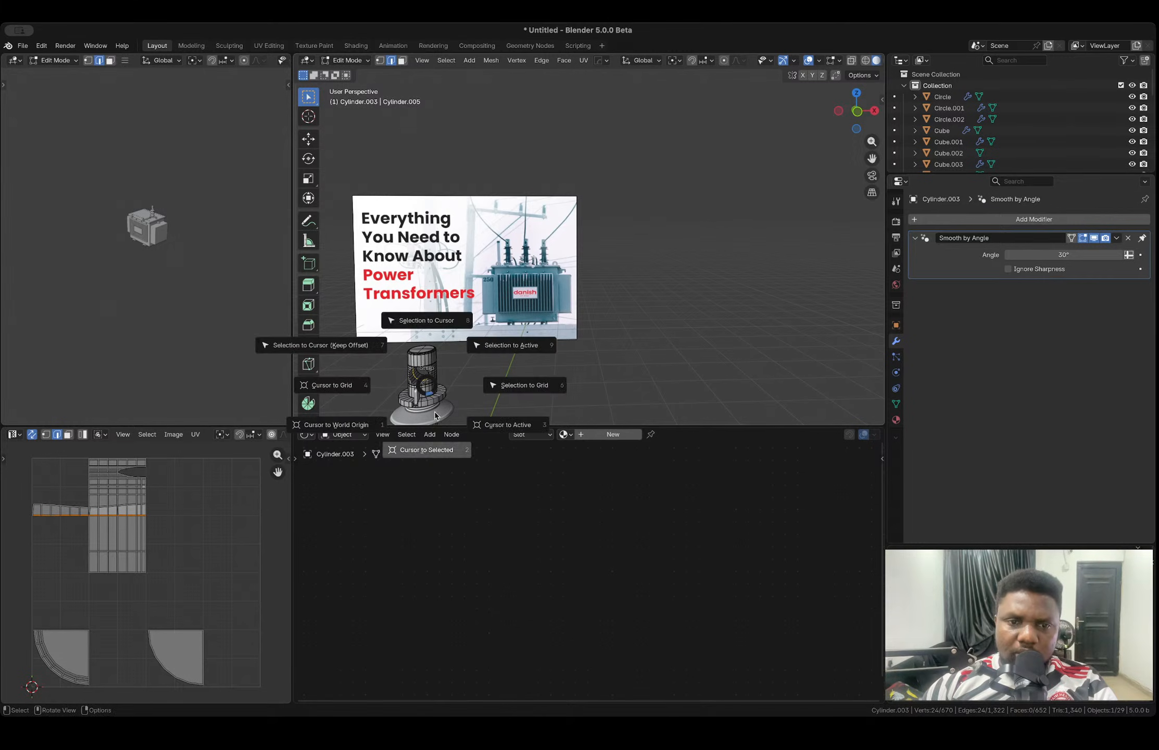
{"action": "left_click", "coordinate": [426, 448]}
{"action": "key", "text": "Tab"}
- Add a Bézier curve at the 3D cursor on top of the insulator
{"action": "key", "text": "shift+a"}
{"action": "mouse_move", "coordinate": [475, 379]}
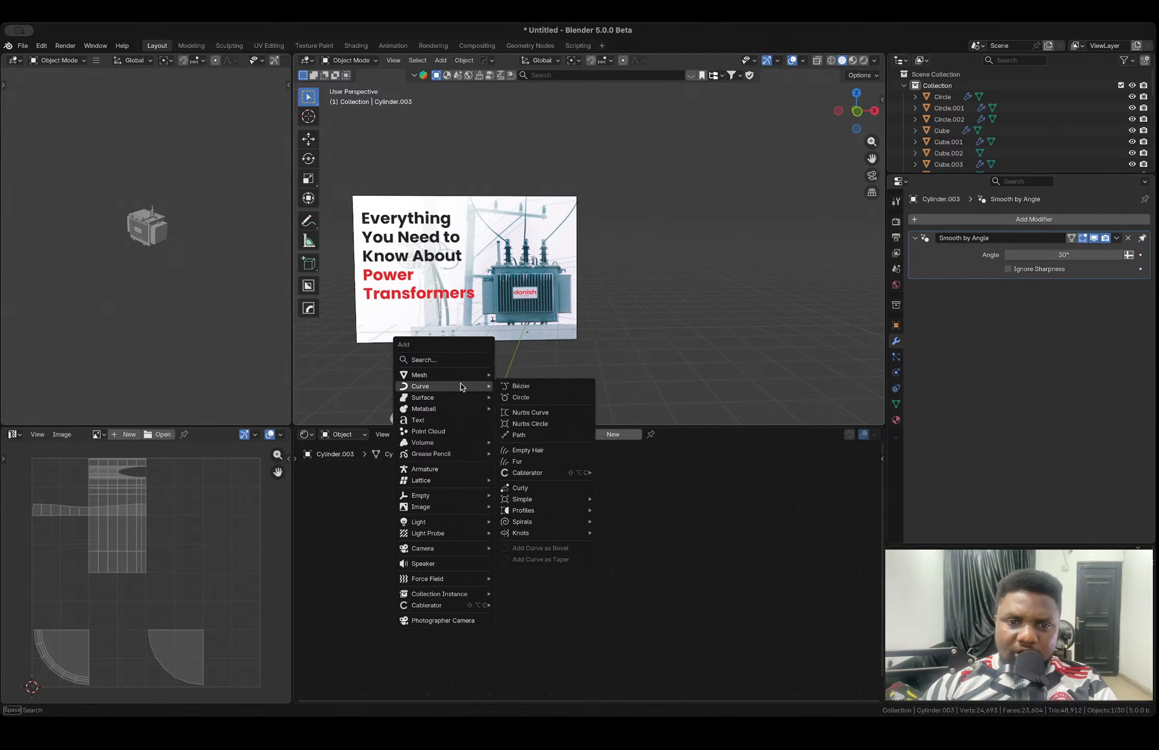
{"action": "left_click", "coordinate": [529, 392]}
{"action": "middle_click_drag", "start_coordinate": [529, 391], "coordinate": [545, 293]}
{"action": "scroll", "coordinate": [546, 294], "scroll_direction": "up", "scroll_amount": 2}
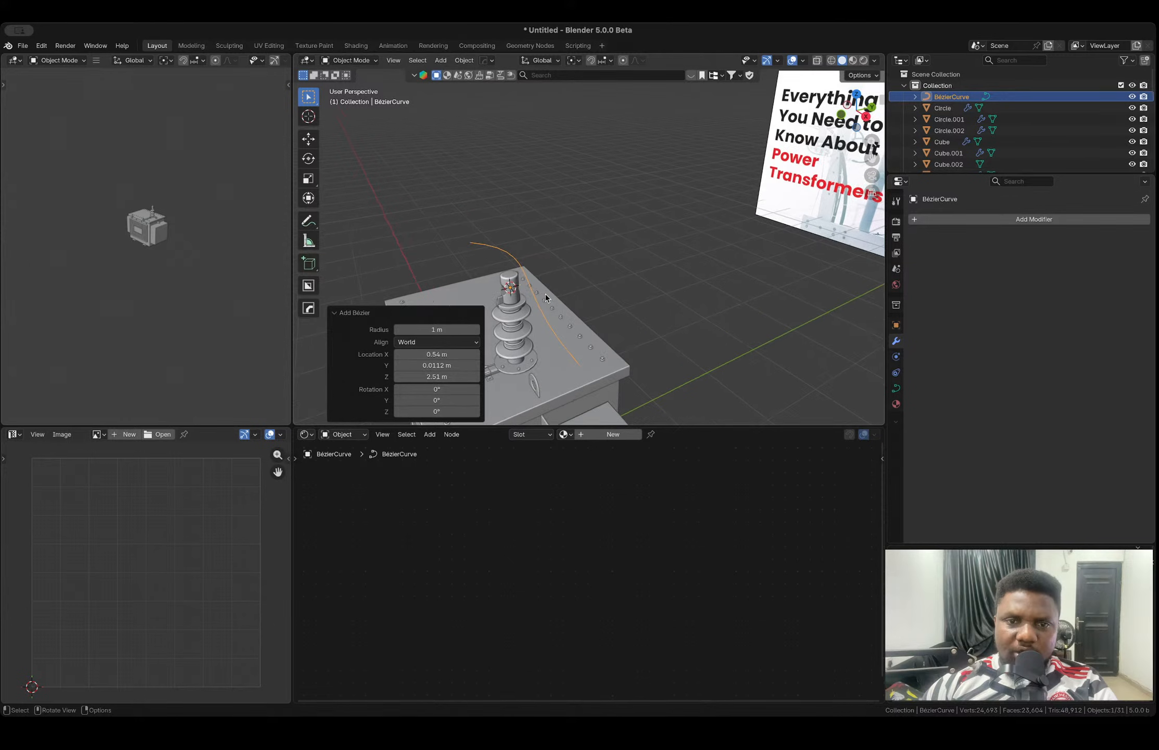
- Straighten the Bézier curve by scaling its points to 0 along Y
{"action": "key", "text": "Tab"}
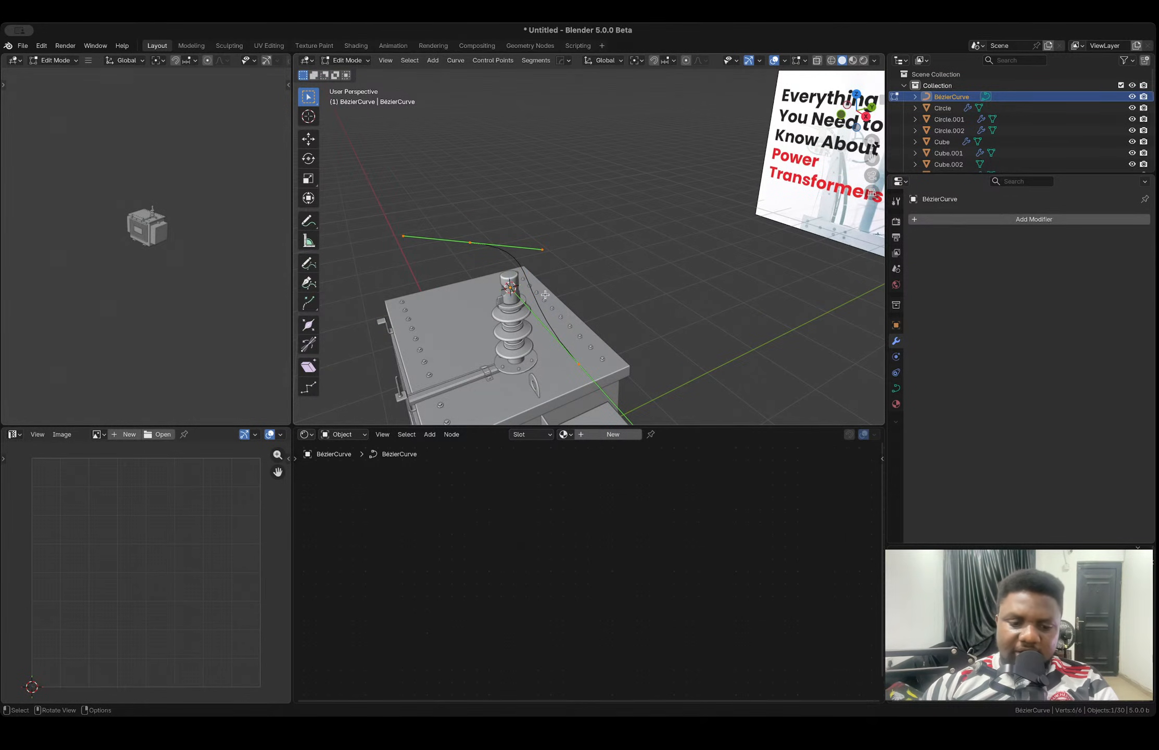
{"action": "key", "text": "s"}
{"action": "key", "text": "y"}
{"action": "key", "text": "0"}
{"action": "key", "text": "Return"}
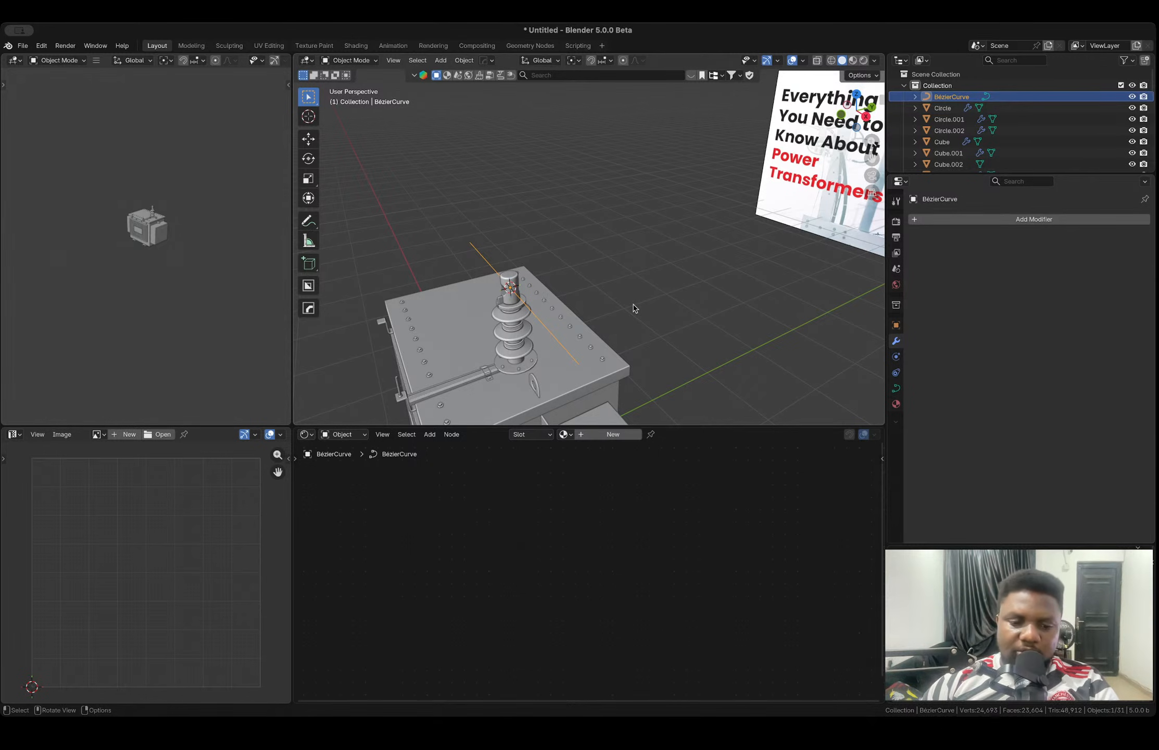
- Rotate the curve 90° about Z and open it for point editing
{"action": "type", "text": "rz90"}
{"action": "key", "text": "Return"}
{"action": "key", "text": "Tab"}
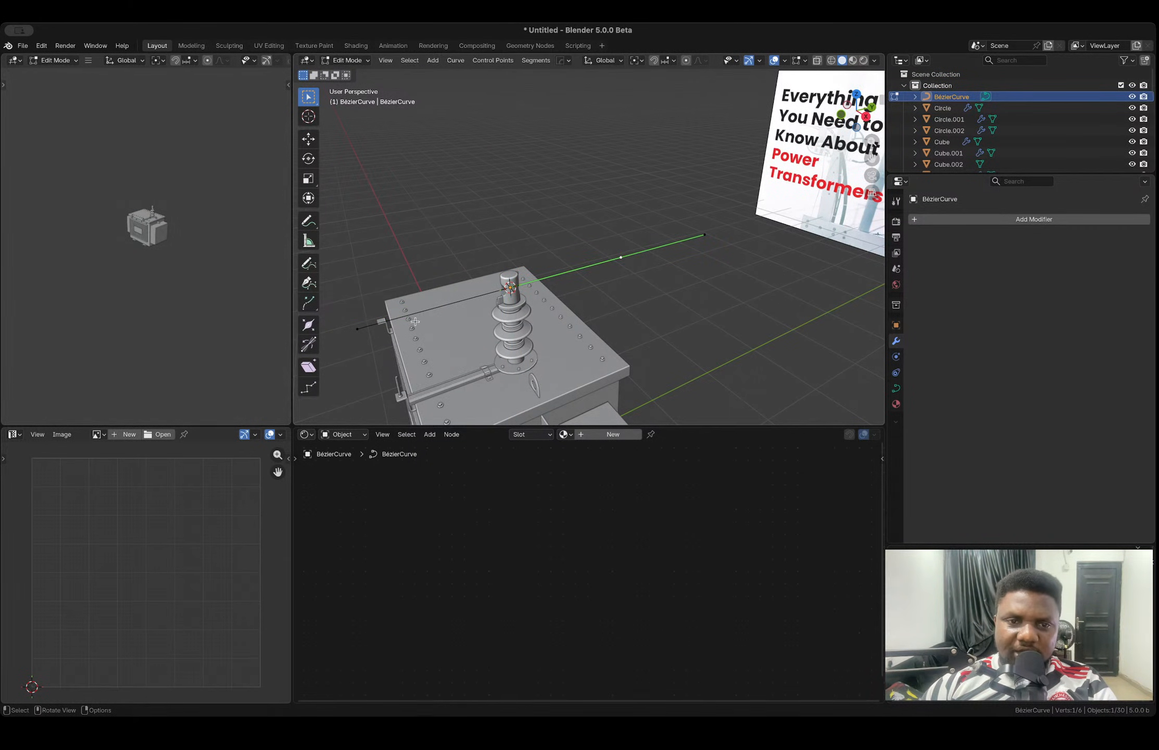
- Subdivide the wire curve on the insulator and move its end points outward to lengthen and bend it
{"action": "key", "text": "a"}
{"action": "right_click", "coordinate": [430, 333]}
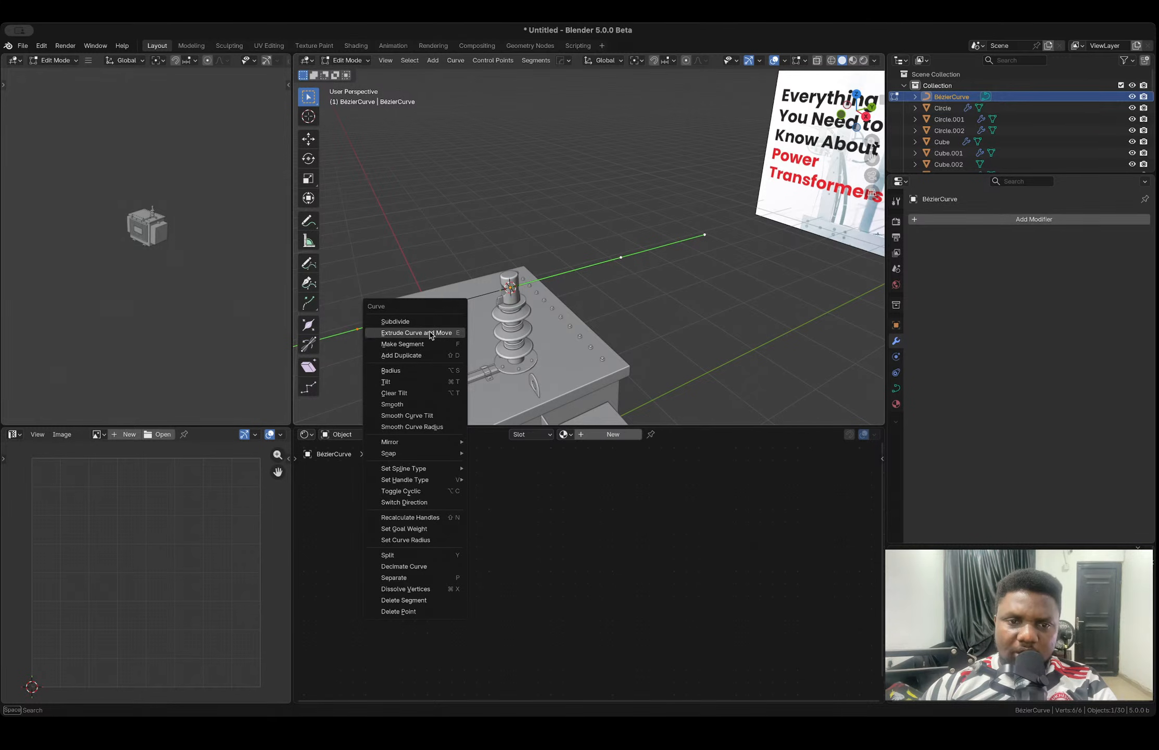
{"action": "left_click", "coordinate": [439, 320]}
{"action": "left_click", "coordinate": [627, 263]}
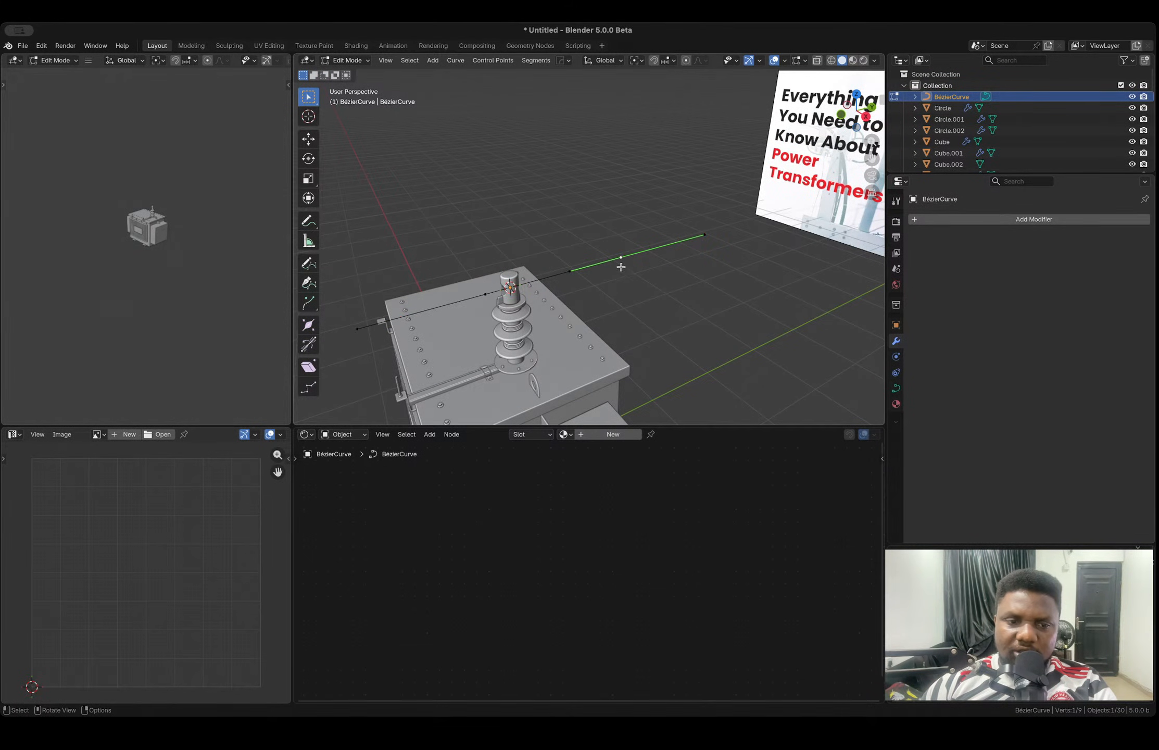
{"action": "key", "text": "g"}
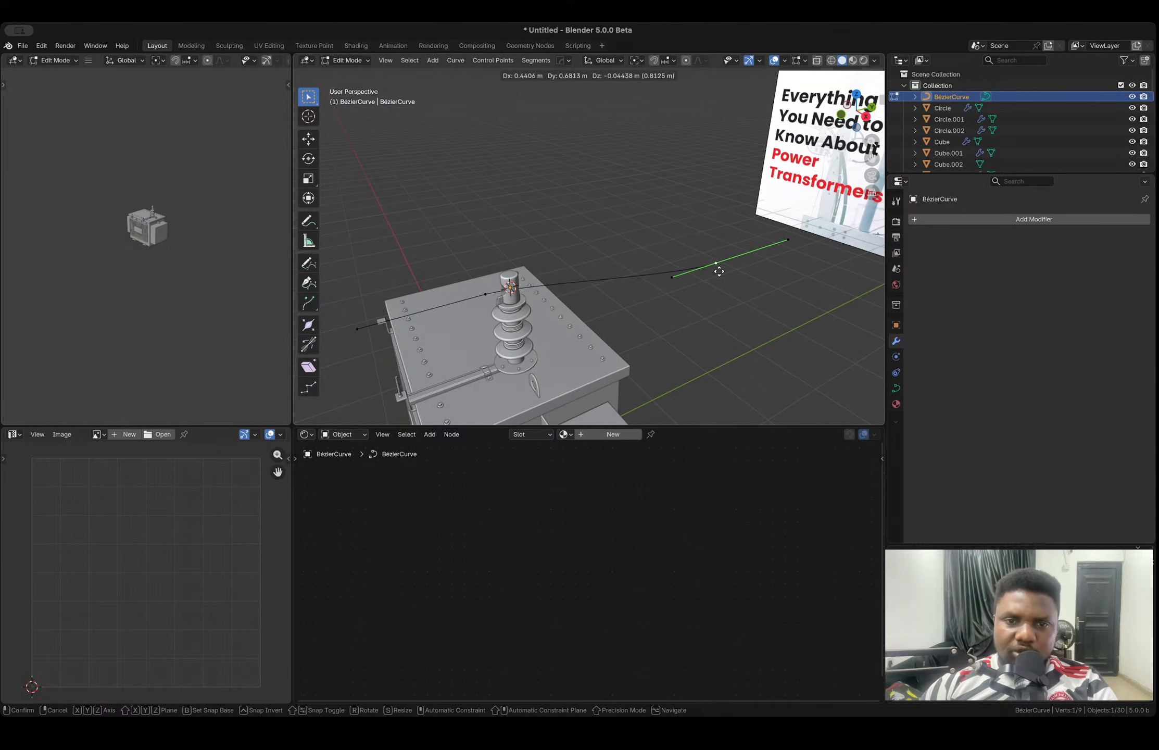
{"action": "left_click", "coordinate": [729, 271]}
{"action": "middle_click_drag", "start_coordinate": [487, 305], "coordinate": [487, 295]}
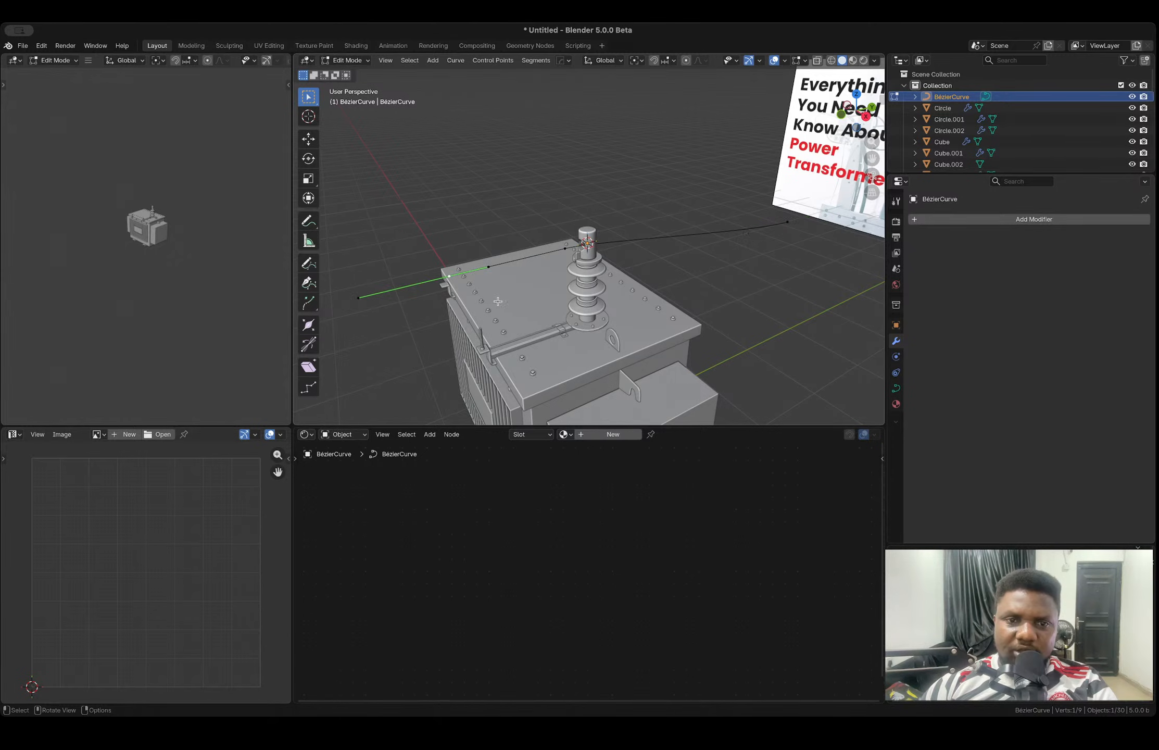
{"action": "key", "text": "Tab"}
- Rotate the wire curve slightly in top view and move it about -0.024 m in X and 0.024 m in Y
{"action": "middle_click_drag", "start_coordinate": [558, 274], "coordinate": [712, 240]}
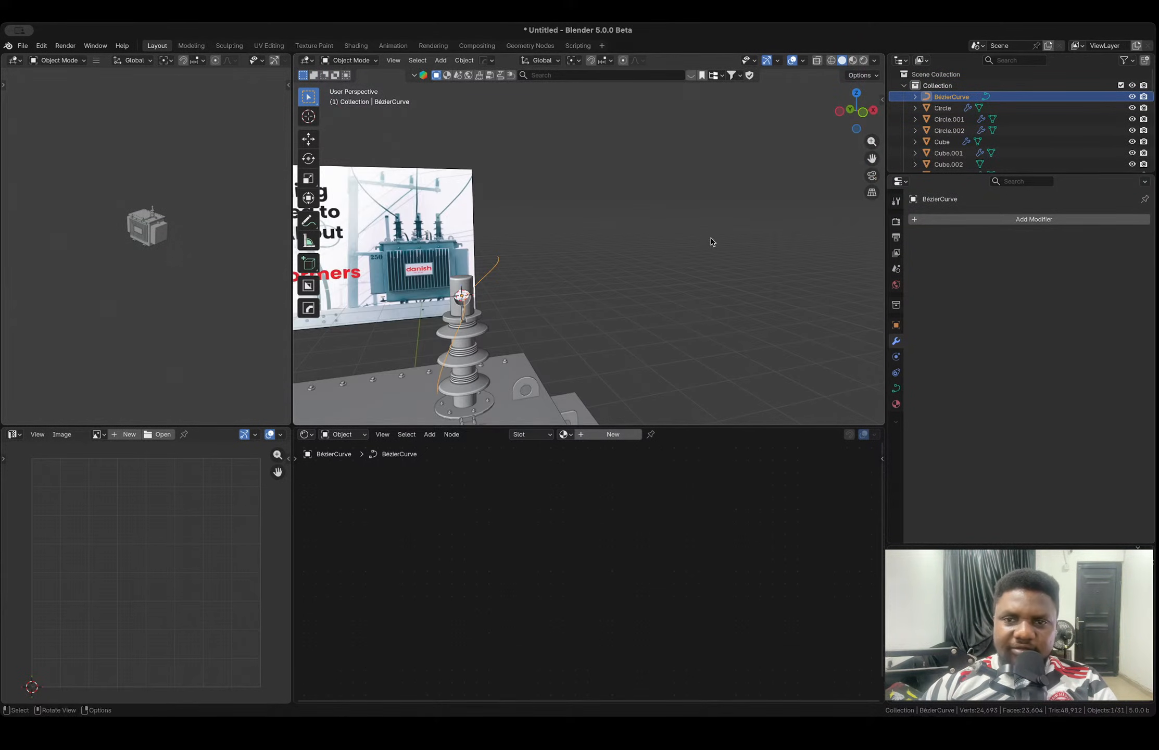
{"action": "left_click", "coordinate": [860, 93]}
{"action": "key", "text": "r"}
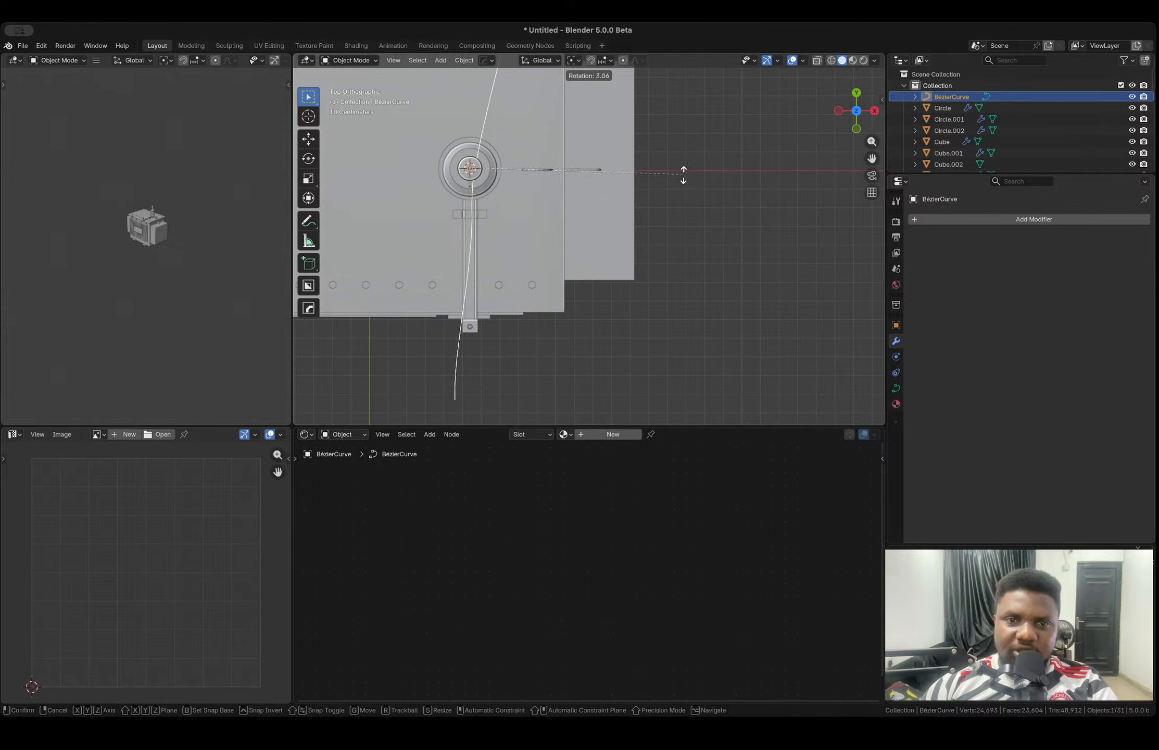
{"action": "left_click", "coordinate": [679, 155]}
{"action": "key", "text": "g"}
{"action": "left_click", "coordinate": [678, 151]}
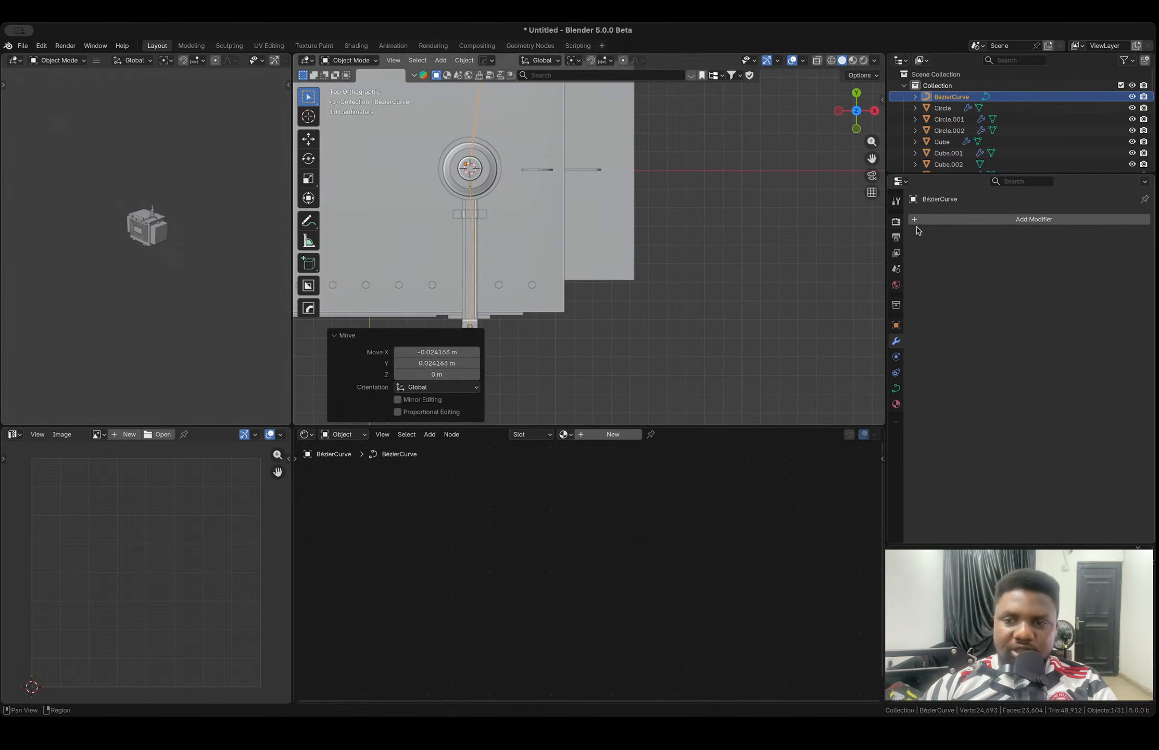
- Thicken the wire curve with a round bevel depth of 0.018 m and deselect it
{"action": "left_click", "coordinate": [896, 388]}
{"action": "mouse_move", "coordinate": [1069, 519]}
{"action": "left_mouse_down"}
{"action": "mouse_move", "coordinate": [1088, 518]}
{"action": "mouse_move", "coordinate": [1078, 519]}
{"action": "left_mouse_up"}
{"action": "left_click", "coordinate": [730, 236]}
{"action": "scroll", "coordinate": [724, 235], "scroll_direction": "down", "scroll_amount": 5}
{"action": "middle_click_drag", "start_coordinate": [645, 233], "coordinate": [640, 130]}
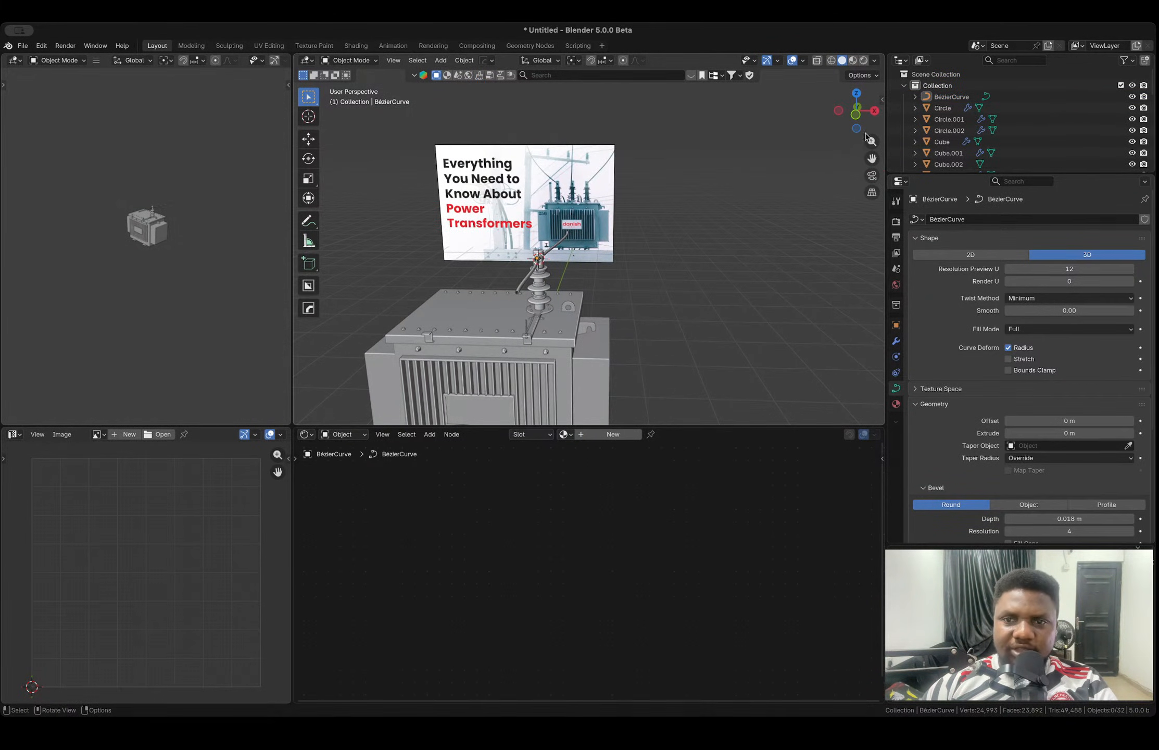
{"action": "left_click", "coordinate": [856, 113]}
{"action": "scroll", "coordinate": [584, 284], "scroll_direction": "up", "scroll_amount": 3}
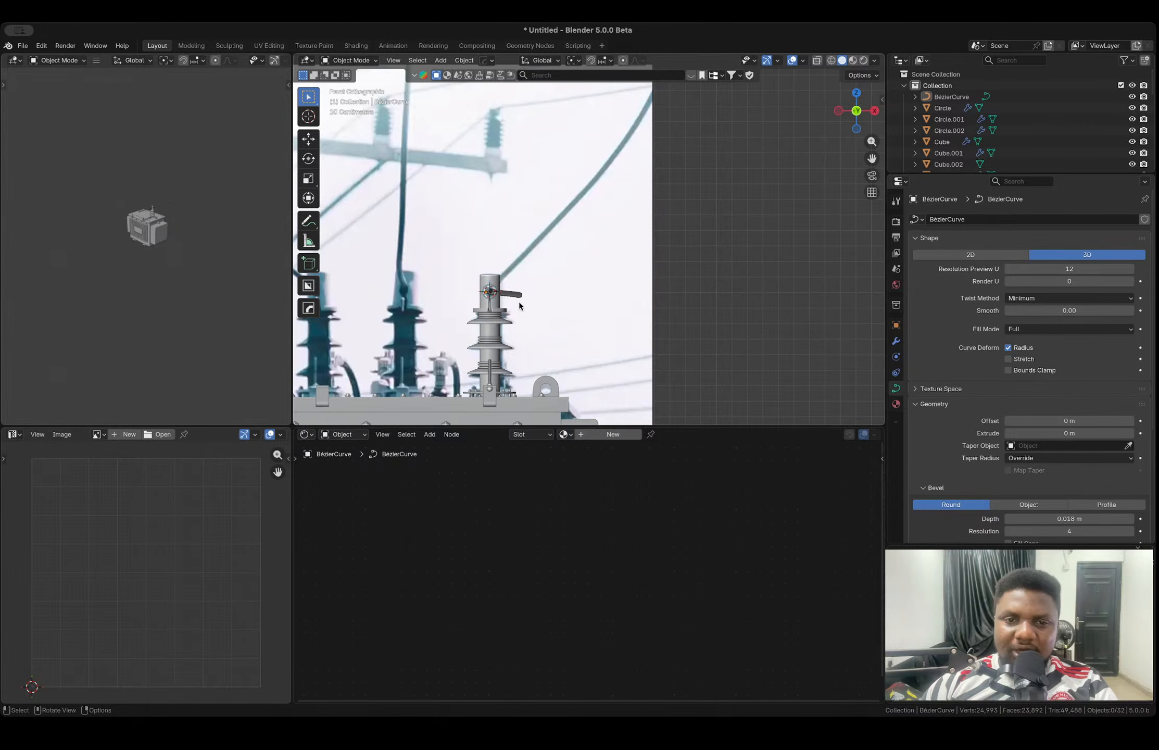
{"action": "left_click", "coordinate": [600, 268]}
{"action": "scroll", "coordinate": [591, 312], "scroll_direction": "down", "scroll_amount": 2}
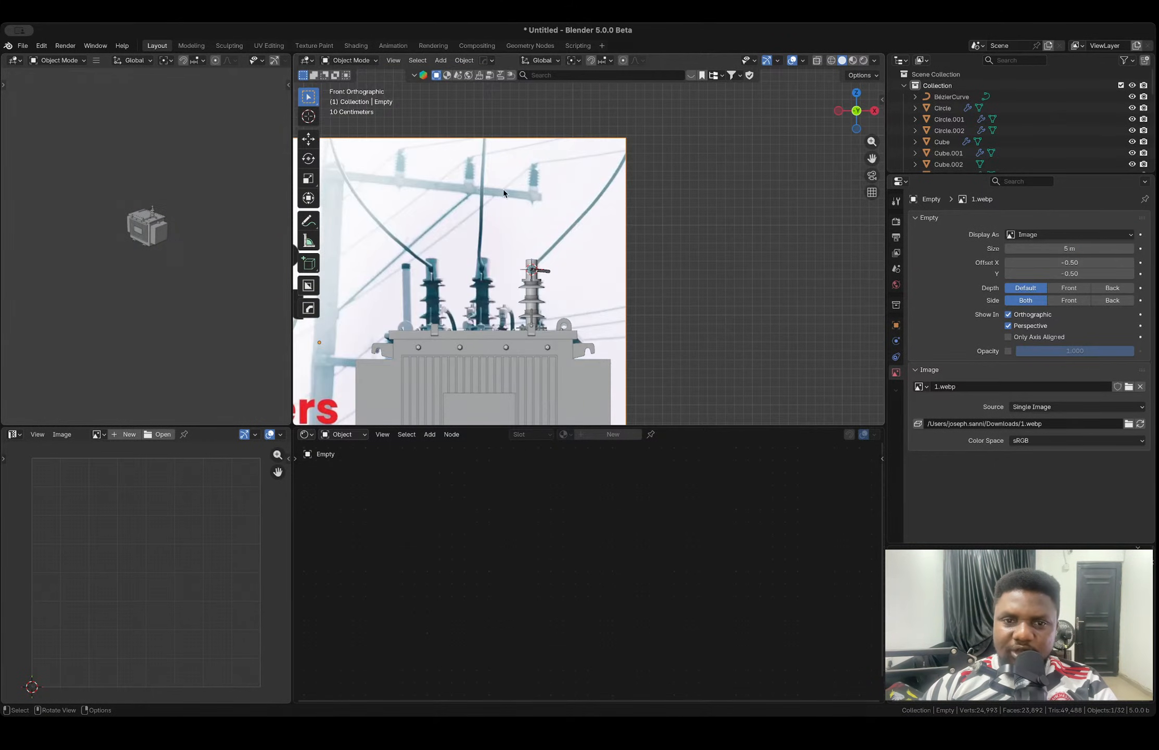
{"action": "left_click_drag", "start_coordinate": [480, 123], "coordinate": [546, 330]}
{"action": "left_click", "coordinate": [596, 255], "text": "shift"}
{"action": "left_click", "coordinate": [628, 218], "text": "shift"}
- Remove the Hops_Mirror modifier from the small bracket on the lid's front edge below the insulator
{"action": "scroll", "coordinate": [557, 307], "scroll_direction": "down", "scroll_amount": 2}
{"action": "middle_click_drag", "start_coordinate": [520, 261], "coordinate": [515, 299]}
{"action": "scroll", "coordinate": [515, 302], "scroll_direction": "up", "scroll_amount": 3}
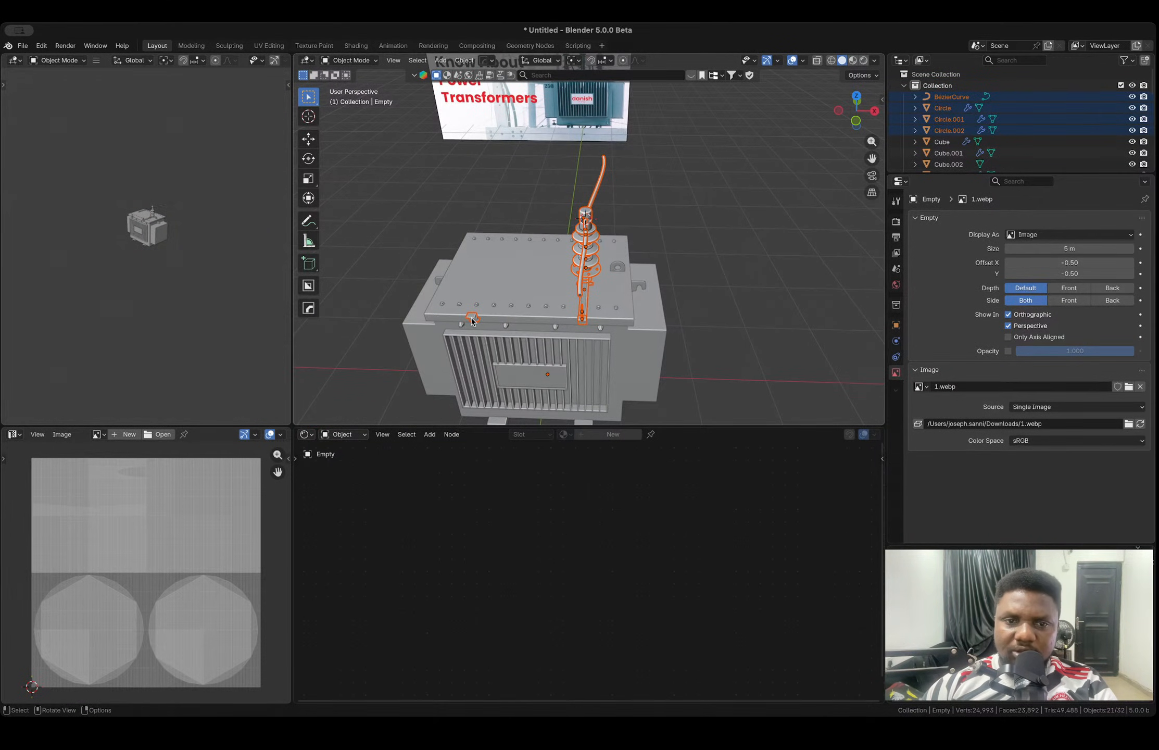
{"action": "left_click", "coordinate": [471, 320]}
{"action": "left_click", "coordinate": [896, 341]}
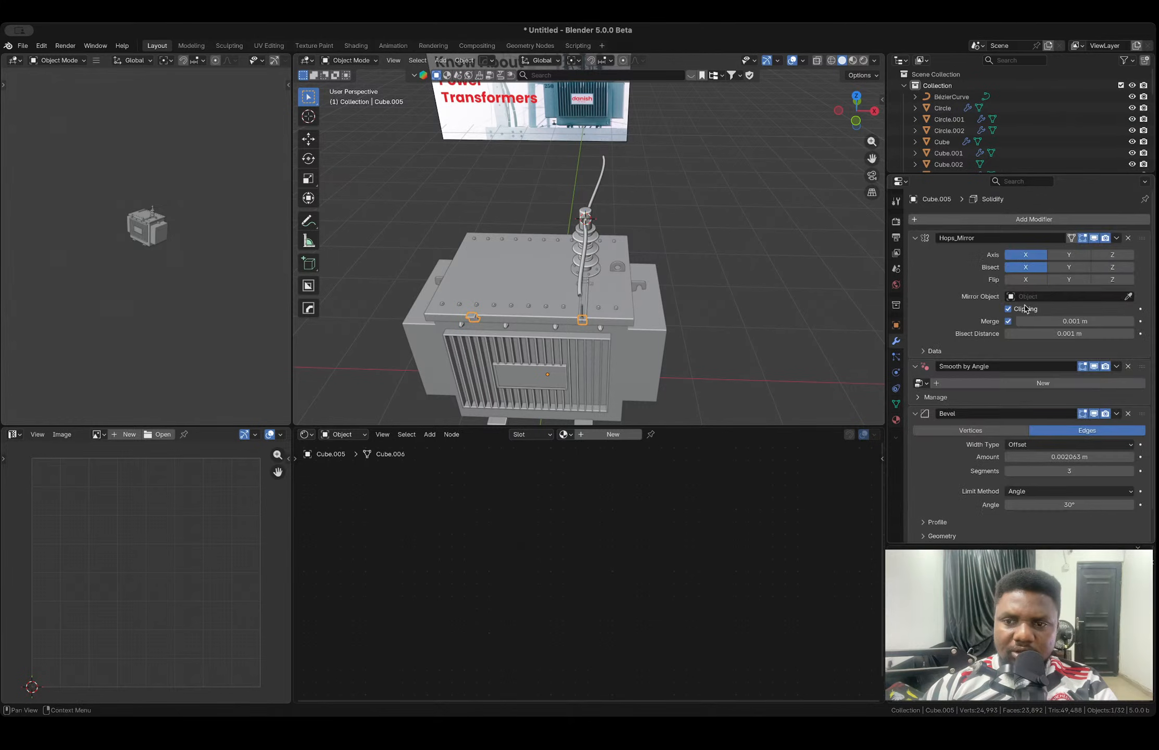
{"action": "left_click", "coordinate": [1127, 239]}
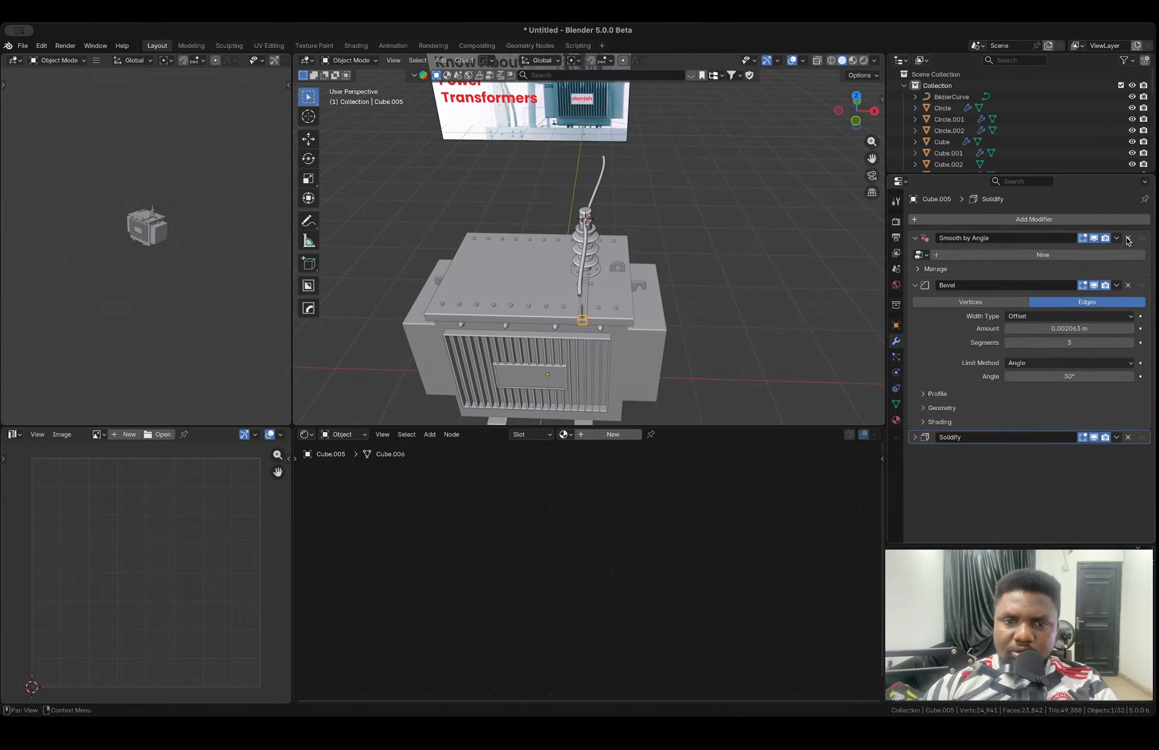
- Select all parts of the insulator assembly and its wire in front view, leaving out the tank lid
{"action": "left_click", "coordinate": [856, 121]}
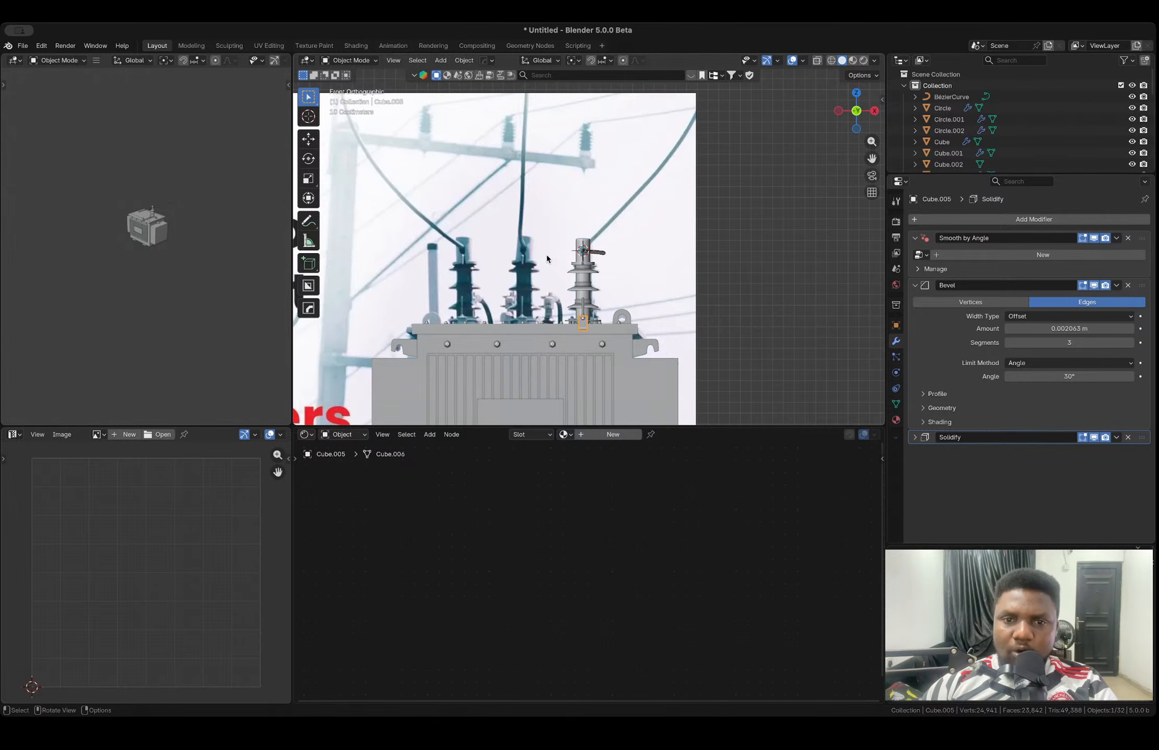
{"action": "left_click_drag", "start_coordinate": [554, 213], "coordinate": [609, 327]}
{"action": "left_click", "coordinate": [620, 325], "text": "shift"}
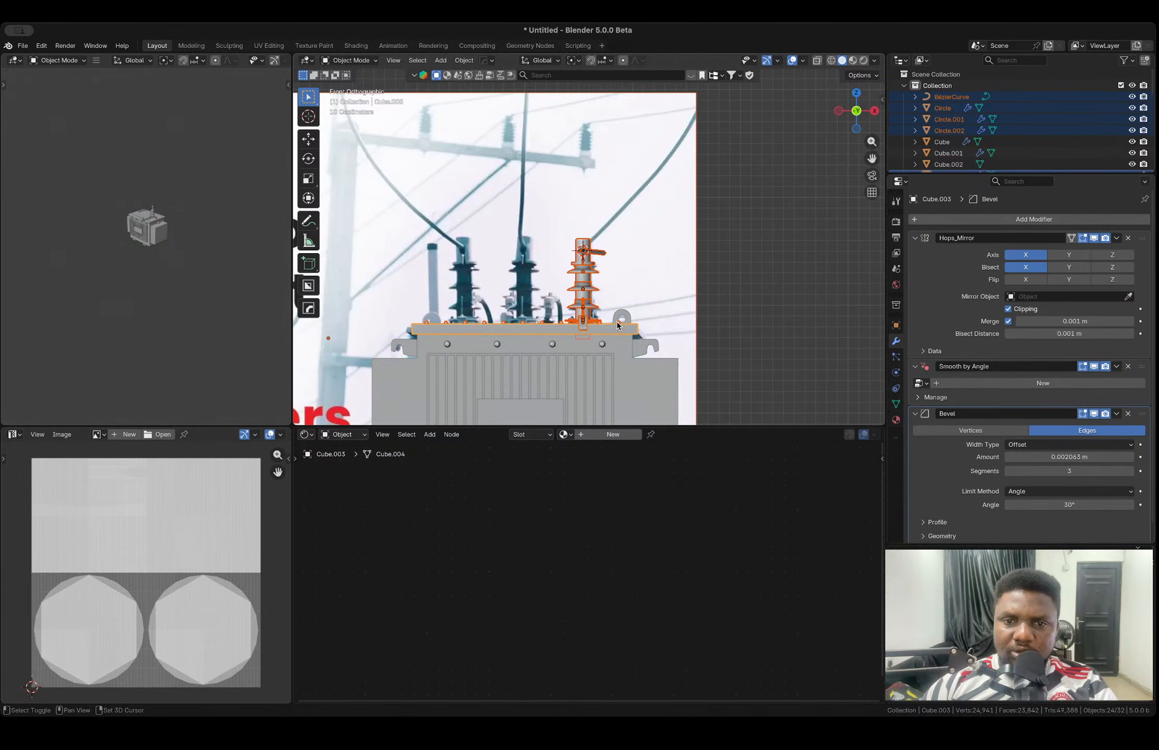
{"action": "left_click", "coordinate": [620, 322], "text": "shift"}
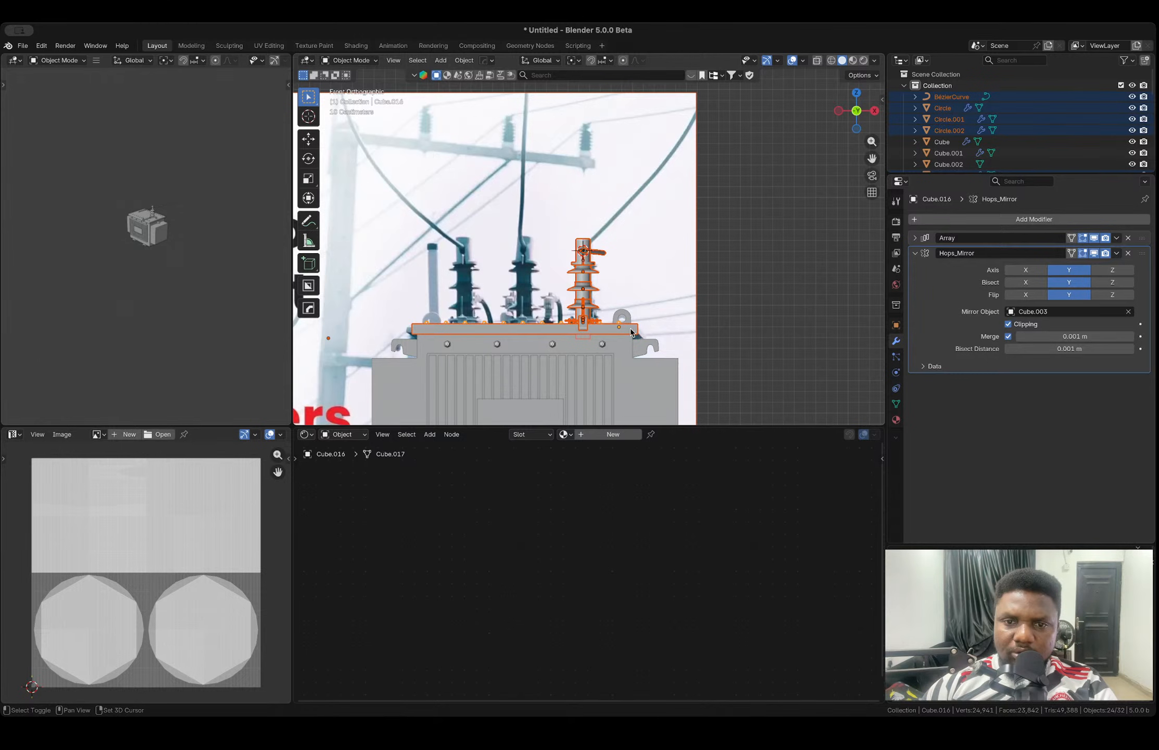
{"action": "left_click_drag", "start_coordinate": [532, 216], "coordinate": [604, 321]}
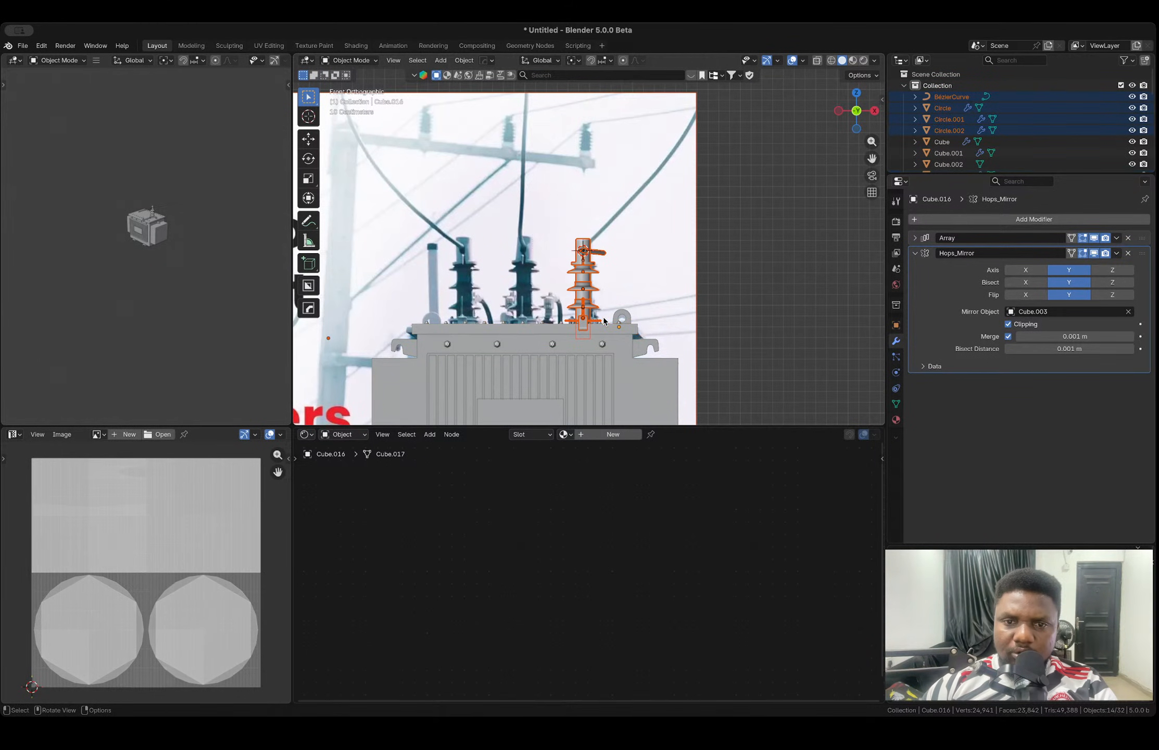
- Add the remaining insulator base parts, the rail's mounting bolts and the rail to the selection
{"action": "middle_click_drag", "start_coordinate": [605, 321], "coordinate": [590, 210]}
{"action": "left_click", "coordinate": [578, 275], "text": "shift"}
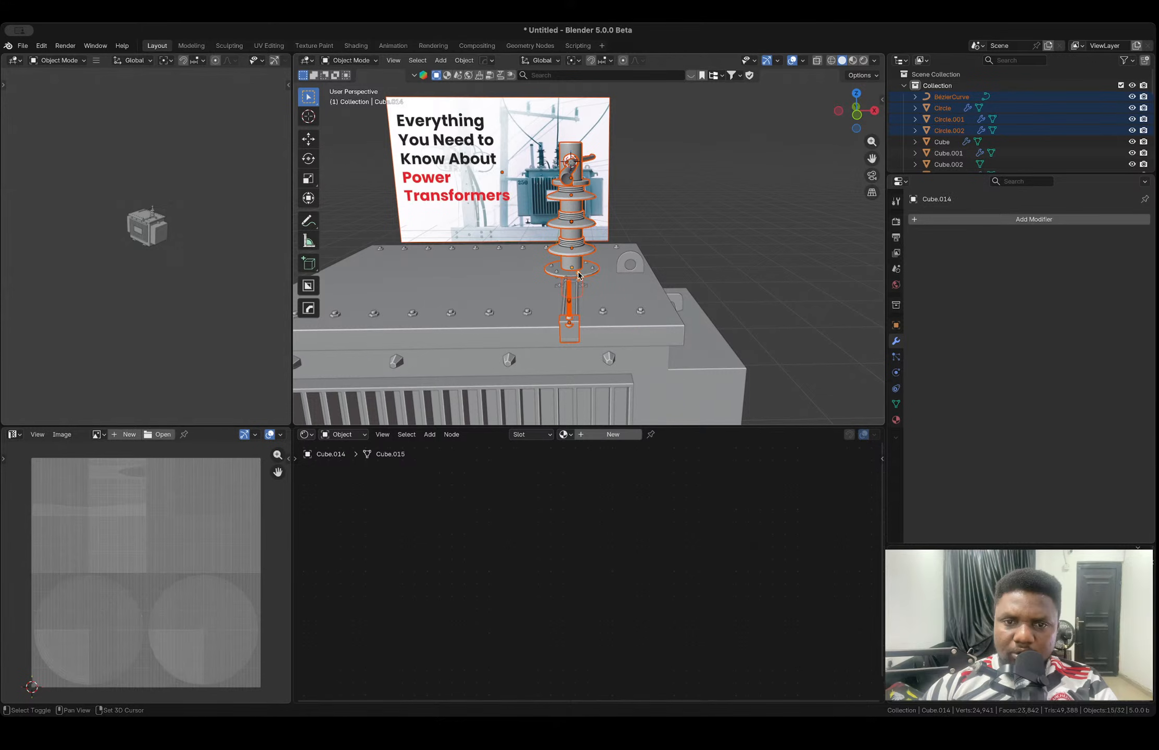
{"action": "scroll", "coordinate": [578, 275], "scroll_direction": "up", "scroll_amount": 3}
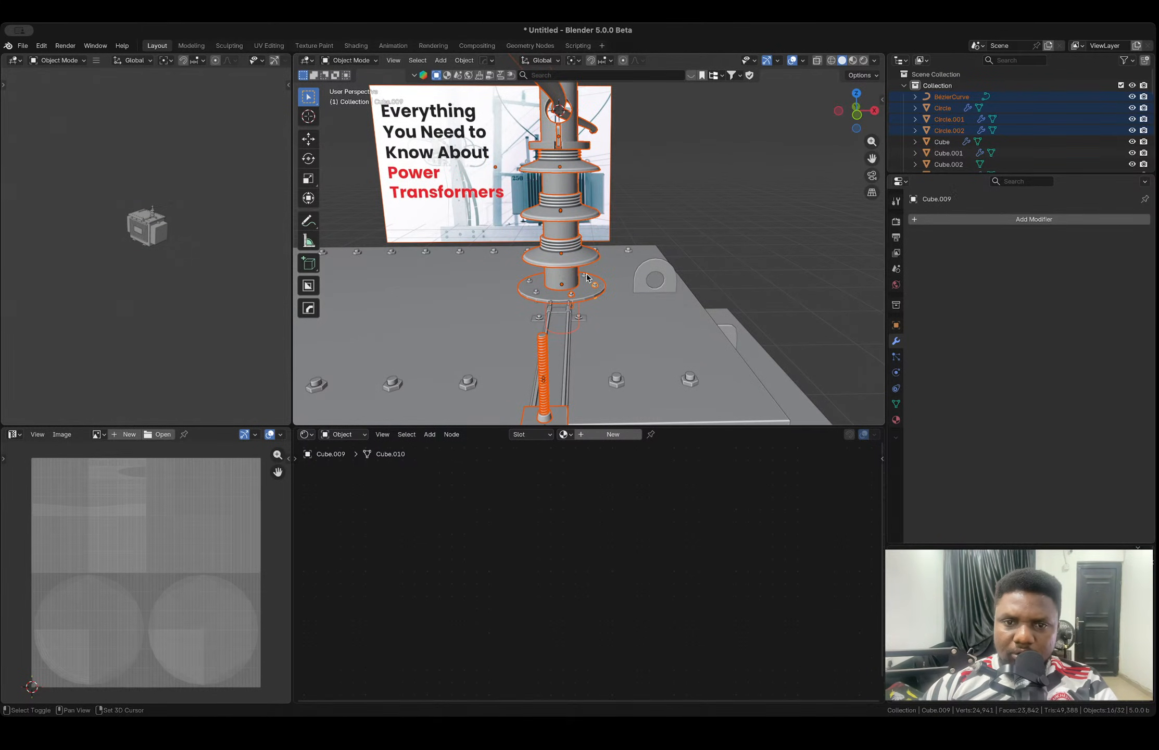
{"action": "middle_click_drag", "start_coordinate": [577, 289], "coordinate": [463, 286]}
{"action": "left_click", "coordinate": [409, 296], "text": "shift"}
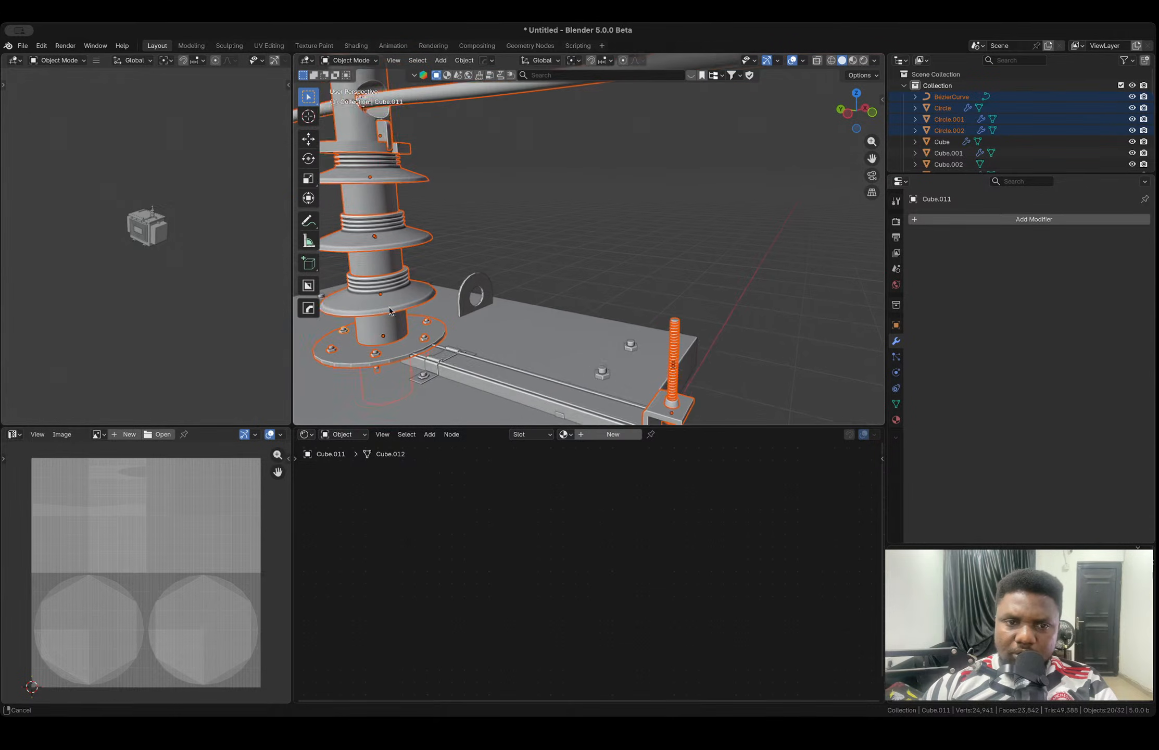
{"action": "middle_click_drag", "start_coordinate": [500, 383], "coordinate": [644, 313], "text": "shift"}
{"action": "left_click", "coordinate": [558, 298], "text": "shift"}
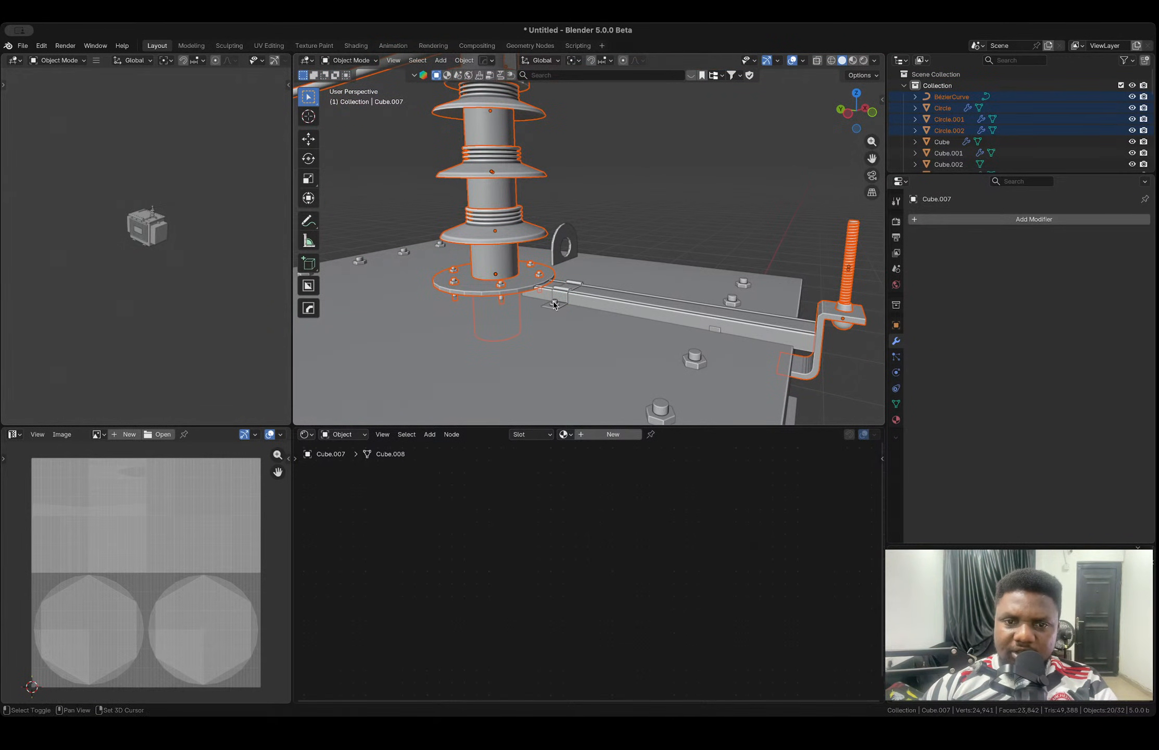
{"action": "left_click", "coordinate": [615, 306], "text": "shift"}
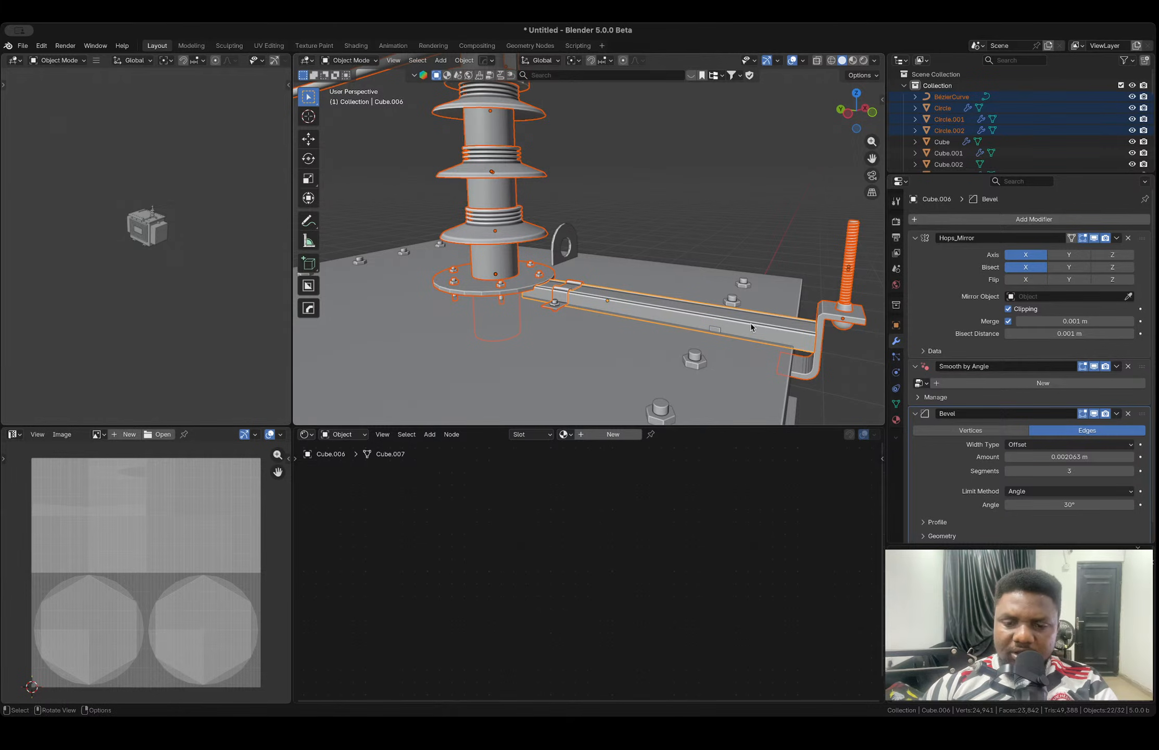
{"action": "key", "text": "g"}
{"action": "right_click", "coordinate": [684, 279]}
{"action": "middle_click_drag", "start_coordinate": [693, 273], "coordinate": [627, 280]}
{"action": "scroll", "coordinate": [607, 252], "scroll_direction": "down", "scroll_amount": 5}
{"action": "key", "text": "g"}
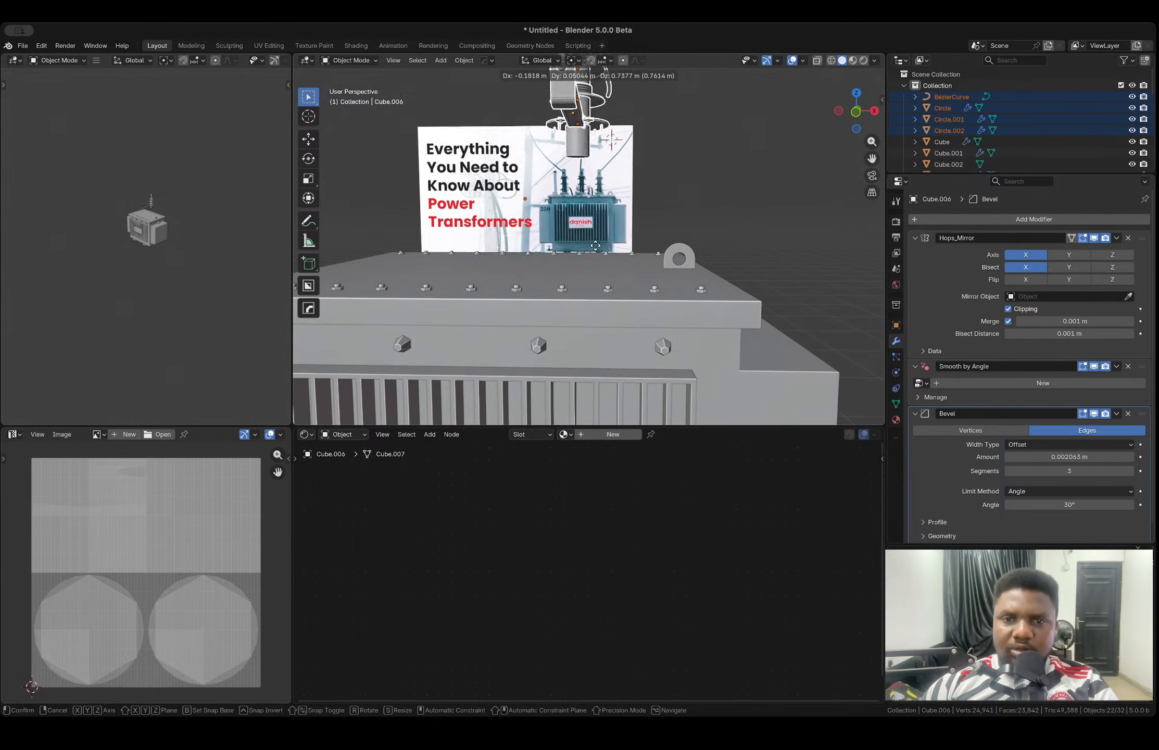
{"action": "right_click", "coordinate": [621, 277]}
- Remove the reference image from the insulator selection and test the selection with a cancelled move
{"action": "left_click", "coordinate": [536, 168], "text": "shift"}
{"action": "left_click", "coordinate": [535, 168], "text": "shift"}
{"action": "key", "text": "g"}
{"action": "right_click", "coordinate": [759, 219]}
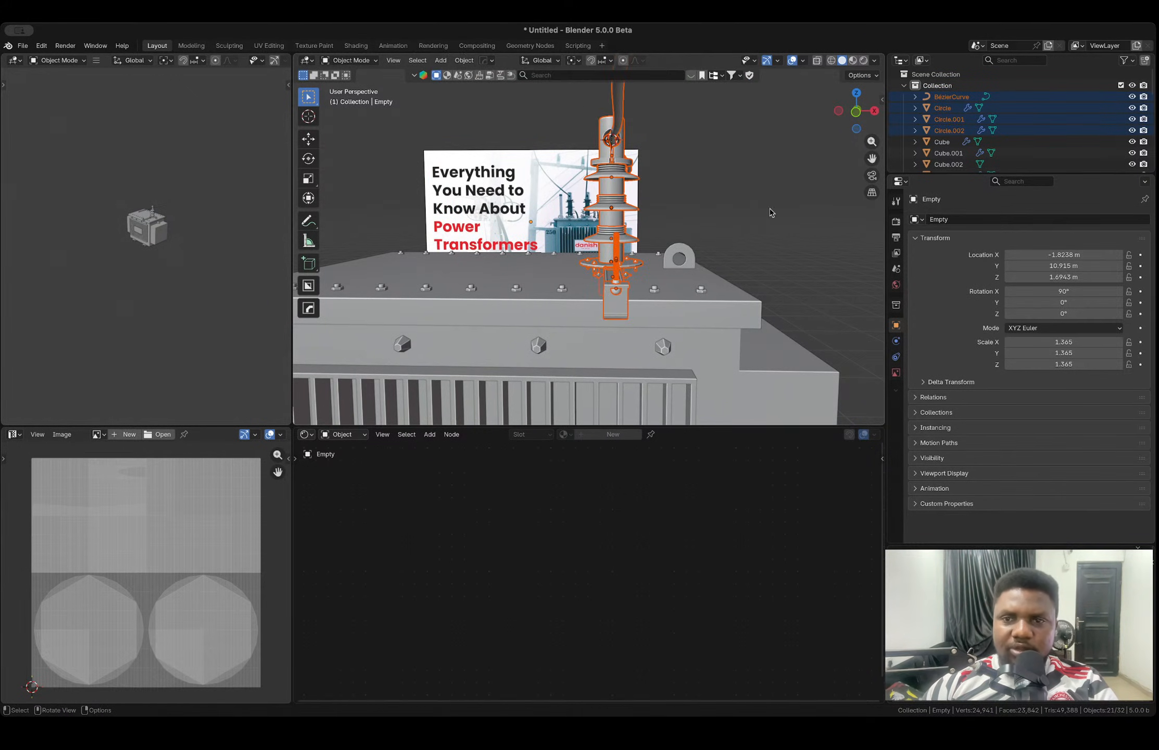
- Duplicate the insulator assembly about -0.561 m along X, repeat the duplication for a third insulator, and deselect everything
{"action": "left_click", "coordinate": [857, 115]}
{"action": "scroll", "coordinate": [654, 258], "scroll_direction": "down", "scroll_amount": 3}
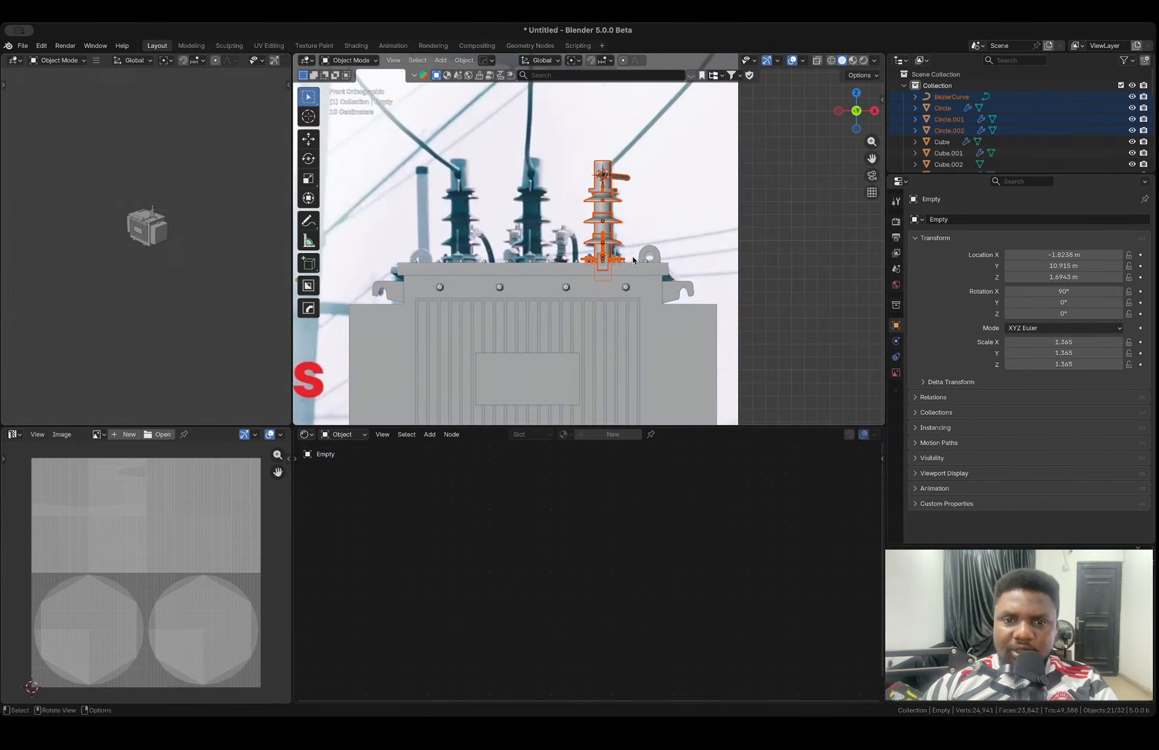
{"action": "middle_click_drag", "start_coordinate": [644, 277], "coordinate": [671, 285], "text": "shift"}
{"action": "key", "text": "shift+d"}
{"action": "key", "text": "x"}
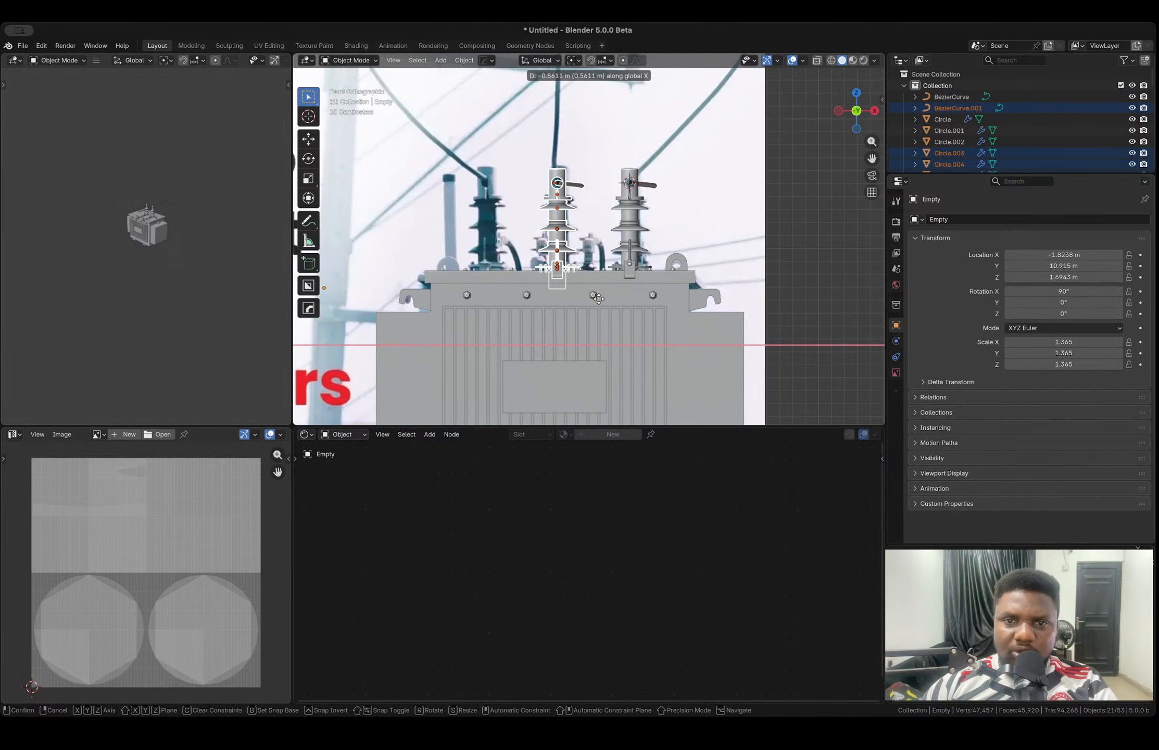
{"action": "left_click", "coordinate": [599, 299]}
{"action": "key", "text": "shift+r"}
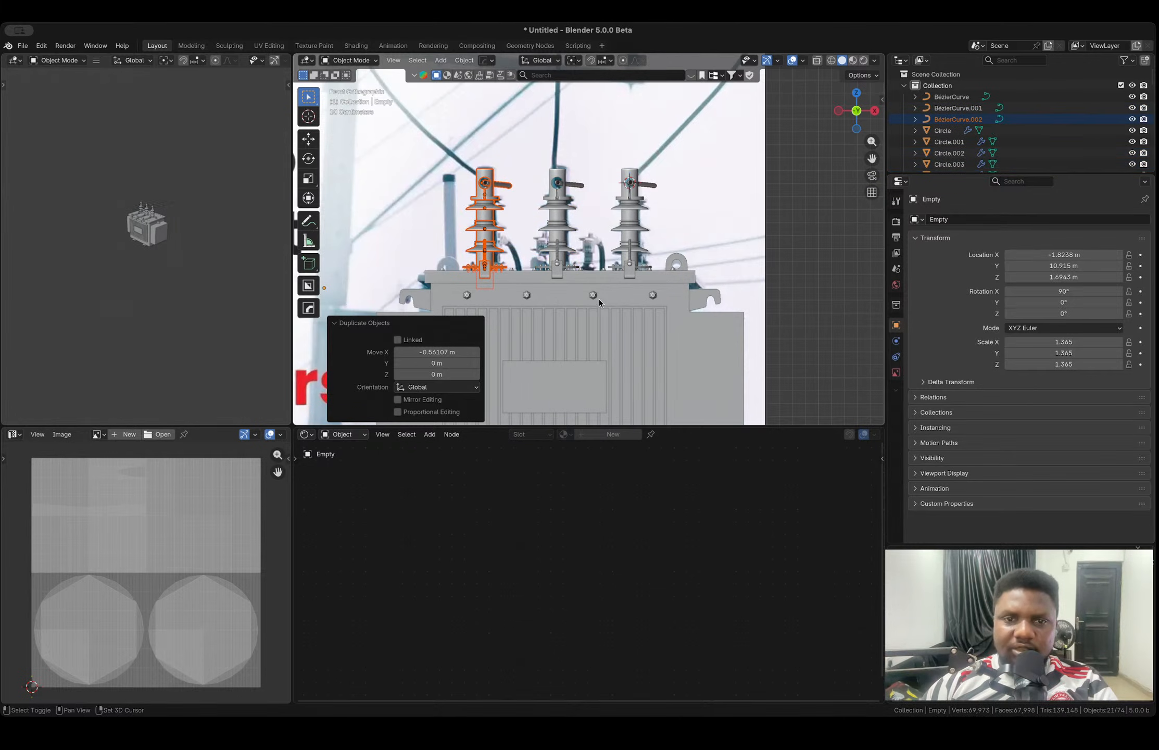
{"action": "scroll", "coordinate": [599, 302], "scroll_direction": "down", "scroll_amount": 2}
{"action": "mouse_move", "coordinate": [599, 299]}
{"action": "middle_mouse_down"}
{"action": "mouse_move", "coordinate": [588, 292]}
{"action": "mouse_move", "coordinate": [597, 282]}
{"action": "middle_mouse_up"}
{"action": "key", "text": "alt+a"}
- Reposition both end points of the middle insulator's wire so it differs from the other wires
{"action": "middle_click_drag", "start_coordinate": [688, 238], "coordinate": [648, 211]}
{"action": "left_click", "coordinate": [625, 184]}
{"action": "key", "text": "Tab"}
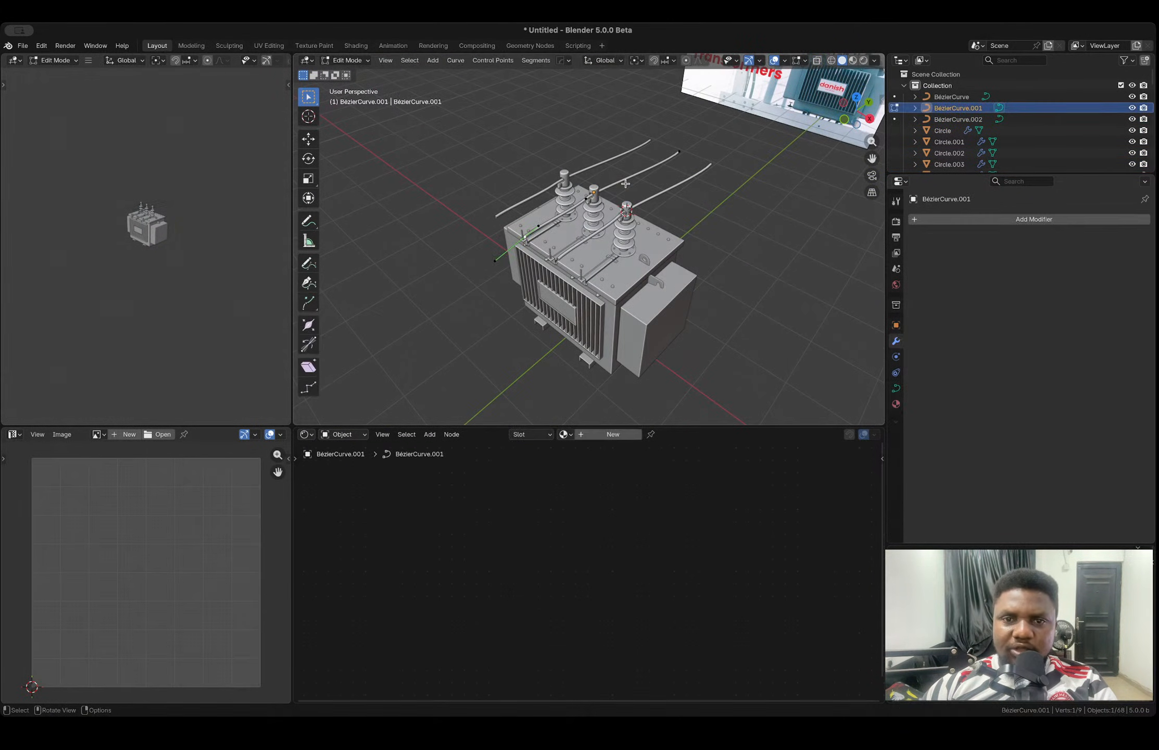
{"action": "key", "text": "g"}
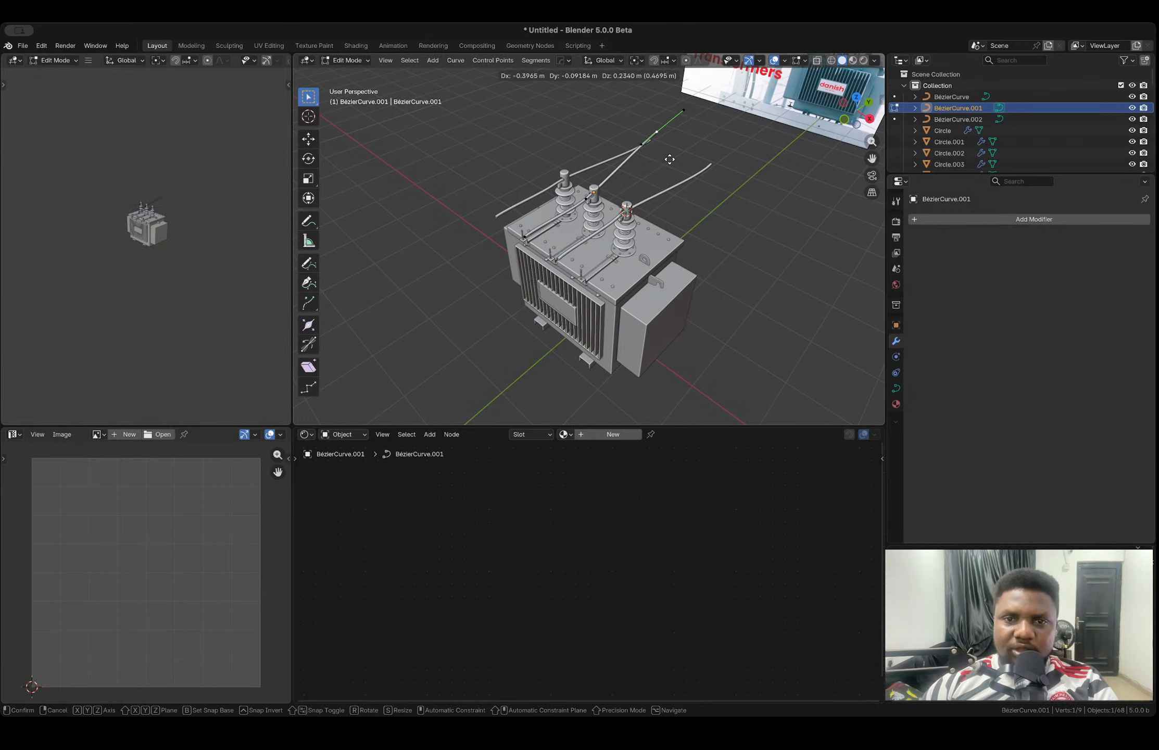
{"action": "left_click", "coordinate": [644, 199]}
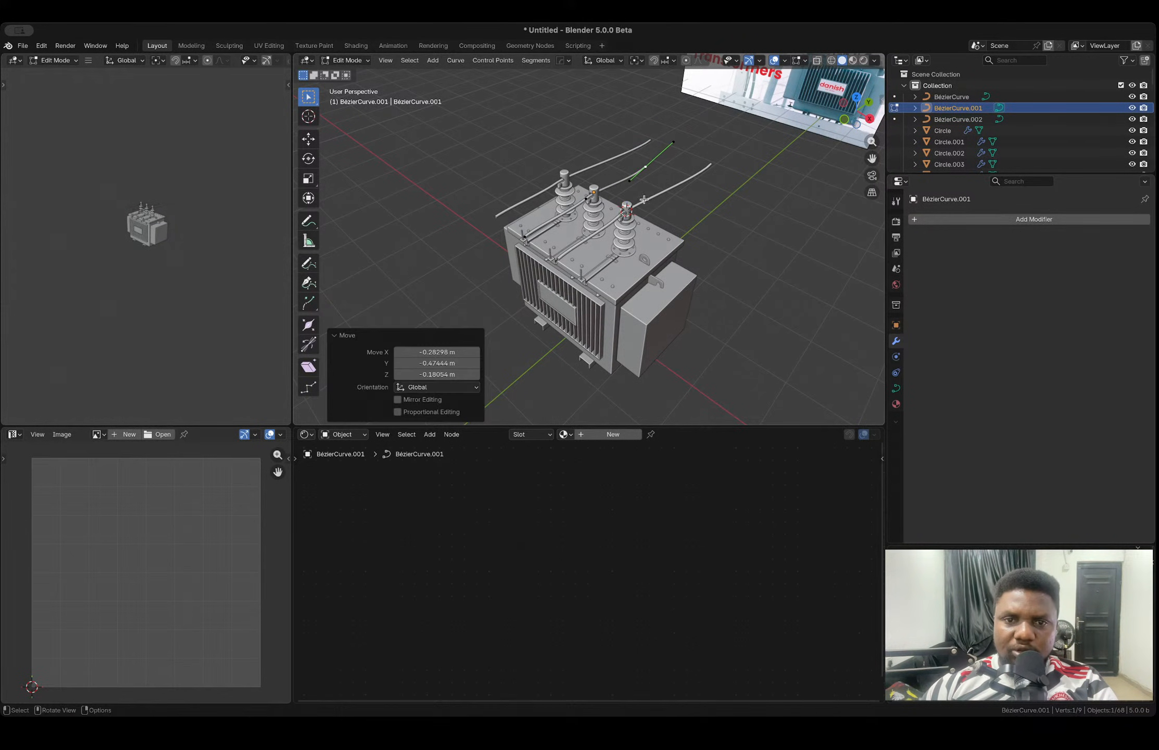
{"action": "key", "text": "g"}
{"action": "left_click", "coordinate": [535, 242]}
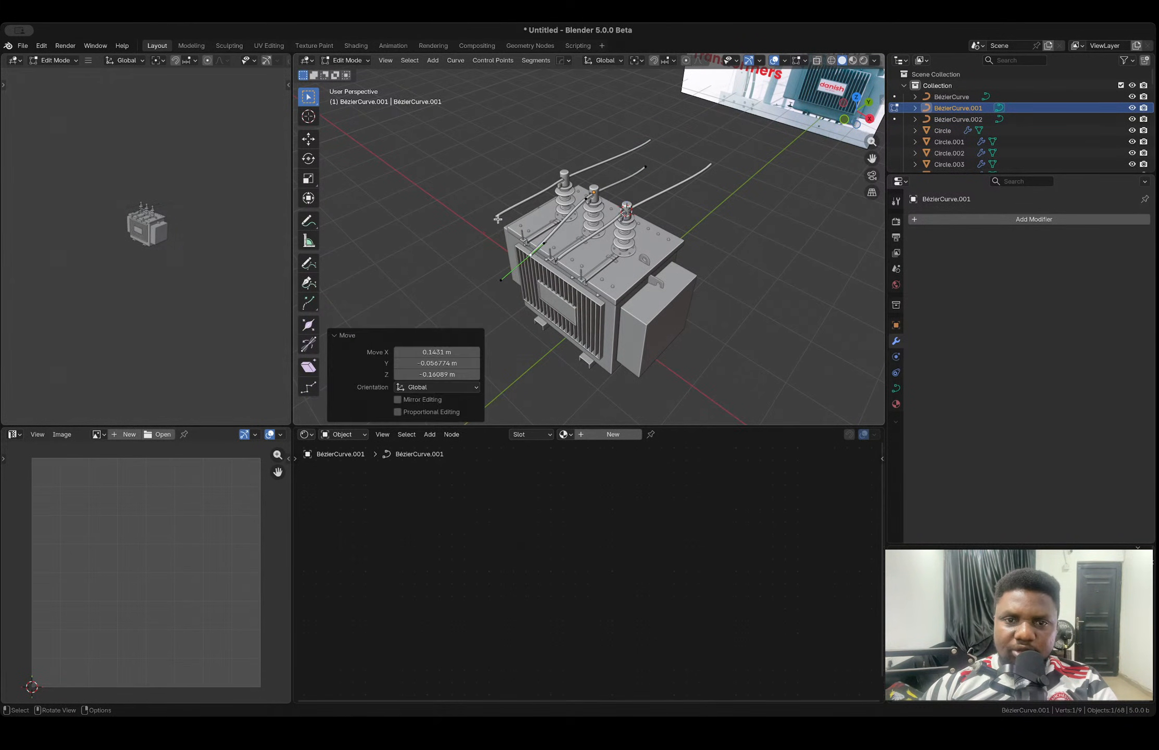
- Reposition the front and back end points of the wire on the third insulator, BézierCurve.002
{"action": "key", "text": "Tab"}
{"action": "left_click", "coordinate": [497, 218]}
{"action": "key", "text": "Tab"}
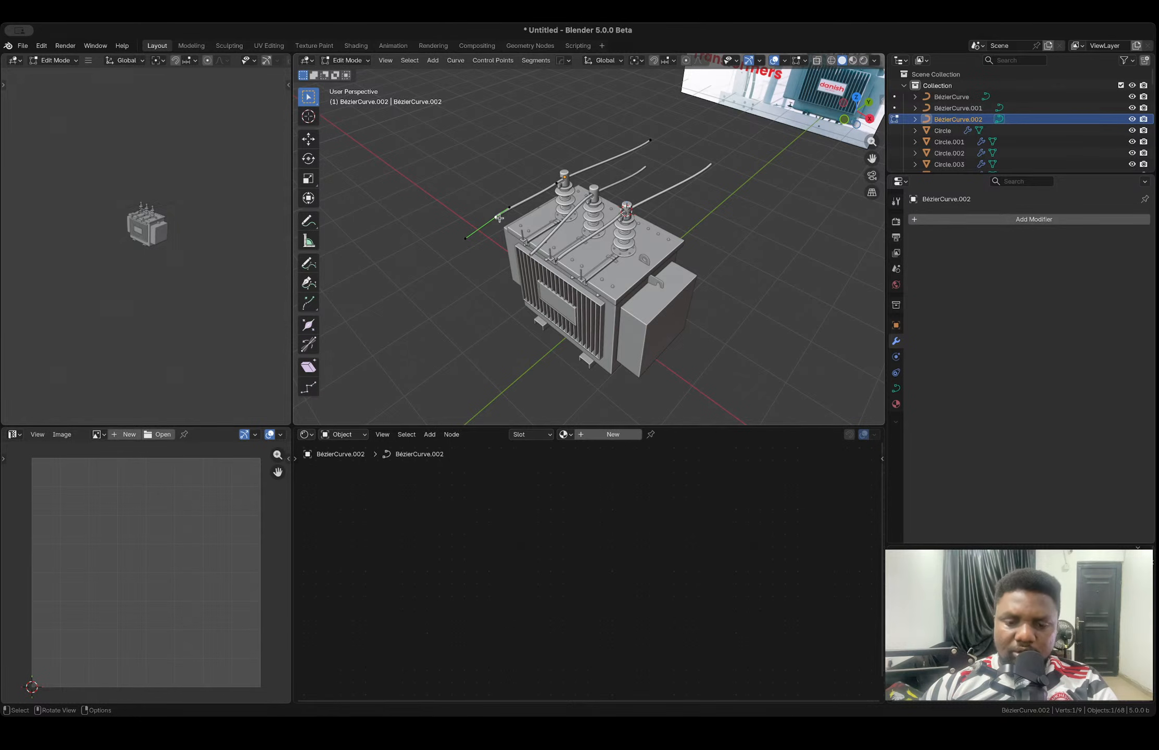
{"action": "key", "text": "g"}
{"action": "left_click", "coordinate": [512, 229]}
{"action": "left_click", "coordinate": [642, 142]}
{"action": "key", "text": "g"}
{"action": "left_click", "coordinate": [629, 158]}
{"action": "key", "text": "Tab"}
- Move the front end of wire BézierCurve.002 about -0.30 m in X and 0.11 m in Y in top view
{"action": "mouse_move", "coordinate": [607, 216]}
{"action": "middle_mouse_down"}
{"action": "mouse_move", "coordinate": [666, 180]}
{"action": "mouse_move", "coordinate": [614, 225]}
{"action": "middle_mouse_up"}
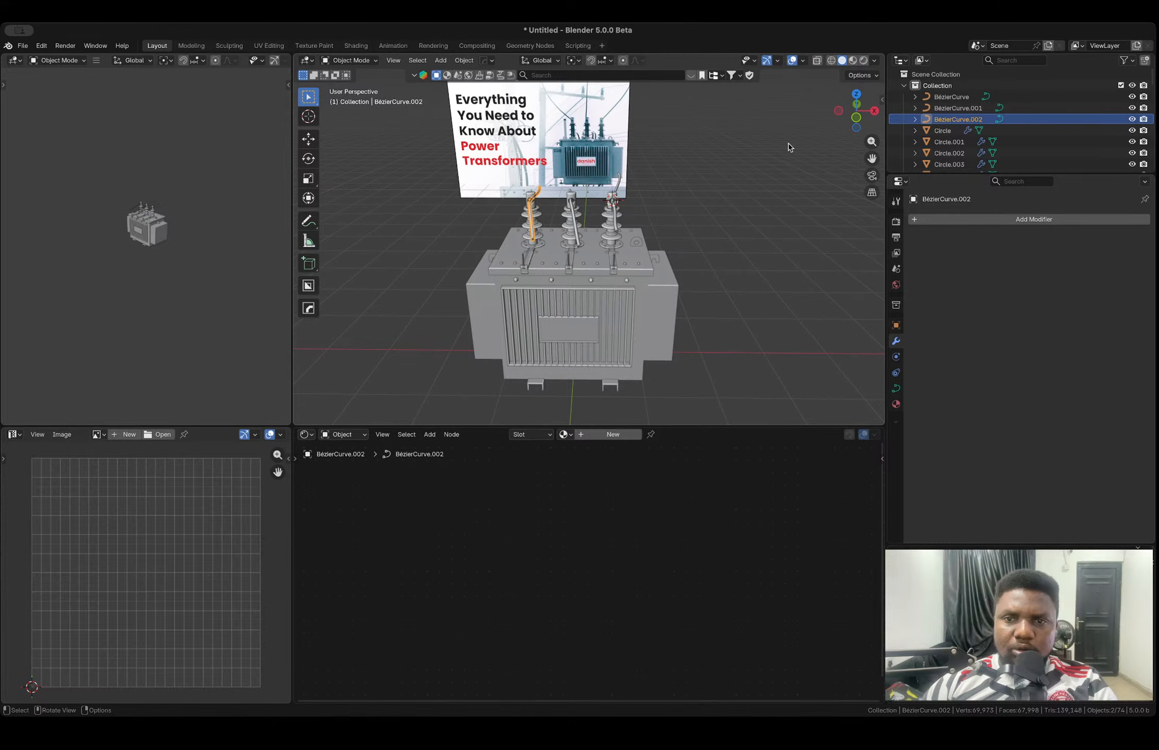
{"action": "left_click", "coordinate": [856, 94]}
{"action": "key", "text": "Tab"}
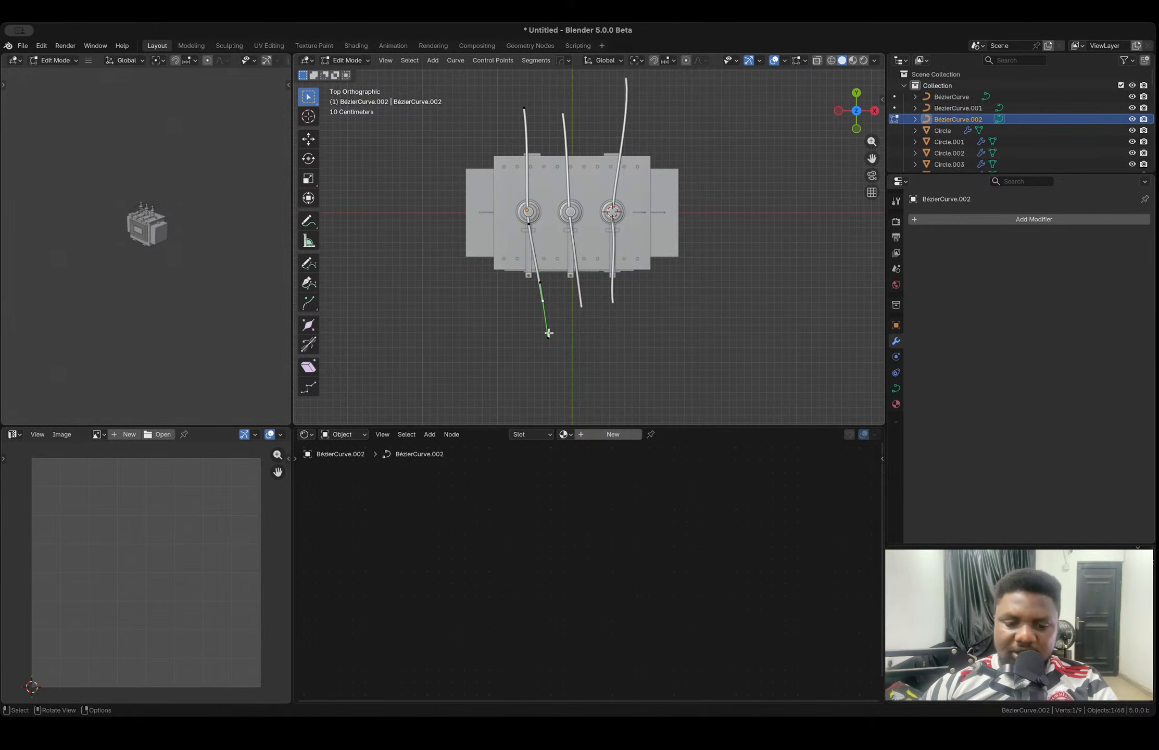
{"action": "key", "text": "g"}
{"action": "left_click", "coordinate": [525, 329]}
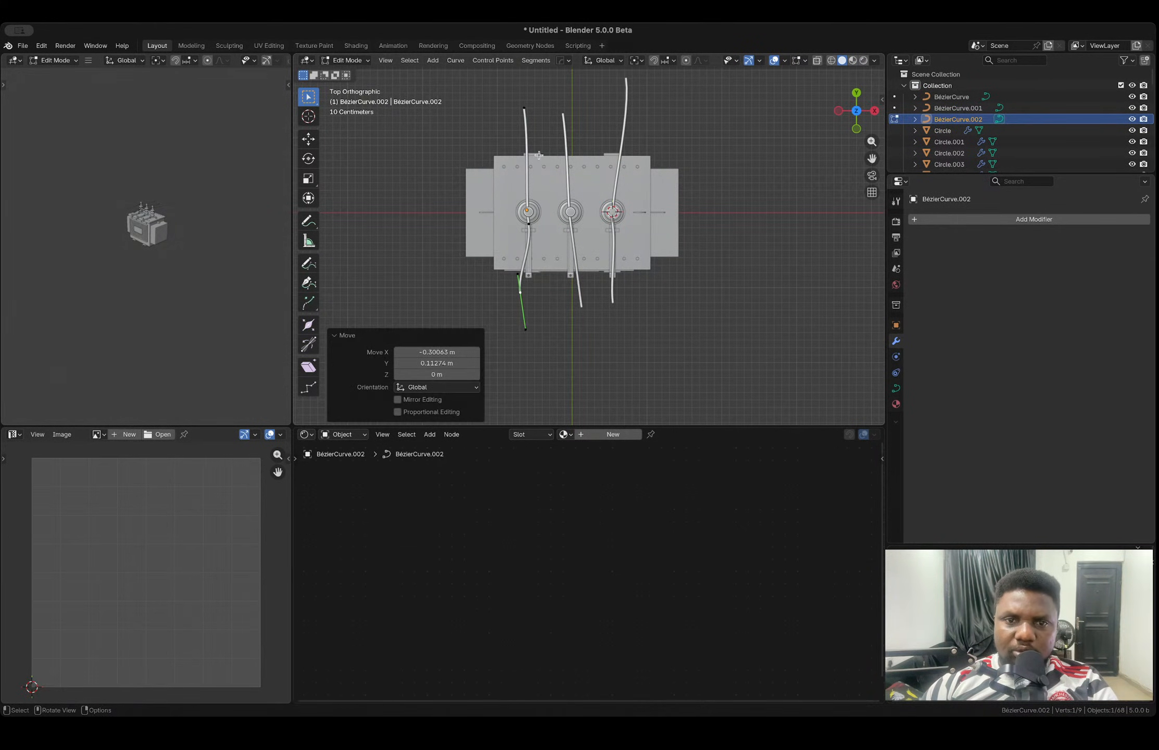
- Rotate the back end point of wire BézierCurve.002 about -28.2° in top view and scale it to about 0.575
{"action": "left_click", "coordinate": [522, 111]}
{"action": "key", "text": "r"}
{"action": "left_click", "coordinate": [563, 211]}
{"action": "key", "text": "s"}
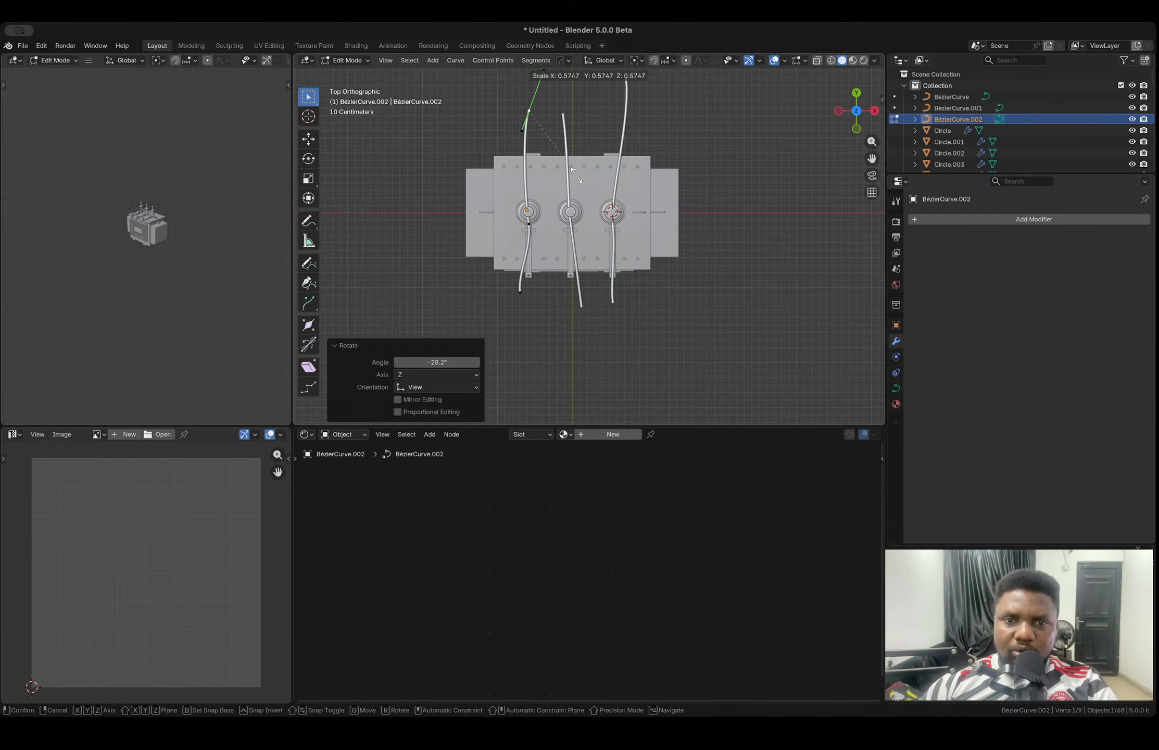
{"action": "left_click", "coordinate": [575, 174]}
{"action": "key", "text": "f"}
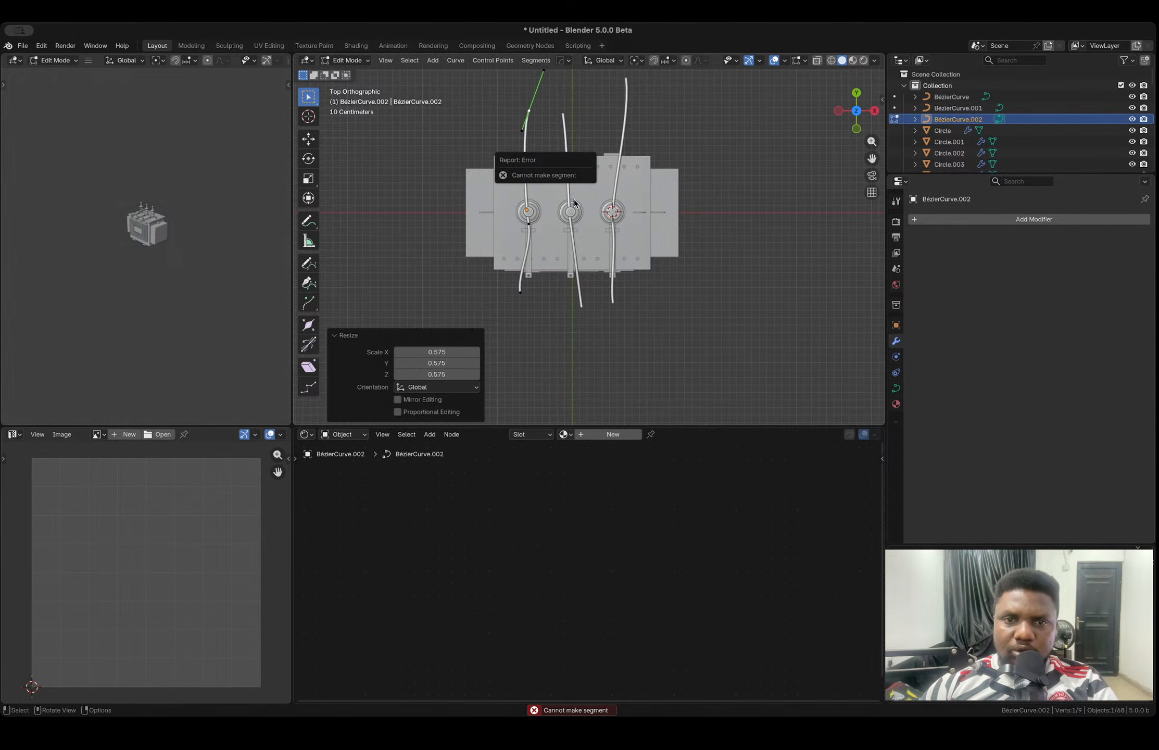
{"action": "key", "text": "Tab"}
- Rotate the back end point of the middle insulator's wire about -21.4° and shift it slightly
{"action": "left_click", "coordinate": [566, 144]}
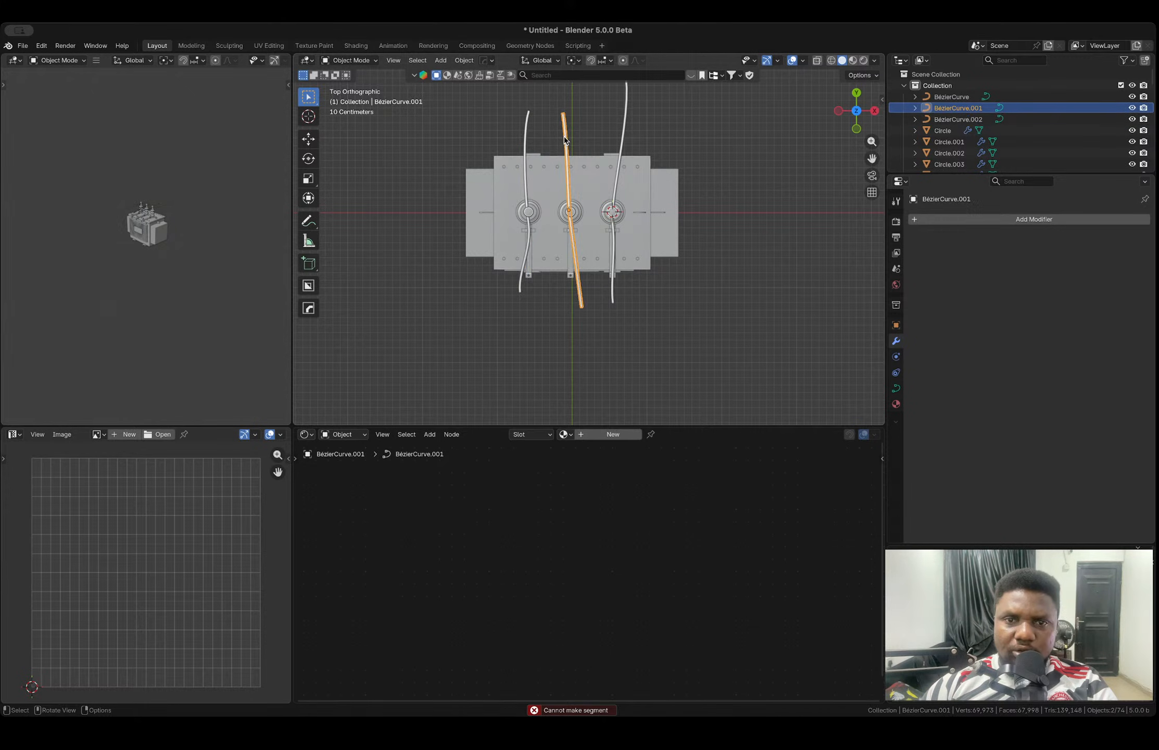
{"action": "key", "text": "Tab"}
{"action": "key", "text": "r"}
{"action": "left_click", "coordinate": [576, 265]}
{"action": "key", "text": "g"}
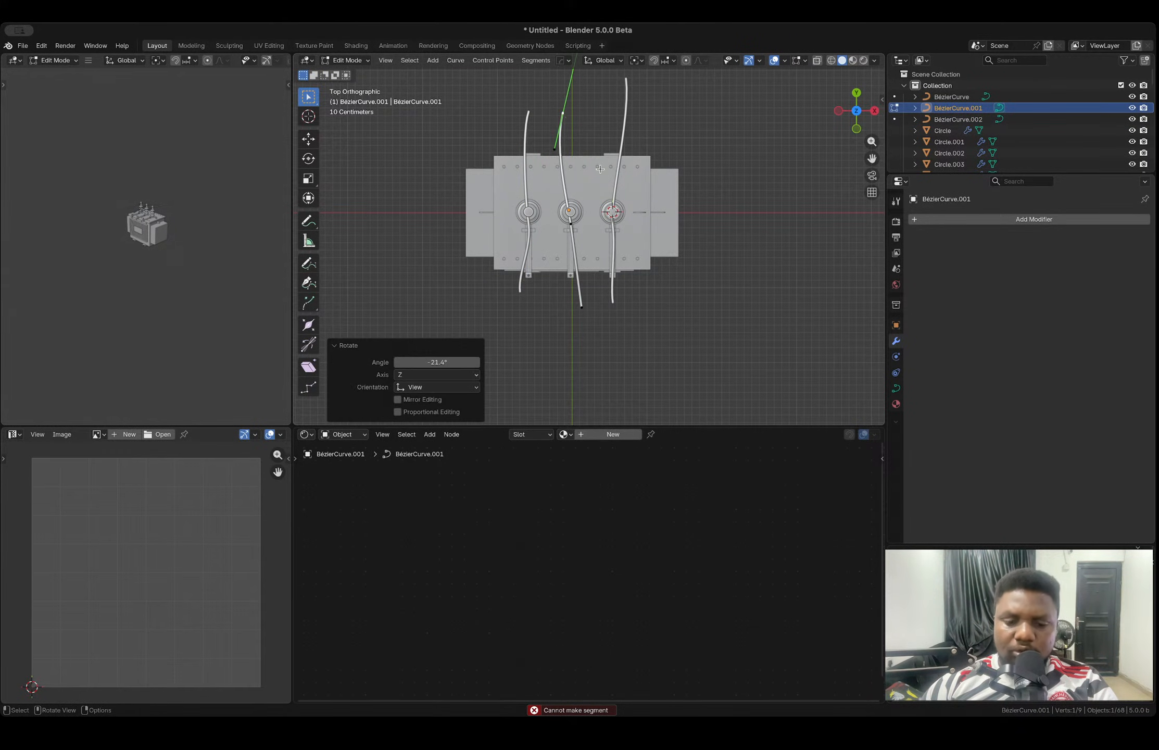
{"action": "left_click", "coordinate": [584, 262]}
- Move the front end point of the middle insulator's wire about -0.11 m in X and deselect the wire
{"action": "left_click", "coordinate": [581, 306]}
{"action": "key", "text": "g"}
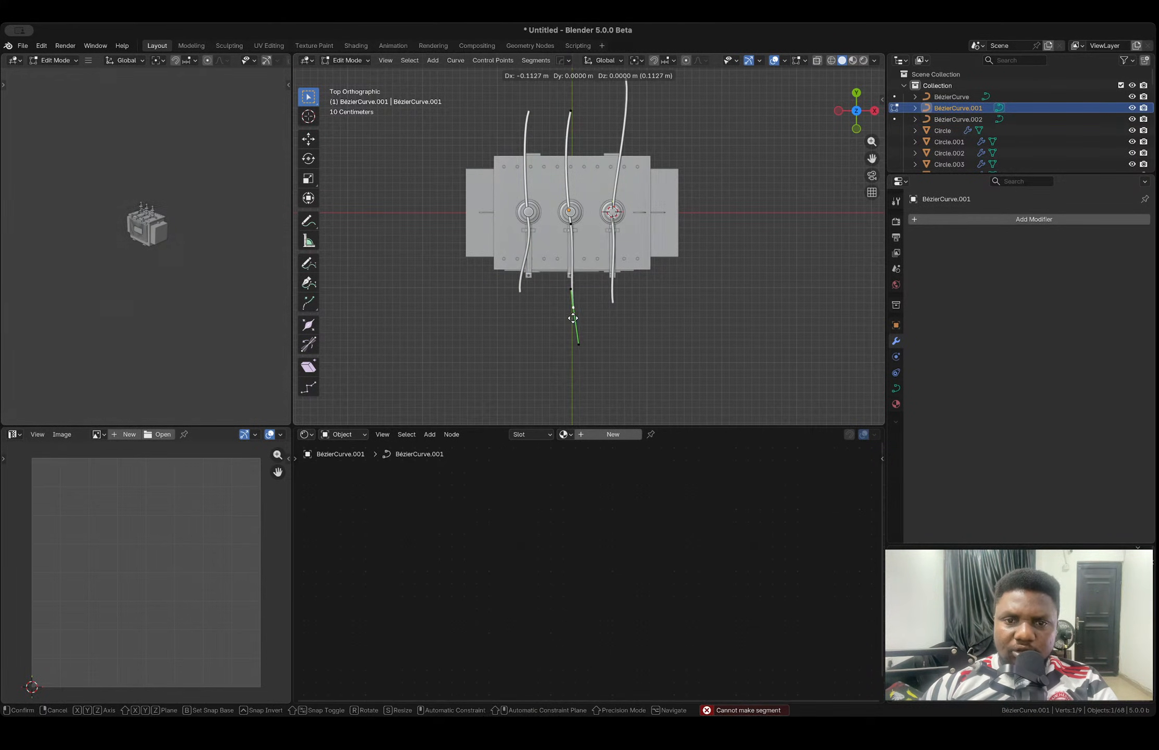
{"action": "left_click", "coordinate": [573, 317]}
{"action": "key", "text": "Tab"}
{"action": "scroll", "coordinate": [662, 232], "scroll_direction": "down", "scroll_amount": 4}
{"action": "middle_click_drag", "start_coordinate": [660, 231], "coordinate": [629, 142]}
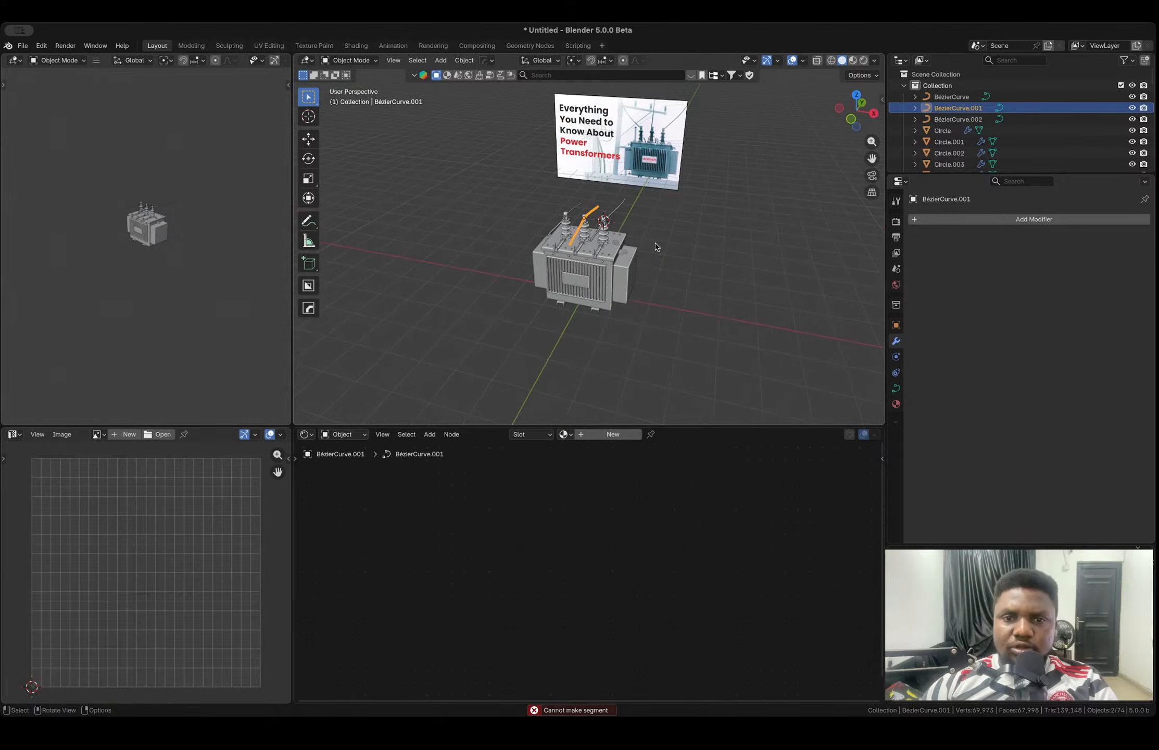
{"action": "left_click", "coordinate": [654, 242]}
- Mirror the transformer's cover with its lifting lug across the X axis
{"action": "scroll", "coordinate": [649, 257], "scroll_direction": "down", "scroll_amount": 3}
{"action": "scroll", "coordinate": [649, 261], "scroll_direction": "up", "scroll_amount": 5}
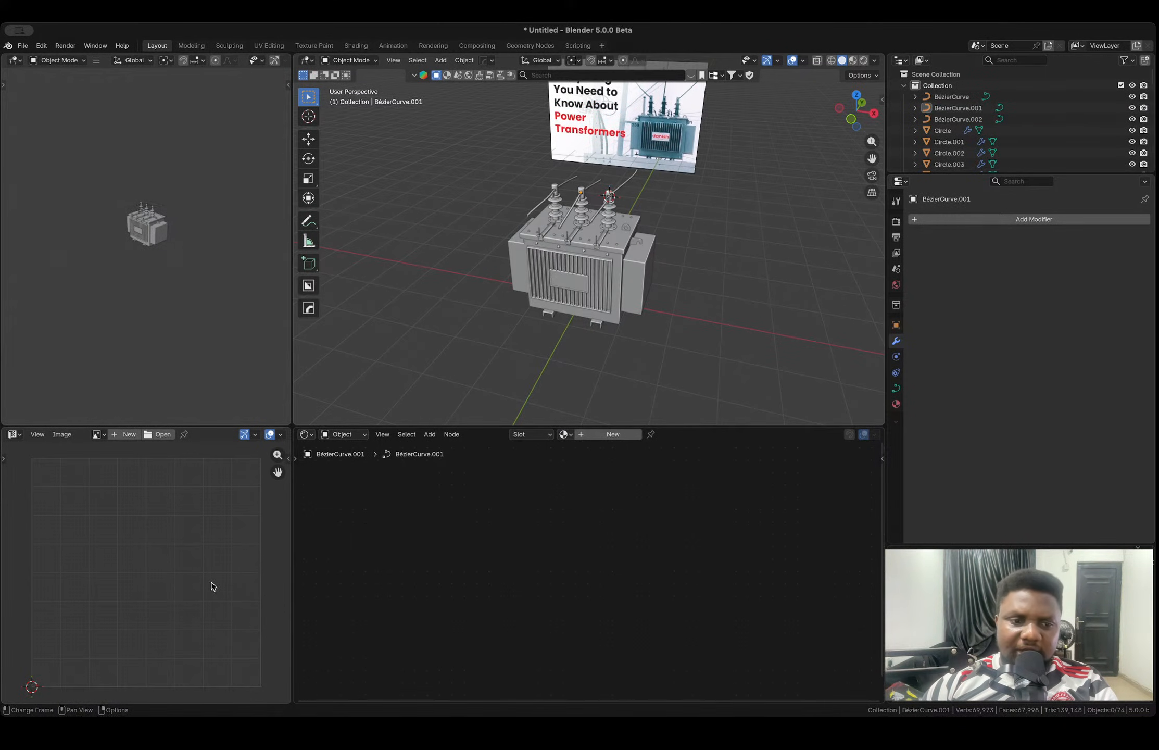
{"action": "scroll", "coordinate": [620, 250], "scroll_direction": "up", "scroll_amount": 6}
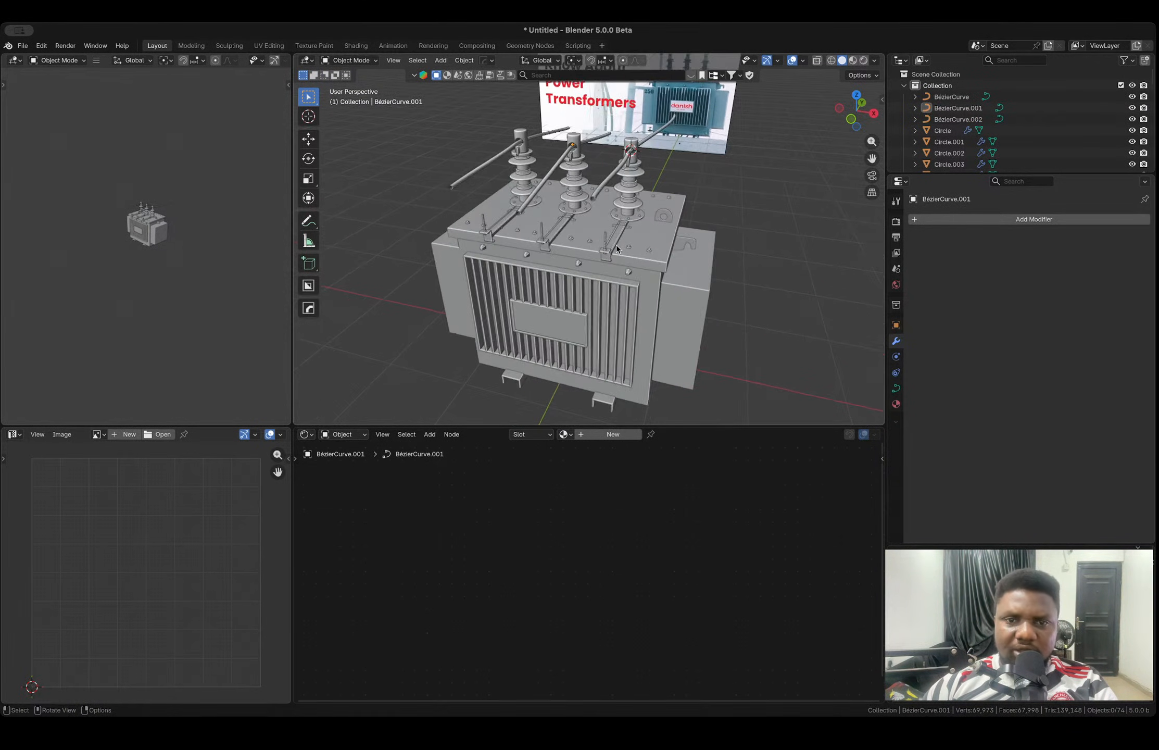
{"action": "left_click", "coordinate": [717, 216]}
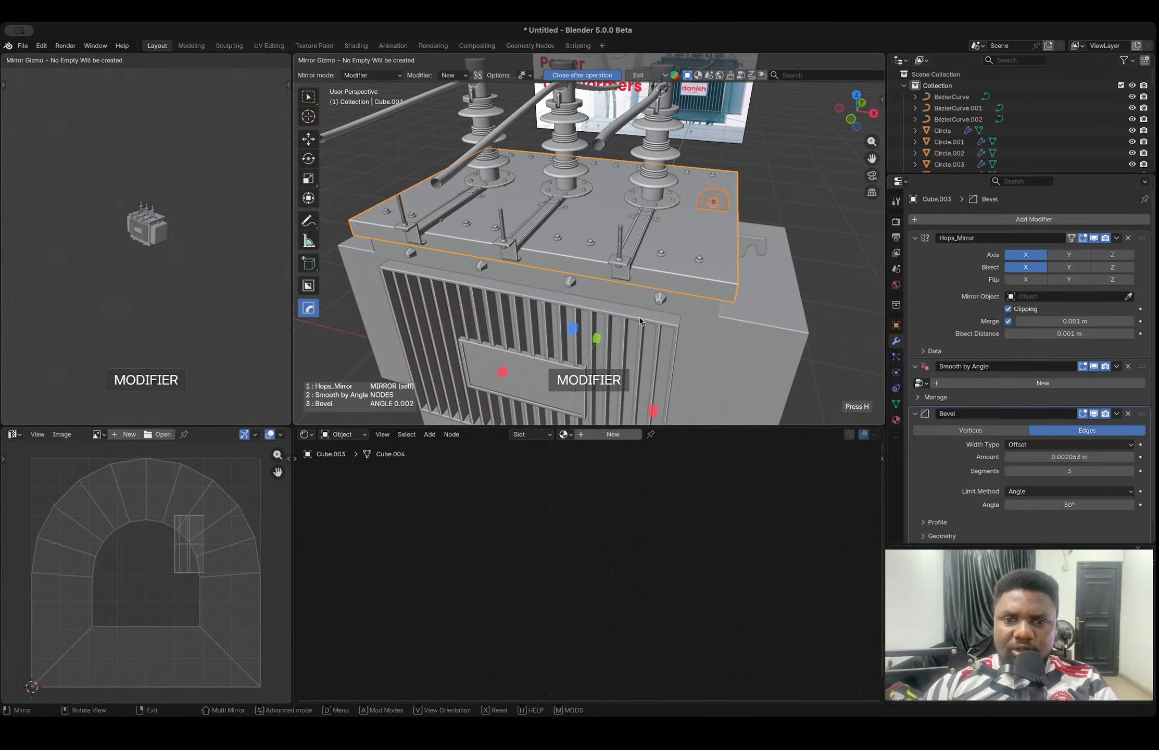
{"action": "scroll", "coordinate": [634, 376], "scroll_direction": "down", "scroll_amount": 3}
{"action": "left_click", "coordinate": [799, 290]}
- Delete the rows of bolts along the edges of the transformer's cover
{"action": "scroll", "coordinate": [755, 292], "scroll_direction": "down", "scroll_amount": 2}
{"action": "middle_click_drag", "start_coordinate": [560, 294], "coordinate": [706, 203], "text": "shift"}
{"action": "scroll", "coordinate": [708, 203], "scroll_direction": "up", "scroll_amount": 4}
{"action": "left_click", "coordinate": [750, 173]}
{"action": "key", "text": "x"}
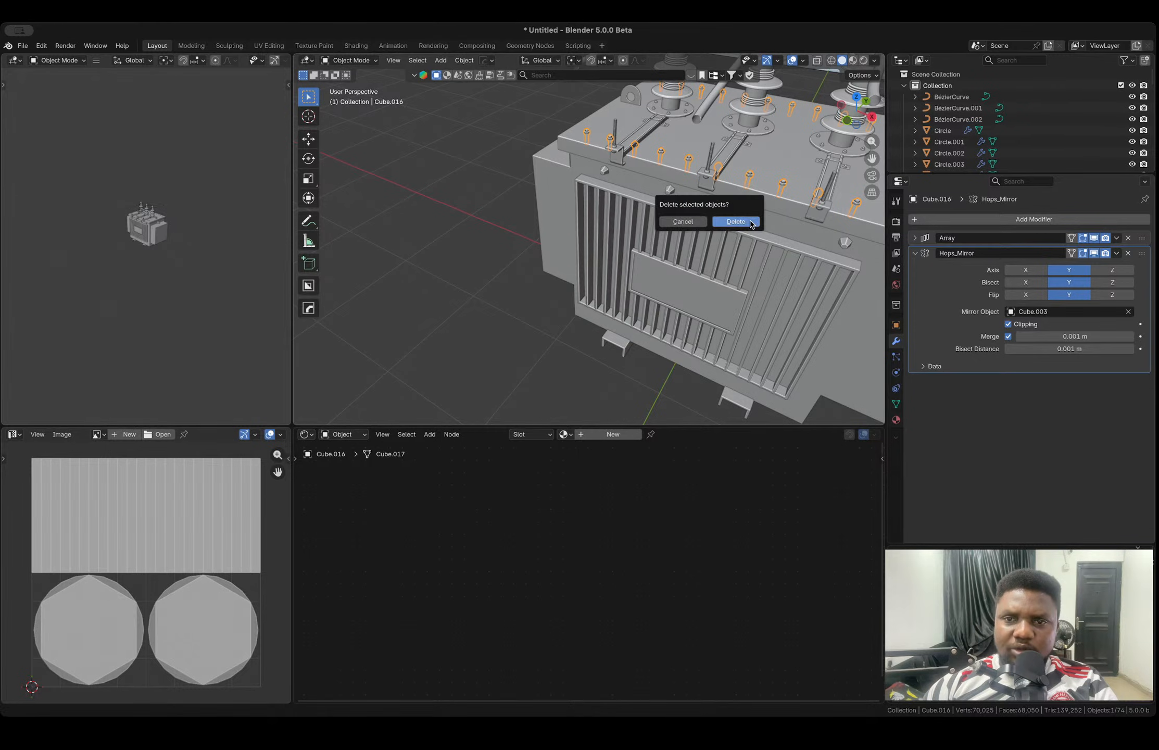
{"action": "left_click", "coordinate": [751, 221]}
- Cut an edge loop around the tank's side box just below its top edge
{"action": "scroll", "coordinate": [749, 279], "scroll_direction": "down", "scroll_amount": 3}
{"action": "middle_click_drag", "start_coordinate": [749, 282], "coordinate": [721, 282]}
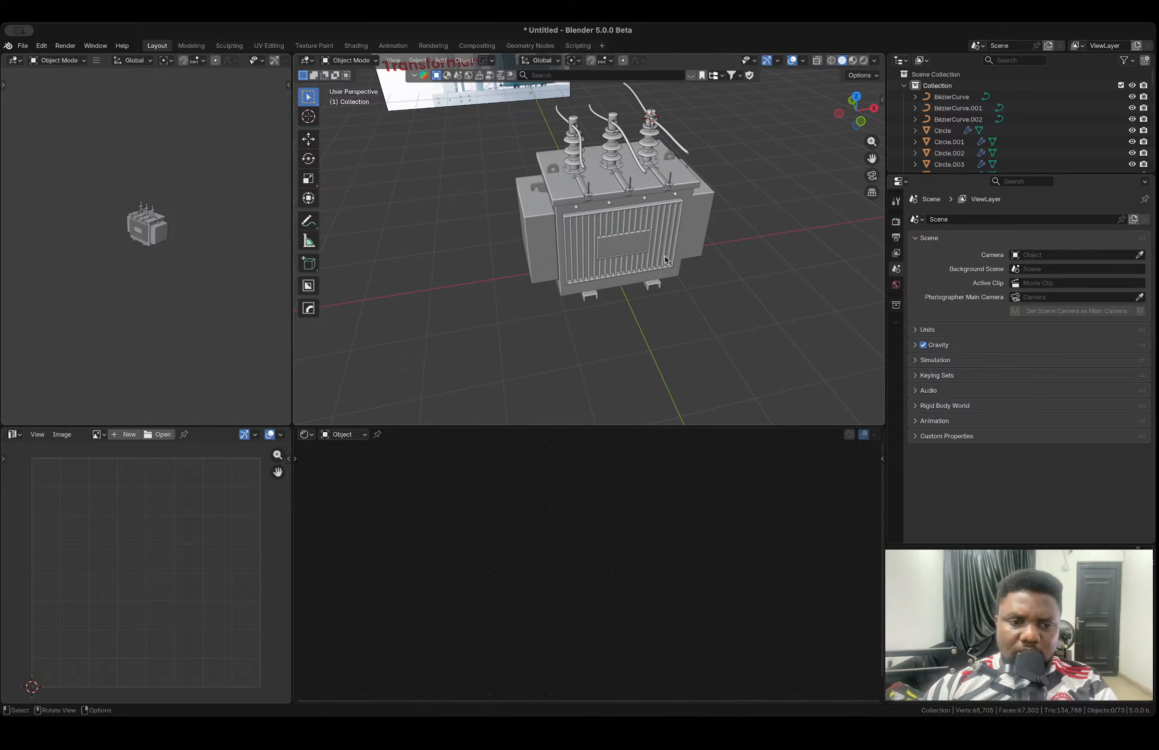
{"action": "scroll", "coordinate": [664, 252], "scroll_direction": "up", "scroll_amount": 3}
{"action": "middle_click_drag", "start_coordinate": [677, 254], "coordinate": [627, 239]}
{"action": "middle_click_drag", "start_coordinate": [762, 256], "coordinate": [621, 240], "text": "shift"}
{"action": "scroll", "coordinate": [682, 253], "scroll_direction": "up", "scroll_amount": 3}
{"action": "left_click", "coordinate": [620, 240]}
{"action": "key", "text": "Tab"}
{"action": "key", "text": "ctrl+r"}
{"action": "left_click", "coordinate": [540, 230]}
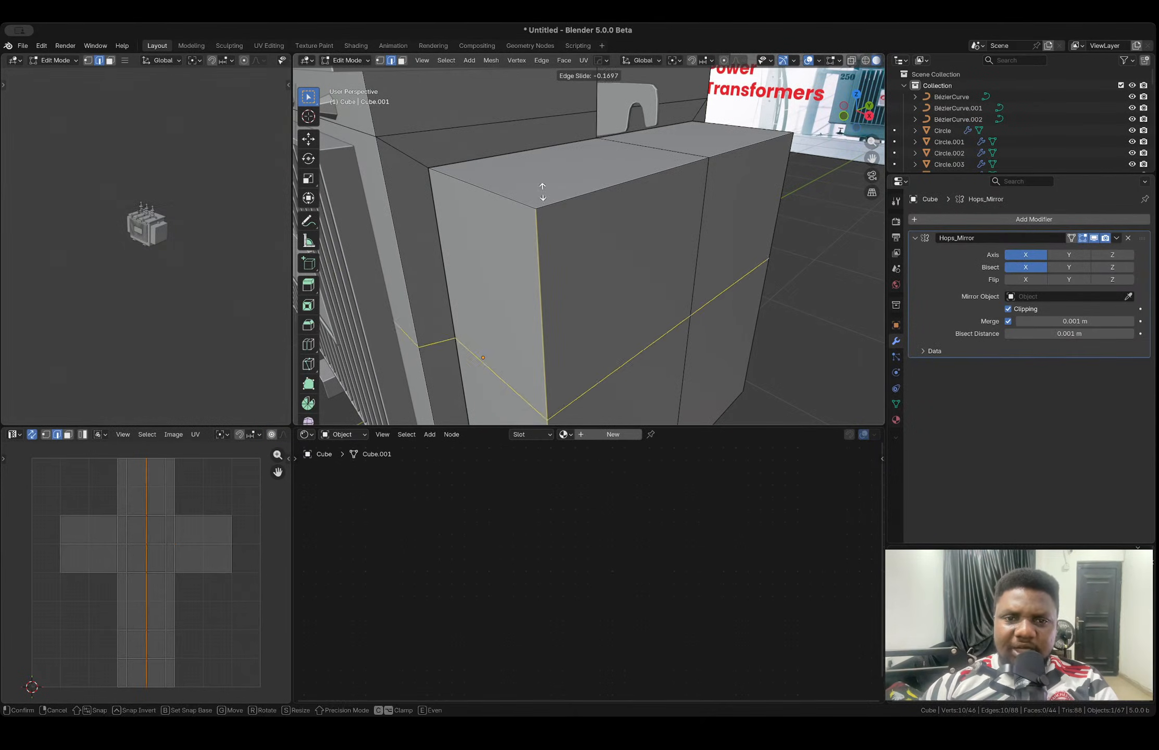
{"action": "left_click", "coordinate": [542, 406]}
- Extrude the thin face strip around the side box's top along its normals by about 0.022 m to form a rim
{"action": "key", "text": "3"}
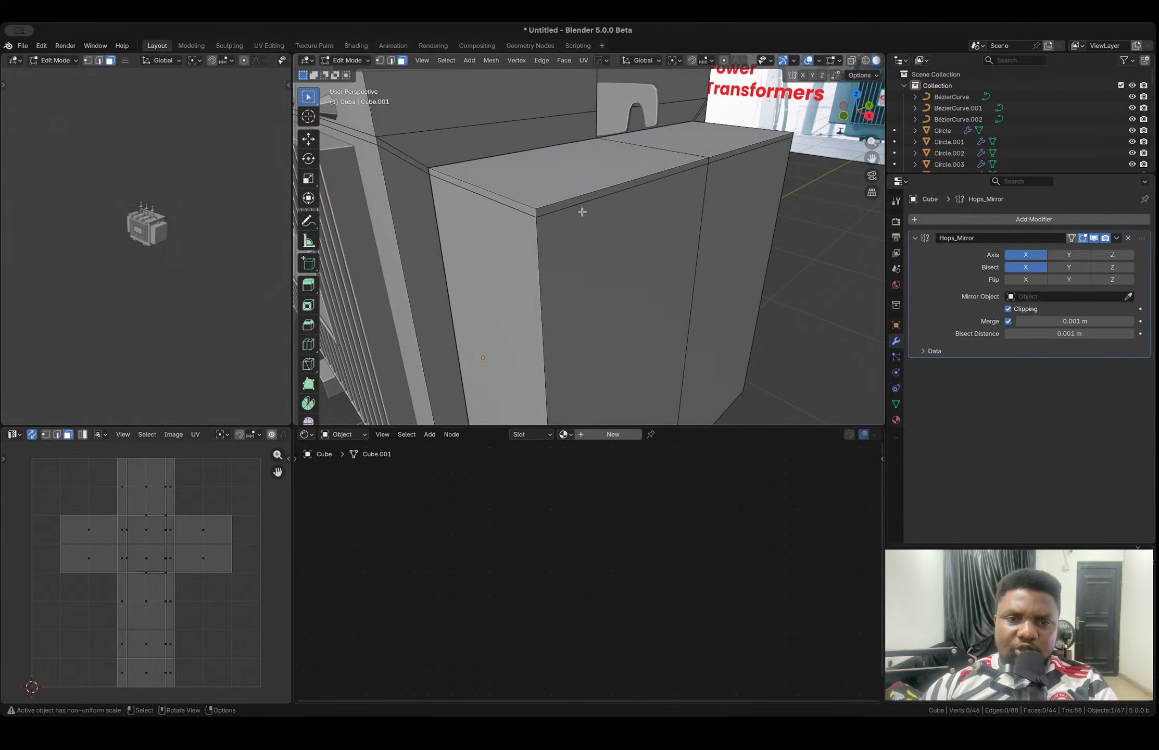
{"action": "left_click", "coordinate": [575, 199], "text": "alt"}
{"action": "middle_click_drag", "start_coordinate": [727, 167], "coordinate": [517, 178]}
{"action": "left_click", "coordinate": [513, 178], "text": "shift"}
{"action": "key", "text": "alt+e"}
{"action": "left_click", "coordinate": [490, 217]}
{"action": "left_click", "coordinate": [519, 214]}
- Add a centred edge loop around the underside of the side box's rim
{"action": "middle_click_drag", "start_coordinate": [520, 214], "coordinate": [576, 182]}
{"action": "scroll", "coordinate": [579, 237], "scroll_direction": "up", "scroll_amount": 4}
{"action": "key", "text": "ctrl+r"}
{"action": "left_click", "coordinate": [555, 121]}
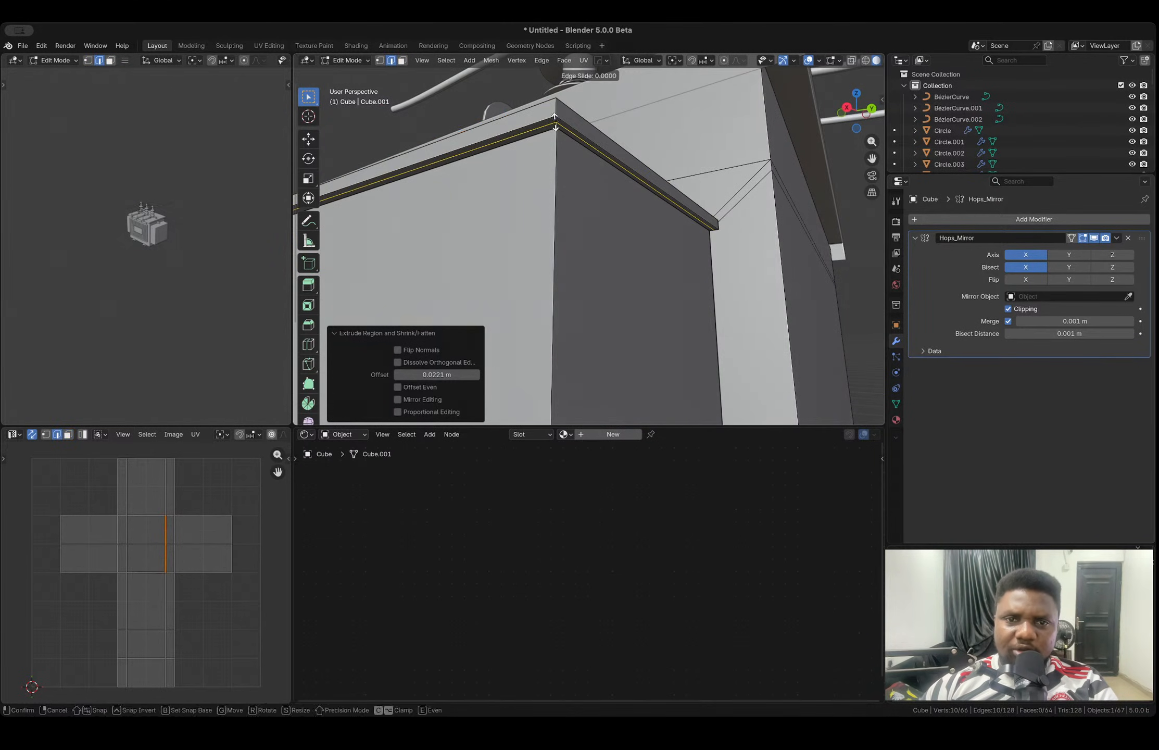
{"action": "left_click", "coordinate": [555, 122]}
- Extrude the strip of lower faces along the side box's rim by about 0.016 m and deselect the object
{"action": "key", "text": "3"}
{"action": "left_click", "coordinate": [558, 124], "text": "alt"}
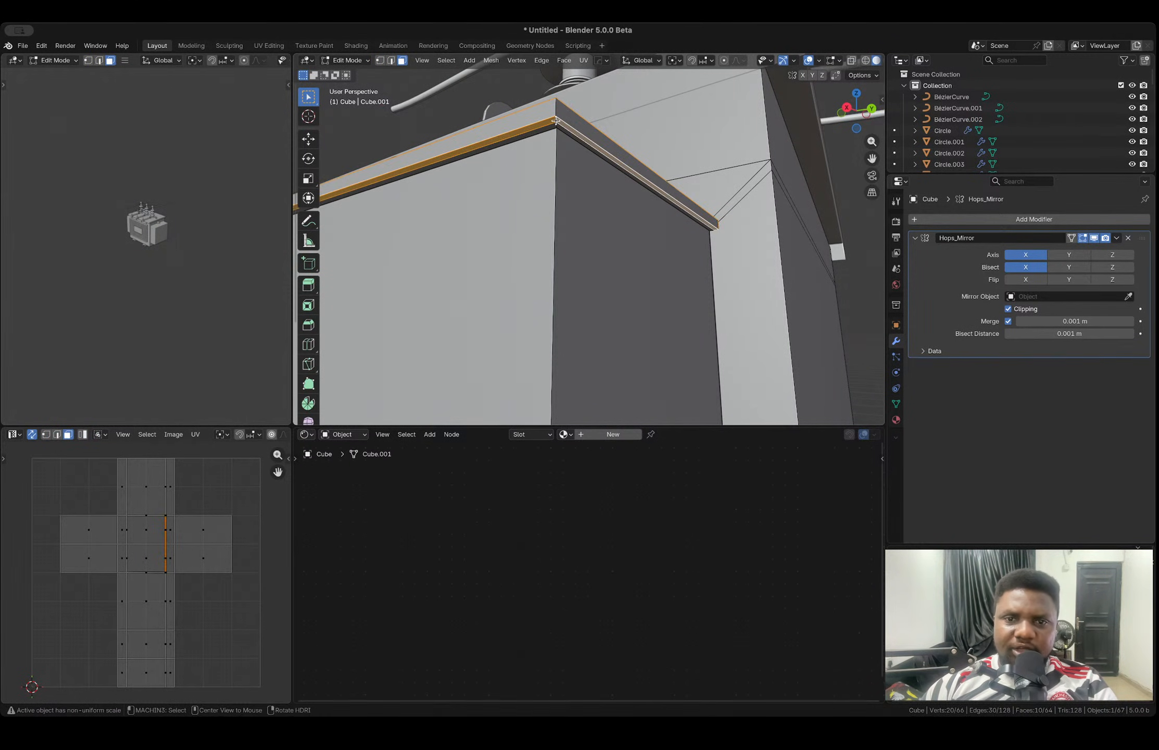
{"action": "left_click", "coordinate": [585, 139]}
{"action": "left_click", "coordinate": [534, 128], "text": "shift"}
{"action": "middle_click_drag", "start_coordinate": [470, 208], "coordinate": [565, 208], "text": "shift"}
{"action": "left_click", "coordinate": [575, 146], "text": "shift"}
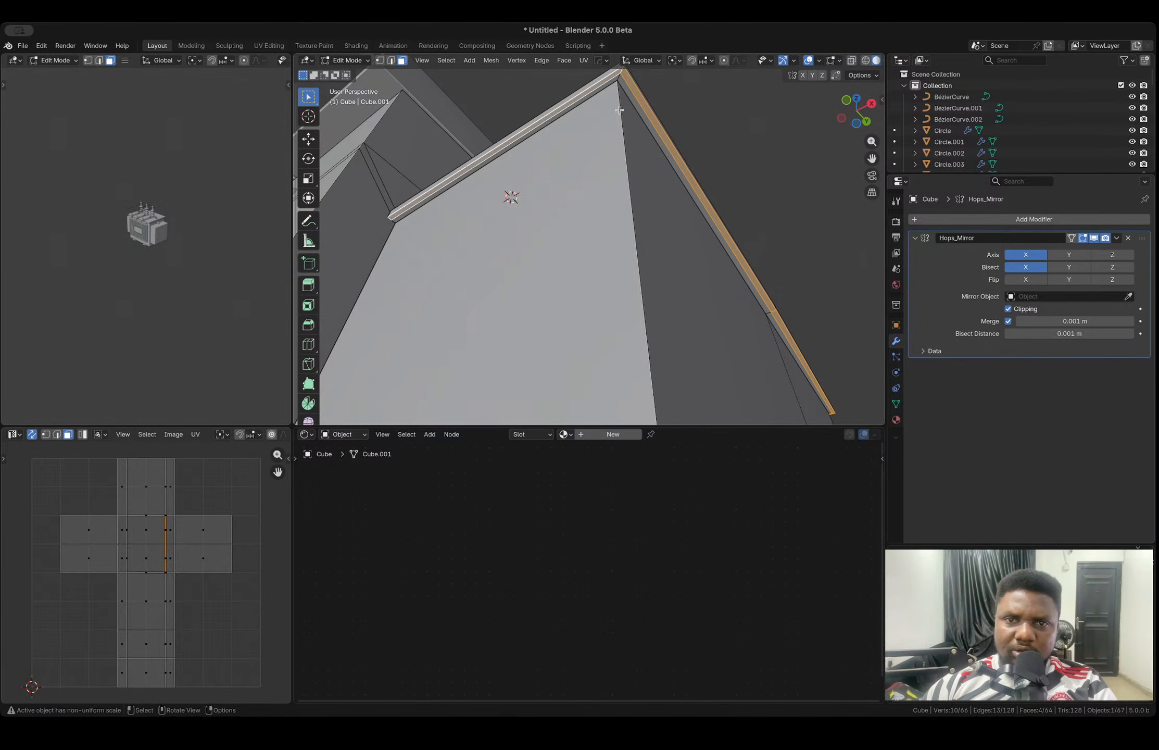
{"action": "middle_click_drag", "start_coordinate": [608, 86], "coordinate": [612, 180]}
{"action": "key", "text": "e"}
{"action": "left_click", "coordinate": [624, 223]}
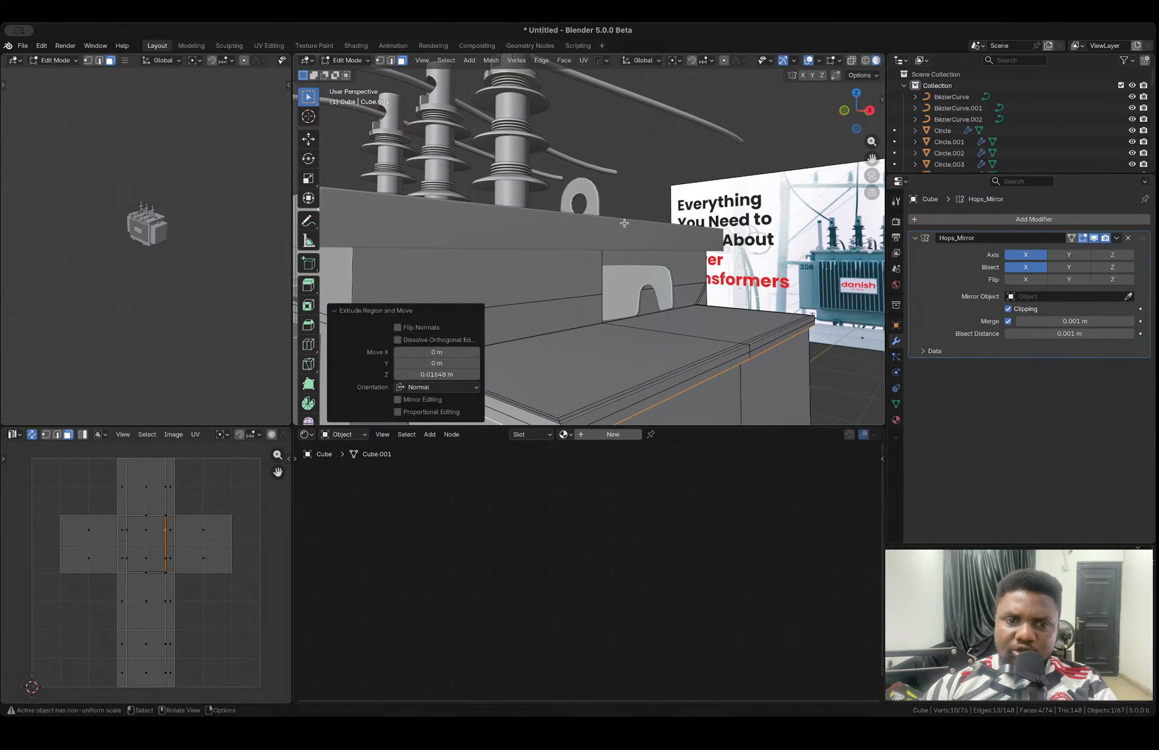
{"action": "key", "text": "Tab"}
{"action": "scroll", "coordinate": [624, 223], "scroll_direction": "down", "scroll_amount": 5}
{"action": "middle_click_drag", "start_coordinate": [686, 291], "coordinate": [801, 264]}
{"action": "left_click", "coordinate": [801, 264]}
{"action": "scroll", "coordinate": [750, 307], "scroll_direction": "down", "scroll_amount": 4}
{"action": "middle_click_drag", "start_coordinate": [719, 276], "coordinate": [252, 445]}
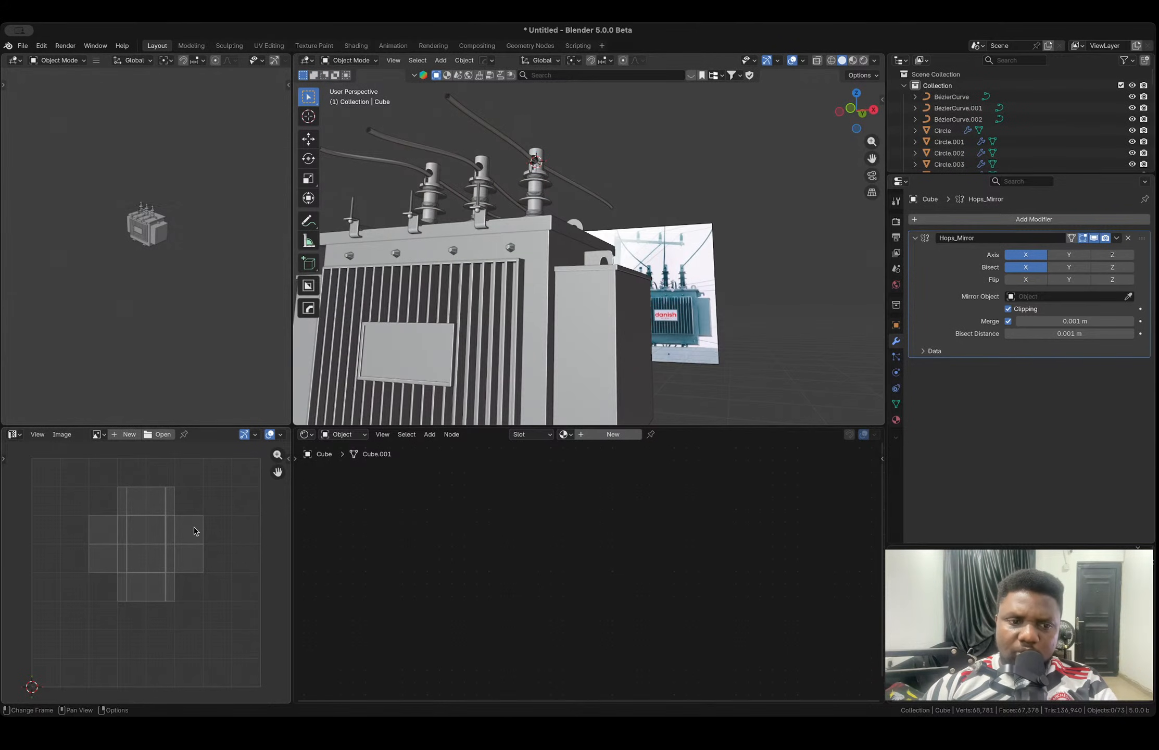
{"action": "scroll", "coordinate": [583, 341], "scroll_direction": "up", "scroll_amount": 6}
{"action": "key", "text": "Tab"}
{"action": "key", "text": "ctrl+r"}
{"action": "left_click", "coordinate": [536, 221]}
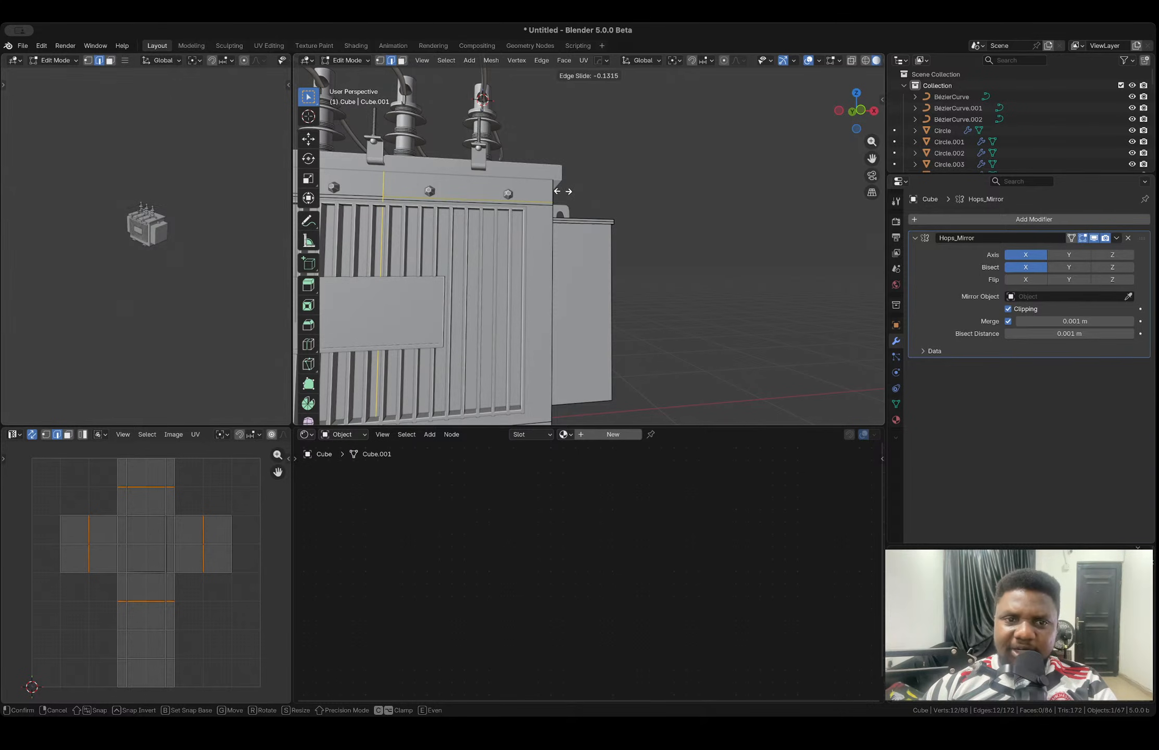
{"action": "left_click", "coordinate": [561, 191]}
{"action": "scroll", "coordinate": [467, 237], "scroll_direction": "down", "scroll_amount": 5}
{"action": "middle_click_drag", "start_coordinate": [468, 237], "coordinate": [524, 209], "text": "shift"}
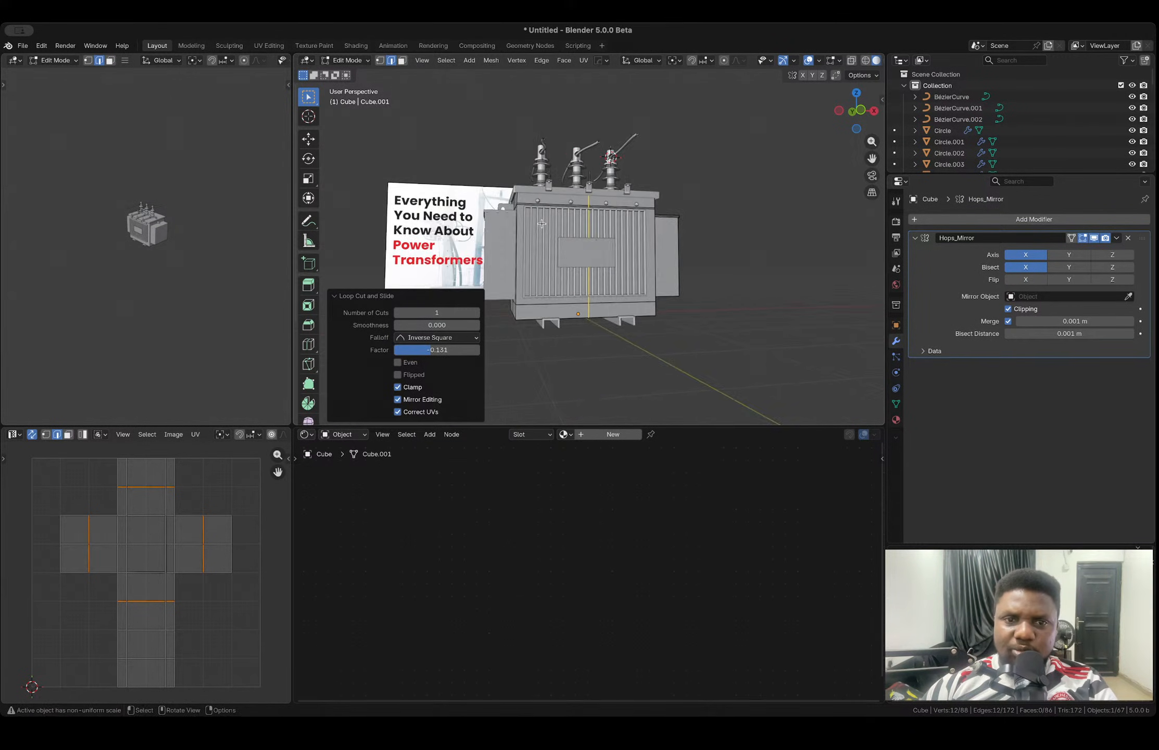
{"action": "scroll", "coordinate": [524, 199], "scroll_direction": "up", "scroll_amount": 2}
{"action": "key", "text": "ctrl+z"}
- Try placing two vertical edge loops on the tank's front face at slide factors of about 0.377 and 0.953
{"action": "key", "text": "ctrl+r"}
{"action": "left_click", "coordinate": [520, 168]}
{"action": "left_click", "coordinate": [490, 168]}
{"action": "key", "text": "ctrl+r"}
{"action": "left_click", "coordinate": [490, 168]}
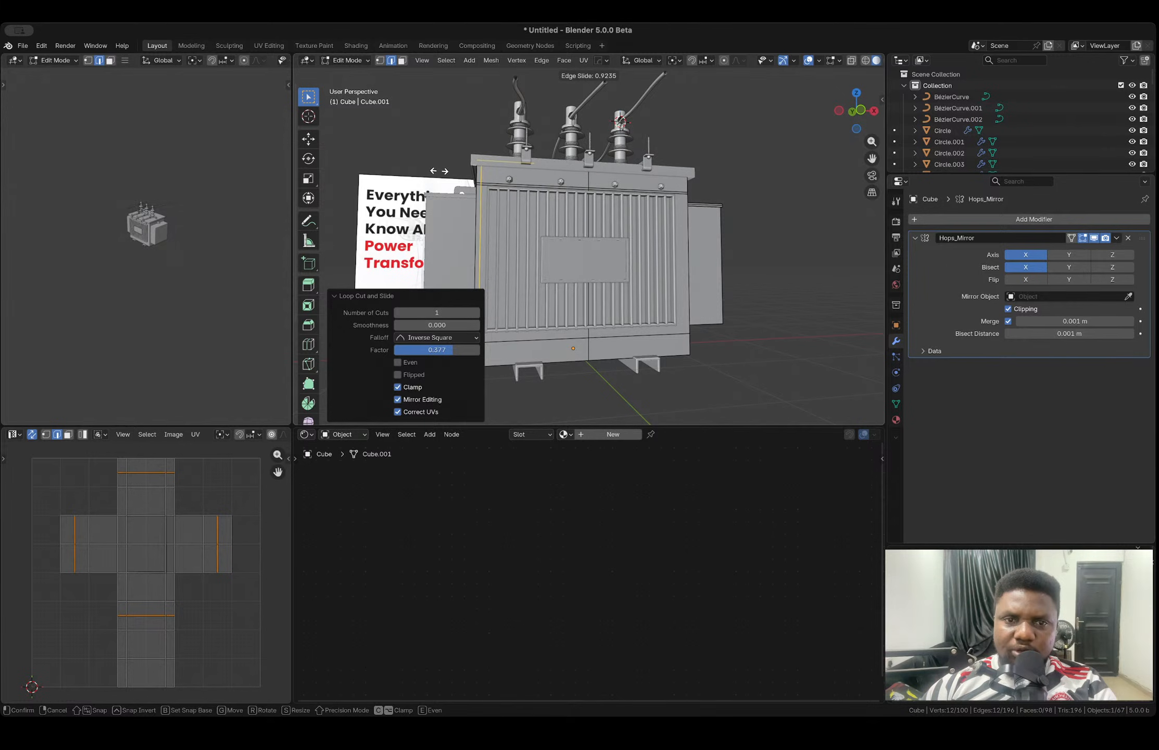
{"action": "left_click", "coordinate": [438, 171]}
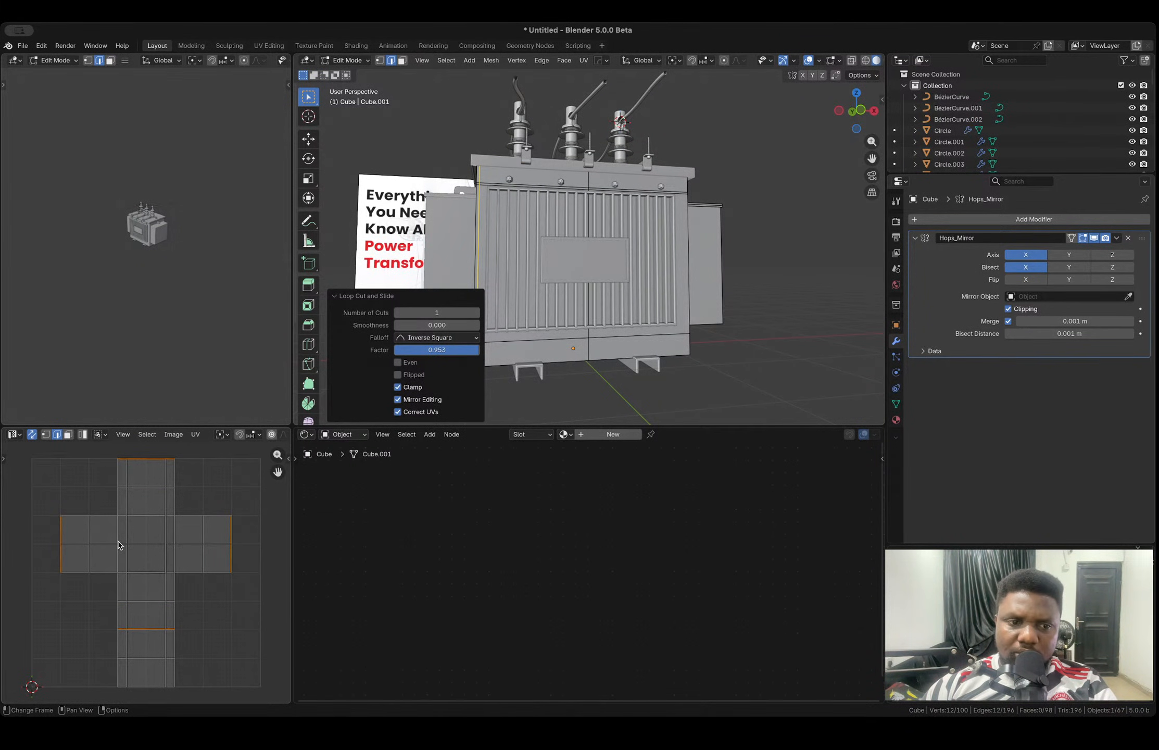
- Bevel the edge loop near the tank's front corner by about 0.003 m and try extruding the strip inward along normals
{"action": "scroll", "coordinate": [500, 243], "scroll_direction": "up", "scroll_amount": 3}
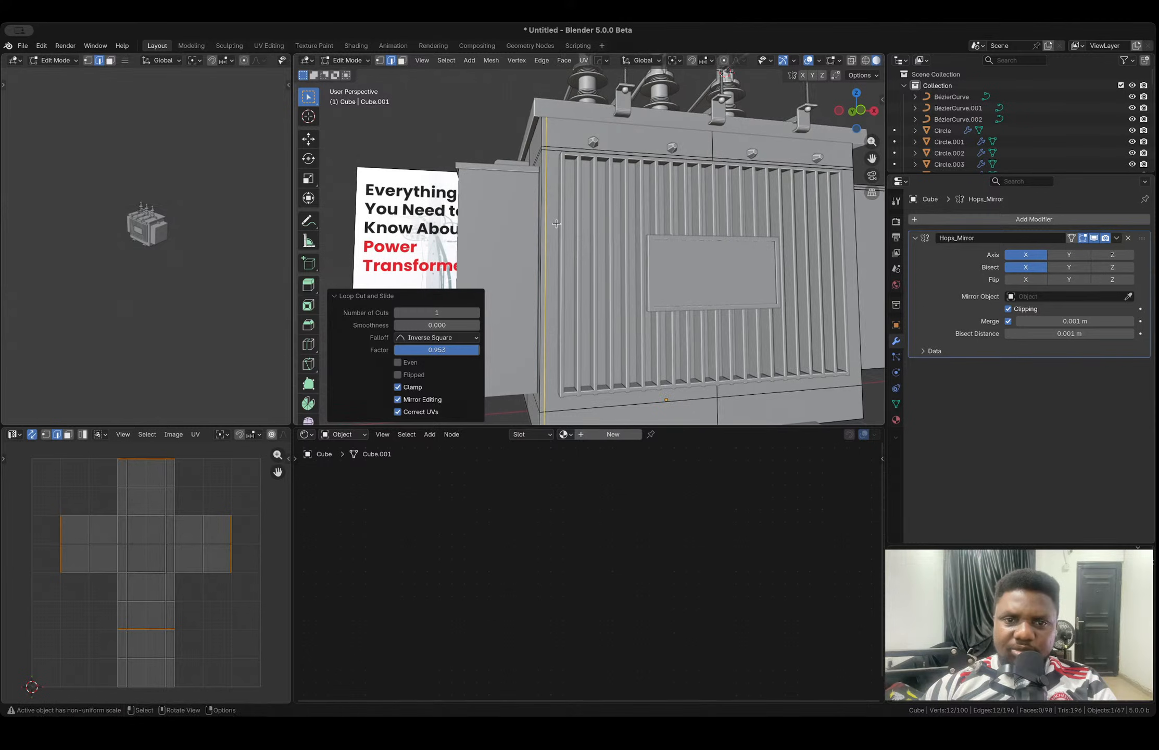
{"action": "key", "text": "ctrl+b"}
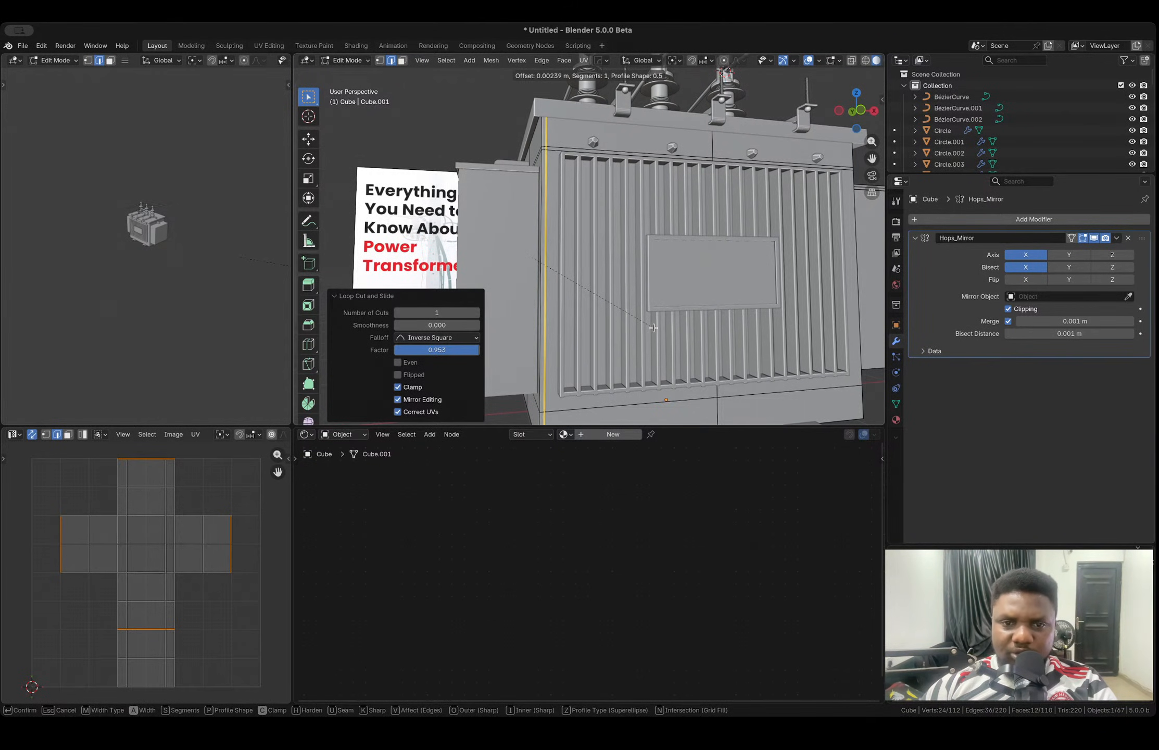
{"action": "left_click", "coordinate": [654, 328]}
{"action": "scroll", "coordinate": [585, 260], "scroll_direction": "up", "scroll_amount": 5}
{"action": "key", "text": "alt+e"}
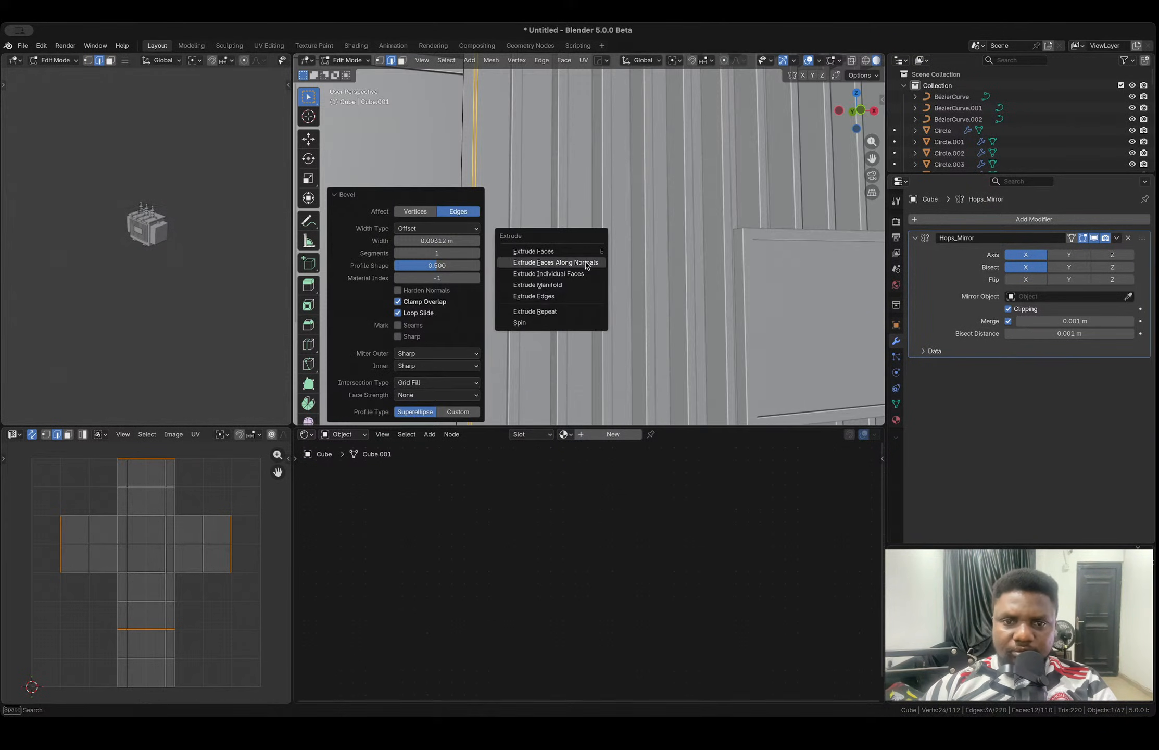
{"action": "left_click", "coordinate": [586, 263]}
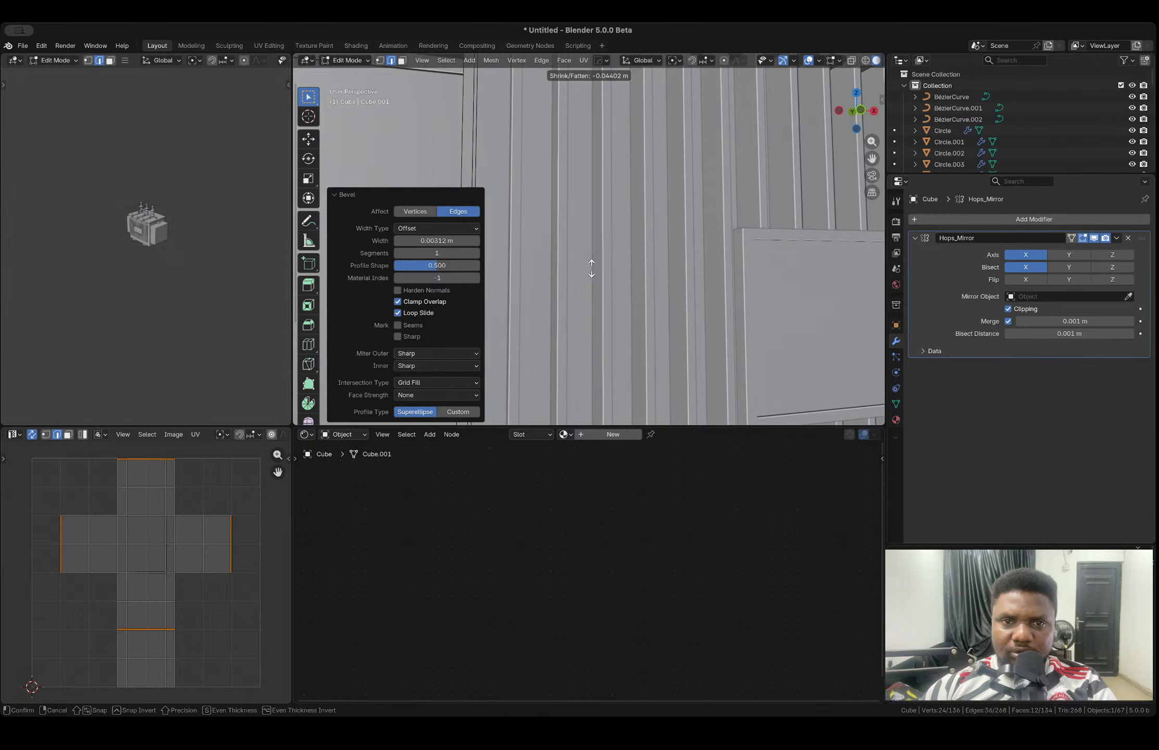
{"action": "left_click", "coordinate": [603, 327]}
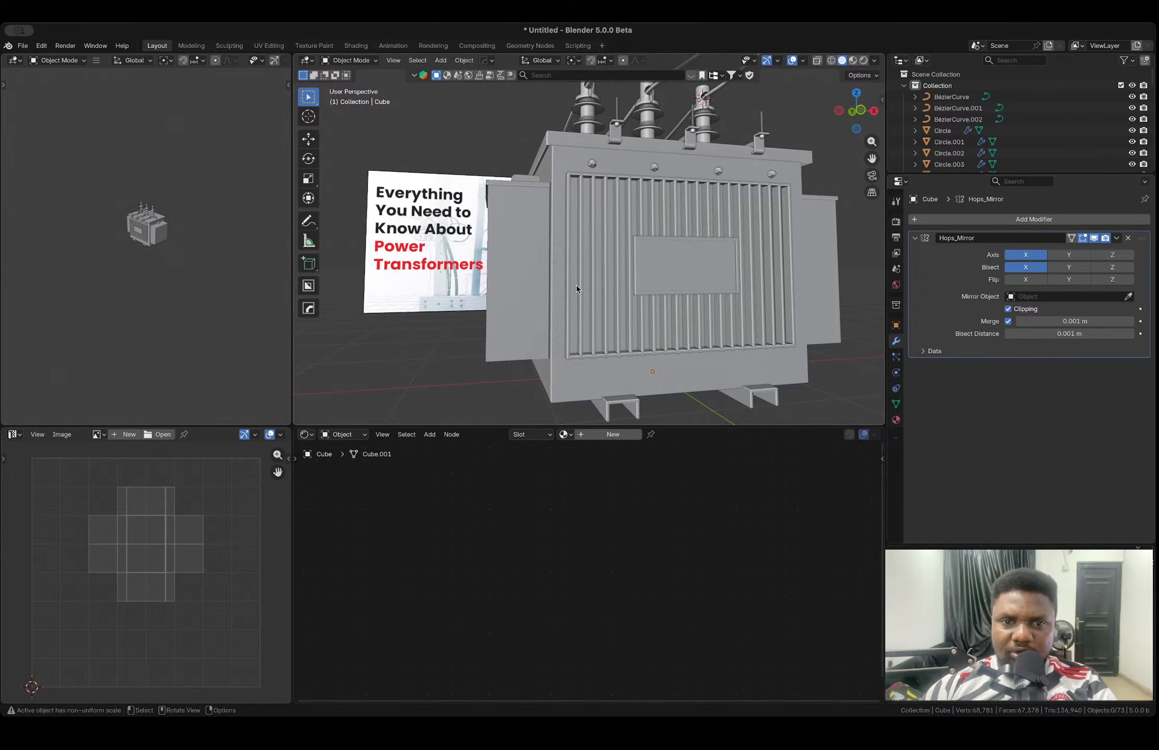
- Undo the inward extrusion of the corner strip on the tank
{"action": "mouse_move", "coordinate": [576, 284]}
{"action": "middle_mouse_down"}
{"action": "mouse_move", "coordinate": [578, 224]}
{"action": "mouse_move", "coordinate": [581, 261]}
{"action": "middle_mouse_up"}
{"action": "scroll", "coordinate": [578, 224], "scroll_direction": "up", "scroll_amount": 8}
{"action": "key", "text": "Tab"}
{"action": "key", "text": "ctrl+z"}
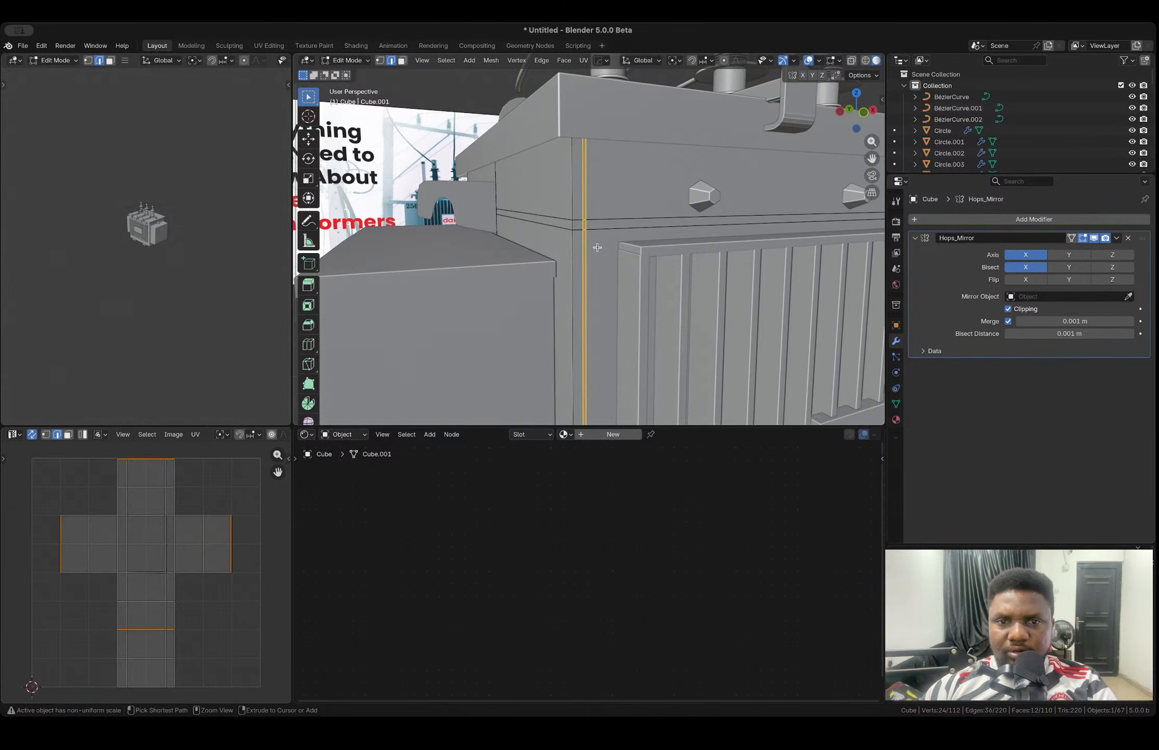
- Apply the tank body's Hops_Mirror modifier and reopen its mesh for editing
{"action": "scroll", "coordinate": [683, 269], "scroll_direction": "down", "scroll_amount": 4}
{"action": "middle_click_drag", "start_coordinate": [683, 269], "coordinate": [548, 277], "text": "shift"}
{"action": "key", "text": "Tab"}
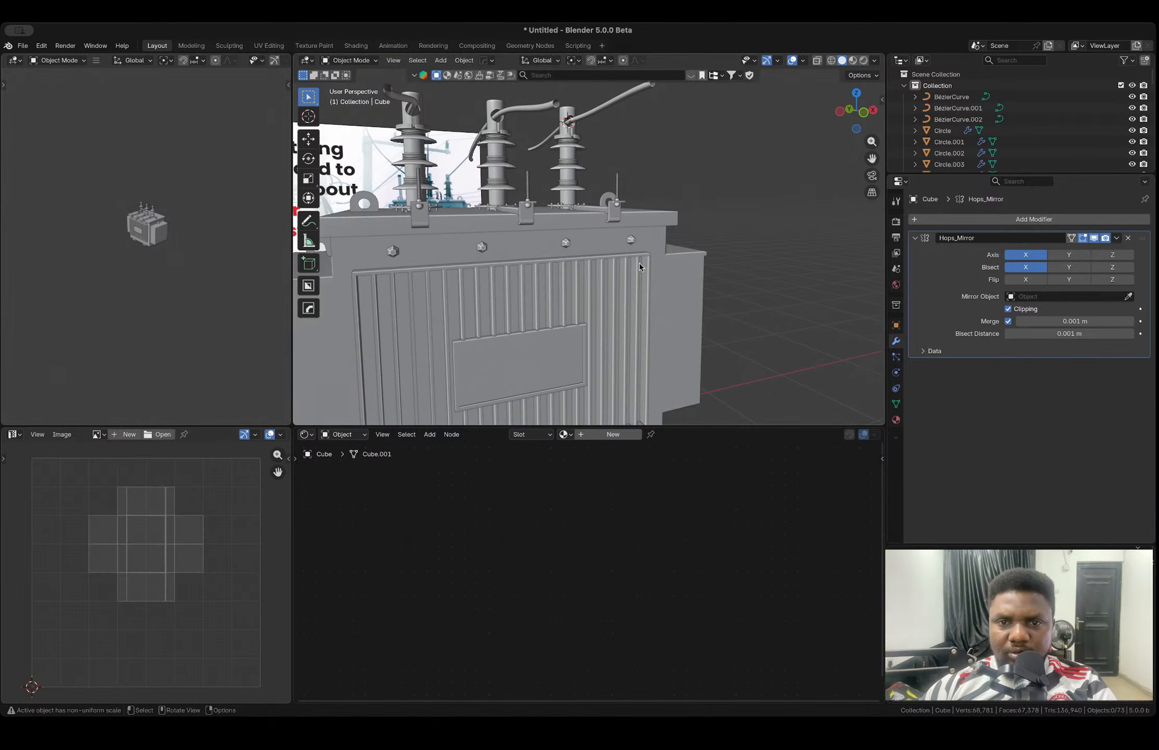
{"action": "key", "text": "ctrl+a"}
{"action": "key", "text": "Tab"}
{"action": "scroll", "coordinate": [523, 274], "scroll_direction": "up", "scroll_amount": 2}
{"action": "key", "text": "ctrl+r"}
{"action": "left_click", "coordinate": [469, 239]}
{"action": "left_click", "coordinate": [382, 241]}
{"action": "key", "text": "ctrl+z"}
- Cut a vertical edge loop near the tank front's +X corner at factor 0.879 and bevel it about 0.005 m
{"action": "key", "text": "ctrl+r"}
{"action": "left_click", "coordinate": [680, 224]}
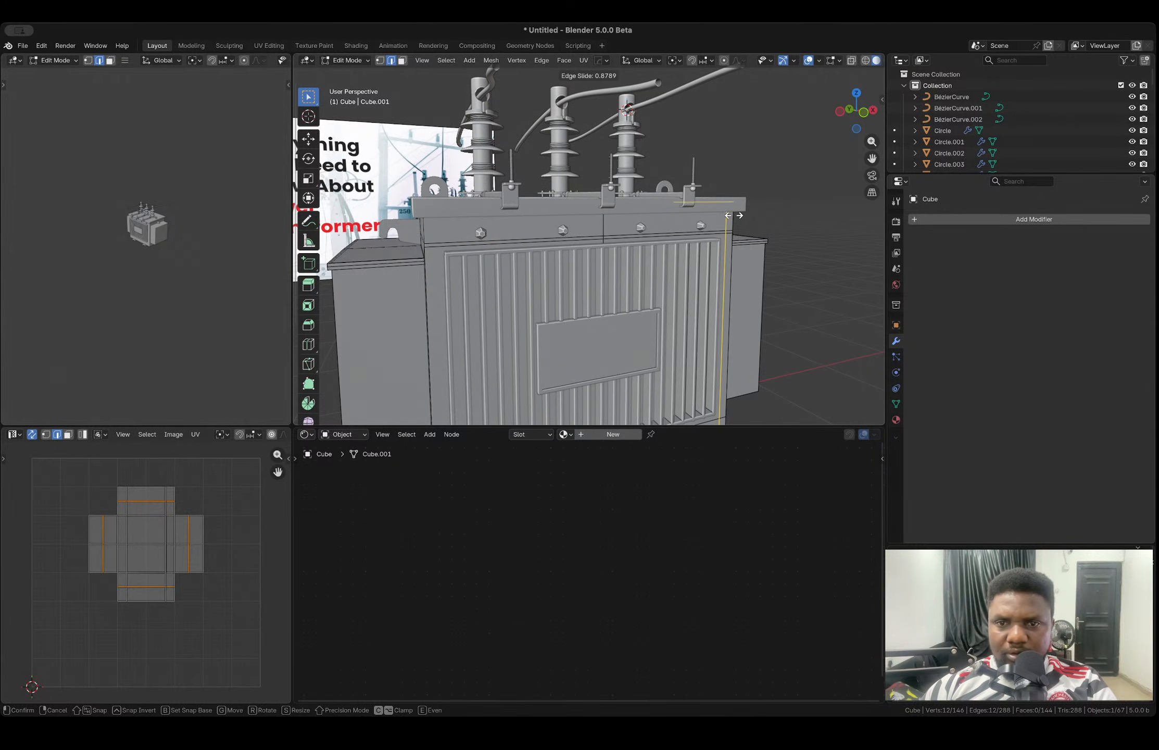
{"action": "left_click", "coordinate": [725, 214]}
{"action": "scroll", "coordinate": [534, 272], "scroll_direction": "up", "scroll_amount": 5}
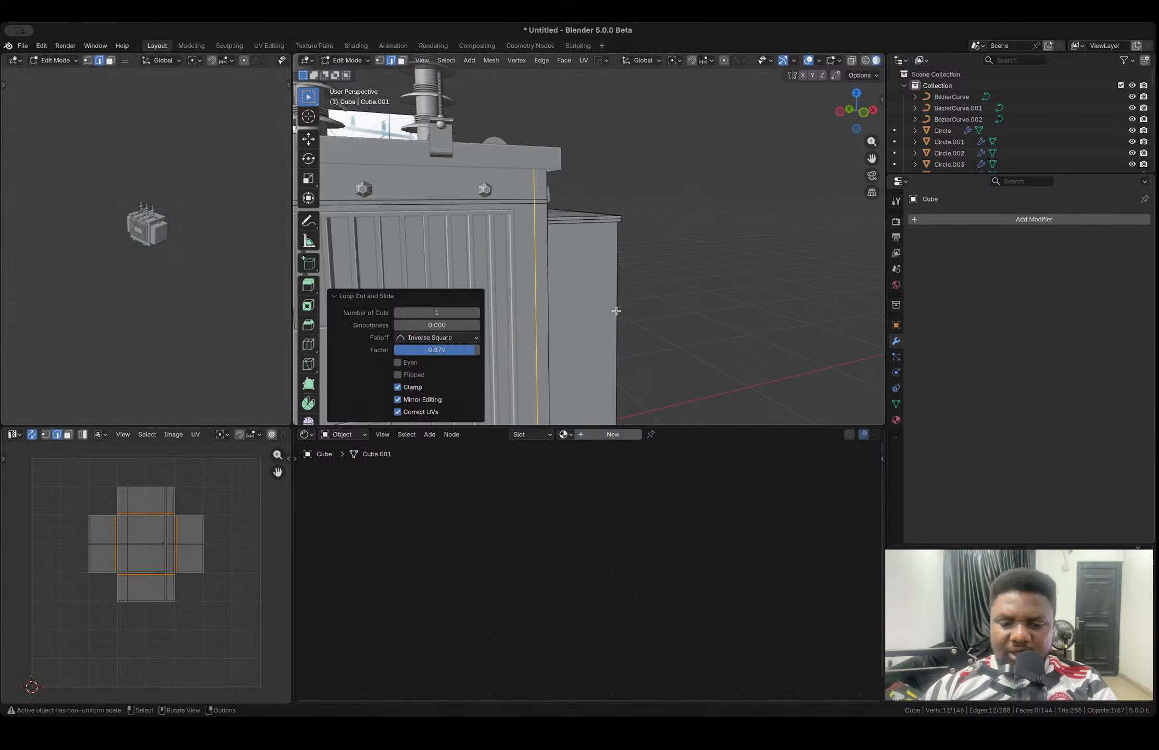
{"action": "key", "text": "ctrl+b"}
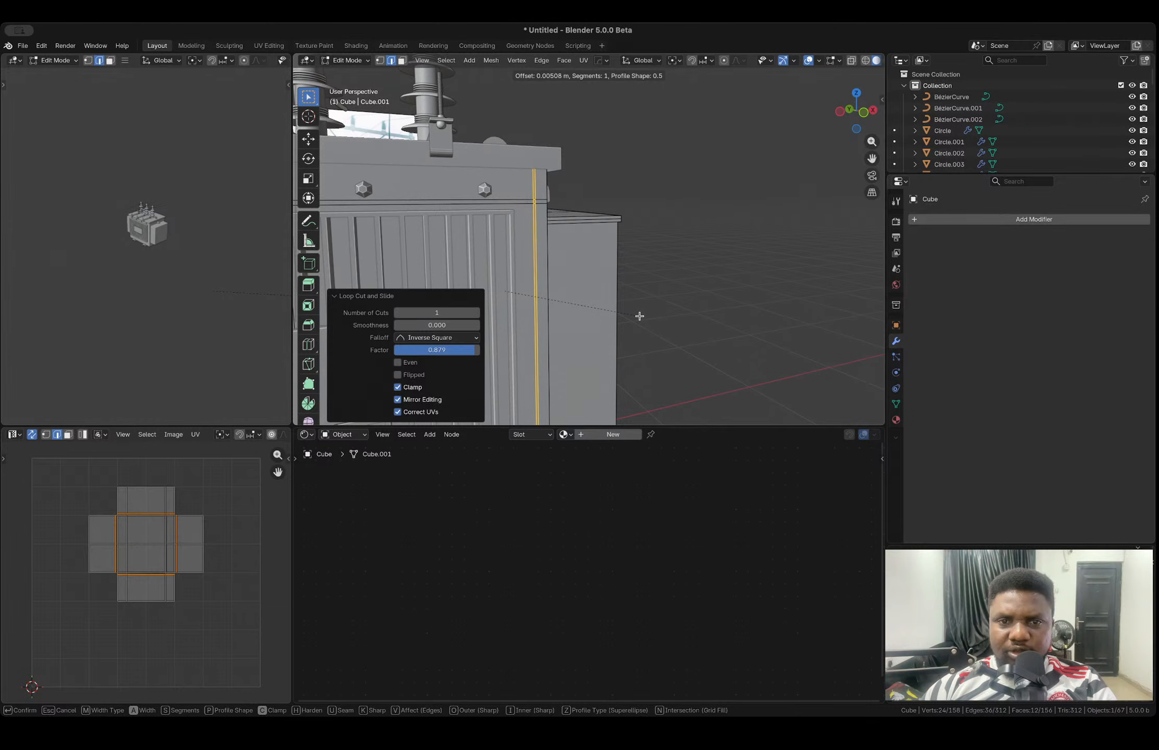
{"action": "left_click", "coordinate": [640, 317]}
- Extrude the bevelled strip along its normals by about -0.056 m to form a groove around the tank
{"action": "key", "text": "alt+e"}
{"action": "left_click", "coordinate": [640, 318]}
{"action": "left_click", "coordinate": [643, 322]}
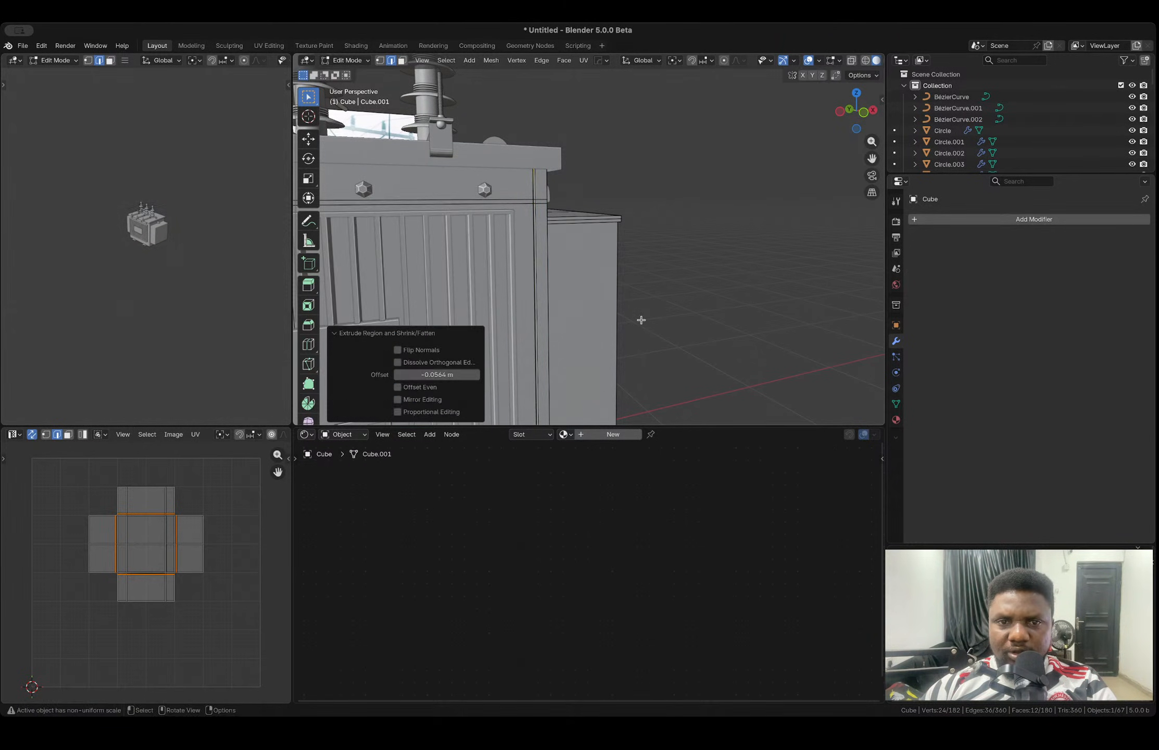
{"action": "key", "text": "Tab"}
- Mirror the grooved tank body across the X axis with bisect using the HardOps mirror gizmo
{"action": "scroll", "coordinate": [583, 278], "scroll_direction": "down", "scroll_amount": 5}
{"action": "middle_click_drag", "start_coordinate": [582, 277], "coordinate": [548, 277]}
{"action": "key", "text": "alt+x"}
{"action": "scroll", "coordinate": [552, 278], "scroll_direction": "down", "scroll_amount": 5}
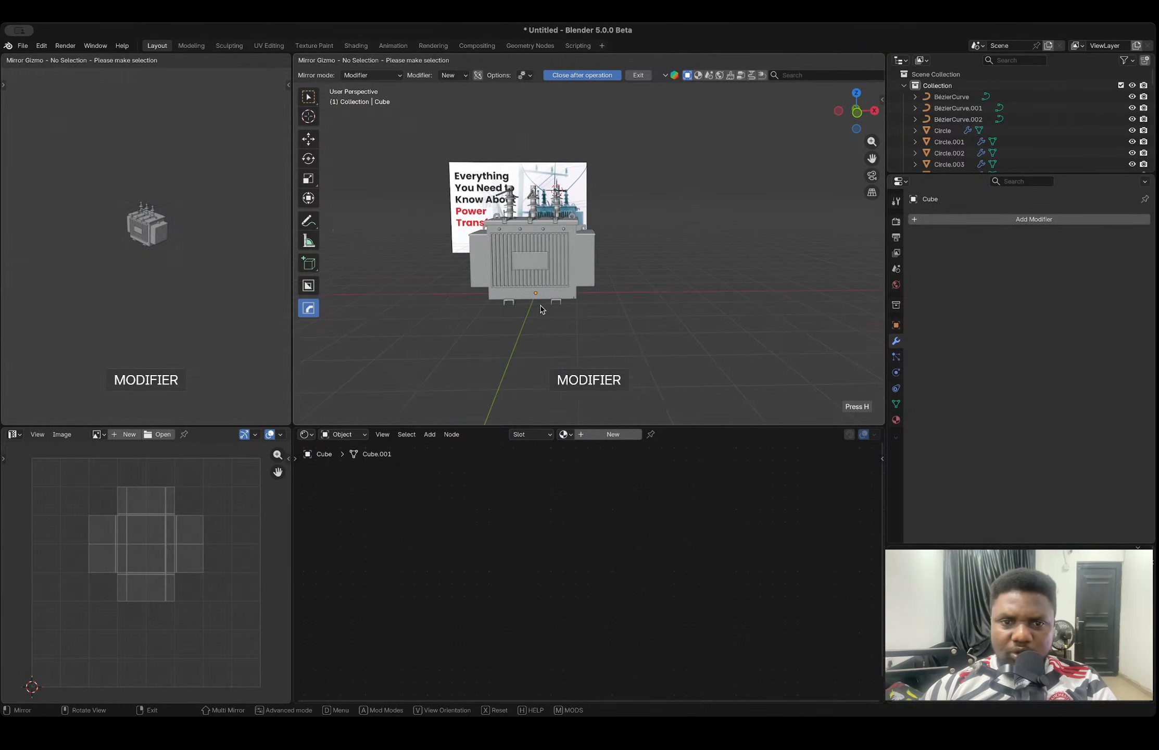
{"action": "left_click", "coordinate": [558, 271]}
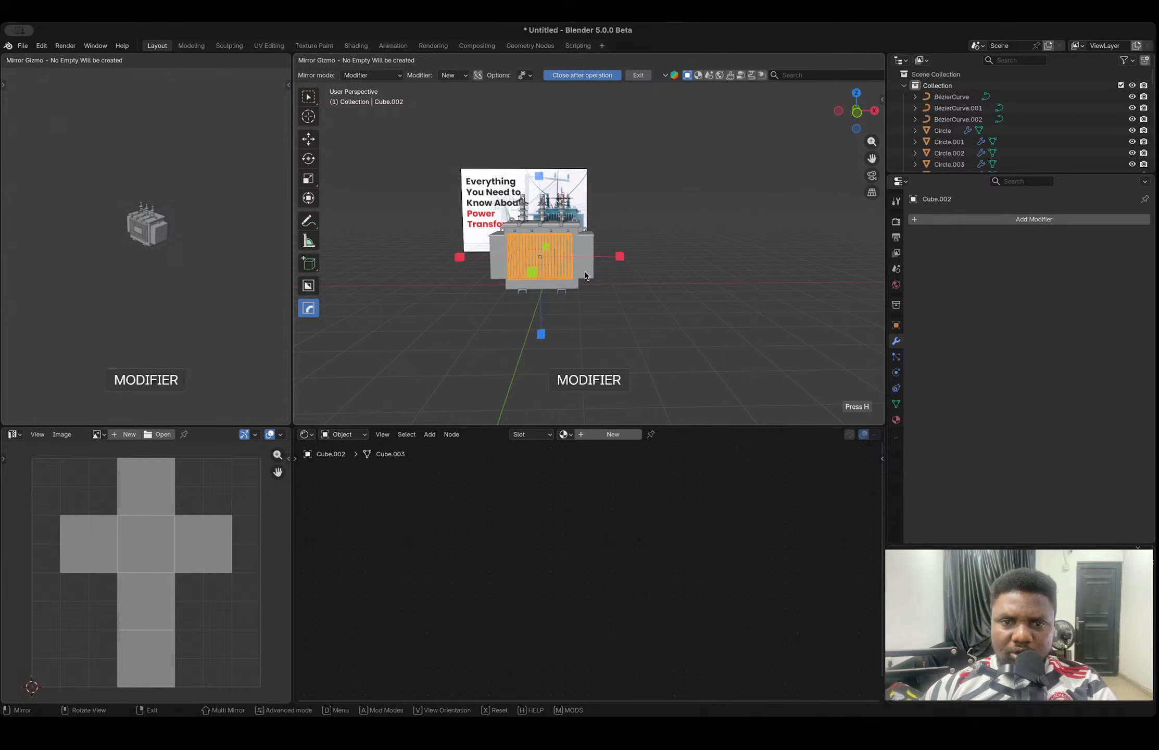
{"action": "left_click", "coordinate": [620, 257]}
{"action": "middle_click_drag", "start_coordinate": [584, 280], "coordinate": [632, 280]}
{"action": "left_click", "coordinate": [613, 290]}
{"action": "scroll", "coordinate": [613, 289], "scroll_direction": "up", "scroll_amount": 5}
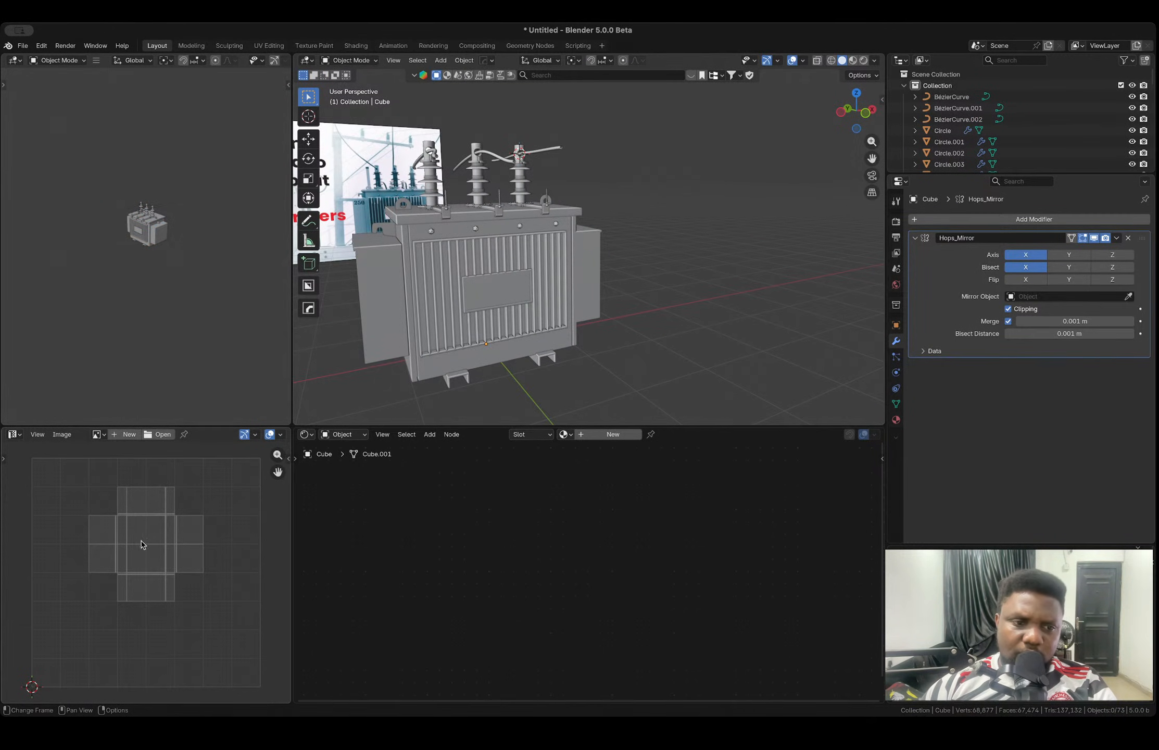
- Add a HardOps bevel to the tank body with 3 segments, about 0.0039 width and a 60° angle limit
{"action": "middle_click_drag", "start_coordinate": [582, 284], "coordinate": [553, 272]}
{"action": "left_click", "coordinate": [545, 256]}
{"action": "scroll", "coordinate": [545, 257], "scroll_direction": "up", "scroll_amount": 3}
{"action": "key", "text": "q"}
{"action": "left_click", "coordinate": [554, 270]}
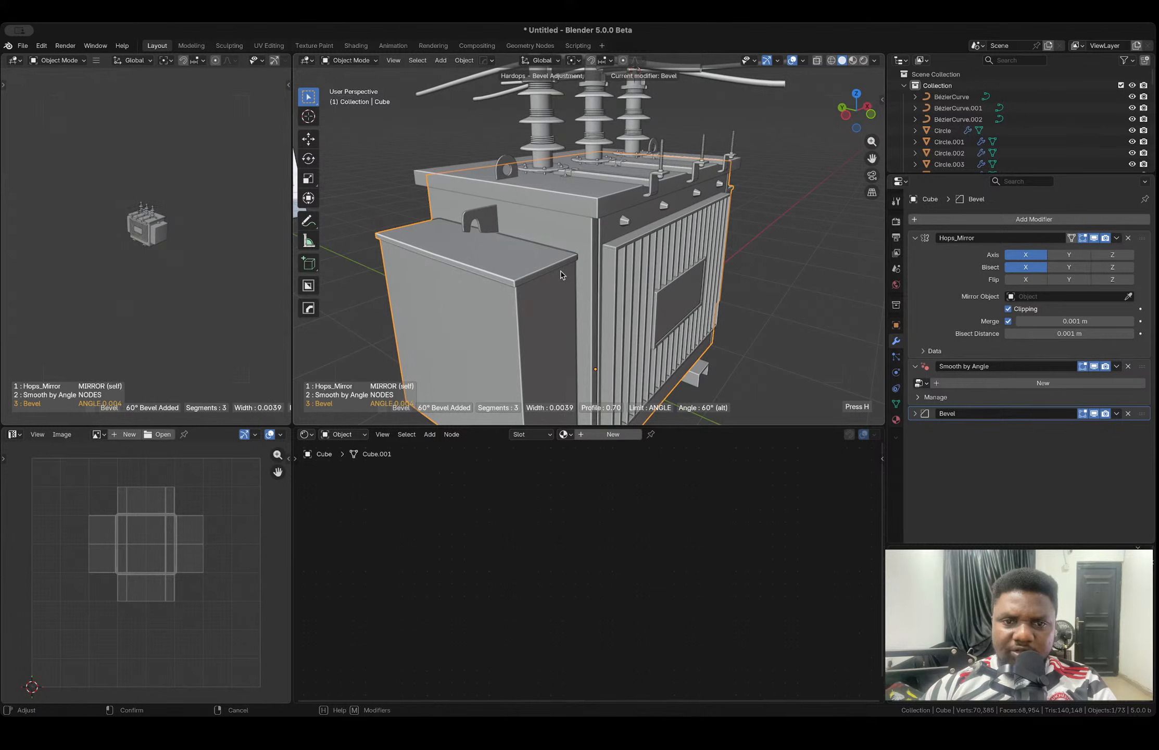
{"action": "left_click", "coordinate": [560, 275]}
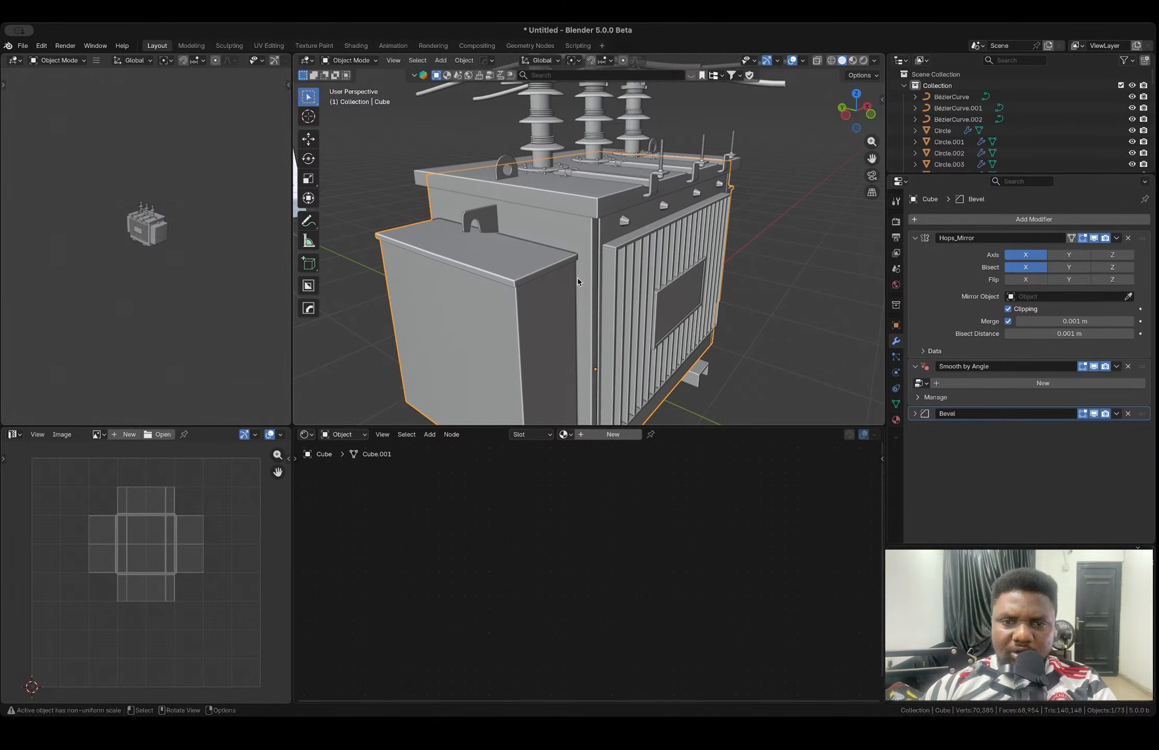
- Duplicate the whole transformer and move the copy about -14.08 m along X
{"action": "scroll", "coordinate": [573, 269], "scroll_direction": "down", "scroll_amount": 6}
{"action": "key", "text": "a"}
{"action": "middle_click_drag", "start_coordinate": [655, 251], "coordinate": [652, 295]}
{"action": "key", "text": "ctrl+c"}
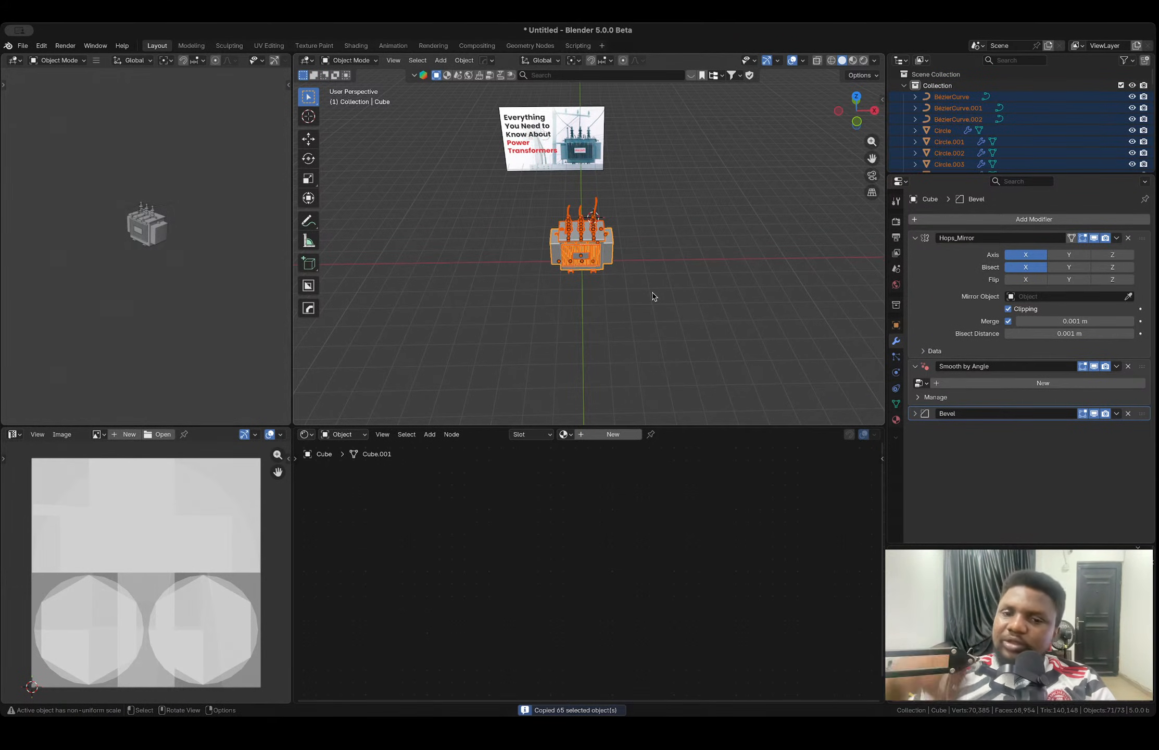
{"action": "key", "text": "ctrl+v"}
{"action": "key", "text": "g"}
{"action": "key", "text": "x"}
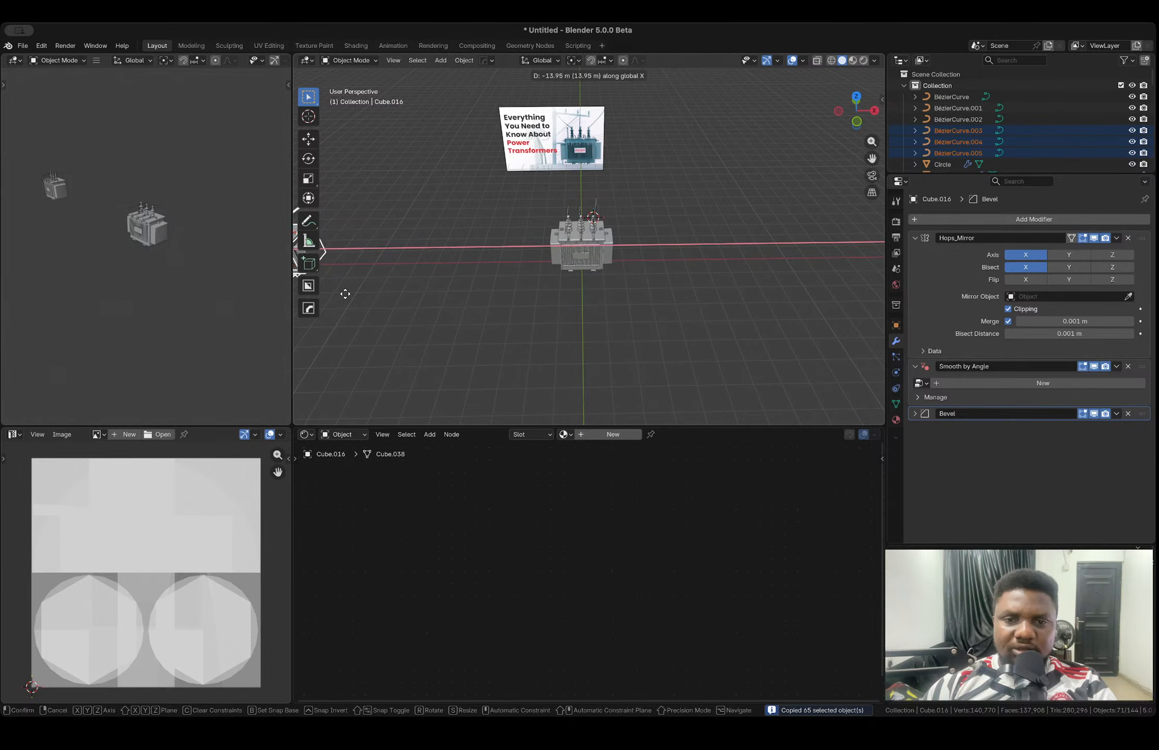
{"action": "left_click", "coordinate": [340, 294]}
- Delete the three Bézier wires running over the original transformer's insulators
{"action": "scroll", "coordinate": [596, 242], "scroll_direction": "up", "scroll_amount": 3}
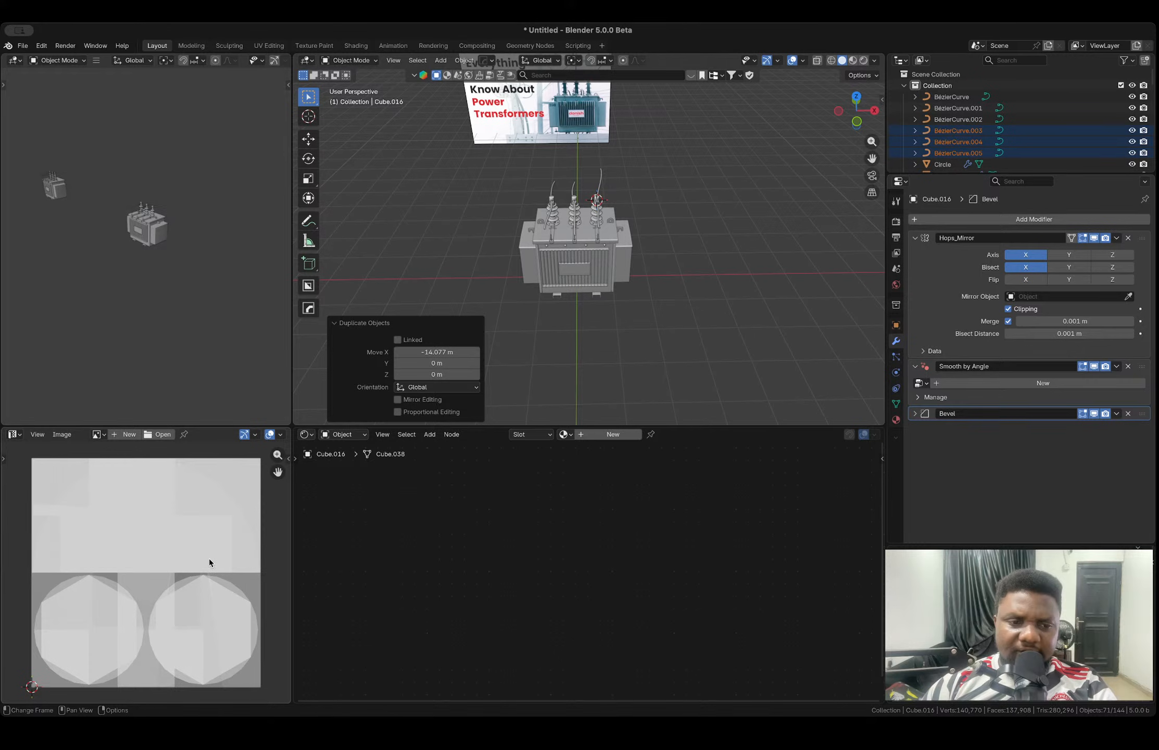
{"action": "scroll", "coordinate": [578, 260], "scroll_direction": "up", "scroll_amount": 3}
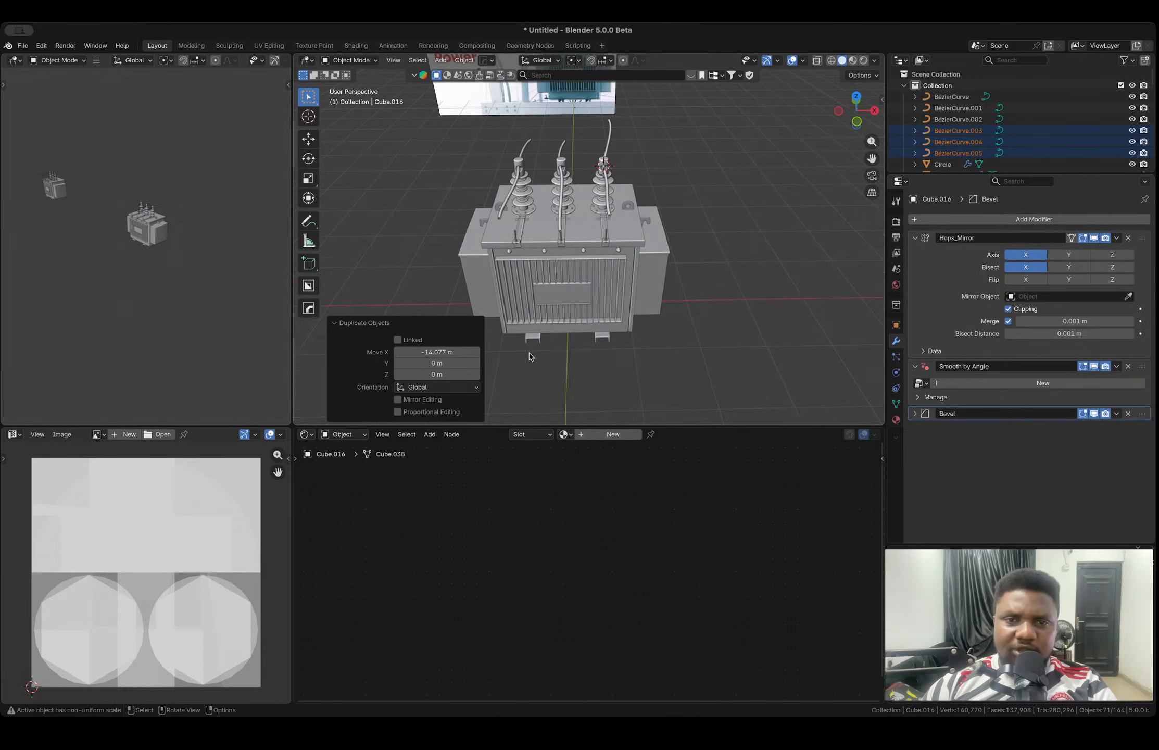
{"action": "scroll", "coordinate": [619, 305], "scroll_direction": "up", "scroll_amount": 3}
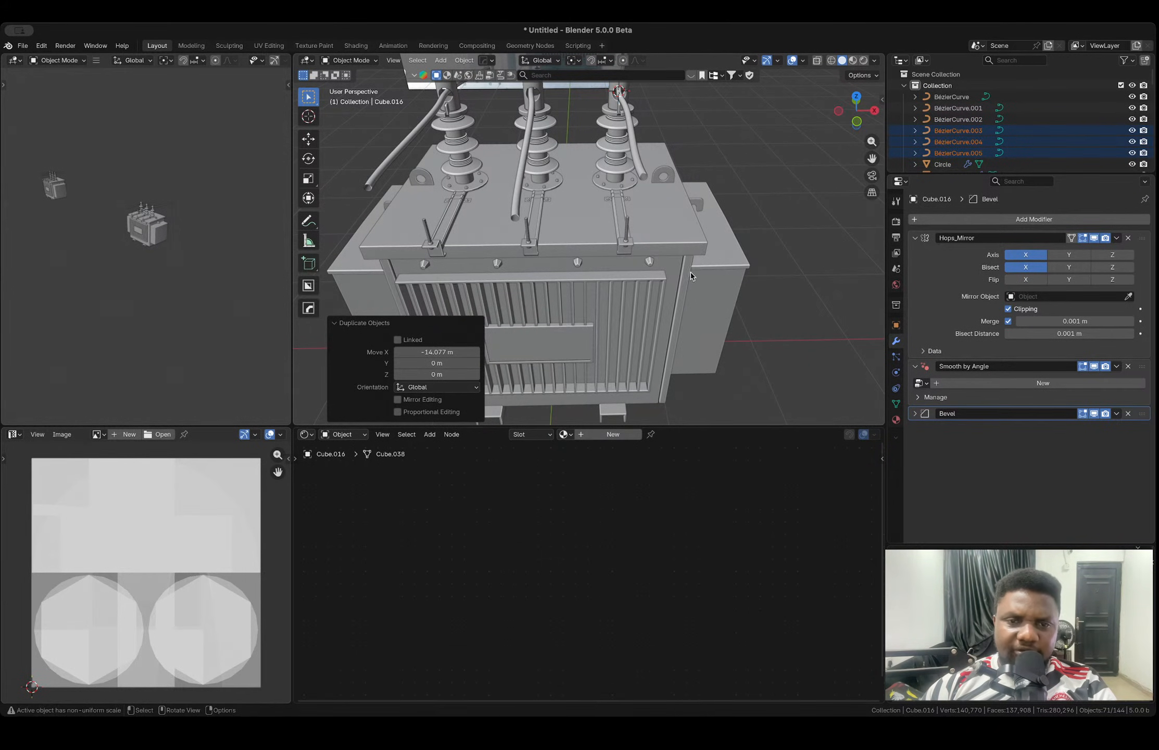
{"action": "middle_click_drag", "start_coordinate": [526, 250], "coordinate": [595, 252]}
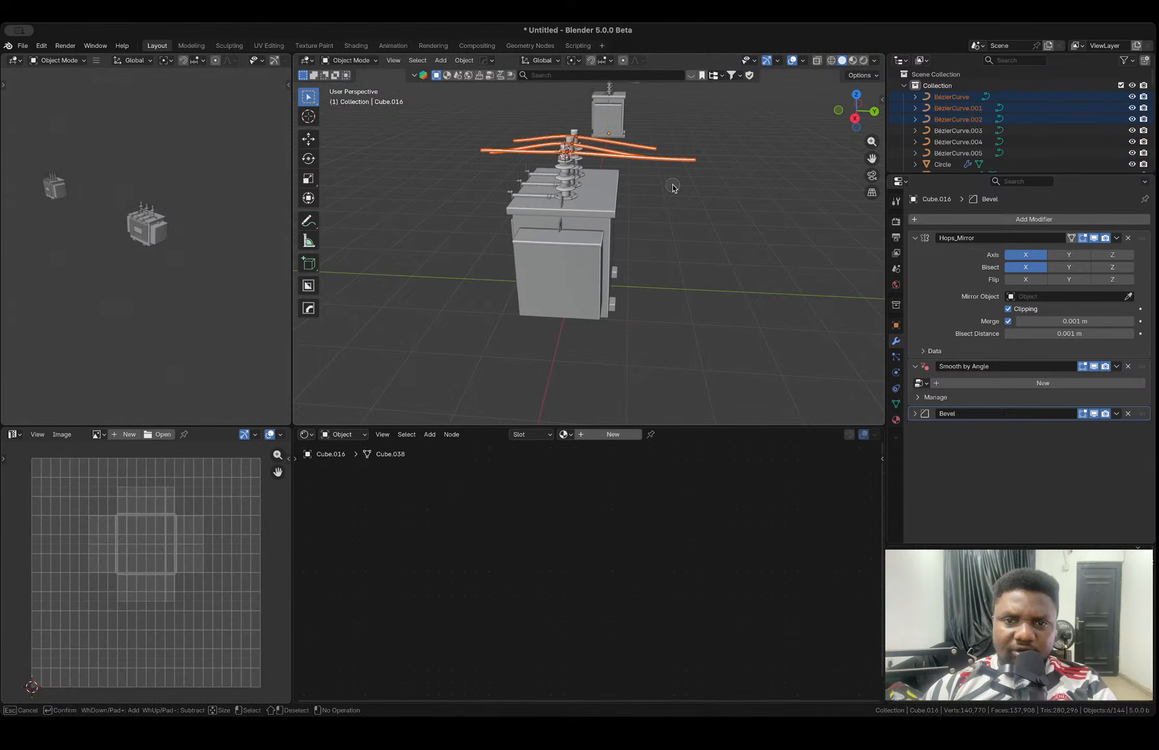
{"action": "key", "text": "Escape"}
{"action": "key", "text": "x"}
{"action": "left_click", "coordinate": [676, 187]}
- Move all parts of the duplicated transformer into a new collection named TRANSFORMER 1
{"action": "middle_click_drag", "start_coordinate": [539, 212], "coordinate": [590, 209]}
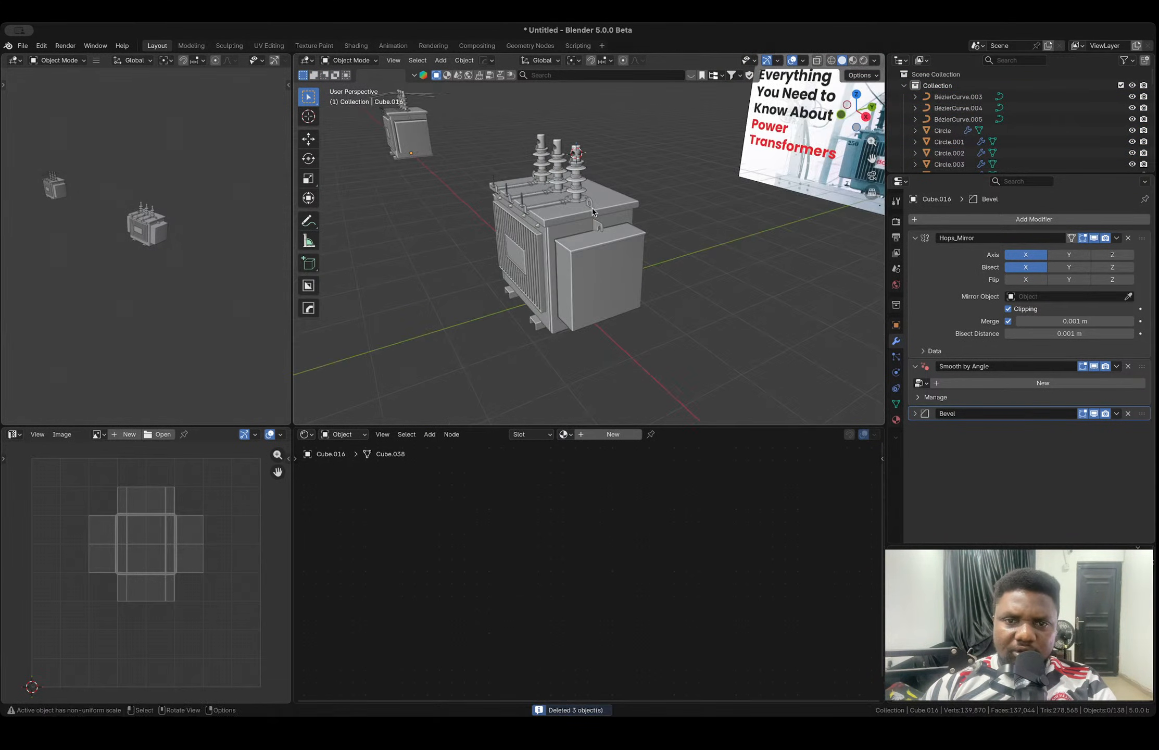
{"action": "scroll", "coordinate": [590, 209], "scroll_direction": "up", "scroll_amount": 3}
{"action": "scroll", "coordinate": [492, 212], "scroll_direction": "down", "scroll_amount": 6}
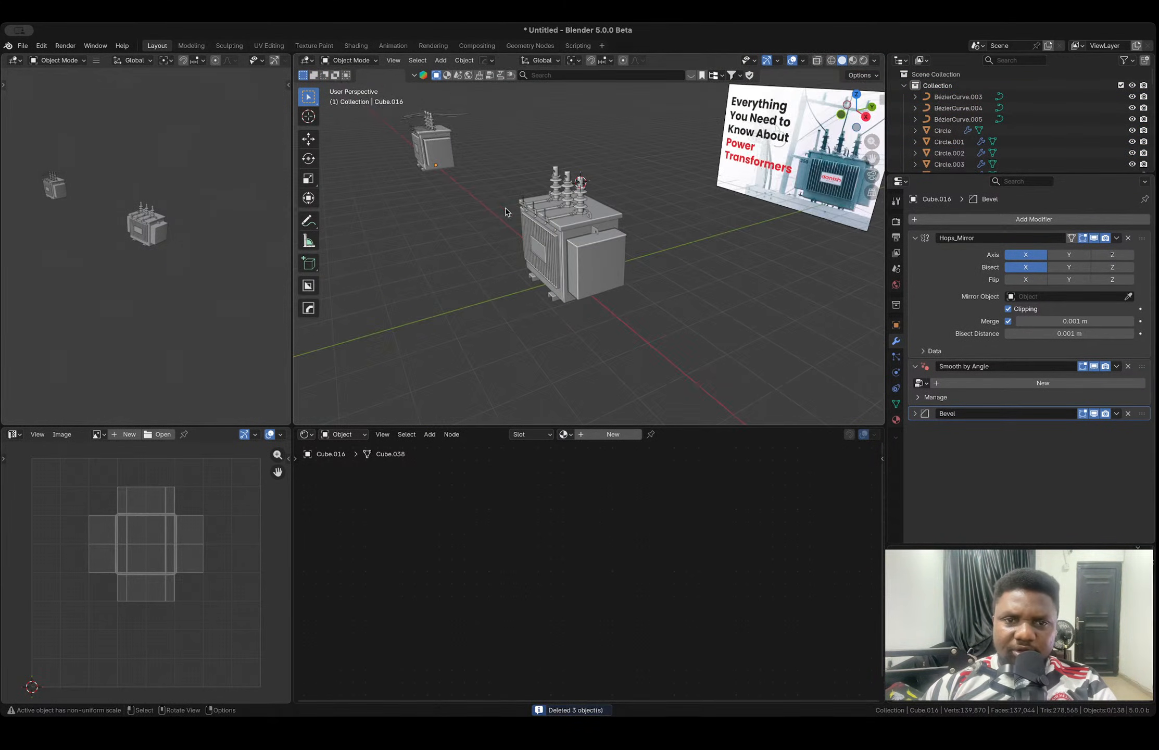
{"action": "scroll", "coordinate": [502, 201], "scroll_direction": "down", "scroll_amount": 3}
{"action": "middle_click_drag", "start_coordinate": [501, 201], "coordinate": [653, 236], "text": "shift"}
{"action": "left_click_drag", "start_coordinate": [409, 152], "coordinate": [535, 261]}
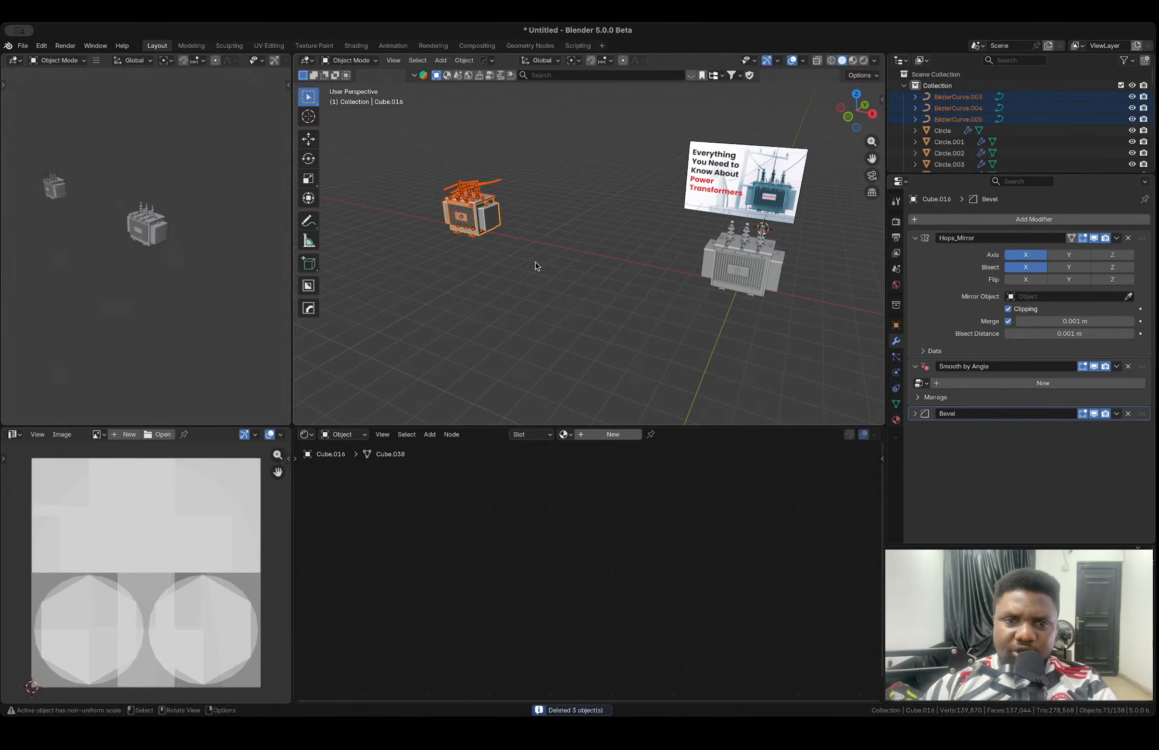
{"action": "key", "text": "m"}
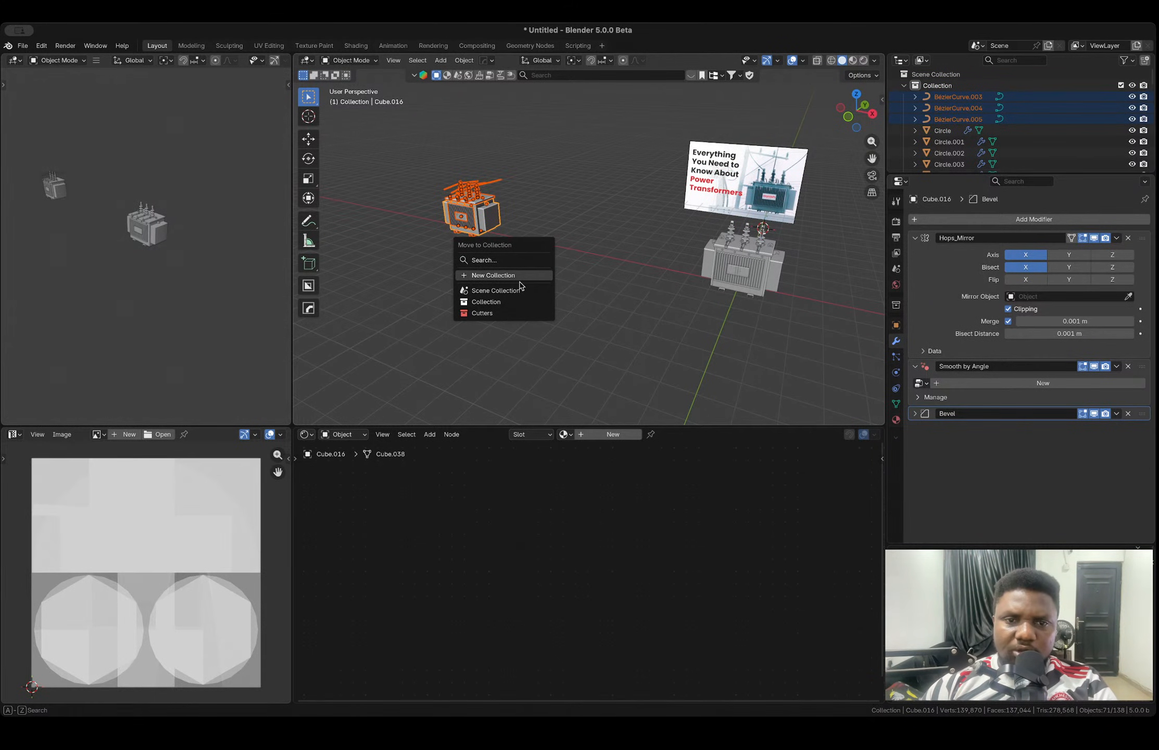
{"action": "left_click", "coordinate": [524, 277]}
{"action": "type", "text": "TRANS"}
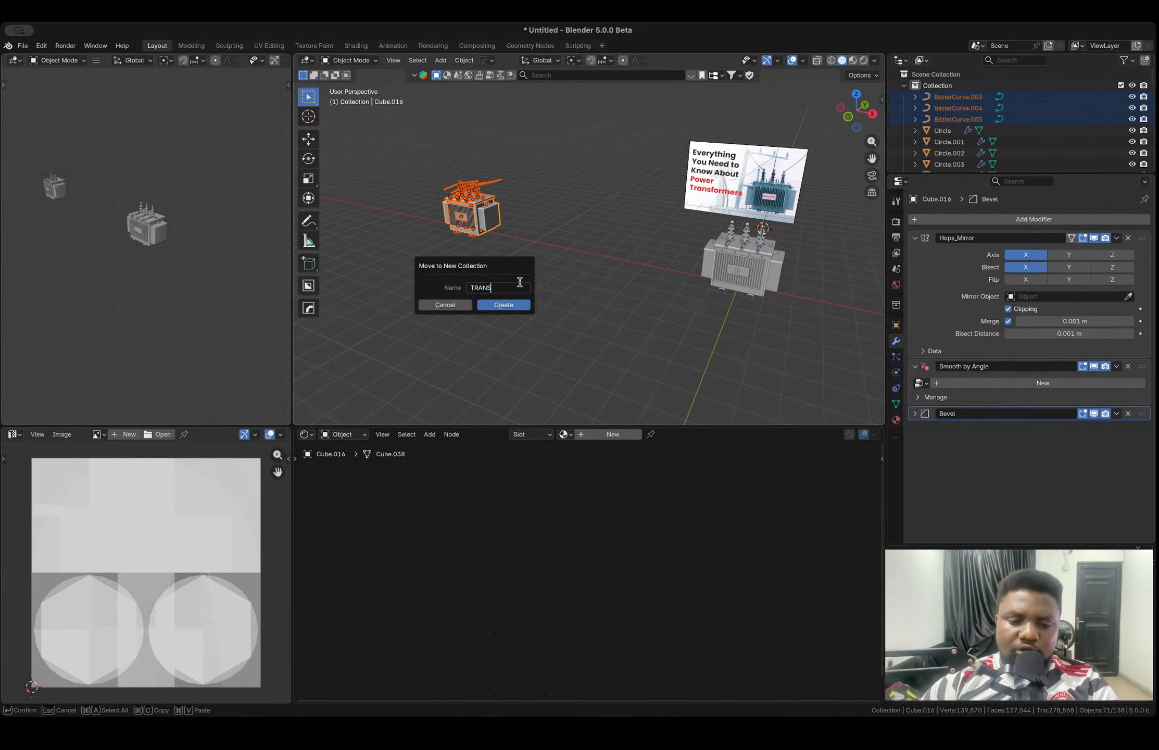
{"action": "type", "text": "FORMER 1"}
{"action": "key", "text": "Return"}
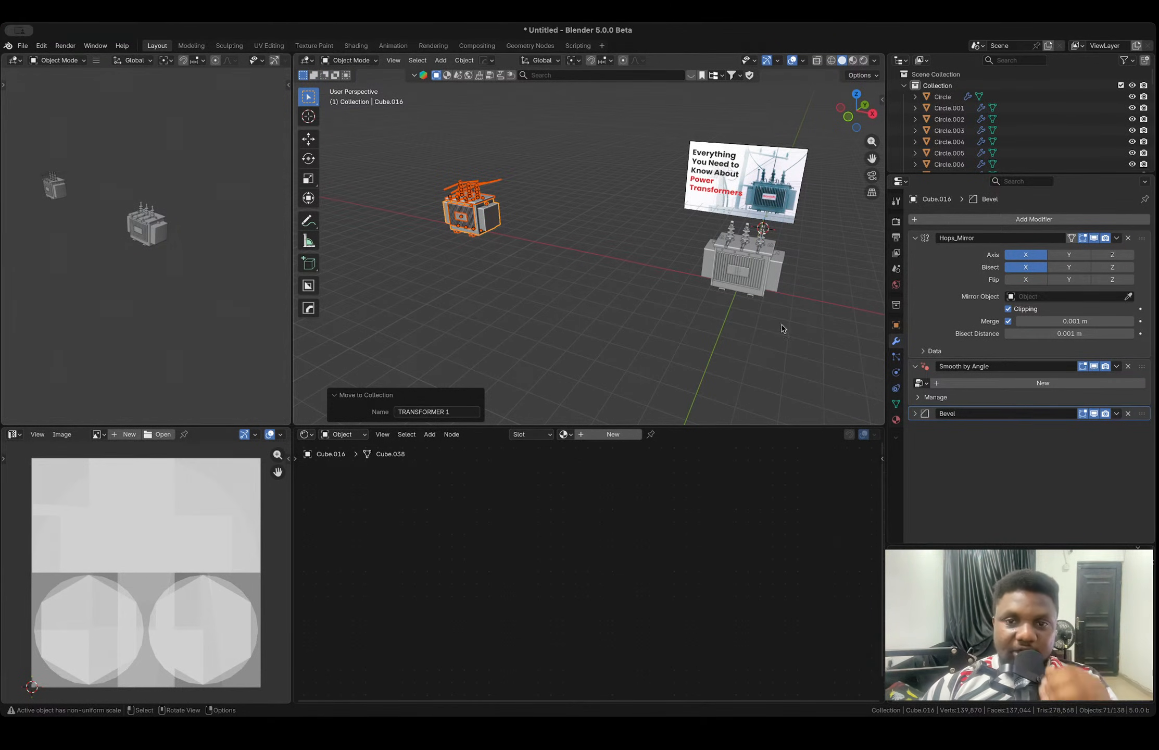
- Collapse the main collection in the outliner and exclude the TRANSFORMER 1 collection from the view layer
{"action": "middle_click_drag", "start_coordinate": [807, 244], "coordinate": [625, 275]}
{"action": "scroll", "coordinate": [584, 248], "scroll_direction": "up", "scroll_amount": 3}
{"action": "scroll", "coordinate": [589, 243], "scroll_direction": "down", "scroll_amount": 6}
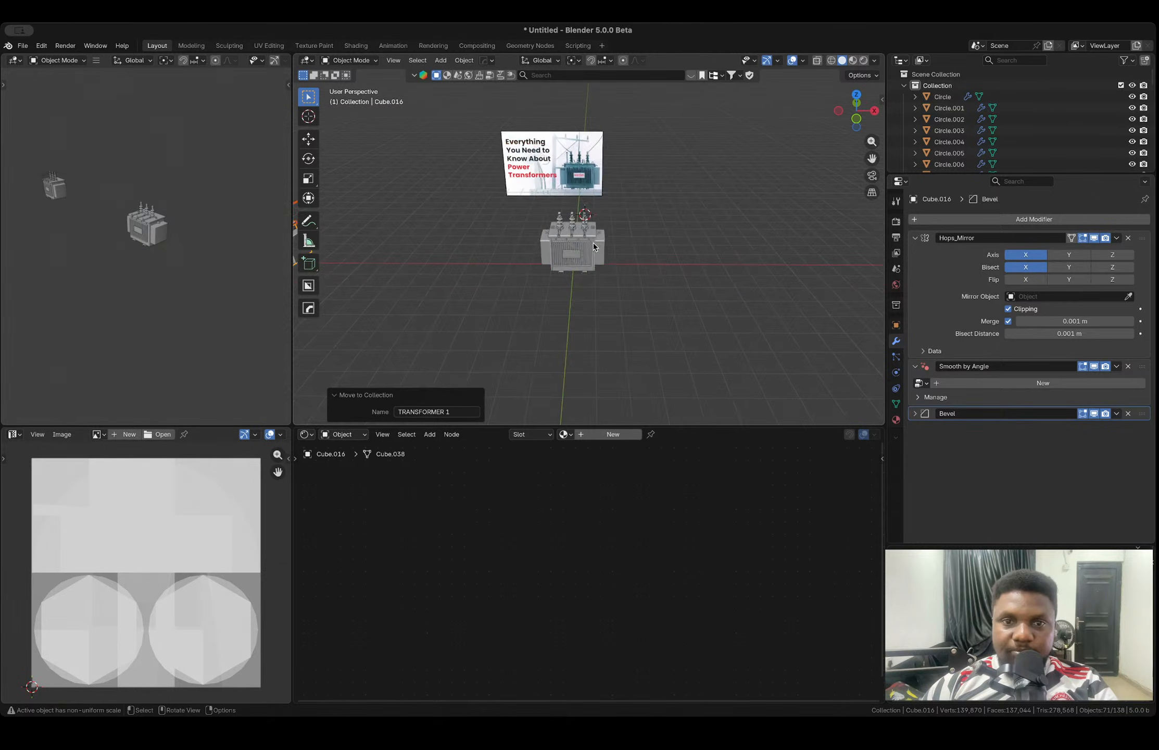
{"action": "left_click", "coordinate": [904, 85]}
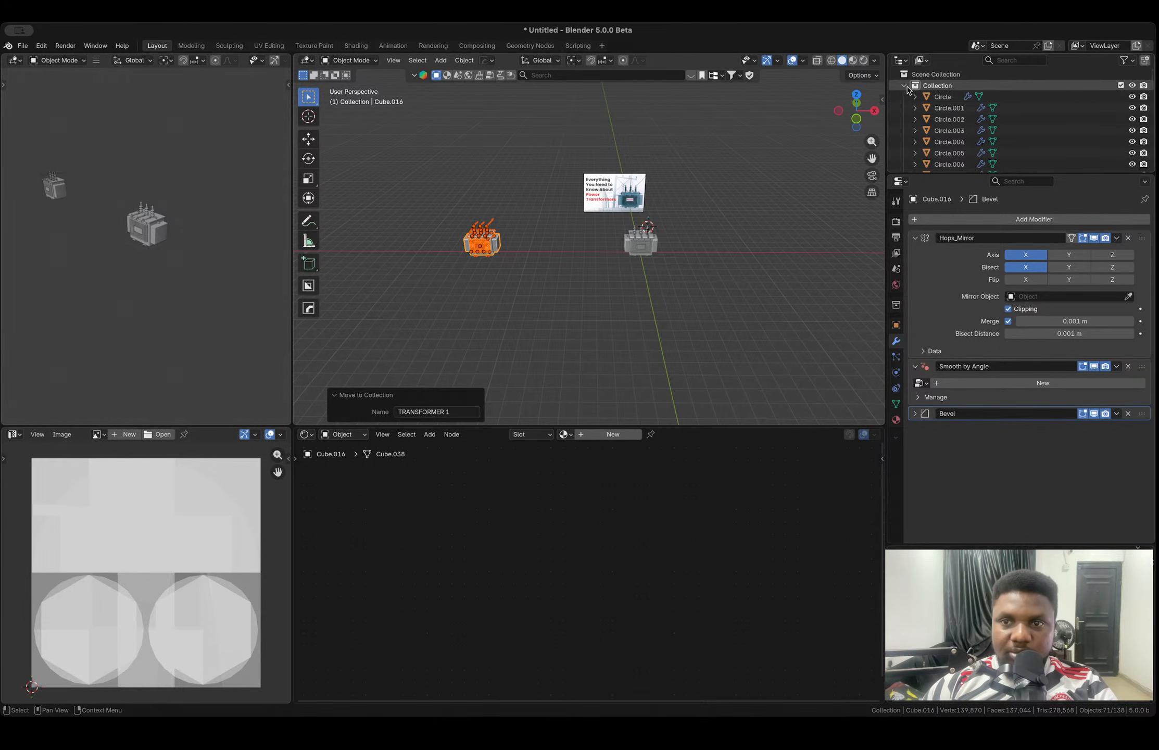
{"action": "left_click", "coordinate": [904, 107]}
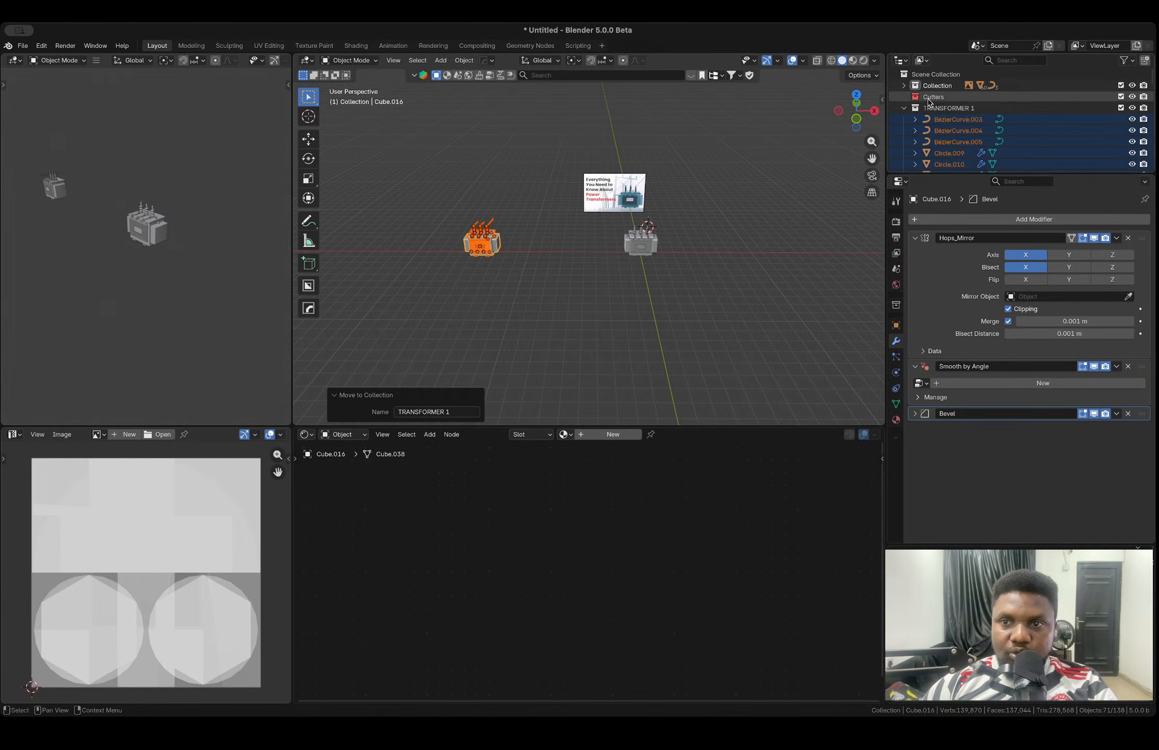
{"action": "left_click", "coordinate": [1121, 108]}
{"action": "middle_click_drag", "start_coordinate": [622, 217], "coordinate": [804, 134]}
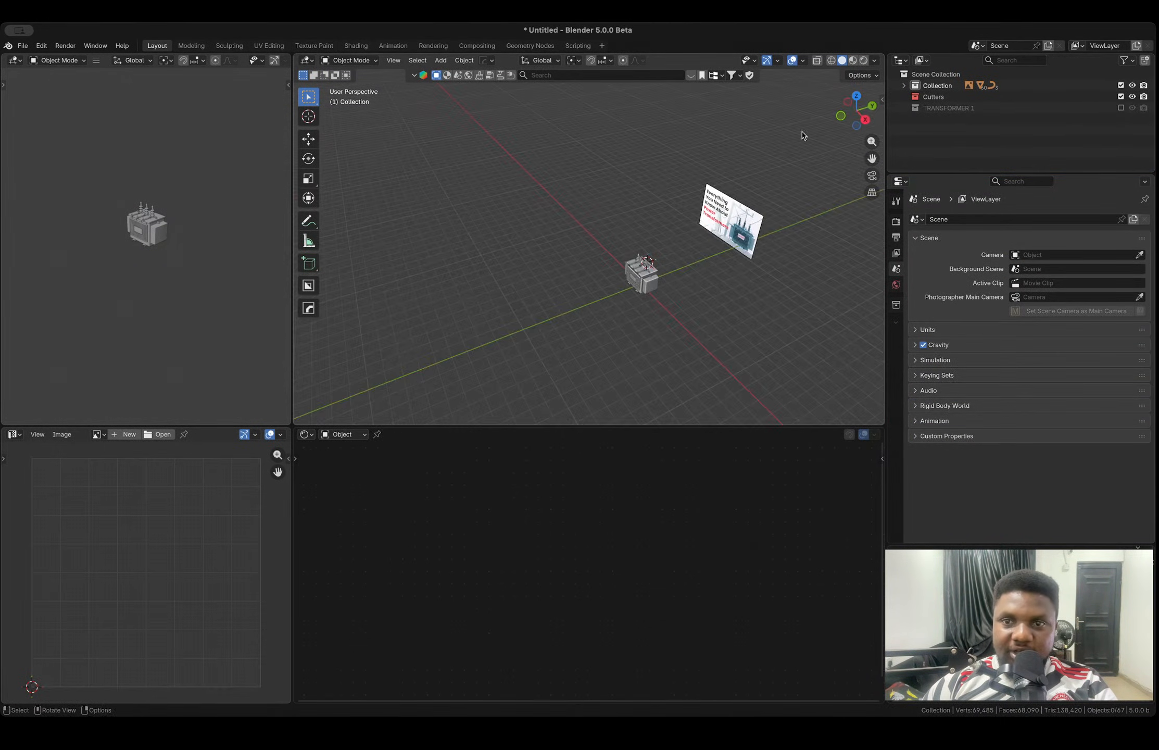
- Delete the rods and their holders between the insulator bases and the lid's front edge in the right view
{"action": "left_click", "coordinate": [865, 120]}
{"action": "scroll", "coordinate": [621, 277], "scroll_direction": "up", "scroll_amount": 6}
{"action": "scroll", "coordinate": [545, 252], "scroll_direction": "up", "scroll_amount": 2}
{"action": "left_click_drag", "start_coordinate": [421, 199], "coordinate": [545, 272]}
{"action": "key", "text": "x"}
{"action": "left_click", "coordinate": [544, 273]}
{"action": "middle_click_drag", "start_coordinate": [544, 273], "coordinate": [608, 305]}
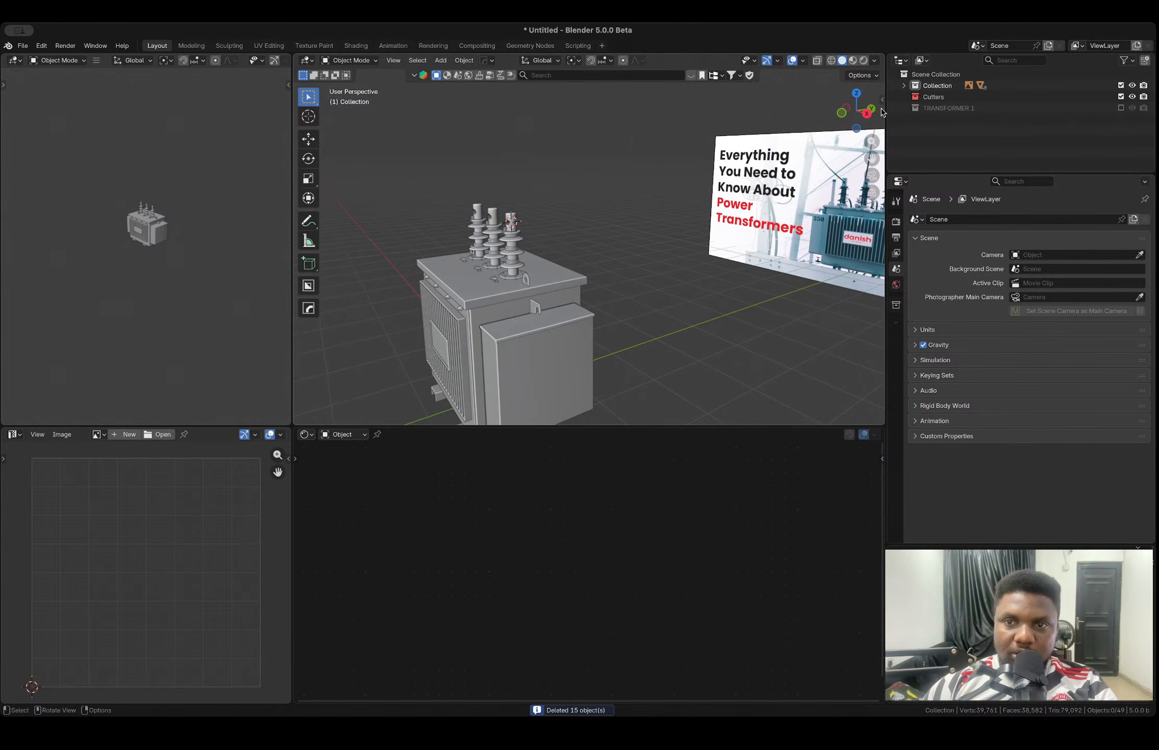
- Delete the three leftover ring parts beside the insulator bases
{"action": "left_click", "coordinate": [867, 115]}
{"action": "scroll", "coordinate": [414, 266], "scroll_direction": "up", "scroll_amount": 6}
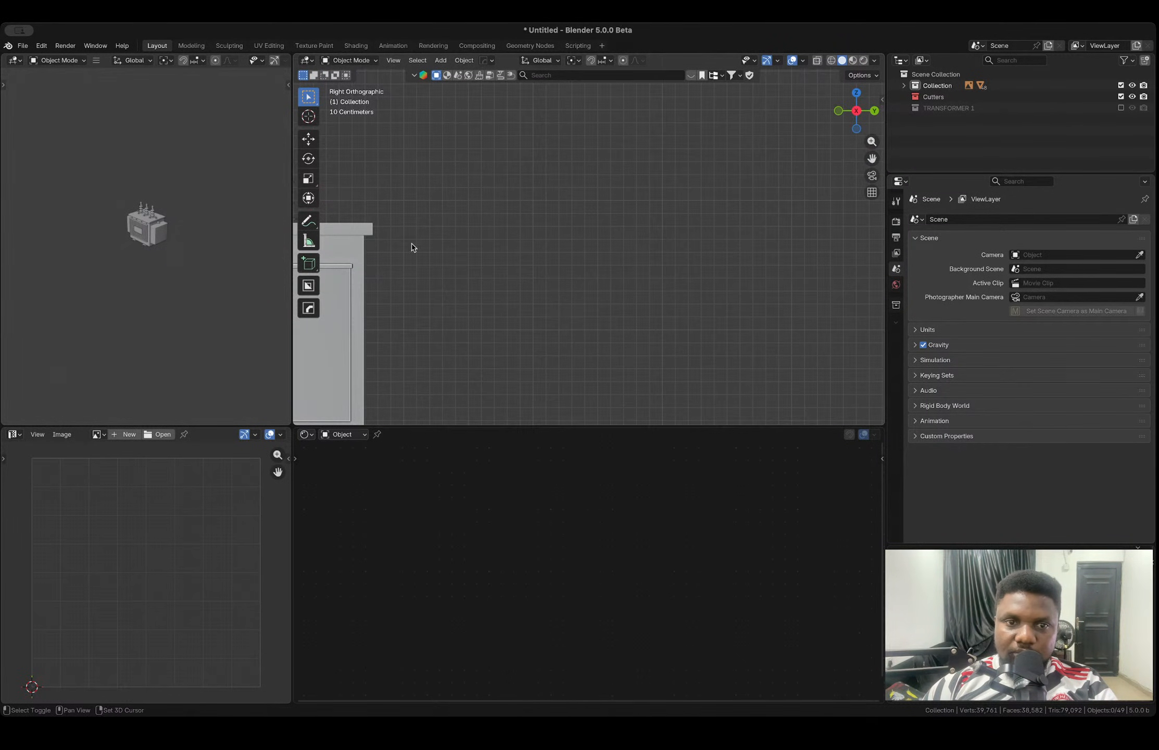
{"action": "middle_click_drag", "start_coordinate": [412, 244], "coordinate": [595, 249], "text": "shift"}
{"action": "scroll", "coordinate": [595, 249], "scroll_direction": "up", "scroll_amount": 3}
{"action": "middle_click_drag", "start_coordinate": [396, 197], "coordinate": [496, 238], "text": "shift"}
{"action": "left_click_drag", "start_coordinate": [497, 239], "coordinate": [542, 269]}
{"action": "key", "text": "x"}
{"action": "left_click", "coordinate": [542, 267]}
{"action": "middle_click_drag", "start_coordinate": [560, 266], "coordinate": [601, 259]}
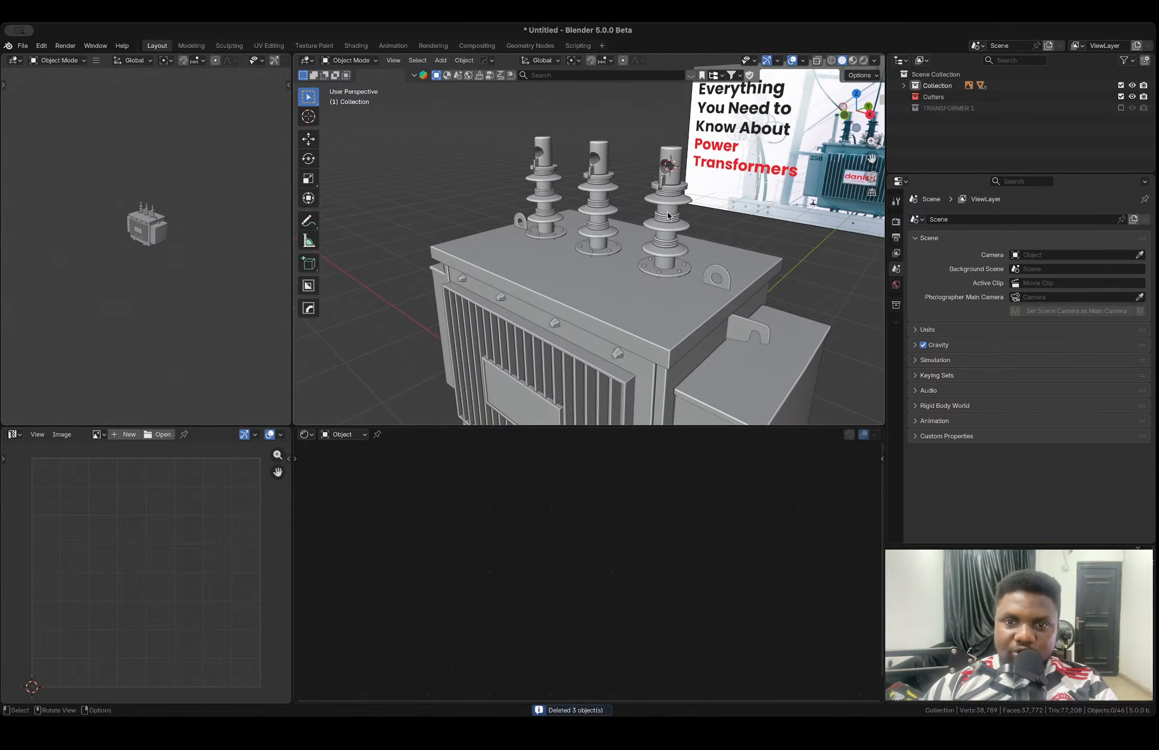
{"action": "middle_click_drag", "start_coordinate": [672, 204], "coordinate": [640, 175]}
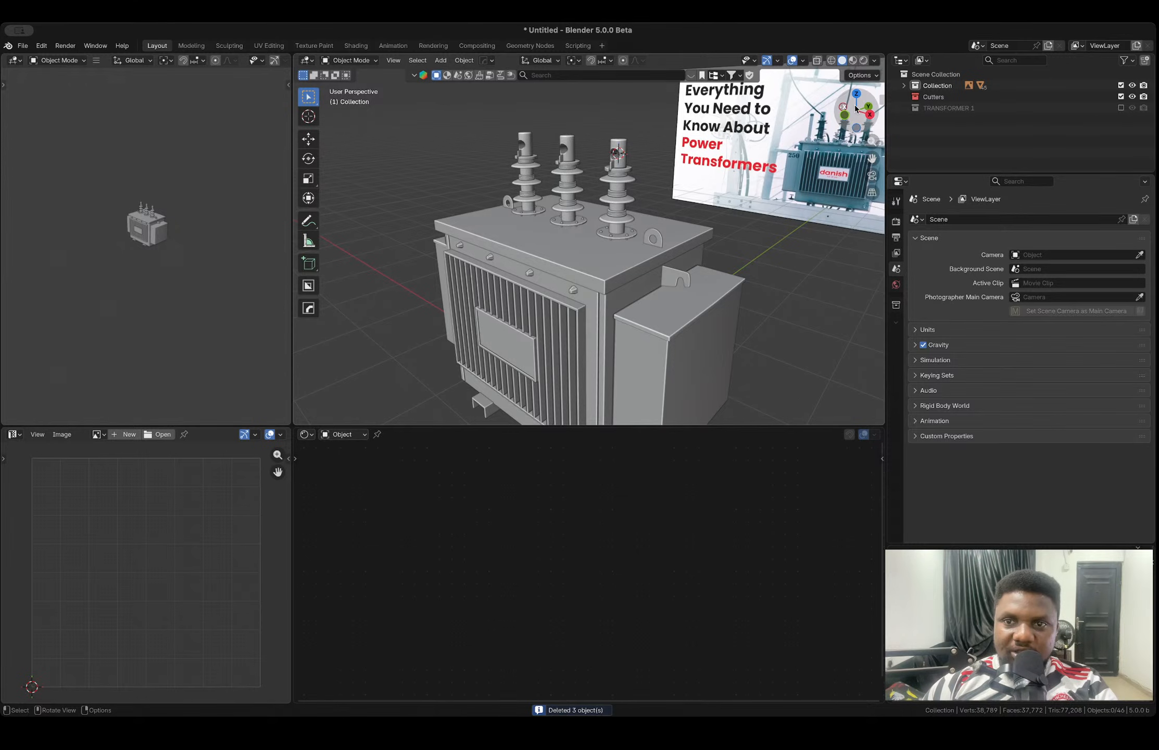
- Duplicate the complete +X insulator without the reference image and move the copy about -0.457 m along Y
{"action": "left_click", "coordinate": [867, 116]}
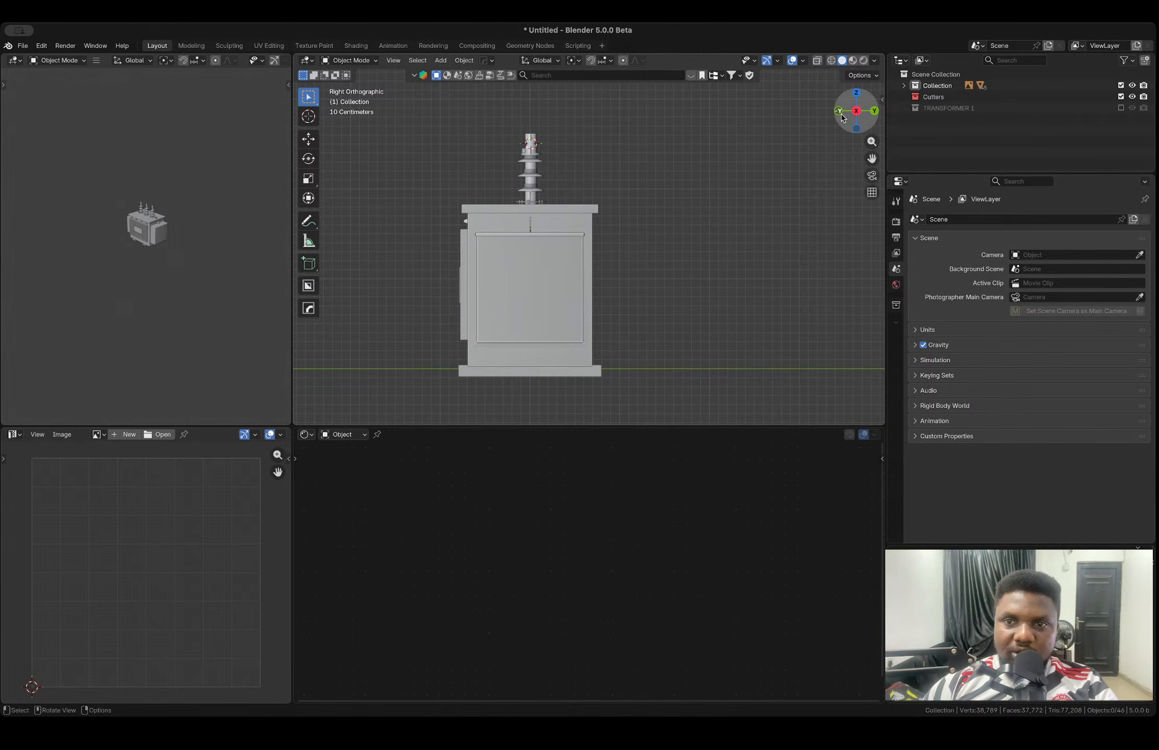
{"action": "left_click", "coordinate": [839, 112]}
{"action": "scroll", "coordinate": [728, 144], "scroll_direction": "up", "scroll_amount": 3}
{"action": "key", "text": "b"}
{"action": "left_click_drag", "start_coordinate": [578, 138], "coordinate": [662, 272]}
{"action": "left_click", "coordinate": [793, 230], "text": "shift"}
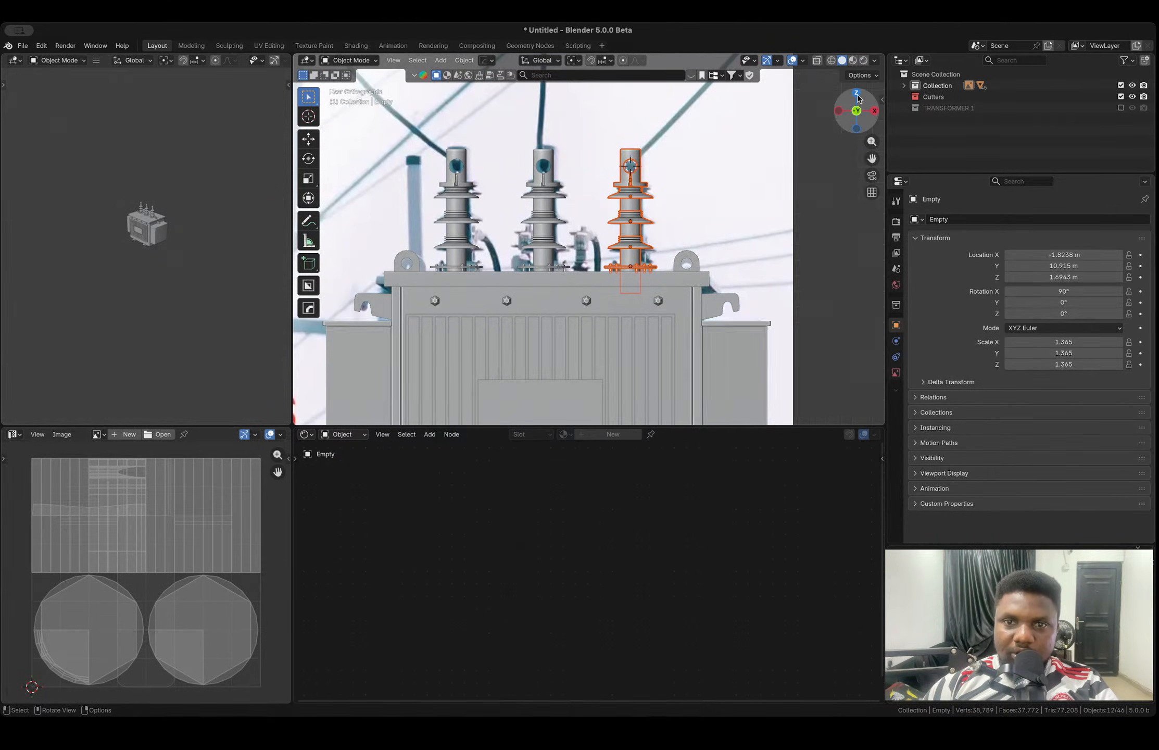
{"action": "left_click", "coordinate": [857, 93]}
{"action": "key", "text": "shift+d"}
{"action": "key", "text": "z"}
{"action": "key", "text": "y"}
{"action": "left_click", "coordinate": [613, 336]}
- Shift the copied insulator about 0.196 m along X and scale it by about 0.511
{"action": "key", "text": "g"}
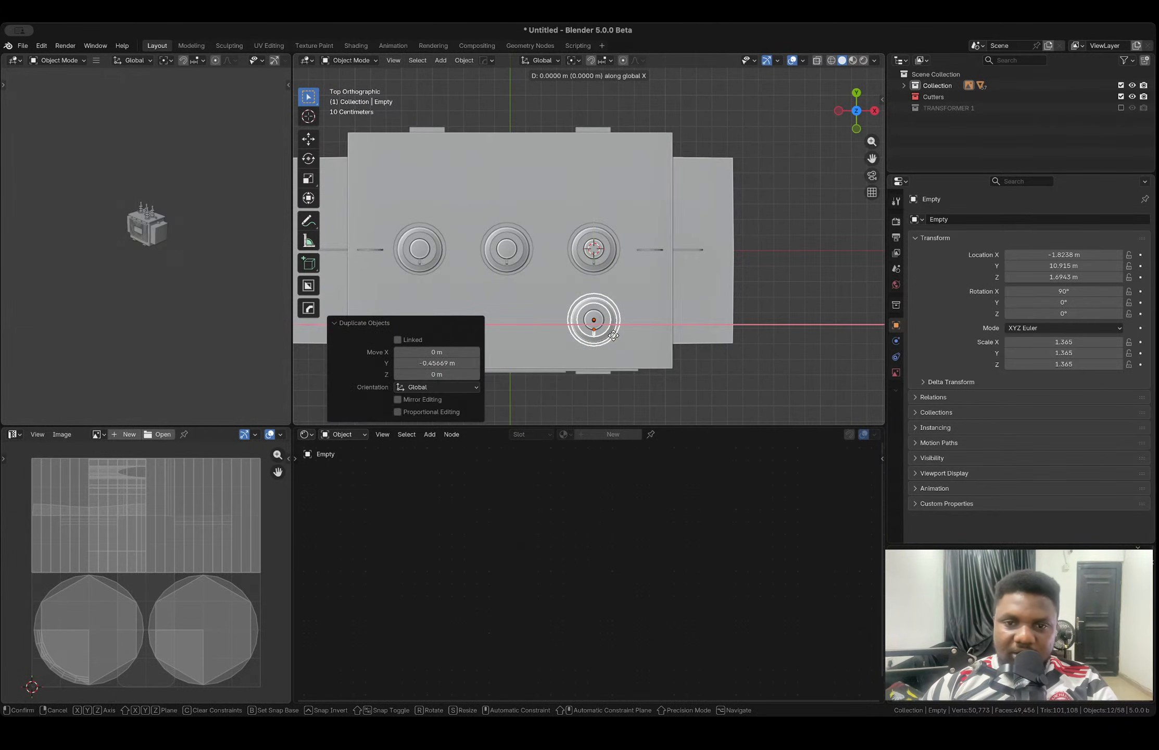
{"action": "key", "text": "x"}
{"action": "left_click", "coordinate": [643, 335]}
{"action": "middle_click_drag", "start_coordinate": [644, 335], "coordinate": [809, 345]}
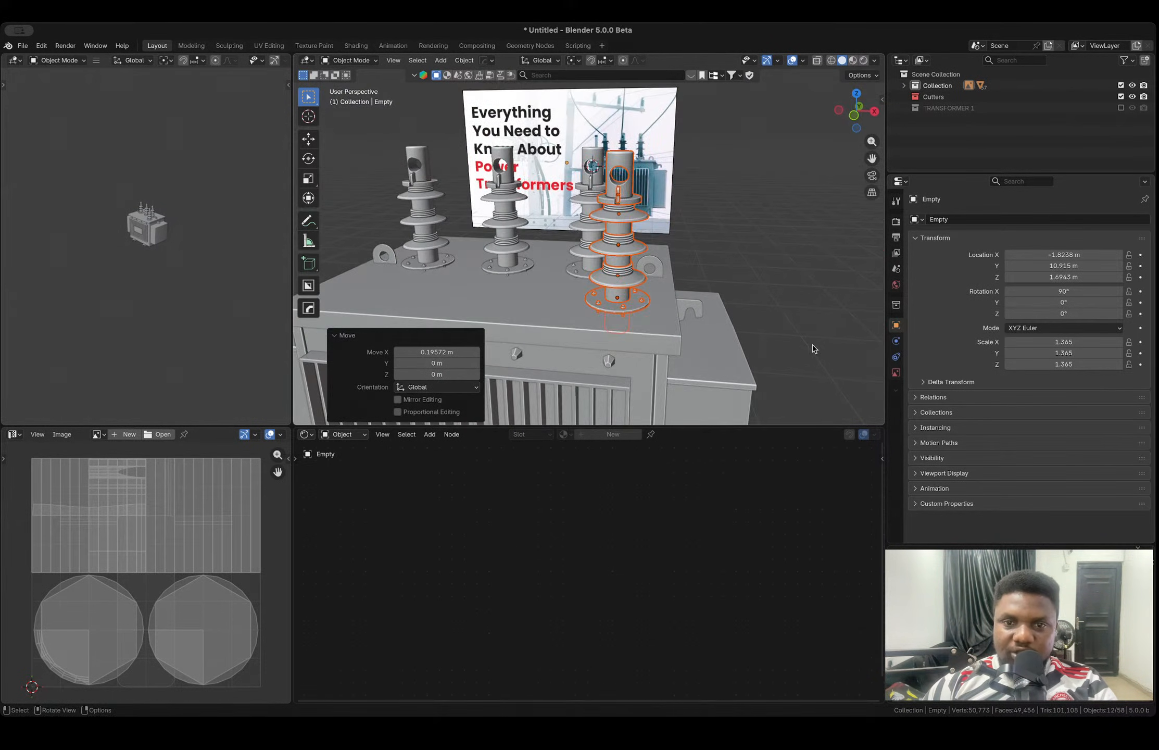
{"action": "key", "text": "s"}
{"action": "left_click", "coordinate": [809, 194]}
{"action": "left_click", "coordinate": [855, 115]}
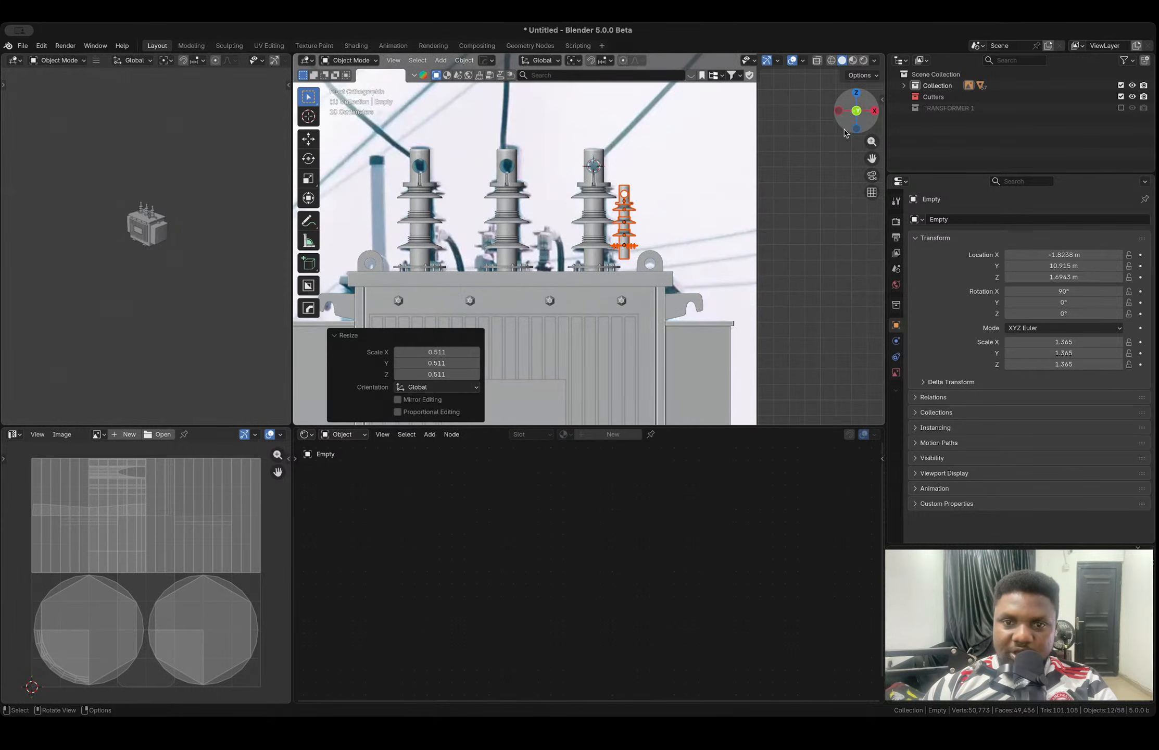
- Lower the small insulator onto the tank lid, scaling it by 0.919 and moving it a final -0.018 m along Z
{"action": "key", "text": "g"}
{"action": "key", "text": "z"}
{"action": "left_click", "coordinate": [687, 259]}
{"action": "key", "text": "s"}
{"action": "left_click", "coordinate": [685, 266]}
{"action": "key", "text": "g"}
{"action": "key", "text": "z"}
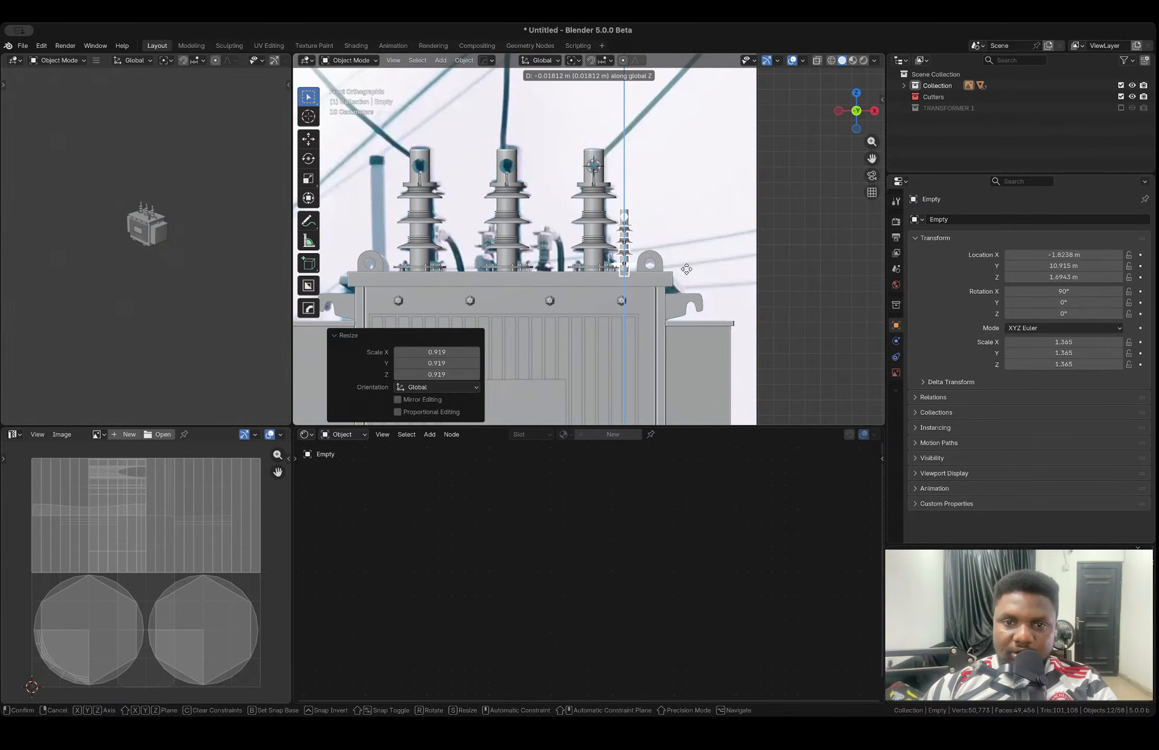
{"action": "left_click", "coordinate": [687, 269]}
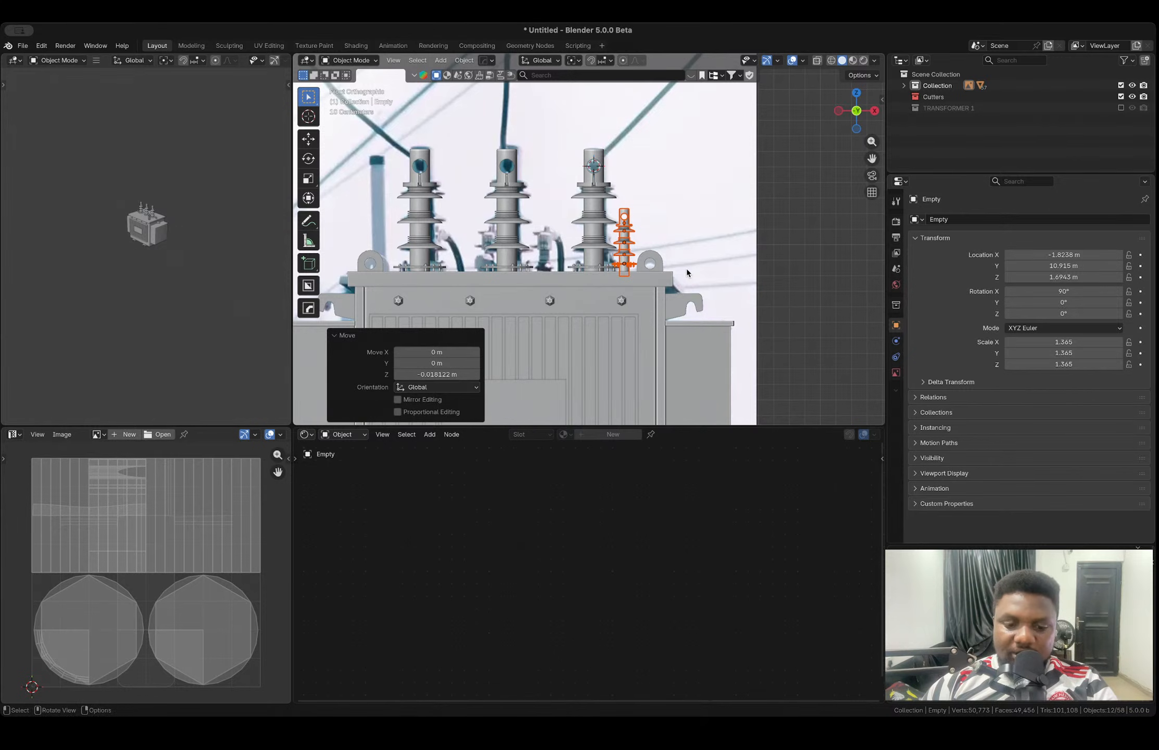
- Nudge the small insulator about -0.012 m along X and make three copies spaced about -0.468 m apart along X
{"action": "key", "text": "g"}
{"action": "key", "text": "x"}
{"action": "left_click", "coordinate": [670, 275]}
{"action": "key", "text": "shift+d"}
{"action": "key", "text": "x"}
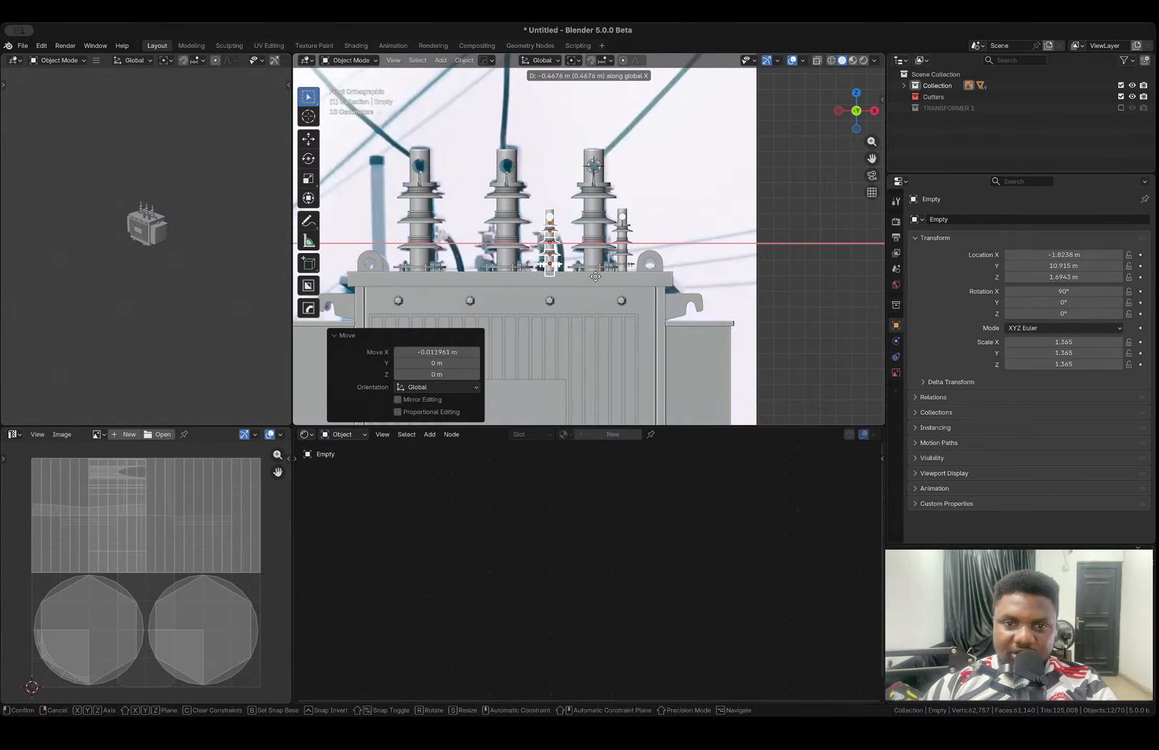
{"action": "left_click", "coordinate": [596, 276]}
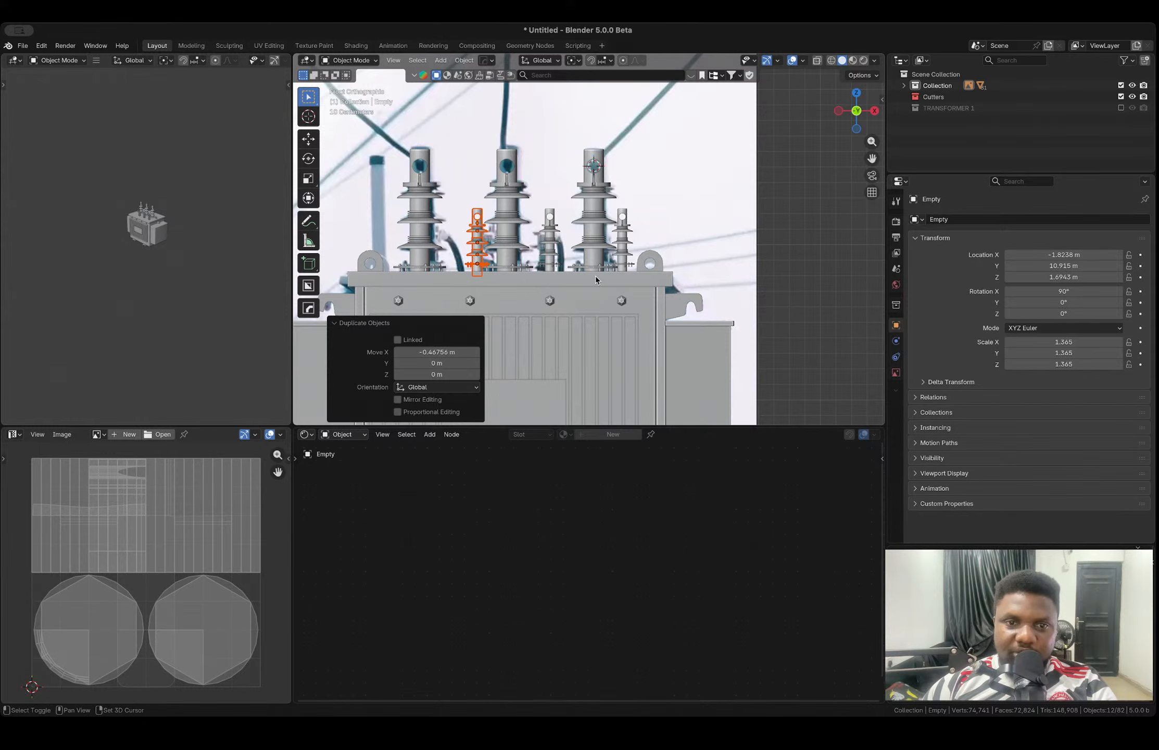
{"action": "key", "text": "shift+r"}
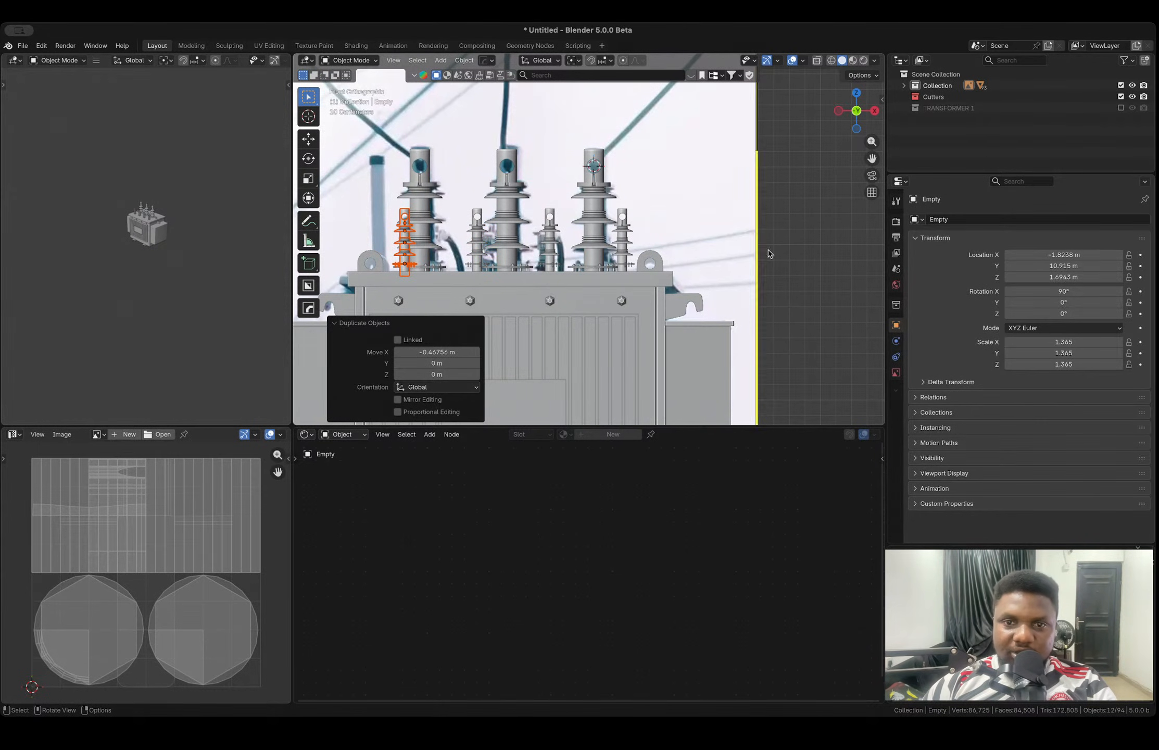
- Duplicate the tank's end bolt below the lid rim, move the copy onto the lid, and separate it into its own object
{"action": "left_click", "coordinate": [800, 250]}
{"action": "middle_click_drag", "start_coordinate": [797, 253], "coordinate": [587, 316]}
{"action": "scroll", "coordinate": [601, 300], "scroll_direction": "up", "scroll_amount": 2}
{"action": "scroll", "coordinate": [622, 304], "scroll_direction": "up", "scroll_amount": 2}
{"action": "left_click", "coordinate": [587, 315]}
{"action": "key", "text": "Tab"}
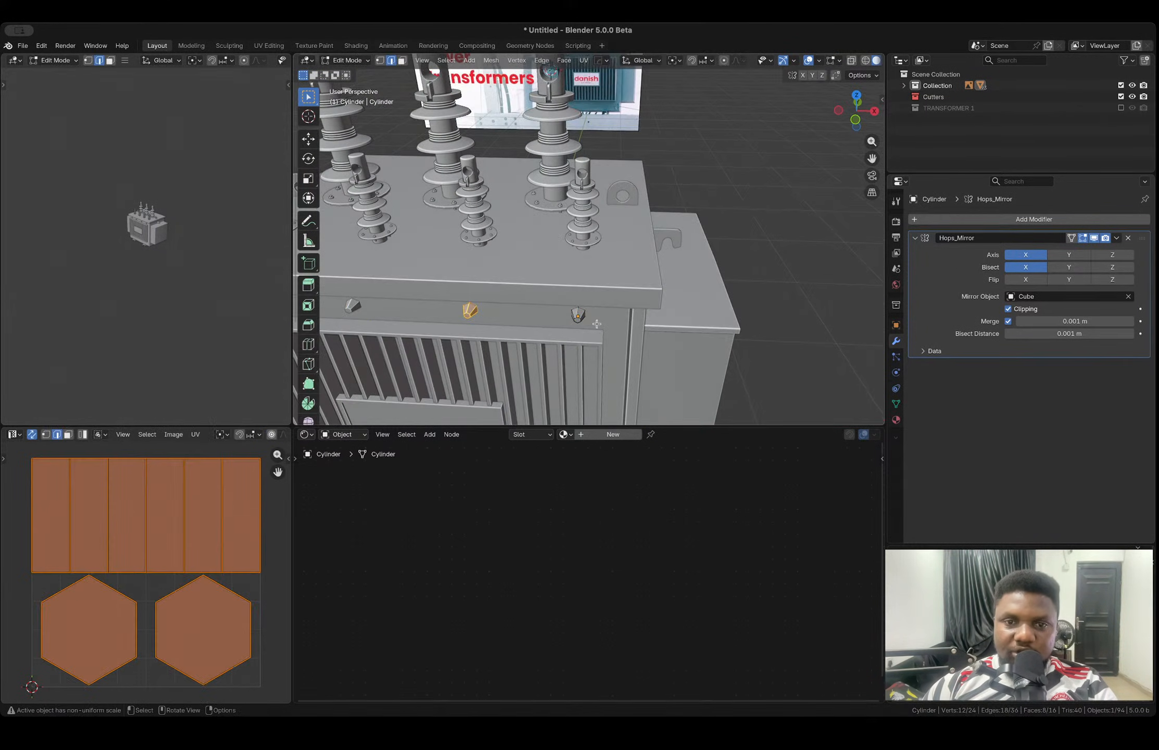
{"action": "left_click", "coordinate": [577, 317]}
{"action": "key", "text": "l"}
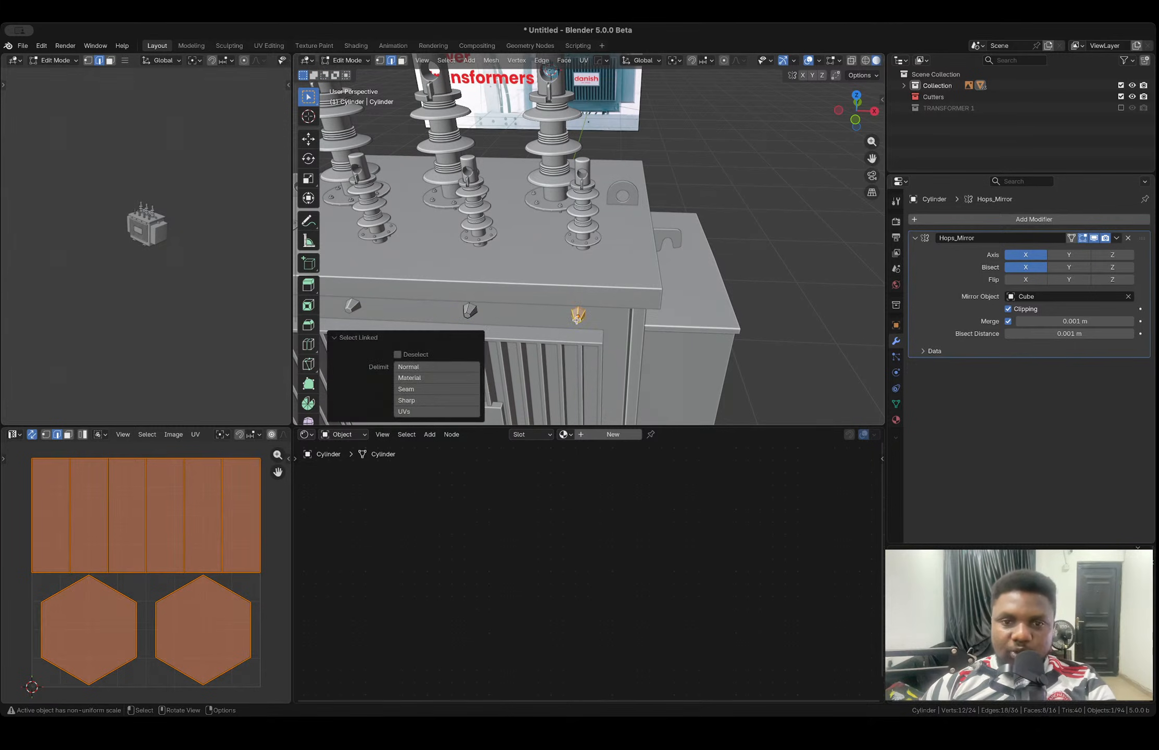
{"action": "key", "text": "shift+d"}
{"action": "left_click", "coordinate": [615, 276]}
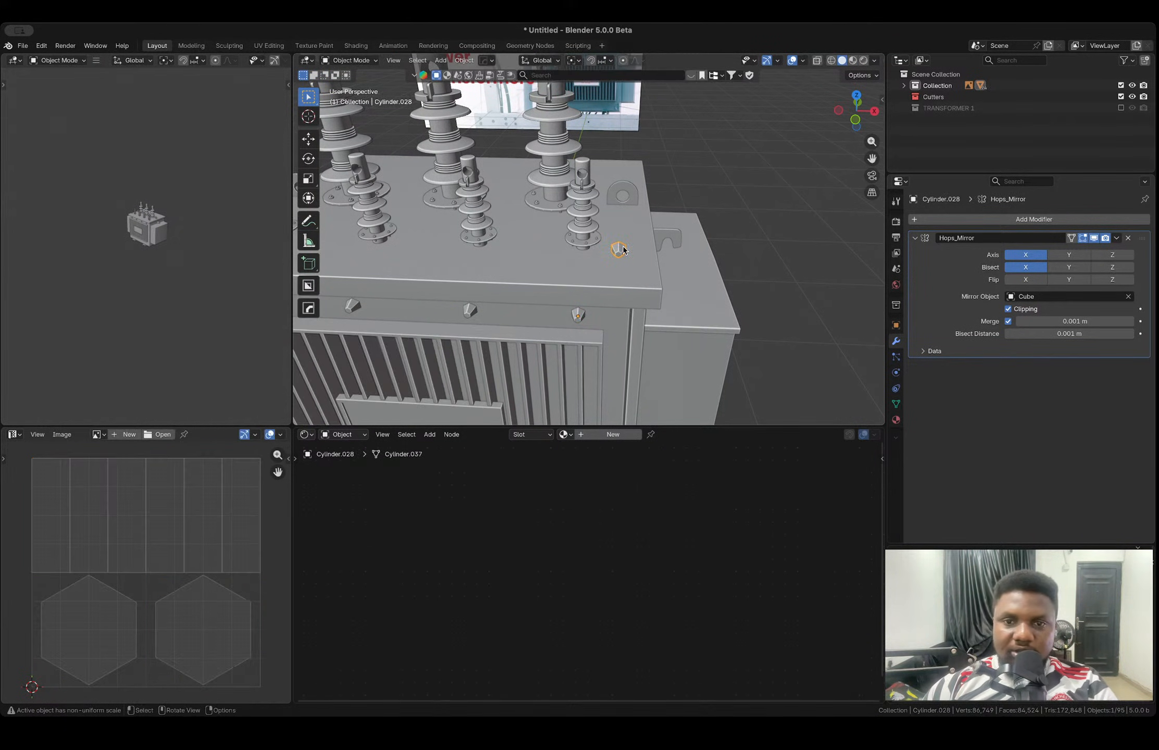
- Set the separated lid bolt's origin to its geometry and rotate it 180° about X
{"action": "right_click", "coordinate": [623, 248]}
{"action": "mouse_move", "coordinate": [626, 247]}
{"action": "left_click", "coordinate": [689, 261]}
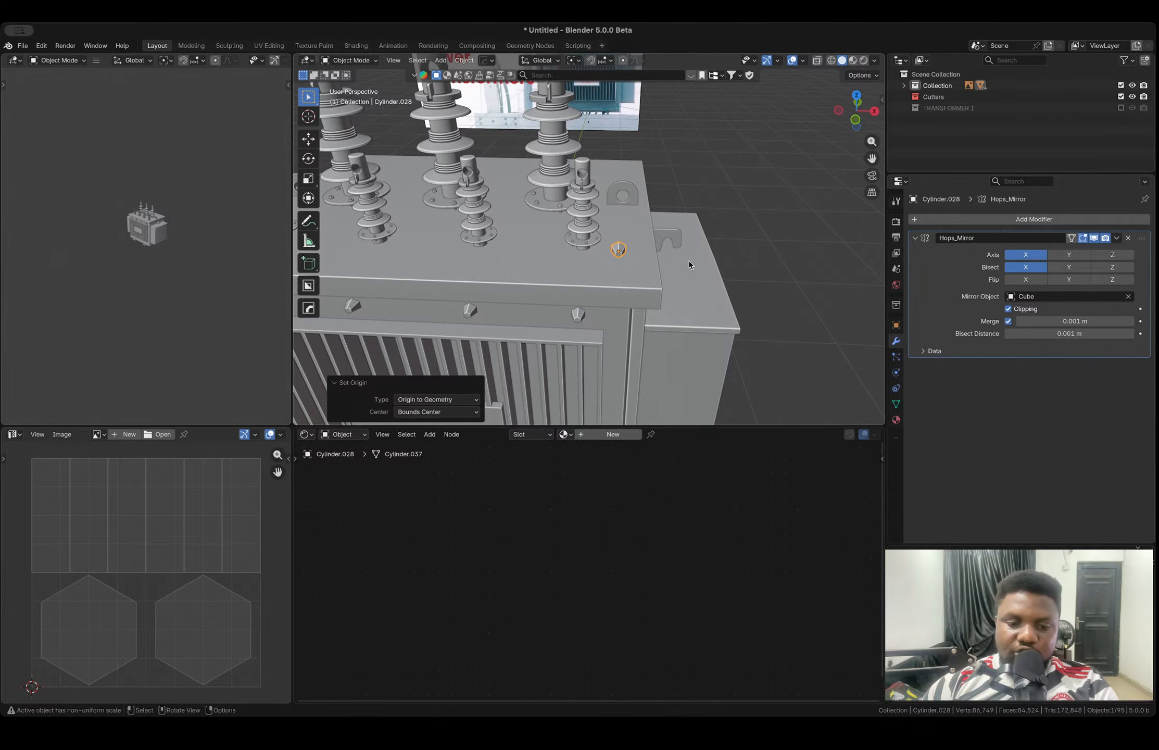
{"action": "type", "text": "rx180"}
{"action": "key", "text": "Return"}
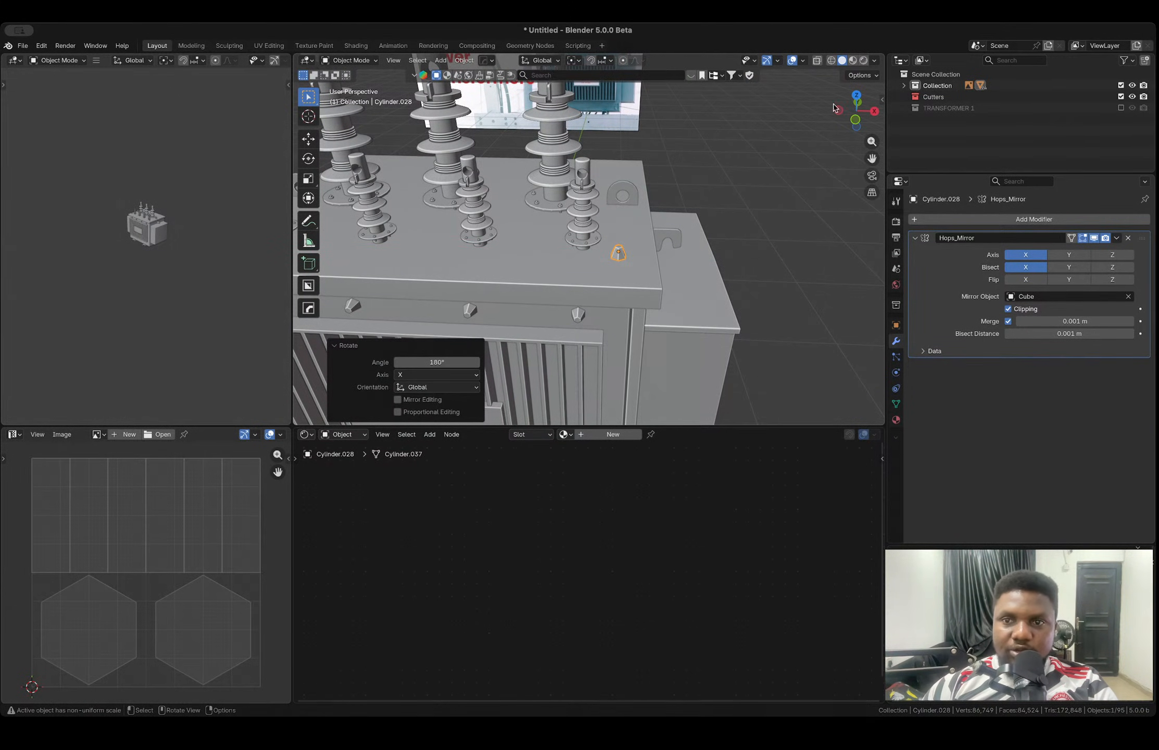
- Reposition the lid bolt from the top view near the lid's front +X corner, outside the row of small insulators
{"action": "left_click", "coordinate": [858, 102]}
{"action": "left_click", "coordinate": [857, 92]}
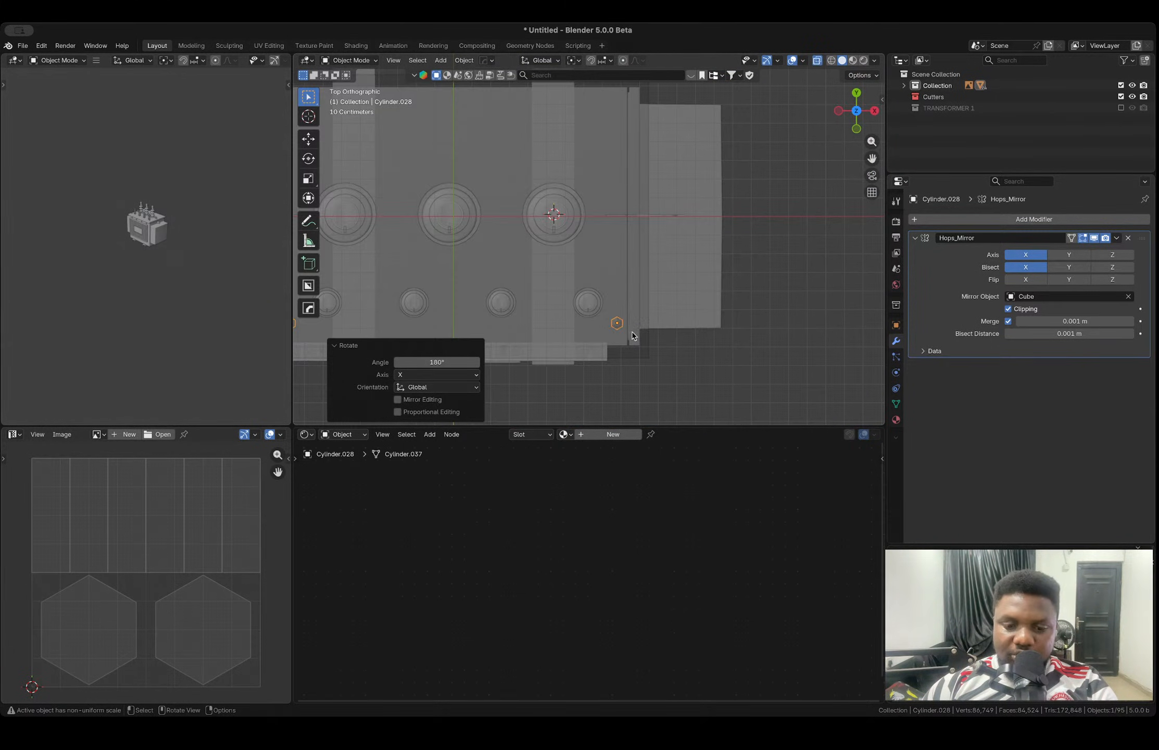
{"action": "key", "text": "g"}
{"action": "left_click", "coordinate": [636, 344]}
{"action": "key", "text": "Tab"}
{"action": "key", "text": "Tab"}
{"action": "middle_click_drag", "start_coordinate": [646, 351], "coordinate": [683, 272]}
{"action": "key", "text": "alt+z"}
{"action": "scroll", "coordinate": [625, 252], "scroll_direction": "down", "scroll_amount": 3}
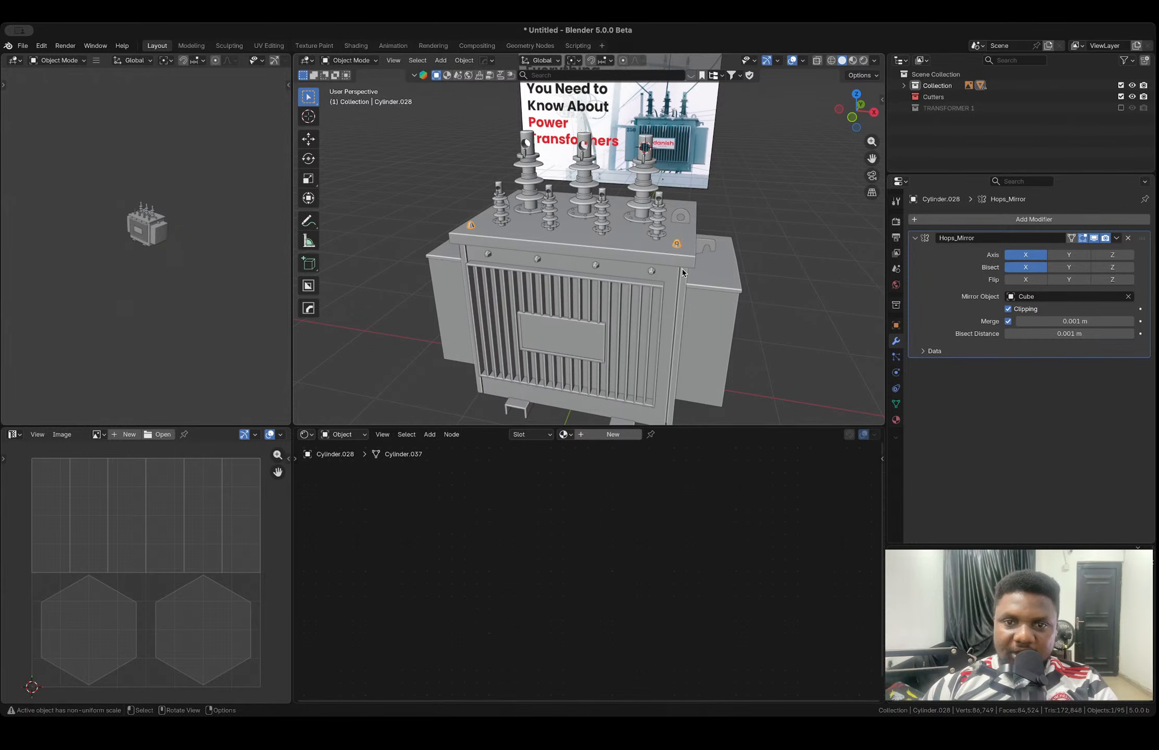
- Add two copies of the lid bolt within its mesh, spaced about -0.355 m apart along X
{"action": "key", "text": "Tab"}
{"action": "key", "text": "a"}
{"action": "key", "text": "g"}
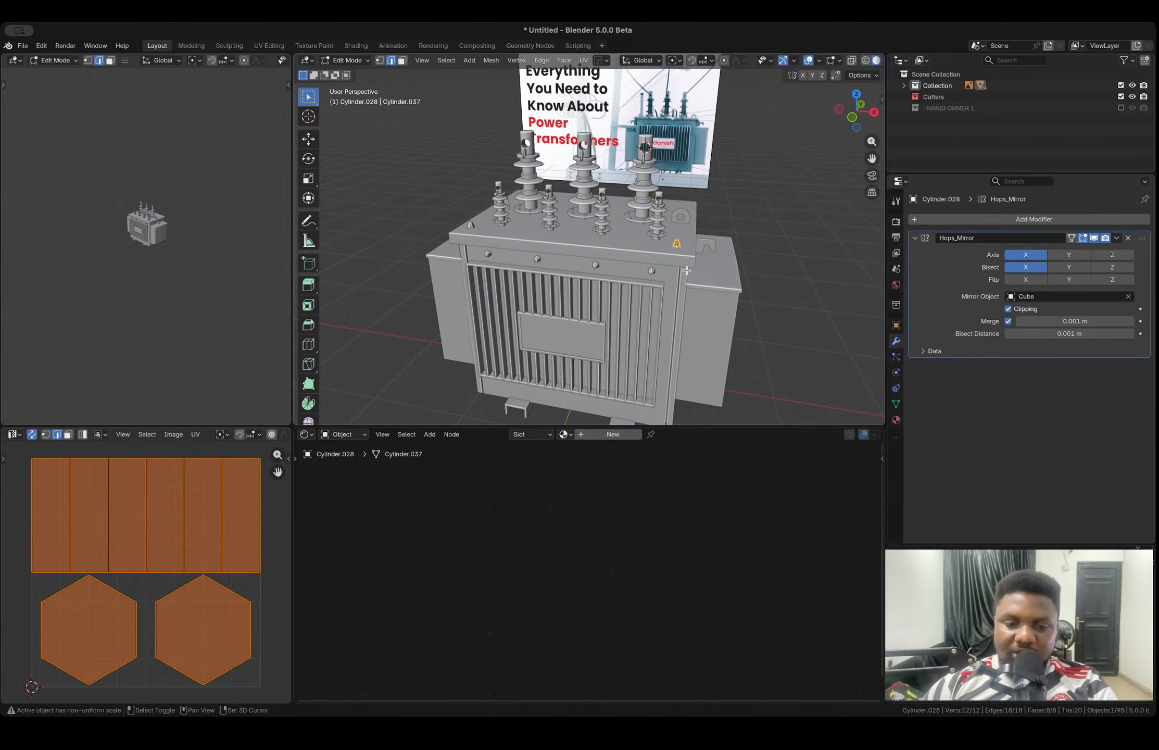
{"action": "key", "text": "x"}
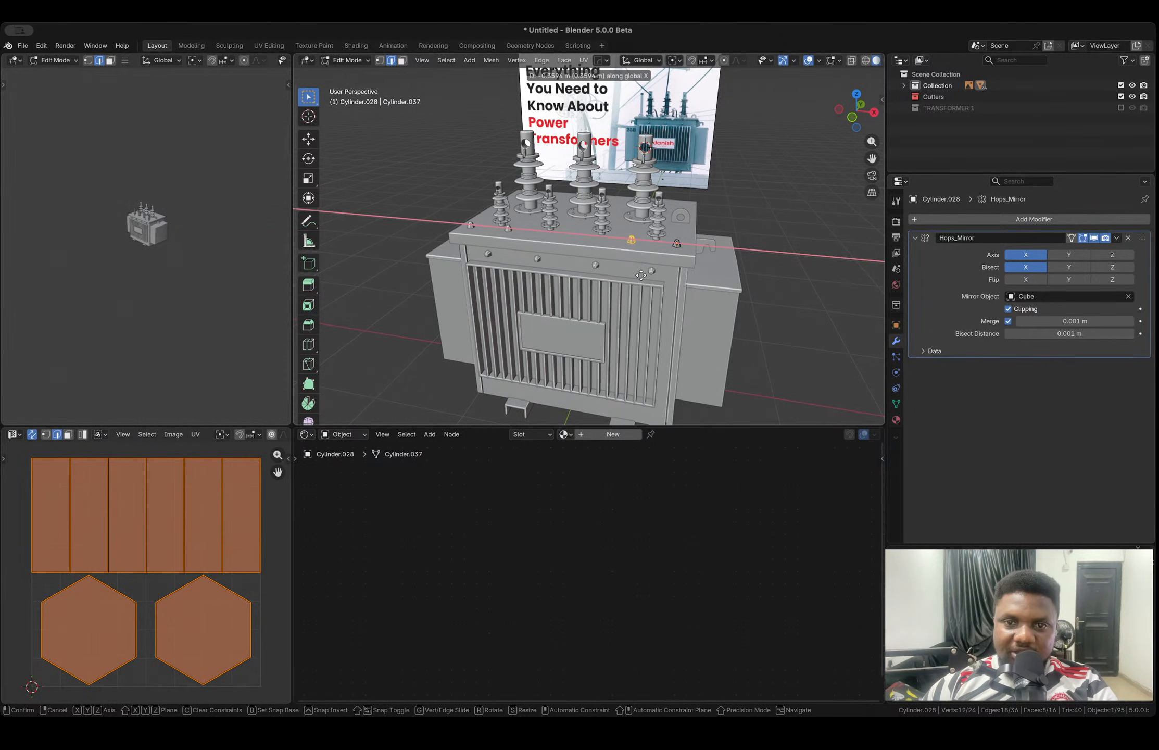
{"action": "left_click", "coordinate": [641, 276]}
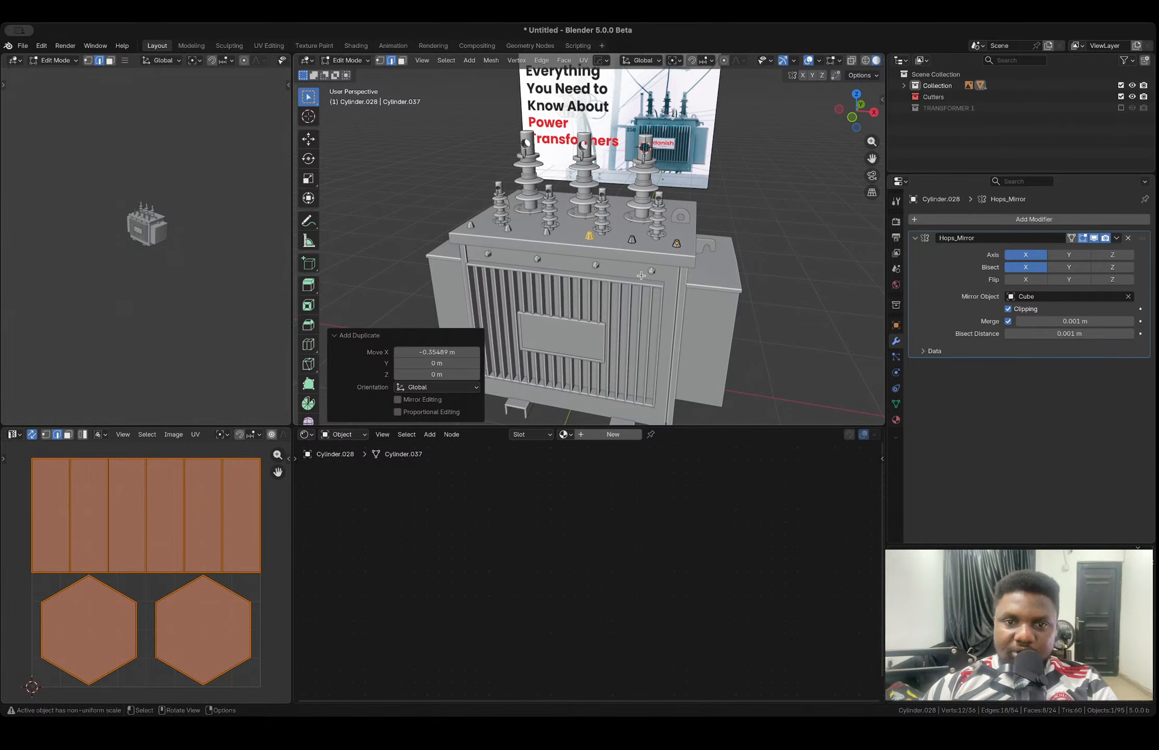
- Set the pivot point to Individual Origins and scale the lid bolts, each about its own centre
{"action": "key", "text": "Tab"}
{"action": "middle_click_drag", "start_coordinate": [641, 278], "coordinate": [679, 283]}
{"action": "key", "text": "Tab"}
{"action": "key", "text": "s"}
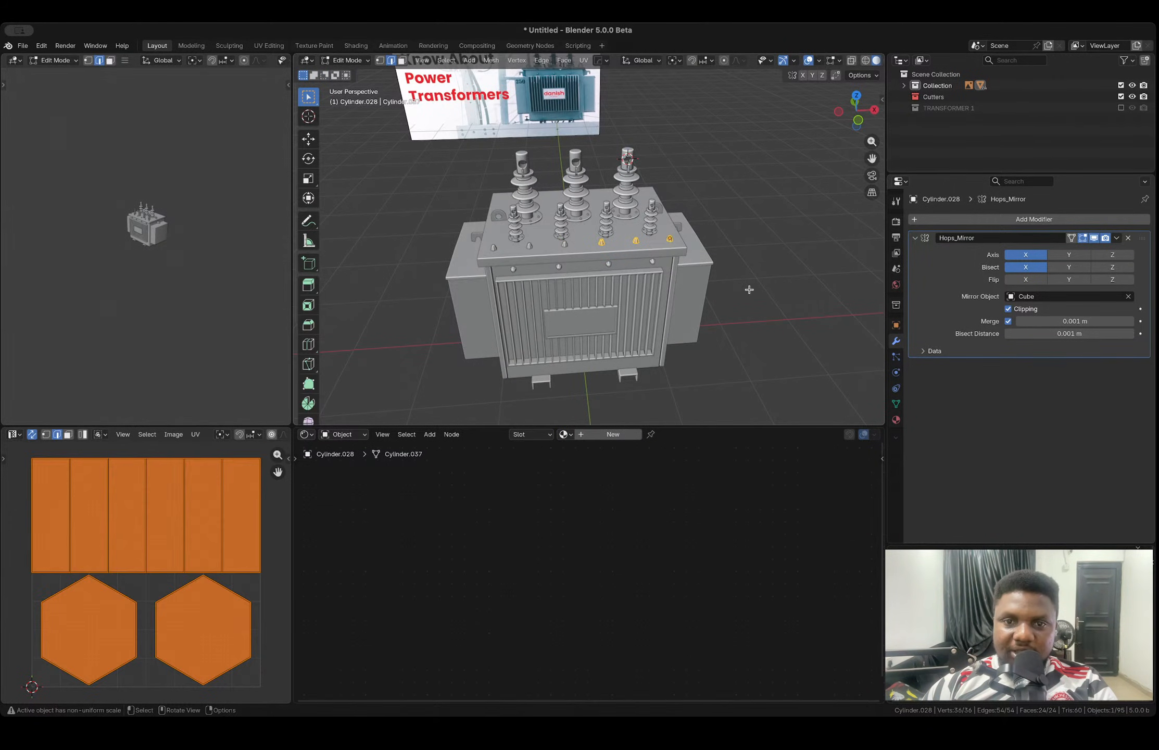
{"action": "left_click", "coordinate": [743, 291]}
{"action": "key", "text": "period"}
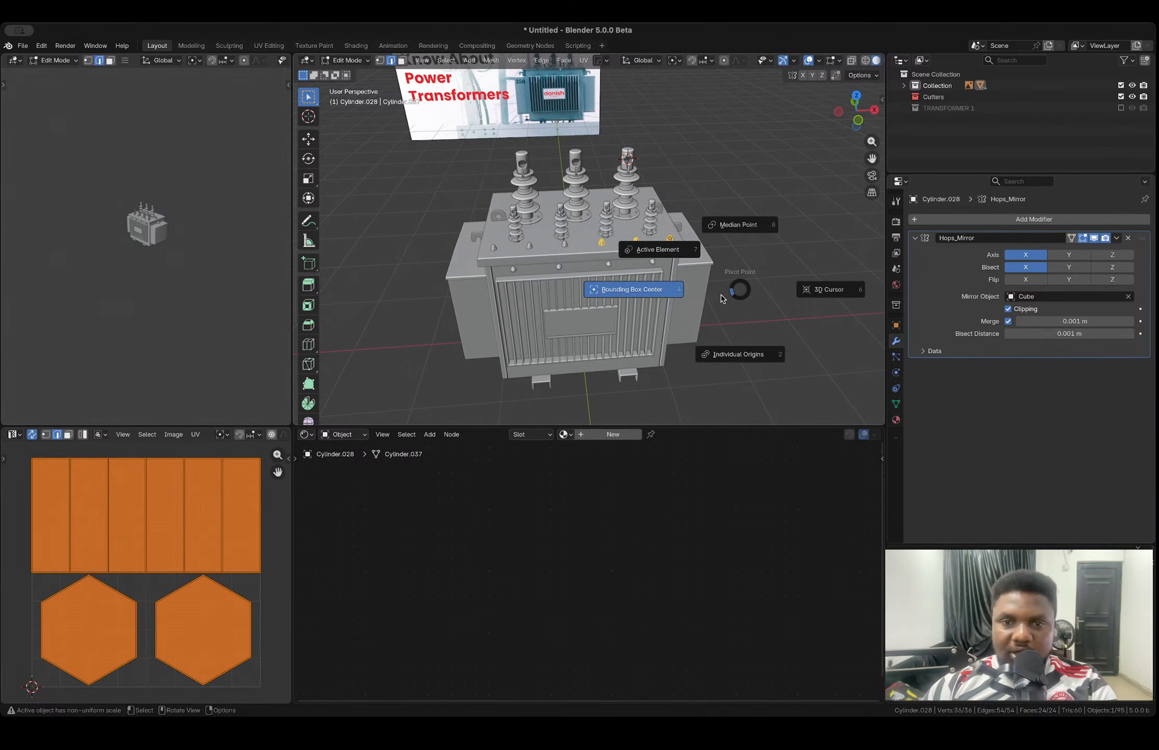
{"action": "left_click", "coordinate": [736, 354]}
{"action": "key", "text": "s"}
{"action": "left_click", "coordinate": [751, 311]}
- Move the row of lid bolts about -0.034 m along Y toward the lid's front edge
{"action": "middle_click_drag", "start_coordinate": [750, 310], "coordinate": [613, 282]}
{"action": "key", "text": "Tab"}
{"action": "key", "text": "g"}
{"action": "key", "text": "y"}
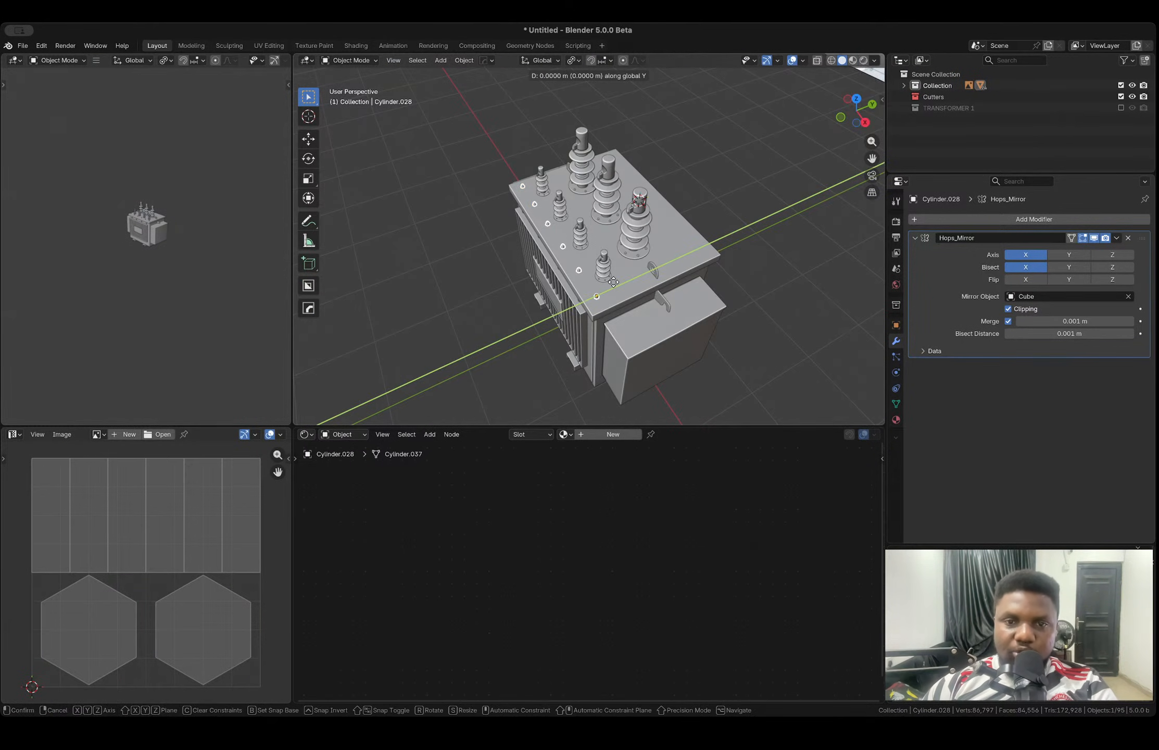
{"action": "left_click", "coordinate": [610, 283]}
- Try to create the rear bolt row by duplicating it about 1.2 m along Y and by mirroring it about the lid
{"action": "key", "text": "shift+d"}
{"action": "key", "text": "y"}
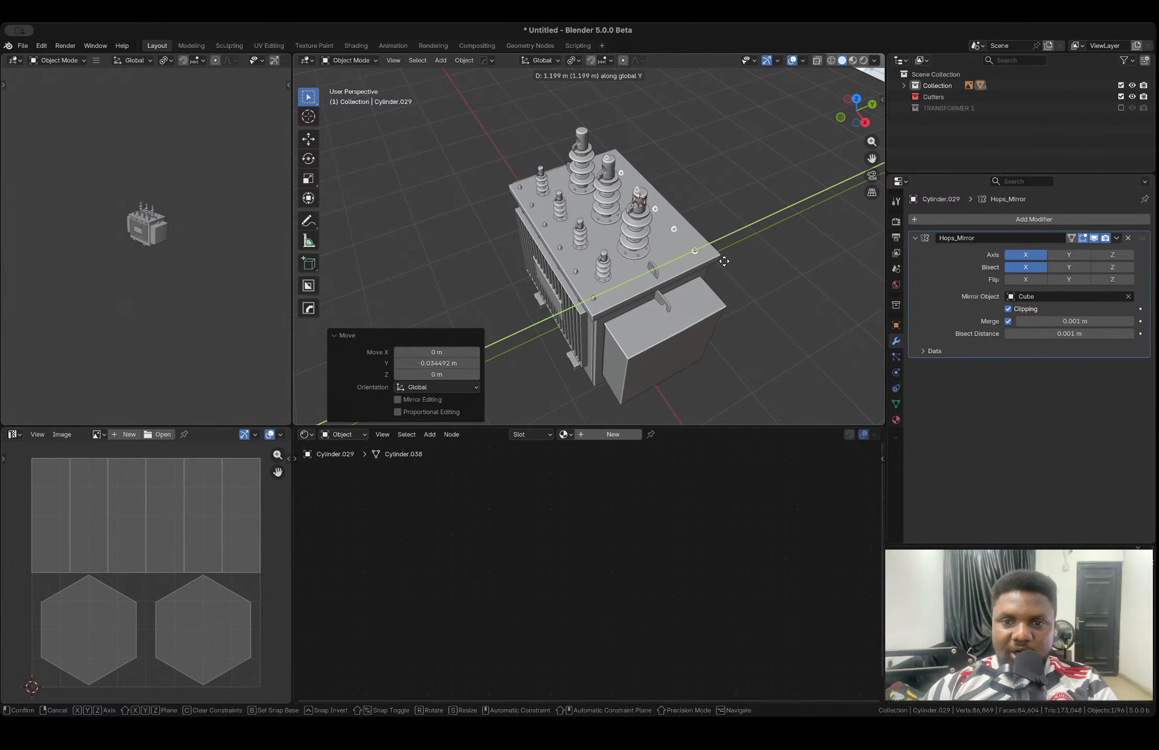
{"action": "left_click", "coordinate": [724, 265]}
{"action": "left_click", "coordinate": [621, 299]}
{"action": "key", "text": "alt+x"}
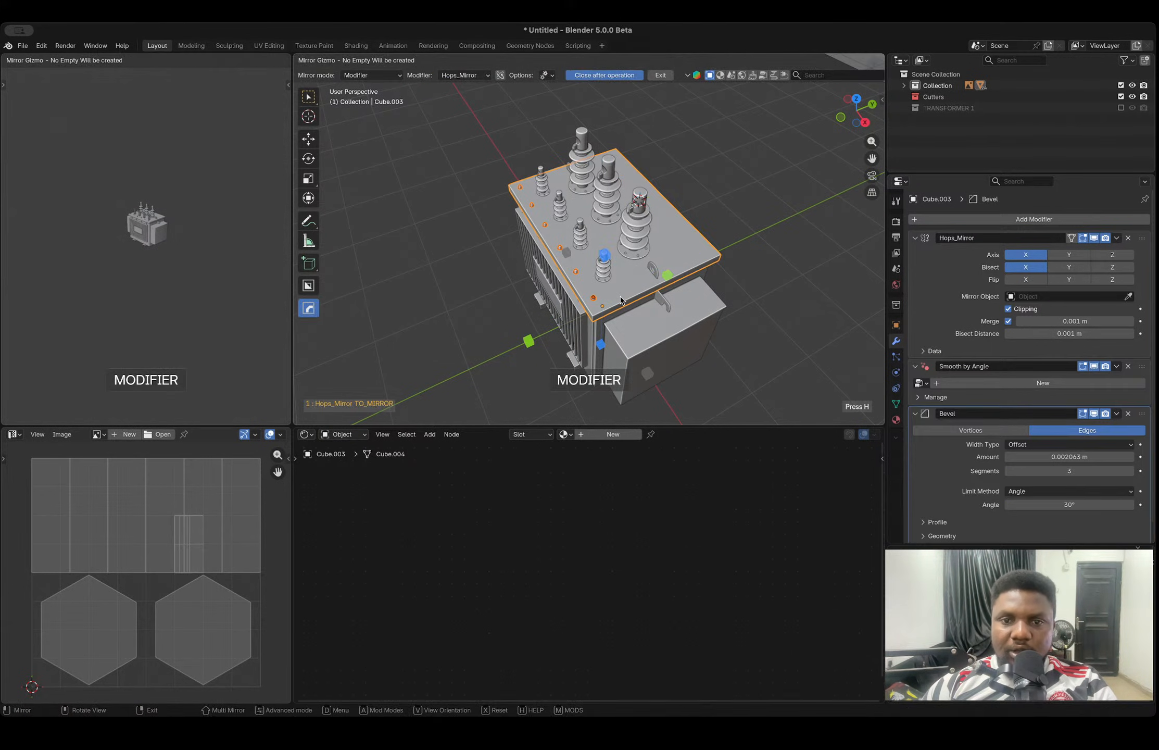
{"action": "key", "text": "Escape"}
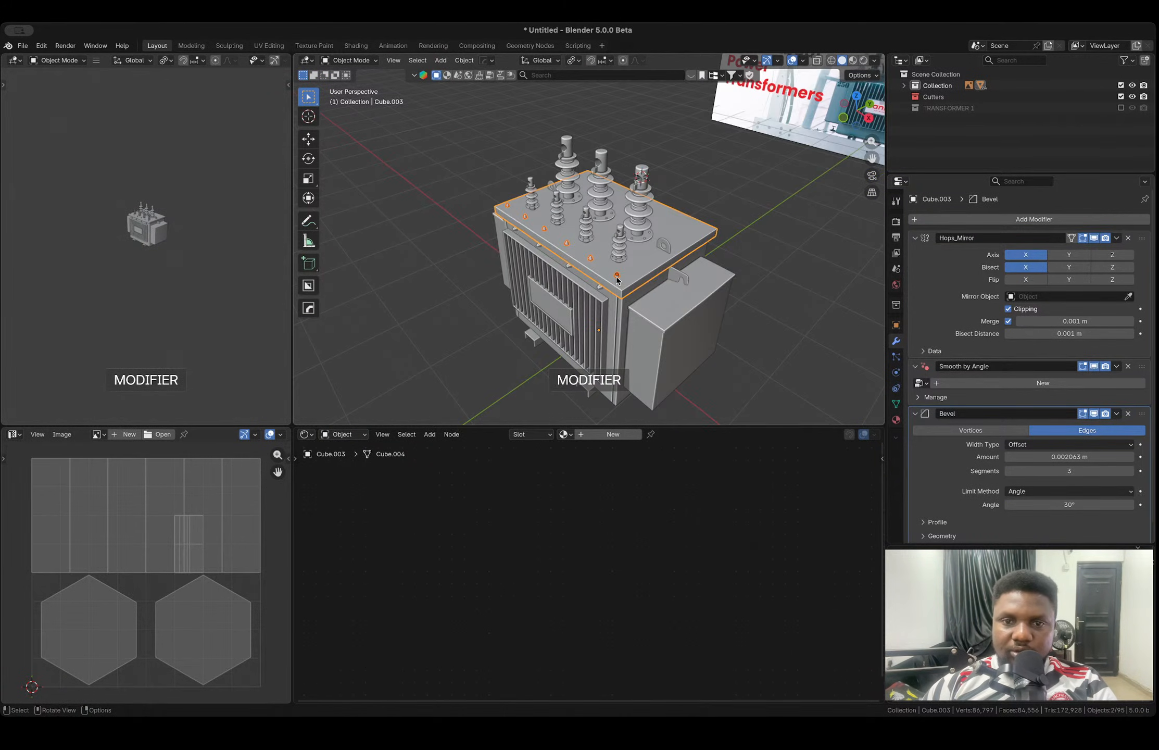
- Mirror the lid bolts across Y using the main tank body as the mirror object
{"action": "left_click", "coordinate": [612, 332]}
{"action": "left_click", "coordinate": [622, 329]}
{"action": "key", "text": "alt+x"}
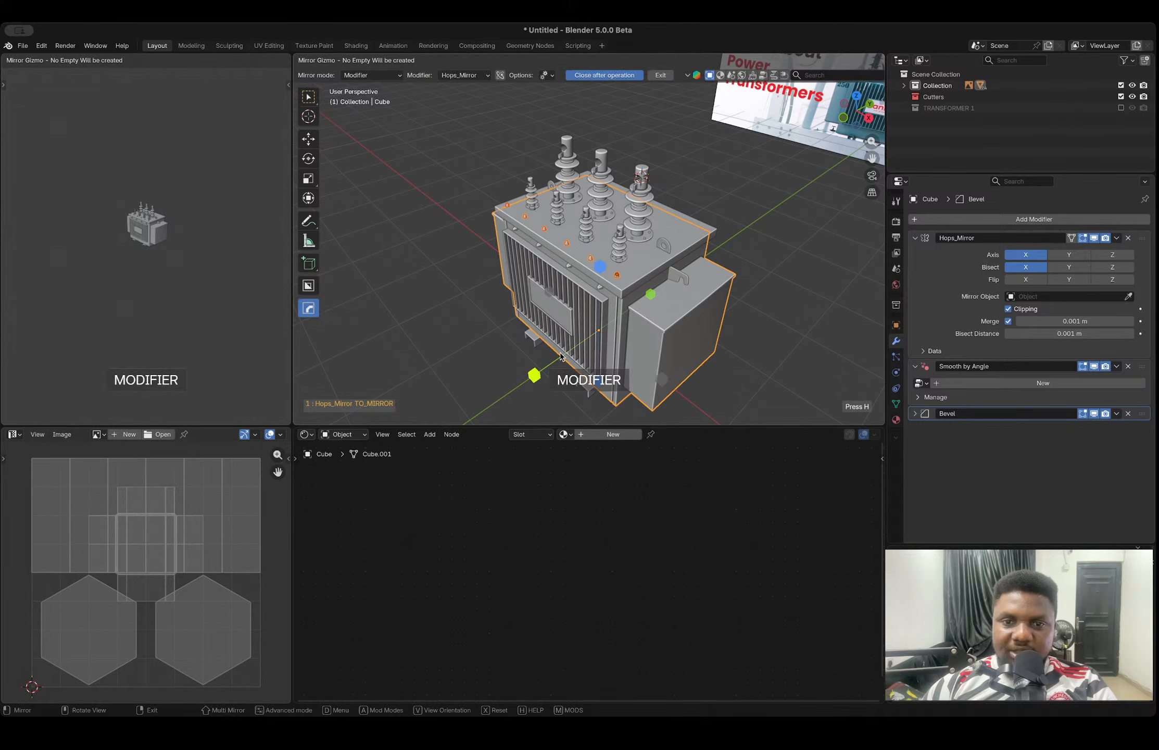
{"action": "key", "text": "Escape"}
{"action": "left_click", "coordinate": [801, 232]}
{"action": "scroll", "coordinate": [771, 247], "scroll_direction": "down", "scroll_amount": 4}
{"action": "middle_click_drag", "start_coordinate": [701, 279], "coordinate": [766, 256]}
{"action": "scroll", "coordinate": [611, 249], "scroll_direction": "up", "scroll_amount": 5}
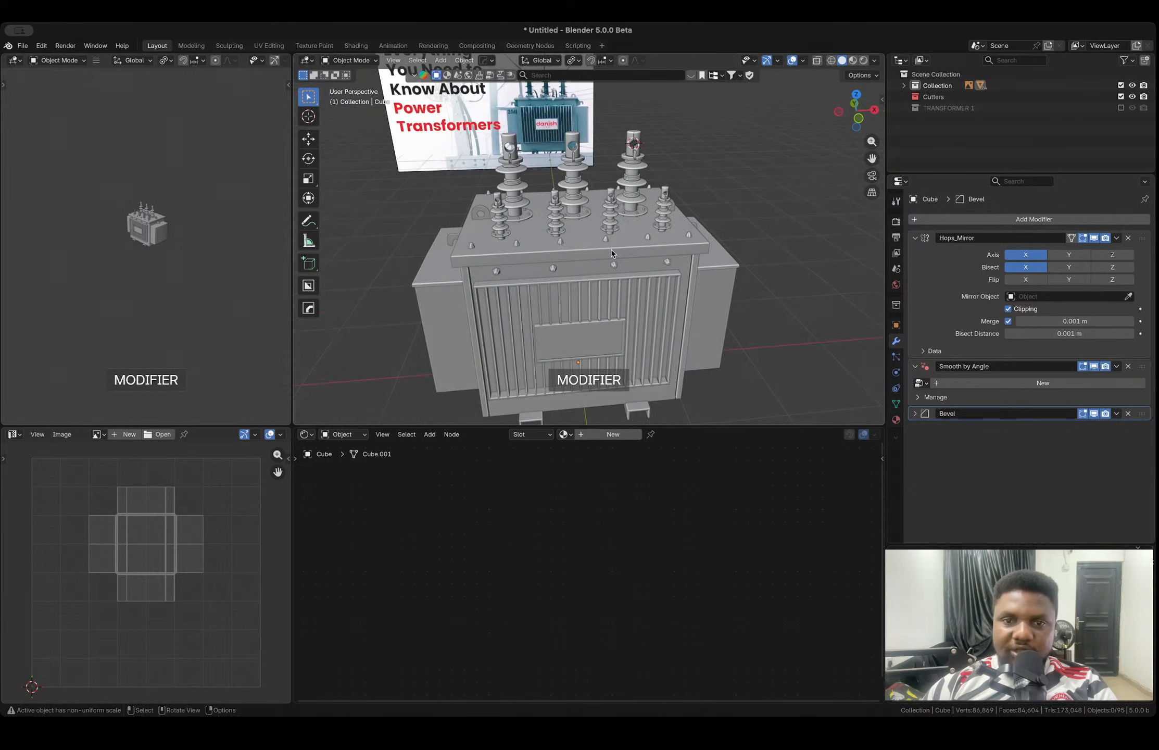
{"action": "middle_click_drag", "start_coordinate": [616, 254], "coordinate": [527, 262]}
{"action": "middle_click_drag", "start_coordinate": [623, 247], "coordinate": [603, 242]}
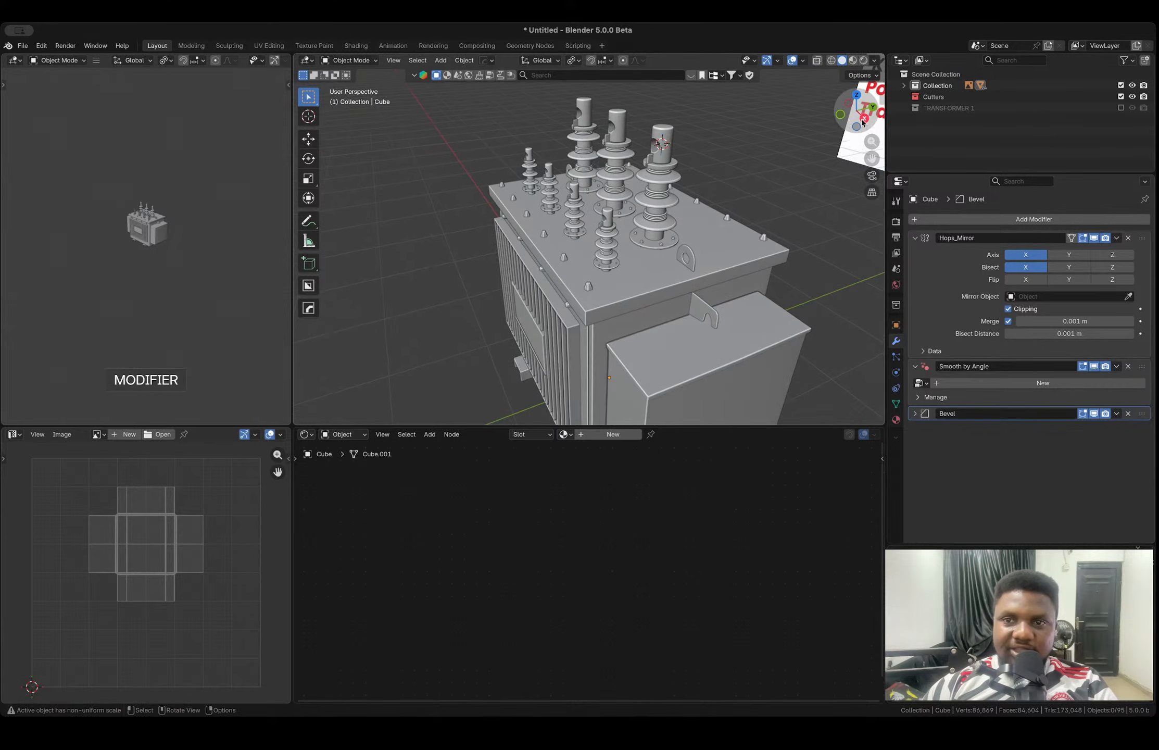
- Raise all the small insulators about 0.016 m along Z from the right side view
{"action": "left_click", "coordinate": [865, 119]}
{"action": "left_click_drag", "start_coordinate": [531, 114], "coordinate": [579, 207]}
{"action": "scroll", "coordinate": [578, 207], "scroll_direction": "up", "scroll_amount": 3}
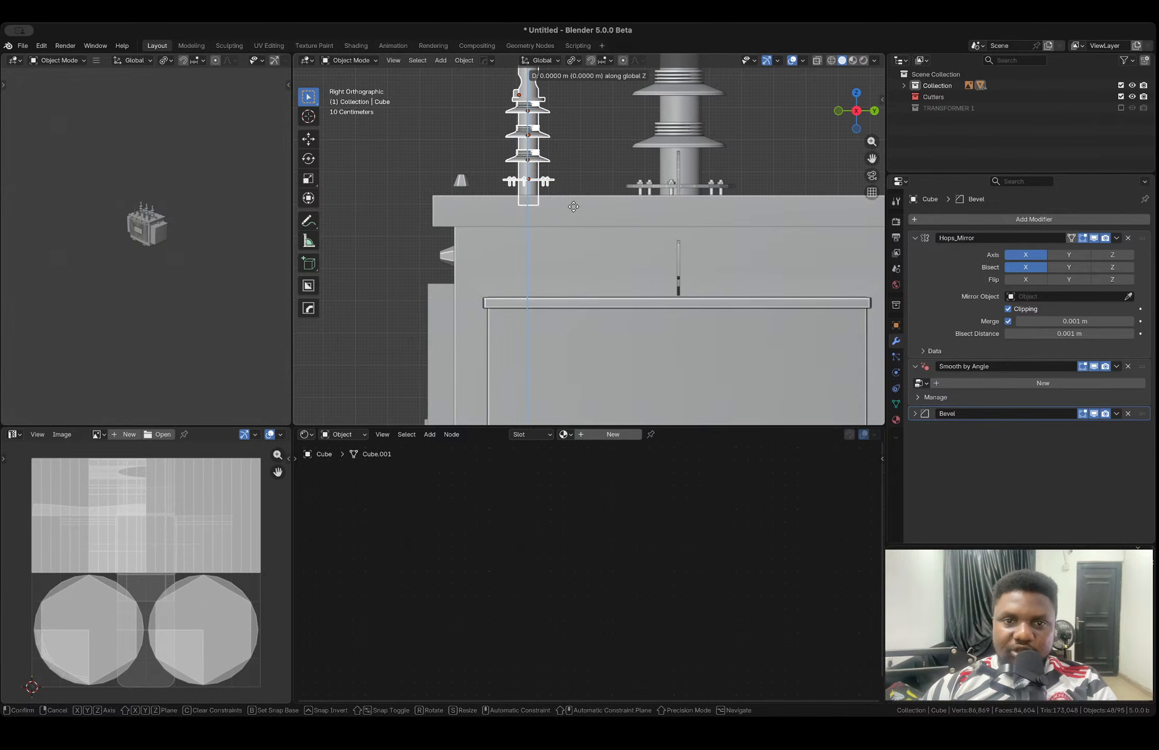
{"action": "left_click", "coordinate": [574, 200]}
{"action": "scroll", "coordinate": [509, 177], "scroll_direction": "up", "scroll_amount": 4}
{"action": "middle_click_drag", "start_coordinate": [509, 177], "coordinate": [618, 282], "text": "shift"}
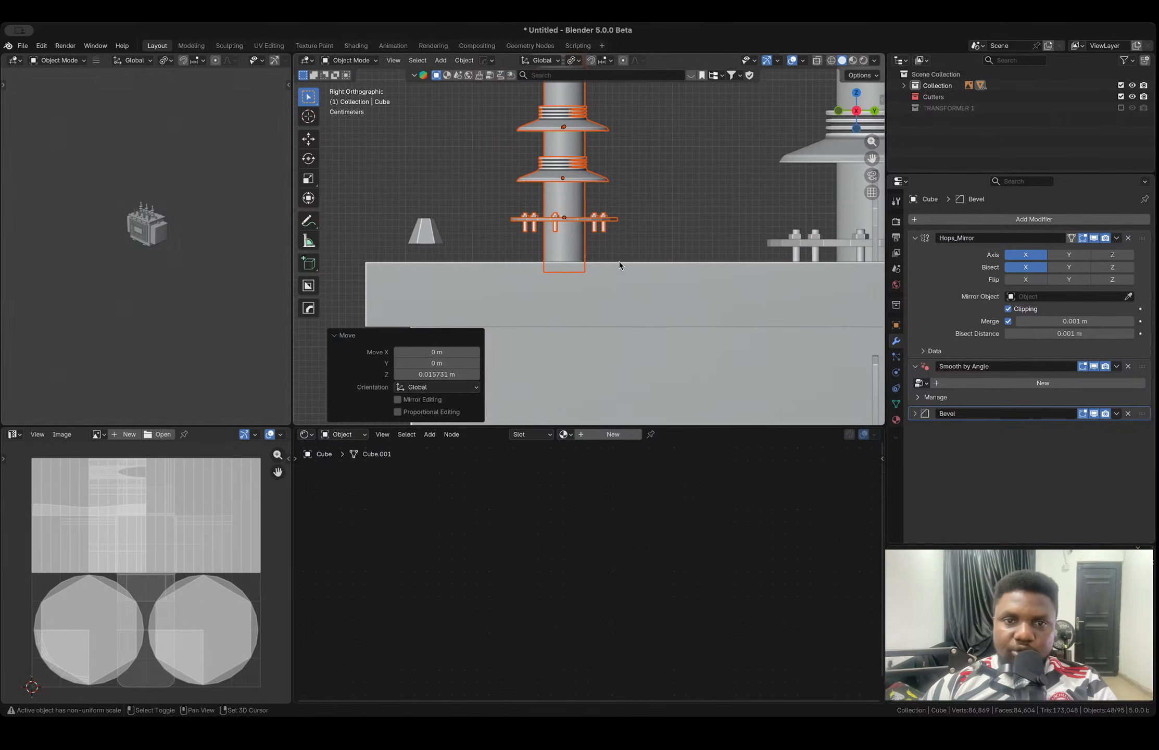
- Select the base flanges and their bolts on the small insulators
{"action": "left_click", "coordinate": [618, 281]}
{"action": "left_click", "coordinate": [605, 229]}
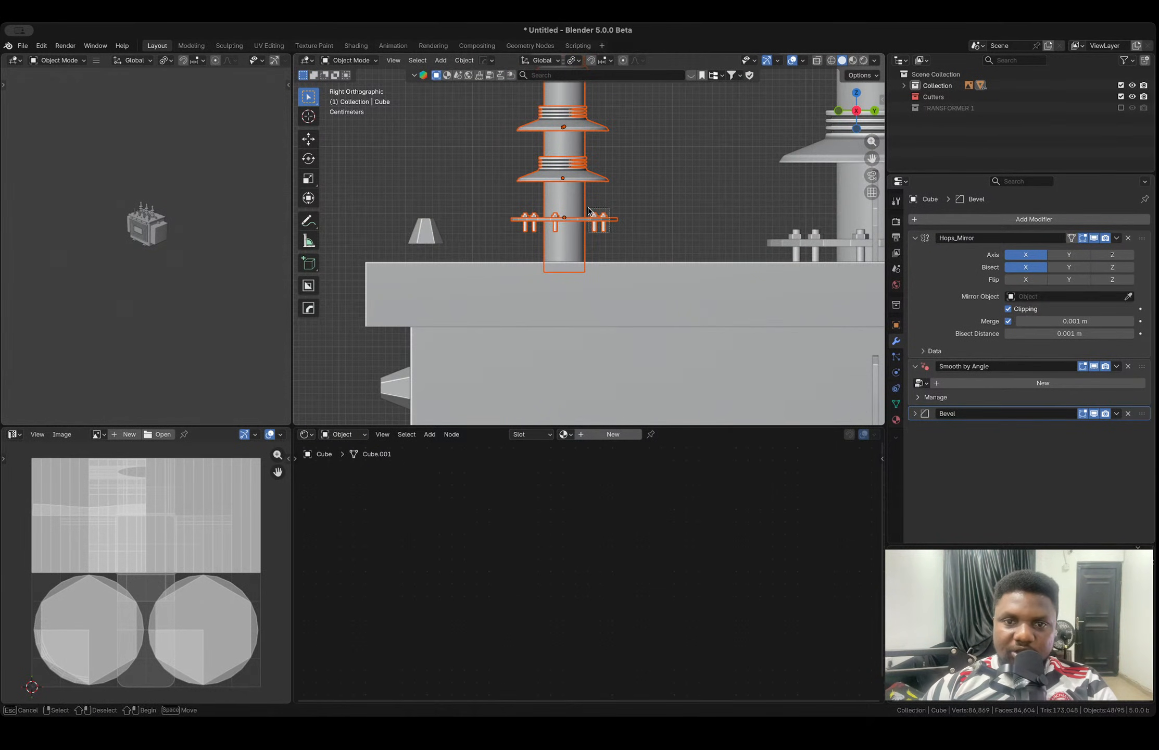
{"action": "left_click", "coordinate": [568, 242], "text": "shift"}
{"action": "left_click", "coordinate": [558, 224], "text": "shift"}
{"action": "middle_click_drag", "start_coordinate": [558, 225], "coordinate": [655, 242]}
{"action": "scroll", "coordinate": [655, 243], "scroll_direction": "up", "scroll_amount": 3}
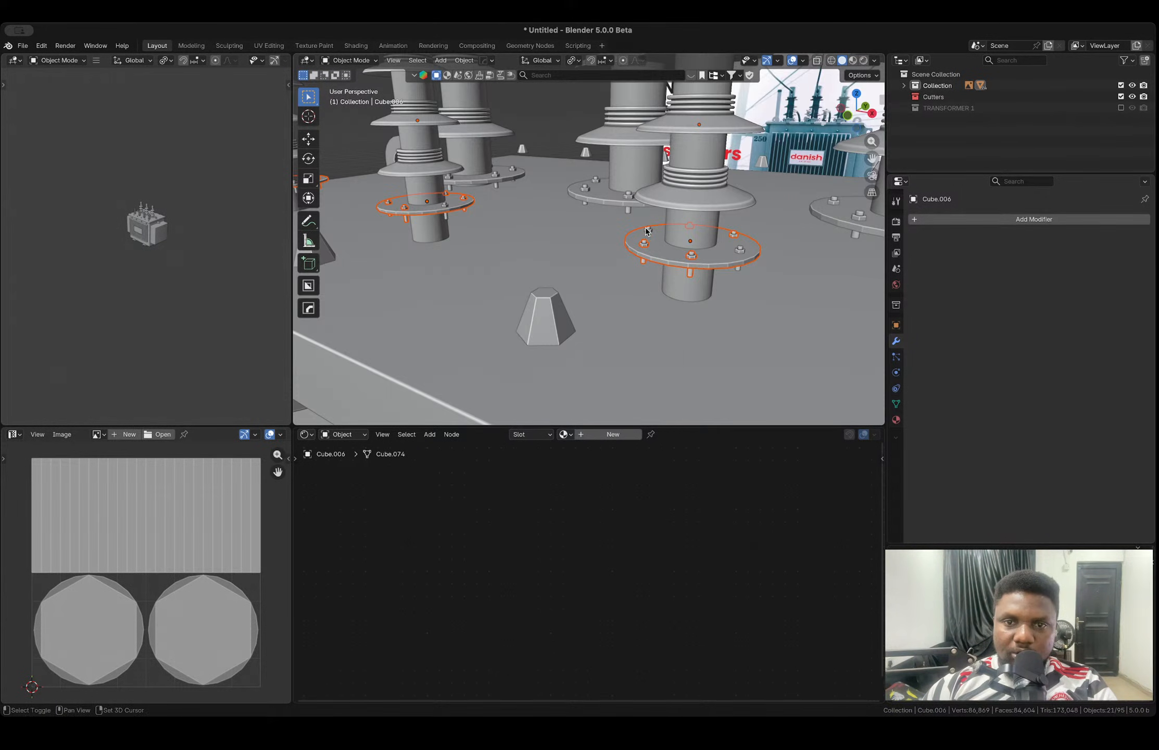
{"action": "middle_click_drag", "start_coordinate": [569, 226], "coordinate": [633, 276]}
{"action": "mouse_move", "coordinate": [448, 237]}
{"action": "middle_mouse_down", "text": "shift"}
{"action": "mouse_move", "coordinate": [503, 248]}
{"action": "mouse_move", "coordinate": [432, 242]}
{"action": "middle_mouse_up", "text": "shift"}
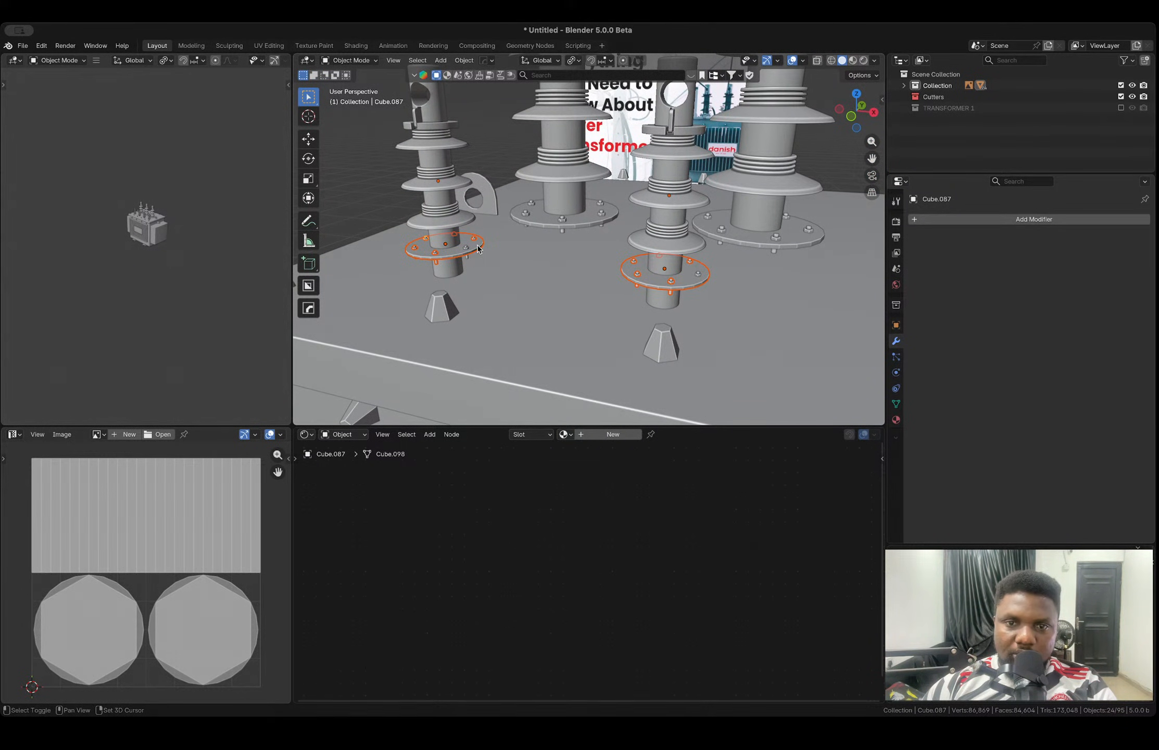
- Lower the small flanges' undersides and bolt ends about 0.017 m in Z and extend the bolt shanks further down
{"action": "left_click", "coordinate": [874, 112]}
{"action": "key", "text": "Tab"}
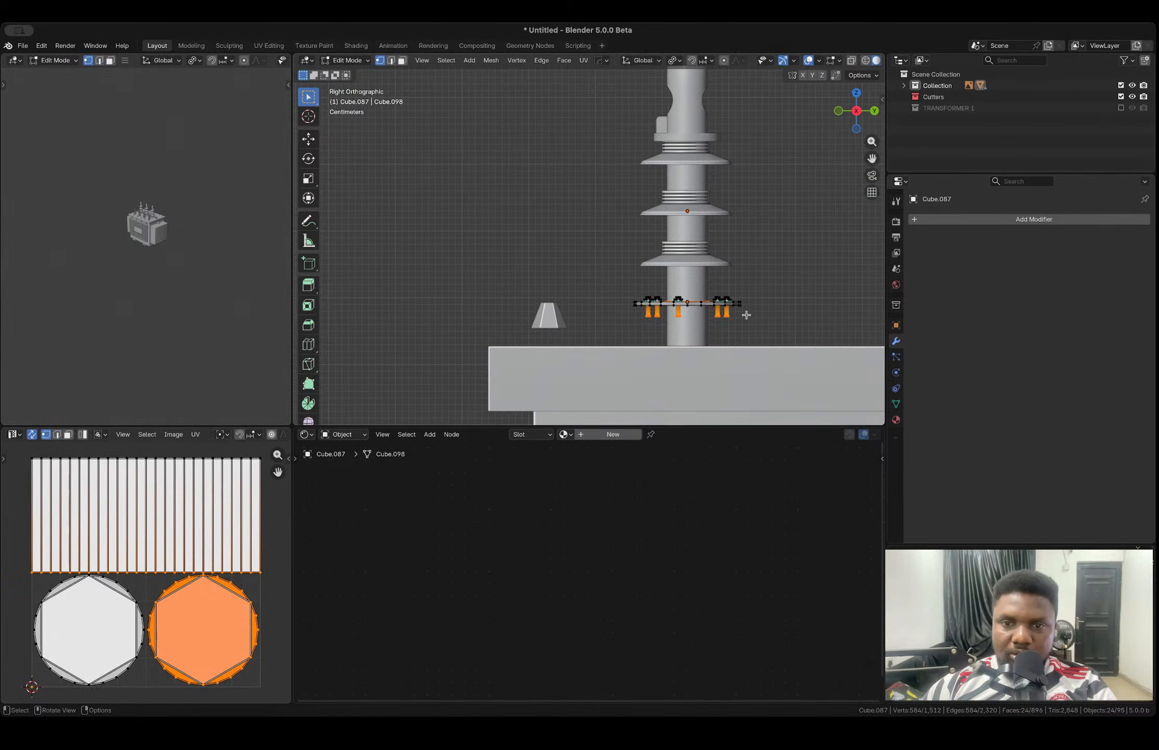
{"action": "key", "text": "alt+z"}
{"action": "left_click_drag", "start_coordinate": [765, 335], "coordinate": [628, 304]}
{"action": "key", "text": "g"}
{"action": "key", "text": "z"}
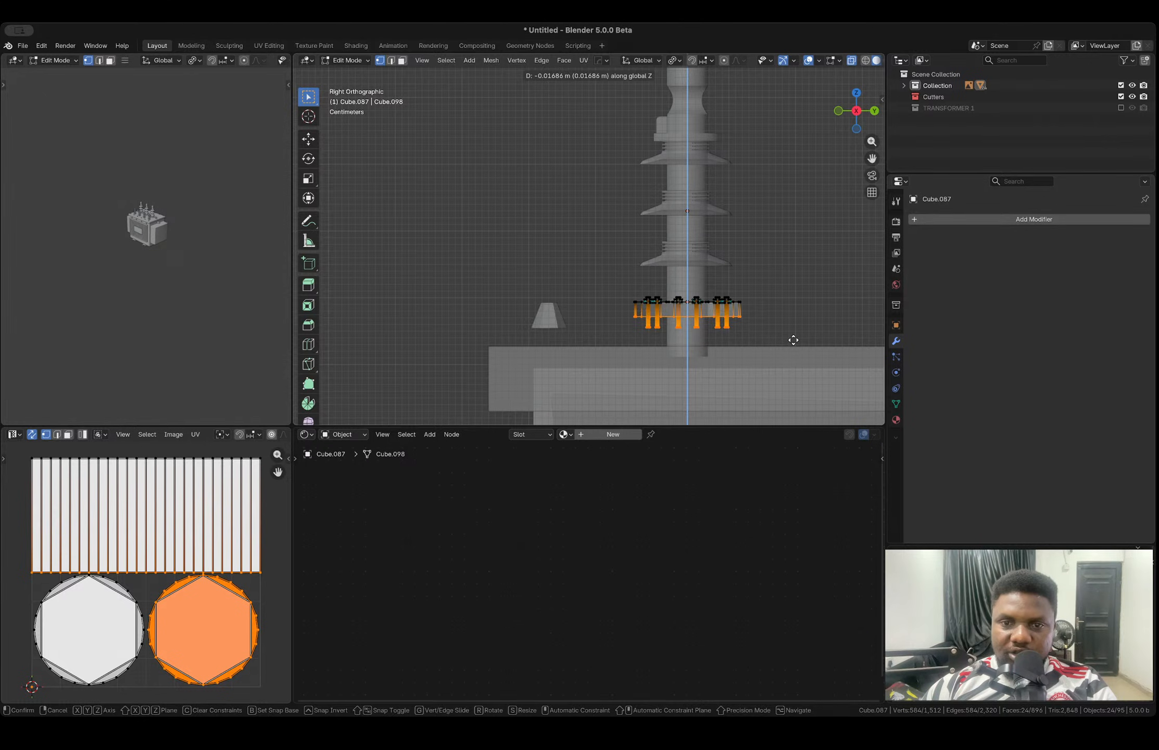
{"action": "left_click", "coordinate": [794, 340]}
{"action": "left_click_drag", "start_coordinate": [777, 353], "coordinate": [627, 324]}
{"action": "key", "text": "g"}
{"action": "key", "text": "z"}
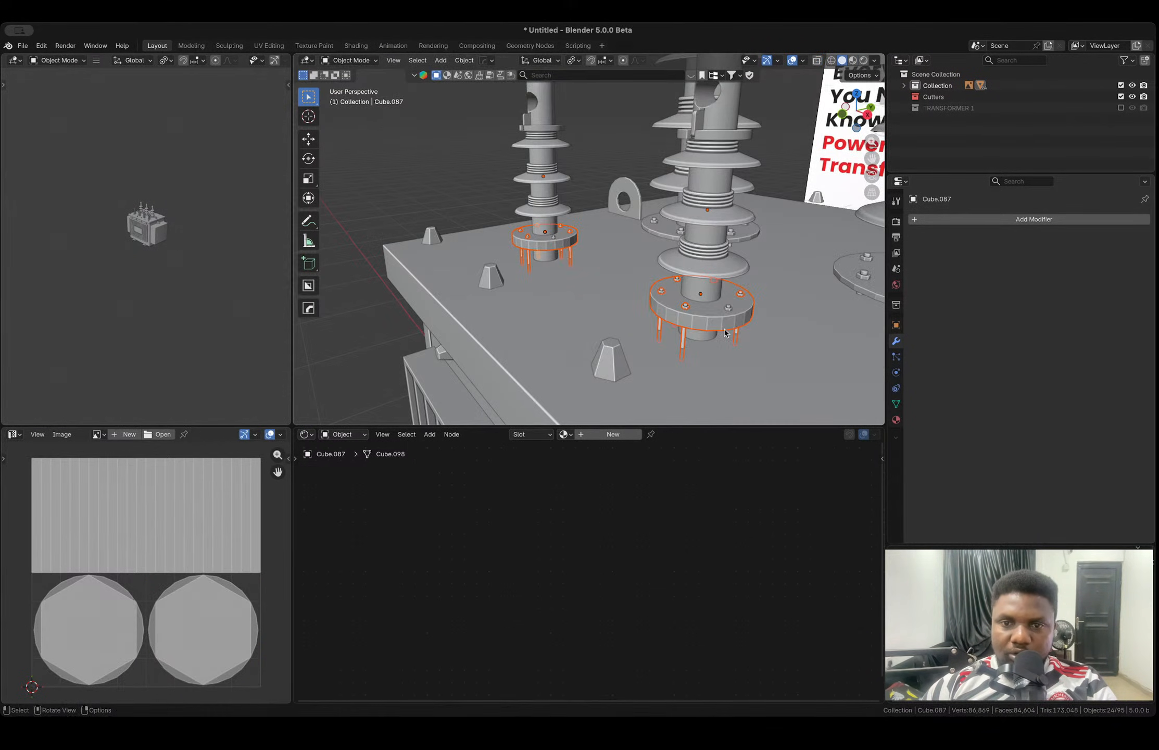
- Undo the flange thickening and bolt shank extension on the small insulators
{"action": "left_click", "coordinate": [700, 323]}
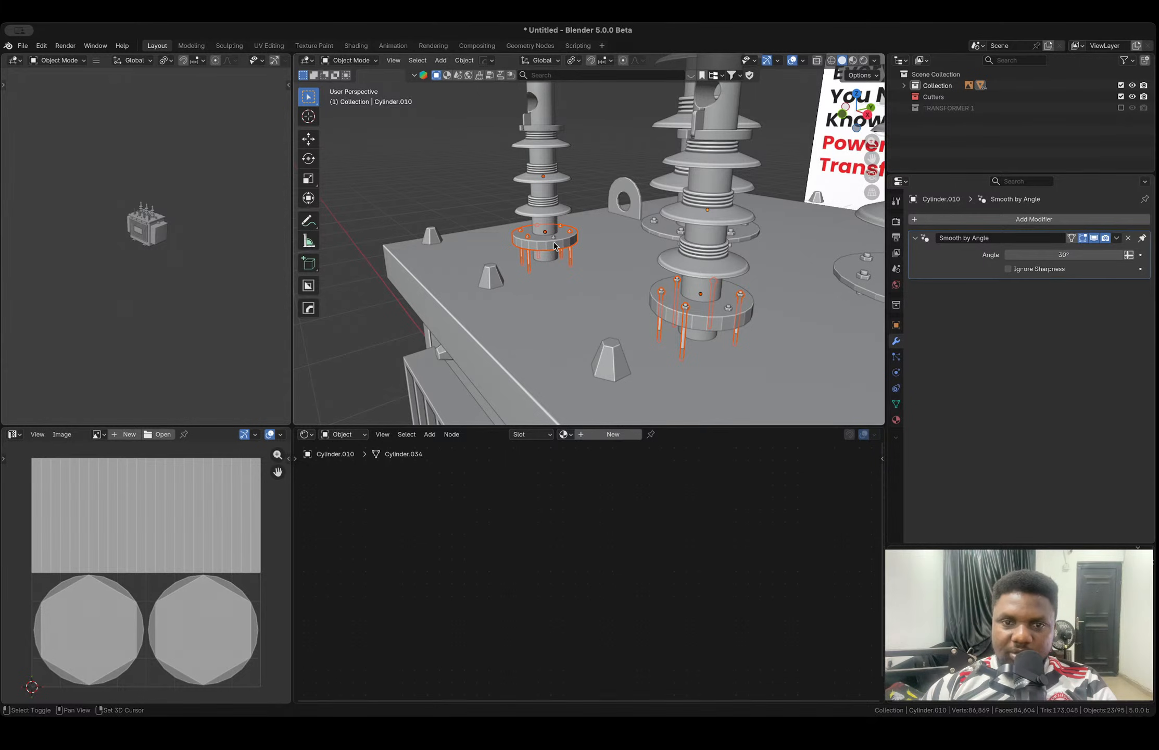
{"action": "key", "text": "Delete"}
{"action": "key", "text": "ctrl+z"}
{"action": "key", "text": "ctrl+z"}
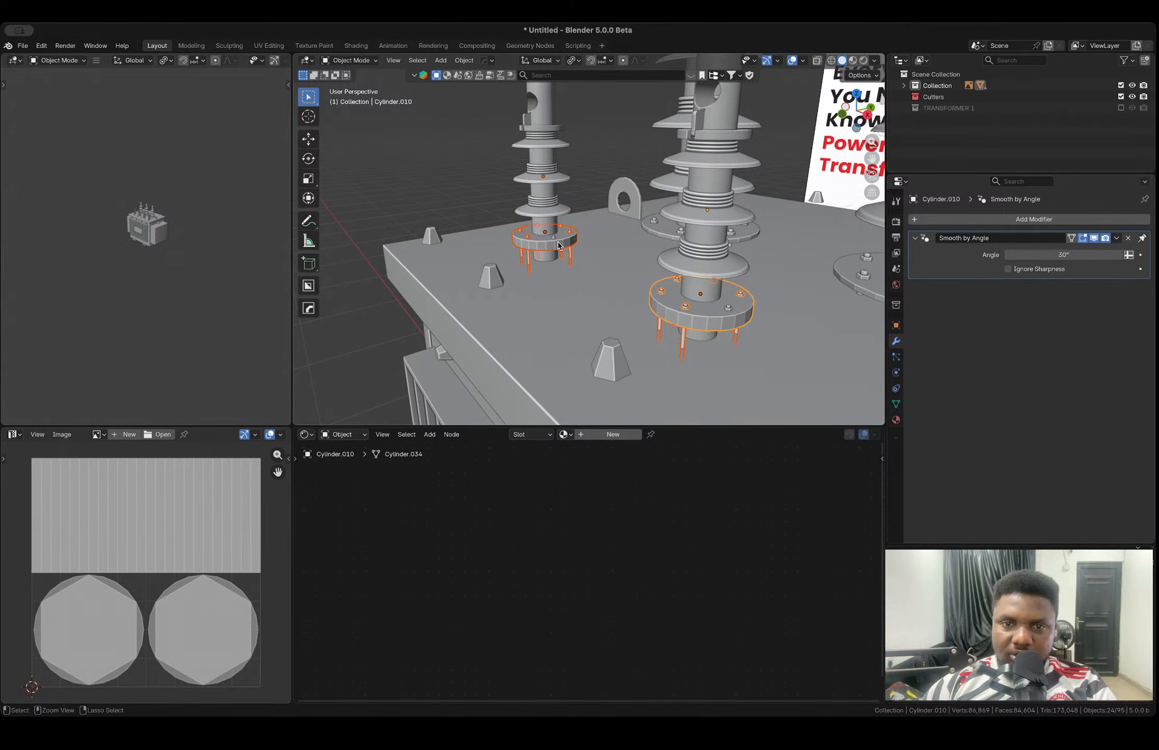
{"action": "key", "text": "ctrl+z"}
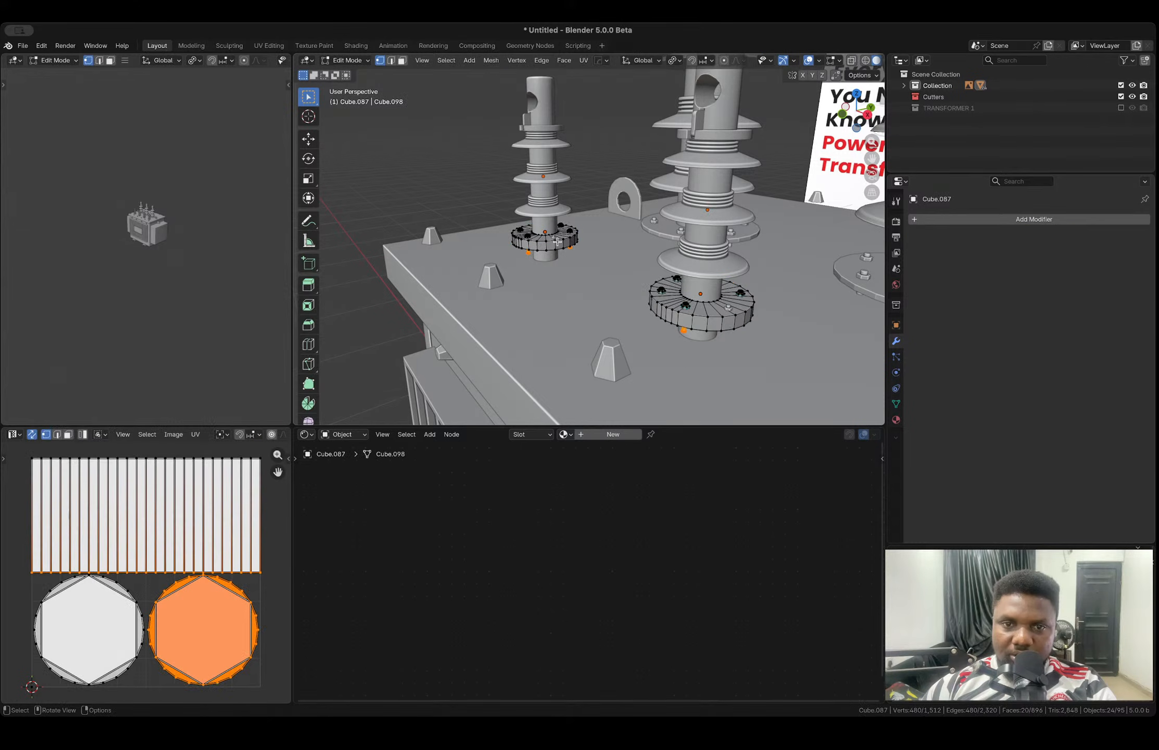
{"action": "middle_click_drag", "start_coordinate": [558, 246], "coordinate": [557, 214]}
{"action": "key", "text": "ctrl+z"}
{"action": "key", "text": "ctrl+z"}
{"action": "key", "text": "Tab"}
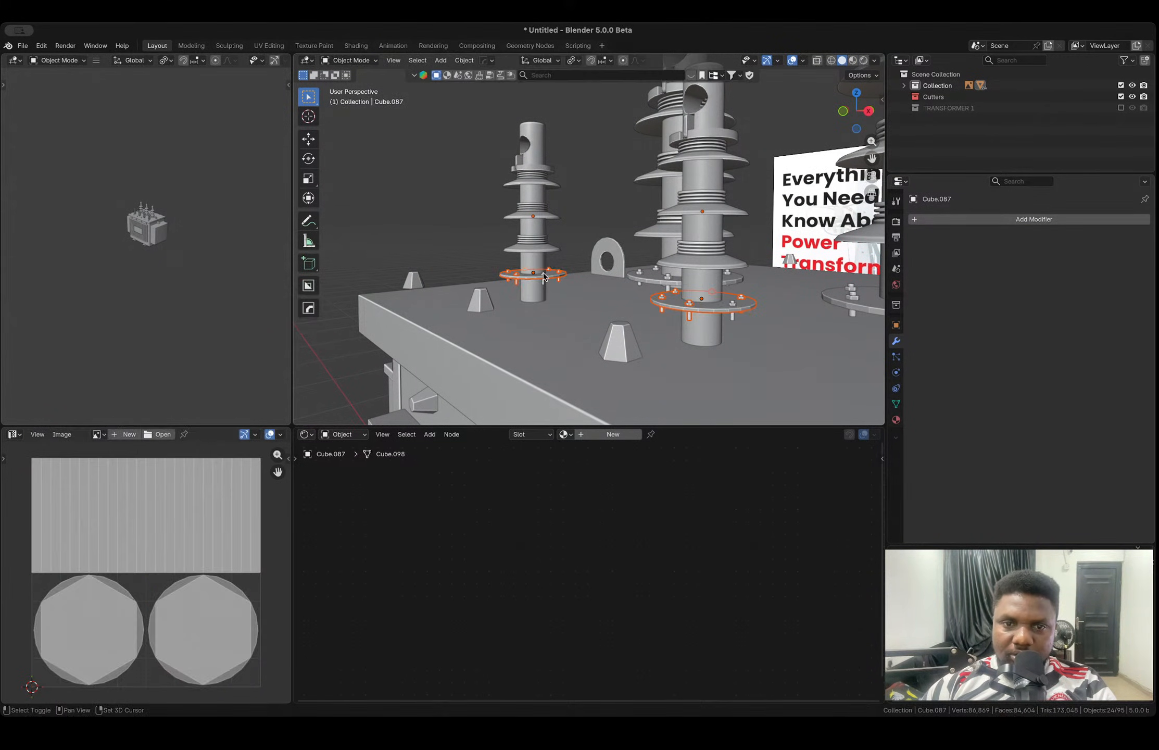
- Add the small flange bolts still missing from the selection
{"action": "left_click", "coordinate": [735, 307], "text": "shift"}
{"action": "middle_click_drag", "start_coordinate": [736, 309], "coordinate": [656, 287]}
{"action": "left_click", "coordinate": [664, 279], "text": "shift"}
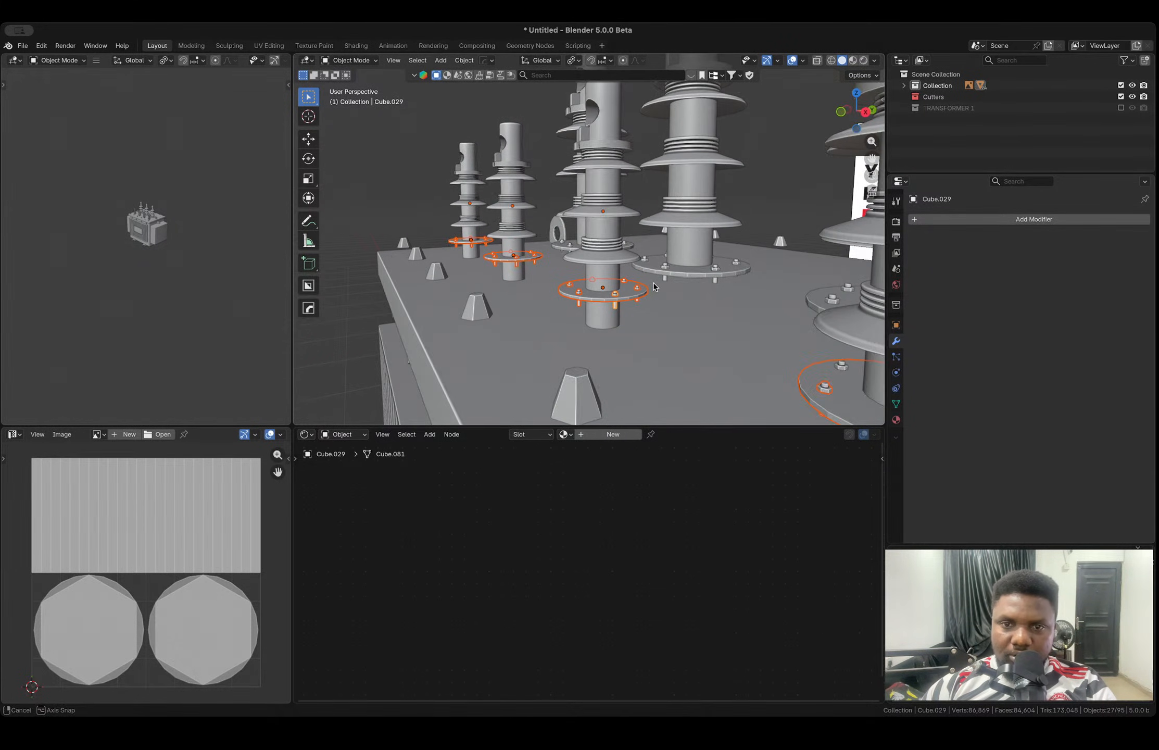
- Thicken the small insulators' flanges by lowering their underside vertices together with the bolt ends
{"action": "left_click", "coordinate": [865, 112]}
{"action": "key", "text": "Tab"}
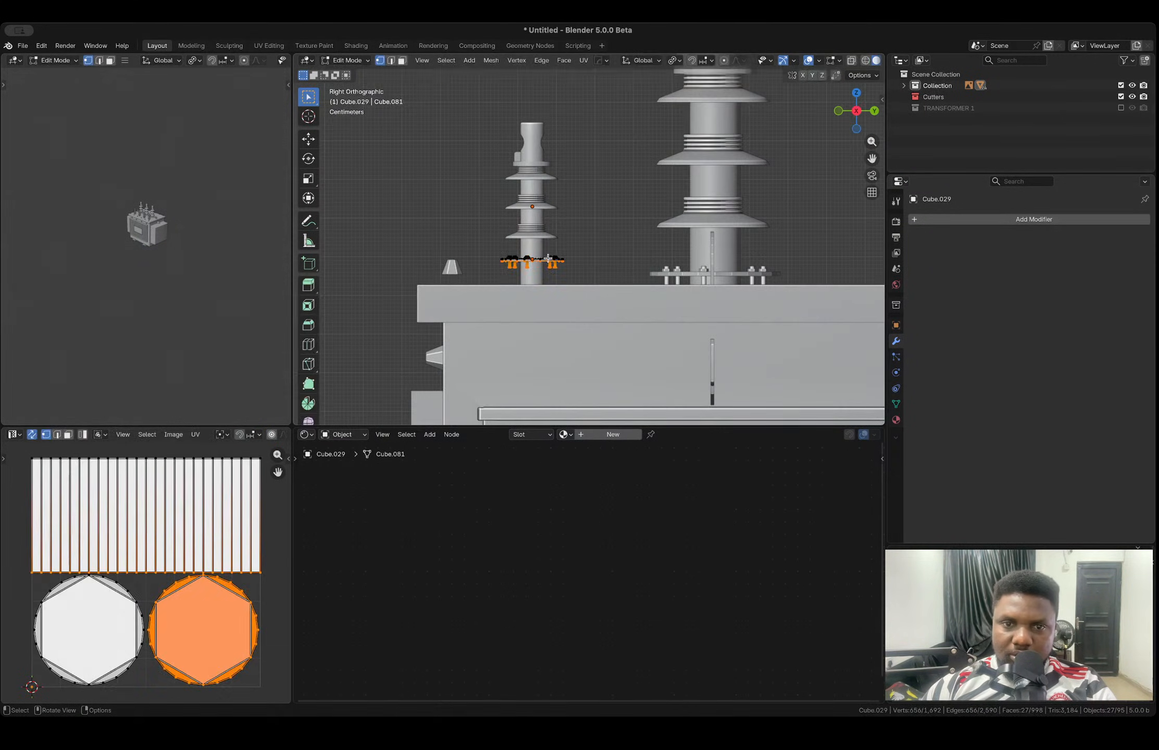
{"action": "middle_click_drag", "start_coordinate": [531, 273], "coordinate": [628, 267], "text": "shift"}
{"action": "scroll", "coordinate": [628, 267], "scroll_direction": "up", "scroll_amount": 3}
{"action": "key", "text": "alt+z"}
{"action": "left_click_drag", "start_coordinate": [722, 368], "coordinate": [420, 301]}
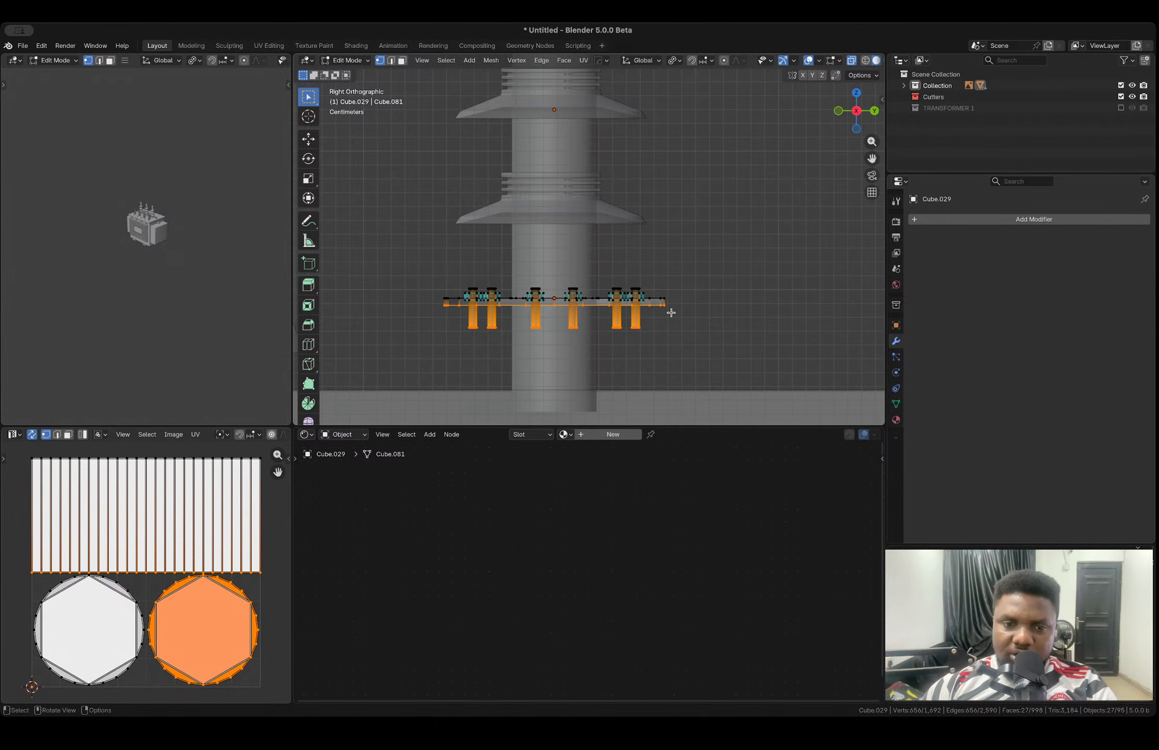
{"action": "key", "text": "g"}
{"action": "left_click", "coordinate": [672, 349]}
- Lower the bottom ends of the small insulators' flange bolts about 0.037 m along Z and leave edit mode
{"action": "left_click_drag", "start_coordinate": [674, 362], "coordinate": [430, 333]}
{"action": "key", "text": "g"}
{"action": "key", "text": "z"}
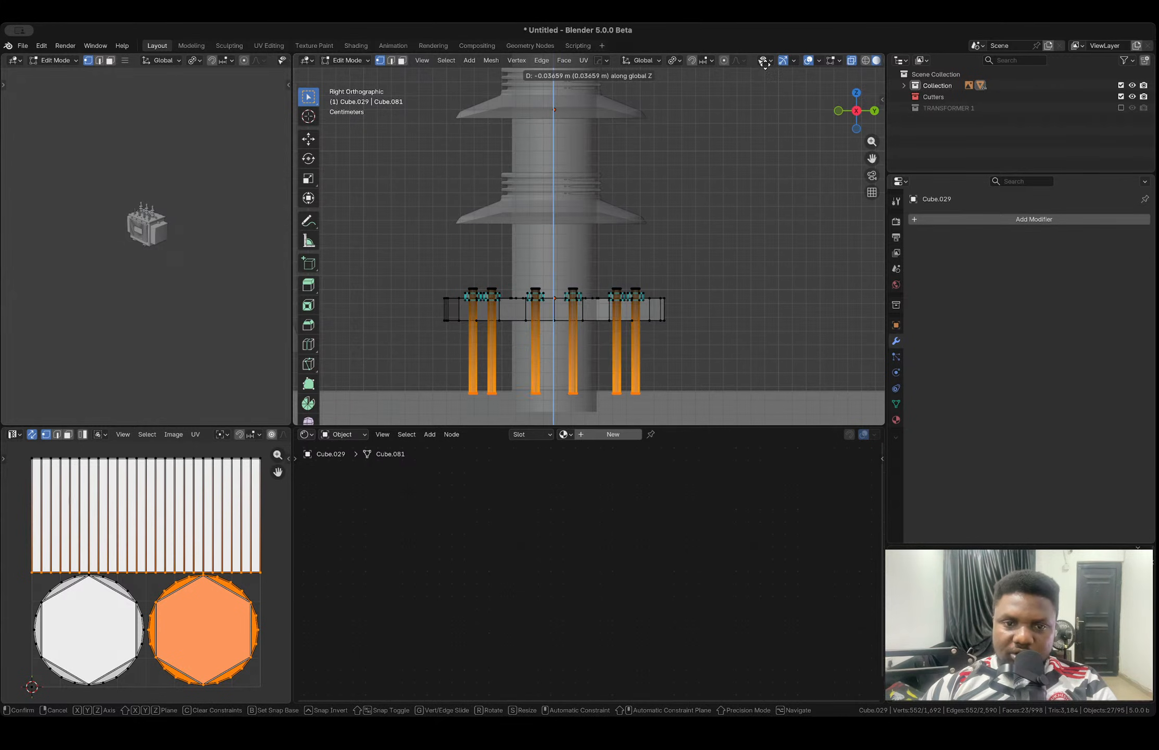
{"action": "left_click", "coordinate": [765, 69]}
{"action": "key", "text": "Tab"}
- Remove the small insulators' flange discs from the selection so that only their bolts stay selected
{"action": "middle_click_drag", "start_coordinate": [651, 216], "coordinate": [620, 326]}
{"action": "left_click", "coordinate": [614, 358], "text": "shift"}
{"action": "left_click", "coordinate": [593, 357], "text": "shift"}
{"action": "left_click", "coordinate": [525, 258], "text": "shift"}
{"action": "left_click", "coordinate": [525, 259], "text": "shift"}
{"action": "middle_click_drag", "start_coordinate": [525, 259], "coordinate": [501, 254], "text": "shift"}
{"action": "key", "text": "ctrl+z"}
{"action": "left_click", "coordinate": [501, 254], "text": "shift"}
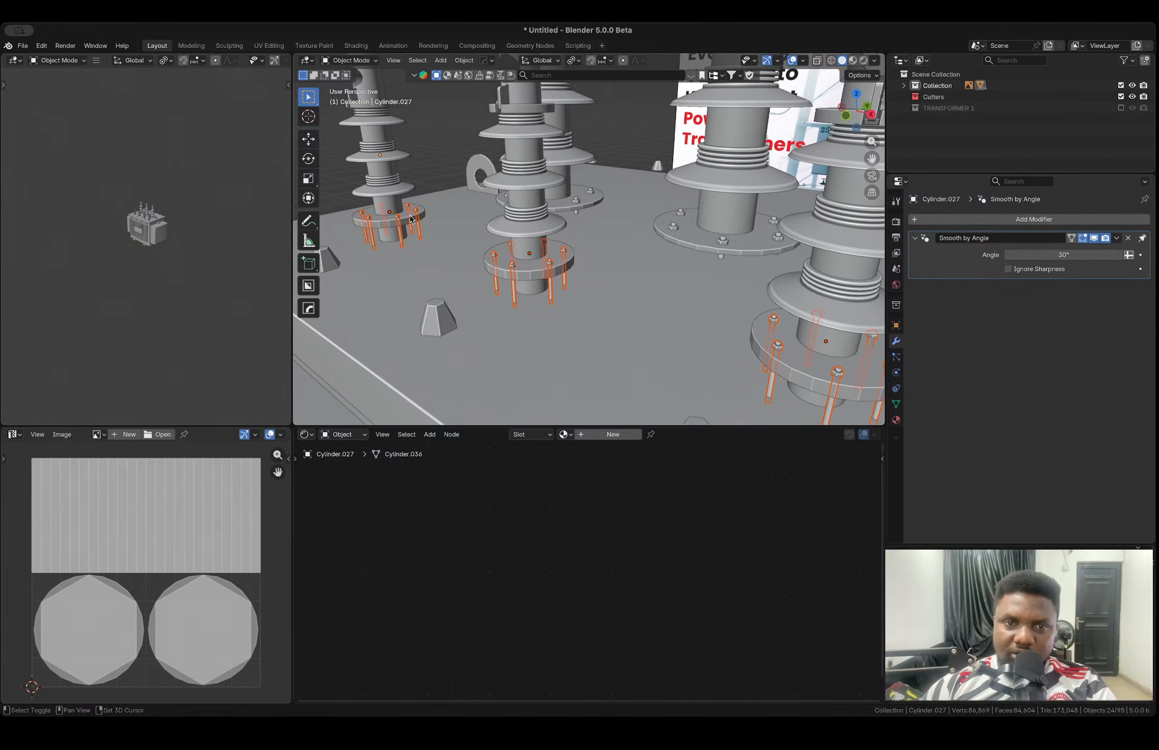
{"action": "scroll", "coordinate": [554, 276], "scroll_direction": "down", "scroll_amount": 2}
{"action": "key", "text": "period"}
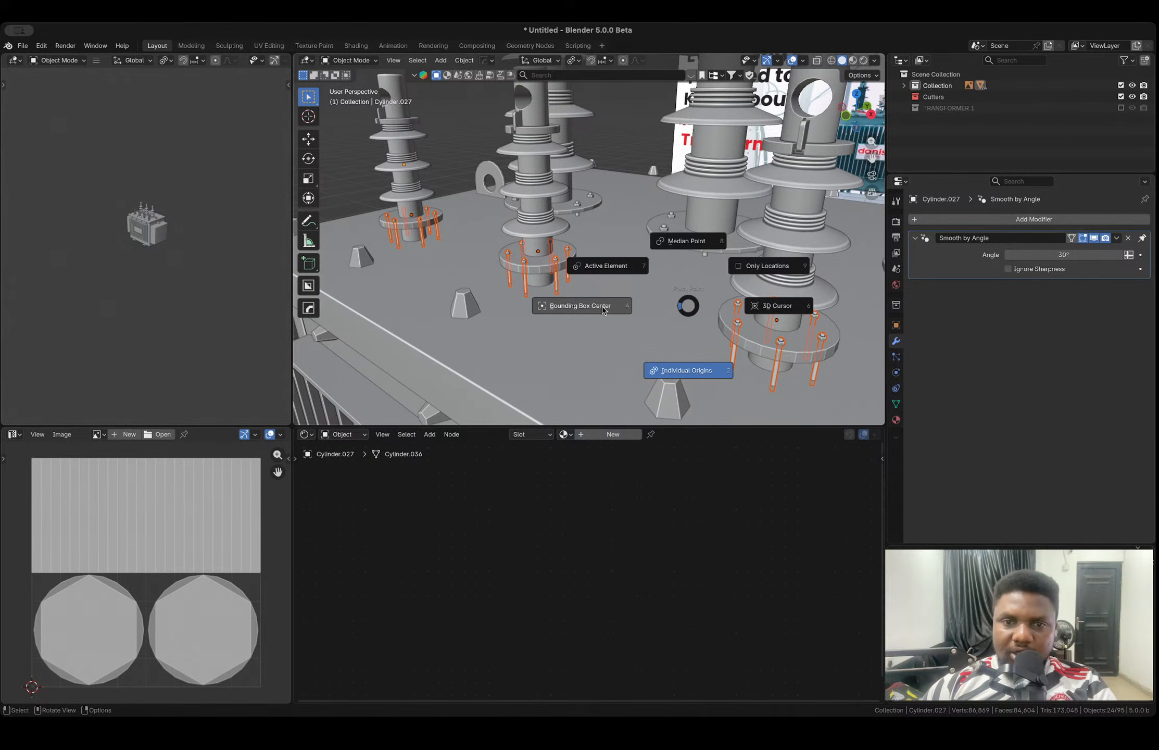
{"action": "left_click", "coordinate": [677, 371]}
{"action": "key", "text": "s"}
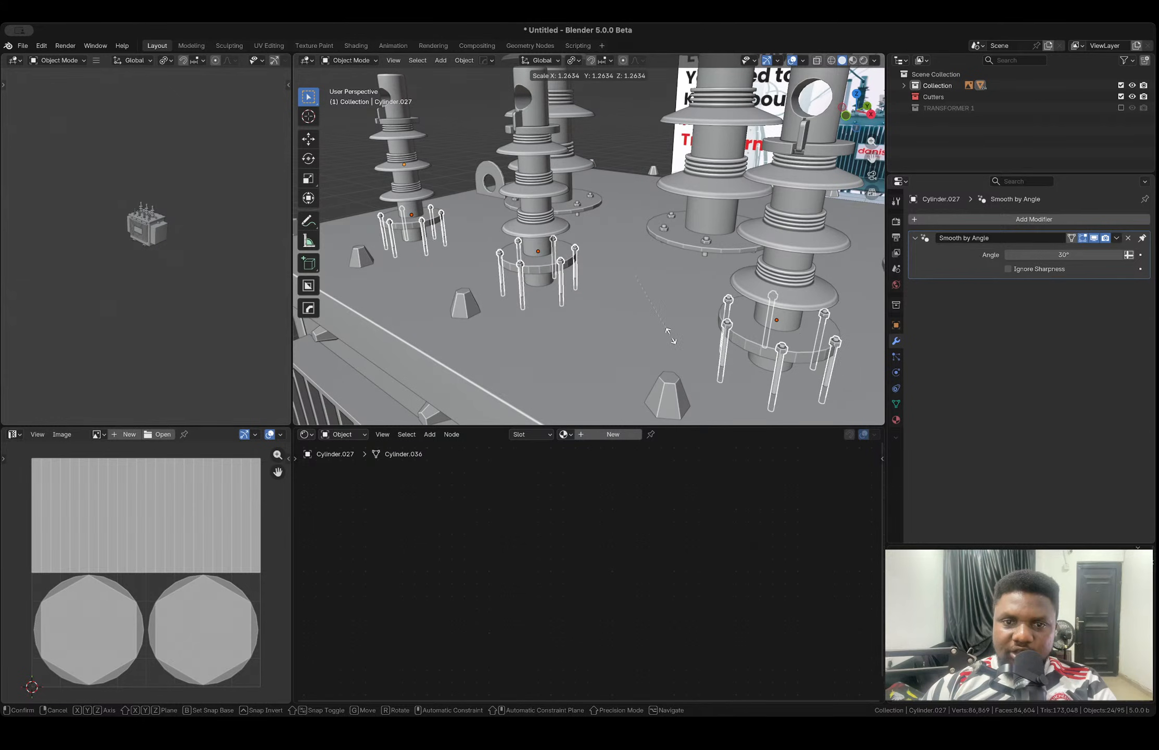
{"action": "right_click", "coordinate": [671, 336]}
{"action": "key", "text": "period"}
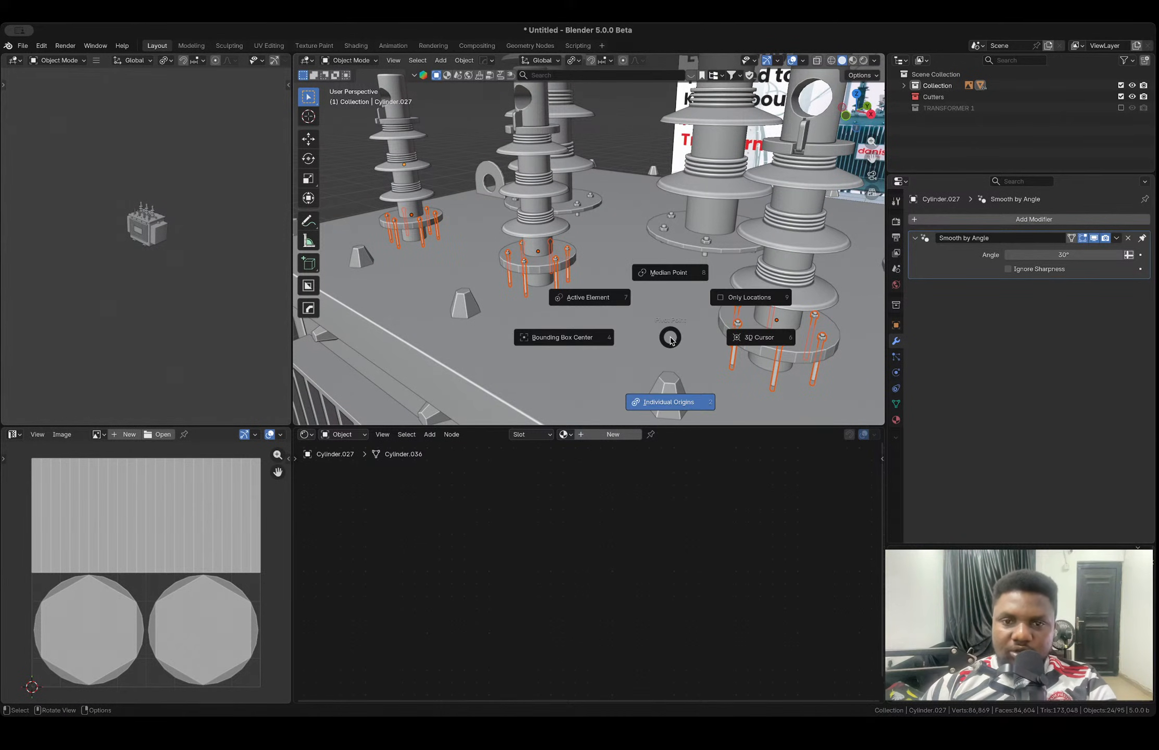
{"action": "left_click", "coordinate": [591, 340]}
{"action": "left_click", "coordinate": [557, 279], "text": "shift"}
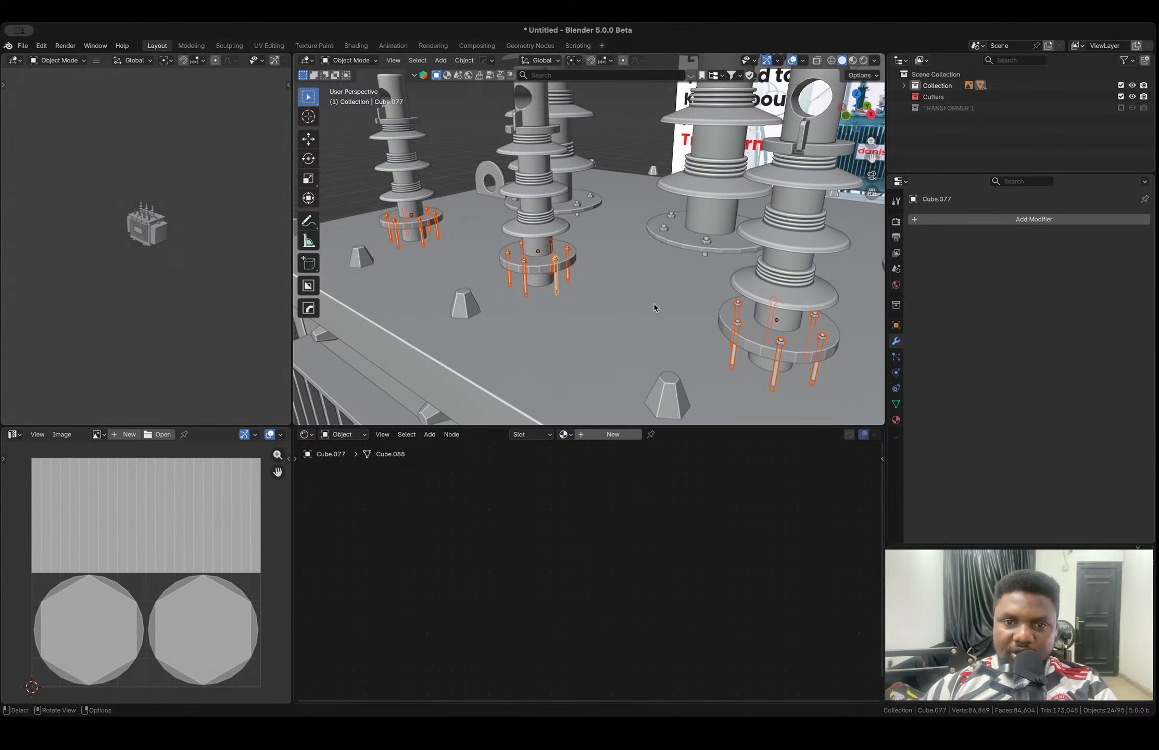
{"action": "key", "text": "s"}
{"action": "left_click", "coordinate": [663, 303]}
{"action": "middle_click_drag", "start_coordinate": [672, 304], "coordinate": [655, 300]}
{"action": "key", "text": "period"}
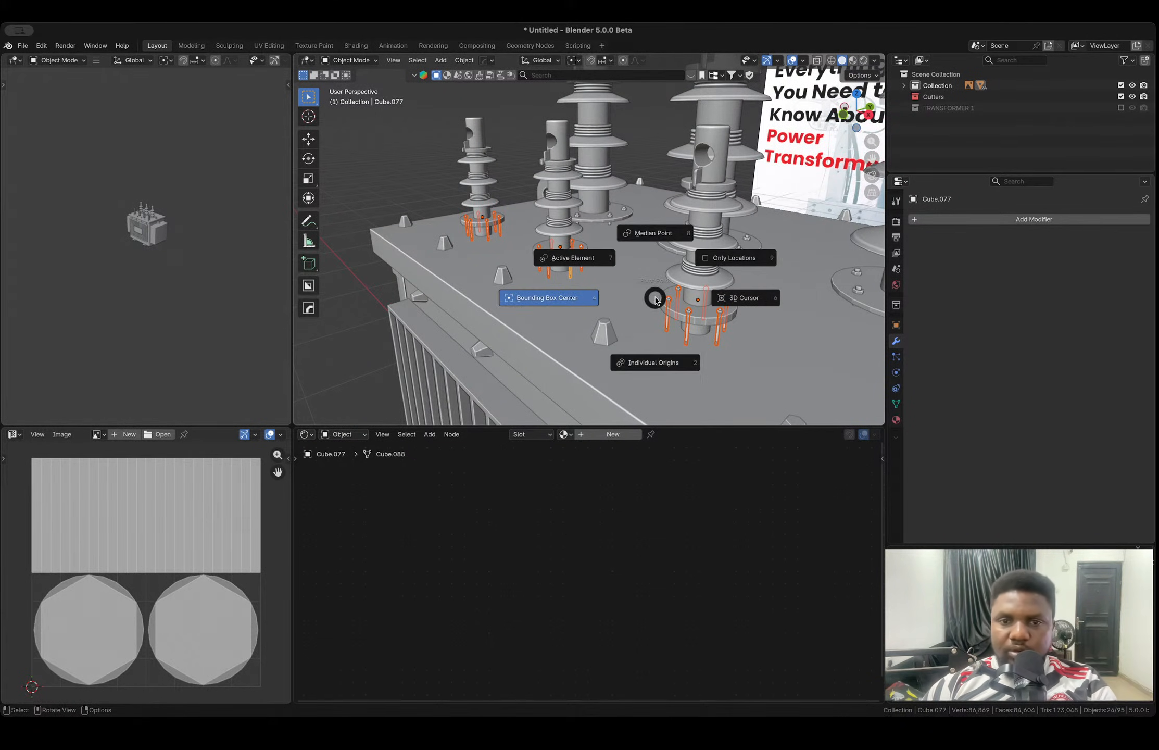
{"action": "left_click", "coordinate": [670, 365]}
{"action": "key", "text": "s"}
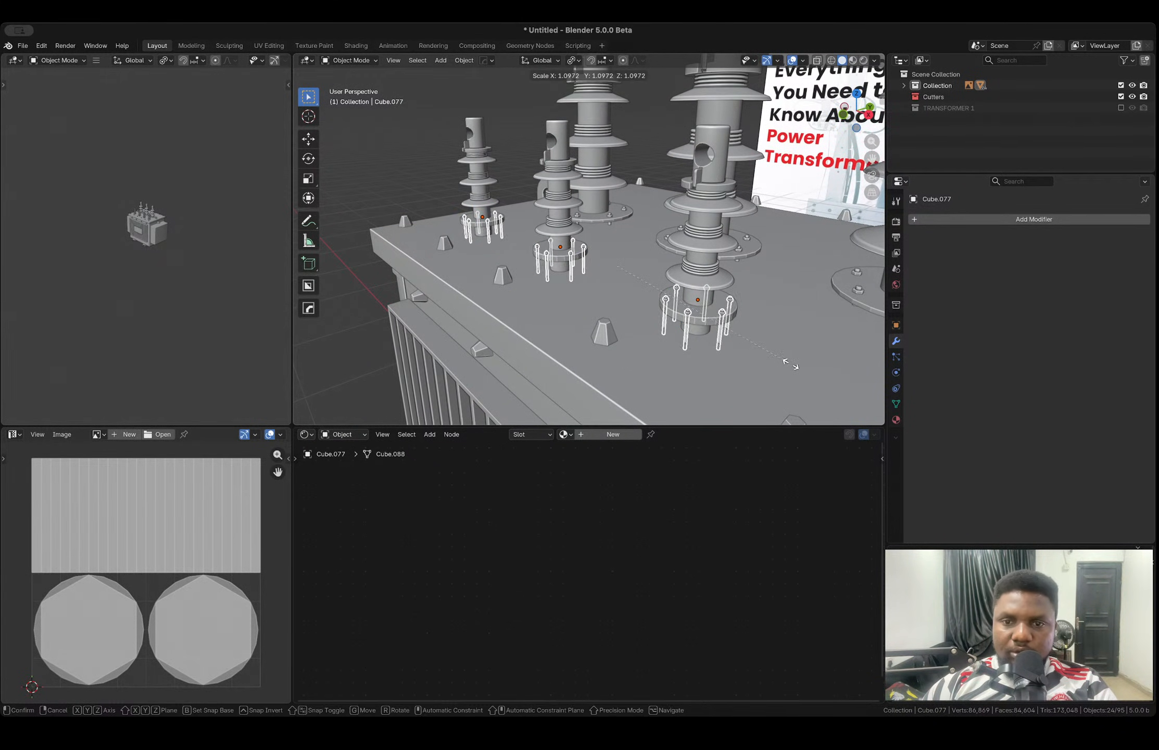
{"action": "left_click", "coordinate": [818, 369]}
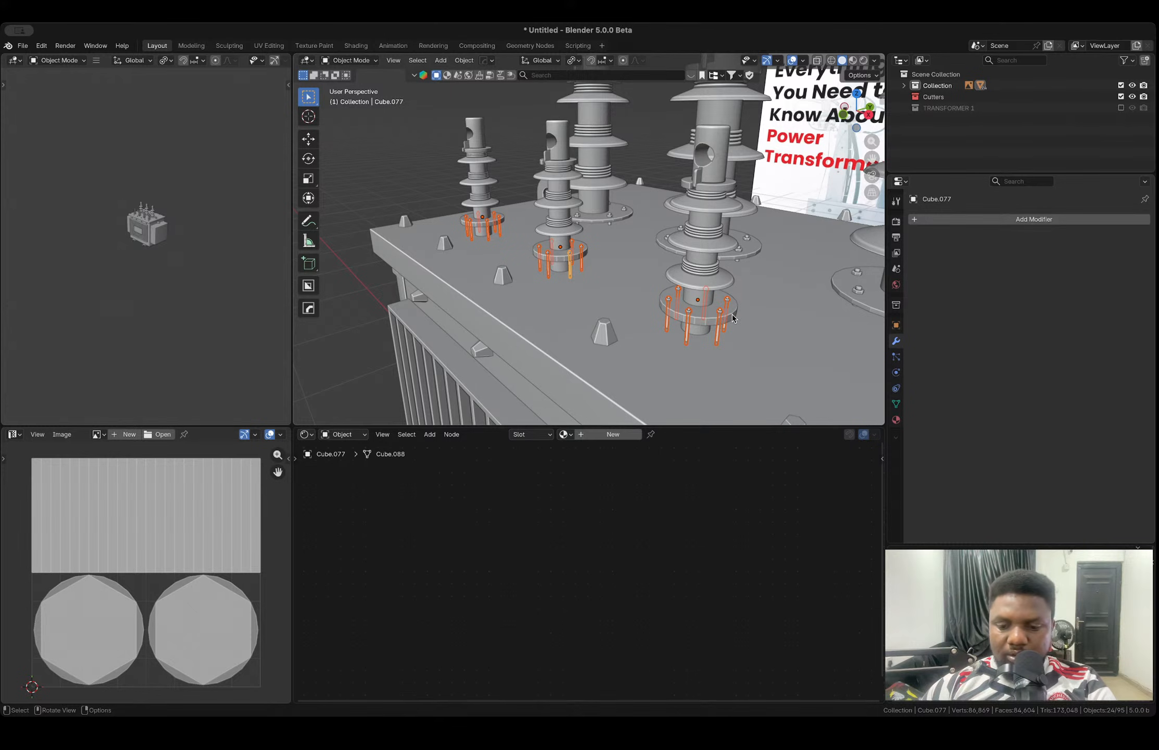
- Scale the mesh of all small flange bolts by about 1.404 in edit mode, using individual origins as pivot
{"action": "key", "text": "period"}
{"action": "left_click", "coordinate": [733, 368]}
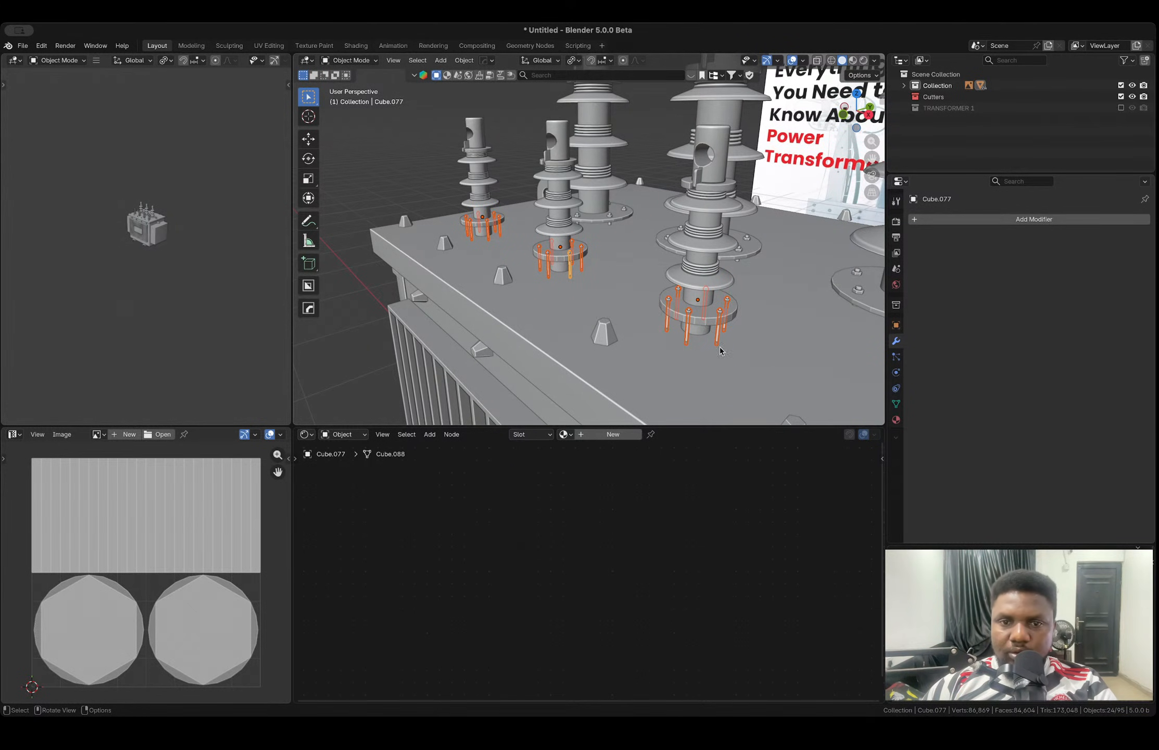
{"action": "key", "text": "Tab"}
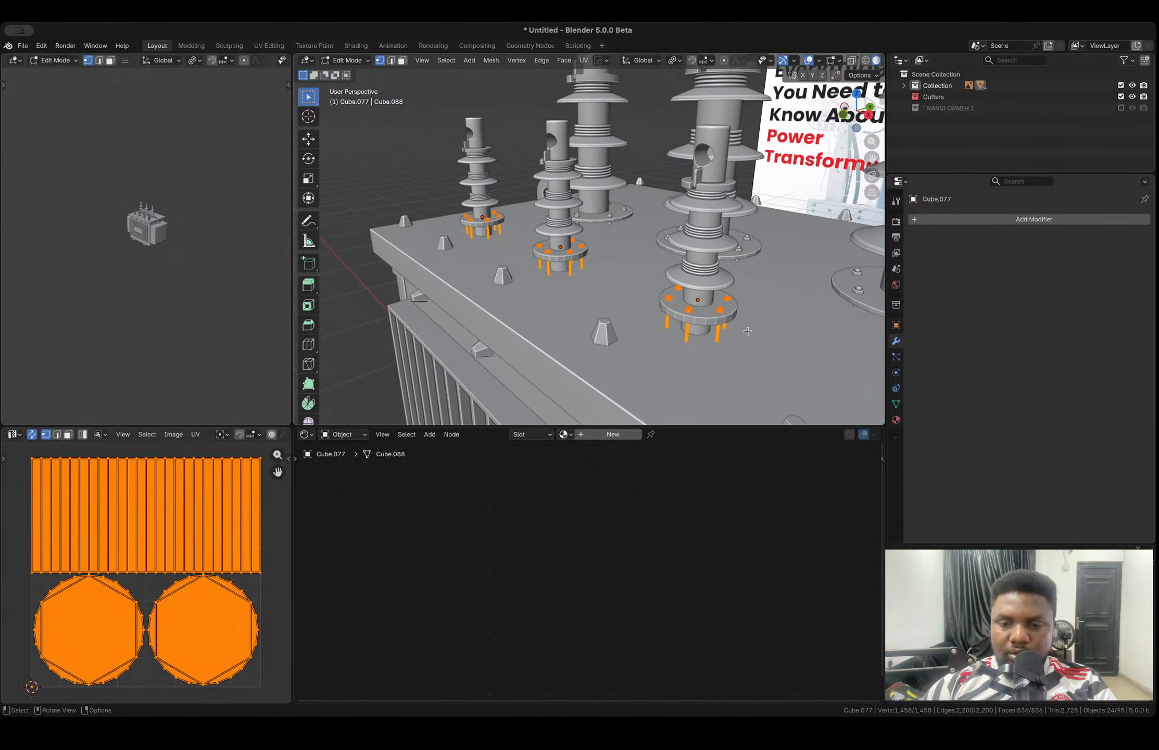
{"action": "key", "text": "s"}
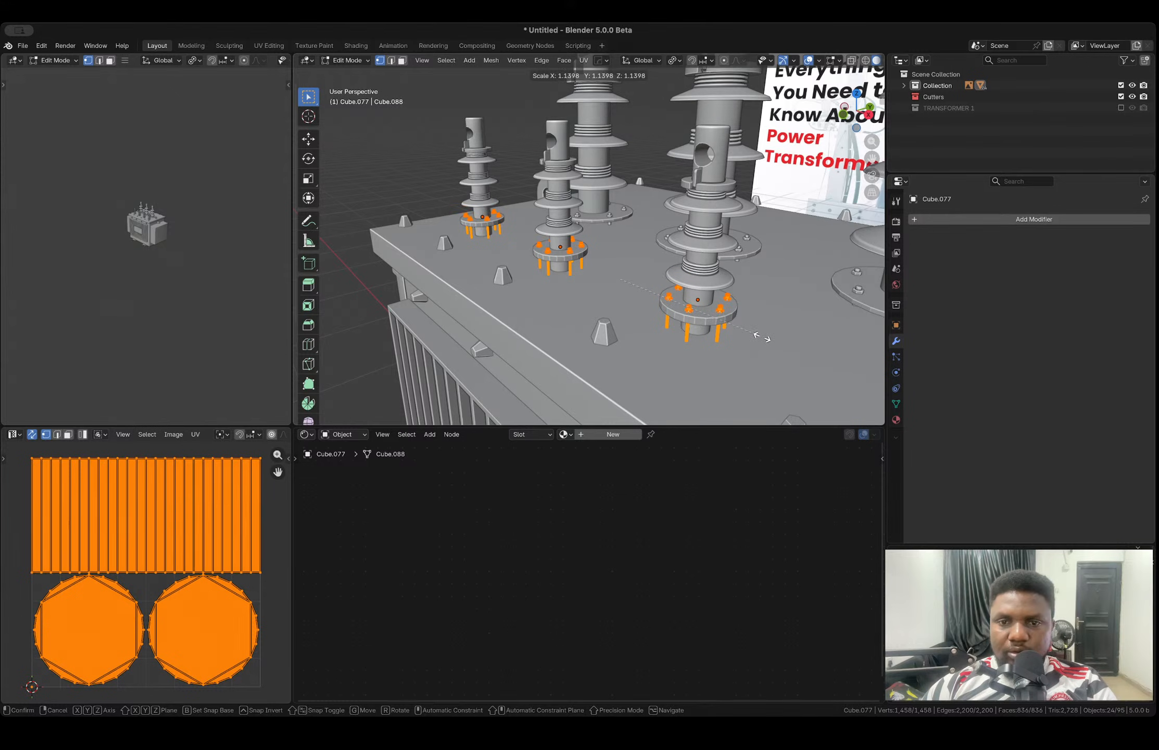
{"action": "left_click", "coordinate": [799, 350]}
{"action": "scroll", "coordinate": [609, 261], "scroll_direction": "up", "scroll_amount": 6}
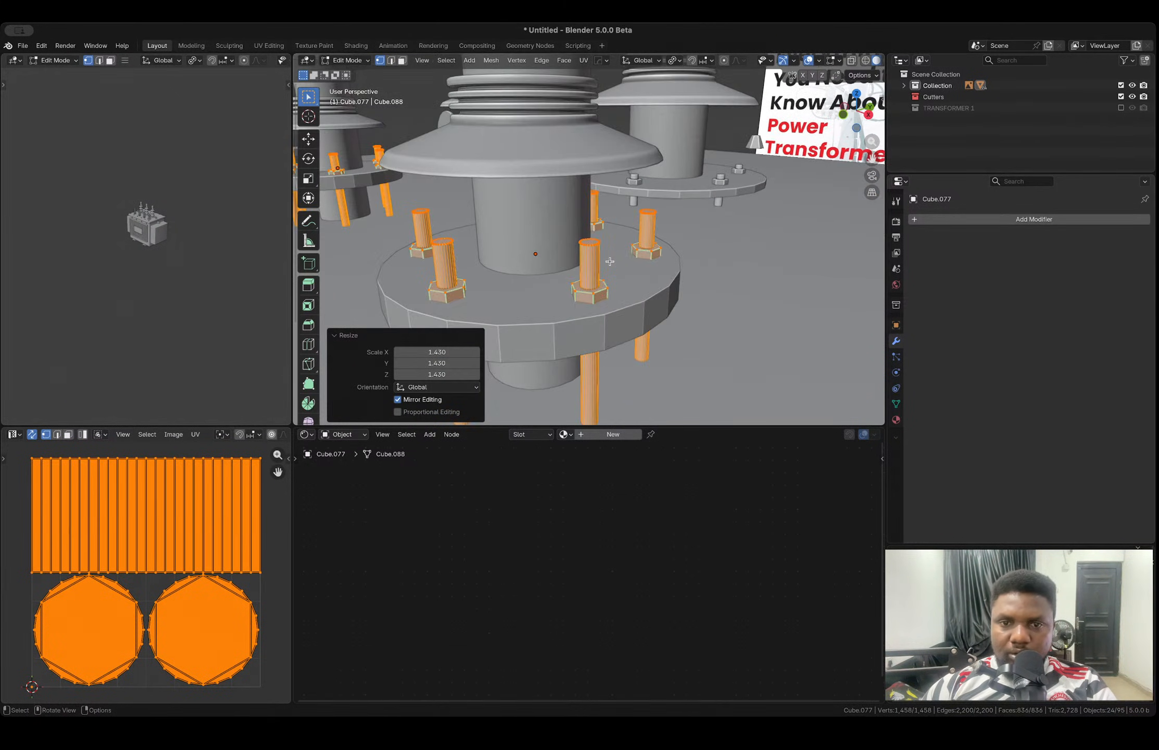
{"action": "key", "text": "ctrl+z"}
{"action": "key", "text": "s"}
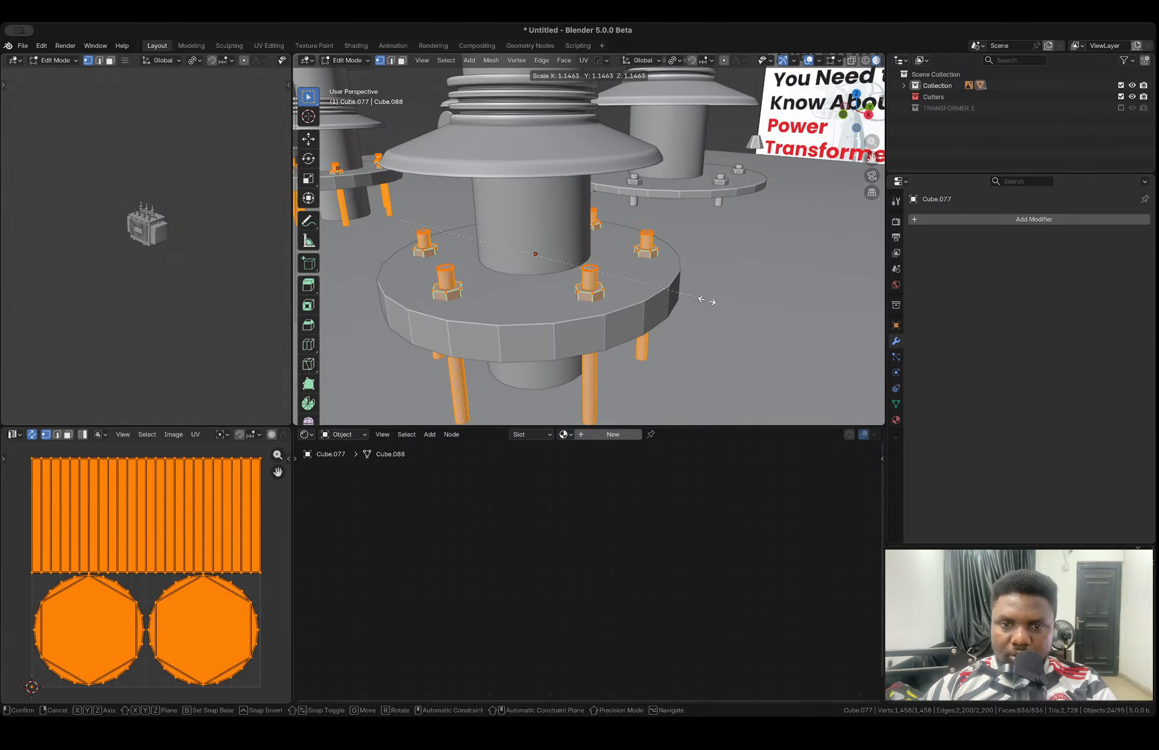
{"action": "left_click", "coordinate": [776, 316]}
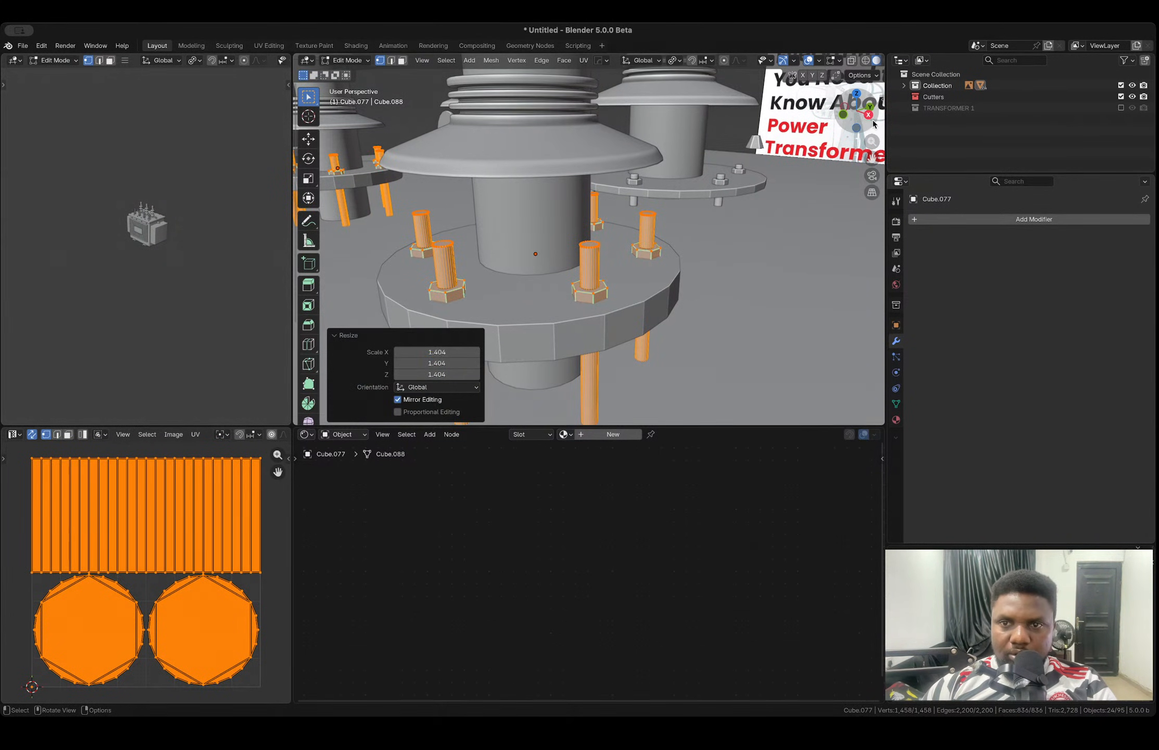
- Lower the top ends of the small flange bolts about 0.011 m along Z in the right view and leave edit mode
{"action": "left_click", "coordinate": [868, 114]}
{"action": "middle_click_drag", "start_coordinate": [427, 183], "coordinate": [493, 201], "text": "shift"}
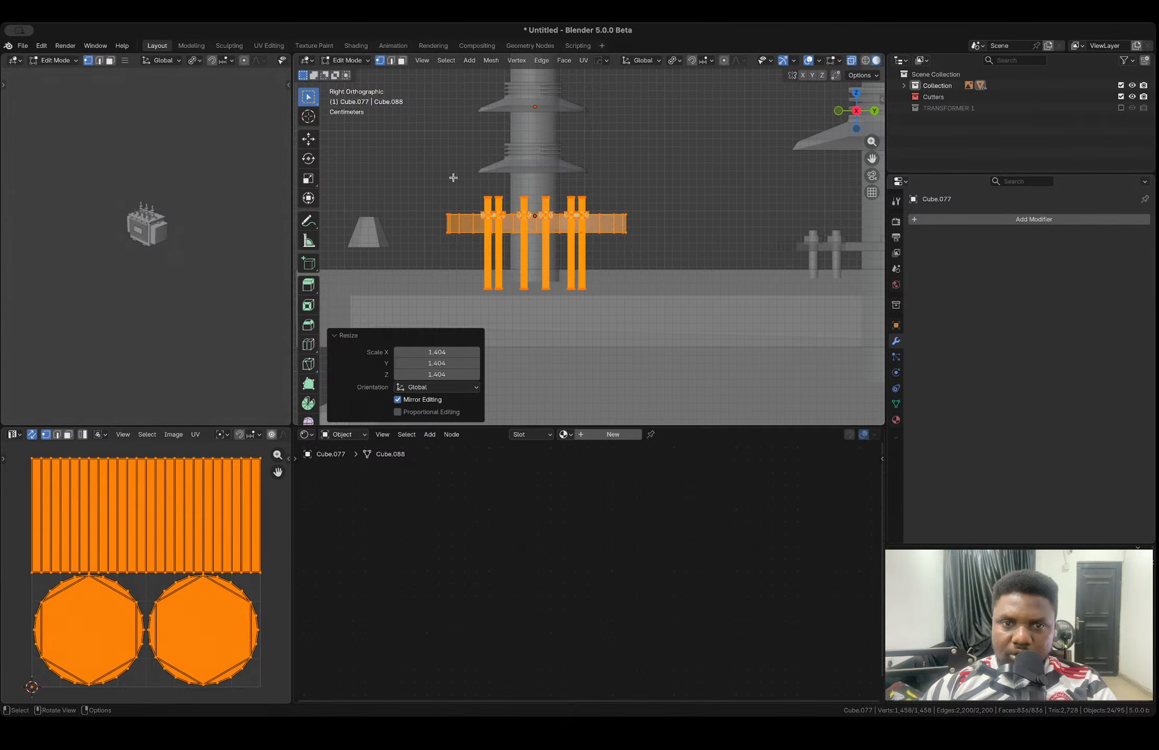
{"action": "left_click_drag", "start_coordinate": [454, 178], "coordinate": [626, 215]}
{"action": "key", "text": "g"}
{"action": "key", "text": "z"}
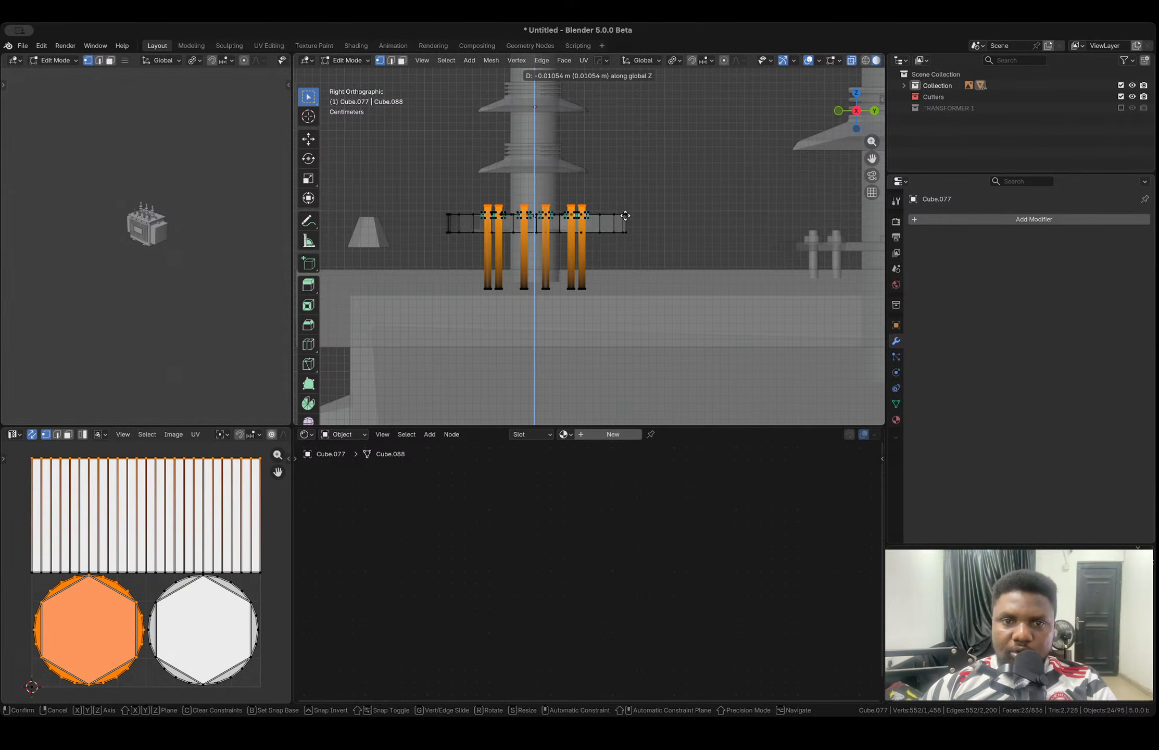
{"action": "left_click", "coordinate": [625, 217]}
{"action": "key", "text": "Tab"}
{"action": "middle_click_drag", "start_coordinate": [579, 206], "coordinate": [622, 239]}
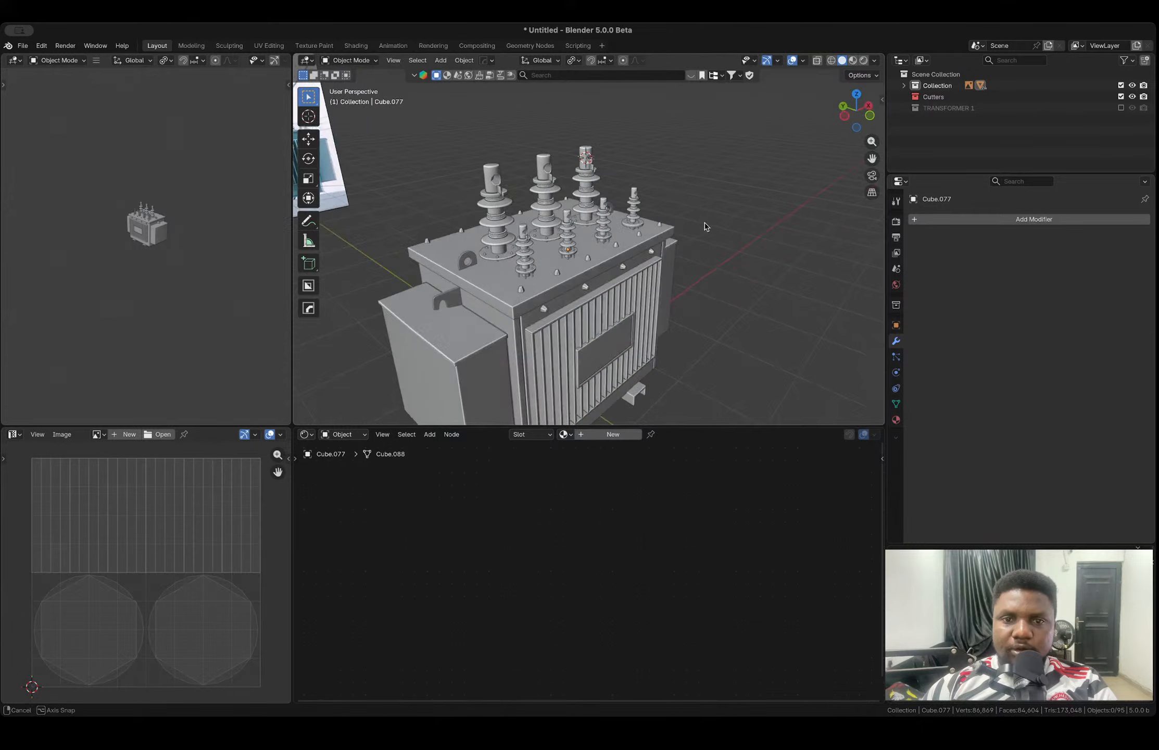
- Duplicate the front radiator fin panel in the top view and place the copy about 1.69 m in X and 0.65 m in Y
{"action": "middle_click_drag", "start_coordinate": [706, 225], "coordinate": [628, 230]}
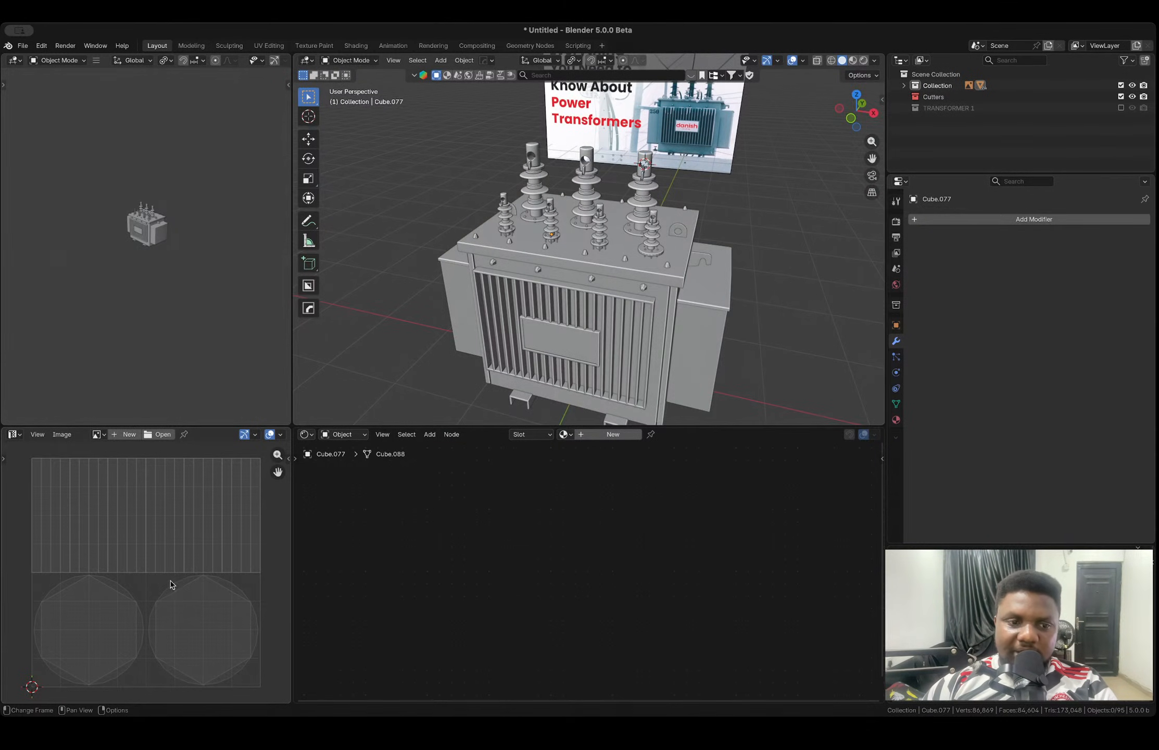
{"action": "middle_click_drag", "start_coordinate": [679, 321], "coordinate": [624, 289]}
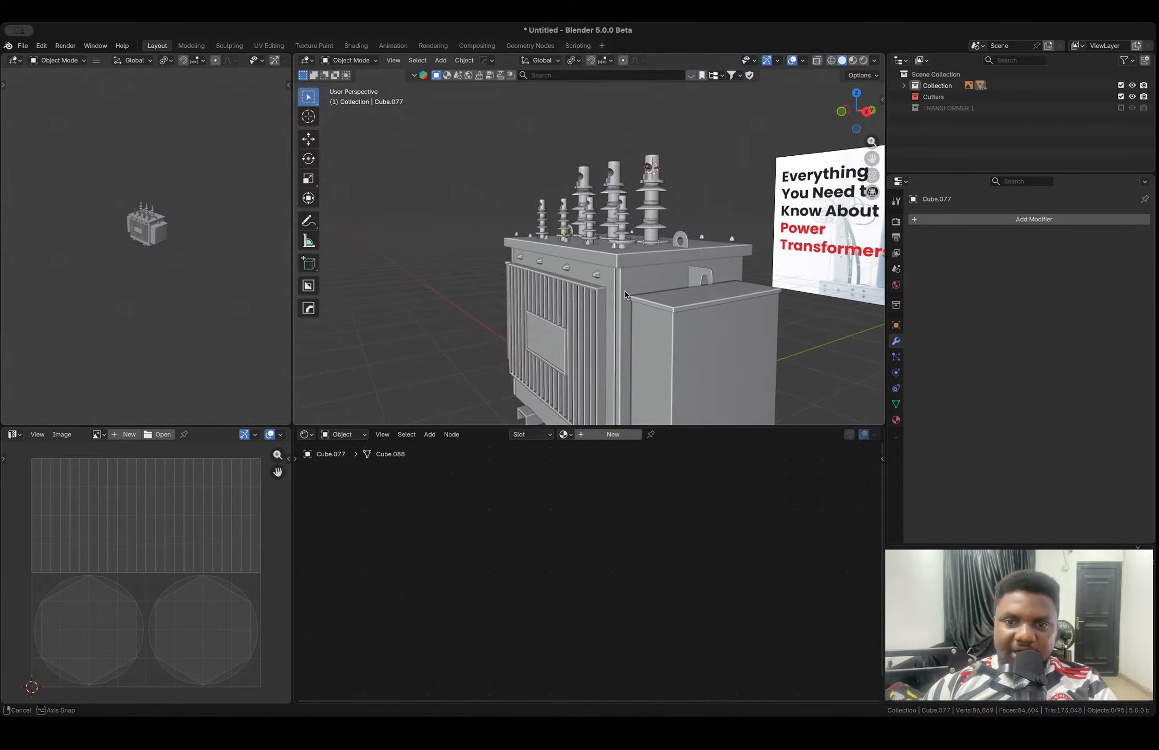
{"action": "left_click", "coordinate": [686, 336]}
{"action": "scroll", "coordinate": [696, 345], "scroll_direction": "down", "scroll_amount": 3}
{"action": "middle_click_drag", "start_coordinate": [695, 345], "coordinate": [613, 324]}
{"action": "left_click", "coordinate": [595, 282]}
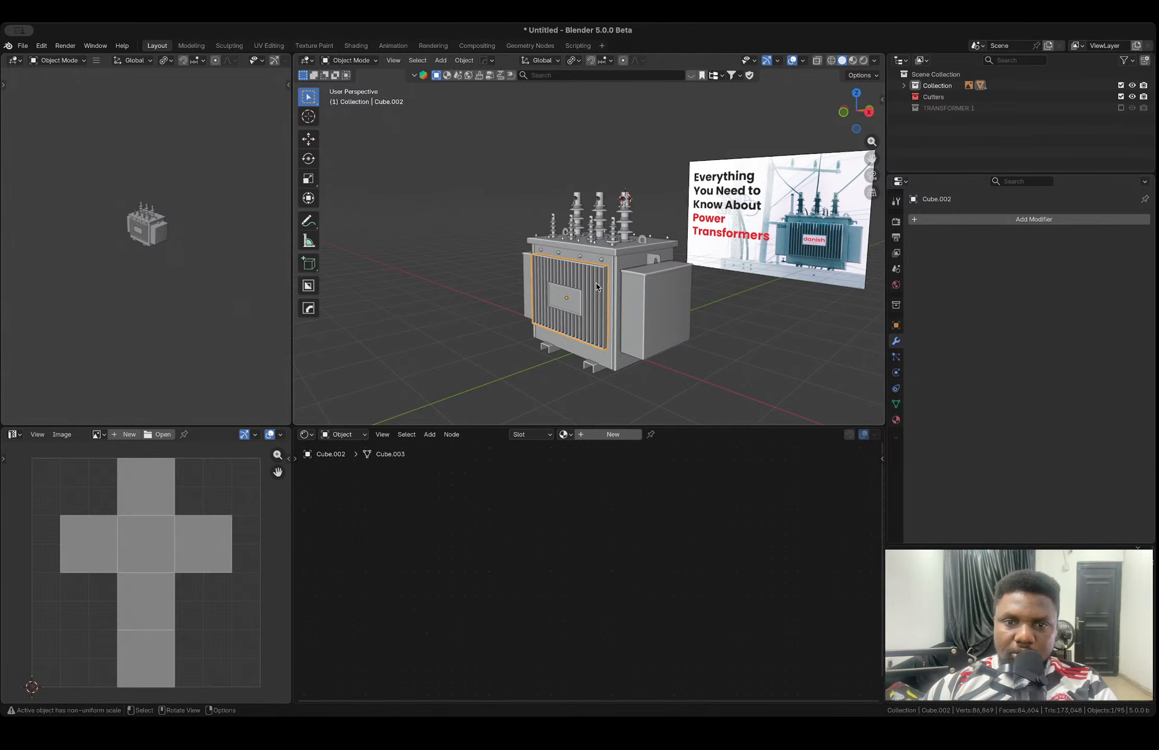
{"action": "scroll", "coordinate": [630, 289], "scroll_direction": "up", "scroll_amount": 6}
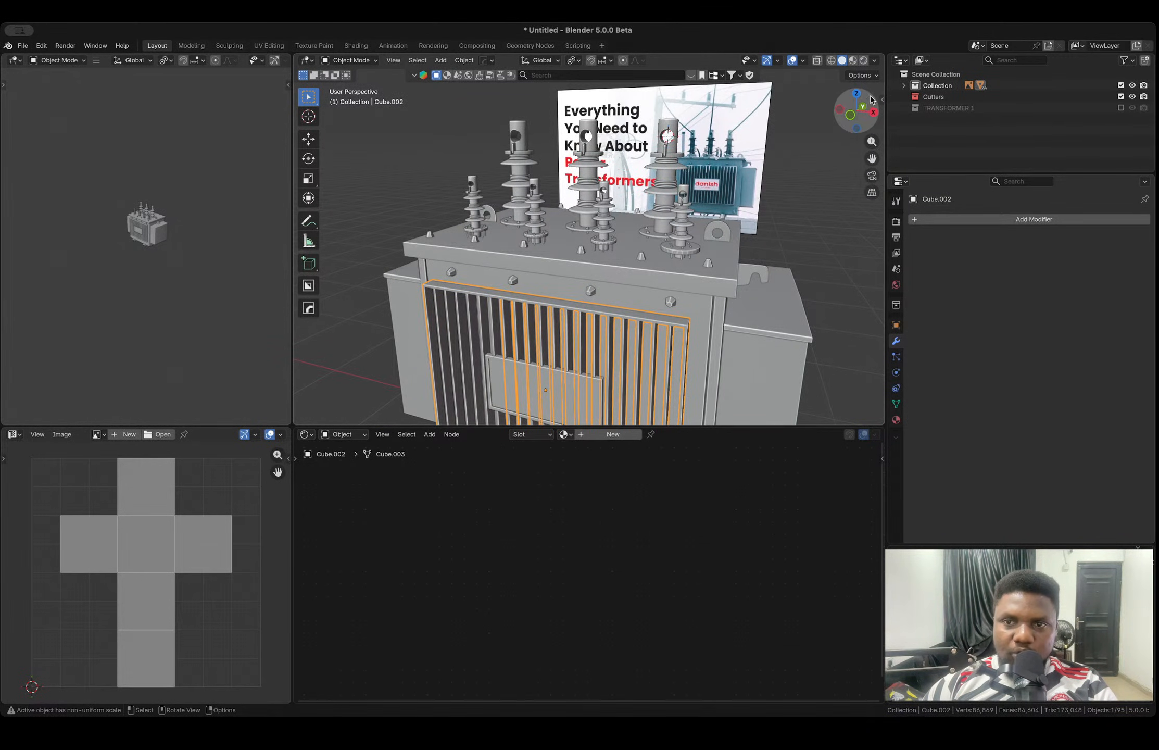
{"action": "left_click", "coordinate": [857, 97]}
{"action": "scroll", "coordinate": [625, 328], "scroll_direction": "down", "scroll_amount": 3}
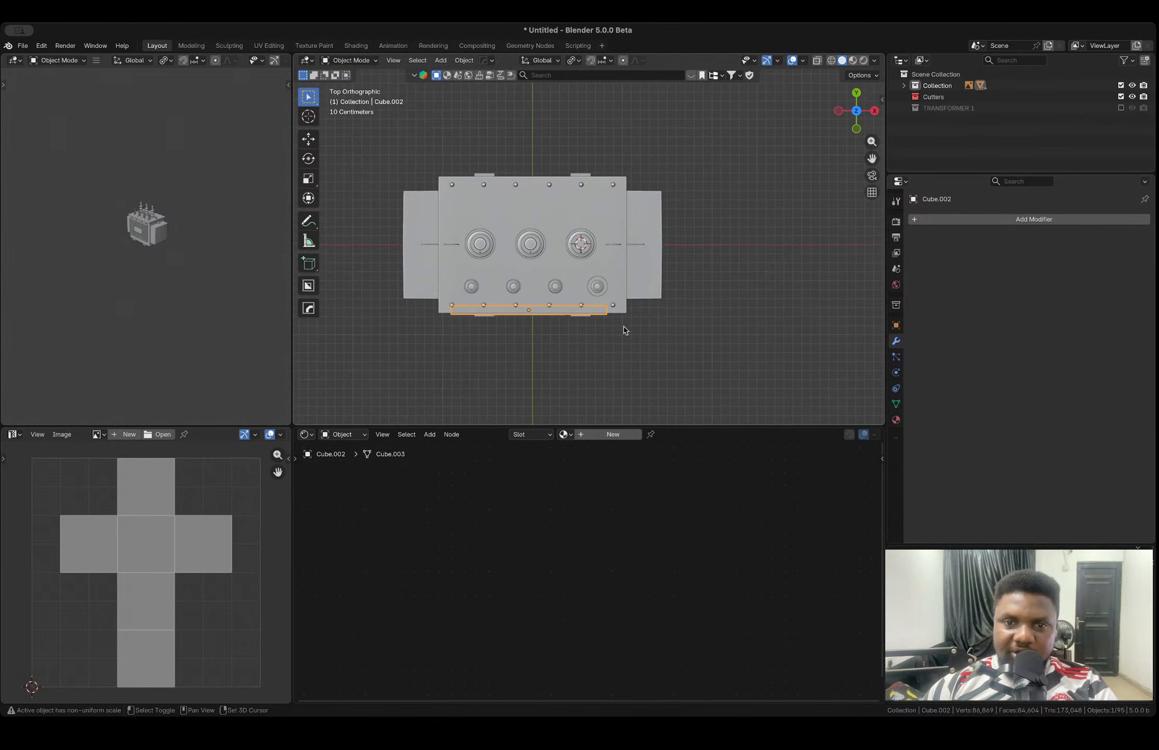
{"action": "key", "text": "shift+d"}
{"action": "left_click", "coordinate": [763, 358]}
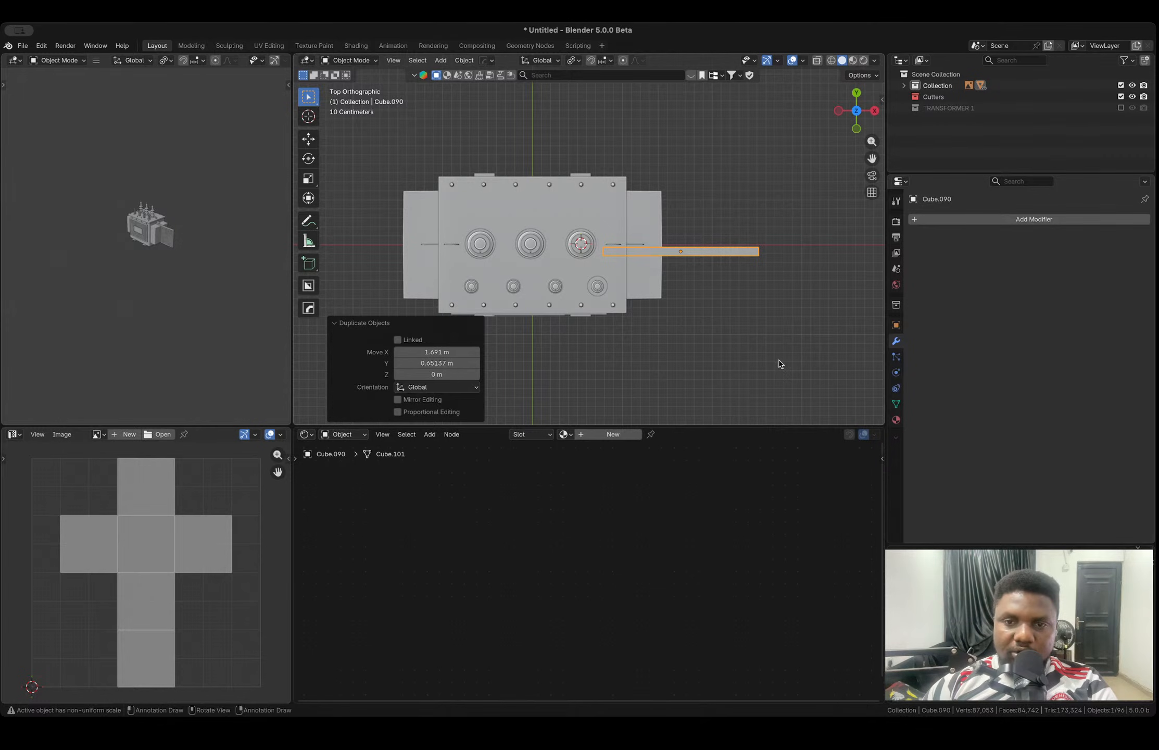
- Rotate the copied fin panel 90° about Z and scale it down to about 0.71 to match the side box's length
{"action": "type", "text": "r90"}
{"action": "key", "text": "Return"}
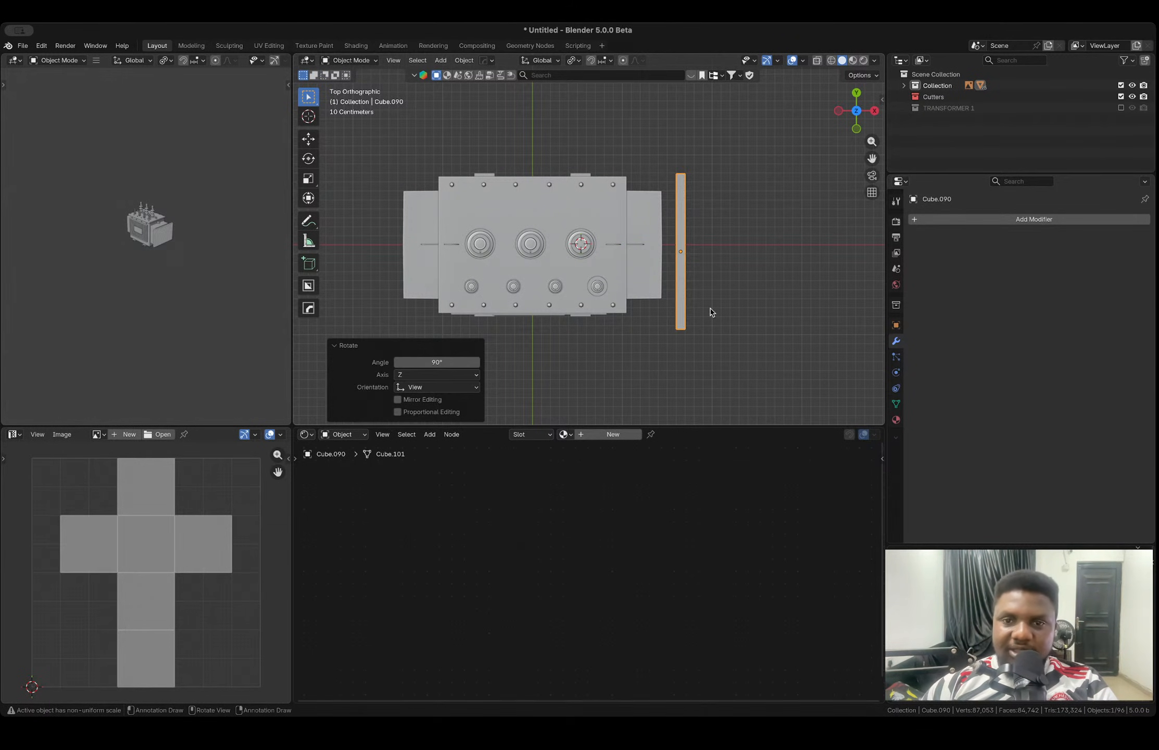
{"action": "key", "text": "s"}
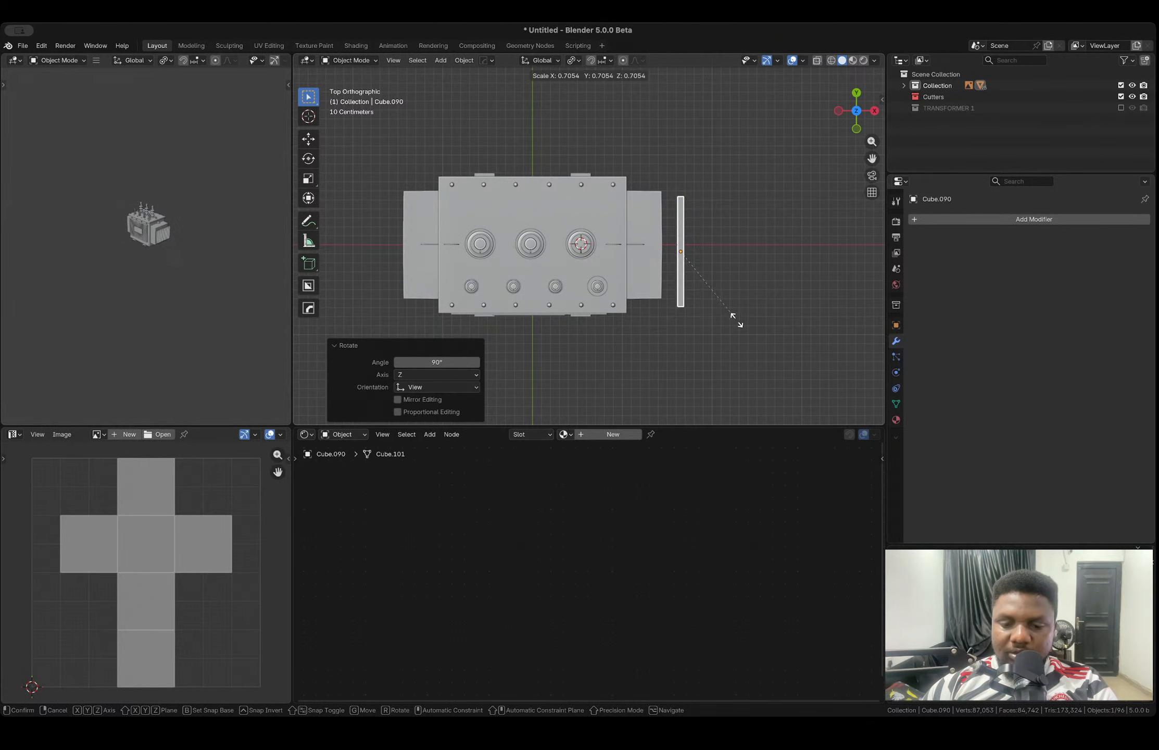
{"action": "left_click", "coordinate": [737, 321]}
- Align the copied fin panel with the side box along Y and scale it by about 3.95 along X
{"action": "key", "text": "g"}
{"action": "key", "text": "y"}
{"action": "right_click", "coordinate": [738, 315]}
{"action": "key", "text": "s"}
{"action": "key", "text": "x"}
{"action": "left_click", "coordinate": [831, 285]}
{"action": "scroll", "coordinate": [766, 269], "scroll_direction": "up", "scroll_amount": 3}
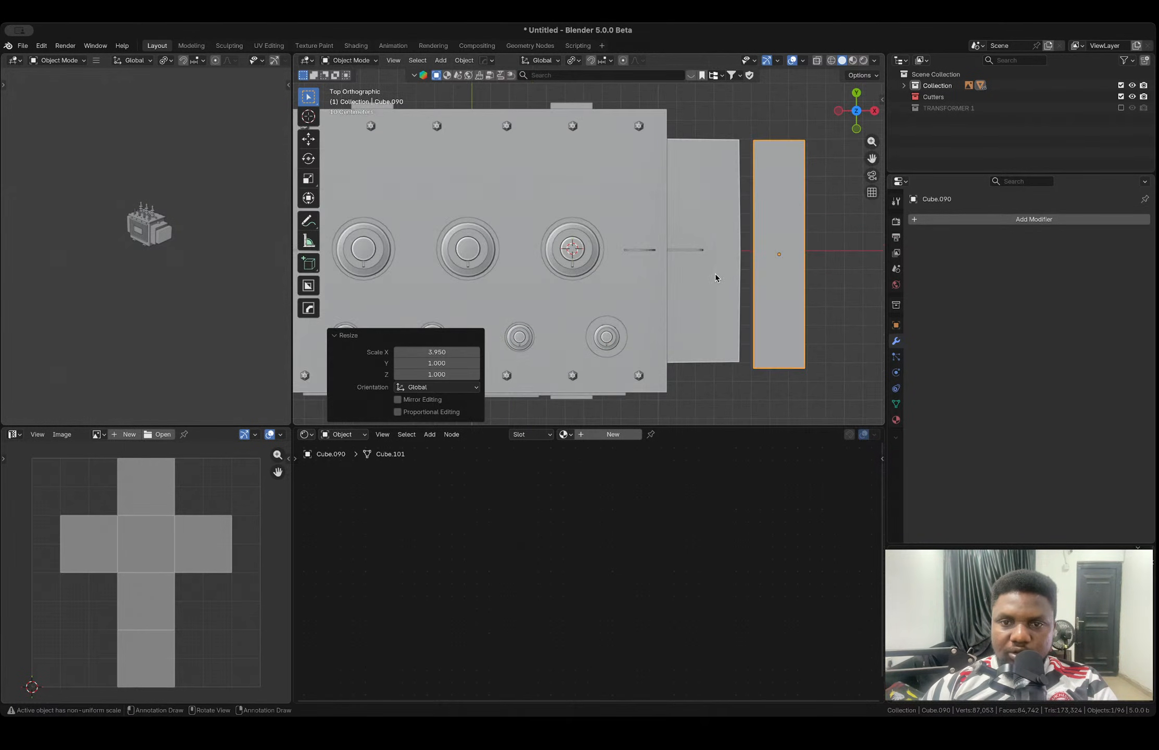
- Move the side box's linked geometry together with the copied fin panel about 0.27 m toward the tank along X
{"action": "left_click", "coordinate": [732, 218], "text": "shift"}
{"action": "key", "text": "Tab"}
{"action": "key", "text": "alt+z"}
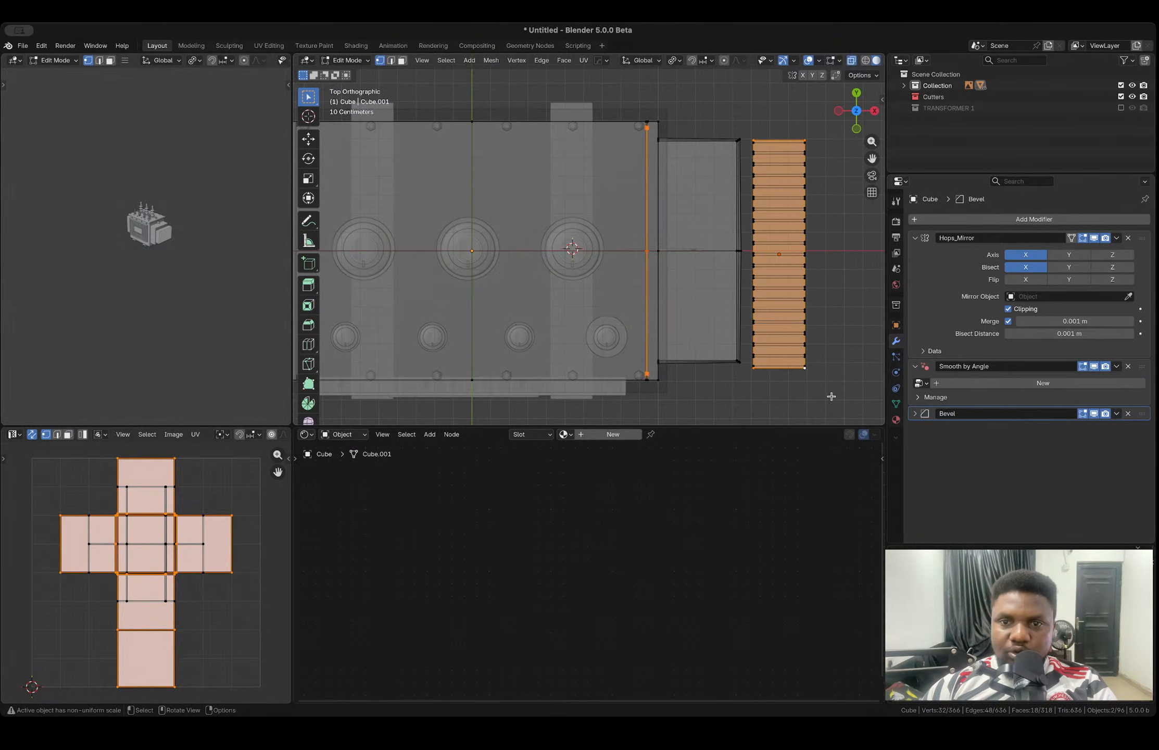
{"action": "key", "text": "ctrl+l"}
{"action": "key", "text": "g"}
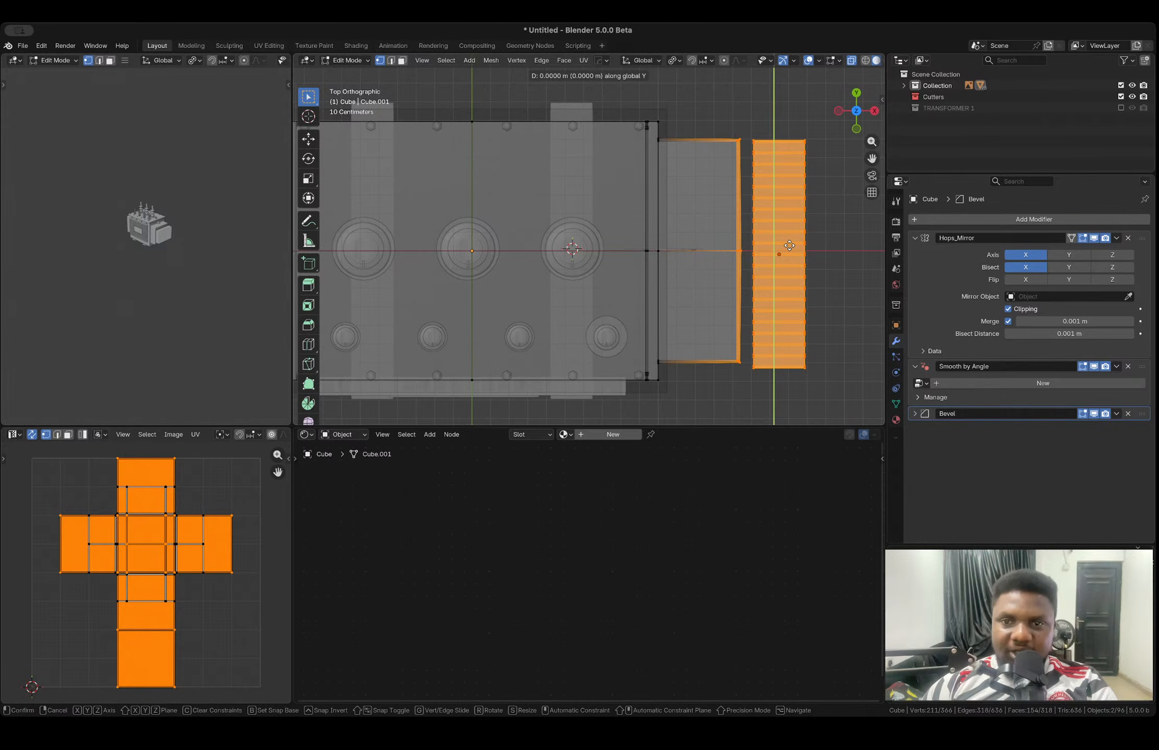
{"action": "key", "text": "x"}
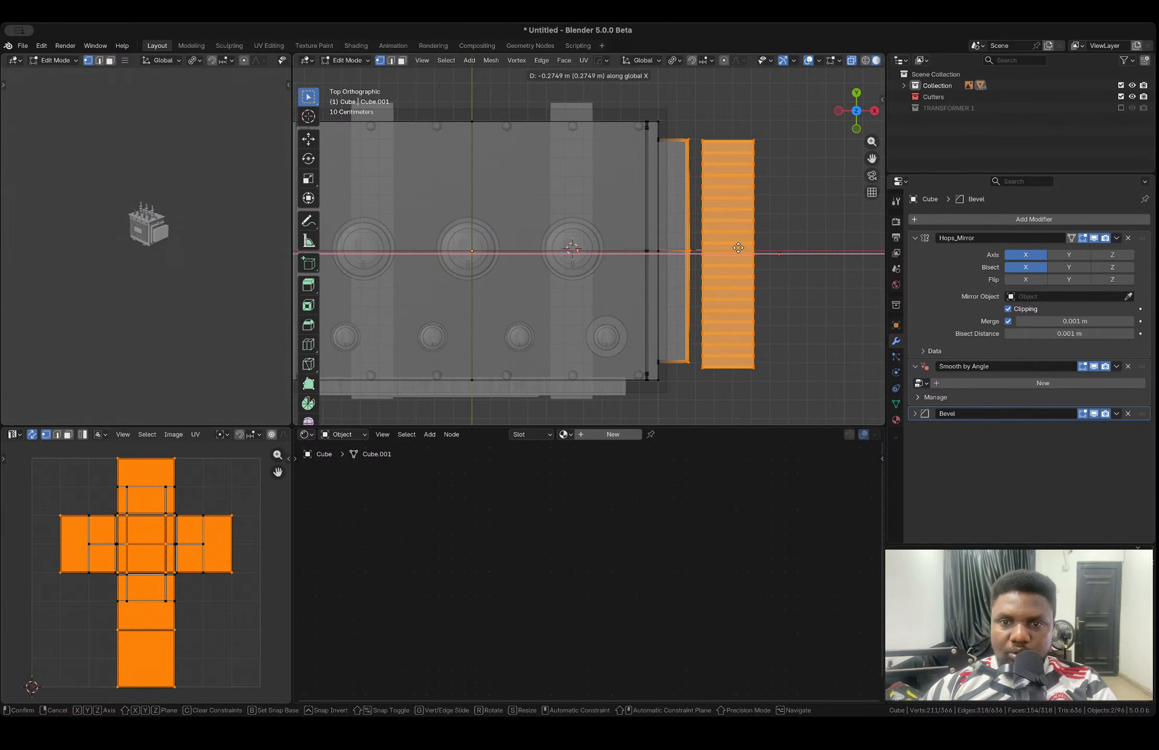
{"action": "left_click", "coordinate": [739, 247]}
{"action": "middle_click_drag", "start_coordinate": [739, 247], "coordinate": [593, 289]}
- Turn off X-ray and clear the edit-mode selection of the tank and the copied fin panel
{"action": "key", "text": "Tab"}
{"action": "key", "text": "alt+z"}
{"action": "key", "text": "Tab"}
{"action": "key", "text": "alt+a"}
{"action": "key", "text": "Tab"}
- Move the side fin panel about 0.021 m along Y in the right view to centre it on the side box
{"action": "left_click", "coordinate": [672, 279]}
{"action": "left_click", "coordinate": [867, 116]}
{"action": "key", "text": "KP_Decimal"}
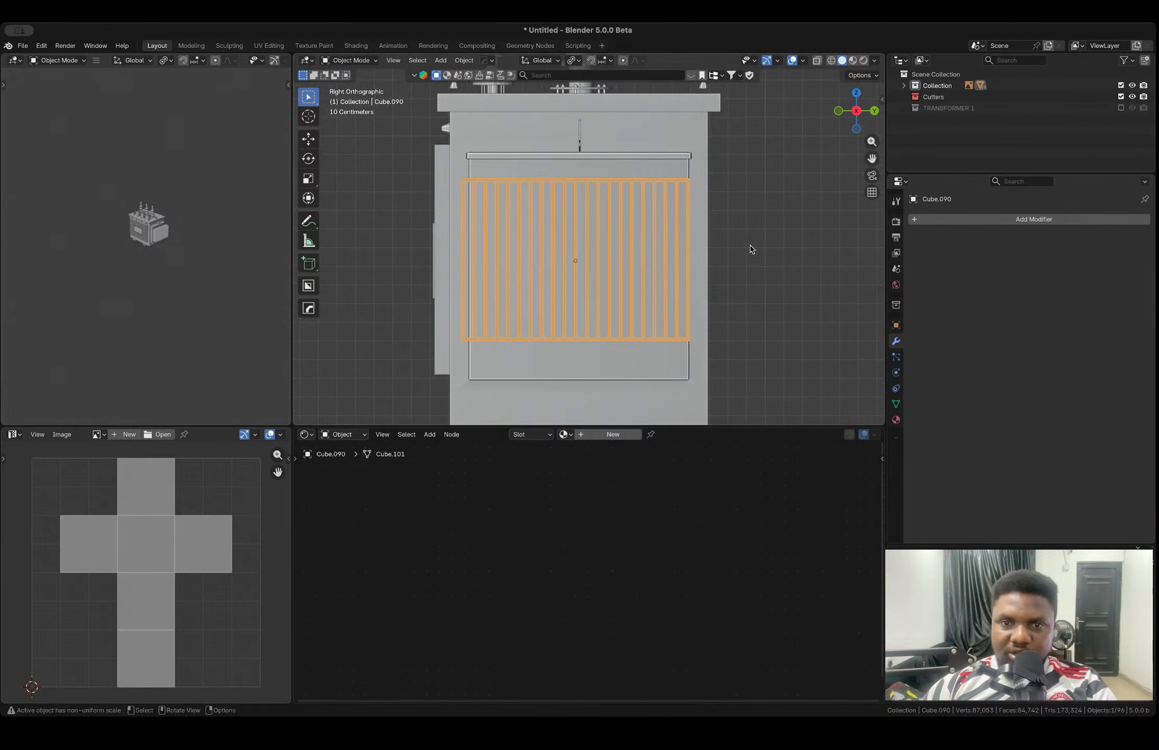
{"action": "key", "text": "s"}
{"action": "key", "text": "Escape"}
{"action": "key", "text": "g"}
{"action": "key", "text": "x"}
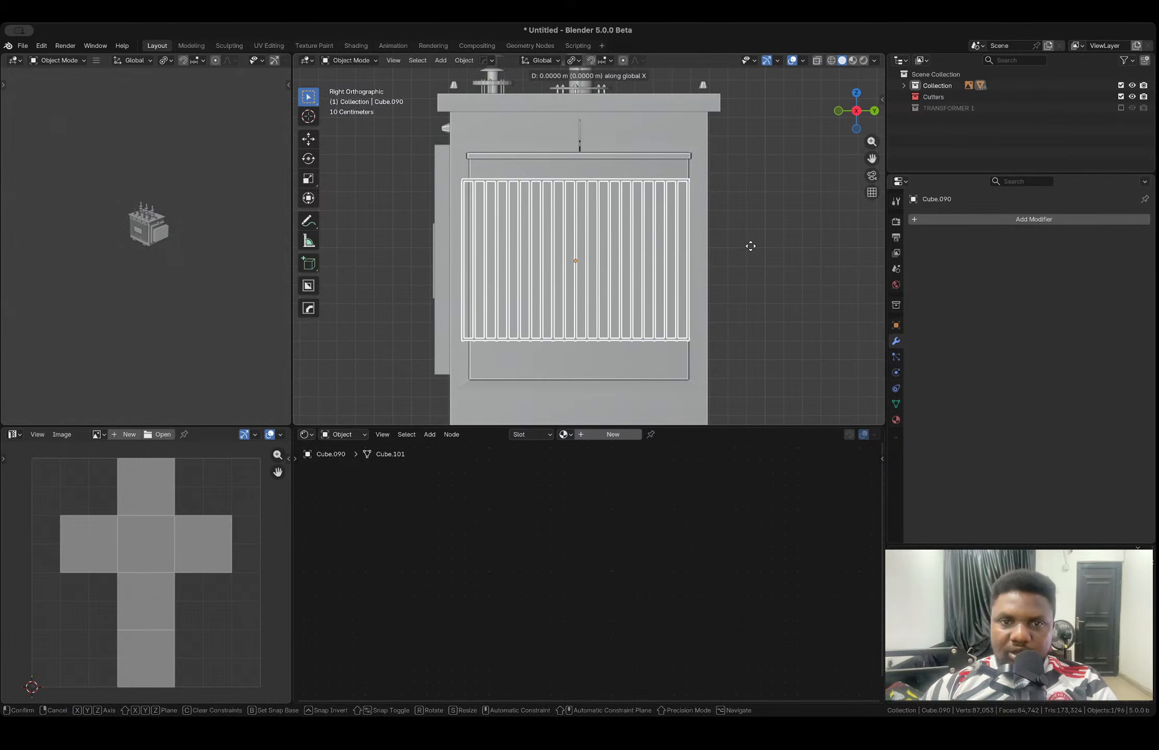
{"action": "key", "text": "y"}
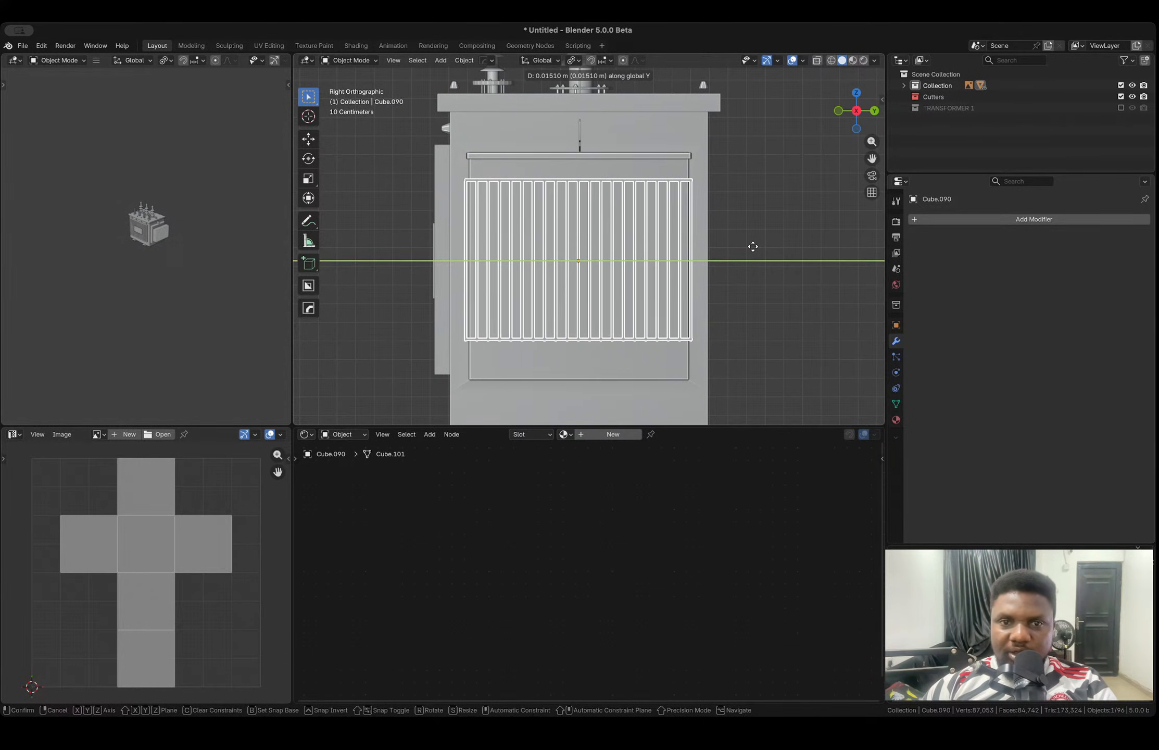
{"action": "left_click", "coordinate": [754, 246]}
- Narrow the side fin panel slightly along Y and stretch it along Z to cover the side box's height
{"action": "key", "text": "s"}
{"action": "key", "text": "x"}
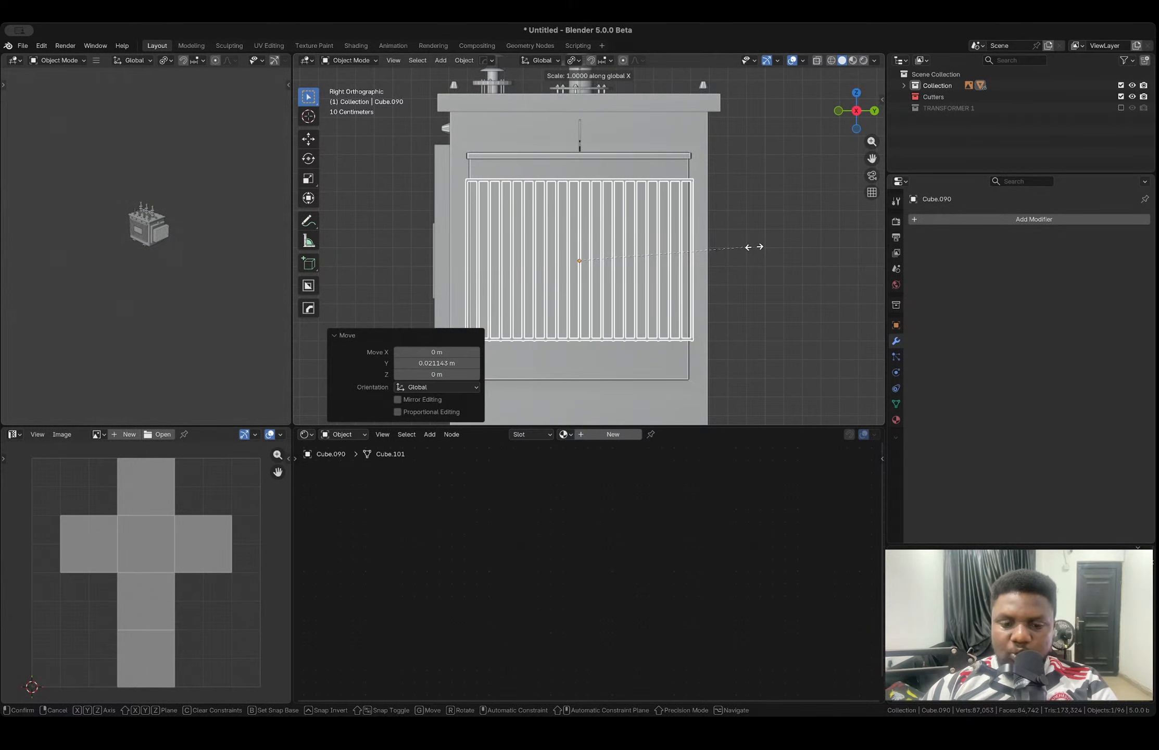
{"action": "key", "text": "y"}
{"action": "left_click", "coordinate": [752, 250]}
{"action": "key", "text": "s"}
{"action": "key", "text": "z"}
{"action": "left_click", "coordinate": [797, 235]}
- Lower the side fin panel about 0.036 m along Z and rescale it to 0.934, slightly taller in Z, to fit the side box
{"action": "key", "text": "g"}
{"action": "key", "text": "z"}
{"action": "left_click", "coordinate": [795, 240]}
{"action": "key", "text": "s"}
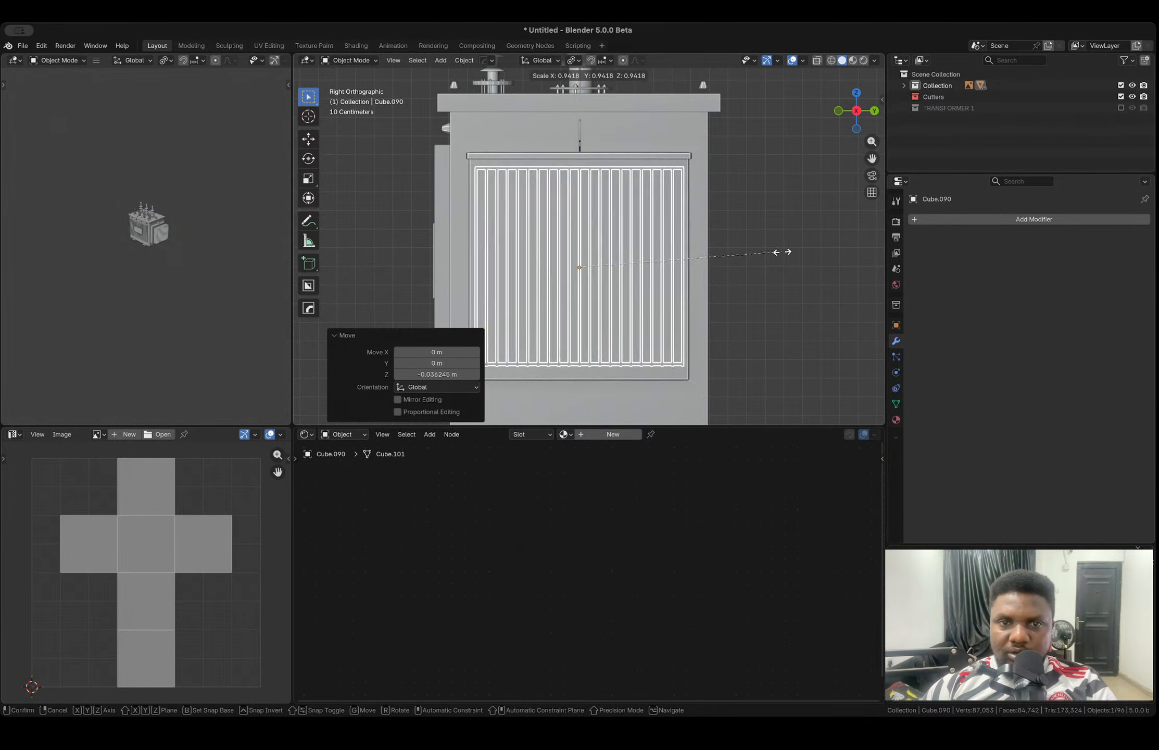
{"action": "left_click", "coordinate": [779, 251]}
{"action": "key", "text": "s"}
{"action": "key", "text": "z"}
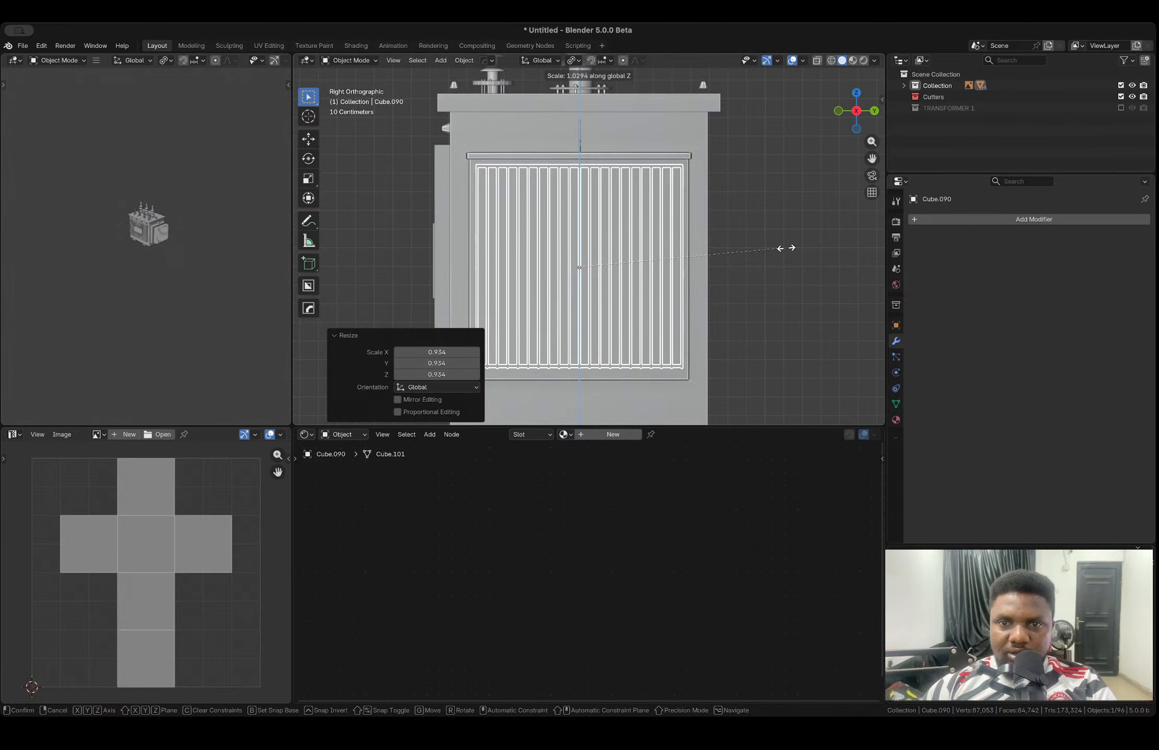
{"action": "left_click", "coordinate": [787, 248]}
- Move the side fin panel about 0.245 m along X against the side box and mirror it to the tank's opposite side
{"action": "middle_click_drag", "start_coordinate": [671, 224], "coordinate": [667, 268]}
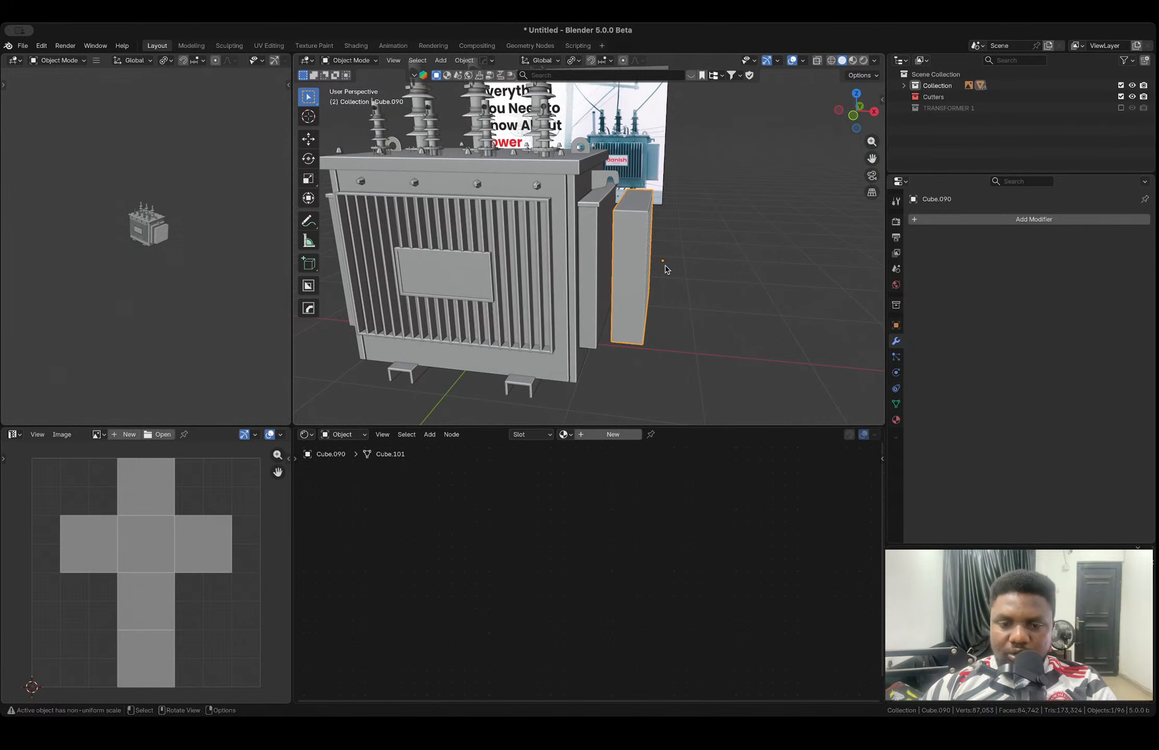
{"action": "key", "text": "g"}
{"action": "key", "text": "x"}
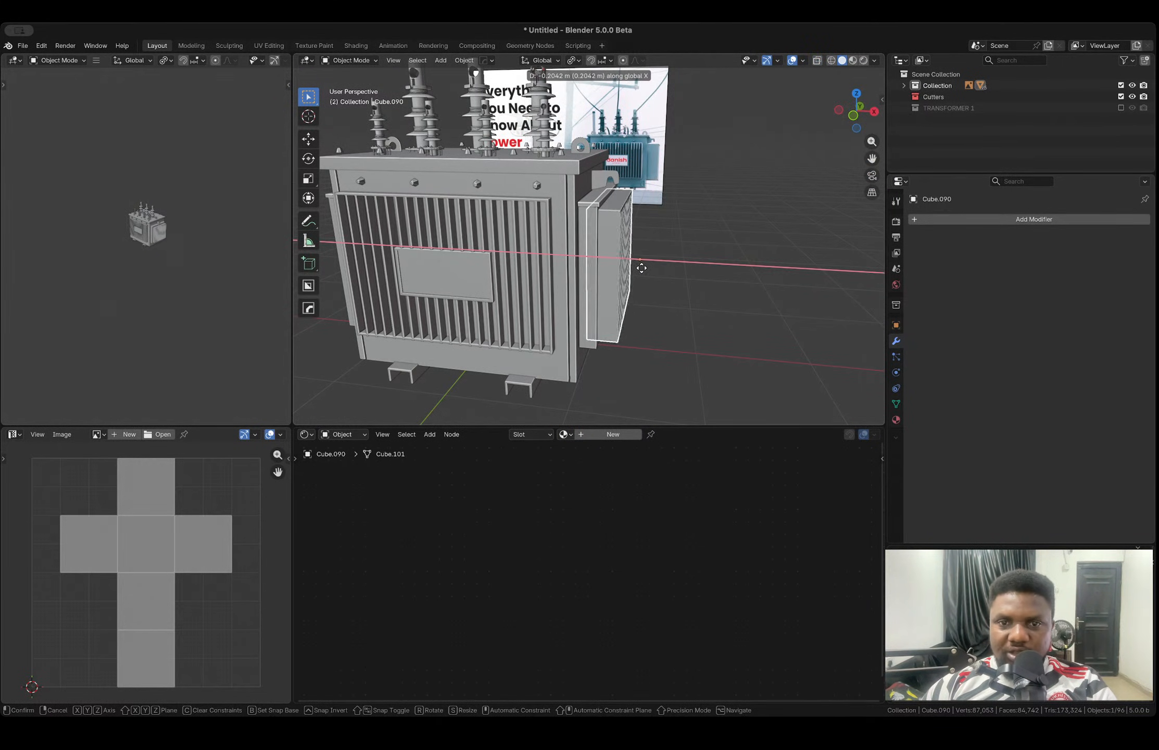
{"action": "left_click", "coordinate": [638, 267]}
{"action": "scroll", "coordinate": [582, 220], "scroll_direction": "down", "scroll_amount": 4}
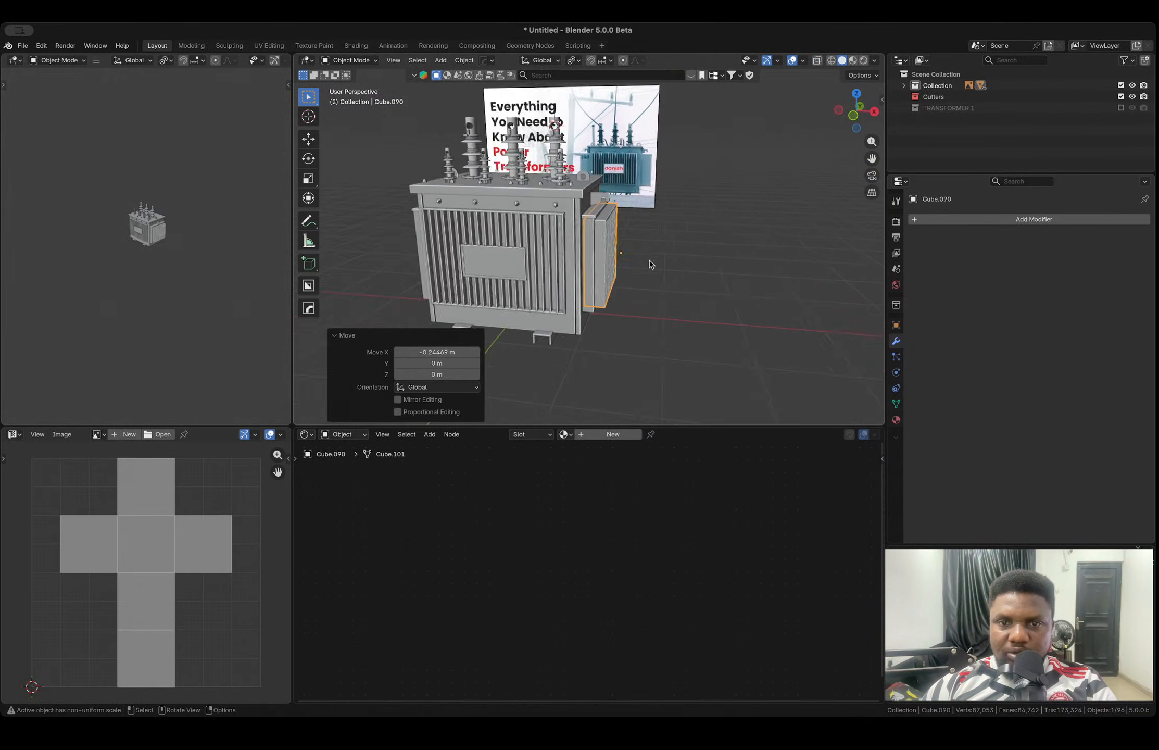
{"action": "left_click", "coordinate": [576, 220], "text": "shift"}
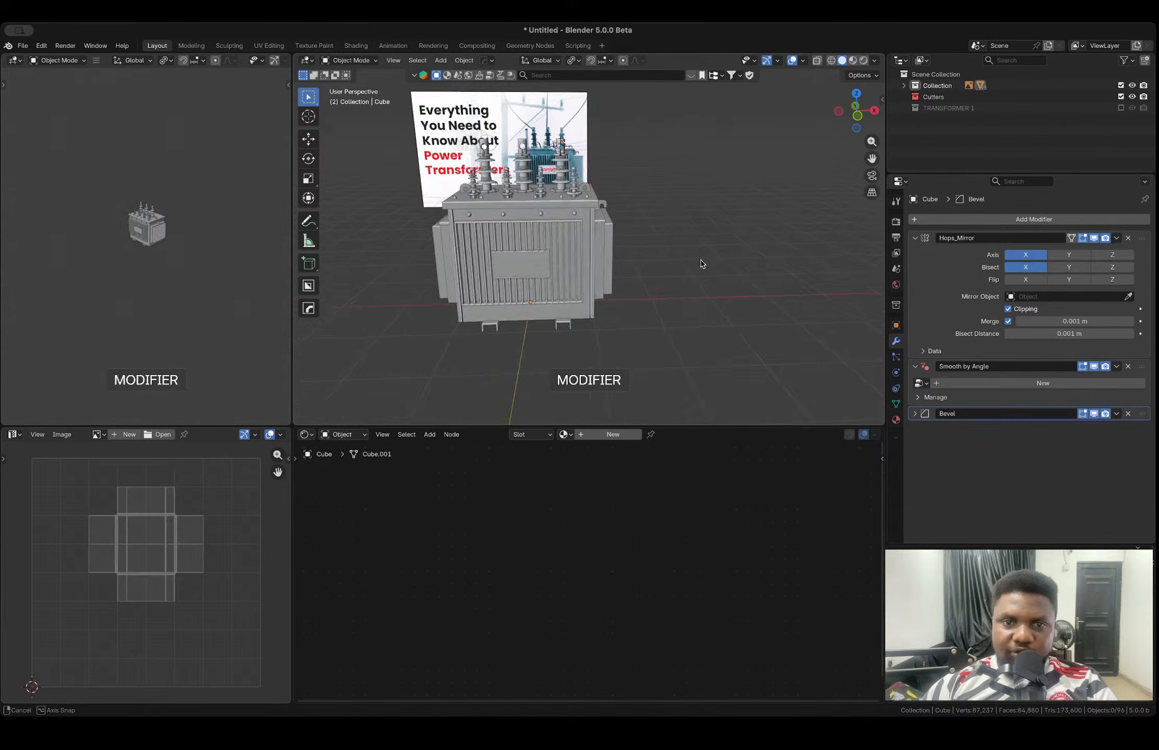
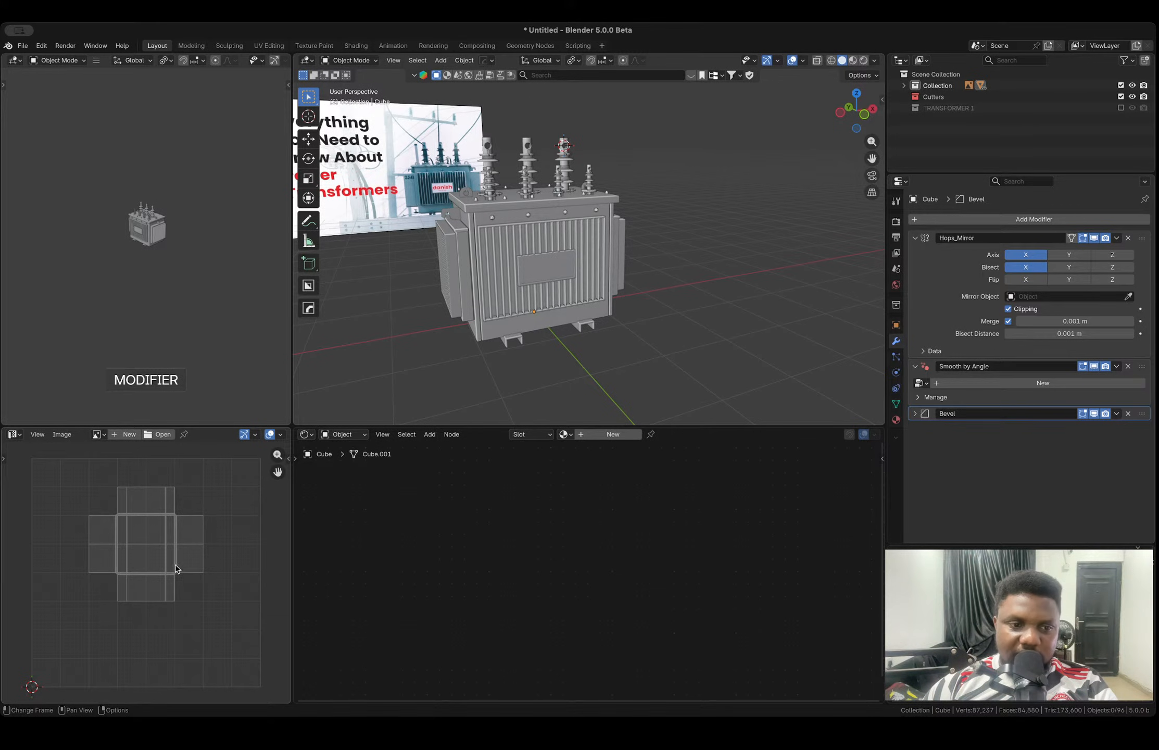
- Delete the two lifting-lug objects beneath the lid above the side box
{"action": "middle_click_drag", "start_coordinate": [599, 214], "coordinate": [554, 245]}
{"action": "scroll", "coordinate": [572, 182], "scroll_direction": "up", "scroll_amount": 5}
{"action": "left_click", "coordinate": [598, 262]}
{"action": "left_click", "coordinate": [565, 226], "text": "shift"}
{"action": "key", "text": "x"}
{"action": "left_click", "coordinate": [566, 225]}
- Add a centred loop cut across each half of the tank's lid, on both sides of its middle edge
{"action": "scroll", "coordinate": [588, 269], "scroll_direction": "down", "scroll_amount": 5}
{"action": "left_click", "coordinate": [554, 246]}
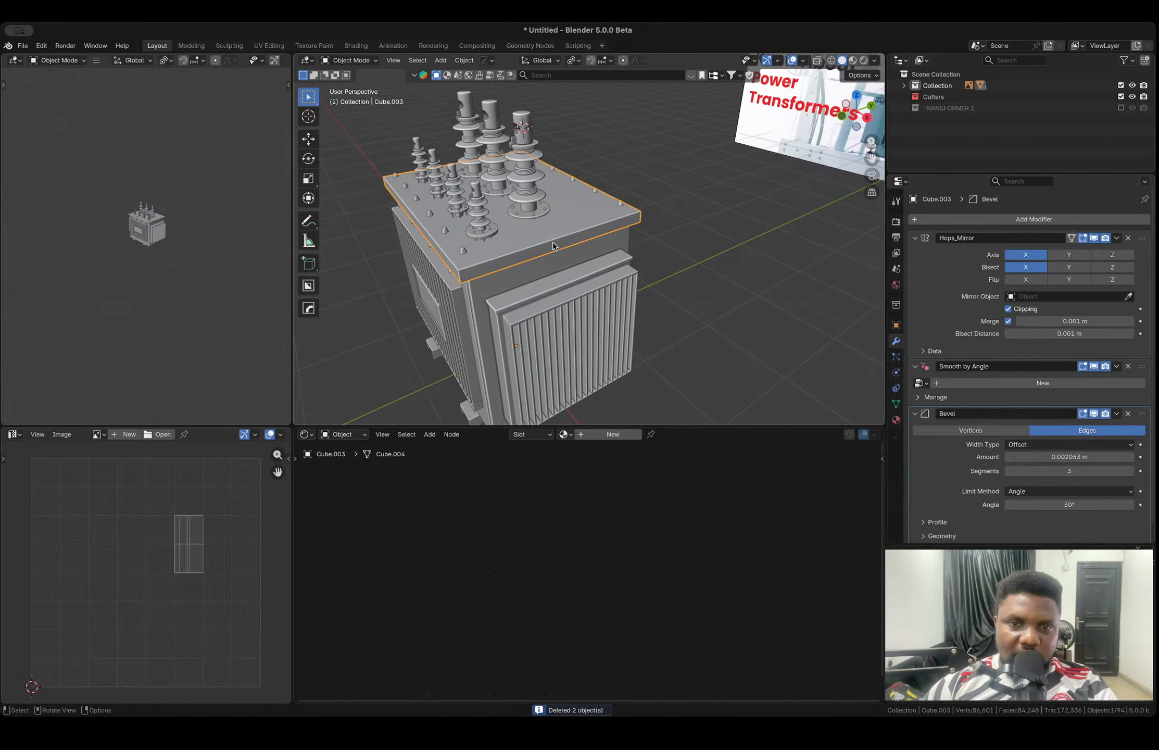
{"action": "key", "text": "Tab"}
{"action": "key", "text": "ctrl+r"}
{"action": "left_click", "coordinate": [513, 247]}
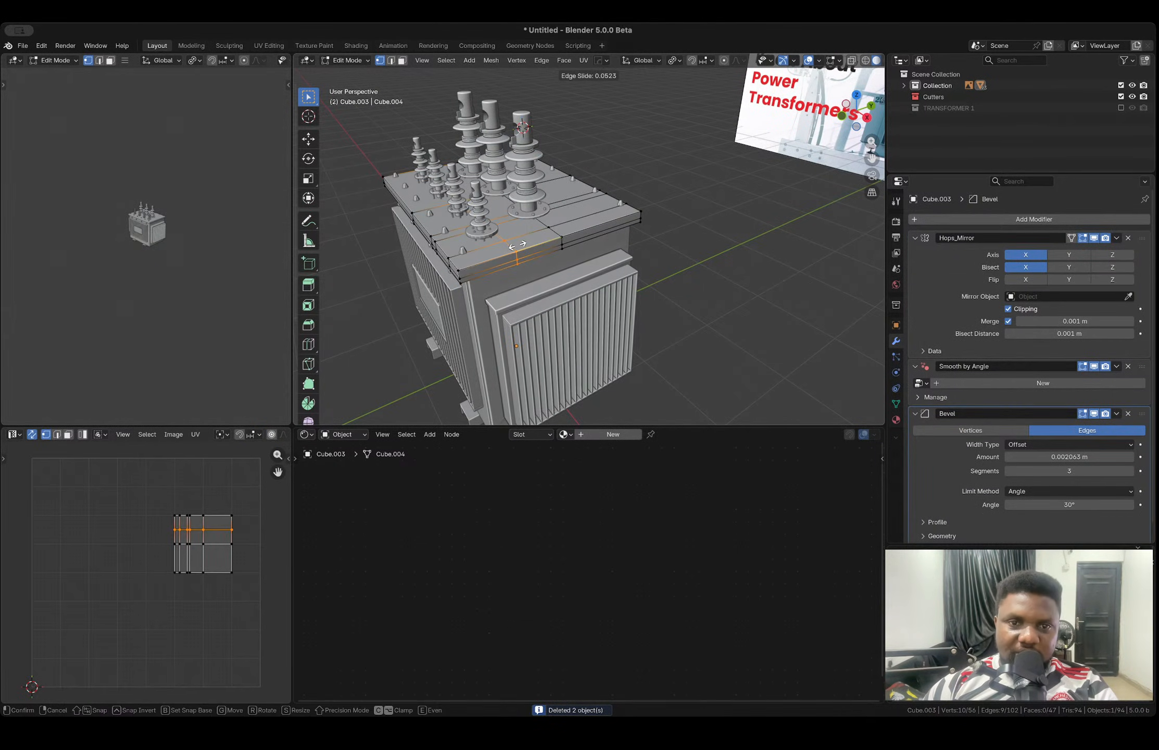
{"action": "right_click", "coordinate": [522, 244]}
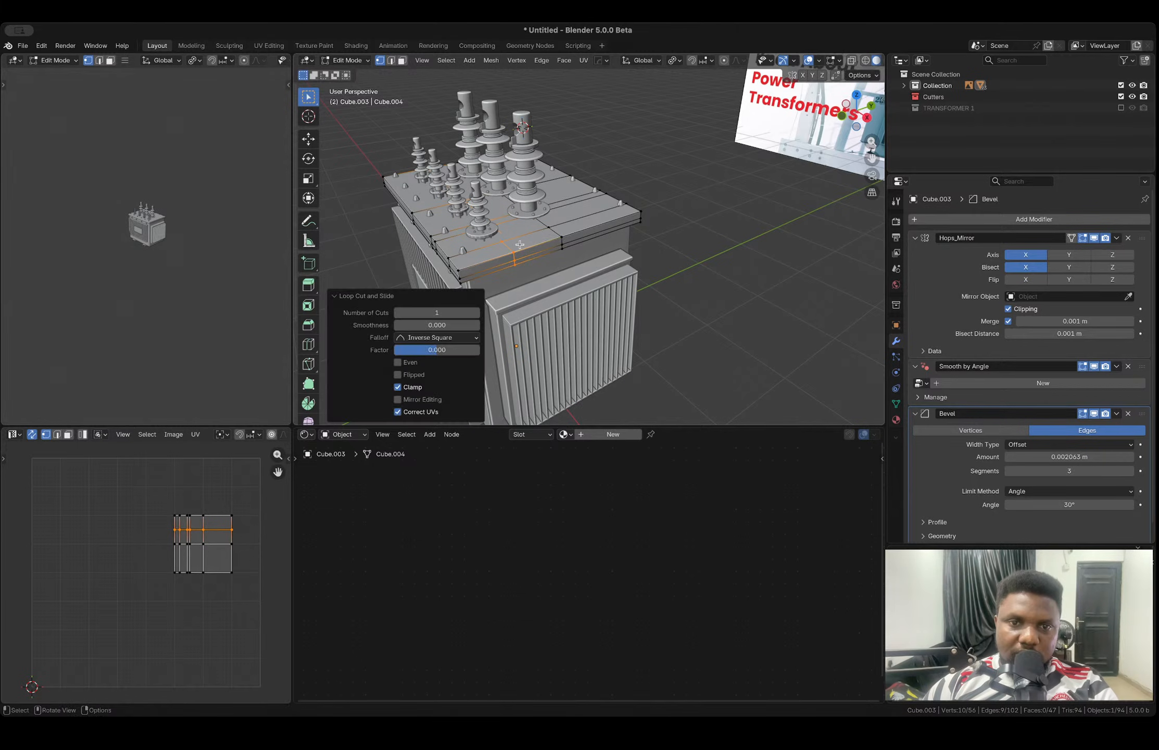
{"action": "left_click", "coordinate": [606, 224], "text": "alt"}
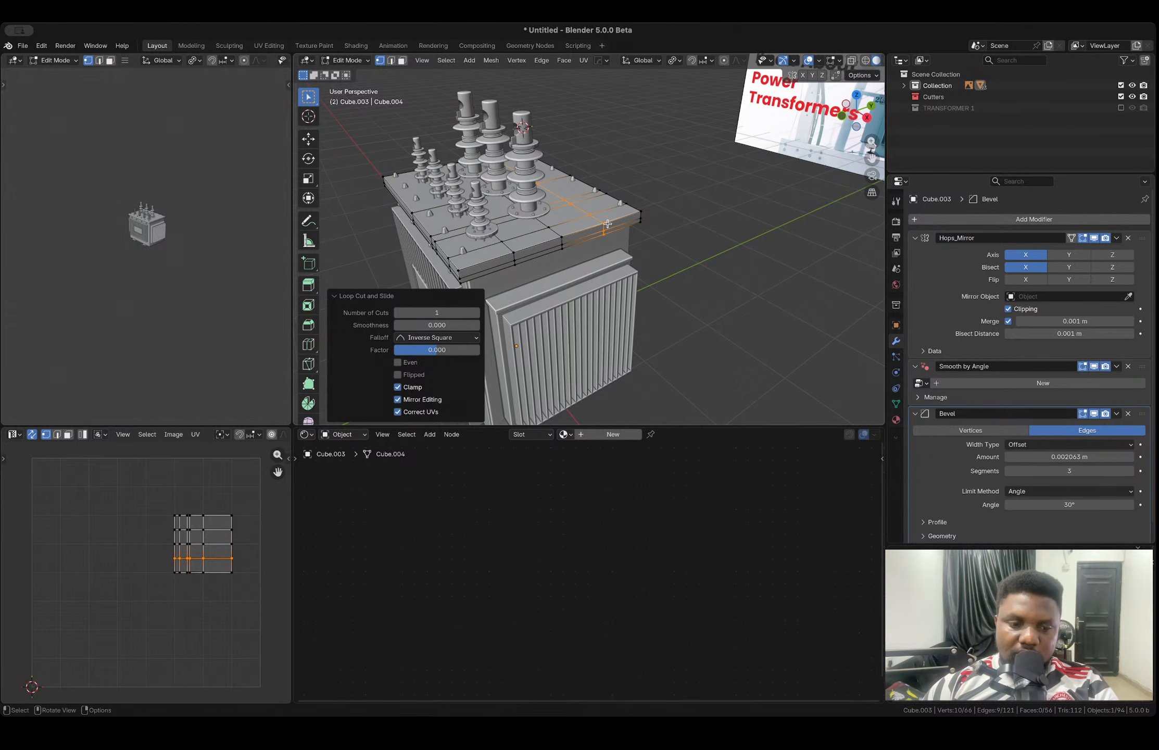
- Bevel the two new lid loops to a 0.116 m width and add a centred loop cut crossing them near the side edge
{"action": "key", "text": "2"}
{"action": "left_click", "coordinate": [511, 247], "text": "alt+shift"}
{"action": "key", "text": "ctrl+b"}
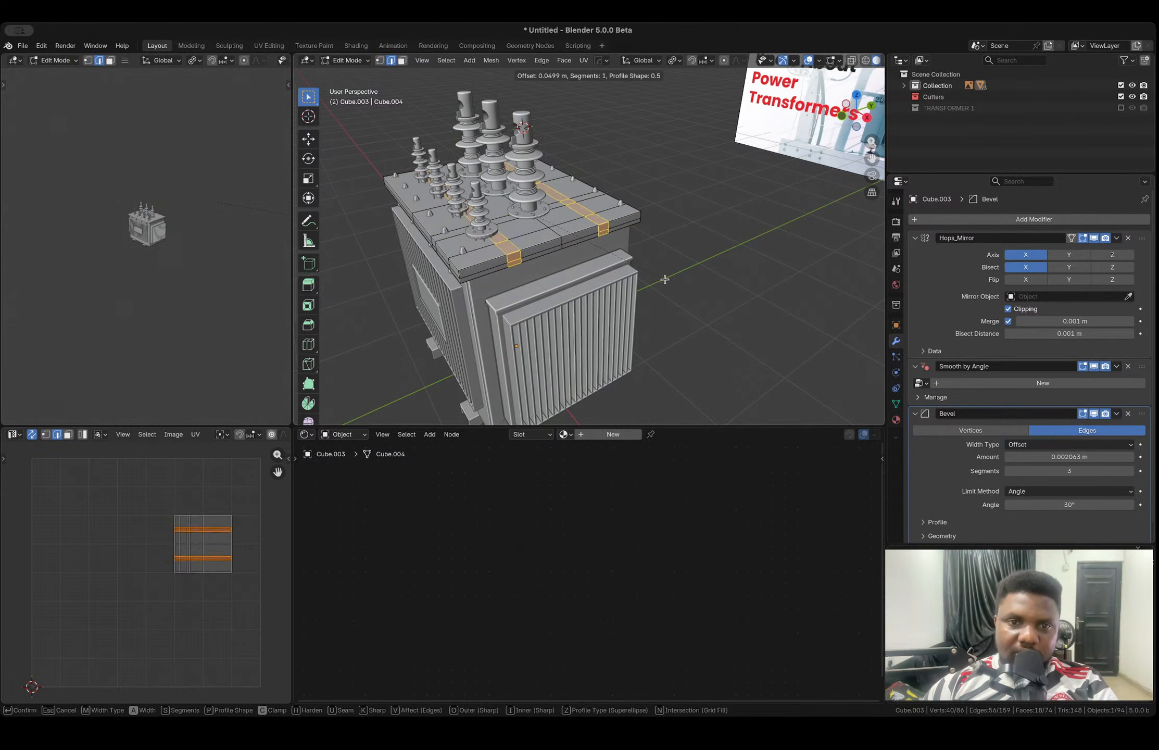
{"action": "left_click", "coordinate": [668, 279]}
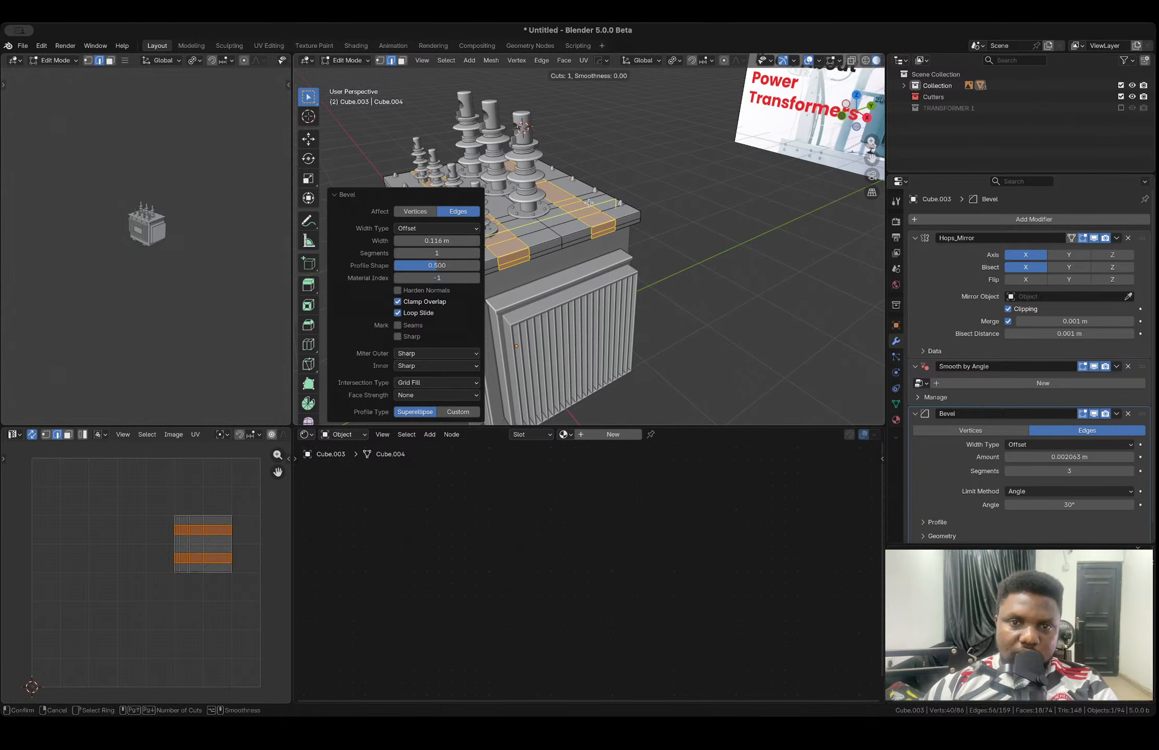
{"action": "key", "text": "ctrl+r"}
{"action": "left_click", "coordinate": [589, 203]}
{"action": "right_click", "coordinate": [589, 203]}
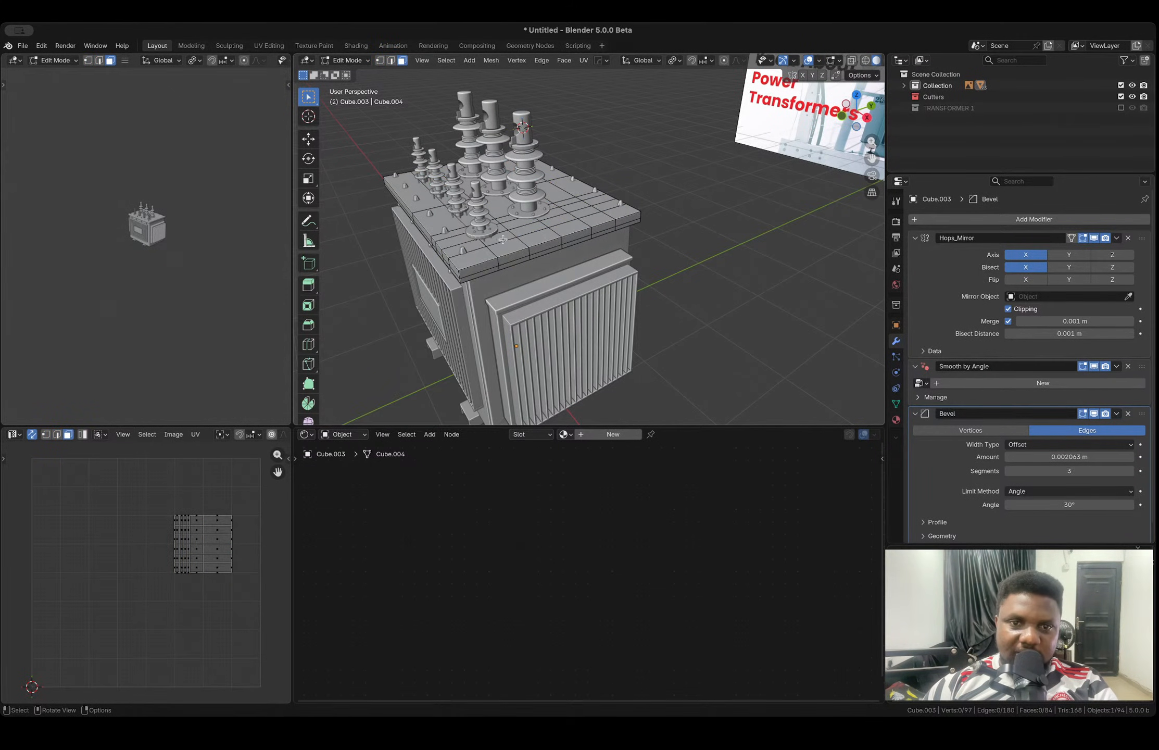
- Duplicate the two pairs of lid faces near the side edge in place and separate them into their own object
{"action": "left_click", "coordinate": [587, 214], "text": "shift"}
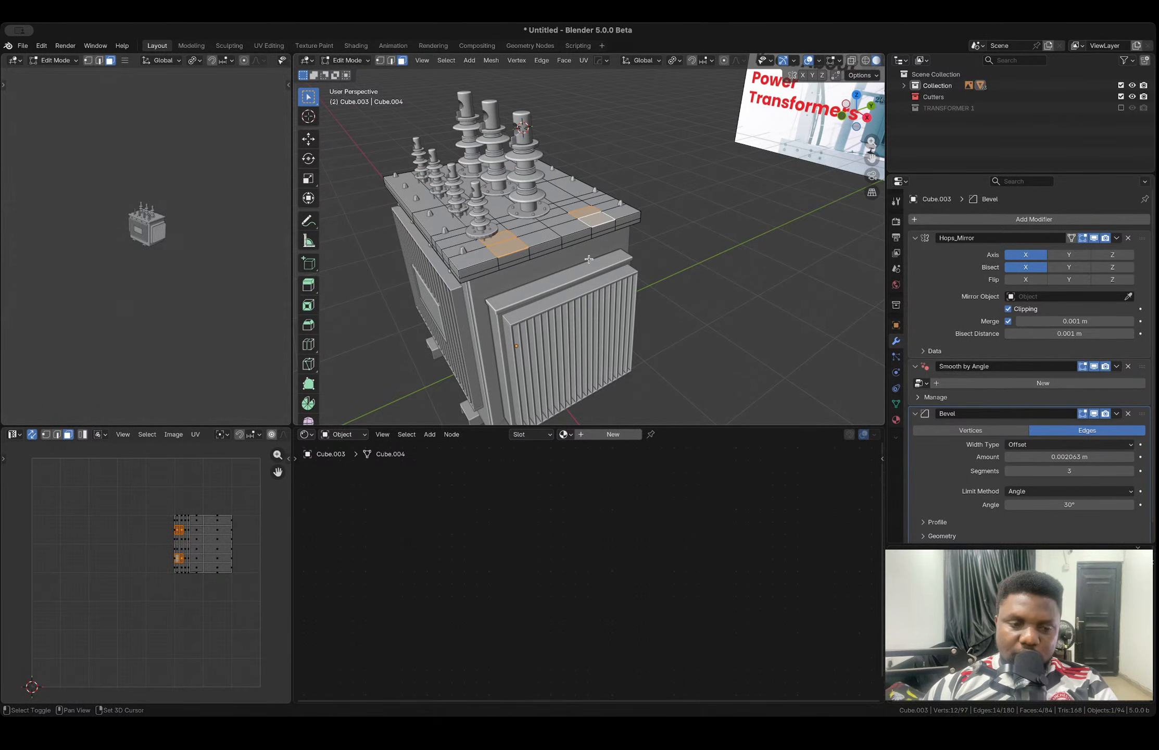
{"action": "key", "text": "shift+d"}
{"action": "right_click", "coordinate": [616, 205]}
{"action": "key", "text": "p"}
{"action": "left_click", "coordinate": [616, 206]}
{"action": "key", "text": "Tab"}
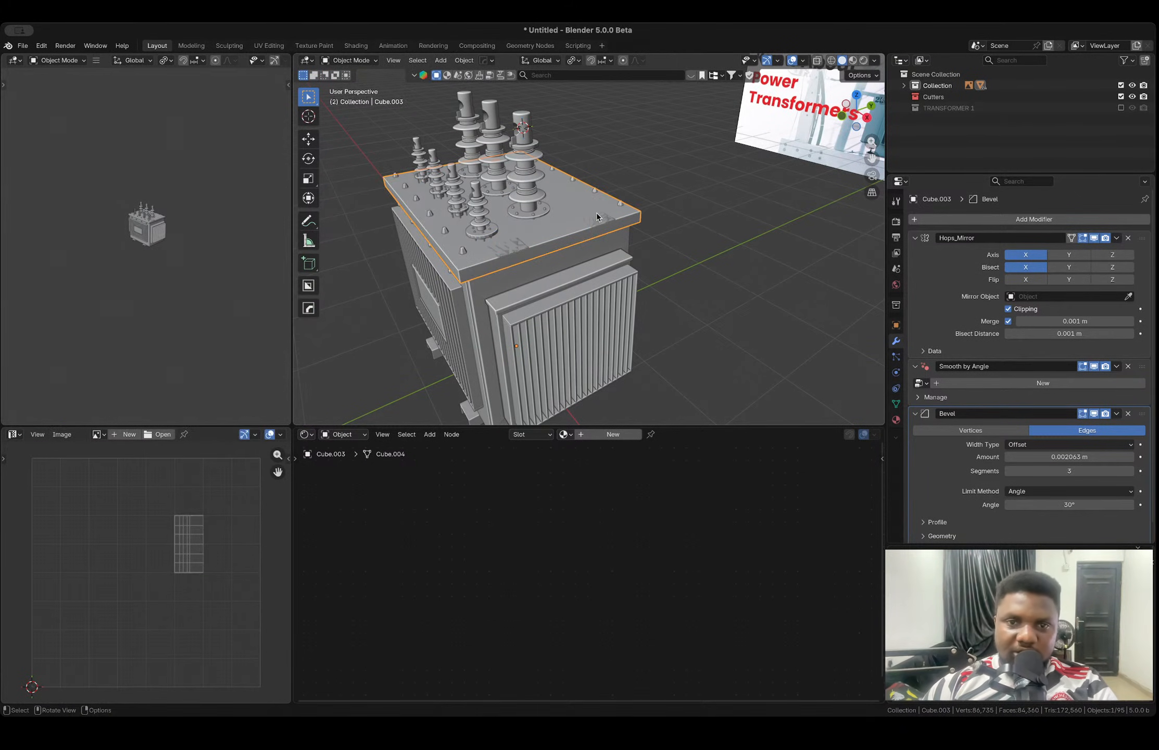
- Extend the separated plates' outer edges about 0.341 m along X so they reach out over the side box
{"action": "left_click", "coordinate": [596, 217]}
{"action": "key", "text": "Tab"}
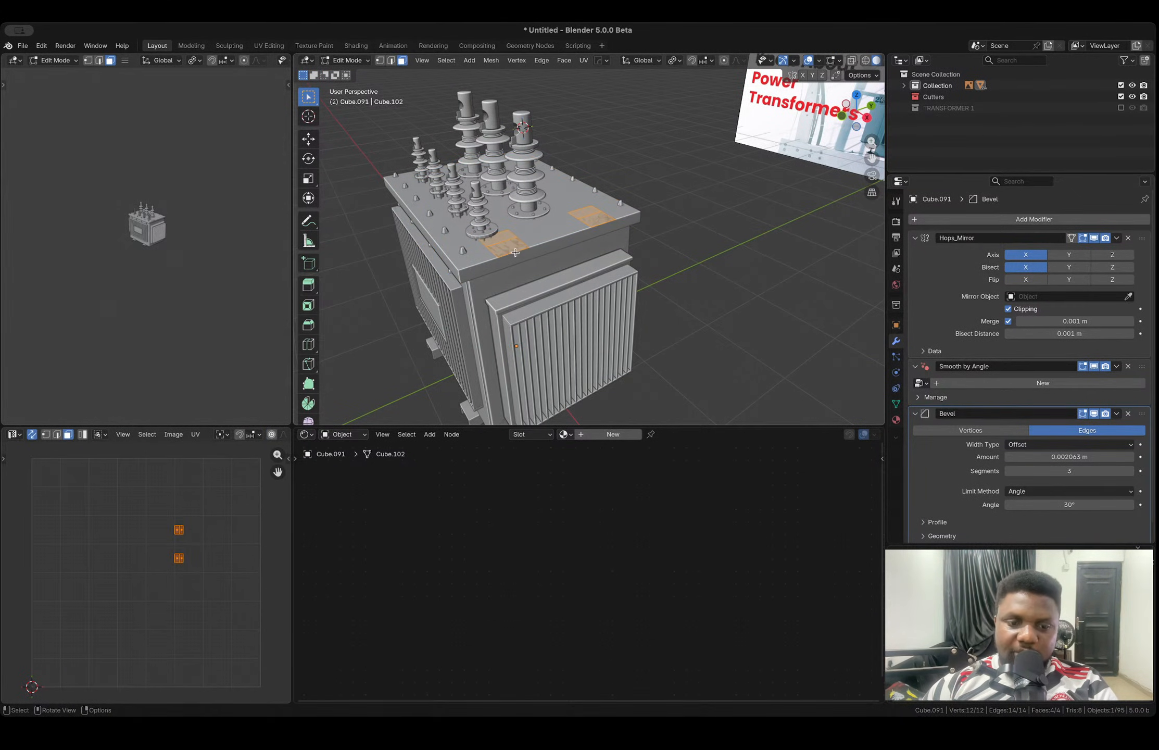
{"action": "key", "text": "2"}
{"action": "left_click", "coordinate": [605, 223]}
{"action": "key", "text": "g"}
{"action": "key", "text": "x"}
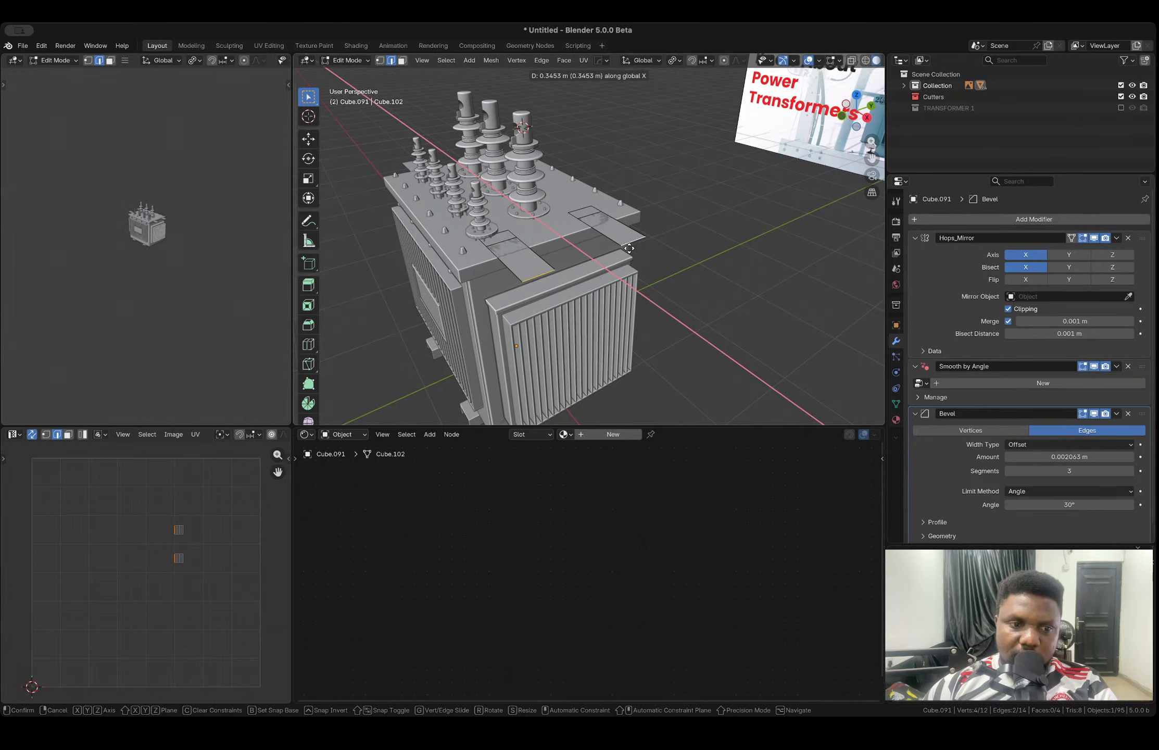
{"action": "left_click", "coordinate": [629, 248]}
- Remove the Hops_Mirror modifier from the separated plates
{"action": "middle_click_drag", "start_coordinate": [629, 248], "coordinate": [594, 243]}
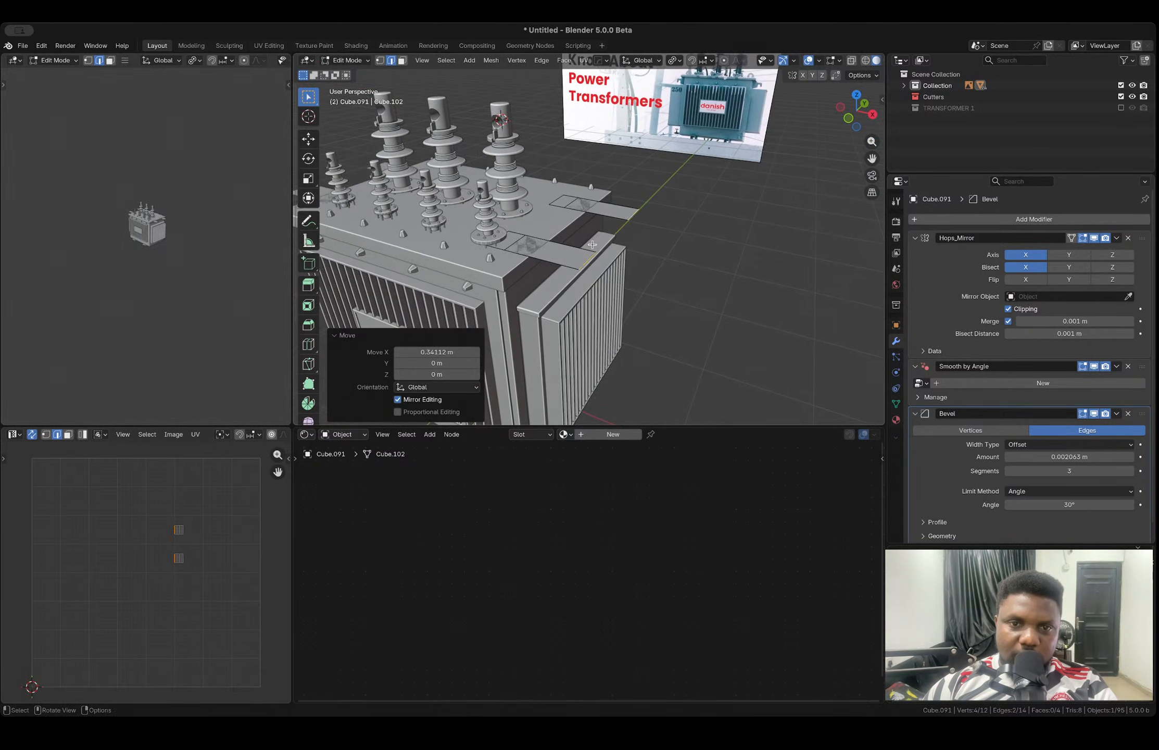
{"action": "scroll", "coordinate": [594, 243], "scroll_direction": "down", "scroll_amount": 5}
{"action": "key", "text": "Tab"}
{"action": "left_click", "coordinate": [1128, 237]}
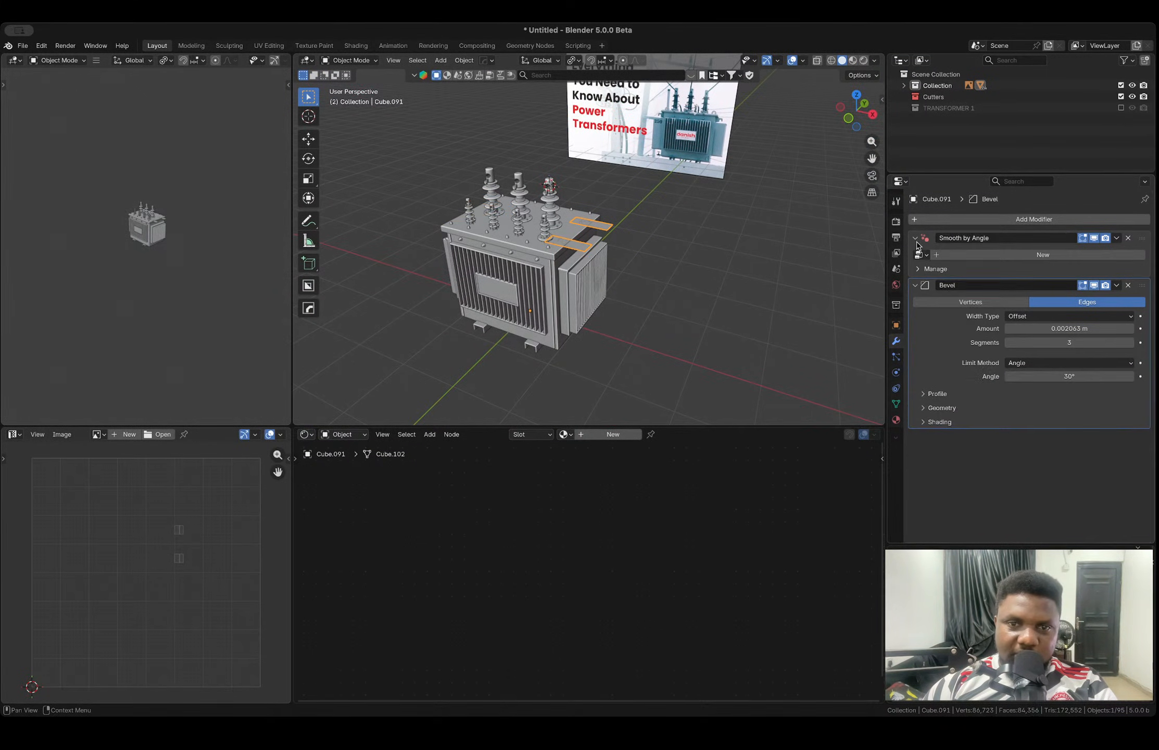
- Delete all vertices of the rear plate, keeping only the front plate on the lid
{"action": "scroll", "coordinate": [551, 243], "scroll_direction": "up", "scroll_amount": 4}
{"action": "middle_click_drag", "start_coordinate": [529, 255], "coordinate": [560, 221]}
{"action": "key", "text": "Tab"}
{"action": "key", "text": "1"}
{"action": "key", "text": "alt+z"}
{"action": "left_click_drag", "start_coordinate": [572, 138], "coordinate": [683, 259]}
{"action": "key", "text": "x"}
{"action": "left_click", "coordinate": [682, 262]}
{"action": "key", "text": "Tab"}
{"action": "key", "text": "alt+z"}
{"action": "middle_click_drag", "start_coordinate": [541, 276], "coordinate": [606, 253], "text": "shift"}
{"action": "key", "text": "Tab"}
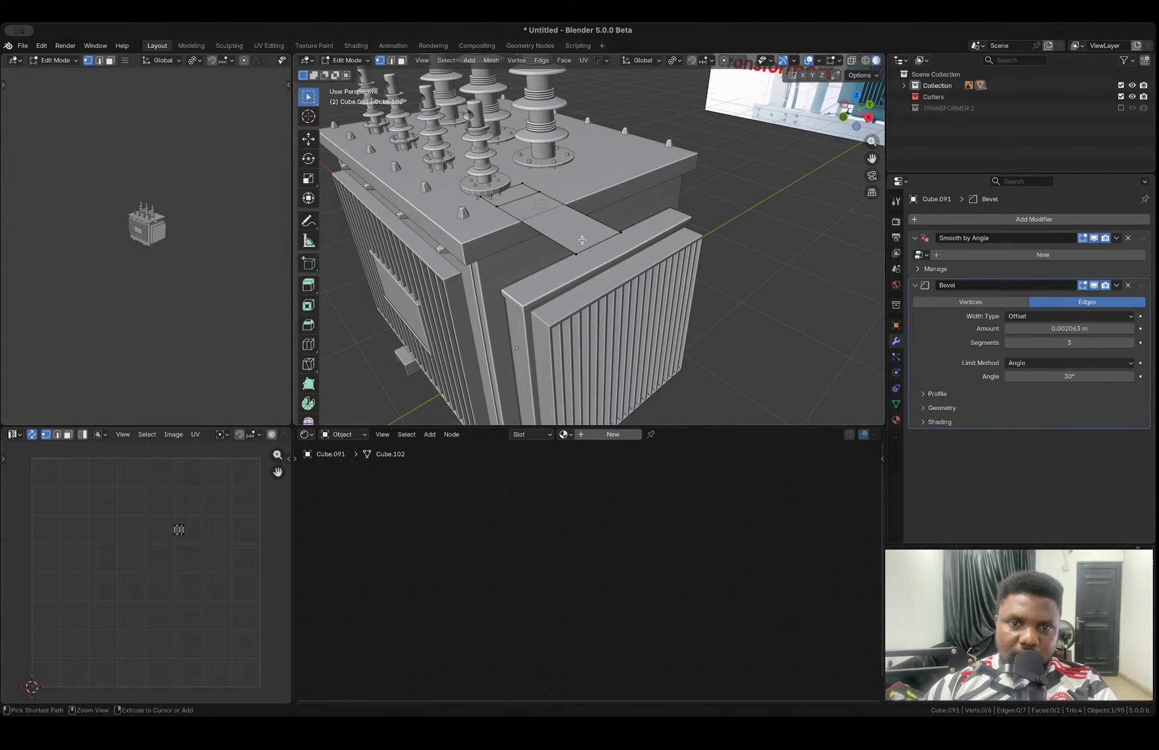
{"action": "key", "text": "ctrl+v"}
{"action": "key", "text": "ctrl+z"}
{"action": "key", "text": "Tab"}
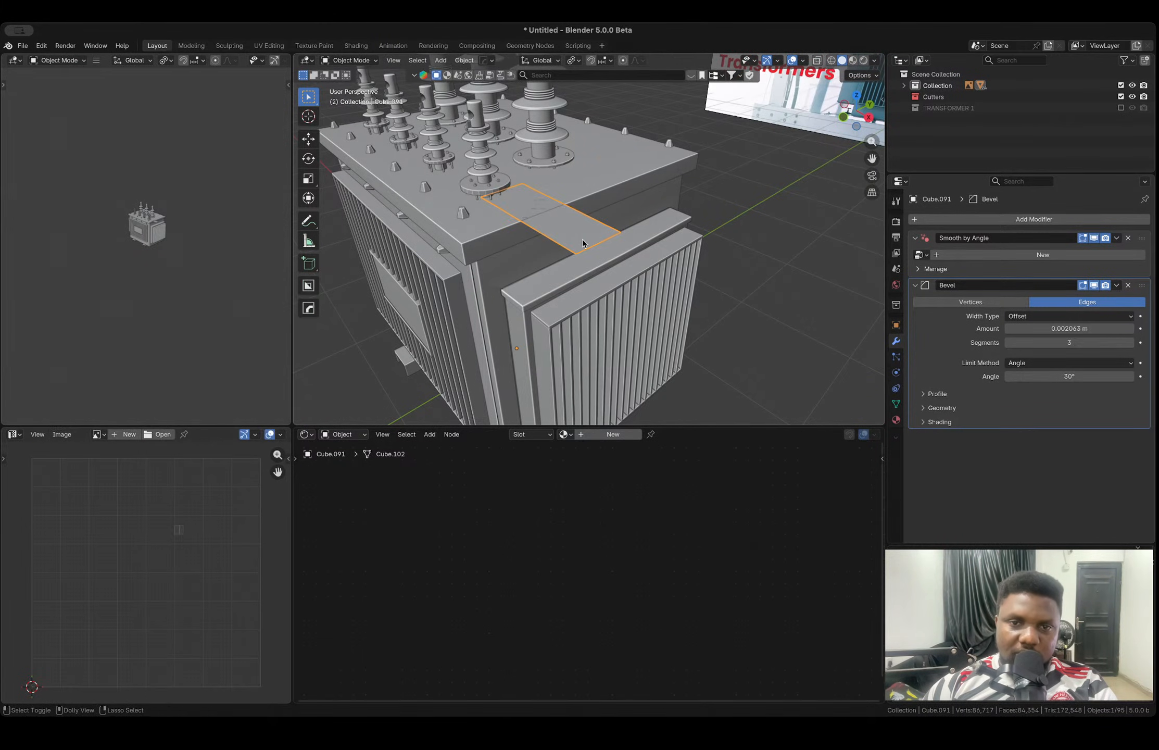
- Add a centred lengthwise loop cut to the plate and bevel it into a narrow strip with a 0.0181 m width
{"action": "key", "text": "Tab"}
{"action": "key", "text": "ctrl+r"}
{"action": "left_click", "coordinate": [588, 247]}
{"action": "right_click", "coordinate": [663, 281]}
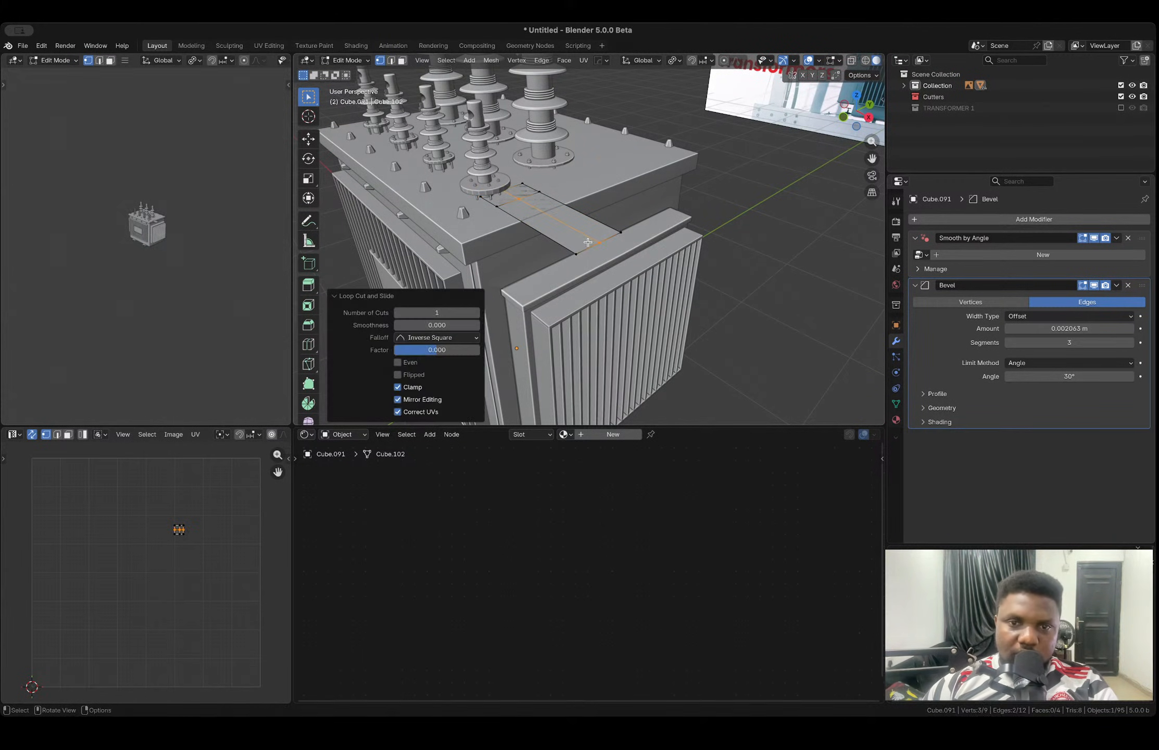
{"action": "key", "text": "2"}
{"action": "key", "text": "ctrl+b"}
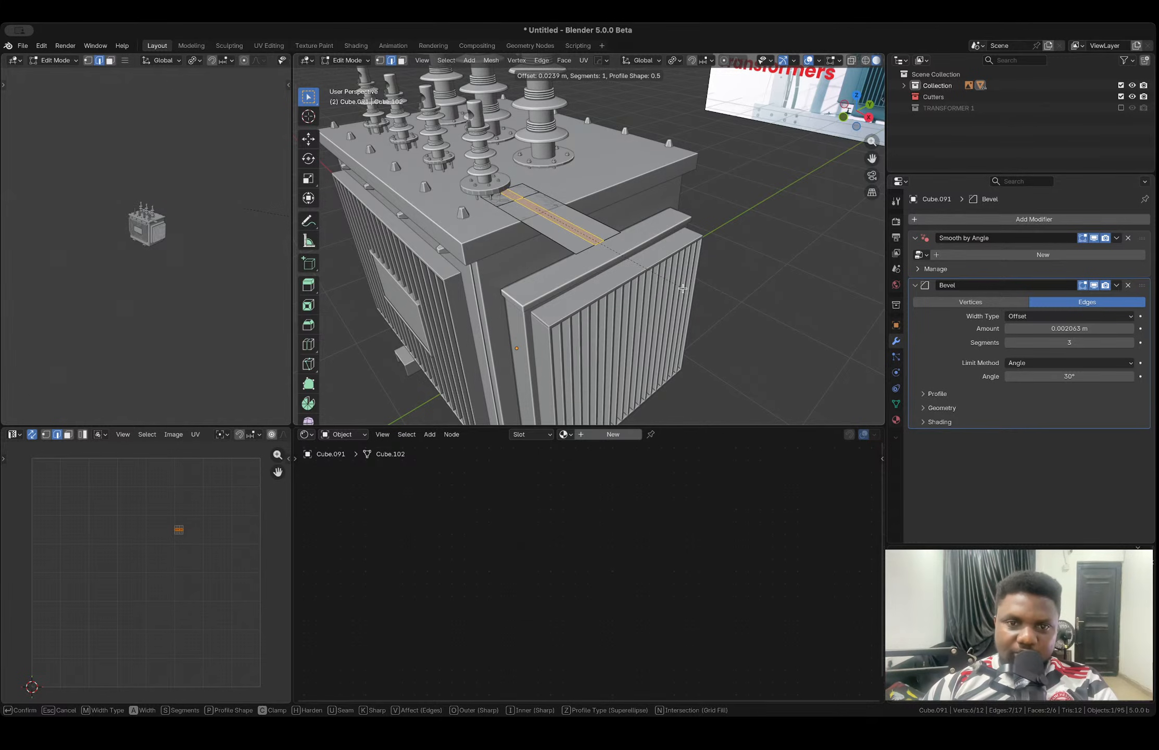
{"action": "left_click", "coordinate": [676, 287]}
- Slide a crosswise loop cut into the plate's overhanging part and extrude the whole plate to give it thickness
{"action": "key", "text": "ctrl+r"}
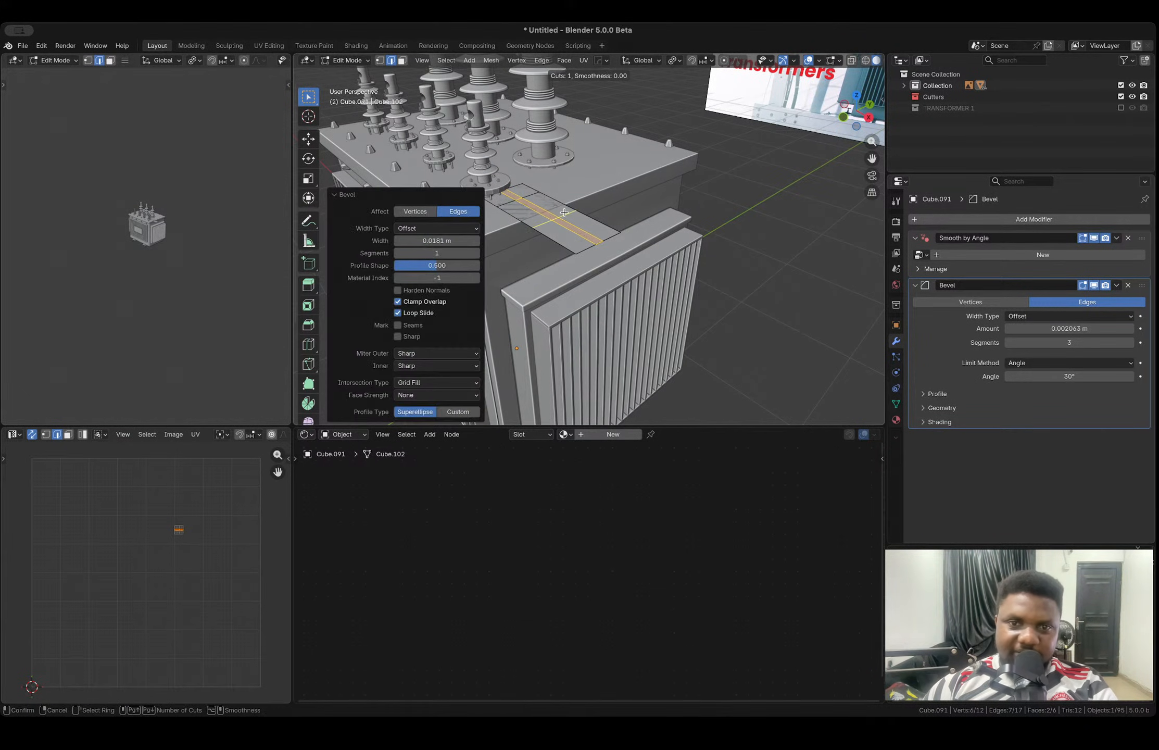
{"action": "left_click", "coordinate": [564, 213]}
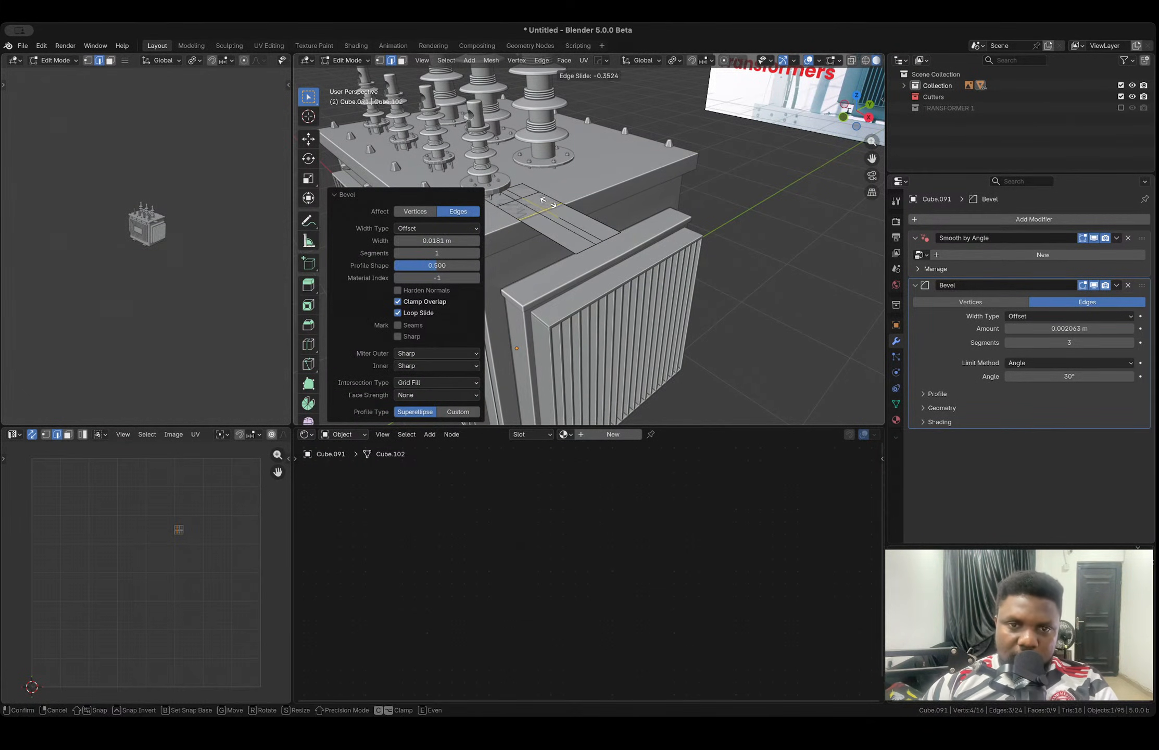
{"action": "left_click", "coordinate": [566, 223]}
{"action": "key", "text": "3"}
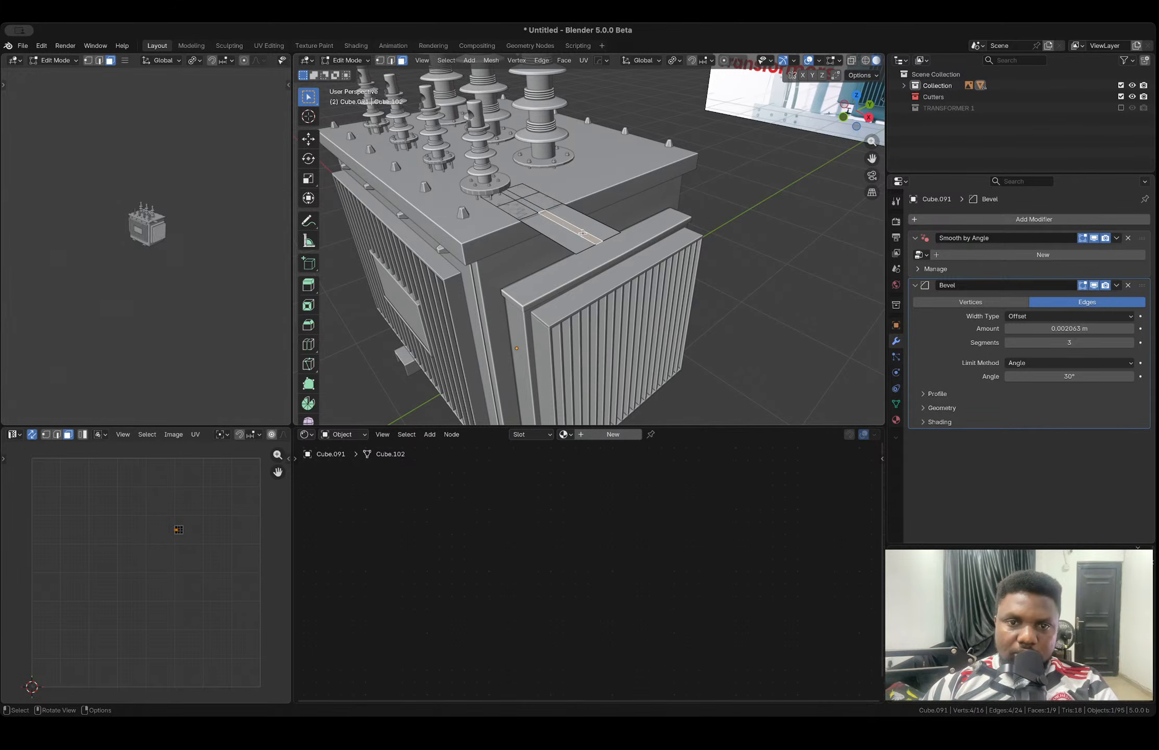
{"action": "key", "text": "a"}
{"action": "key", "text": "e"}
{"action": "left_click", "coordinate": [581, 230]}
- Extrude the narrow central strip of the plate's overhanging part upward about 0.21 m as a vertical rib
{"action": "key", "text": "2"}
{"action": "left_click", "coordinate": [574, 226]}
{"action": "key", "text": "3"}
{"action": "left_click", "coordinate": [574, 225]}
{"action": "key", "text": "e"}
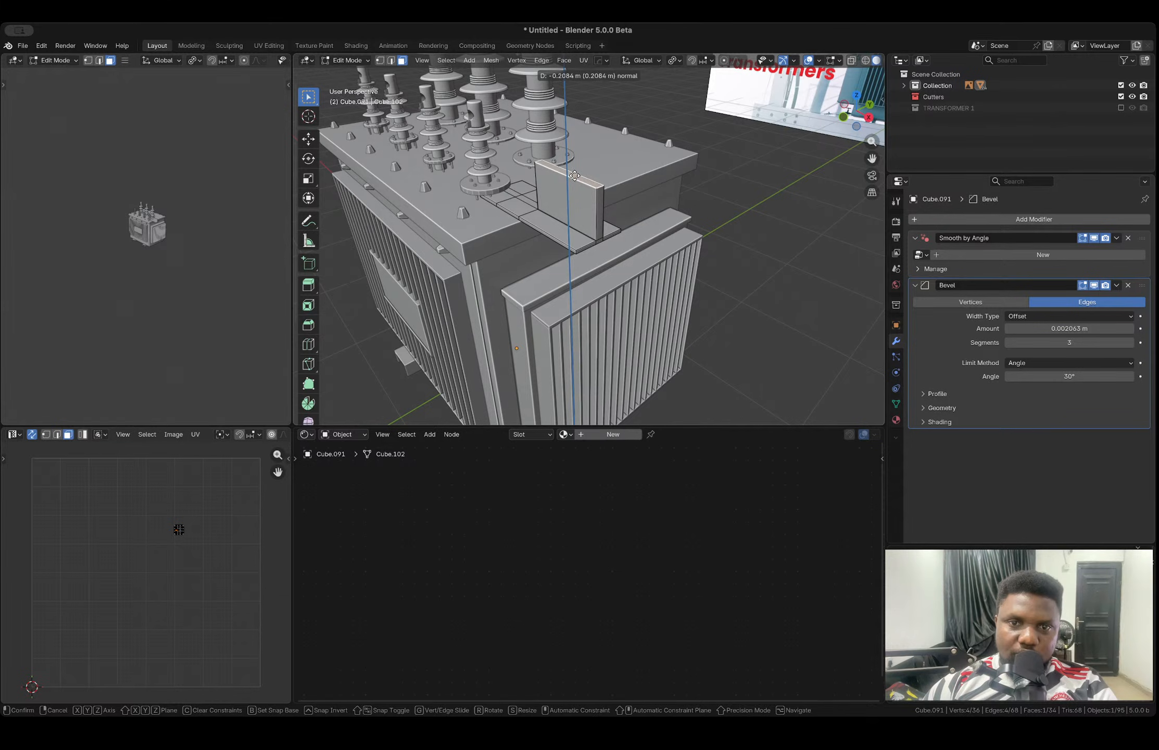
{"action": "left_click", "coordinate": [575, 176]}
- Snap the 3D cursor to the rib's top face and add a cylinder with 32 vertices there
{"action": "key", "text": "shift+s"}
{"action": "left_click", "coordinate": [578, 284]}
{"action": "key", "text": "Tab"}
{"action": "key", "text": "shift+a"}
{"action": "mouse_move", "coordinate": [547, 247]}
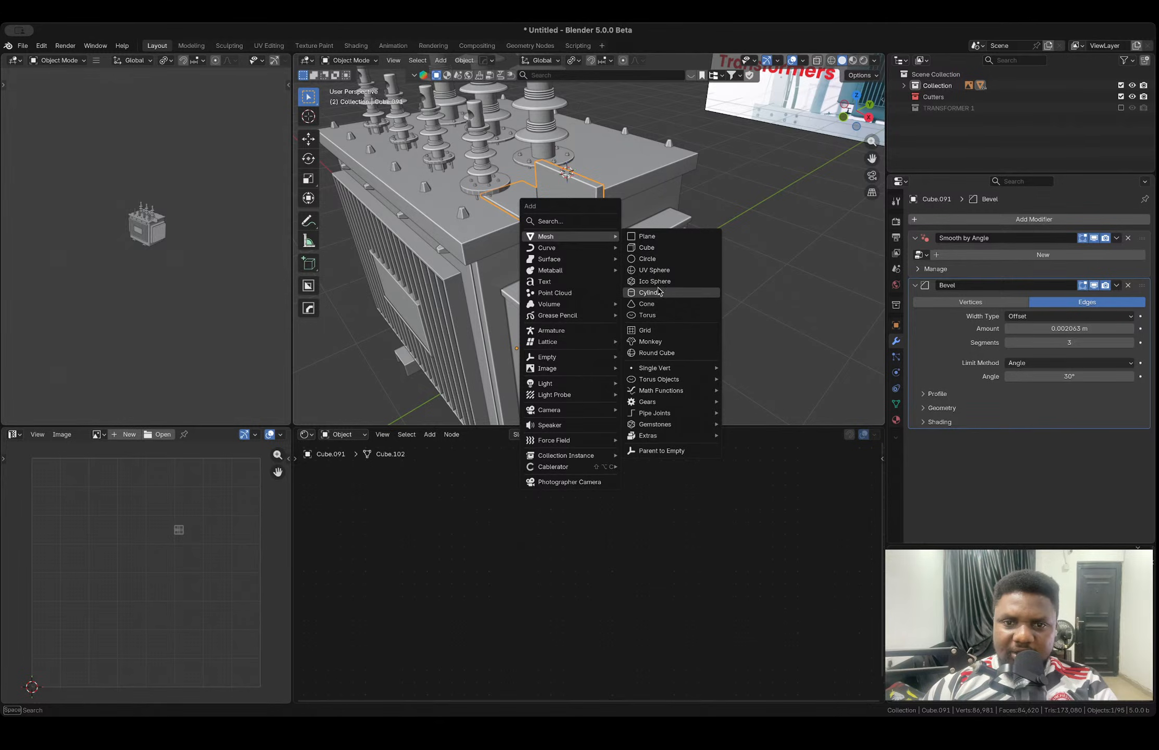
{"action": "left_click", "coordinate": [660, 292]}
{"action": "left_click", "coordinate": [437, 280]}
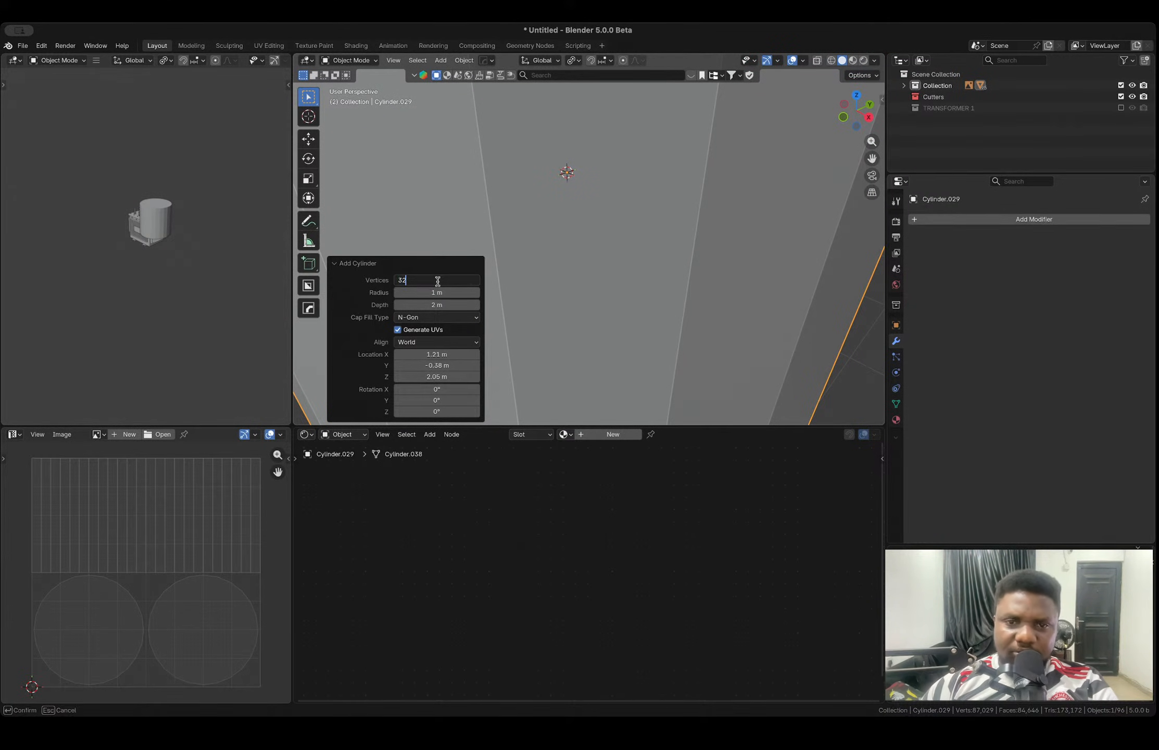
{"action": "type", "text": "32"}
{"action": "key", "text": "Return"}
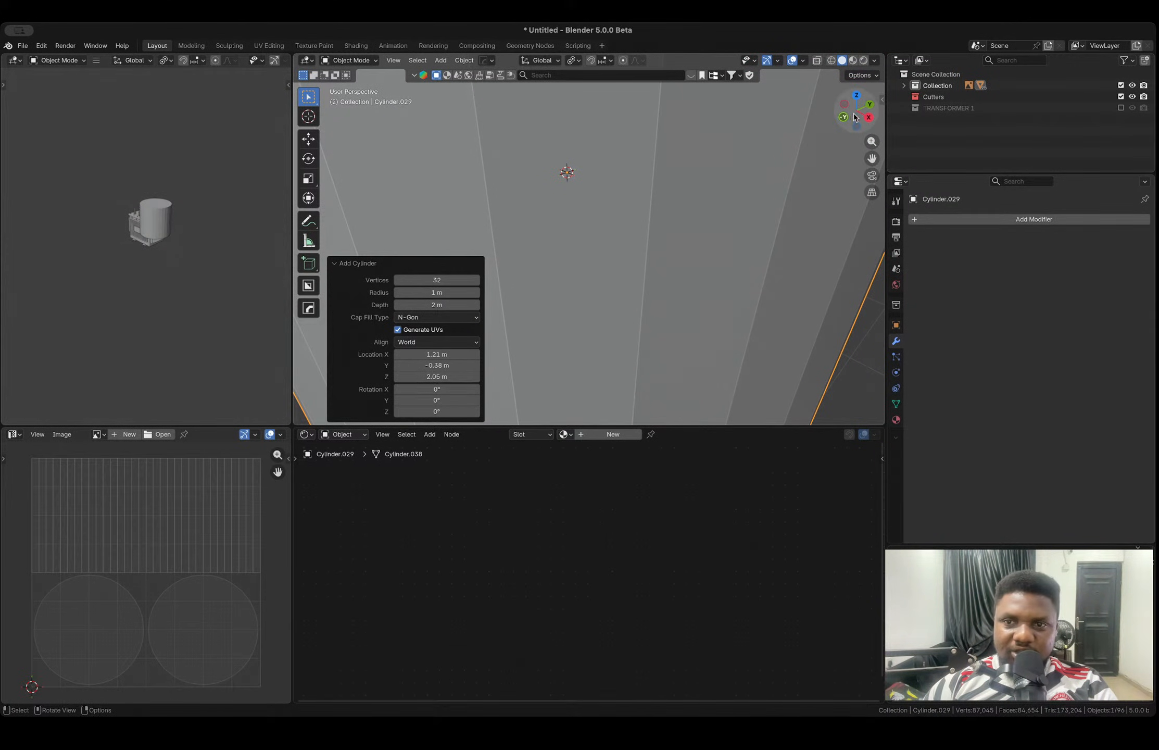
- Rotate the cylinder 90° in the right view and scale it uniformly to about 0.182
{"action": "left_click", "coordinate": [868, 117]}
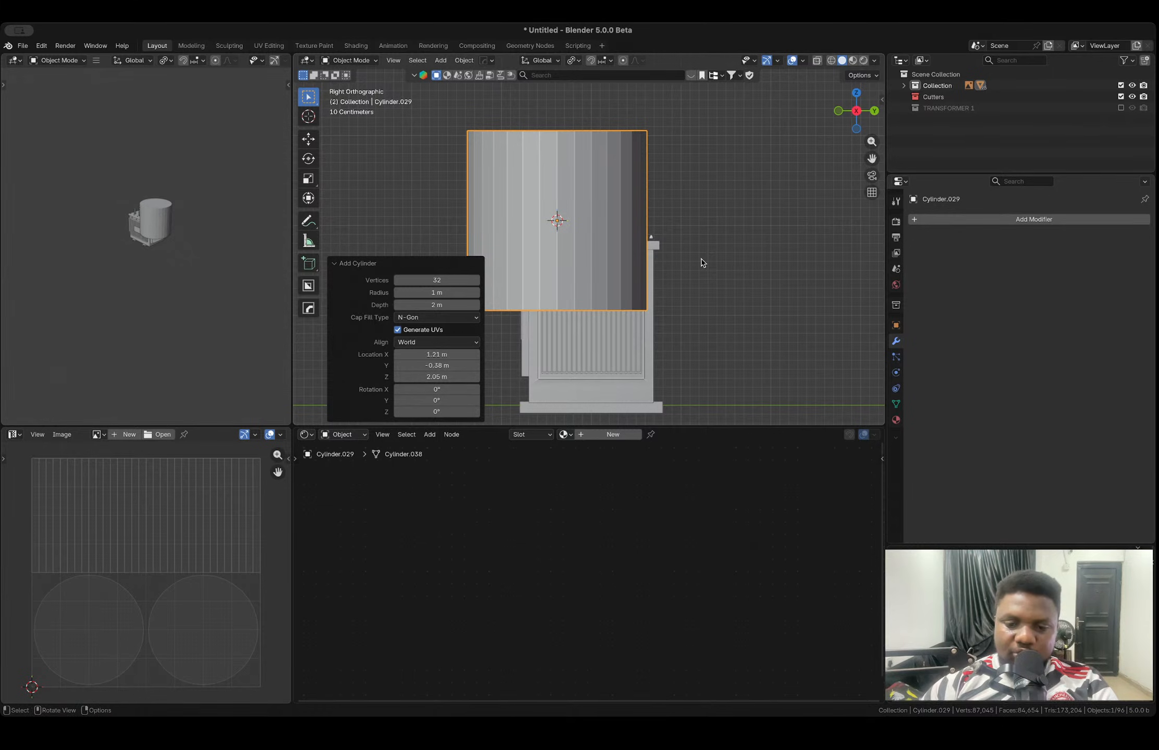
{"action": "type", "text": "r90"}
{"action": "key", "text": "Return"}
{"action": "key", "text": "s"}
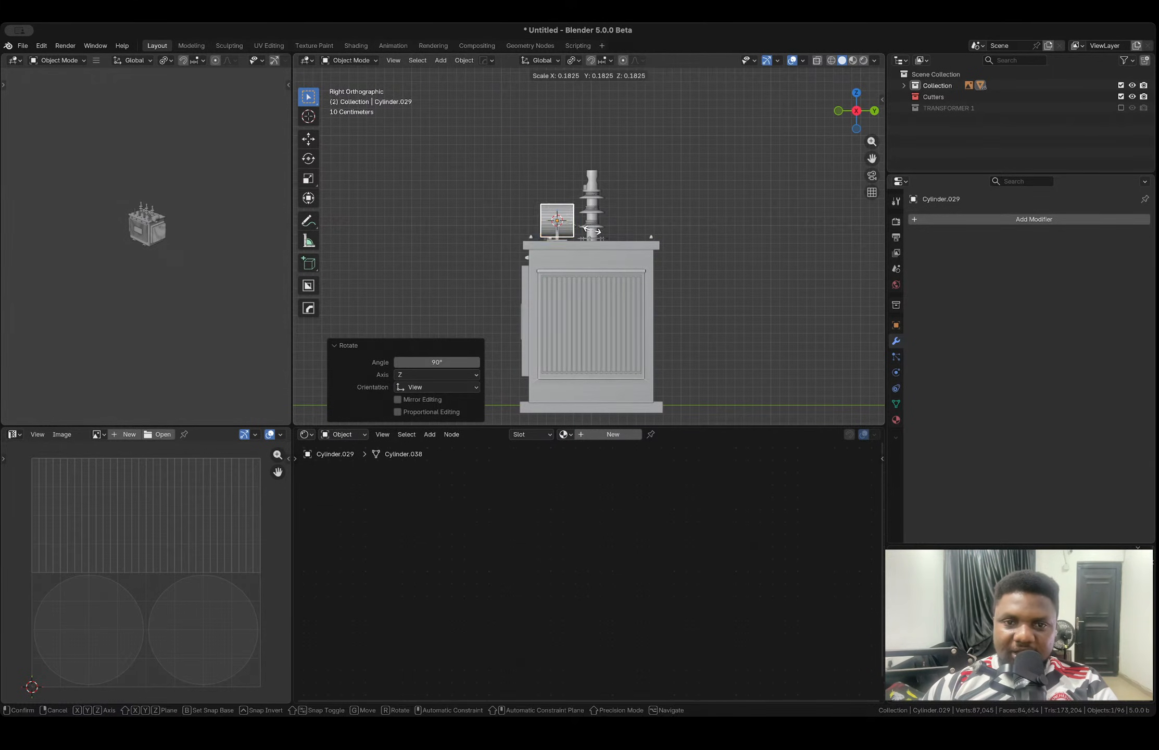
{"action": "left_click", "coordinate": [591, 230]}
- Raise the cylinder about 0.113 m along Z over the rib
{"action": "scroll", "coordinate": [588, 235], "scroll_direction": "up", "scroll_amount": 5}
{"action": "key", "text": "g"}
{"action": "key", "text": "z"}
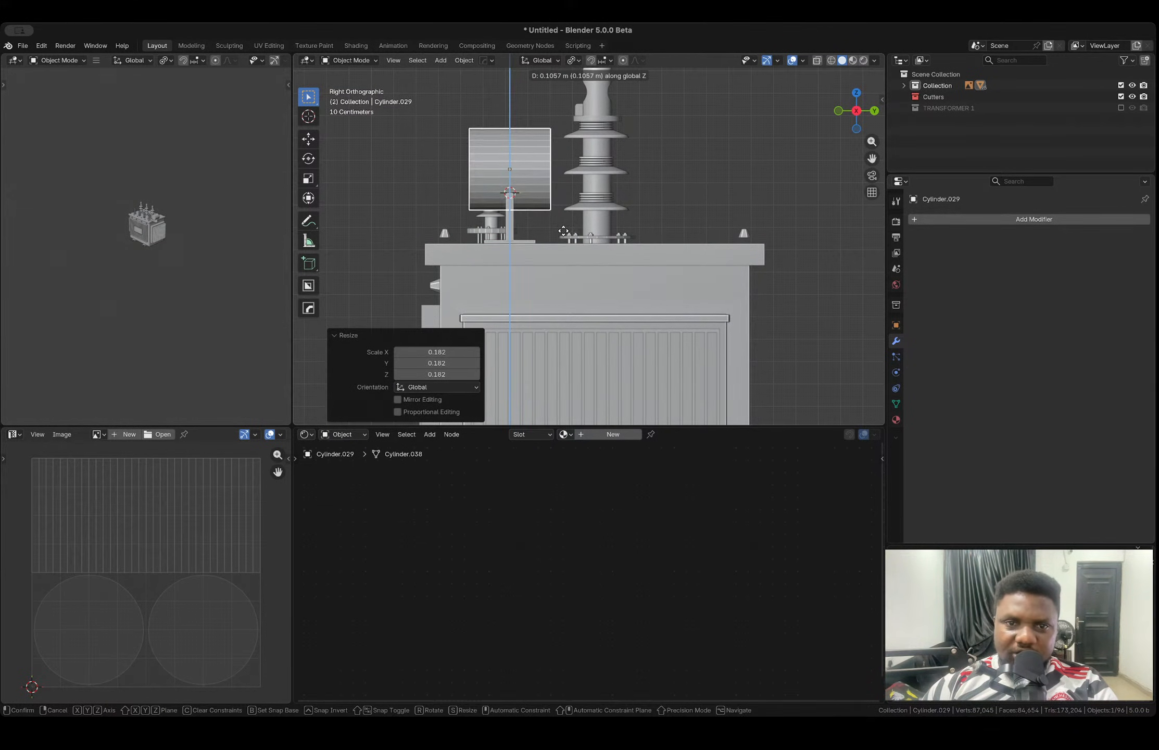
{"action": "left_click", "coordinate": [571, 234]}
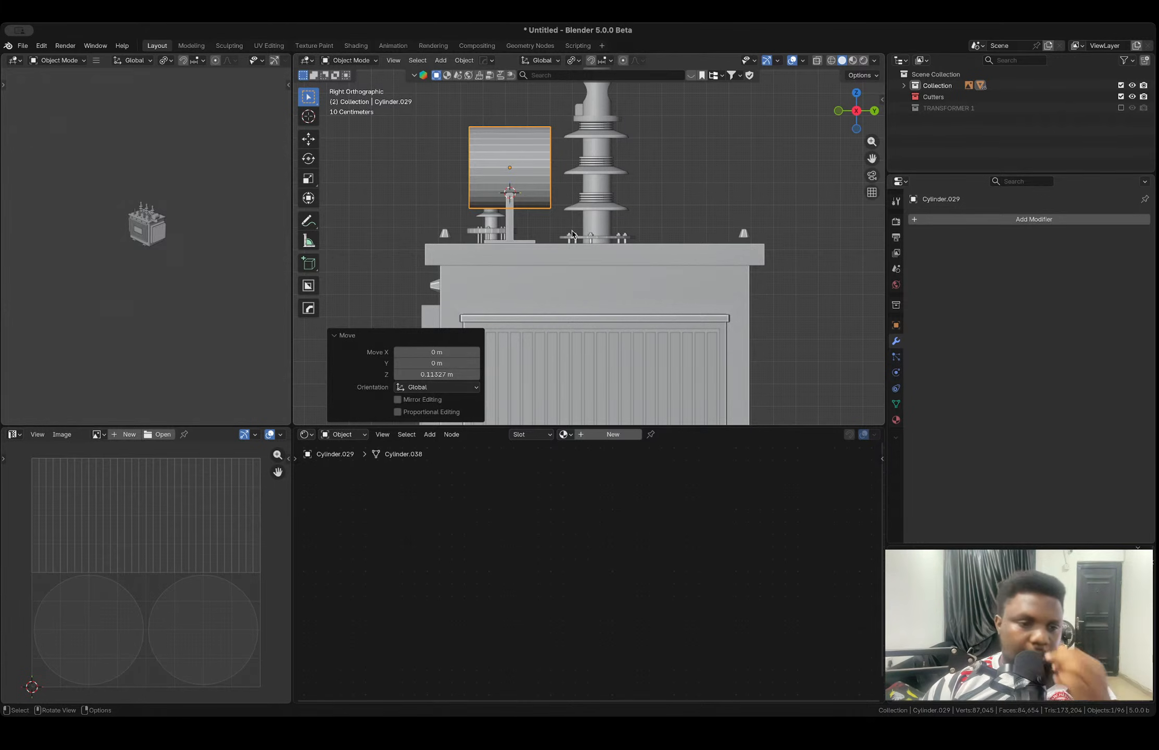
- Snap the 3D cursor to the center of the transformer lid using the middle edge loop of its top
{"action": "middle_click_drag", "start_coordinate": [570, 229], "coordinate": [596, 235]}
{"action": "scroll", "coordinate": [669, 237], "scroll_direction": "up", "scroll_amount": 4}
{"action": "key", "text": "Tab"}
{"action": "scroll", "coordinate": [698, 234], "scroll_direction": "down", "scroll_amount": 4}
{"action": "middle_click_drag", "start_coordinate": [729, 225], "coordinate": [584, 250], "text": "shift"}
{"action": "key", "text": "Tab"}
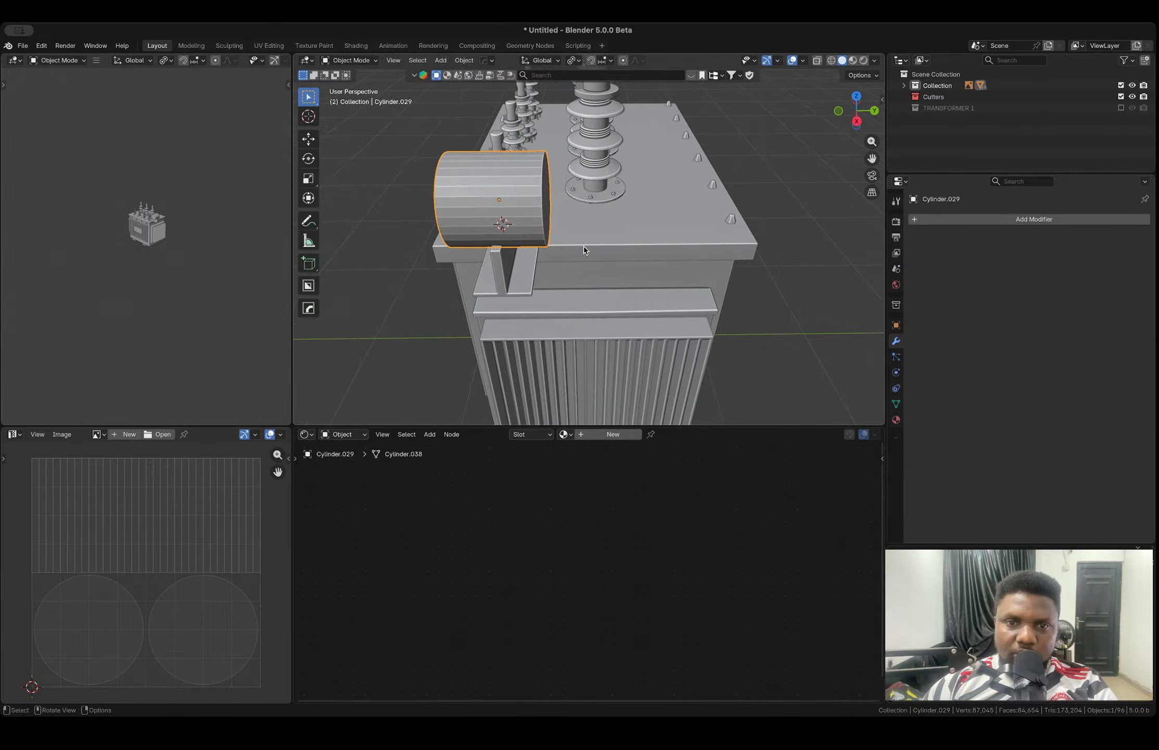
{"action": "left_click", "coordinate": [585, 250]}
{"action": "key", "text": "Tab"}
{"action": "left_click", "coordinate": [595, 238], "text": "alt"}
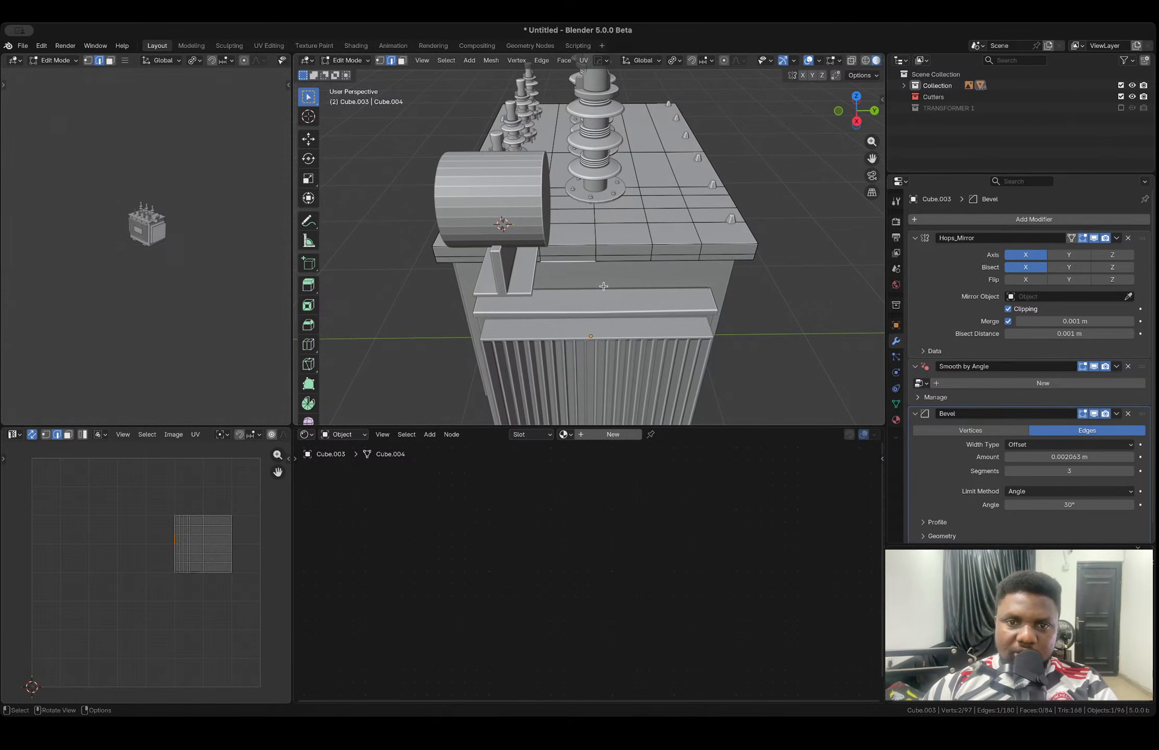
{"action": "left_click", "coordinate": [596, 239], "text": "alt"}
{"action": "key", "text": "shift+s"}
{"action": "key", "text": "Escape"}
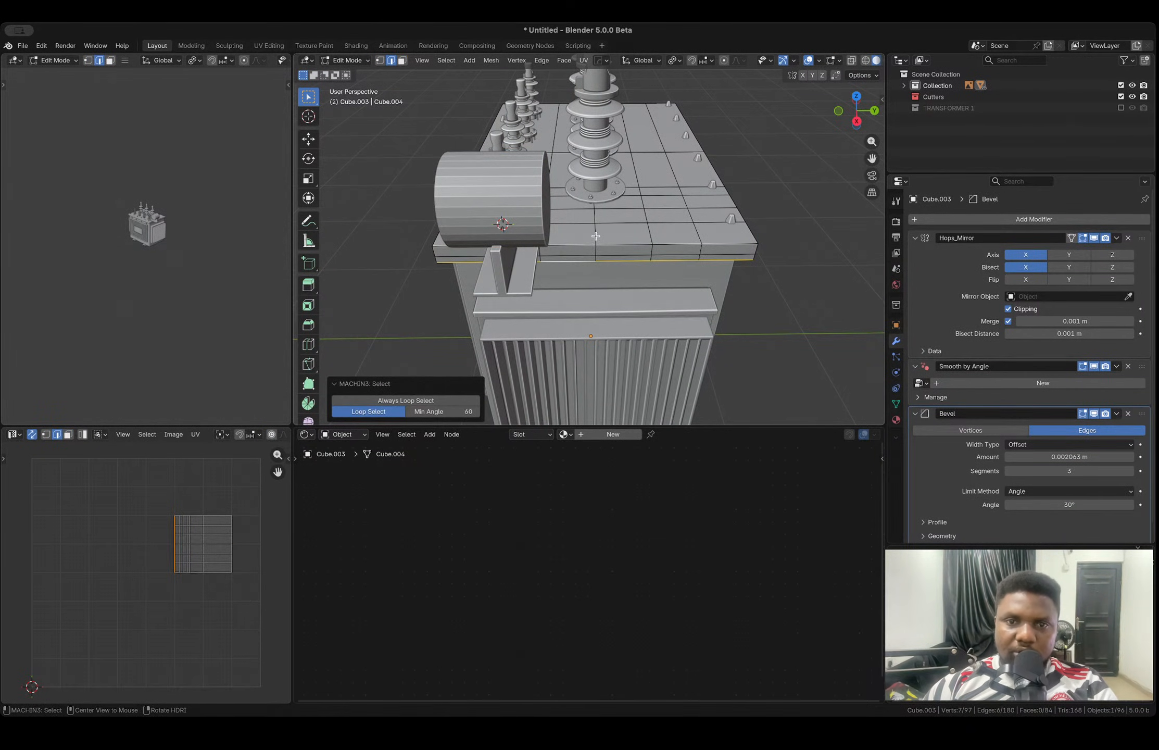
{"action": "left_click", "coordinate": [596, 237], "text": "alt"}
{"action": "key", "text": "shift+s"}
{"action": "left_click", "coordinate": [605, 267]}
{"action": "key", "text": "Tab"}
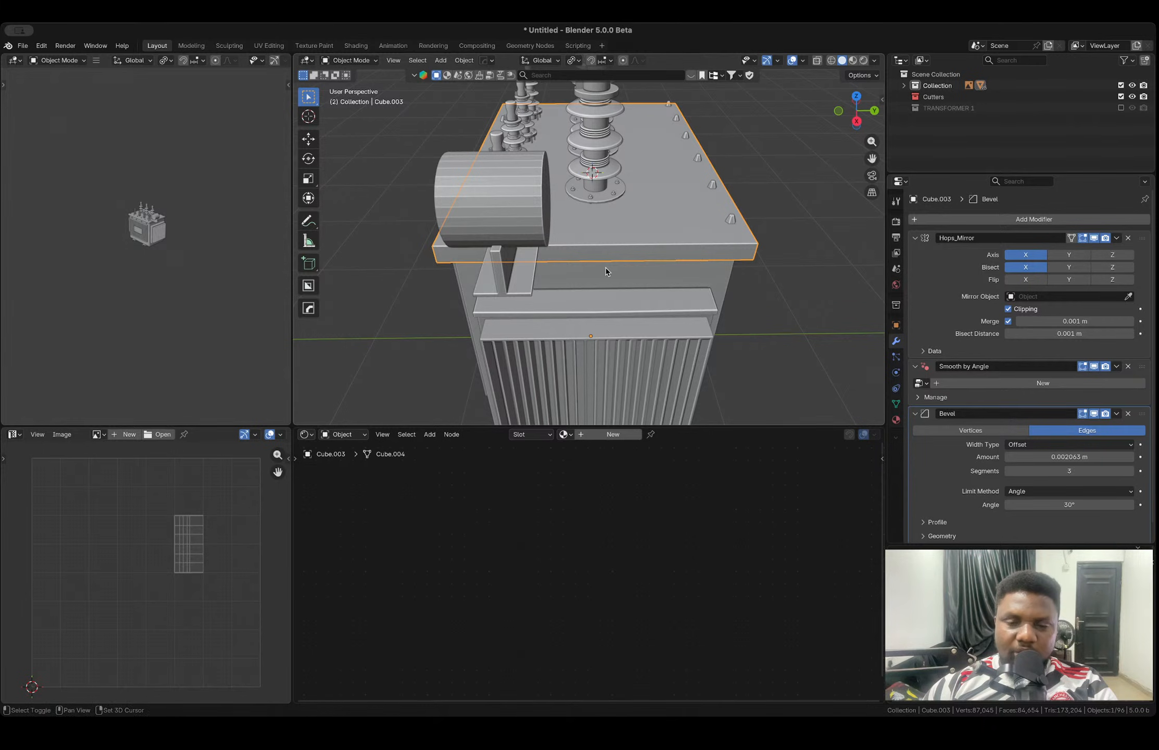
- Set the horizontal cylinder's origin to the 3D cursor
{"action": "left_click", "coordinate": [522, 223]}
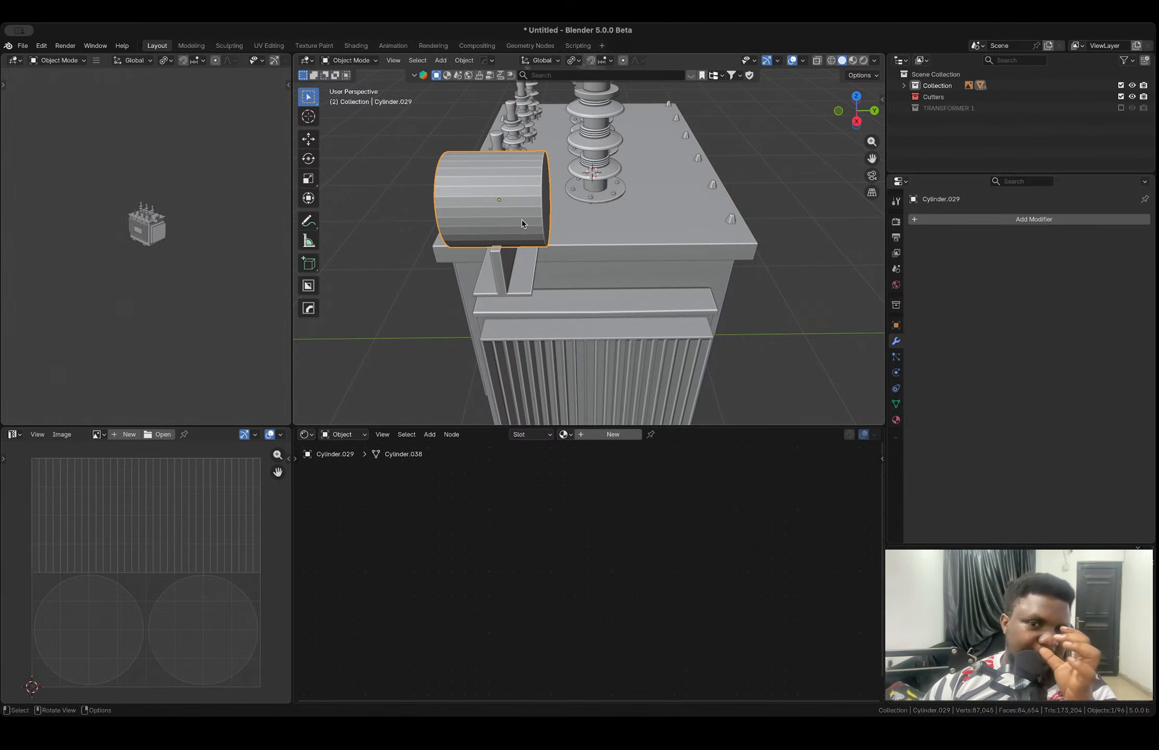
{"action": "right_click", "coordinate": [522, 219]}
{"action": "mouse_move", "coordinate": [521, 220]}
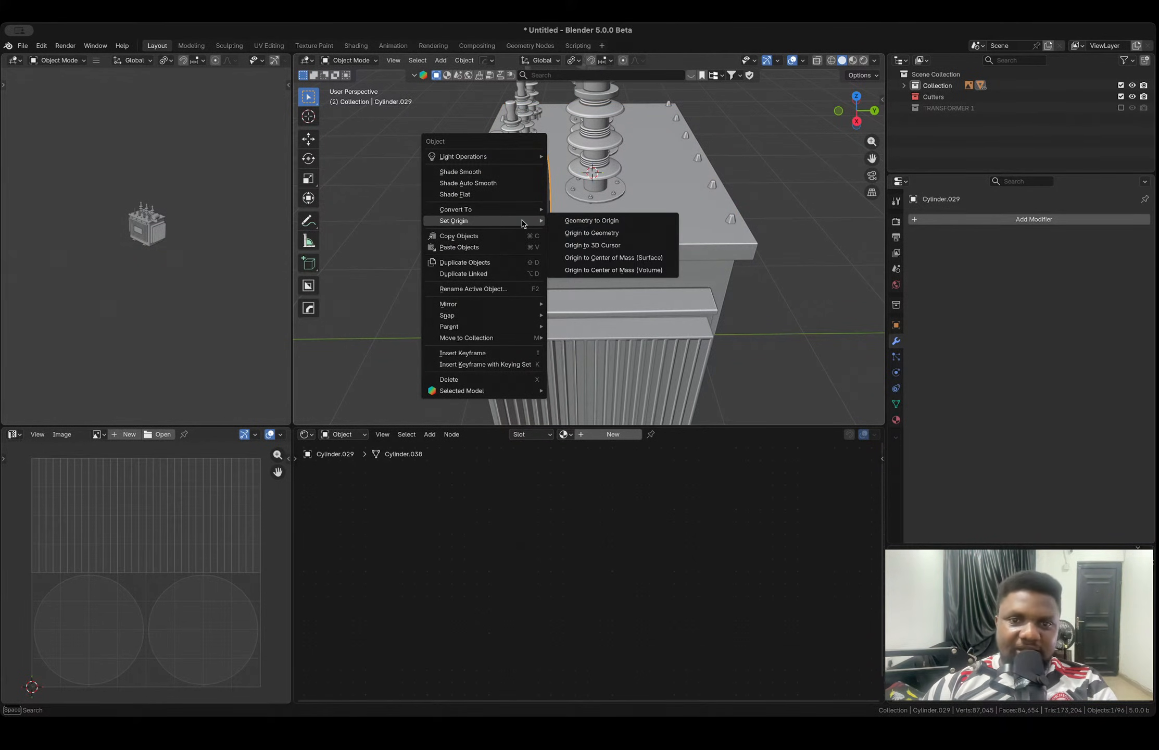
{"action": "left_click", "coordinate": [614, 237]}
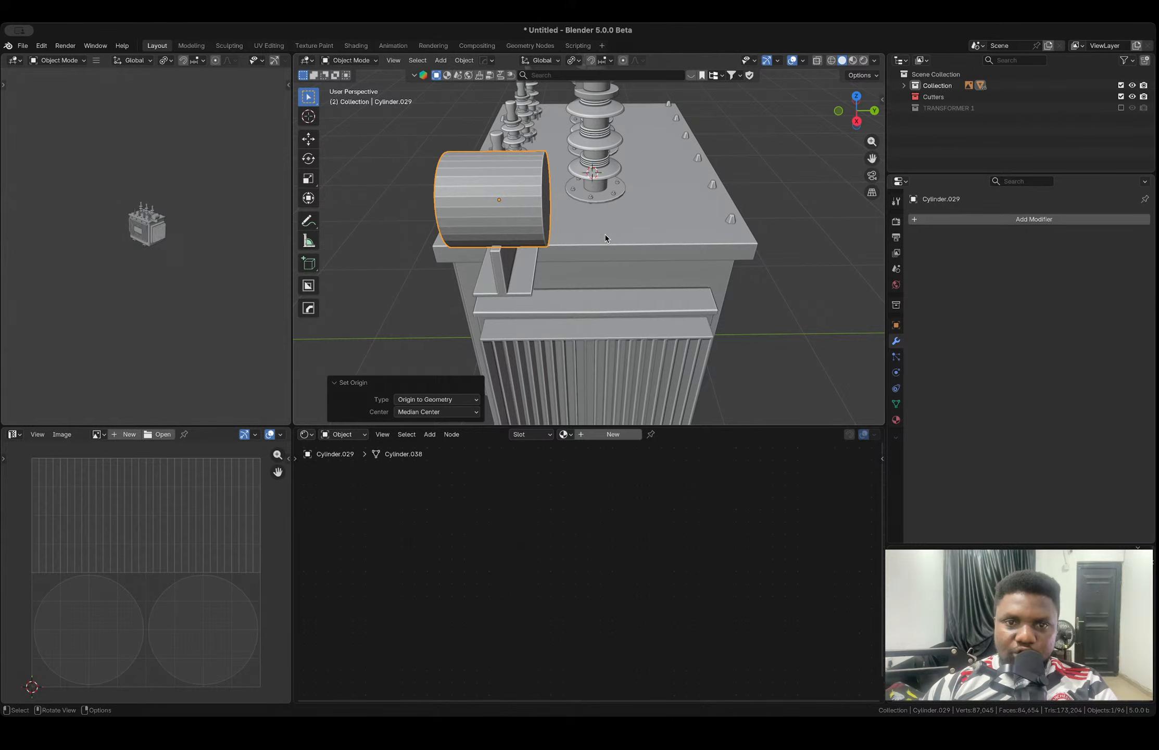
{"action": "right_click", "coordinate": [604, 234]}
{"action": "mouse_move", "coordinate": [605, 235]}
{"action": "left_click", "coordinate": [666, 255]}
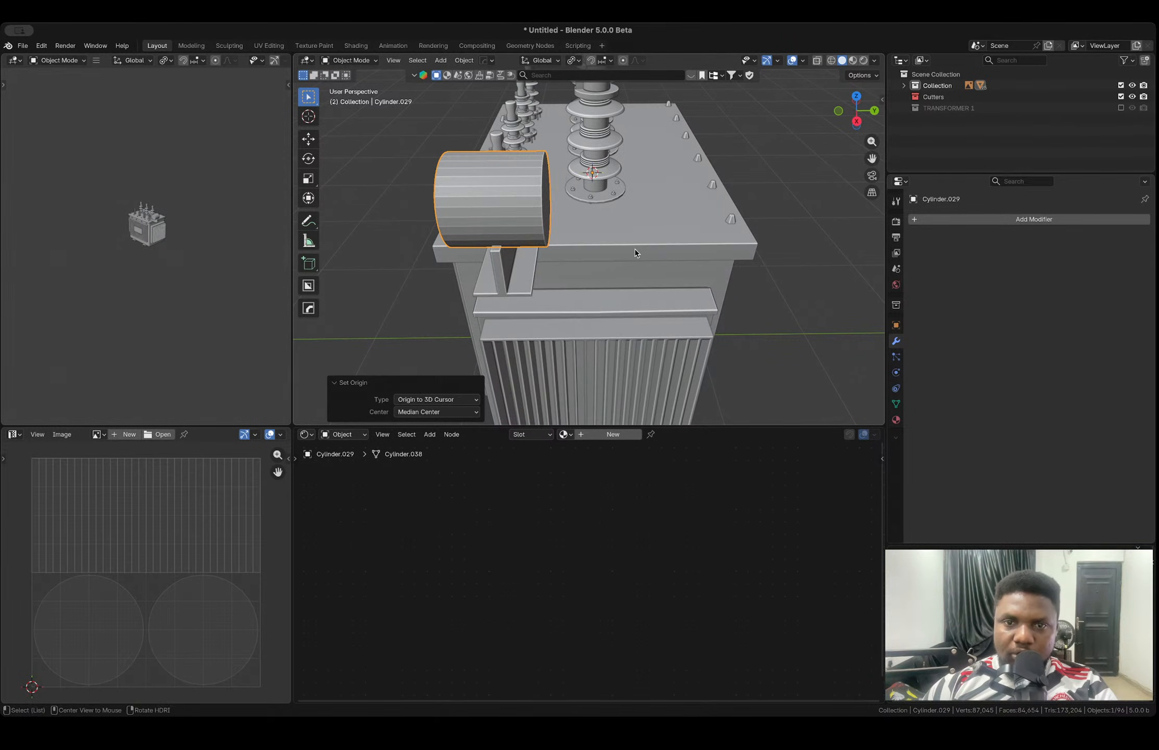
- Mirror the cylinder across the lid's center on its Z axis and move its mesh about 0.146 m along Y
{"action": "key", "text": "alt+x"}
{"action": "left_click", "coordinate": [512, 173]}
{"action": "middle_click_drag", "start_coordinate": [518, 197], "coordinate": [550, 202]}
{"action": "key", "text": "Tab"}
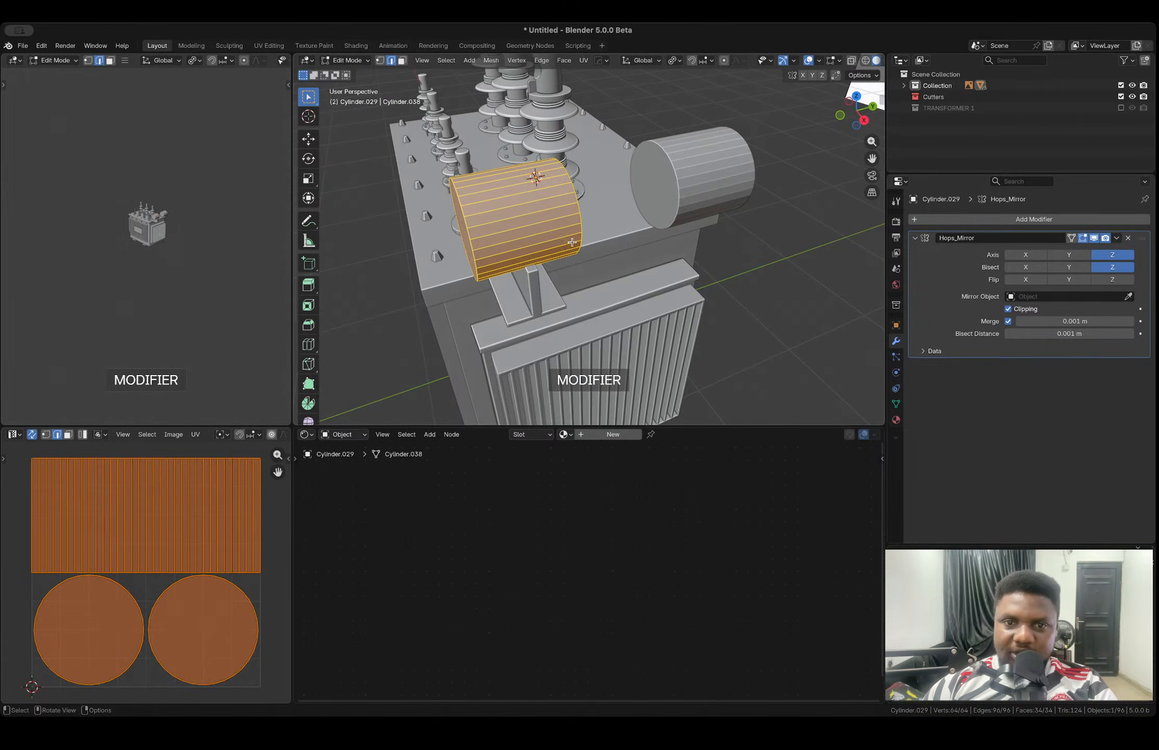
{"action": "key", "text": "g"}
{"action": "key", "text": "y"}
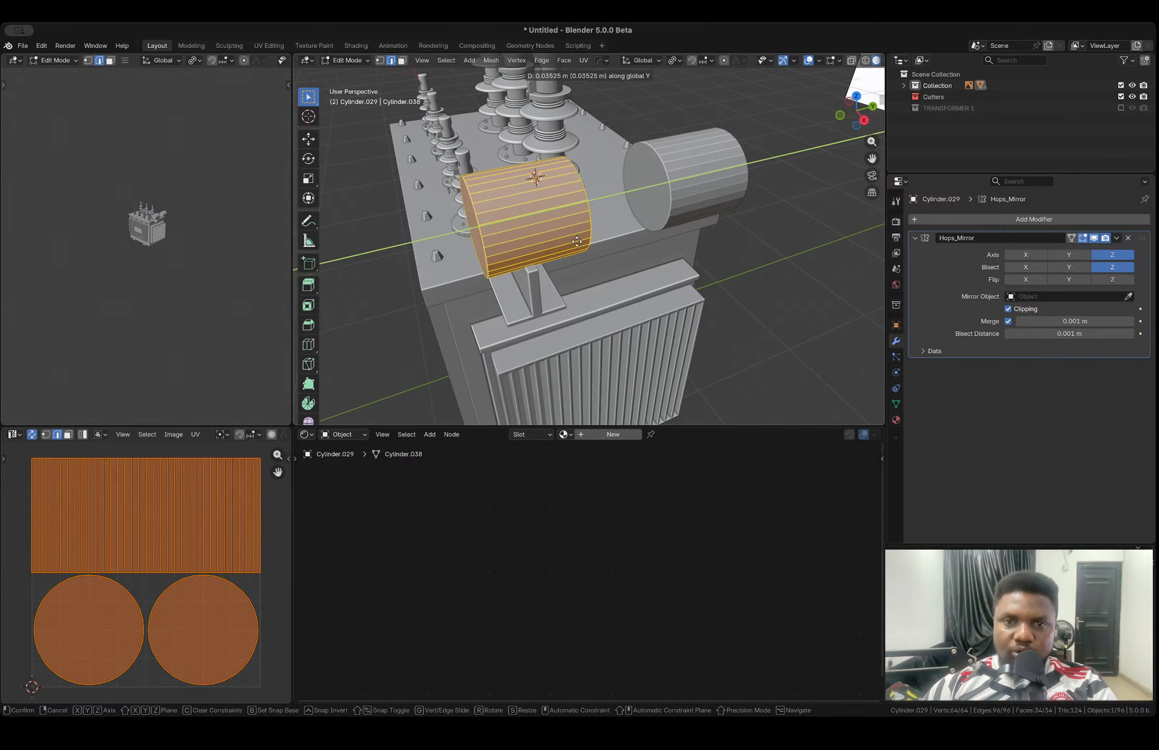
{"action": "left_click", "coordinate": [588, 234]}
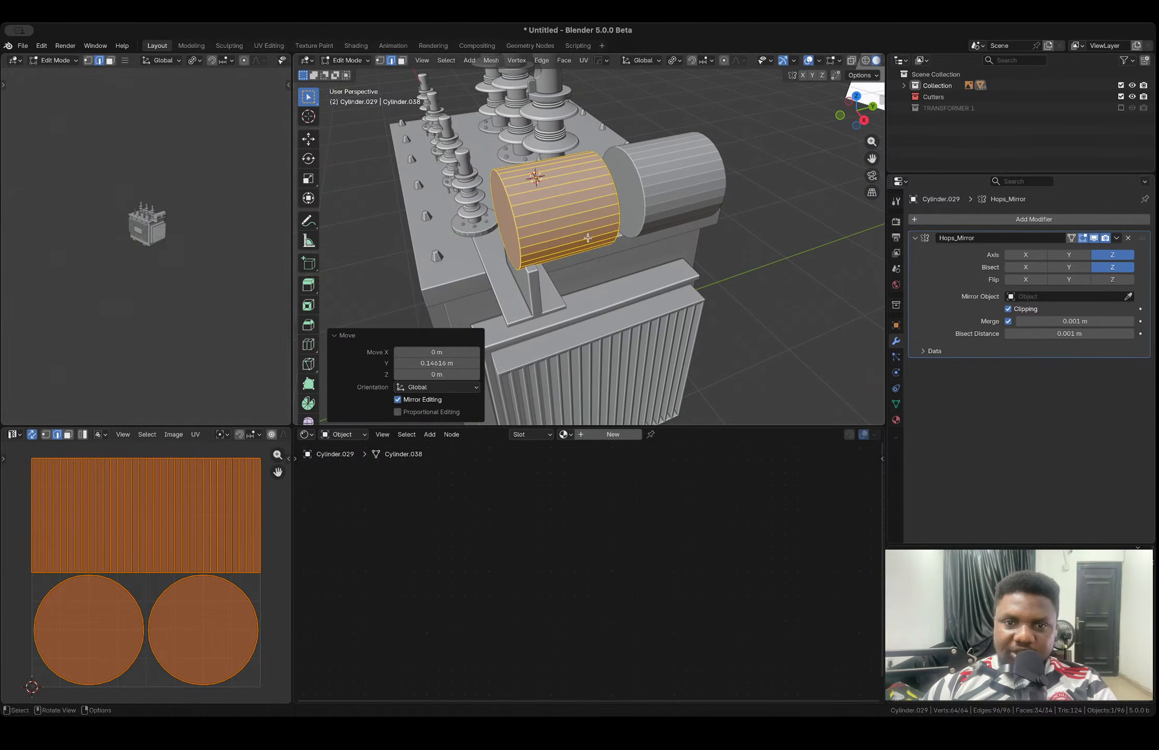
- Scale the cylinder mesh along Y and move its inner end vertices about 0.1 m along Y to meet the mirrored half
{"action": "key", "text": "s"}
{"action": "key", "text": "y"}
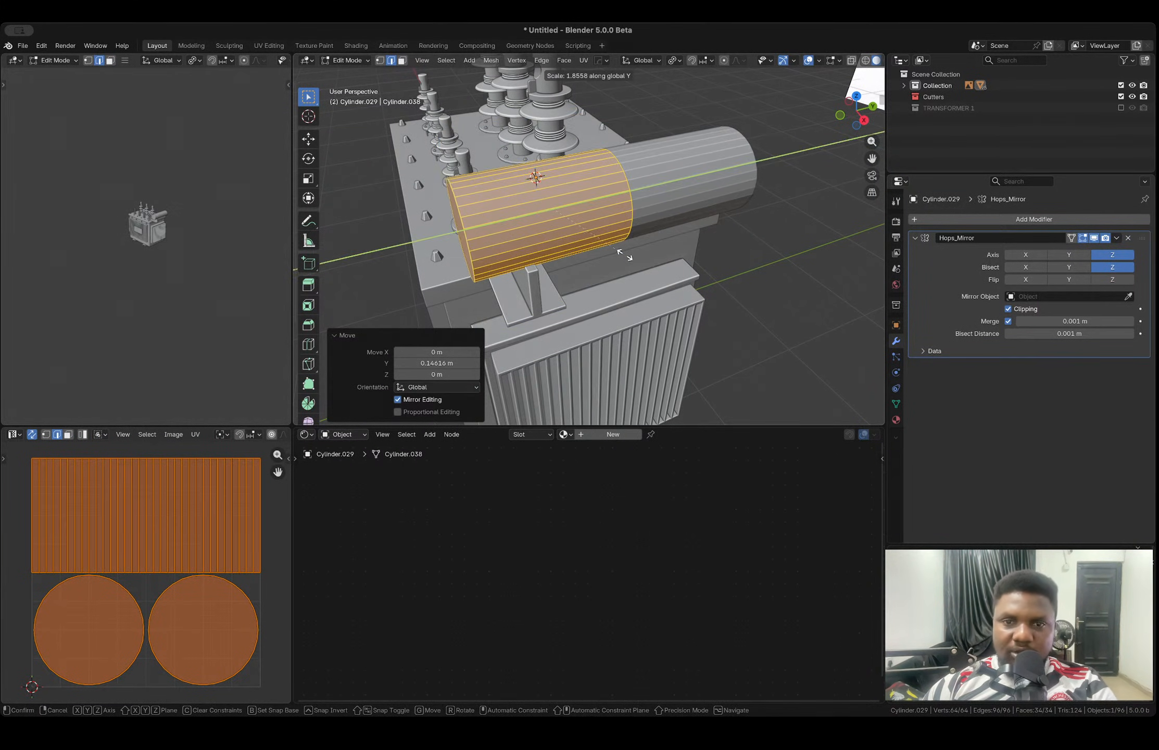
{"action": "left_click", "coordinate": [569, 251]}
{"action": "key", "text": "1"}
{"action": "key", "text": "alt+z"}
{"action": "left_click_drag", "start_coordinate": [553, 122], "coordinate": [666, 264]}
{"action": "key", "text": "g"}
{"action": "key", "text": "y"}
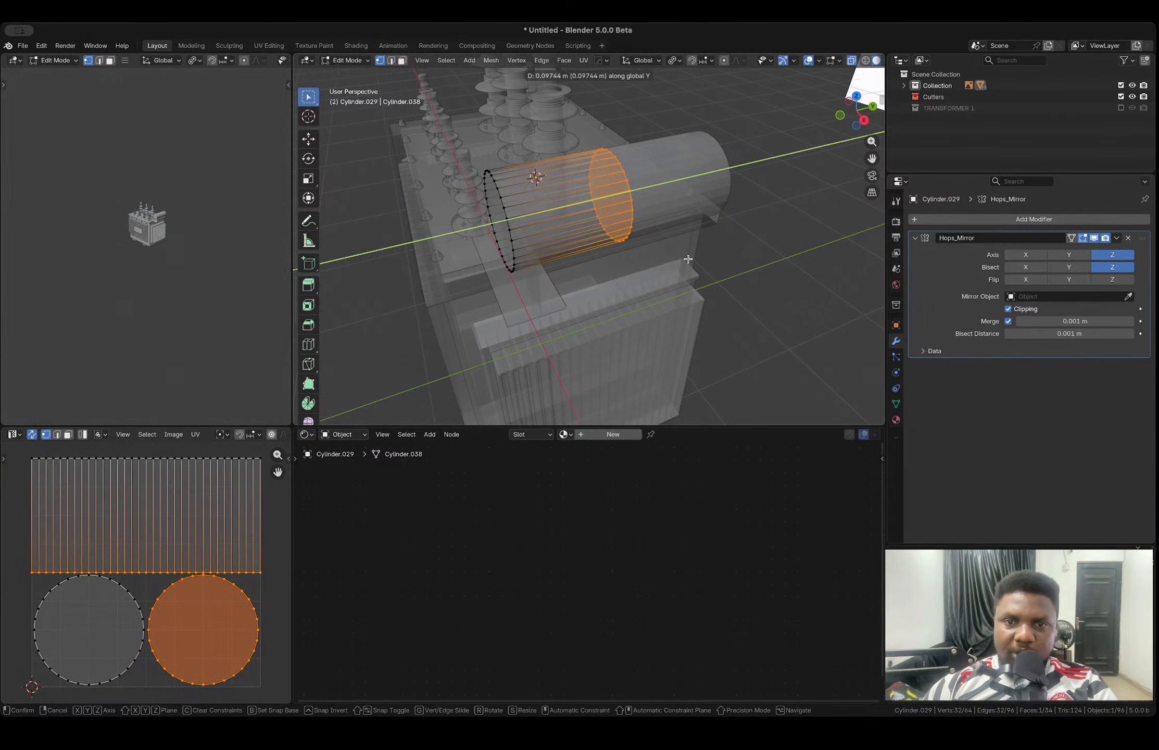
{"action": "left_click", "coordinate": [689, 259]}
{"action": "key", "text": "alt+z"}
- Add an edge loop around the cylinder and slide it by about -0.92, close to the outer end
{"action": "middle_click_drag", "start_coordinate": [552, 226], "coordinate": [552, 214]}
{"action": "key", "text": "ctrl+r"}
{"action": "left_click", "coordinate": [550, 210]}
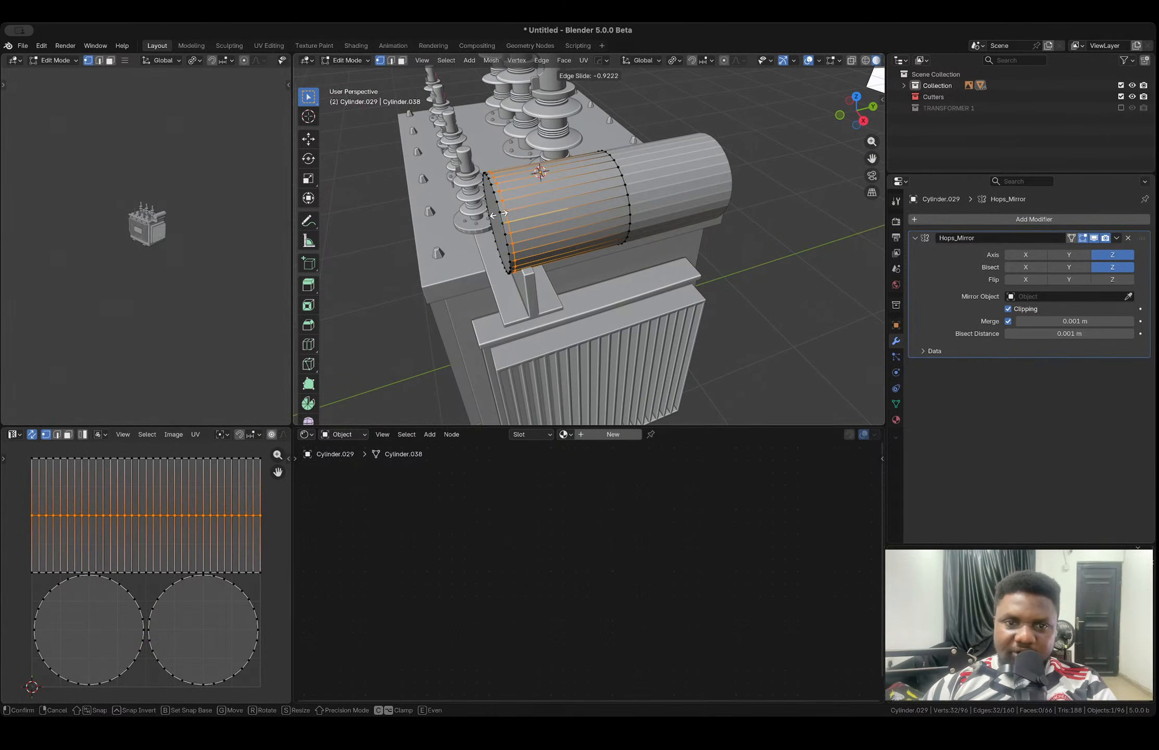
{"action": "left_click", "coordinate": [498, 214]}
{"action": "scroll", "coordinate": [497, 243], "scroll_direction": "up", "scroll_amount": 3}
- Extrude the narrow ring of faces at the cylinder's outer end outward along normals by about 0.1 m as a flange
{"action": "key", "text": "3"}
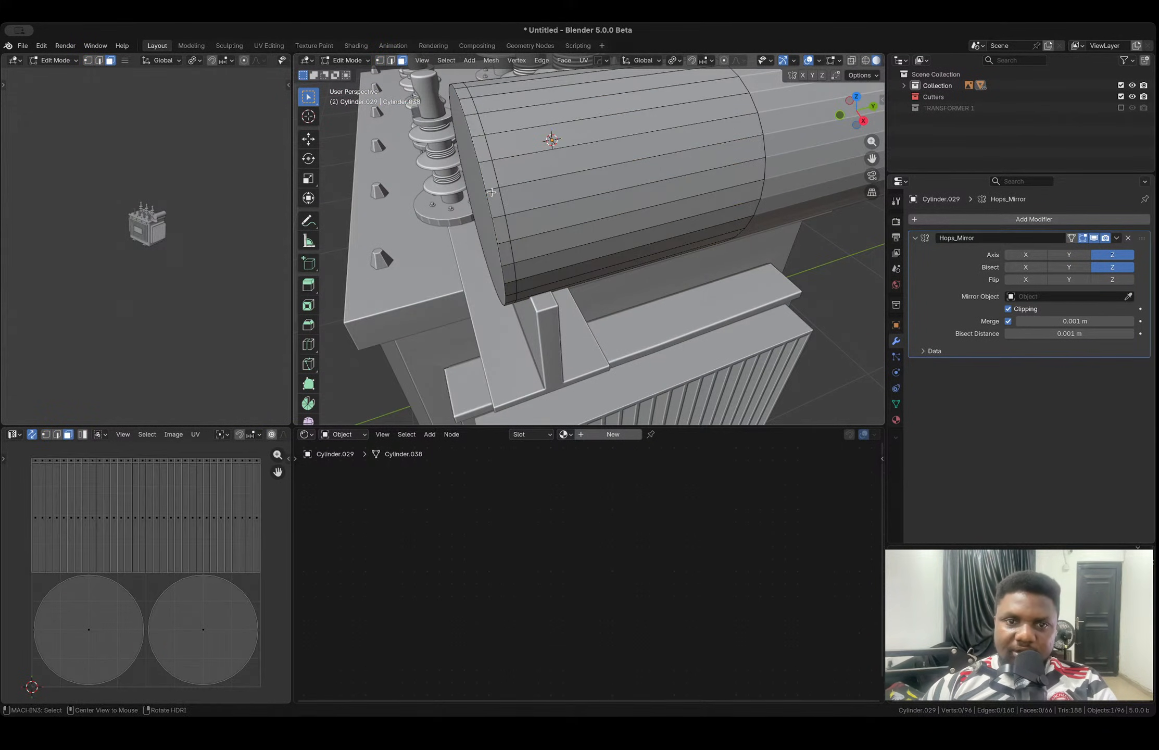
{"action": "left_click", "coordinate": [492, 192], "text": "alt"}
{"action": "key", "text": "alt+e"}
{"action": "left_click", "coordinate": [552, 262]}
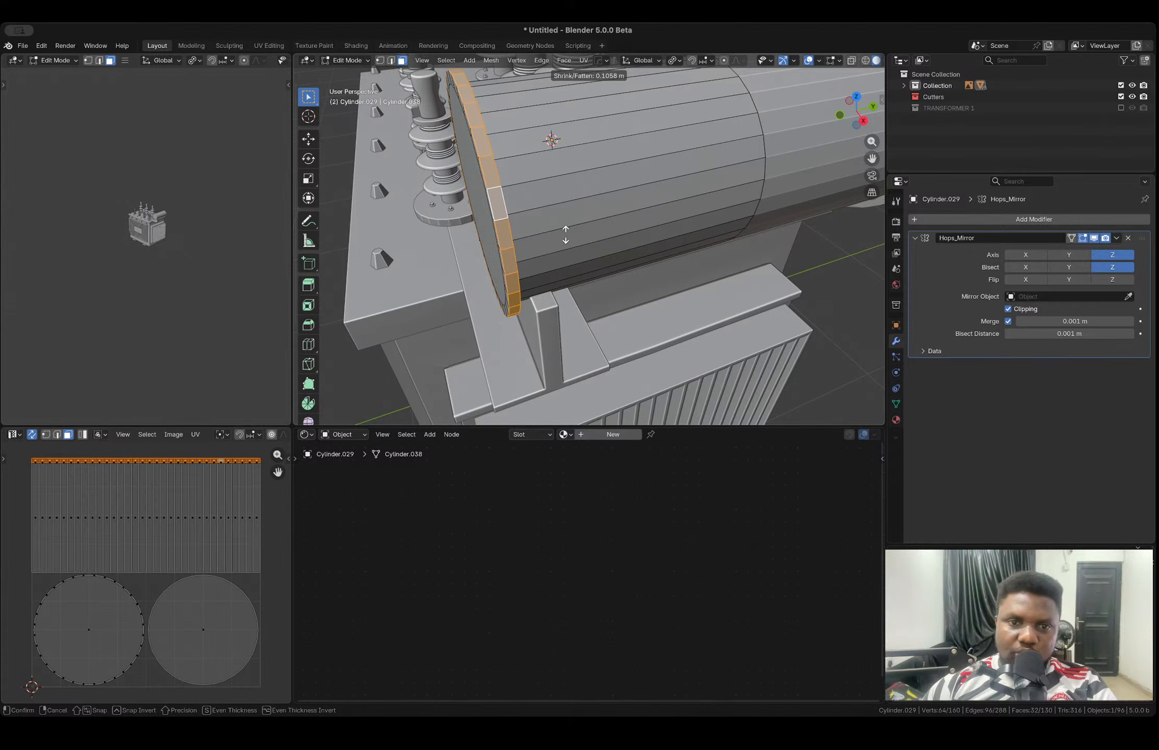
{"action": "left_click", "coordinate": [565, 237]}
- Inset the cylinder's round end-cap face by about 0.5675 m
{"action": "middle_click_drag", "start_coordinate": [565, 237], "coordinate": [677, 224]}
{"action": "key", "text": "Tab"}
{"action": "key", "text": "Tab"}
{"action": "left_click", "coordinate": [679, 221]}
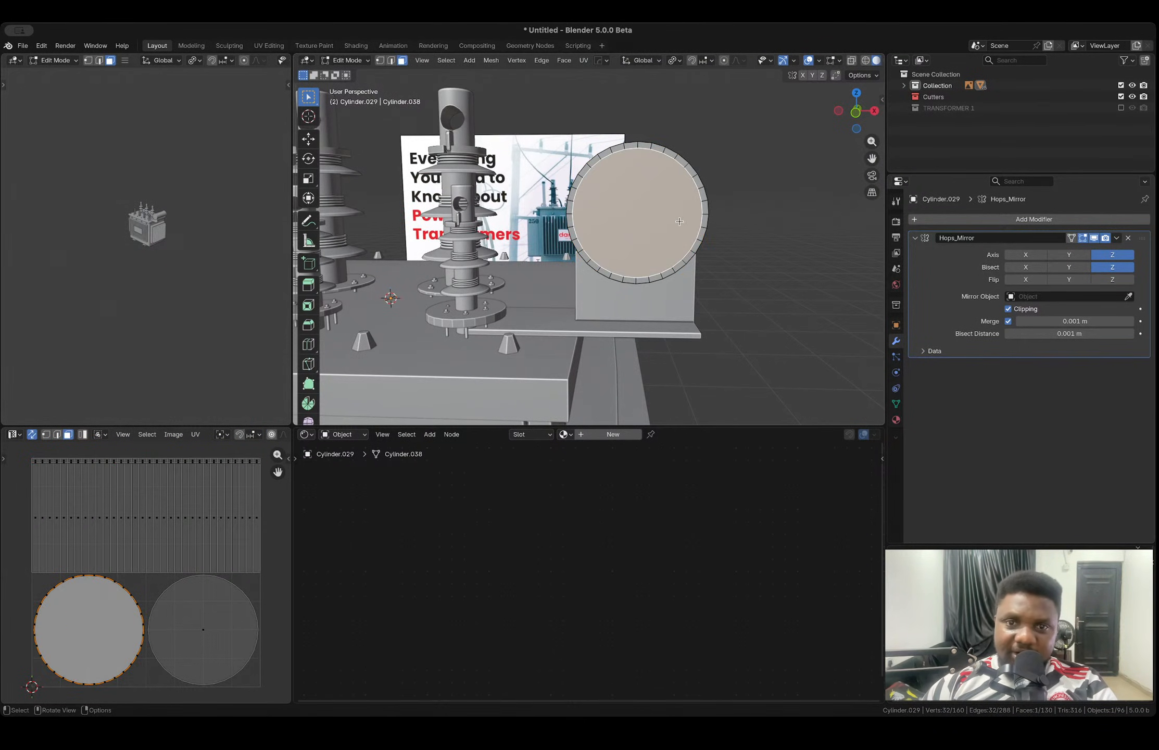
{"action": "key", "text": "i"}
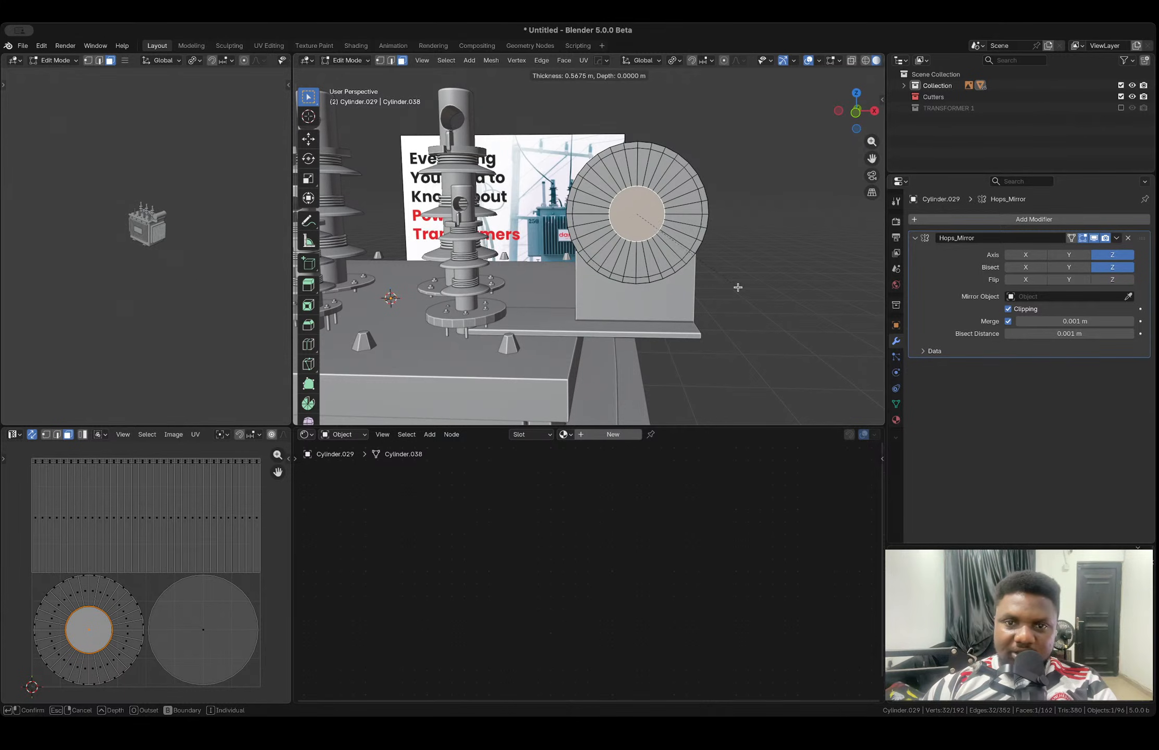
{"action": "left_click", "coordinate": [740, 278]}
- Try shaping the inset face into a narrow vertical ellipse, scaled about 0.27 on X and 1.829 on Z, and undo both scalings
{"action": "key", "text": "s"}
{"action": "key", "text": "x"}
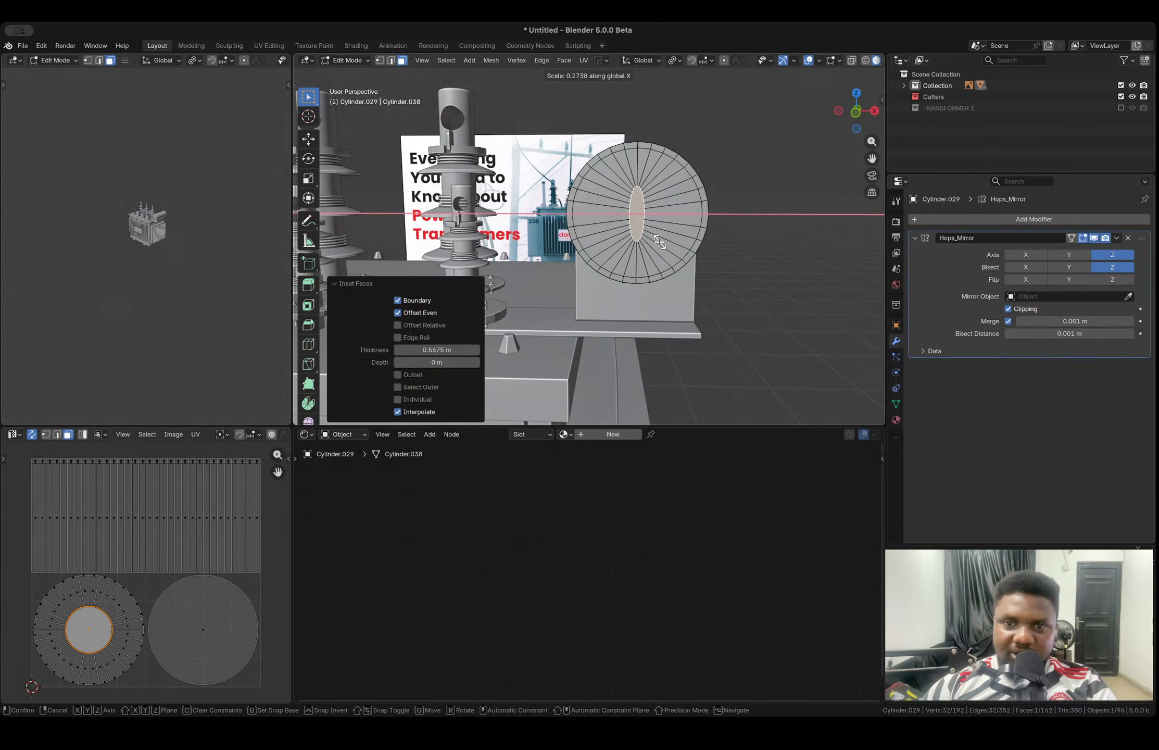
{"action": "left_click", "coordinate": [659, 242]}
{"action": "key", "text": "s"}
{"action": "key", "text": "z"}
{"action": "left_click", "coordinate": [671, 270]}
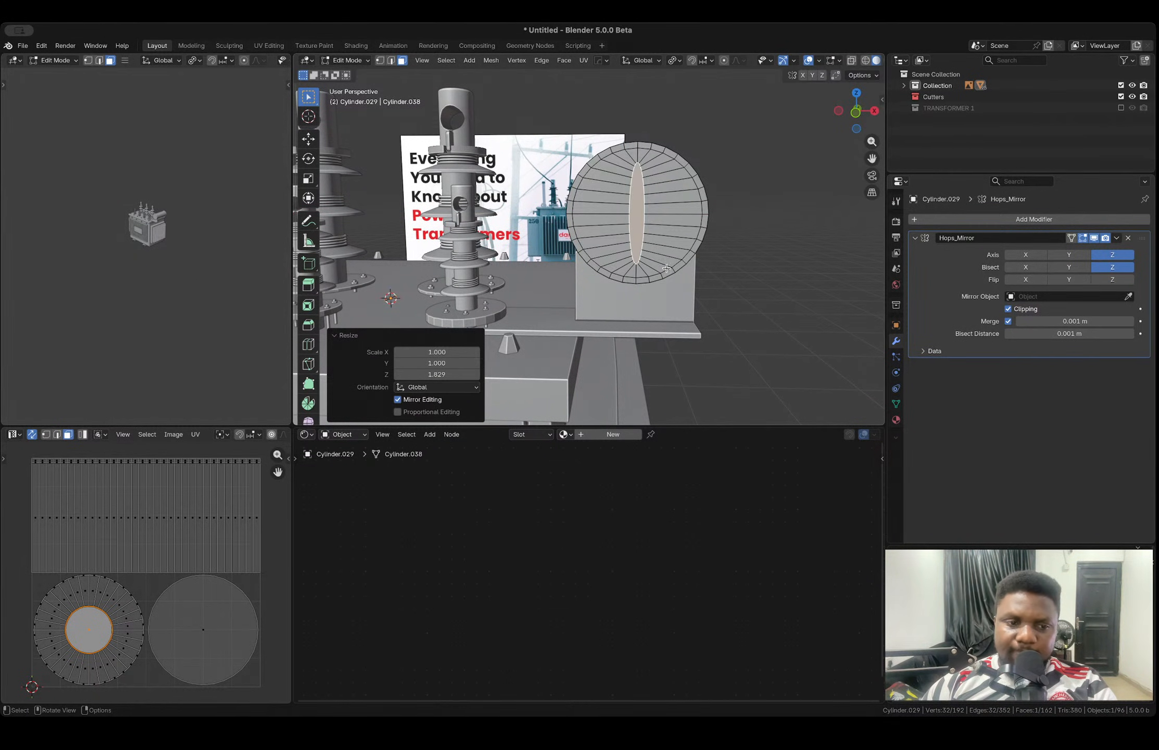
{"action": "scroll", "coordinate": [667, 269], "scroll_direction": "up", "scroll_amount": 3}
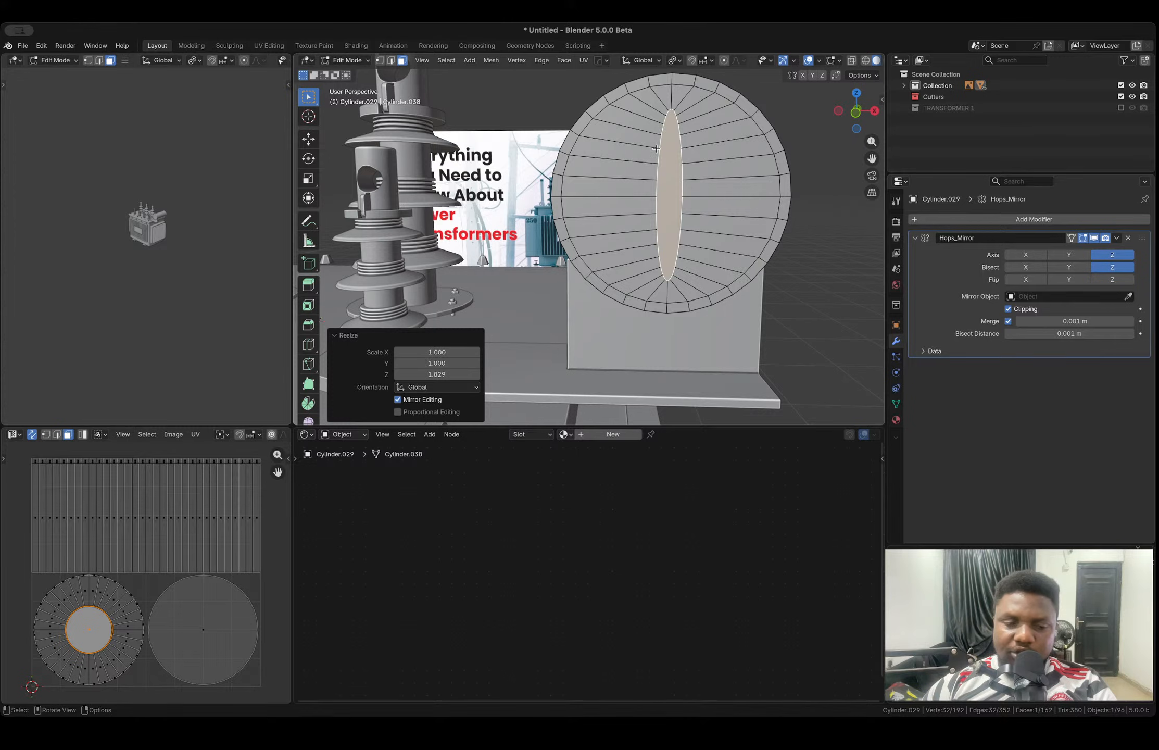
{"action": "key", "text": "ctrl+z"}
{"action": "key", "text": "ctrl+z"}
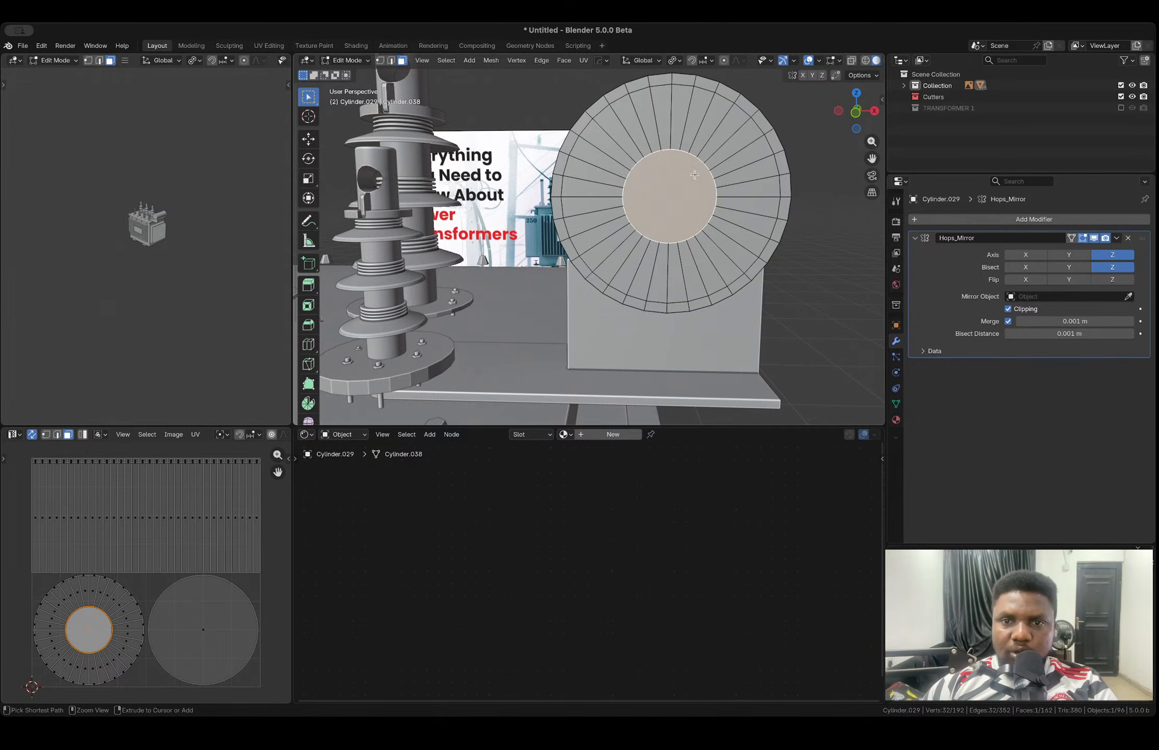
- Scale the inset face uniformly to about 0.309 and move it up about 0.116 m along Z near the cap's upper edge
{"action": "key", "text": "s"}
{"action": "left_click", "coordinate": [698, 227]}
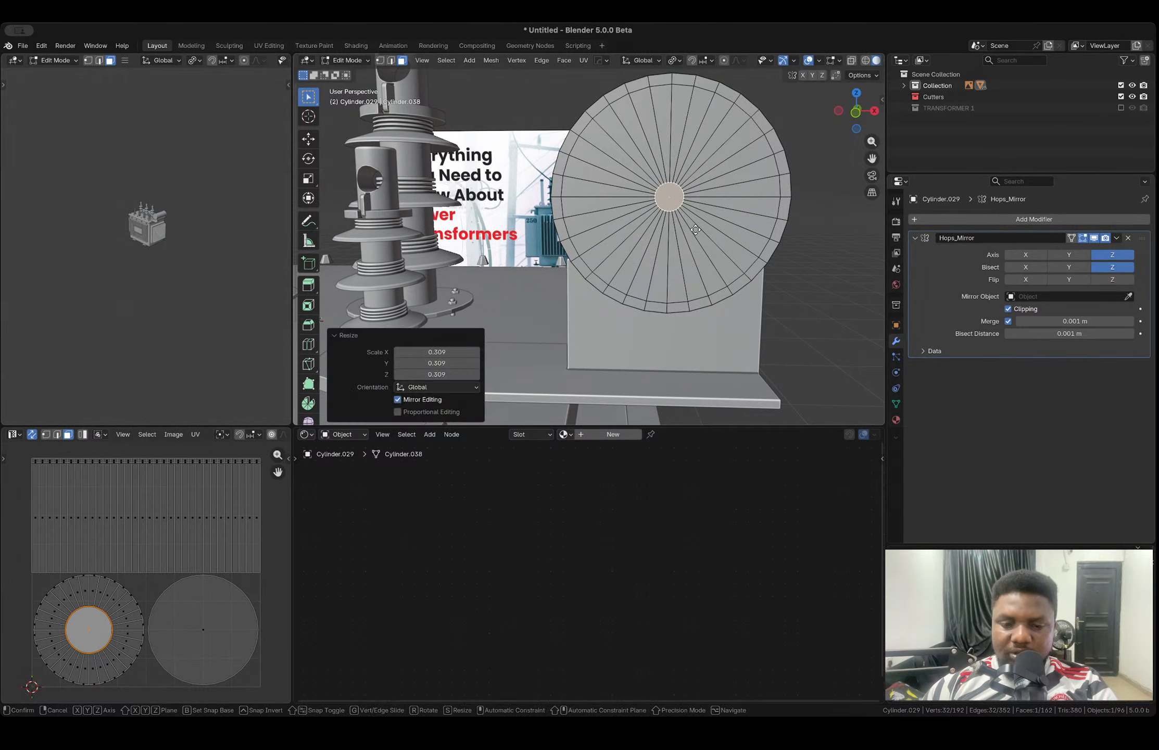
{"action": "key", "text": "g"}
{"action": "key", "text": "z"}
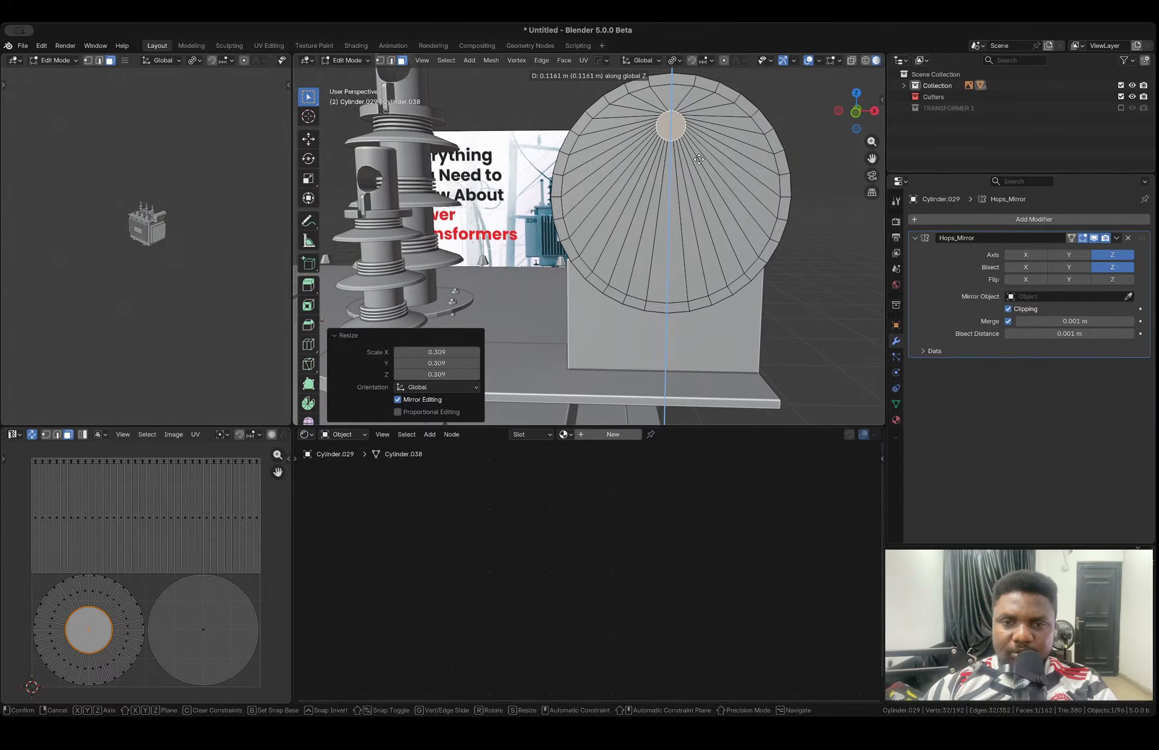
{"action": "left_click", "coordinate": [699, 160]}
{"action": "key", "text": "Tab"}
- Set the cylinder's origin to its geometry with the median center
{"action": "key", "text": "alt+x"}
{"action": "scroll", "coordinate": [696, 193], "scroll_direction": "down", "scroll_amount": 7}
{"action": "middle_click_drag", "start_coordinate": [642, 211], "coordinate": [593, 236]}
{"action": "right_click", "coordinate": [593, 235]}
{"action": "right_click", "coordinate": [593, 236]}
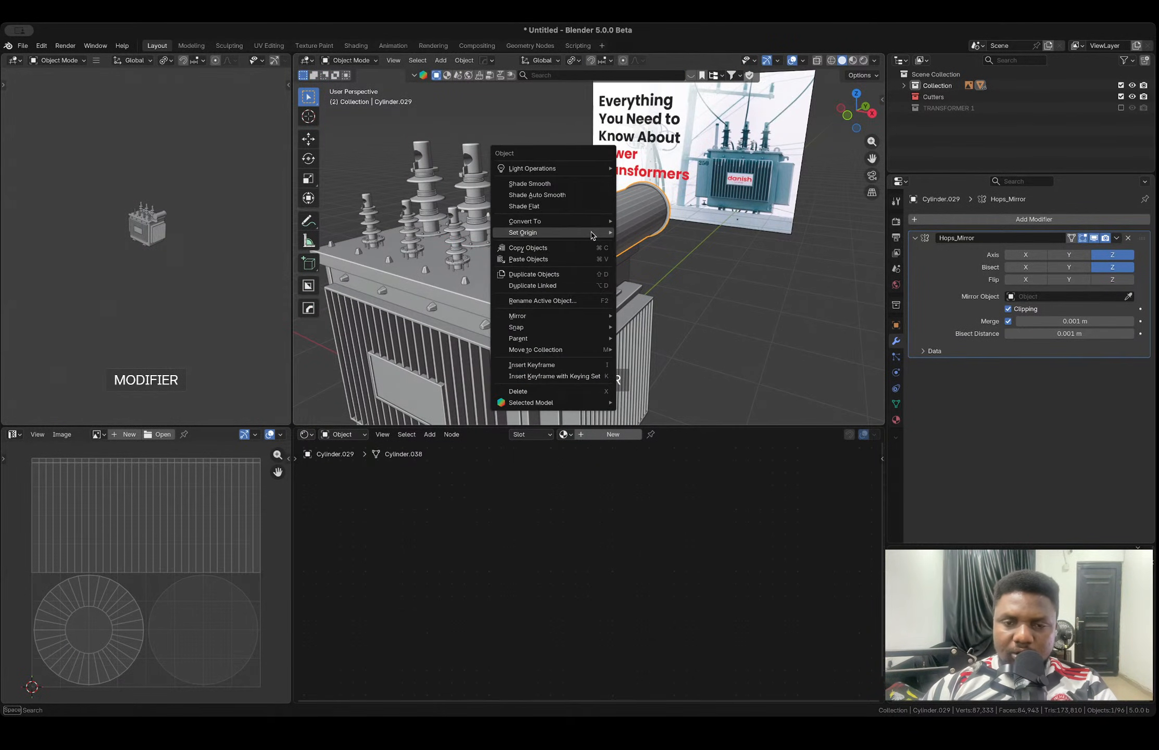
{"action": "mouse_move", "coordinate": [619, 236]}
{"action": "left_click", "coordinate": [682, 246]}
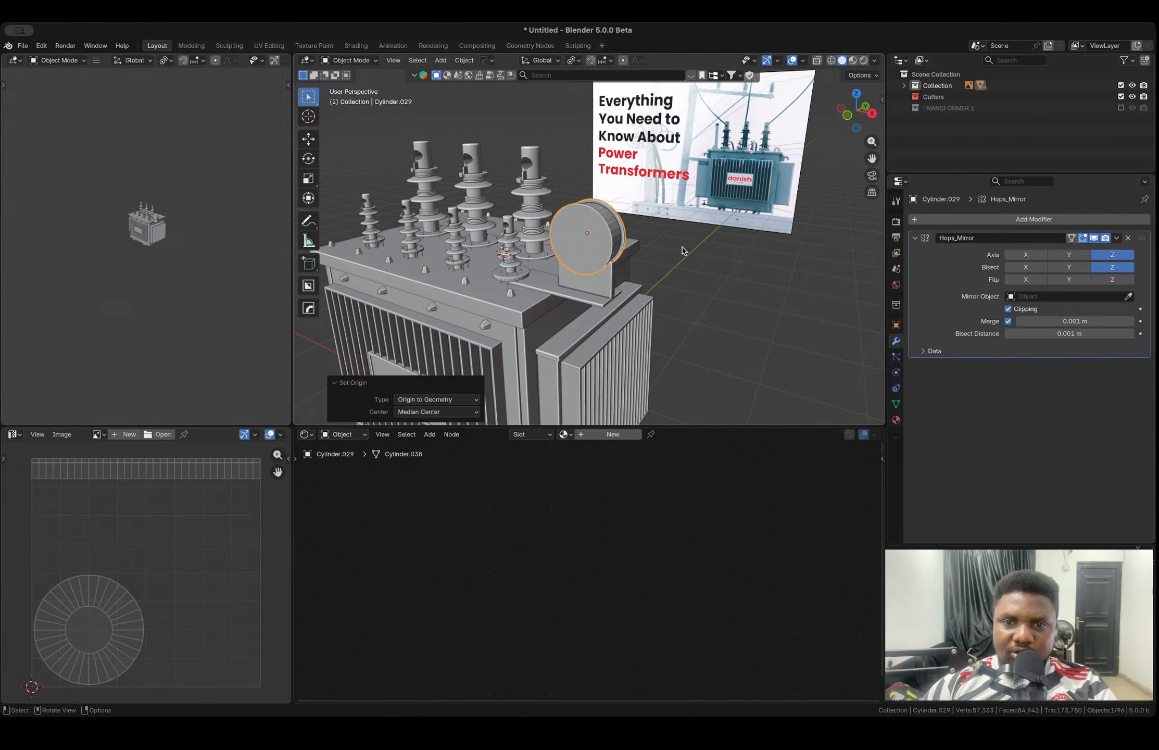
- Extend the cylinder's mirror modifier to the Y axis with bisect, in addition to Z
{"action": "mouse_move", "coordinate": [625, 240]}
{"action": "middle_mouse_down"}
{"action": "mouse_move", "coordinate": [581, 252]}
{"action": "mouse_move", "coordinate": [563, 244]}
{"action": "mouse_move", "coordinate": [625, 231]}
{"action": "middle_mouse_up"}
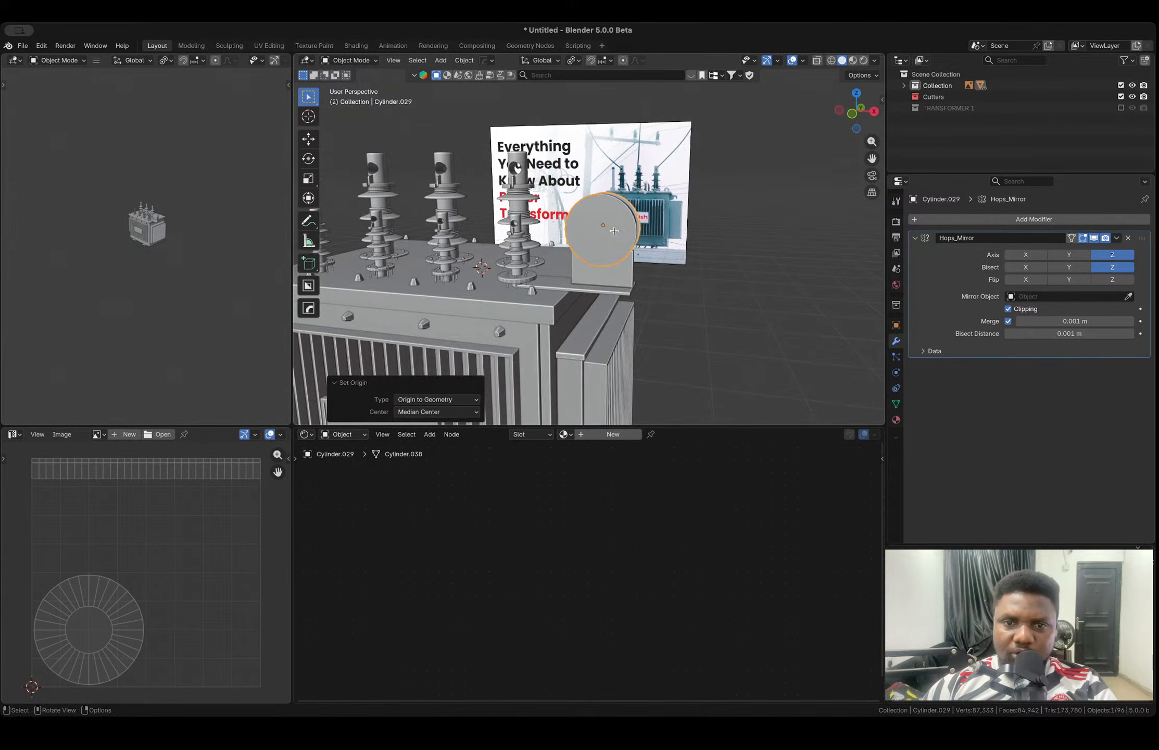
{"action": "scroll", "coordinate": [615, 231], "scroll_direction": "up", "scroll_amount": 4}
{"action": "key", "text": "Tab"}
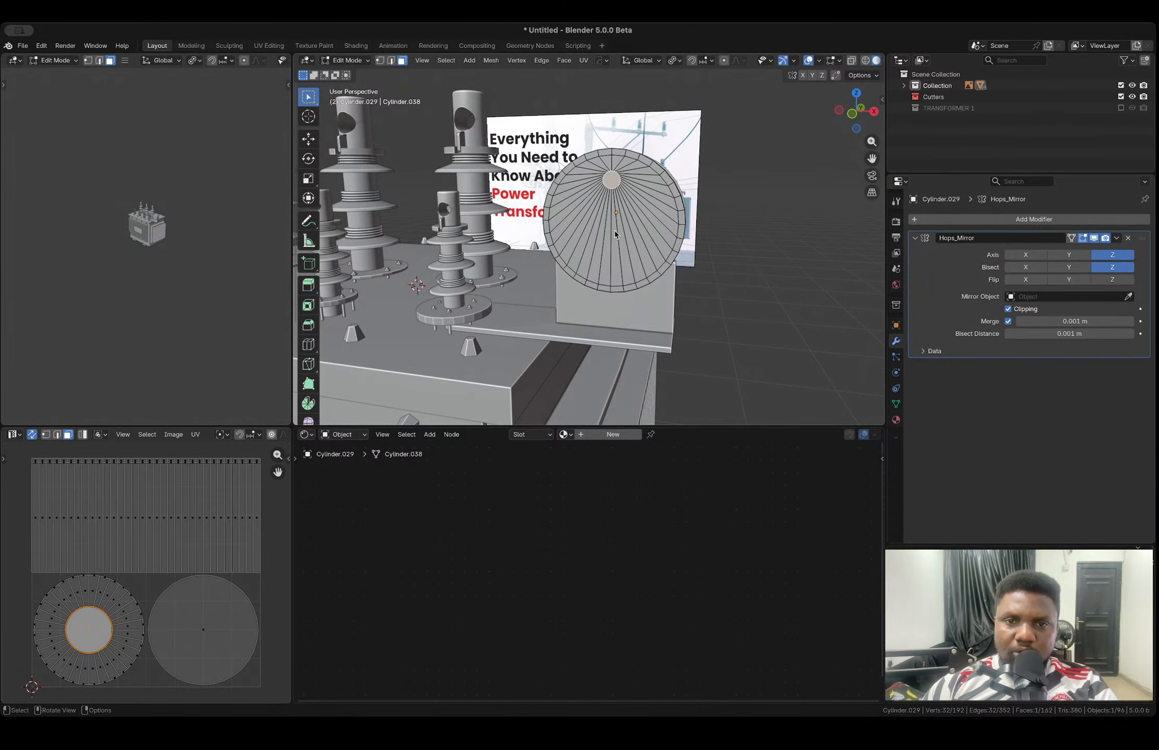
{"action": "key", "text": "Tab"}
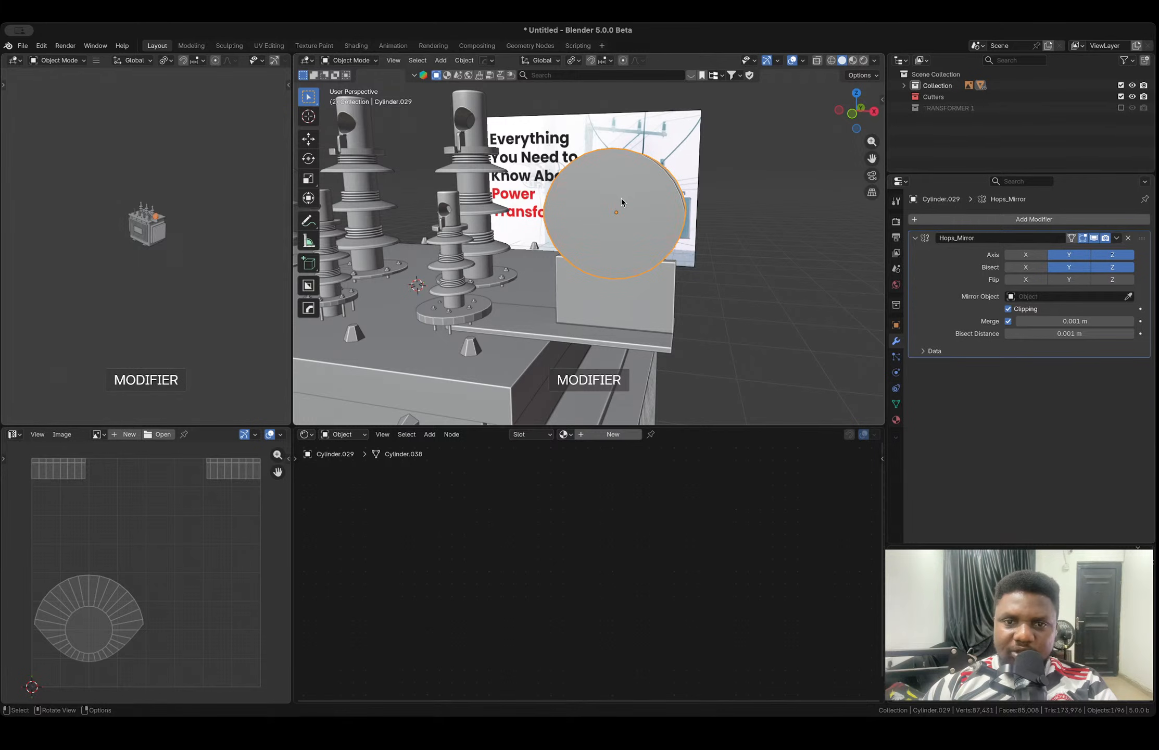
- Undo the most recent mirror changes on the large horizontal cylinder, removing the added Y-axis mirroring and bisect
{"action": "key", "text": "ctrl+z"}
{"action": "middle_click_drag", "start_coordinate": [658, 234], "coordinate": [698, 227]}
{"action": "key", "text": "ctrl+z"}
{"action": "key", "text": "ctrl+z"}
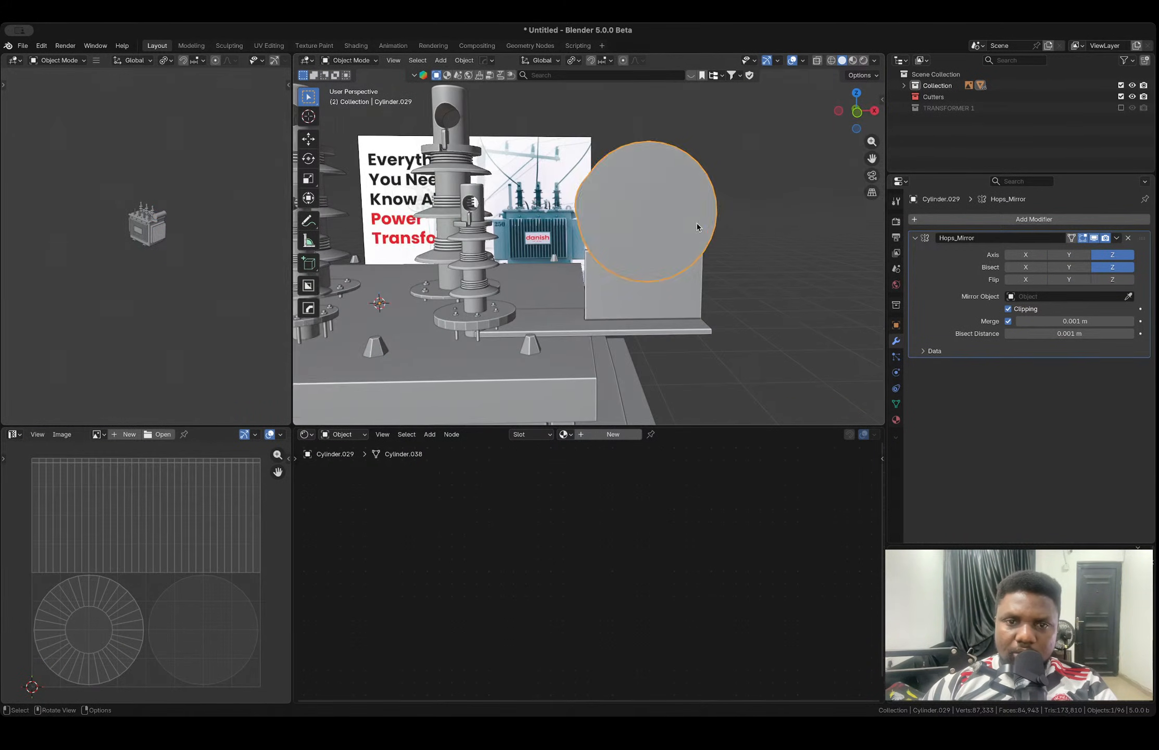
- Move the lower-half vertices of the small circle on the cylinder's end face about 0.24 m down along Z, forming a slot shape
{"action": "key", "text": "Tab"}
{"action": "scroll", "coordinate": [629, 238], "scroll_direction": "up", "scroll_amount": 5}
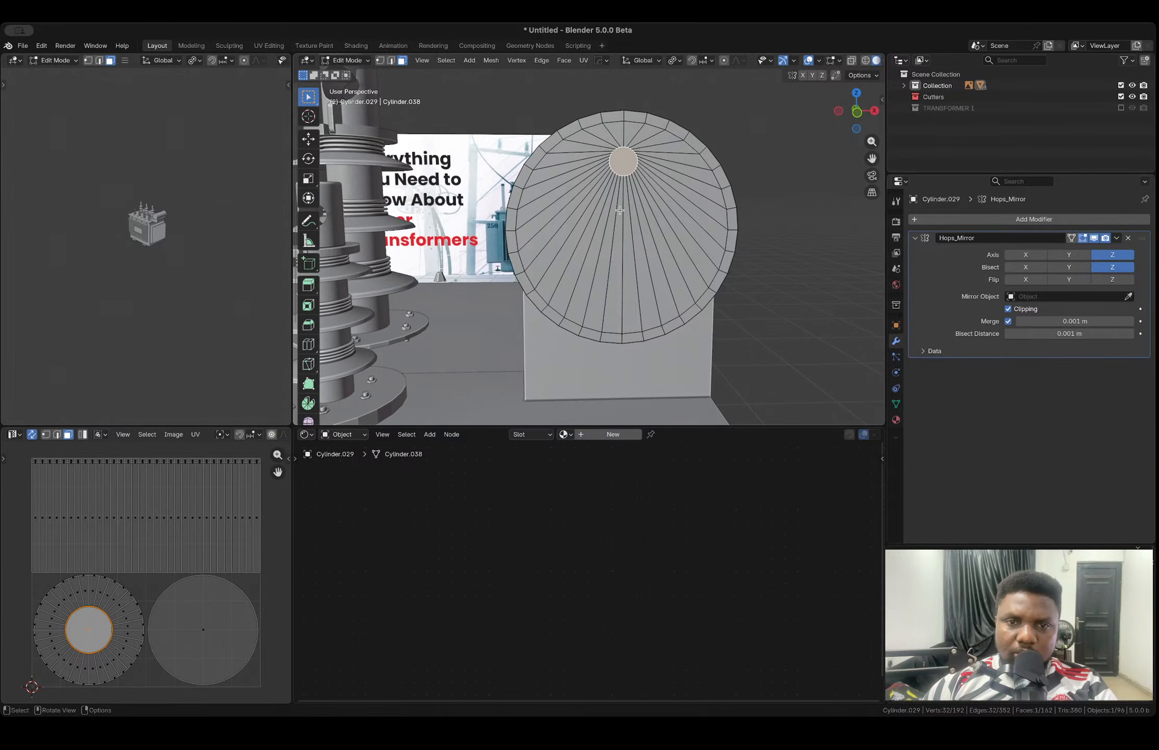
{"action": "left_click", "coordinate": [857, 112]}
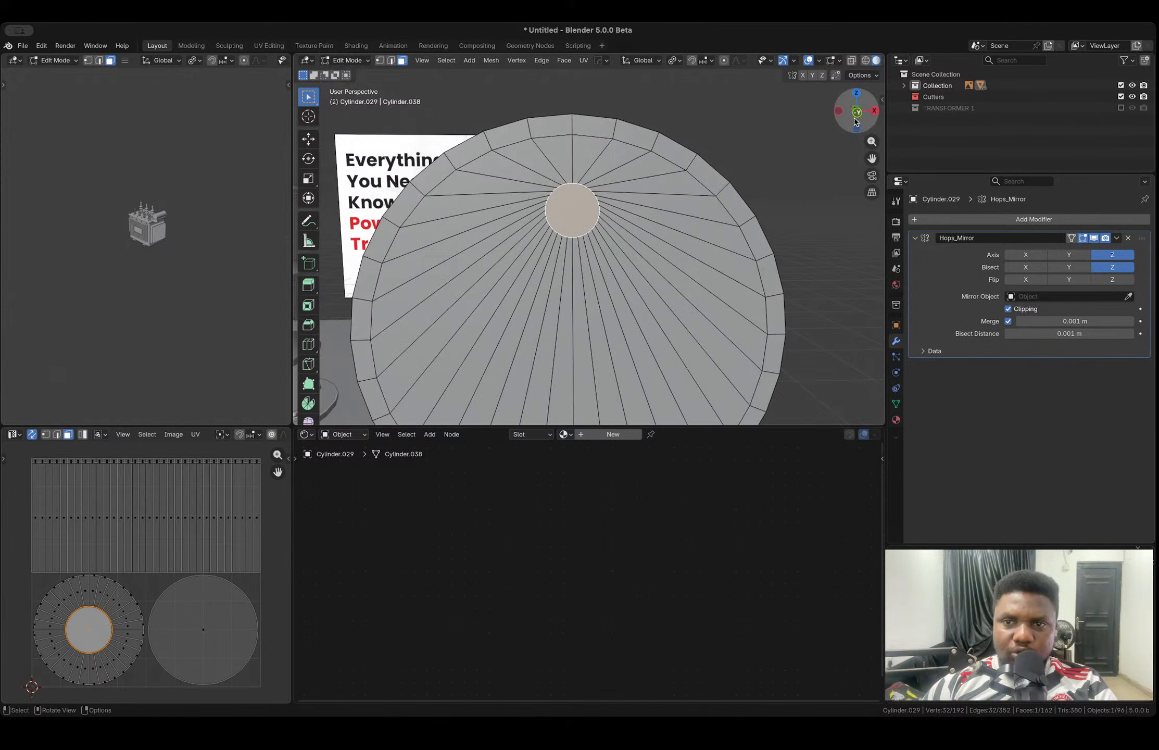
{"action": "scroll", "coordinate": [566, 193], "scroll_direction": "up", "scroll_amount": 4}
{"action": "middle_click_drag", "start_coordinate": [565, 190], "coordinate": [566, 216], "text": "shift"}
{"action": "scroll", "coordinate": [566, 216], "scroll_direction": "up", "scroll_amount": 4}
{"action": "key", "text": "1"}
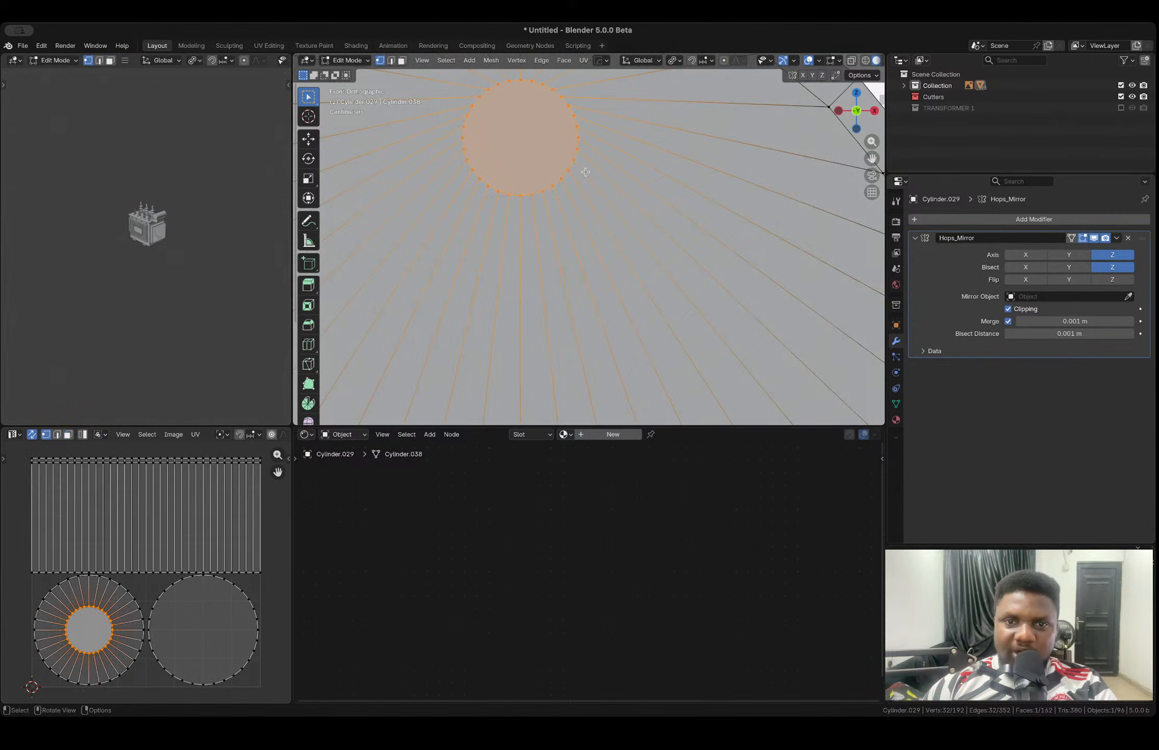
{"action": "left_click_drag", "start_coordinate": [619, 245], "coordinate": [444, 153]}
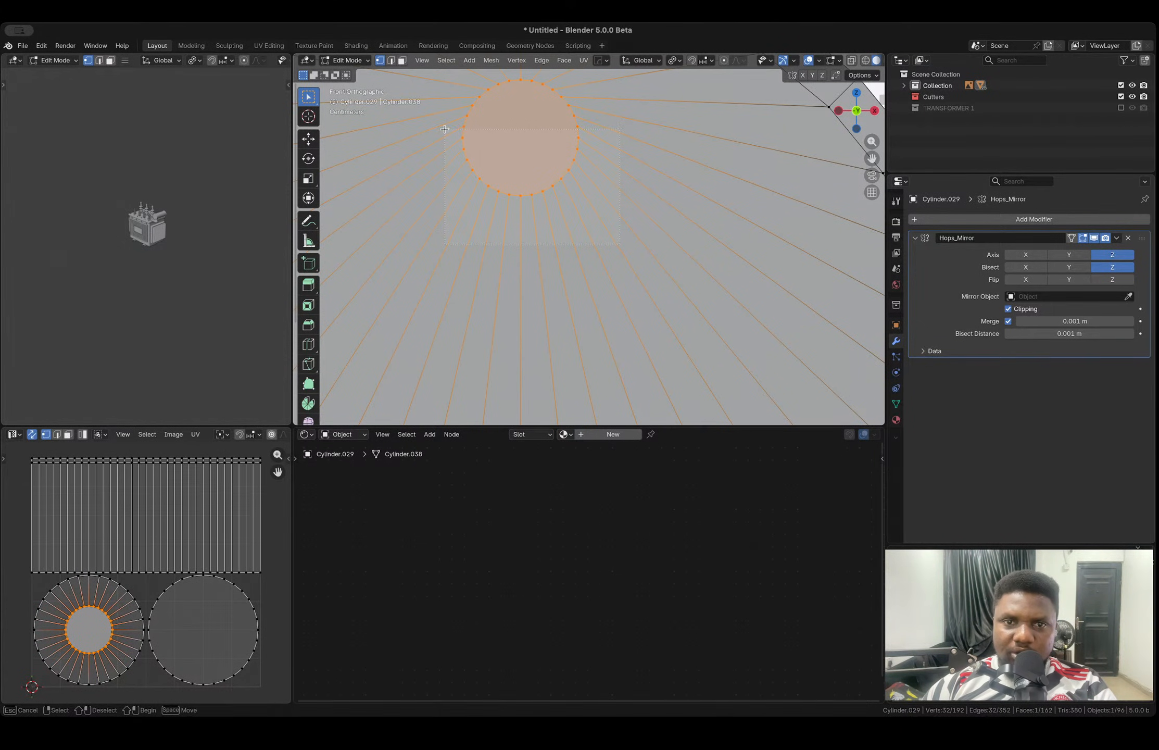
{"action": "left_click_drag", "start_coordinate": [446, 131], "coordinate": [446, 131]}
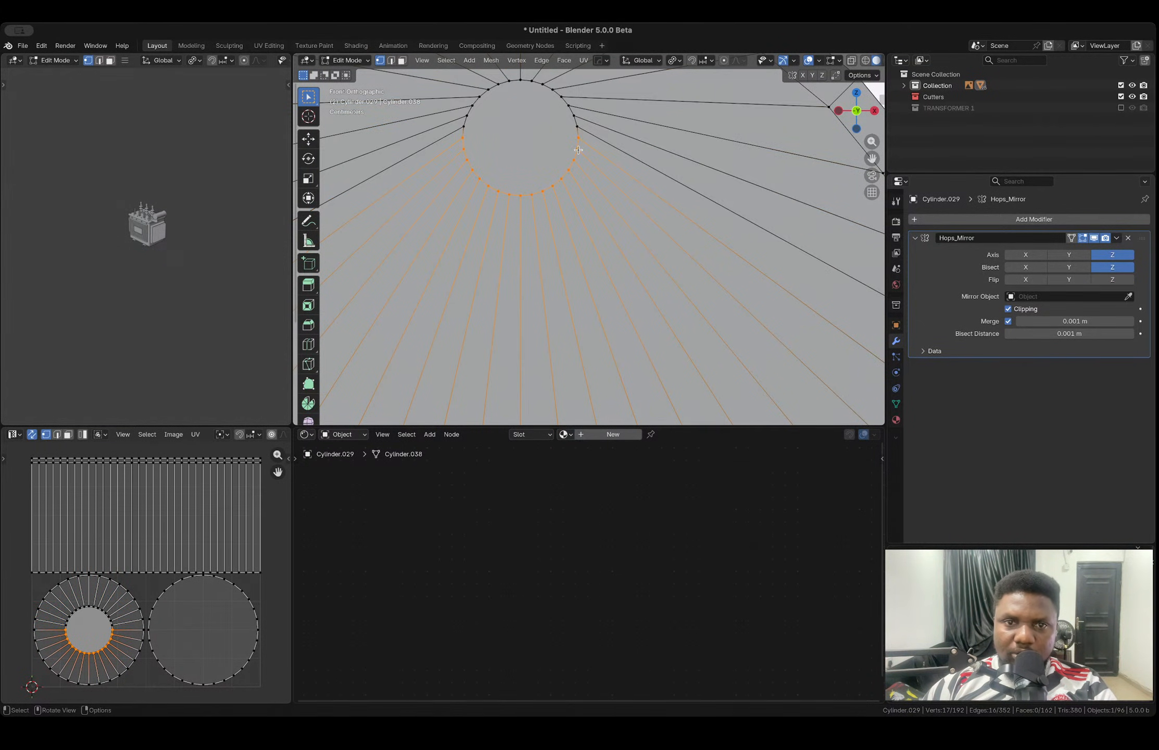
{"action": "scroll", "coordinate": [578, 150], "scroll_direction": "down", "scroll_amount": 6}
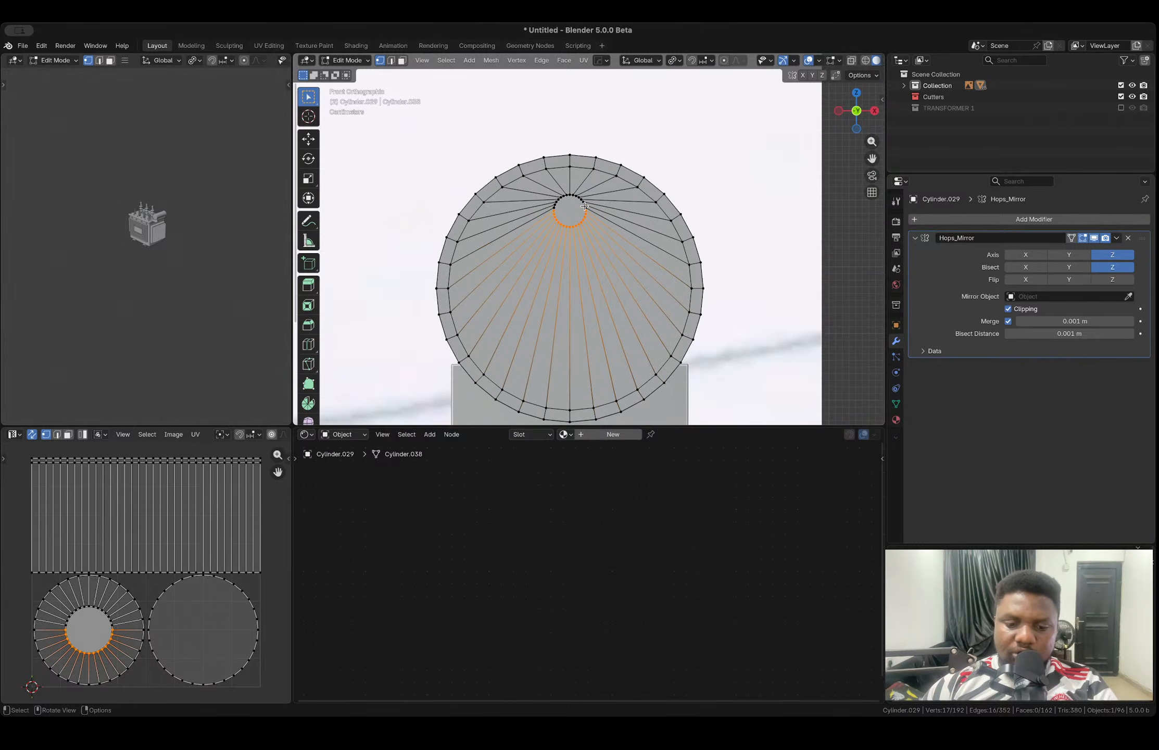
{"action": "key", "text": "g"}
{"action": "key", "text": "z"}
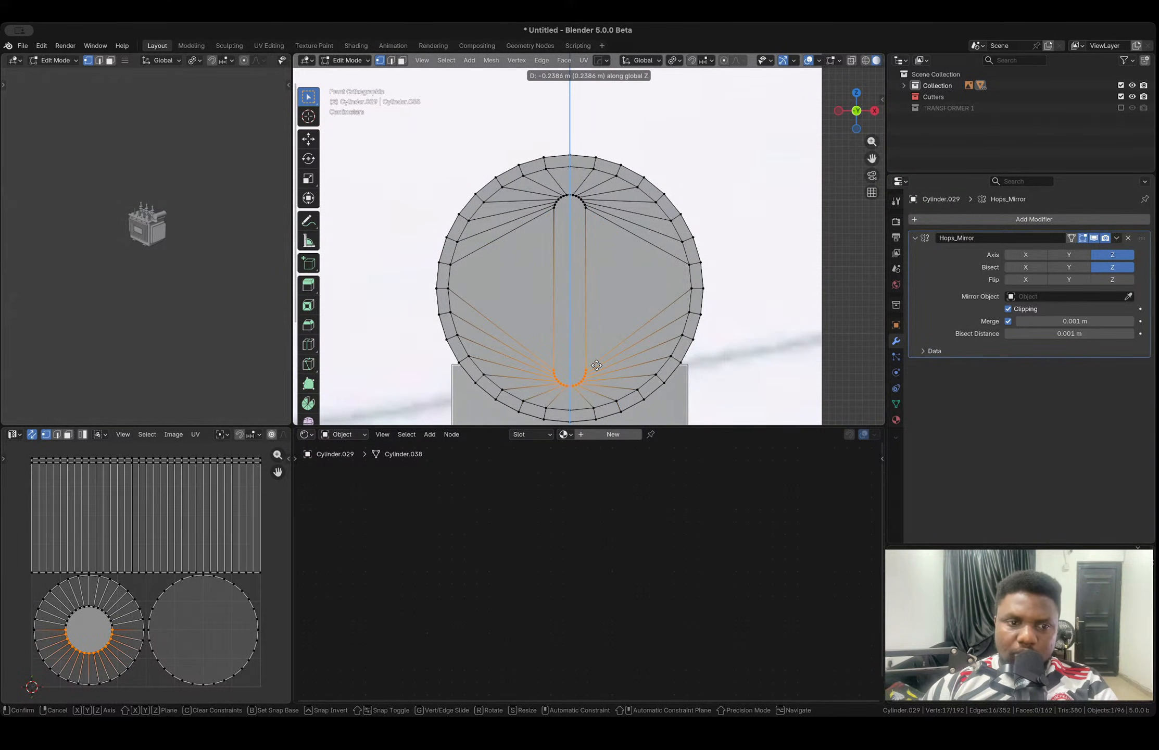
{"action": "left_click", "coordinate": [596, 365]}
- Inset the slot face on the cylinder's end by about 0.049 m and extrude the inner face inward
{"action": "key", "text": "3"}
{"action": "key", "text": "i"}
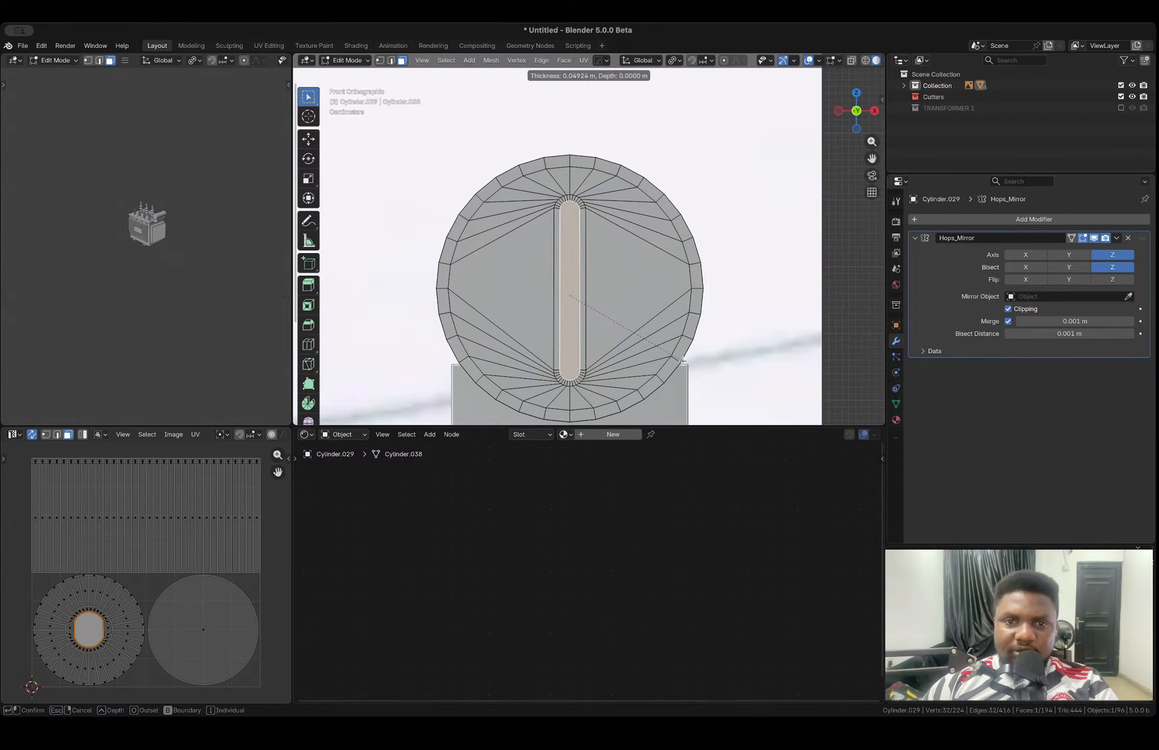
{"action": "left_click", "coordinate": [682, 361]}
{"action": "middle_click_drag", "start_coordinate": [682, 361], "coordinate": [710, 262]}
{"action": "key", "text": "e"}
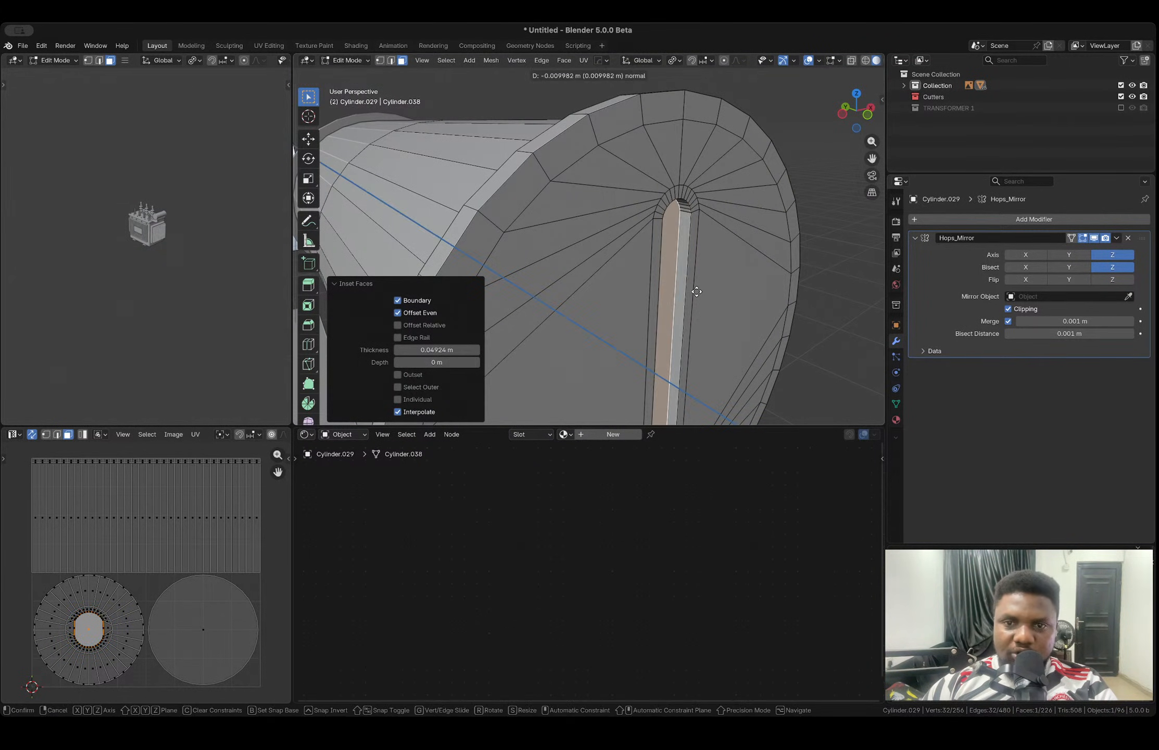
{"action": "left_click", "coordinate": [691, 281]}
- Extrude the ring of faces around the slot opening on the cylinder's end face
{"action": "key", "text": "2"}
{"action": "key", "text": "3"}
{"action": "left_click", "coordinate": [681, 191], "text": "alt"}
{"action": "key", "text": "e"}
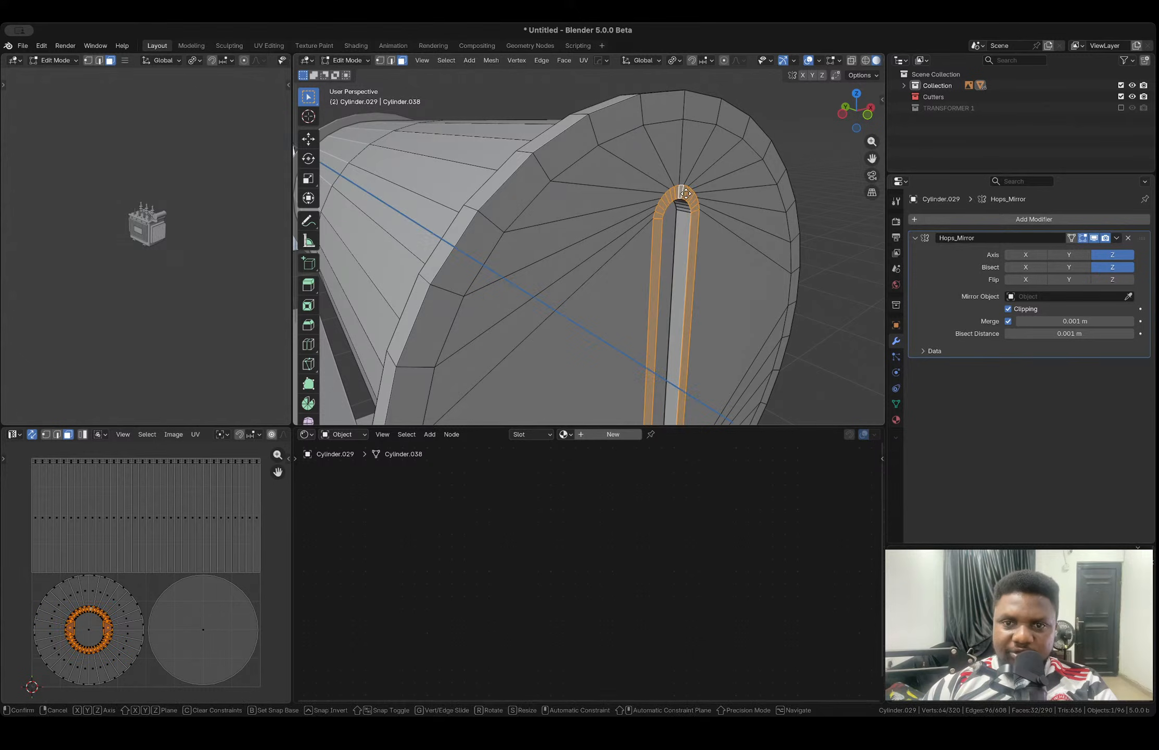
{"action": "left_click", "coordinate": [714, 217]}
{"action": "key", "text": "Tab"}
{"action": "scroll", "coordinate": [715, 217], "scroll_direction": "down", "scroll_amount": 6}
{"action": "middle_click_drag", "start_coordinate": [714, 217], "coordinate": [528, 228]}
{"action": "scroll", "coordinate": [532, 234], "scroll_direction": "up", "scroll_amount": 6}
{"action": "scroll", "coordinate": [532, 233], "scroll_direction": "down", "scroll_amount": 2}
- Extrude the inner loop of faces bordering the slot by about 0.006 m along its normal
{"action": "key", "text": "Tab"}
{"action": "key", "text": "alt+a"}
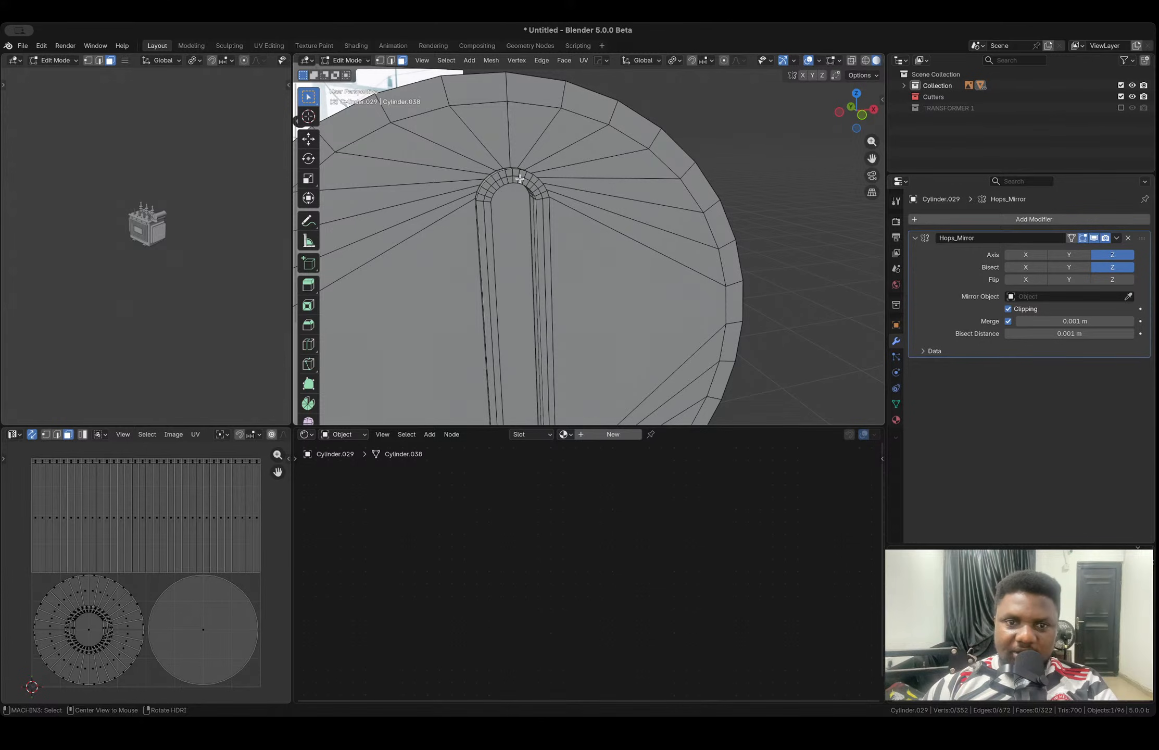
{"action": "double_click", "coordinate": [520, 178]}
{"action": "key", "text": "e"}
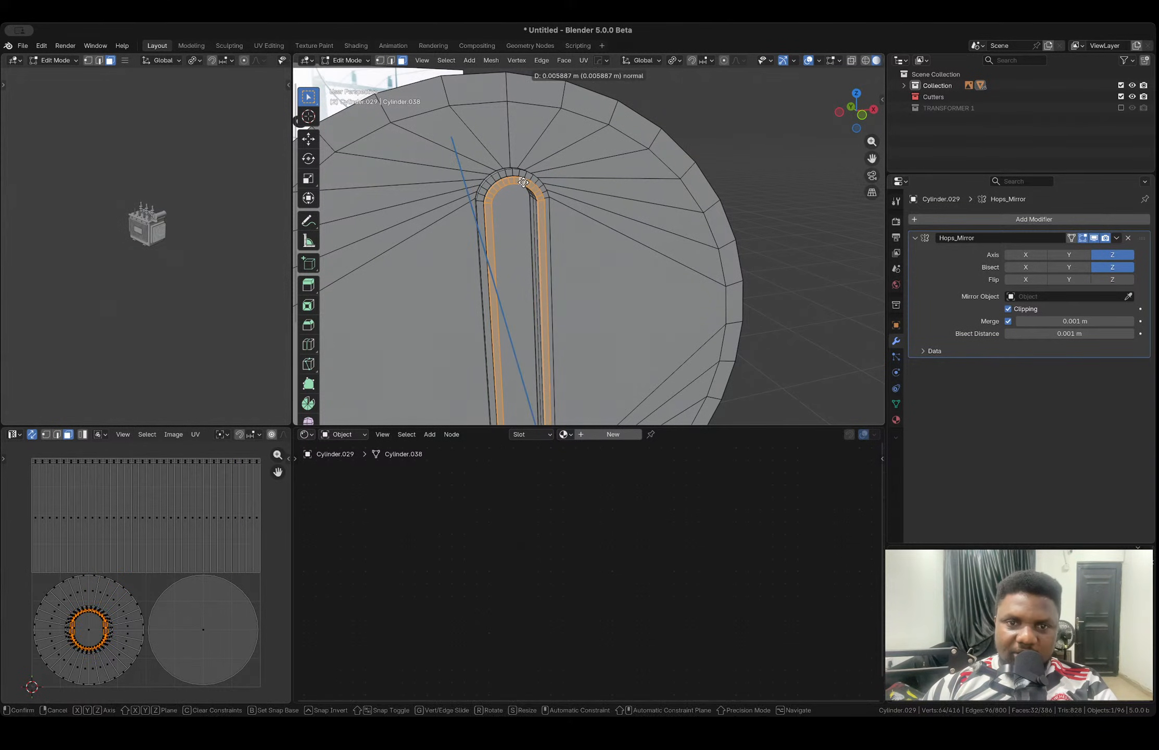
{"action": "left_click", "coordinate": [524, 183]}
{"action": "key", "text": "Tab"}
{"action": "scroll", "coordinate": [544, 209], "scroll_direction": "down", "scroll_amount": 5}
{"action": "middle_click_drag", "start_coordinate": [543, 209], "coordinate": [522, 231]}
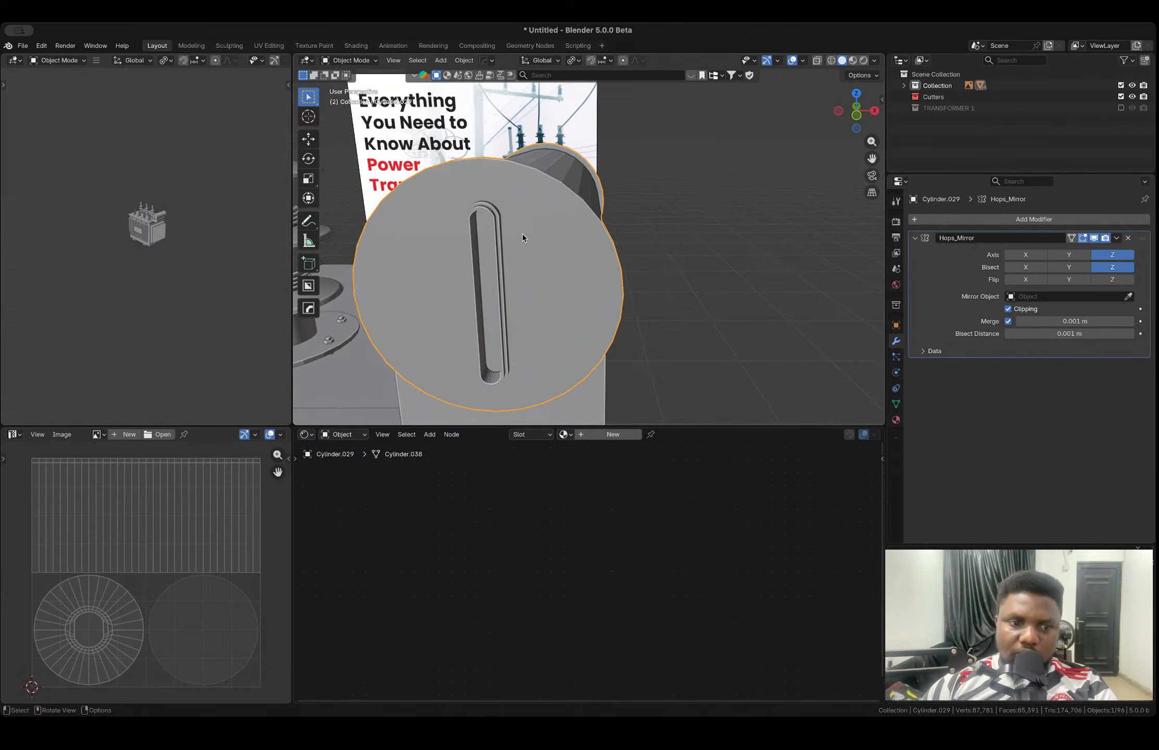
{"action": "scroll", "coordinate": [516, 229], "scroll_direction": "down", "scroll_amount": 2}
{"action": "key", "text": "Tab"}
{"action": "scroll", "coordinate": [500, 224], "scroll_direction": "down", "scroll_amount": 3}
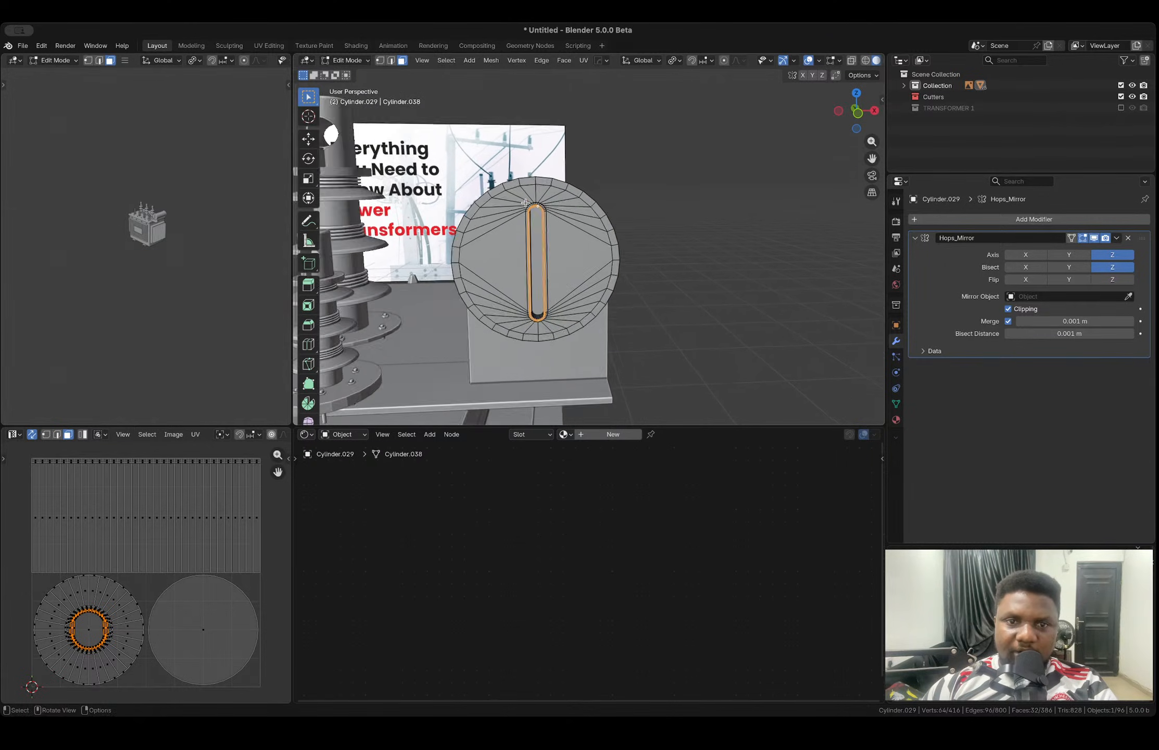
{"action": "key", "text": "Tab"}
{"action": "middle_click_drag", "start_coordinate": [402, 348], "coordinate": [503, 341]}
{"action": "scroll", "coordinate": [441, 355], "scroll_direction": "up", "scroll_amount": 6}
{"action": "left_click", "coordinate": [493, 347]}
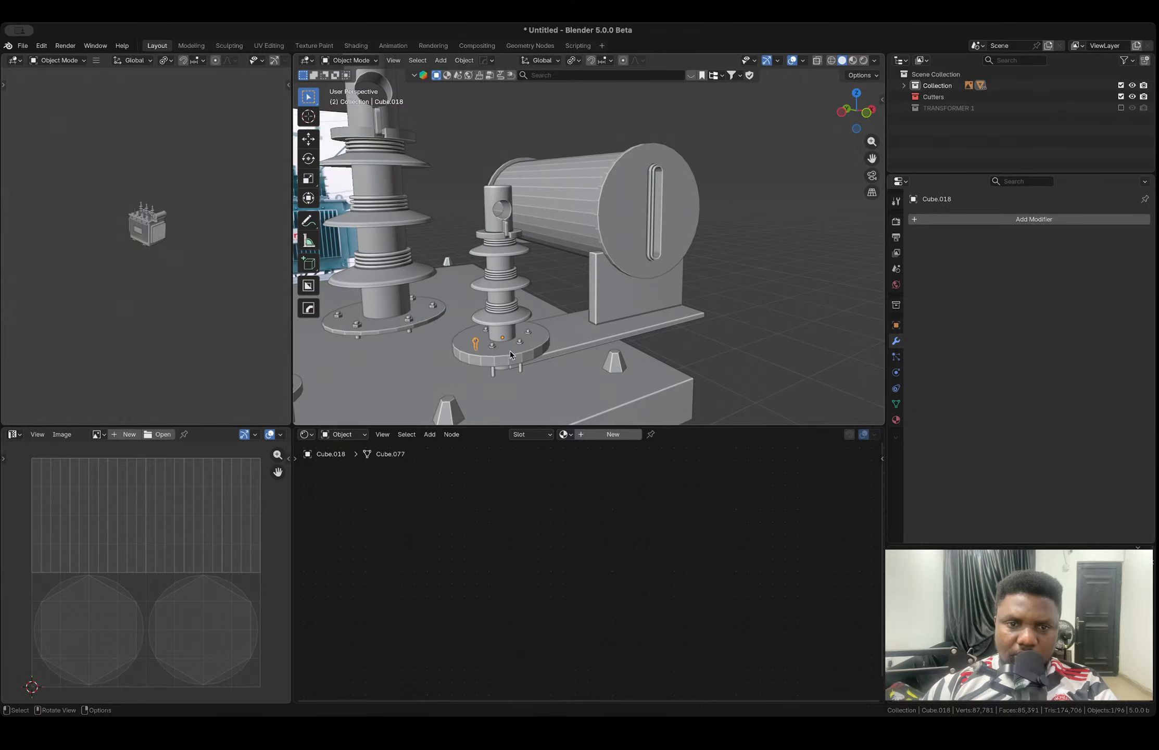
{"action": "key", "text": "s"}
{"action": "right_click", "coordinate": [536, 354]}
- Try deleting one bolt from the base plate of the small bushing beside the horizontal cylinder
{"action": "scroll", "coordinate": [481, 345], "scroll_direction": "up", "scroll_amount": 3}
{"action": "scroll", "coordinate": [481, 345], "scroll_direction": "down", "scroll_amount": 5}
{"action": "middle_click_drag", "start_coordinate": [494, 342], "coordinate": [660, 281]}
{"action": "scroll", "coordinate": [659, 281], "scroll_direction": "up", "scroll_amount": 3}
{"action": "key", "text": "x"}
{"action": "left_click", "coordinate": [688, 287]}
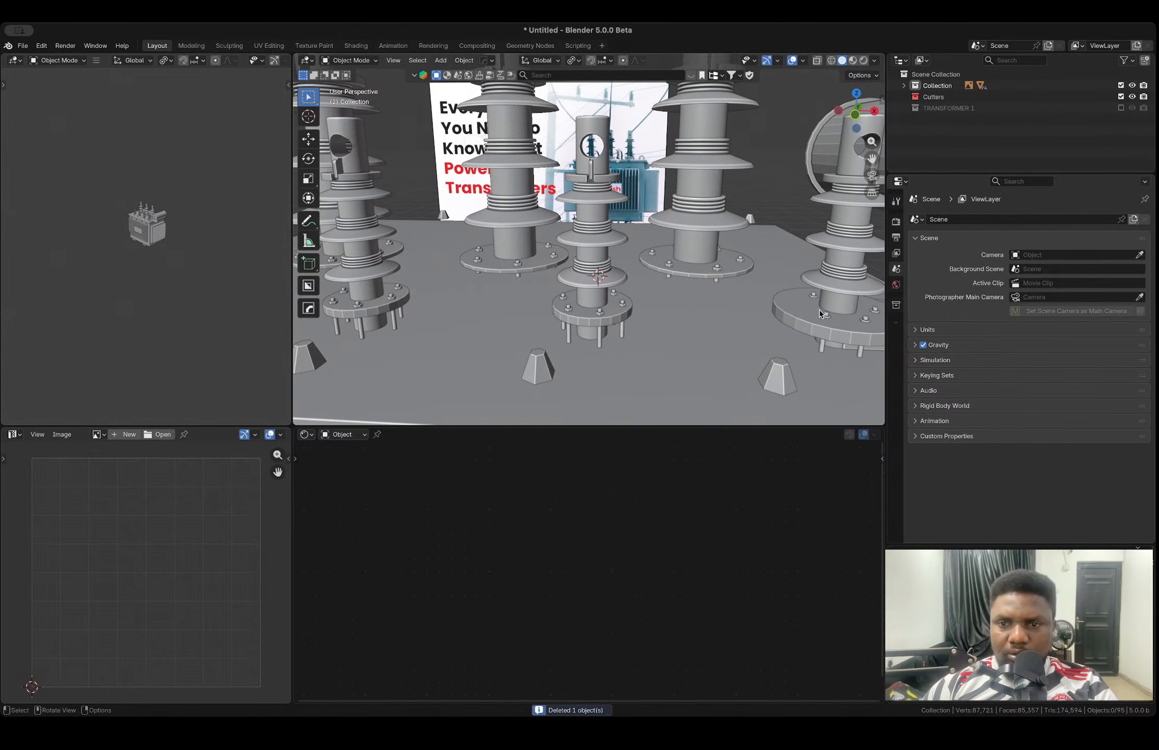
- Undo the deletion of the small bushing's bolt after checking the plate in see-through view
{"action": "middle_click_drag", "start_coordinate": [759, 305], "coordinate": [680, 183], "text": "shift"}
{"action": "key", "text": "alt+z"}
{"action": "scroll", "coordinate": [683, 293], "scroll_direction": "up", "scroll_amount": 4}
{"action": "key", "text": "ctrl+z"}
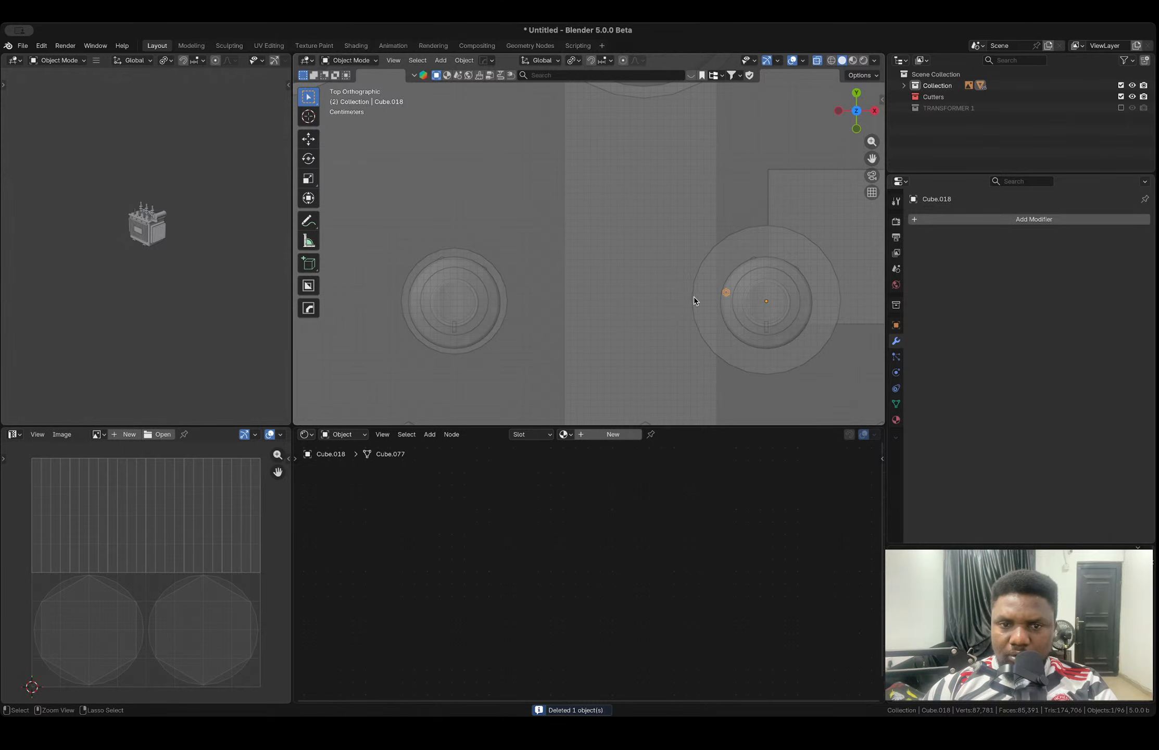
{"action": "middle_click_drag", "start_coordinate": [723, 296], "coordinate": [663, 187]}
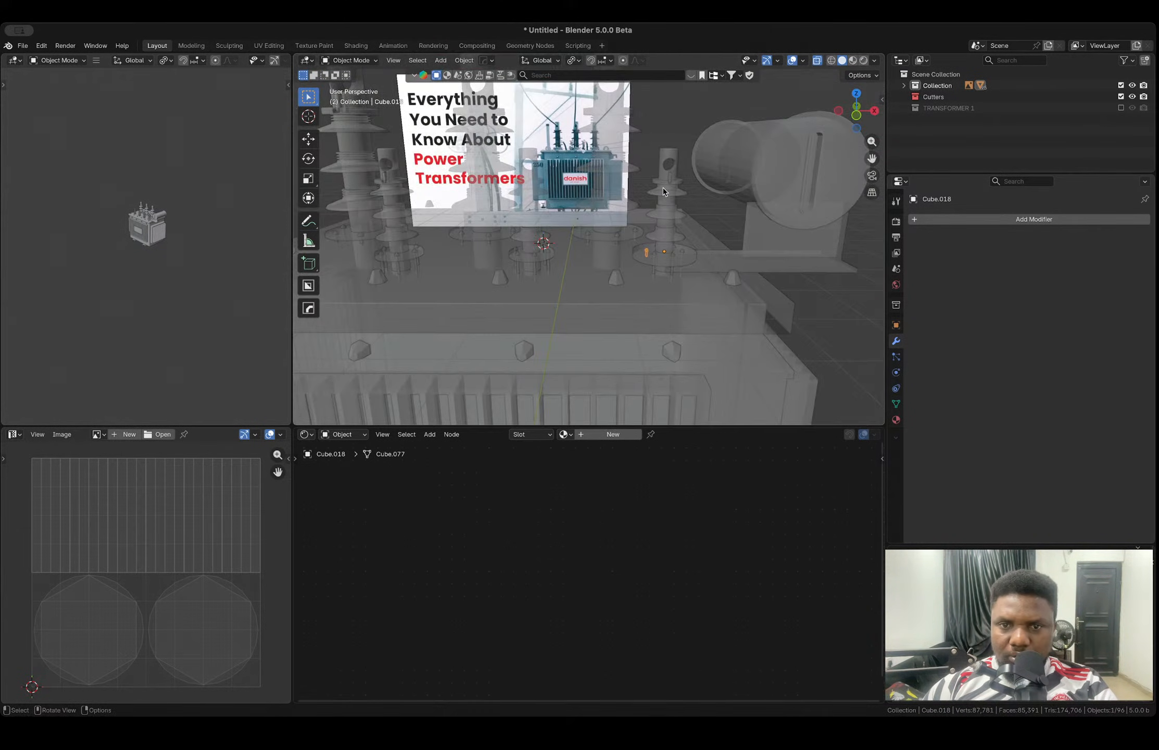
{"action": "key", "text": "alt+z"}
- Move the mirrored tapered studs on the transformer lid about 0.037 m down along Z
{"action": "middle_click_drag", "start_coordinate": [652, 247], "coordinate": [546, 265]}
{"action": "left_click", "coordinate": [546, 259]}
{"action": "key", "text": "g"}
{"action": "key", "text": "z"}
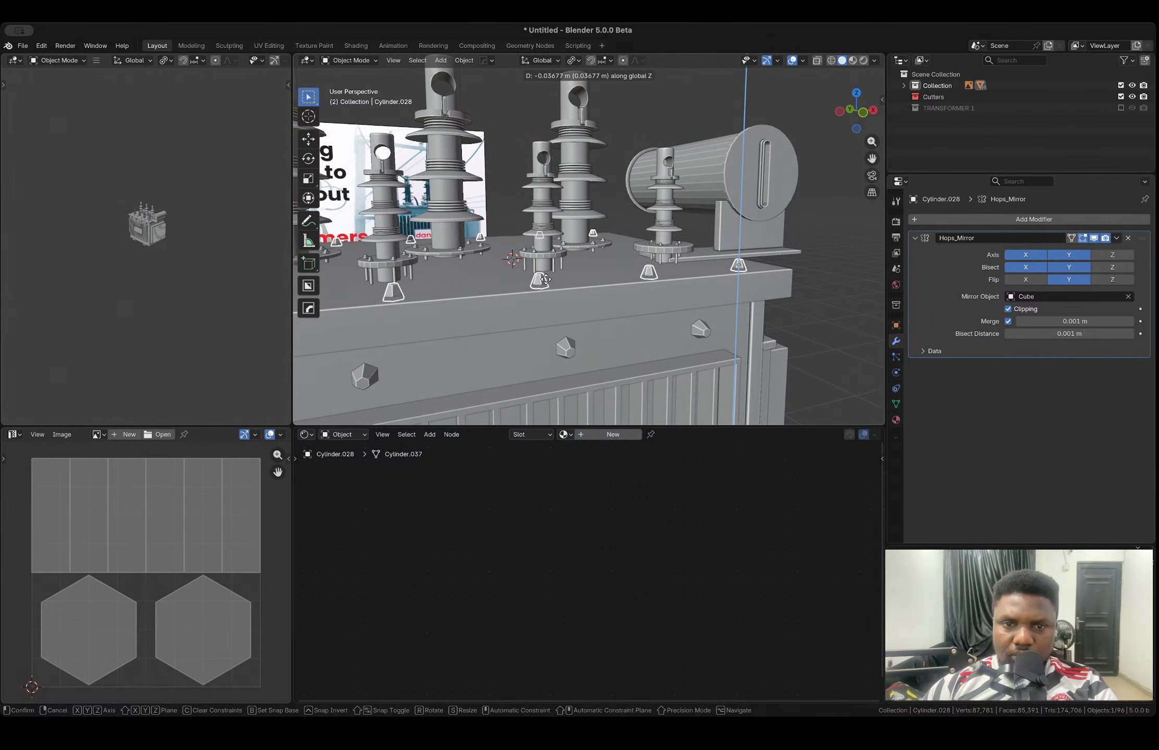
{"action": "left_click", "coordinate": [546, 279]}
{"action": "left_click", "coordinate": [834, 297]}
- Duplicate a bolt on the tall bushing's flange, raise the copy about 0.29 m, and set its origin to its geometry
{"action": "middle_click_drag", "start_coordinate": [835, 297], "coordinate": [607, 268]}
{"action": "left_click", "coordinate": [729, 280]}
{"action": "left_click", "coordinate": [699, 231]}
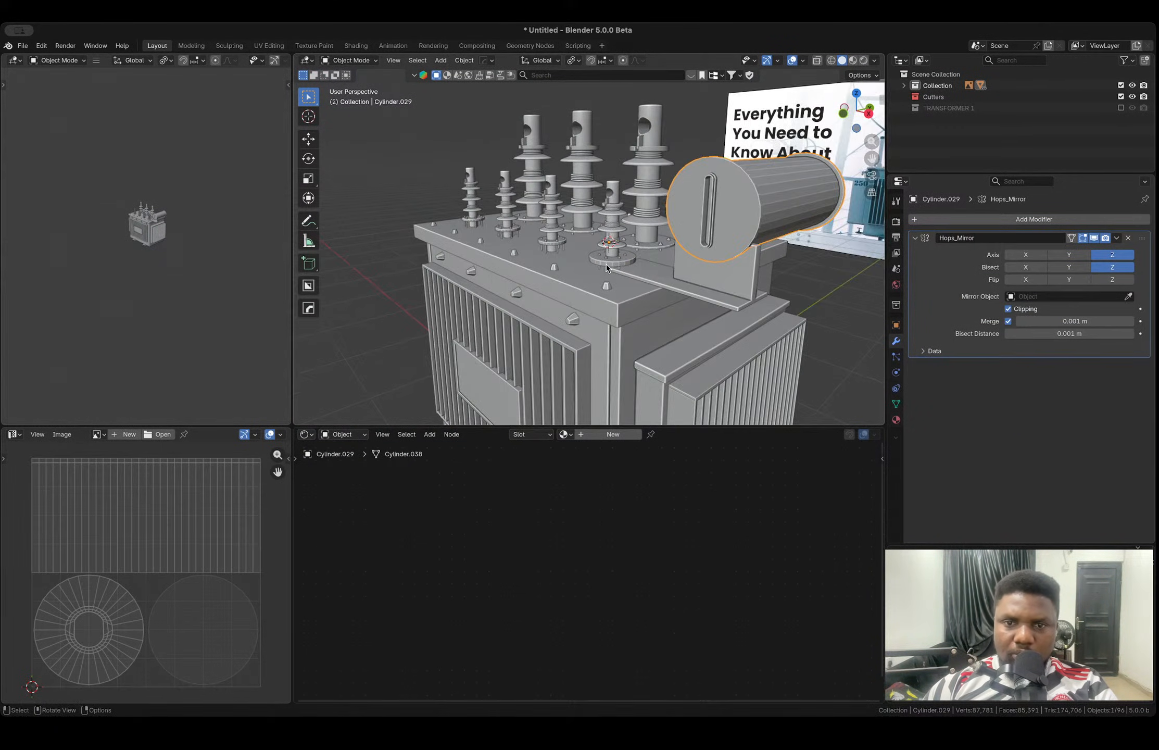
{"action": "scroll", "coordinate": [607, 269], "scroll_direction": "up", "scroll_amount": 3}
{"action": "left_click", "coordinate": [623, 281]}
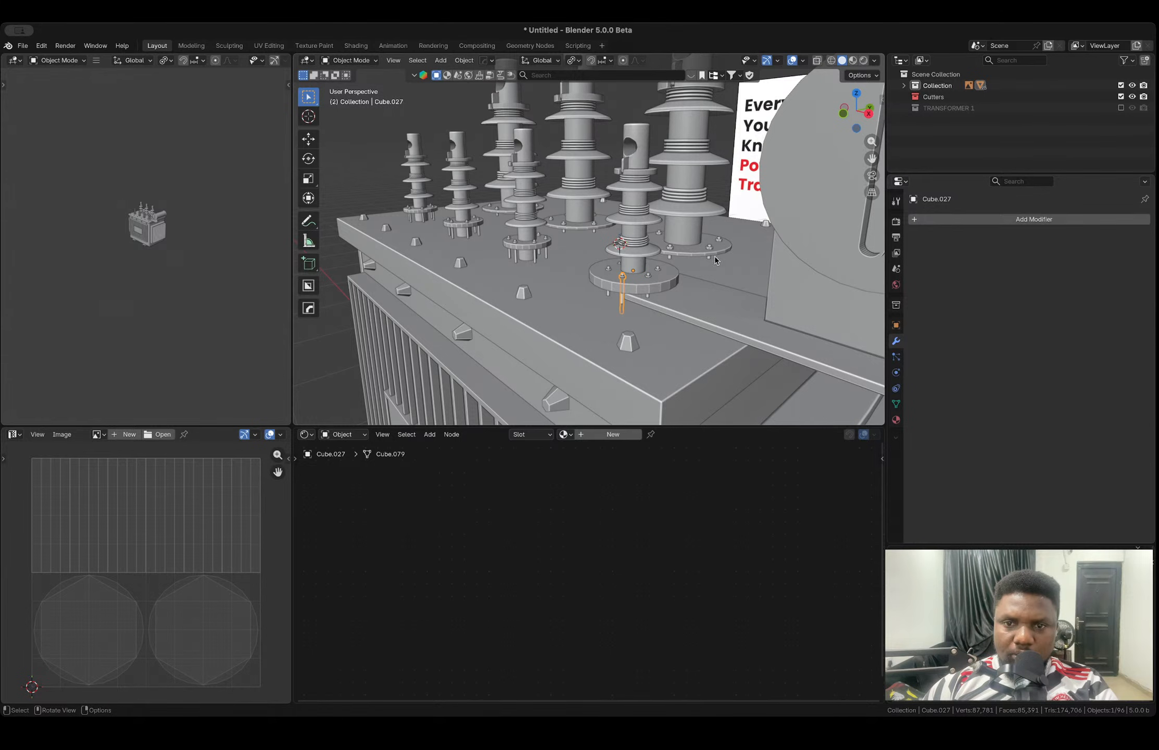
{"action": "key", "text": "shift+d"}
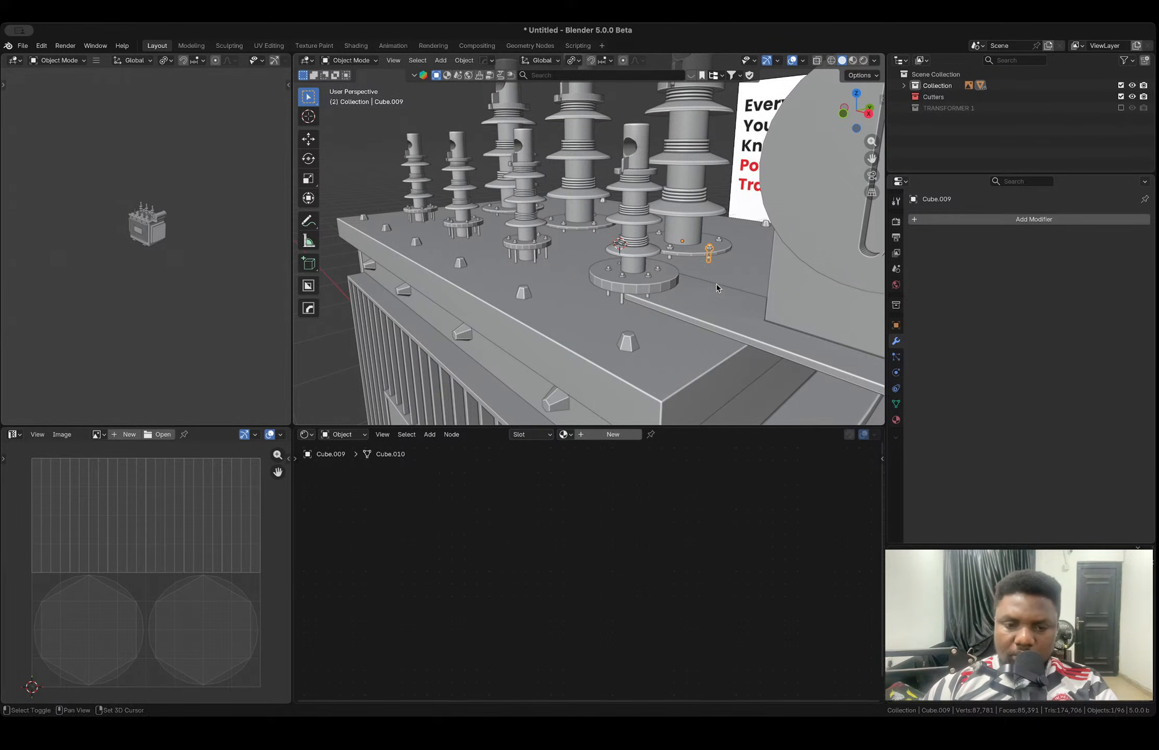
{"action": "left_click", "coordinate": [734, 204]}
{"action": "right_click", "coordinate": [733, 204]}
{"action": "mouse_move", "coordinate": [737, 206]}
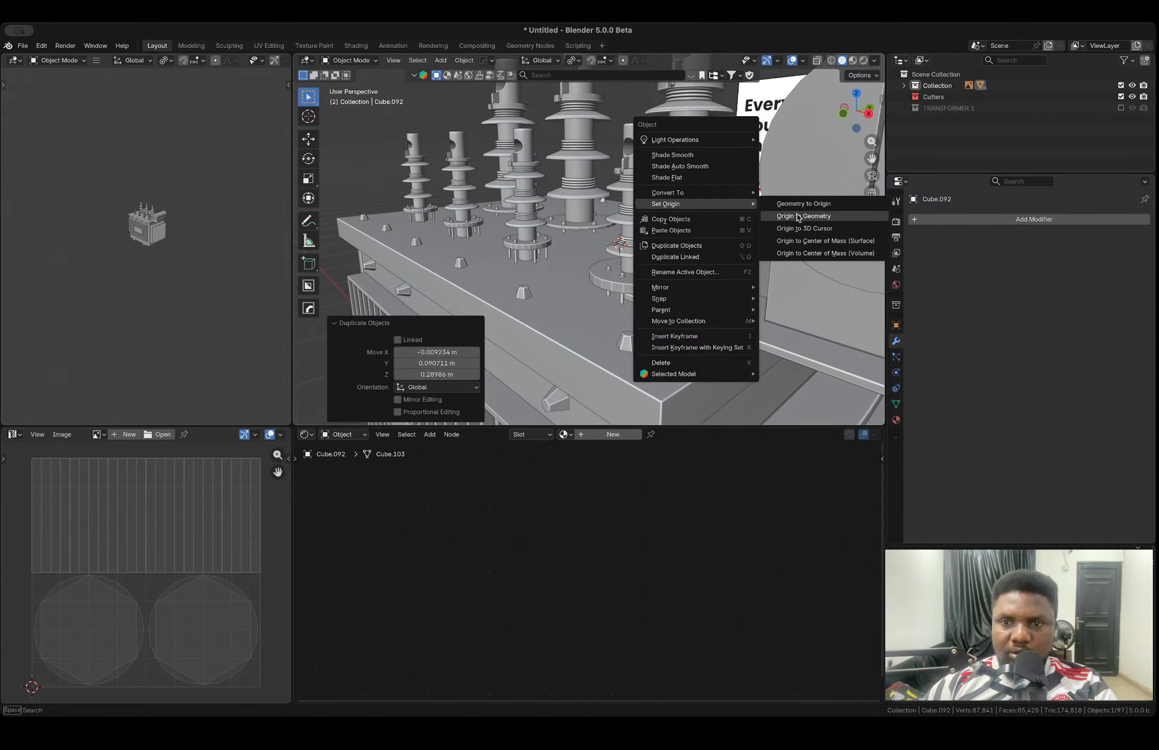
{"action": "left_click", "coordinate": [801, 213]}
- Snap the 3D cursor to an edge on the cylinder's slotted end face, between the slot and the upper rim
{"action": "scroll", "coordinate": [742, 219], "scroll_direction": "down", "scroll_amount": 5}
{"action": "middle_click_drag", "start_coordinate": [740, 224], "coordinate": [692, 200]}
{"action": "left_click", "coordinate": [721, 221]}
{"action": "key", "text": "Tab"}
{"action": "scroll", "coordinate": [721, 222], "scroll_direction": "up", "scroll_amount": 4}
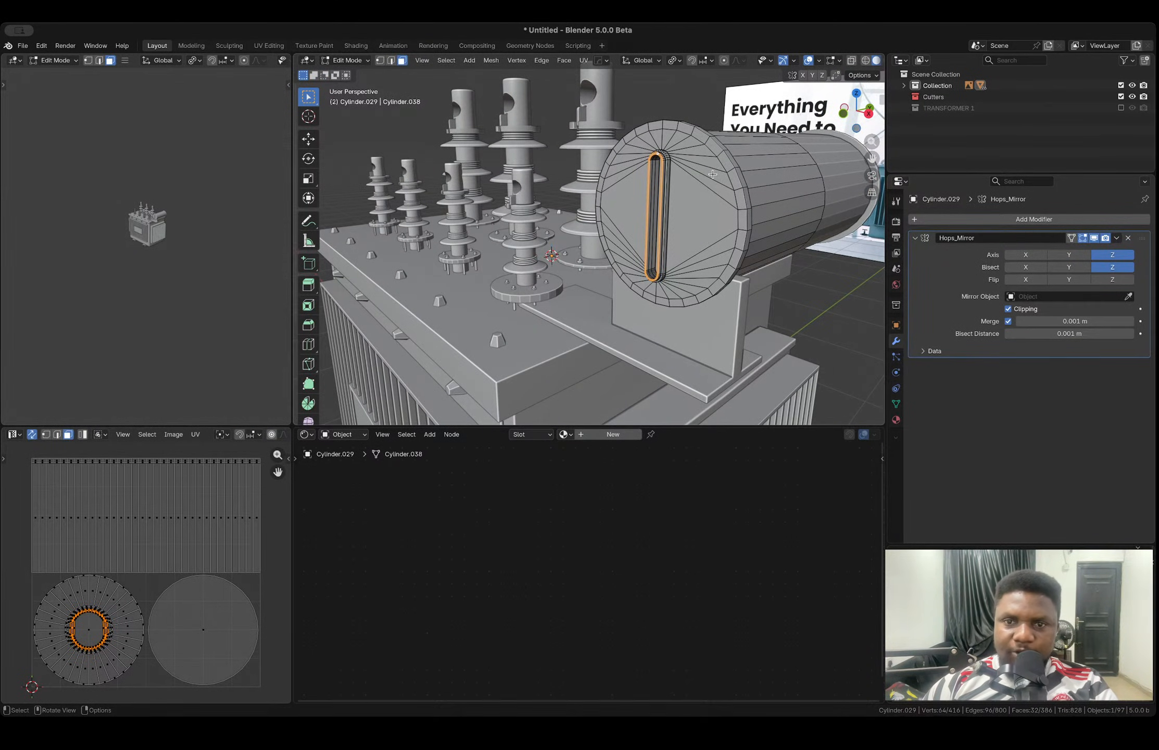
{"action": "key", "text": "2"}
{"action": "left_click", "coordinate": [708, 168]}
{"action": "key", "text": "shift+s"}
{"action": "left_click", "coordinate": [713, 228]}
{"action": "key", "text": "Tab"}
- Snap the duplicated bolt to the 3D cursor on the cylinder's end face
{"action": "middle_click_drag", "start_coordinate": [713, 228], "coordinate": [644, 229]}
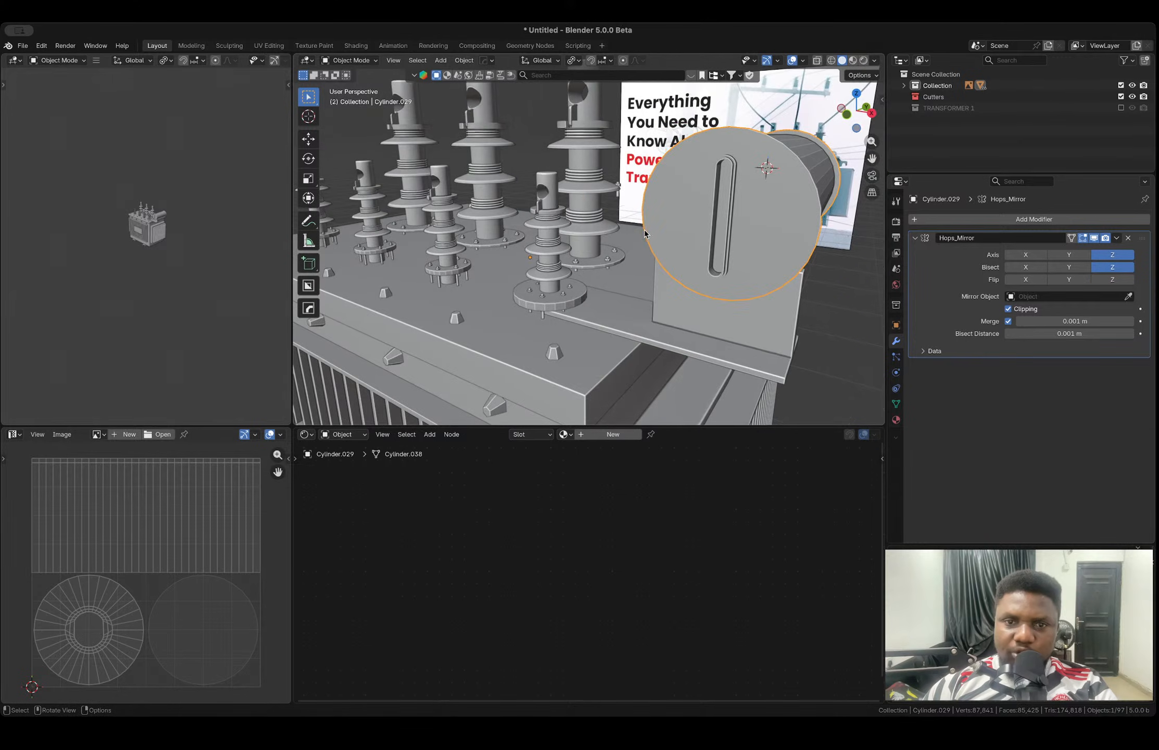
{"action": "left_click", "coordinate": [616, 201]}
{"action": "key", "text": "shift+s"}
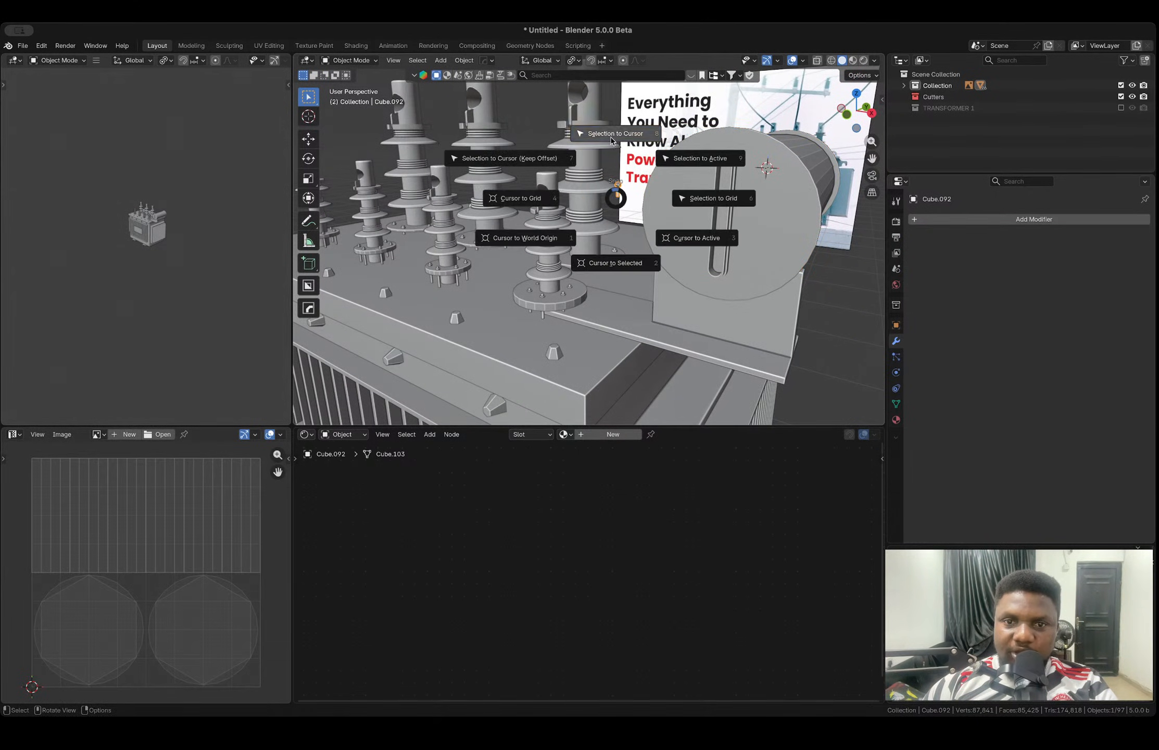
{"action": "left_click", "coordinate": [616, 135]}
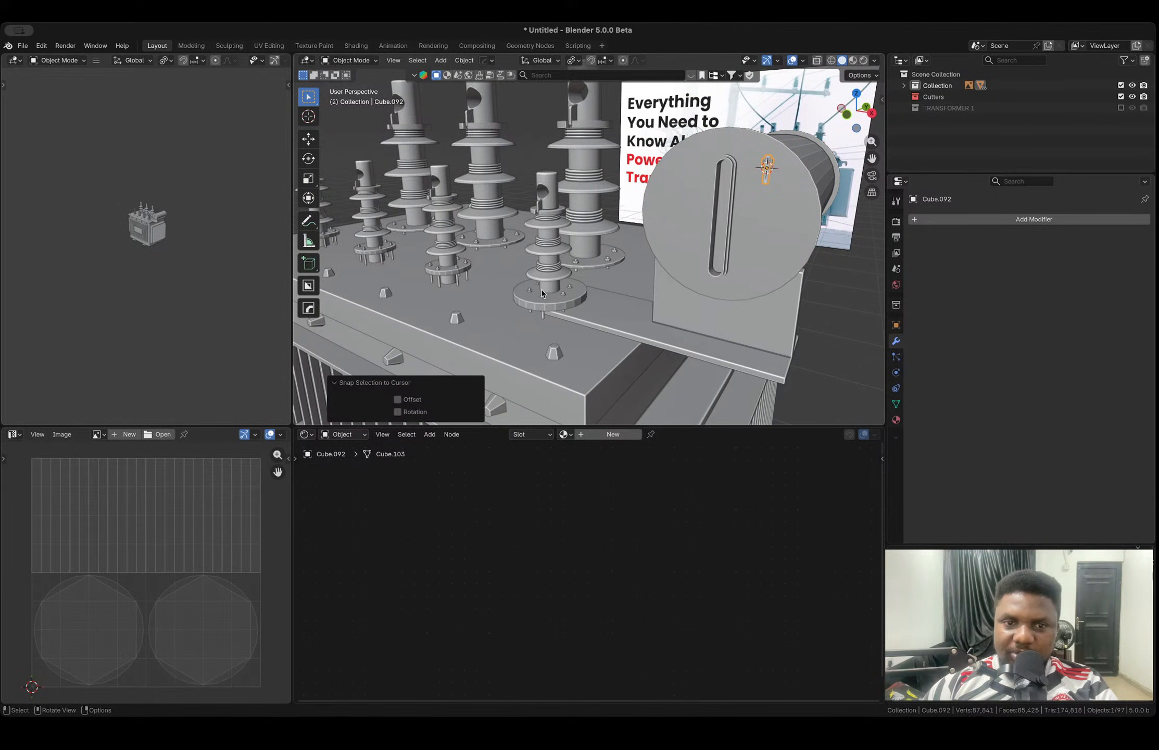
- Delete the bolts from the thick base plate of the small bushing beside the horizontal cylinder
{"action": "middle_click_drag", "start_coordinate": [538, 293], "coordinate": [560, 285]}
{"action": "left_click", "coordinate": [558, 287]}
{"action": "left_click", "coordinate": [558, 286]}
{"action": "scroll", "coordinate": [503, 334], "scroll_direction": "up", "scroll_amount": 5}
{"action": "left_click", "coordinate": [505, 354], "text": "shift"}
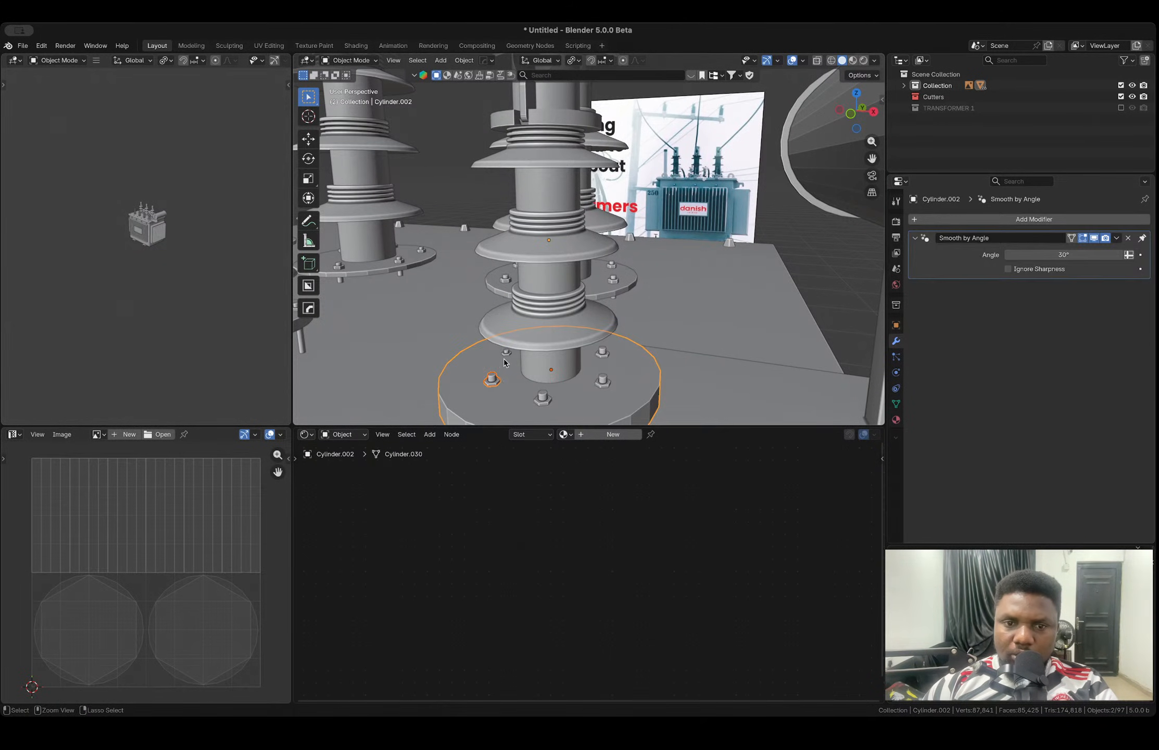
{"action": "key", "text": "ctrl+z"}
{"action": "left_click", "coordinate": [505, 353], "text": "shift"}
{"action": "left_click", "coordinate": [601, 351], "text": "shift"}
{"action": "left_click", "coordinate": [603, 380], "text": "shift"}
{"action": "left_click", "coordinate": [541, 397], "text": "shift"}
{"action": "middle_click_drag", "start_coordinate": [542, 397], "coordinate": [606, 344]}
{"action": "key", "text": "Delete"}
{"action": "scroll", "coordinate": [457, 347], "scroll_direction": "down", "scroll_amount": 3}
{"action": "left_click", "coordinate": [573, 328]}
{"action": "scroll", "coordinate": [559, 351], "scroll_direction": "down", "scroll_amount": 4}
{"action": "scroll", "coordinate": [501, 331], "scroll_direction": "up", "scroll_amount": 8}
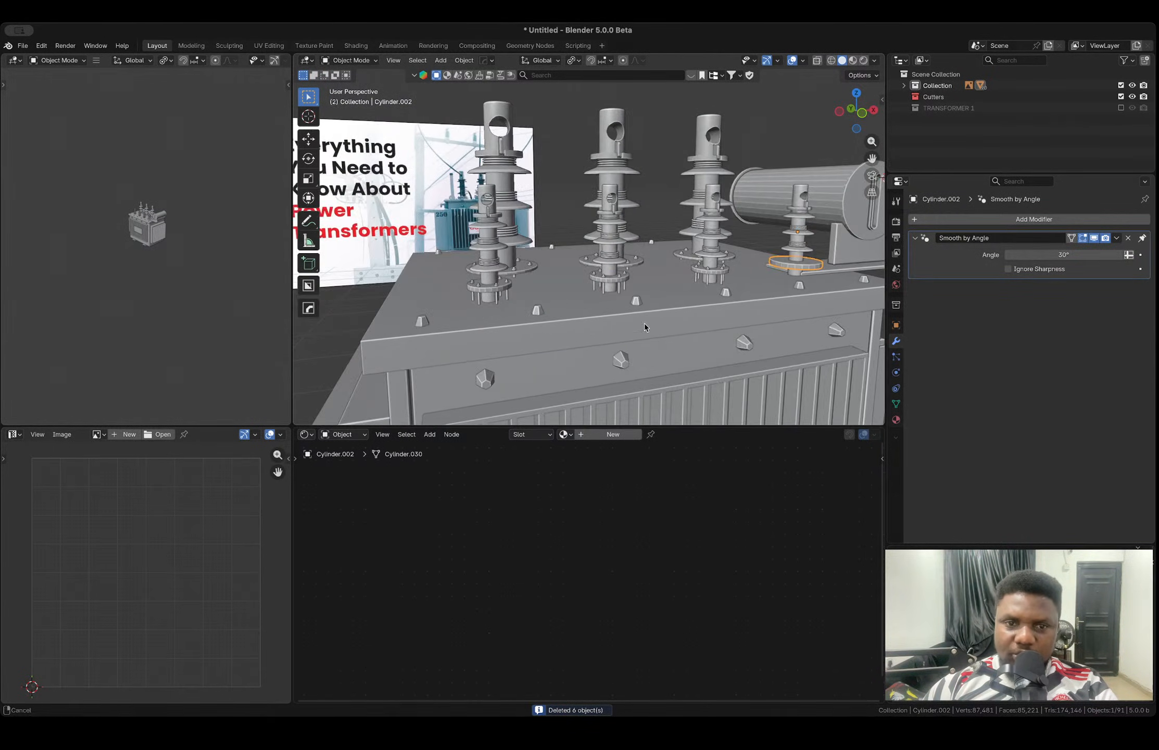
- Delete all the bolts from the base plate of the small bushing at the opposite end of the row
{"action": "left_click", "coordinate": [485, 346]}
{"action": "left_click", "coordinate": [470, 335], "text": "shift"}
{"action": "left_click", "coordinate": [393, 349], "text": "shift"}
{"action": "left_click", "coordinate": [401, 366], "text": "shift"}
{"action": "left_click", "coordinate": [451, 364], "text": "shift"}
{"action": "key", "text": "x"}
{"action": "left_click", "coordinate": [438, 360]}
{"action": "middle_click_drag", "start_coordinate": [442, 360], "coordinate": [496, 358]}
{"action": "left_click", "coordinate": [625, 344], "text": "shift"}
{"action": "key", "text": "x"}
{"action": "left_click", "coordinate": [627, 344]}
- Scale the two boltless base plates of the outer small bushings by about 2.49 along Z
{"action": "left_click", "coordinate": [705, 382]}
{"action": "scroll", "coordinate": [709, 384], "scroll_direction": "down", "scroll_amount": 6}
{"action": "scroll", "coordinate": [708, 384], "scroll_direction": "up", "scroll_amount": 5}
{"action": "left_click", "coordinate": [682, 266]}
{"action": "key", "text": "s"}
{"action": "key", "text": "z"}
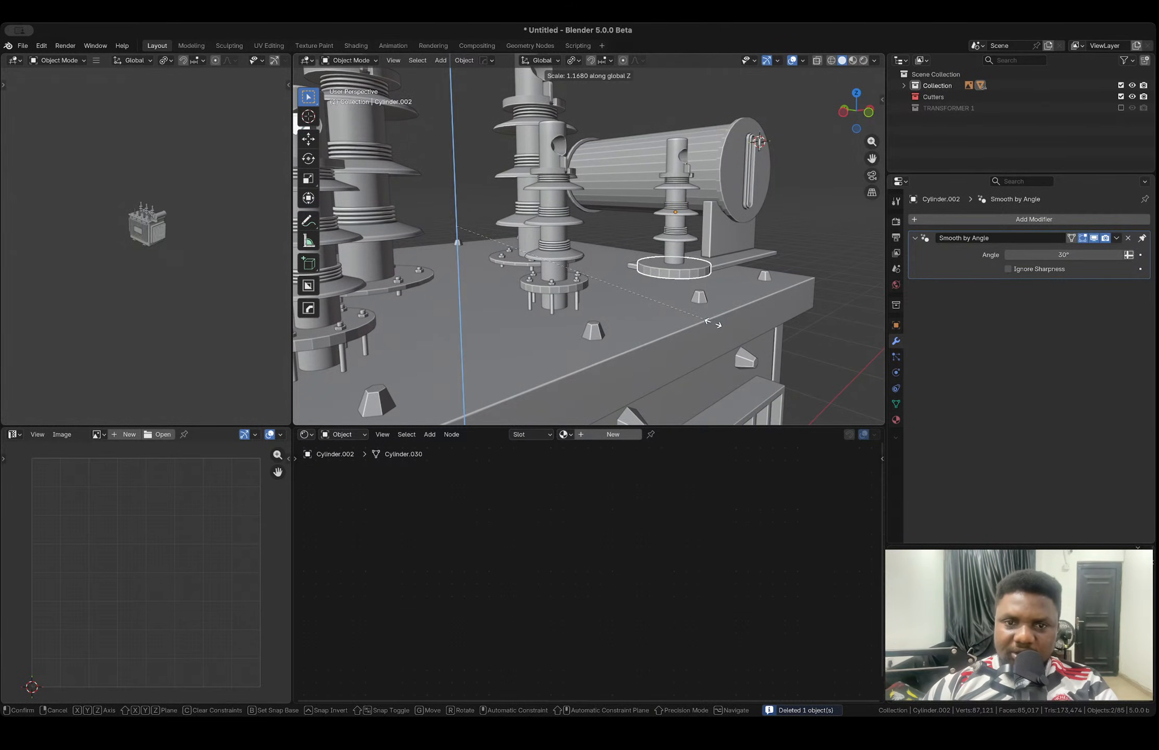
{"action": "left_click", "coordinate": [412, 405]}
- Move the two thickened base plates about 0.17 m up along Z and deselect them
{"action": "key", "text": "g"}
{"action": "key", "text": "z"}
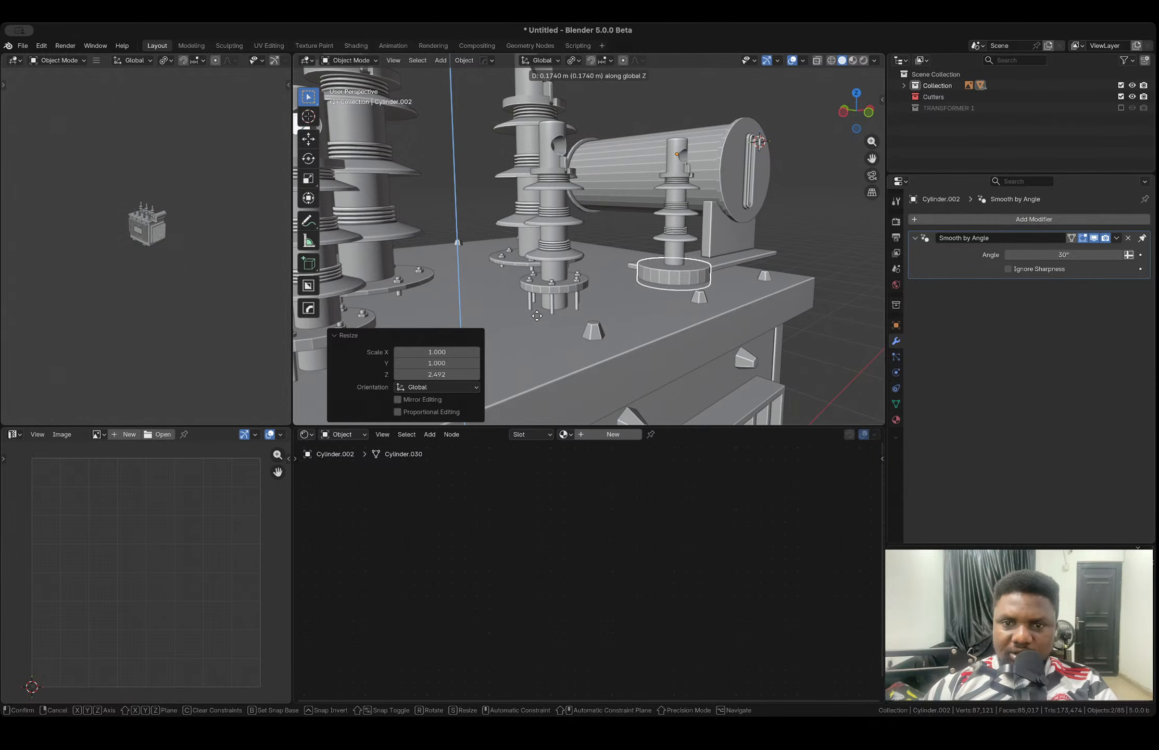
{"action": "left_click", "coordinate": [537, 316]}
{"action": "middle_click_drag", "start_coordinate": [537, 316], "coordinate": [711, 347]}
{"action": "left_click", "coordinate": [857, 373]}
- Rotate the bolt on the slotted end of the horizontal tank 90° about X
{"action": "scroll", "coordinate": [652, 294], "scroll_direction": "down", "scroll_amount": 4}
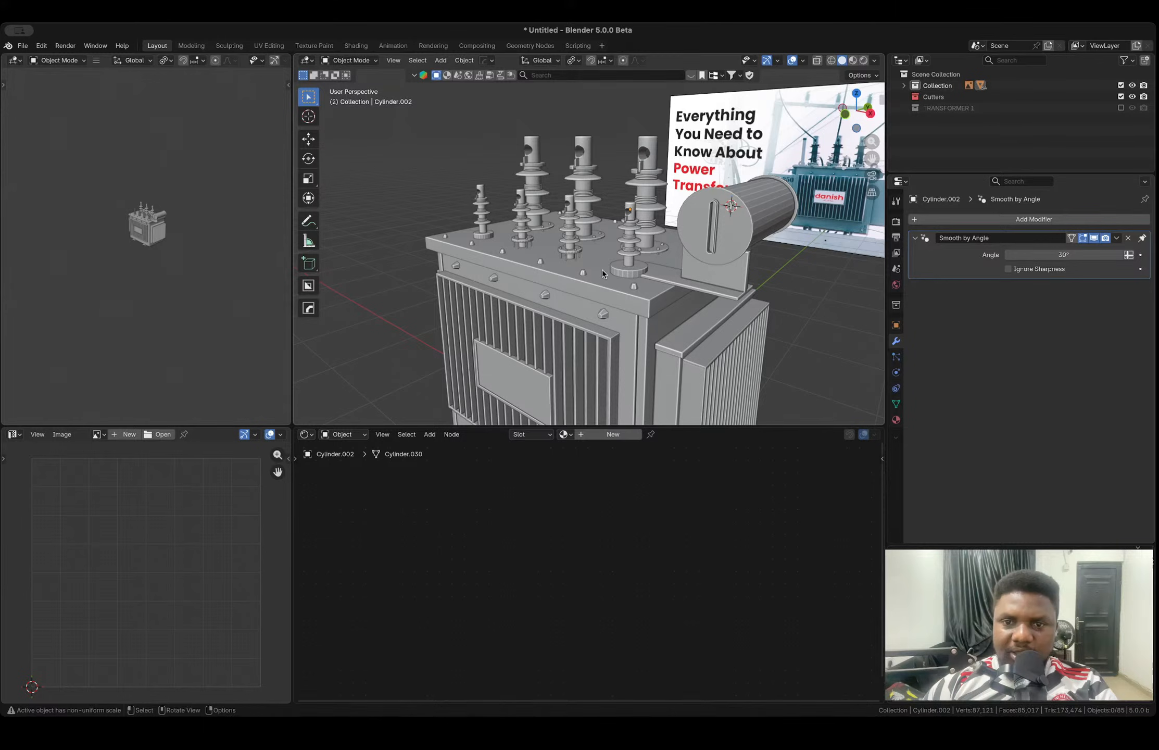
{"action": "scroll", "coordinate": [602, 270], "scroll_direction": "up", "scroll_amount": 5}
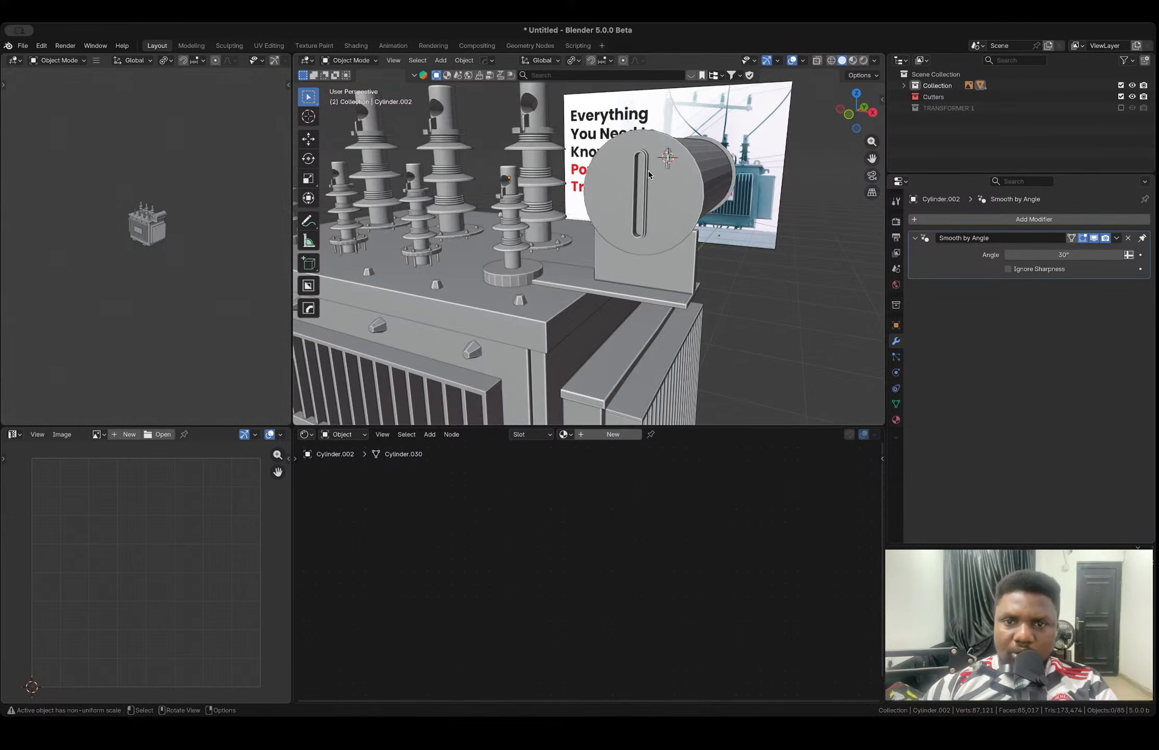
{"action": "left_click", "coordinate": [651, 241]}
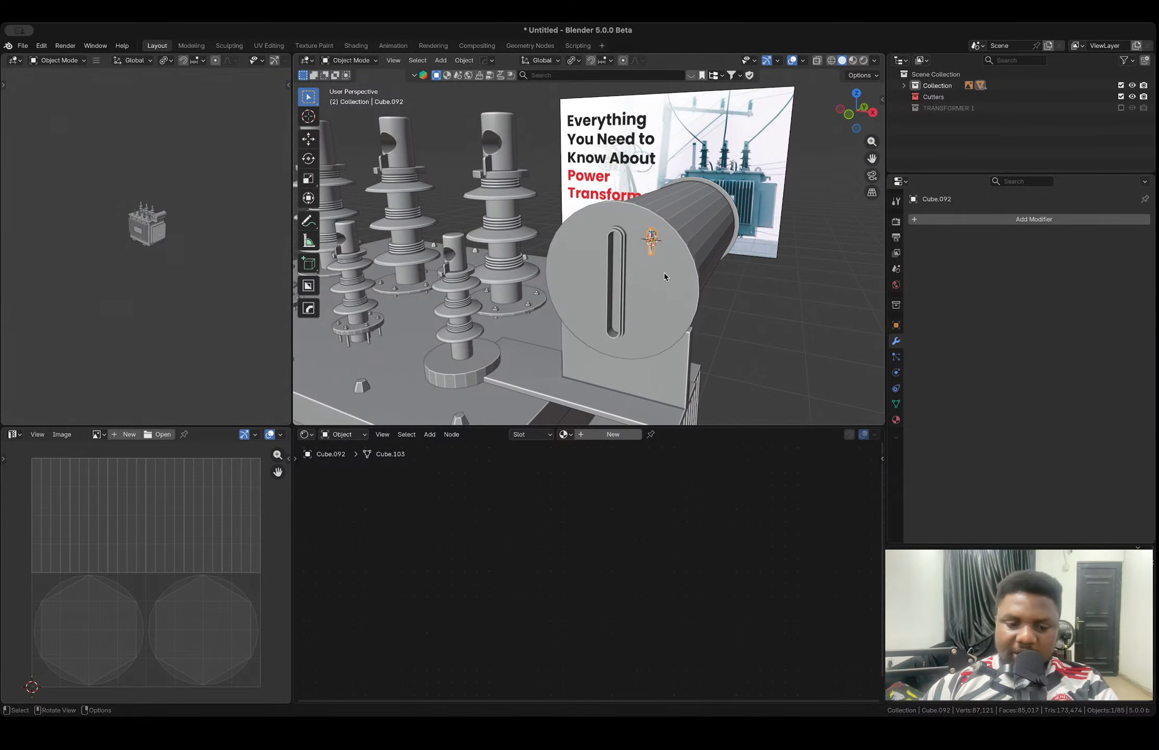
{"action": "key", "text": "r"}
{"action": "key", "text": "x"}
{"action": "key", "text": "9"}
{"action": "key", "text": "0"}
{"action": "key", "text": "Return"}
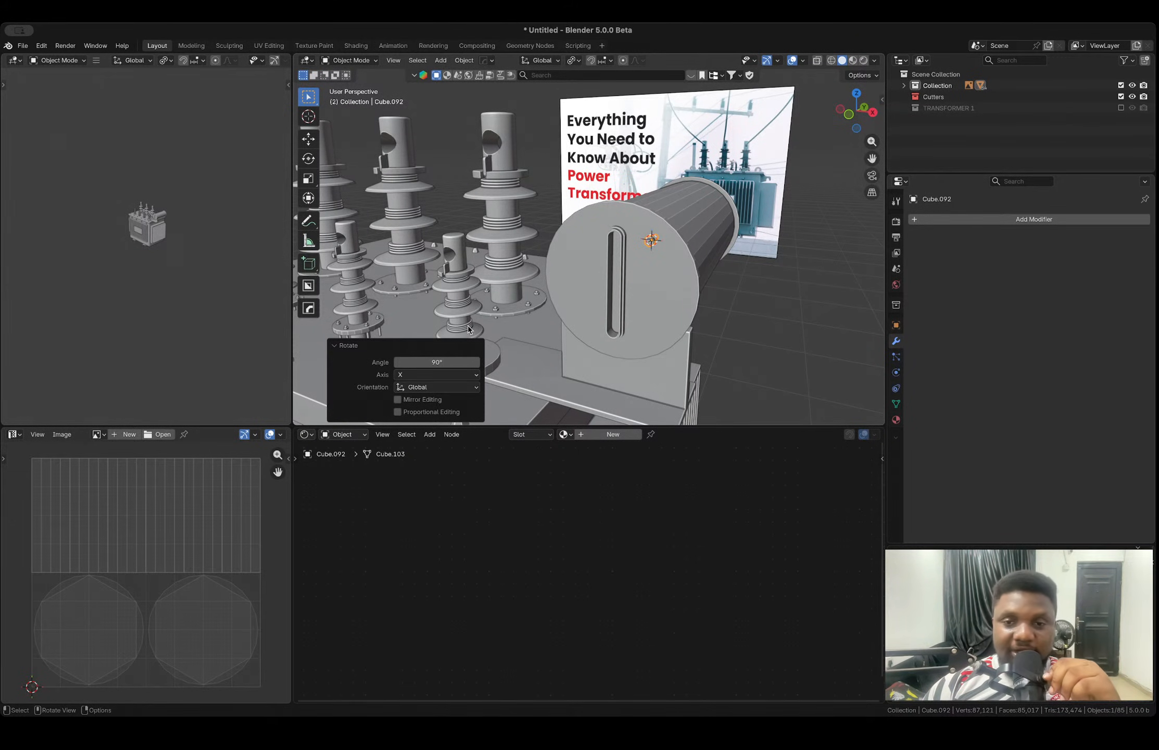
- Move the bolt about 0.012 m along X and 0.009 m along Z towards the tank end's rim, in front view
{"action": "left_click", "coordinate": [850, 115]}
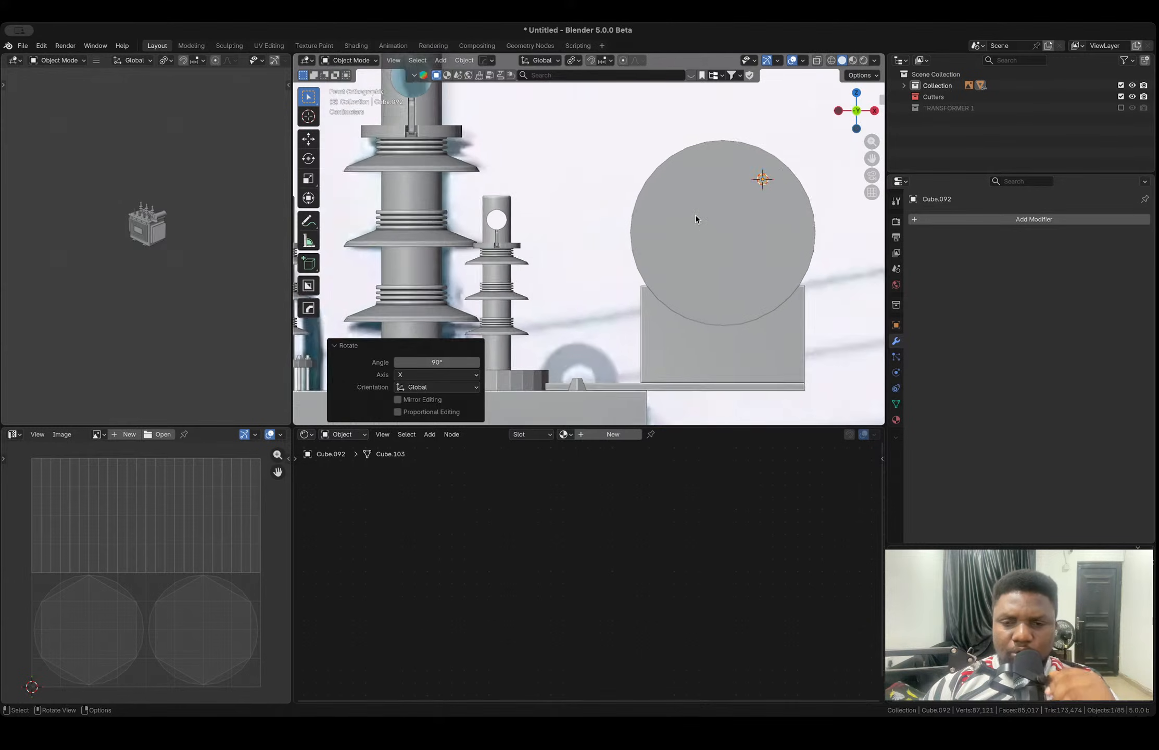
{"action": "key", "text": "KP_Decimal"}
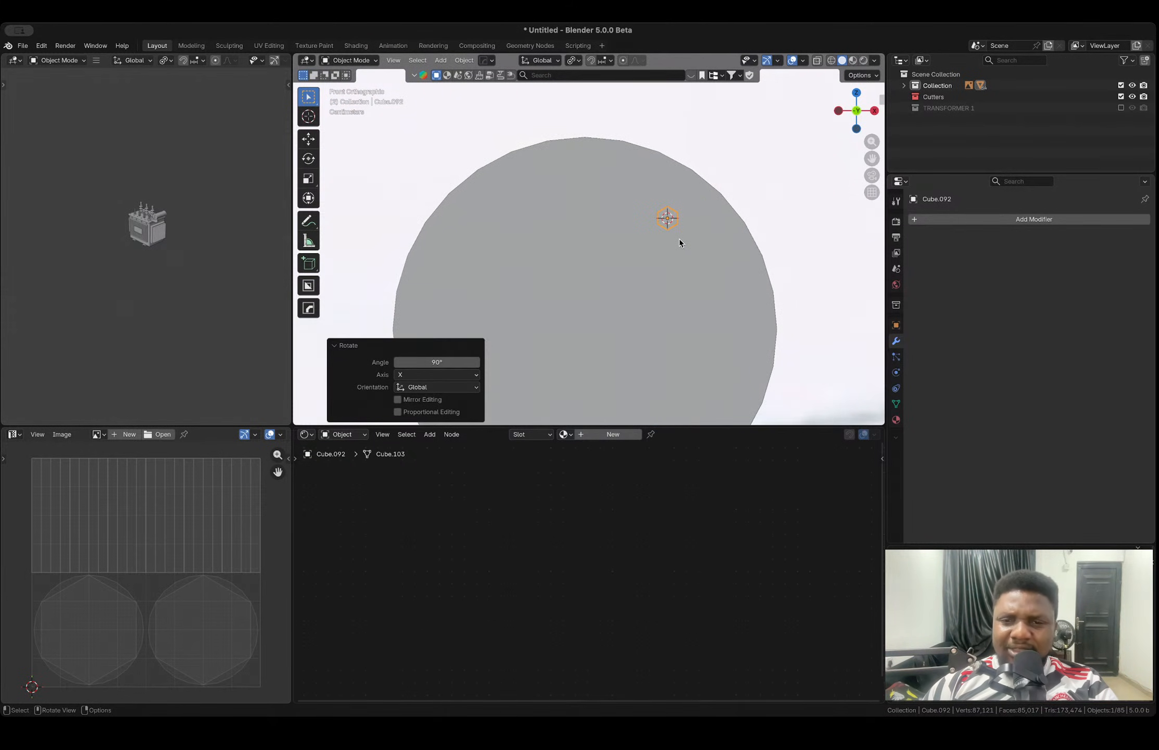
{"action": "key", "text": "g"}
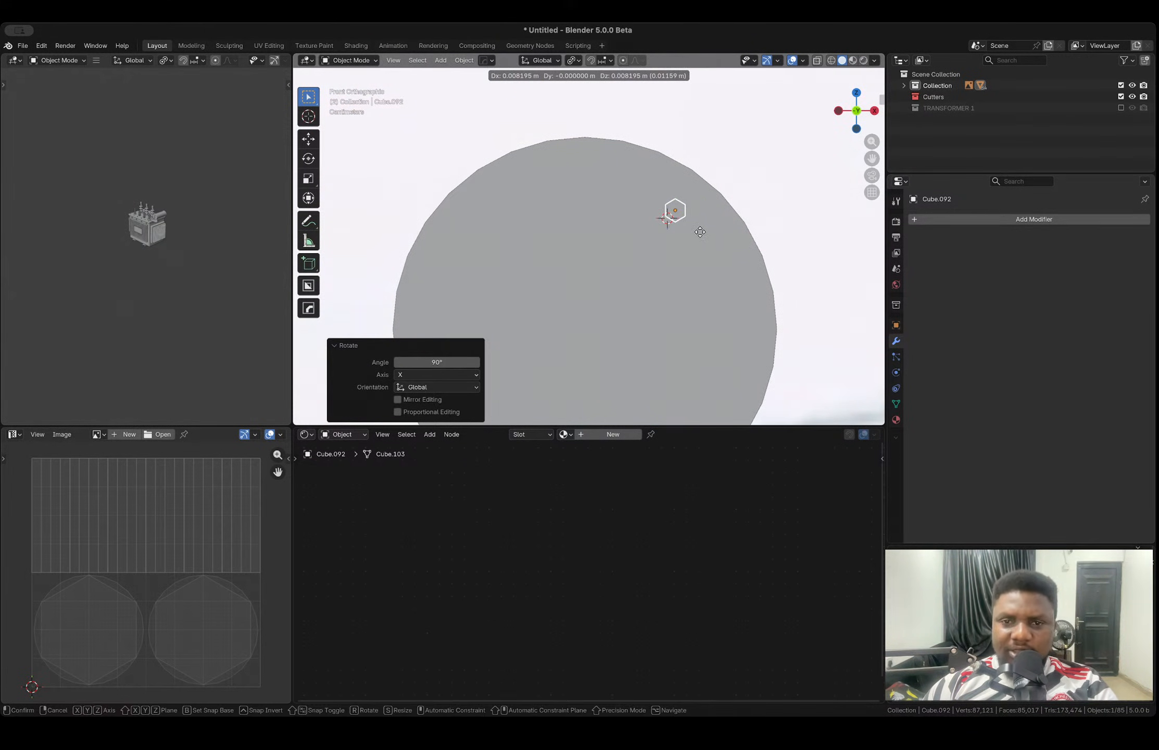
{"action": "left_click", "coordinate": [704, 230]}
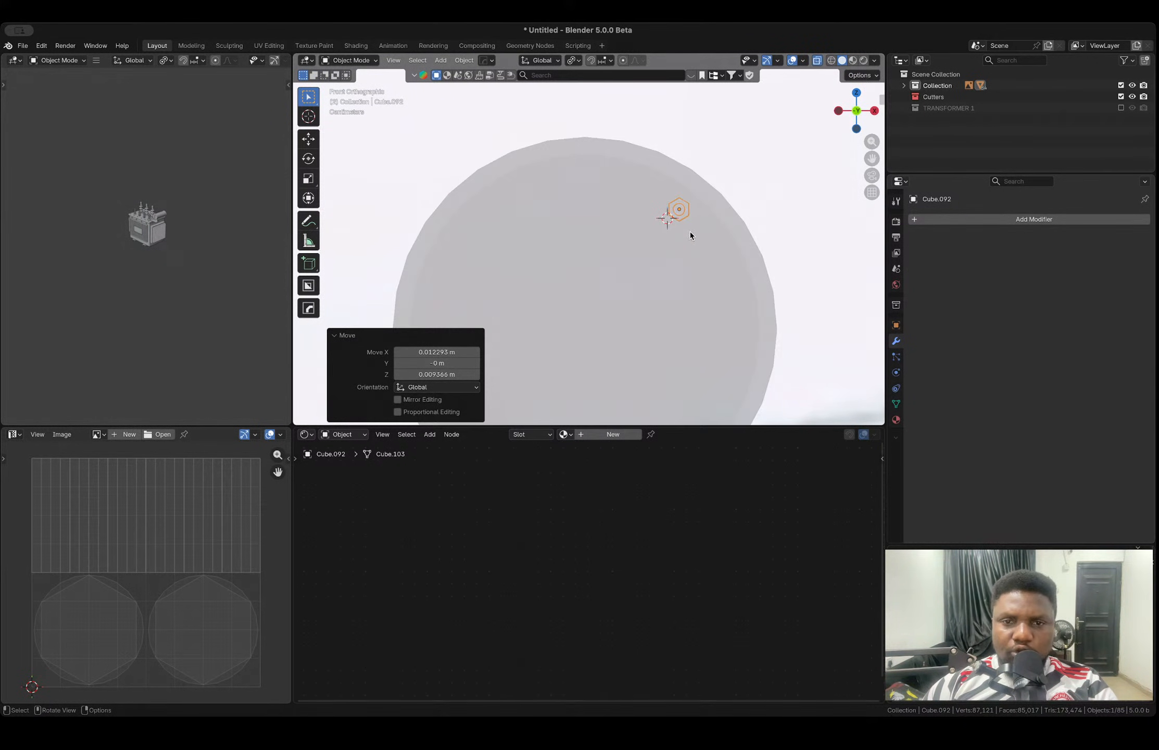
- Move the bolt about 0.011 m along Y into the tank's end face
{"action": "middle_click_drag", "start_coordinate": [698, 238], "coordinate": [645, 256]}
{"action": "scroll", "coordinate": [645, 256], "scroll_direction": "down", "scroll_amount": 4}
{"action": "middle_click_drag", "start_coordinate": [528, 273], "coordinate": [563, 293]}
{"action": "scroll", "coordinate": [570, 267], "scroll_direction": "up", "scroll_amount": 5}
{"action": "key", "text": "g"}
{"action": "key", "text": "y"}
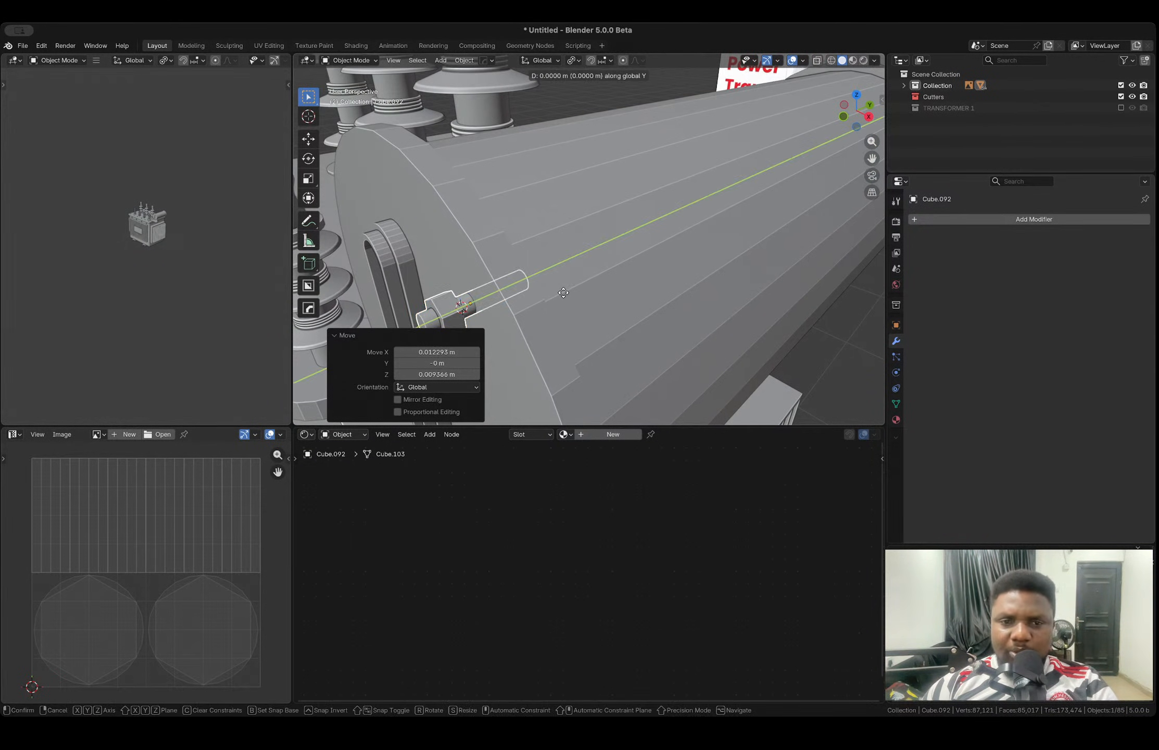
{"action": "left_click", "coordinate": [581, 298]}
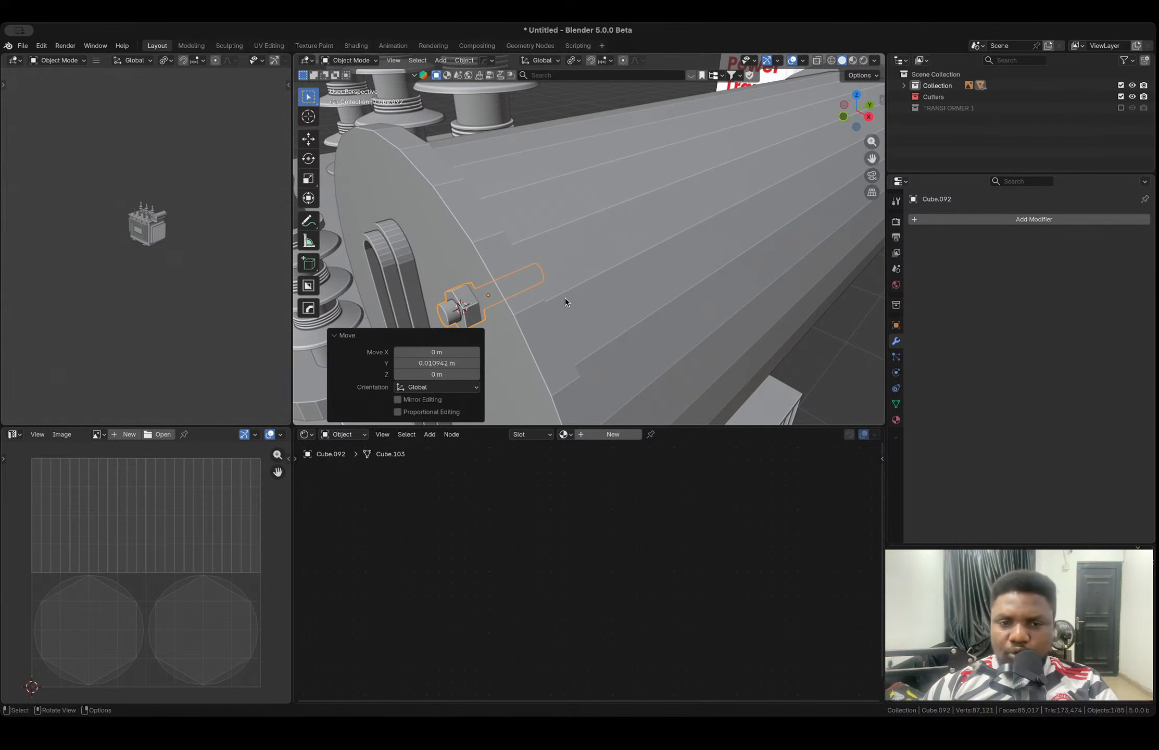
- Add a HardOps bevel to the horizontal tank with 3 segments, 0.0008 width and a 30° angle limit
{"action": "left_click", "coordinate": [399, 244]}
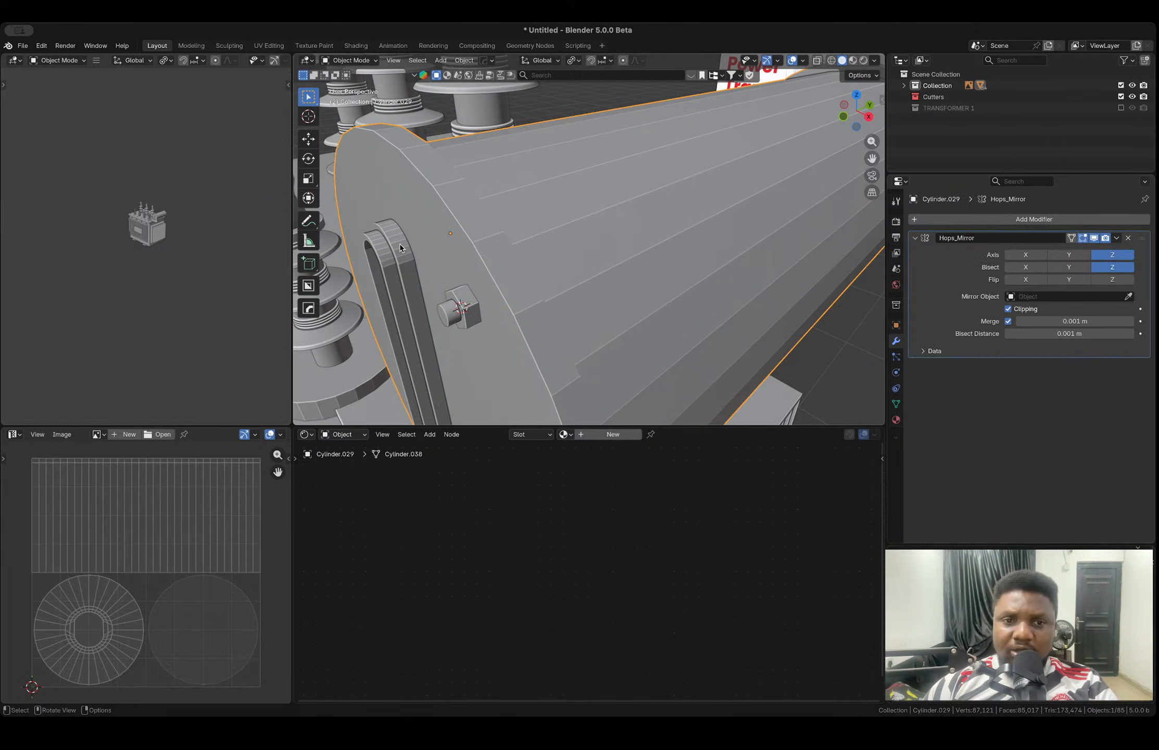
{"action": "key", "text": "q"}
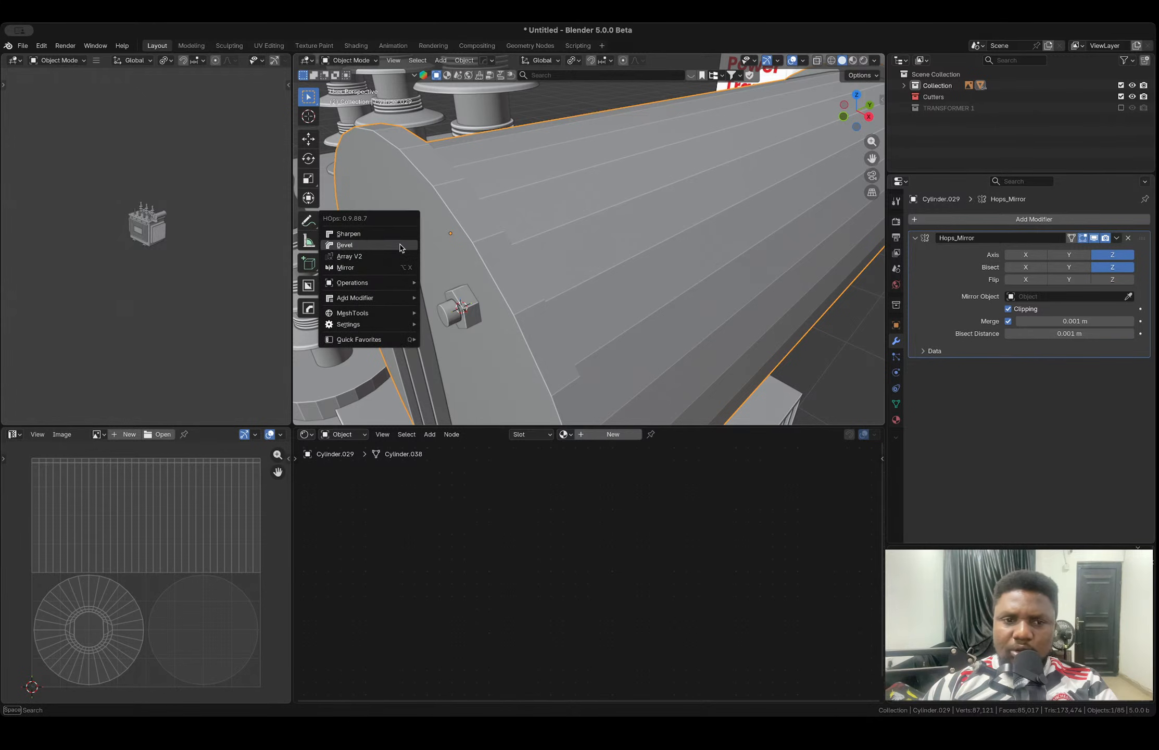
{"action": "left_click", "coordinate": [400, 244]}
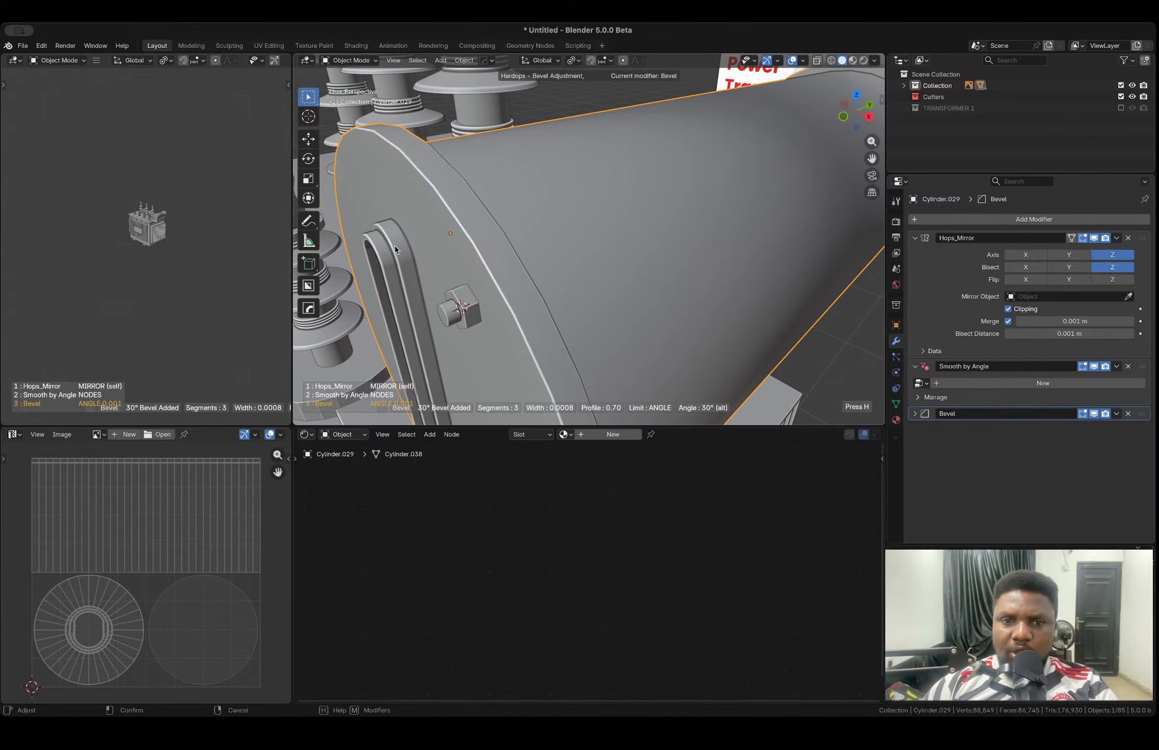
{"action": "left_click", "coordinate": [394, 245]}
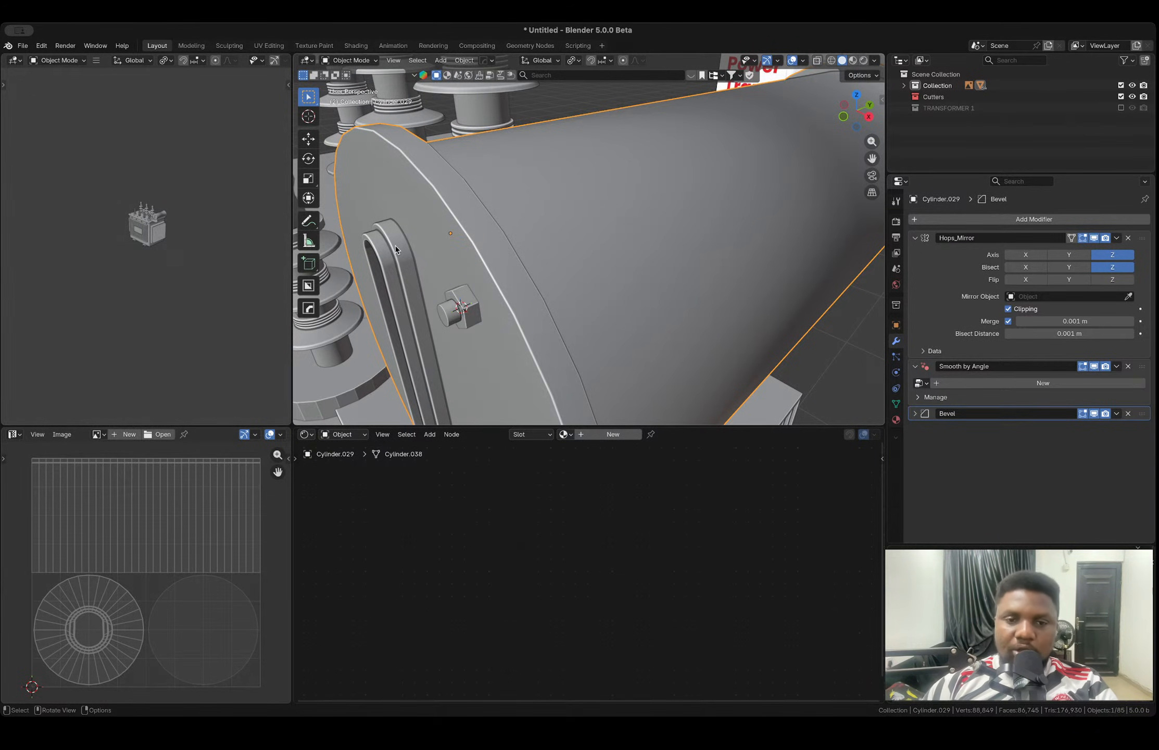
- Snap the 3D cursor to the centre of the slot's inner face on the horizontal tank's end
{"action": "left_click", "coordinate": [450, 301]}
{"action": "middle_click_drag", "start_coordinate": [466, 293], "coordinate": [505, 273]}
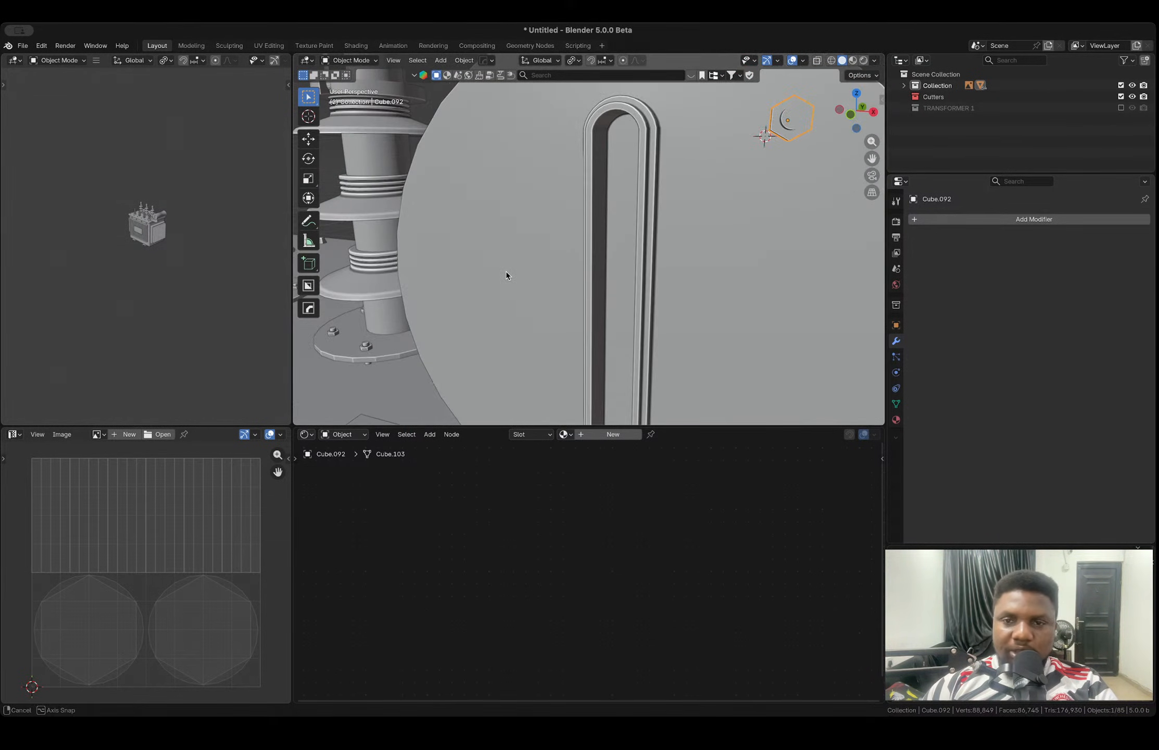
{"action": "scroll", "coordinate": [682, 219], "scroll_direction": "down", "scroll_amount": 6}
{"action": "middle_click_drag", "start_coordinate": [629, 243], "coordinate": [638, 245]}
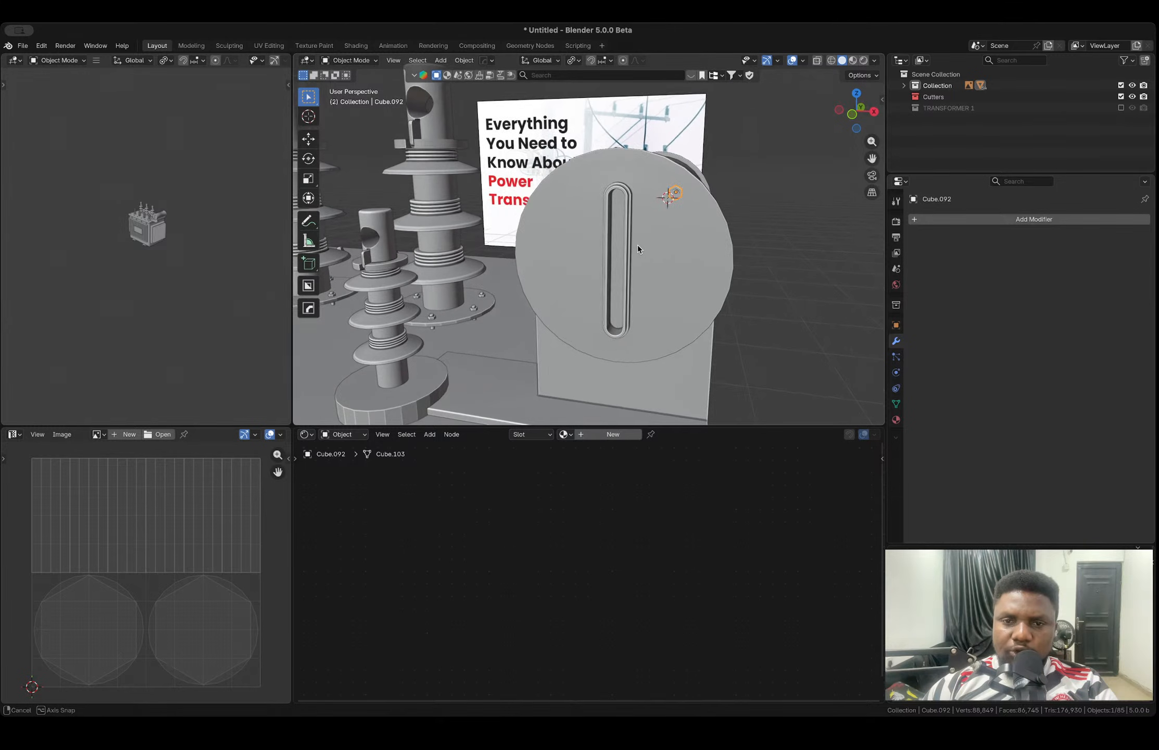
{"action": "left_click", "coordinate": [624, 248]}
{"action": "key", "text": "Tab"}
{"action": "key", "text": "3"}
{"action": "left_click", "coordinate": [617, 255]}
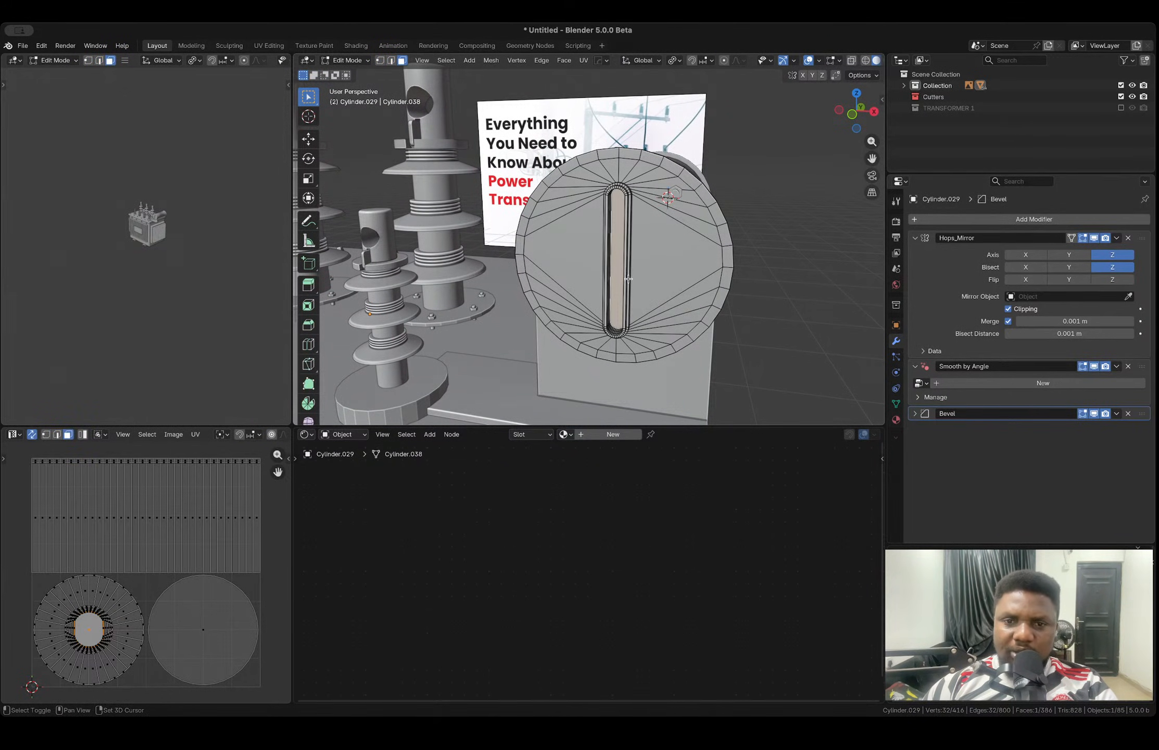
{"action": "key", "text": "Tab"}
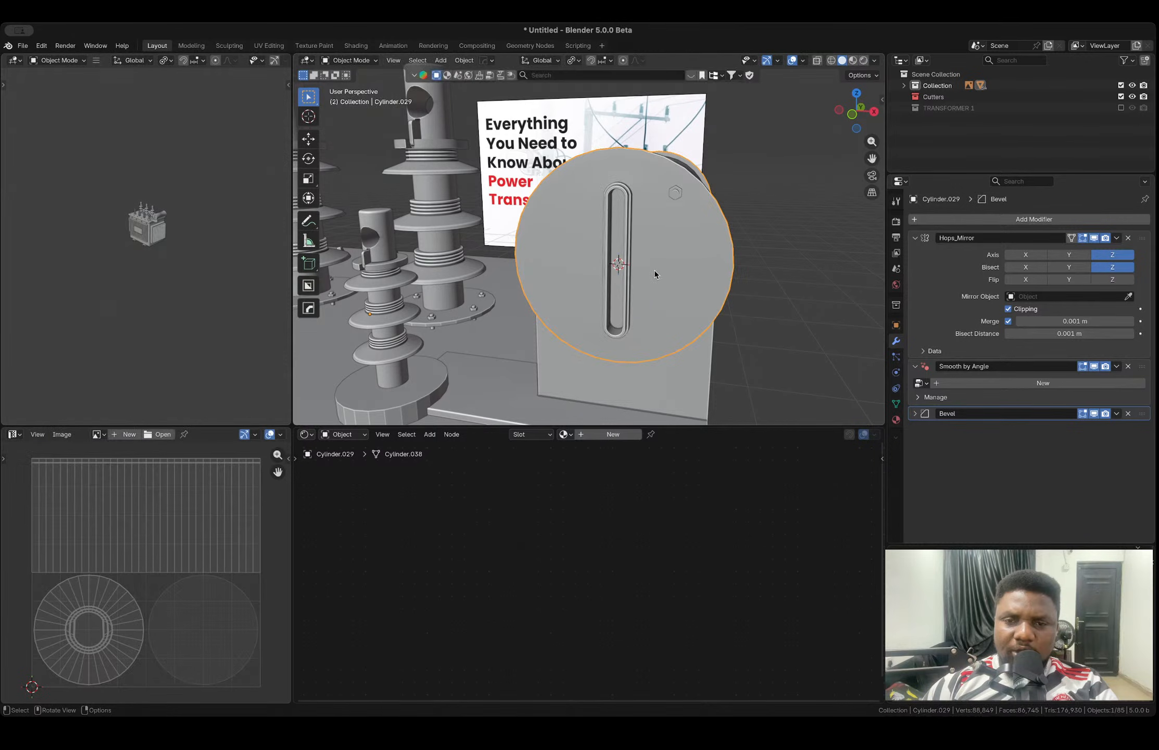
- Set the bolt's origin to the 3D cursor and view the tank end from the front
{"action": "left_click", "coordinate": [677, 196]}
{"action": "right_click", "coordinate": [678, 196]}
{"action": "mouse_move", "coordinate": [678, 196]}
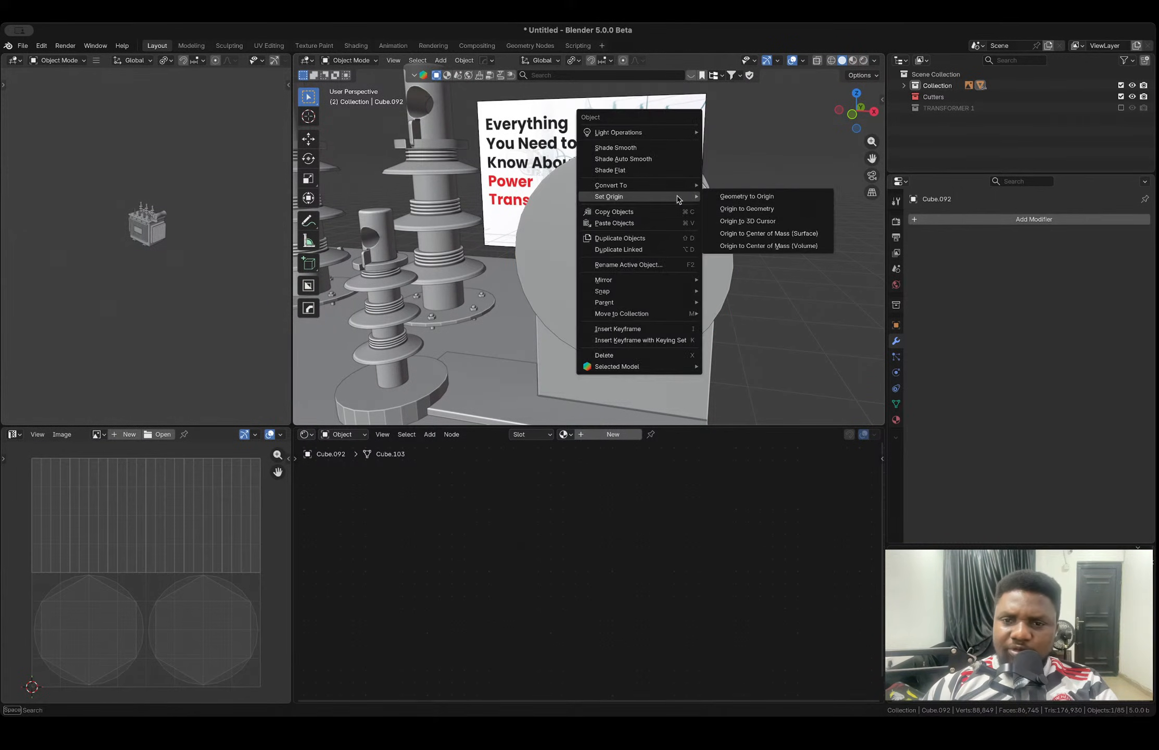
{"action": "left_click", "coordinate": [746, 222]}
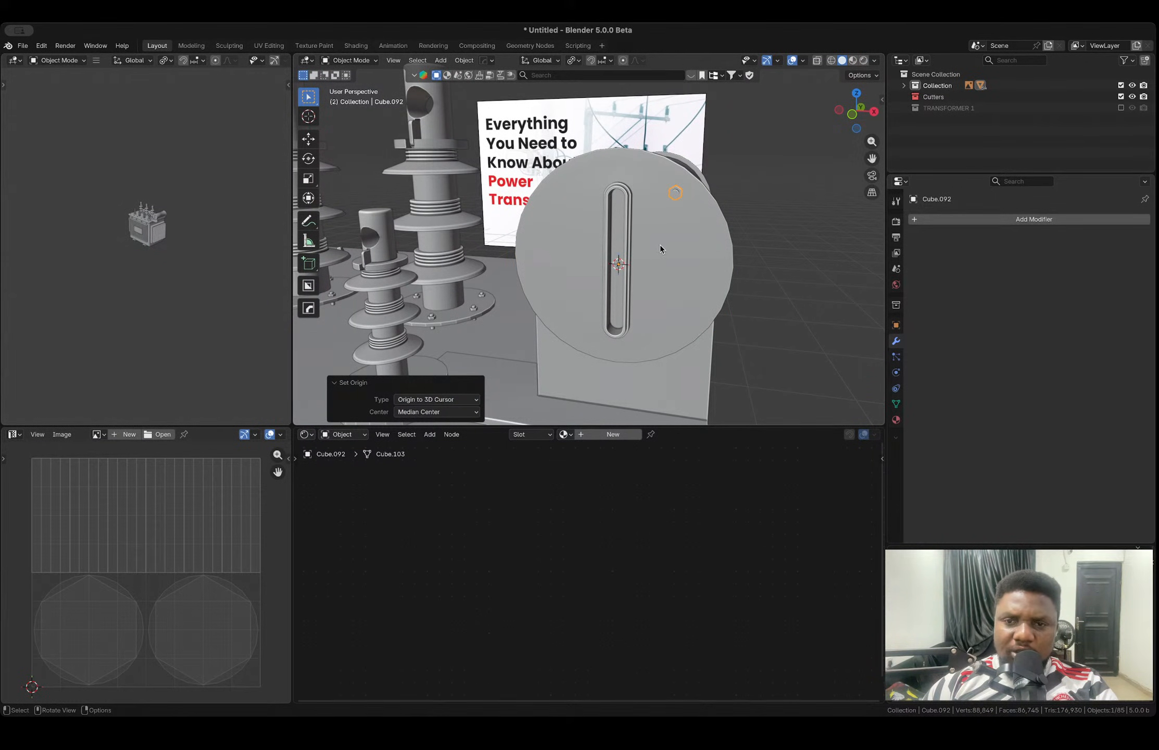
{"action": "left_click", "coordinate": [852, 114]}
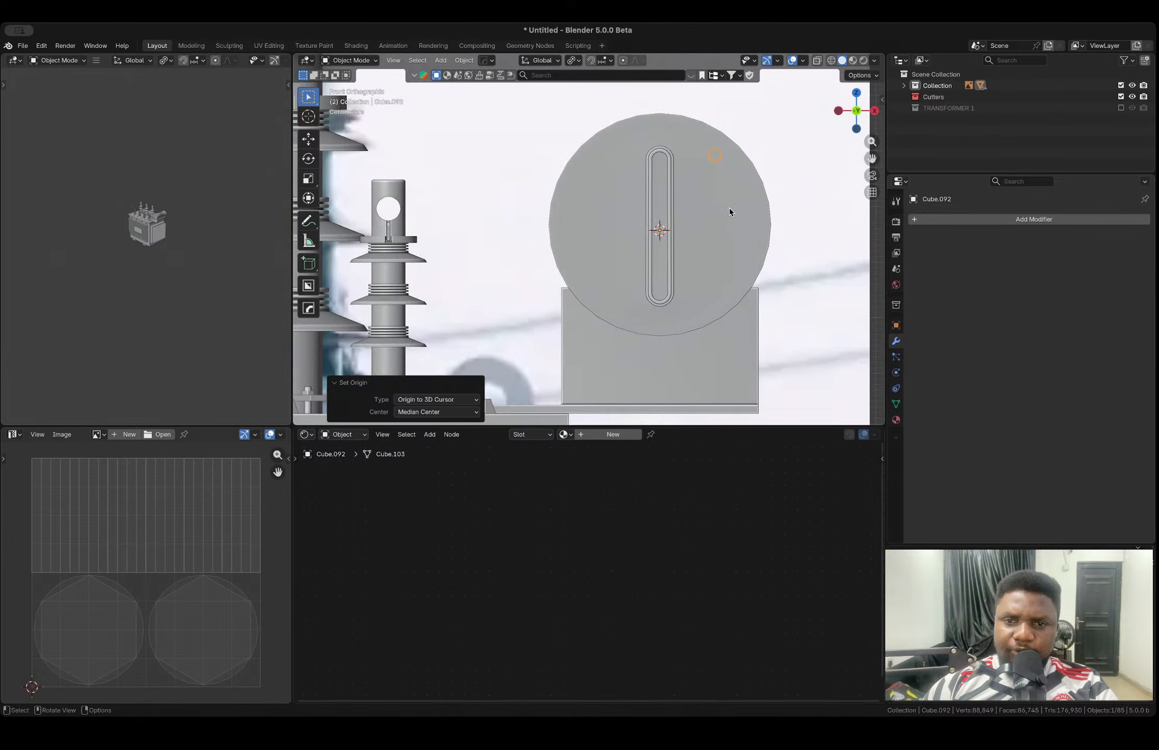
{"action": "key", "text": "Tab"}
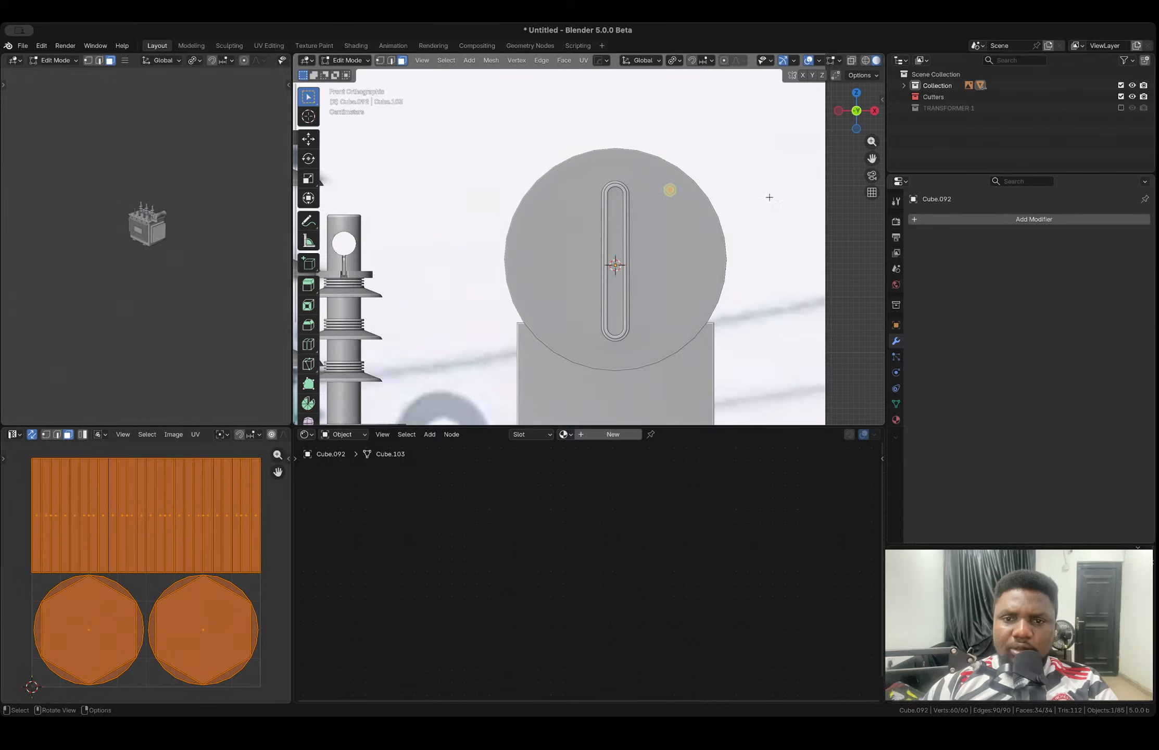
{"action": "key", "text": "Tab"}
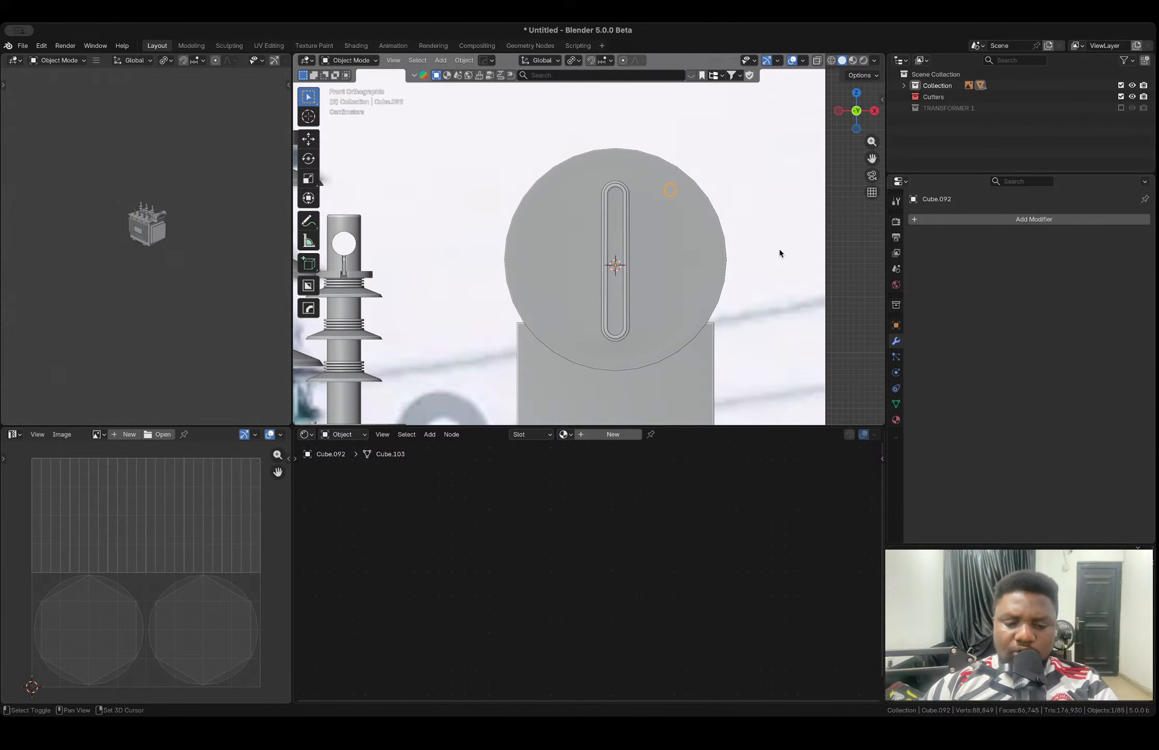
- Try to duplicate the bolt with a 20° rotation around the slot's centre and repeat it, then undo the copies
{"action": "key", "text": "shift+d"}
{"action": "key", "text": "r"}
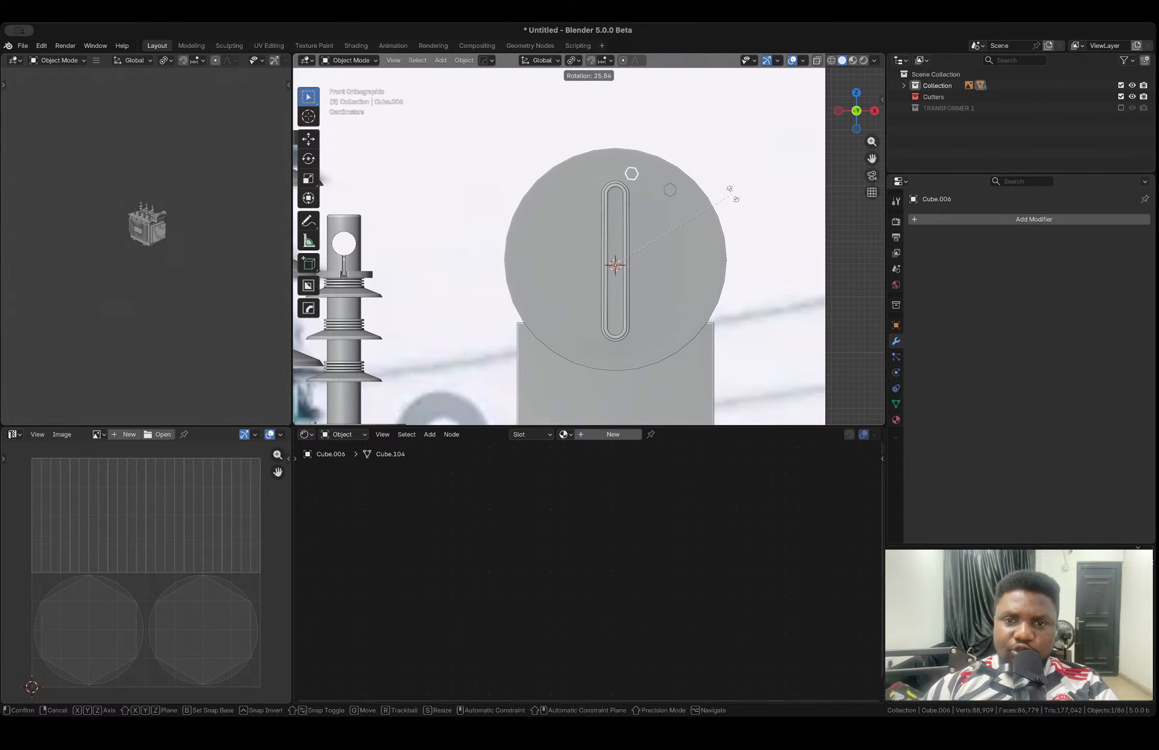
{"action": "left_click", "coordinate": [739, 195]}
{"action": "left_click", "coordinate": [443, 364]}
{"action": "type", "text": "20"}
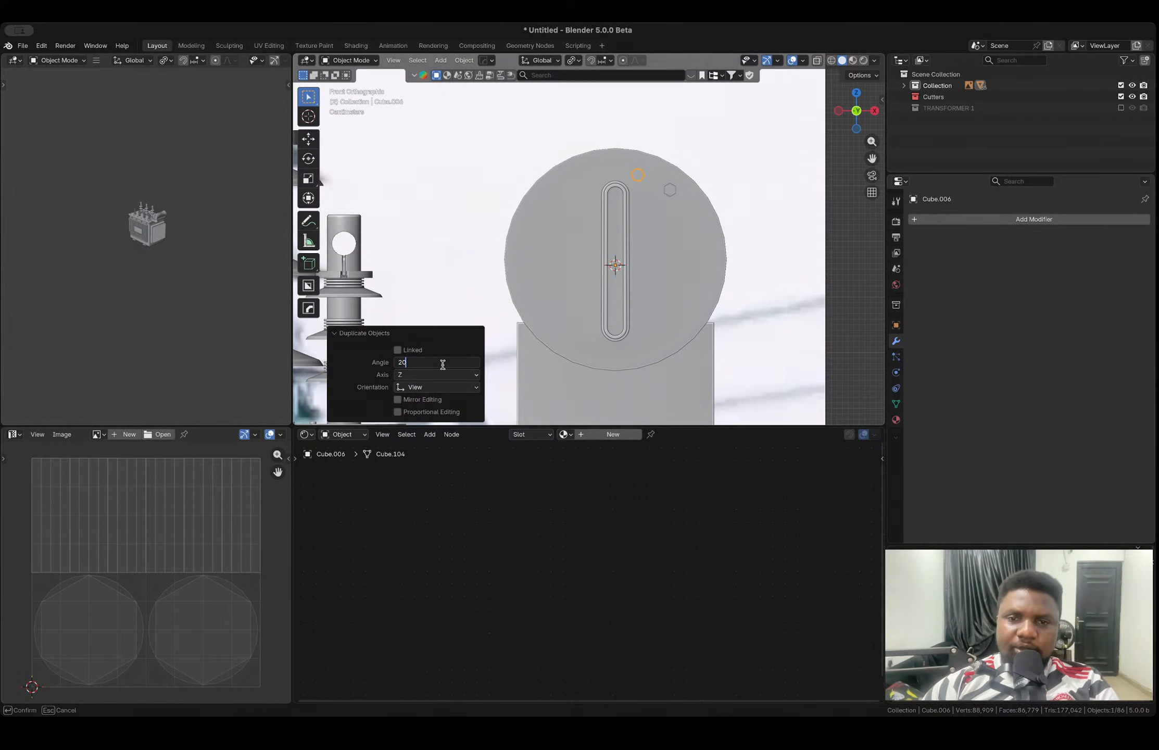
{"action": "key", "text": "Return"}
{"action": "key", "text": "shift+r"}
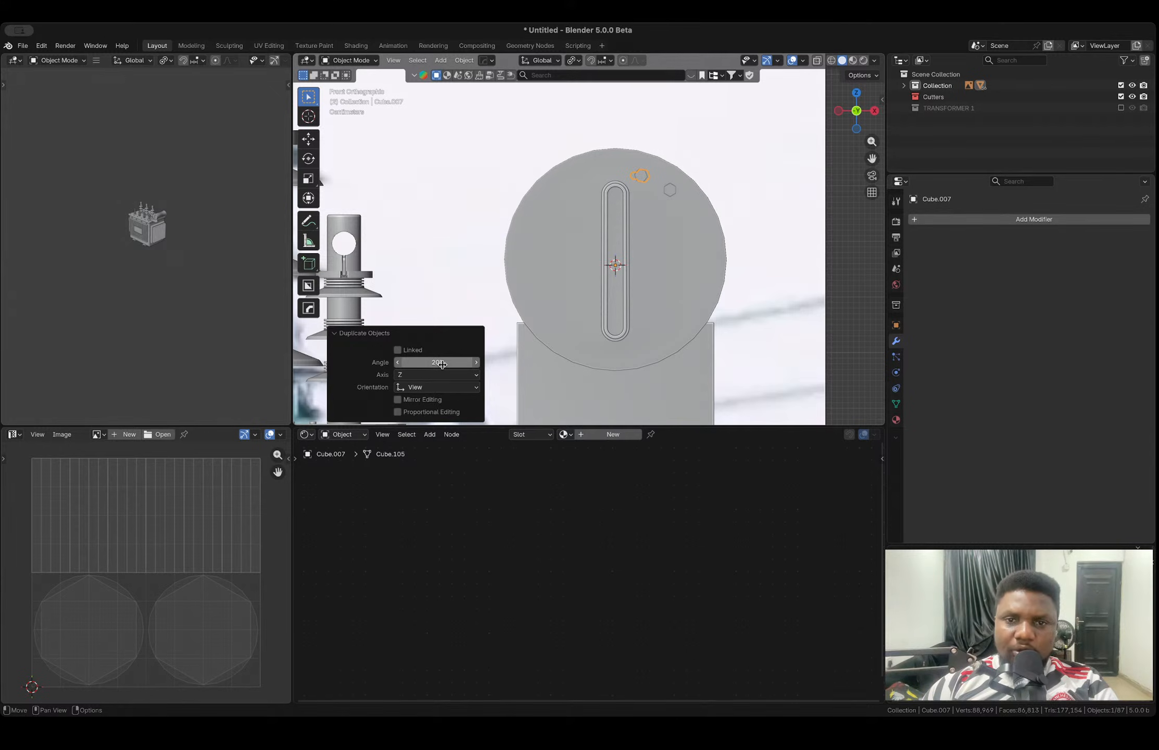
{"action": "key", "text": "ctrl+z"}
{"action": "key", "text": "ctrl+z"}
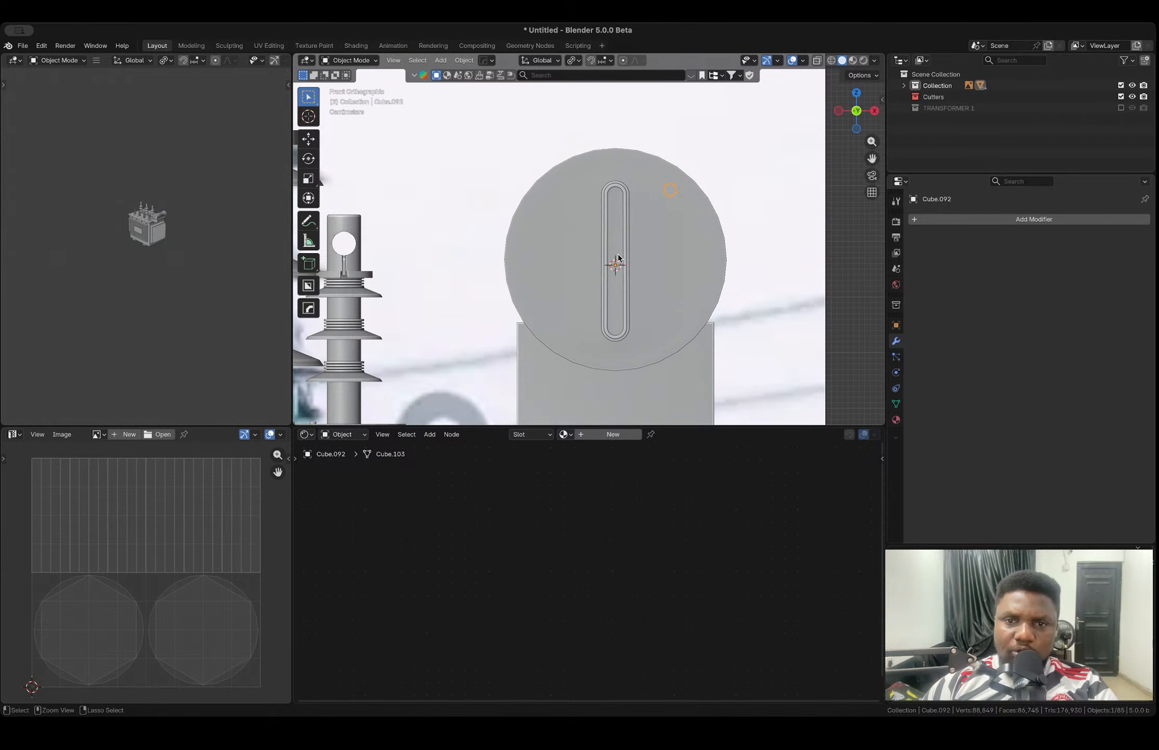
- Retry a single bolt copy rotated 20° around the cursor and undo it
{"action": "key", "text": "shift+d"}
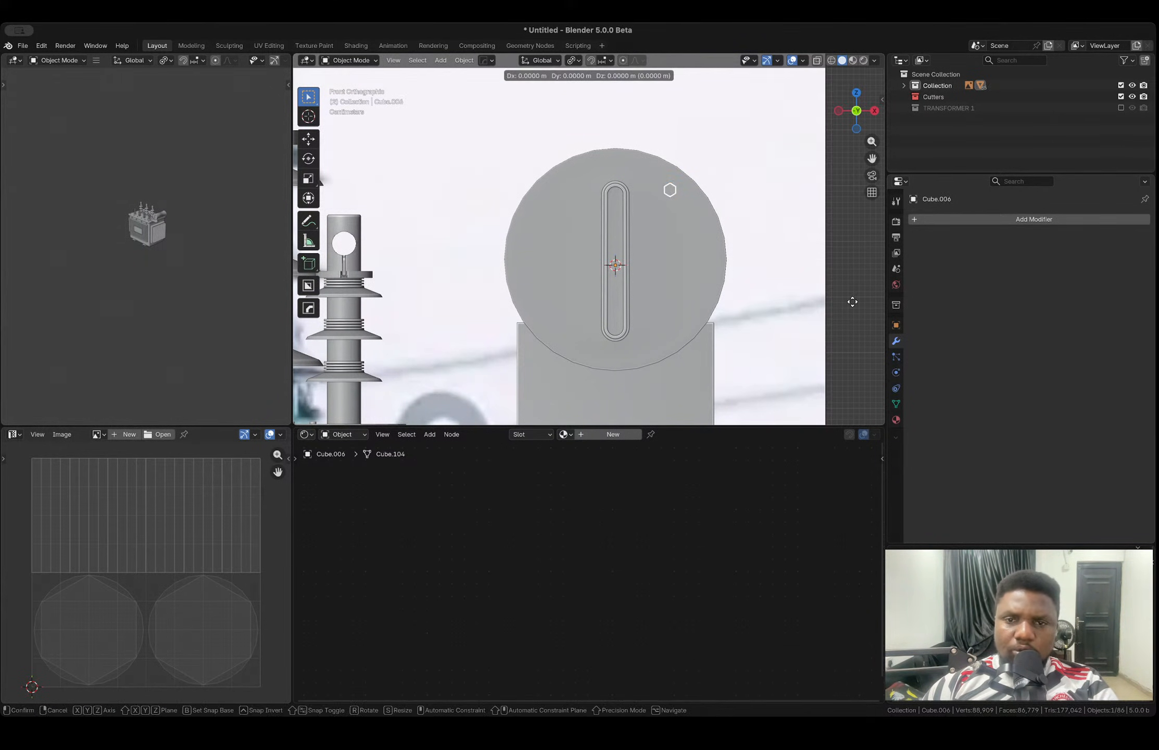
{"action": "key", "text": "r"}
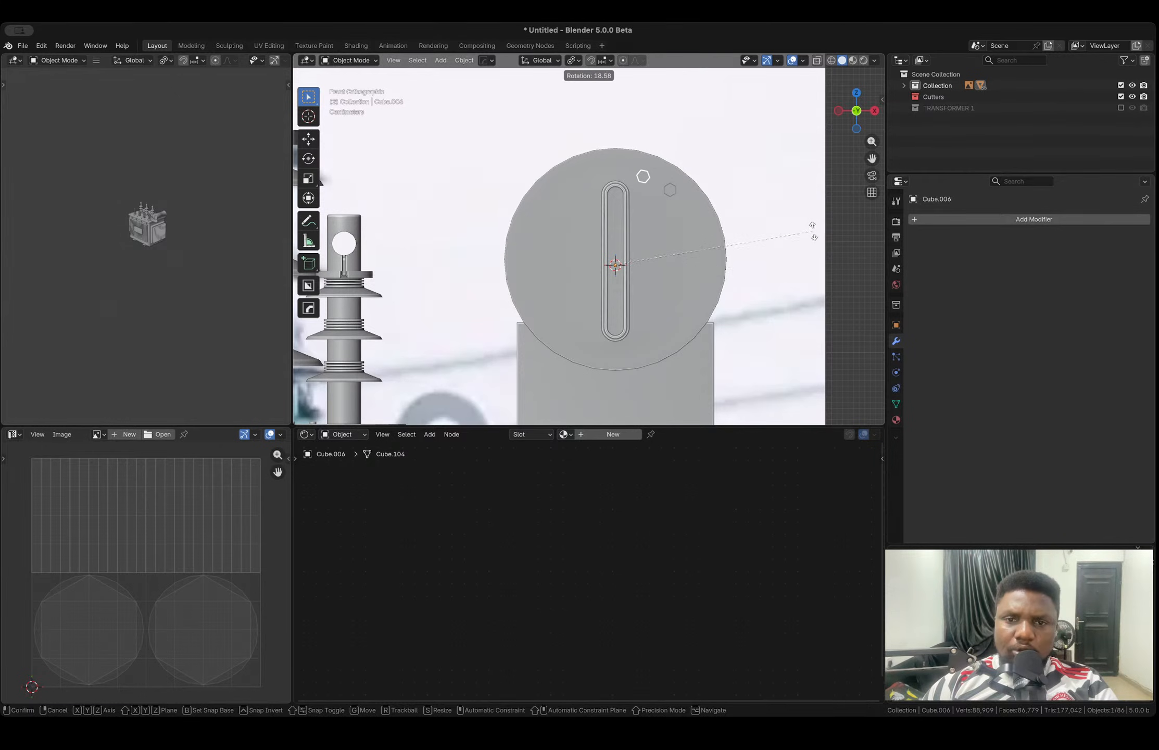
{"action": "left_click", "coordinate": [806, 225]}
{"action": "left_click", "coordinate": [417, 362]}
{"action": "type", "text": "20"}
{"action": "key", "text": "Return"}
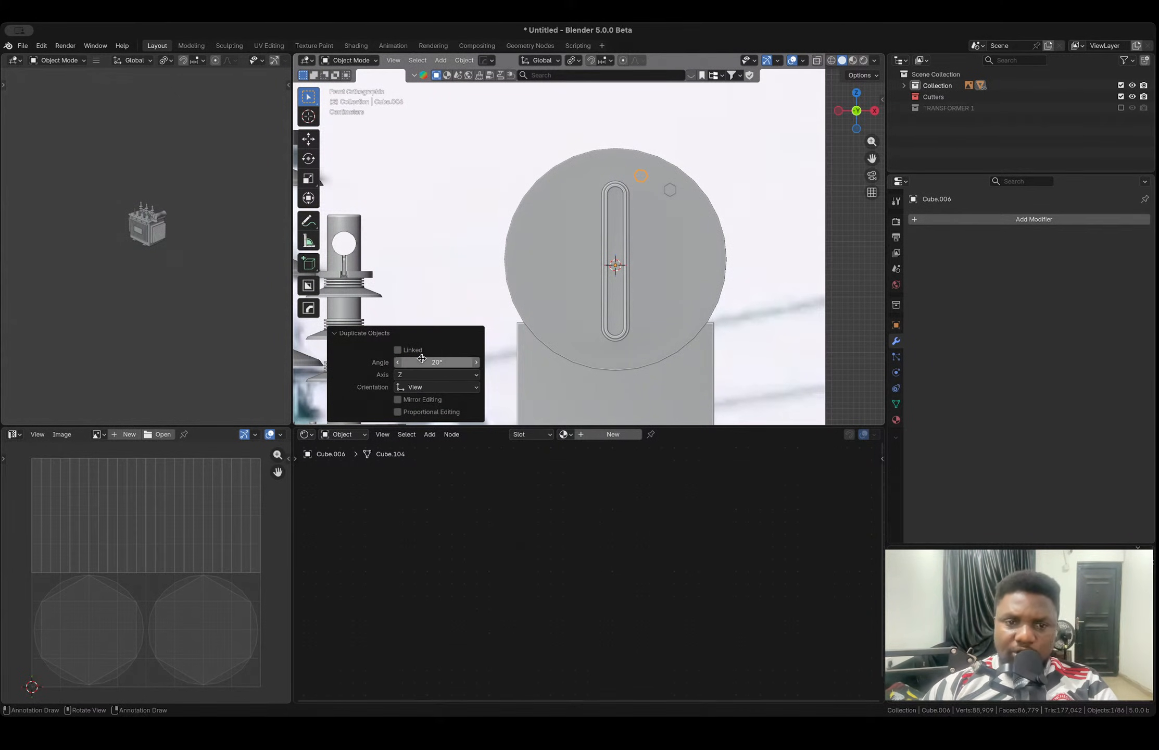
{"action": "key", "text": "ctrl+z"}
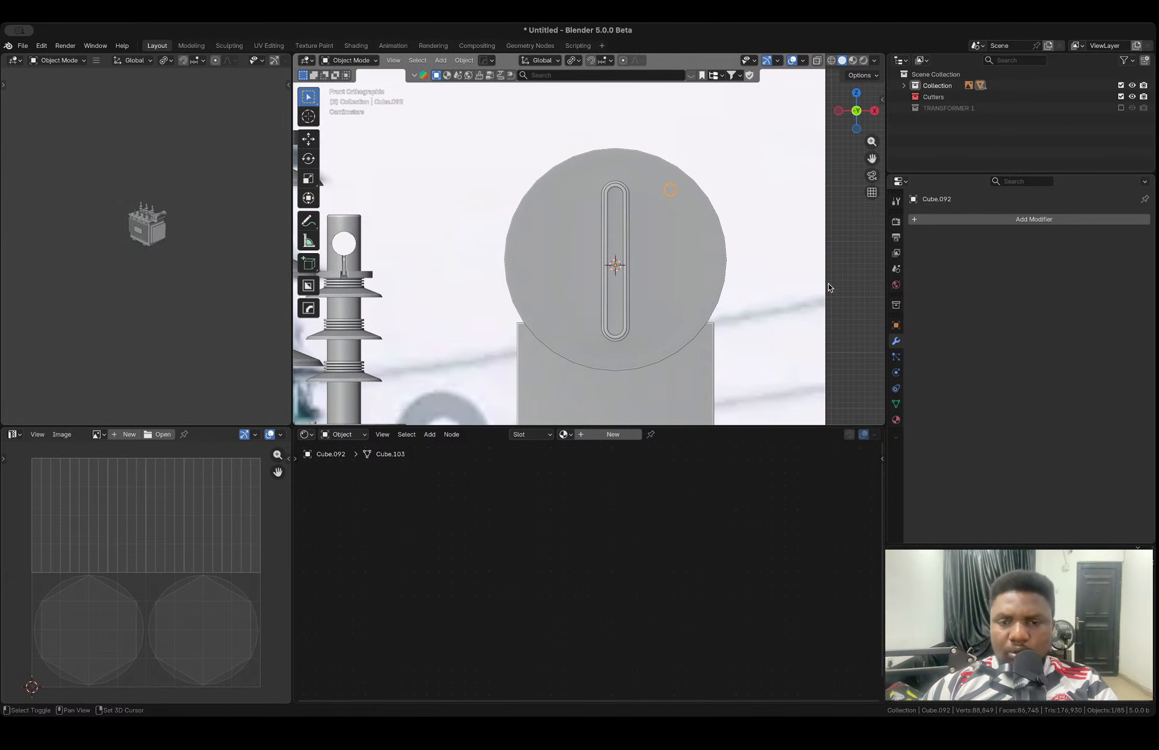
- Duplicate the bolt with a 20° rotation around the slot's centre and repeat the copy to complete the ring on the tank end
{"action": "key", "text": "shift+d"}
{"action": "key", "text": "r"}
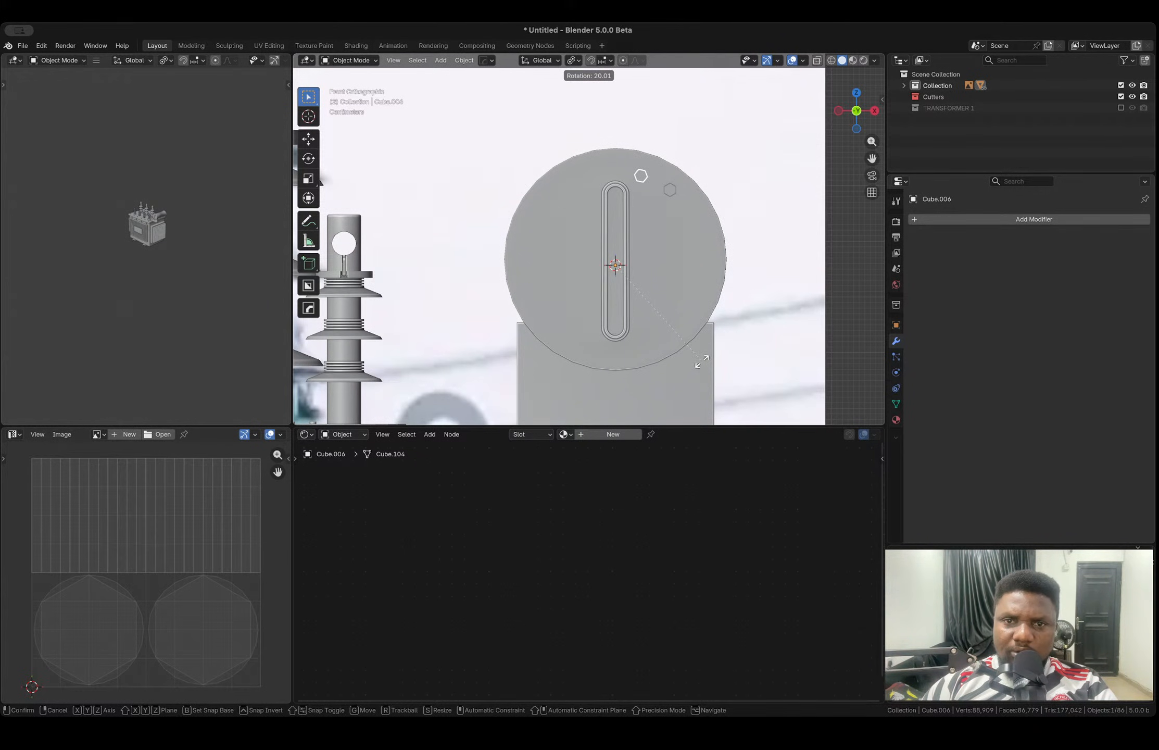
{"action": "key", "text": "Return"}
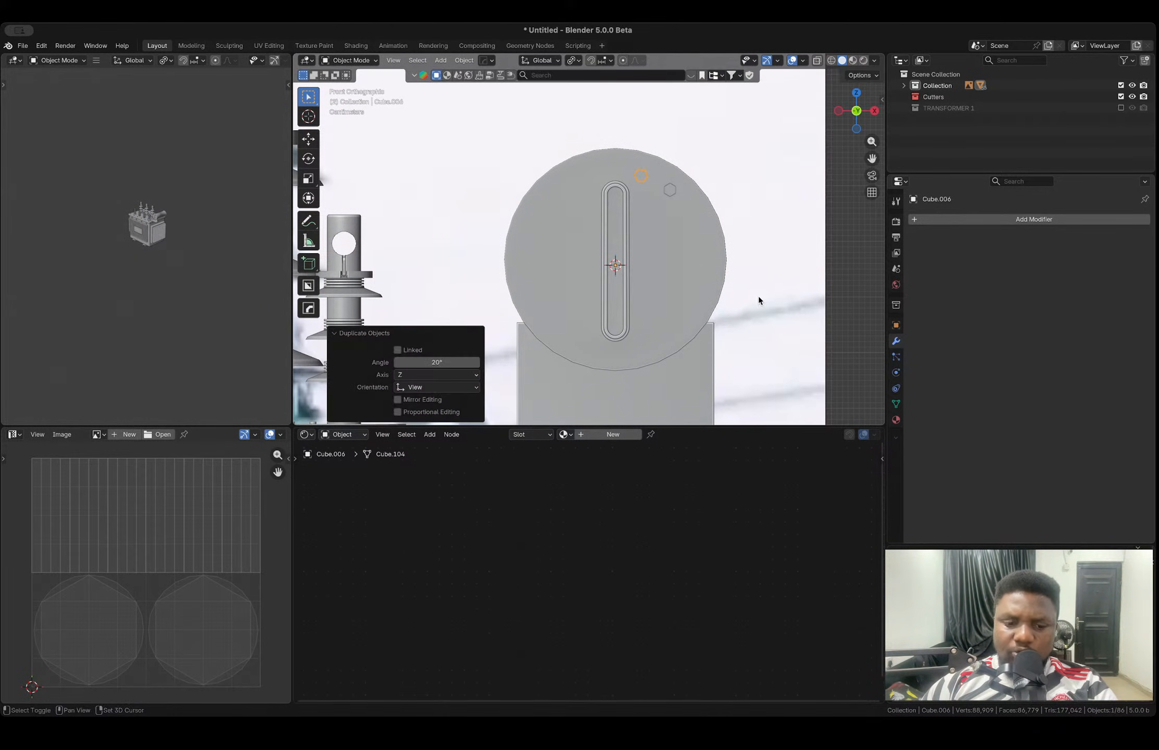
{"action": "key", "text": "shift+r"}
{"action": "key", "text": "shift+r"}
{"action": "key", "text": "shift+r"}
{"action": "key", "text": "shift+r"}
{"action": "key", "text": "shift+r"}
{"action": "key", "text": "shift+r"}
{"action": "key", "text": "shift+r"}
{"action": "key", "text": "shift+r"}
{"action": "key", "text": "shift+r"}
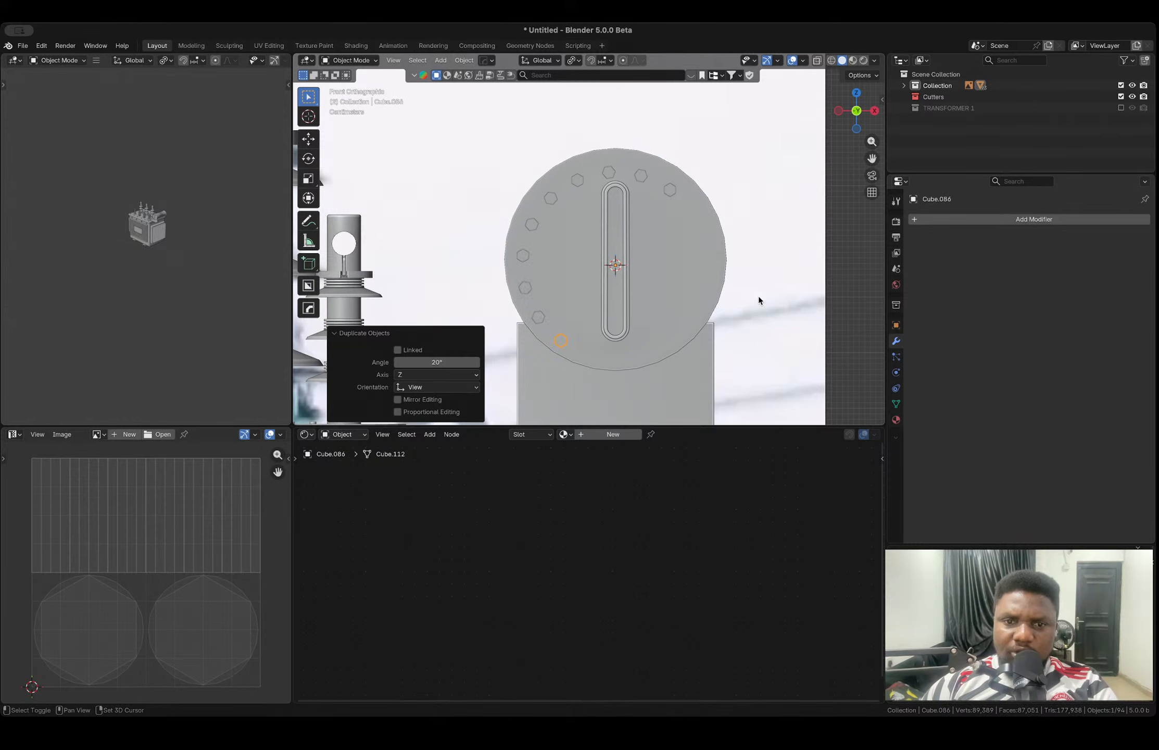
{"action": "key", "text": "shift+r"}
{"action": "key", "text": "shift+r"}
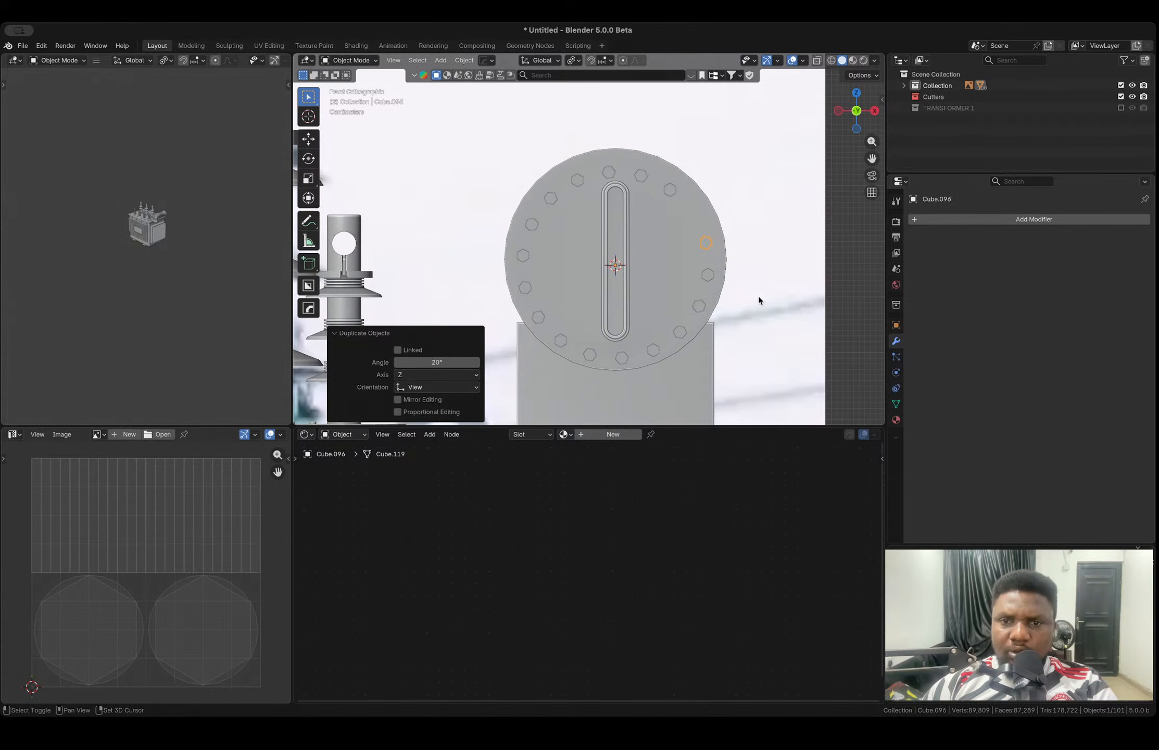
- Add a loop cut around the outer rim of the horizontal tank's slotted end face
{"action": "scroll", "coordinate": [776, 204], "scroll_direction": "down", "scroll_amount": 2}
{"action": "middle_click_drag", "start_coordinate": [776, 205], "coordinate": [636, 240]}
{"action": "left_click", "coordinate": [584, 265]}
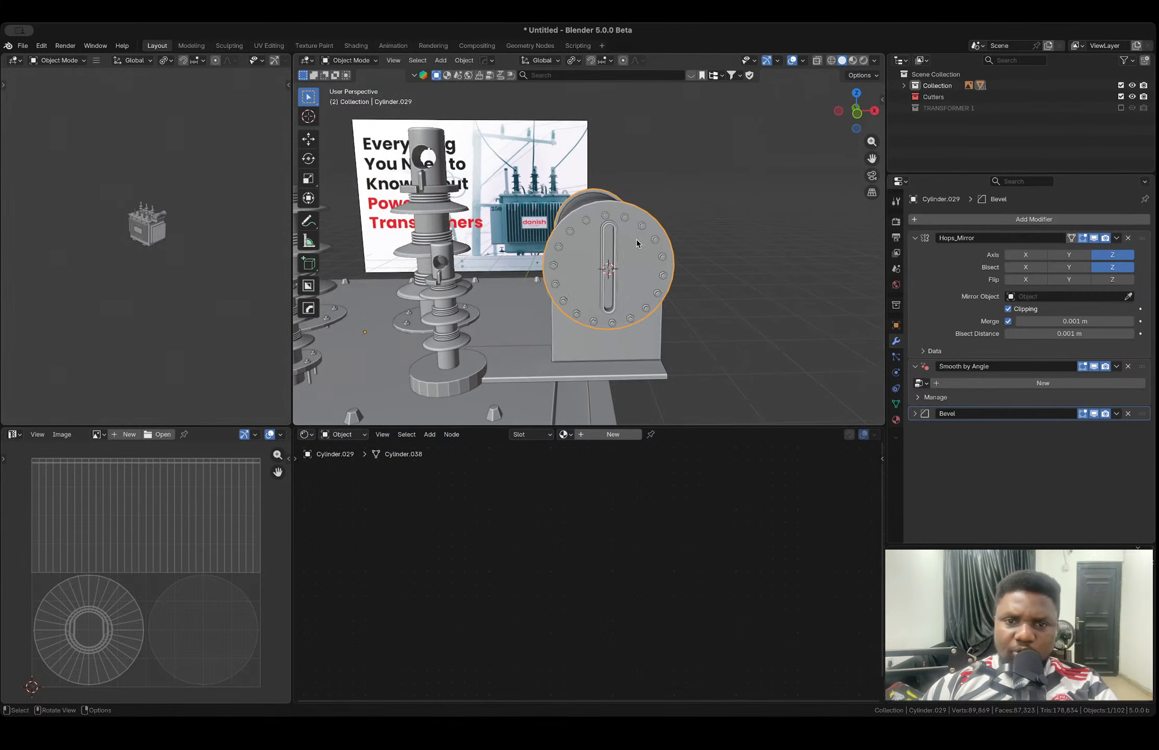
{"action": "scroll", "coordinate": [635, 240], "scroll_direction": "up", "scroll_amount": 3}
{"action": "key", "text": "Tab"}
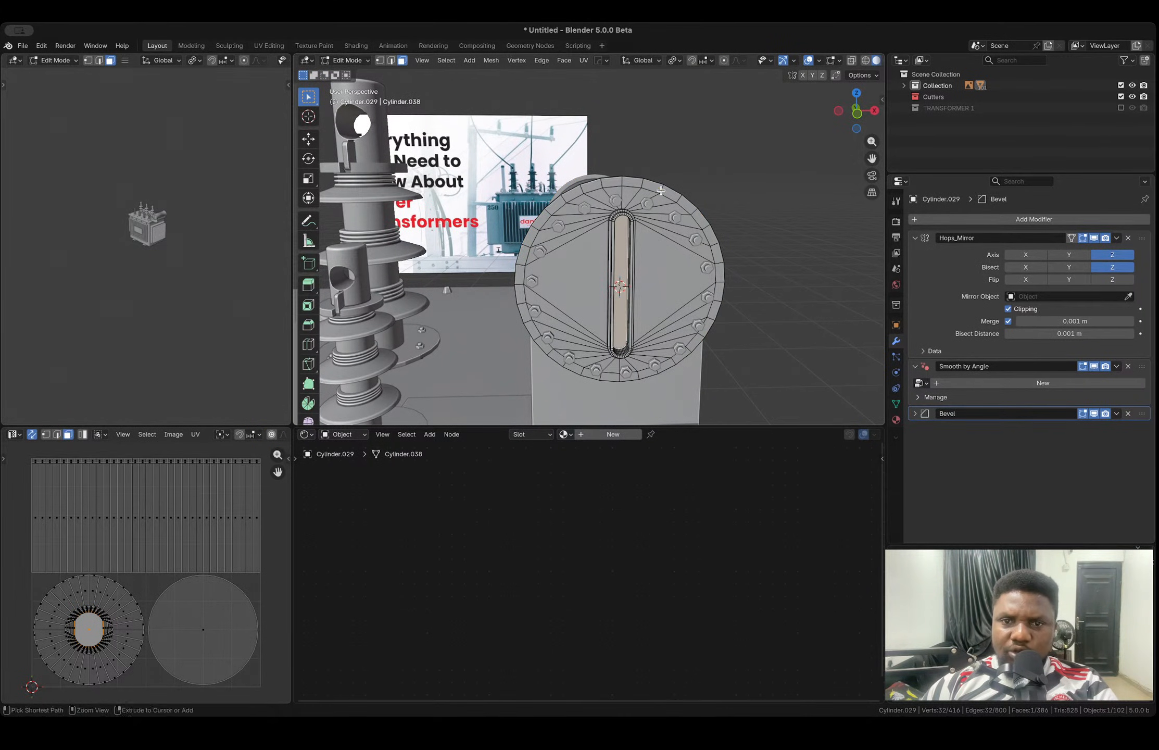
{"action": "key", "text": "ctrl+r"}
{"action": "left_click", "coordinate": [660, 190]}
{"action": "key", "text": "3"}
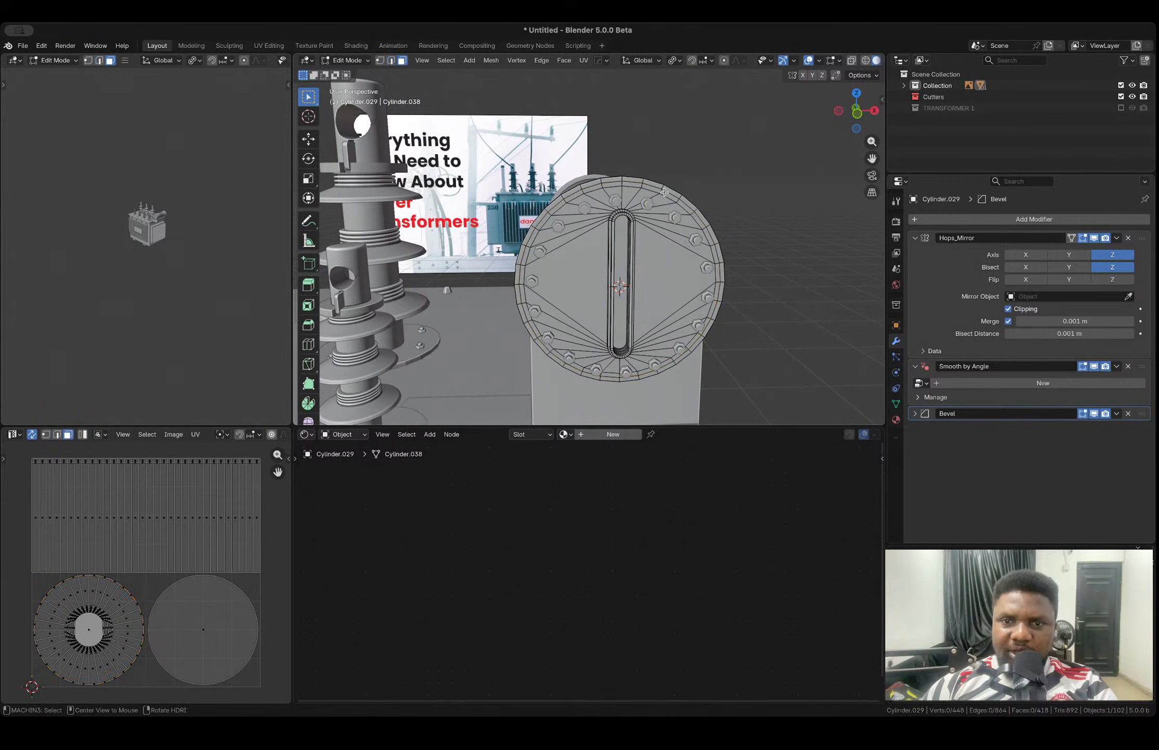
{"action": "left_click", "coordinate": [664, 192], "text": "alt"}
{"action": "key", "text": "s"}
{"action": "key", "text": "2"}
{"action": "key", "text": "Return"}
{"action": "key", "text": "ctrl+z"}
{"action": "key", "text": "ctrl+z"}
{"action": "key", "text": "ctrl+z"}
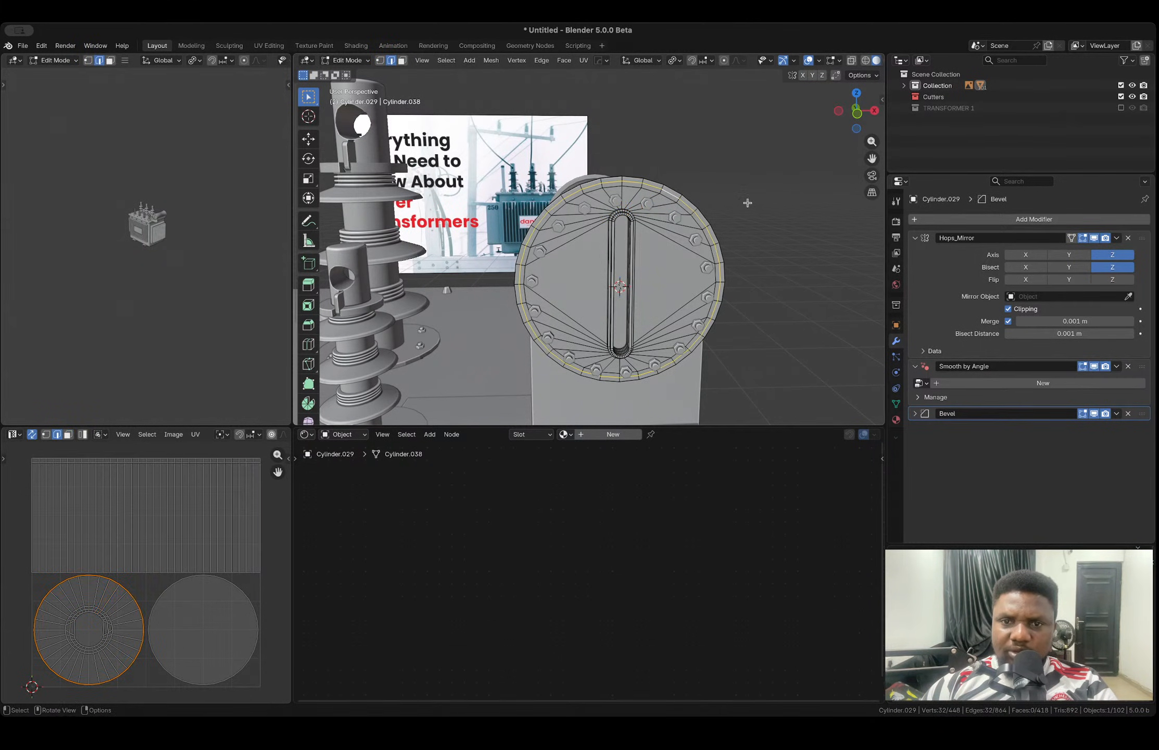
- Scale the selected rim edge loop to 0.975
{"action": "key", "text": "s"}
{"action": "left_click", "coordinate": [747, 204]}
{"action": "scroll", "coordinate": [599, 215], "scroll_direction": "up", "scroll_amount": 4}
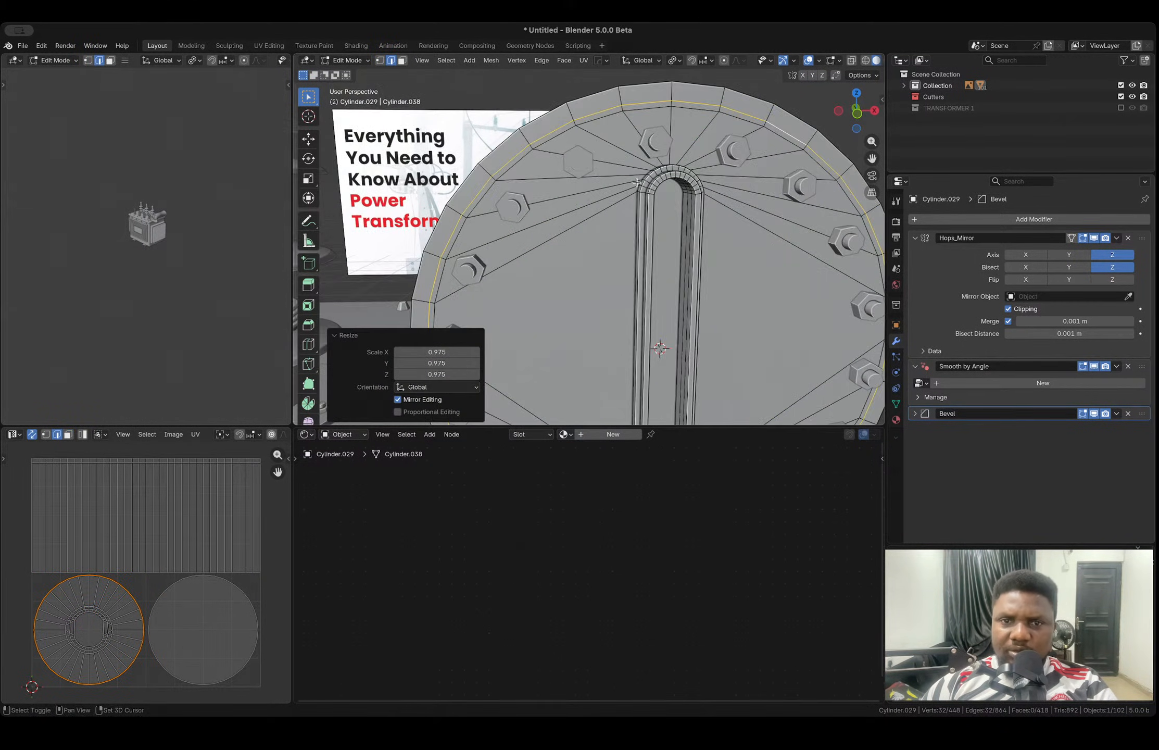
- Extrude the narrow face ring near the tank end's rim inward along its normals to form a shallow groove
{"action": "key", "text": "3"}
{"action": "left_click", "coordinate": [561, 160], "text": "alt"}
{"action": "key", "text": "alt+e"}
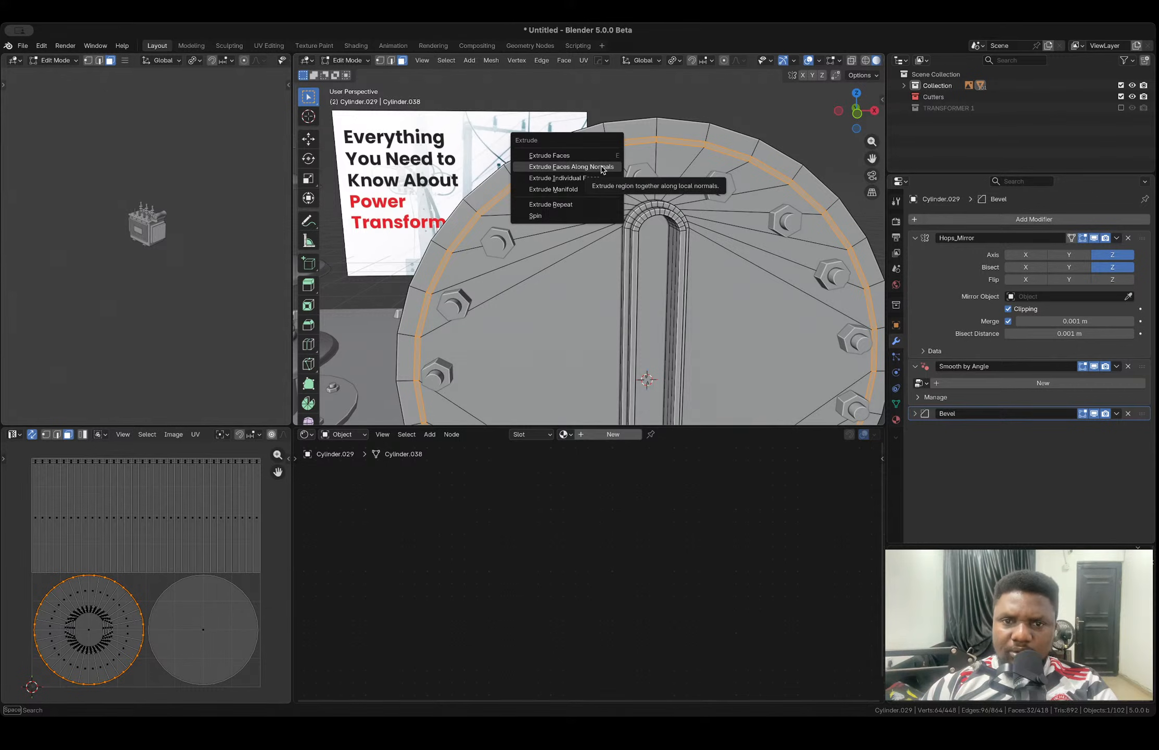
{"action": "left_click", "coordinate": [560, 160]}
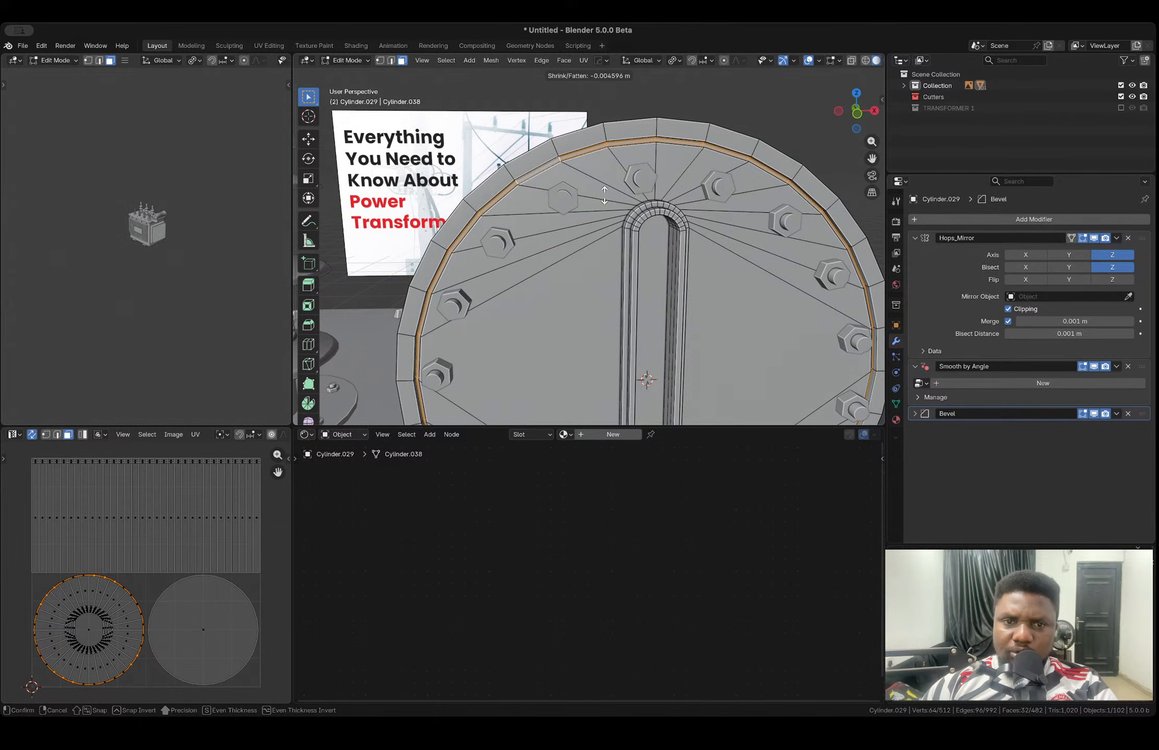
{"action": "left_click", "coordinate": [616, 189]}
{"action": "key", "text": "Tab"}
- Select all the bolts in the tank end's ring and join them into one object
{"action": "scroll", "coordinate": [616, 188], "scroll_direction": "down", "scroll_amount": 5}
{"action": "middle_click_drag", "start_coordinate": [665, 206], "coordinate": [615, 245]}
{"action": "left_click", "coordinate": [607, 245]}
{"action": "left_click", "coordinate": [615, 262], "text": "shift"}
{"action": "left_click", "coordinate": [616, 282], "text": "shift"}
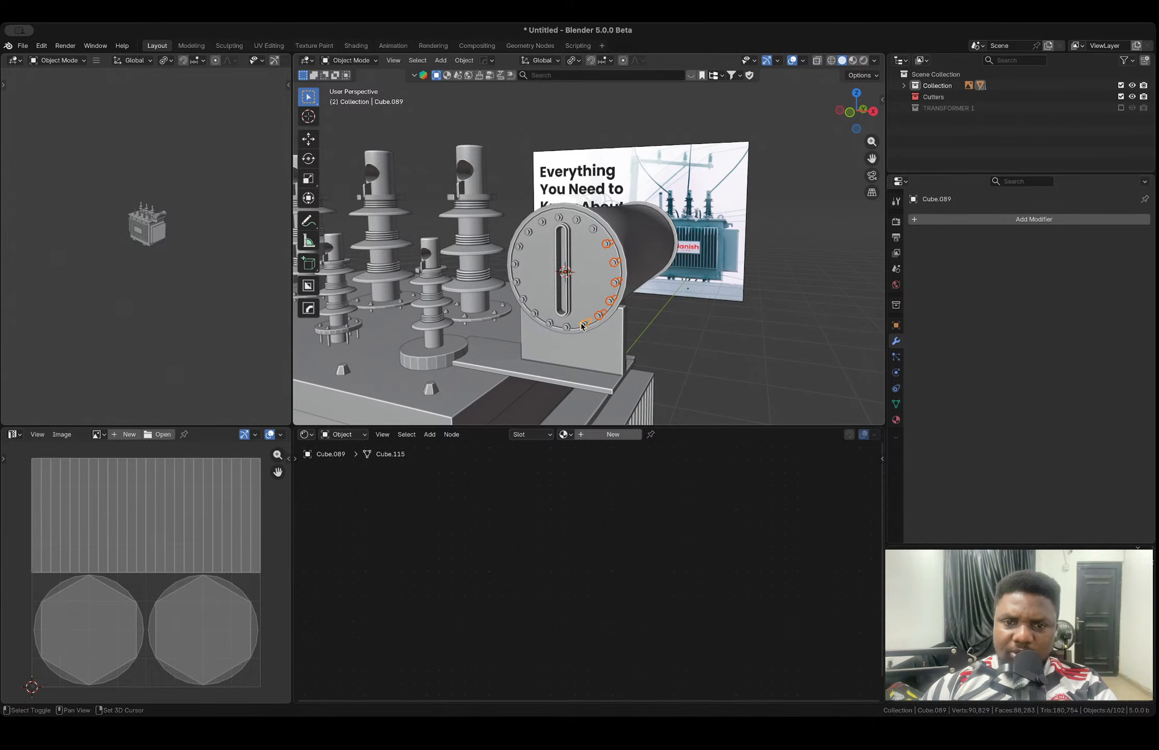
{"action": "left_click", "coordinate": [524, 300], "text": "shift"}
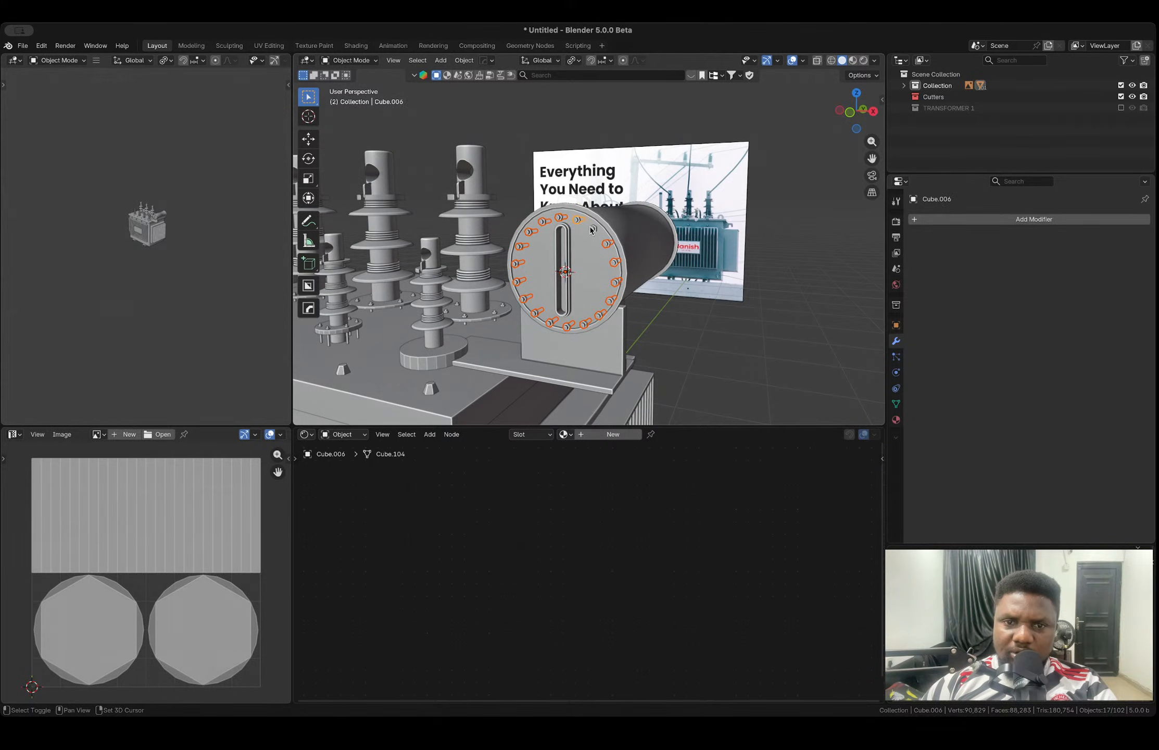
{"action": "key", "text": "ctrl+j"}
- Scale the bolt ring to 0.975, nudge it along Z in front view, and scale it again to 0.98
{"action": "key", "text": "s"}
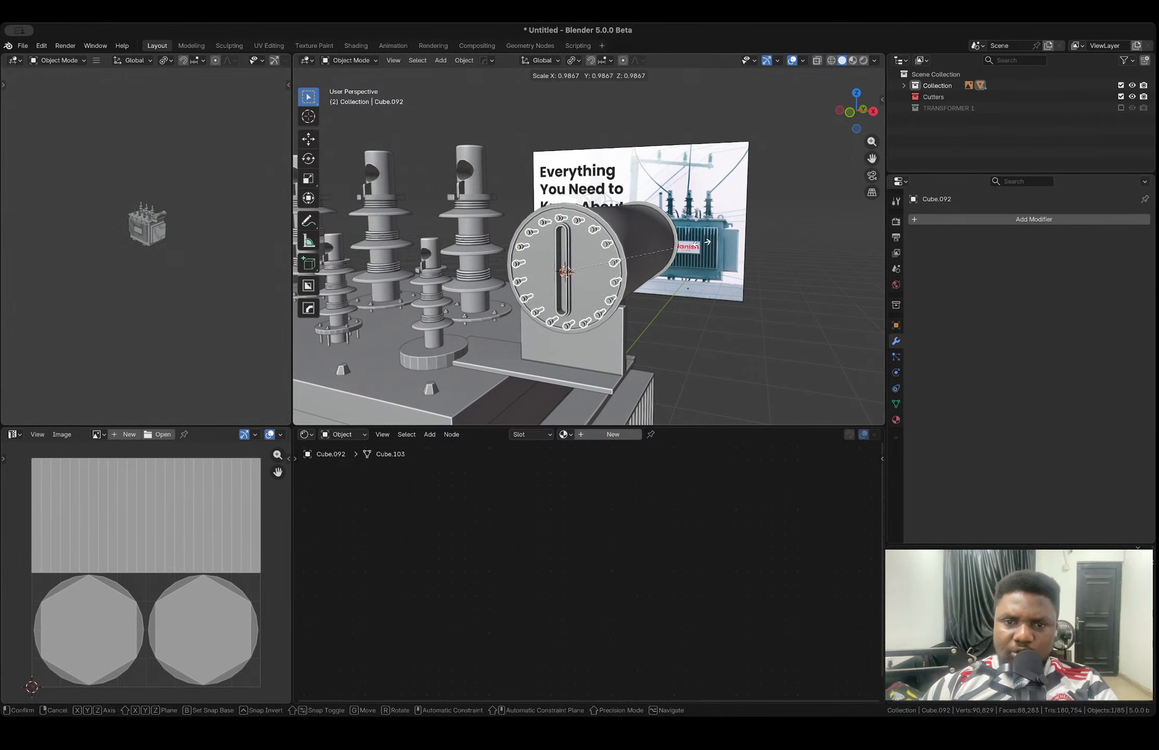
{"action": "left_click", "coordinate": [705, 241]}
{"action": "left_click", "coordinate": [850, 112]}
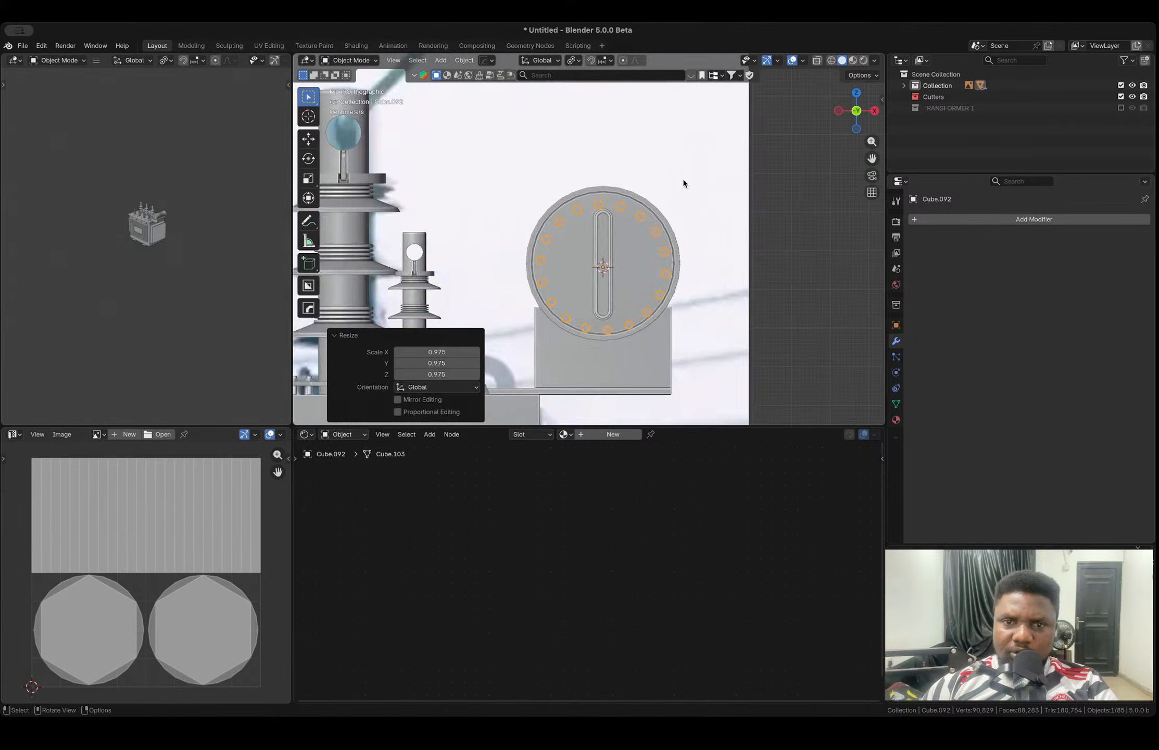
{"action": "key", "text": "g"}
{"action": "key", "text": "z"}
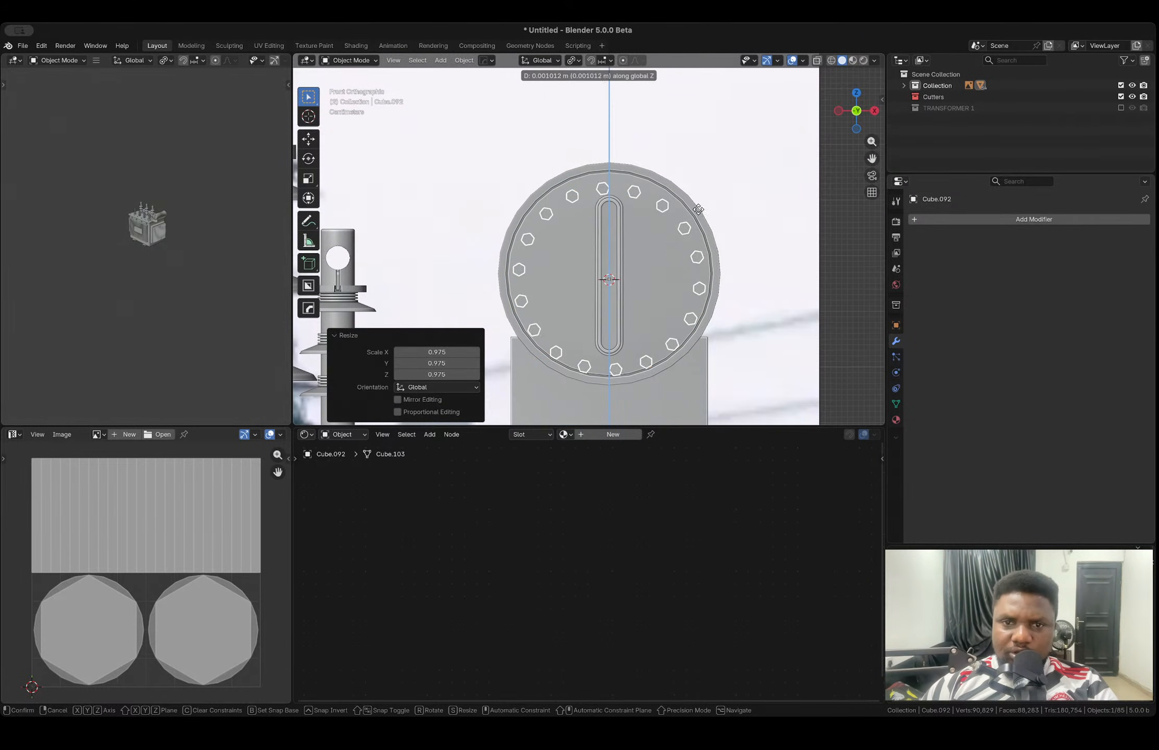
{"action": "left_click", "coordinate": [701, 182]}
{"action": "key", "text": "s"}
{"action": "left_click", "coordinate": [731, 200]}
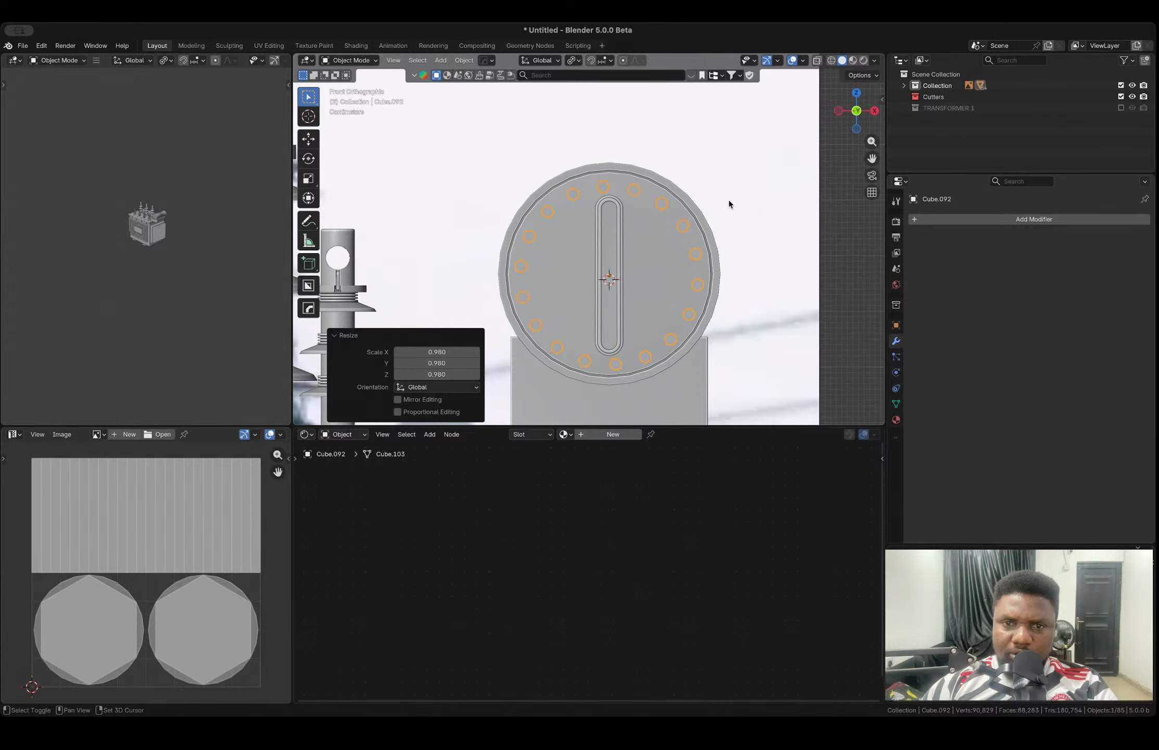
{"action": "left_click", "coordinate": [825, 192]}
- Mirror the tank's support bracket across the Y axis, using the transformer's top plate as the mirror object
{"action": "key", "text": "alt+z"}
{"action": "scroll", "coordinate": [811, 204], "scroll_direction": "down", "scroll_amount": 4}
{"action": "middle_click_drag", "start_coordinate": [811, 204], "coordinate": [588, 238]}
{"action": "key", "text": "alt+z"}
{"action": "left_click", "coordinate": [551, 255]}
{"action": "scroll", "coordinate": [625, 240], "scroll_direction": "down", "scroll_amount": 4}
{"action": "middle_click_drag", "start_coordinate": [703, 233], "coordinate": [634, 235]}
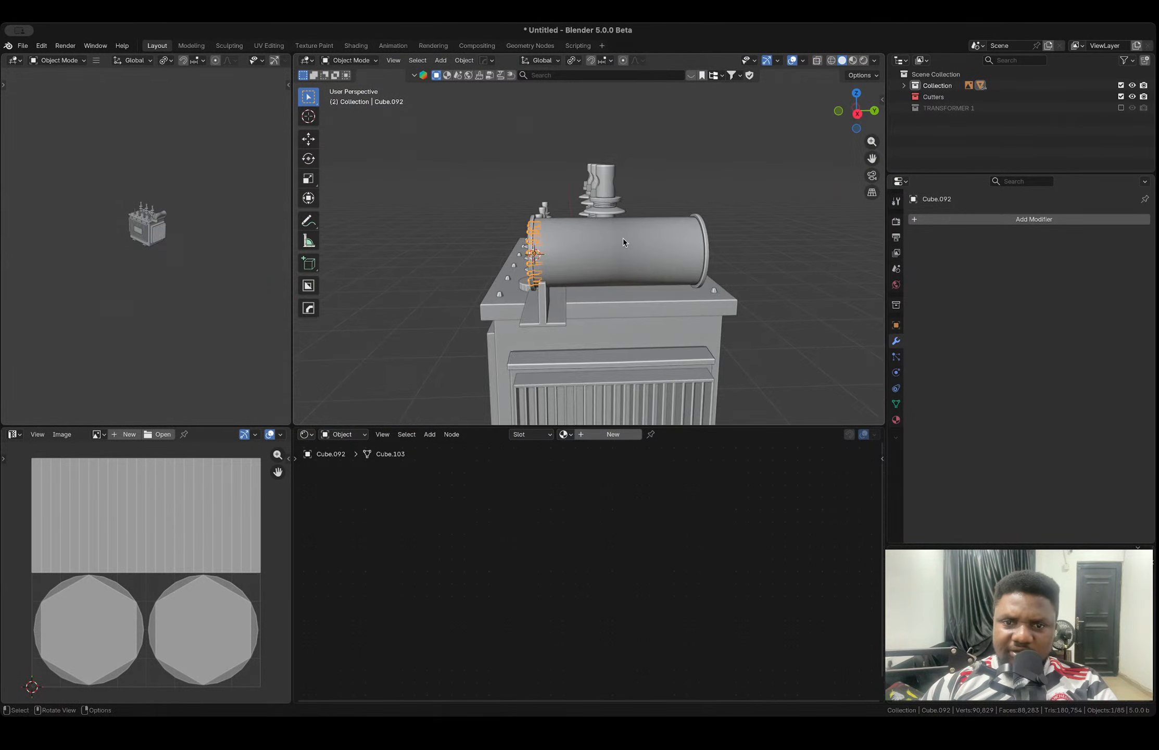
{"action": "middle_click_drag", "start_coordinate": [557, 249], "coordinate": [589, 244]}
{"action": "left_click", "coordinate": [561, 311]}
{"action": "left_click", "coordinate": [601, 306], "text": "shift"}
{"action": "key", "text": "alt+x"}
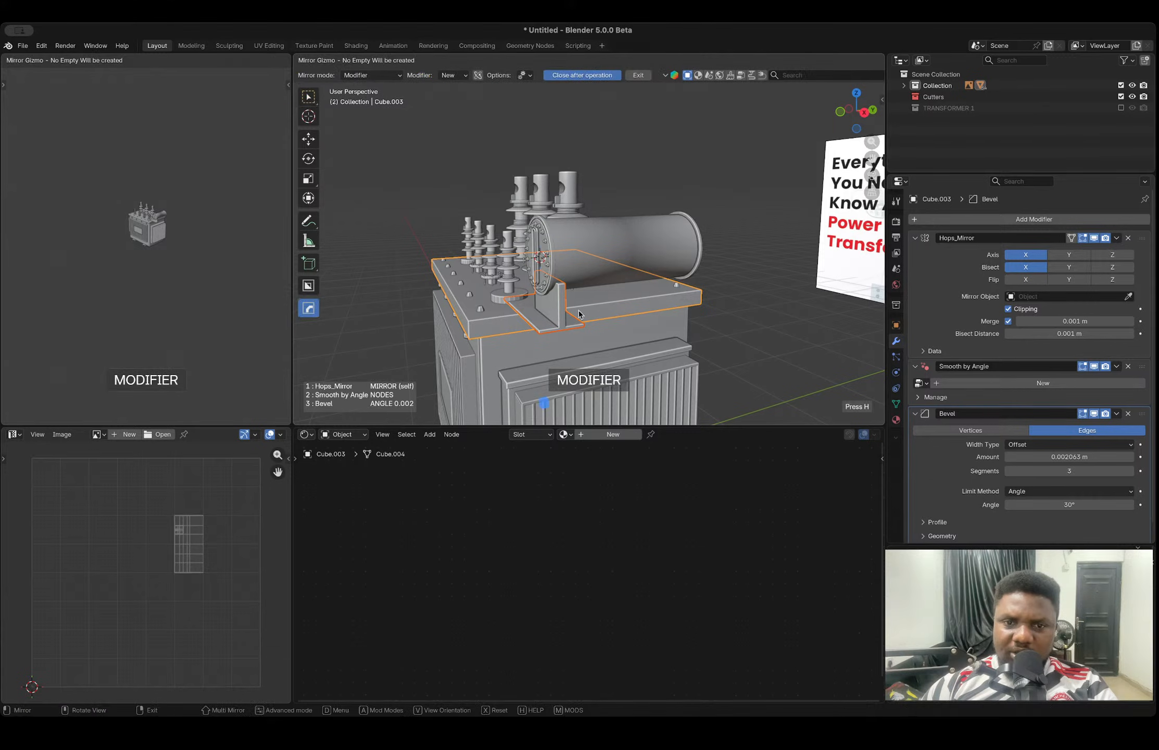
{"action": "scroll", "coordinate": [545, 334], "scroll_direction": "down", "scroll_amount": 3}
{"action": "left_click", "coordinate": [477, 419]}
{"action": "left_click", "coordinate": [712, 289]}
{"action": "middle_click_drag", "start_coordinate": [711, 289], "coordinate": [744, 239]}
{"action": "scroll", "coordinate": [523, 269], "scroll_direction": "up", "scroll_amount": 3}
{"action": "middle_click_drag", "start_coordinate": [563, 257], "coordinate": [593, 251]}
{"action": "scroll", "coordinate": [592, 255], "scroll_direction": "up", "scroll_amount": 2}
{"action": "left_click", "coordinate": [606, 234]}
{"action": "left_click", "coordinate": [605, 229]}
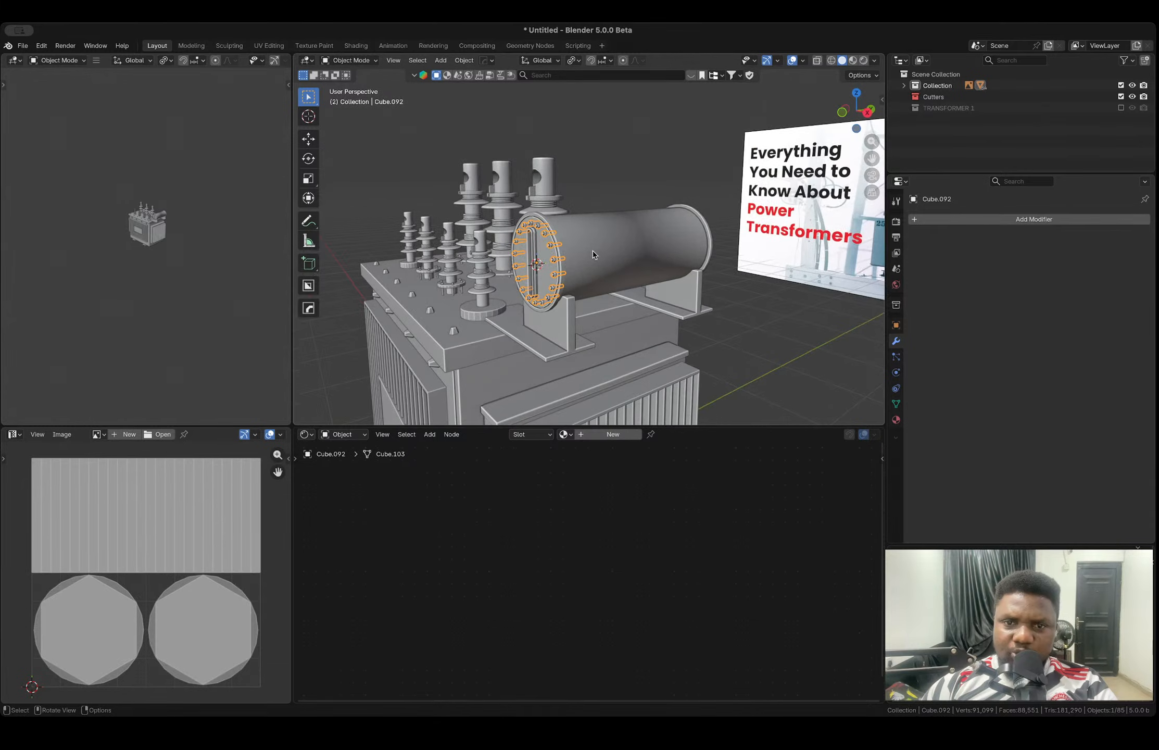
{"action": "left_click", "coordinate": [599, 274], "text": "shift"}
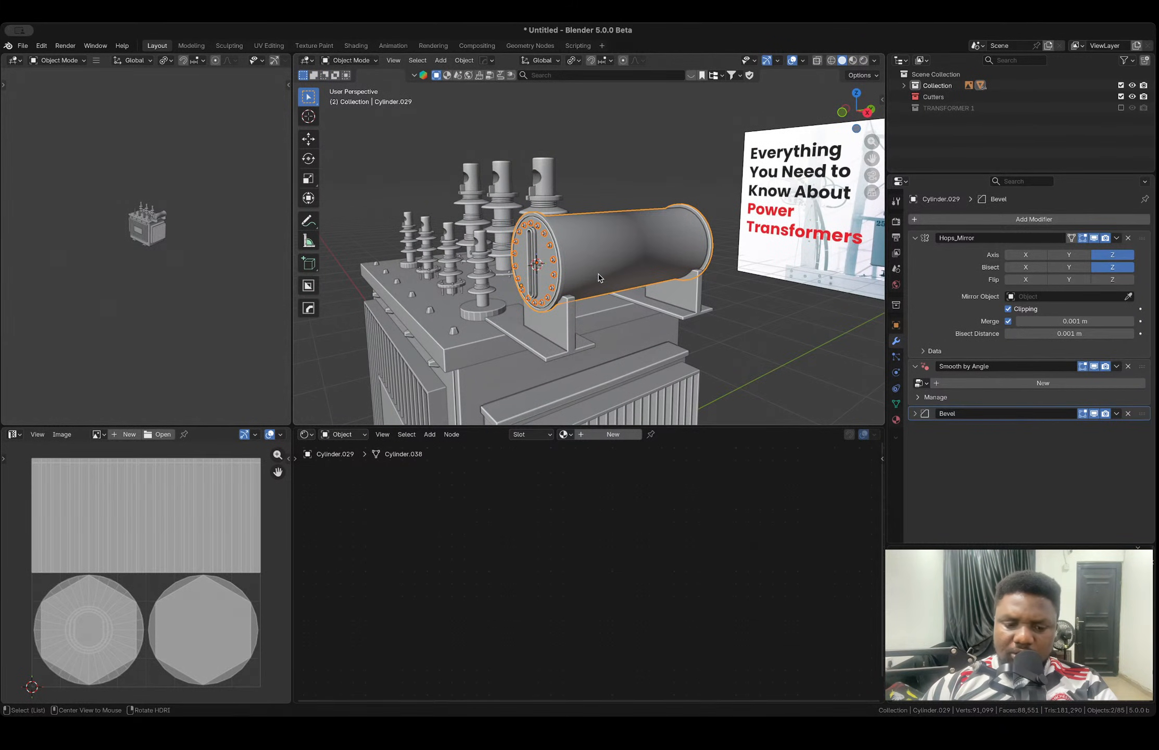
{"action": "key", "text": "alt+x"}
{"action": "right_click", "coordinate": [550, 296]}
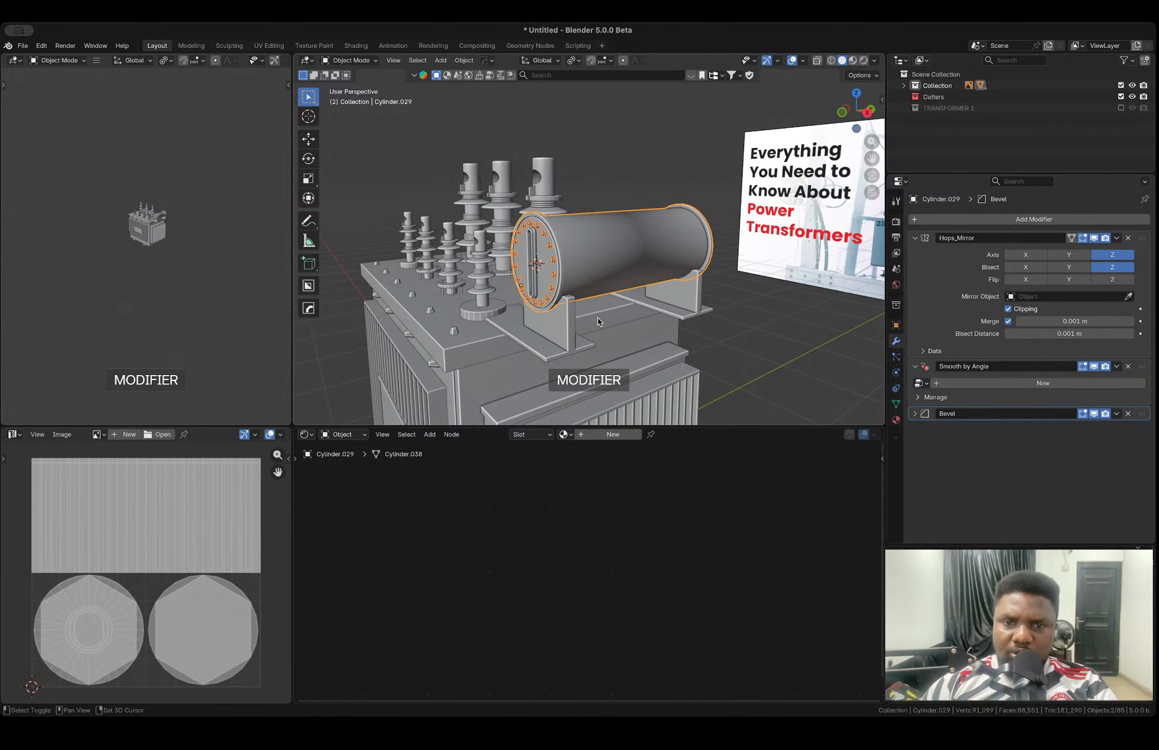
- Mirror the bolt ring to the tank's opposite end across the Y axis, using the transformer's top plate as the mirror object
{"action": "left_click", "coordinate": [549, 249]}
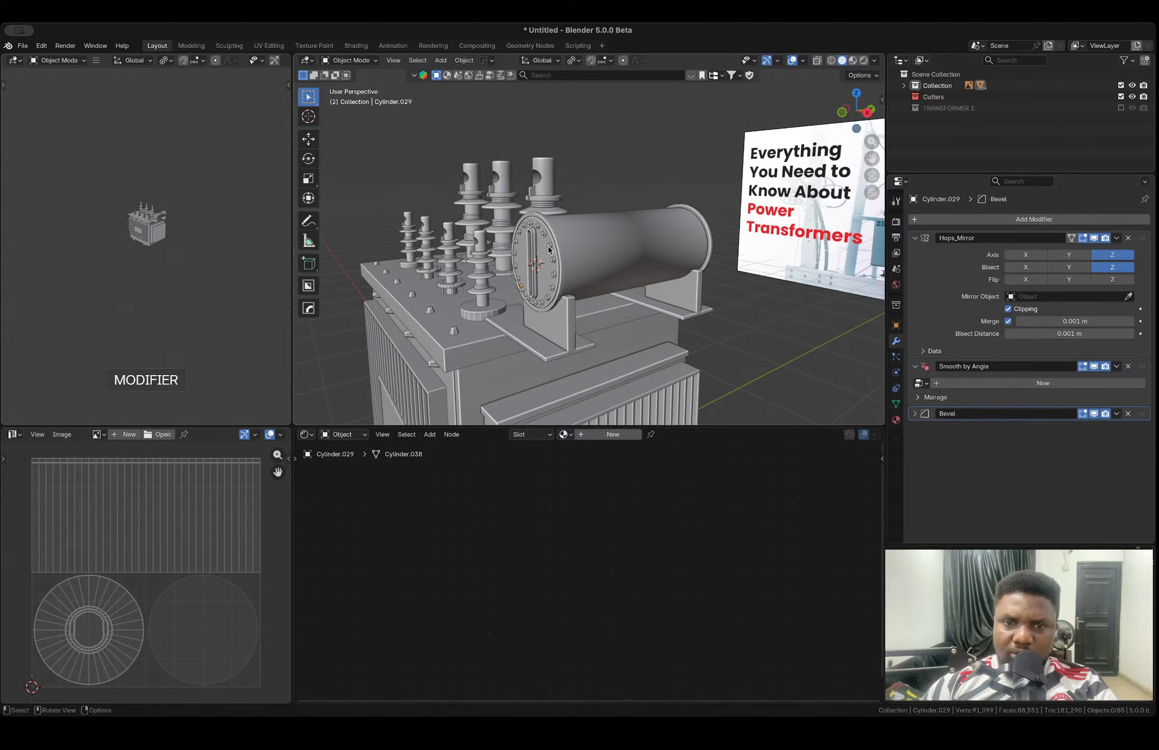
{"action": "left_click", "coordinate": [606, 324], "text": "shift"}
{"action": "key", "text": "alt+x"}
{"action": "scroll", "coordinate": [485, 401], "scroll_direction": "down", "scroll_amount": 5}
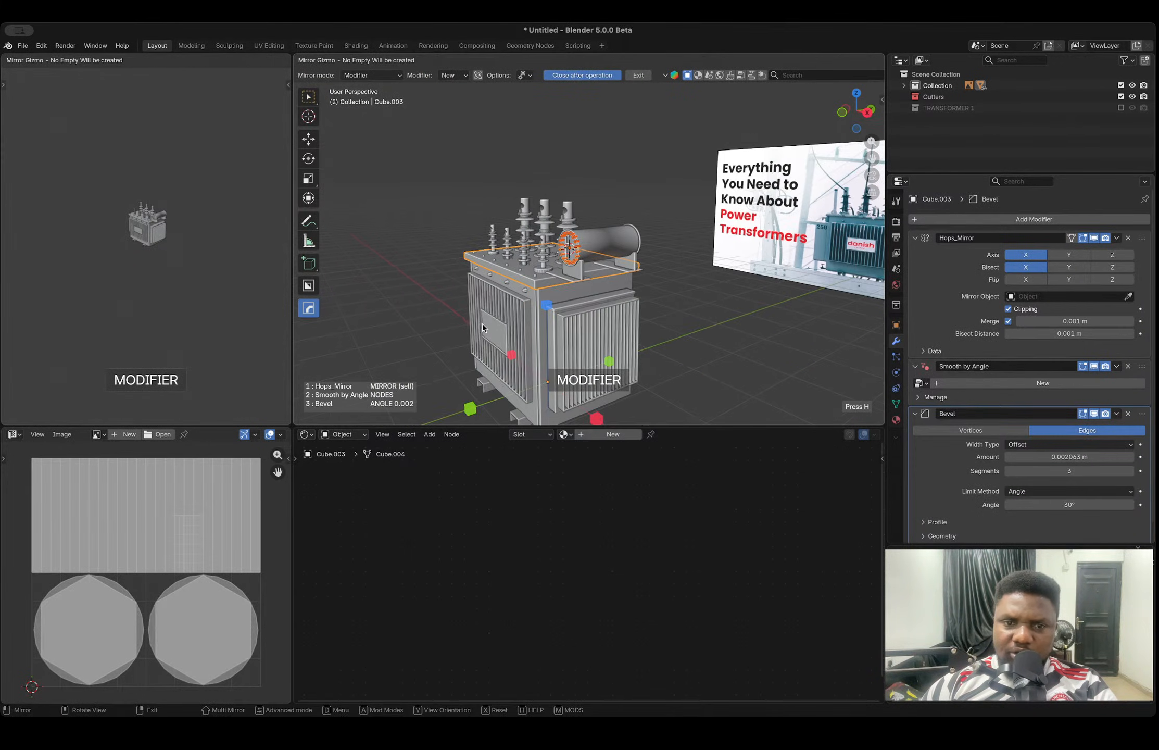
{"action": "left_click", "coordinate": [473, 407]}
{"action": "left_click", "coordinate": [669, 290]}
{"action": "scroll", "coordinate": [595, 282], "scroll_direction": "up", "scroll_amount": 3}
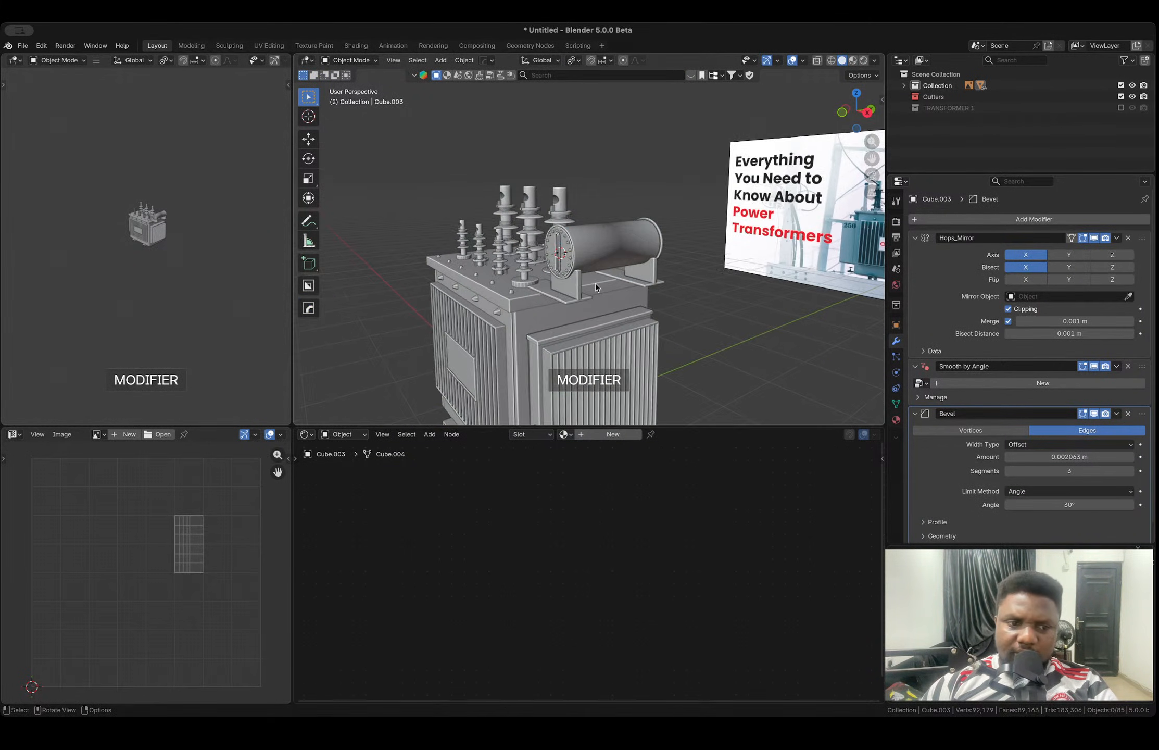
- Enter mesh editing on the tank's support bracket and select the narrow lengthwise face beneath its base plate
{"action": "middle_click_drag", "start_coordinate": [519, 390], "coordinate": [495, 350], "text": "shift"}
{"action": "middle_click_drag", "start_coordinate": [586, 243], "coordinate": [669, 229]}
{"action": "scroll", "coordinate": [582, 266], "scroll_direction": "up", "scroll_amount": 5}
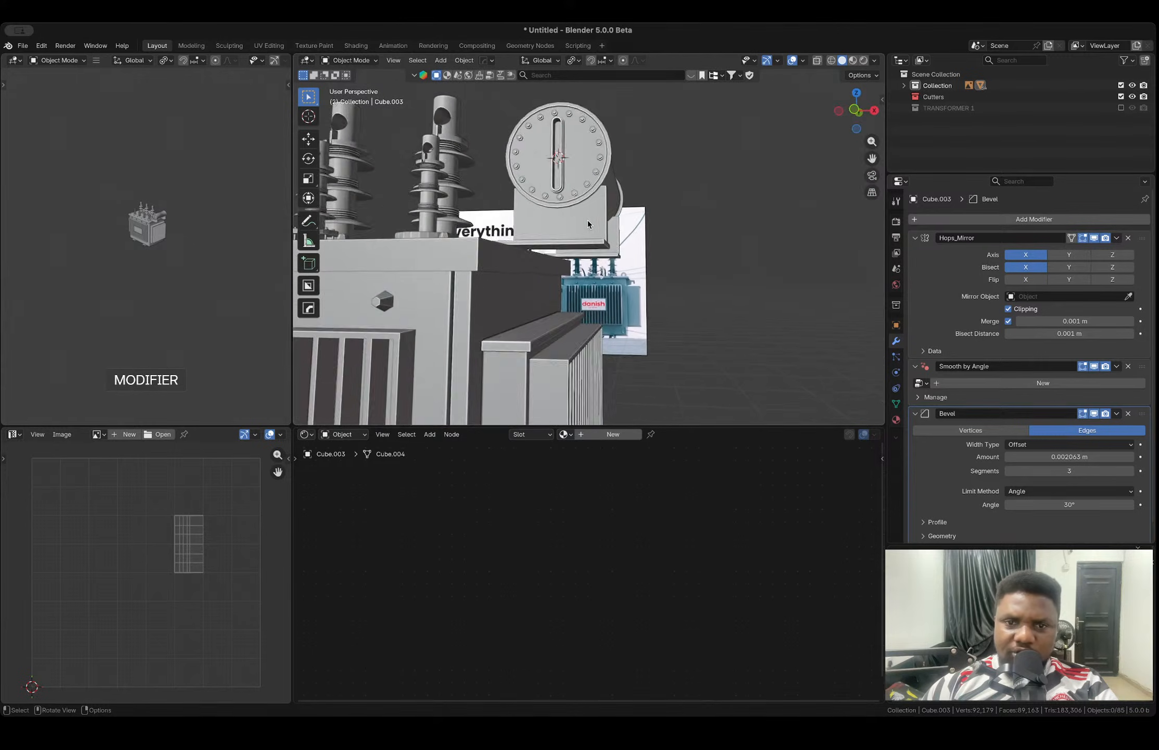
{"action": "left_click", "coordinate": [588, 241]}
{"action": "middle_click_drag", "start_coordinate": [588, 241], "coordinate": [596, 223]}
{"action": "key", "text": "Tab"}
{"action": "left_click", "coordinate": [570, 217]}
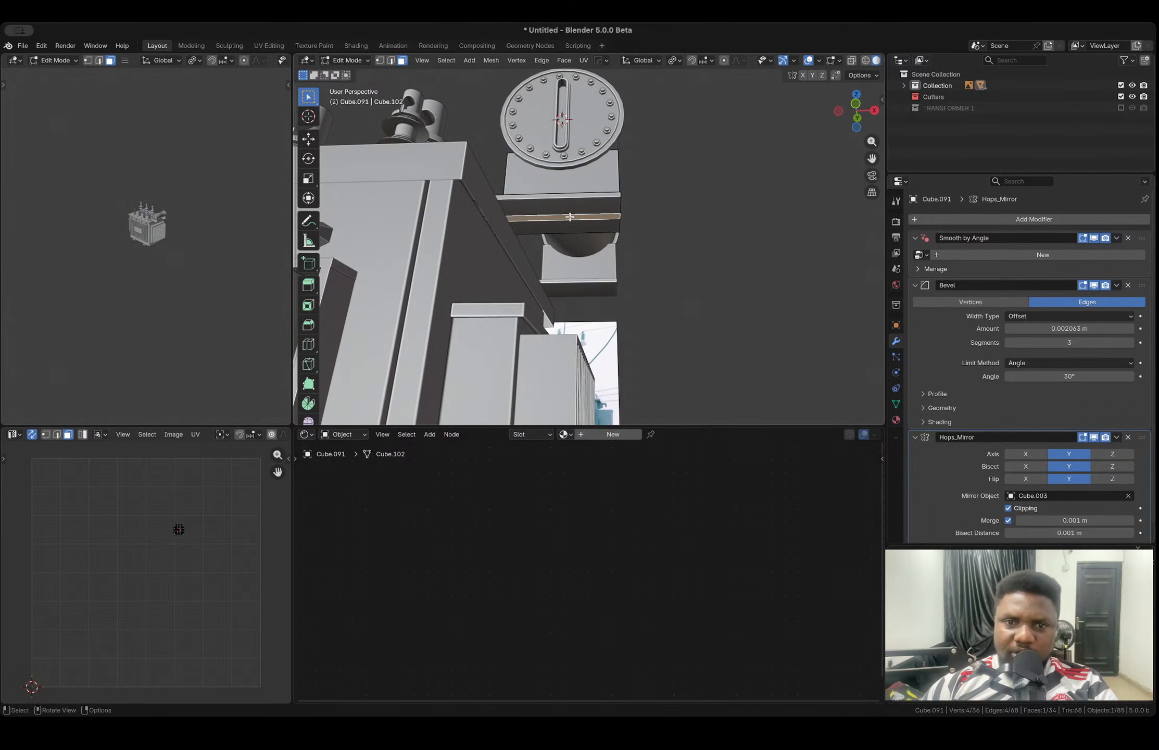
{"action": "key", "text": "g"}
{"action": "key", "text": "z"}
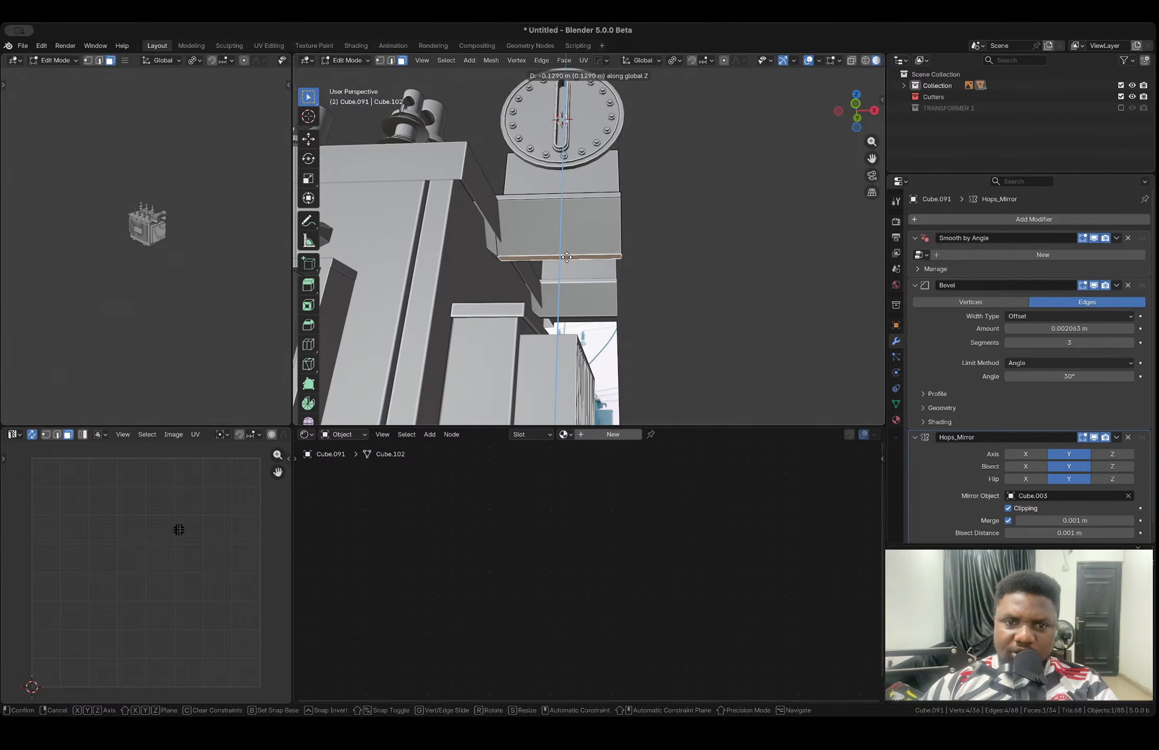
{"action": "left_click", "coordinate": [569, 252]}
{"action": "key", "text": "ctrl+z"}
{"action": "key", "text": "e"}
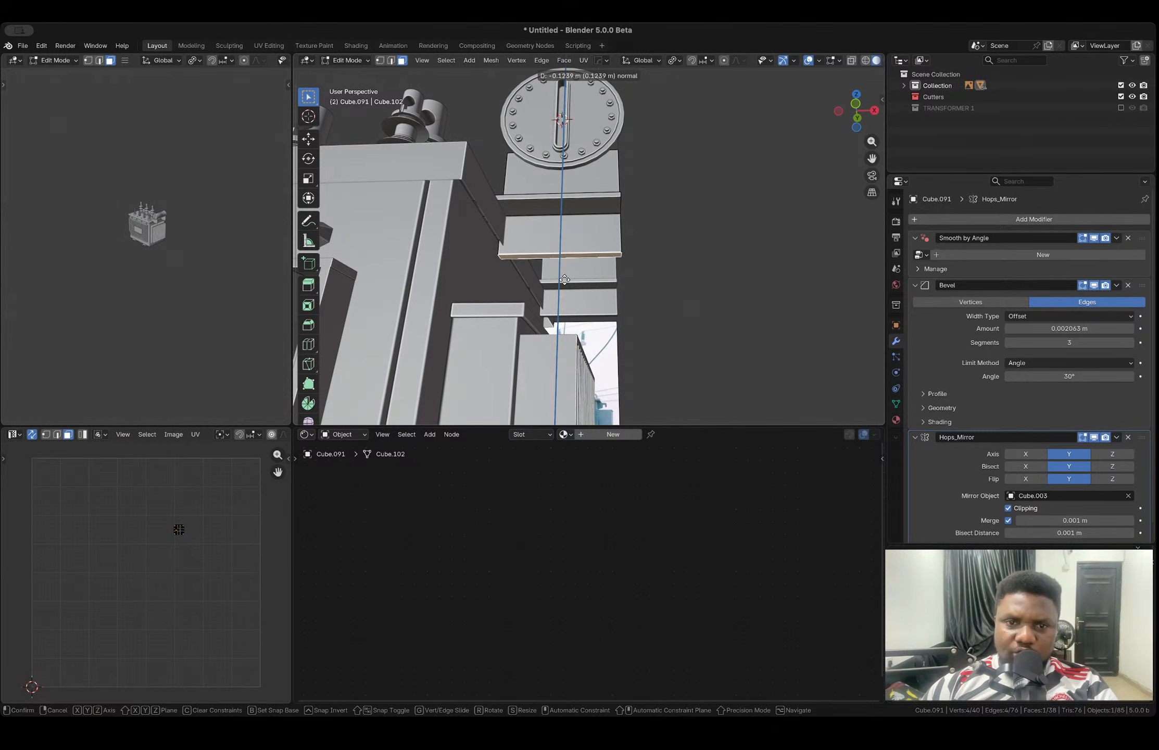
{"action": "left_click", "coordinate": [562, 289]}
{"action": "middle_click_drag", "start_coordinate": [562, 289], "coordinate": [531, 240]}
{"action": "key", "text": "ctrl+z"}
- Add one loop cut across the bracket's base plate near its inner end, with a factor of about 0.553
{"action": "key", "text": "ctrl+r"}
{"action": "left_click", "coordinate": [521, 265]}
{"action": "left_click", "coordinate": [527, 267]}
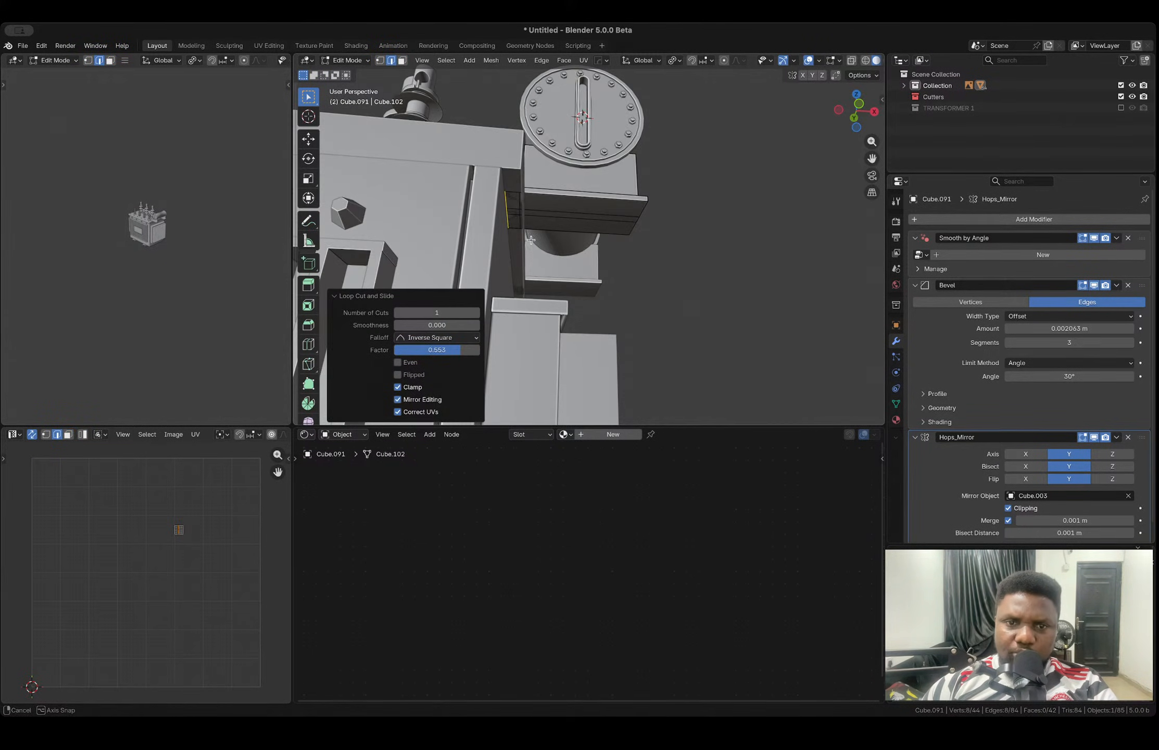
- Extrude the two narrow faces beneath the bracket's base plate downward by about 0.129 m
{"action": "left_click", "coordinate": [515, 213]}
{"action": "key", "text": "3"}
{"action": "left_click", "coordinate": [513, 213]}
{"action": "left_click", "coordinate": [536, 213], "text": "shift"}
{"action": "key", "text": "e"}
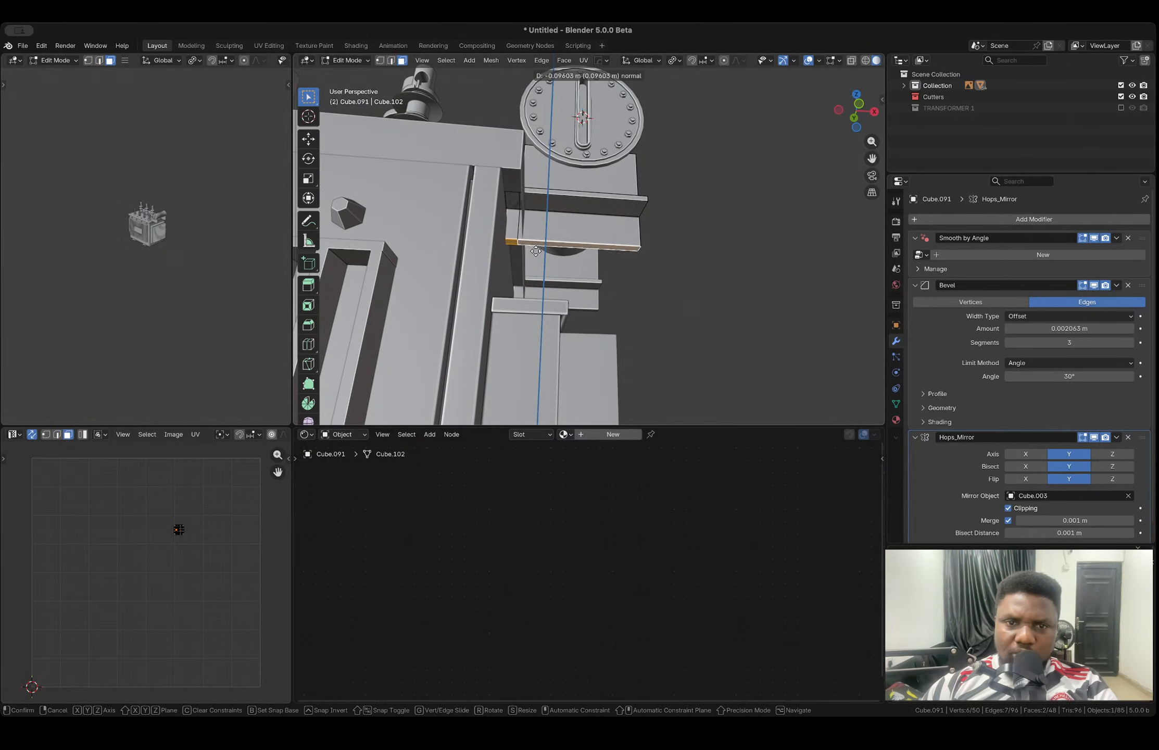
{"action": "left_click", "coordinate": [533, 261]}
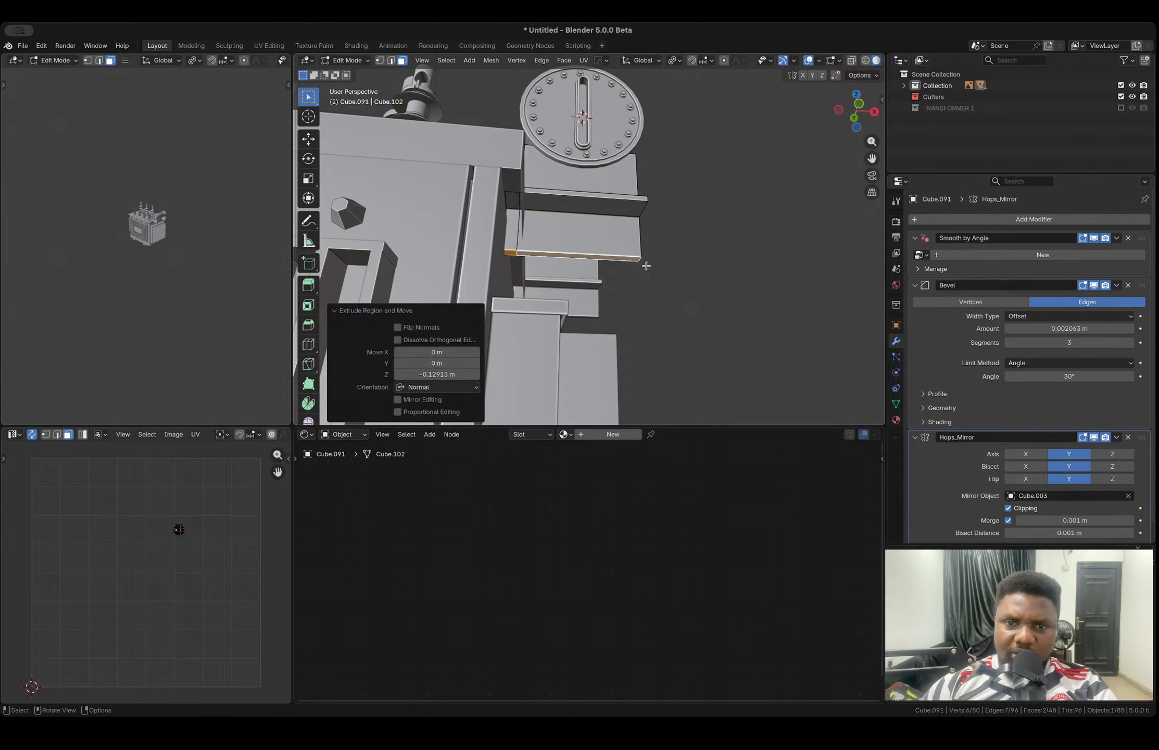
- Move the extrusion's outer lower edge about 0.33 m inward along X to form a tapered gusset, and leave mesh editing
{"action": "key", "text": "1"}
{"action": "left_click_drag", "start_coordinate": [627, 247], "coordinate": [653, 284]}
{"action": "key", "text": "g"}
{"action": "key", "text": "y"}
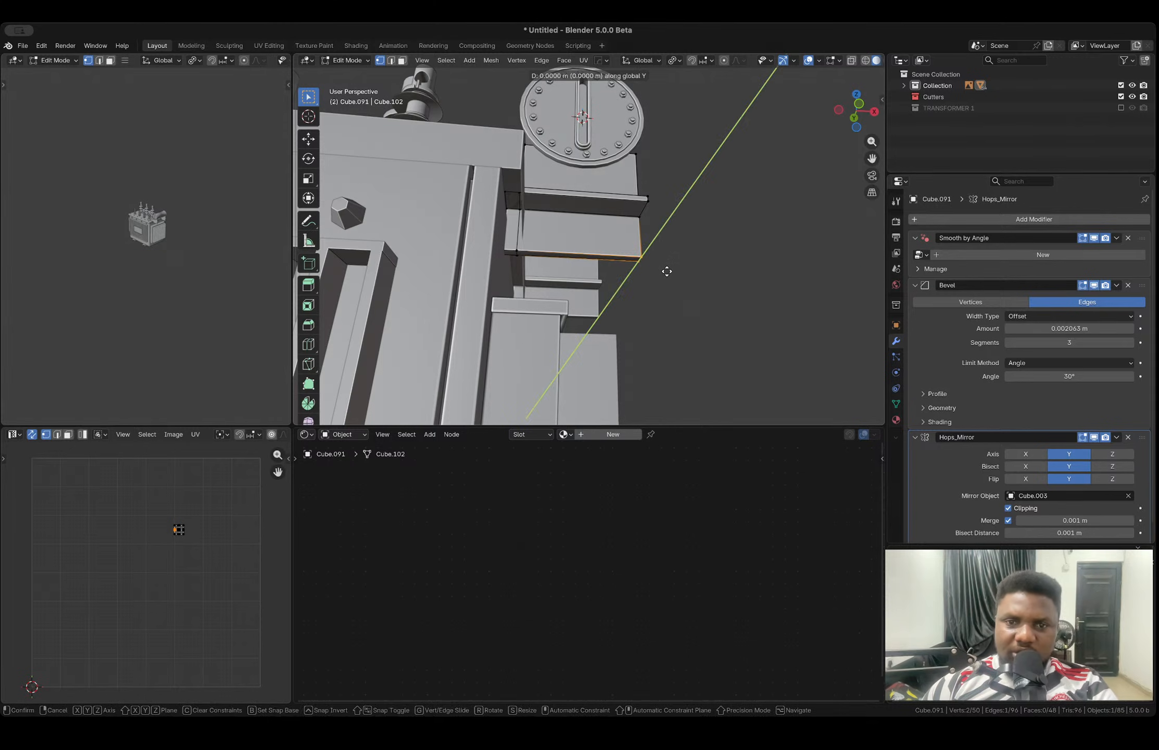
{"action": "key", "text": "x"}
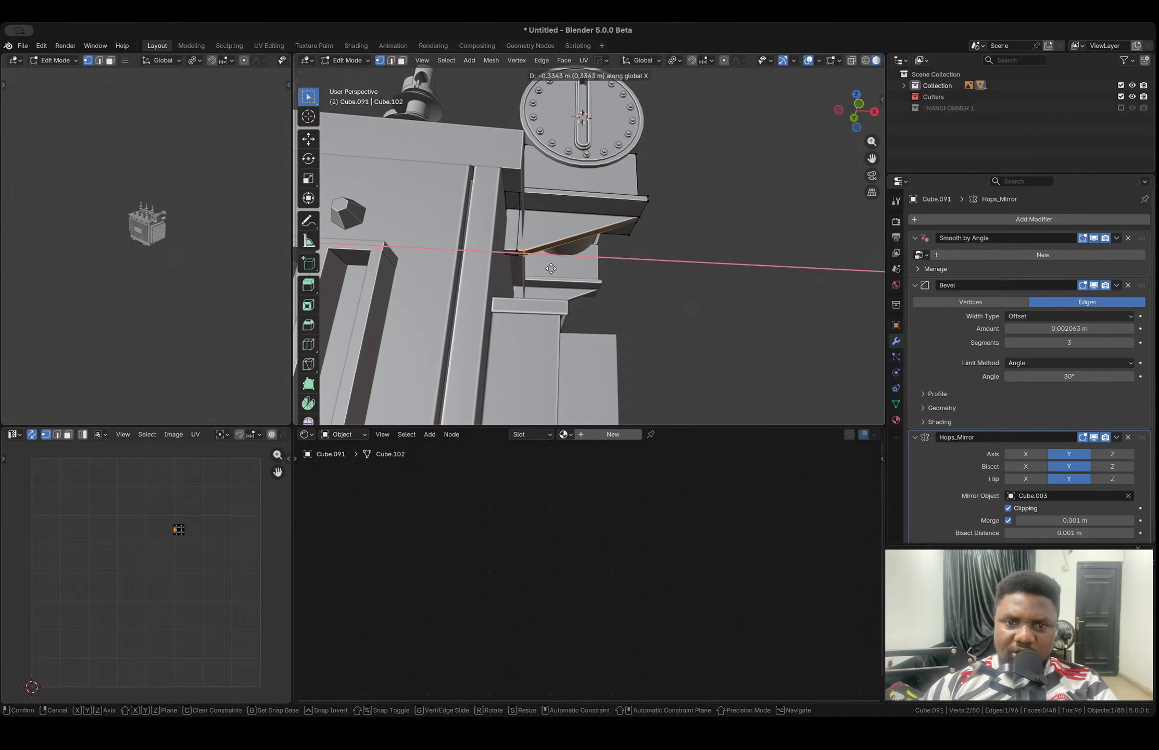
{"action": "left_click", "coordinate": [551, 269]}
{"action": "key", "text": "Tab"}
- Duplicate a bolt from the rear bushing's flange and place the copy about 0.14 m away along X, beside the horizontal tank
{"action": "middle_click_drag", "start_coordinate": [581, 249], "coordinate": [488, 269]}
{"action": "left_click", "coordinate": [495, 214]}
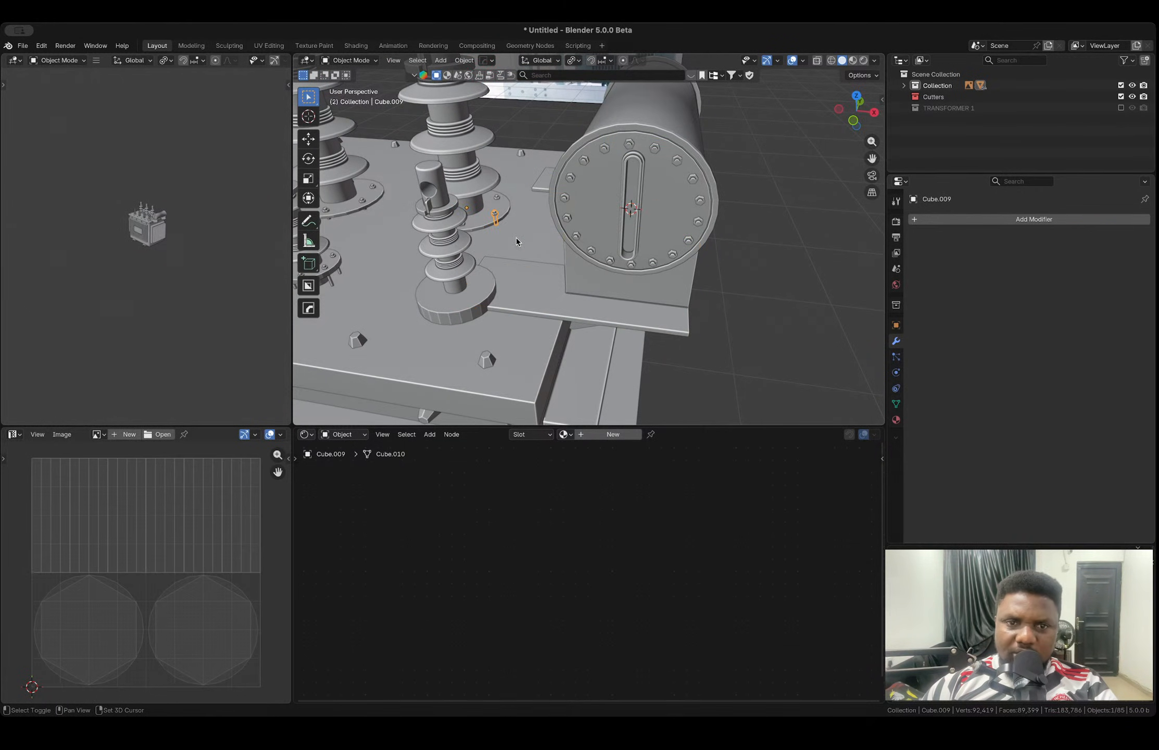
{"action": "key", "text": "shift+d"}
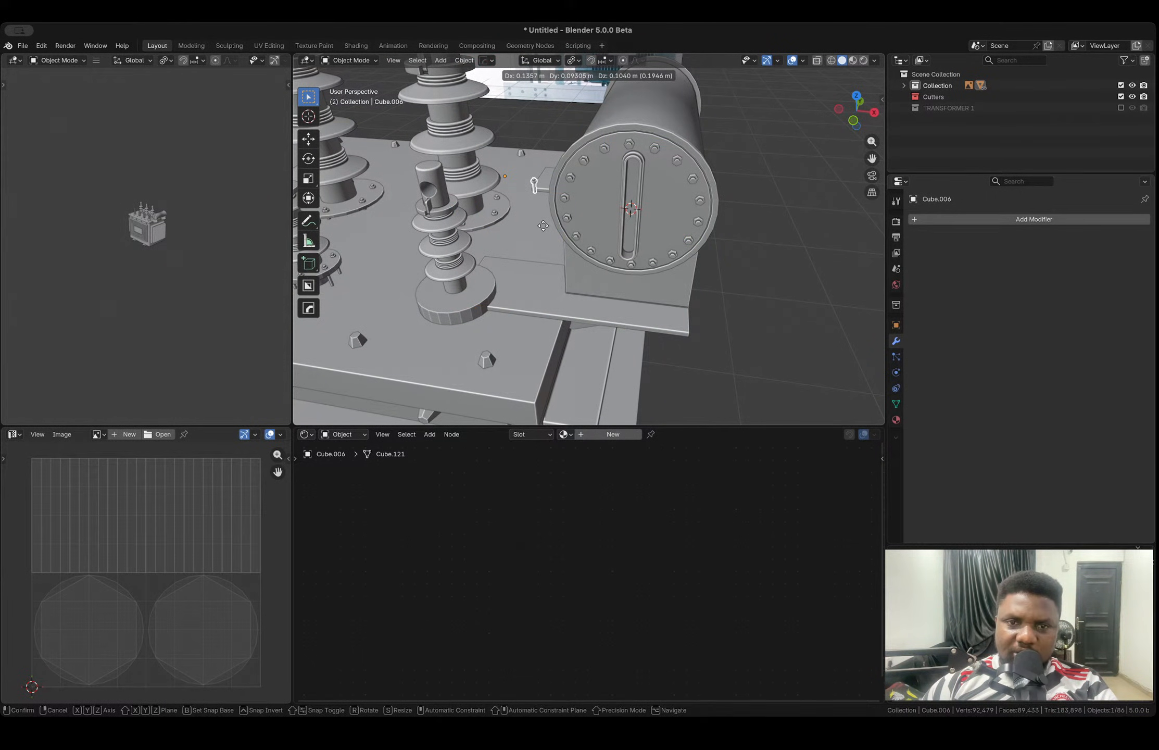
{"action": "left_click", "coordinate": [543, 225]}
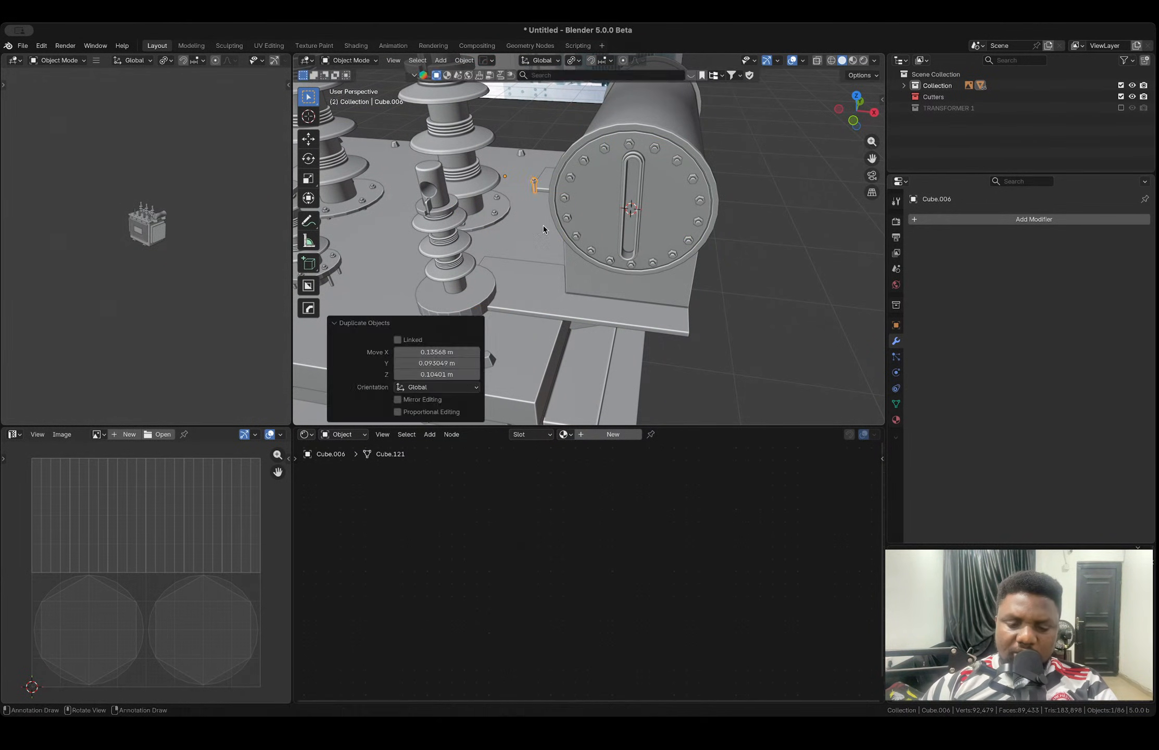
- Enter mesh editing on the tank's support bracket and add one loop cut across its base plate with a factor of about 0.459
{"action": "left_click", "coordinate": [524, 292]}
{"action": "key", "text": "Tab"}
{"action": "key", "text": "ctrl+r"}
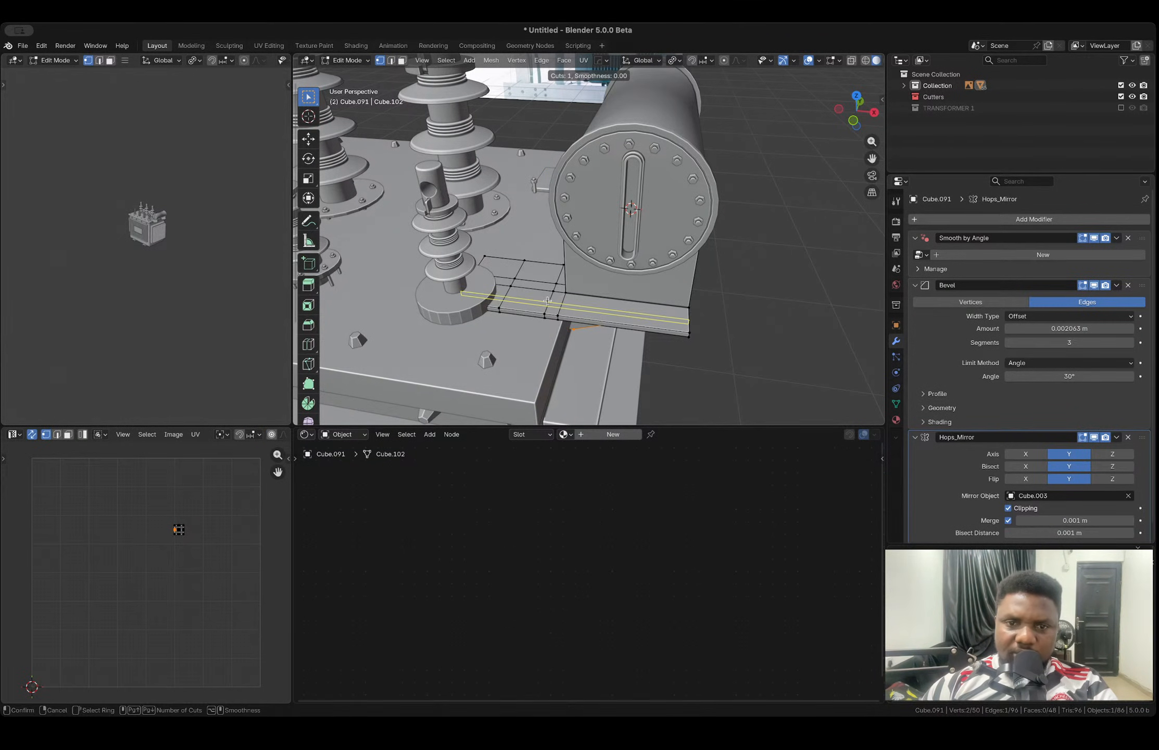
{"action": "left_click", "coordinate": [547, 300]}
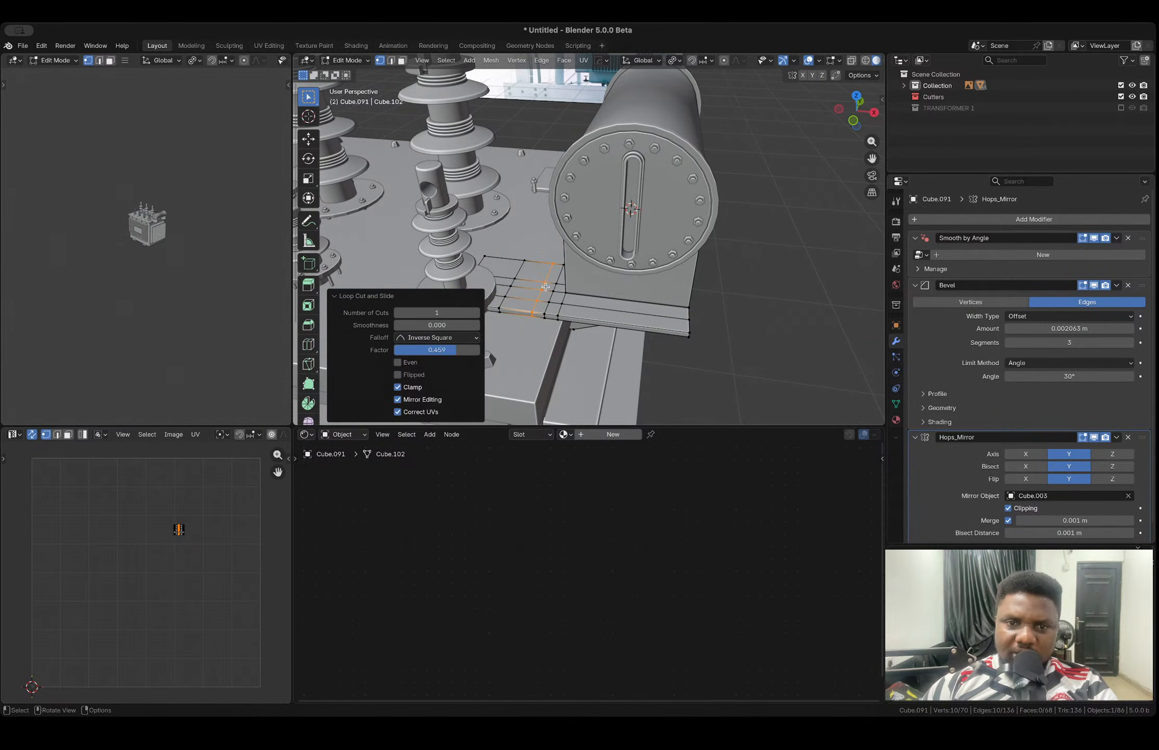
- Select the vertex on the new cut near the base plate's front edge and snap the 3D cursor to it
{"action": "left_click", "coordinate": [547, 286]}
{"action": "key", "text": "2"}
{"action": "left_click", "coordinate": [541, 301]}
{"action": "key", "text": "1"}
{"action": "left_click", "coordinate": [538, 302]}
{"action": "key", "text": "shift+s"}
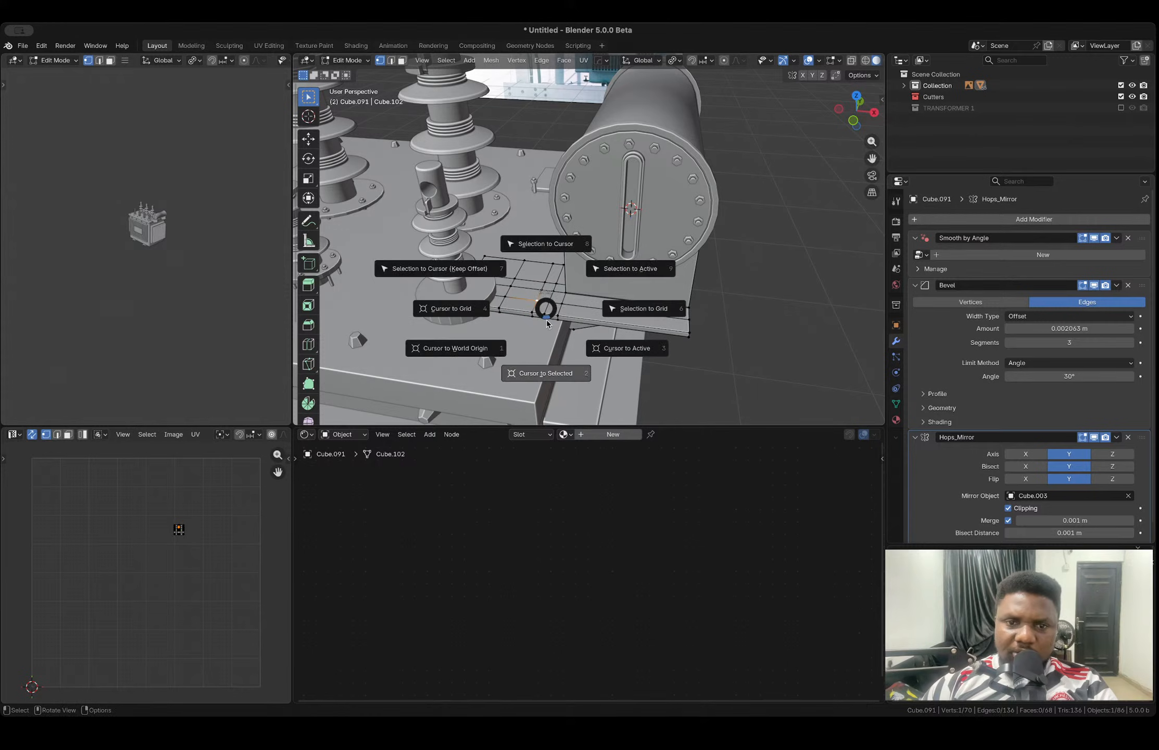
{"action": "left_click", "coordinate": [548, 323]}
- Set the duplicated bolt's origin to its geometry and snap the bolt to the 3D cursor on the base plate
{"action": "key", "text": "Tab"}
{"action": "left_click", "coordinate": [534, 187]}
{"action": "key", "text": "shift+s"}
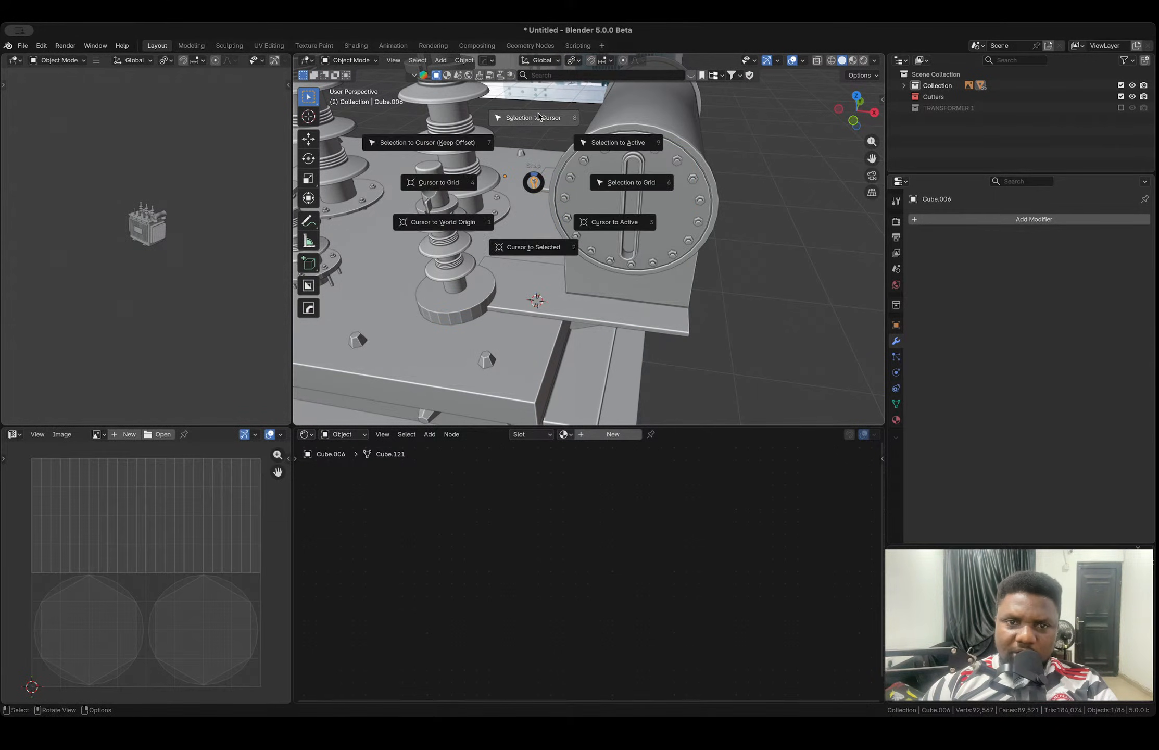
{"action": "right_click", "coordinate": [534, 187]}
{"action": "mouse_move", "coordinate": [546, 187]}
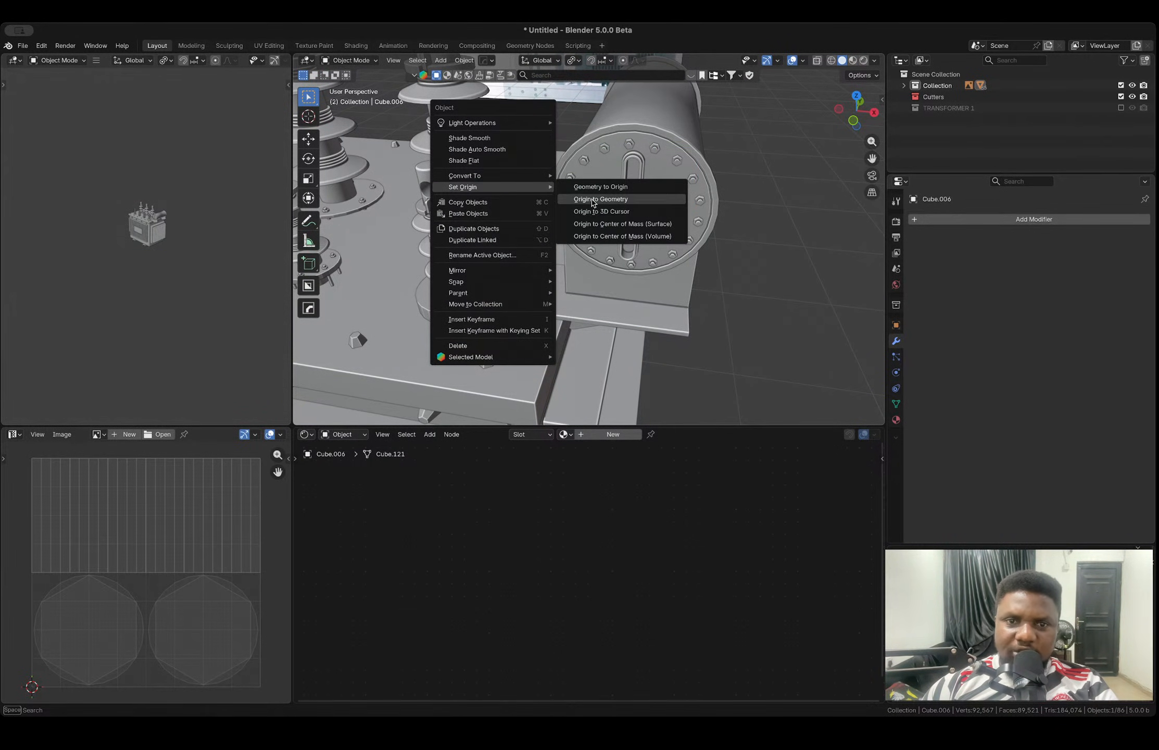
{"action": "left_click", "coordinate": [593, 201]}
{"action": "key", "text": "shift+s"}
{"action": "left_click", "coordinate": [583, 157]}
- Scale the bolt by about 1.4 and lower it about 0.02 m along Z to seat it on the base plate
{"action": "key", "text": "s"}
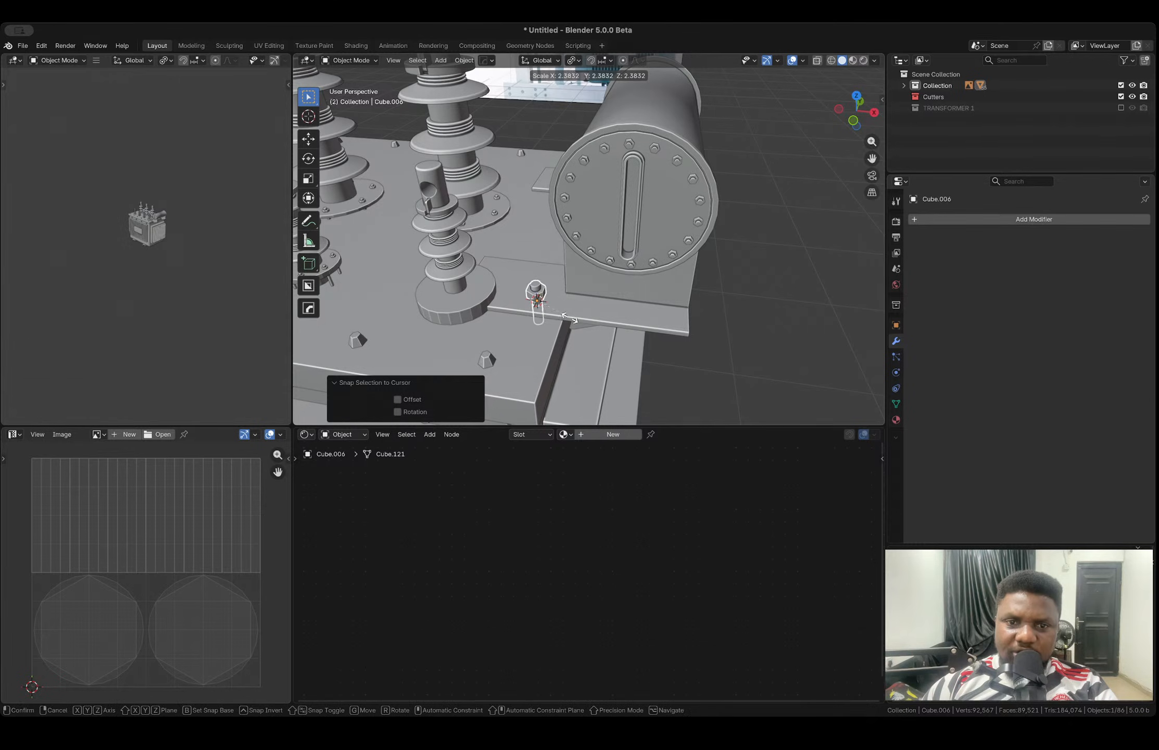
{"action": "left_click", "coordinate": [554, 312]}
{"action": "key", "text": "g"}
{"action": "key", "text": "z"}
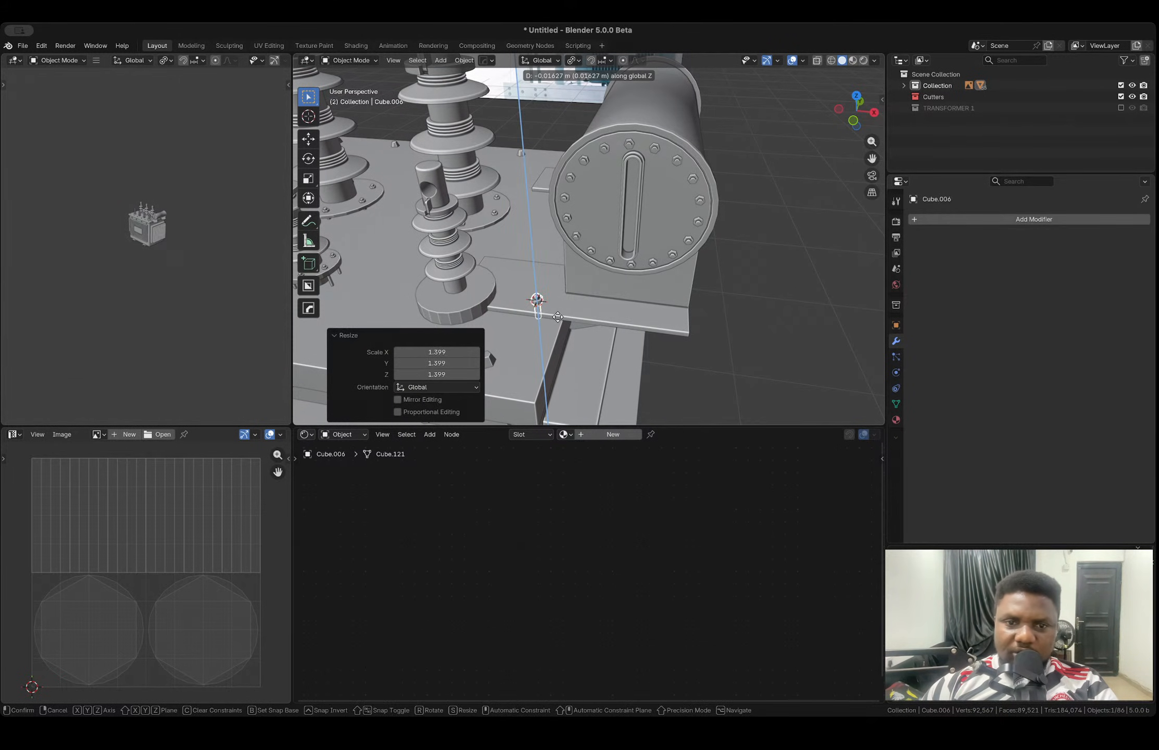
{"action": "left_click", "coordinate": [550, 313]}
{"action": "scroll", "coordinate": [551, 313], "scroll_direction": "up", "scroll_amount": 4}
{"action": "middle_click_drag", "start_coordinate": [550, 308], "coordinate": [652, 232], "text": "shift"}
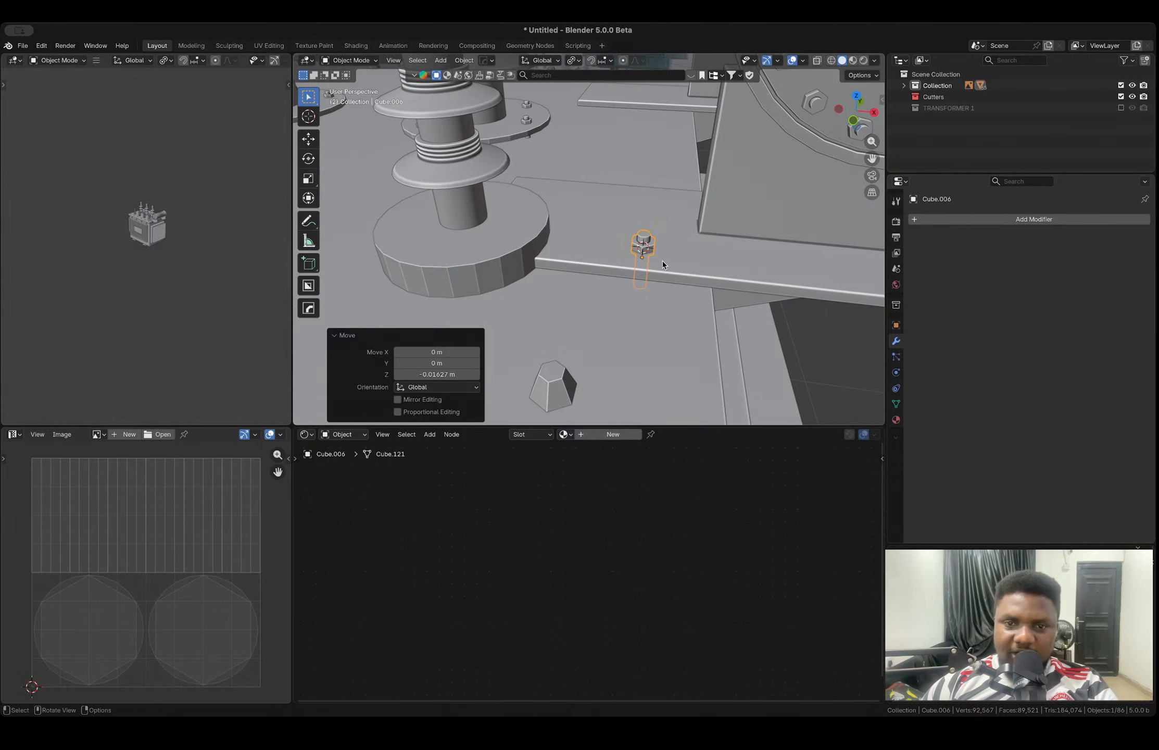
{"action": "key", "text": "g"}
{"action": "key", "text": "z"}
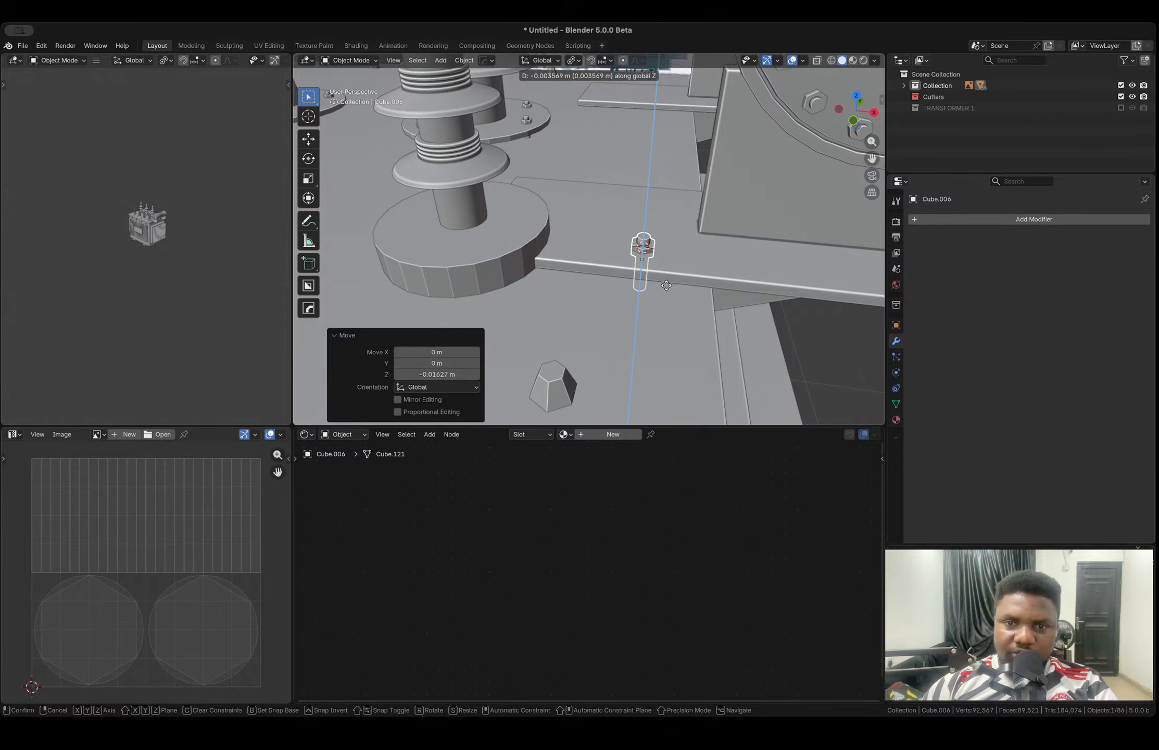
{"action": "left_click", "coordinate": [667, 289]}
- In mesh editing, duplicate the whole bolt about 0.072 m inward along X and repeat the duplication to make a row of three
{"action": "key", "text": "Tab"}
{"action": "key", "text": "a"}
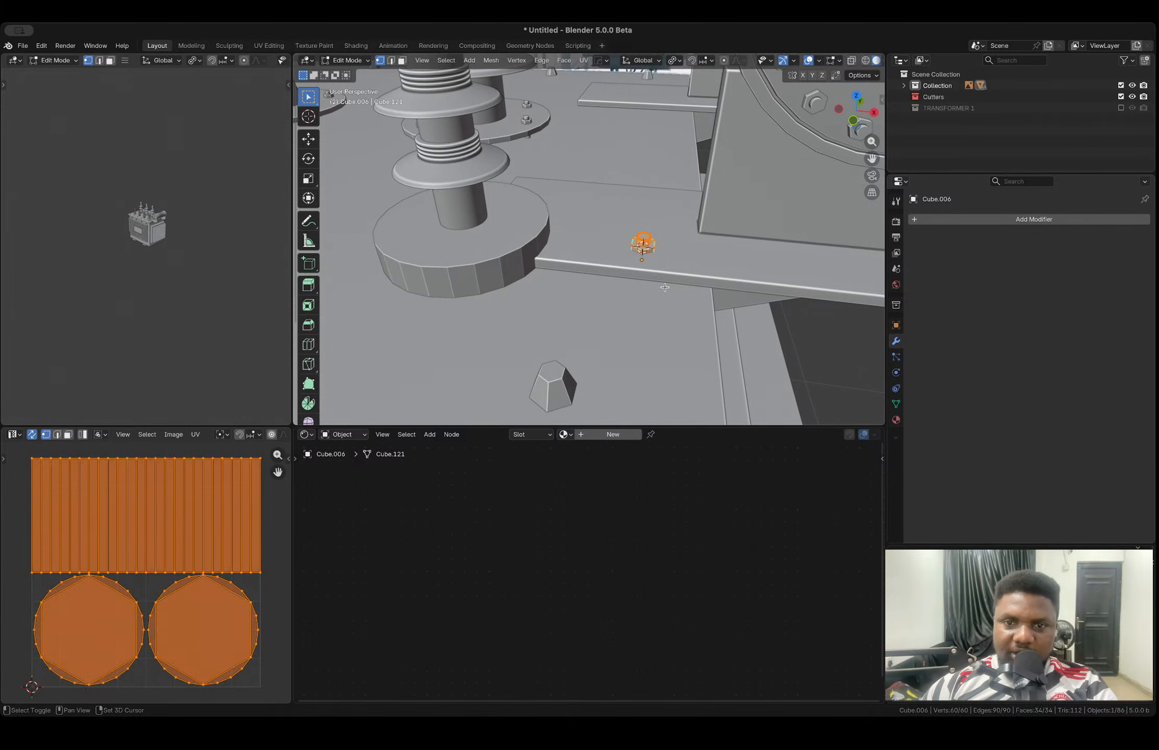
{"action": "key", "text": "shift+d"}
{"action": "key", "text": "x"}
{"action": "left_click", "coordinate": [607, 255]}
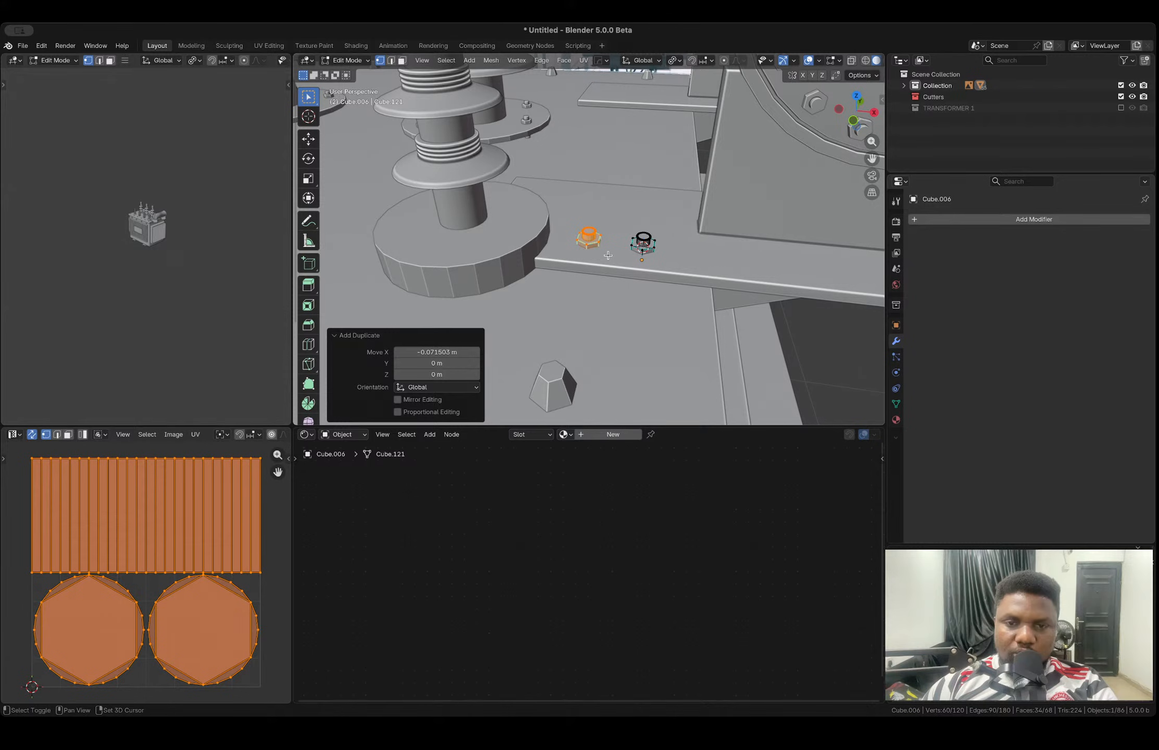
{"action": "key", "text": "shift+r"}
- Duplicate the row of three bolts about 0.12 m along Y as a second row, and leave mesh editing
{"action": "key", "text": "a"}
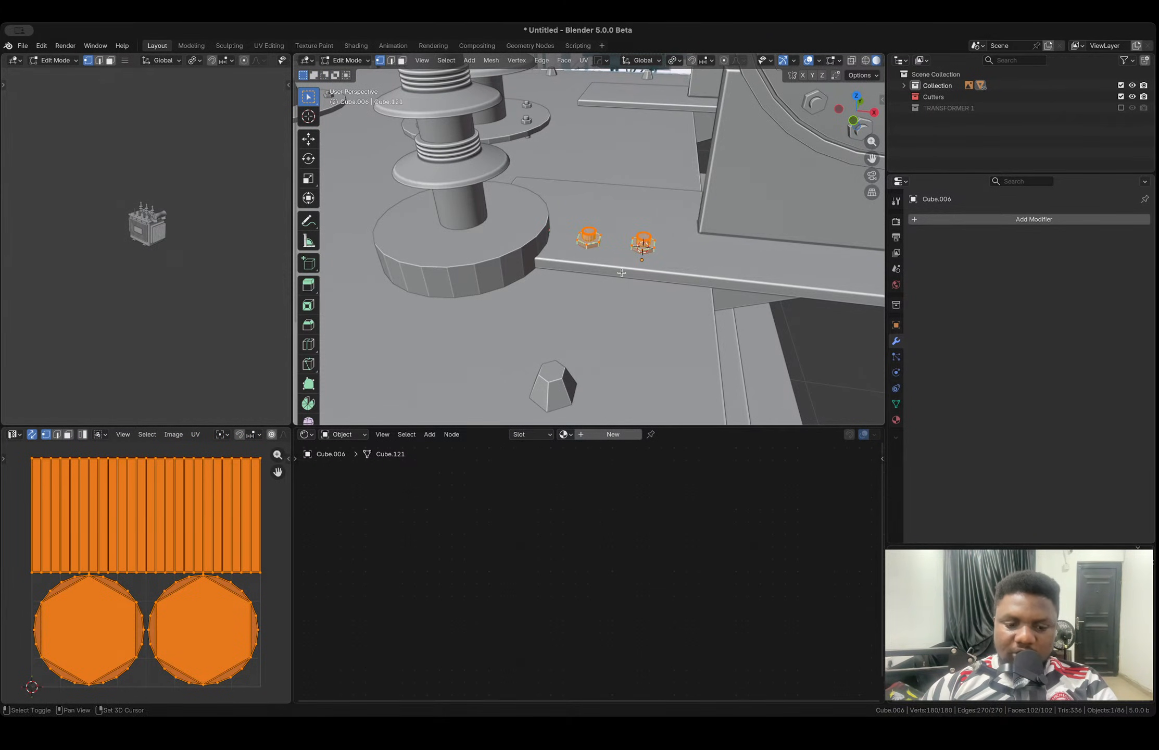
{"action": "key", "text": "shift+d"}
{"action": "key", "text": "y"}
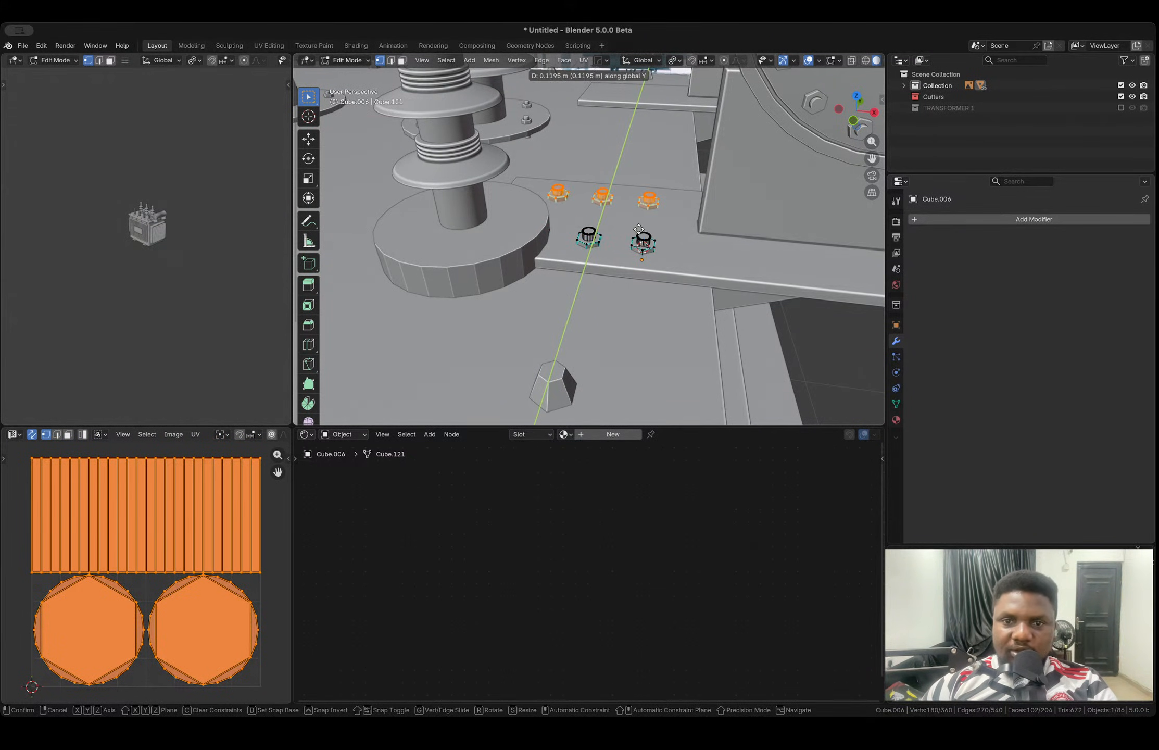
{"action": "left_click", "coordinate": [639, 228]}
{"action": "key", "text": "Tab"}
- Mirror the six base-plate bolts along Y about the transformer lid onto the opposite bracket, and deselect everything
{"action": "scroll", "coordinate": [639, 228], "scroll_direction": "down", "scroll_amount": 6}
{"action": "middle_click_drag", "start_coordinate": [638, 227], "coordinate": [621, 243]}
{"action": "left_click", "coordinate": [602, 206], "text": "shift"}
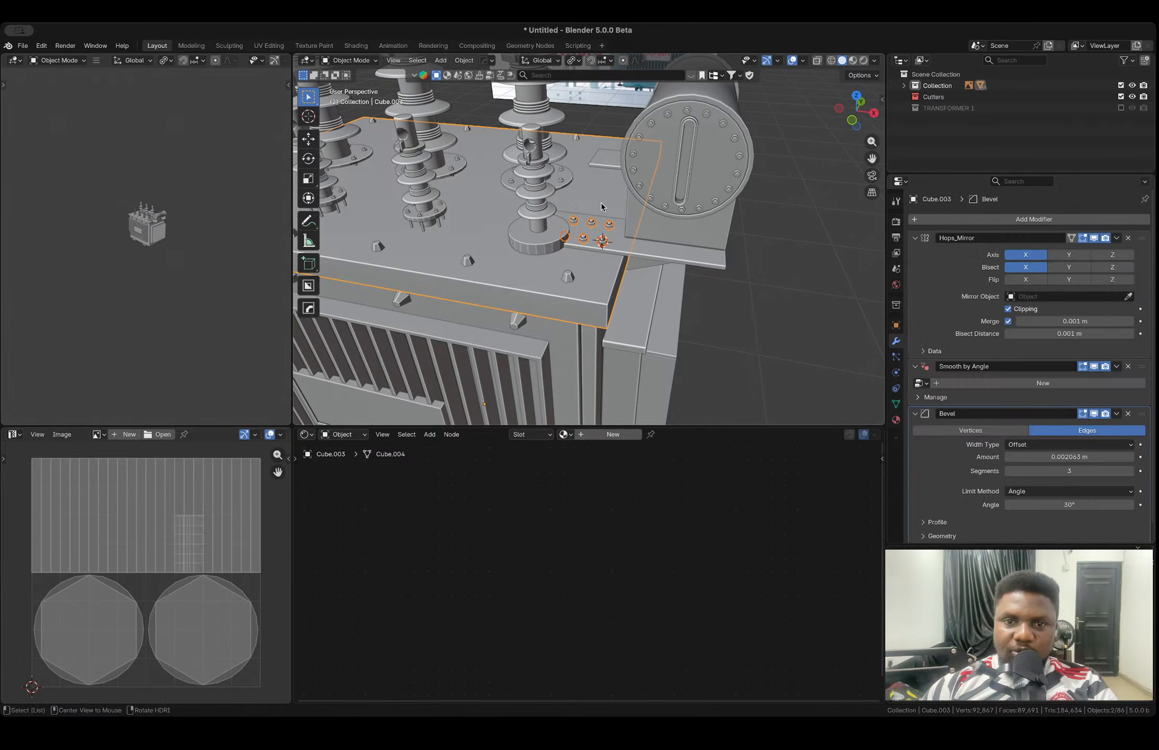
{"action": "key", "text": "alt+x"}
{"action": "scroll", "coordinate": [554, 267], "scroll_direction": "down", "scroll_amount": 5}
{"action": "left_click", "coordinate": [488, 400]}
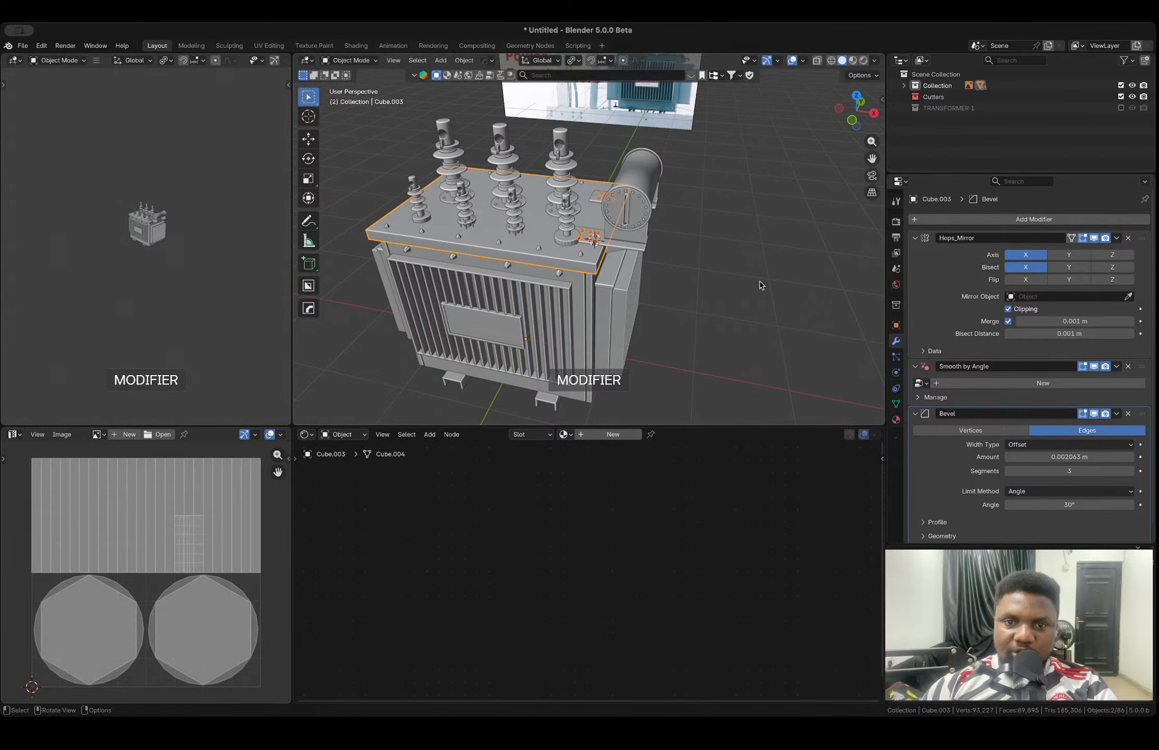
{"action": "left_click", "coordinate": [759, 282]}
- Select the horizontal tank with its bolt rings and set the transform pivot point to Bounding Box Center
{"action": "scroll", "coordinate": [651, 232], "scroll_direction": "down", "scroll_amount": 6}
{"action": "mouse_move", "coordinate": [650, 232]}
{"action": "middle_mouse_down"}
{"action": "mouse_move", "coordinate": [614, 202]}
{"action": "mouse_move", "coordinate": [713, 190]}
{"action": "mouse_move", "coordinate": [734, 215]}
{"action": "mouse_move", "coordinate": [618, 282]}
{"action": "mouse_move", "coordinate": [698, 143]}
{"action": "mouse_move", "coordinate": [646, 240]}
{"action": "middle_mouse_up"}
{"action": "scroll", "coordinate": [646, 240], "scroll_direction": "up", "scroll_amount": 5}
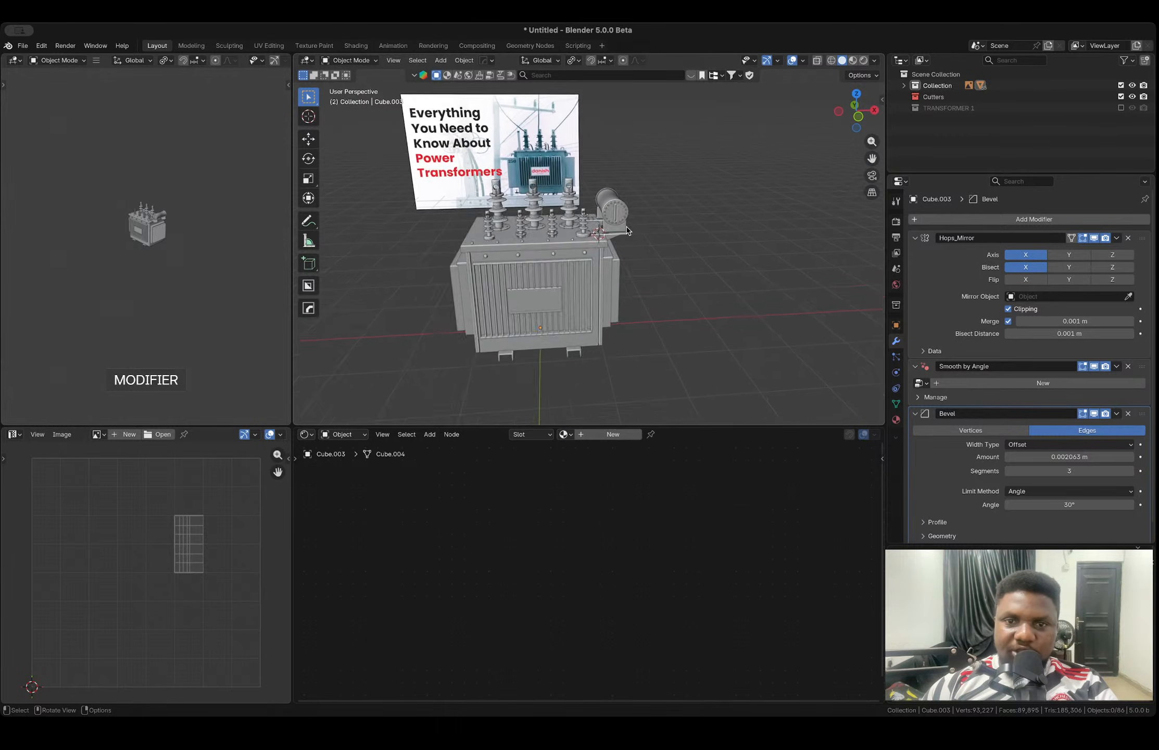
{"action": "left_click", "coordinate": [858, 116]}
{"action": "middle_click_drag", "start_coordinate": [671, 183], "coordinate": [588, 247]}
{"action": "left_click", "coordinate": [639, 221]}
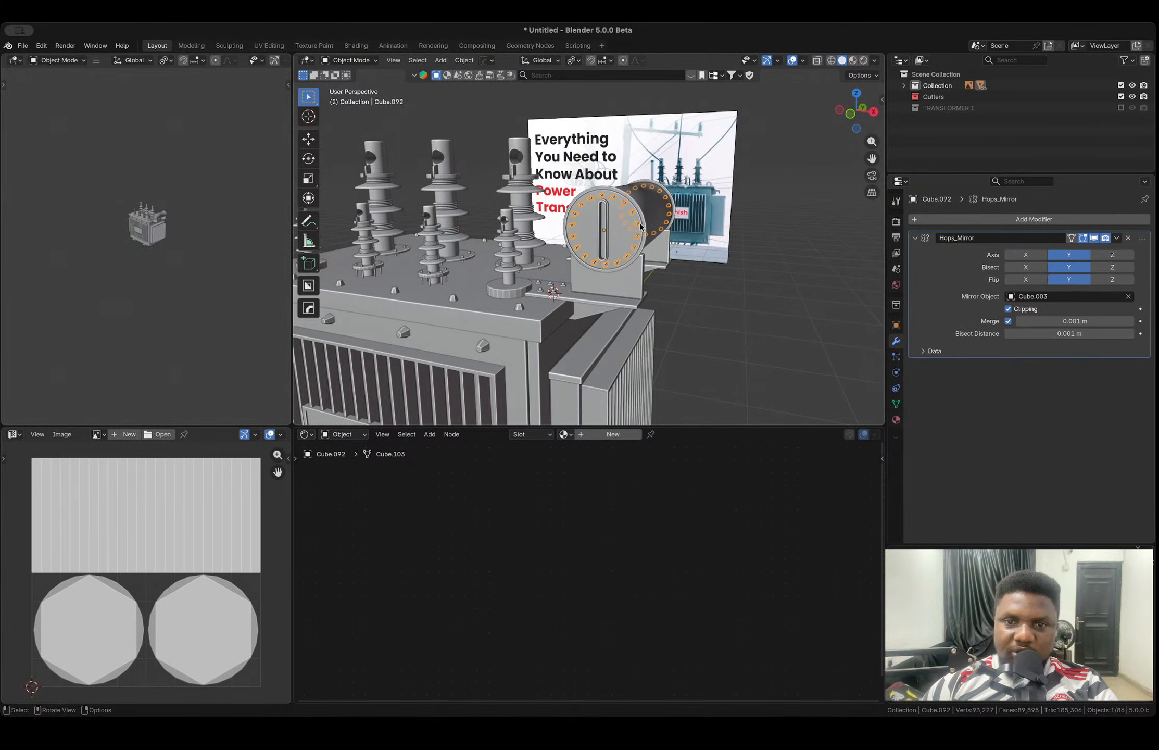
{"action": "left_click", "coordinate": [630, 200]}
{"action": "middle_click_drag", "start_coordinate": [609, 219], "coordinate": [602, 228]}
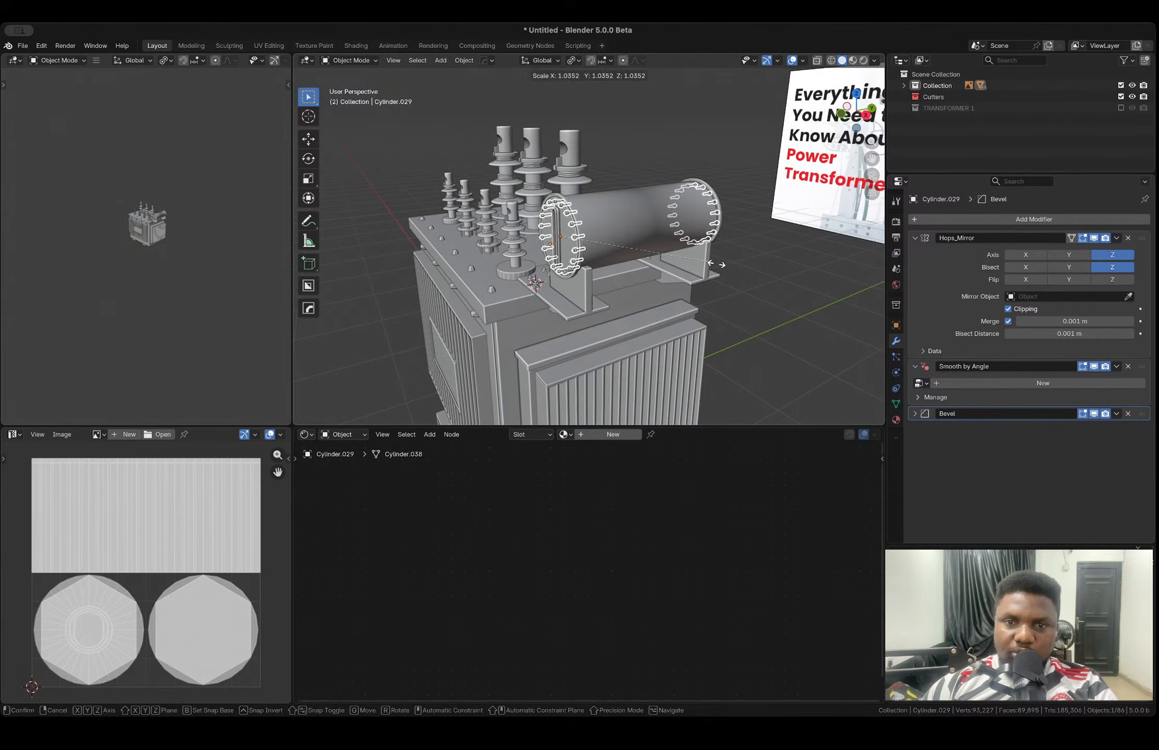
{"action": "left_click", "coordinate": [635, 231], "text": "shift"}
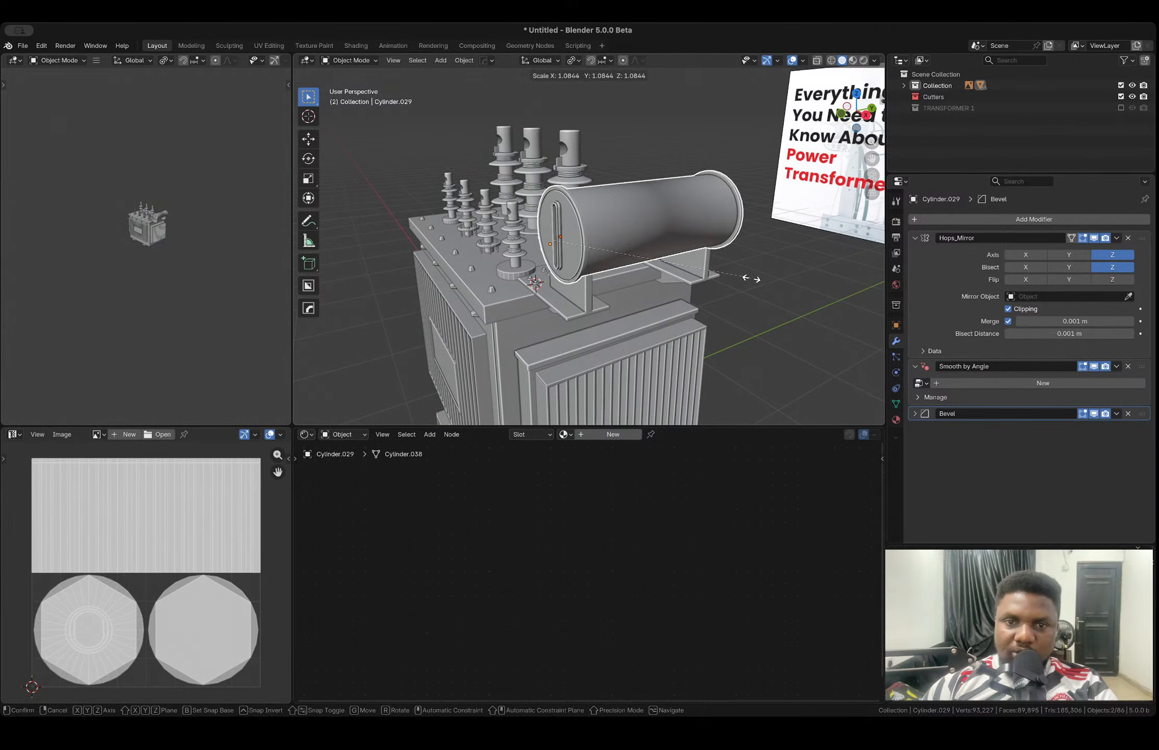
{"action": "key", "text": "period"}
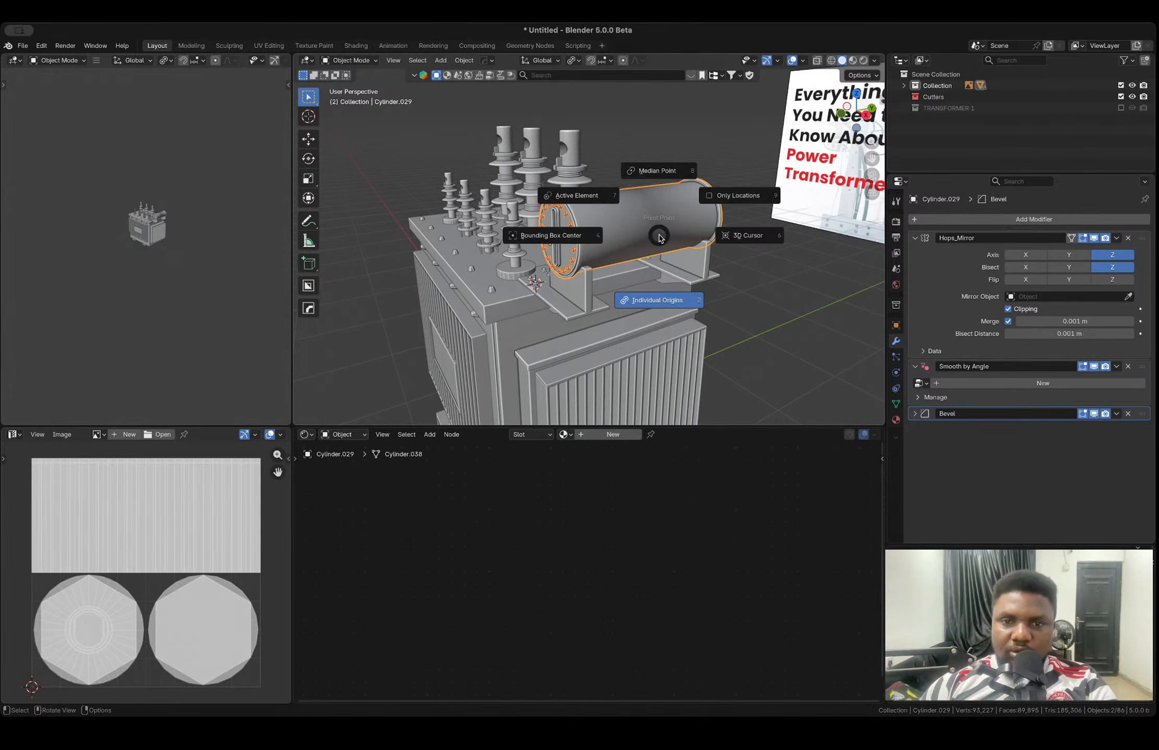
{"action": "left_click", "coordinate": [572, 237]}
{"action": "key", "text": "s"}
{"action": "key", "text": "Escape"}
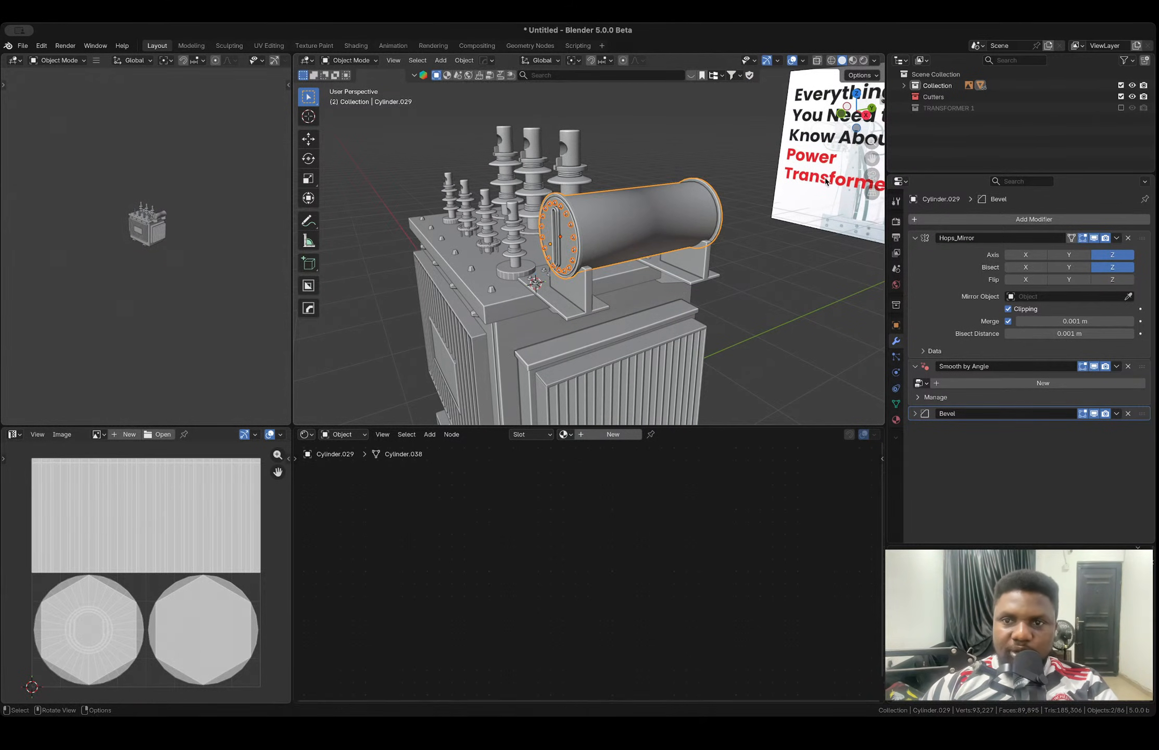
- Enter mesh editing on the horizontal tank, select the edge loop at its middle, and snap the 3D cursor to it
{"action": "middle_click_drag", "start_coordinate": [654, 224], "coordinate": [627, 230]}
{"action": "key", "text": "Tab"}
{"action": "key", "text": "2"}
{"action": "left_click", "coordinate": [627, 230], "text": "alt"}
{"action": "right_click", "coordinate": [627, 230]}
{"action": "key", "text": "Escape"}
{"action": "key", "text": "shift+s"}
{"action": "left_click", "coordinate": [637, 260]}
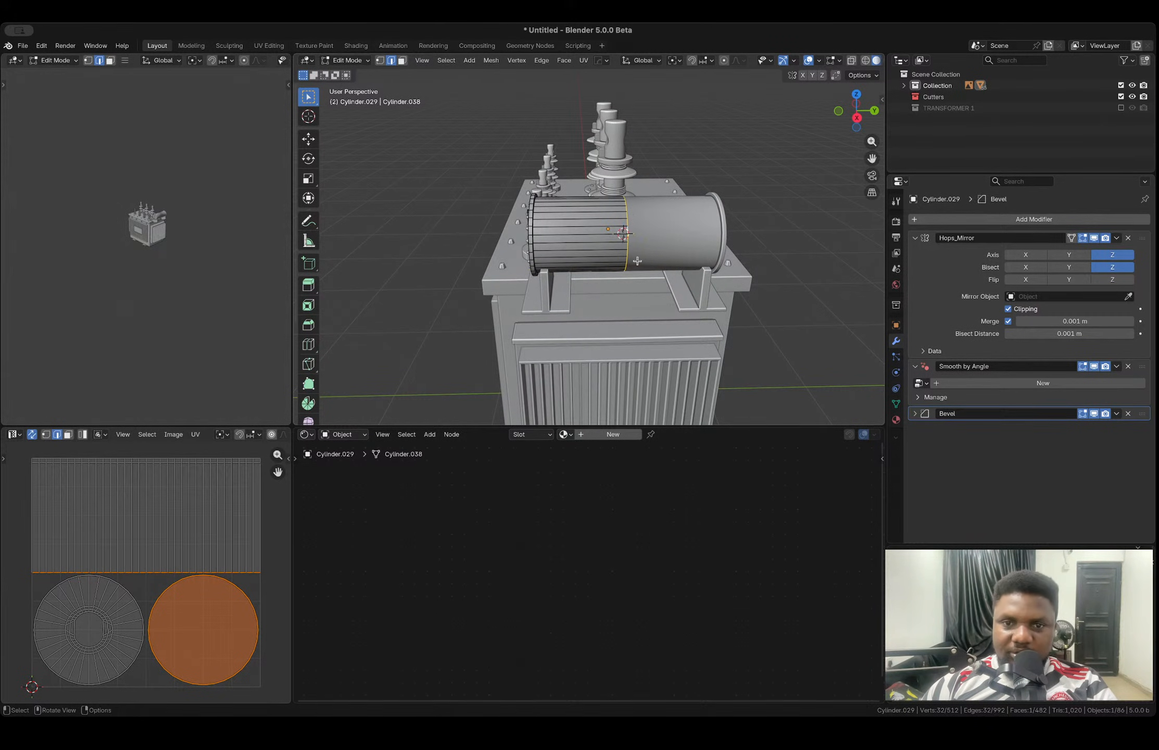
- Leave mesh editing and set the tank's origin to the 3D cursor
{"action": "key", "text": "Tab"}
{"action": "right_click", "coordinate": [638, 261]}
{"action": "mouse_move", "coordinate": [638, 261]}
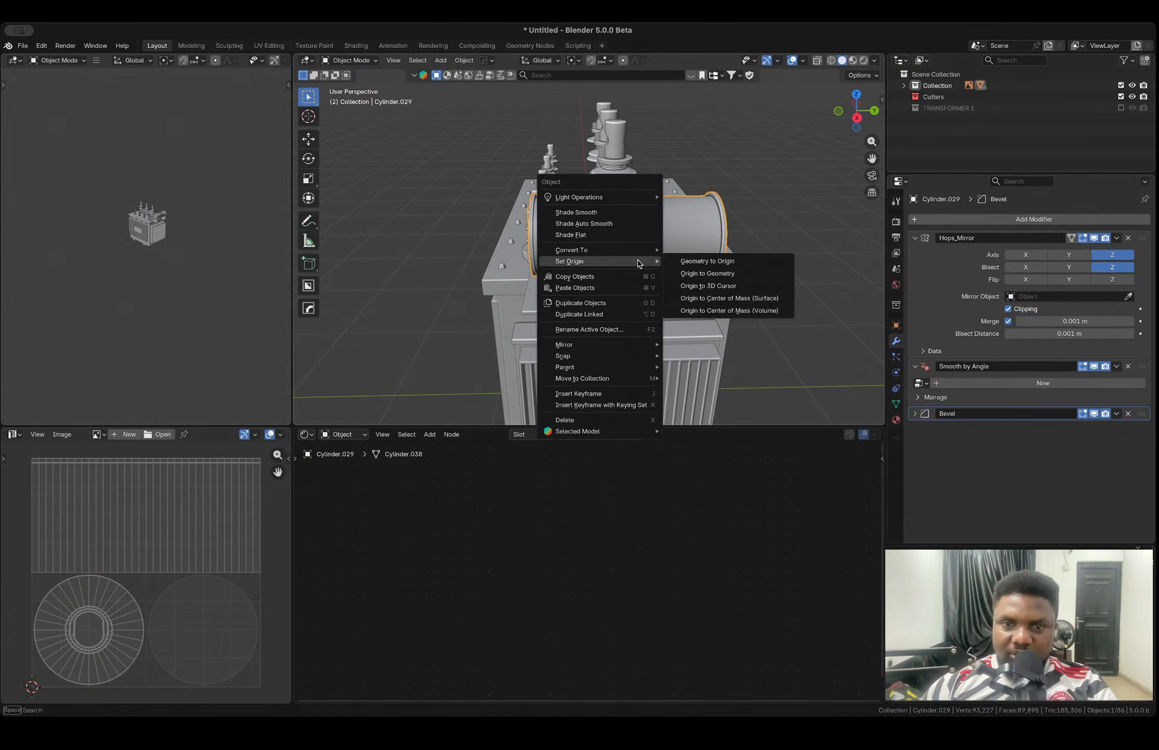
{"action": "left_click", "coordinate": [699, 287]}
{"action": "middle_click_drag", "start_coordinate": [671, 245], "coordinate": [749, 233]}
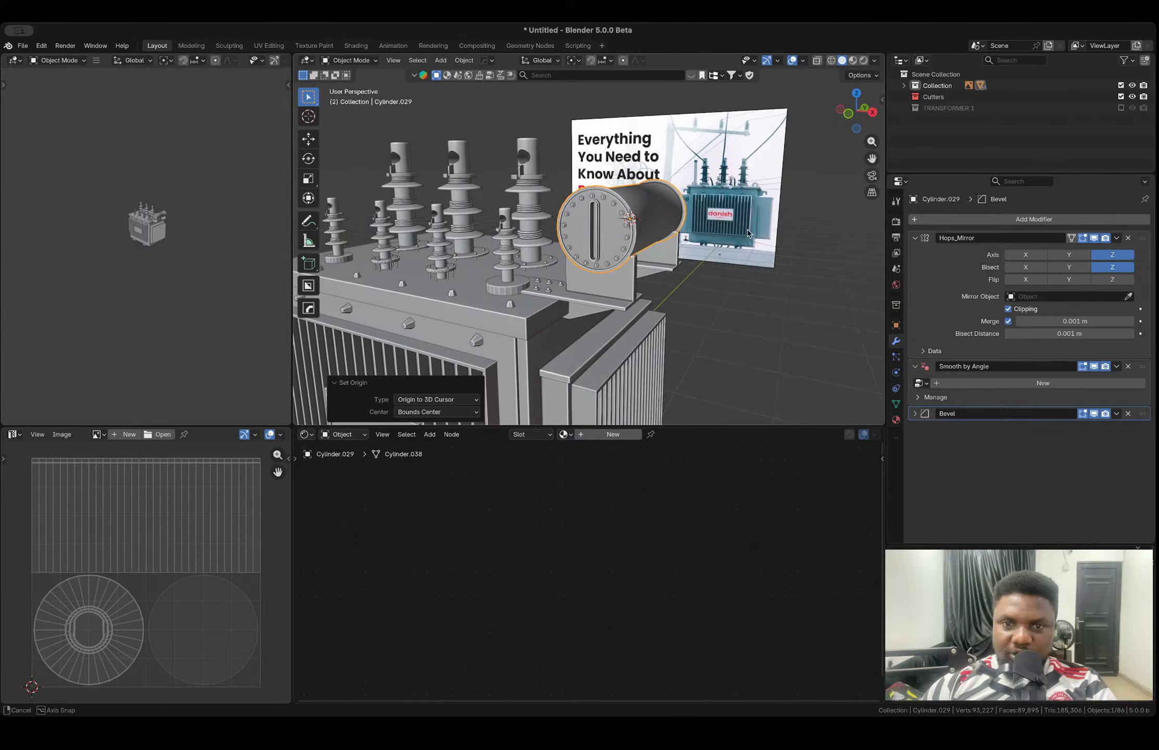
- Select the bolt rings together with the tank and scale both up by about 1.4
{"action": "left_click", "coordinate": [627, 226]}
{"action": "left_click", "coordinate": [597, 226], "text": "shift"}
{"action": "middle_click_drag", "start_coordinate": [656, 231], "coordinate": [593, 244]}
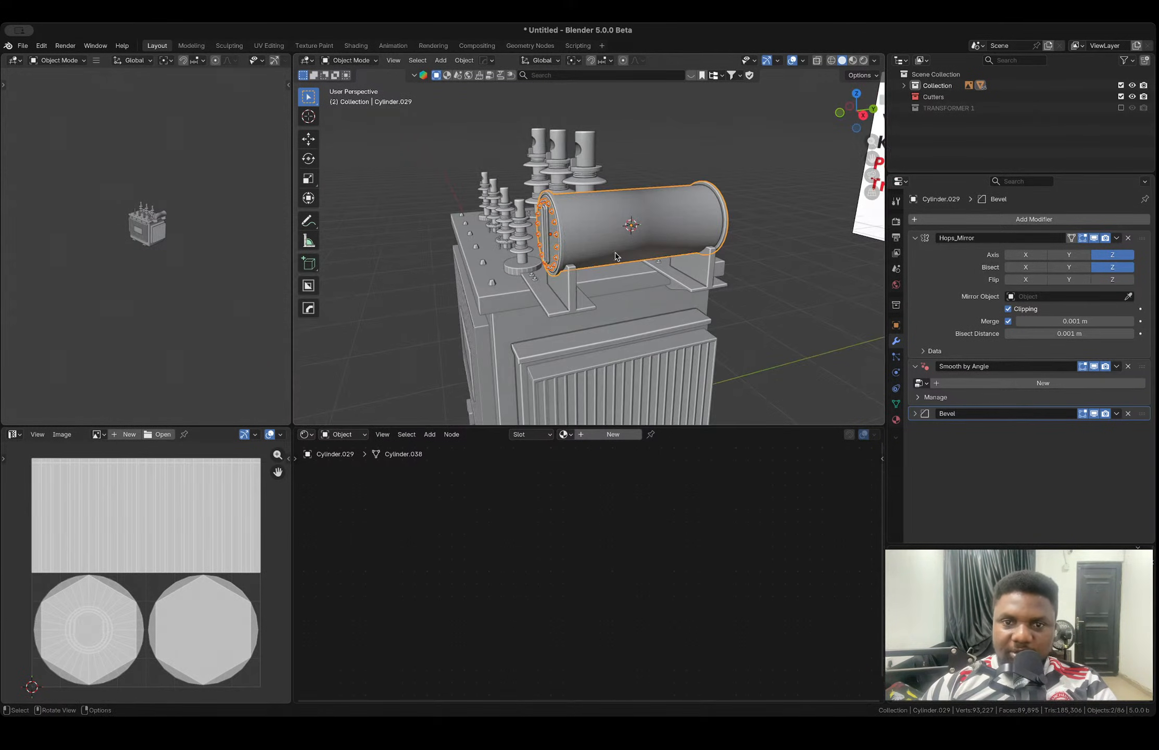
{"action": "key", "text": "s"}
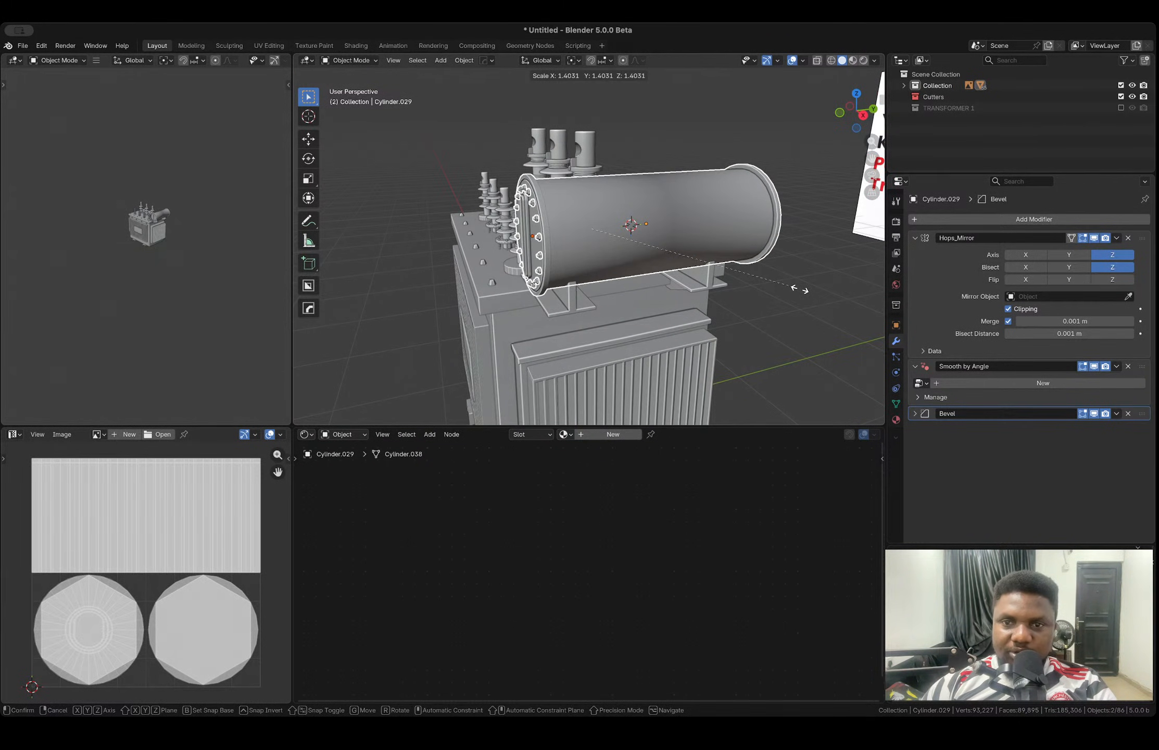
{"action": "left_click", "coordinate": [799, 290]}
- Raise the enlarged tank and its bolt rings along Z to sit above the support brackets, and deselect them
{"action": "scroll", "coordinate": [603, 212], "scroll_direction": "down", "scroll_amount": 2}
{"action": "middle_click_drag", "start_coordinate": [602, 213], "coordinate": [650, 210]}
{"action": "key", "text": "g"}
{"action": "key", "text": "z"}
{"action": "left_click", "coordinate": [650, 256]}
{"action": "left_click", "coordinate": [714, 257]}
- Delete the internal cap face at the tank's middle mirror seam in mesh editing, and return to Object Mode
{"action": "scroll", "coordinate": [701, 255], "scroll_direction": "down", "scroll_amount": 5}
{"action": "scroll", "coordinate": [628, 234], "scroll_direction": "up", "scroll_amount": 4}
{"action": "left_click", "coordinate": [635, 225]}
{"action": "key", "text": "Tab"}
{"action": "scroll", "coordinate": [621, 225], "scroll_direction": "up", "scroll_amount": 4}
{"action": "scroll", "coordinate": [577, 226], "scroll_direction": "up", "scroll_amount": 6}
{"action": "scroll", "coordinate": [575, 226], "scroll_direction": "up", "scroll_amount": 3}
{"action": "scroll", "coordinate": [572, 226], "scroll_direction": "down", "scroll_amount": 4}
{"action": "key", "text": "x"}
{"action": "left_click", "coordinate": [505, 235]}
{"action": "scroll", "coordinate": [508, 234], "scroll_direction": "down", "scroll_amount": 4}
{"action": "key", "text": "Tab"}
{"action": "scroll", "coordinate": [646, 210], "scroll_direction": "down", "scroll_amount": 5}
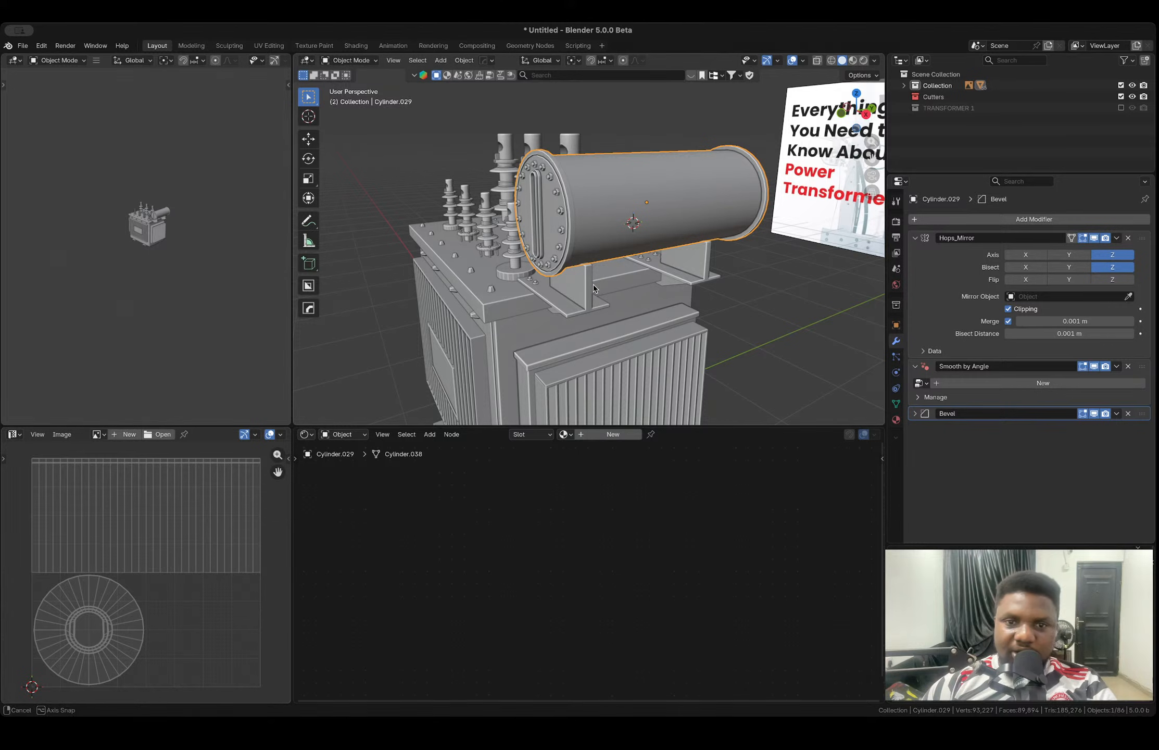
- Enter mesh editing on the transformer lid and bevel its central edge loop between the two brackets into a wide strip
{"action": "scroll", "coordinate": [518, 321], "scroll_direction": "up", "scroll_amount": 10}
{"action": "left_click", "coordinate": [525, 306]}
{"action": "key", "text": "Tab"}
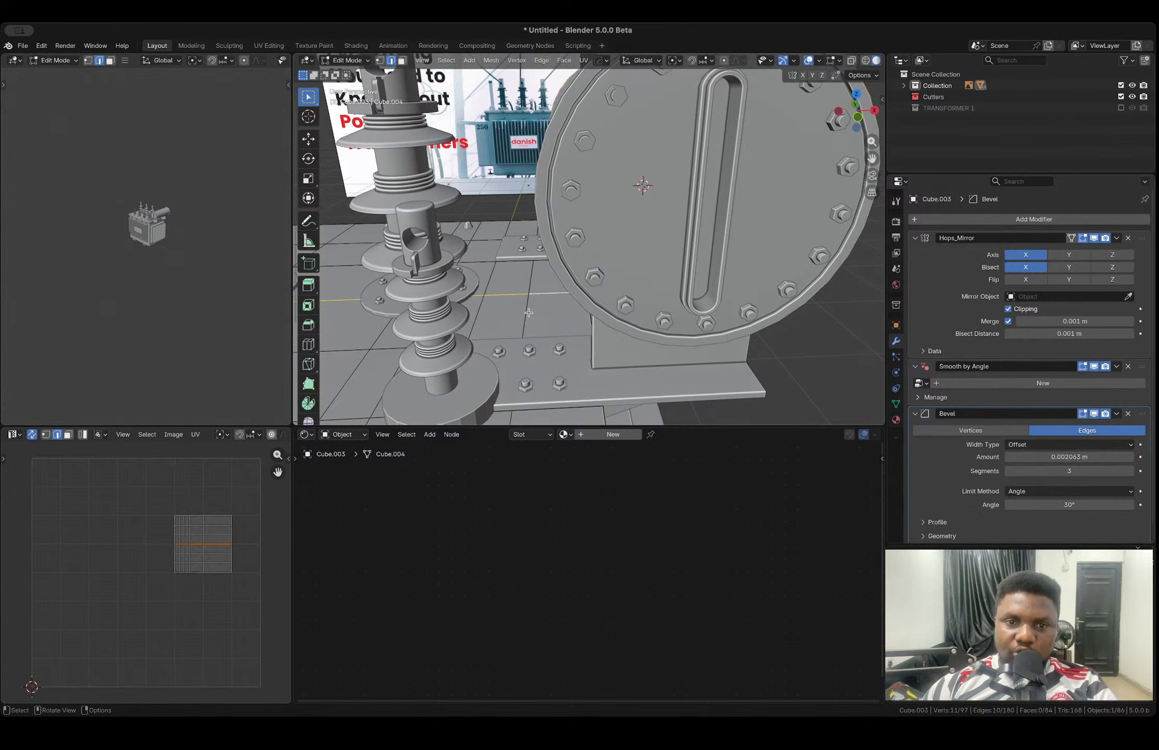
{"action": "middle_click_drag", "start_coordinate": [529, 312], "coordinate": [588, 321]}
{"action": "key", "text": "ctrl+b"}
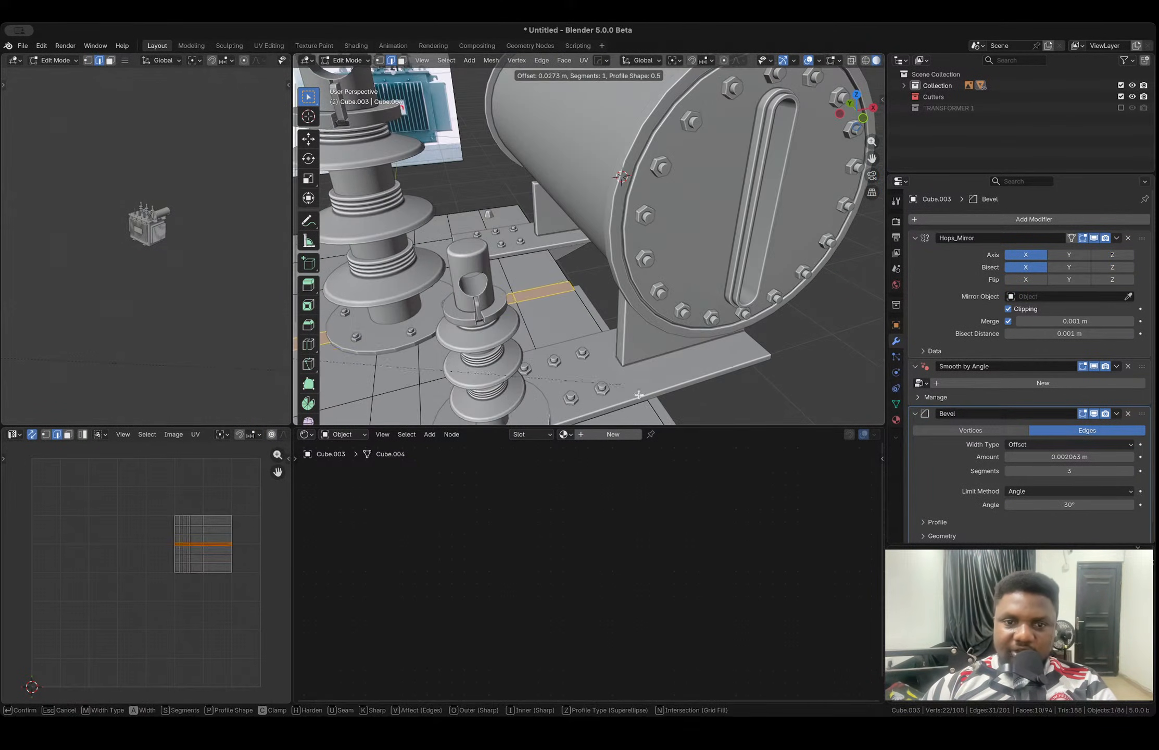
{"action": "left_click", "coordinate": [686, 250]}
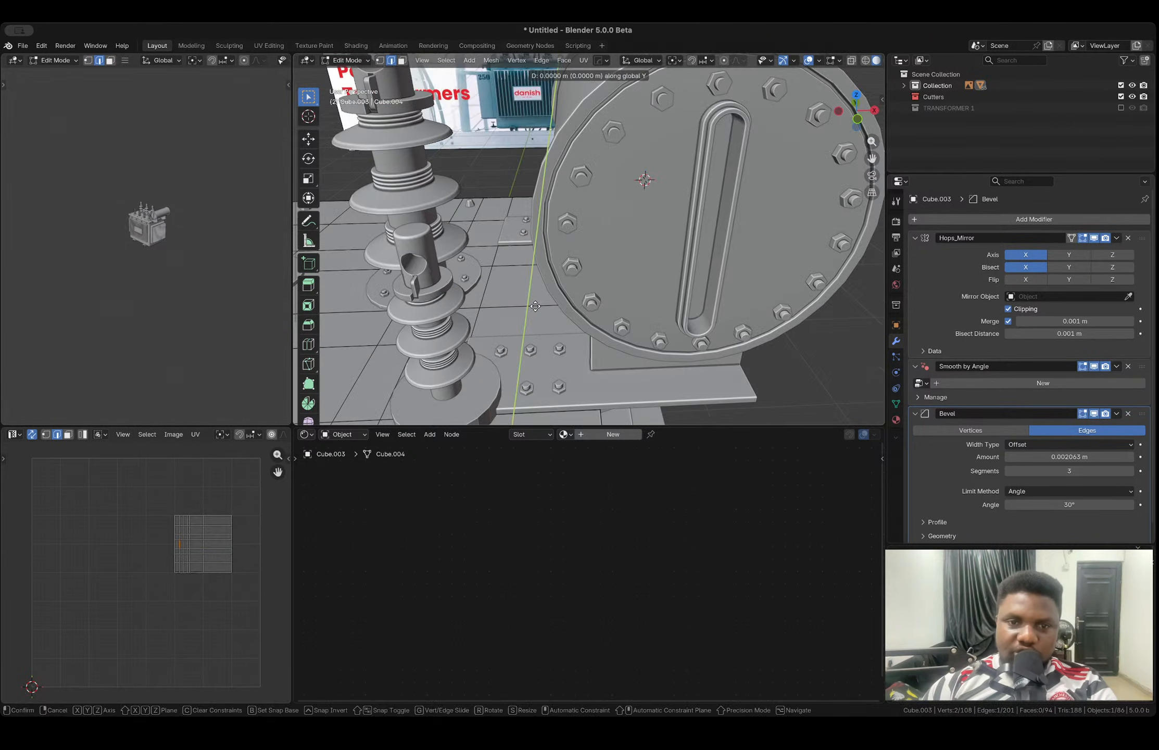
- Shift the selected lid edge along X, and extrude the central face between the brackets upward about 0.038 m into a raised pad
{"action": "key", "text": "x"}
{"action": "left_click", "coordinate": [517, 305]}
{"action": "key", "text": "3"}
{"action": "left_click", "coordinate": [526, 297]}
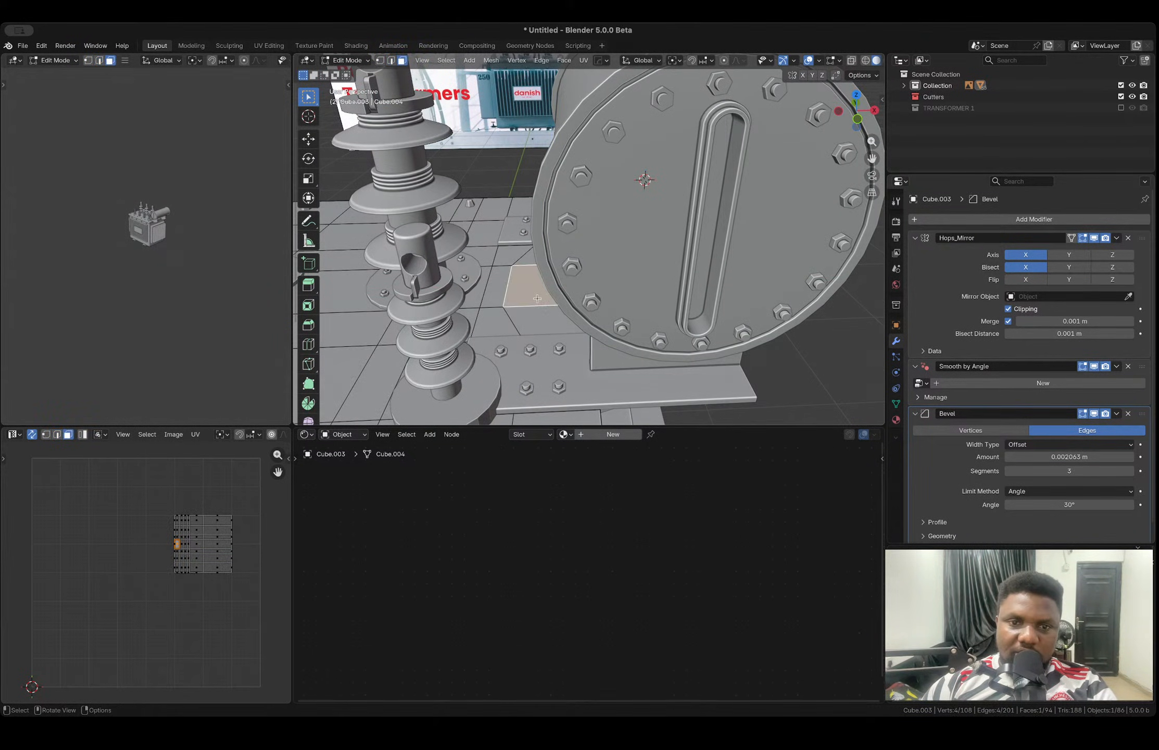
{"action": "middle_click_drag", "start_coordinate": [526, 298], "coordinate": [572, 295]}
{"action": "key", "text": "e"}
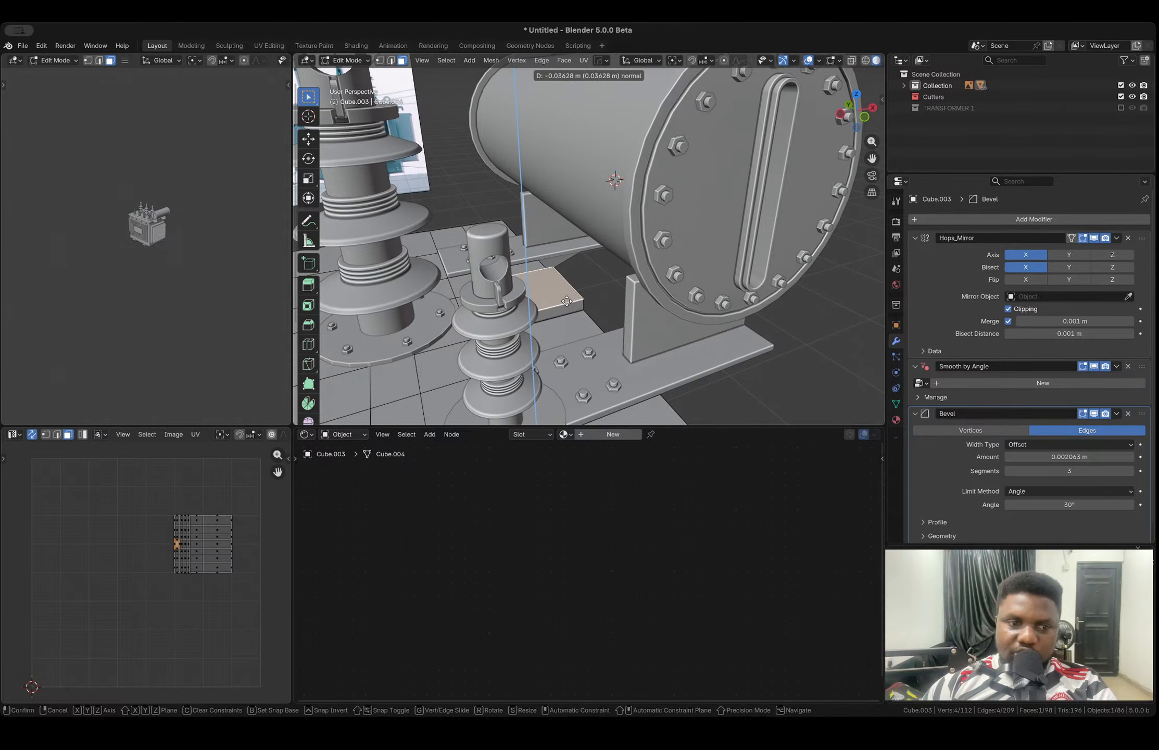
{"action": "left_click", "coordinate": [566, 301]}
{"action": "scroll", "coordinate": [585, 307], "scroll_direction": "up", "scroll_amount": 2}
{"action": "middle_click_drag", "start_coordinate": [583, 309], "coordinate": [610, 254]}
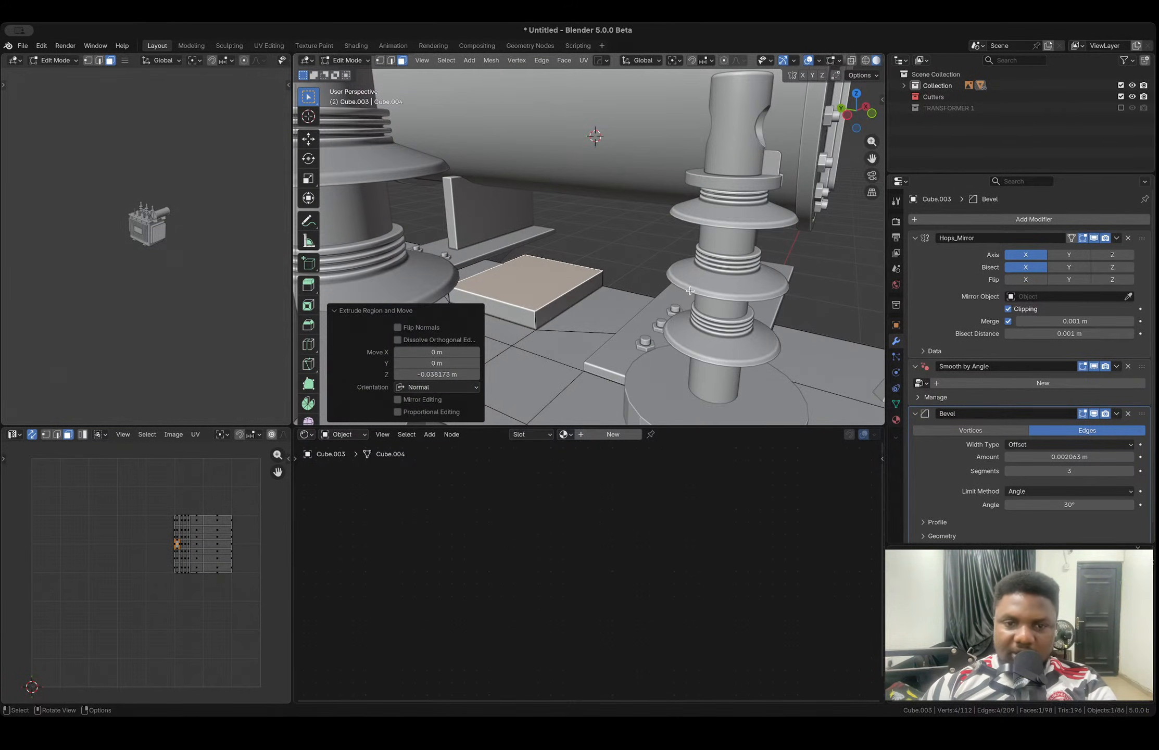
- Inset the pad's top face about 0.068 m and turn the inner face, subdivided twice, into a circle with LoopTools
{"action": "key", "text": "i"}
{"action": "left_click", "coordinate": [656, 292]}
{"action": "key", "text": "ctrl+f"}
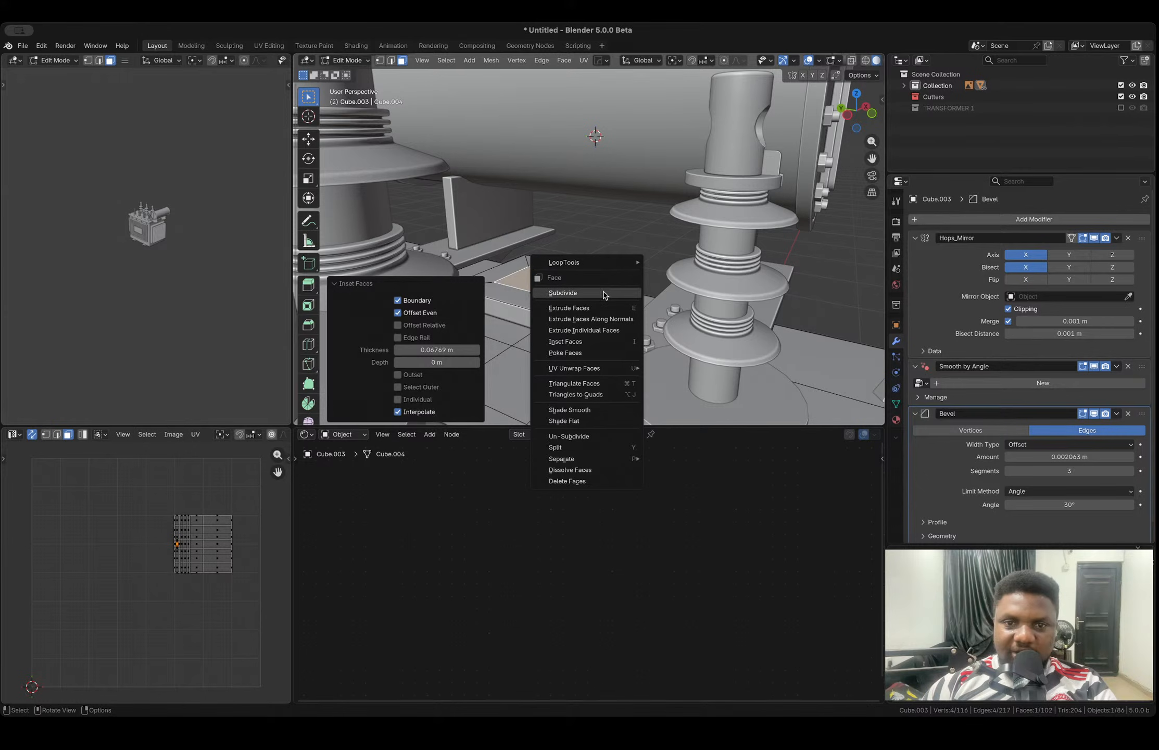
{"action": "left_click", "coordinate": [604, 295]}
{"action": "key", "text": "ctrl+f"}
{"action": "key", "text": "ctrl+f"}
{"action": "mouse_move", "coordinate": [546, 250]}
{"action": "left_click", "coordinate": [597, 259]}
- Scale the circular face up by about 1.1 and extrude it upward about 0.017 m into a raised disc
{"action": "key", "text": "s"}
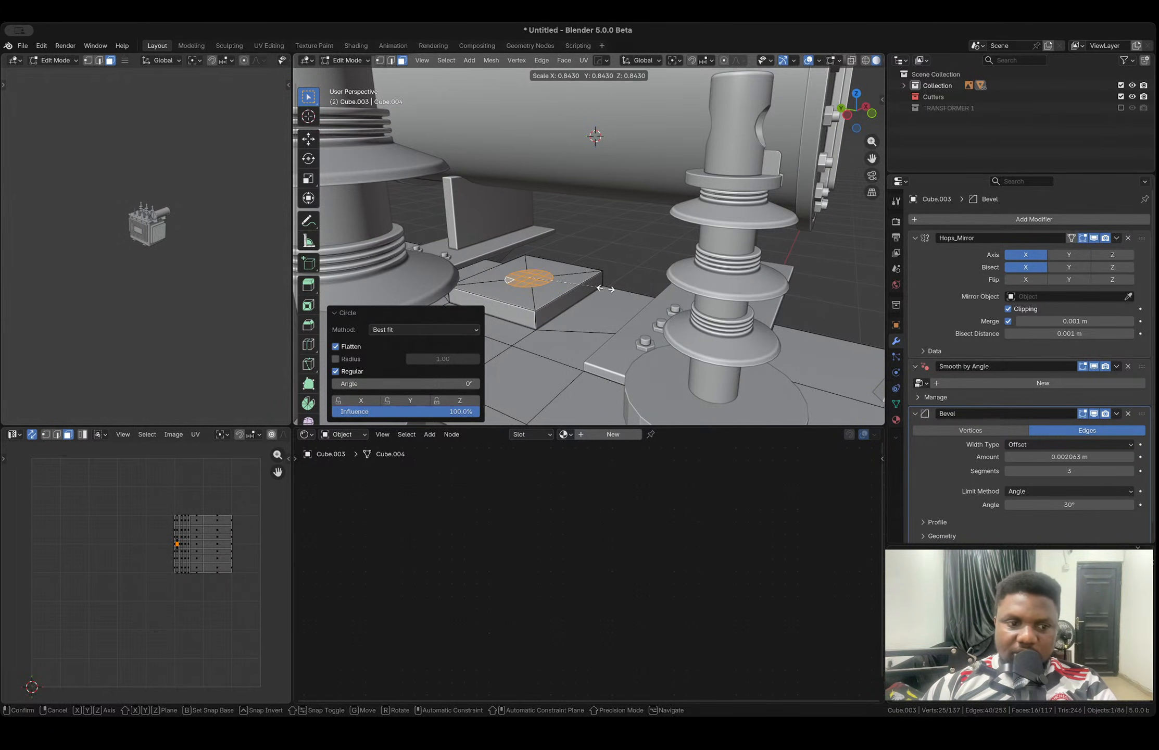
{"action": "left_click", "coordinate": [617, 289]}
{"action": "key", "text": "e"}
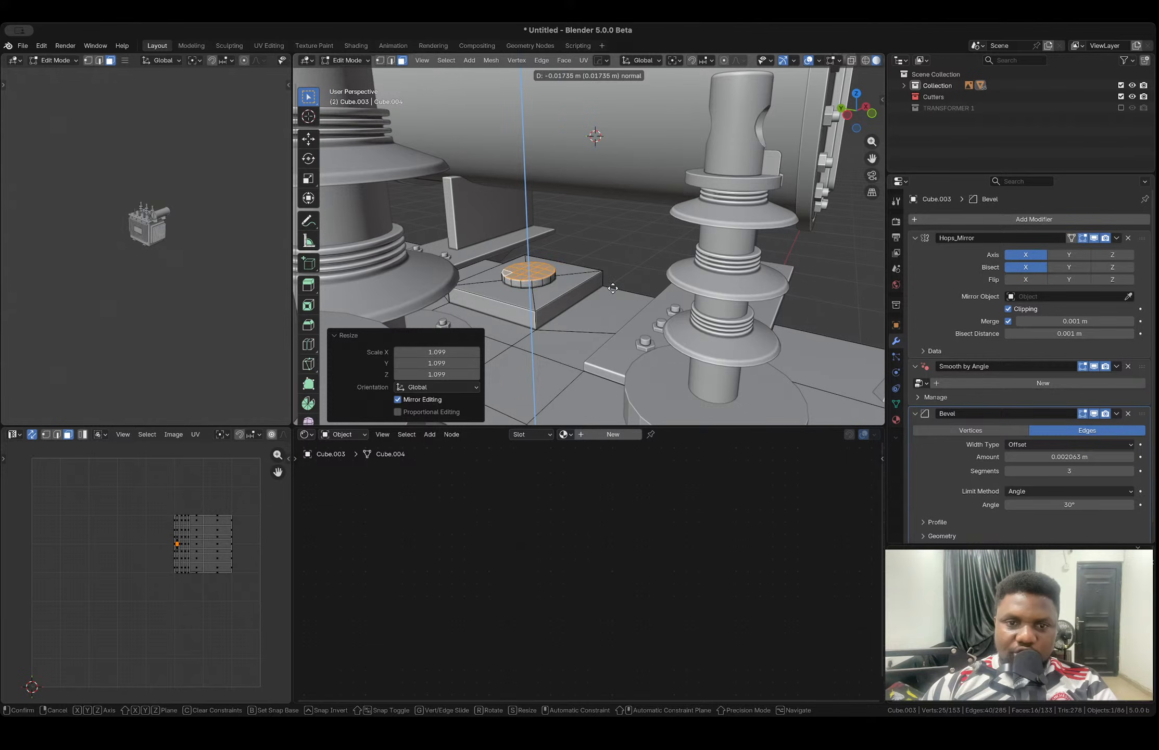
{"action": "left_click", "coordinate": [613, 287]}
- Try to inset the top face of the disc by a narrow margin
{"action": "key", "text": "Tab"}
{"action": "middle_click_drag", "start_coordinate": [613, 287], "coordinate": [540, 289]}
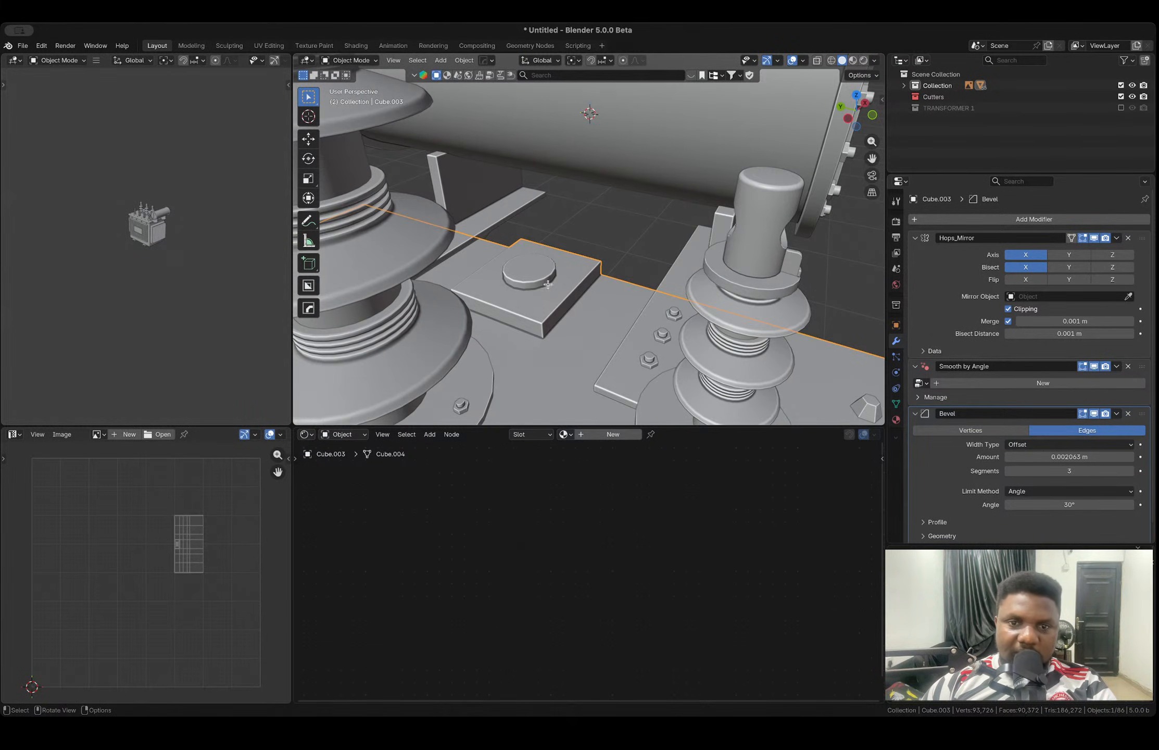
{"action": "key", "text": "Tab"}
{"action": "key", "text": "i"}
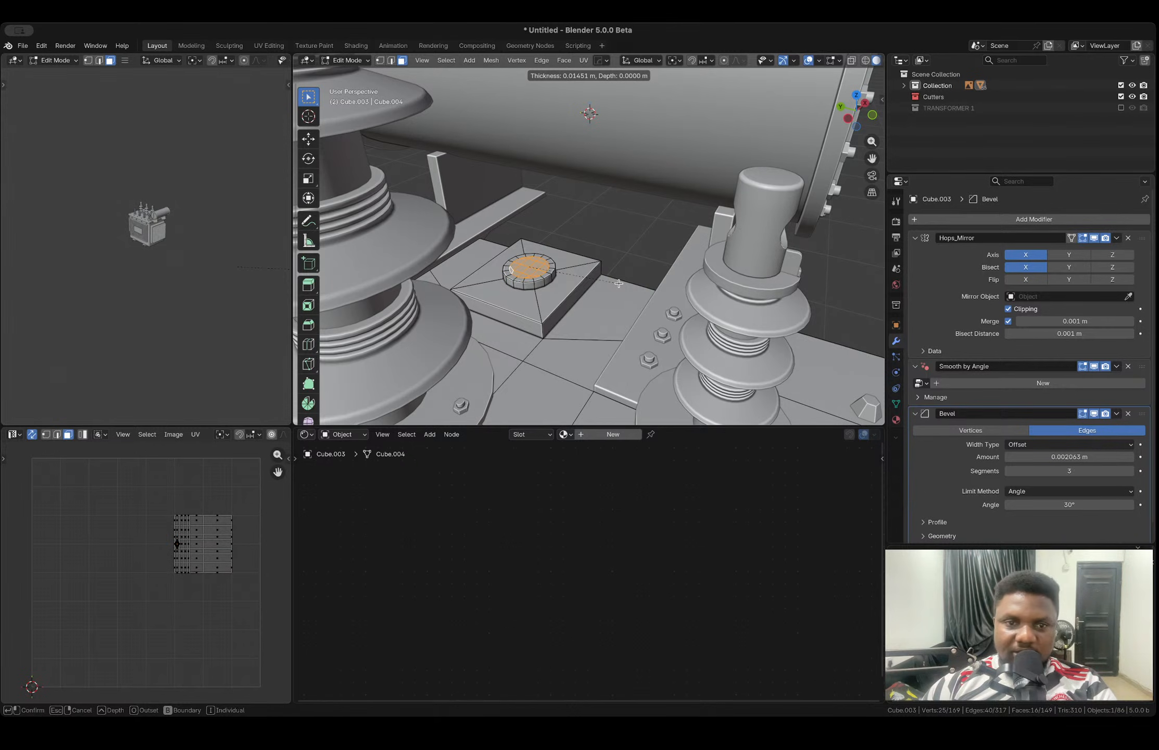
{"action": "left_click", "coordinate": [619, 283]}
{"action": "middle_click_drag", "start_coordinate": [619, 283], "coordinate": [564, 344]}
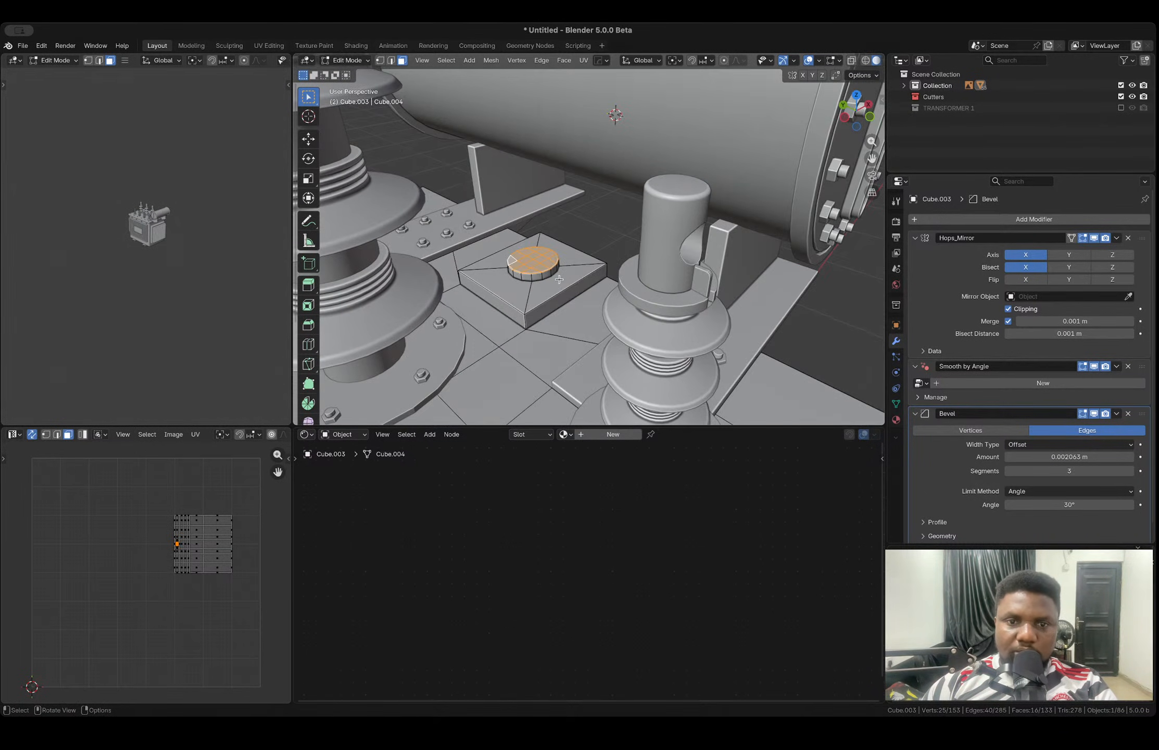
- With the 3D cursor at the centre of the disc's top, return to Object Mode and add a Bézier curve there
{"action": "key", "text": "Tab"}
{"action": "key", "text": "shift+a"}
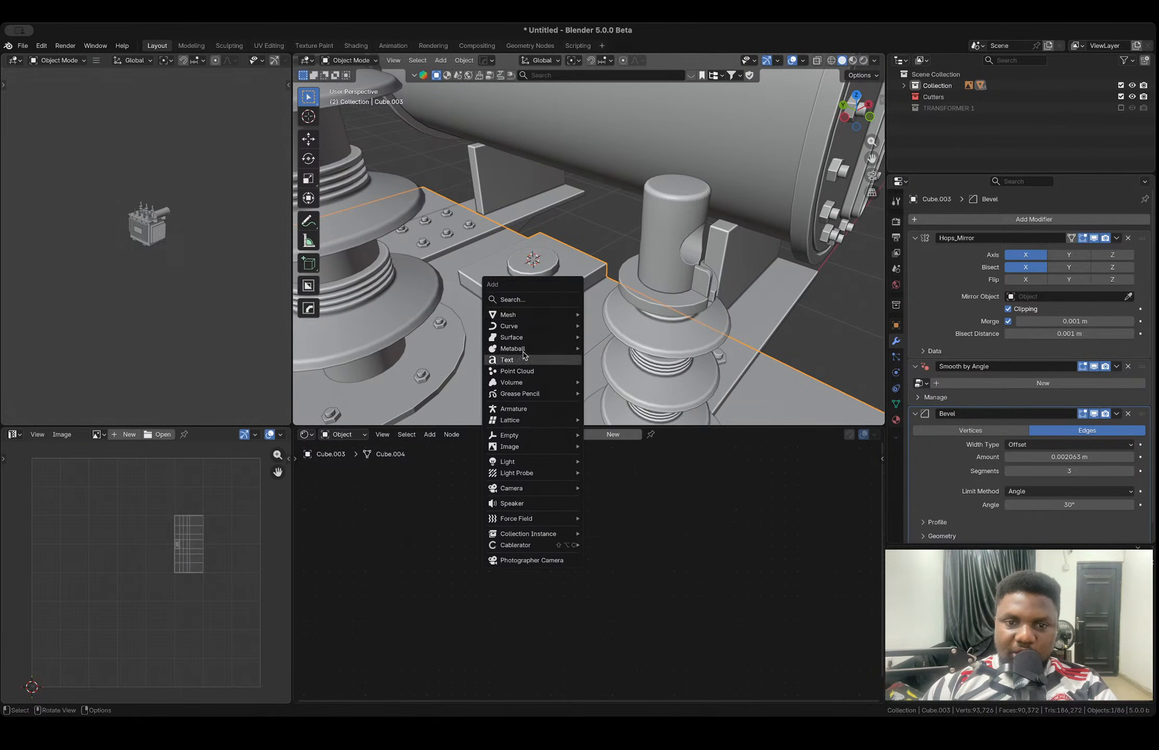
{"action": "mouse_move", "coordinate": [518, 327]}
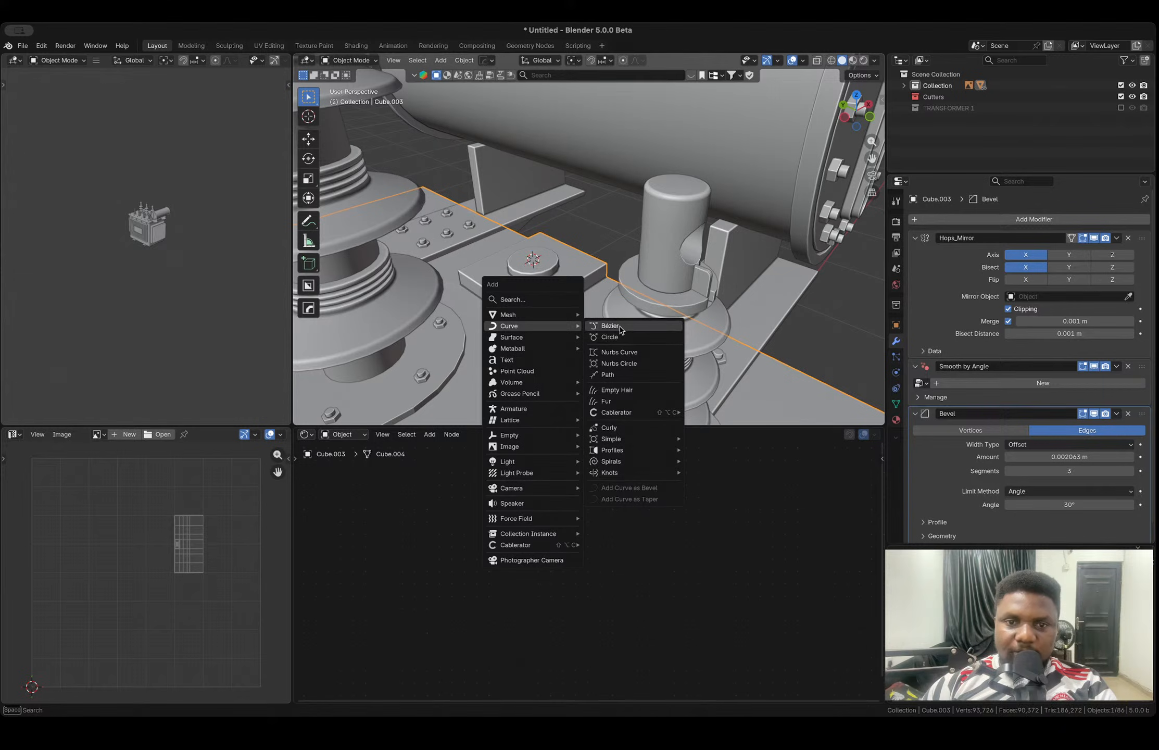
{"action": "left_click", "coordinate": [604, 326]}
{"action": "middle_click_drag", "start_coordinate": [599, 309], "coordinate": [557, 262]}
- Snap the 3D cursor to the new curve's end control point in curve editing, and return to Object Mode
{"action": "key", "text": "Tab"}
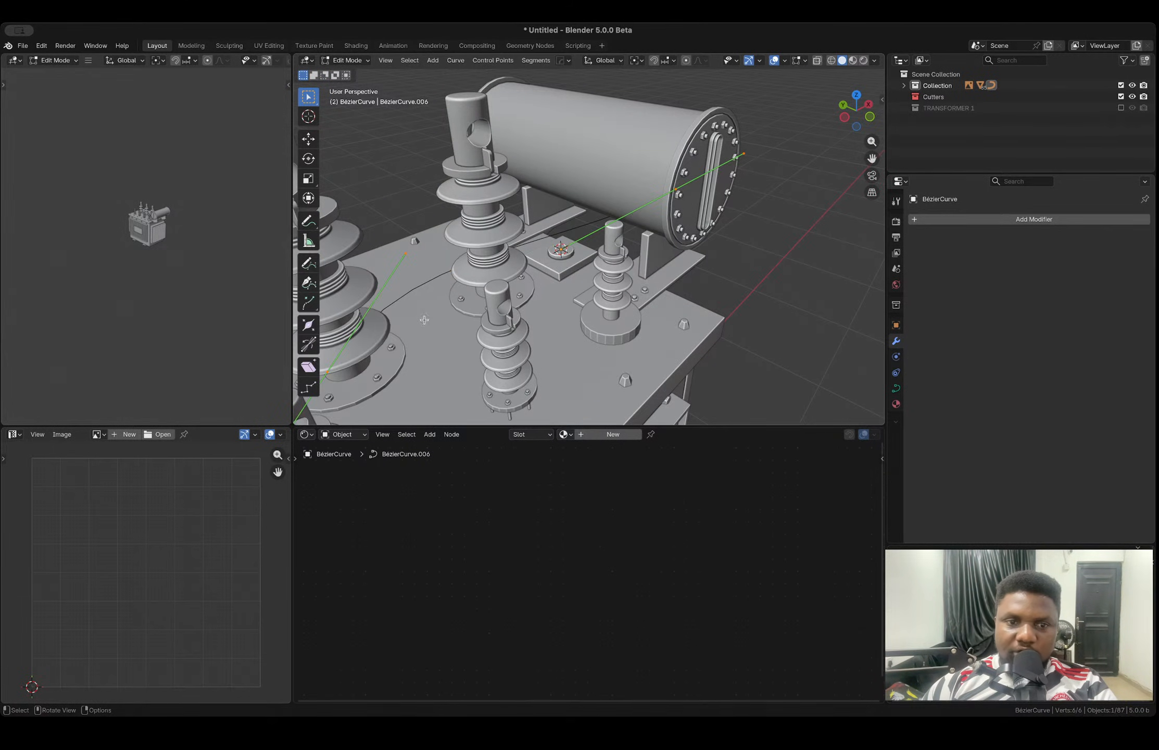
{"action": "left_click", "coordinate": [328, 370]}
{"action": "key", "text": "shift+s"}
{"action": "left_click", "coordinate": [360, 437]}
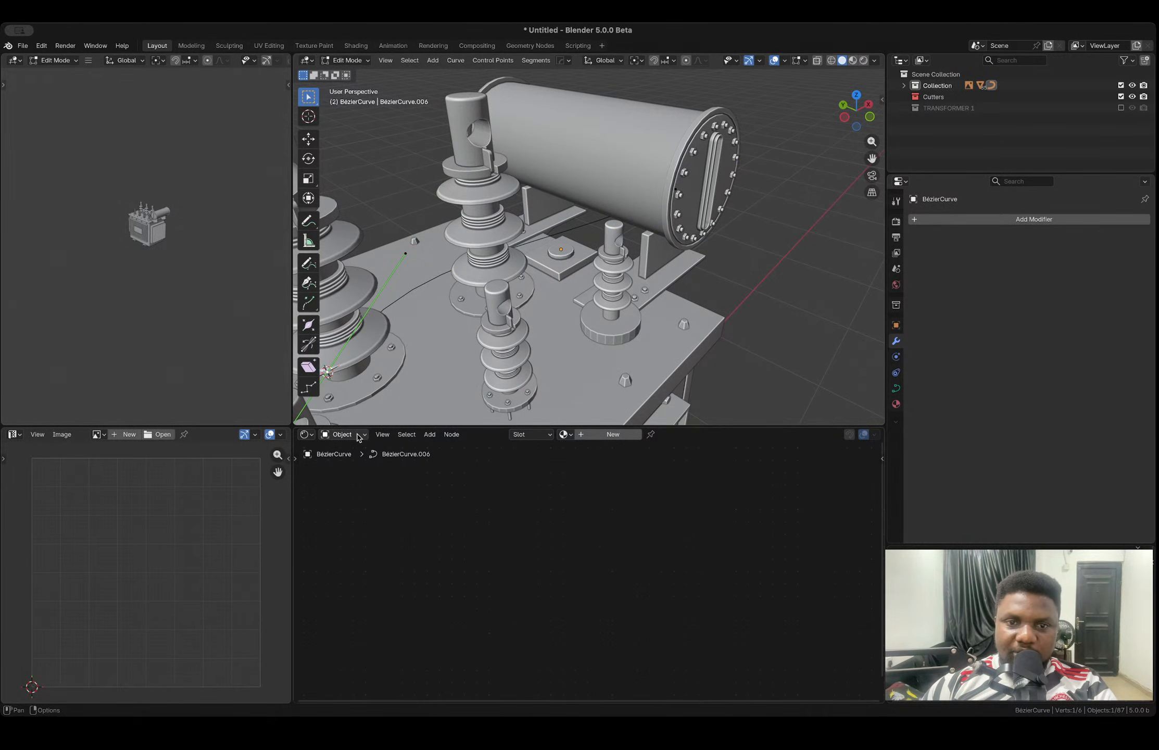
{"action": "key", "text": "Tab"}
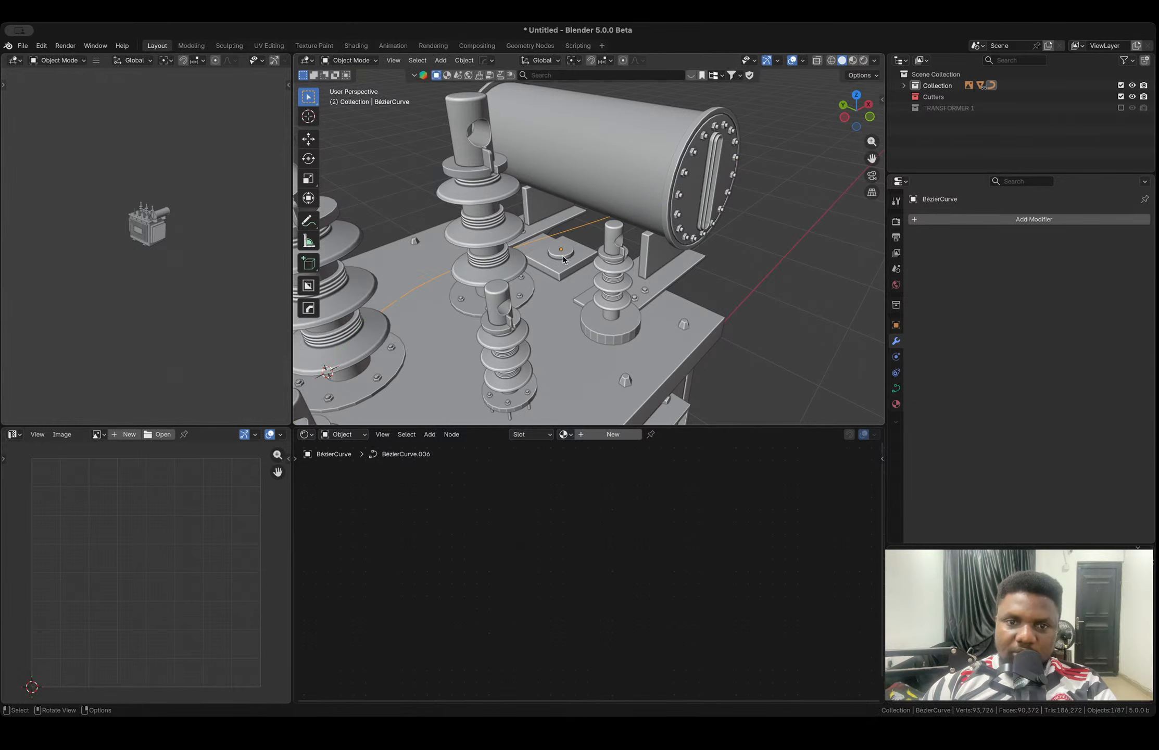
- Select the transformer lid and snap the 3D cursor to the disc's selected top faces in mesh editing
{"action": "left_click", "coordinate": [562, 255]}
{"action": "key", "text": "Tab"}
{"action": "key", "text": "shift+s"}
{"action": "left_click", "coordinate": [564, 316]}
{"action": "key", "text": "Tab"}
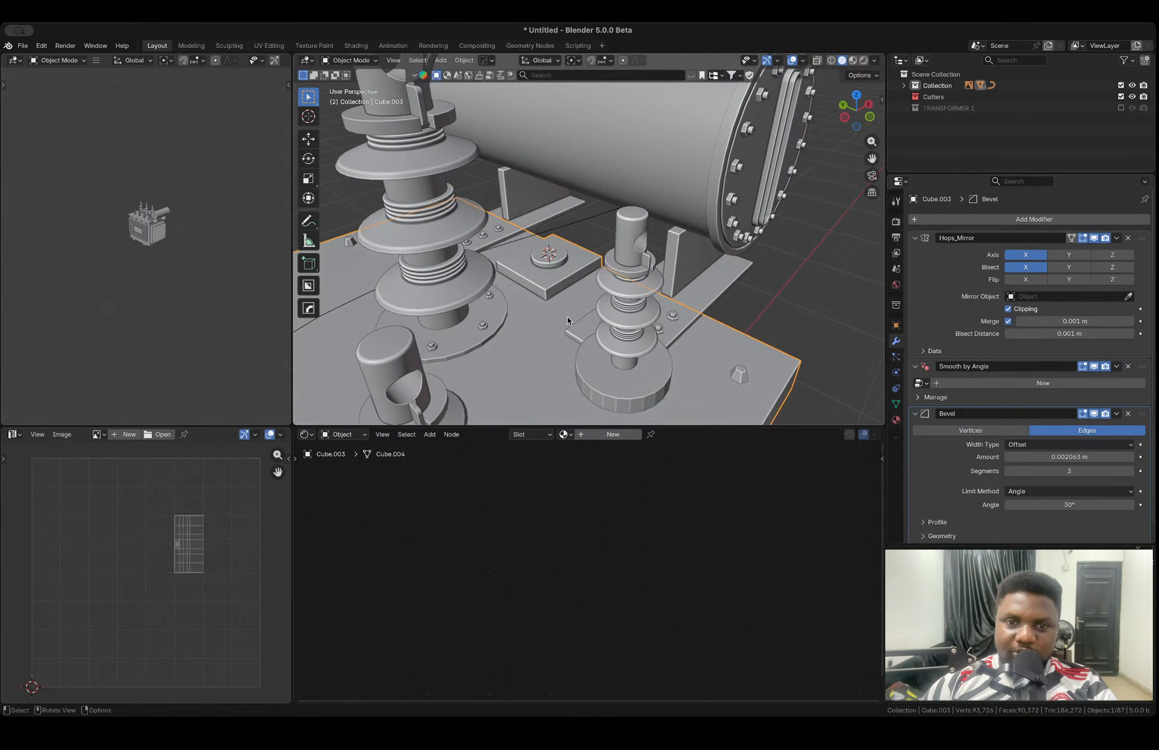
- Enter curve editing on the Bézier curve and snap its end control point beside the bushings to the 3D cursor on the disc
{"action": "scroll", "coordinate": [564, 316], "scroll_direction": "down", "scroll_amount": 2}
{"action": "left_click", "coordinate": [446, 284]}
{"action": "key", "text": "Tab"}
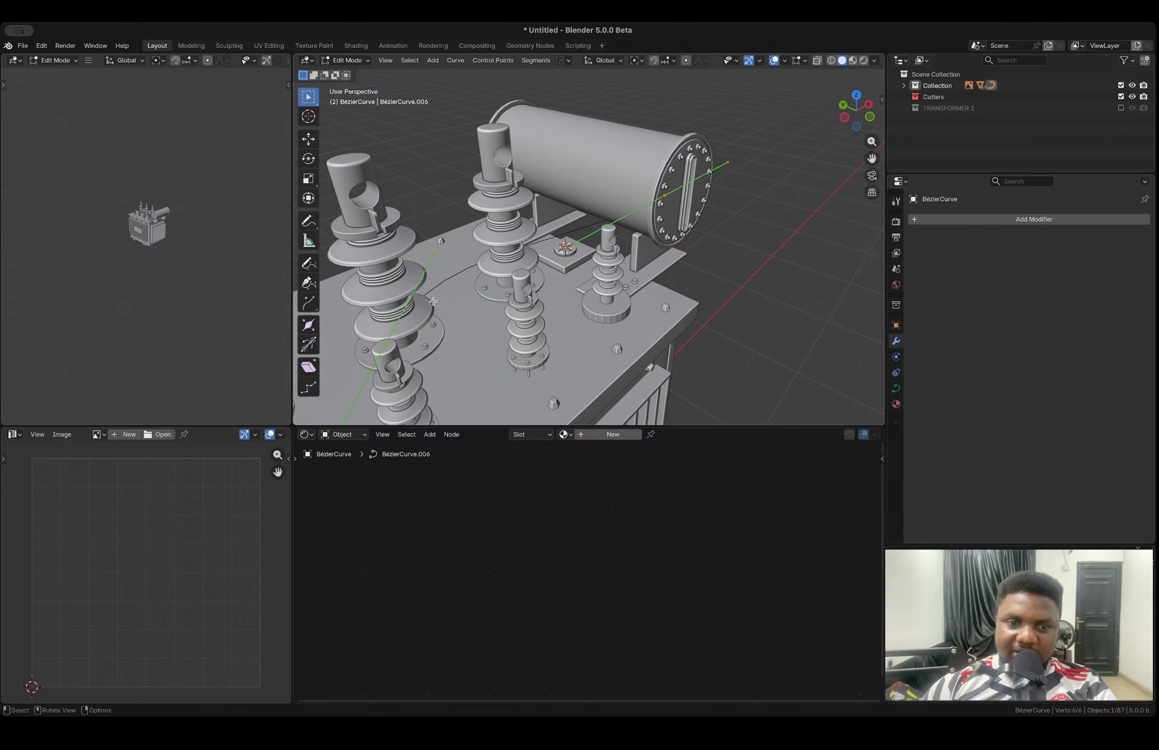
{"action": "left_click", "coordinate": [378, 339]}
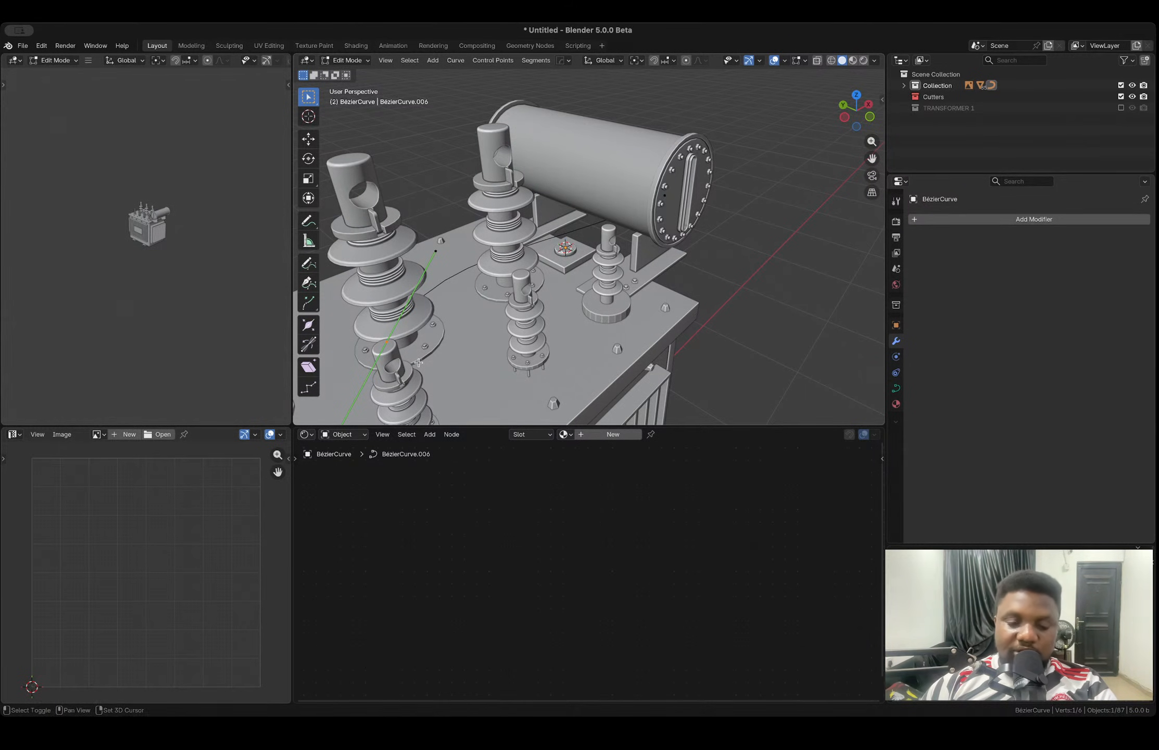
{"action": "key", "text": "shift+s"}
{"action": "left_click", "coordinate": [415, 296]}
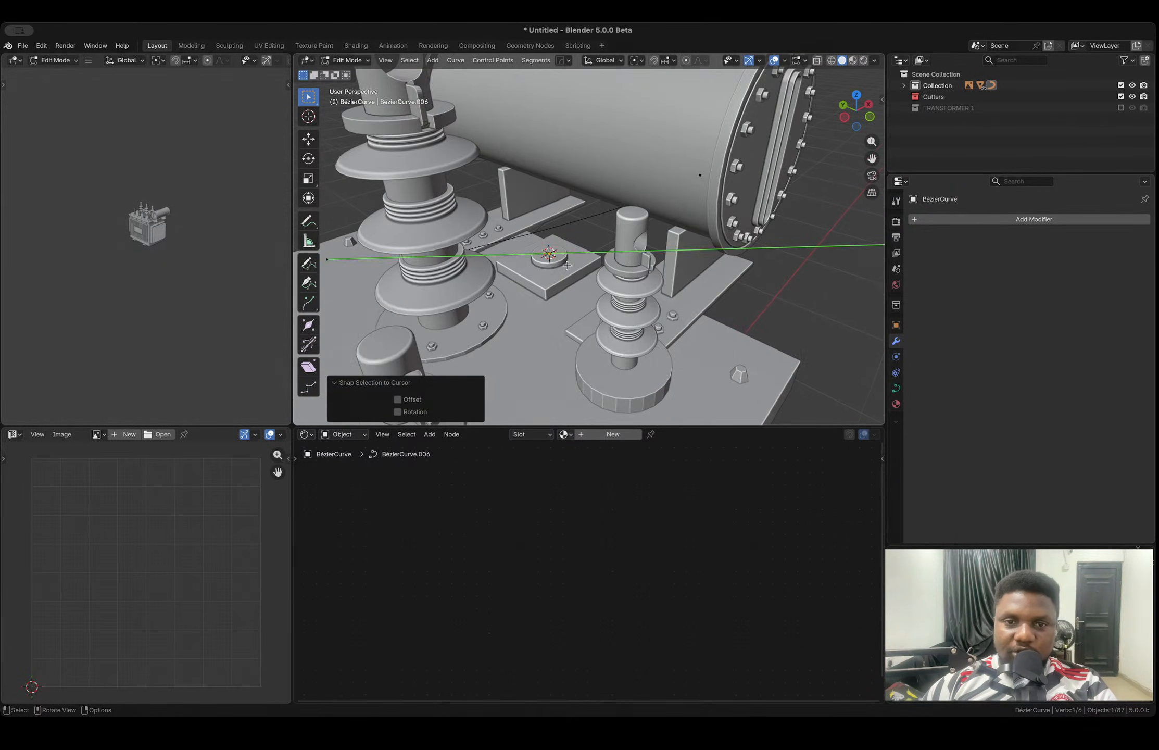
- Scale the handles of the disc-end control point down to about 0.16 and rotate them around Z
{"action": "middle_click_drag", "start_coordinate": [625, 239], "coordinate": [792, 316]}
{"action": "key", "text": "s"}
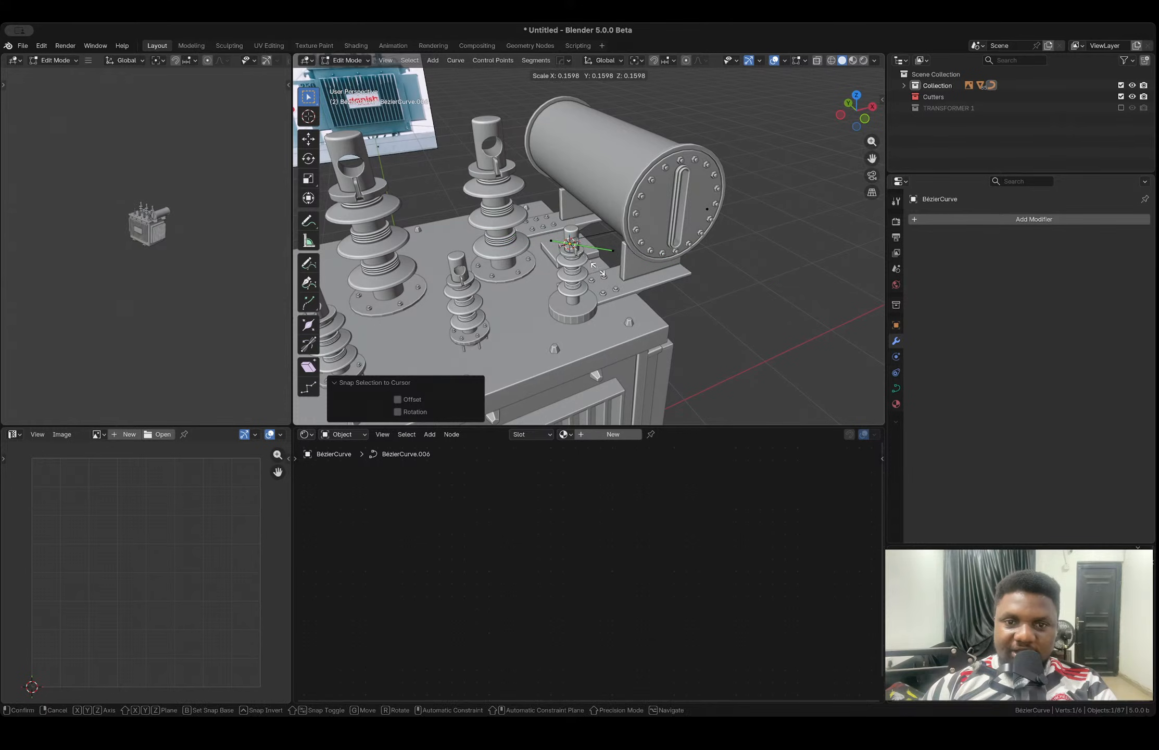
{"action": "left_click", "coordinate": [592, 268]}
{"action": "middle_click_drag", "start_coordinate": [626, 258], "coordinate": [614, 252]}
{"action": "key", "text": "r"}
{"action": "key", "text": "z"}
{"action": "left_click", "coordinate": [464, 312]}
{"action": "scroll", "coordinate": [729, 260], "scroll_direction": "up", "scroll_amount": 4}
{"action": "middle_click_drag", "start_coordinate": [813, 265], "coordinate": [720, 270]}
- Snap the 3D cursor to the vertex at the tank's middle seam on its underside in mesh editing, and return to Object Mode
{"action": "key", "text": "Tab"}
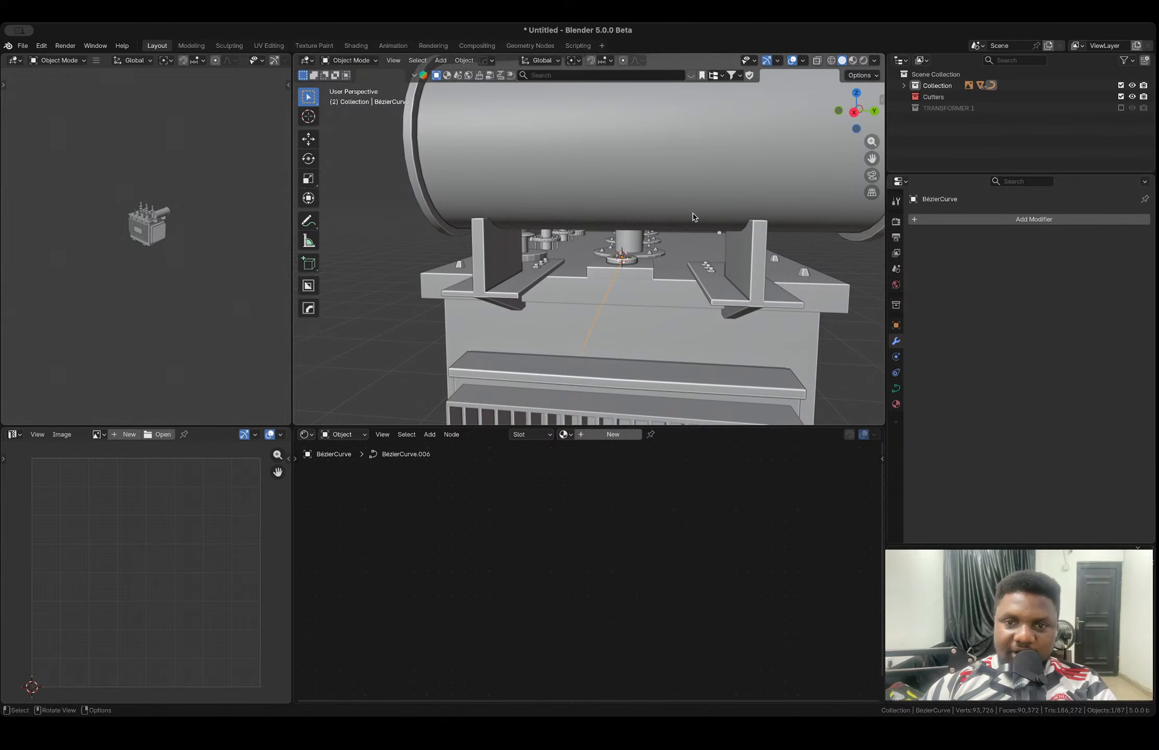
{"action": "left_click", "coordinate": [706, 189]}
{"action": "middle_click_drag", "start_coordinate": [705, 189], "coordinate": [698, 169]}
{"action": "key", "text": "Tab"}
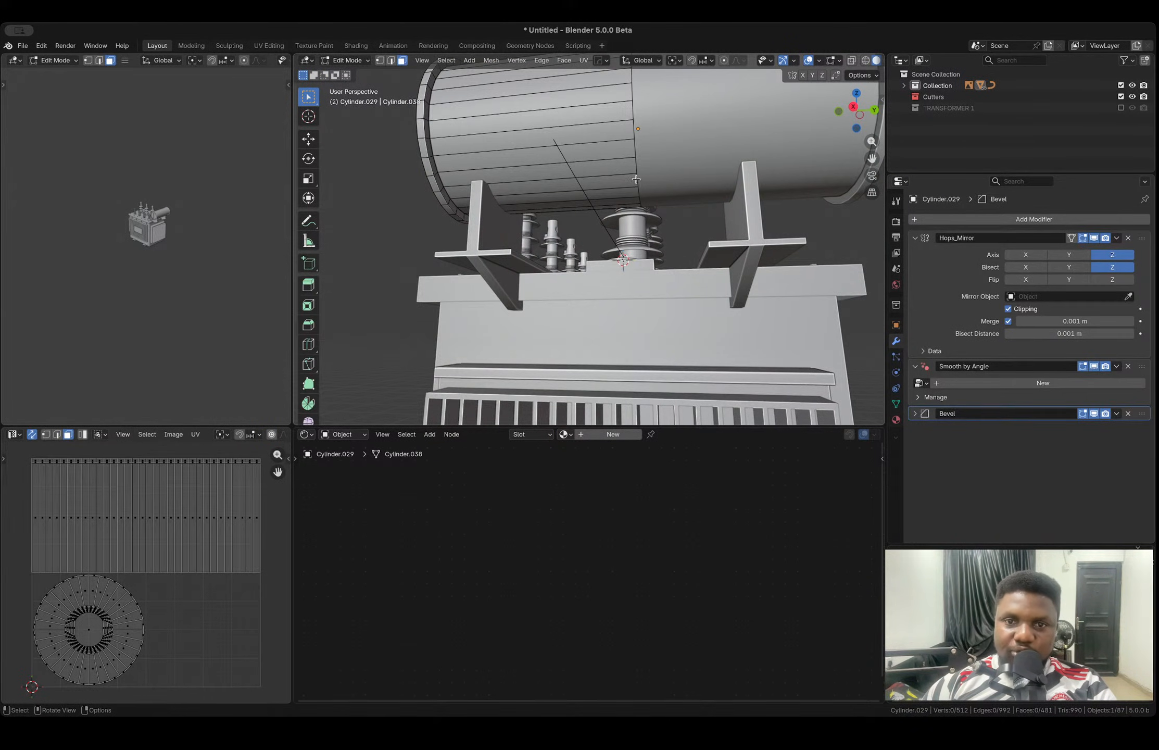
{"action": "key", "text": "1"}
{"action": "left_click", "coordinate": [638, 175]}
{"action": "key", "text": "shift+s"}
{"action": "left_click", "coordinate": [669, 229]}
{"action": "key", "text": "Tab"}
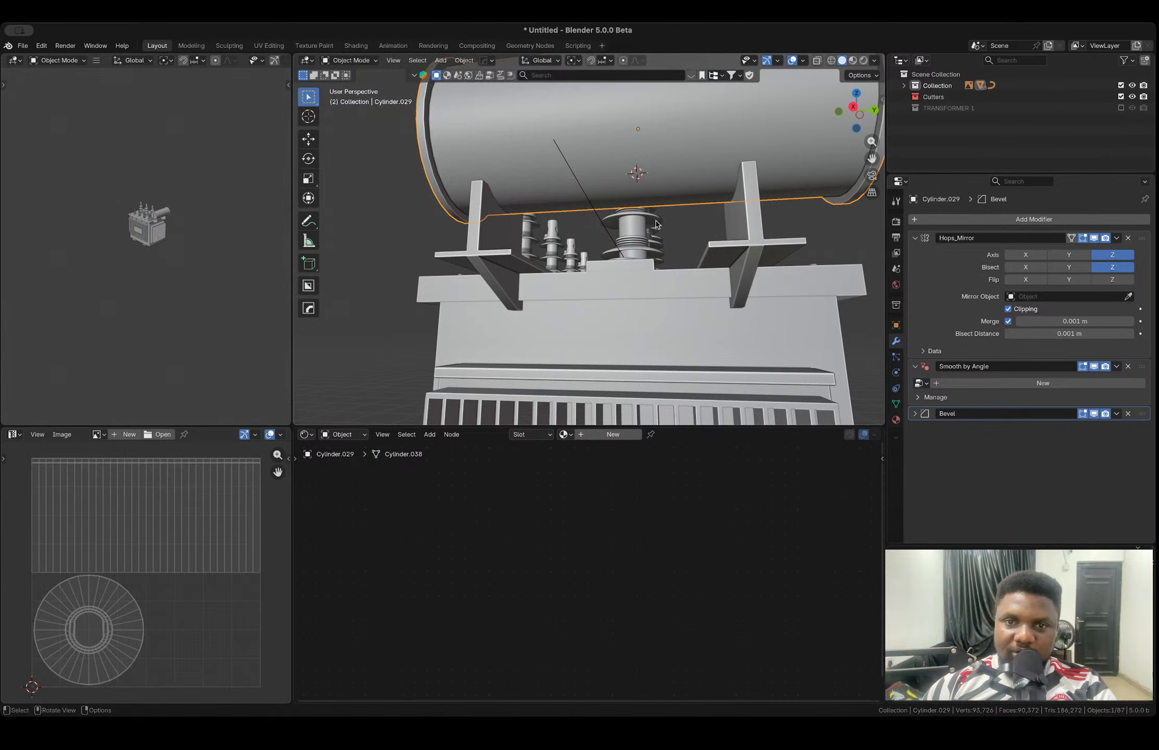
- Enter curve editing again and snap the curve's free end control point to the 3D cursor on the tank
{"action": "left_click", "coordinate": [600, 220]}
{"action": "key", "text": "Tab"}
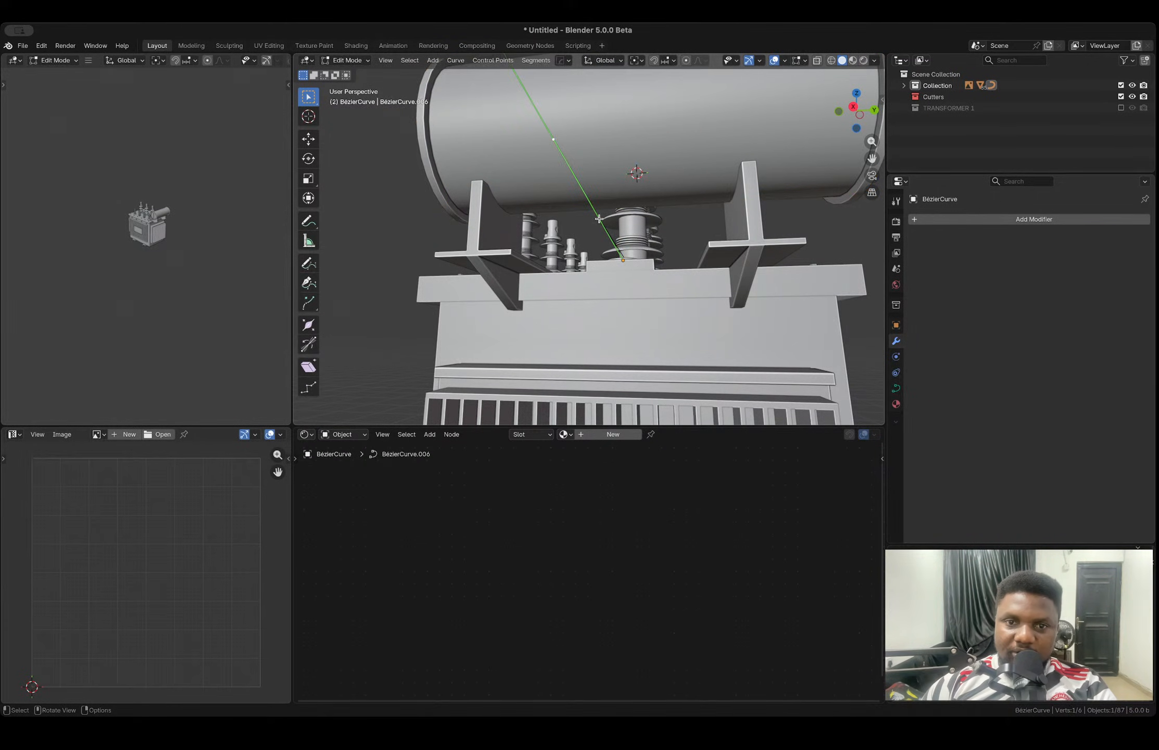
{"action": "key", "text": "shift+s"}
{"action": "left_click", "coordinate": [552, 85]}
{"action": "middle_click_drag", "start_coordinate": [642, 160], "coordinate": [677, 202]}
{"action": "middle_click_drag", "start_coordinate": [721, 244], "coordinate": [730, 255]}
- Rotate the tank-end control point's handles about -45° around the global Y axis
{"action": "key", "text": "r"}
{"action": "key", "text": "x"}
{"action": "key", "text": "y"}
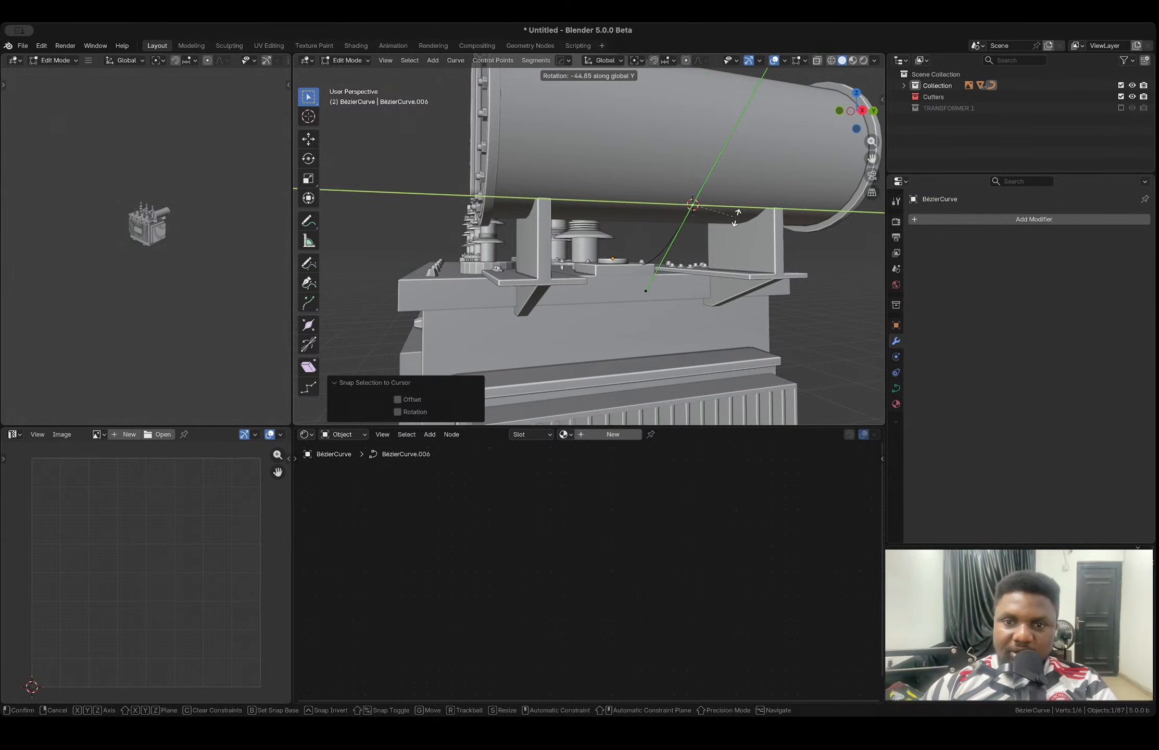
{"action": "left_click", "coordinate": [737, 210]}
- Select the curve's control point on the disc and rotate its handles around the global Y axis
{"action": "left_click", "coordinate": [615, 261]}
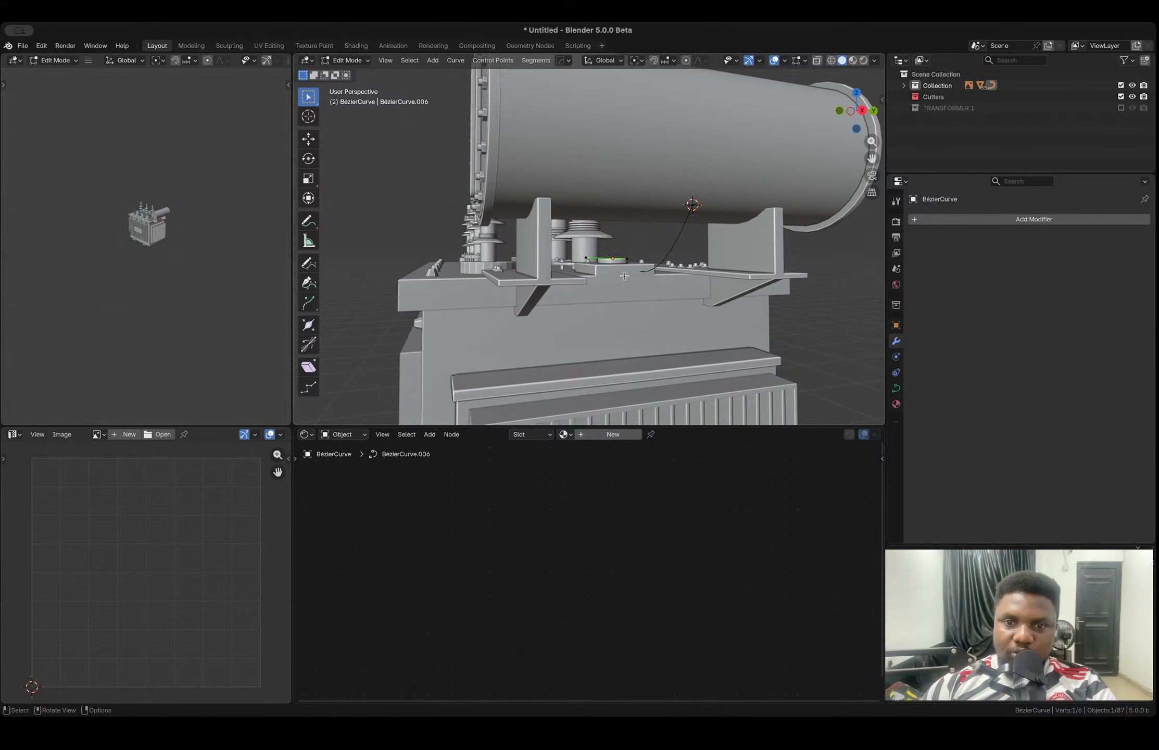
{"action": "middle_click_drag", "start_coordinate": [617, 264], "coordinate": [644, 296]}
{"action": "key", "text": "r"}
{"action": "key", "text": "z"}
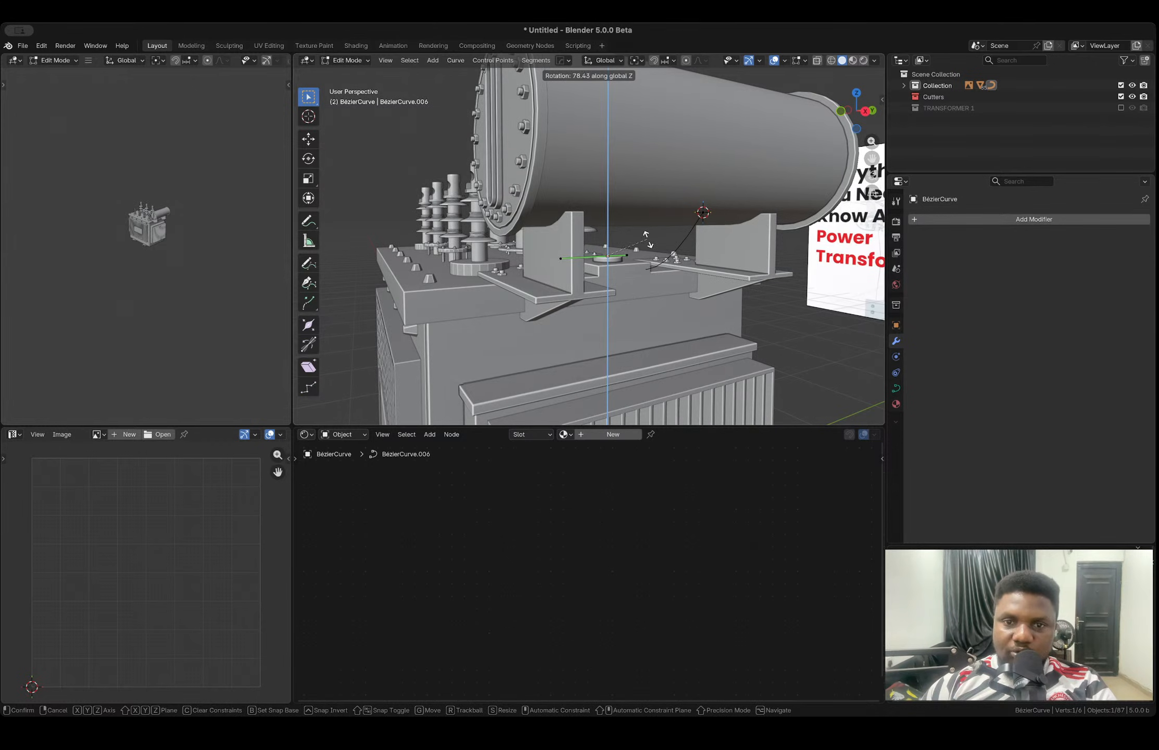
{"action": "key", "text": "y"}
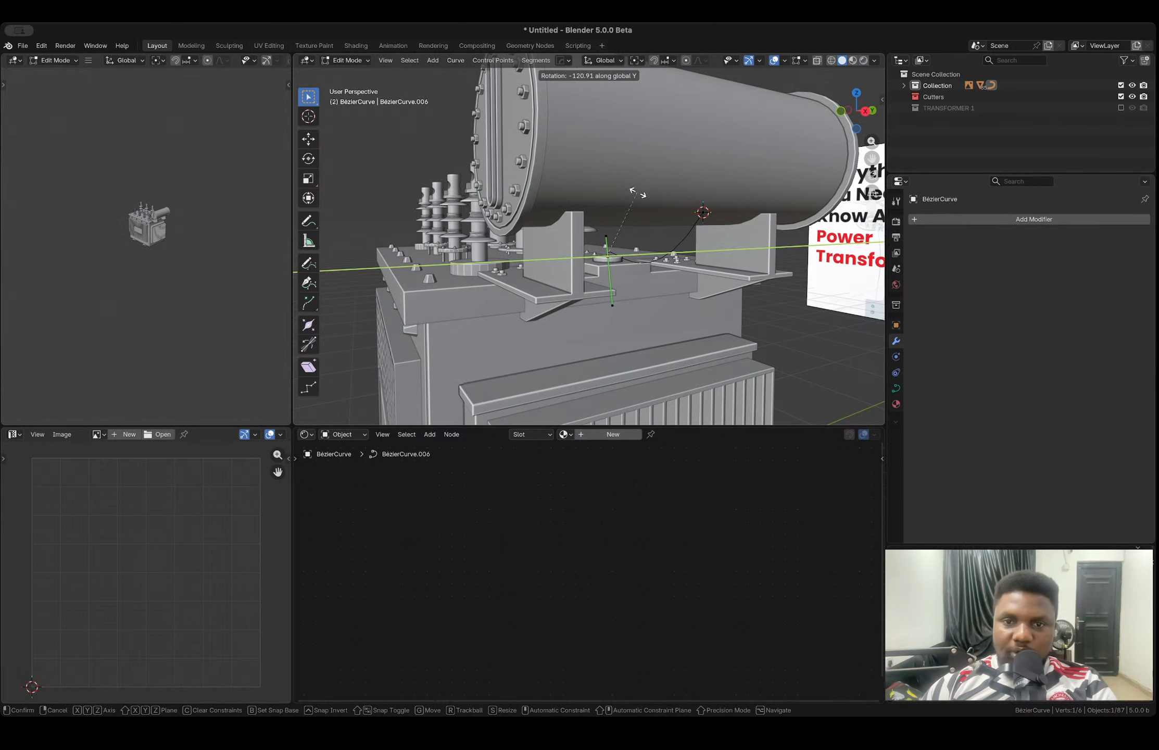
{"action": "left_click", "coordinate": [661, 259]}
- Rotate the disc-end handles in a side view so the curve rises from the disc, and scale them up
{"action": "middle_click_drag", "start_coordinate": [660, 260], "coordinate": [598, 219]}
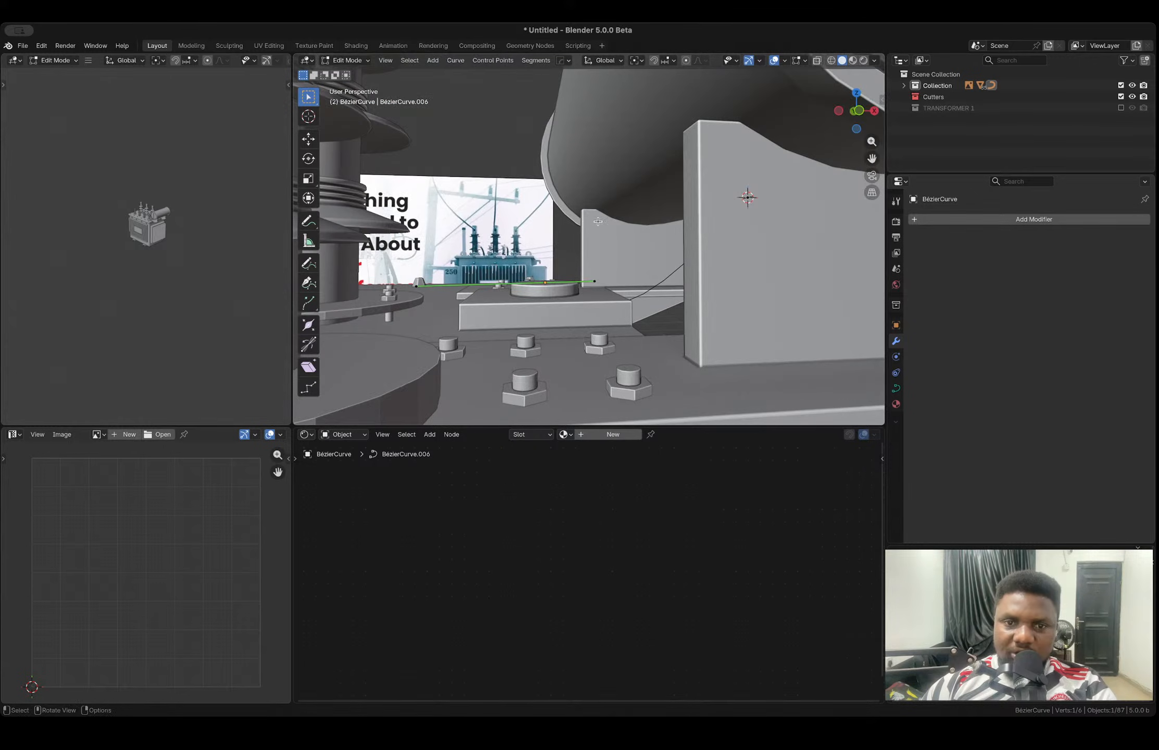
{"action": "key", "text": "r"}
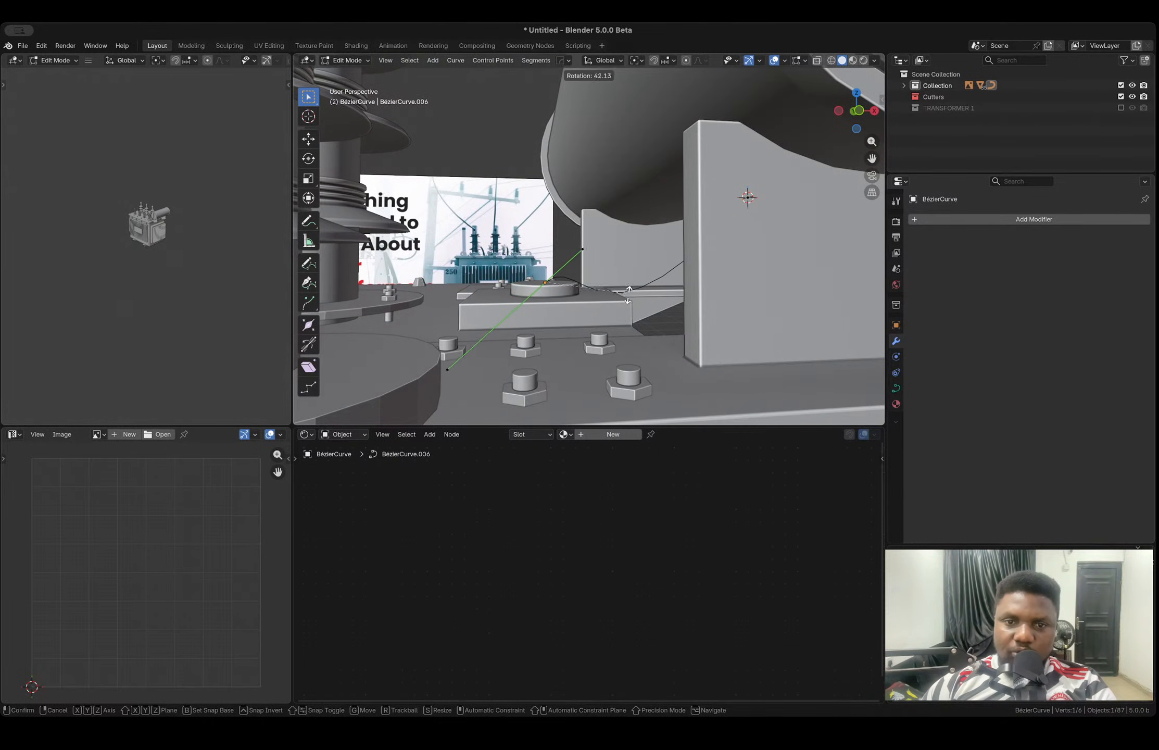
{"action": "left_click", "coordinate": [638, 295]}
{"action": "key", "text": "s"}
{"action": "left_click", "coordinate": [747, 285]}
- Rotate the tank-end control point's handles further around Y so the curve meets the tank more steeply, and return to Object Mode
{"action": "middle_click_drag", "start_coordinate": [690, 266], "coordinate": [728, 203]}
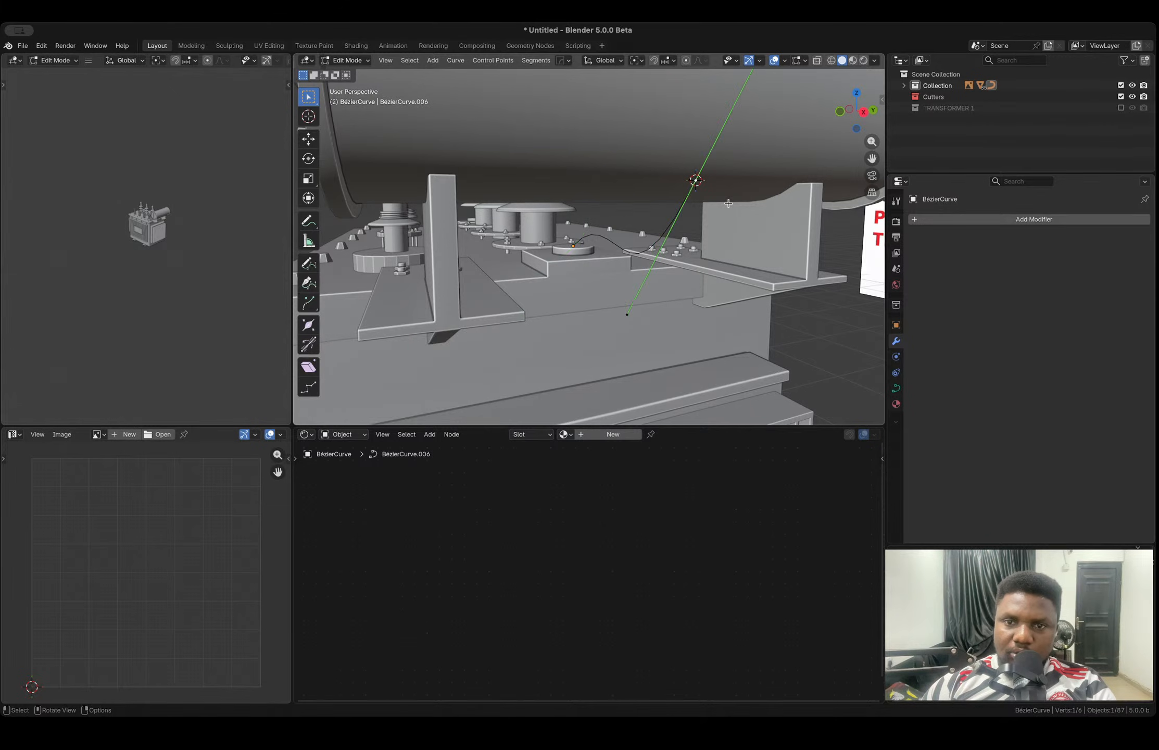
{"action": "key", "text": "r"}
{"action": "key", "text": "y"}
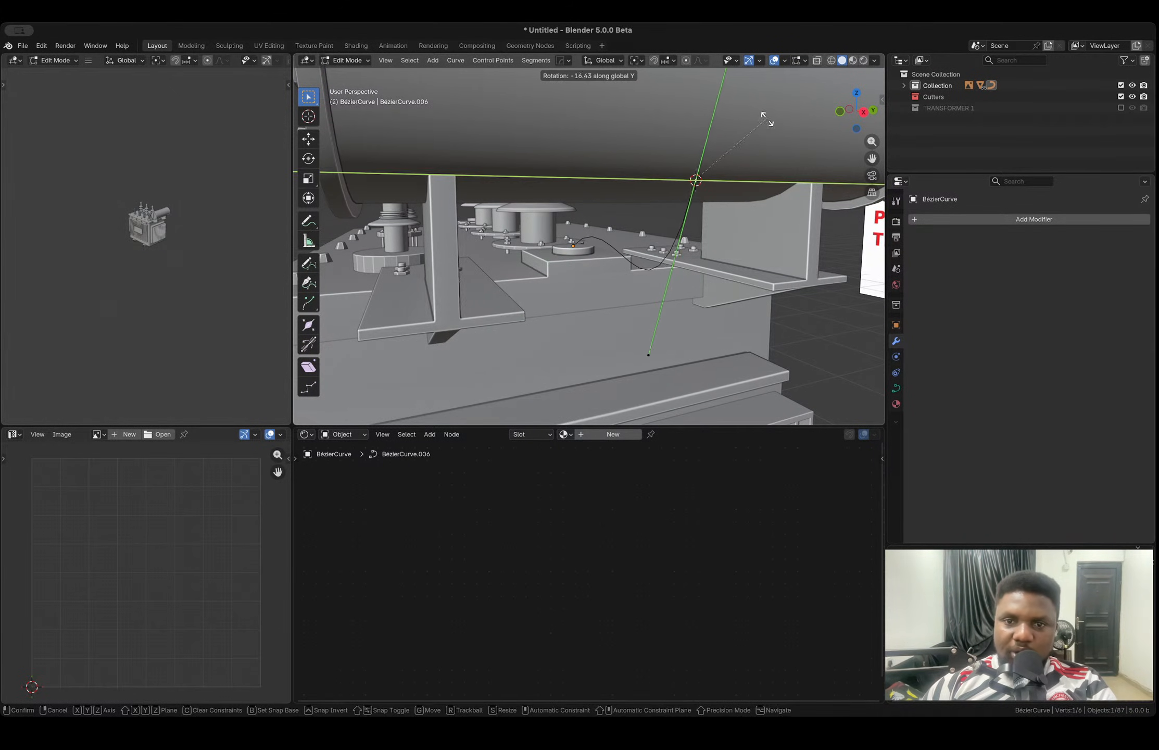
{"action": "left_click", "coordinate": [758, 107]}
{"action": "key", "text": "Tab"}
{"action": "middle_click_drag", "start_coordinate": [746, 142], "coordinate": [748, 271]}
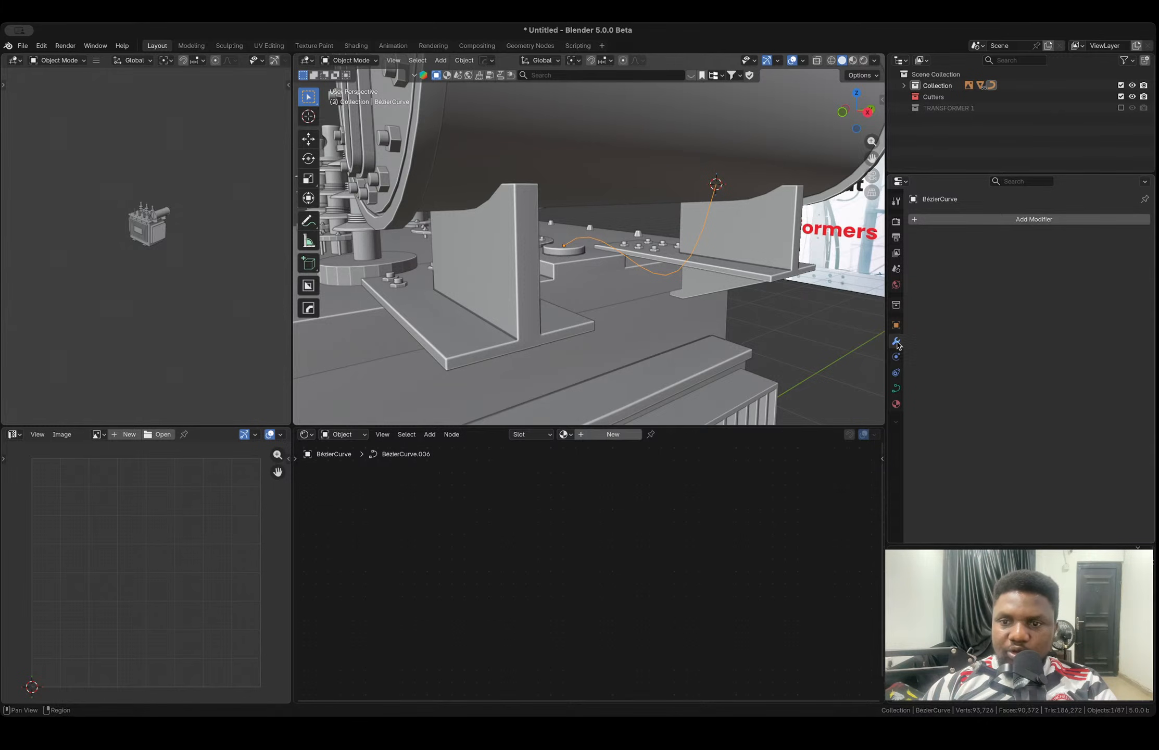
- Give the curve a round bevel with a depth of 0.03 m so that it becomes a pipe
{"action": "left_click", "coordinate": [896, 388]}
{"action": "scroll", "coordinate": [1036, 365], "scroll_direction": "down", "scroll_amount": 3}
{"action": "left_click_drag", "start_coordinate": [1069, 406], "coordinate": [1120, 406]}
- Extrude the pipe's tank-end control point about 0.075 m up along Z into the tank, and return to Object Mode
{"action": "key", "text": "Tab"}
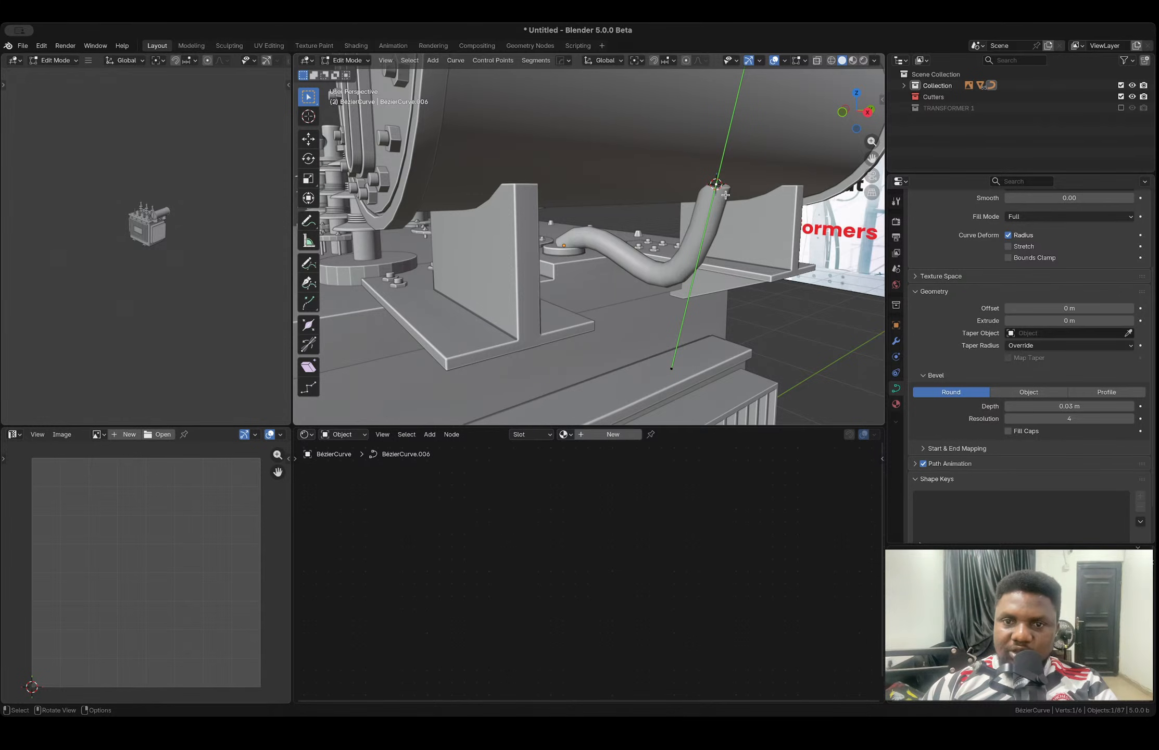
{"action": "key", "text": "e"}
{"action": "key", "text": "z"}
{"action": "left_click", "coordinate": [730, 172]}
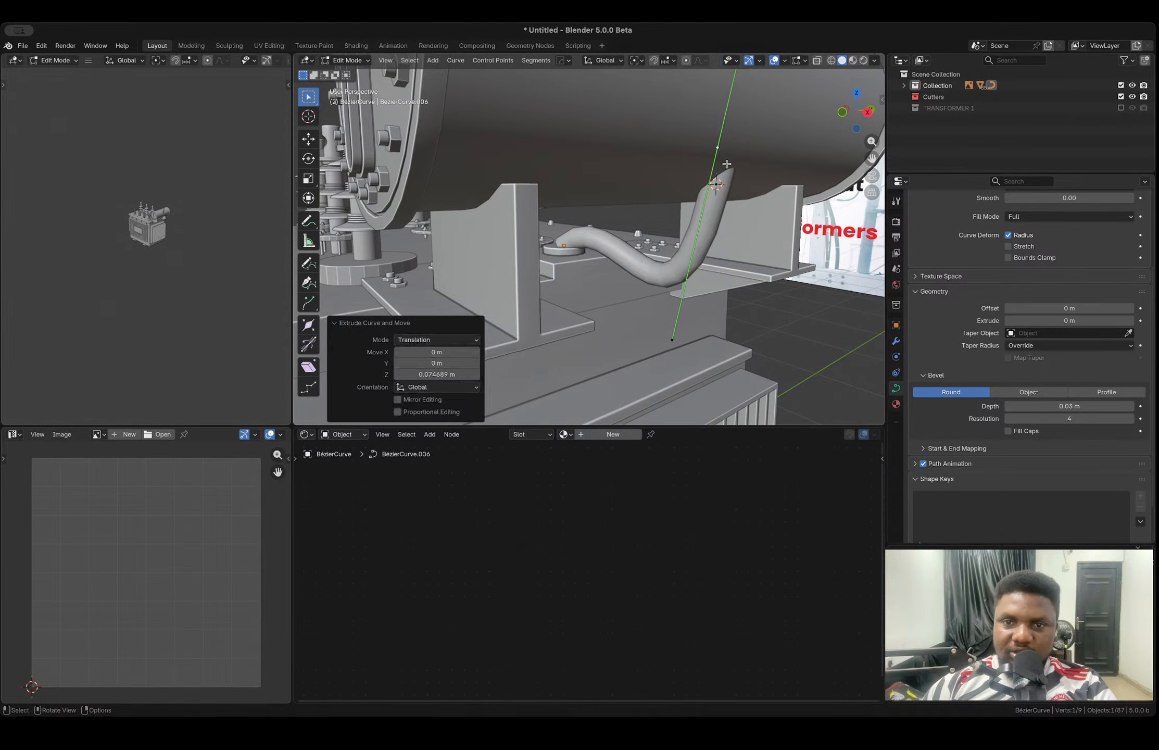
{"action": "key", "text": "Tab"}
{"action": "scroll", "coordinate": [628, 216], "scroll_direction": "down", "scroll_amount": 4}
{"action": "middle_click_drag", "start_coordinate": [628, 216], "coordinate": [578, 252]}
{"action": "scroll", "coordinate": [577, 253], "scroll_direction": "down", "scroll_amount": 3}
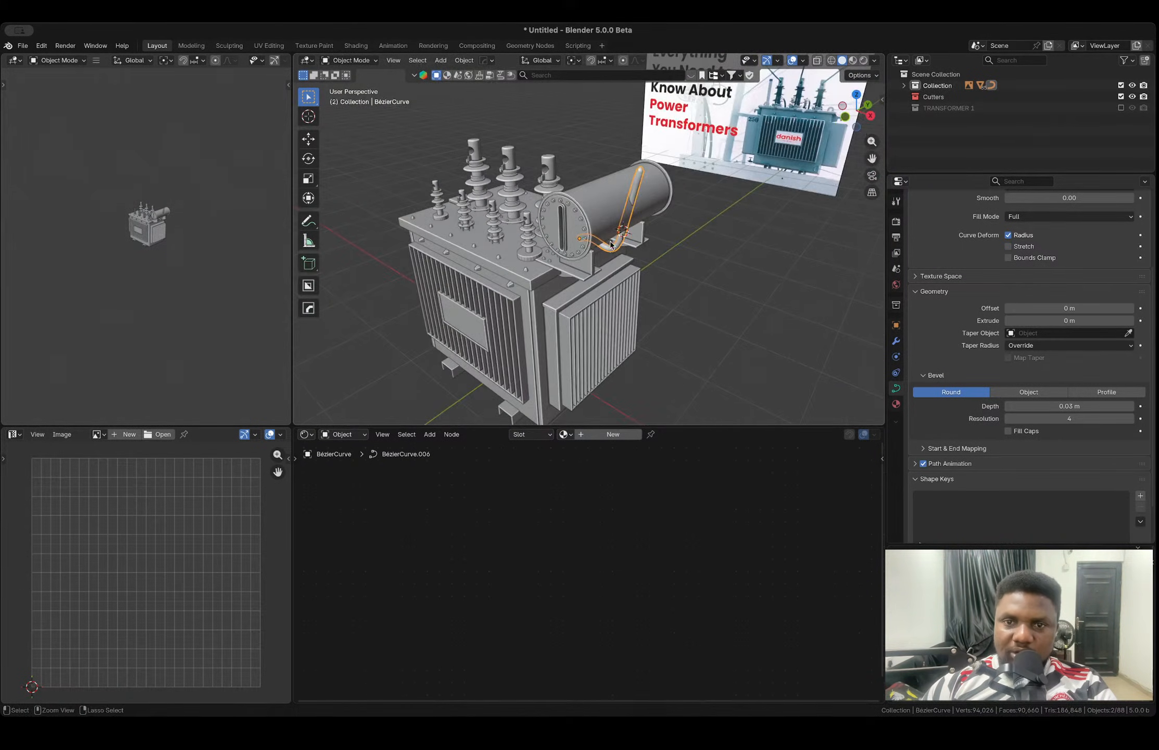
- Scale the pipe's tank-end handles to about 0.48, extrude that control point slightly into the tank, and return to Object Mode
{"action": "key", "text": "Tab"}
{"action": "scroll", "coordinate": [636, 205], "scroll_direction": "up", "scroll_amount": 3}
{"action": "key", "text": "s"}
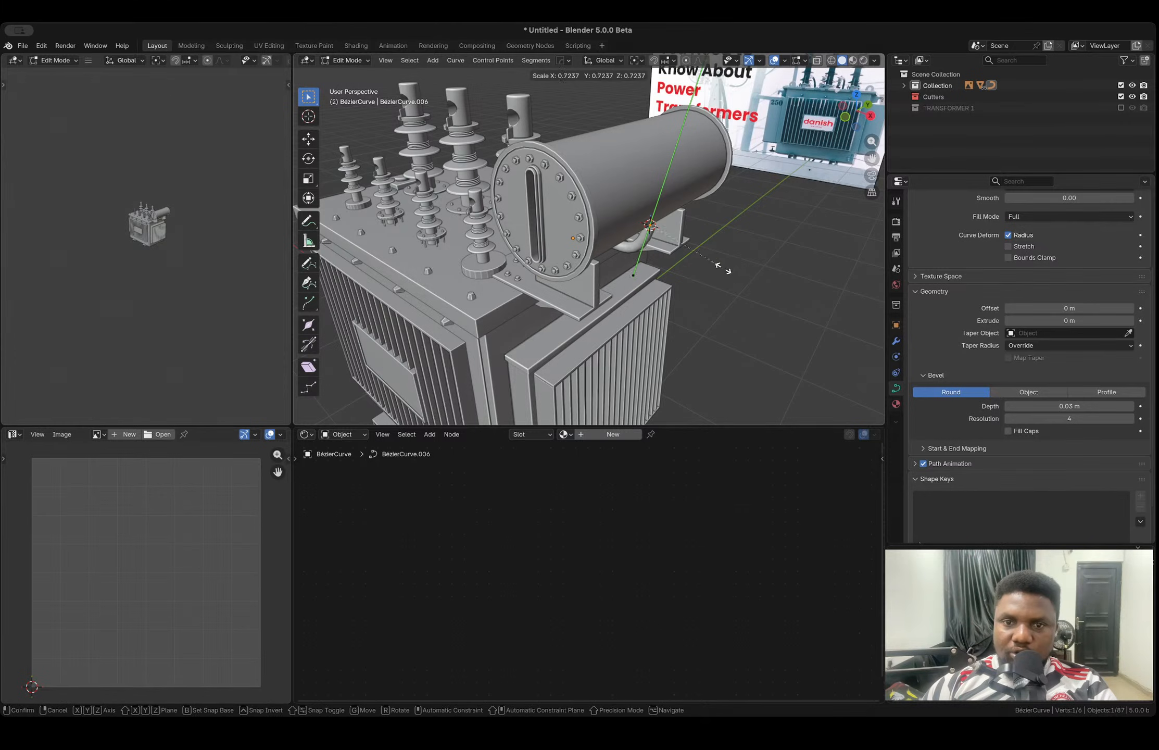
{"action": "left_click", "coordinate": [687, 260]}
{"action": "key", "text": "e"}
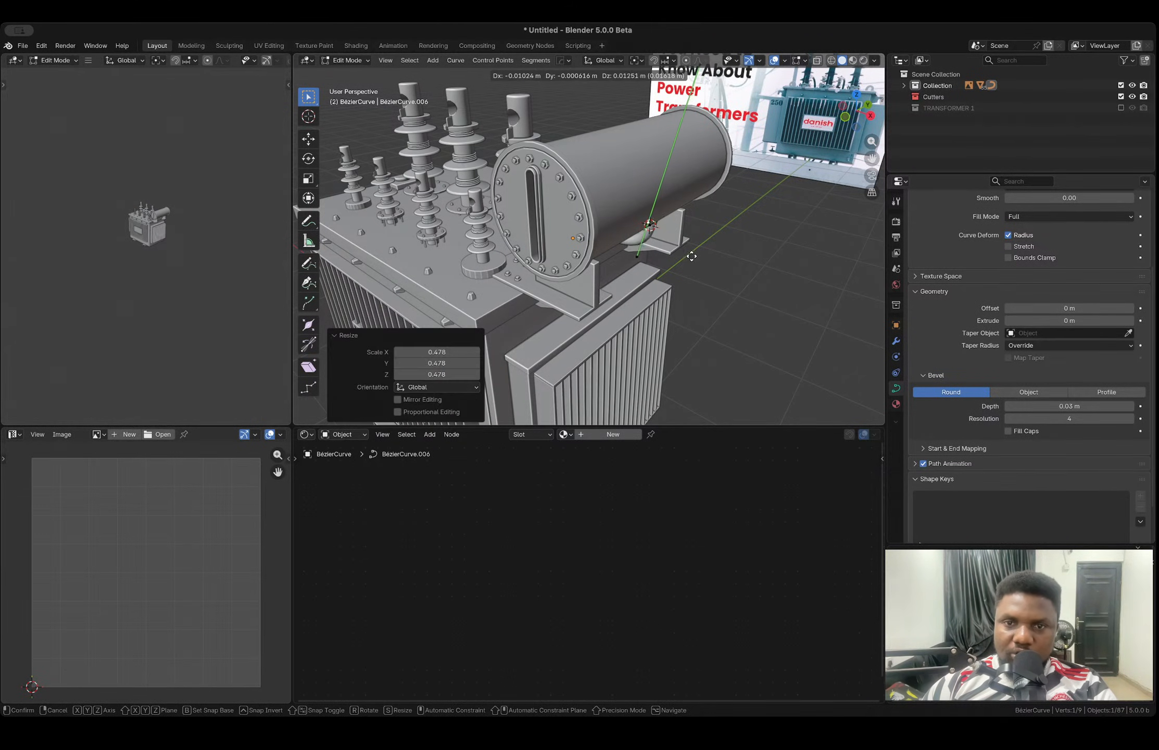
{"action": "left_click", "coordinate": [690, 240]}
{"action": "middle_click_drag", "start_coordinate": [677, 229], "coordinate": [713, 232]}
{"action": "key", "text": "Tab"}
- Extrude the pipe's disc-end control point down along Z through the lid disc, and return to Object Mode
{"action": "middle_click_drag", "start_coordinate": [630, 235], "coordinate": [770, 237]}
{"action": "scroll", "coordinate": [644, 231], "scroll_direction": "up", "scroll_amount": 5}
{"action": "scroll", "coordinate": [645, 230], "scroll_direction": "up", "scroll_amount": 4}
{"action": "key", "text": "Tab"}
{"action": "mouse_move", "coordinate": [562, 279]}
{"action": "middle_mouse_down"}
{"action": "mouse_move", "coordinate": [518, 282]}
{"action": "mouse_move", "coordinate": [546, 281]}
{"action": "middle_mouse_up"}
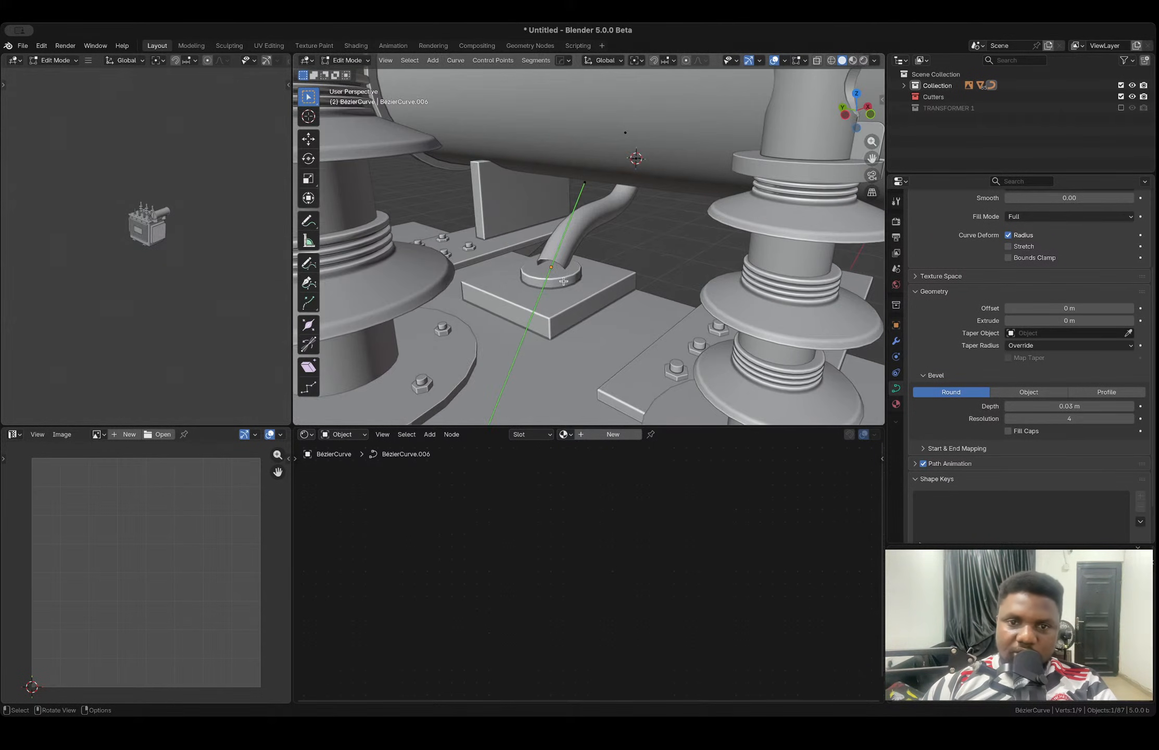
{"action": "key", "text": "e"}
{"action": "key", "text": "z"}
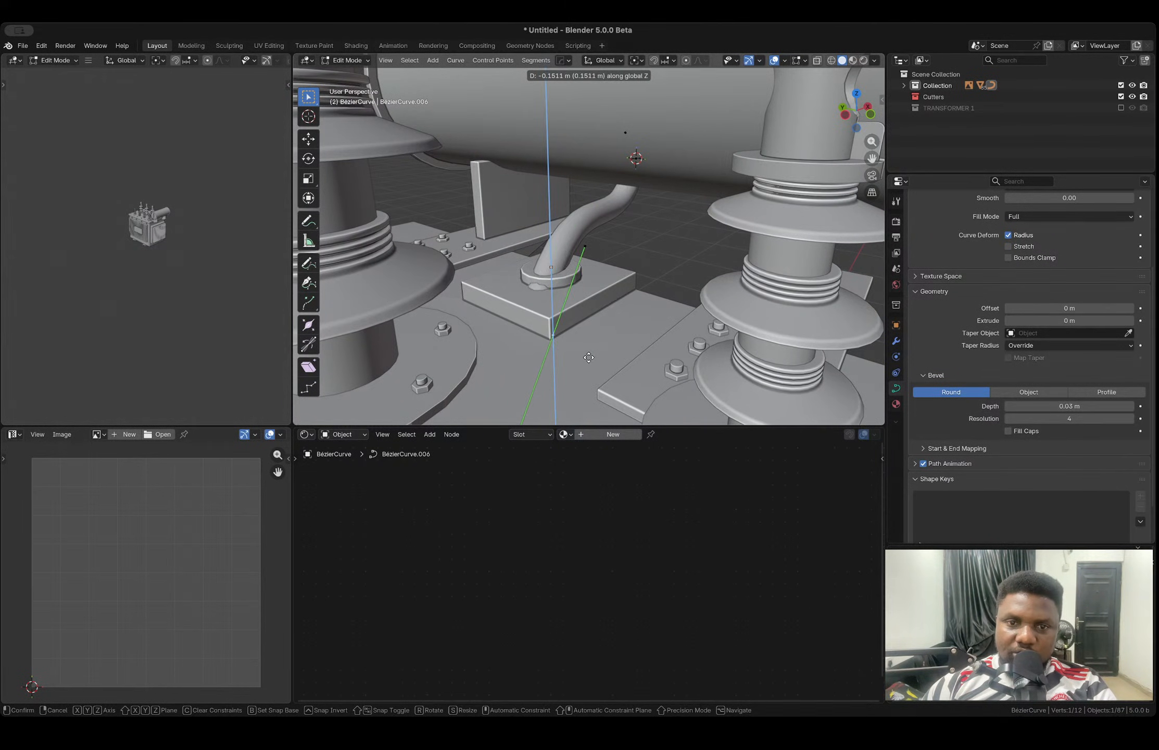
{"action": "left_click", "coordinate": [712, 214]}
{"action": "key", "text": "Tab"}
{"action": "scroll", "coordinate": [677, 234], "scroll_direction": "down", "scroll_amount": 5}
{"action": "middle_click_drag", "start_coordinate": [672, 245], "coordinate": [519, 247]}
{"action": "scroll", "coordinate": [519, 247], "scroll_direction": "down", "scroll_amount": 6}
{"action": "middle_click_drag", "start_coordinate": [577, 286], "coordinate": [735, 319]}
{"action": "left_click", "coordinate": [735, 320]}
- Rotate the handles of the pipe's lower control point around Y so the pipe leaves the lid disc more steeply
{"action": "scroll", "coordinate": [569, 242], "scroll_direction": "up", "scroll_amount": 5}
{"action": "scroll", "coordinate": [569, 242], "scroll_direction": "up", "scroll_amount": 4}
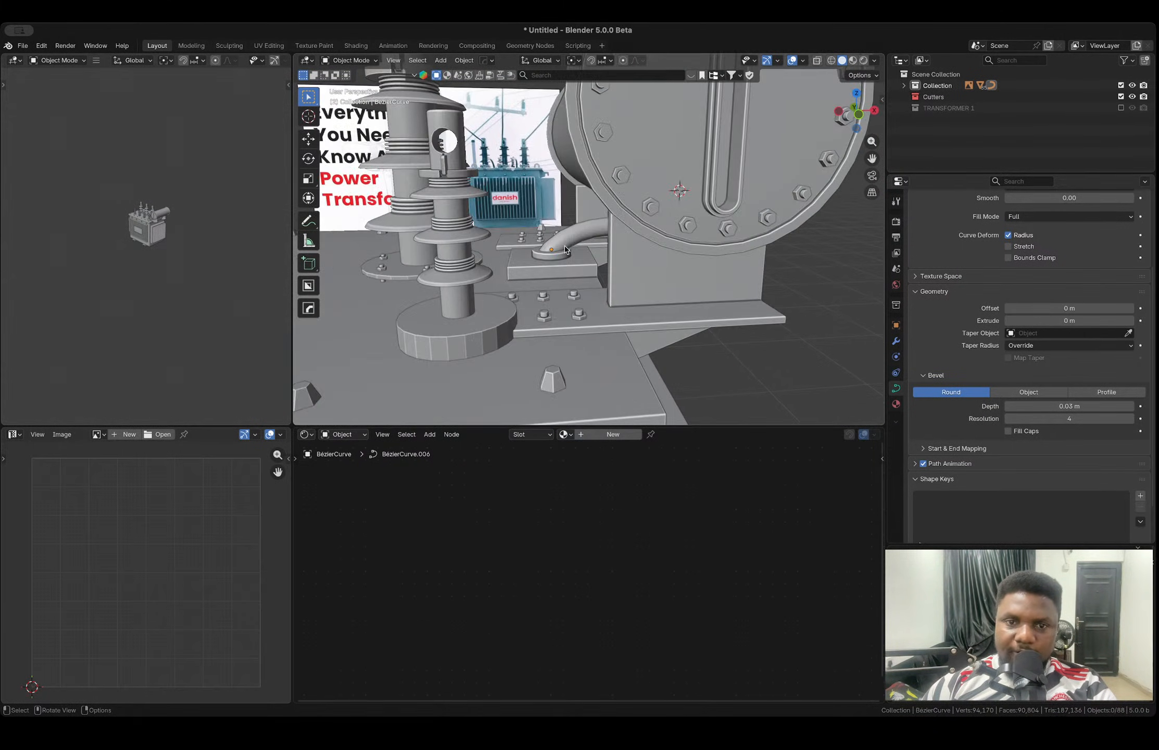
{"action": "middle_click_drag", "start_coordinate": [568, 243], "coordinate": [594, 249]}
{"action": "left_click", "coordinate": [585, 239]}
{"action": "scroll", "coordinate": [586, 238], "scroll_direction": "up", "scroll_amount": 4}
{"action": "key", "text": "Tab"}
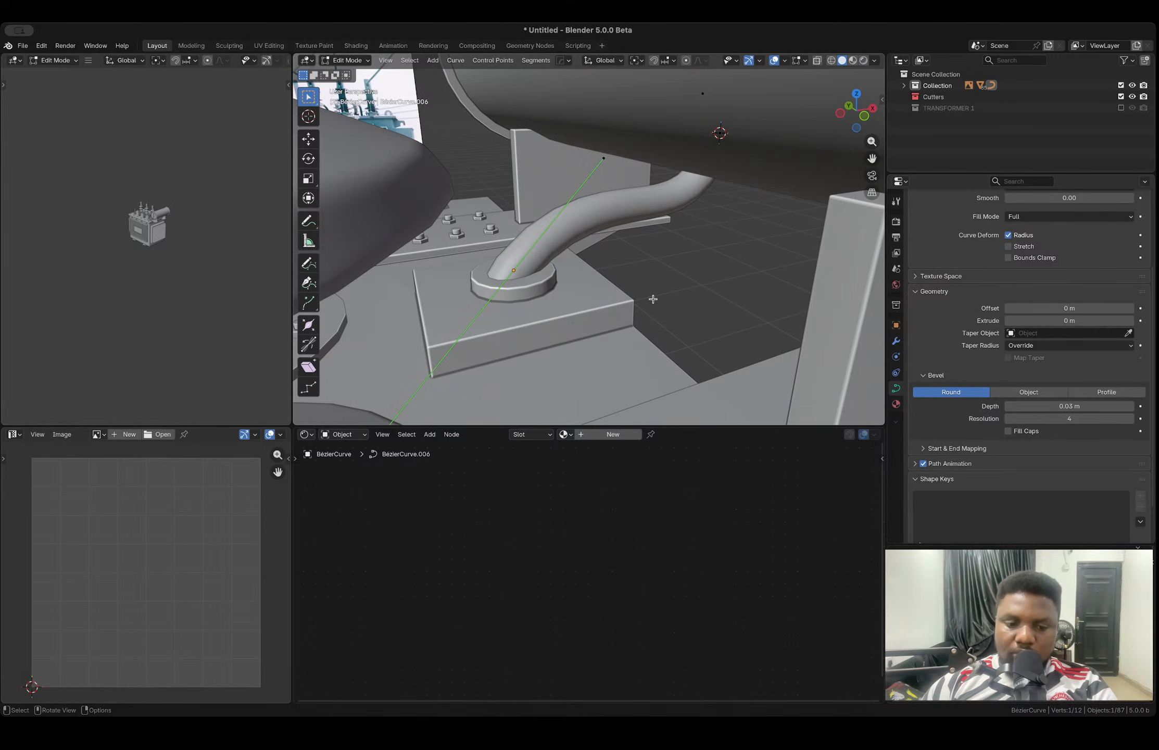
{"action": "key", "text": "r"}
{"action": "key", "text": "y"}
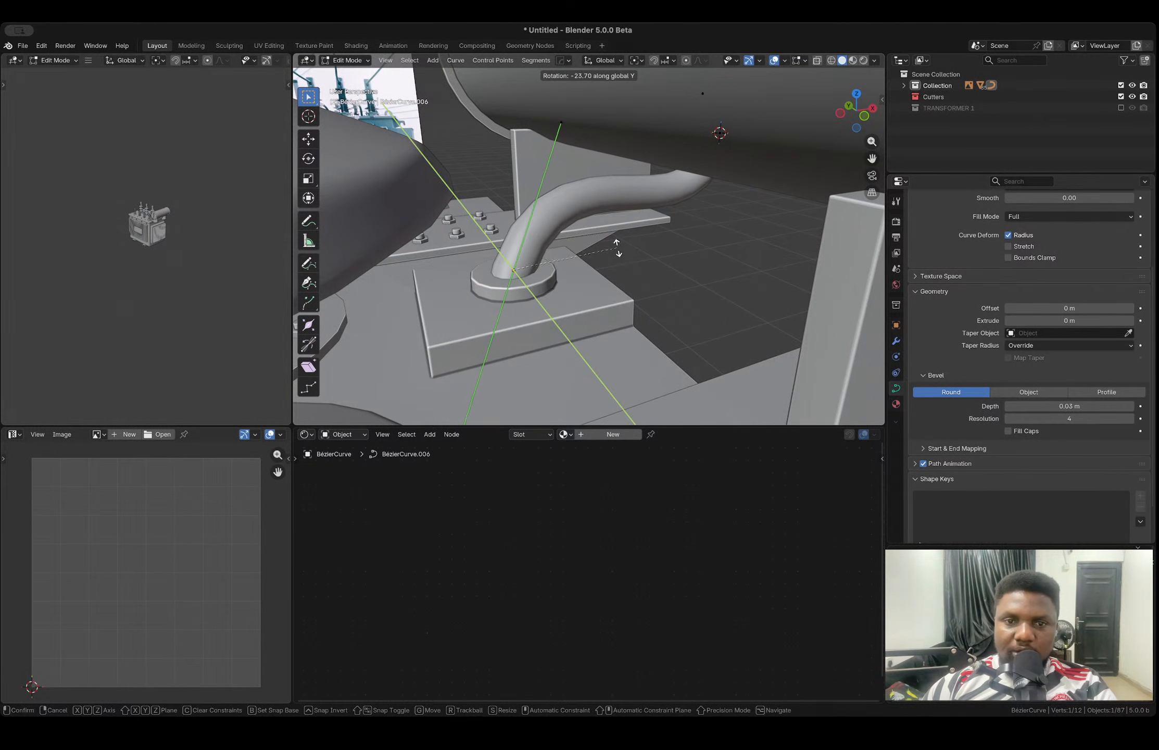
{"action": "left_click", "coordinate": [595, 240]}
{"action": "key", "text": "Tab"}
{"action": "scroll", "coordinate": [616, 269], "scroll_direction": "down", "scroll_amount": 6}
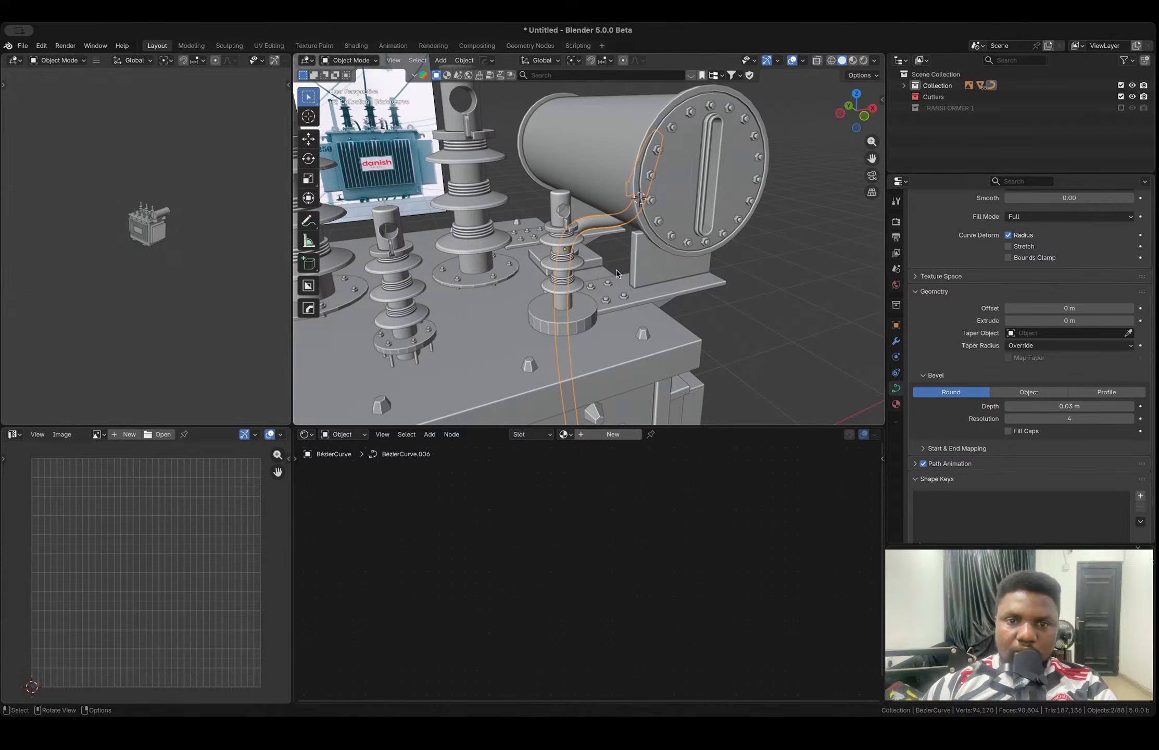
{"action": "left_click", "coordinate": [761, 304]}
- Duplicate the whole transformer with all its parts and place the copy about 8 m away along negative X
{"action": "scroll", "coordinate": [608, 256], "scroll_direction": "down", "scroll_amount": 5}
{"action": "mouse_move", "coordinate": [608, 259]}
{"action": "middle_mouse_down"}
{"action": "mouse_move", "coordinate": [656, 256]}
{"action": "mouse_move", "coordinate": [604, 255]}
{"action": "middle_mouse_up"}
{"action": "scroll", "coordinate": [567, 246], "scroll_direction": "down", "scroll_amount": 5}
{"action": "middle_click_drag", "start_coordinate": [450, 182], "coordinate": [422, 201]}
{"action": "left_click_drag", "start_coordinate": [420, 198], "coordinate": [679, 340]}
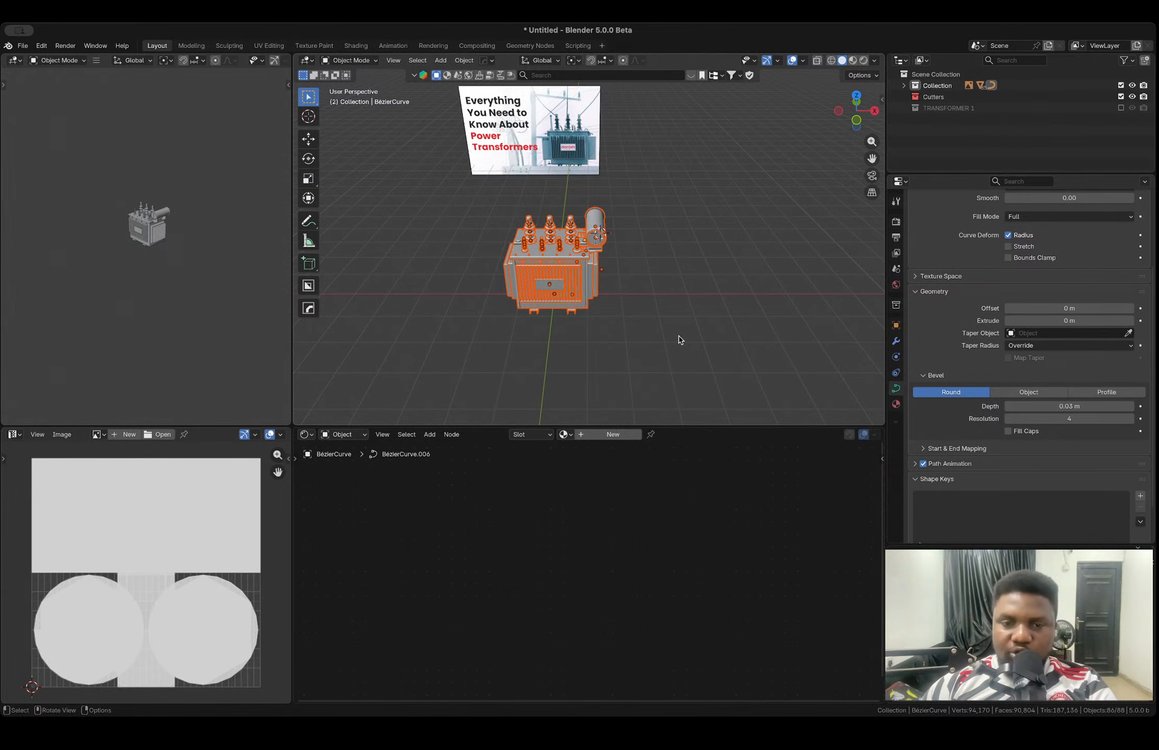
{"action": "key", "text": "m"}
{"action": "key", "text": "Escape"}
{"action": "scroll", "coordinate": [606, 290], "scroll_direction": "down", "scroll_amount": 5}
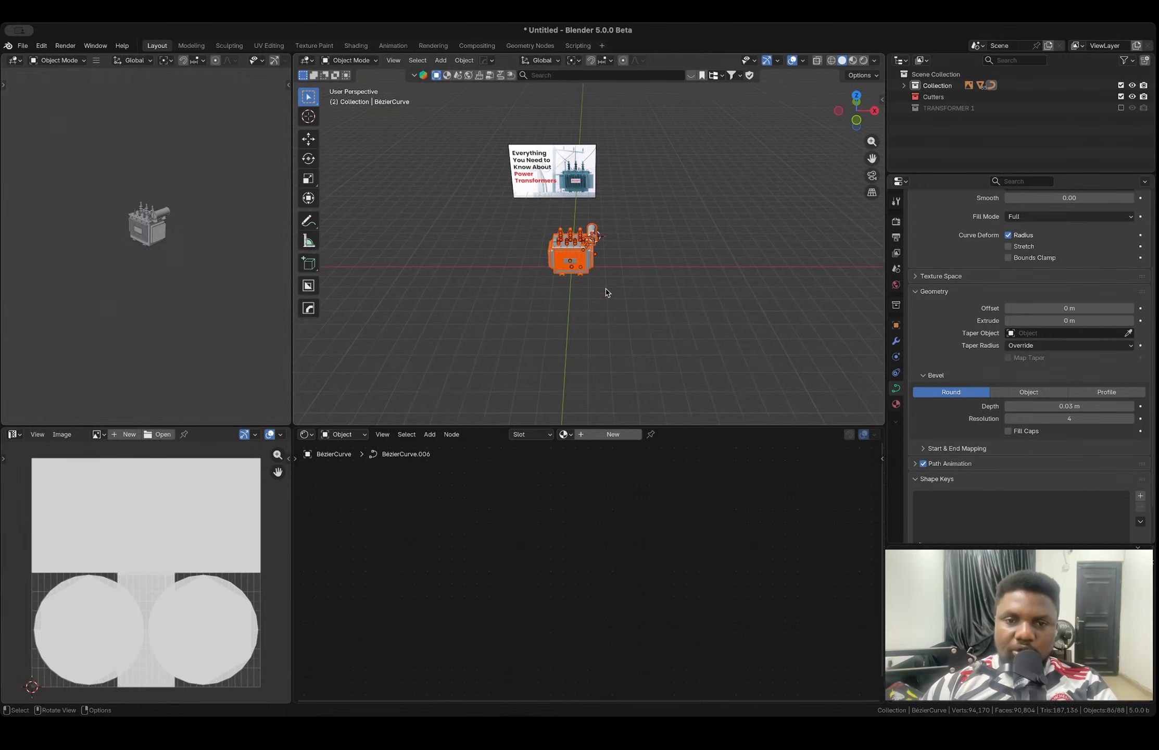
{"action": "key", "text": "shift+d"}
{"action": "key", "text": "x"}
{"action": "left_click", "coordinate": [469, 294]}
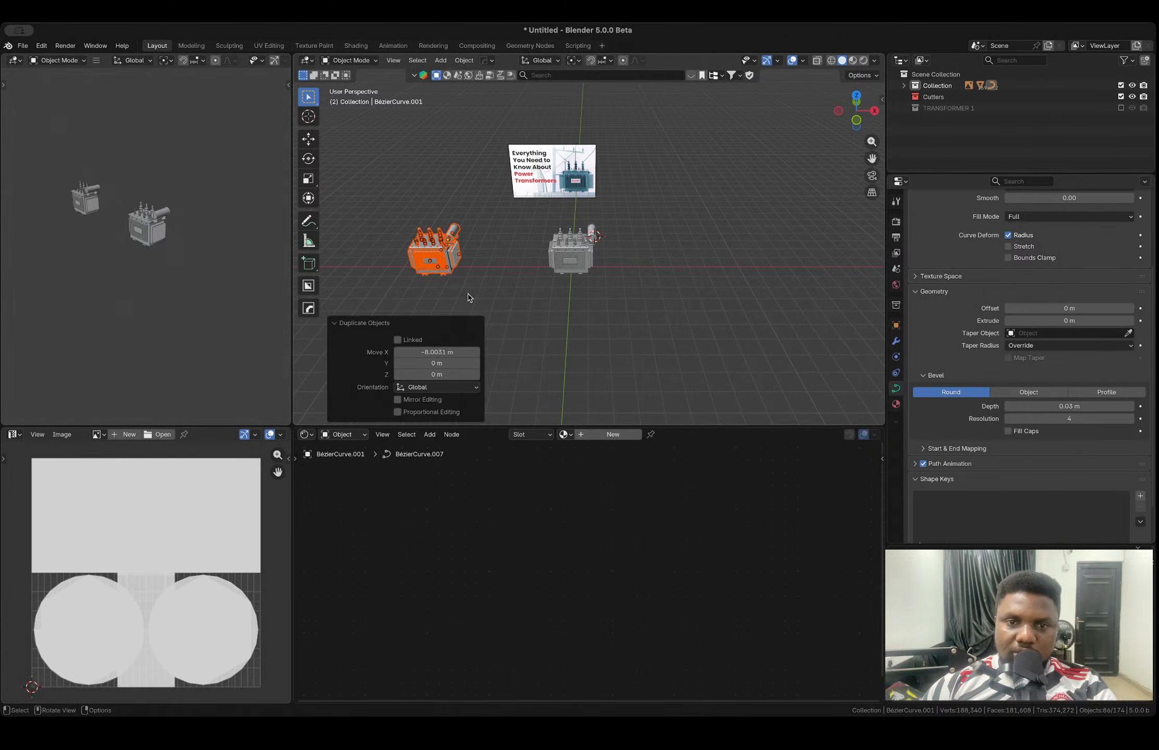
- Move the duplicated transformer into a new collection named TRANSFORMERS 2 and exclude that collection from the view layer
{"action": "key", "text": "m"}
{"action": "left_click", "coordinate": [468, 293]}
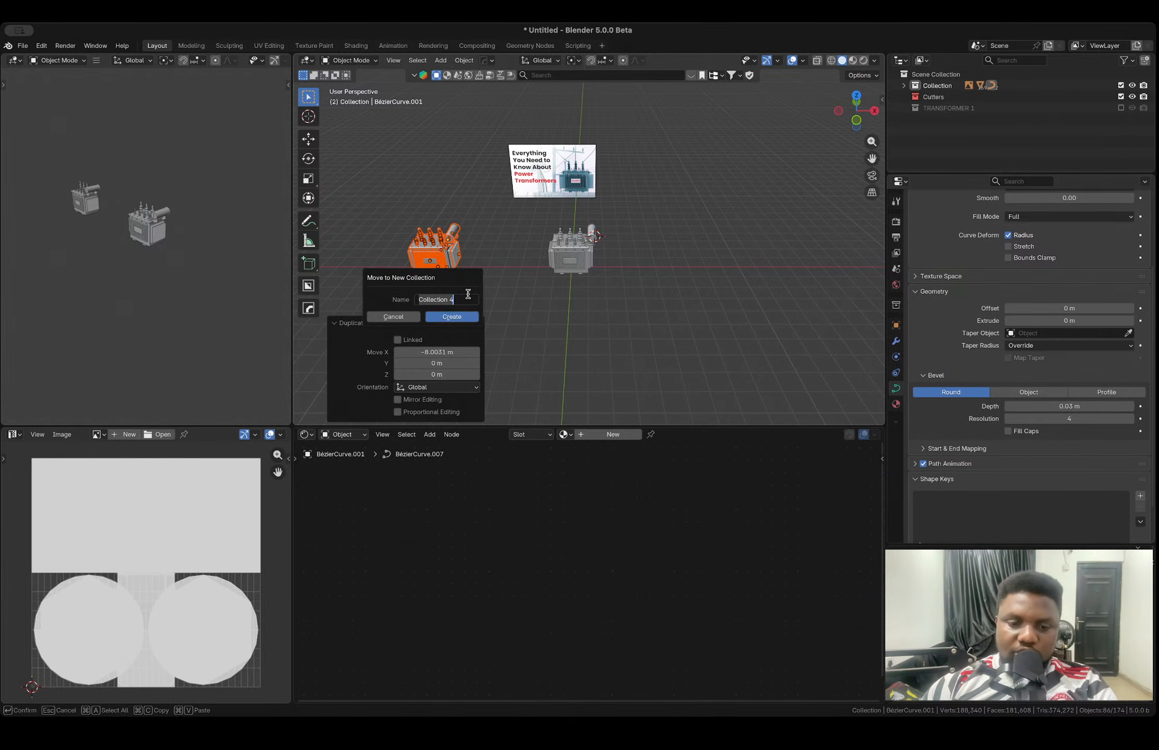
{"action": "type", "text": "TRANSFORMER"}
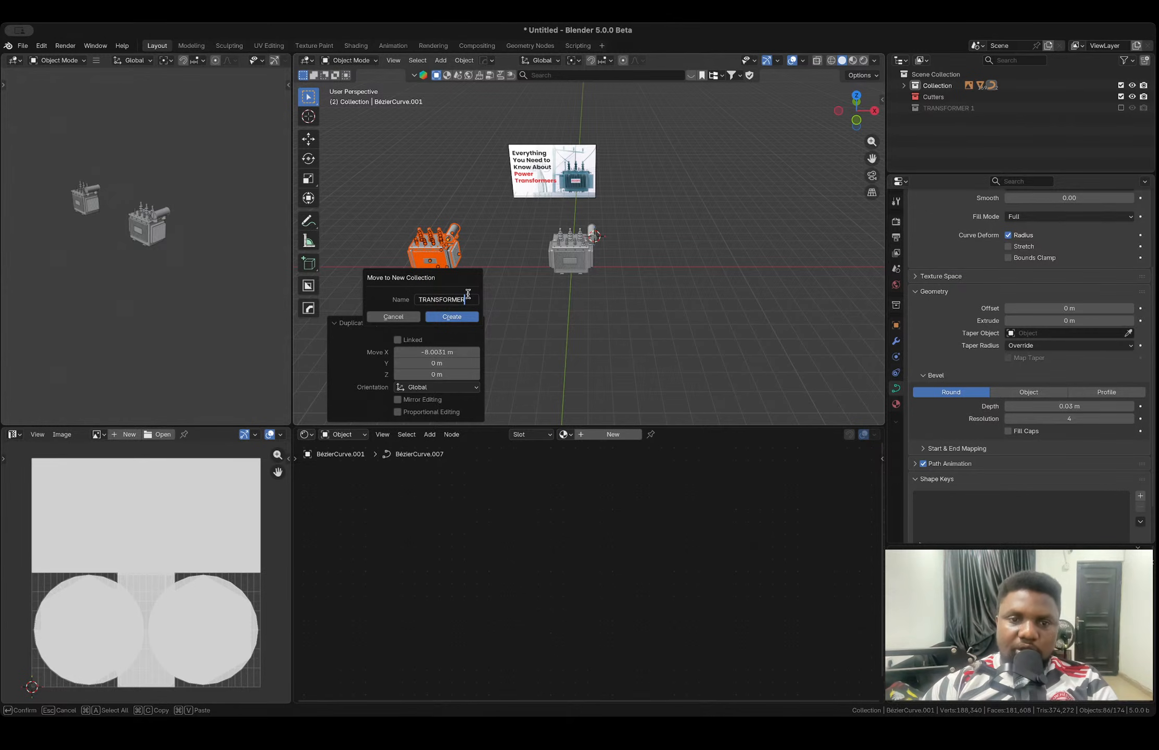
{"action": "type", "text": "S 2"}
{"action": "key", "text": "Return"}
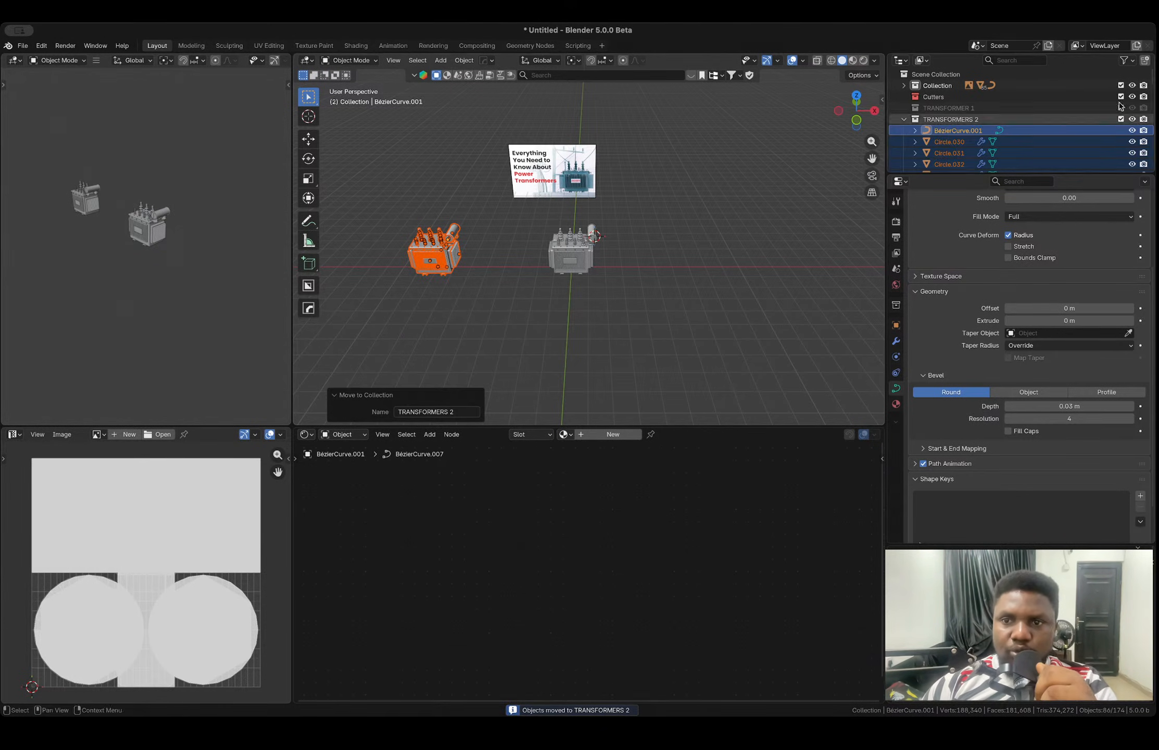
{"action": "left_click", "coordinate": [904, 120]}
{"action": "left_click", "coordinate": [1122, 119]}
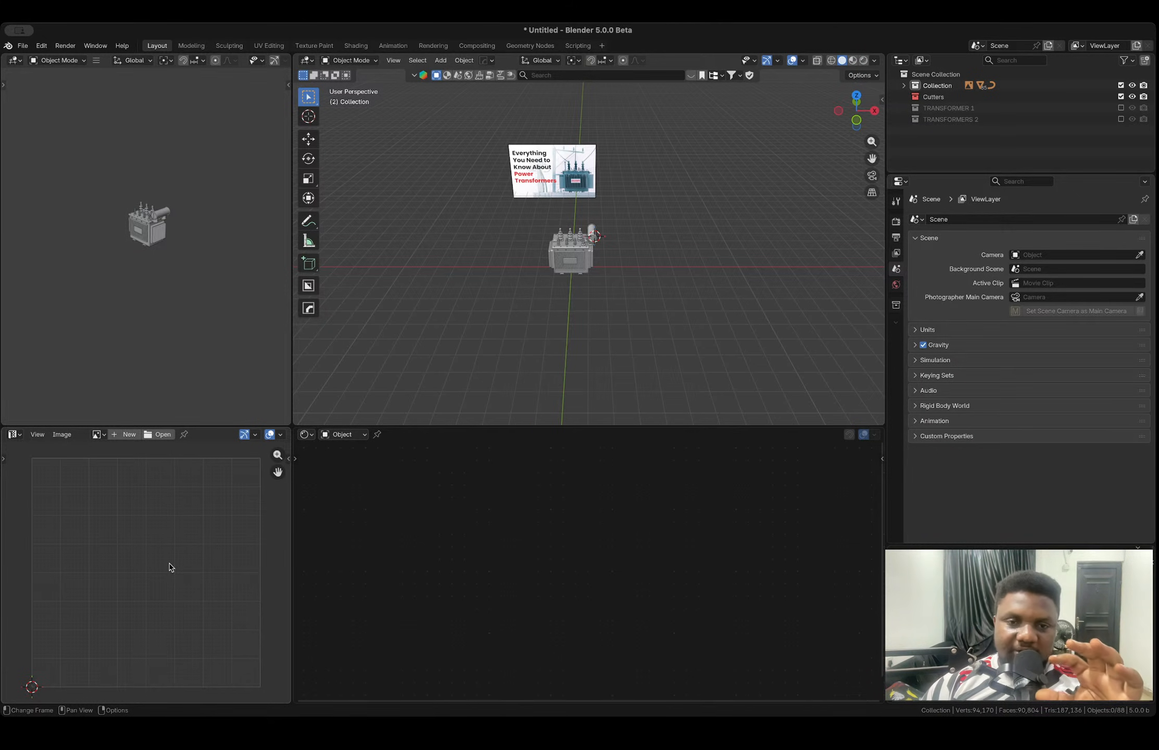
- Delete the rectangular nameplate in front of the original transformer's front fins
{"action": "left_click", "coordinate": [857, 120]}
{"action": "scroll", "coordinate": [663, 257], "scroll_direction": "up", "scroll_amount": 8}
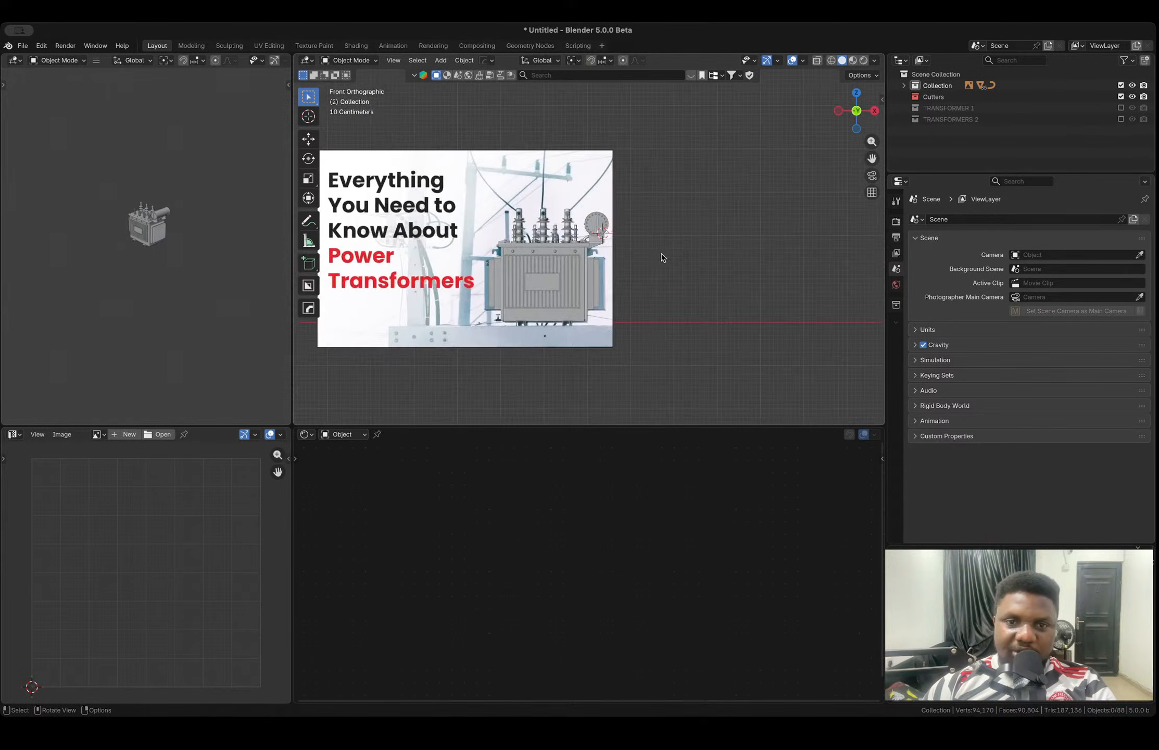
{"action": "middle_click_drag", "start_coordinate": [538, 277], "coordinate": [630, 235], "text": "shift"}
{"action": "scroll", "coordinate": [557, 249], "scroll_direction": "up", "scroll_amount": 4}
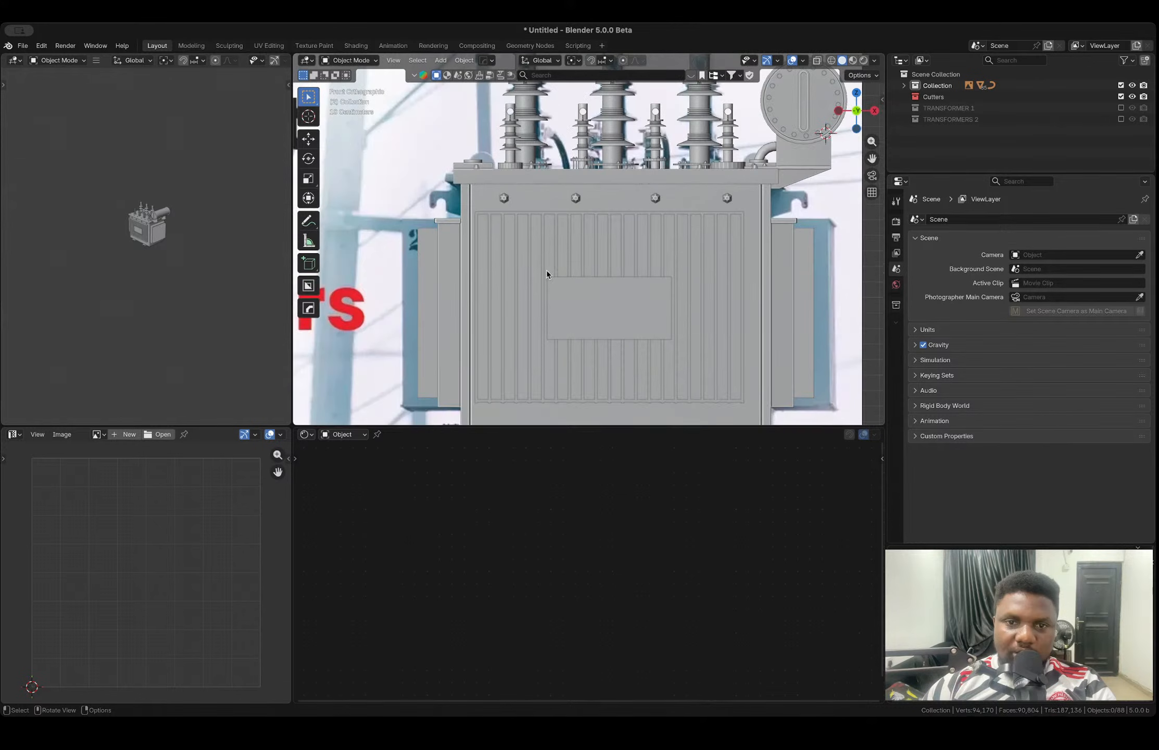
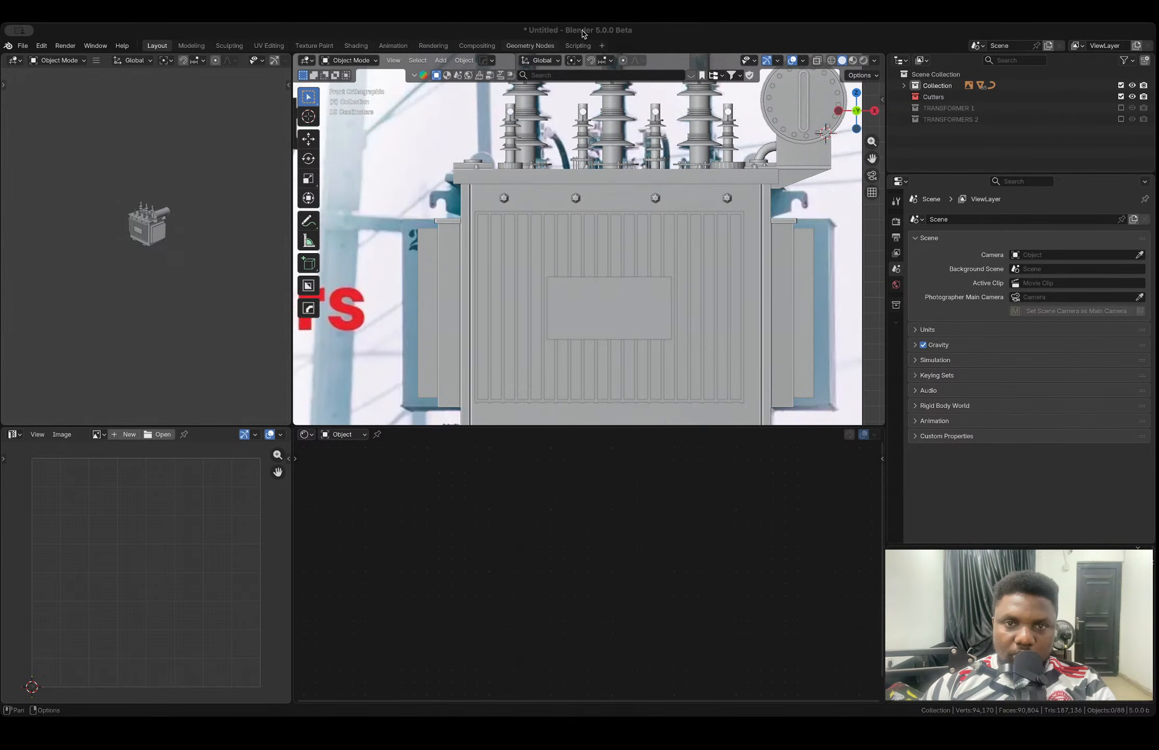
{"action": "middle_click_drag", "start_coordinate": [665, 238], "coordinate": [634, 304]}
{"action": "left_click", "coordinate": [642, 362]}
{"action": "key", "text": "x"}
{"action": "left_click", "coordinate": [642, 362]}
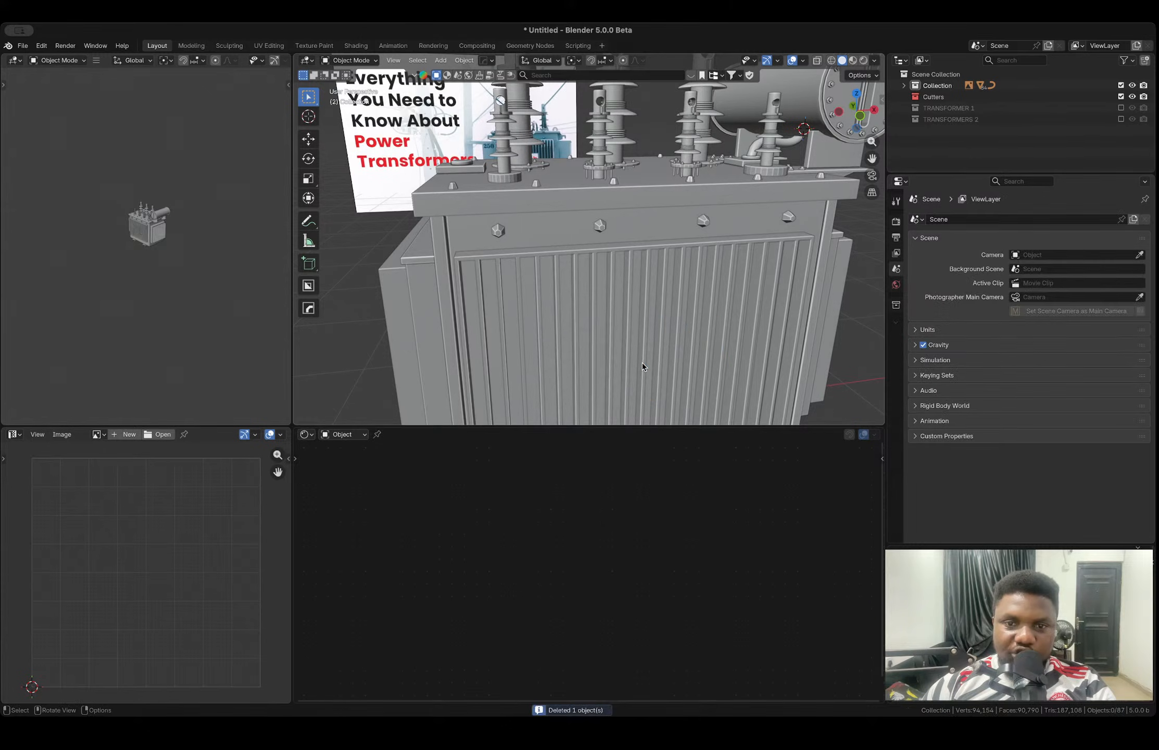
- Scale the front fin panel to 0.385 along X and 1.537 along Y
{"action": "left_click", "coordinate": [581, 247]}
{"action": "scroll", "coordinate": [656, 270], "scroll_direction": "down", "scroll_amount": 4}
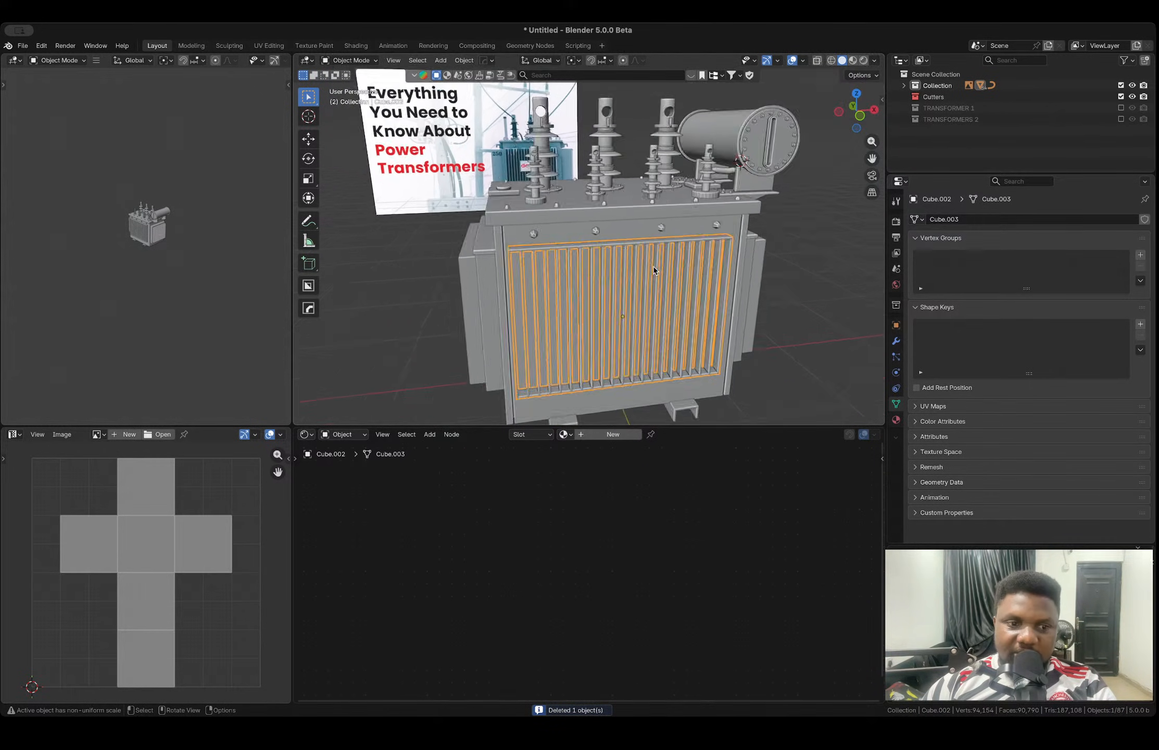
{"action": "key", "text": "s"}
{"action": "key", "text": "x"}
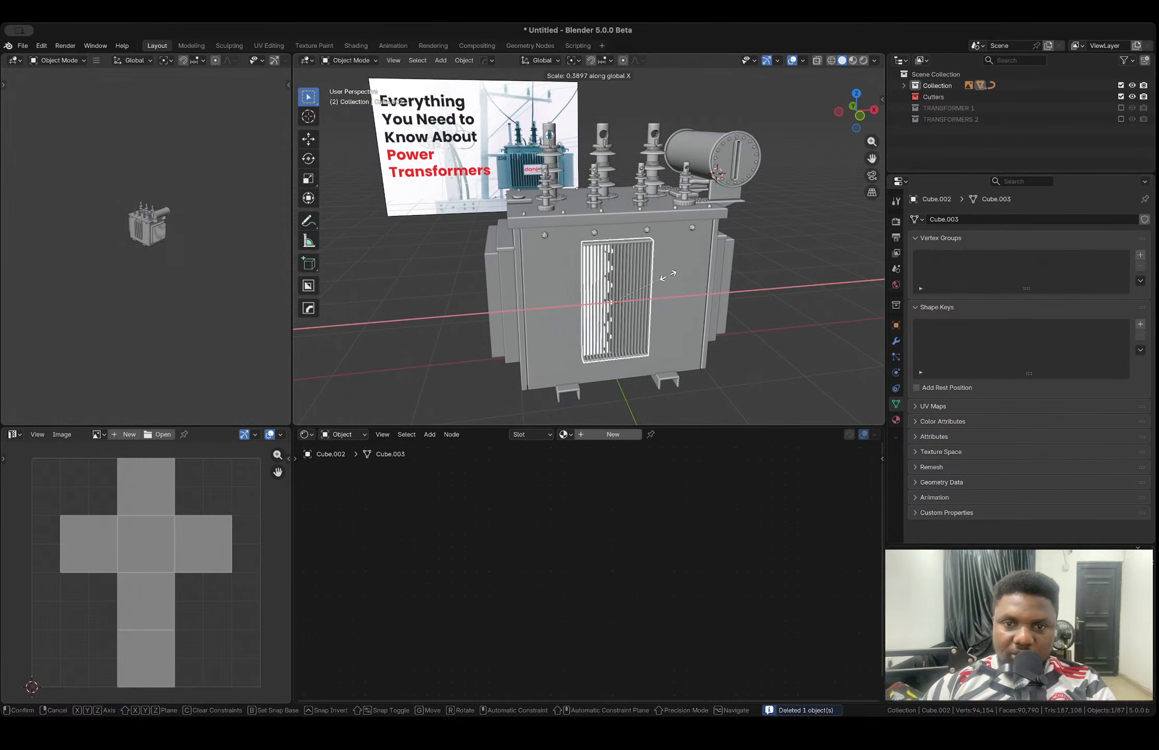
{"action": "left_click", "coordinate": [667, 276]}
{"action": "middle_click_drag", "start_coordinate": [621, 273], "coordinate": [660, 276]}
{"action": "key", "text": "s"}
{"action": "key", "text": "y"}
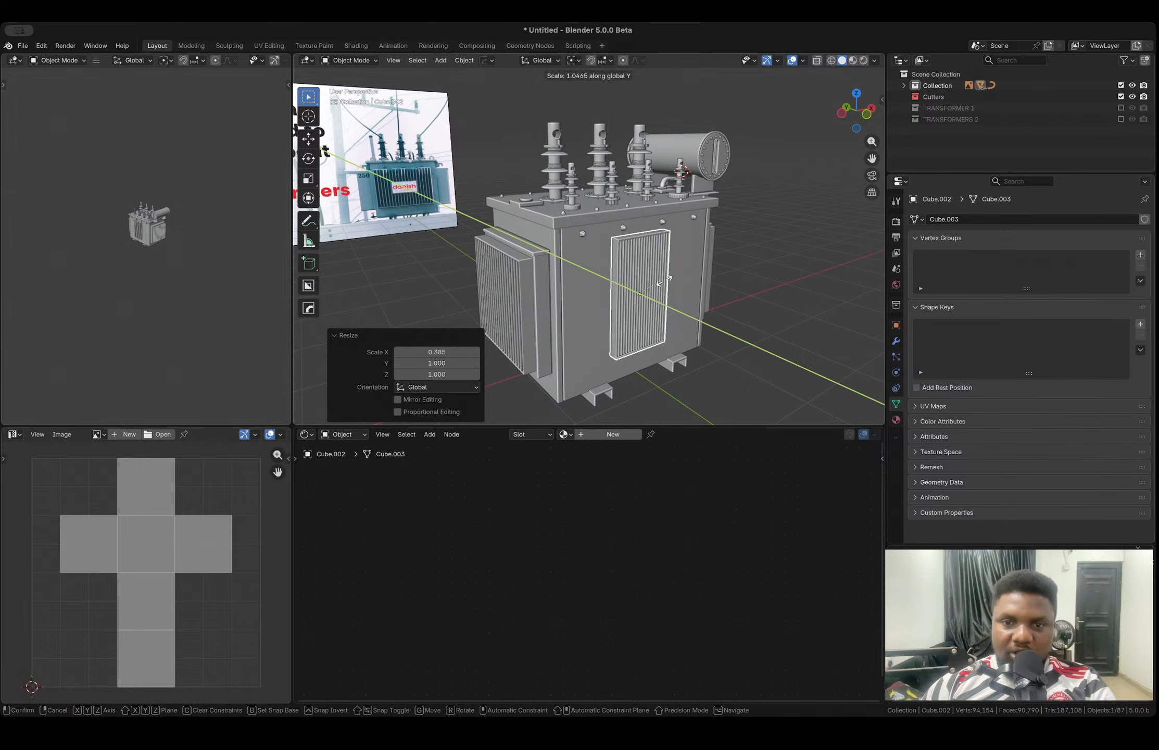
{"action": "left_click", "coordinate": [680, 296]}
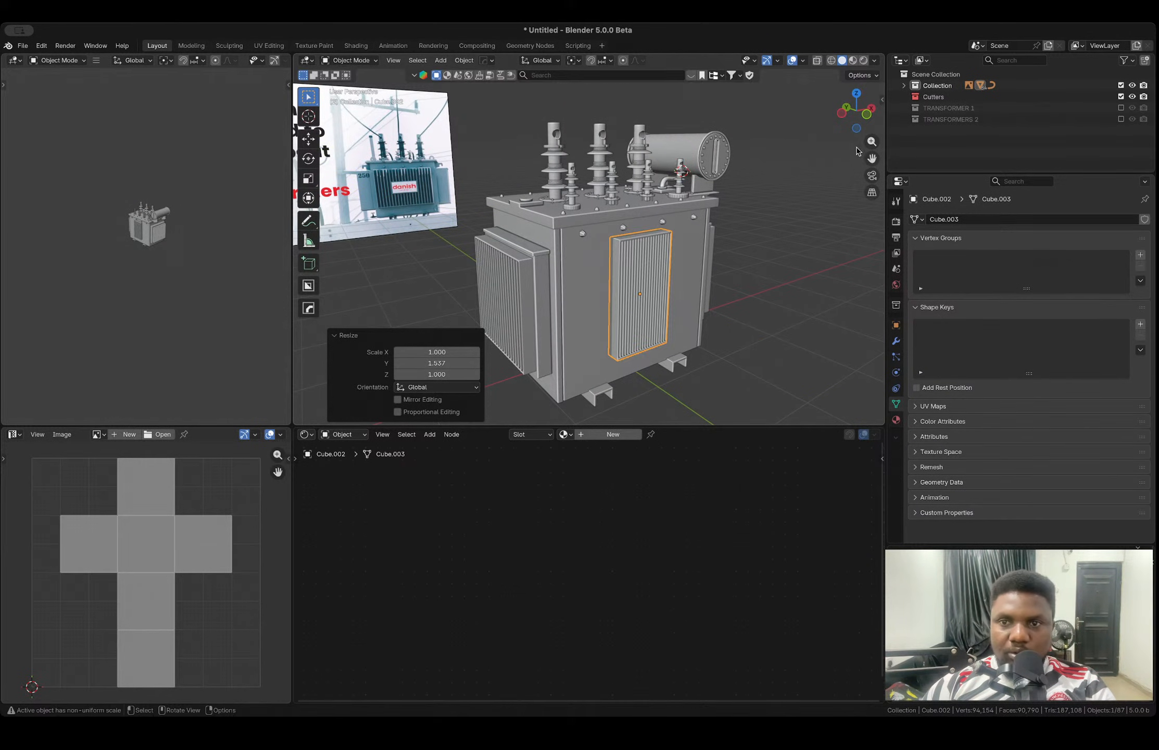
- Delete the nine linked fins on the positive-X side of the front panel, keeping the upper and lower rails
{"action": "left_click", "coordinate": [867, 114]}
{"action": "scroll", "coordinate": [612, 256], "scroll_direction": "up", "scroll_amount": 3}
{"action": "middle_click_drag", "start_coordinate": [612, 257], "coordinate": [577, 157], "text": "shift"}
{"action": "key", "text": "Tab"}
{"action": "scroll", "coordinate": [644, 214], "scroll_direction": "up", "scroll_amount": 3}
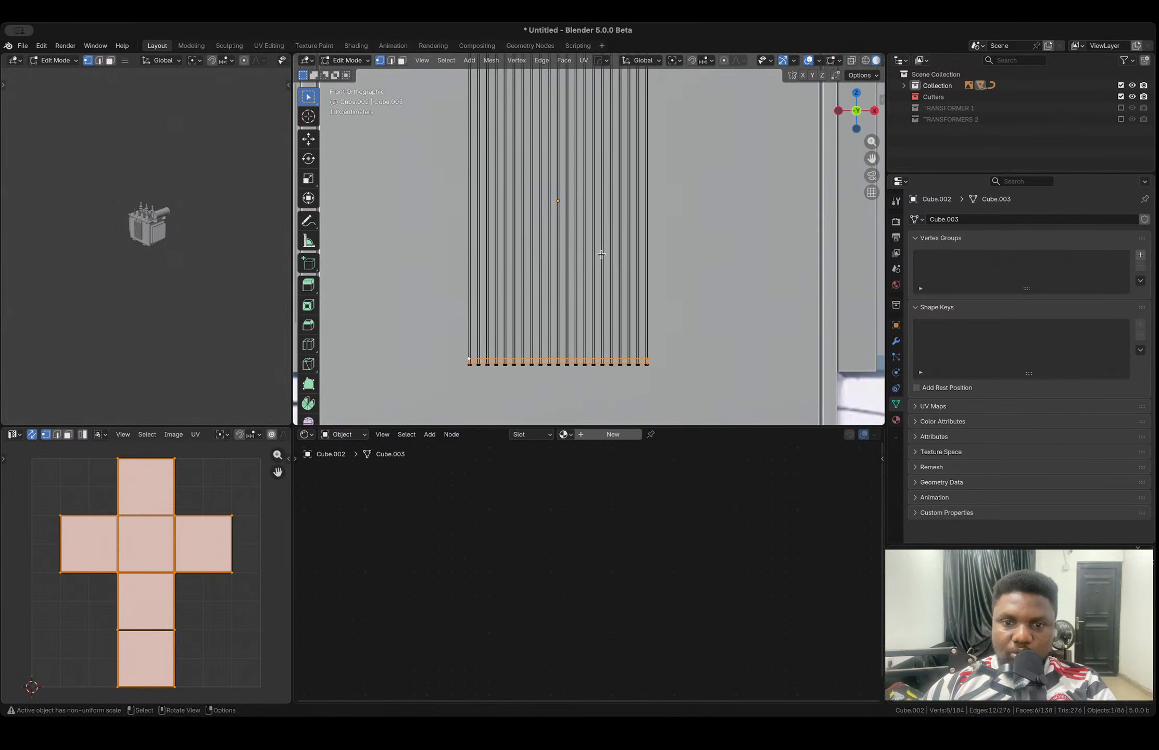
{"action": "scroll", "coordinate": [604, 245], "scroll_direction": "down", "scroll_amount": 3}
{"action": "scroll", "coordinate": [595, 139], "scroll_direction": "up", "scroll_amount": 2}
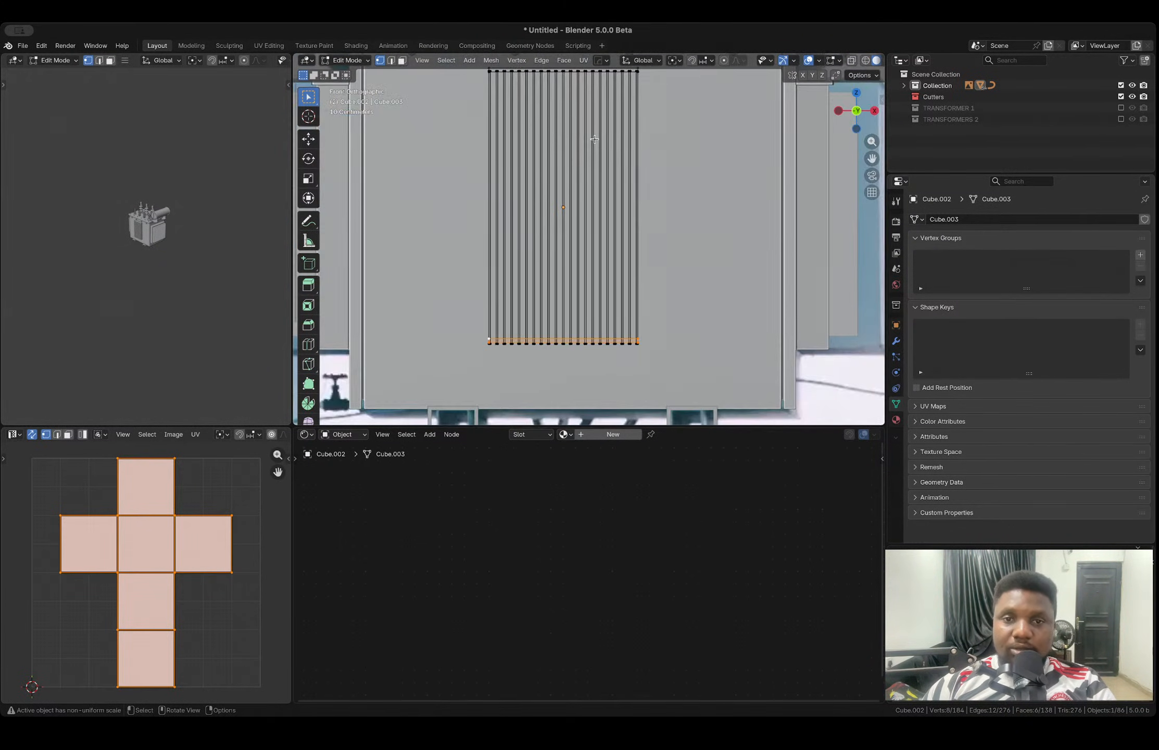
{"action": "scroll", "coordinate": [628, 141], "scroll_direction": "up", "scroll_amount": 2}
{"action": "middle_click_drag", "start_coordinate": [625, 203], "coordinate": [611, 312], "text": "shift"}
{"action": "left_click", "coordinate": [641, 153]}
{"action": "key", "text": "l"}
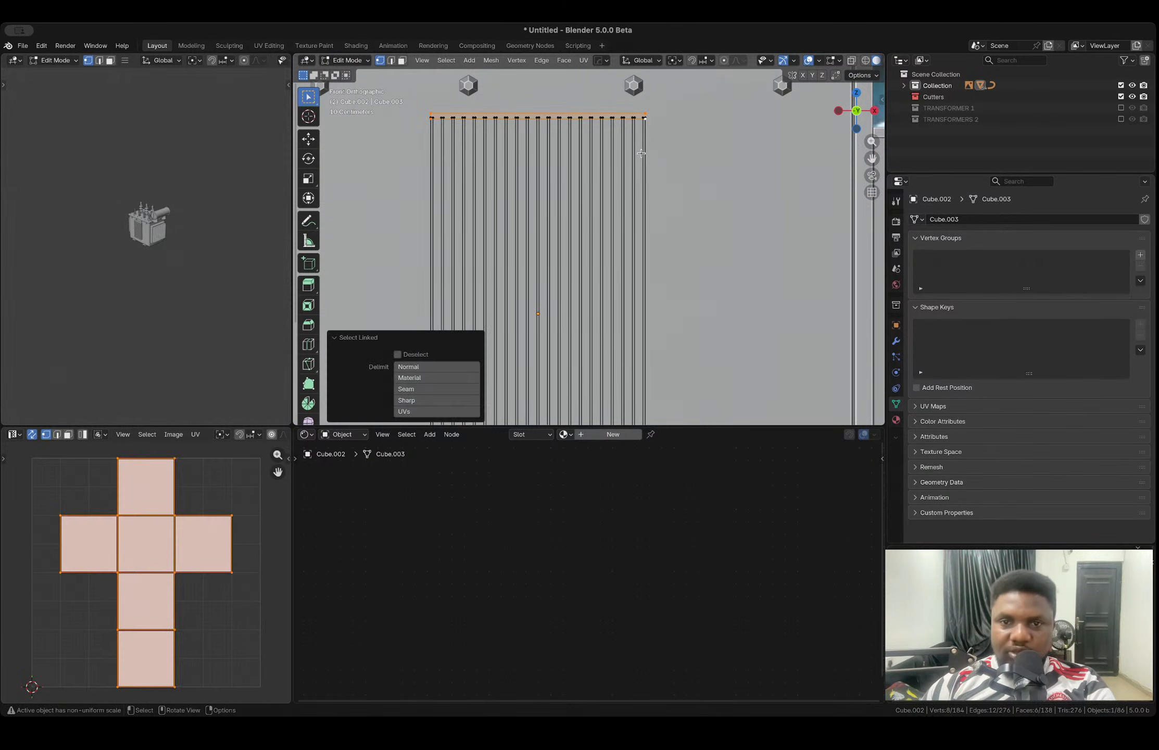
{"action": "left_click", "coordinate": [634, 117]}
{"action": "key", "text": "l"}
{"action": "key", "text": "l"}
{"action": "key", "text": "l"}
{"action": "key", "text": "l"}
{"action": "key", "text": "l"}
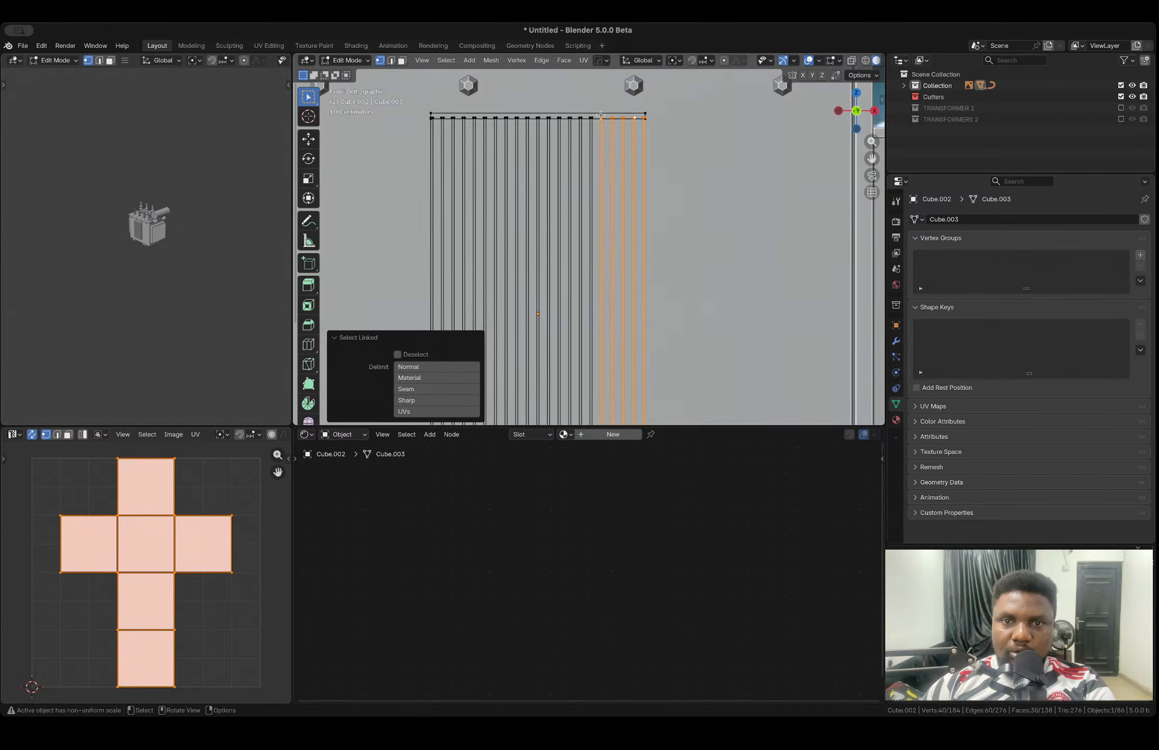
{"action": "key", "text": "l"}
{"action": "key", "text": "l"}
{"action": "key", "text": "l"}
{"action": "key", "text": "l"}
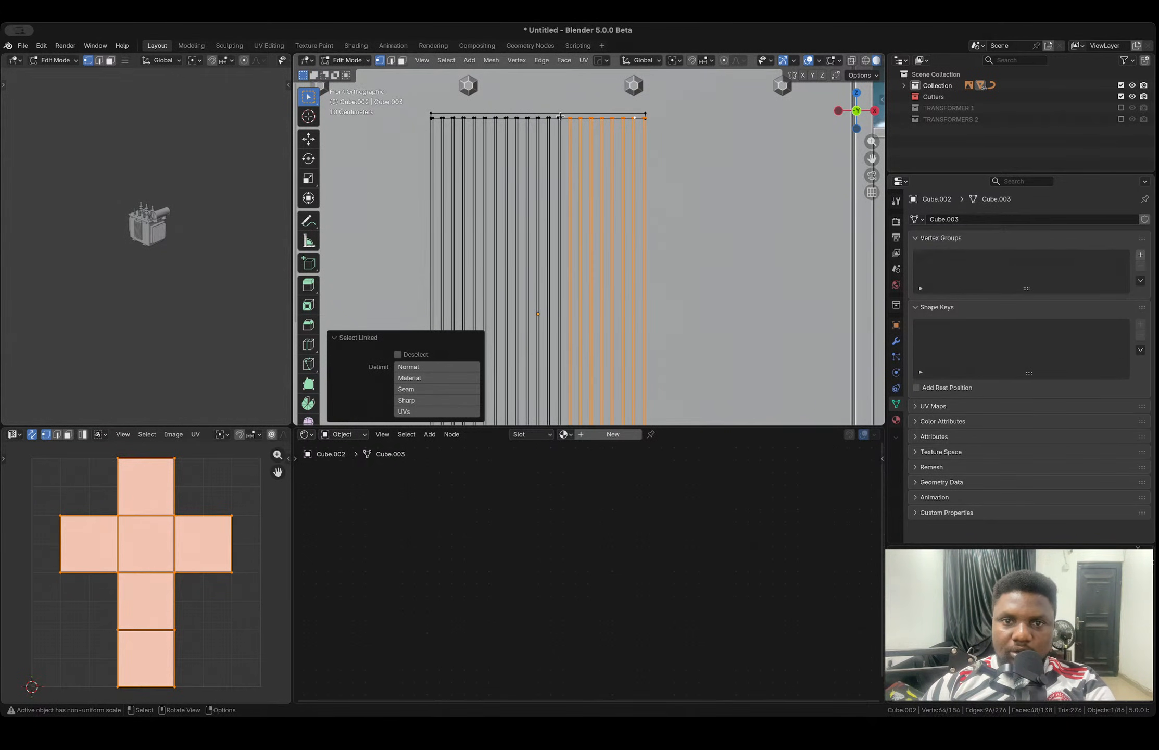
{"action": "key", "text": "x"}
{"action": "left_click", "coordinate": [525, 96]}
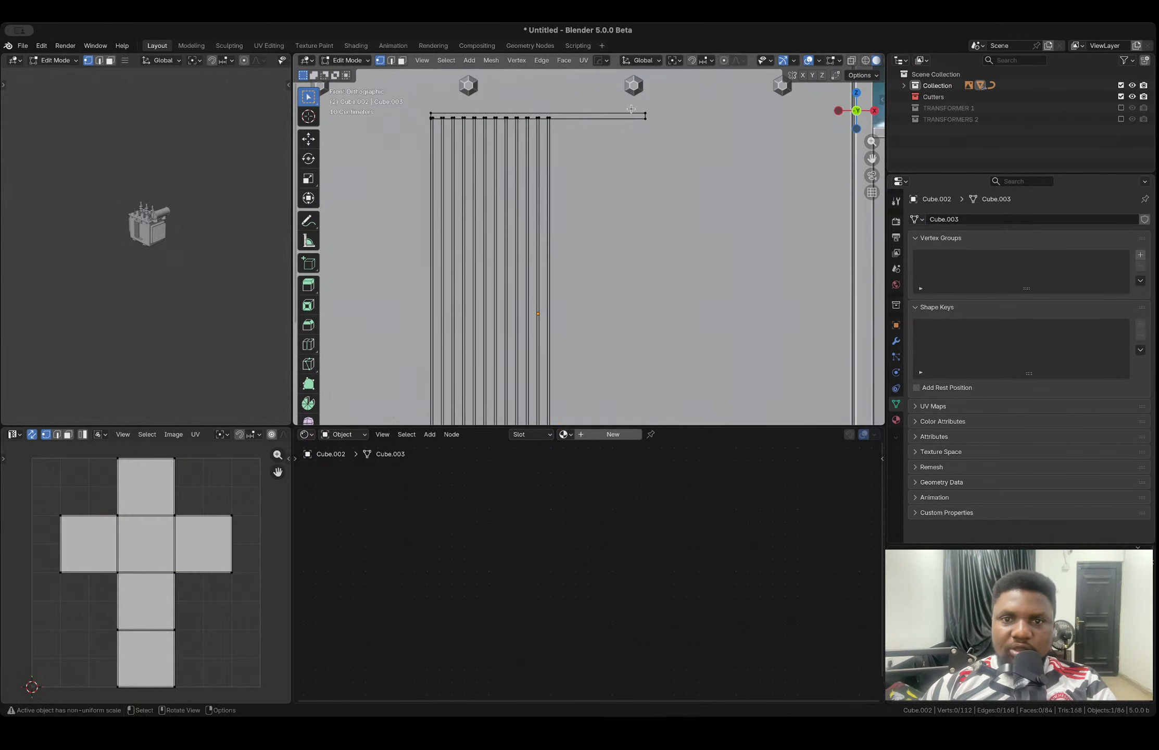
- Move the free ends of the upper and lower rails along X to the last remaining fin, and return to Object Mode
{"action": "scroll", "coordinate": [641, 154], "scroll_direction": "down", "scroll_amount": 2}
{"action": "middle_click_drag", "start_coordinate": [643, 284], "coordinate": [629, 181], "text": "shift"}
{"action": "scroll", "coordinate": [638, 342], "scroll_direction": "down", "scroll_amount": 1}
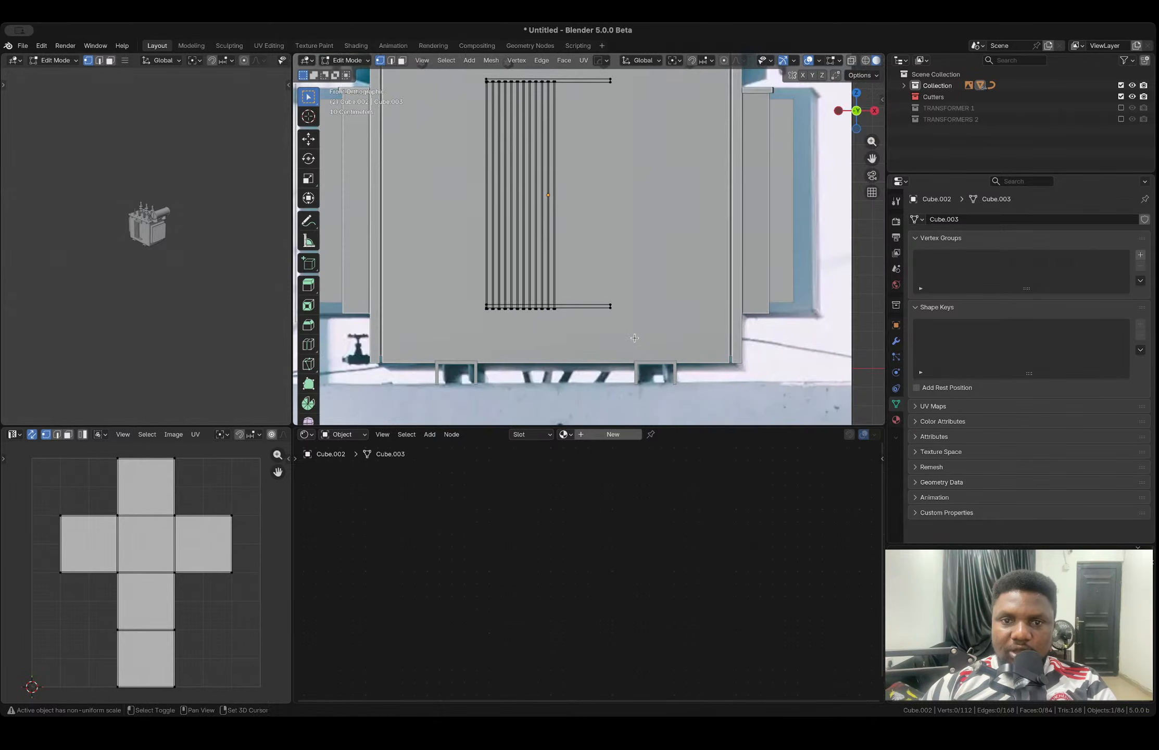
{"action": "middle_click_drag", "start_coordinate": [634, 334], "coordinate": [634, 349], "text": "shift"}
{"action": "key", "text": "alt+z"}
{"action": "left_click_drag", "start_coordinate": [659, 364], "coordinate": [595, 76]}
{"action": "key", "text": "alt+z"}
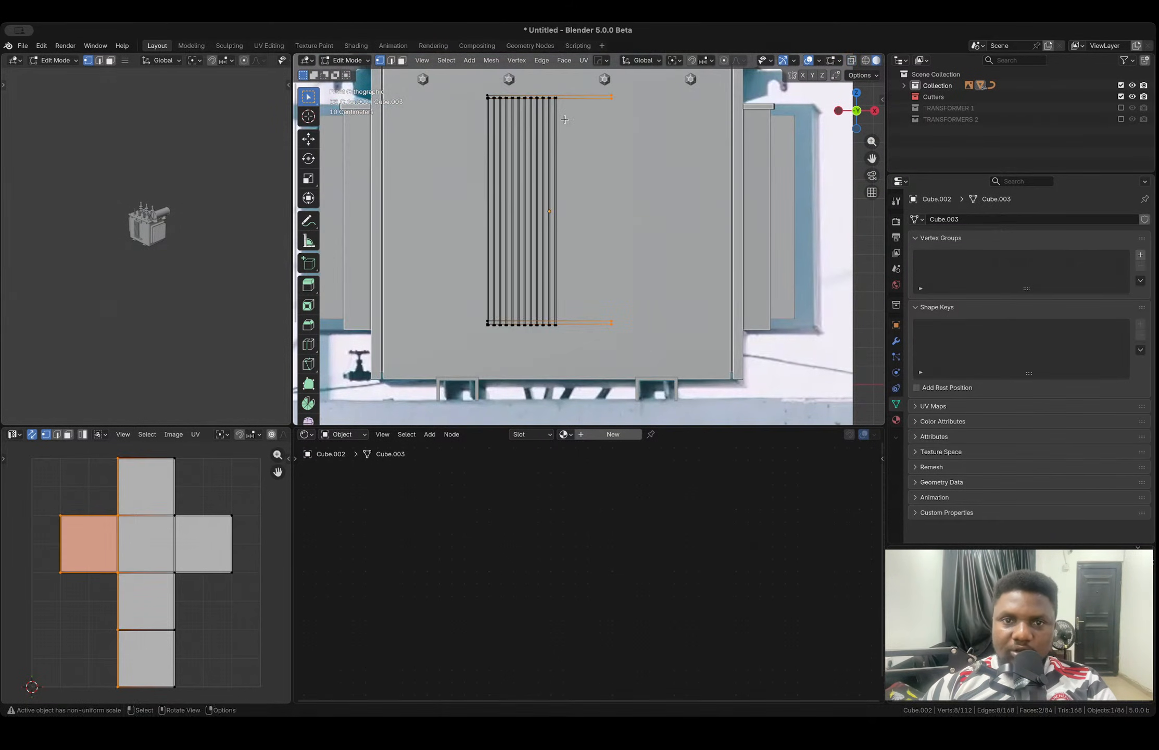
{"action": "middle_click_drag", "start_coordinate": [572, 121], "coordinate": [586, 200], "text": "shift"}
{"action": "key", "text": "g"}
{"action": "key", "text": "y"}
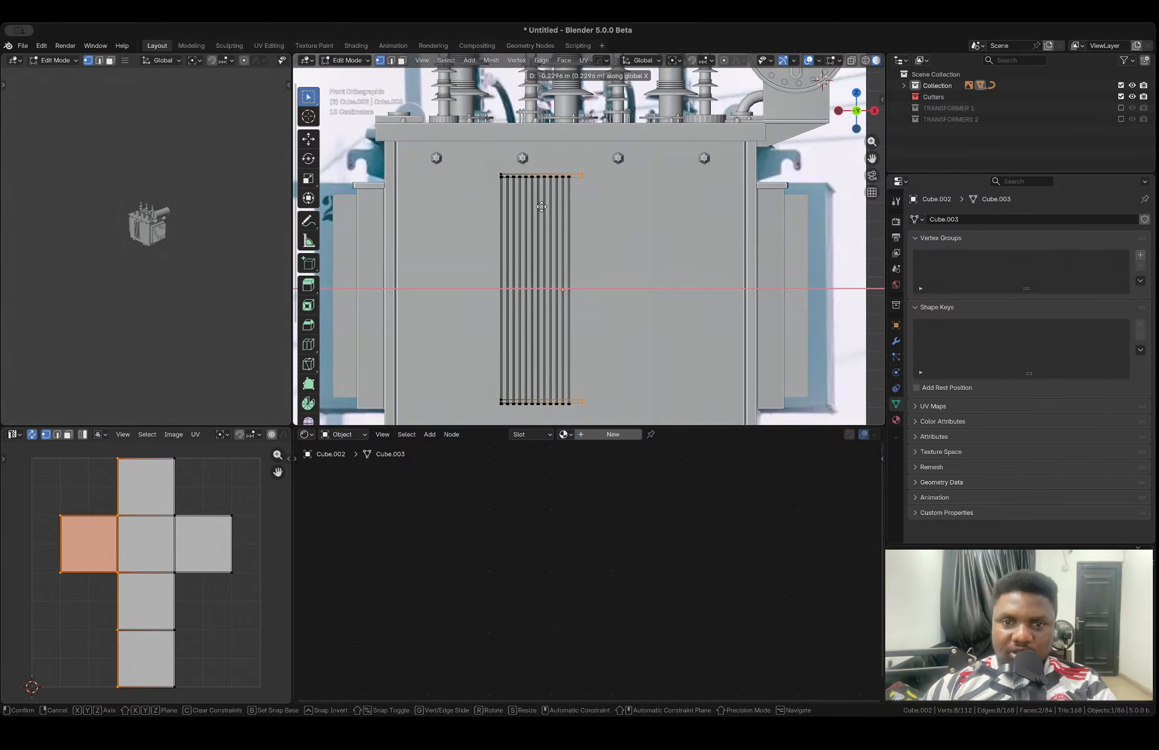
{"action": "left_click", "coordinate": [530, 209]}
{"action": "key", "text": "Tab"}
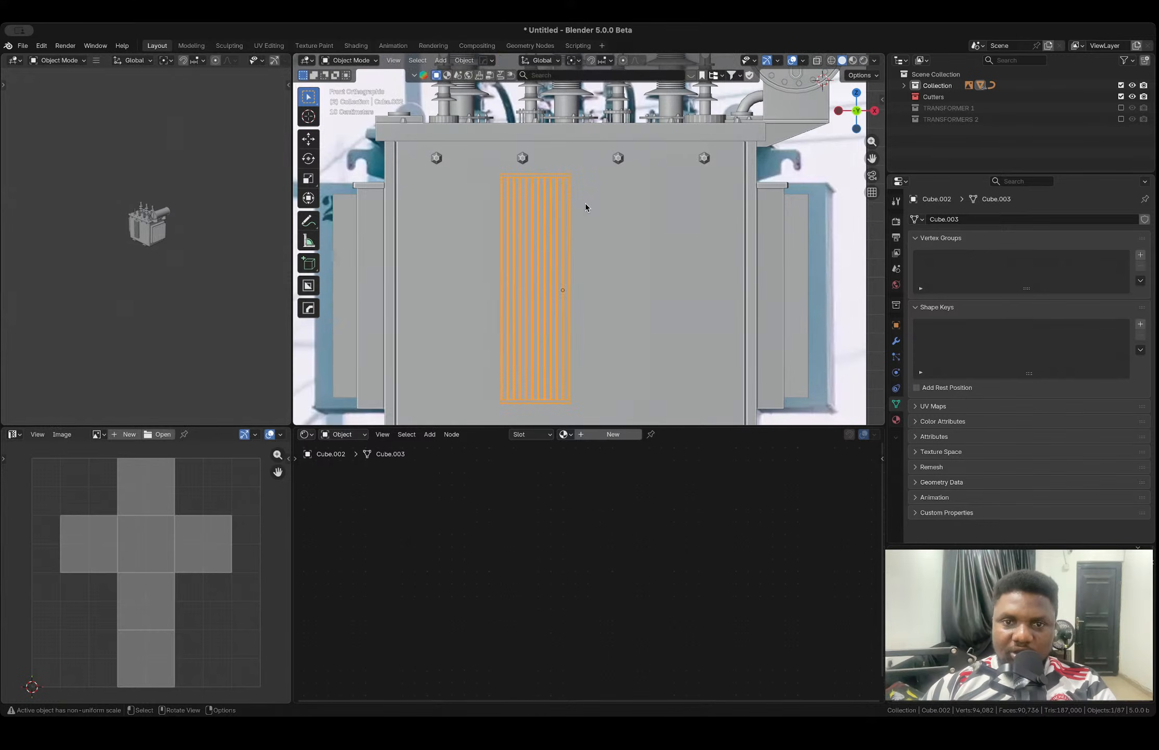
- Widen the shortened fin panel by about 1.45 along X and set its origin to its geometry
{"action": "key", "text": "s"}
{"action": "key", "text": "x"}
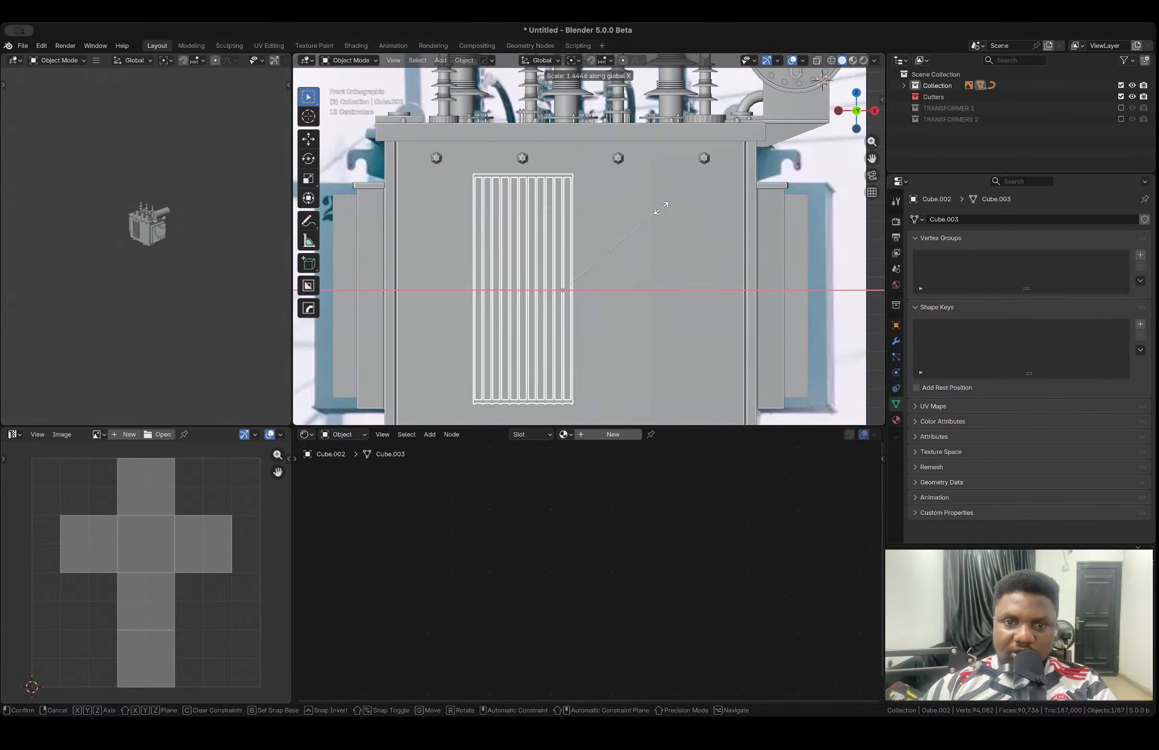
{"action": "left_click", "coordinate": [661, 206]}
{"action": "right_click", "coordinate": [660, 209]}
{"action": "mouse_move", "coordinate": [657, 211]}
{"action": "left_click", "coordinate": [729, 222]}
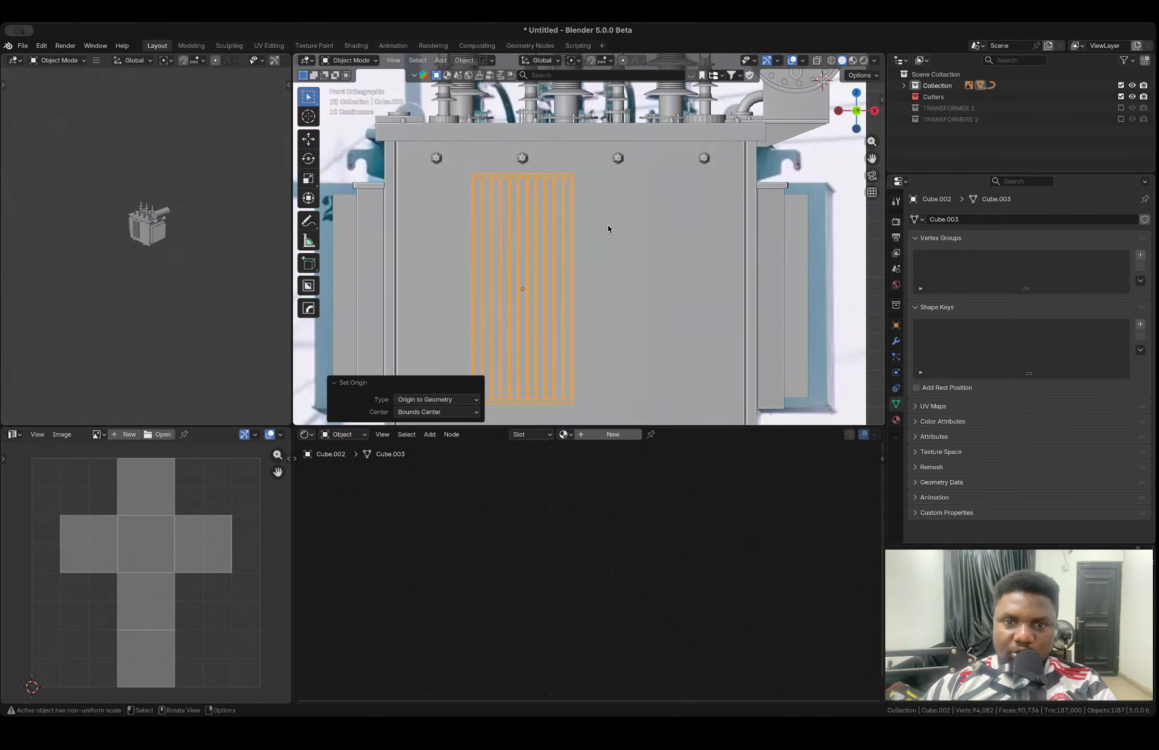
- Move the front fin panel about -0.384 m along X
{"action": "key", "text": "g"}
{"action": "key", "text": "x"}
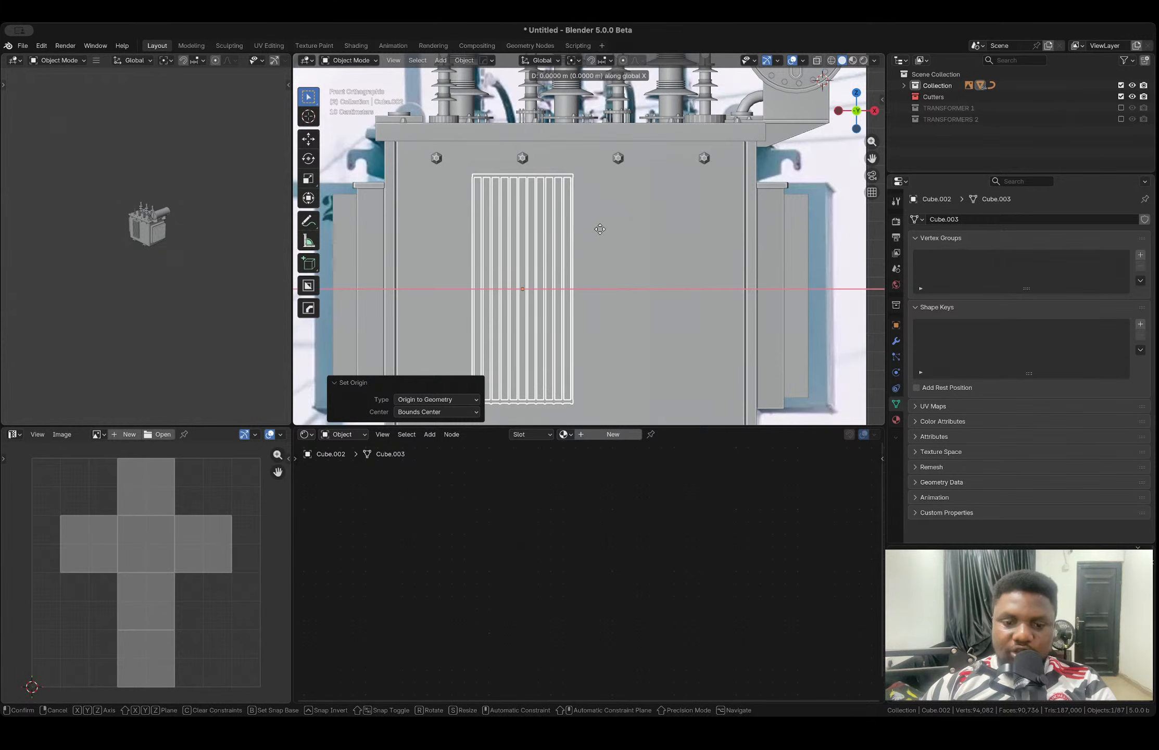
{"action": "left_click", "coordinate": [531, 235]}
- Scale the front fin panel to 2.475 along Y and move it about -0.102 m along Y
{"action": "middle_click_drag", "start_coordinate": [530, 238], "coordinate": [650, 266]}
{"action": "key", "text": "s"}
{"action": "key", "text": "y"}
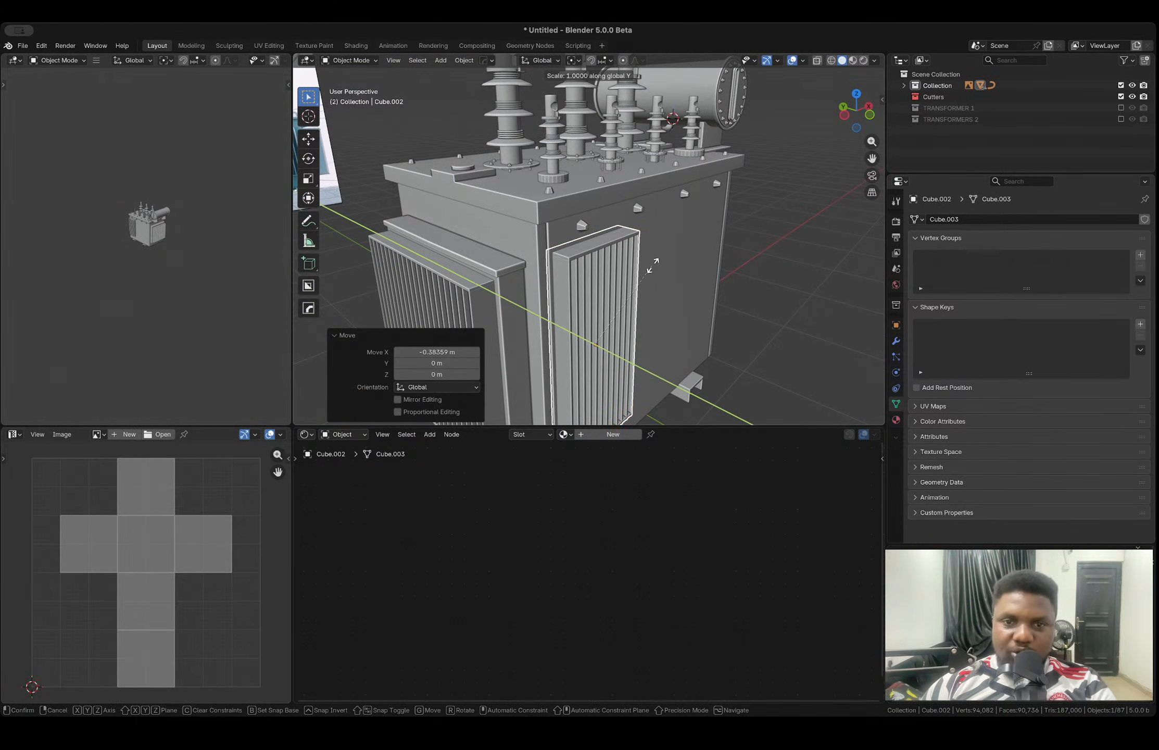
{"action": "left_click", "coordinate": [789, 300]}
{"action": "key", "text": "g"}
{"action": "key", "text": "y"}
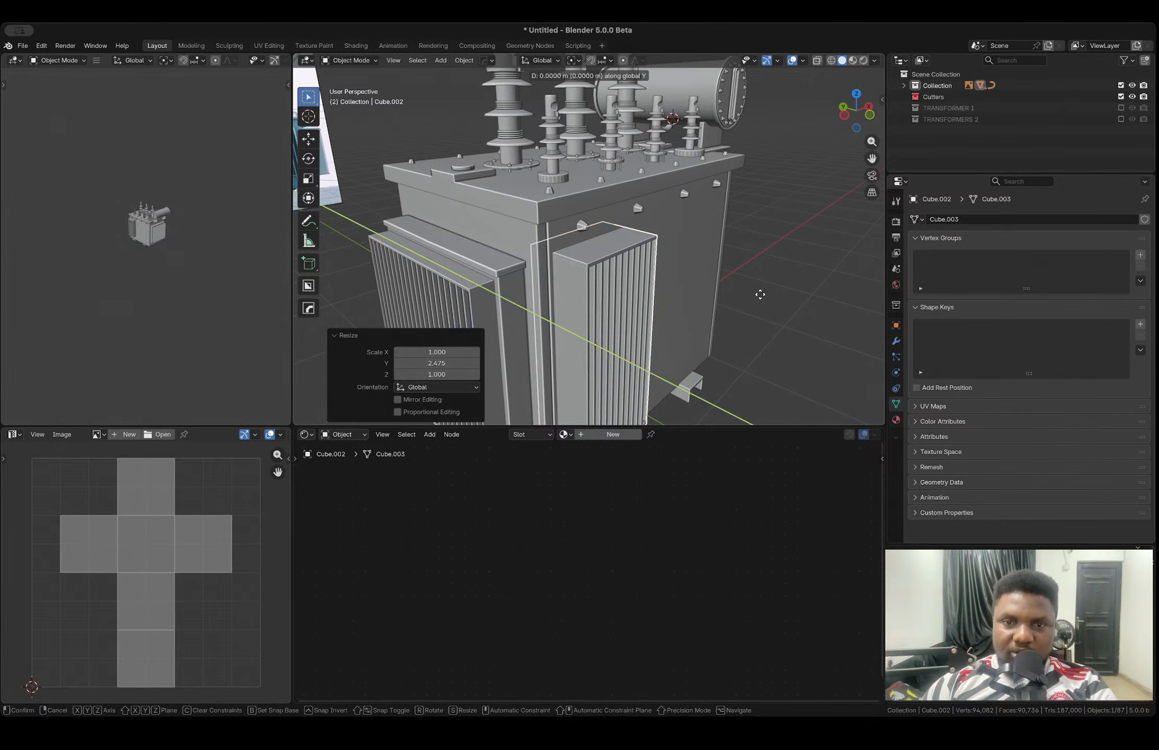
{"action": "left_click", "coordinate": [776, 305]}
- Extrude the fin panel's upper face about 0.113 m and scale the new face to 0.144 to form a tapered cap
{"action": "scroll", "coordinate": [672, 274], "scroll_direction": "up", "scroll_amount": 3}
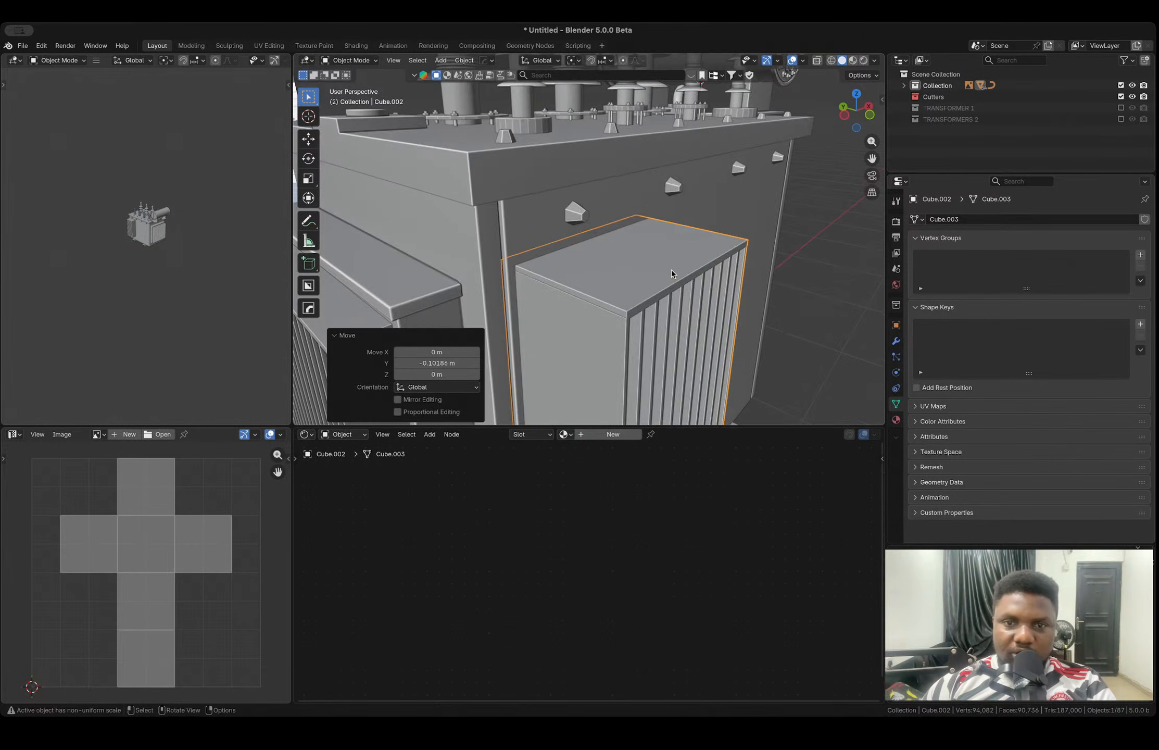
{"action": "key", "text": "Tab"}
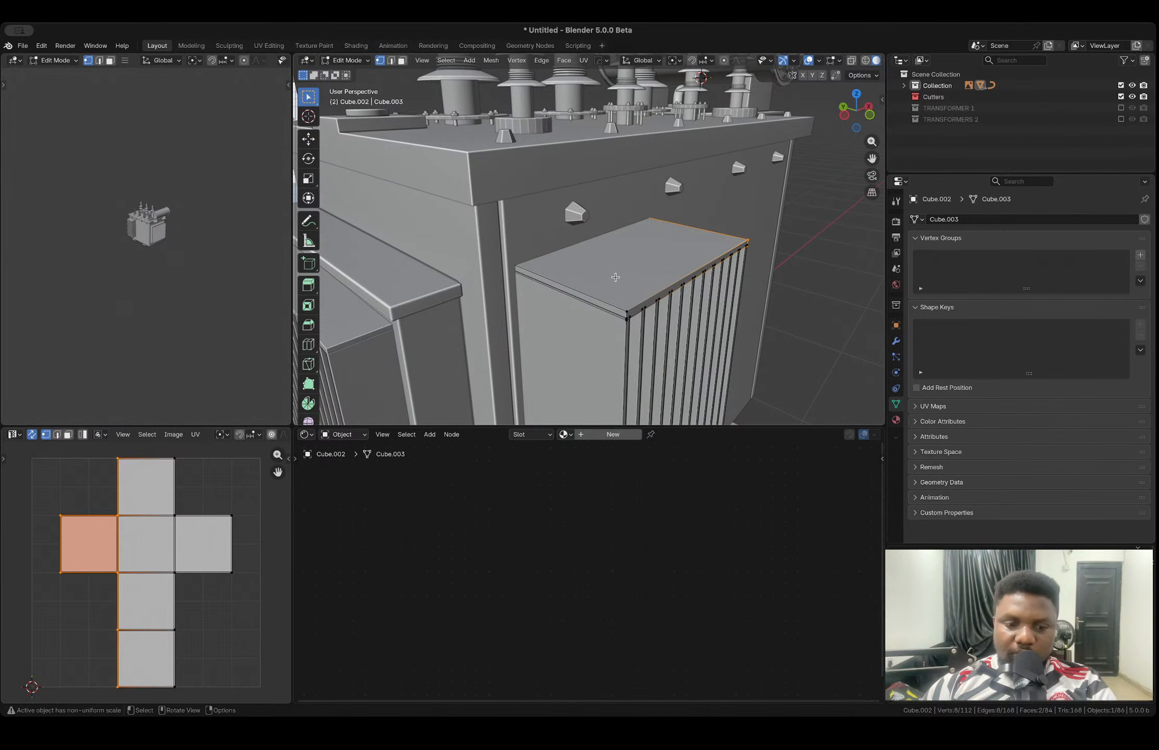
{"action": "key", "text": "3"}
{"action": "left_click", "coordinate": [613, 277]}
{"action": "middle_click_drag", "start_coordinate": [613, 277], "coordinate": [649, 266]}
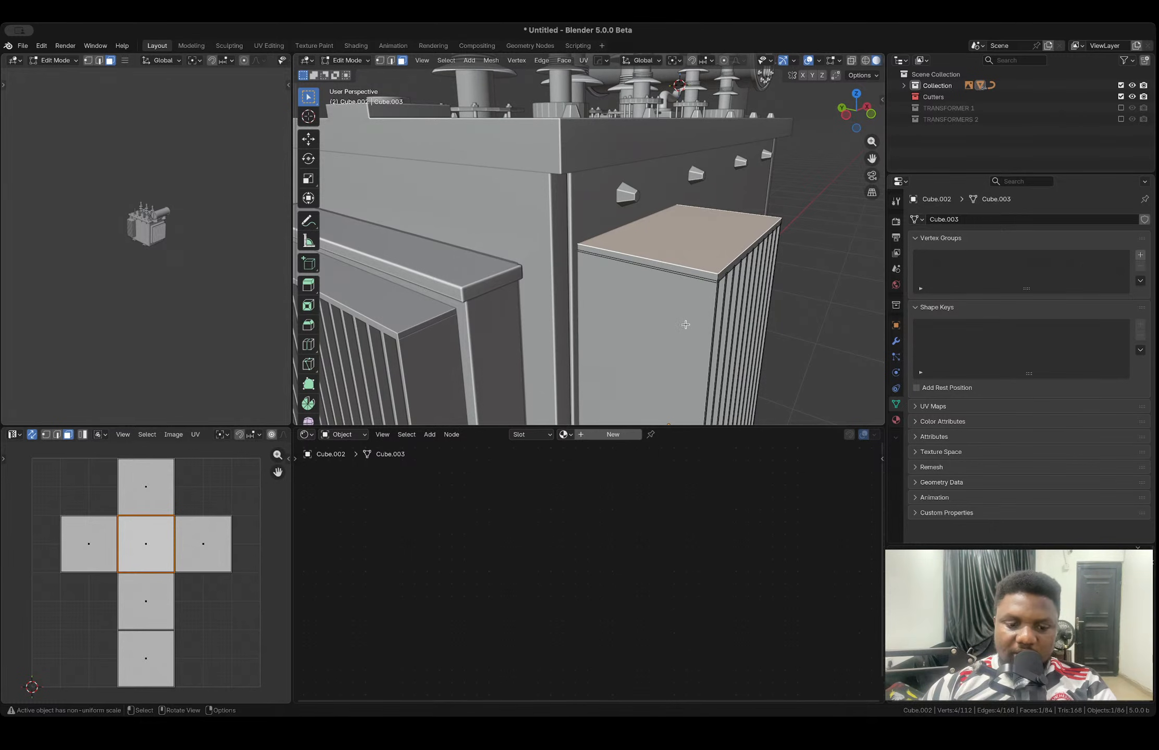
{"action": "key", "text": "e"}
{"action": "left_click", "coordinate": [685, 308]}
{"action": "key", "text": "s"}
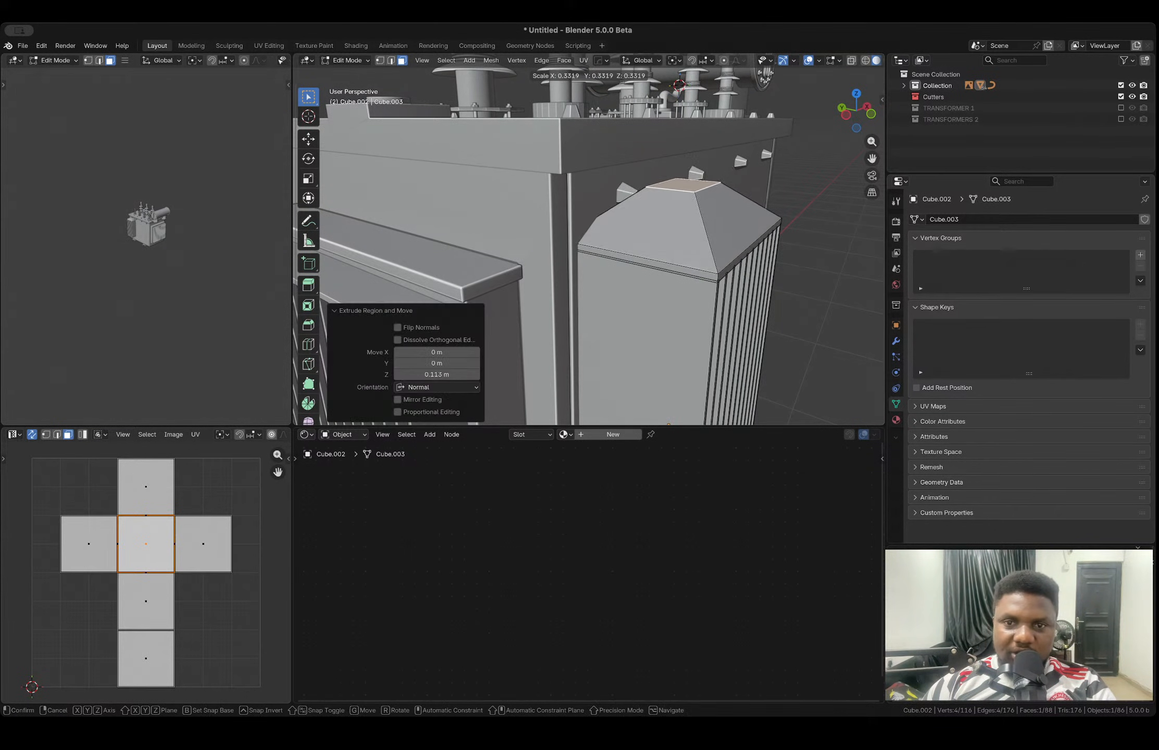
{"action": "left_click", "coordinate": [667, 205]}
- Move the cap's small upper face along Y toward the tank wall and return to Object Mode
{"action": "key", "text": "g"}
{"action": "key", "text": "y"}
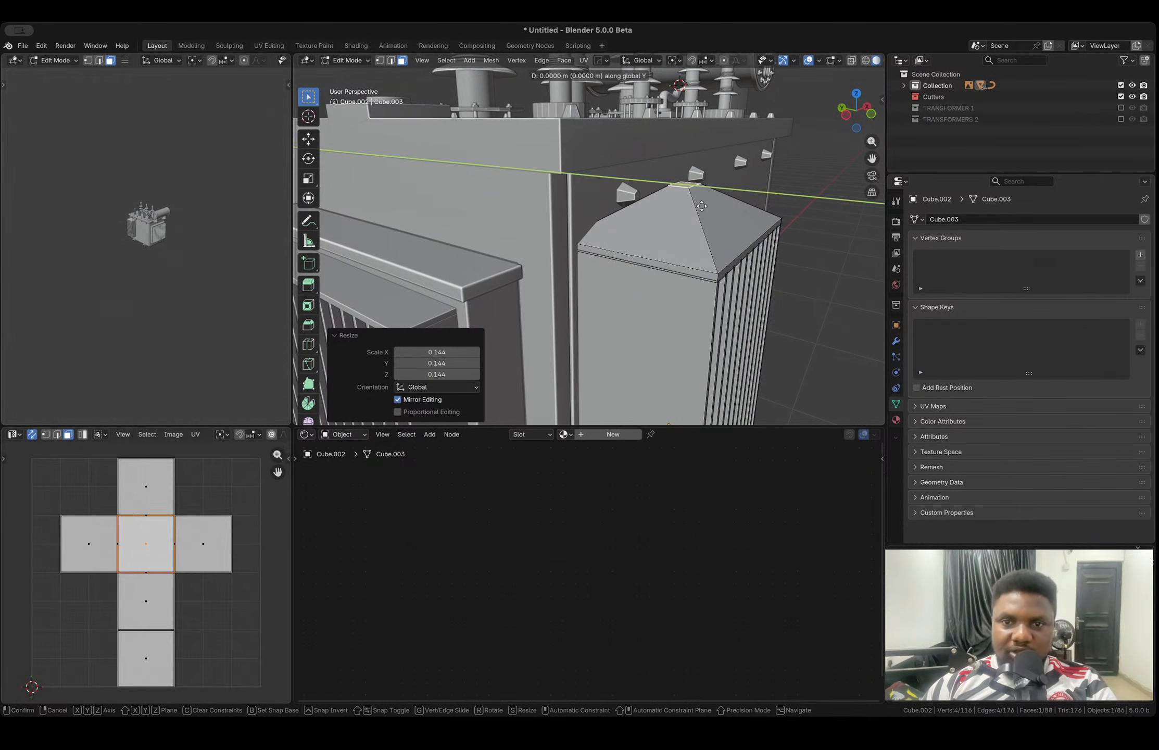
{"action": "left_click", "coordinate": [659, 205]}
{"action": "key", "text": "Tab"}
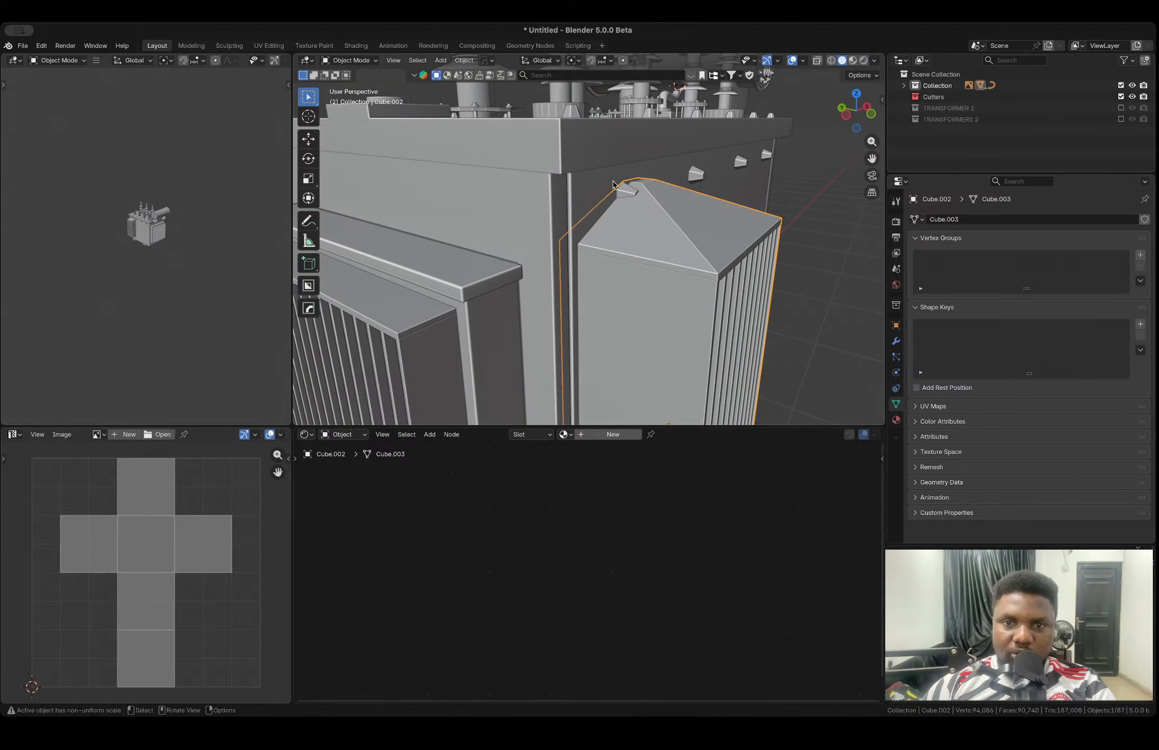
- Delete the row of hexagonal bolts above the front fin panel
{"action": "left_click", "coordinate": [624, 192]}
{"action": "middle_click_drag", "start_coordinate": [624, 192], "coordinate": [620, 207]}
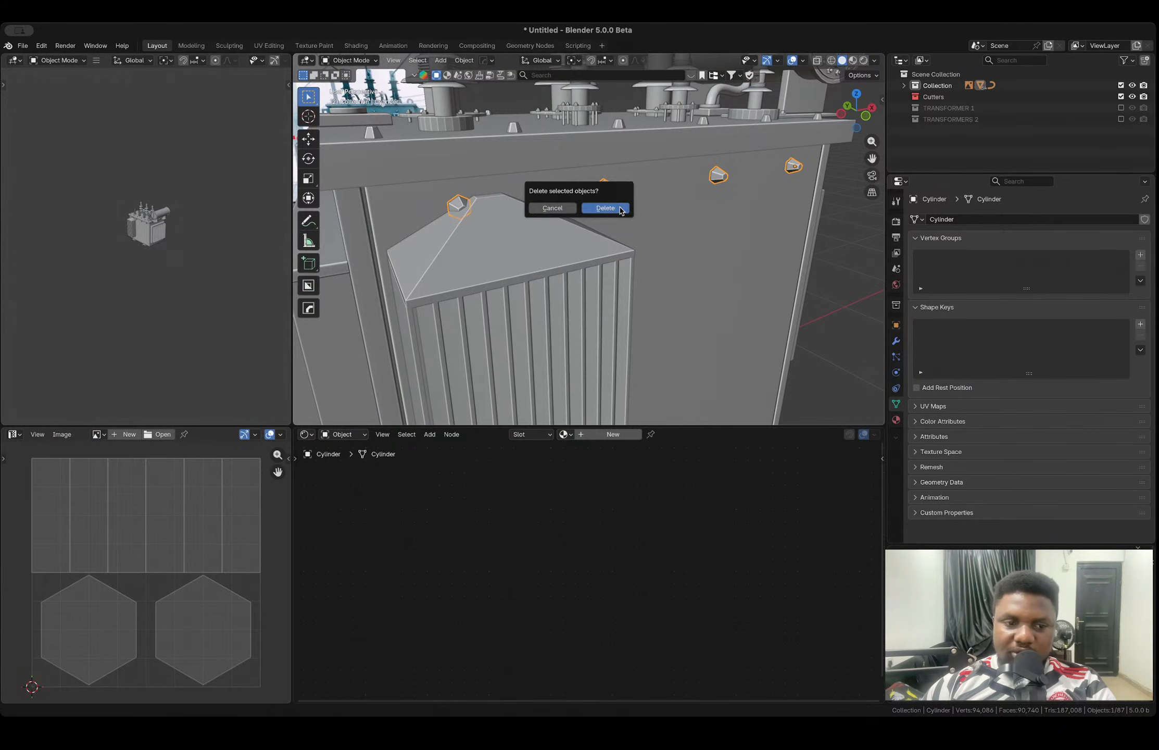
{"action": "key", "text": "x"}
{"action": "left_click", "coordinate": [620, 208]}
- Mirror the front fin panel along Z so its lower end gets a matching tapered cap
{"action": "scroll", "coordinate": [619, 209], "scroll_direction": "down", "scroll_amount": 5}
{"action": "middle_click_drag", "start_coordinate": [565, 237], "coordinate": [521, 248]}
{"action": "left_click", "coordinate": [518, 239]}
{"action": "scroll", "coordinate": [519, 241], "scroll_direction": "down", "scroll_amount": 1}
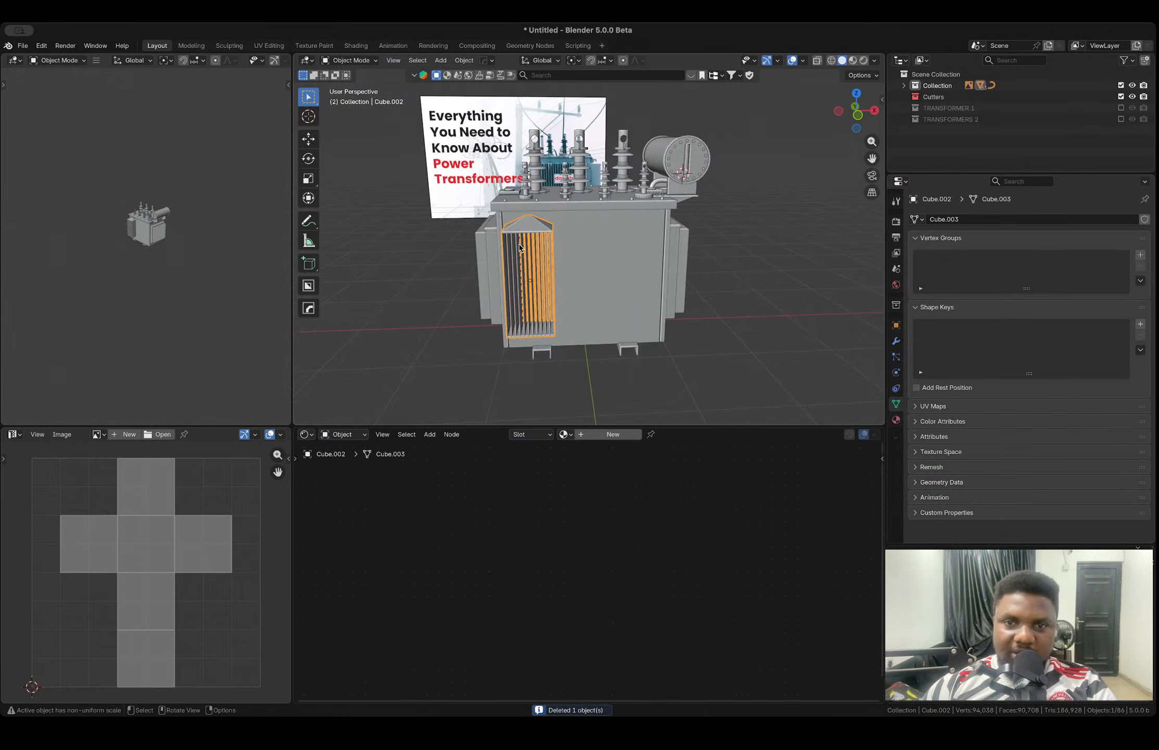
{"action": "left_click", "coordinate": [857, 117]}
{"action": "scroll", "coordinate": [582, 230], "scroll_direction": "up", "scroll_amount": 5}
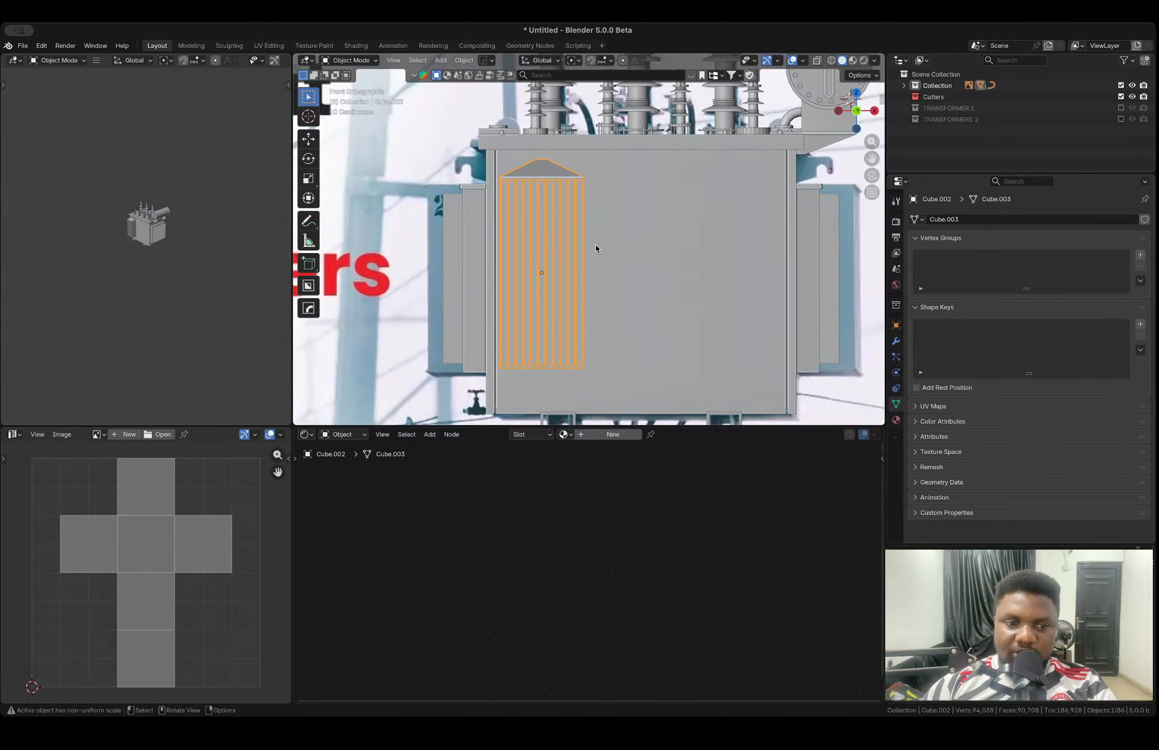
{"action": "key", "text": "alt+x"}
{"action": "left_click", "coordinate": [541, 186]}
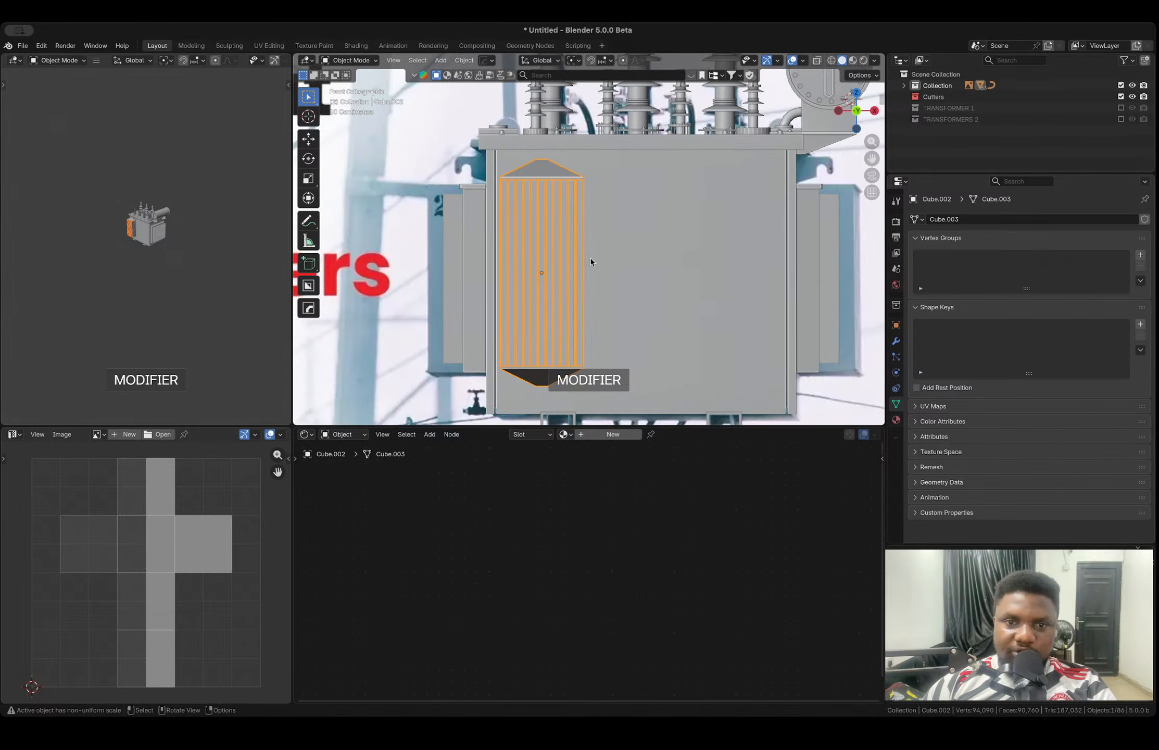
- Move the mirrored fin panel about -0.036 m along Z and duplicate it along X at about 0.594 m spacing for three panels
{"action": "key", "text": "g"}
{"action": "key", "text": "z"}
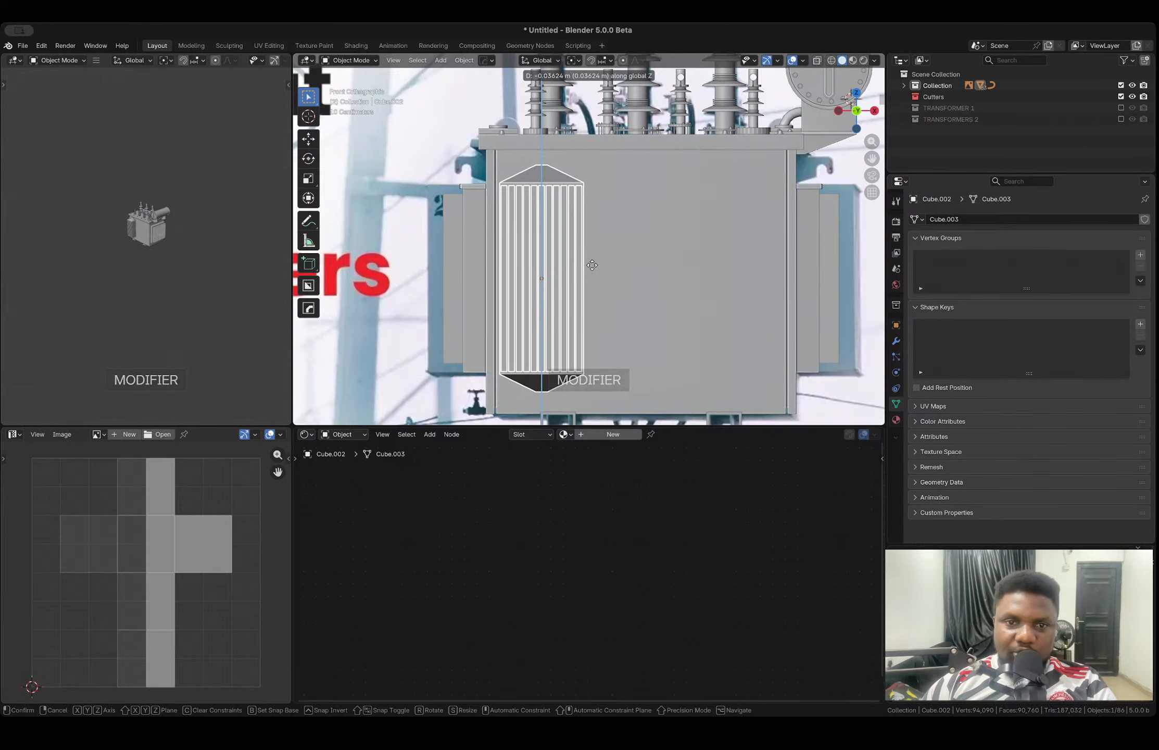
{"action": "left_click", "coordinate": [592, 265]}
{"action": "key", "text": "shift+d"}
{"action": "key", "text": "x"}
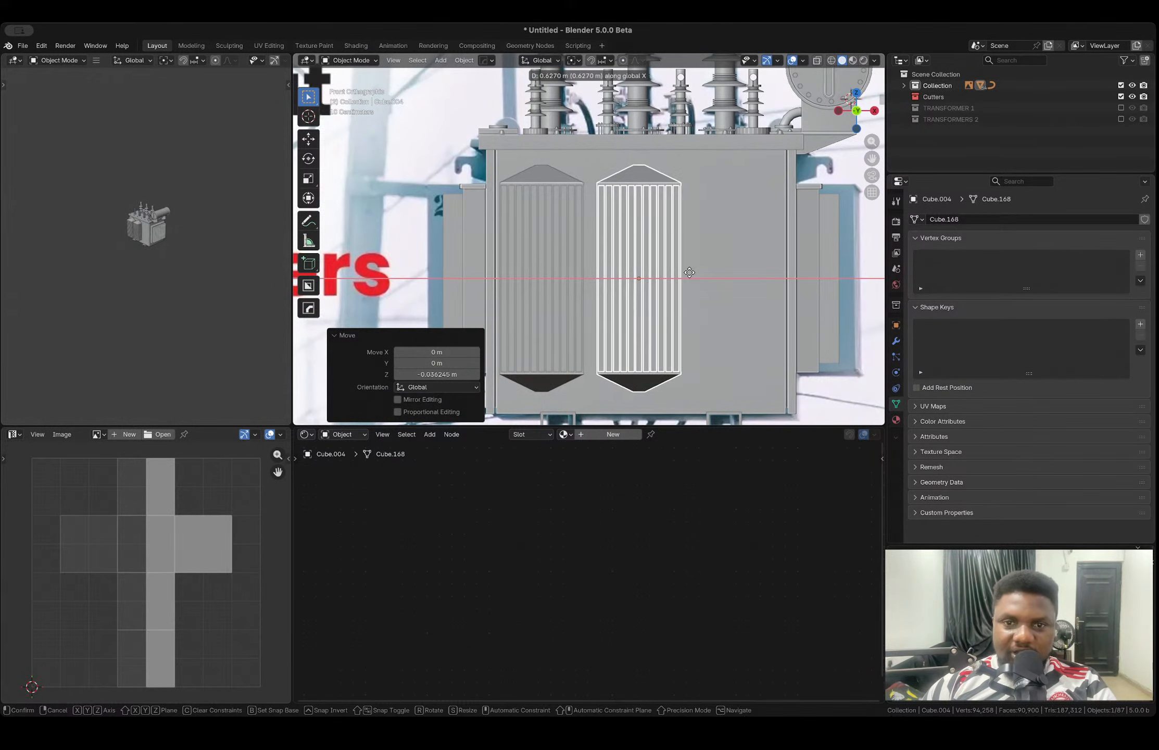
{"action": "left_click", "coordinate": [685, 272]}
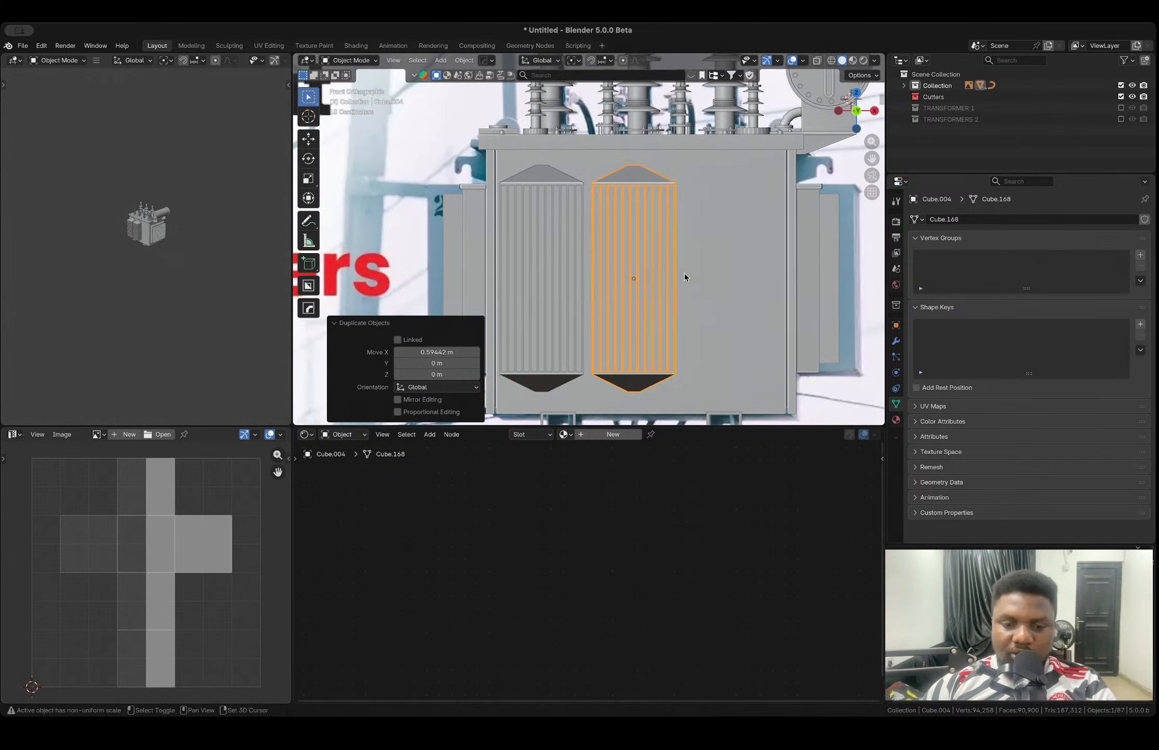
- Select all three front fin panels and scale them to 1.033 along X around the active element
{"action": "left_click", "coordinate": [647, 180], "text": "shift"}
{"action": "left_click", "coordinate": [551, 183], "text": "shift"}
{"action": "key", "text": "period"}
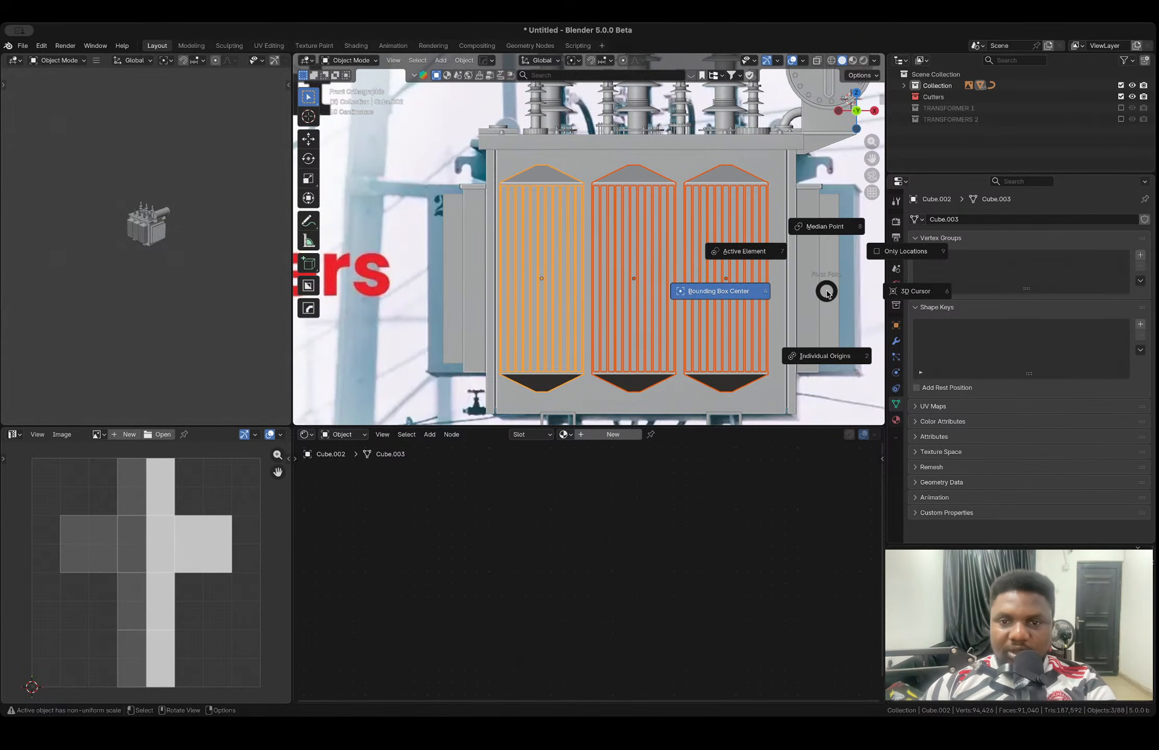
{"action": "left_click", "coordinate": [758, 267]}
{"action": "key", "text": "s"}
{"action": "key", "text": "x"}
{"action": "left_click", "coordinate": [769, 262]}
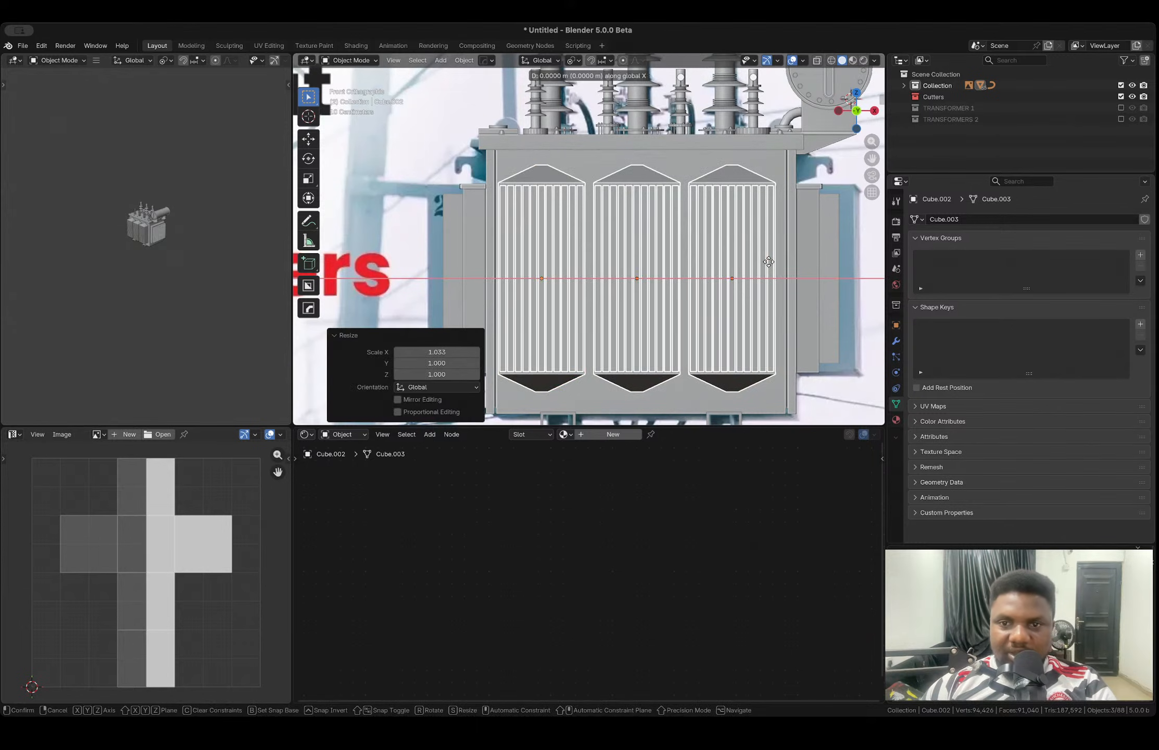
{"action": "key", "text": "Tab"}
{"action": "key", "text": "Tab"}
{"action": "key", "text": "alt+x"}
{"action": "key", "text": "Escape"}
{"action": "middle_click_drag", "start_coordinate": [599, 250], "coordinate": [657, 266]}
{"action": "scroll", "coordinate": [635, 269], "scroll_direction": "down", "scroll_amount": 6}
{"action": "left_click", "coordinate": [766, 265]}
{"action": "middle_click_drag", "start_coordinate": [757, 269], "coordinate": [720, 307]}
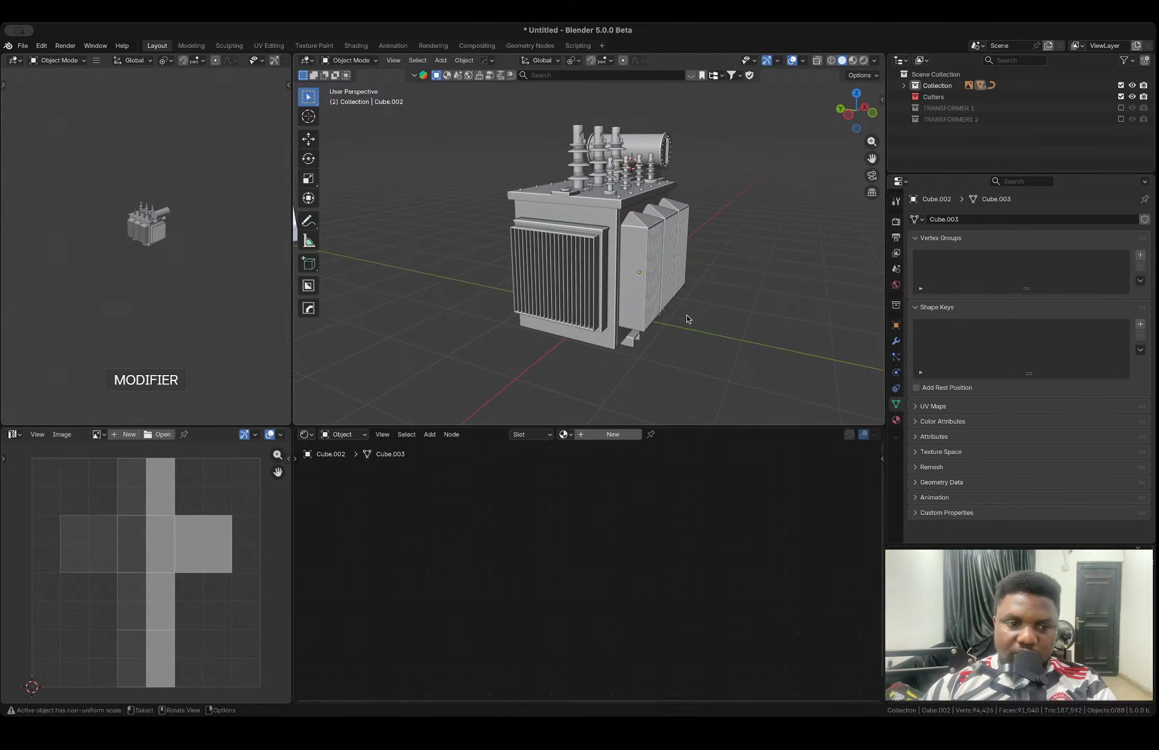
- Extend the side fin panel by moving its outer vertices outward along X to the outer edge of the reference radiator
{"action": "left_click", "coordinate": [583, 253]}
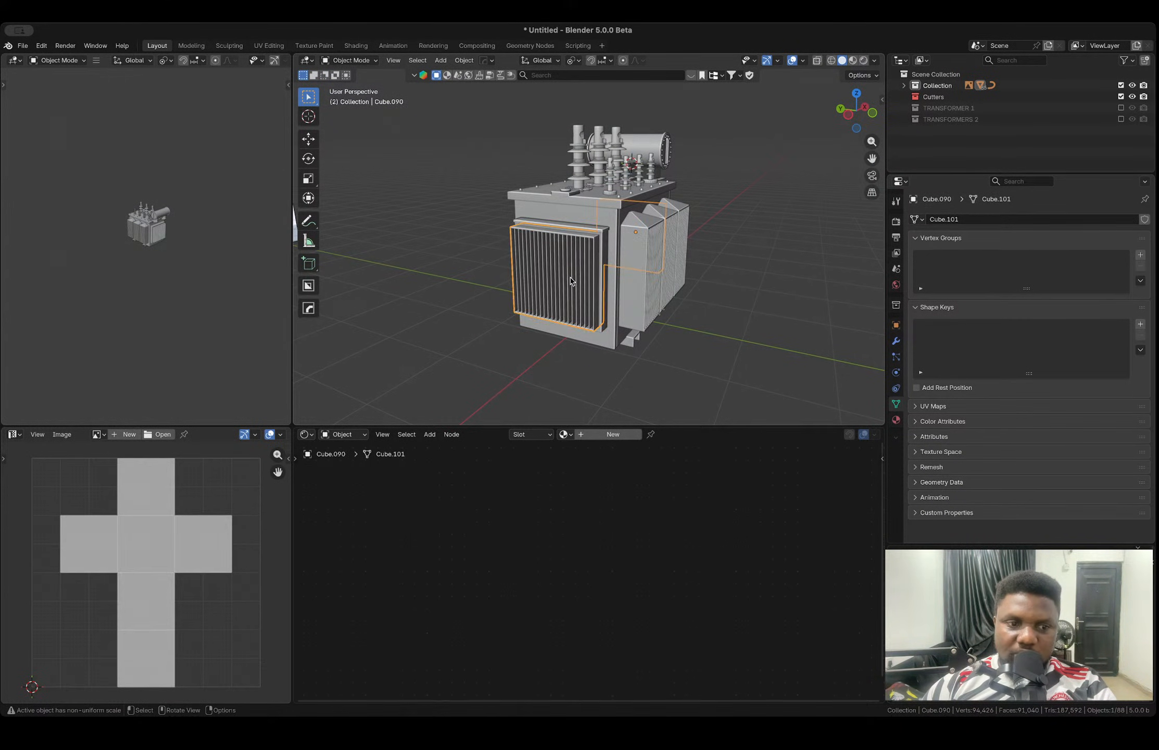
{"action": "scroll", "coordinate": [571, 281], "scroll_direction": "up", "scroll_amount": 2}
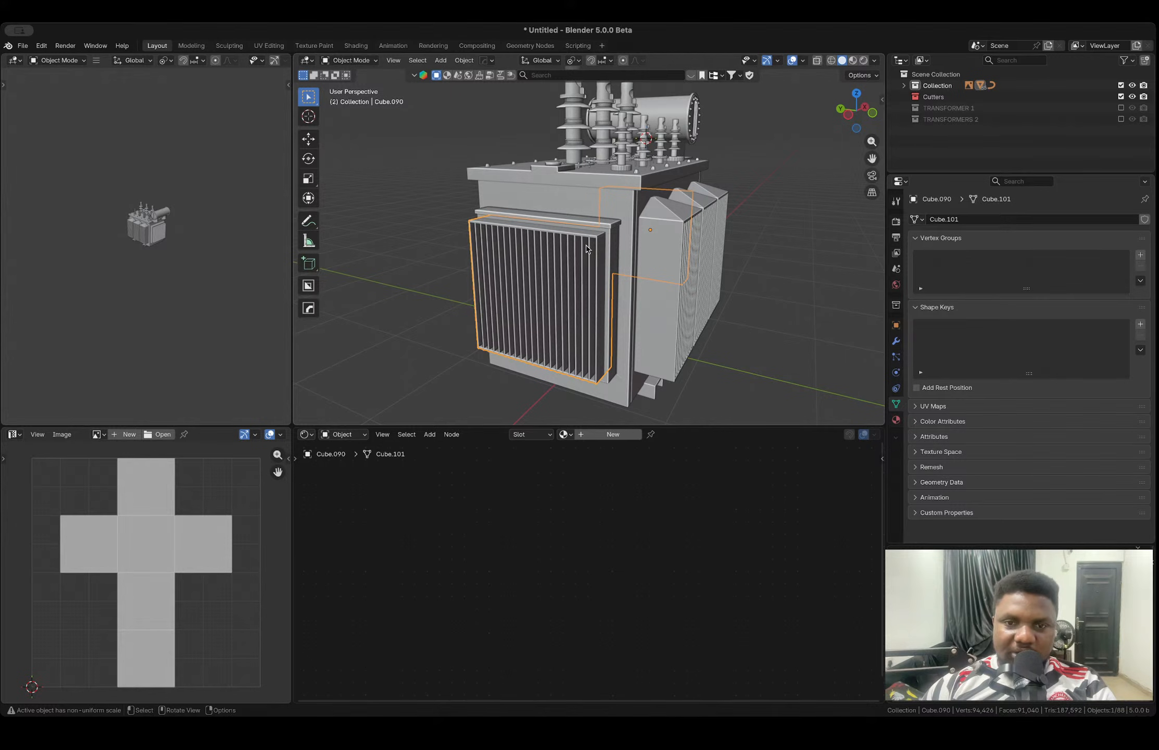
{"action": "middle_click_drag", "start_coordinate": [597, 251], "coordinate": [523, 245]}
{"action": "key", "text": "Tab"}
{"action": "middle_click_drag", "start_coordinate": [723, 246], "coordinate": [625, 244]}
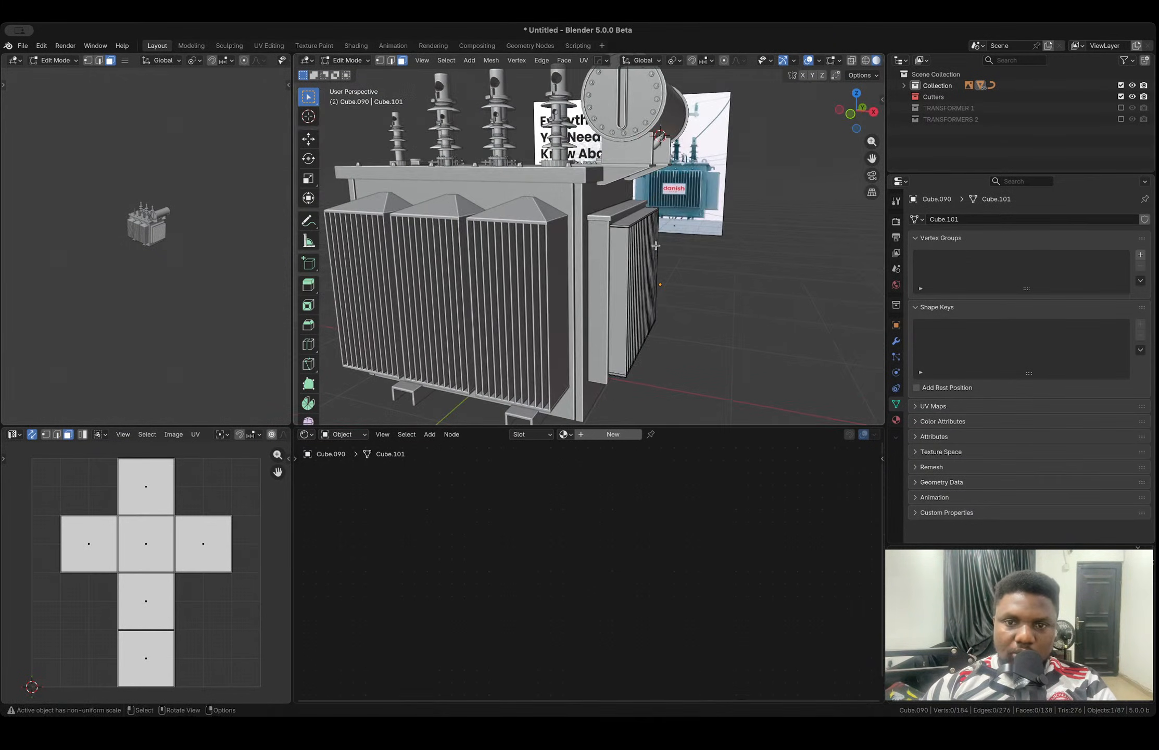
{"action": "left_click", "coordinate": [852, 113]}
{"action": "key", "text": "1"}
{"action": "key", "text": "alt+z"}
{"action": "key", "text": "b"}
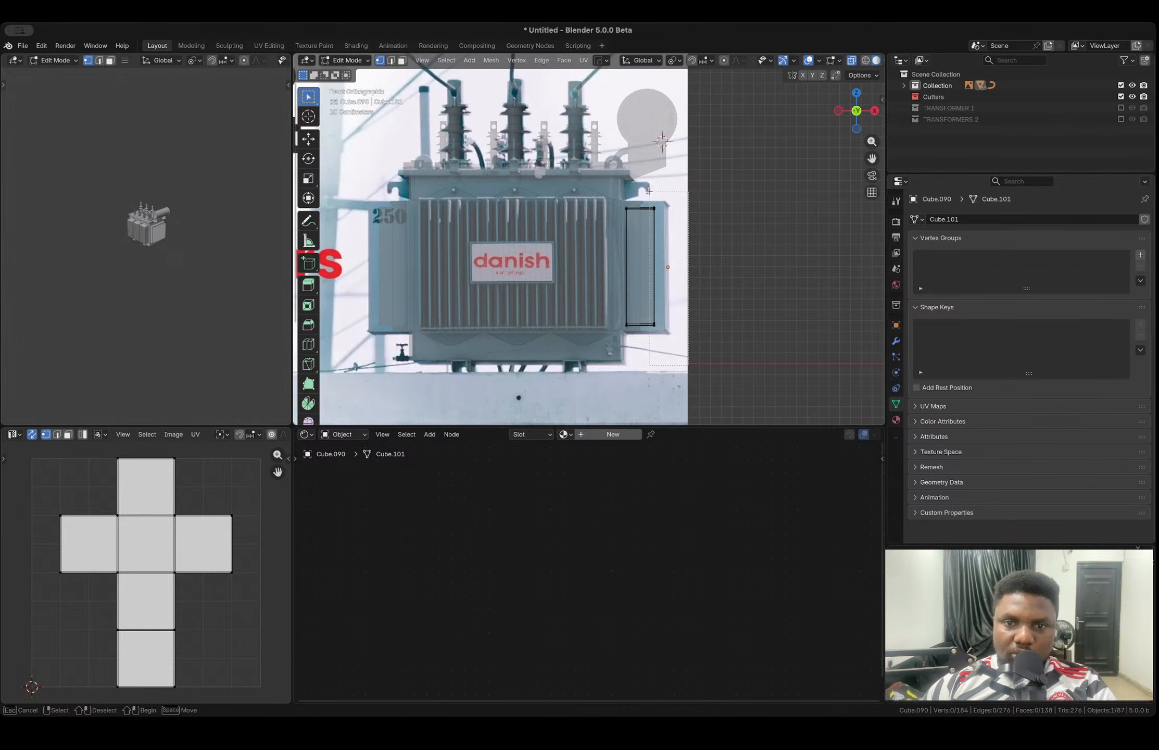
{"action": "left_click_drag", "start_coordinate": [649, 191], "coordinate": [648, 190]}
{"action": "key", "text": "g"}
{"action": "key", "text": "x"}
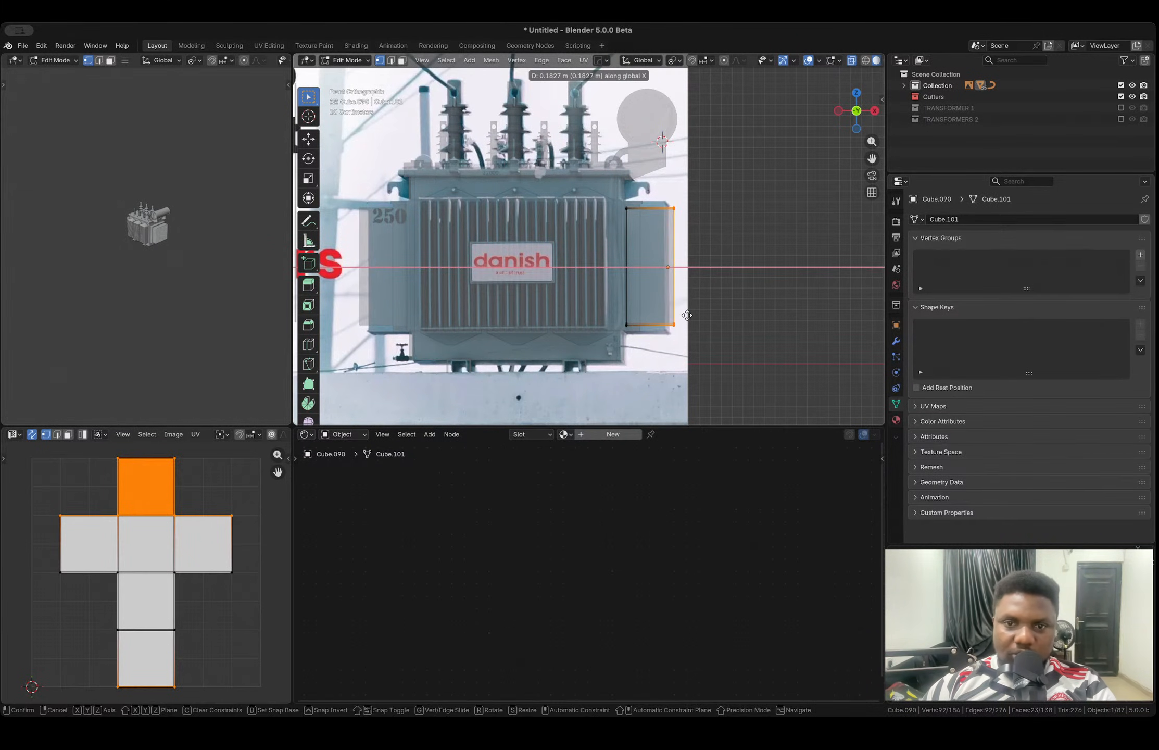
{"action": "left_click", "coordinate": [682, 316]}
{"action": "middle_click_drag", "start_coordinate": [681, 317], "coordinate": [581, 255]}
{"action": "key", "text": "Tab"}
{"action": "key", "text": "alt+z"}
- Move the outer vertices of the tank body's positive-X side projection inward along X and return to Object Mode
{"action": "scroll", "coordinate": [604, 265], "scroll_direction": "up", "scroll_amount": 4}
{"action": "left_click", "coordinate": [565, 268]}
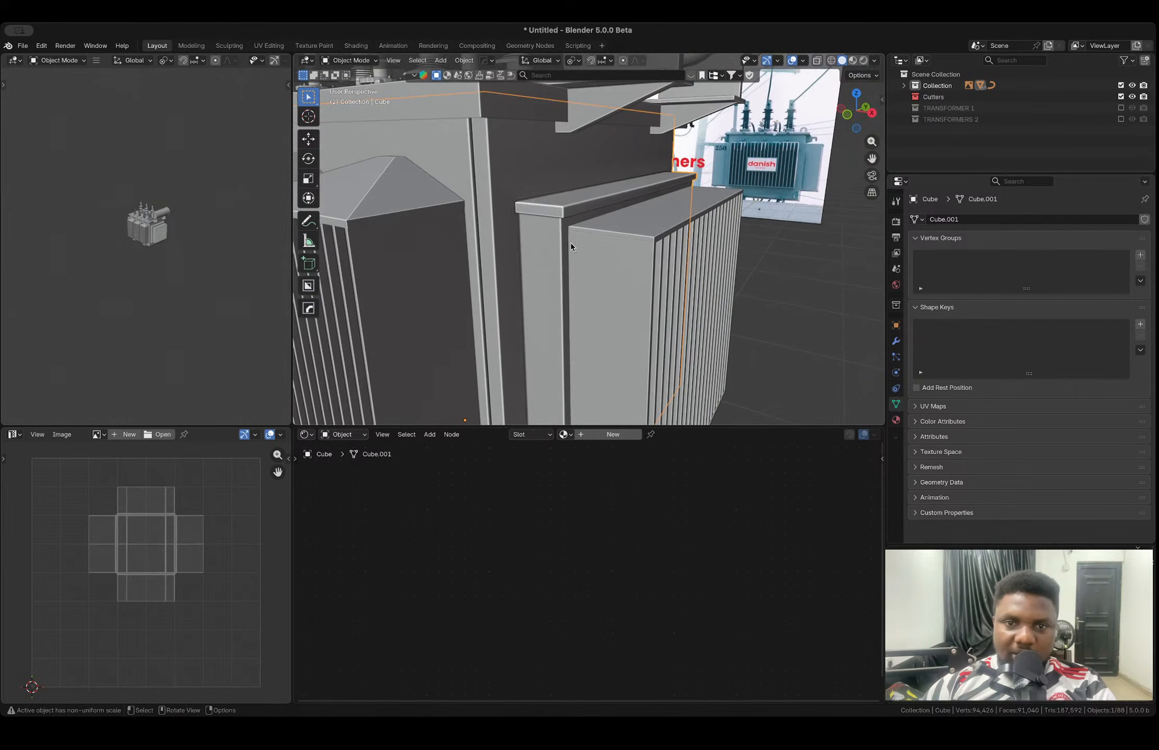
{"action": "key", "text": "Tab"}
{"action": "middle_click_drag", "start_coordinate": [558, 211], "coordinate": [599, 204]}
{"action": "key", "text": "alt+z"}
{"action": "scroll", "coordinate": [745, 273], "scroll_direction": "down", "scroll_amount": 4}
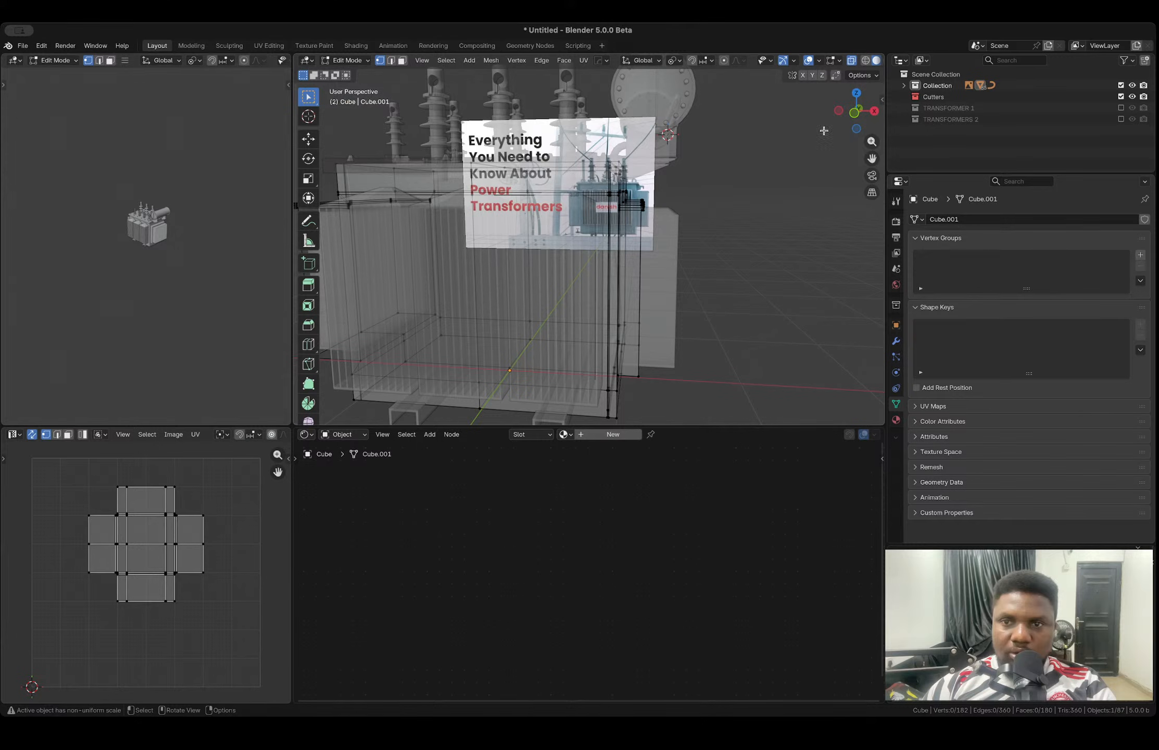
{"action": "left_click", "coordinate": [856, 114]}
{"action": "left_click_drag", "start_coordinate": [670, 360], "coordinate": [637, 171]}
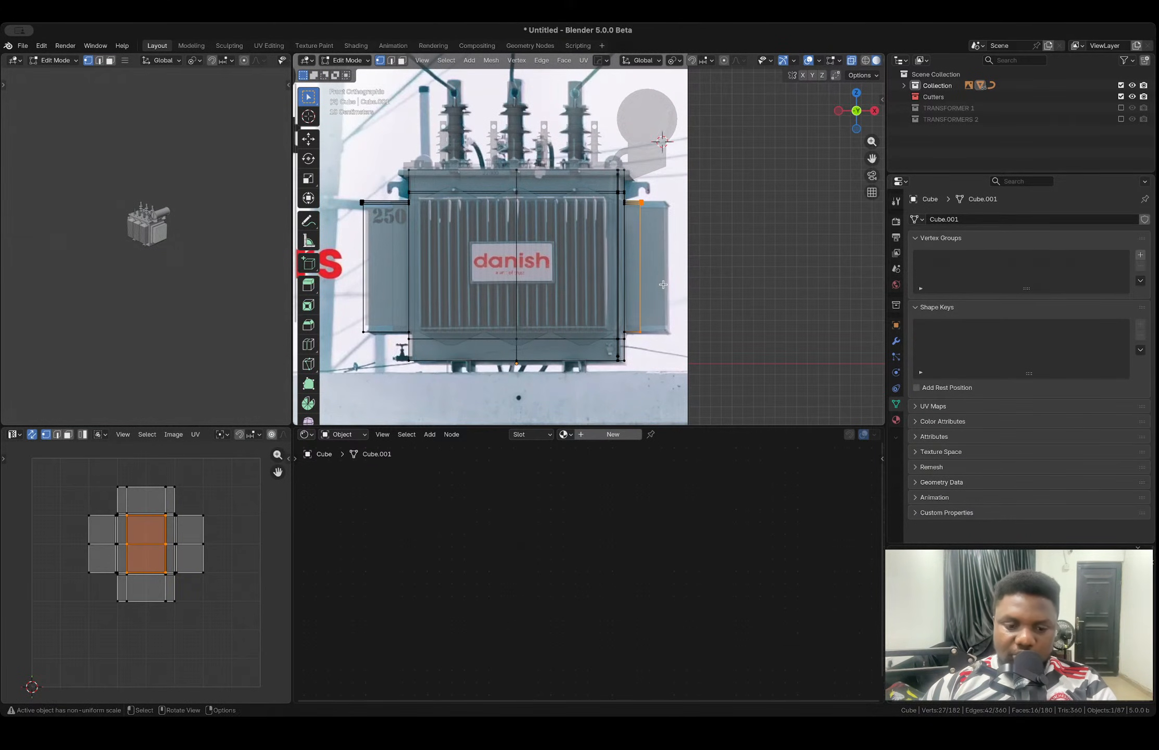
{"action": "key", "text": "g"}
{"action": "key", "text": "x"}
{"action": "left_click", "coordinate": [651, 286]}
{"action": "key", "text": "Tab"}
{"action": "middle_click_drag", "start_coordinate": [651, 287], "coordinate": [616, 243]}
{"action": "key", "text": "alt+z"}
- Extrude the side fin panel's upper face about 0.097 m and scale the new face to 0.244
{"action": "left_click", "coordinate": [611, 255]}
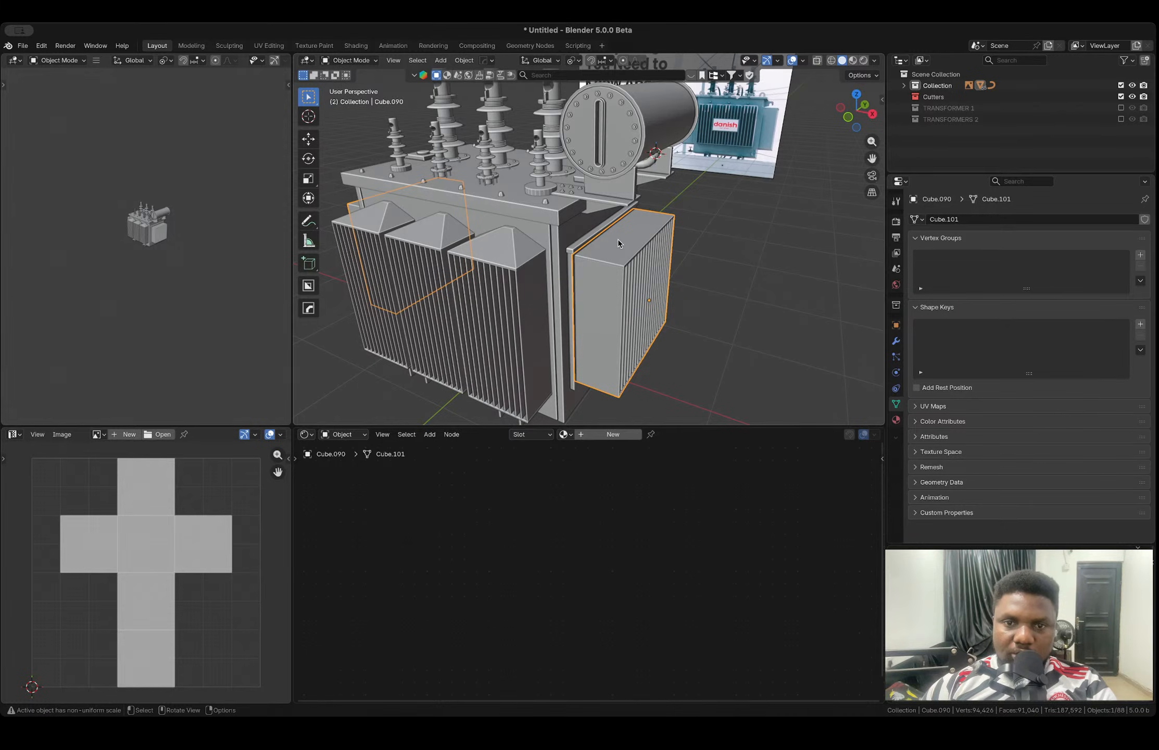
{"action": "key", "text": "Tab"}
{"action": "key", "text": "3"}
{"action": "left_click", "coordinate": [618, 239]}
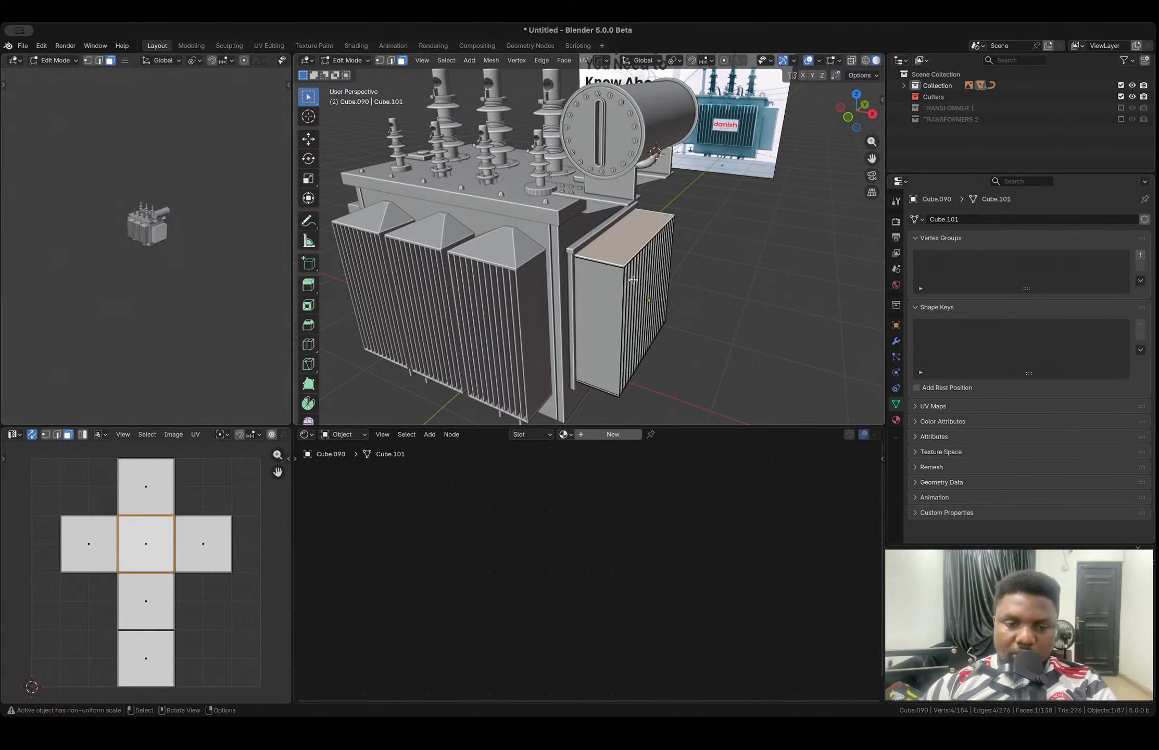
{"action": "key", "text": "e"}
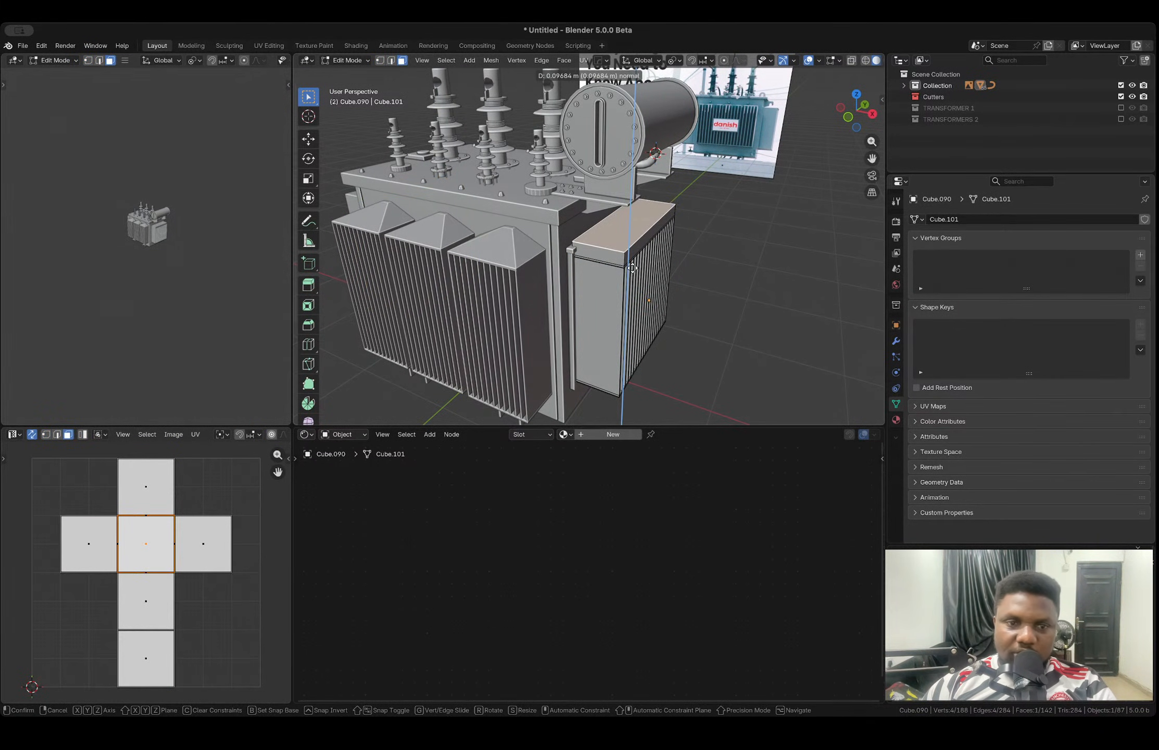
{"action": "left_click", "coordinate": [632, 268]}
{"action": "key", "text": "s"}
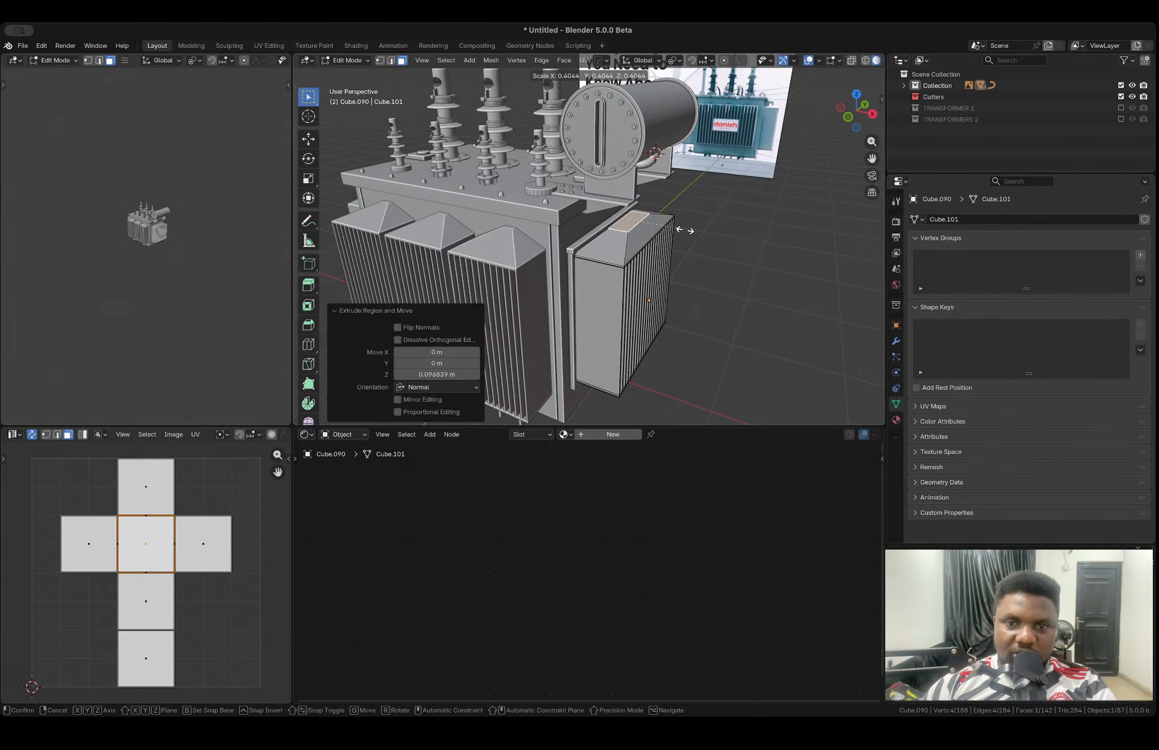
{"action": "left_click", "coordinate": [665, 229]}
- Move the side cap's small upper face about -0.169 m along X and -0.046 m along Z
{"action": "key", "text": "g"}
{"action": "key", "text": "x"}
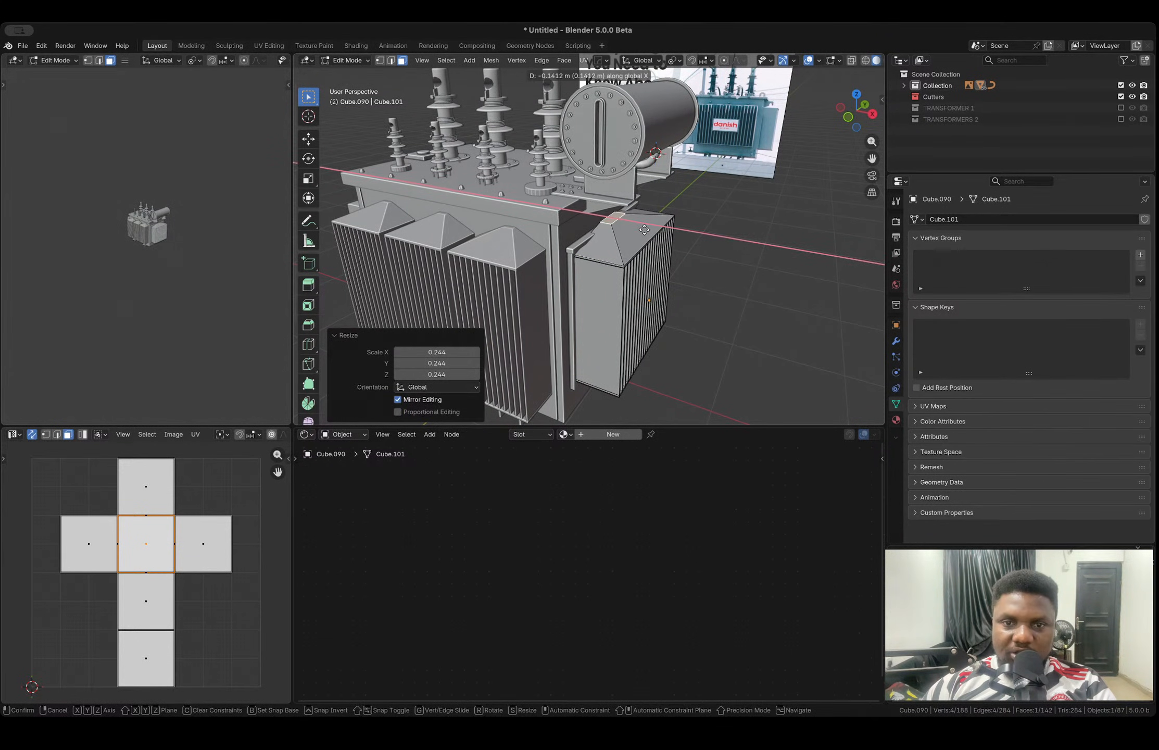
{"action": "left_click", "coordinate": [642, 230]}
{"action": "key", "text": "g"}
{"action": "key", "text": "z"}
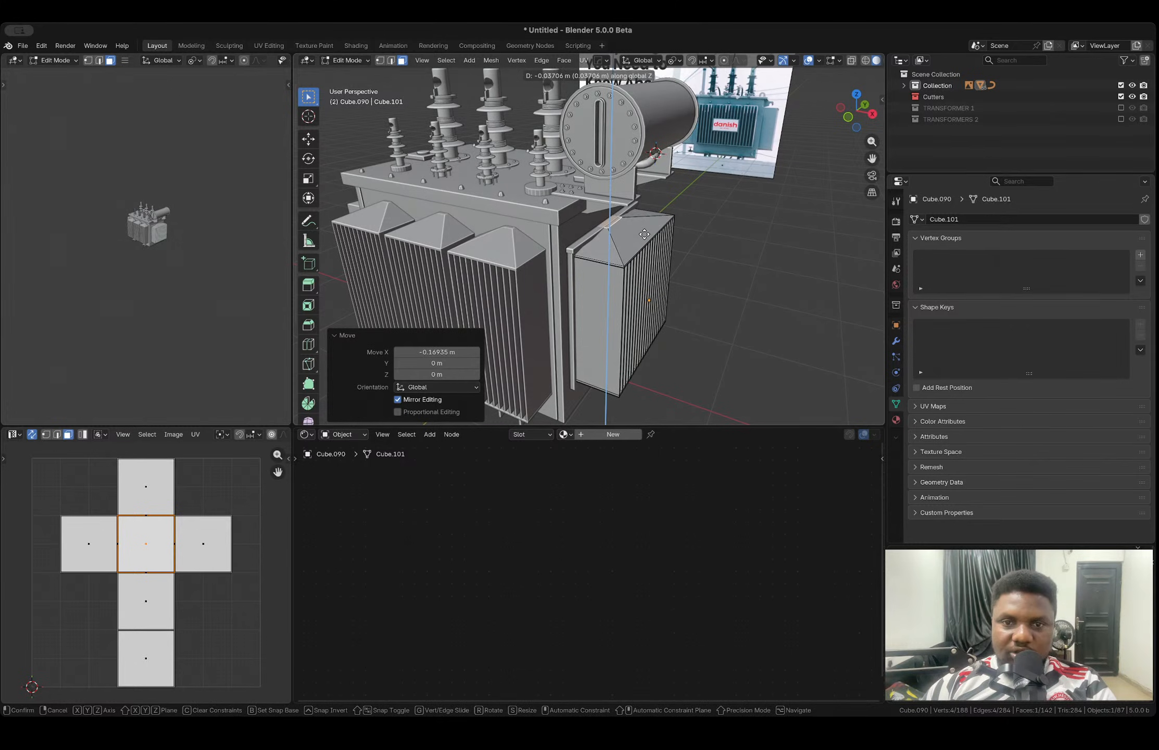
{"action": "left_click", "coordinate": [647, 236]}
- Lower the side panel's cap rim and upper fin vertices along Z in the front view, and return to Object Mode
{"action": "middle_click_drag", "start_coordinate": [635, 262], "coordinate": [749, 189]}
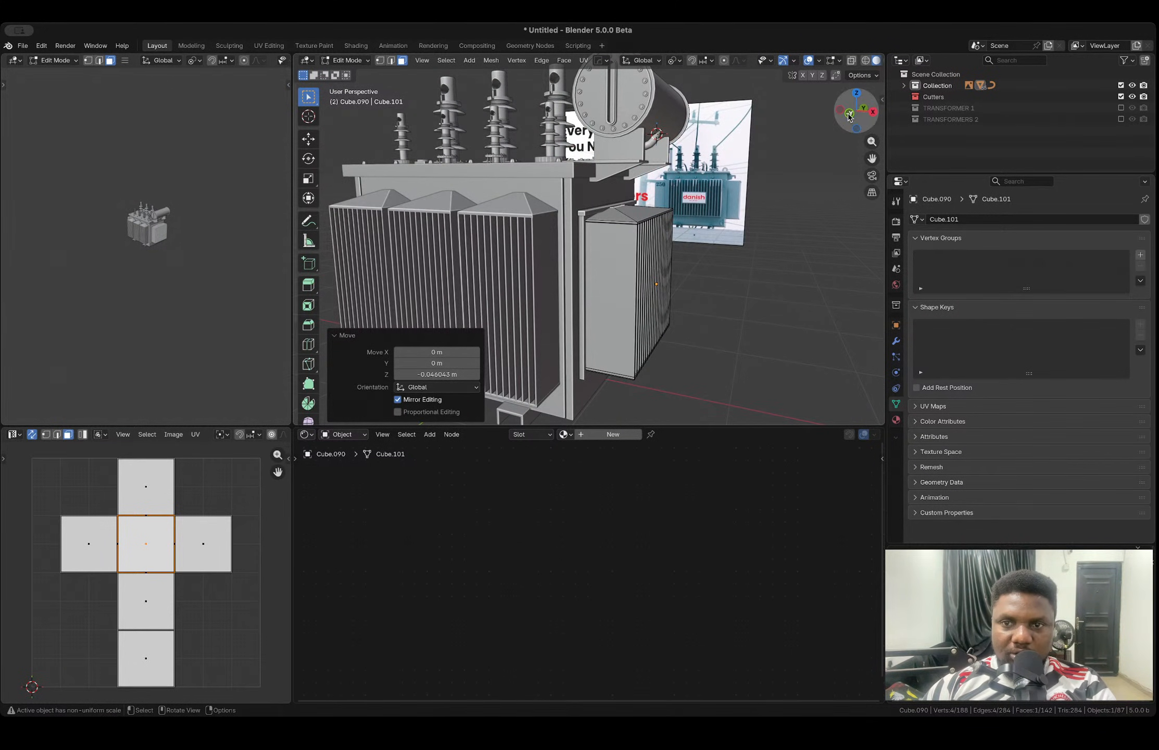
{"action": "left_click", "coordinate": [850, 113]}
{"action": "scroll", "coordinate": [710, 267], "scroll_direction": "up", "scroll_amount": 5}
{"action": "key", "text": "1"}
{"action": "key", "text": "alt+z"}
{"action": "left_click_drag", "start_coordinate": [710, 267], "coordinate": [580, 219]}
{"action": "key", "text": "g"}
{"action": "key", "text": "z"}
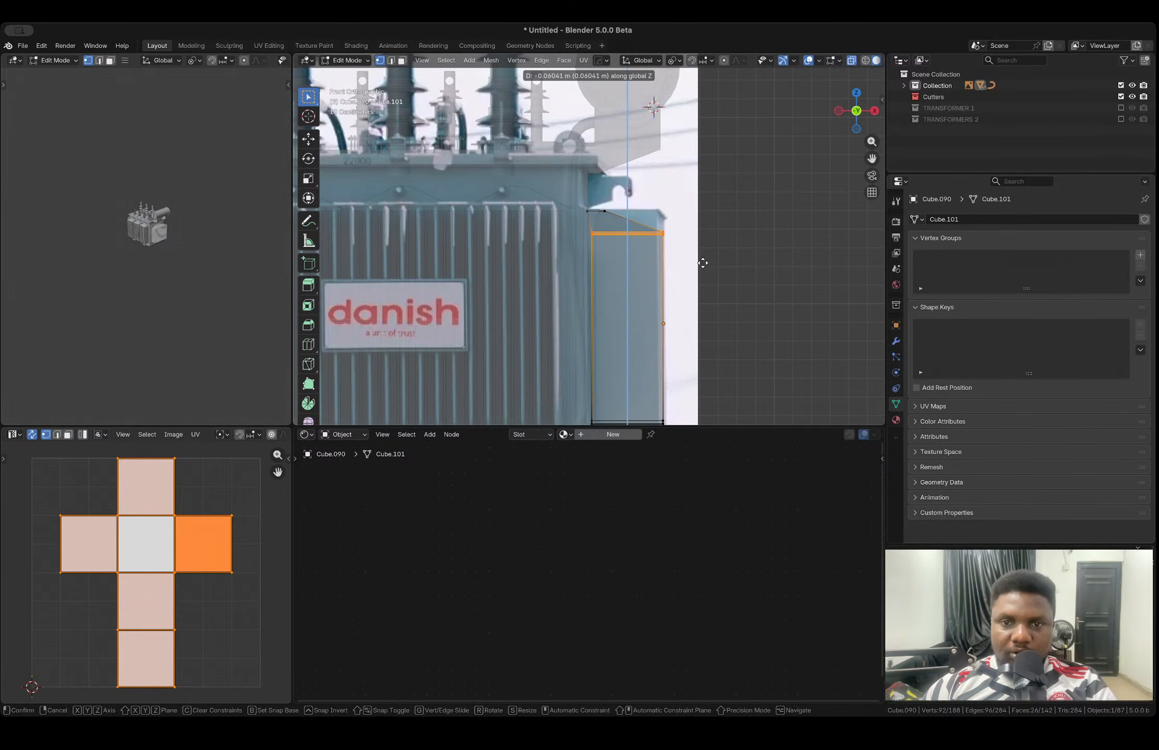
{"action": "left_click", "coordinate": [702, 273]}
{"action": "key", "text": "Tab"}
{"action": "key", "text": "alt+z"}
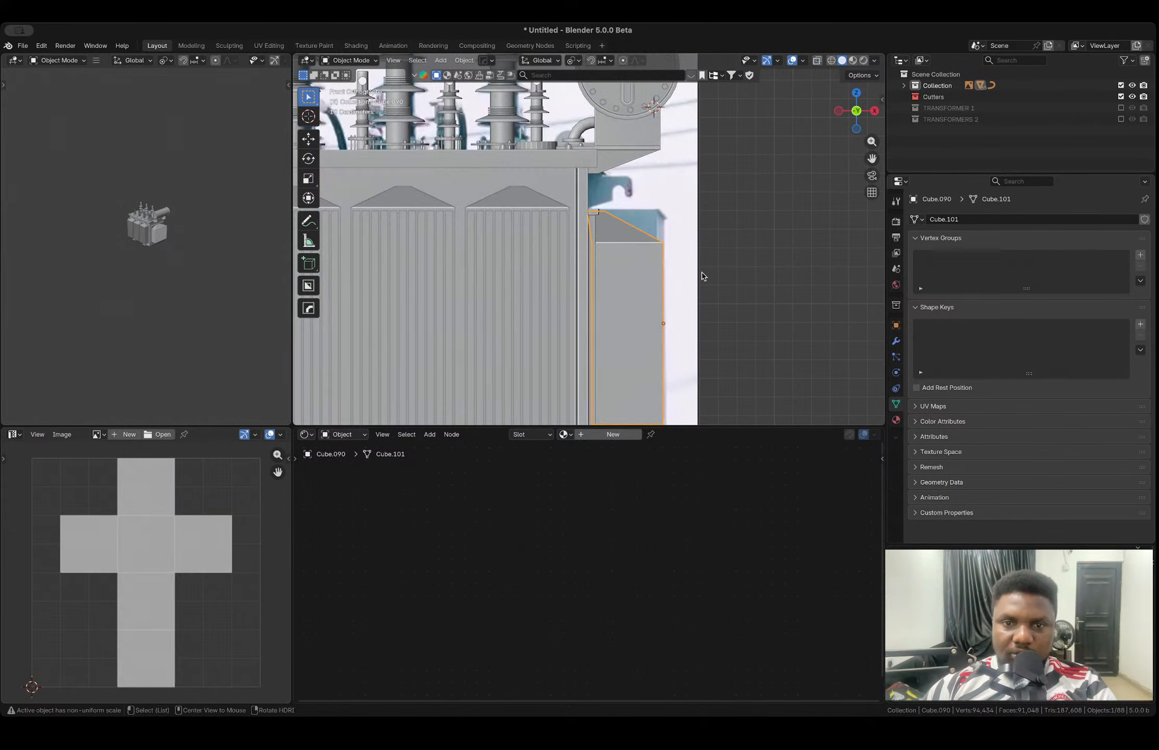
- Try to extrude the narrow band beneath the side panel's cap outward along its normals
{"action": "middle_click_drag", "start_coordinate": [702, 274], "coordinate": [604, 292]}
{"action": "scroll", "coordinate": [604, 291], "scroll_direction": "down", "scroll_amount": 4}
{"action": "left_click", "coordinate": [683, 264]}
{"action": "mouse_move", "coordinate": [682, 264]}
{"action": "middle_mouse_down"}
{"action": "mouse_move", "coordinate": [675, 275]}
{"action": "mouse_move", "coordinate": [689, 277]}
{"action": "middle_mouse_up"}
{"action": "scroll", "coordinate": [515, 273], "scroll_direction": "up", "scroll_amount": 3}
{"action": "left_click", "coordinate": [525, 276]}
{"action": "key", "text": "Tab"}
{"action": "middle_click_drag", "start_coordinate": [527, 276], "coordinate": [563, 279]}
{"action": "scroll", "coordinate": [589, 323], "scroll_direction": "up", "scroll_amount": 4}
{"action": "key", "text": "2"}
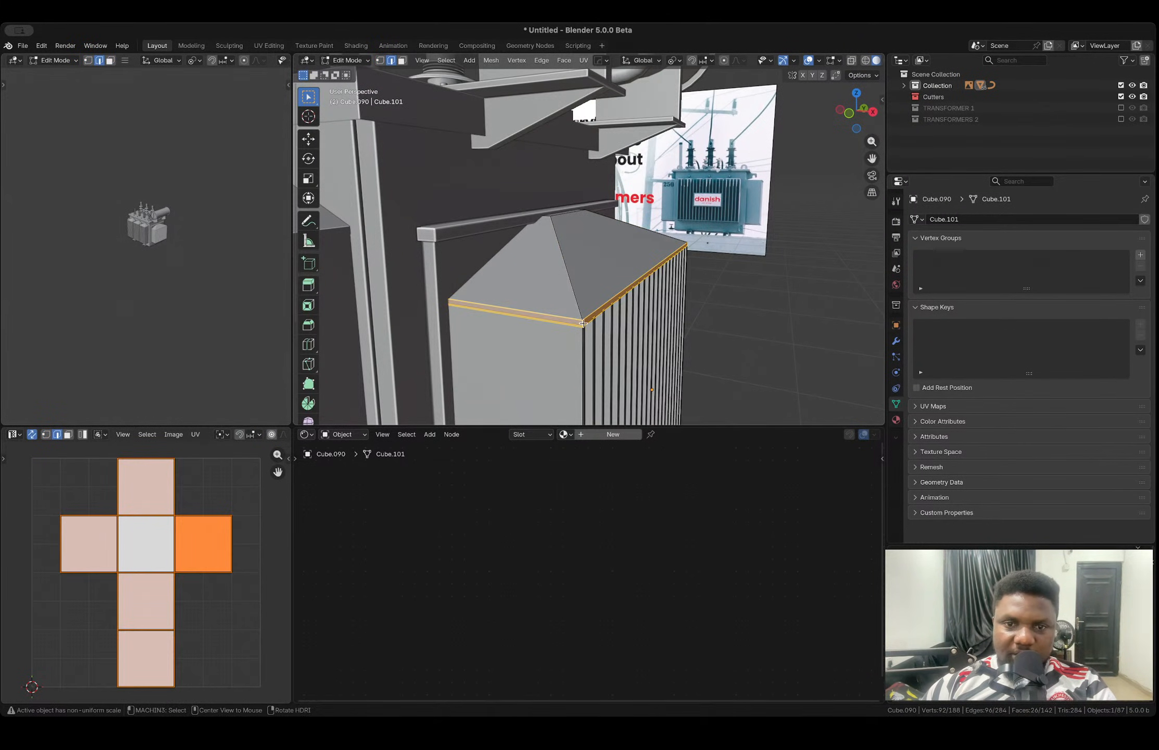
{"action": "key", "text": "alt+e"}
{"action": "left_click", "coordinate": [605, 346]}
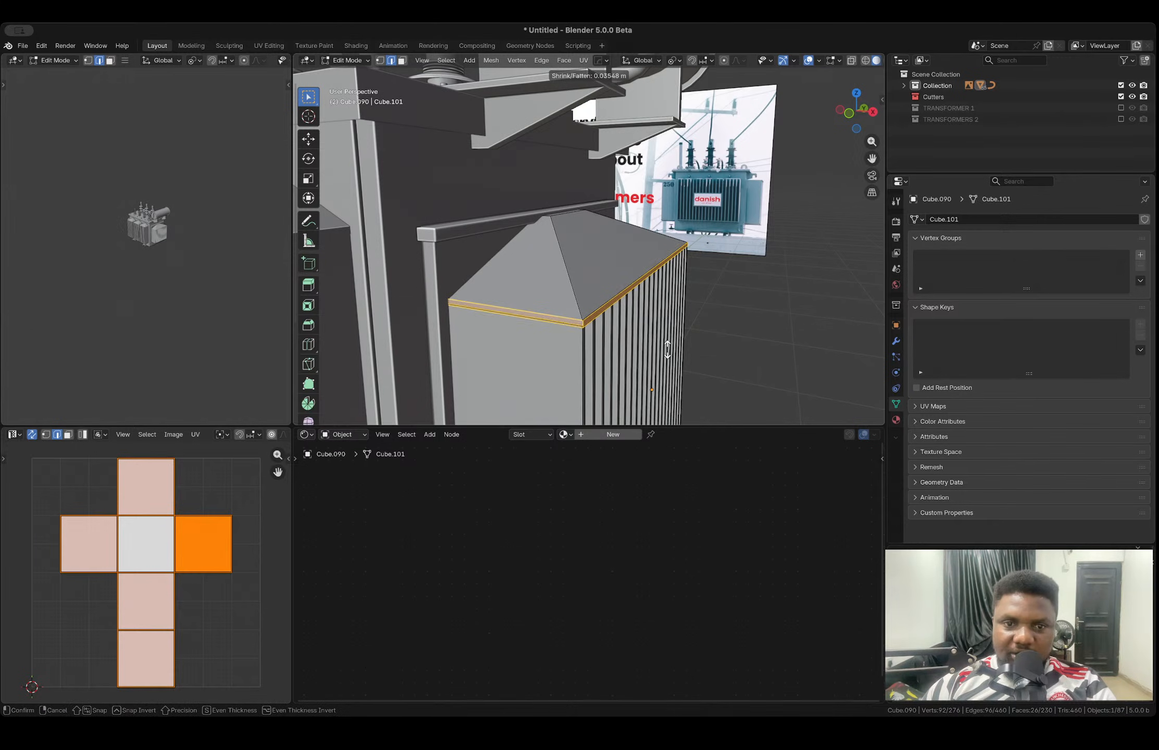
{"action": "left_click", "coordinate": [667, 271]}
{"action": "key", "text": "Tab"}
{"action": "key", "text": "ctrl+a"}
{"action": "left_click", "coordinate": [655, 290]}
{"action": "key", "text": "ctrl+z"}
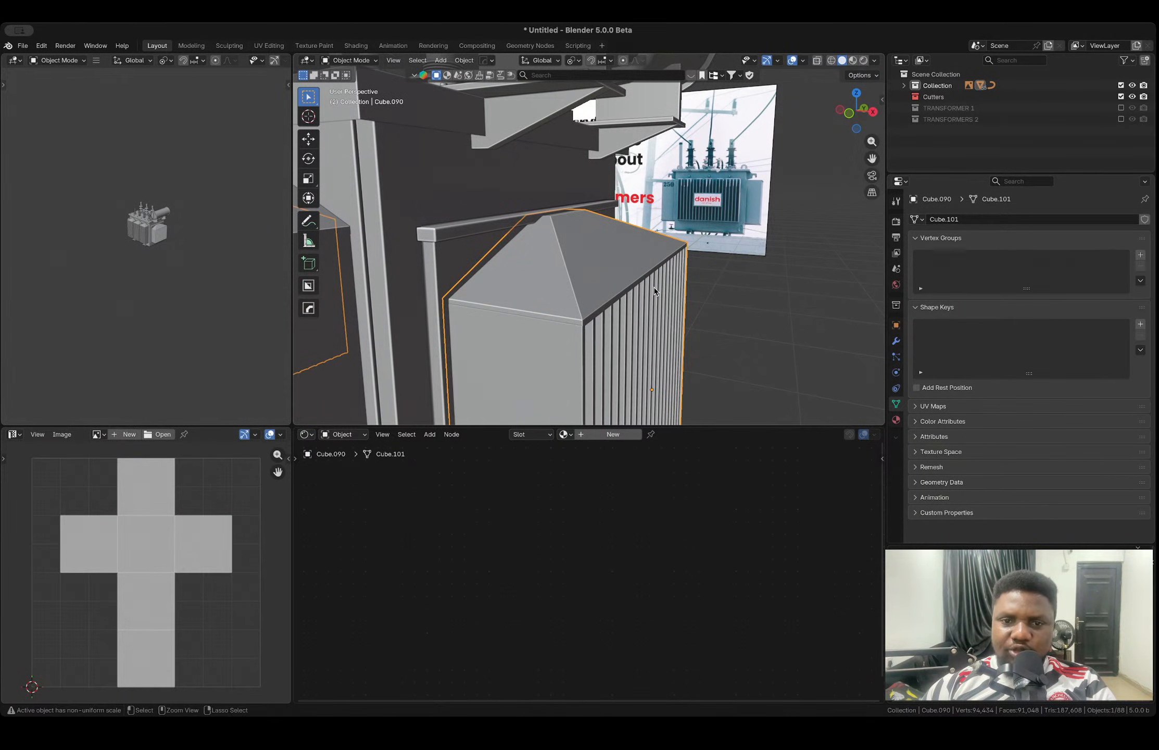
- Apply the side panel's scale and extrude the band beneath its cap about 0.016 m outward along the normals
{"action": "key", "text": "Tab"}
{"action": "key", "text": "Tab"}
{"action": "key", "text": "ctrl+a"}
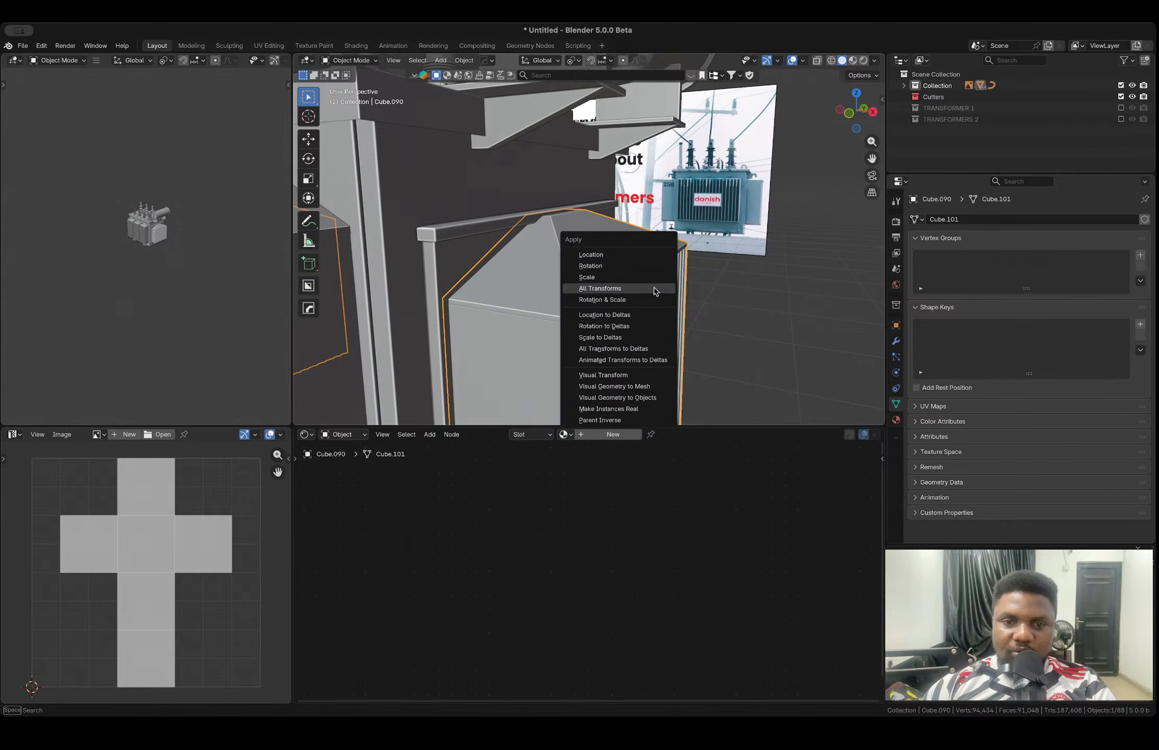
{"action": "left_click", "coordinate": [649, 278]}
{"action": "key", "text": "Tab"}
{"action": "key", "text": "alt+e"}
{"action": "left_click", "coordinate": [649, 311]}
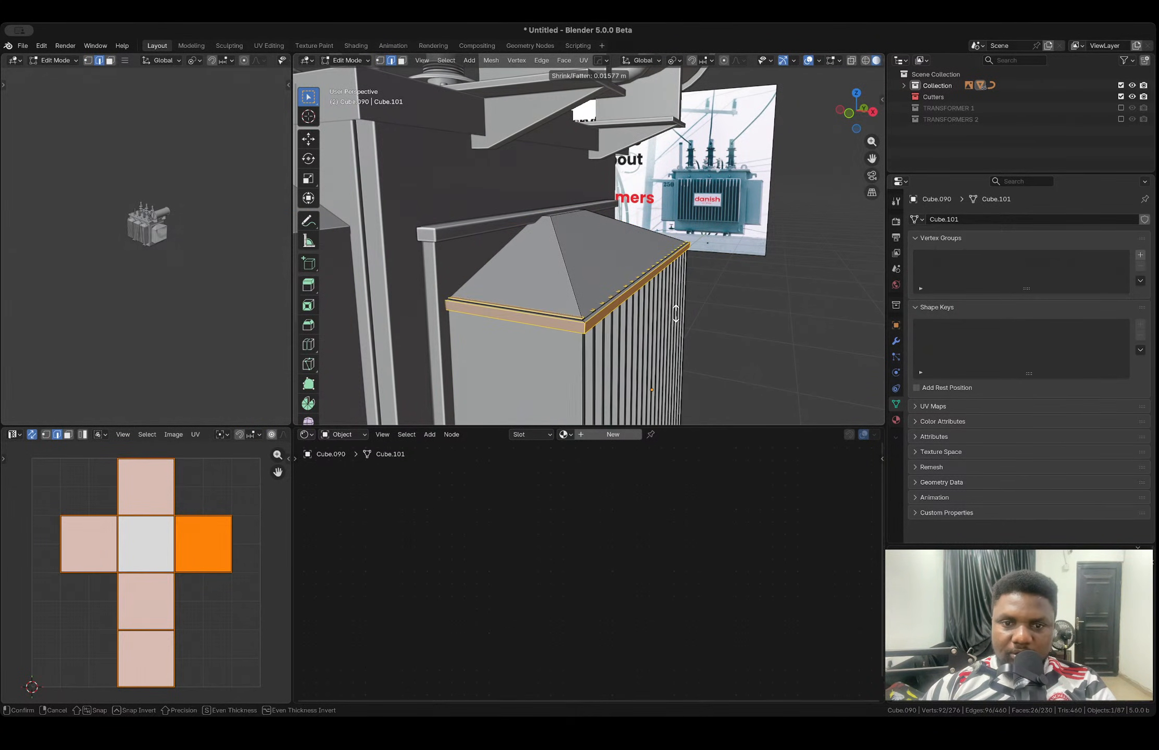
{"action": "left_click", "coordinate": [676, 314]}
- Add a centred loop cut across the side panel's cap and another across the band at its base
{"action": "middle_click_drag", "start_coordinate": [604, 323], "coordinate": [591, 219]}
{"action": "key", "text": "ctrl+r"}
{"action": "left_click", "coordinate": [568, 252]}
{"action": "left_click", "coordinate": [570, 252]}
{"action": "mouse_move", "coordinate": [584, 284]}
{"action": "middle_mouse_down"}
{"action": "mouse_move", "coordinate": [556, 295]}
{"action": "mouse_move", "coordinate": [589, 300]}
{"action": "middle_mouse_up"}
{"action": "middle_click_drag", "start_coordinate": [598, 212], "coordinate": [592, 263]}
{"action": "key", "text": "ctrl+r"}
{"action": "double_click", "coordinate": [591, 270]}
{"action": "scroll", "coordinate": [583, 163], "scroll_direction": "up", "scroll_amount": 3}
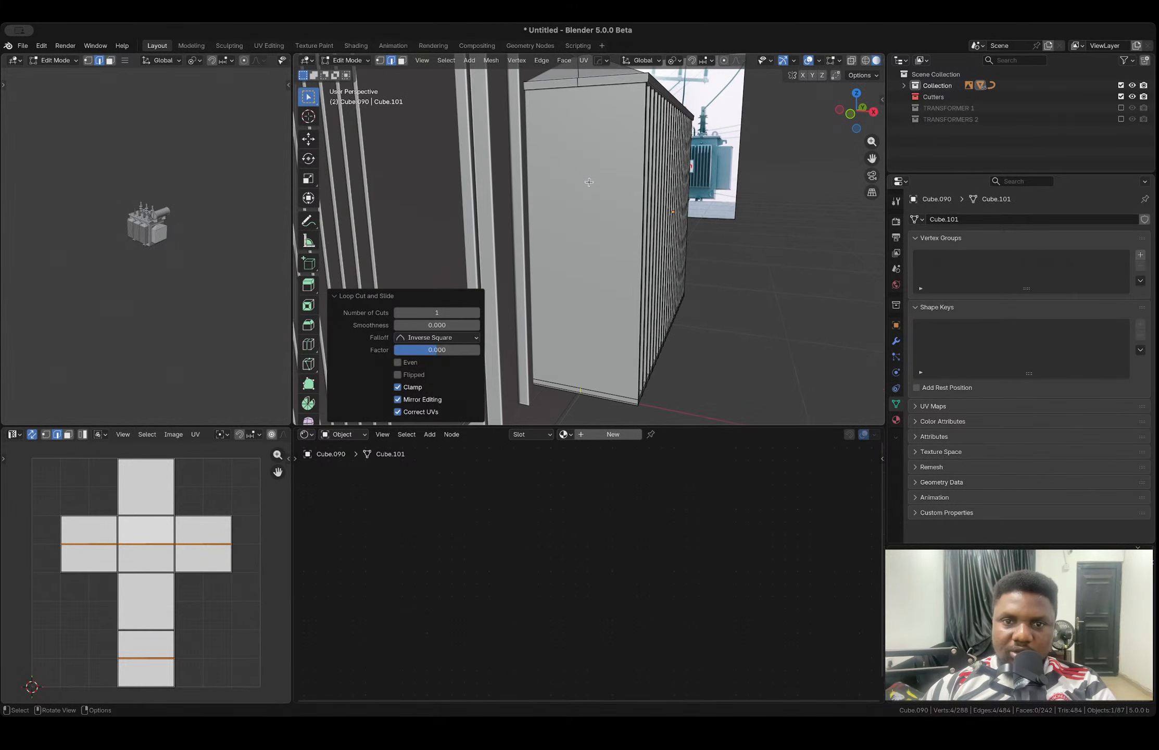
- Try to join the mid vertices of the end face's upper and lower edges with a vertical knife cut
{"action": "key", "text": "1"}
{"action": "middle_click_drag", "start_coordinate": [578, 107], "coordinate": [561, 131]}
{"action": "key", "text": "j"}
{"action": "key", "text": "j"}
{"action": "scroll", "coordinate": [583, 182], "scroll_direction": "up", "scroll_amount": 3}
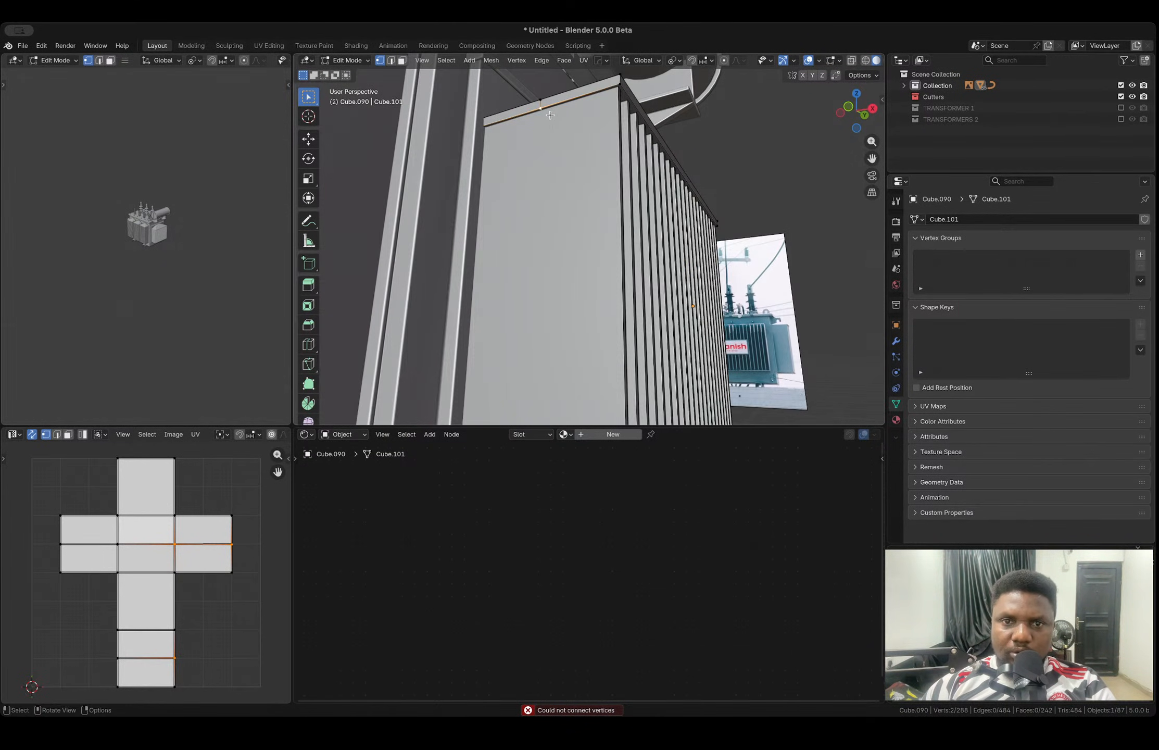
{"action": "key", "text": "k"}
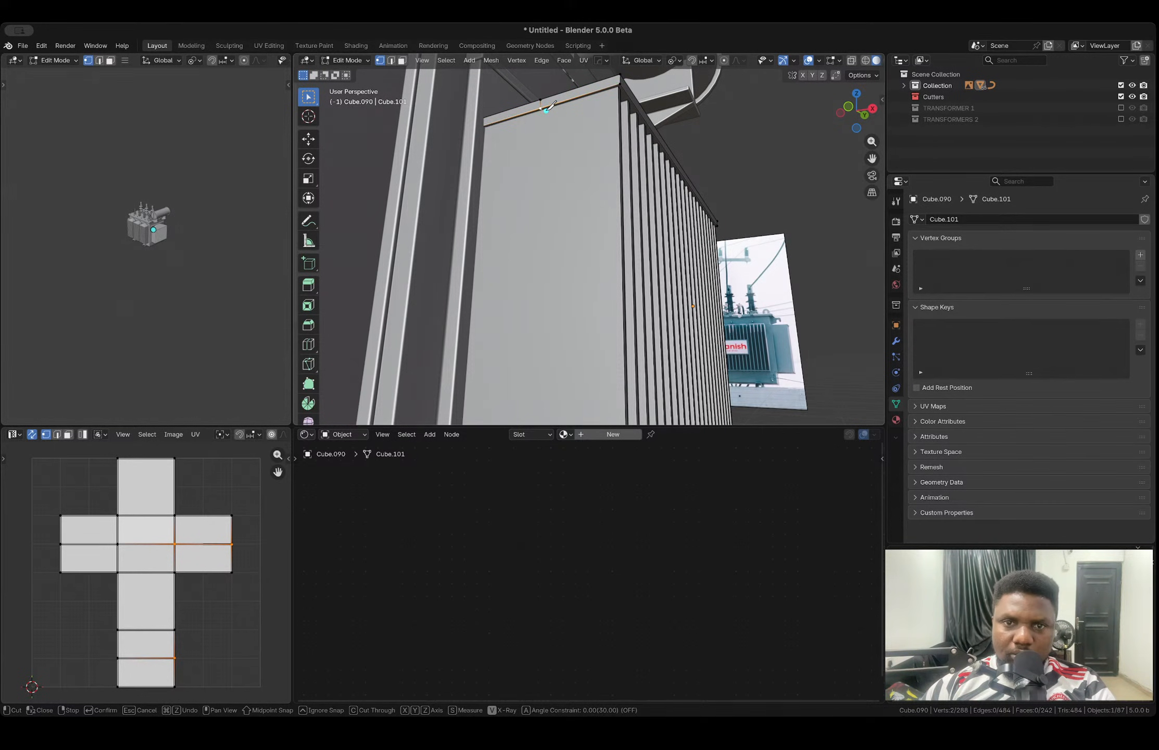
{"action": "scroll", "coordinate": [541, 203], "scroll_direction": "down", "scroll_amount": 4}
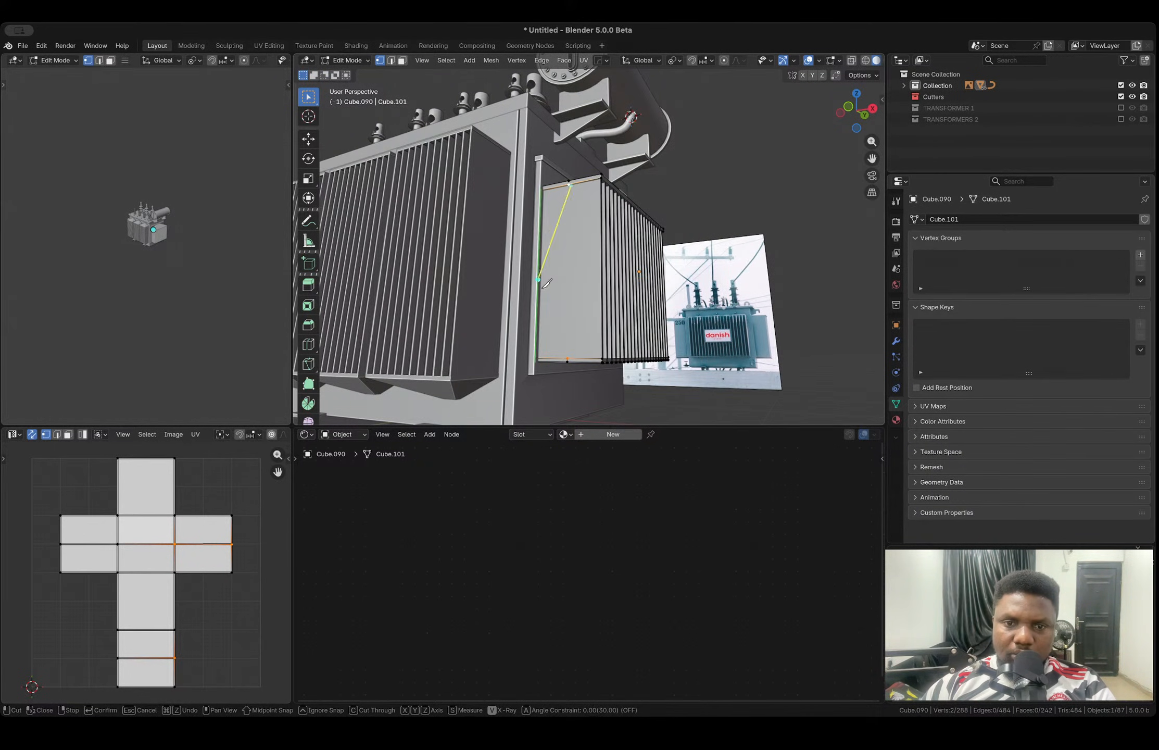
{"action": "left_click", "coordinate": [568, 357]}
{"action": "key", "text": "Return"}
{"action": "scroll", "coordinate": [593, 284], "scroll_direction": "up", "scroll_amount": 3}
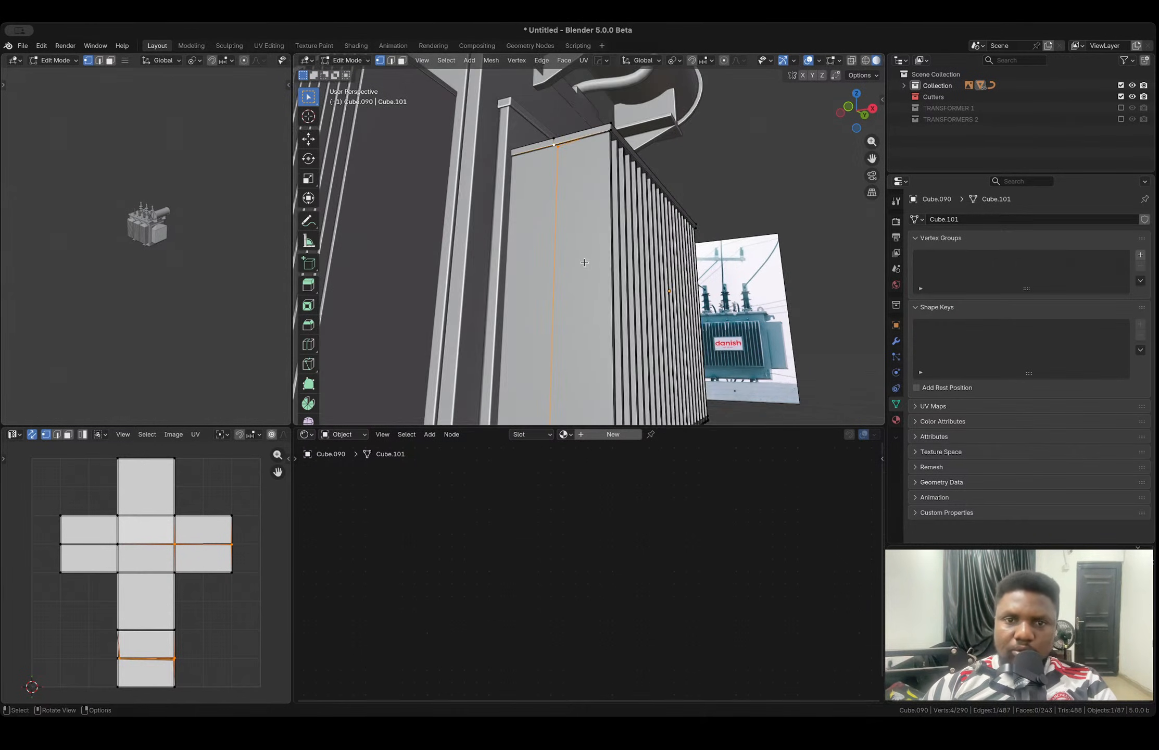
- Undo the vertical knife cut on the side panel's end face
{"action": "middle_click_drag", "start_coordinate": [594, 284], "coordinate": [627, 297]}
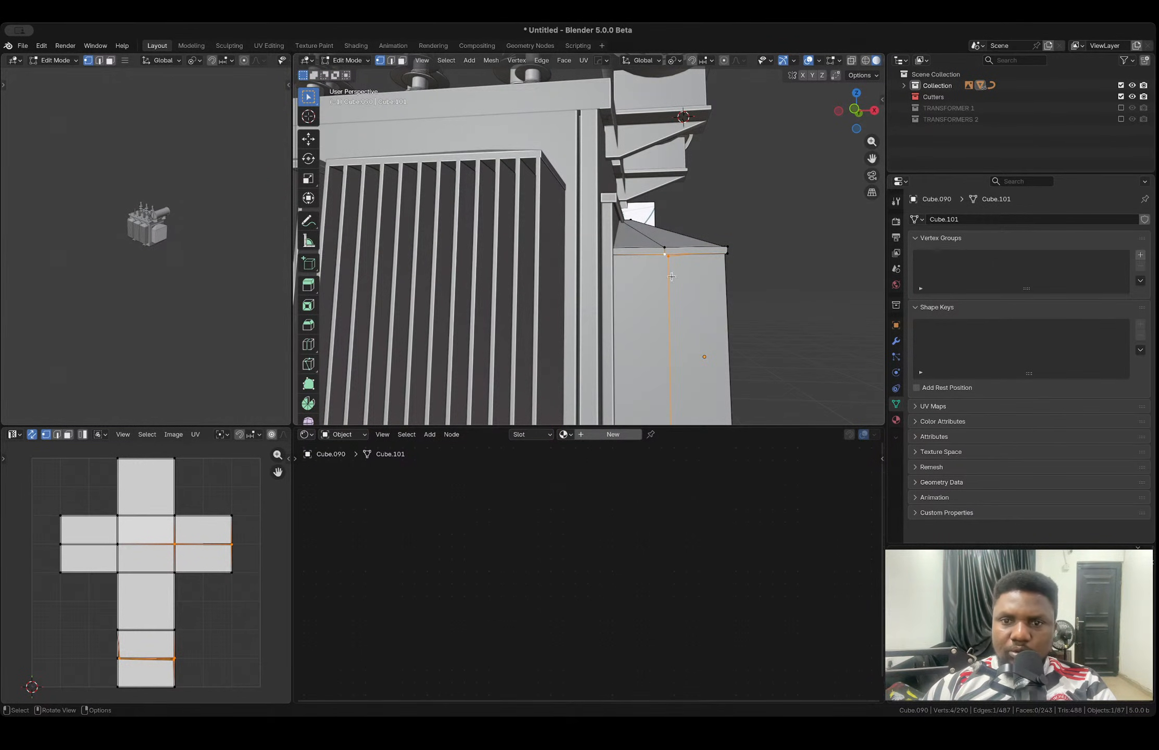
{"action": "scroll", "coordinate": [703, 271], "scroll_direction": "up", "scroll_amount": 4}
{"action": "key", "text": "alt+z"}
{"action": "mouse_move", "coordinate": [703, 271]}
{"action": "middle_mouse_down"}
{"action": "mouse_move", "coordinate": [657, 258]}
{"action": "mouse_move", "coordinate": [778, 278]}
{"action": "mouse_move", "coordinate": [699, 259]}
{"action": "middle_mouse_up"}
{"action": "scroll", "coordinate": [658, 258], "scroll_direction": "up", "scroll_amount": 4}
{"action": "key", "text": "ctrl+z"}
{"action": "key", "text": "alt+z"}
{"action": "key", "text": "alt+z"}
{"action": "middle_click_drag", "start_coordinate": [700, 251], "coordinate": [671, 250]}
{"action": "key", "text": "alt+z"}
{"action": "key", "text": "Tab"}
{"action": "scroll", "coordinate": [651, 224], "scroll_direction": "down", "scroll_amount": 5}
{"action": "middle_click_drag", "start_coordinate": [630, 209], "coordinate": [686, 307]}
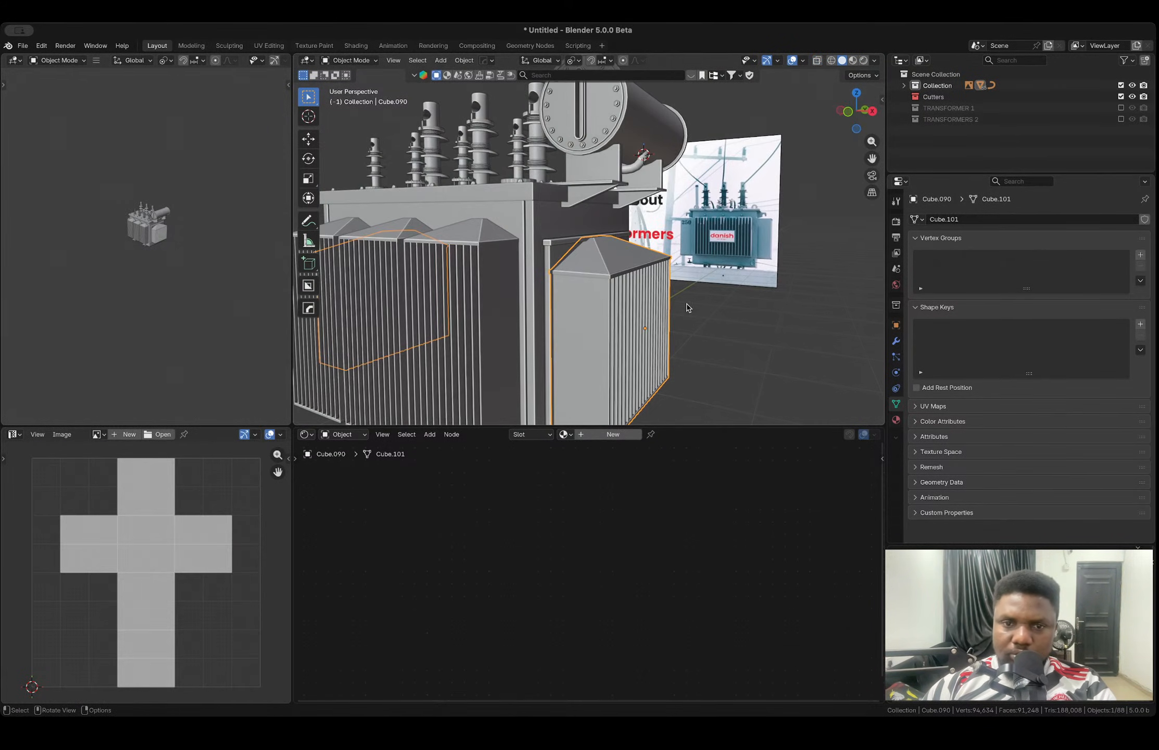
{"action": "key", "text": "Tab"}
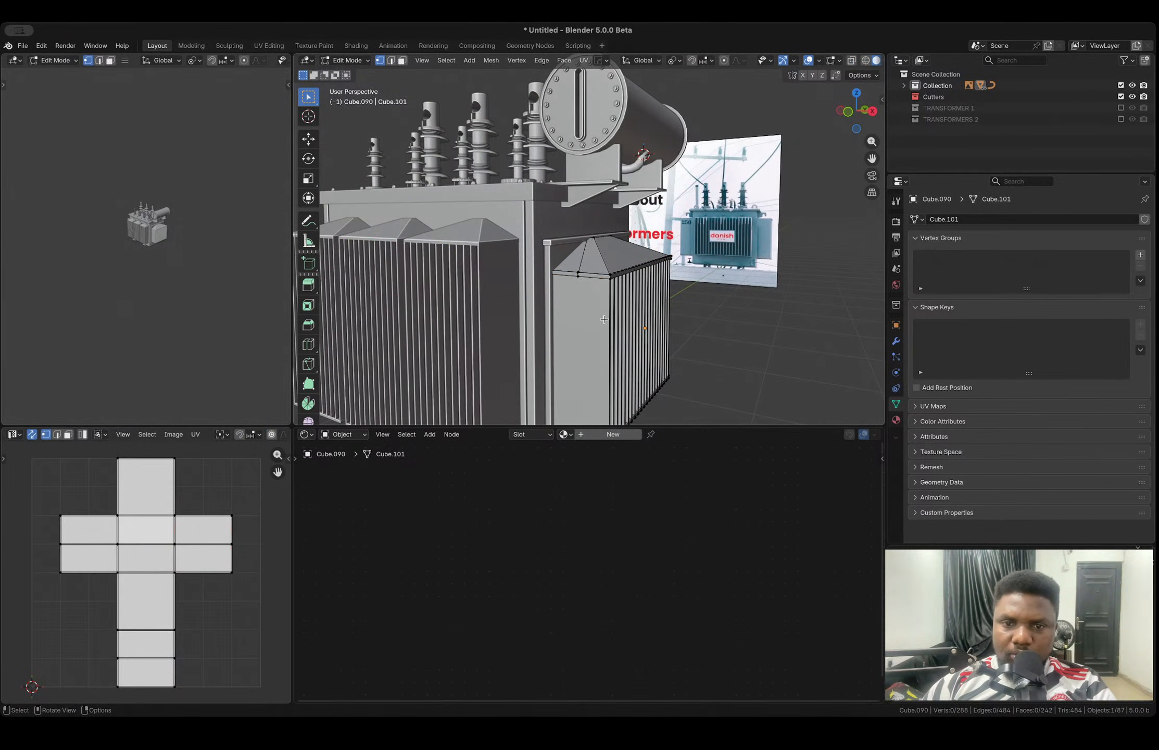
{"action": "key", "text": "ctrl+r"}
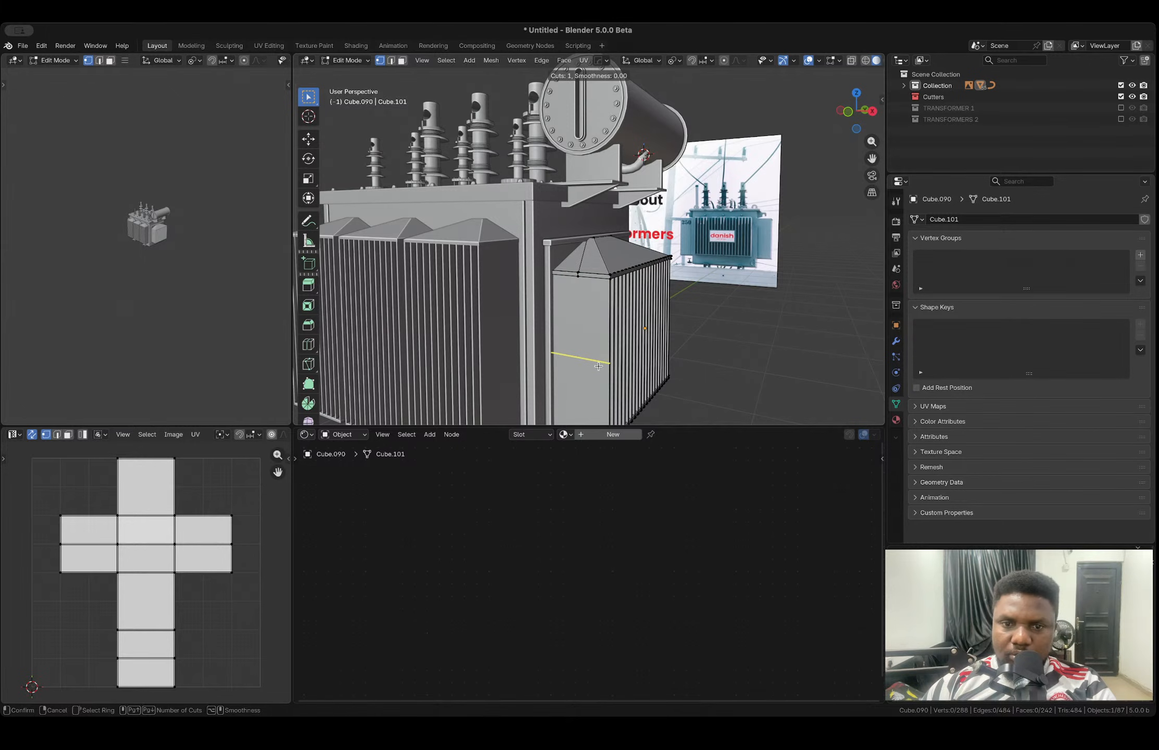
{"action": "key", "text": "Escape"}
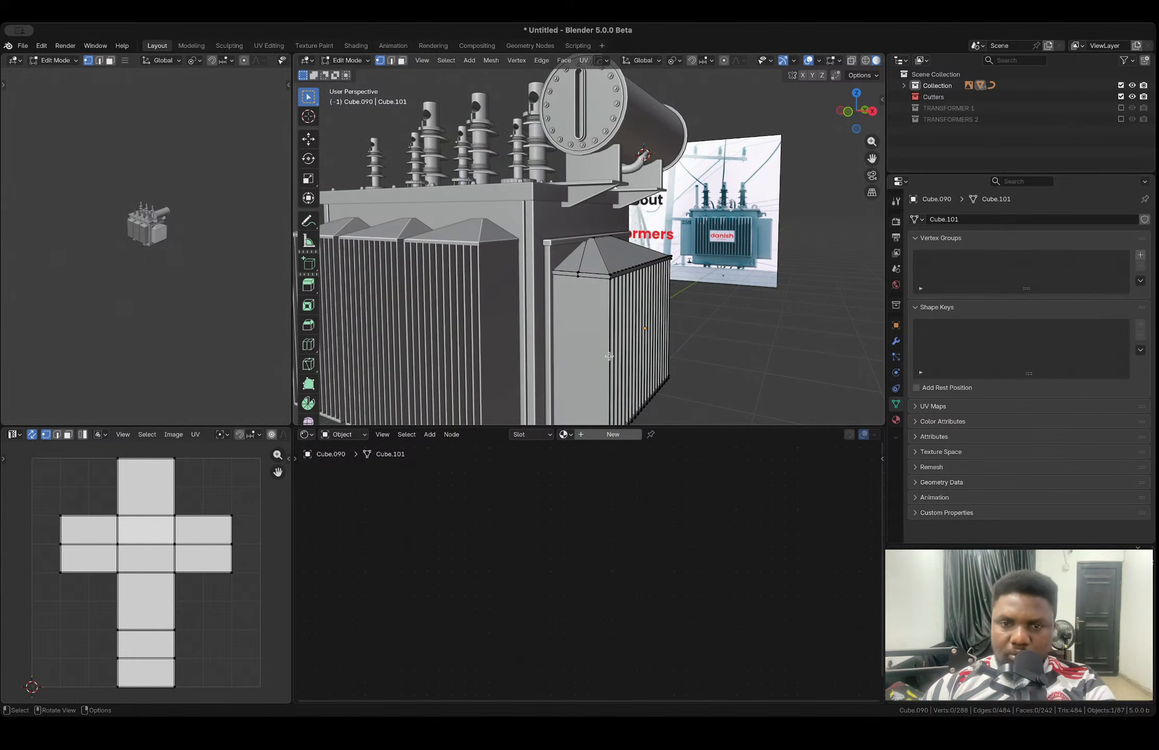
- Add a centred vertical loop cut to the side panel's end face and bevel it into a narrow strip
{"action": "middle_click_drag", "start_coordinate": [610, 300], "coordinate": [545, 275]}
{"action": "scroll", "coordinate": [527, 268], "scroll_direction": "up", "scroll_amount": 4}
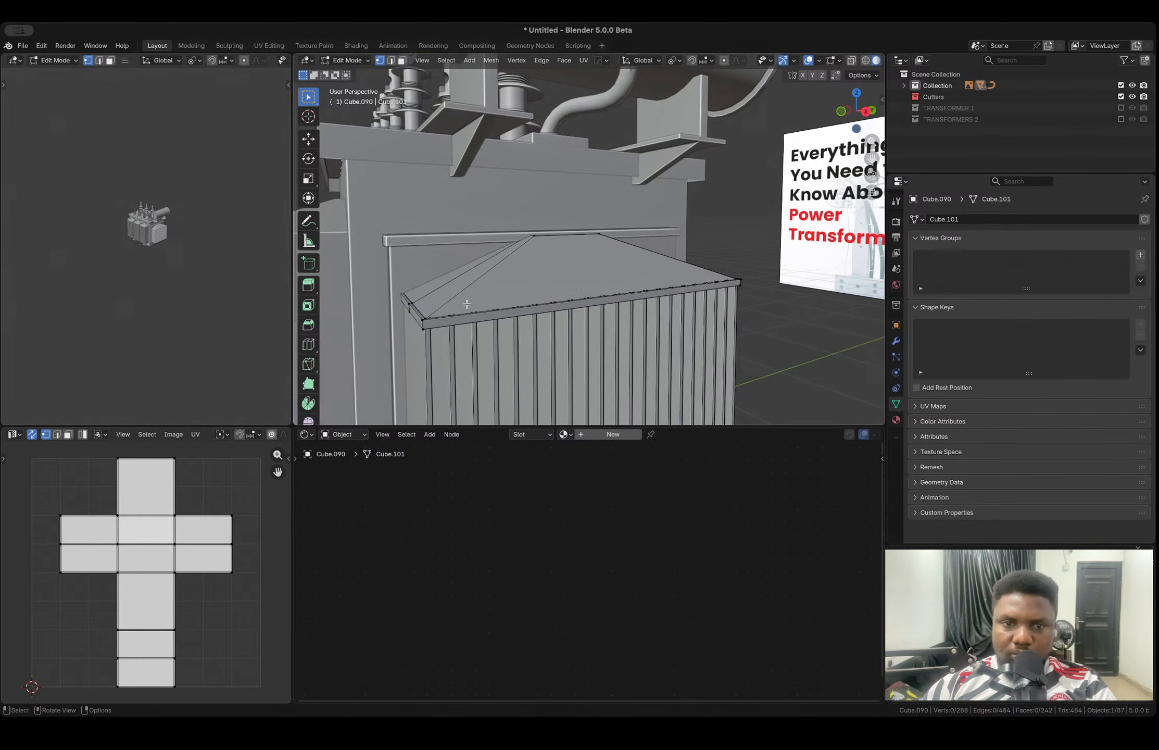
{"action": "key", "text": "ctrl+l"}
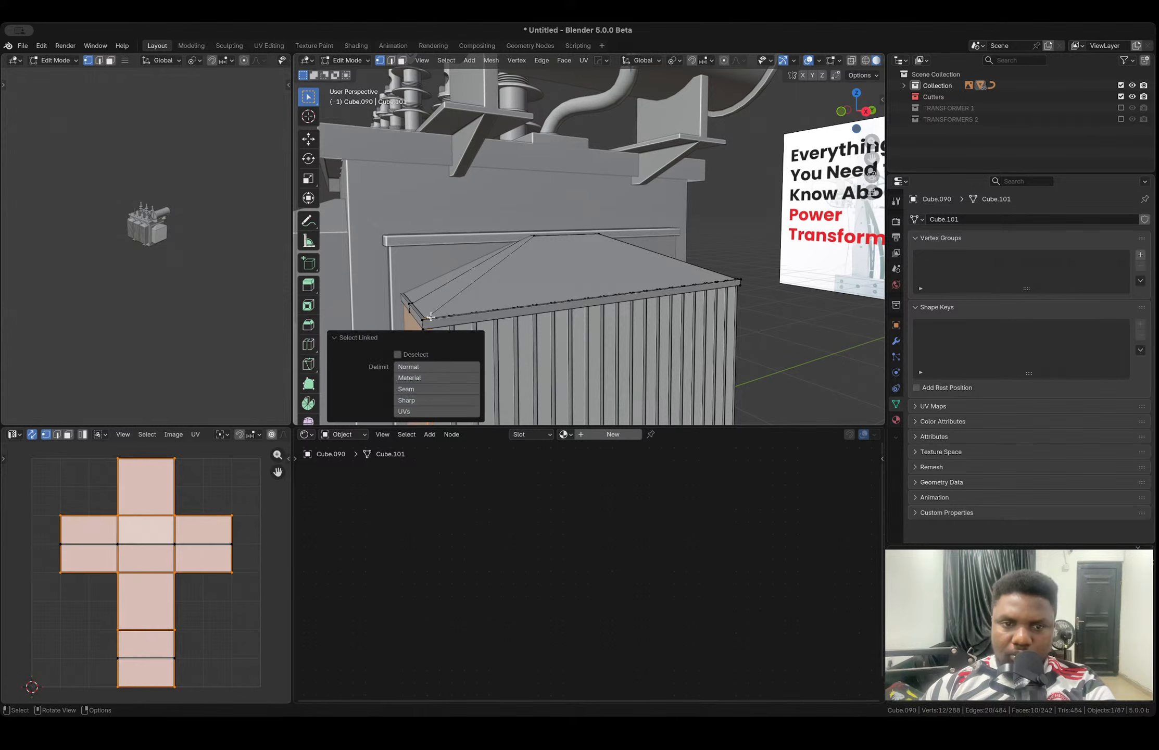
{"action": "middle_click_drag", "start_coordinate": [430, 317], "coordinate": [521, 328]}
{"action": "scroll", "coordinate": [590, 339], "scroll_direction": "down", "scroll_amount": 3}
{"action": "key", "text": "ctrl+r"}
{"action": "left_click", "coordinate": [589, 352]}
{"action": "right_click", "coordinate": [589, 351]}
{"action": "key", "text": "ctrl+b"}
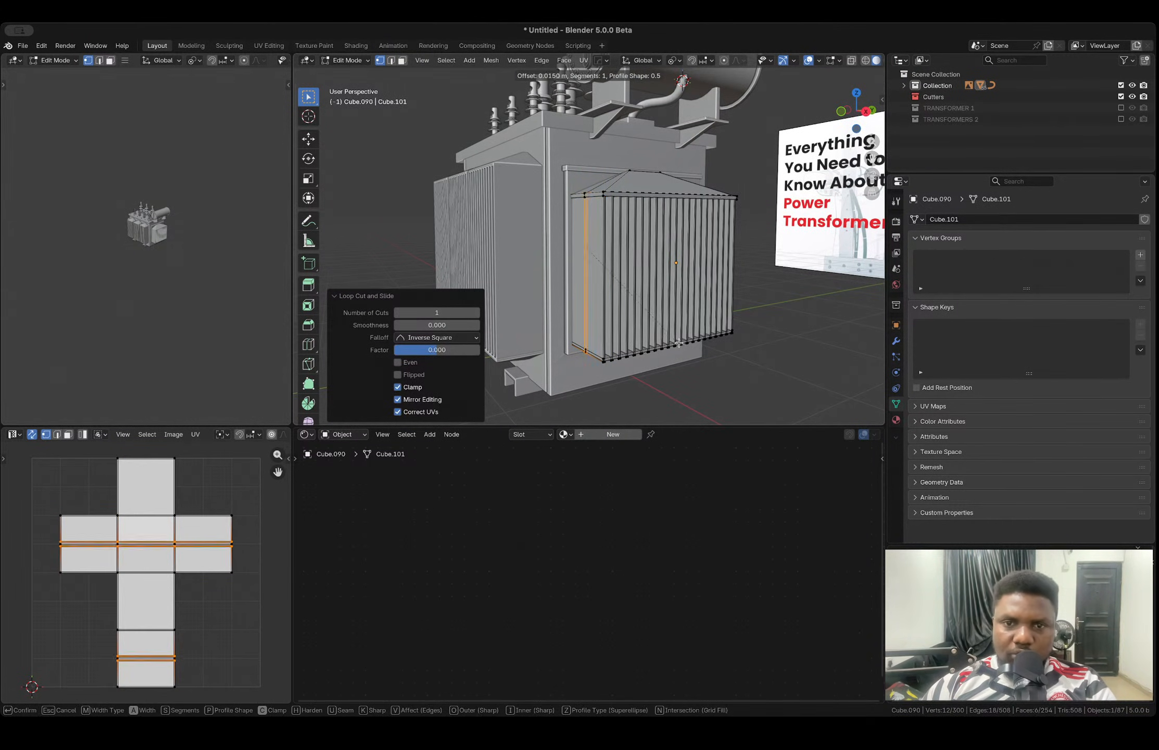
{"action": "left_click", "coordinate": [614, 273]}
- Extrude the narrow strip on the side panel's end face outward as a fin and return to Object Mode
{"action": "scroll", "coordinate": [614, 273], "scroll_direction": "up", "scroll_amount": 2}
{"action": "scroll", "coordinate": [614, 273], "scroll_direction": "up", "scroll_amount": 2}
{"action": "key", "text": "3"}
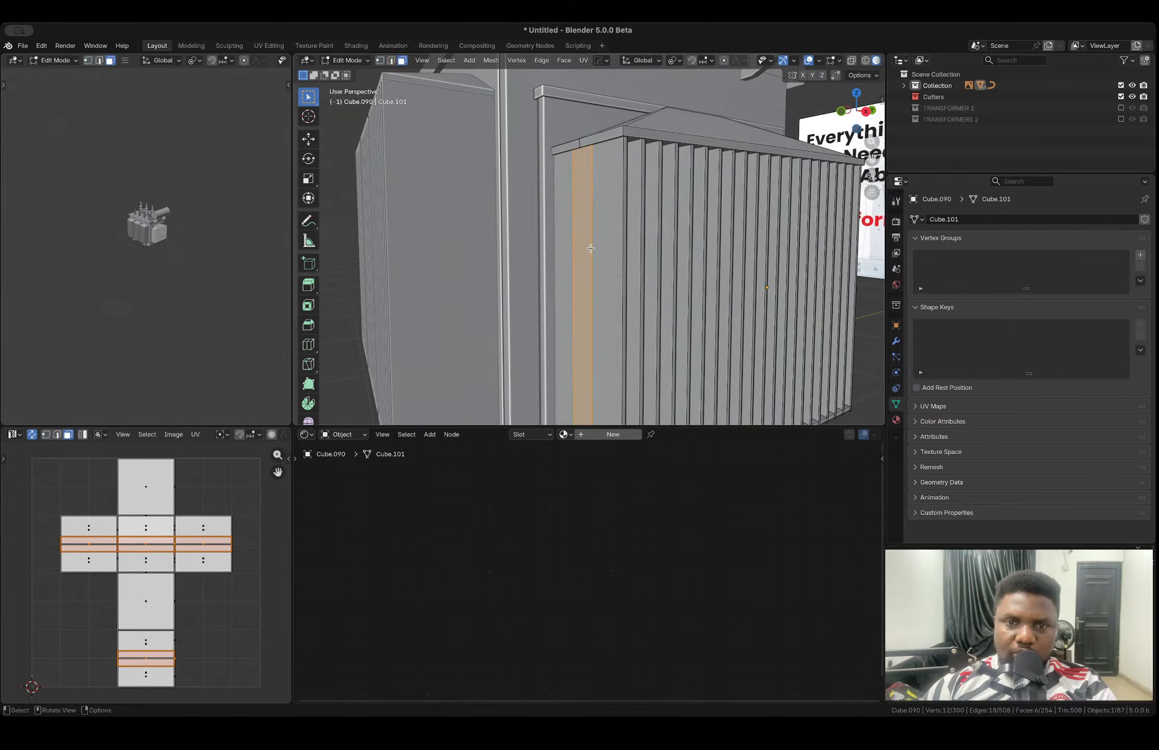
{"action": "left_click", "coordinate": [591, 258]}
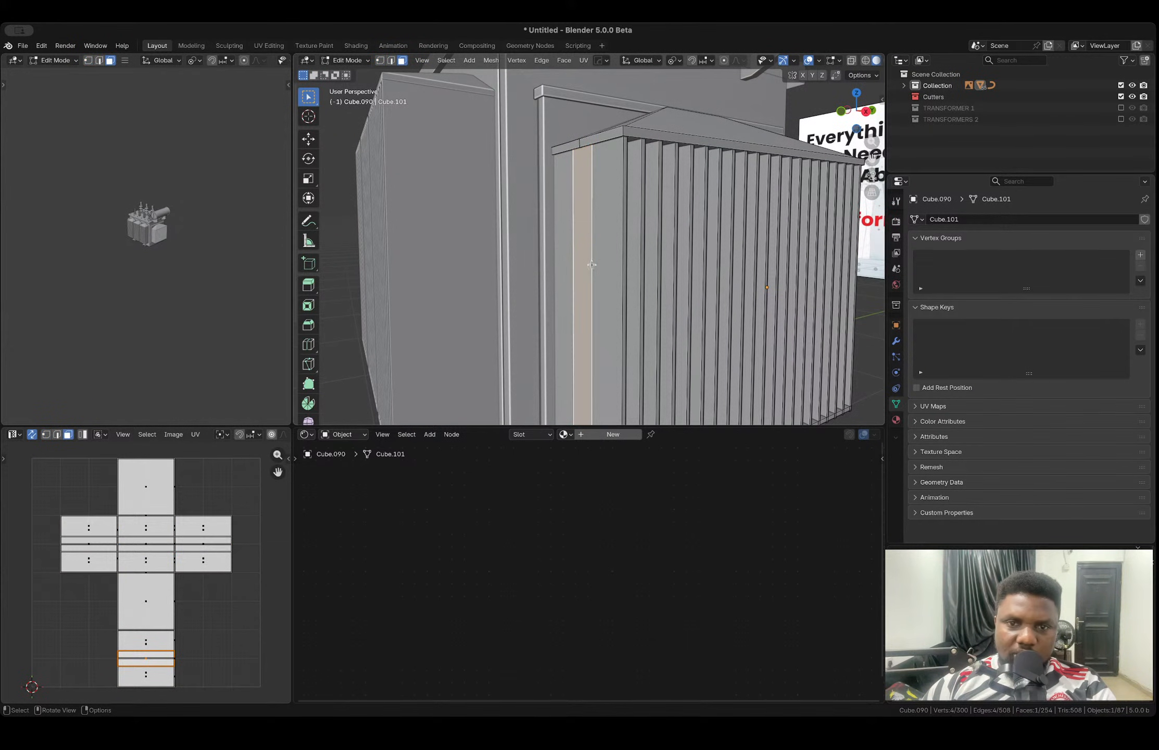
{"action": "key", "text": "e"}
{"action": "left_click", "coordinate": [584, 265]}
{"action": "key", "text": "Tab"}
- Mirror the side panel's end-face fin along Y with a mirror modifier
{"action": "scroll", "coordinate": [609, 255], "scroll_direction": "down", "scroll_amount": 6}
{"action": "left_click_drag", "start_coordinate": [621, 252], "coordinate": [587, 262], "text": "alt"}
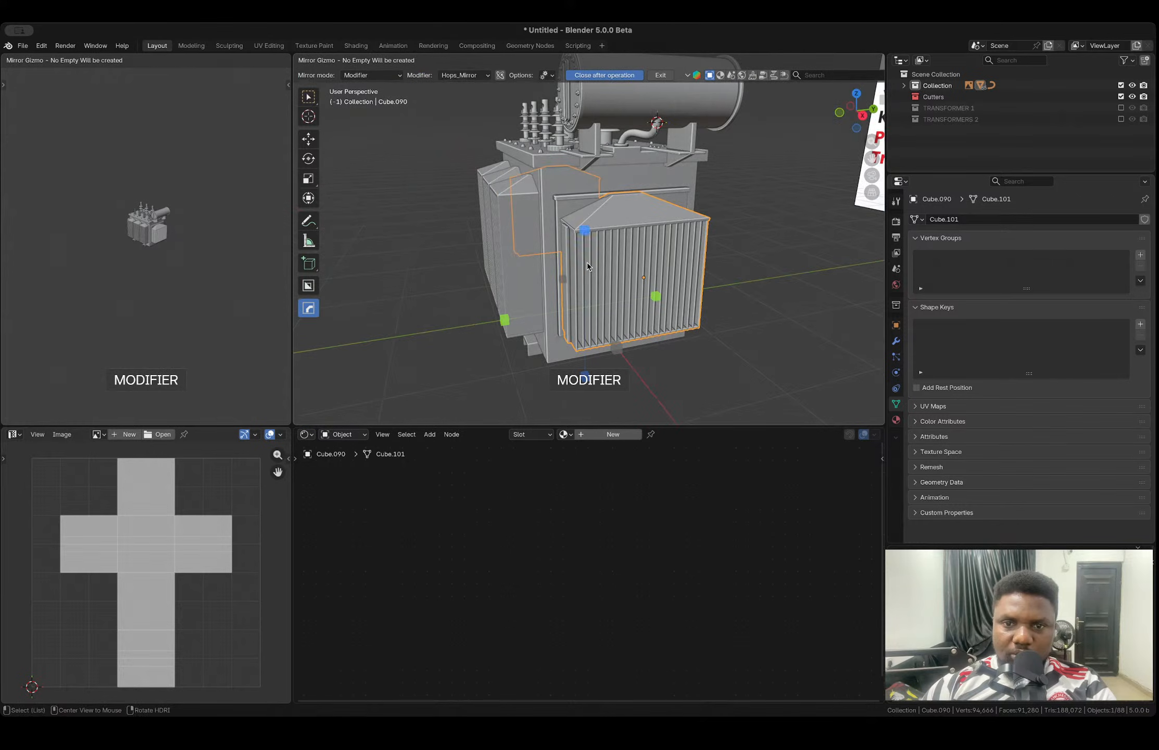
{"action": "left_click_drag", "start_coordinate": [504, 315], "coordinate": [655, 291], "text": "alt"}
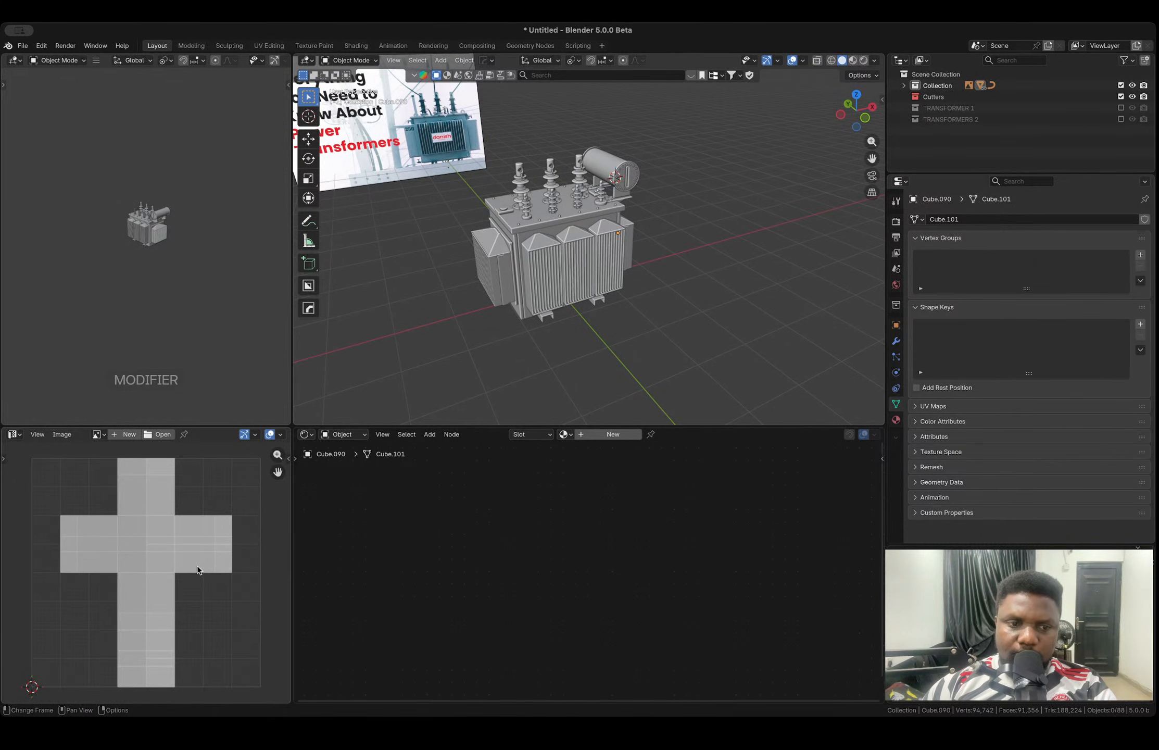
- Add two loop cuts around the horizontal conservator cylinder, behind its front flange
{"action": "middle_click_drag", "start_coordinate": [558, 281], "coordinate": [443, 312]}
{"action": "scroll", "coordinate": [586, 231], "scroll_direction": "up", "scroll_amount": 3}
{"action": "middle_click_drag", "start_coordinate": [653, 144], "coordinate": [489, 221], "text": "shift"}
{"action": "left_click", "coordinate": [601, 204]}
{"action": "scroll", "coordinate": [602, 204], "scroll_direction": "up", "scroll_amount": 5}
{"action": "key", "text": "Tab"}
{"action": "middle_click_drag", "start_coordinate": [372, 200], "coordinate": [499, 230], "text": "shift"}
{"action": "scroll", "coordinate": [499, 231], "scroll_direction": "up", "scroll_amount": 2}
{"action": "key", "text": "ctrl+r"}
{"action": "left_click", "coordinate": [499, 231]}
{"action": "left_click", "coordinate": [445, 206]}
{"action": "key", "text": "ctrl+r"}
{"action": "left_click", "coordinate": [445, 207]}
{"action": "left_click", "coordinate": [434, 207]}
- Inset three adjacent faces on top of the conservator near its front end by about 0.02 m
{"action": "middle_click_drag", "start_coordinate": [433, 207], "coordinate": [499, 237]}
{"action": "key", "text": "3"}
{"action": "left_click", "coordinate": [624, 313]}
{"action": "left_click", "coordinate": [605, 284], "text": "shift"}
{"action": "left_click", "coordinate": [642, 328], "text": "shift"}
{"action": "mouse_move", "coordinate": [642, 328]}
{"action": "middle_mouse_down"}
{"action": "mouse_move", "coordinate": [696, 304]}
{"action": "mouse_move", "coordinate": [663, 318]}
{"action": "middle_mouse_up"}
{"action": "key", "text": "i"}
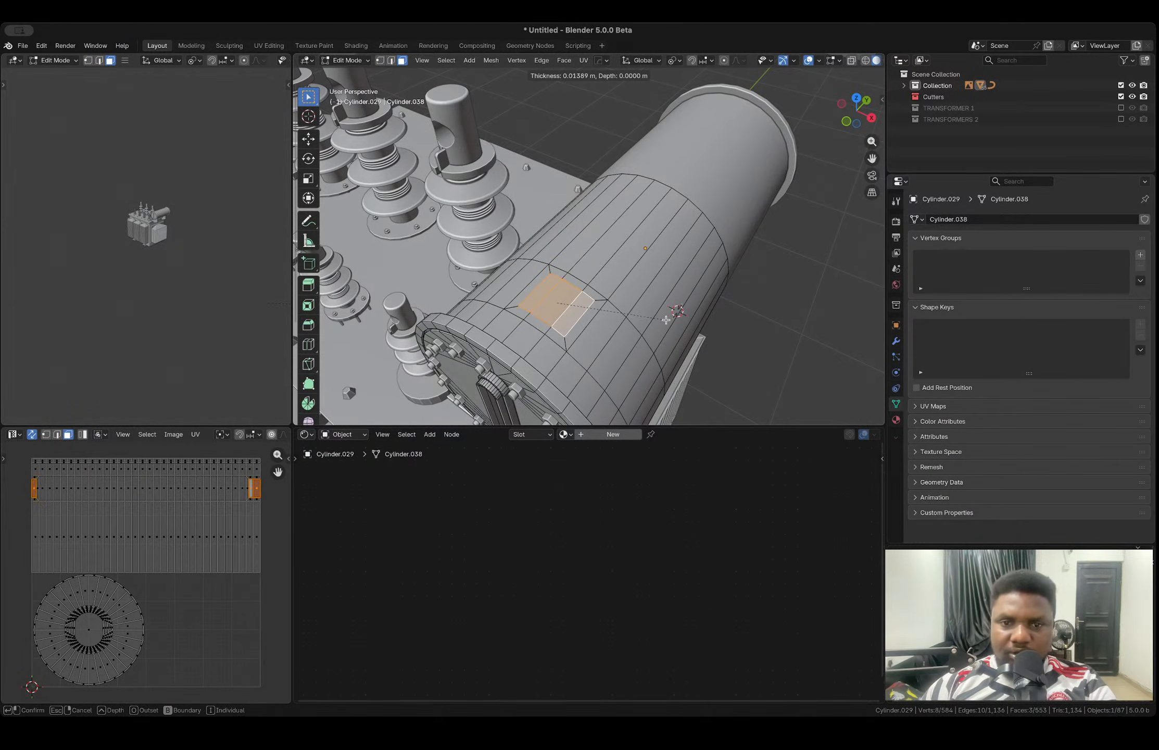
{"action": "left_click", "coordinate": [664, 320]}
- Shape the inset faces into a circle with LoopTools and extrude them about 0.068 m
{"action": "right_click", "coordinate": [592, 297]}
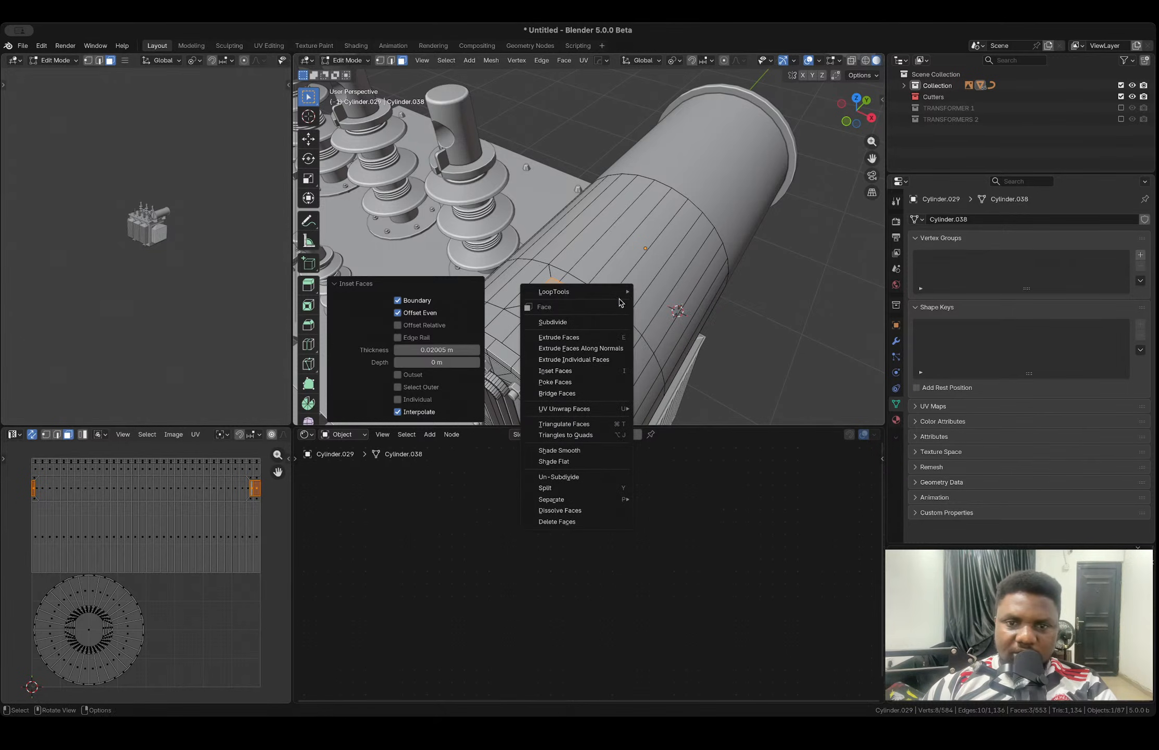
{"action": "mouse_move", "coordinate": [598, 295]}
{"action": "left_click", "coordinate": [657, 302]}
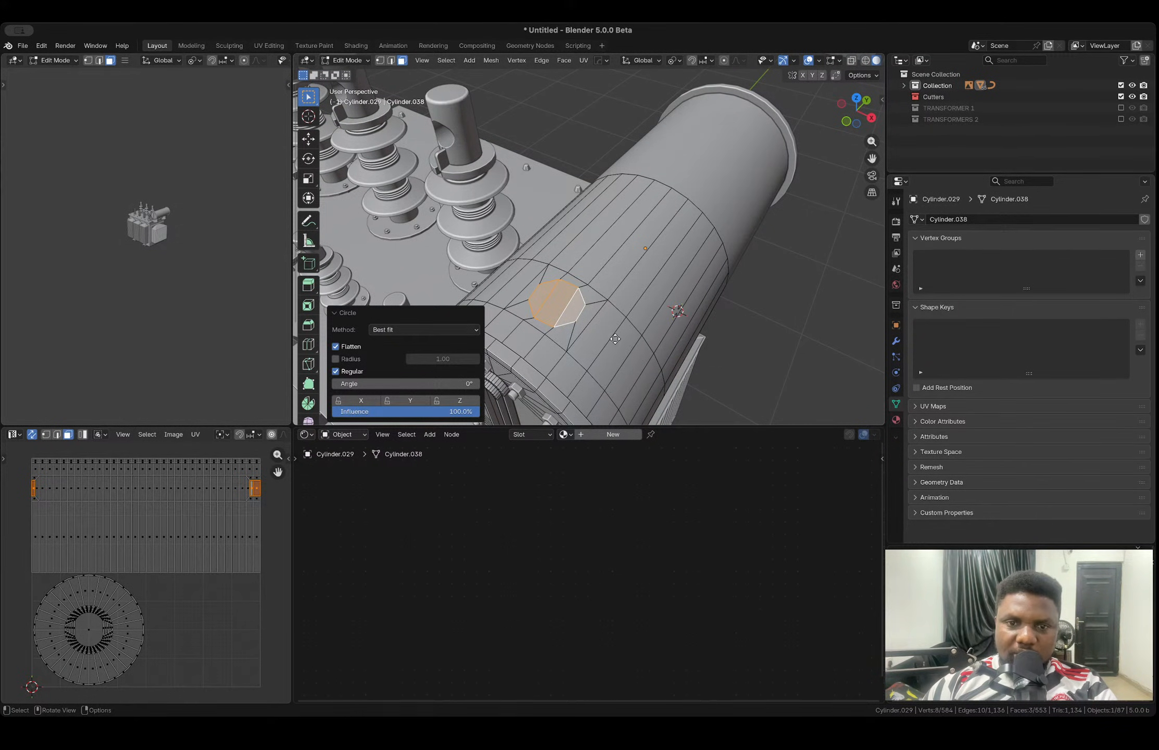
{"action": "key", "text": "e"}
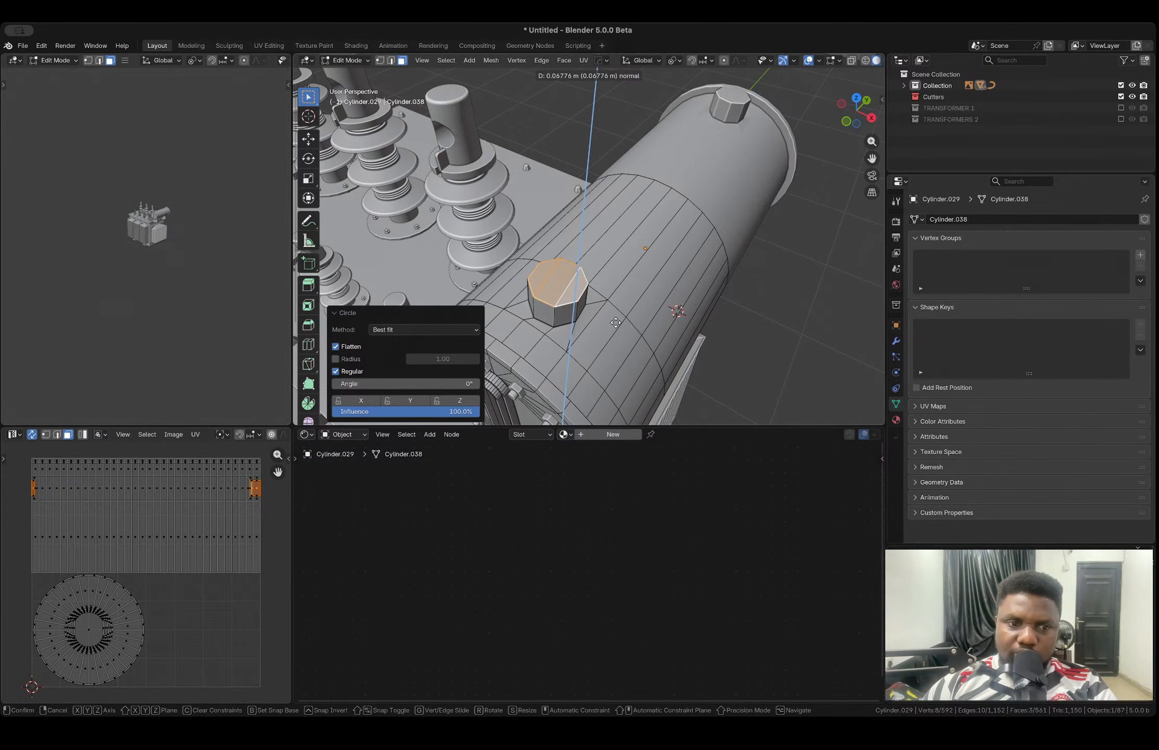
{"action": "left_click", "coordinate": [615, 322]}
{"action": "middle_click_drag", "start_coordinate": [616, 323], "coordinate": [605, 309]}
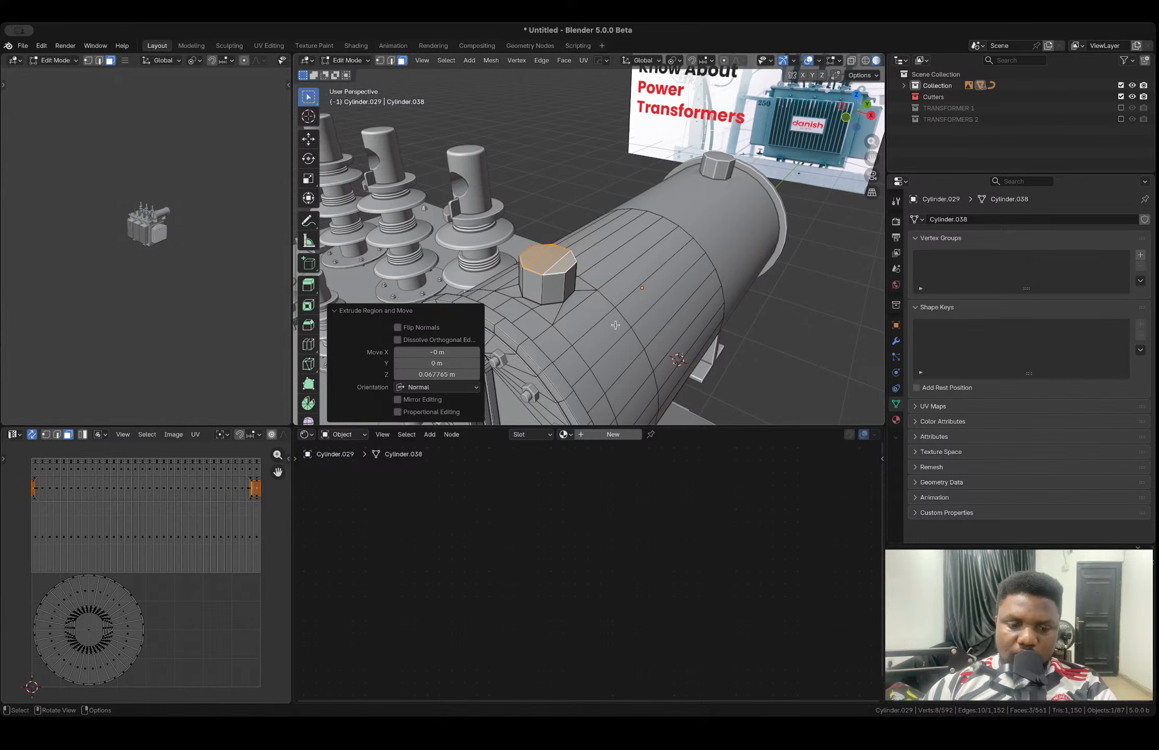
- Try to extrude the filler neck's top faces and scale them up to about 1.25
{"action": "key", "text": "e"}
{"action": "key", "text": "s"}
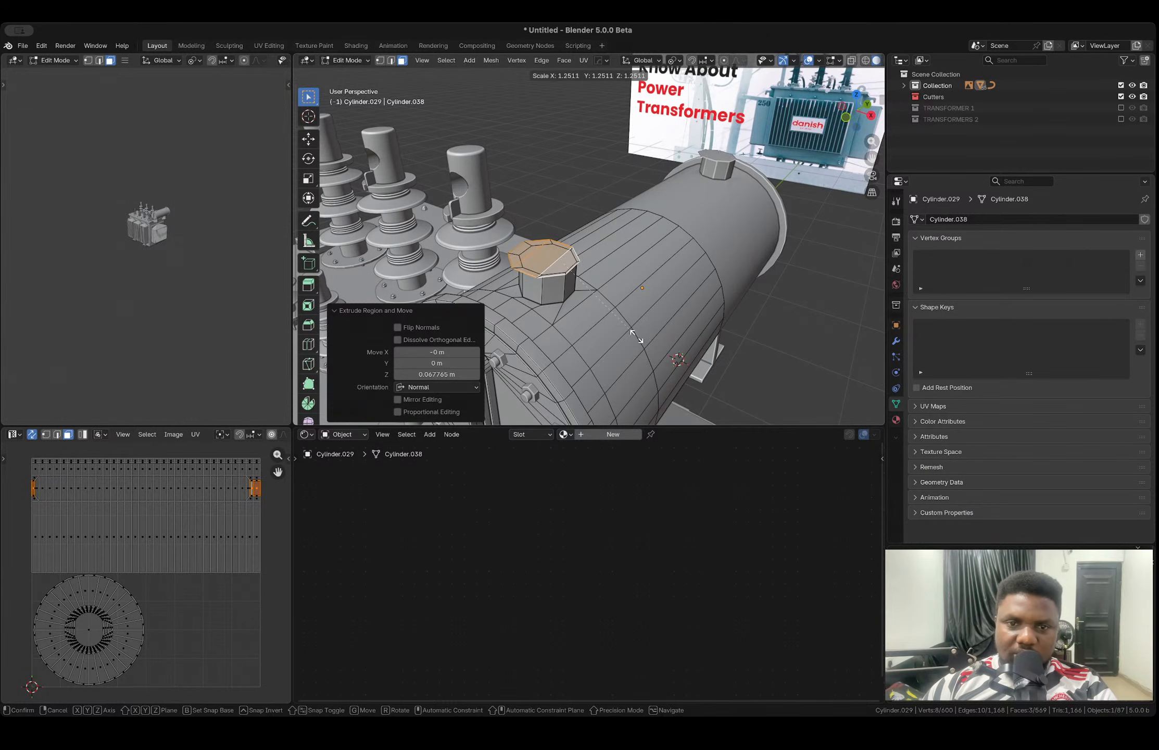
{"action": "left_click", "coordinate": [637, 336]}
{"action": "key", "text": "ctrl+z"}
- Set the pivot point to Bounding Box Center, then extrude the neck's top faces and scale them to 1.317
{"action": "key", "text": "period"}
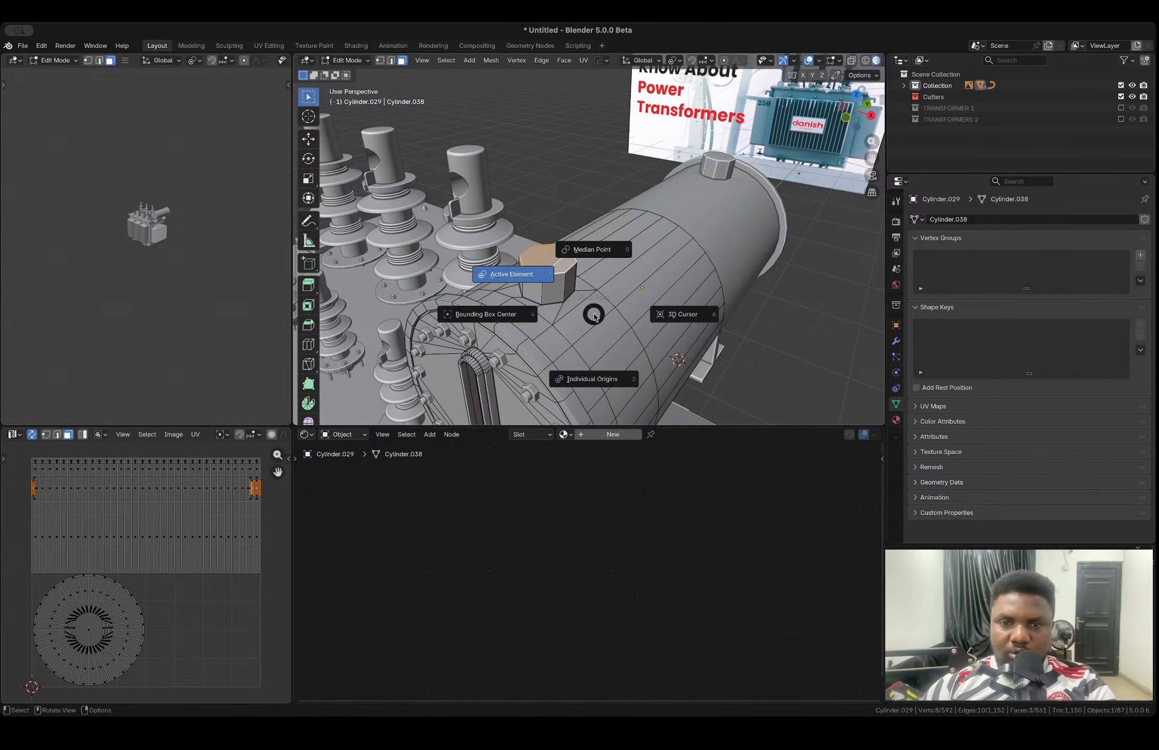
{"action": "left_click", "coordinate": [583, 310]}
{"action": "key", "text": "e"}
{"action": "key", "text": "s"}
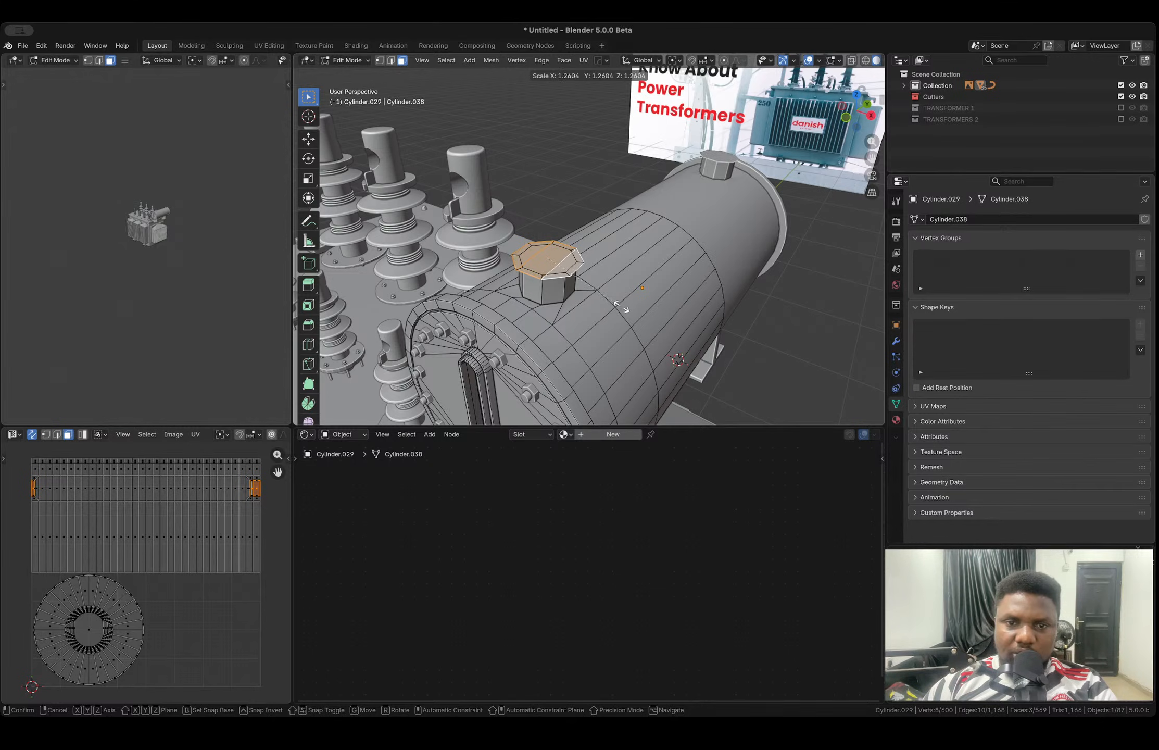
{"action": "left_click", "coordinate": [623, 301]}
- Extrude the widened top faces about 0.027 m along their normal to form the neck's cap
{"action": "key", "text": "e"}
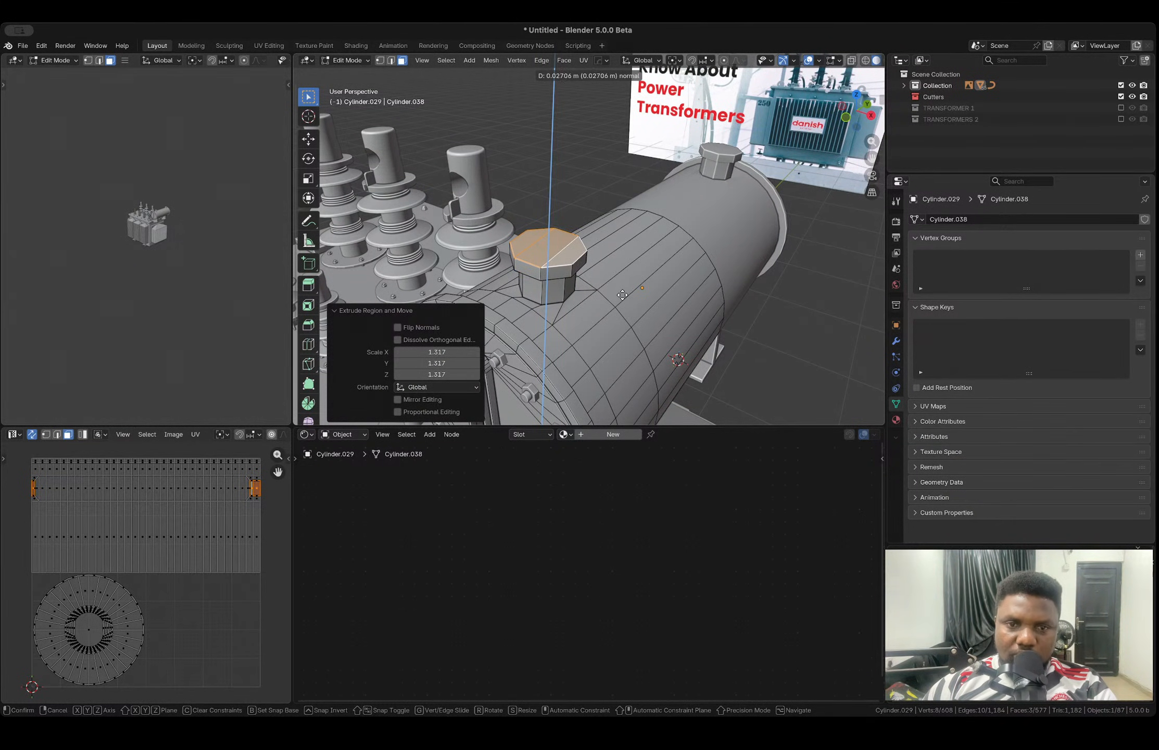
{"action": "left_click", "coordinate": [622, 295]}
{"action": "key", "text": "Tab"}
{"action": "scroll", "coordinate": [569, 305], "scroll_direction": "left", "scroll_amount": 10}
{"action": "scroll", "coordinate": [569, 305], "scroll_direction": "up", "scroll_amount": 5}
{"action": "key", "text": "Tab"}
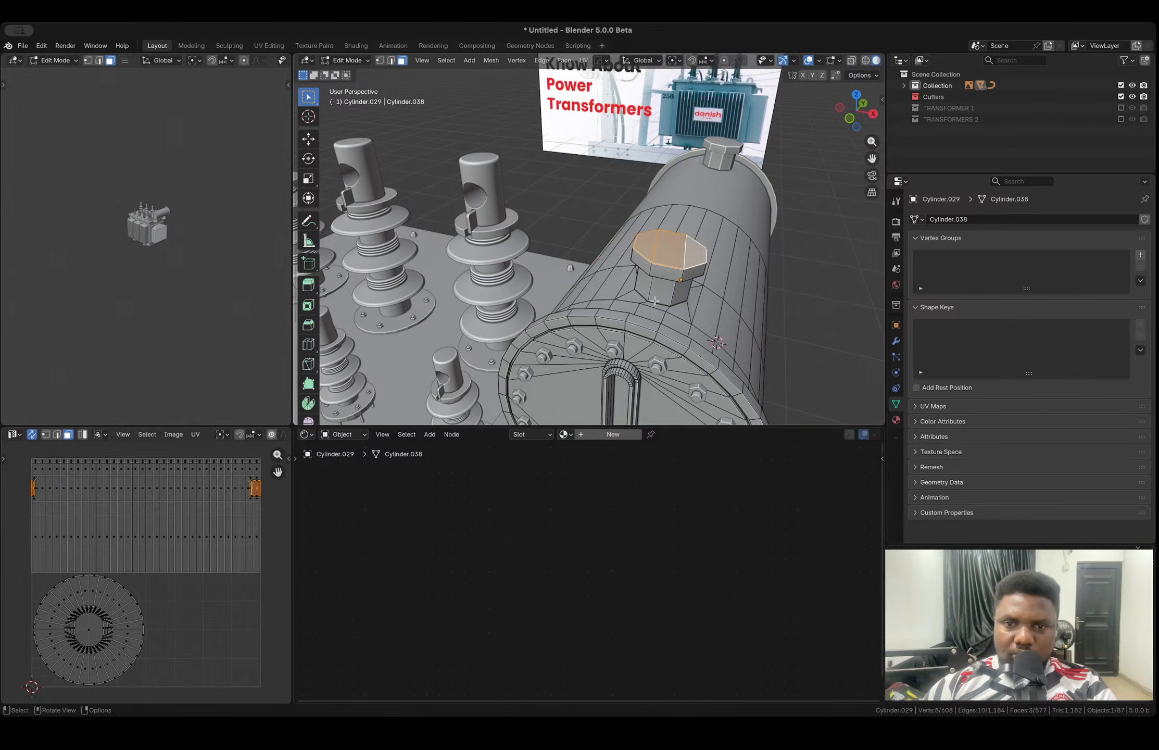
- Try to bevel the edge loop at the filler neck's base by about 0.006 m with one segment
{"action": "left_click", "coordinate": [656, 302], "text": "alt"}
{"action": "middle_click_drag", "start_coordinate": [666, 309], "coordinate": [470, 303]}
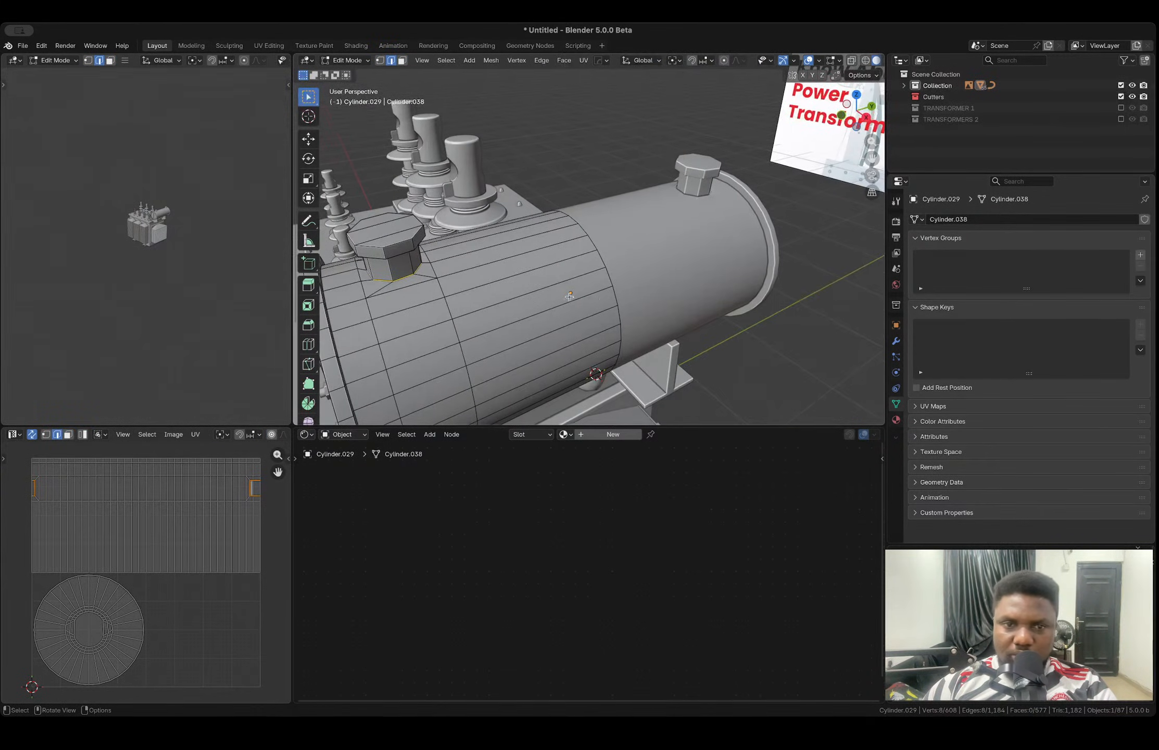
{"action": "key", "text": "ctrl+b"}
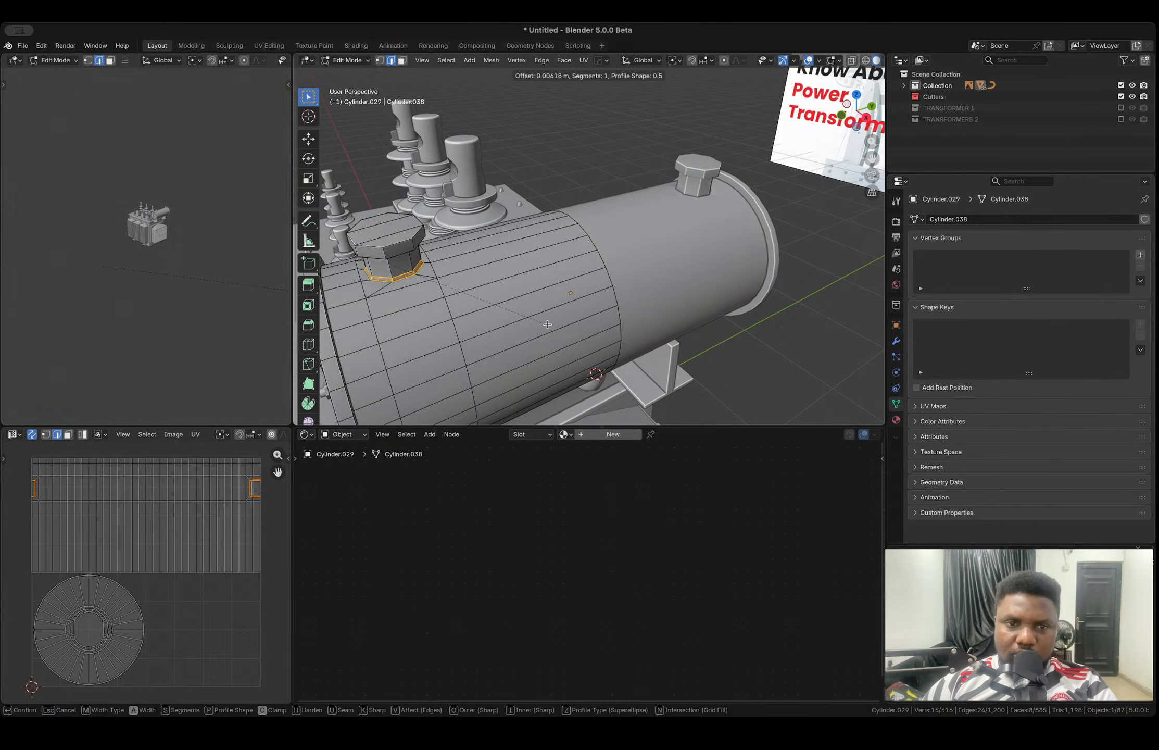
{"action": "left_click", "coordinate": [547, 325]}
{"action": "key", "text": "ctrl+z"}
- Apply the tank's transforms, then bevel the edge loop at the filler neck's base about 0.014 m with 2 segments
{"action": "key", "text": "Tab"}
{"action": "key", "text": "ctrl+a"}
{"action": "left_click", "coordinate": [495, 298]}
{"action": "key", "text": "Tab"}
{"action": "key", "text": "ctrl+v"}
{"action": "key", "text": "Escape"}
{"action": "key", "text": "ctrl+b"}
{"action": "scroll", "coordinate": [516, 305], "scroll_direction": "up", "scroll_amount": 1}
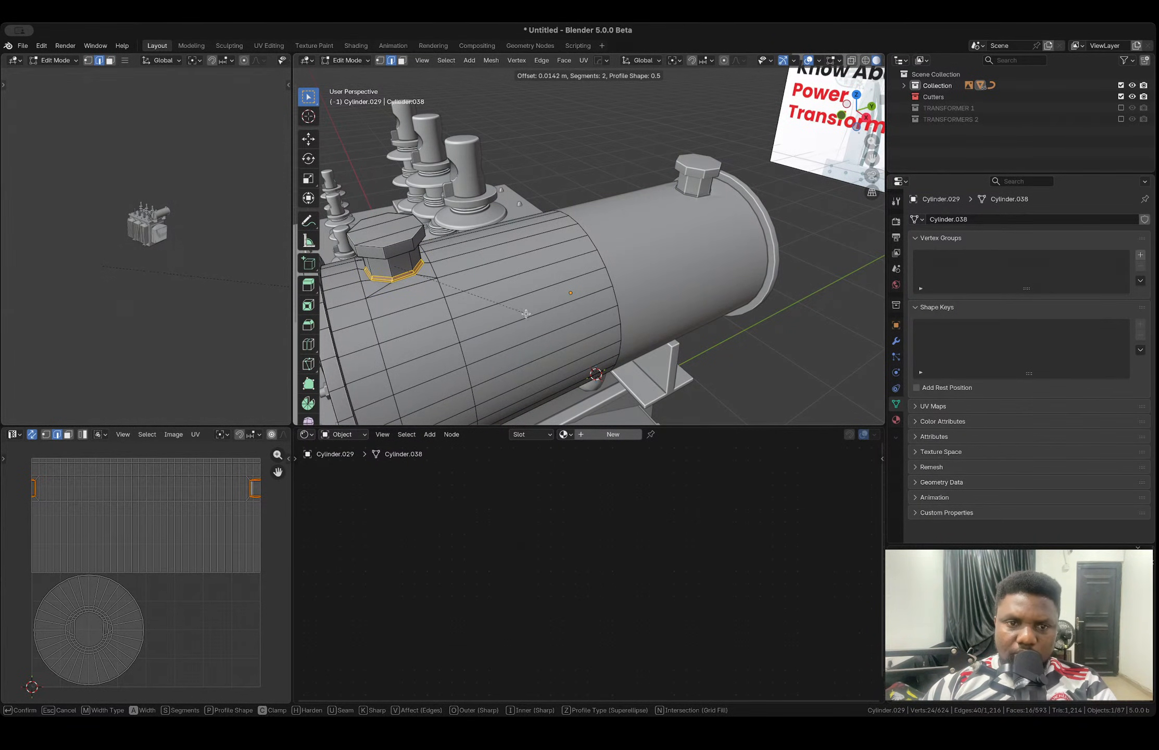
{"action": "left_click", "coordinate": [529, 318]}
- Select the boundary loop of the filler cap's three top faces and bevel it 0.0039 m with 2 segments
{"action": "key", "text": "Tab"}
{"action": "middle_click_drag", "start_coordinate": [526, 289], "coordinate": [609, 301]}
{"action": "scroll", "coordinate": [599, 291], "scroll_direction": "up", "scroll_amount": 6}
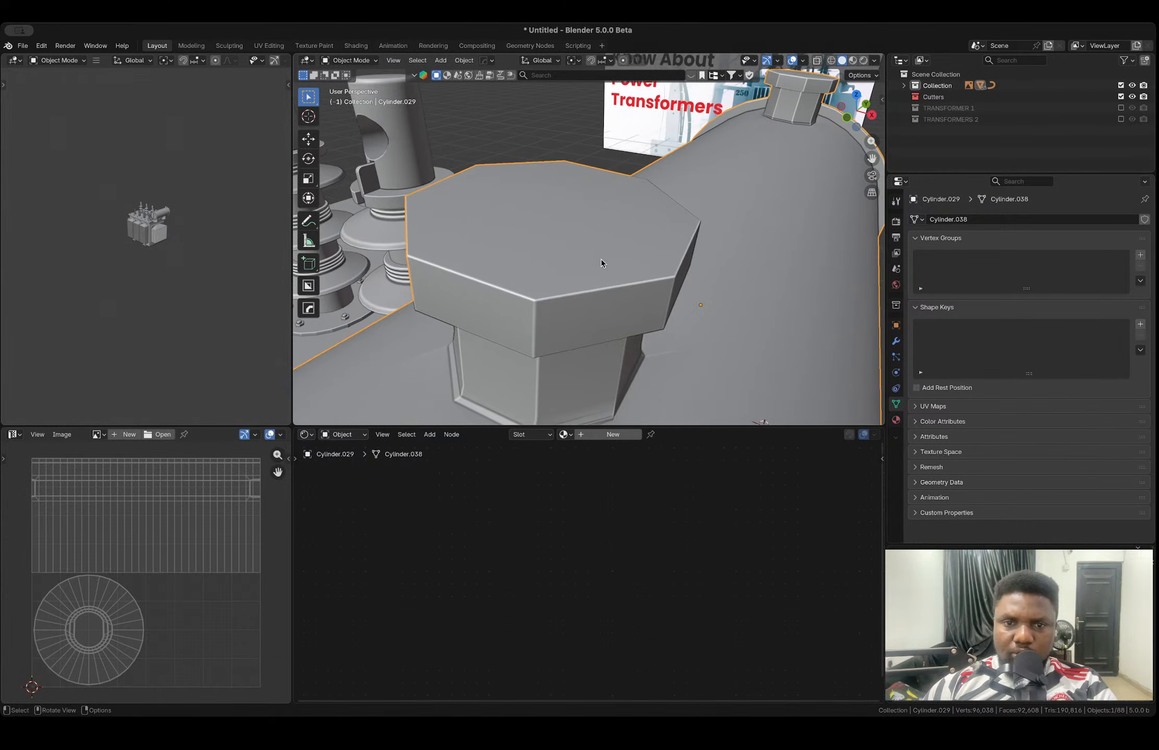
{"action": "key", "text": "Tab"}
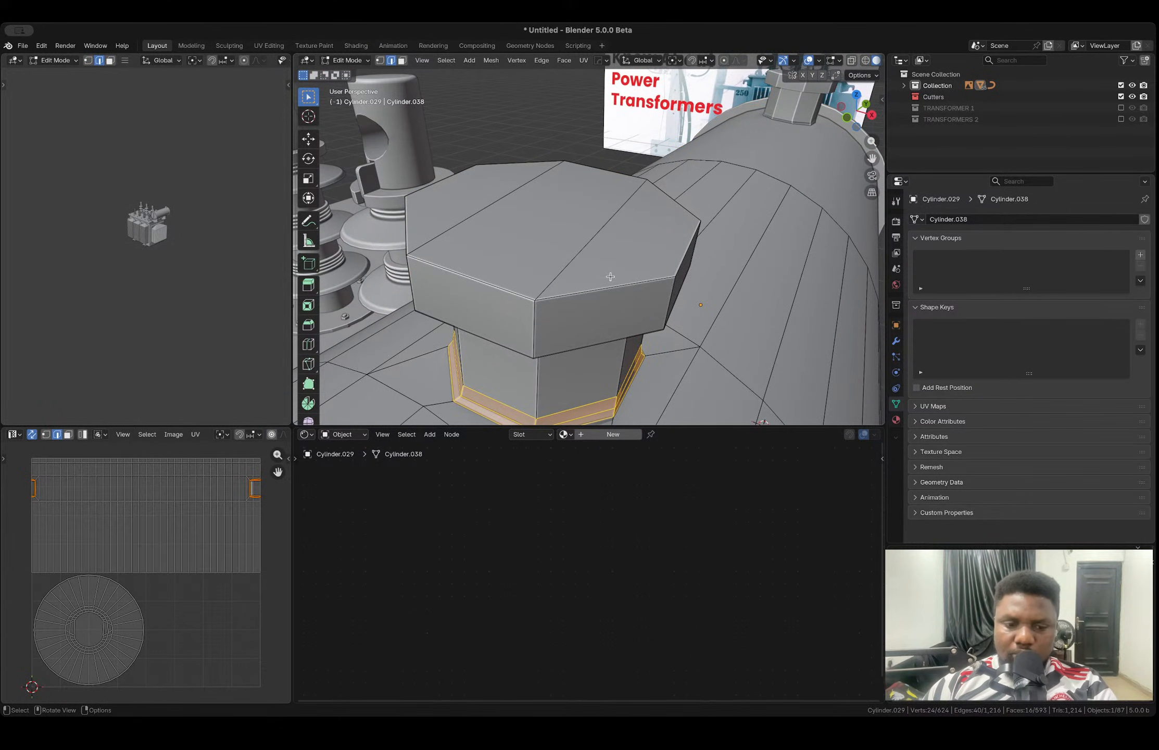
{"action": "key", "text": "3"}
{"action": "left_click", "coordinate": [604, 263]}
{"action": "left_click", "coordinate": [542, 226], "text": "shift"}
{"action": "left_click", "coordinate": [482, 199], "text": "shift"}
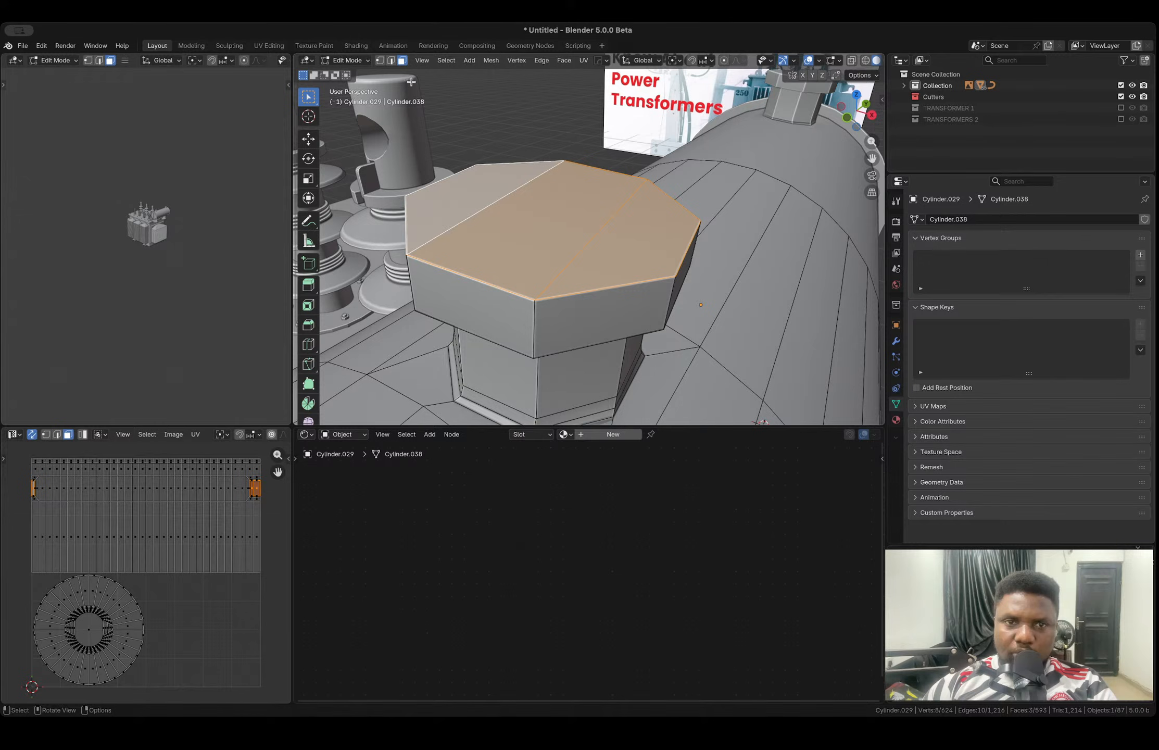
{"action": "left_click", "coordinate": [444, 60]}
{"action": "mouse_move", "coordinate": [501, 203]}
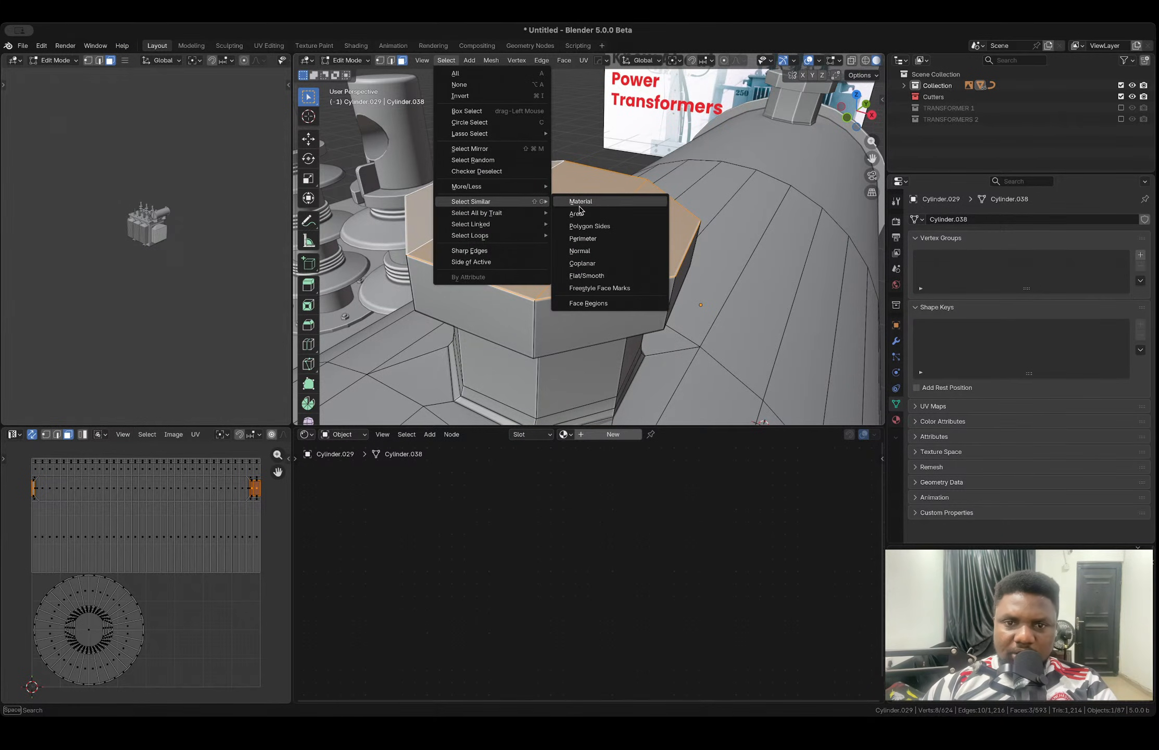
{"action": "mouse_move", "coordinate": [508, 236]}
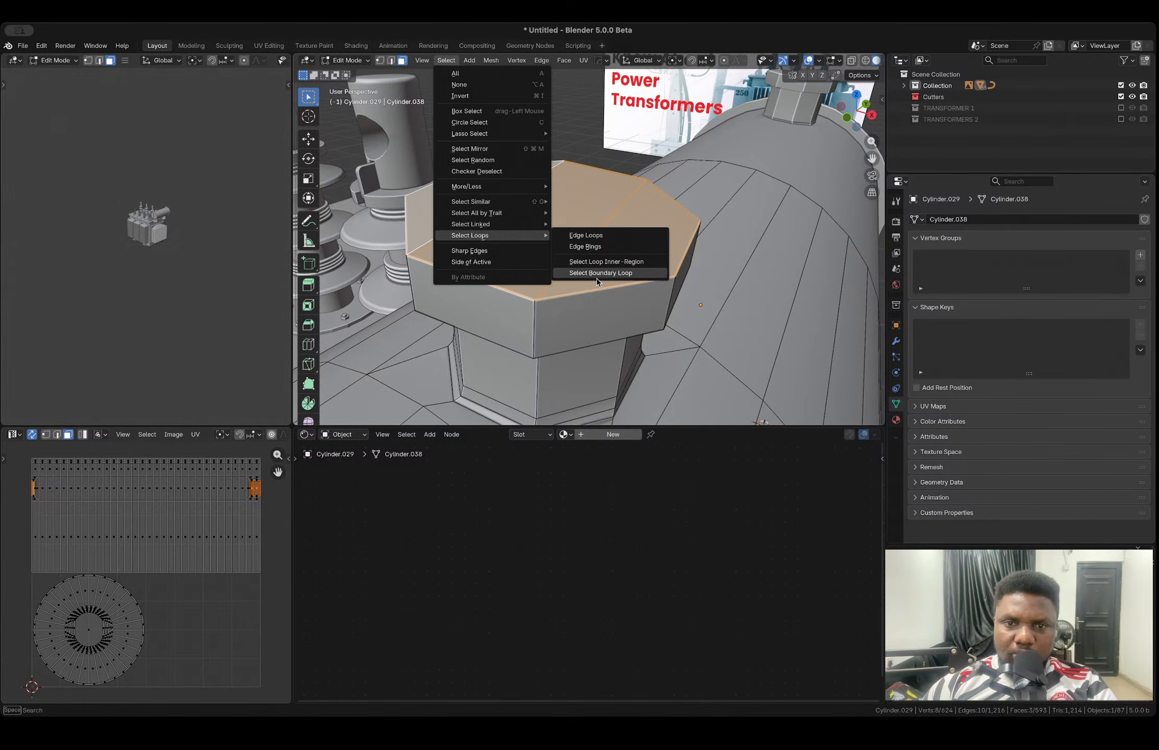
{"action": "left_click", "coordinate": [597, 273]}
{"action": "key", "text": "ctrl+b"}
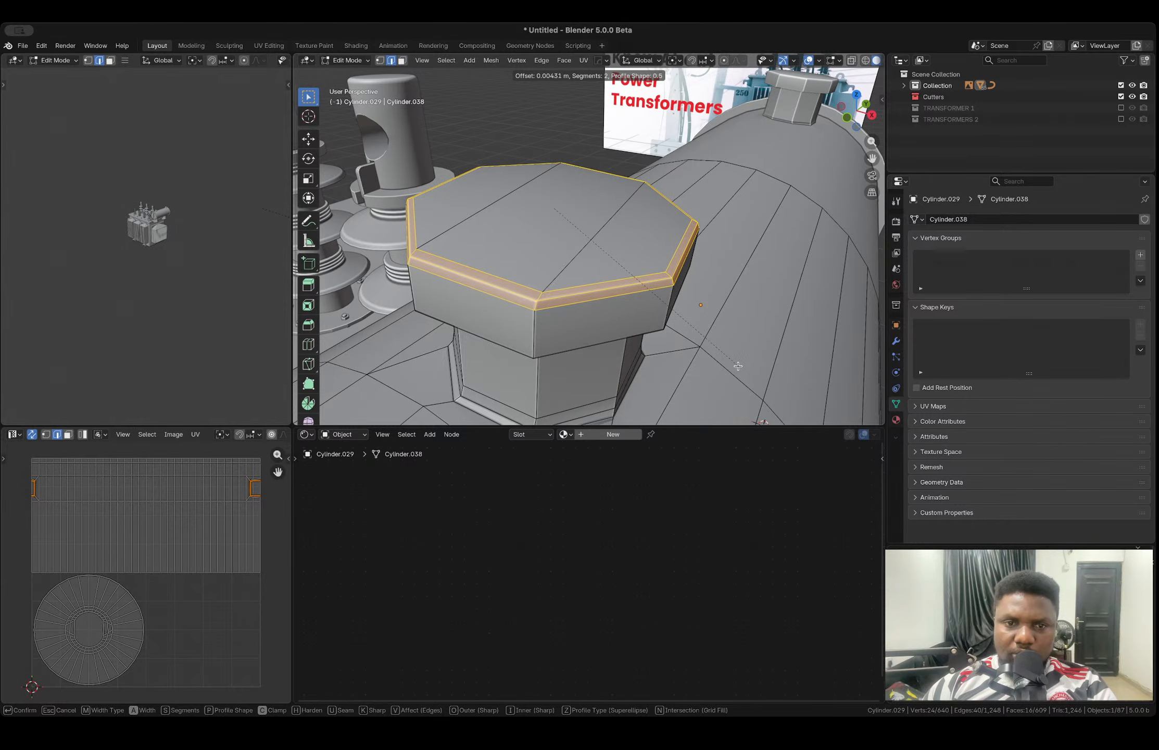
{"action": "left_click", "coordinate": [735, 364]}
- Bevel the filler cap's lower outer edge loop narrowly with 2 segments and return to Object Mode
{"action": "middle_click_drag", "start_coordinate": [736, 363], "coordinate": [574, 332]}
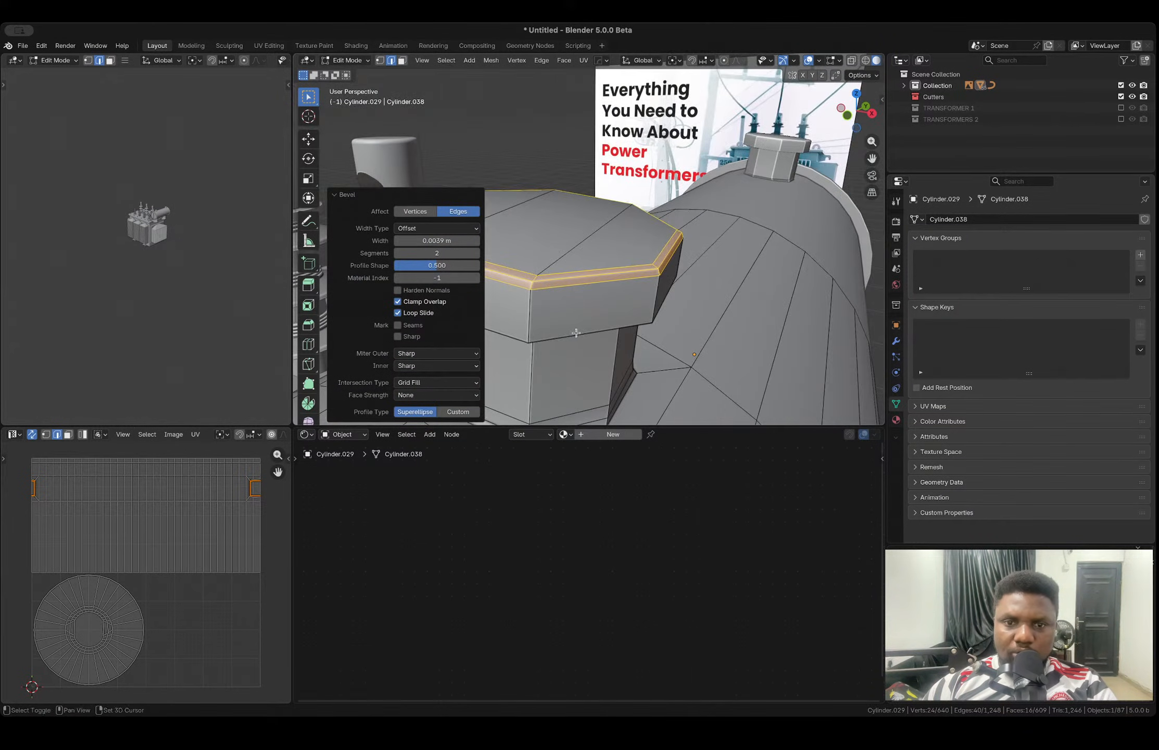
{"action": "left_click", "coordinate": [574, 332], "text": "alt"}
{"action": "key", "text": "ctrl+b"}
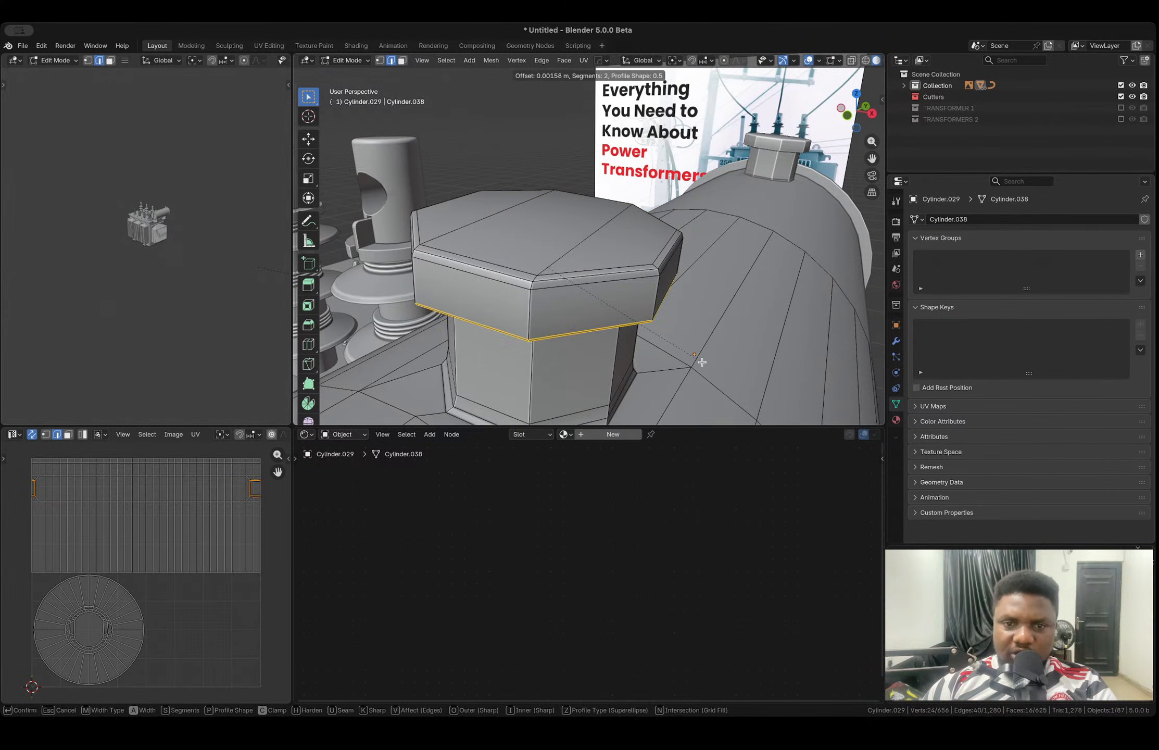
{"action": "left_click", "coordinate": [709, 367]}
{"action": "key", "text": "Tab"}
- Apply Shade Auto Smooth to the conservator tank and check the filler cap's shading
{"action": "scroll", "coordinate": [644, 290], "scroll_direction": "down", "scroll_amount": 8}
{"action": "right_click", "coordinate": [637, 281]}
{"action": "mouse_move", "coordinate": [637, 281]}
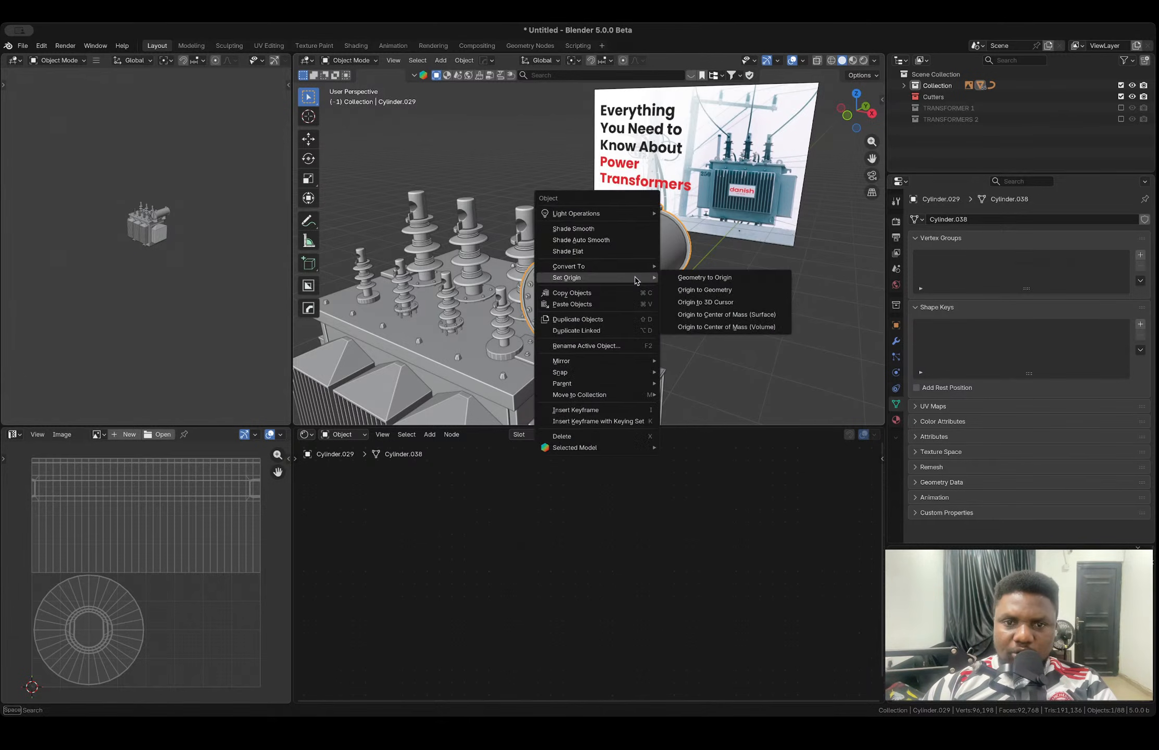
{"action": "left_click", "coordinate": [583, 240]}
{"action": "scroll", "coordinate": [629, 272], "scroll_direction": "up", "scroll_amount": 5}
{"action": "mouse_move", "coordinate": [629, 273]}
{"action": "middle_mouse_down"}
{"action": "mouse_move", "coordinate": [680, 290]}
{"action": "mouse_move", "coordinate": [626, 276]}
{"action": "middle_mouse_up"}
{"action": "key", "text": "Tab"}
{"action": "scroll", "coordinate": [625, 276], "scroll_direction": "up", "scroll_amount": 4}
{"action": "key", "text": "Tab"}
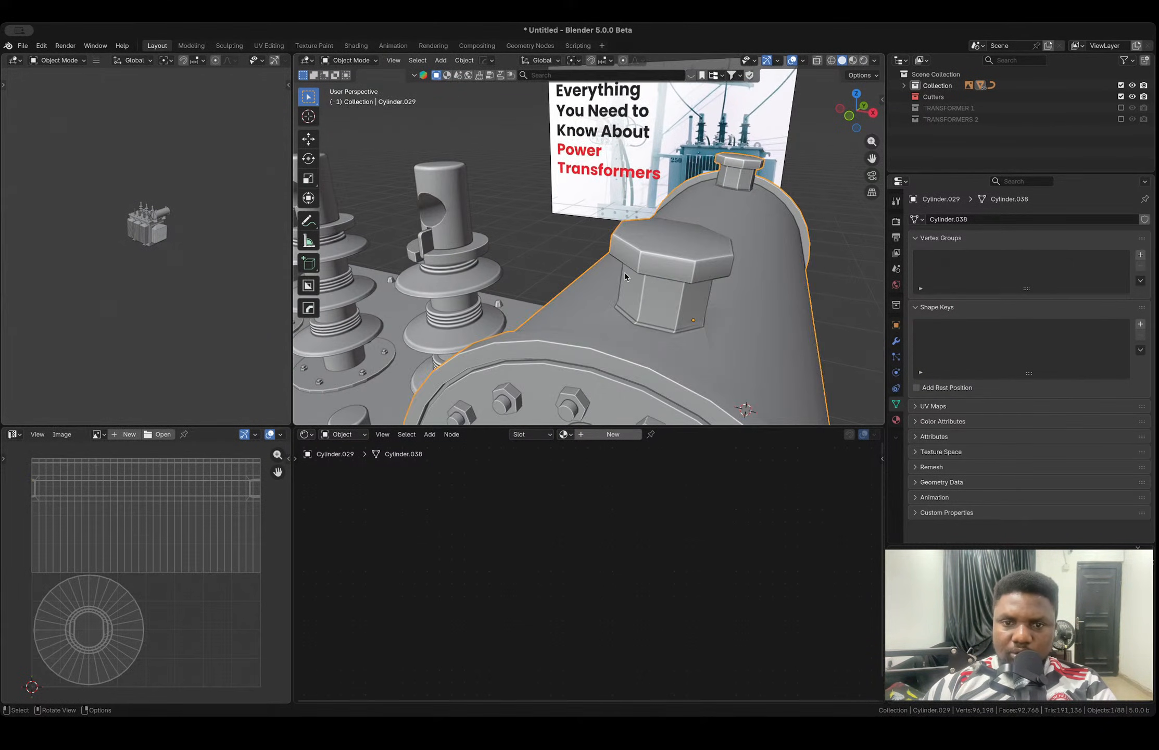
- Add a level 1 subdivision to the conservator tank and apply Shade Smooth to it
{"action": "scroll", "coordinate": [625, 276], "scroll_direction": "down", "scroll_amount": 4}
{"action": "key", "text": "ctrl+1"}
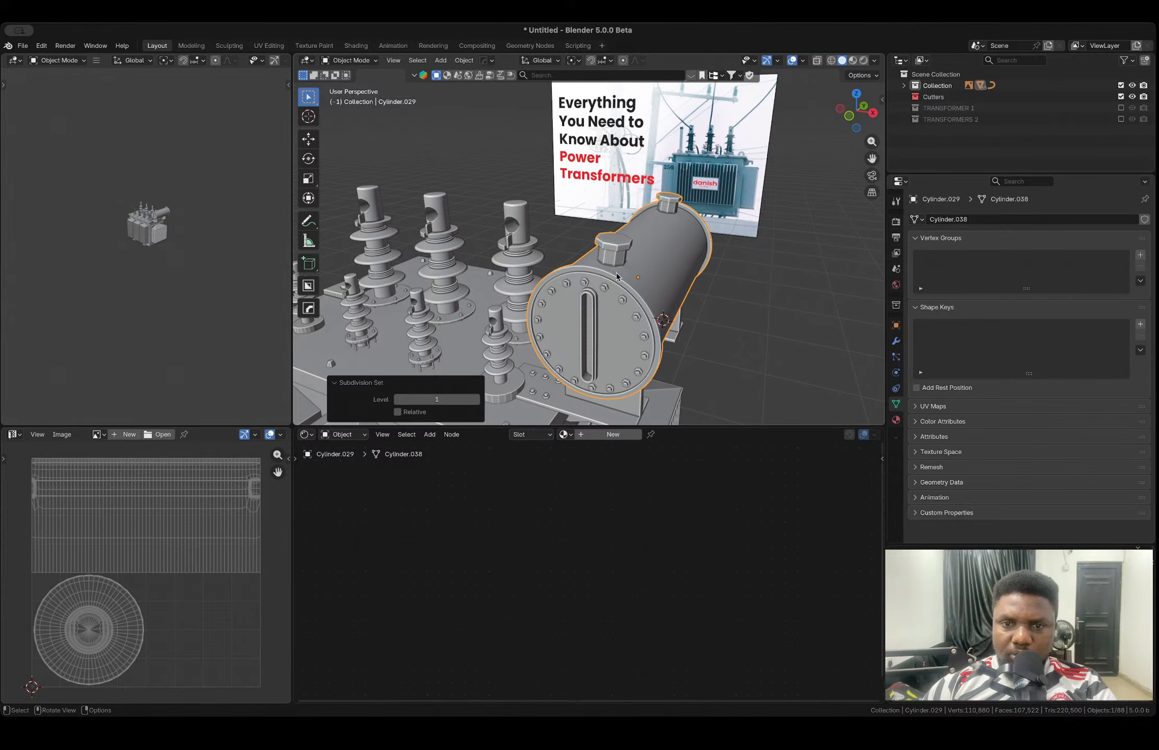
{"action": "scroll", "coordinate": [617, 260], "scroll_direction": "up", "scroll_amount": 2}
{"action": "left_click", "coordinate": [896, 340]}
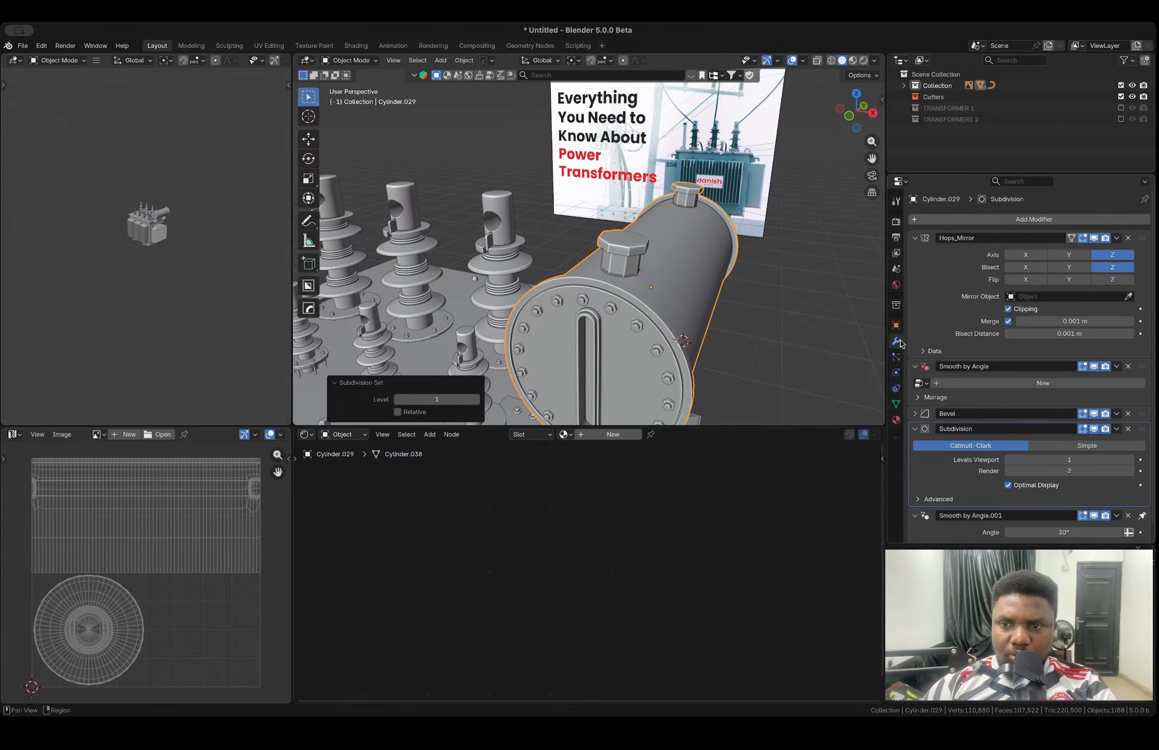
{"action": "left_click", "coordinate": [648, 273]}
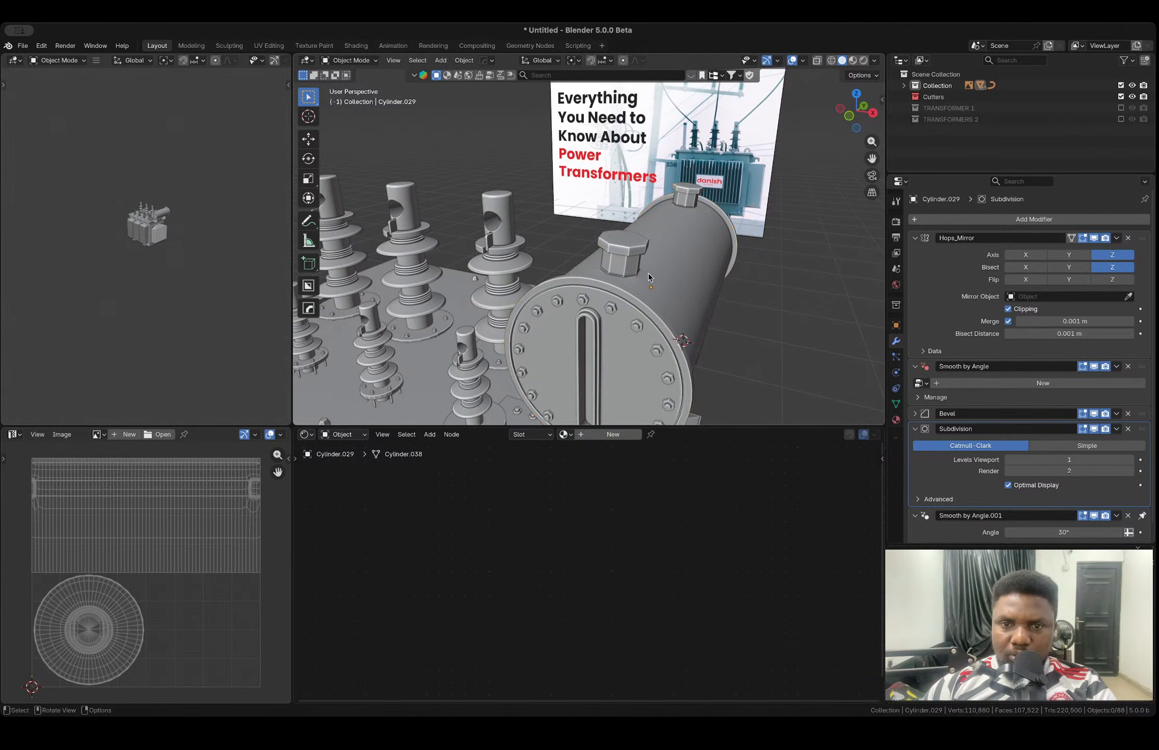
{"action": "right_click", "coordinate": [642, 273]}
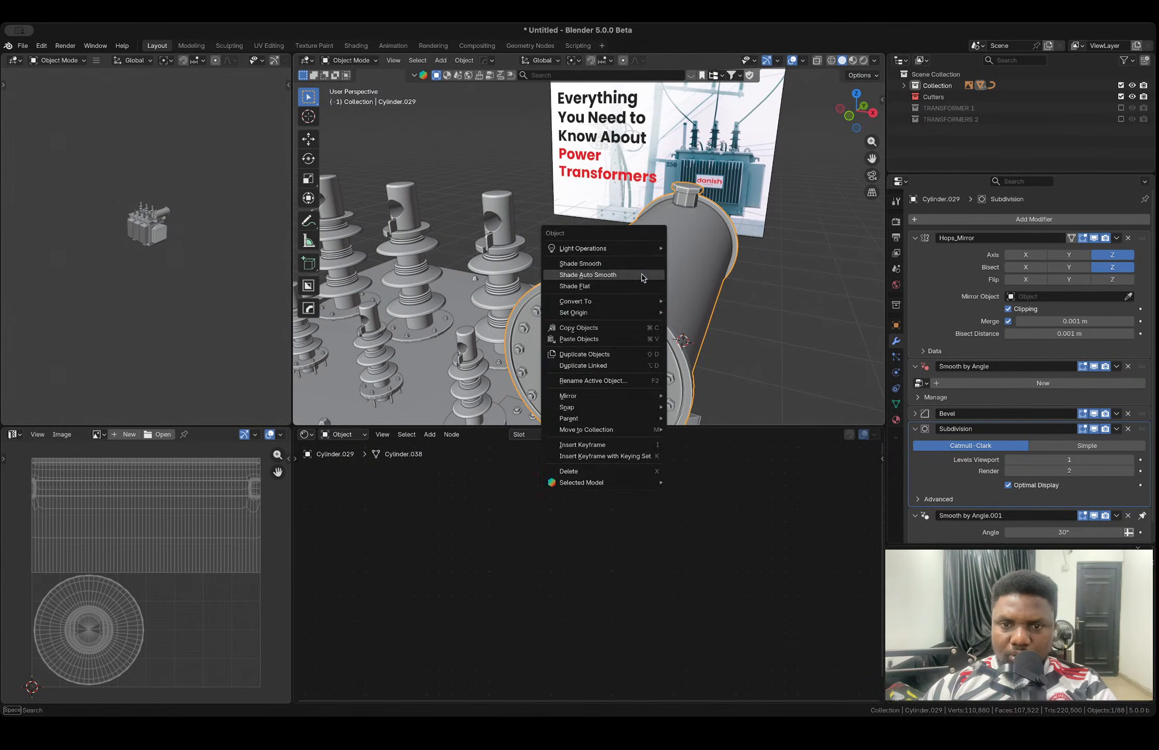
{"action": "left_click", "coordinate": [608, 265]}
- Move all of the transformer's objects to a new collection named TRANSFORMERS 3
{"action": "scroll", "coordinate": [641, 283], "scroll_direction": "down", "scroll_amount": 5}
{"action": "middle_click_drag", "start_coordinate": [597, 283], "coordinate": [467, 224]}
{"action": "scroll", "coordinate": [723, 312], "scroll_direction": "down", "scroll_amount": 3}
{"action": "left_click", "coordinate": [717, 291]}
{"action": "scroll", "coordinate": [750, 291], "scroll_direction": "down", "scroll_amount": 4}
{"action": "left_click_drag", "start_coordinate": [466, 224], "coordinate": [688, 350]}
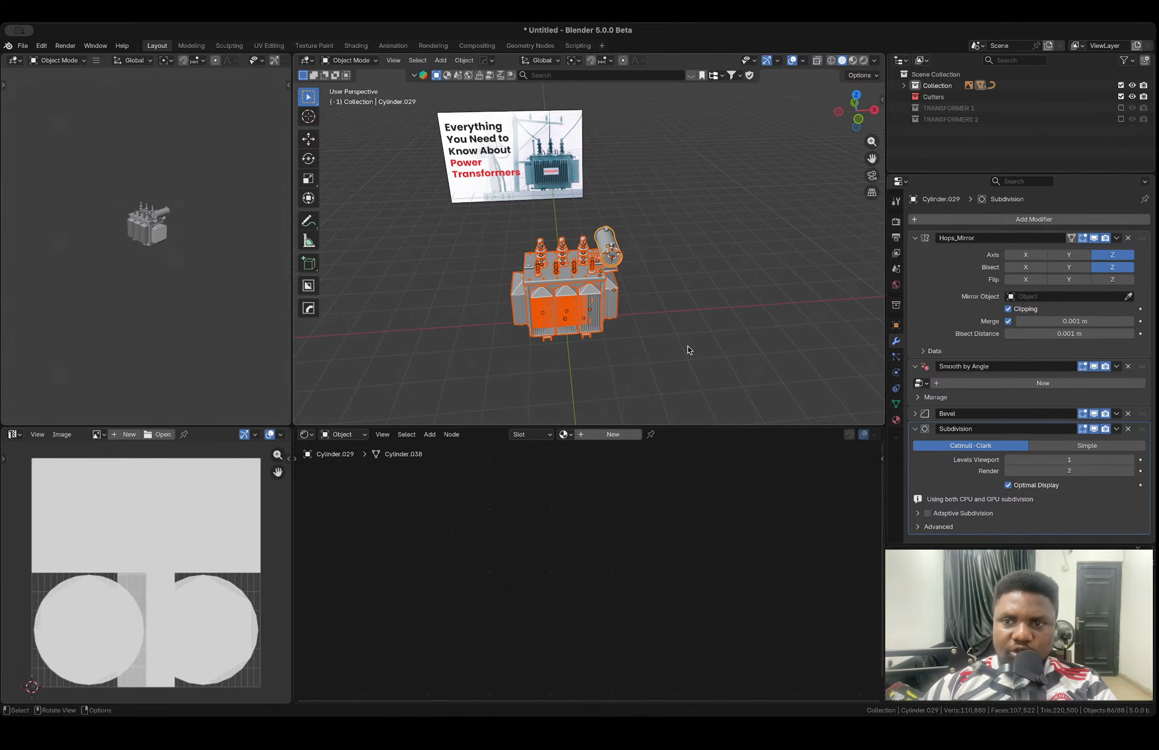
{"action": "key", "text": "m"}
{"action": "left_click", "coordinate": [688, 348]}
{"action": "type", "text": "TRANSFORMERS 3"}
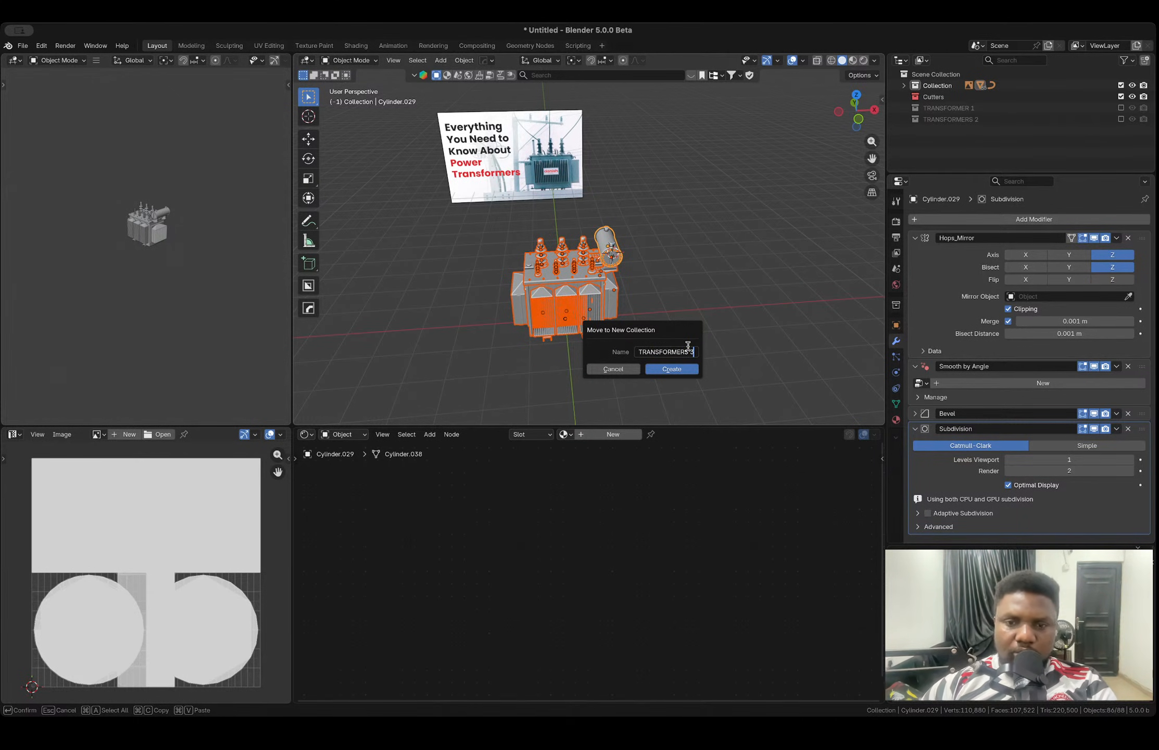
{"action": "key", "text": "Return"}
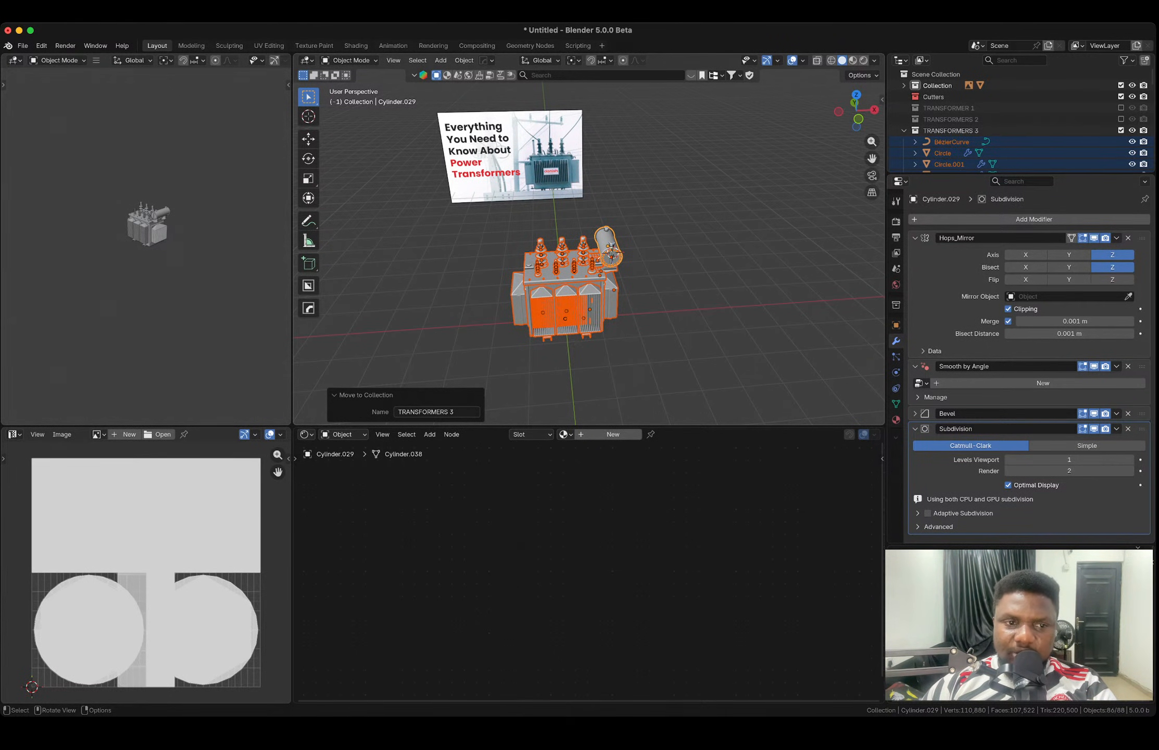
- Start saving the file under a new name and create a DAY 39 folder inside 100 MODELS ON CG TRADER
{"action": "key", "text": "shift+super+s"}
{"action": "left_click", "coordinate": [468, 198]}
{"action": "left_click_drag", "start_coordinate": [492, 196], "coordinate": [533, 196]}
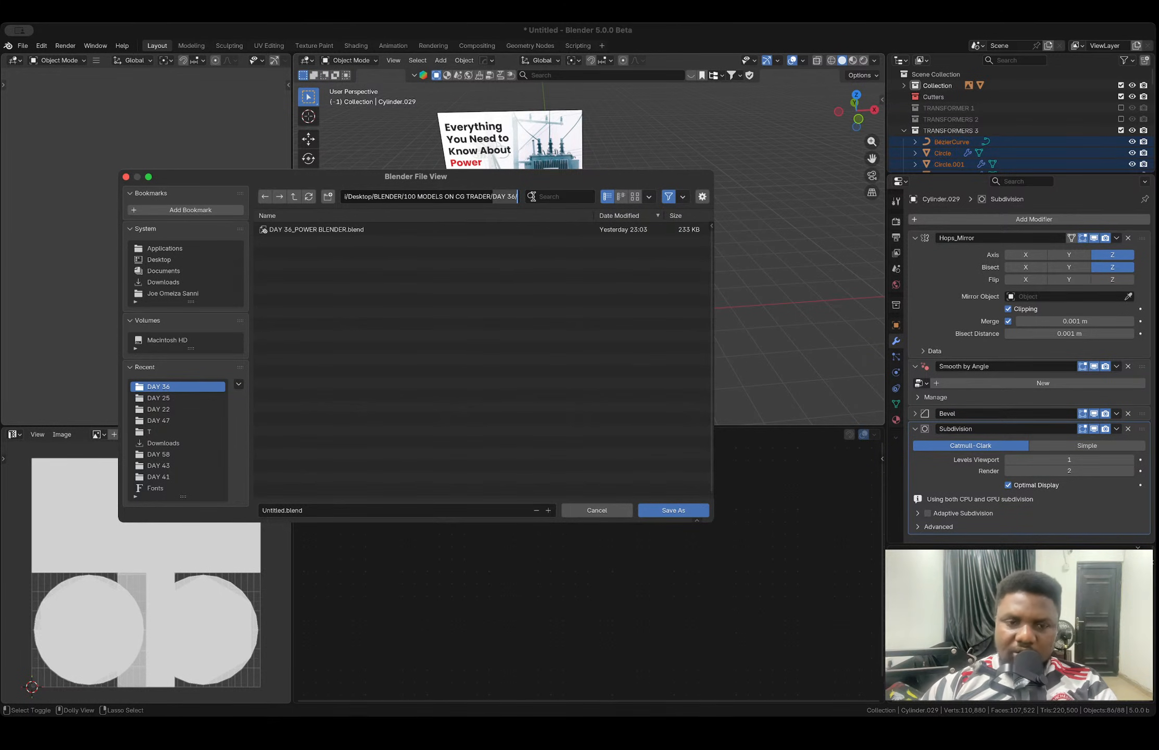
{"action": "key", "text": "BackSpace"}
{"action": "key", "text": "Return"}
{"action": "left_click", "coordinate": [327, 196]}
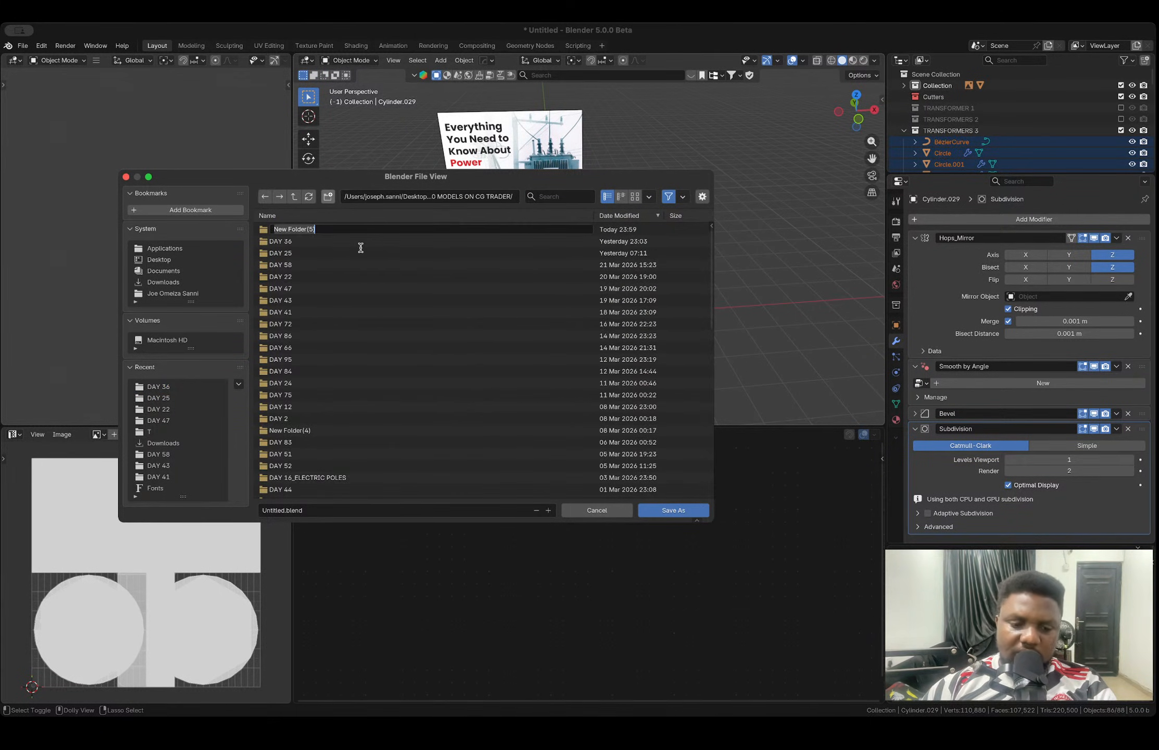
{"action": "type", "text": "DAY "}
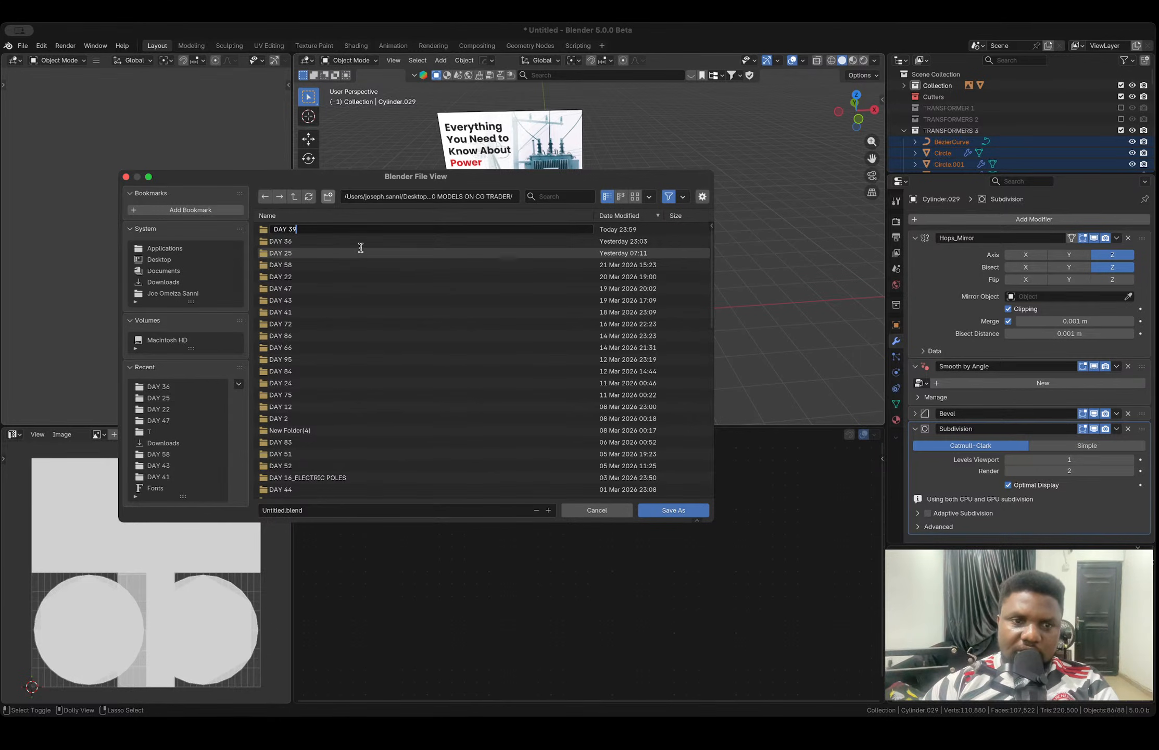
{"action": "type", "text": "39"}
{"action": "key", "text": "Return"}
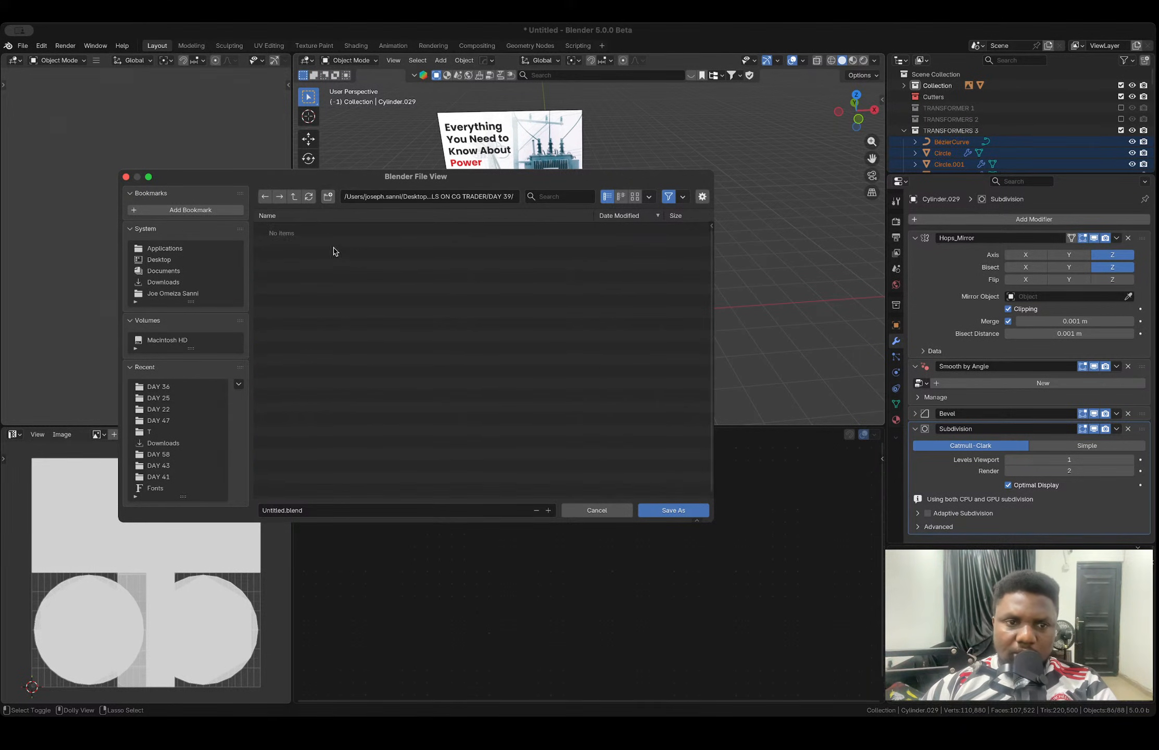
- Save the file in the DAY 39 folder as DAY 39_ELECTRICAL TRANSFORMERS
{"action": "left_click", "coordinate": [357, 510]}
{"action": "type", "text": "DA"}
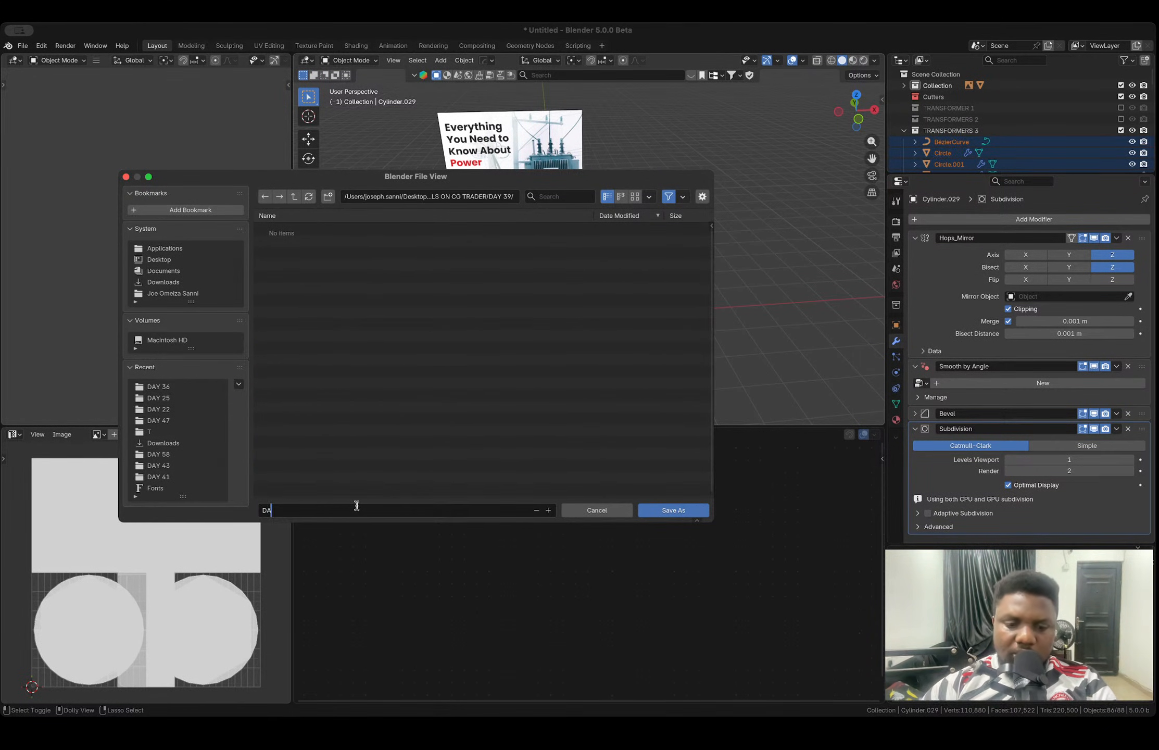
{"action": "type", "text": "Y 39."}
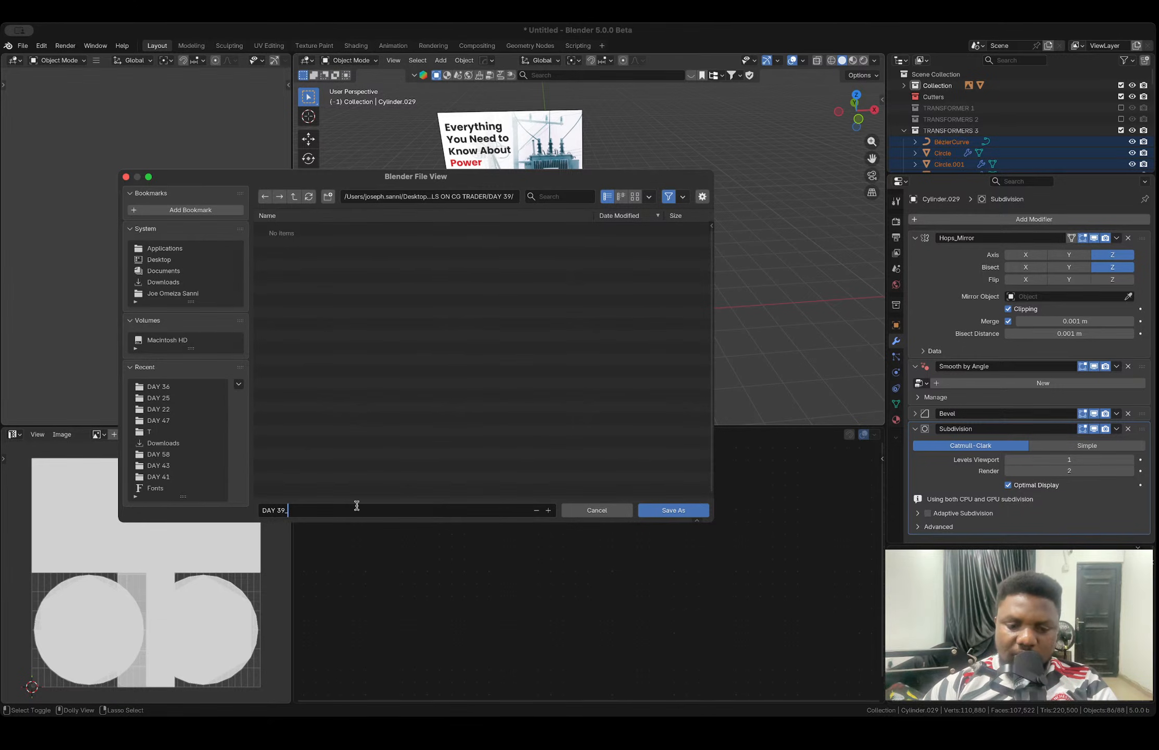
{"action": "type", "text": "ELECTRICAL T"}
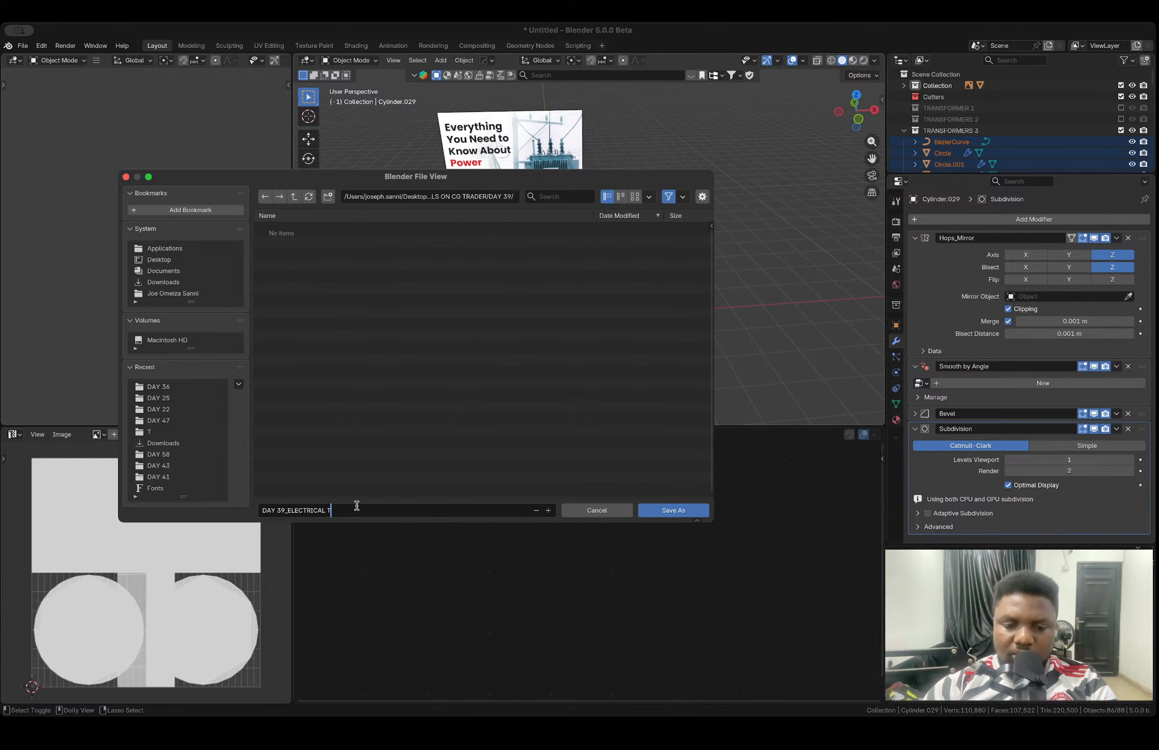
{"action": "type", "text": "RANSFORMERS"}
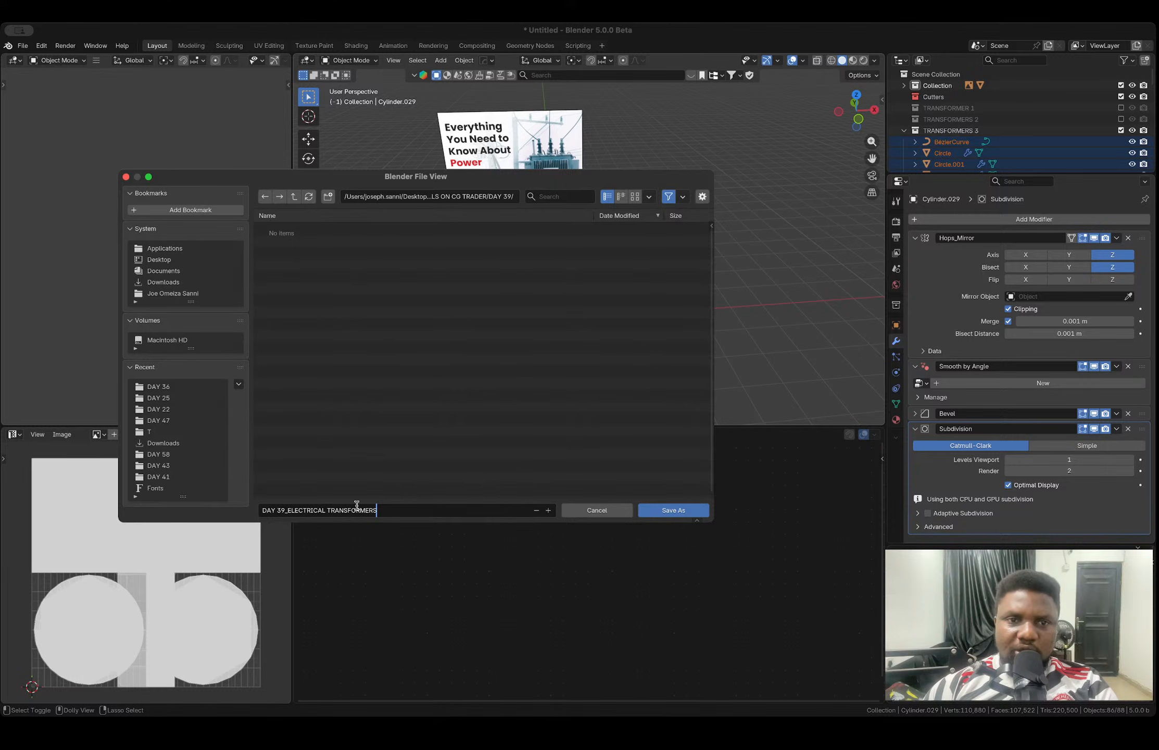
{"action": "left_click_drag", "start_coordinate": [413, 177], "coordinate": [515, 164]}
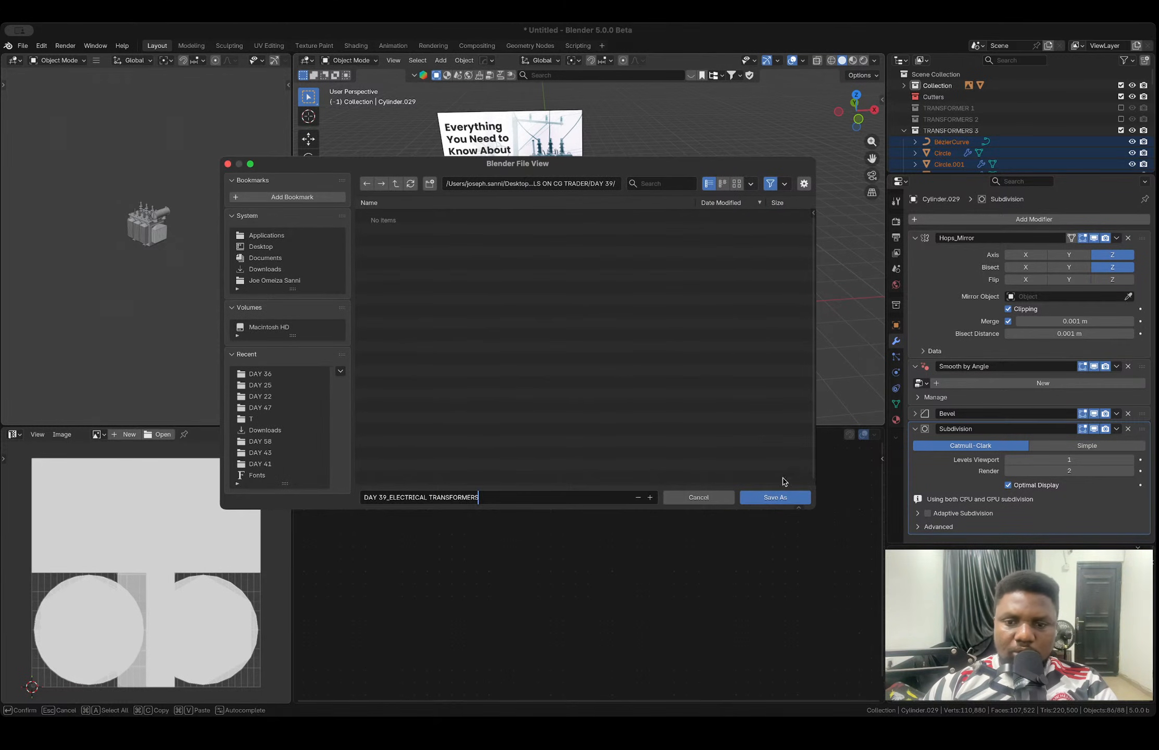
{"action": "left_click", "coordinate": [776, 496]}
{"action": "left_click", "coordinate": [775, 497]}
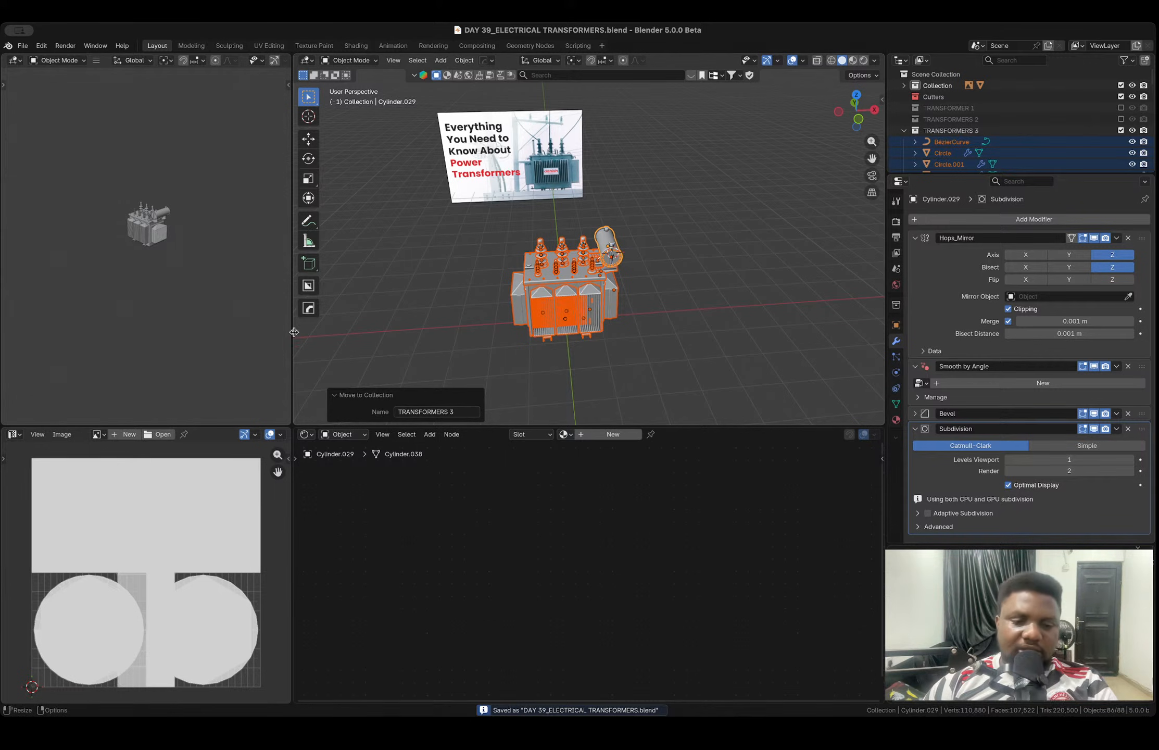
{"action": "key", "text": "ctrl+s"}
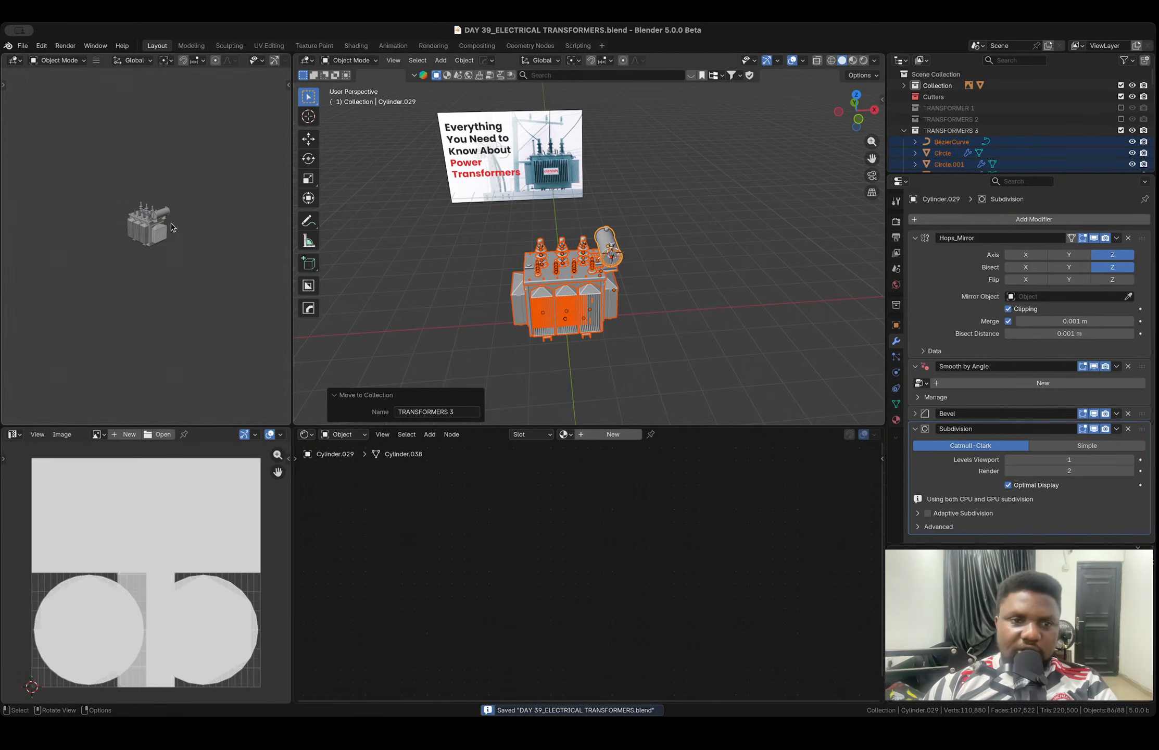
- Pack all external resources into the blend file
{"action": "left_click", "coordinate": [23, 46]}
{"action": "mouse_move", "coordinate": [59, 243]}
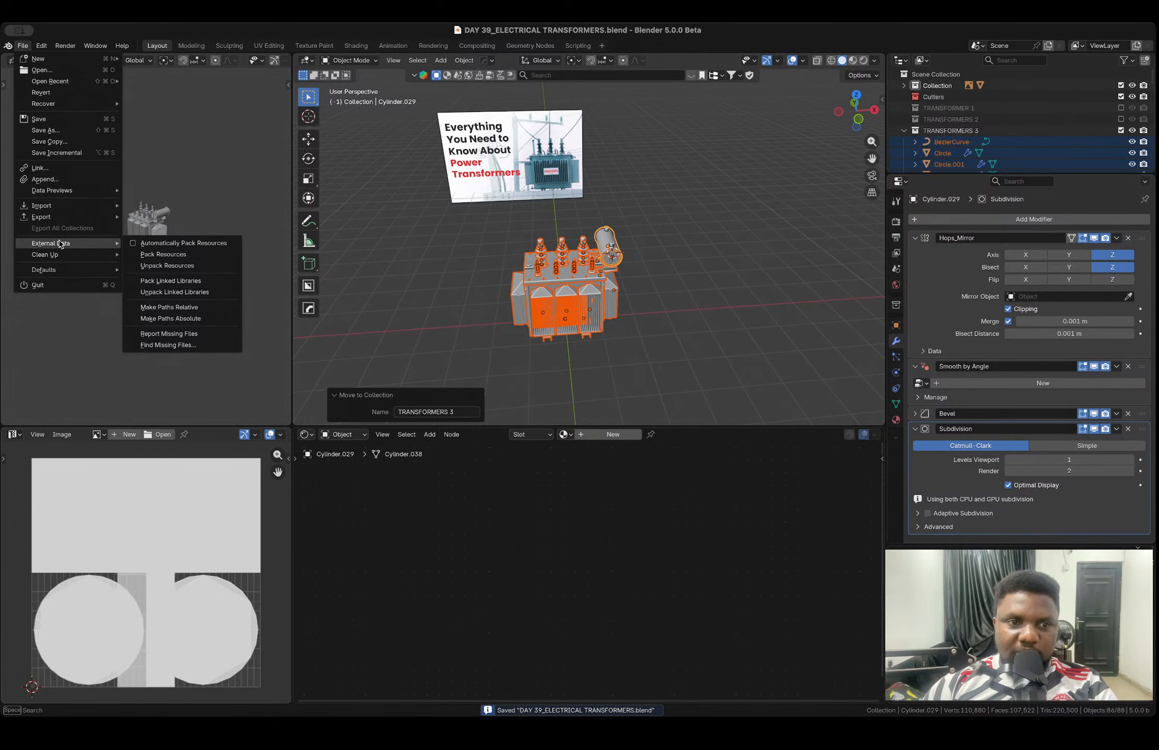
{"action": "left_click", "coordinate": [153, 254]}
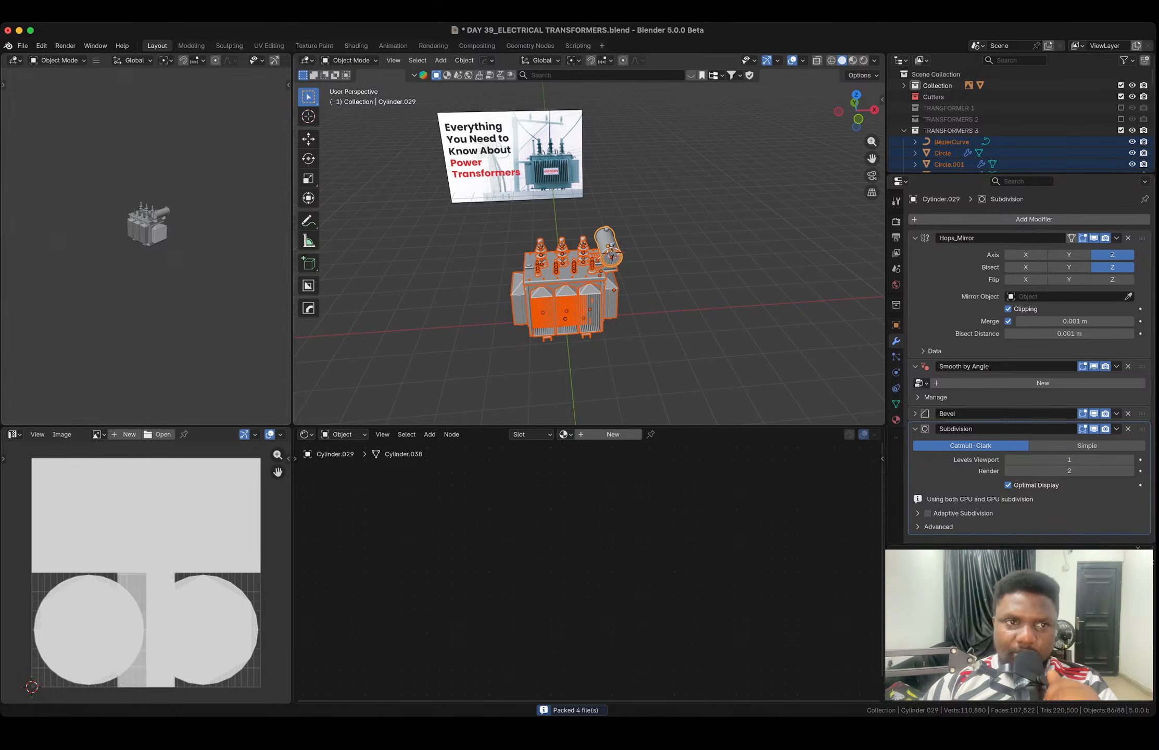